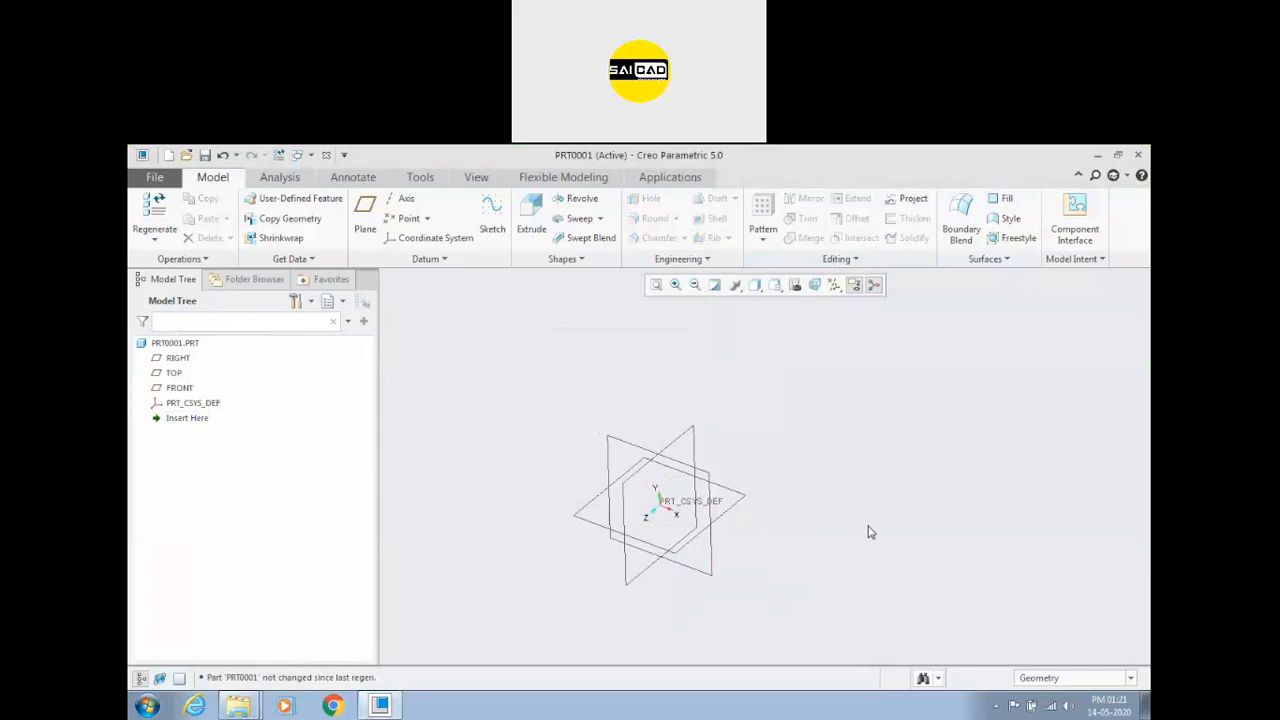
# Step: Start a new Extrude feature from the Shapes group
pyautogui.scroll(3, 643, 550)
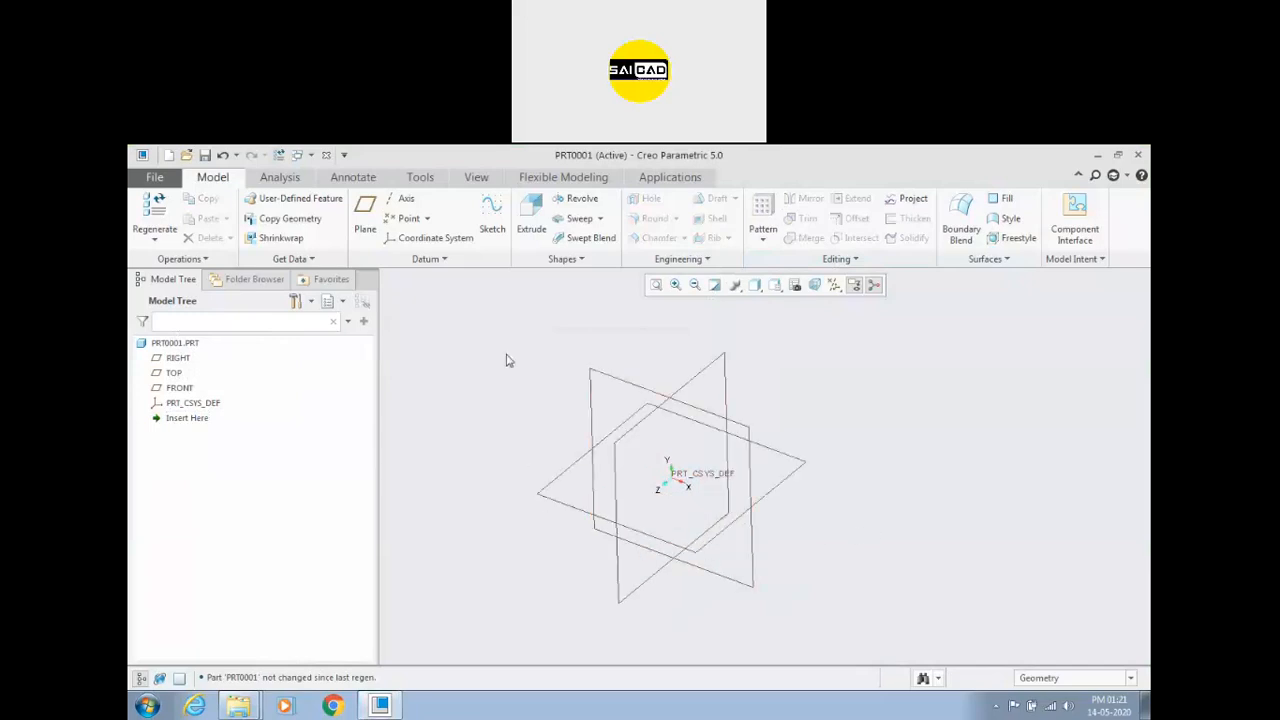
pyautogui.click(556, 261)
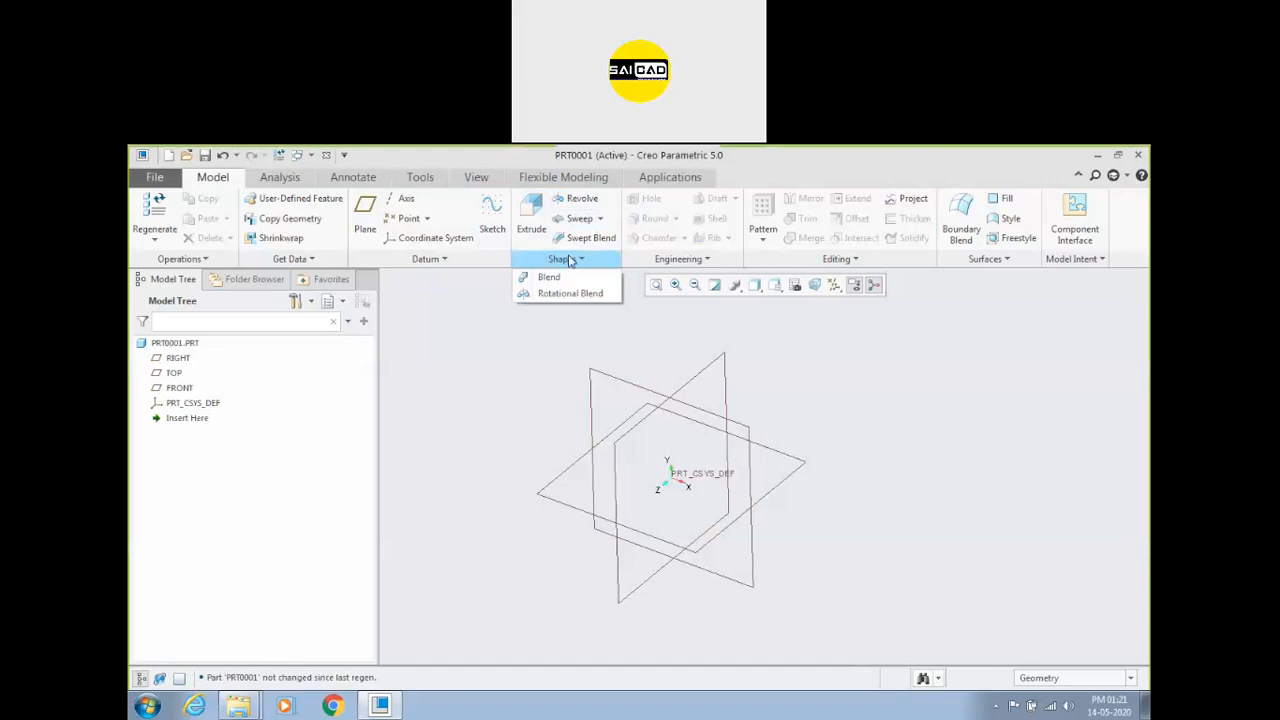
pyautogui.click(487, 330)
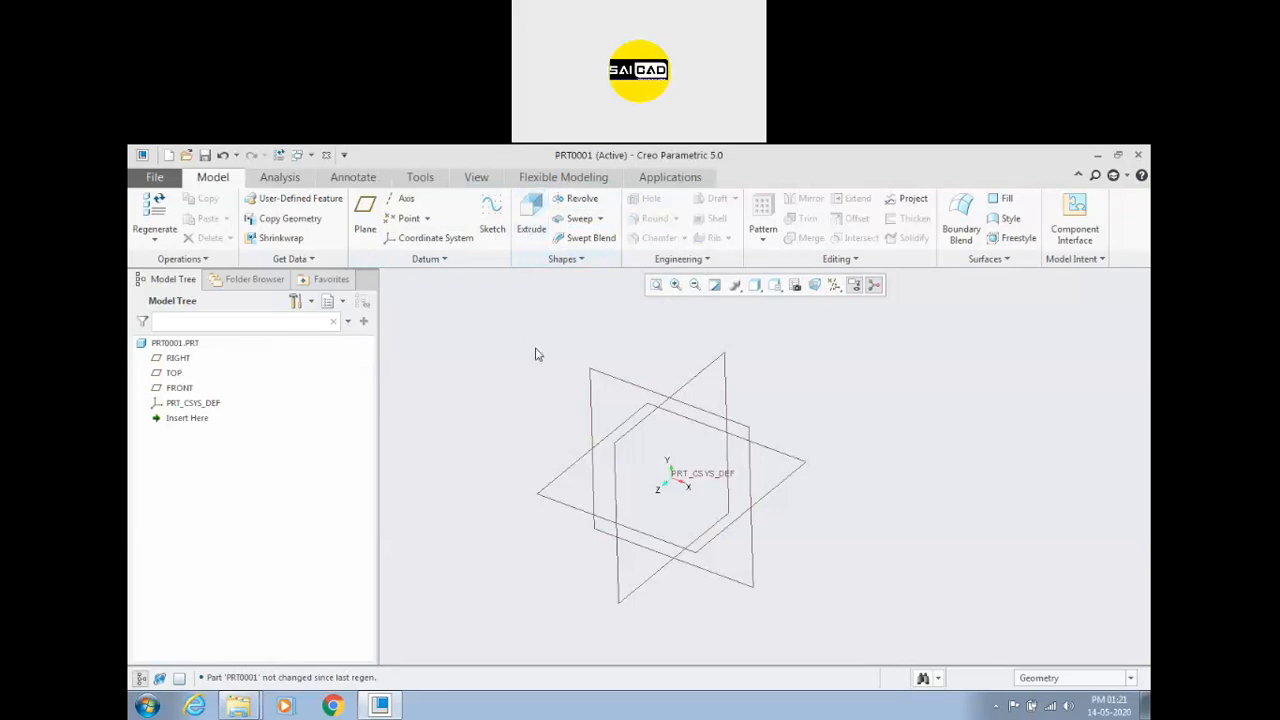
pyautogui.click(538, 230)
pyautogui.click(584, 221)
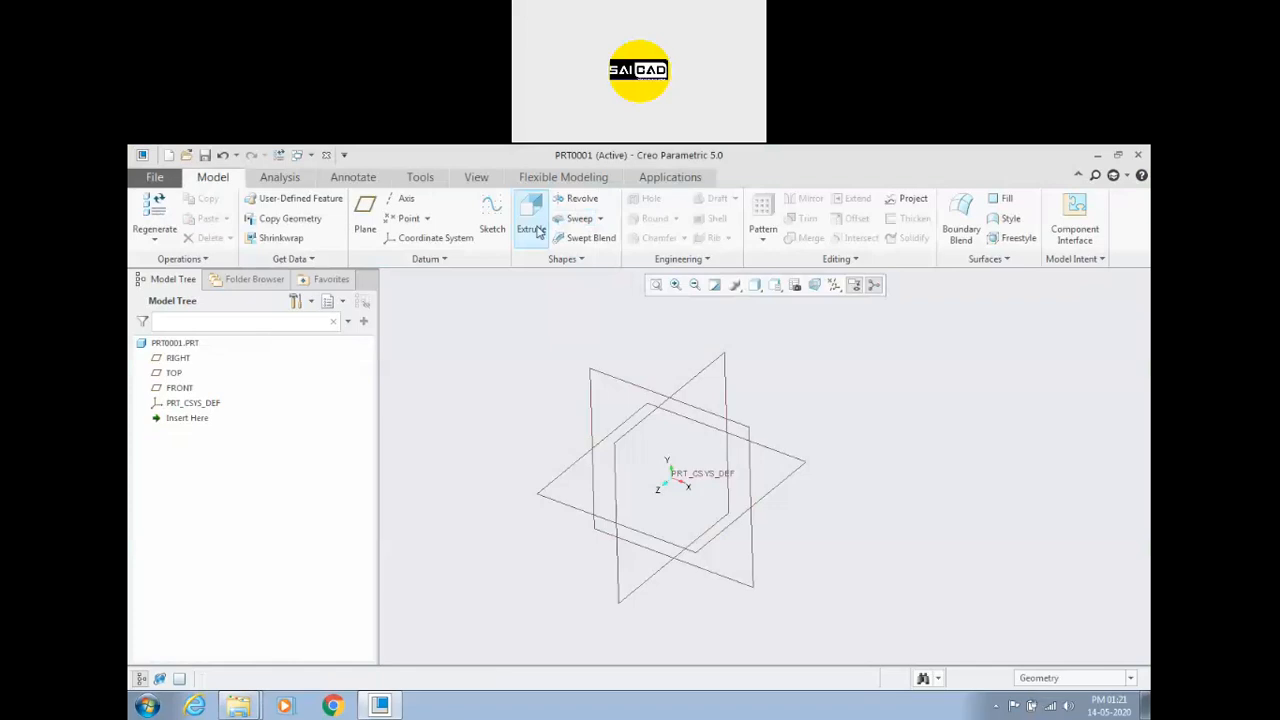
pyautogui.click(533, 236)
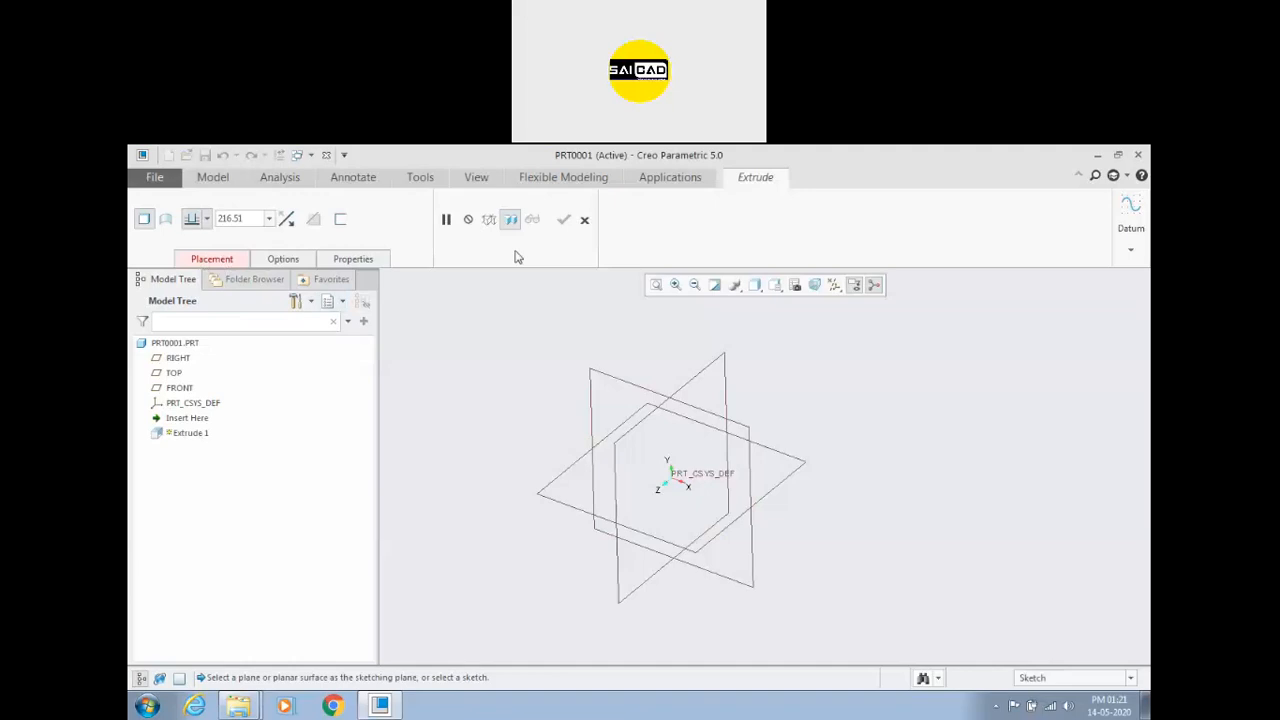
# Step: Define the extrusion sketch on the TOP datum plane, viewed straight on
pyautogui.click(216, 261)
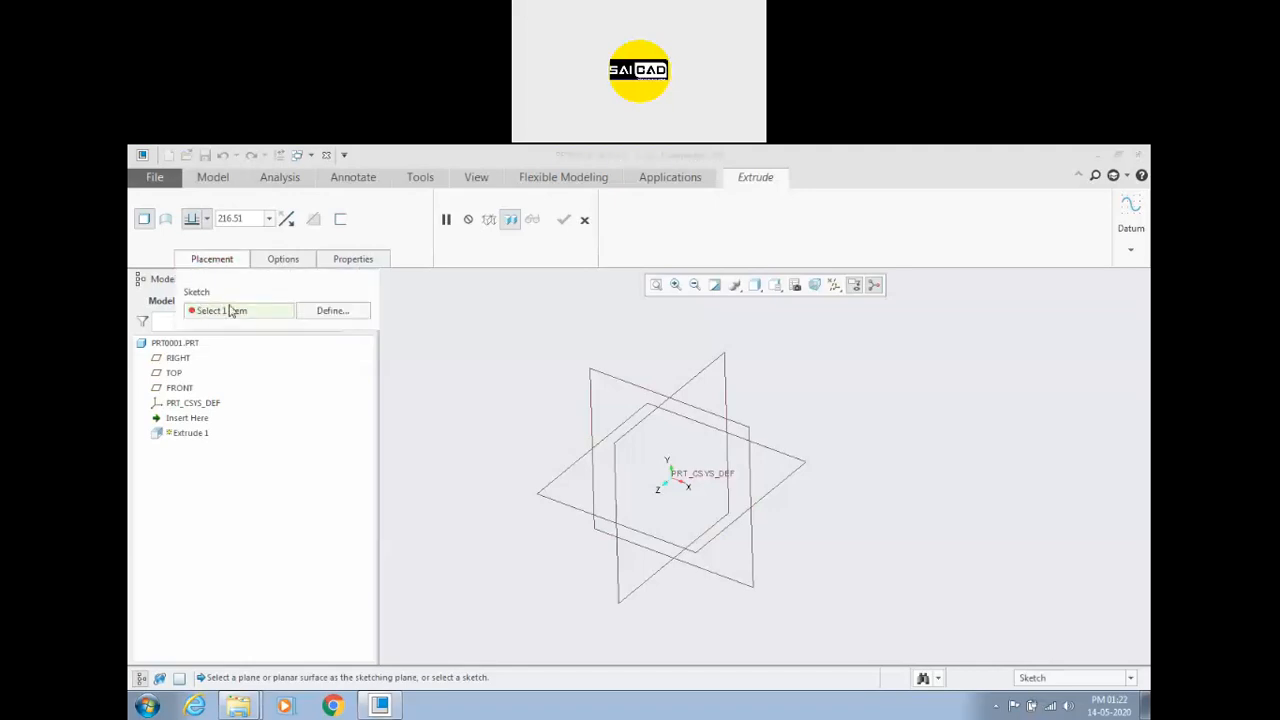
pyautogui.click(340, 313)
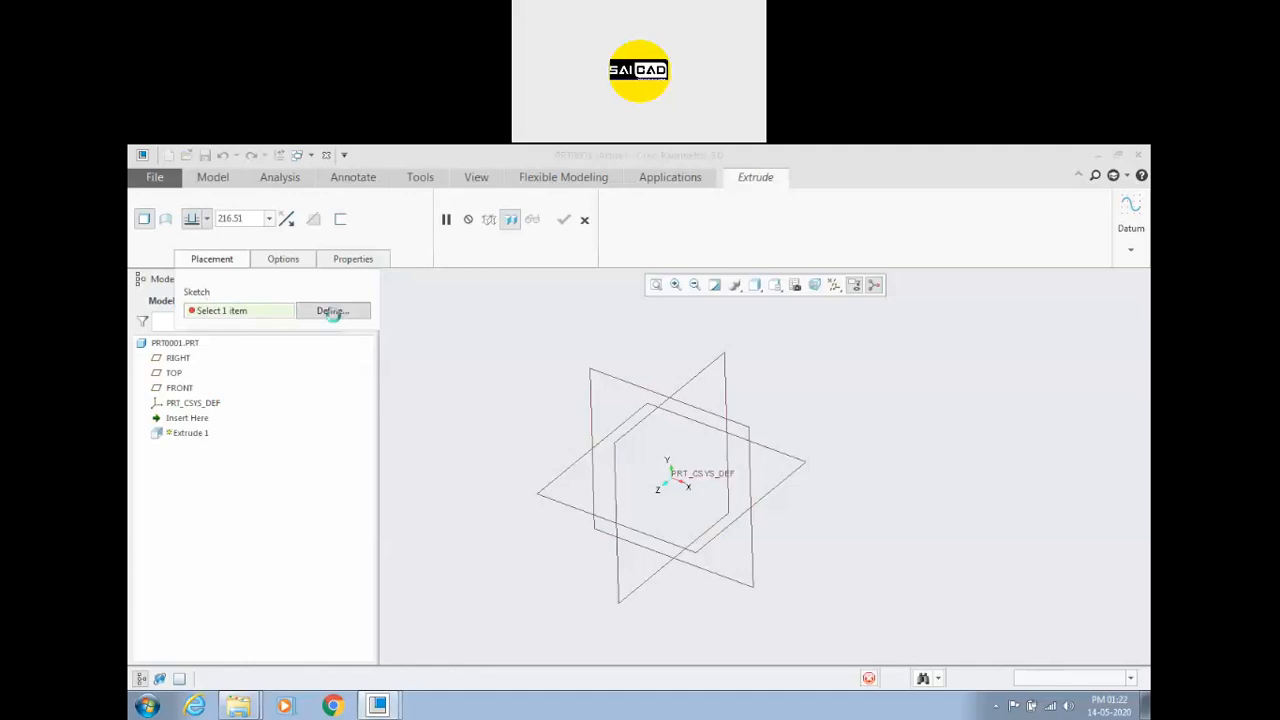
pyautogui.scroll(1, 551, 434)
pyautogui.scroll(2, 586, 456)
pyautogui.scroll(-2, 640, 493)
pyautogui.moveTo(749, 392); pyautogui.dragTo(650, 435, button='middle')
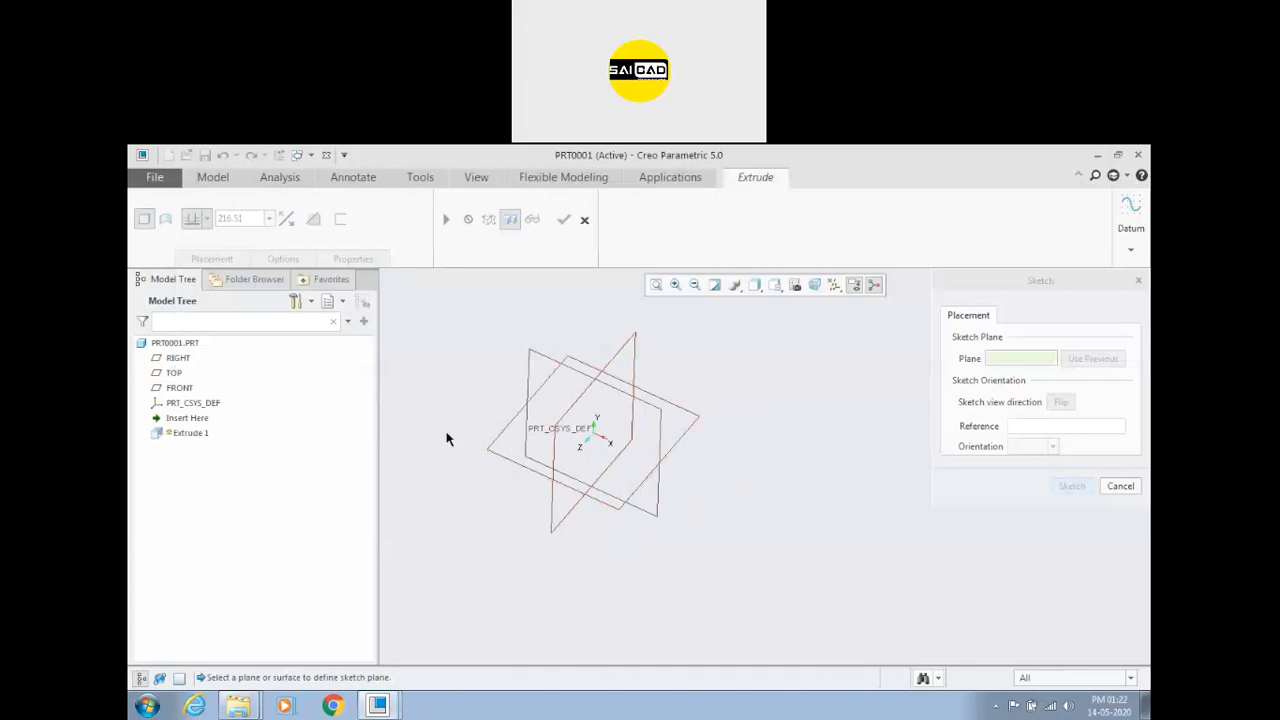
pyautogui.click(174, 373)
pyautogui.click(1072, 487)
pyautogui.click(794, 287)
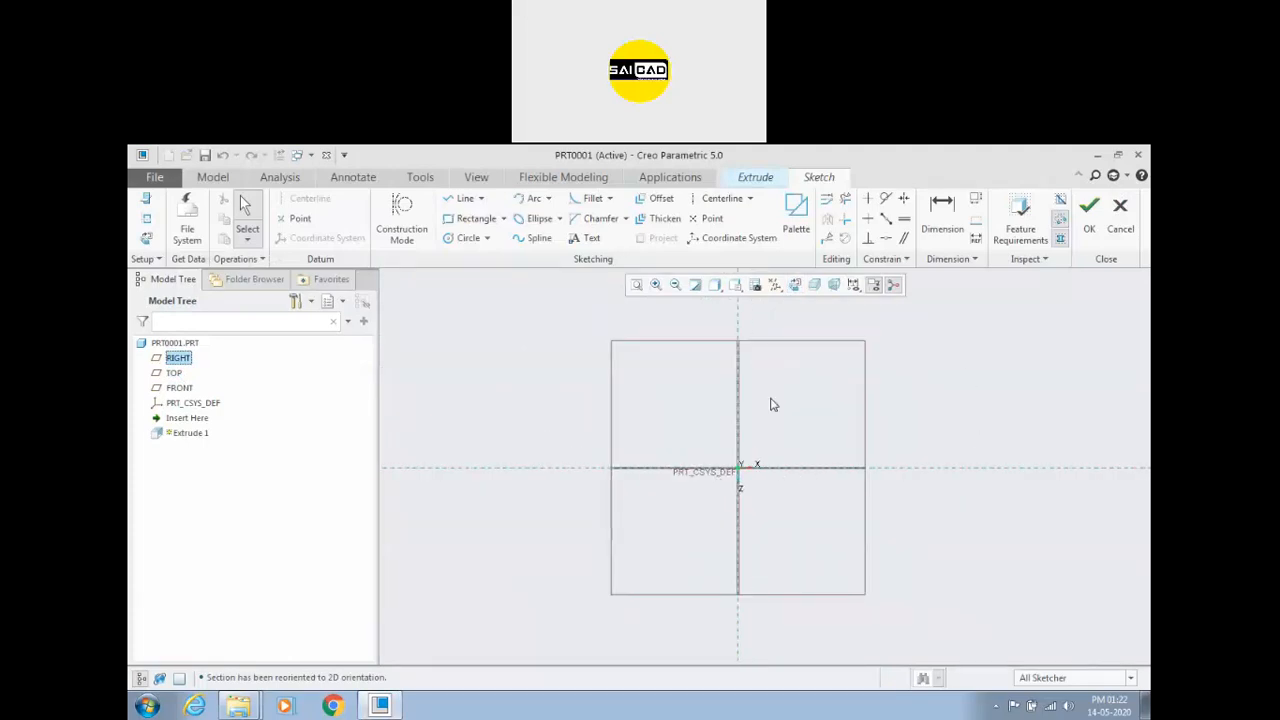
# Step: Draw a rectangle from the sketch origin, 200 wide and 150 high
pyautogui.click(457, 220)
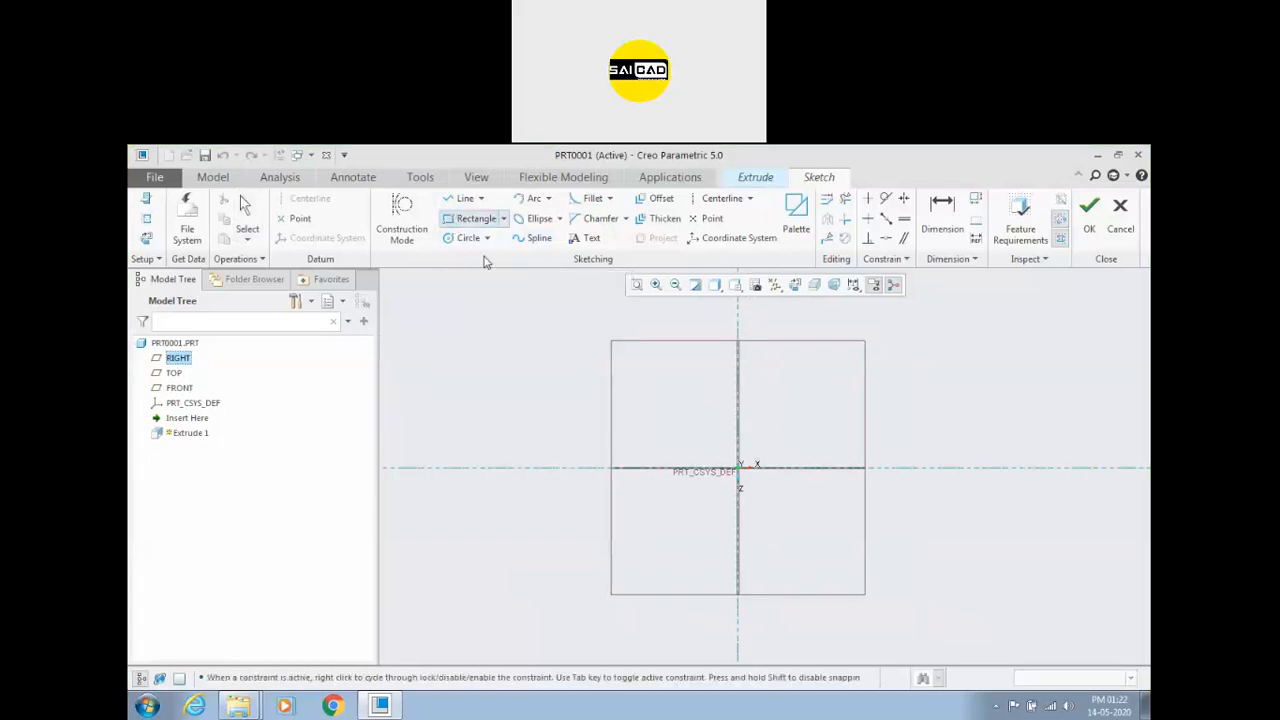
pyautogui.click(738, 467)
pyautogui.click(843, 395)
pyautogui.middleClick(970, 385)
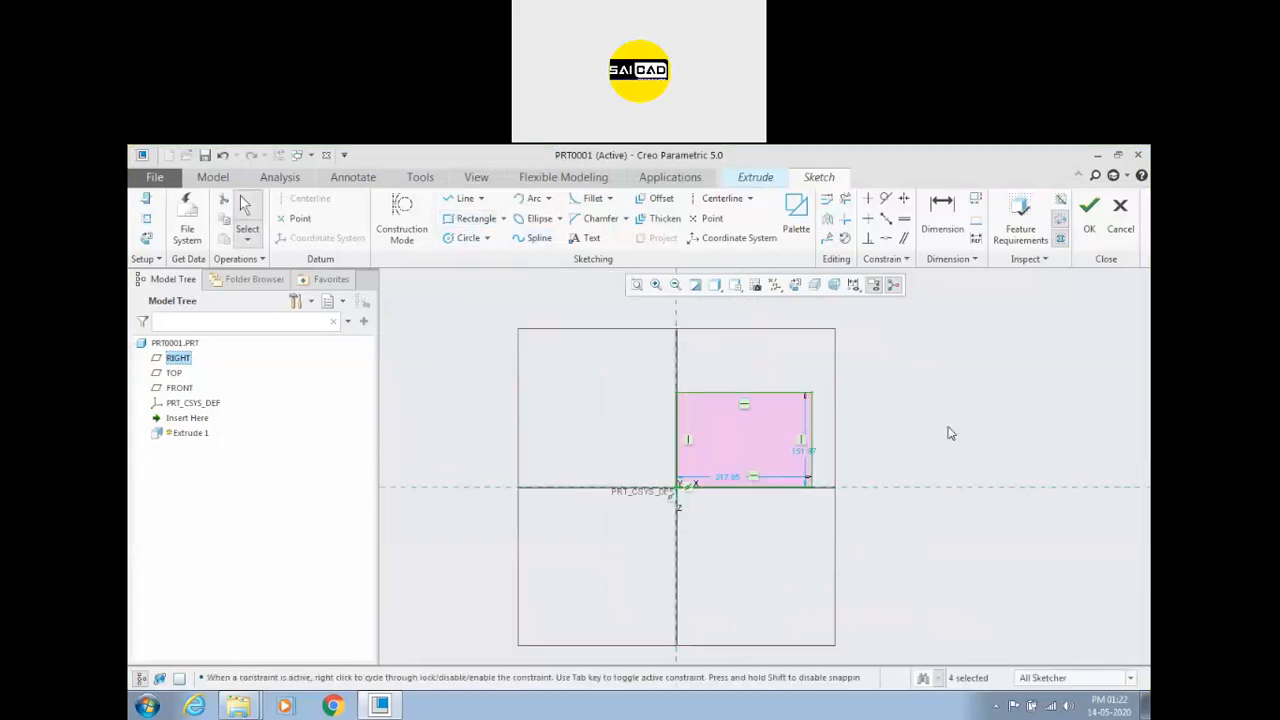
pyautogui.moveTo(808, 452); pyautogui.dragTo(862, 442)
pyautogui.doubleClick(861, 439)
pyautogui.write('150')
pyautogui.press('Return')
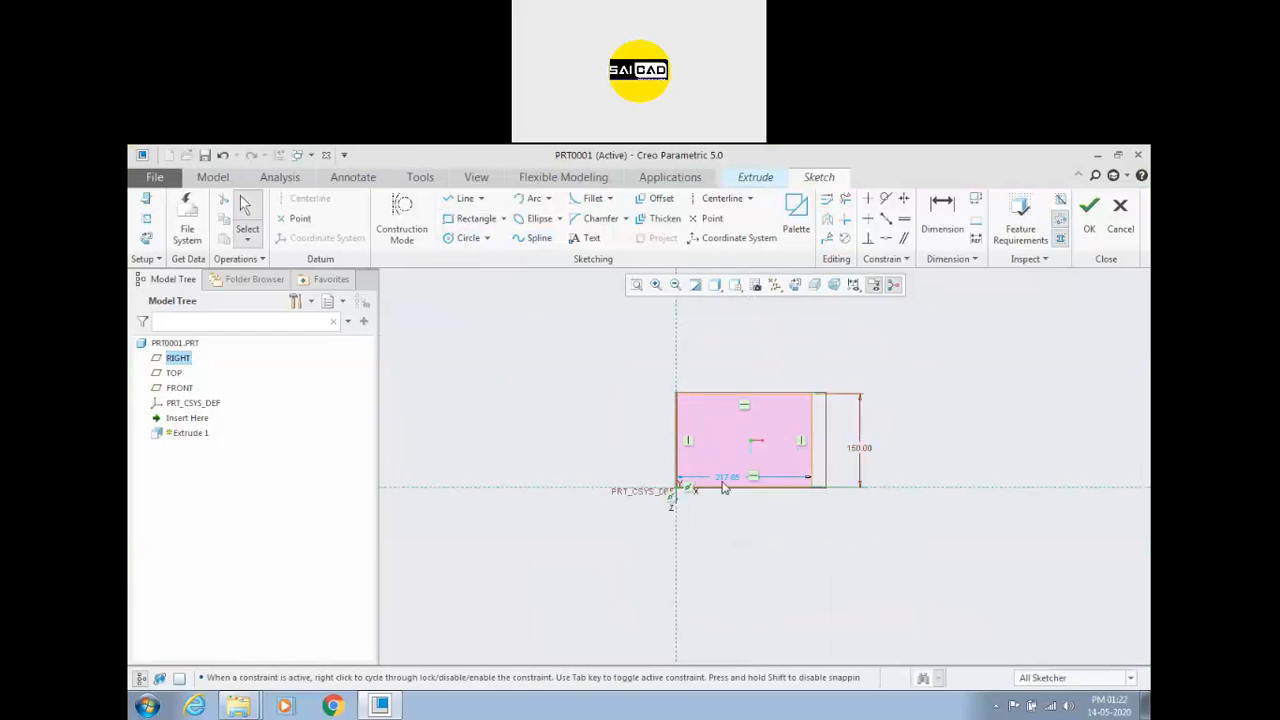
pyautogui.moveTo(725, 478); pyautogui.dragTo(727, 503)
pyautogui.doubleClick(727, 500)
pyautogui.write('20')
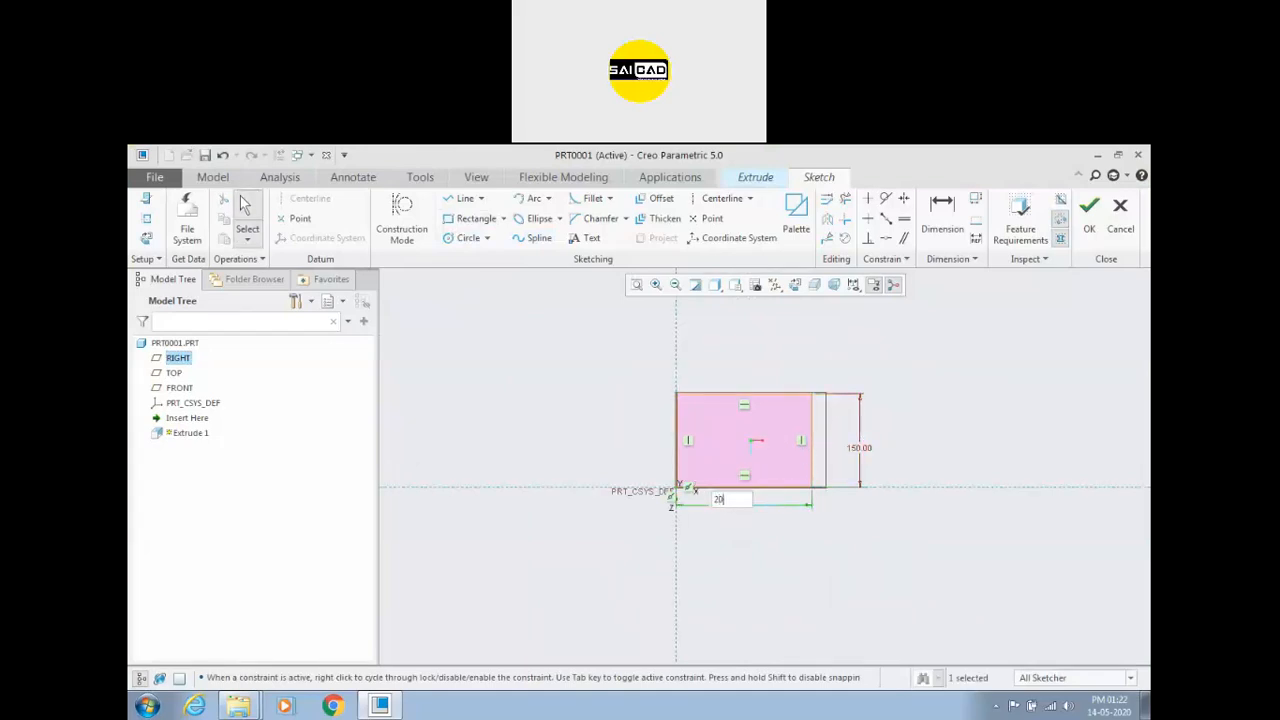
pyautogui.write('0')
pyautogui.press('Return')
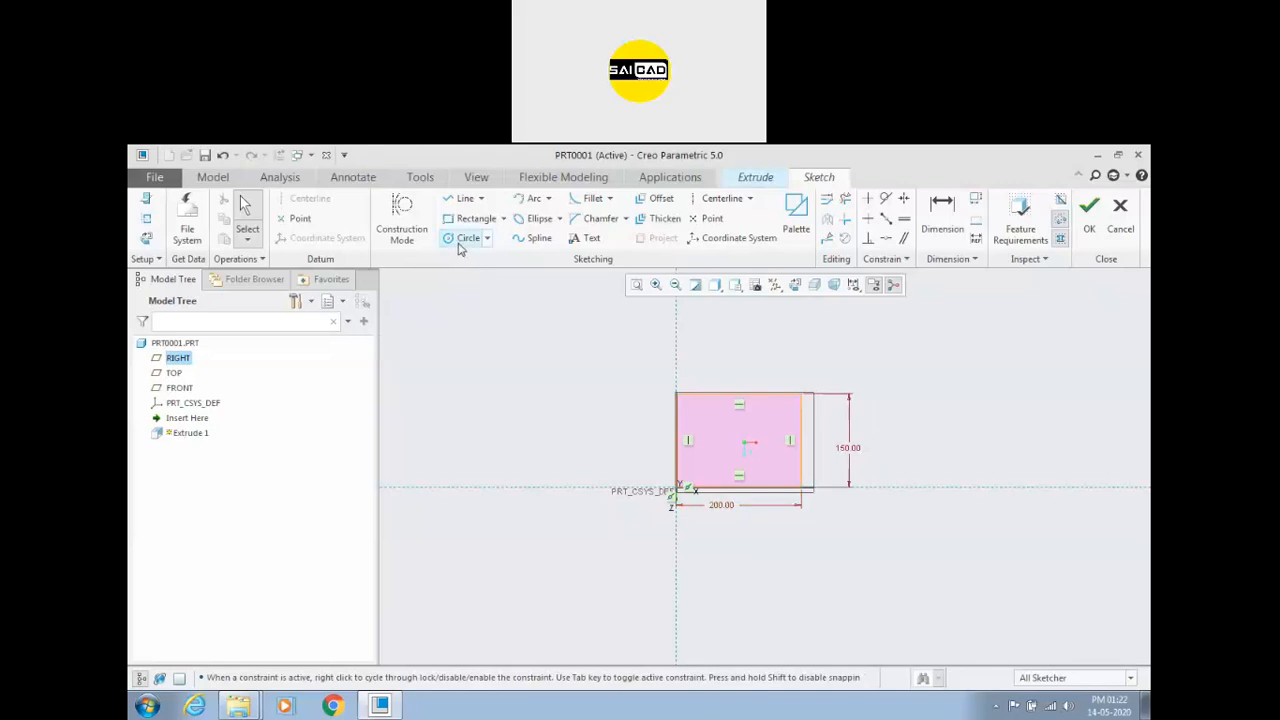
# Step: Add a Ø60 circle centred 100 from the left edge and 75 above the bottom
pyautogui.click(462, 242)
pyautogui.click(719, 427)
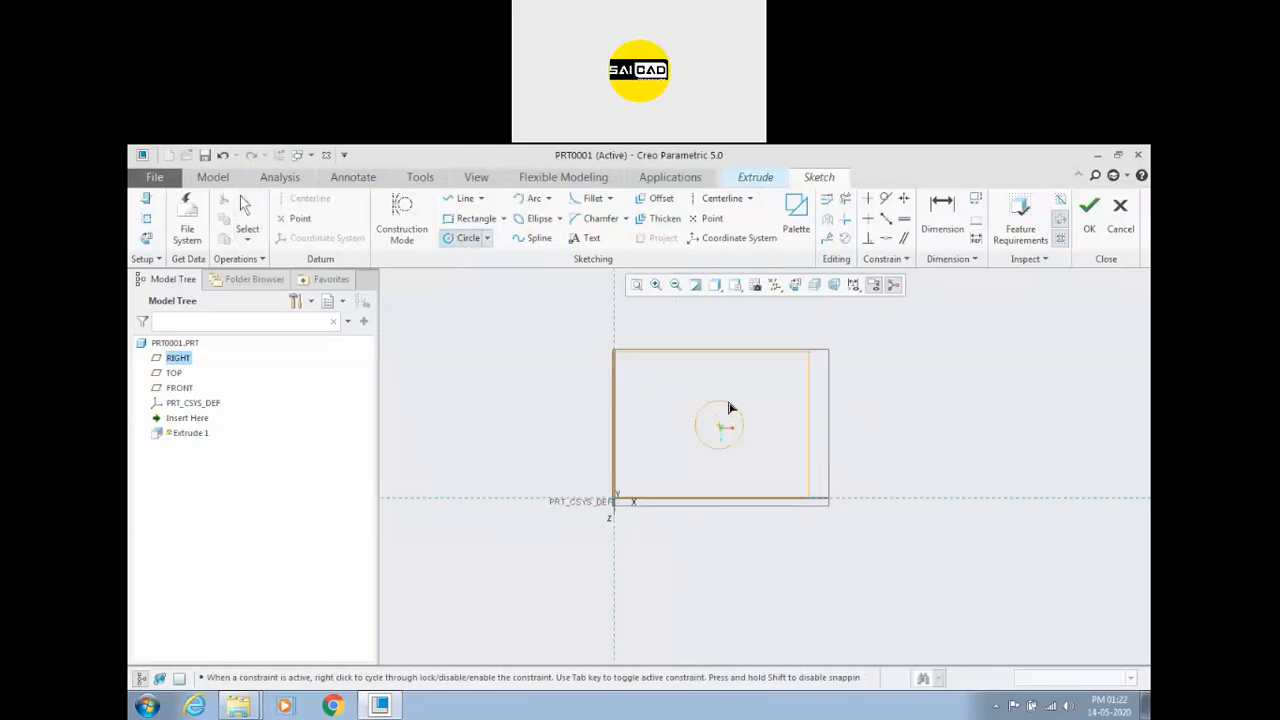
pyautogui.click(750, 412)
pyautogui.middleClick(750, 412)
pyautogui.doubleClick(668, 398)
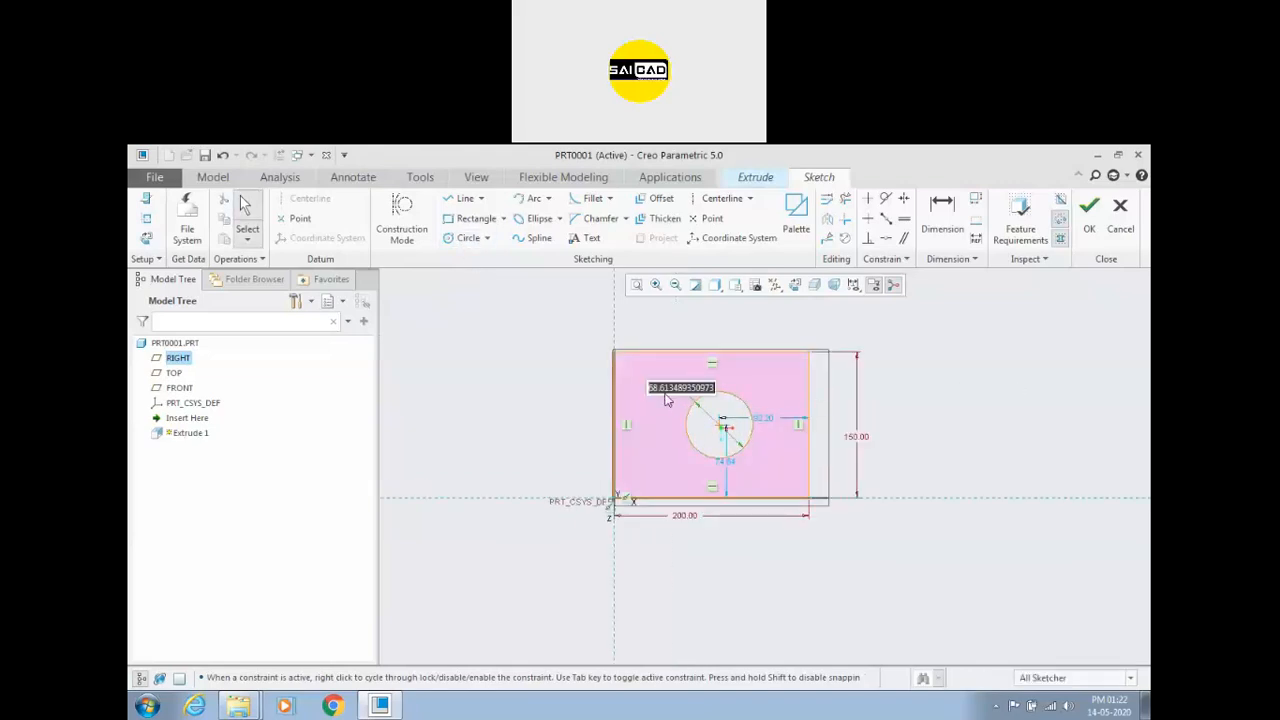
pyautogui.write('60')
pyautogui.press('Return')
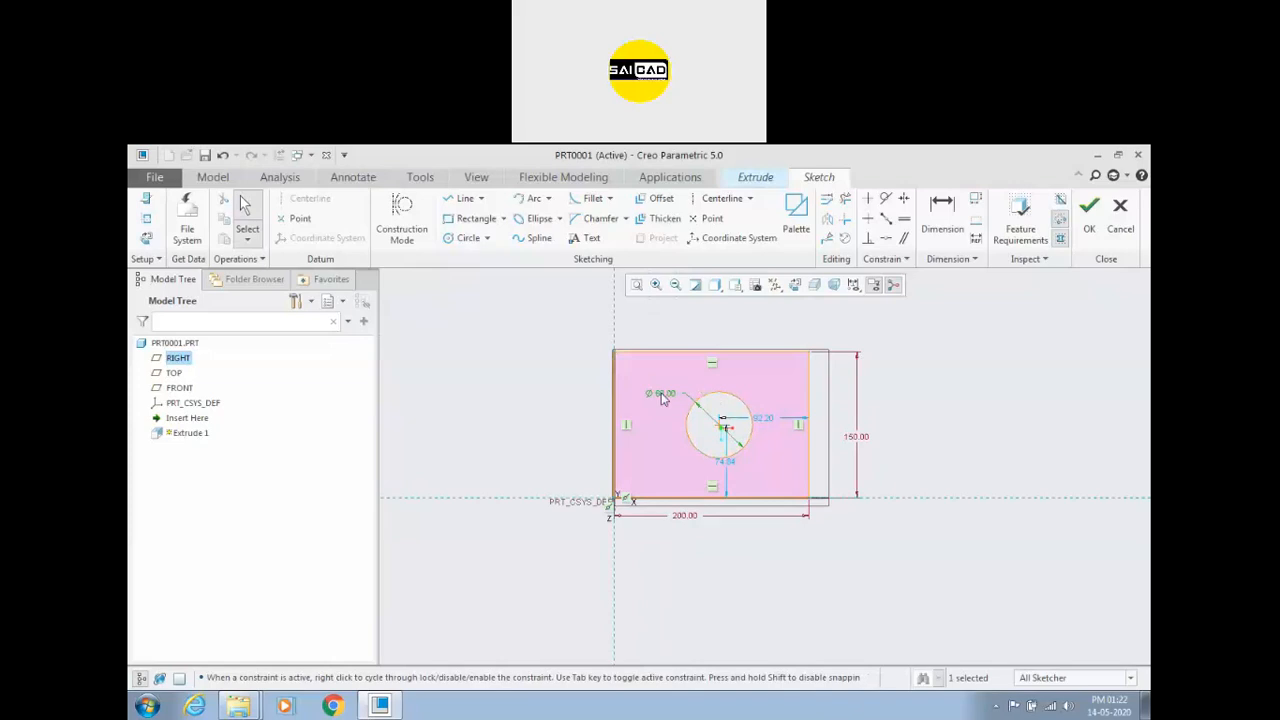
pyautogui.doubleClick(765, 418)
pyautogui.write('100')
pyautogui.press('Return')
pyautogui.doubleClick(724, 462)
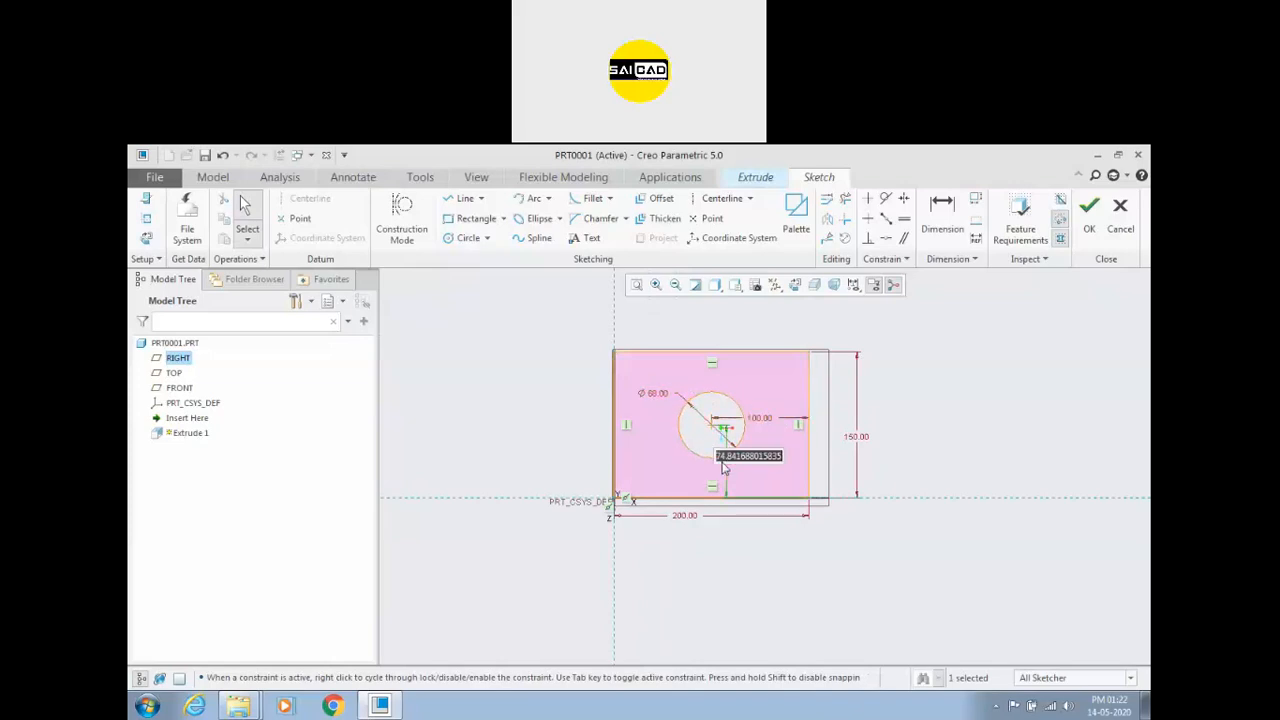
pyautogui.write('75')
pyautogui.press('Return')
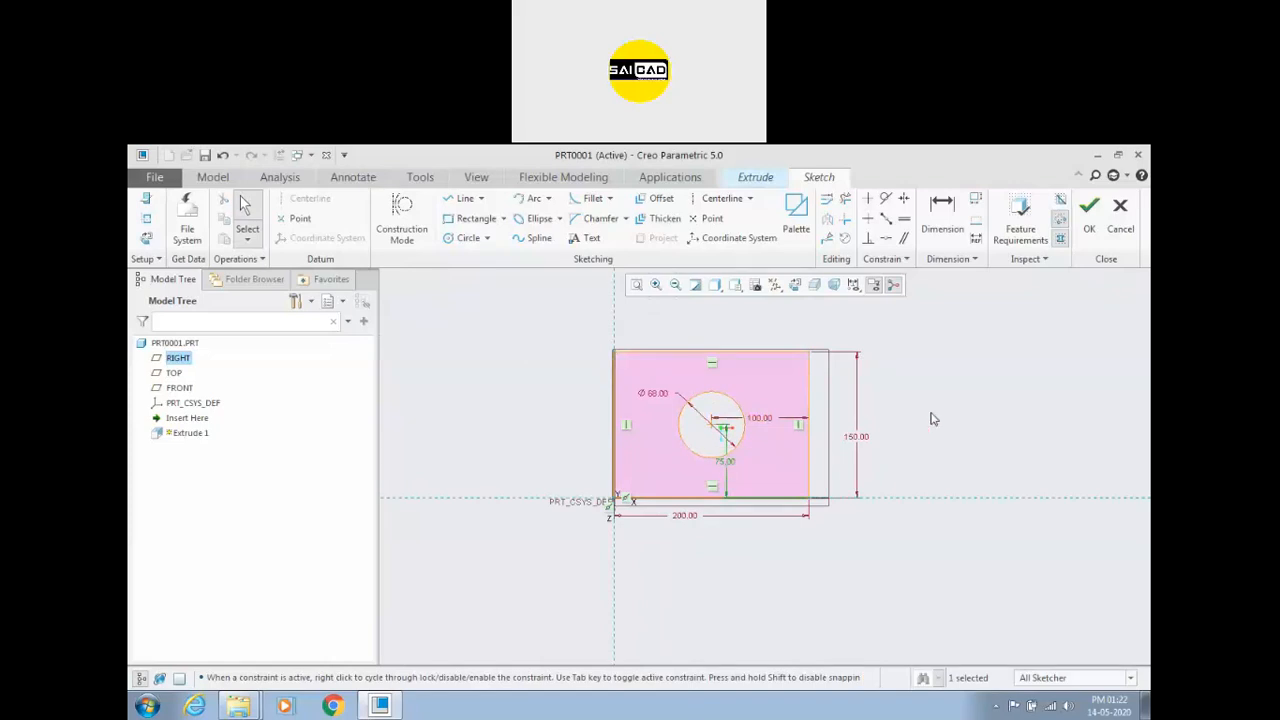
# Step: Accept the sketch and orbit to inspect the 216.51-deep holed block preview
pyautogui.click(1086, 222)
pyautogui.scroll(-2, 700, 510)
pyautogui.moveTo(686, 569)
pyautogui.mouseDown(button='middle')
pyautogui.moveTo(700, 520)
pyautogui.moveTo(623, 549)
pyautogui.mouseUp(button='middle')
pyautogui.scroll(-2, 623, 549)
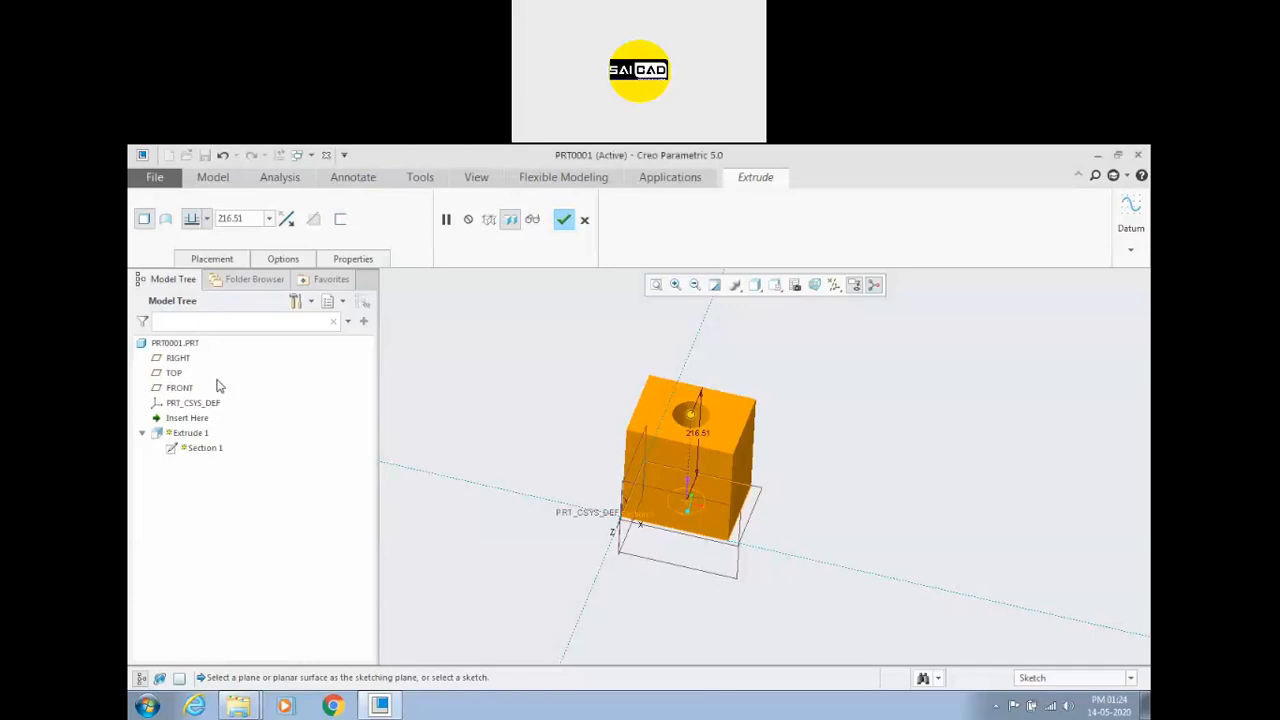
pyautogui.moveTo(650, 546); pyautogui.dragTo(533, 502, button='middle')
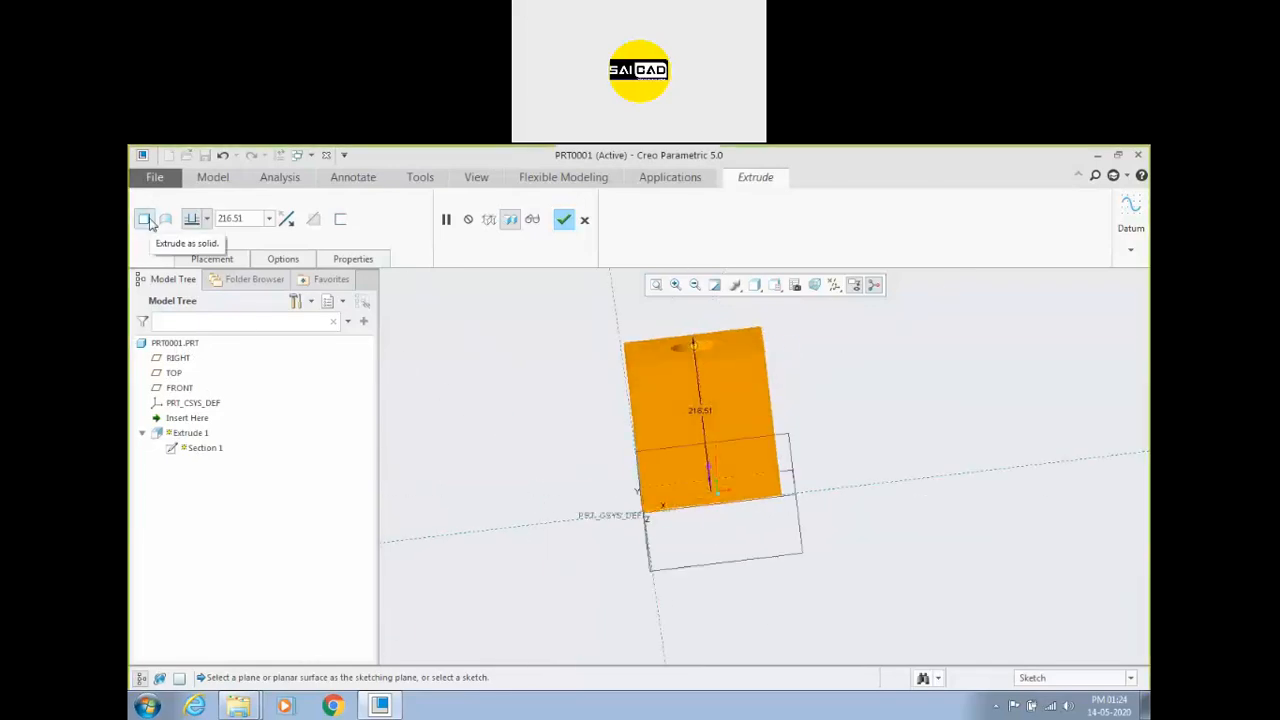
pyautogui.click(165, 219)
pyautogui.moveTo(633, 412); pyautogui.dragTo(625, 465, button='middle')
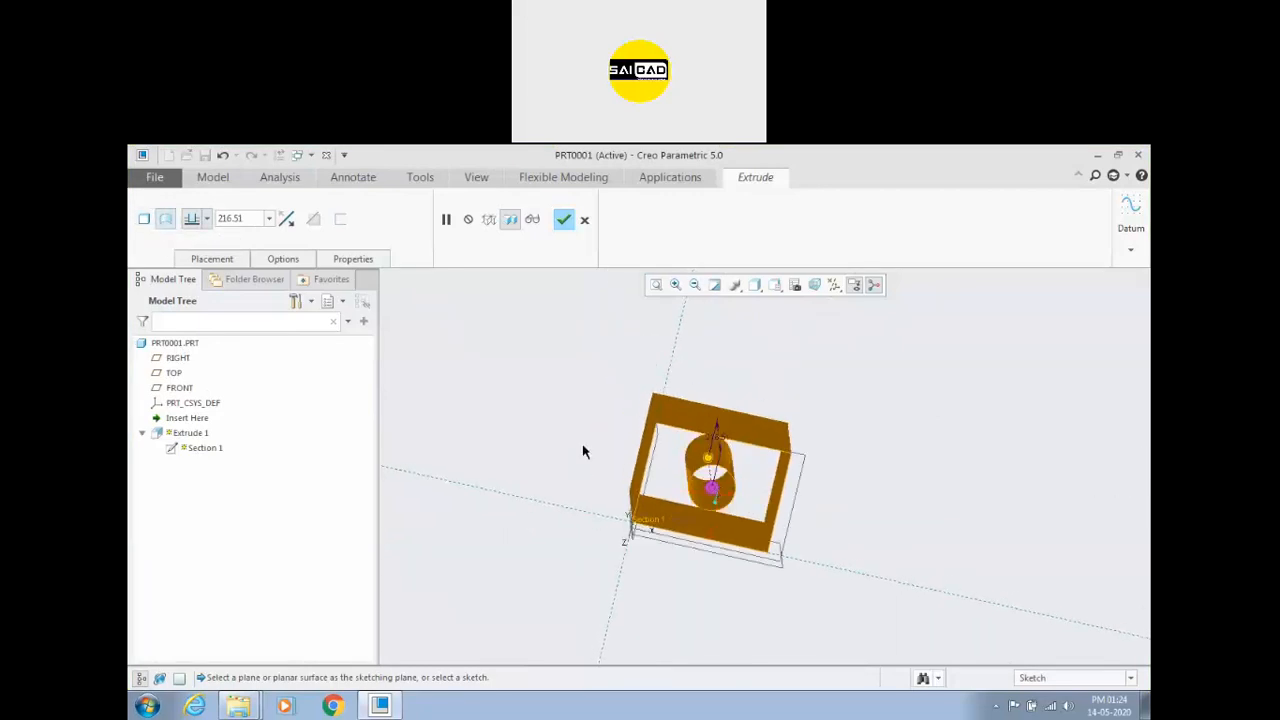
pyautogui.click(144, 220)
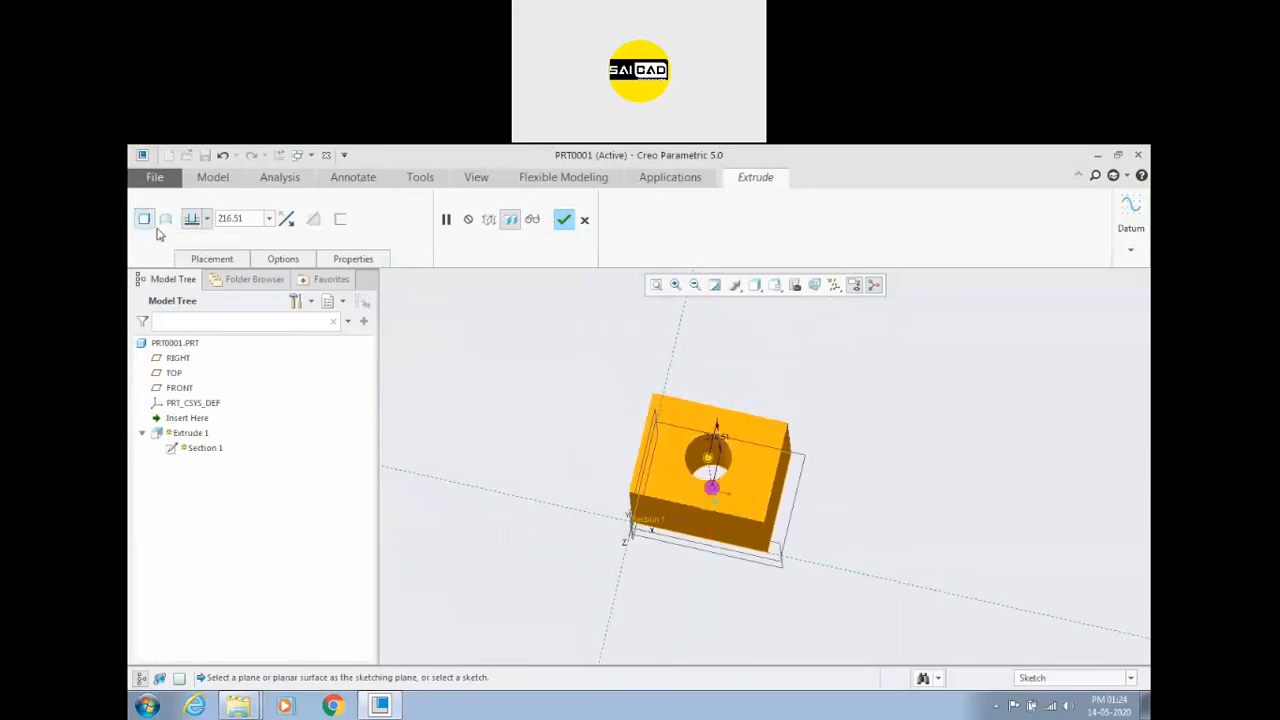
pyautogui.click(207, 219)
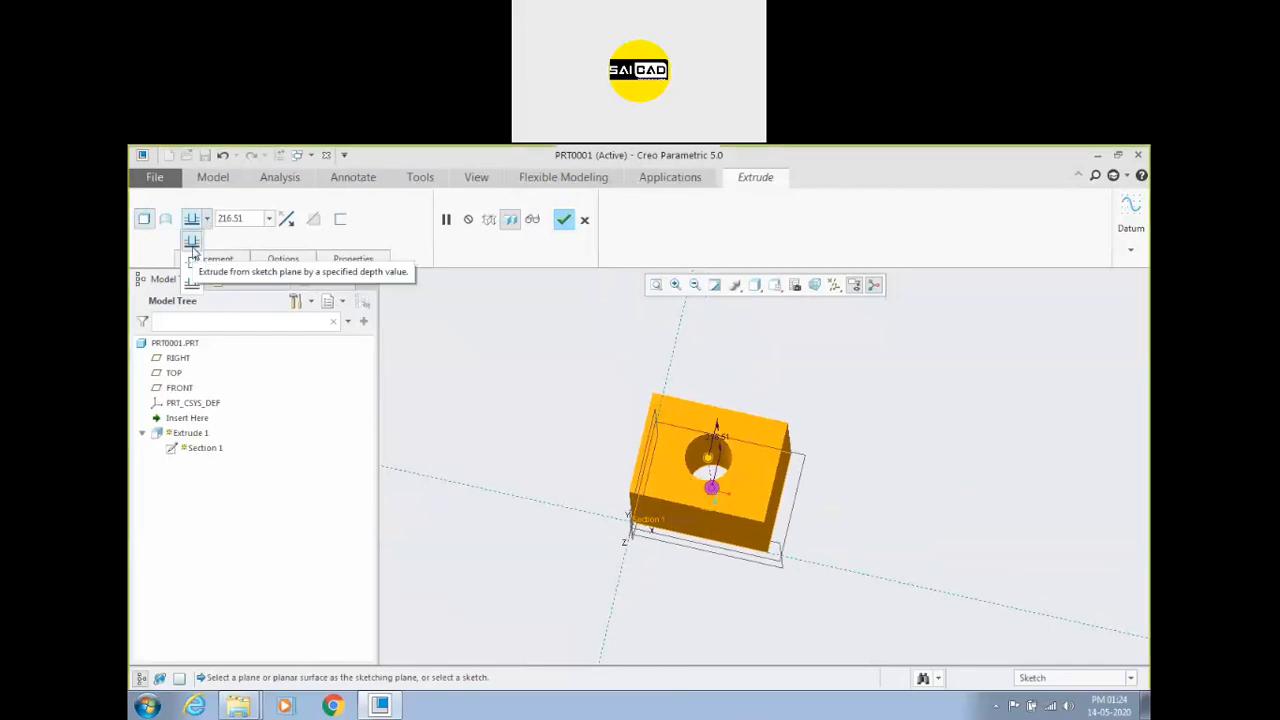
pyautogui.click(192, 243)
pyautogui.doubleClick(240, 219)
pyautogui.moveTo(462, 421); pyautogui.dragTo(800, 505, button='middle')
pyautogui.keyDown('shift'); pyautogui.moveTo(690, 628); pyautogui.dragTo(616, 484, button='middle'); pyautogui.keyUp('shift')
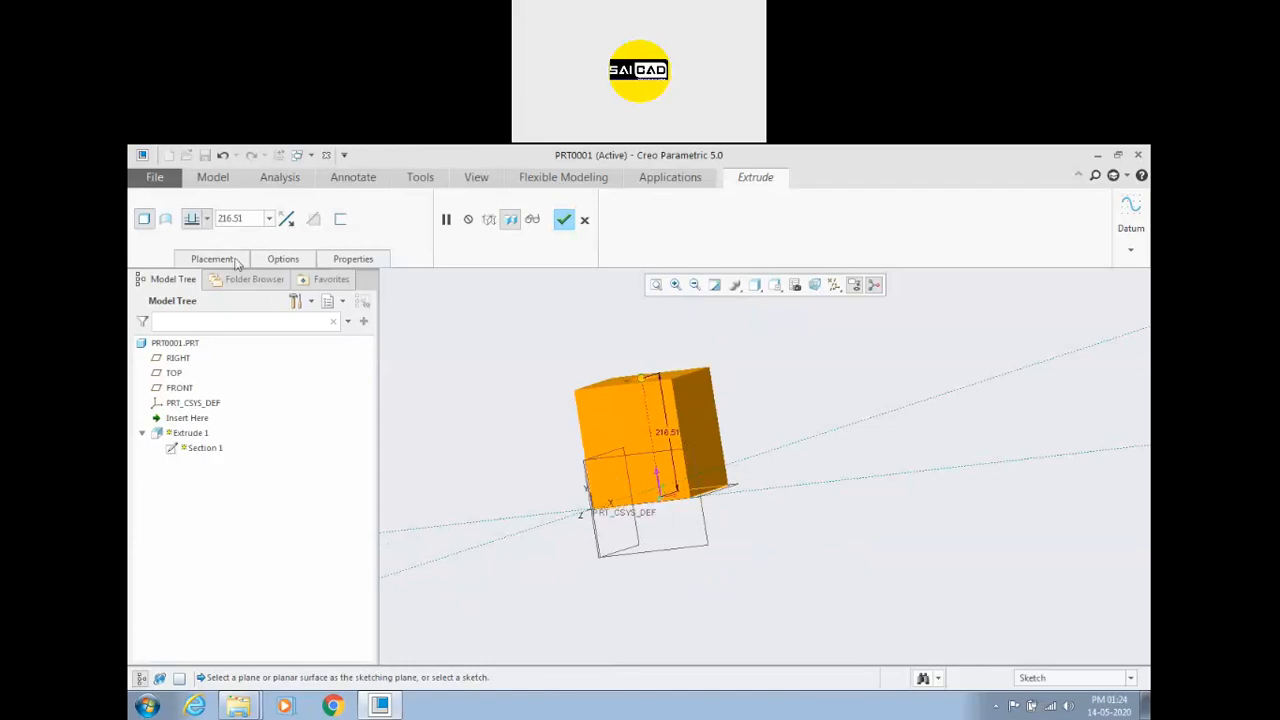
# Step: Extrude symmetrically and set the extrusion depth to 200
pyautogui.click(207, 218)
pyautogui.click(195, 257)
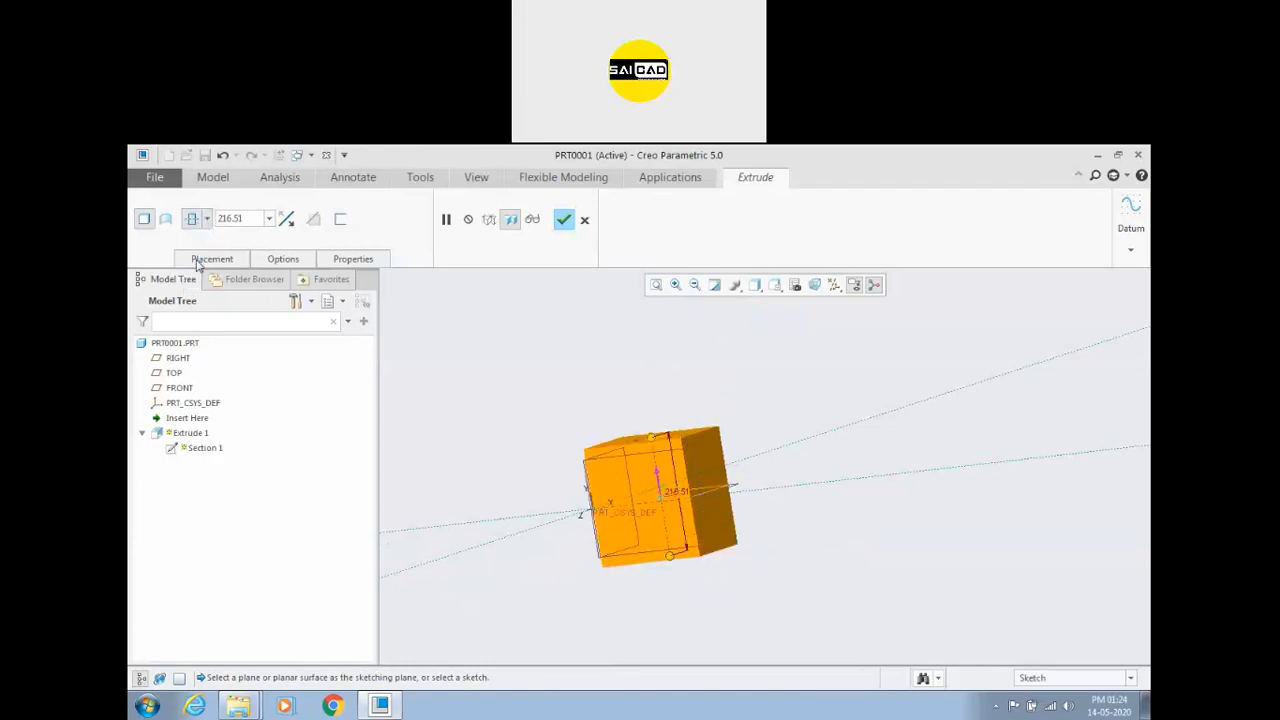
pyautogui.click(207, 218)
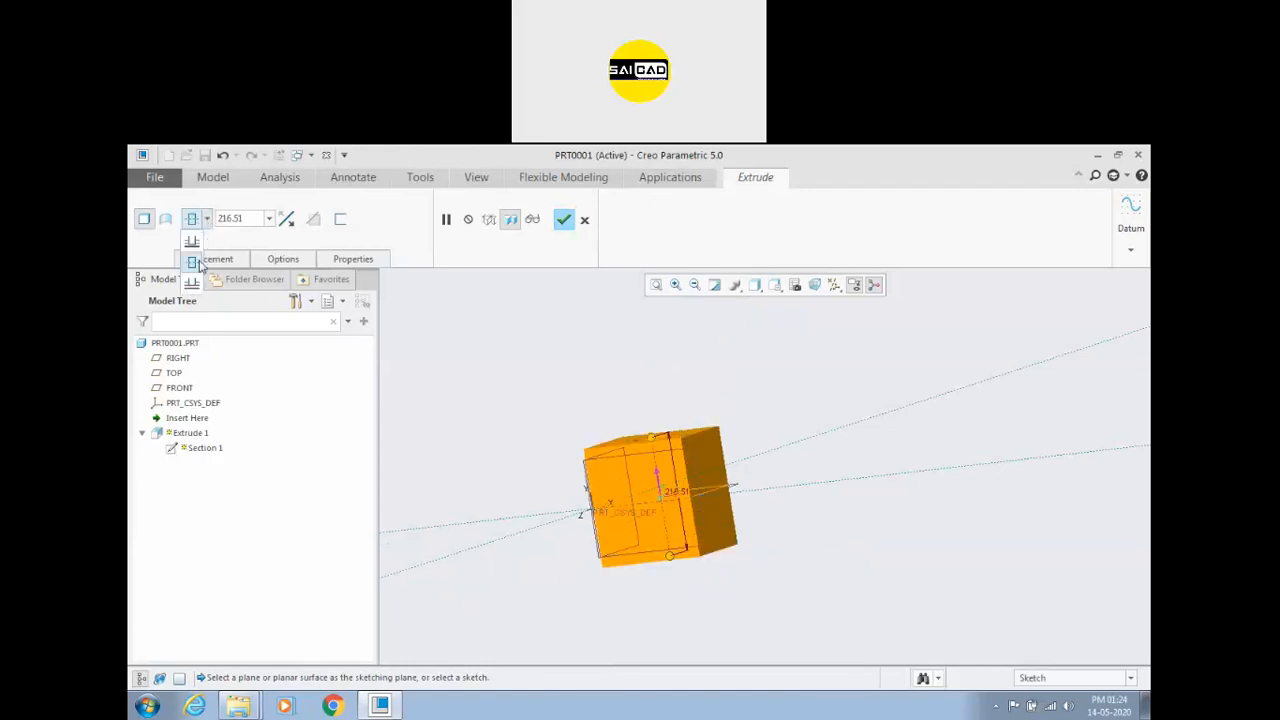
pyautogui.click(541, 378)
pyautogui.doubleClick(248, 219)
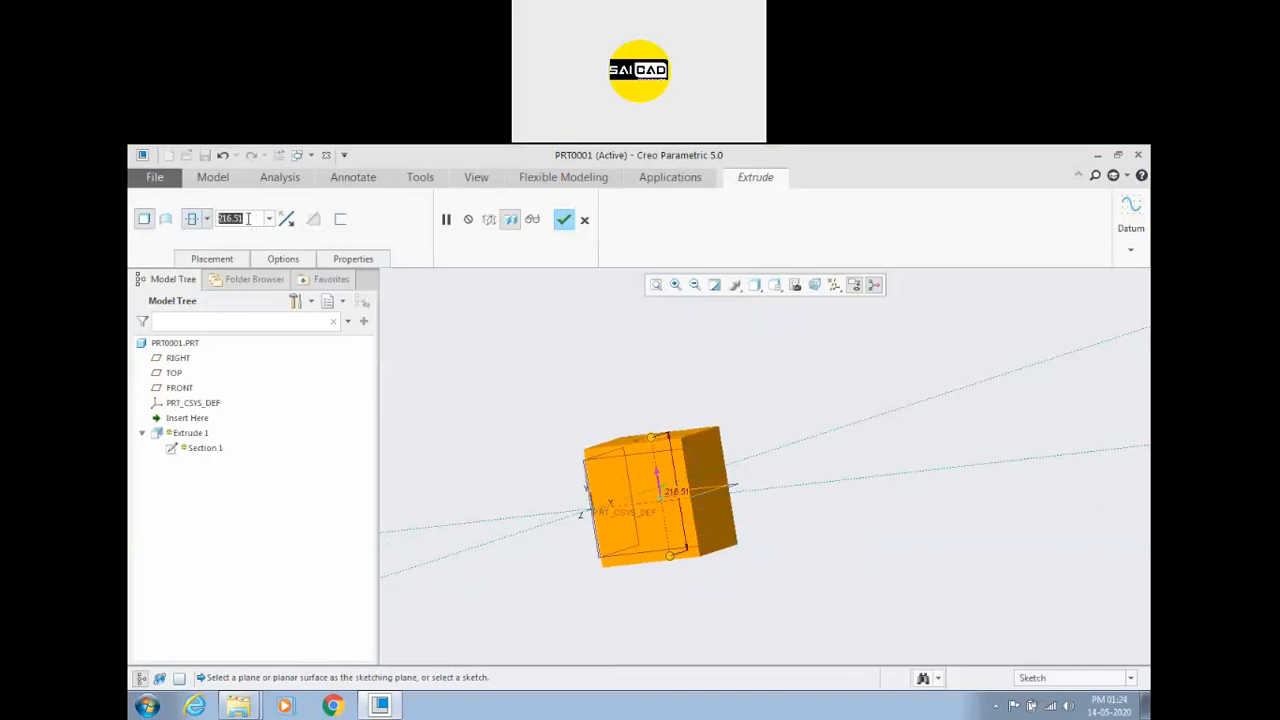
pyautogui.write('200')
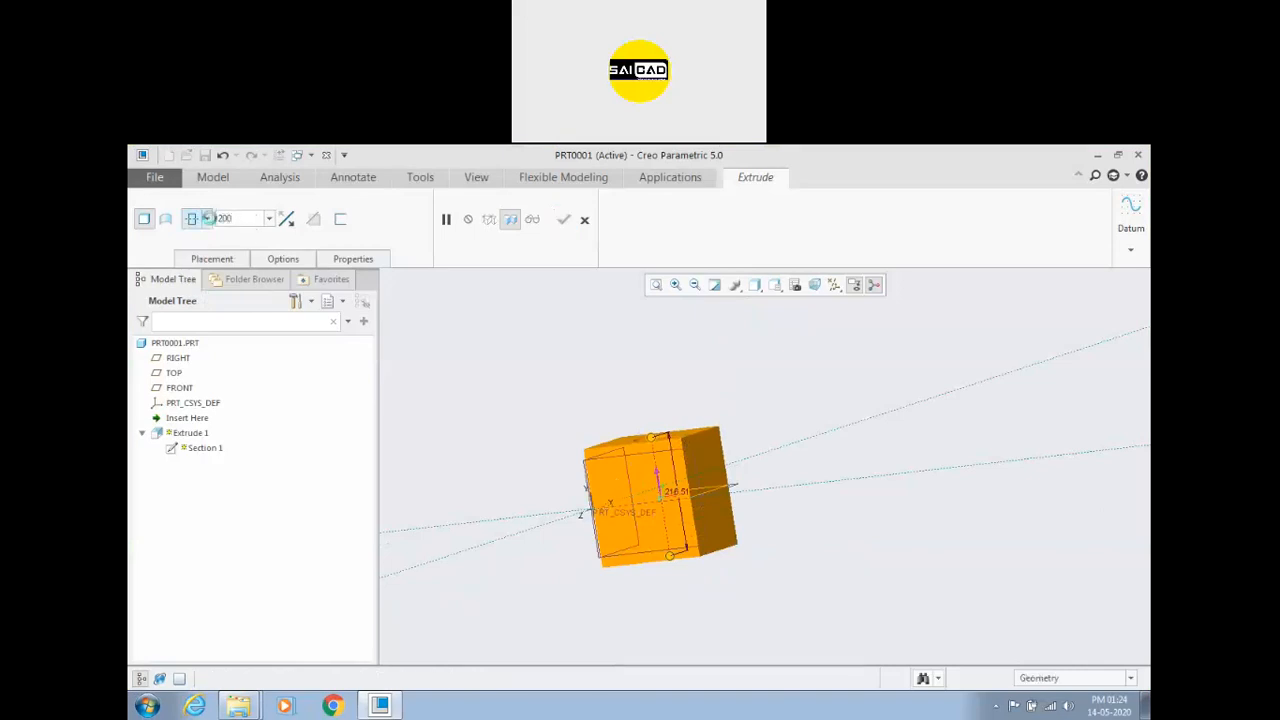
pyautogui.press('Return')
# Step: Change the depth type from Symmetric to Blind, keeping the 200 depth
pyautogui.scroll(-5, 652, 490)
pyautogui.moveTo(643, 509)
pyautogui.mouseDown(button='middle')
pyautogui.moveTo(663, 500)
pyautogui.moveTo(637, 511)
pyautogui.mouseUp(button='middle')
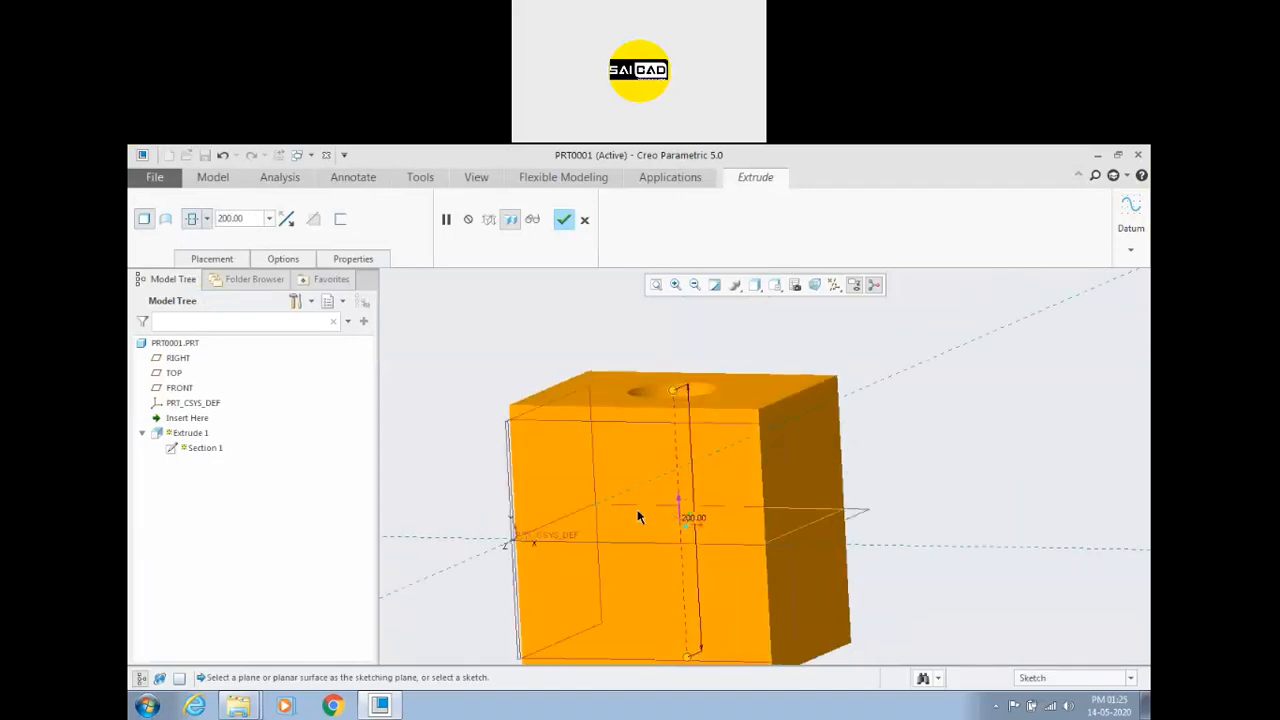
pyautogui.scroll(2, 678, 530)
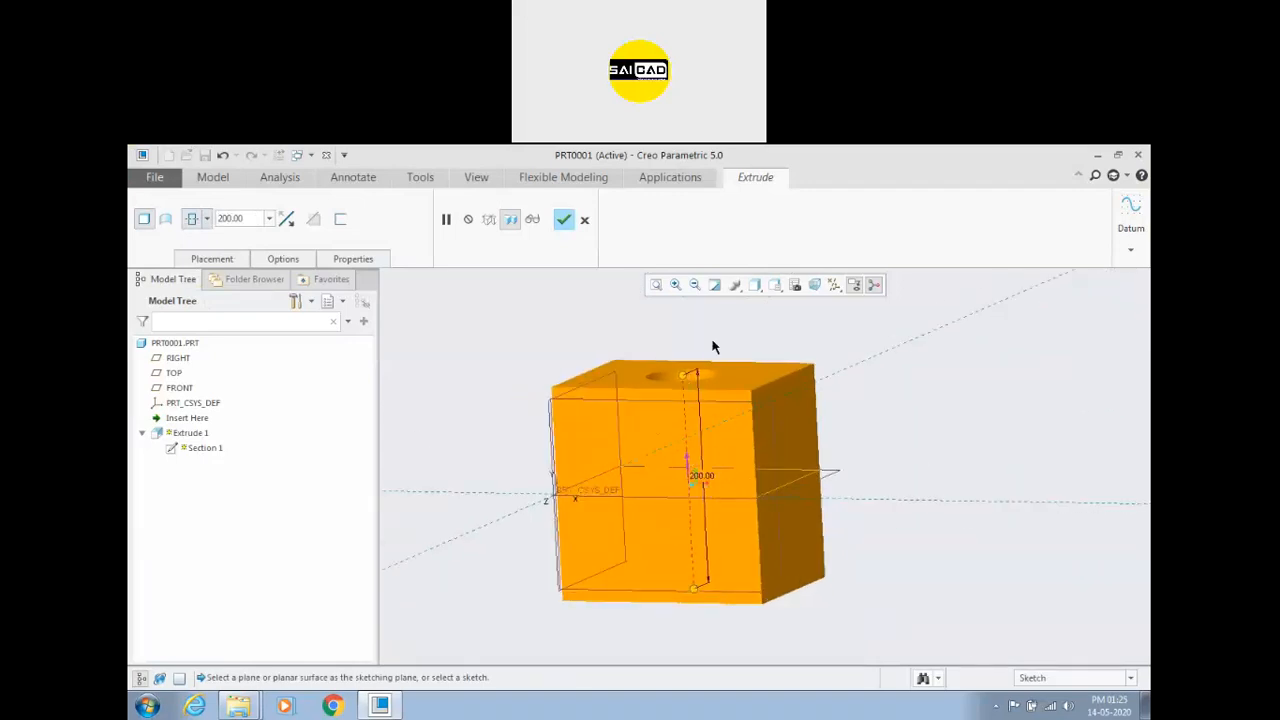
pyautogui.scroll(2, 768, 403)
pyautogui.moveTo(768, 403); pyautogui.dragTo(876, 428, button='middle')
pyautogui.hotkey('ctrl', 'd')
pyautogui.click(207, 219)
pyautogui.click(191, 244)
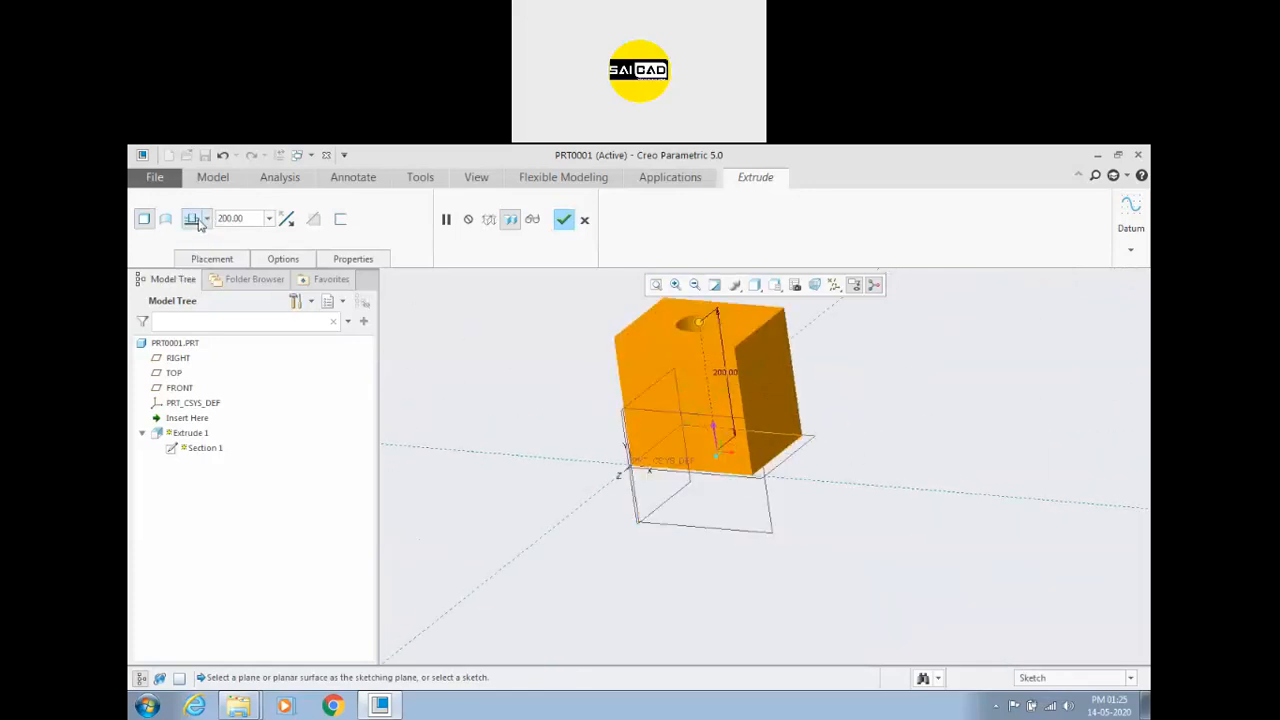
# Step: Set Side 2 of the extrusion to Blind with a depth of 80
pyautogui.click(283, 259)
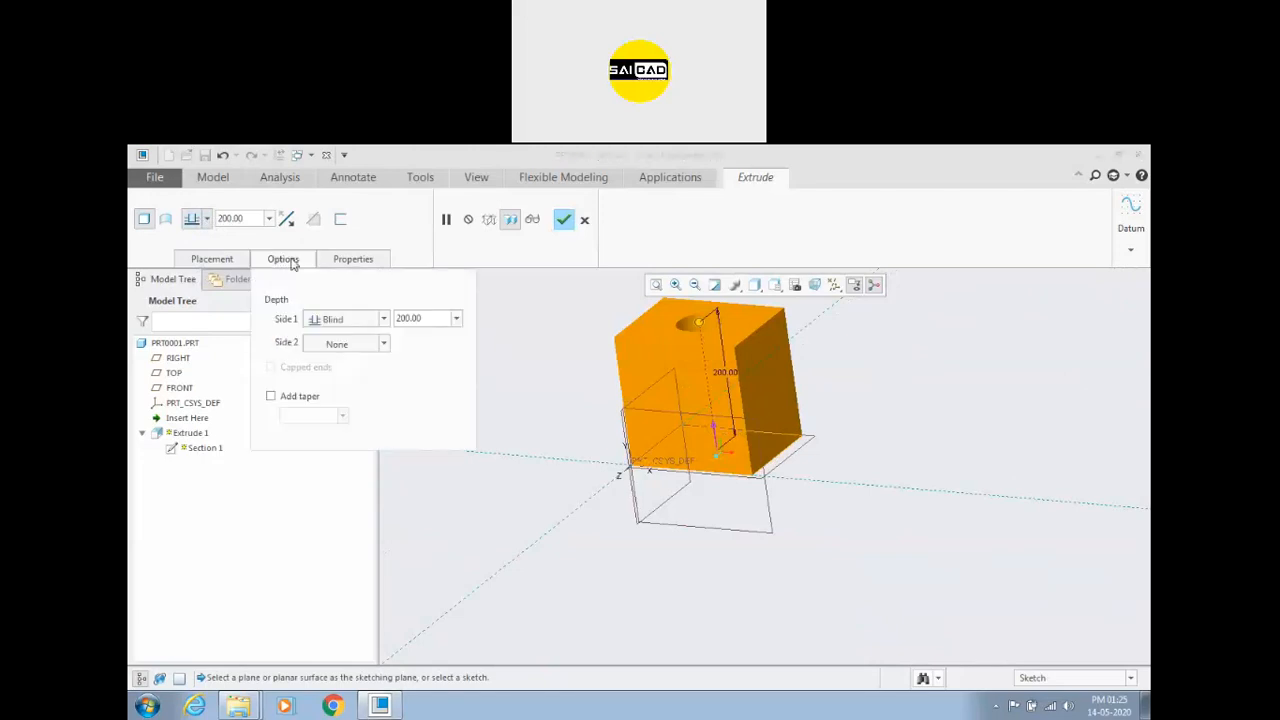
pyautogui.click(383, 344)
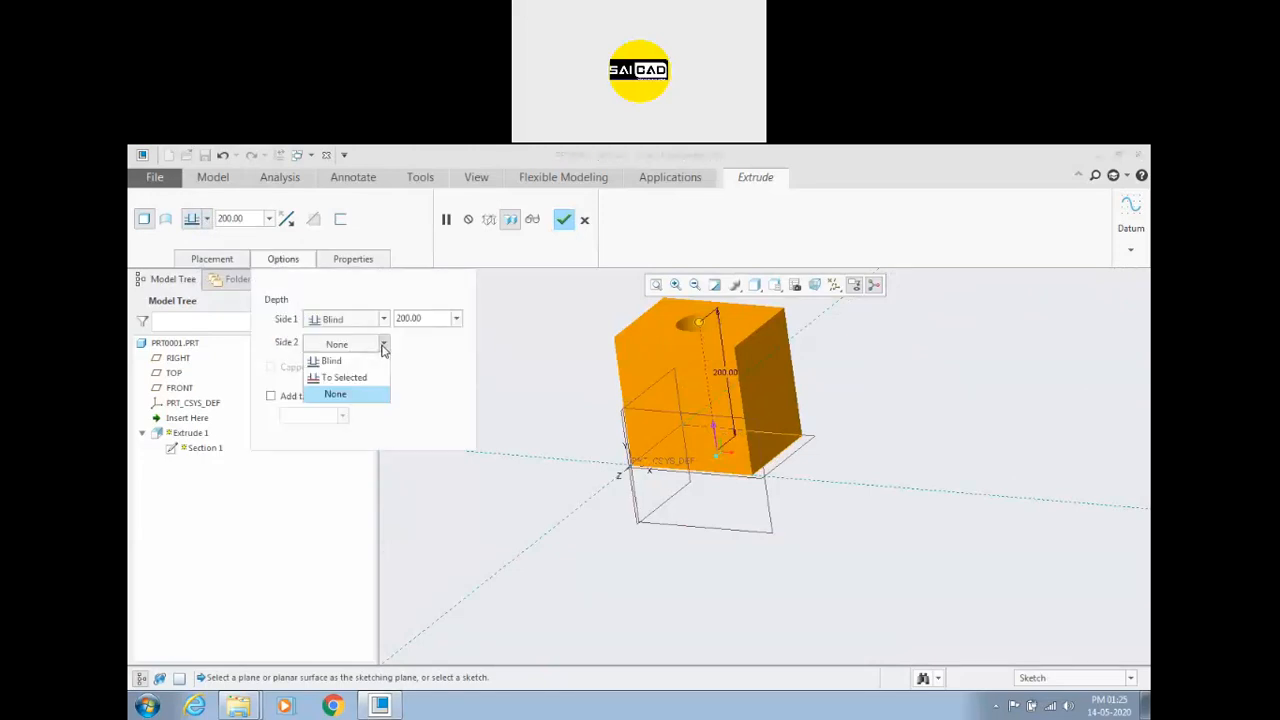
pyautogui.click(330, 361)
pyautogui.doubleClick(425, 343)
pyautogui.write('80')
pyautogui.press('Return')
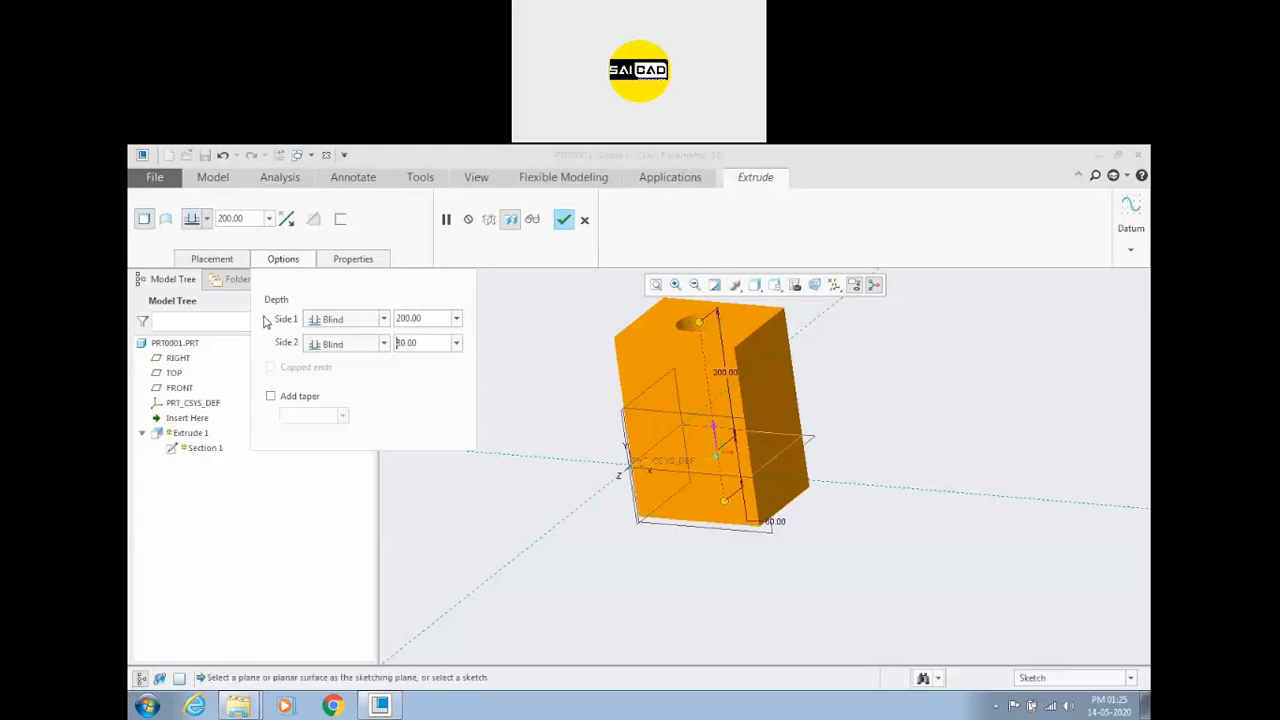
pyautogui.moveTo(484, 456); pyautogui.dragTo(621, 453, button='middle')
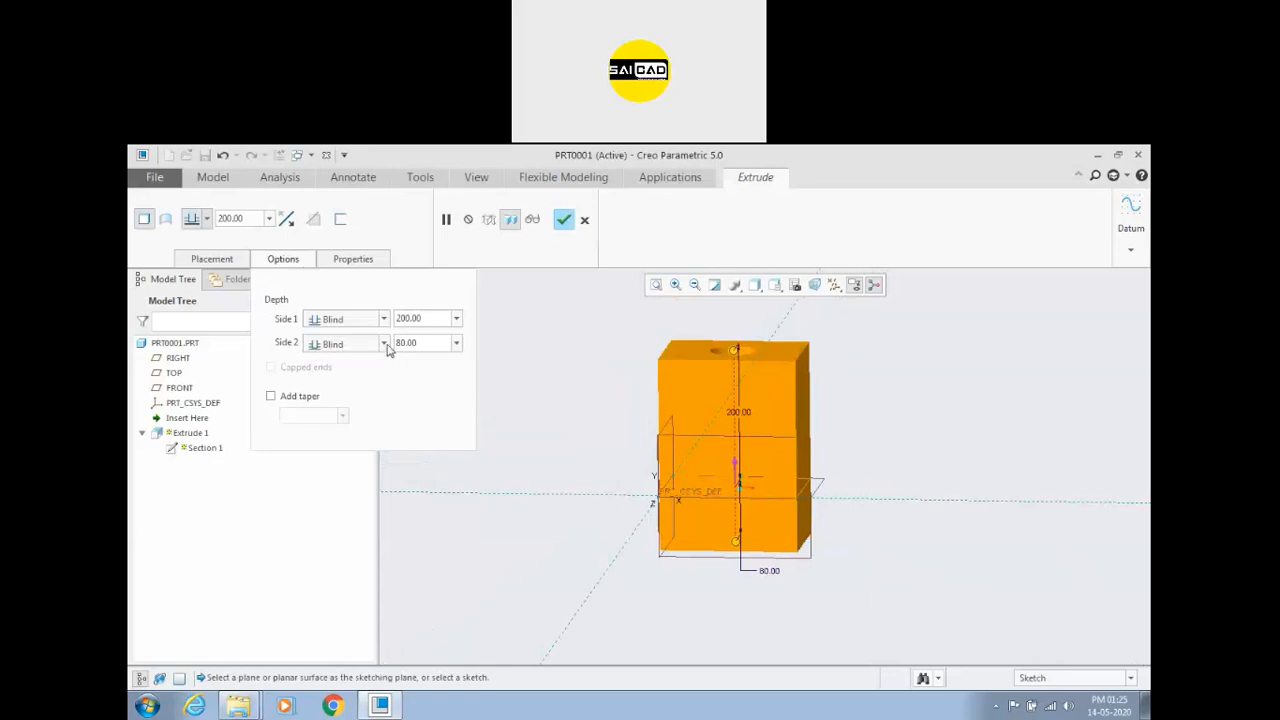
# Step: Try a 10° taper on the extrusion, then reset it to 0
pyautogui.click(384, 344)
pyautogui.click(388, 352)
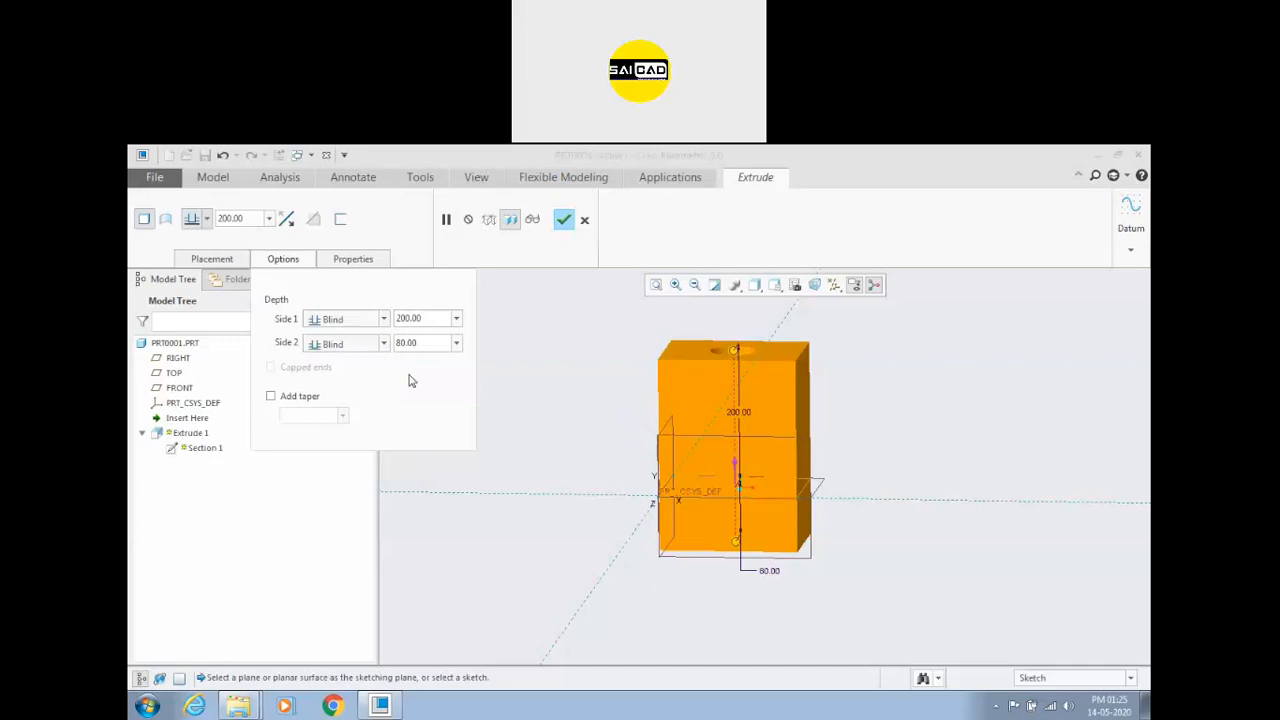
pyautogui.click(300, 397)
pyautogui.moveTo(560, 405); pyautogui.dragTo(640, 412, button='middle')
pyautogui.moveTo(320, 414); pyautogui.dragTo(243, 420)
pyautogui.write('10')
pyautogui.press('Return')
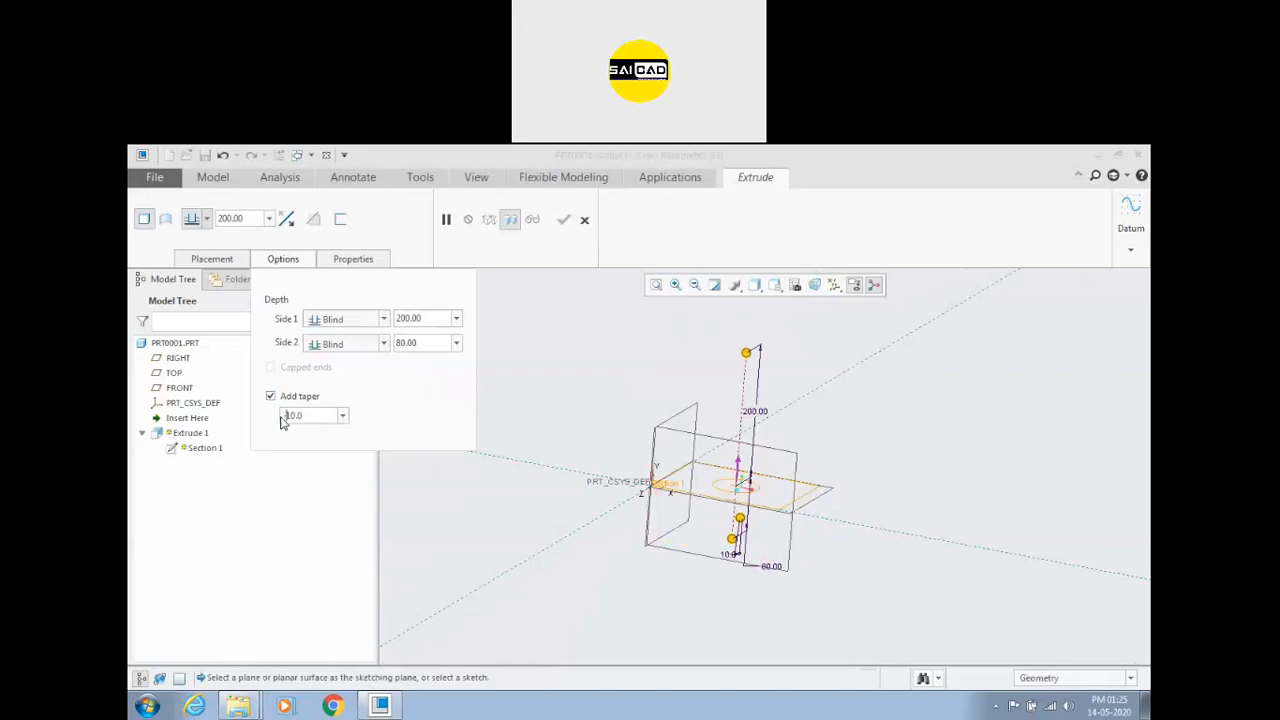
pyautogui.write('-10')
pyautogui.press('Return')
# Step: Test 5° and -5° tapers, then remove the taper entirely
pyautogui.moveTo(525, 580); pyautogui.dragTo(469, 567, button='middle')
pyautogui.moveTo(326, 414); pyautogui.dragTo(212, 421)
pyautogui.write('5')
pyautogui.press('Return')
pyautogui.write('-5')
pyautogui.press('Return')
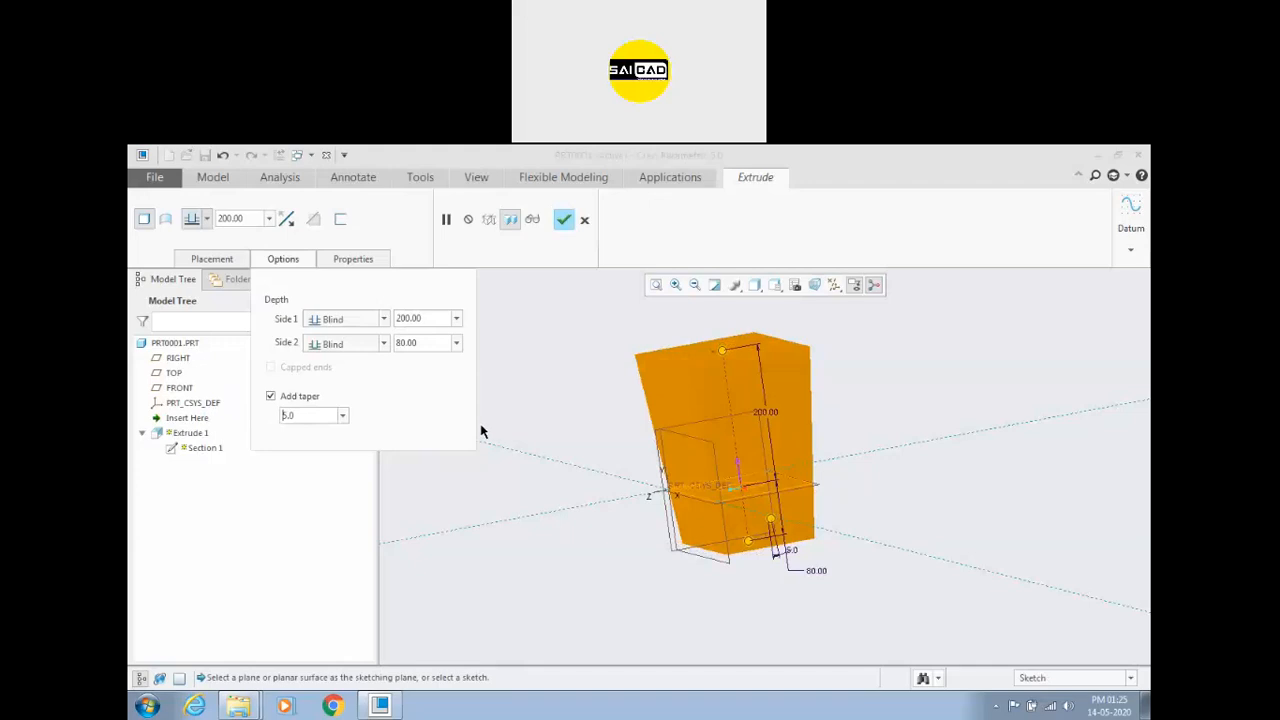
pyautogui.click(270, 396)
# Step: Make the extrusion a 5.00-thick thin wall and flip the thickness side
pyautogui.click(340, 218)
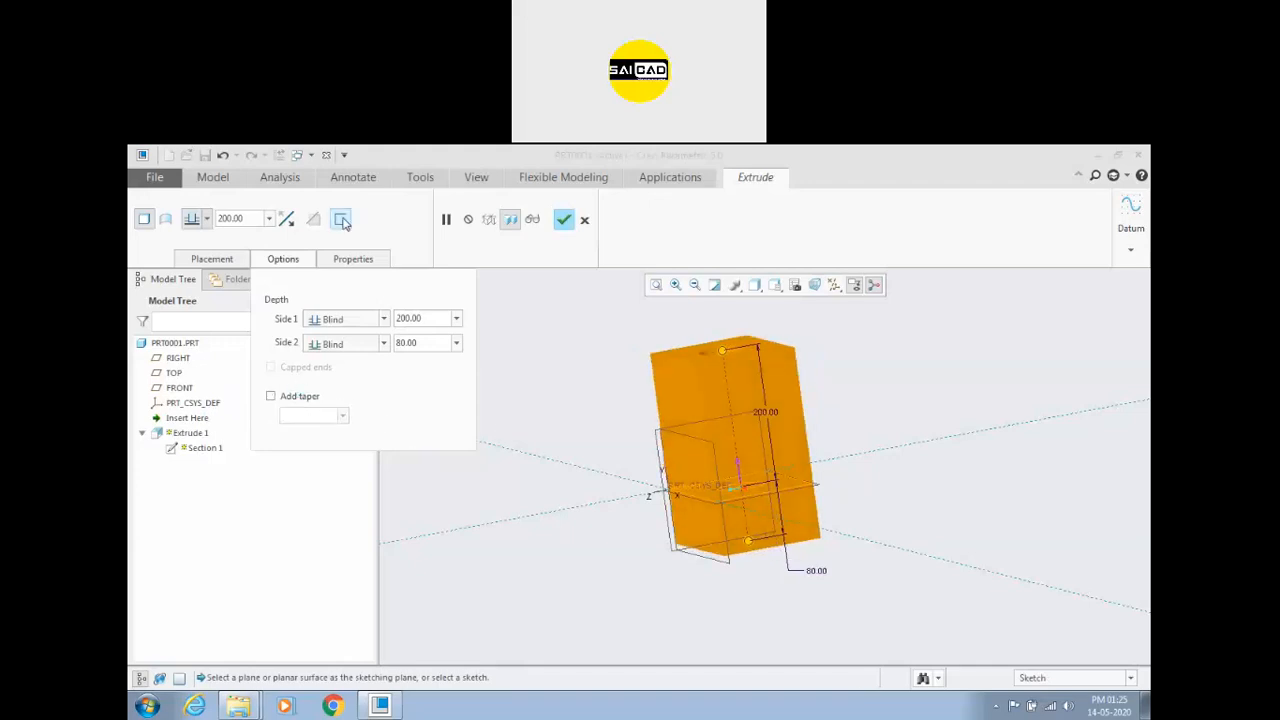
pyautogui.moveTo(630, 423); pyautogui.dragTo(654, 434, button='middle')
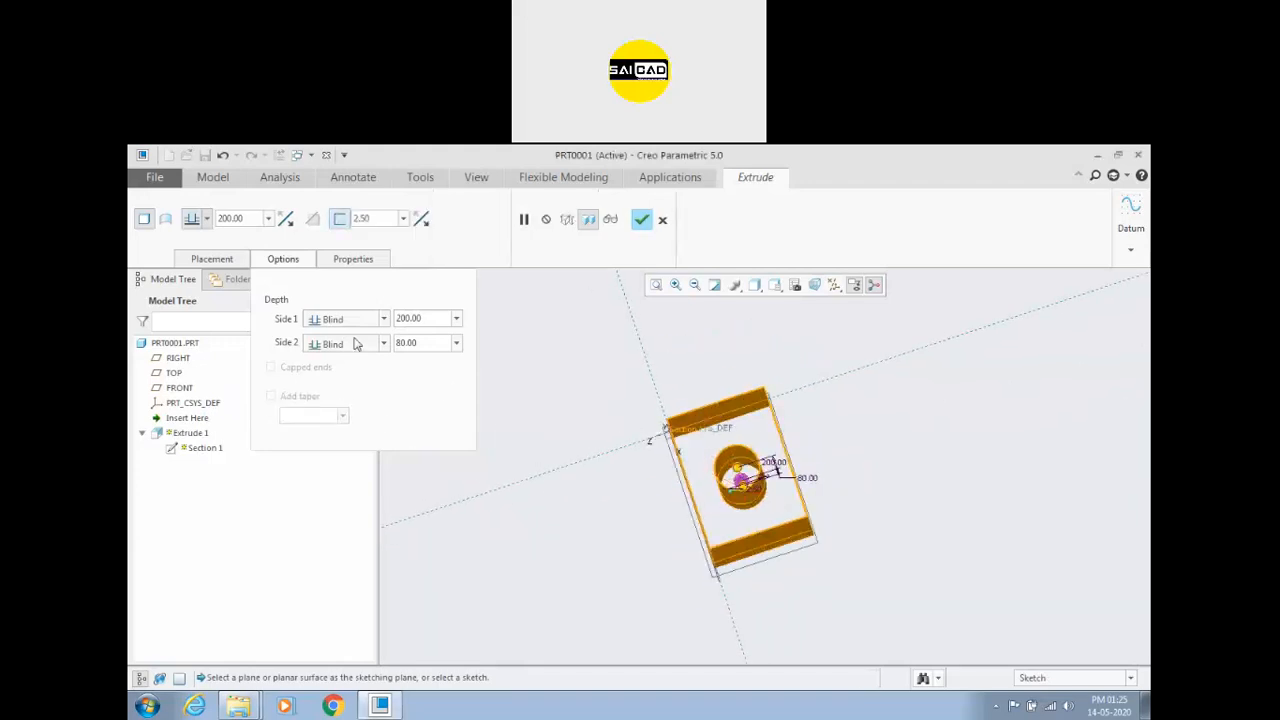
pyautogui.doubleClick(376, 217)
pyautogui.write('5')
pyautogui.press('Return')
pyautogui.click(420, 219)
pyautogui.click(419, 223)
pyautogui.click(419, 223)
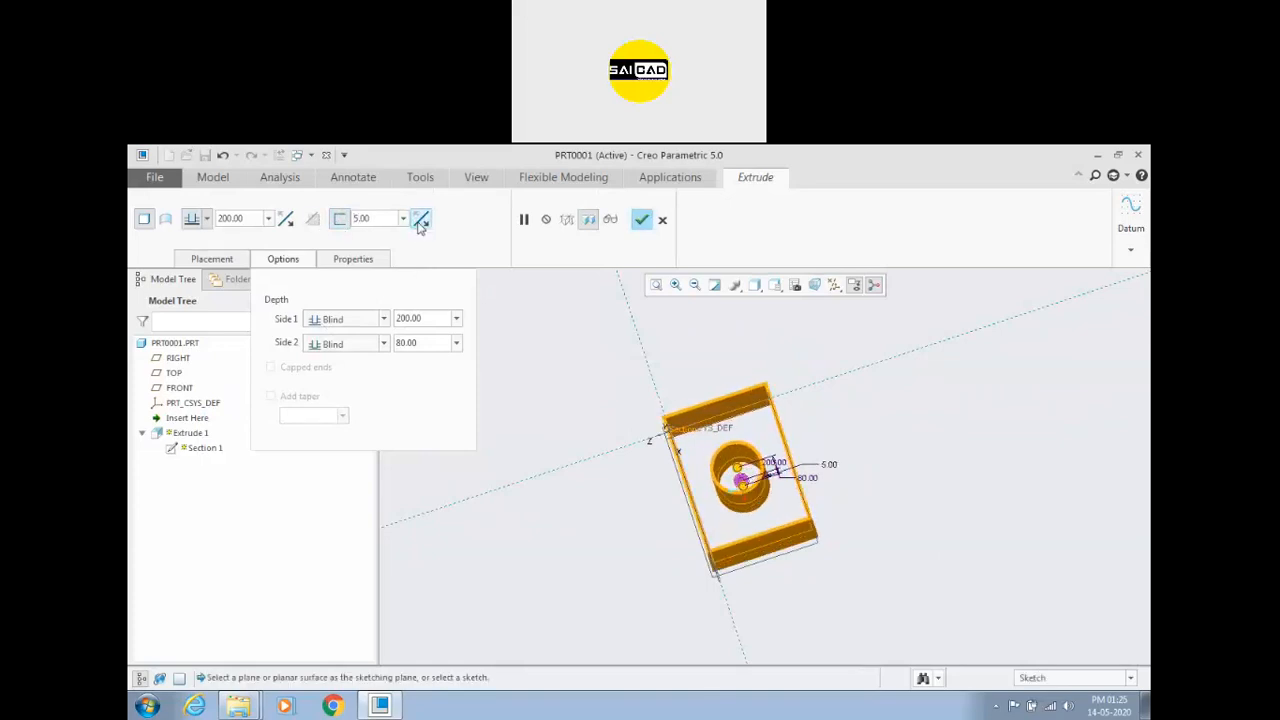
pyautogui.click(420, 222)
# Step: Rename the feature to EXT and complete the extrusion
pyautogui.click(368, 259)
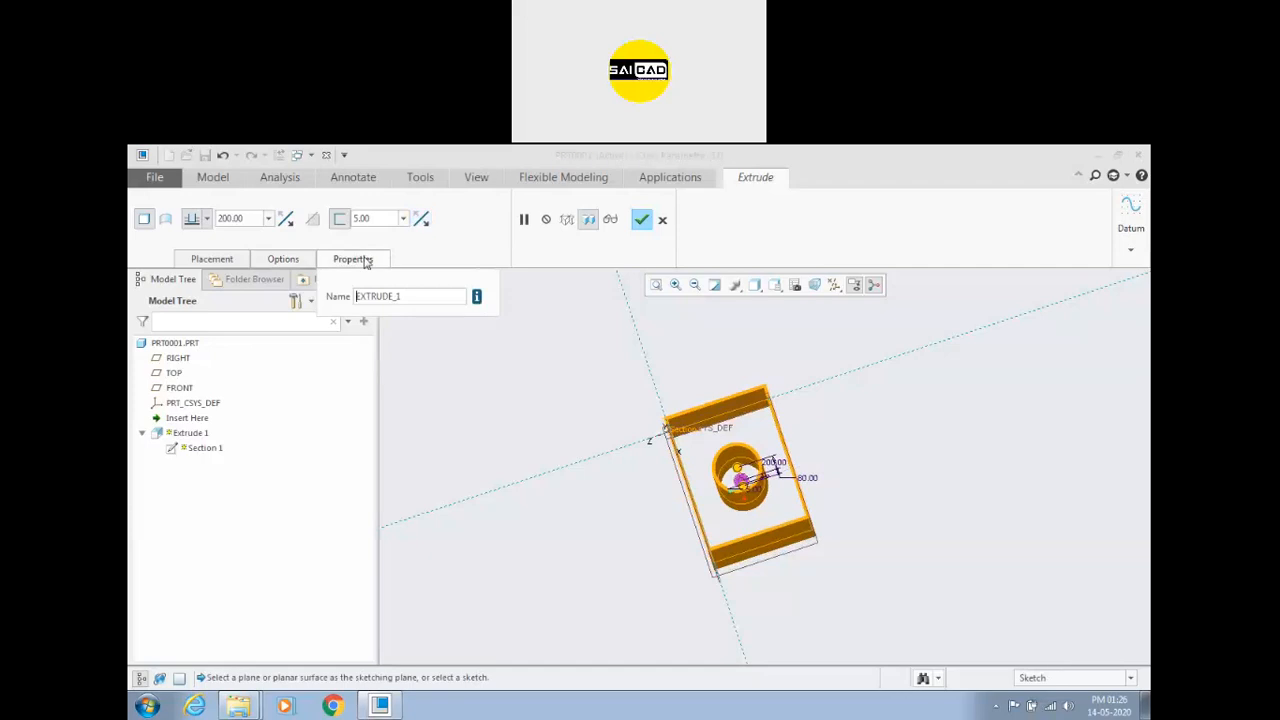
pyautogui.moveTo(402, 297); pyautogui.dragTo(331, 308)
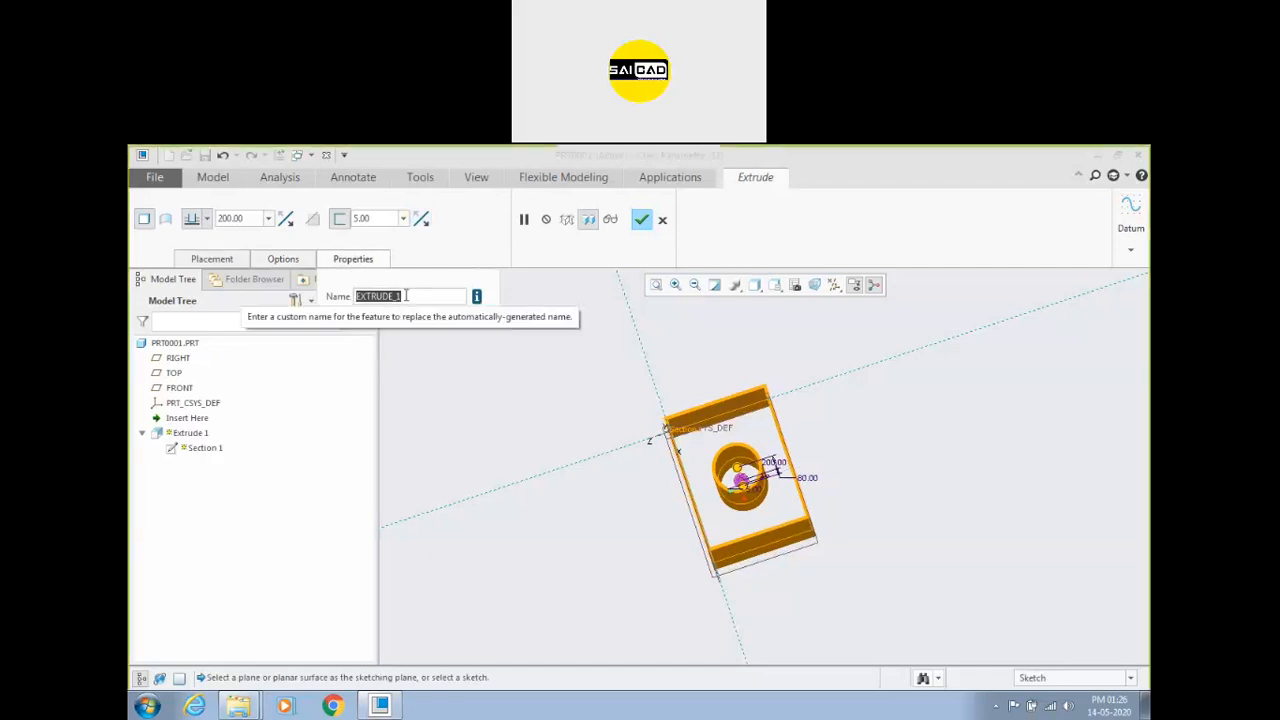
pyautogui.write('EXT')
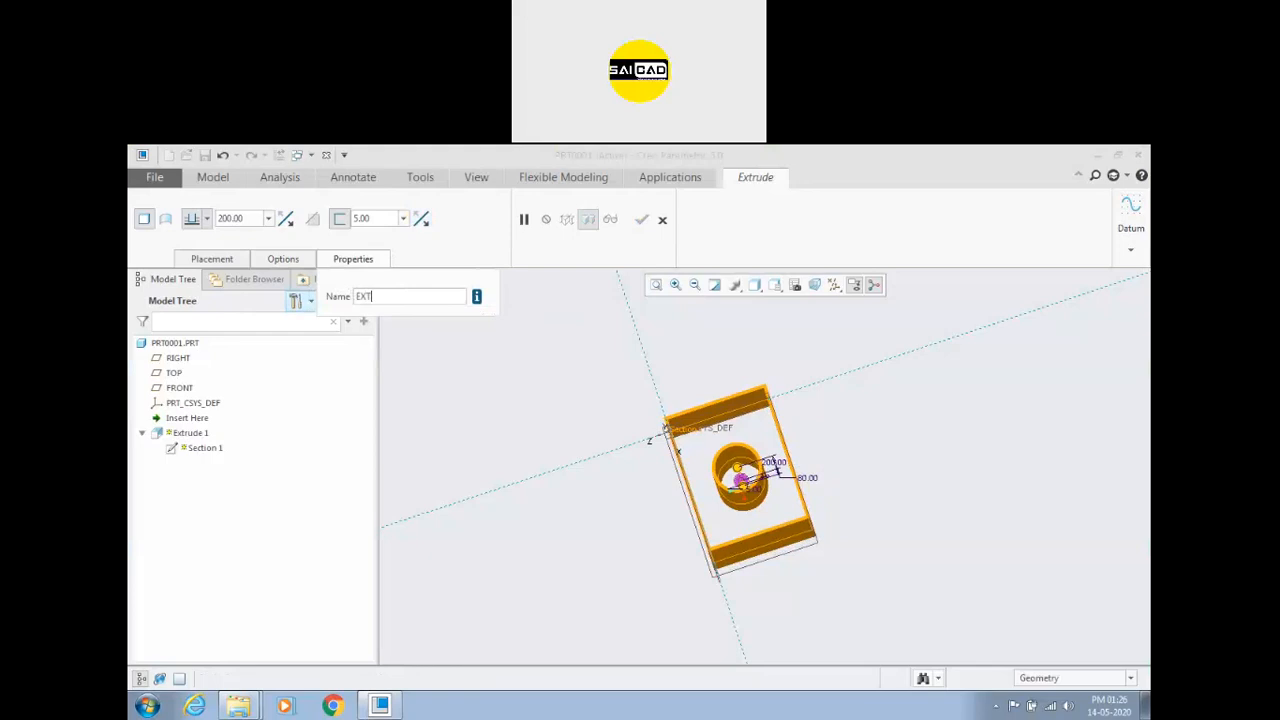
pyautogui.press('Return')
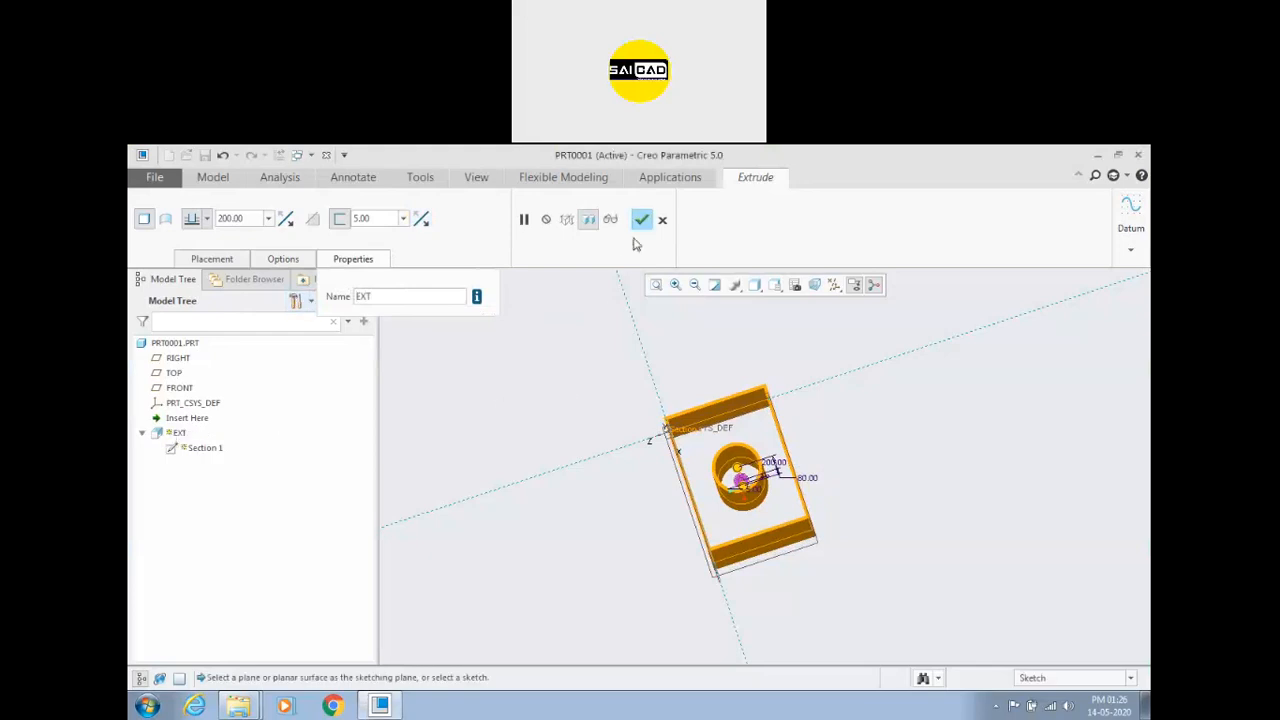
pyautogui.click(523, 220)
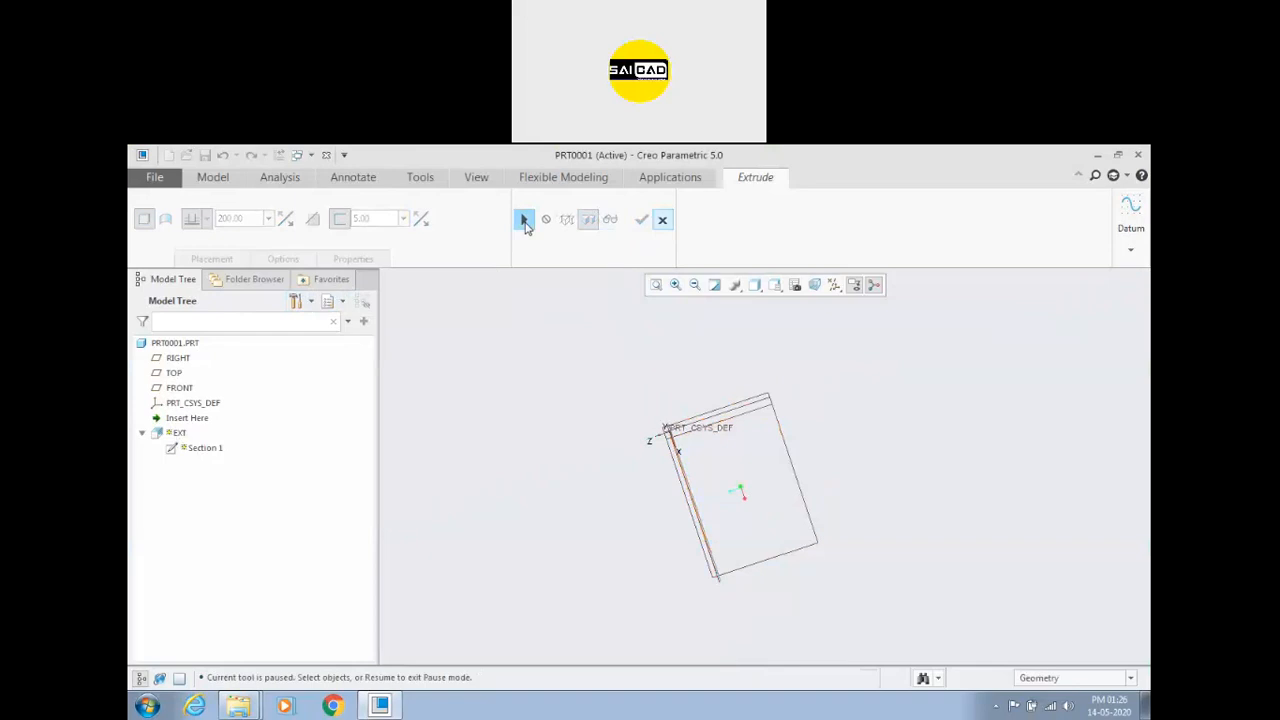
pyautogui.click(524, 220)
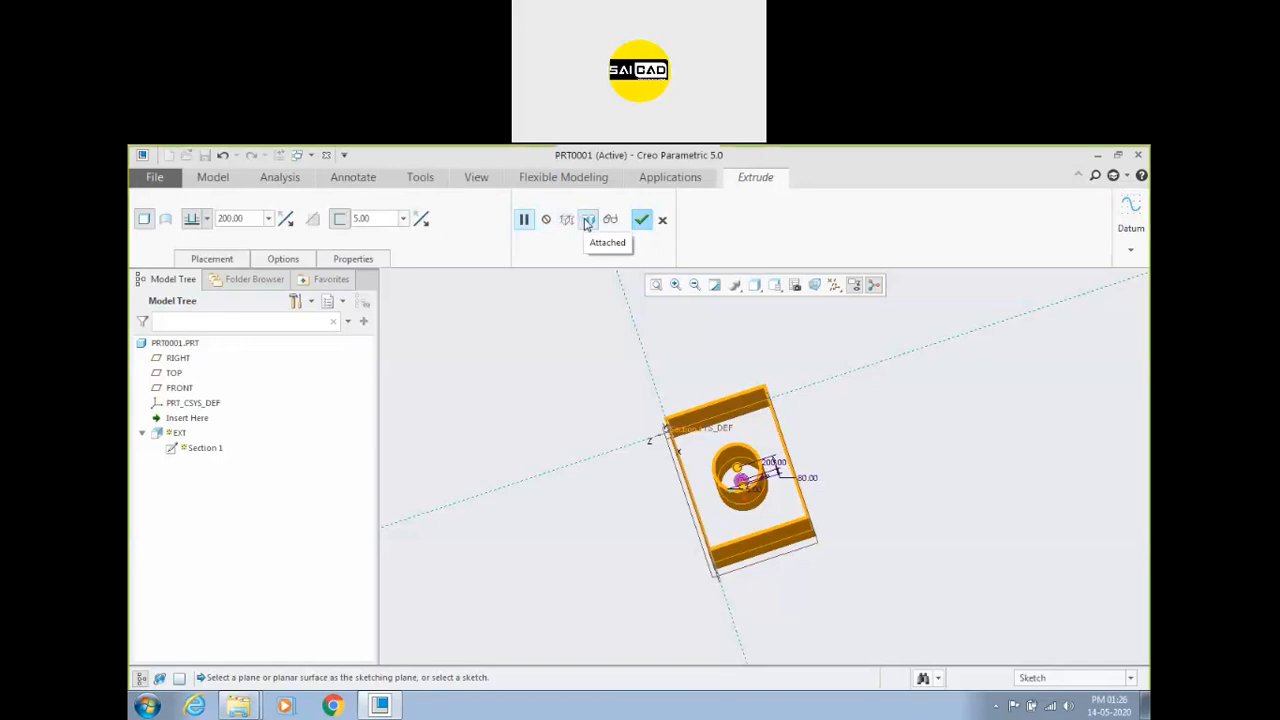
pyautogui.moveTo(566, 557); pyautogui.dragTo(583, 517, button='middle')
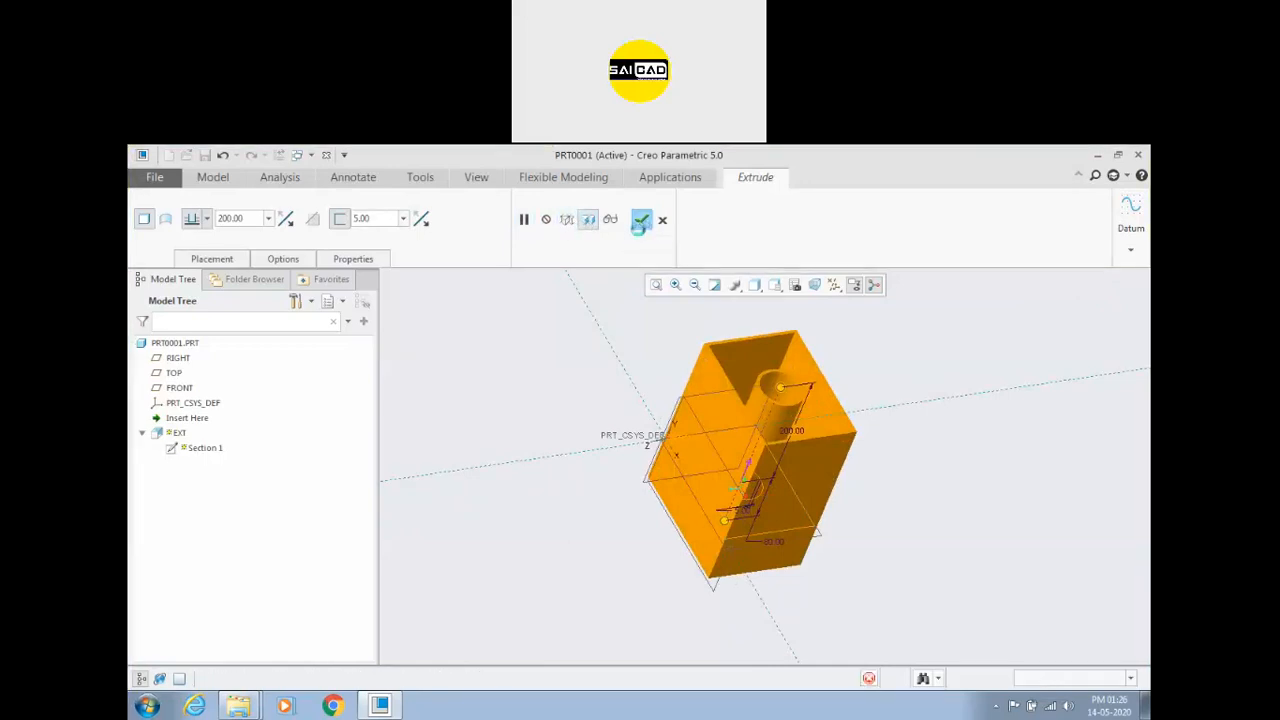
pyautogui.click(641, 219)
pyautogui.moveTo(548, 357); pyautogui.dragTo(711, 457, button='middle')
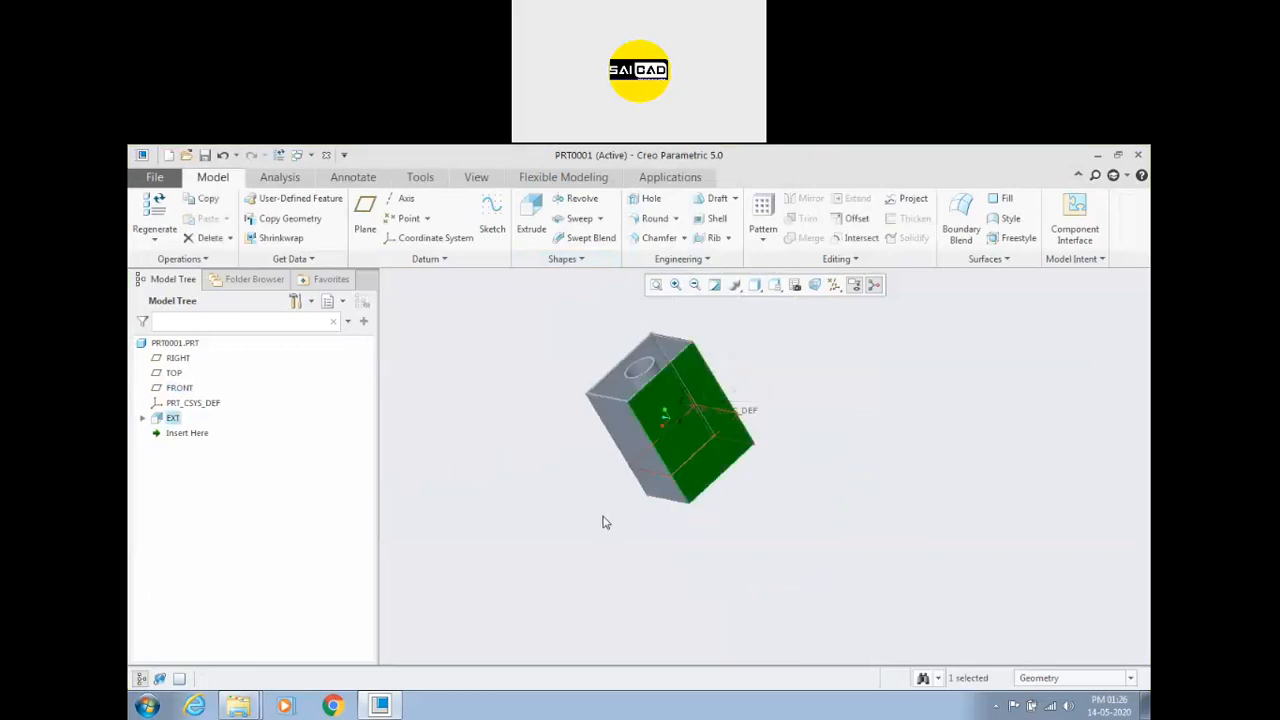
# Step: Select the block's top face and start a new extrusion on it
pyautogui.moveTo(603, 520); pyautogui.dragTo(604, 478, button='middle')
pyautogui.moveTo(812, 437); pyautogui.dragTo(713, 377, button='middle')
pyautogui.click(684, 399)
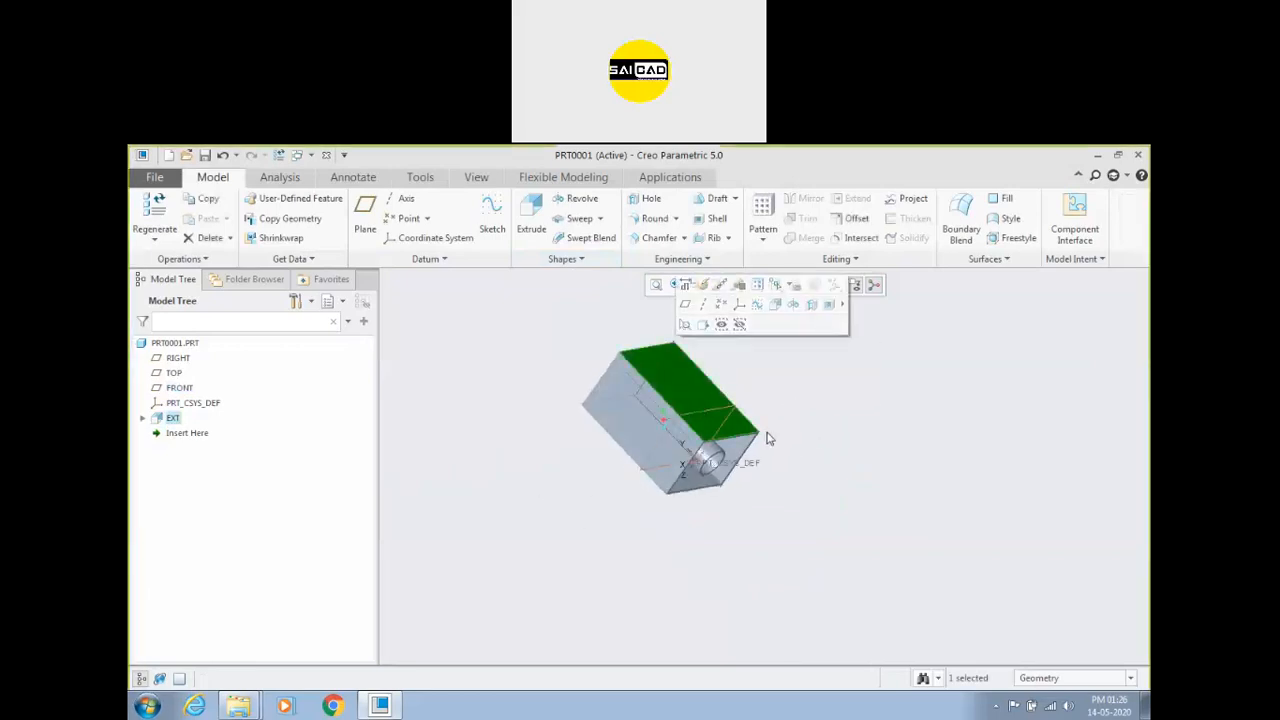
pyautogui.moveTo(768, 435); pyautogui.dragTo(722, 458, button='middle')
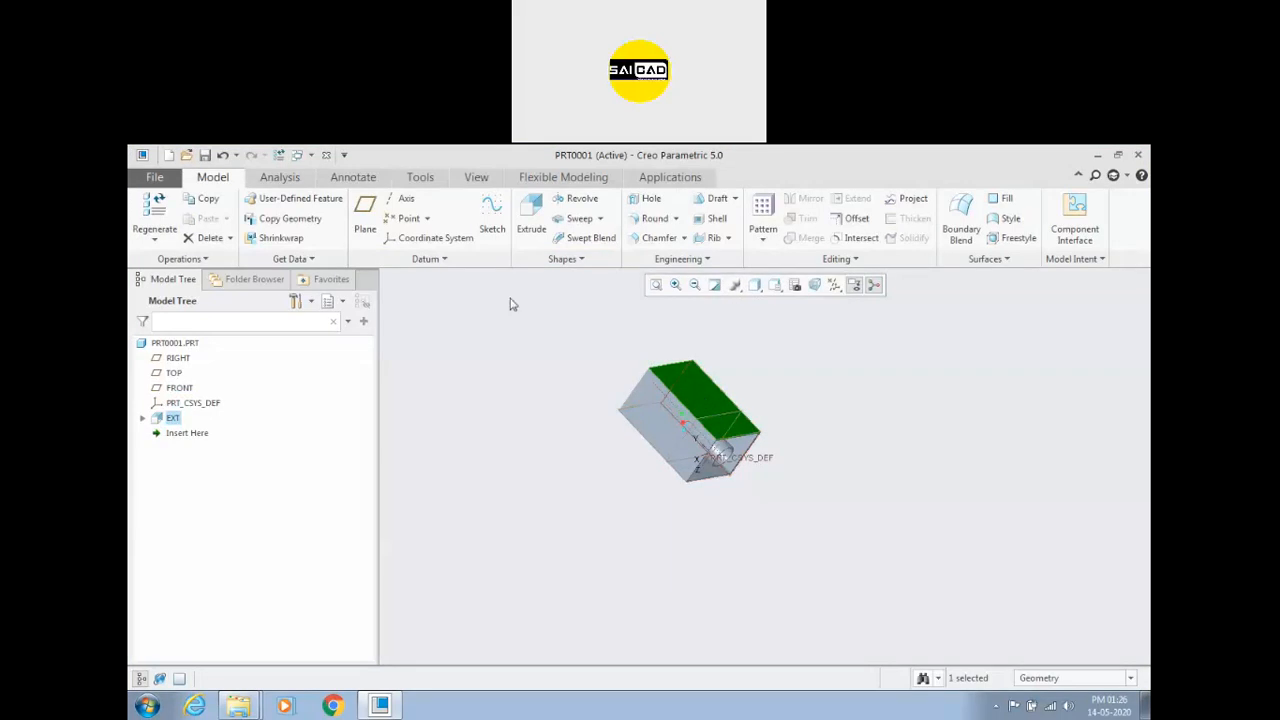
pyautogui.click(530, 222)
# Step: Sketch a rectangle on the face and orient the sketch to face the screen
pyautogui.click(472, 218)
pyautogui.click(656, 416)
pyautogui.click(691, 427)
pyautogui.middleClick(729, 408)
pyautogui.moveTo(731, 408); pyautogui.dragTo(784, 281, button='middle')
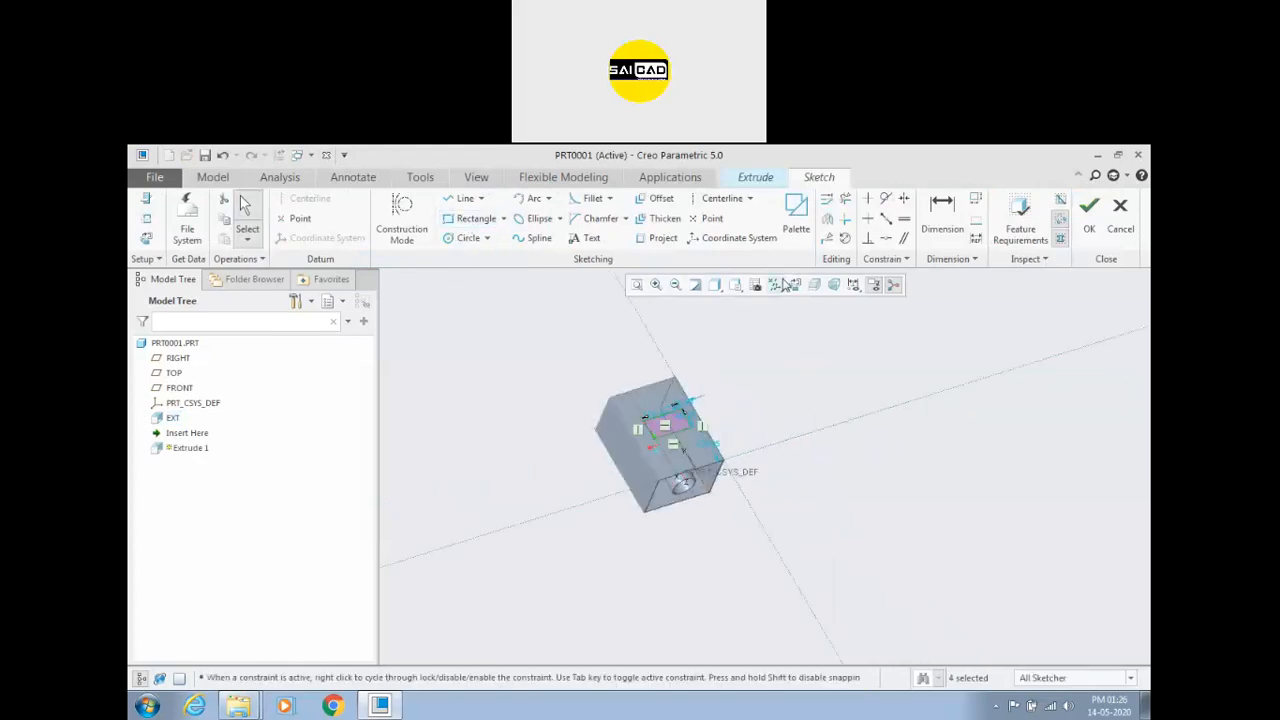
pyautogui.click(787, 285)
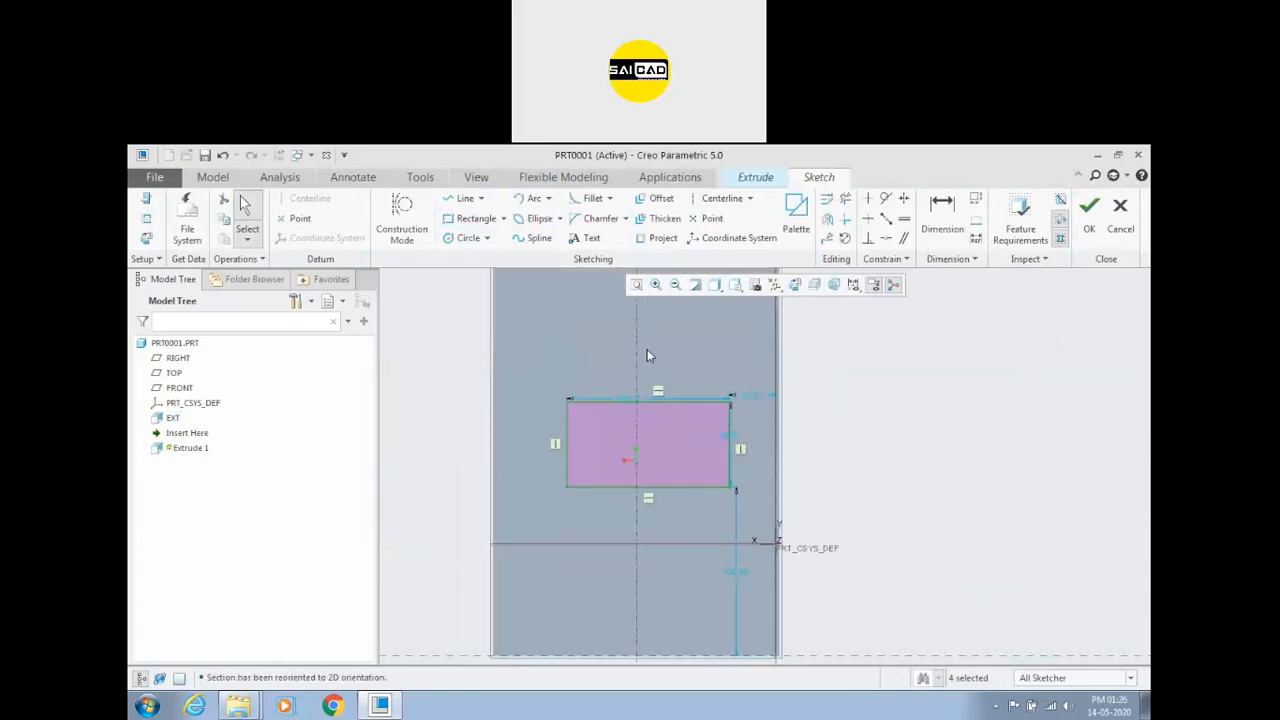
# Step: Finish the rectangle sketch, stretch the extrusion to 188.00 and set it to remove material
pyautogui.scroll(-3, 826, 411)
pyautogui.click(1089, 212)
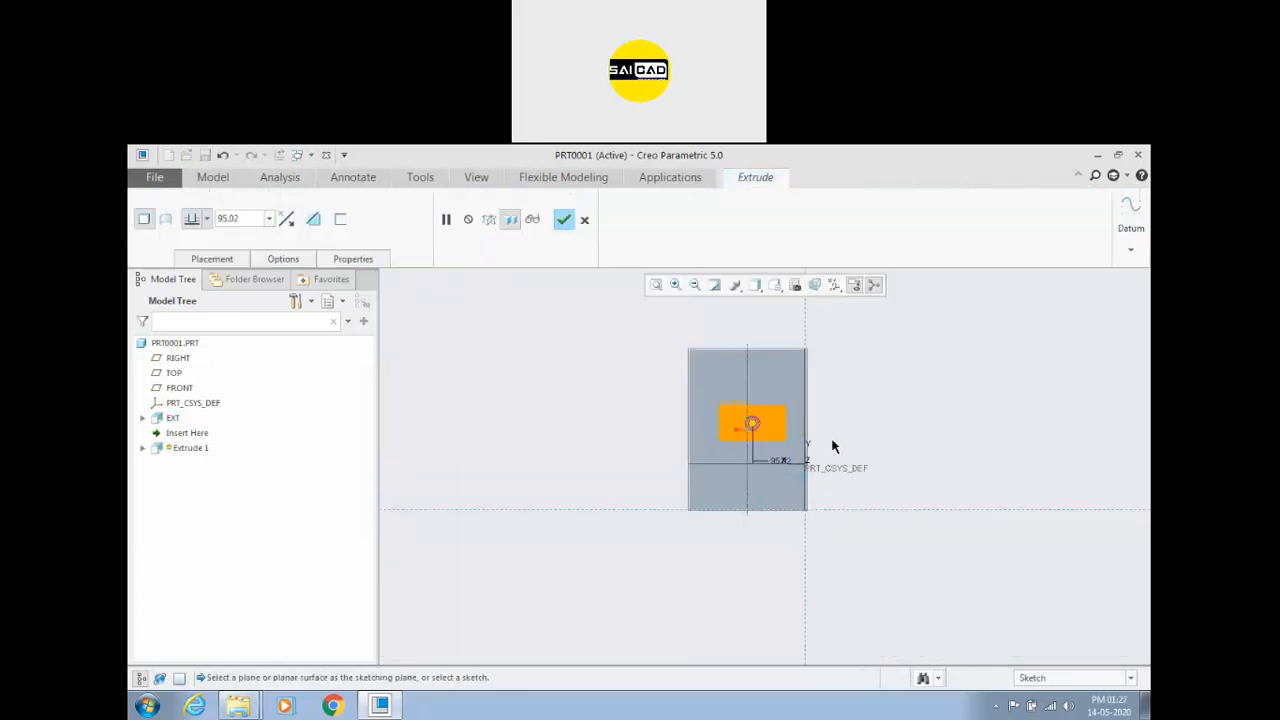
pyautogui.moveTo(620, 517)
pyautogui.mouseDown(button='middle')
pyautogui.moveTo(649, 434)
pyautogui.moveTo(741, 394)
pyautogui.mouseUp(button='middle')
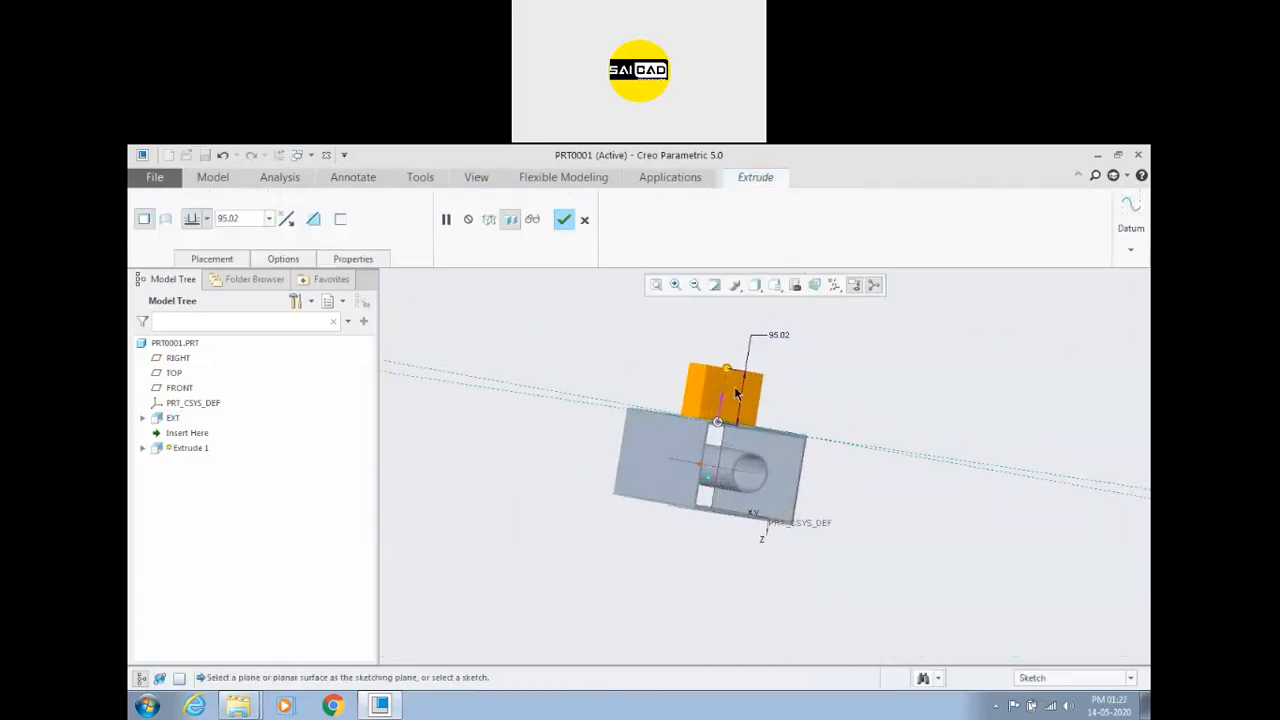
pyautogui.moveTo(728, 368); pyautogui.dragTo(755, 319)
pyautogui.keyDown('shift'); pyautogui.moveTo(770, 382); pyautogui.dragTo(728, 388, button='middle'); pyautogui.keyUp('shift')
pyautogui.click(206, 218)
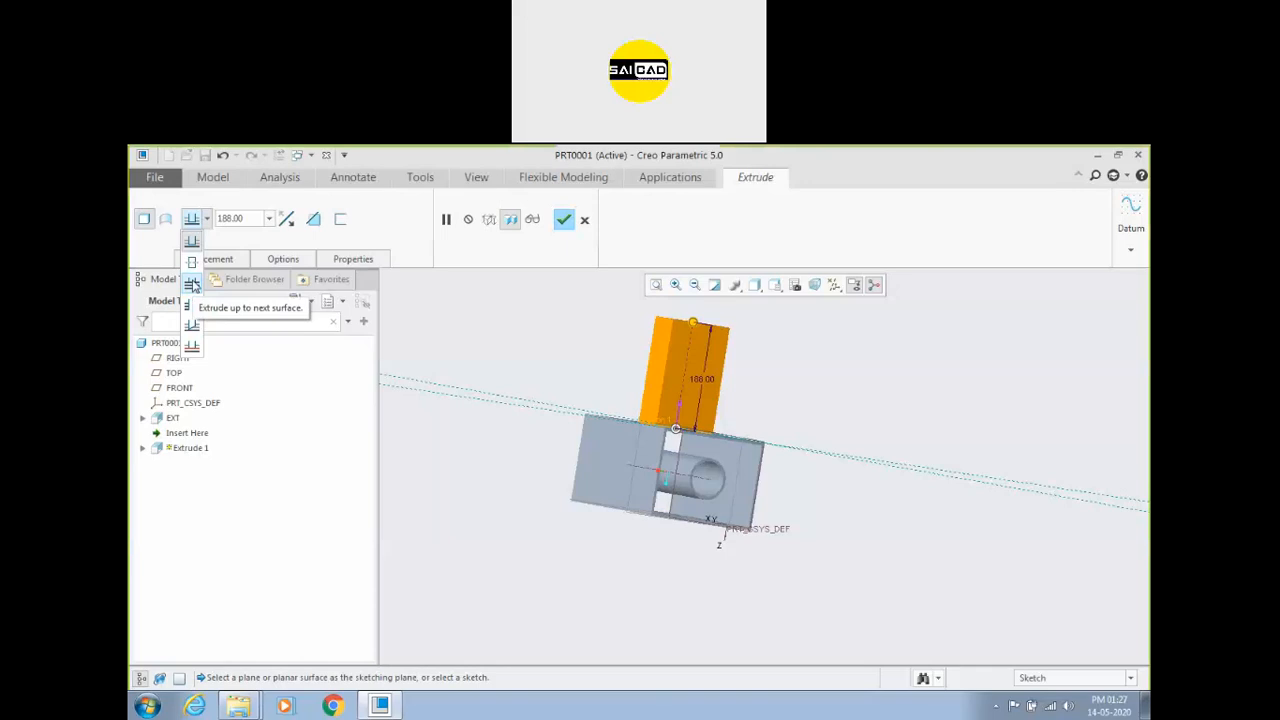
pyautogui.click(287, 222)
pyautogui.scroll(2, 727, 397)
pyautogui.moveTo(727, 397); pyautogui.dragTo(704, 375, button='middle')
pyautogui.scroll(2, 656, 405)
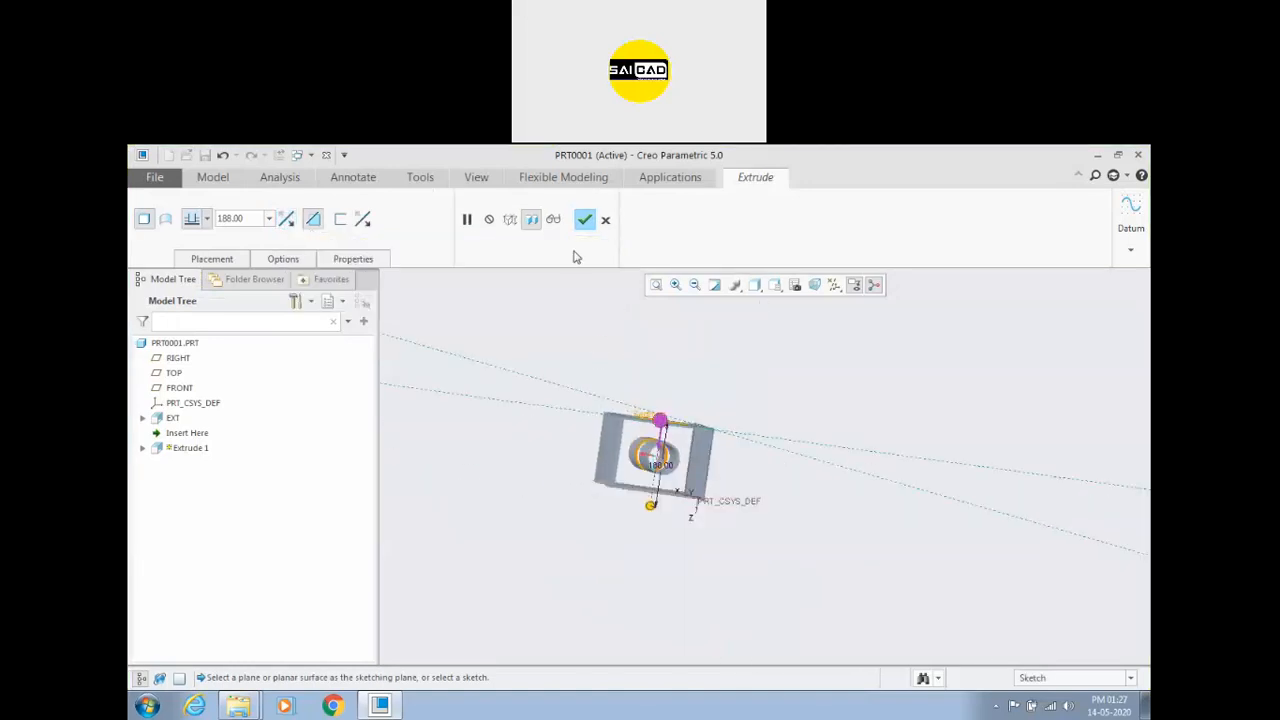
pyautogui.moveTo(603, 345); pyautogui.dragTo(606, 374, button='middle')
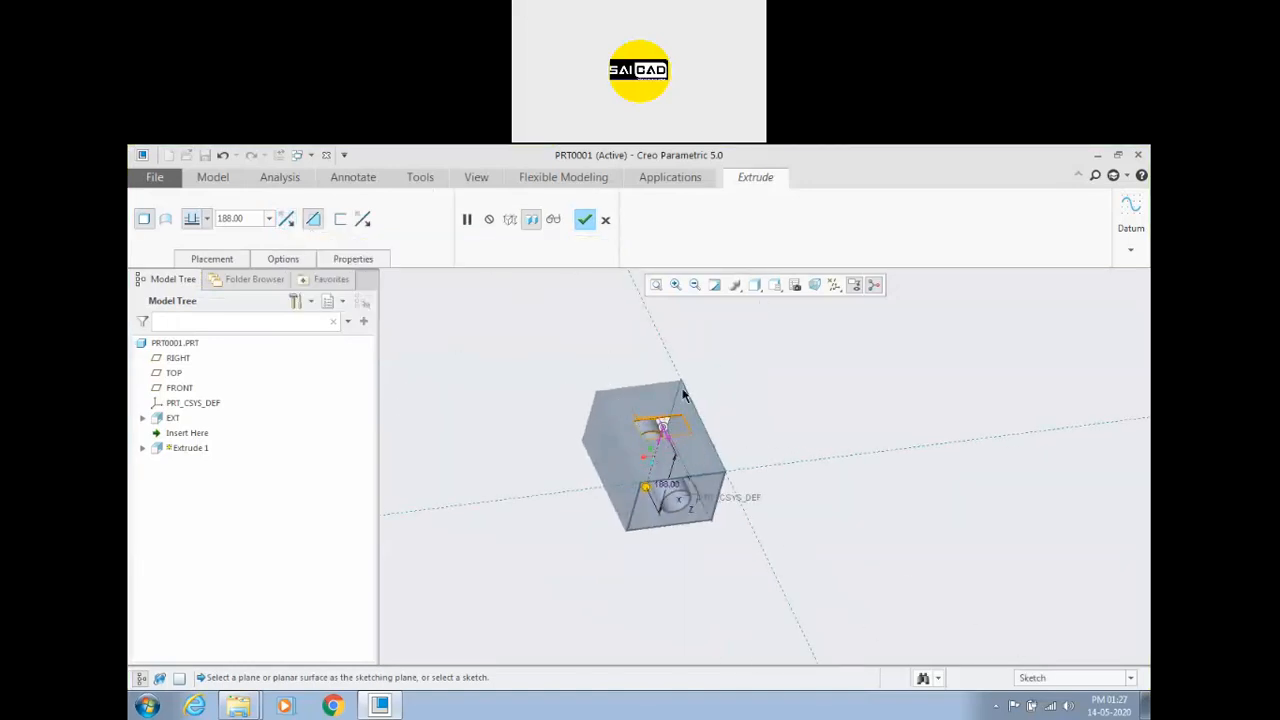
pyautogui.moveTo(803, 427); pyautogui.dragTo(609, 346, button='middle')
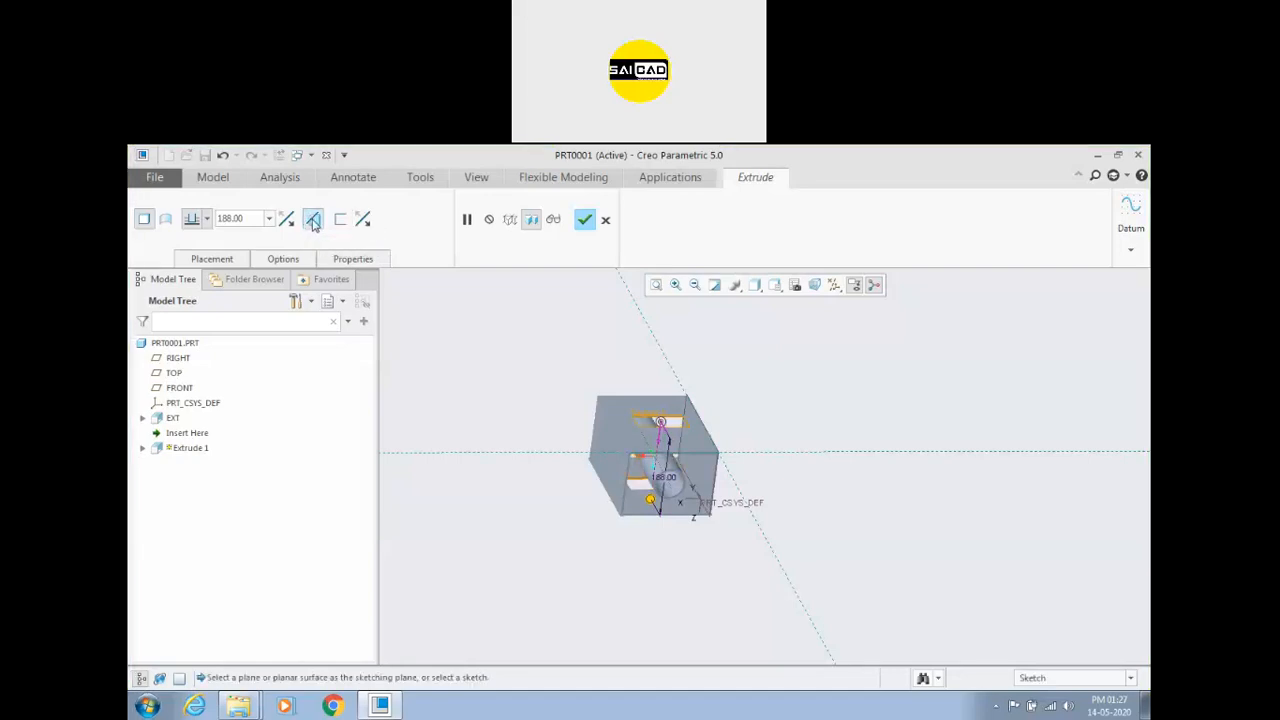
# Step: Toggle material removal while checking the preview, then cancel and discard the extrusion
pyautogui.click(313, 220)
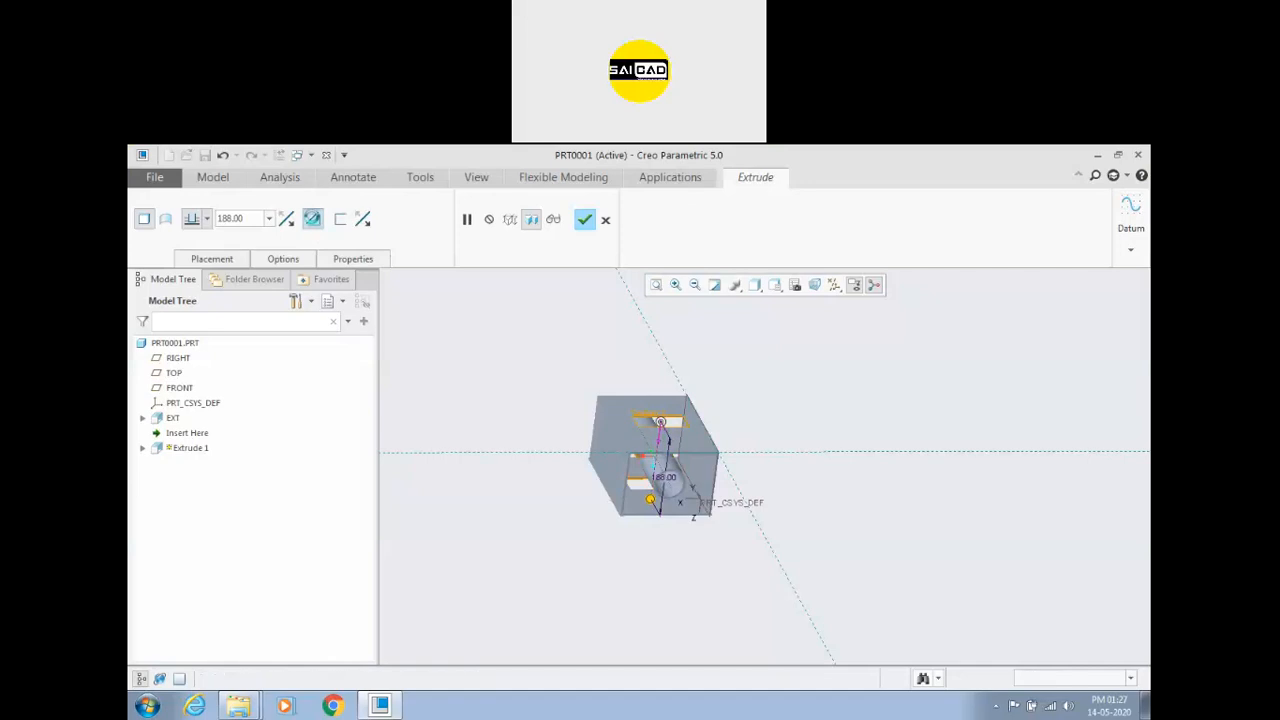
pyautogui.click(313, 220)
pyautogui.moveTo(609, 366); pyautogui.dragTo(515, 340, button='middle')
pyautogui.click(315, 218)
pyautogui.moveTo(474, 355)
pyautogui.mouseDown(button='middle')
pyautogui.moveTo(540, 363)
pyautogui.moveTo(596, 453)
pyautogui.moveTo(558, 479)
pyautogui.moveTo(522, 477)
pyautogui.mouseUp(button='middle')
pyautogui.click(605, 219)
pyautogui.press('Return')
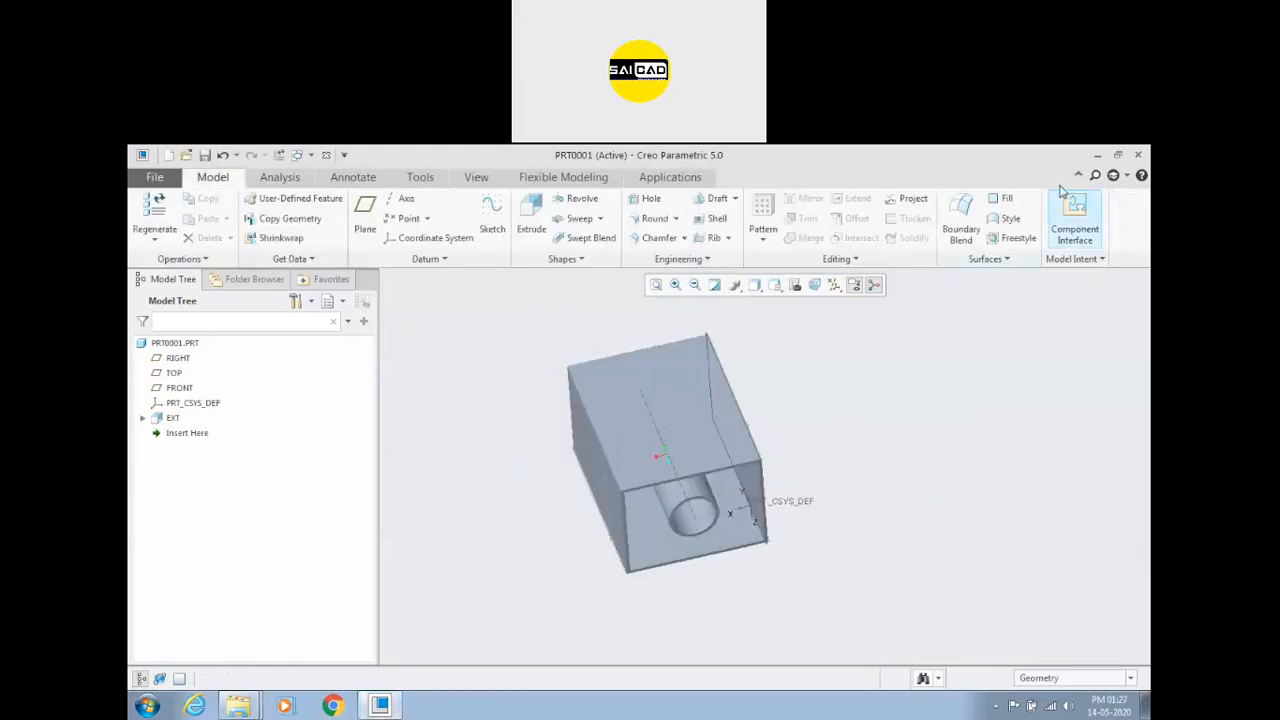
# Step: Start an extrusion from a rectangle sketched on the block's top face
pyautogui.click(617, 390)
pyautogui.click(536, 219)
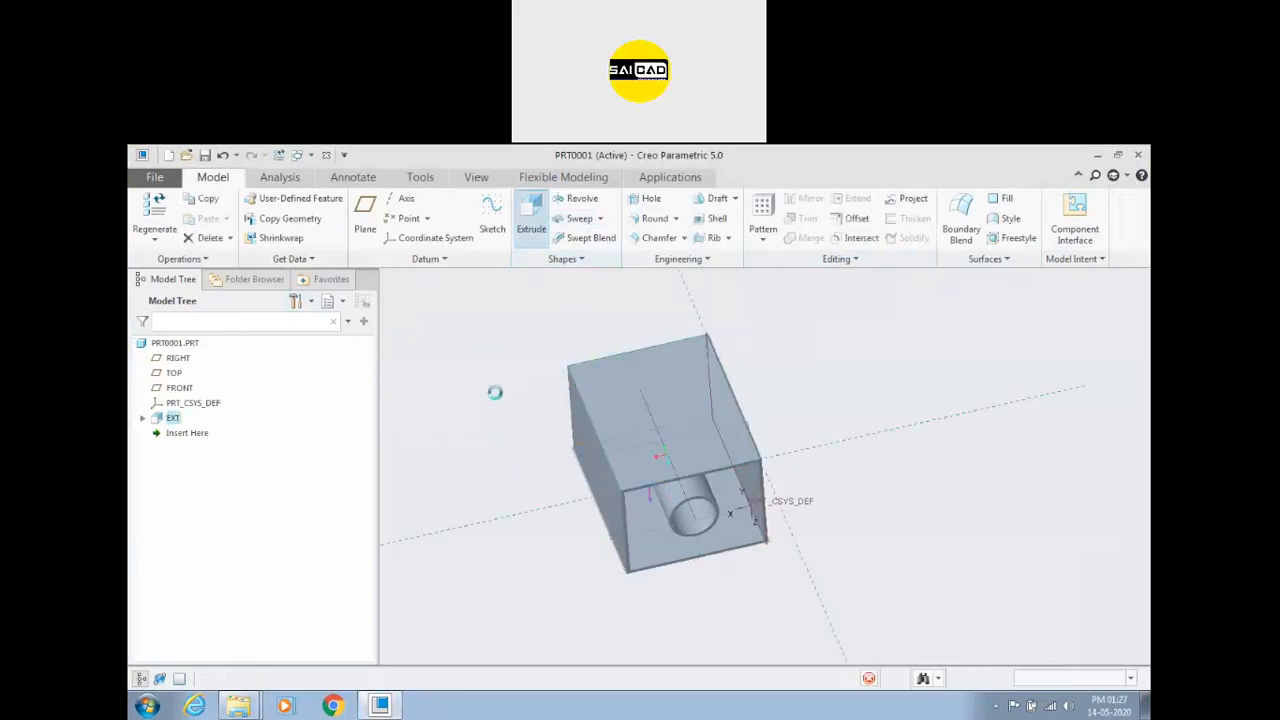
pyautogui.click(472, 218)
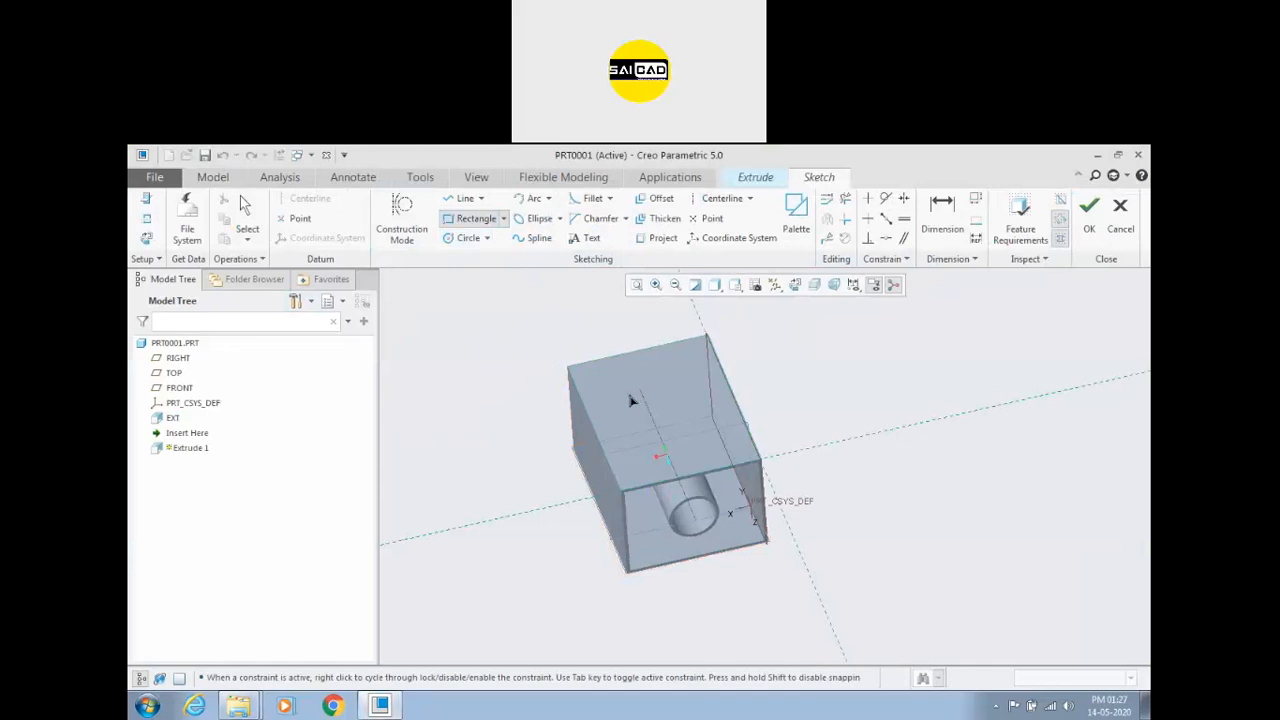
pyautogui.click(710, 435)
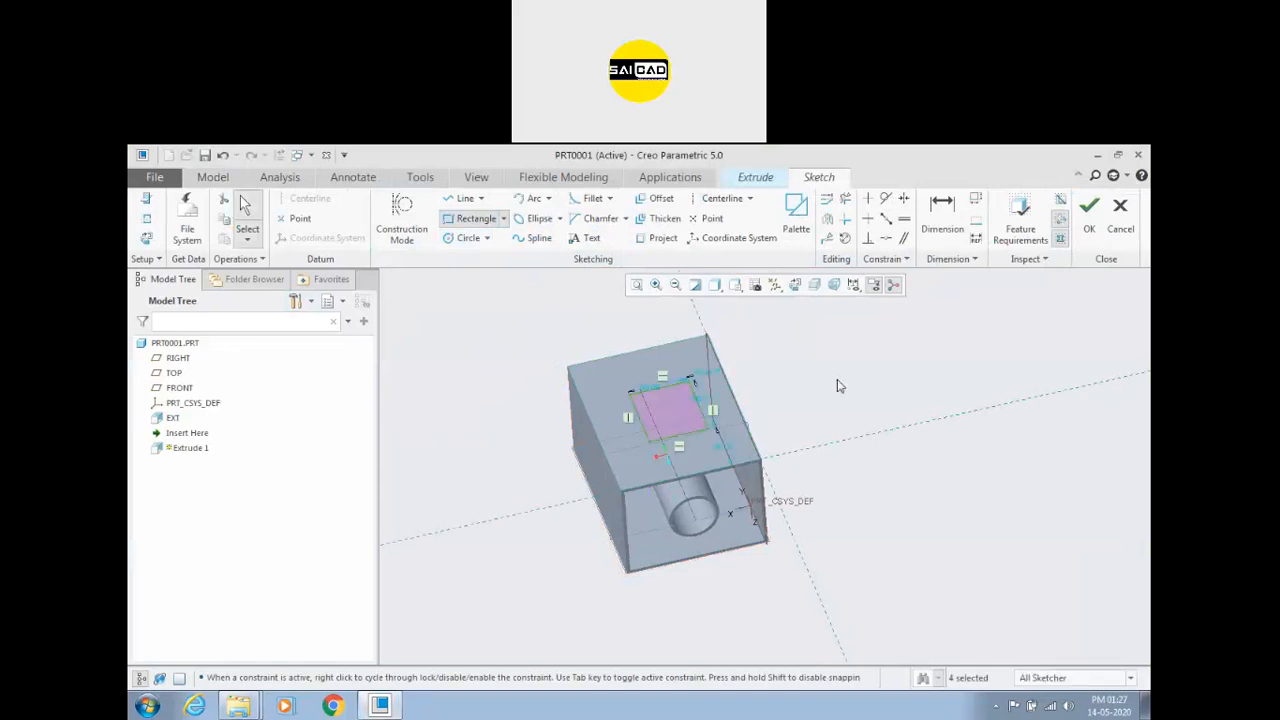
pyautogui.click(1089, 215)
# Step: Set the extrusion depth to 147.10 and make it remove material
pyautogui.moveTo(853, 410); pyautogui.dragTo(849, 388, button='middle')
pyautogui.moveTo(856, 395); pyautogui.dragTo(806, 382, button='middle')
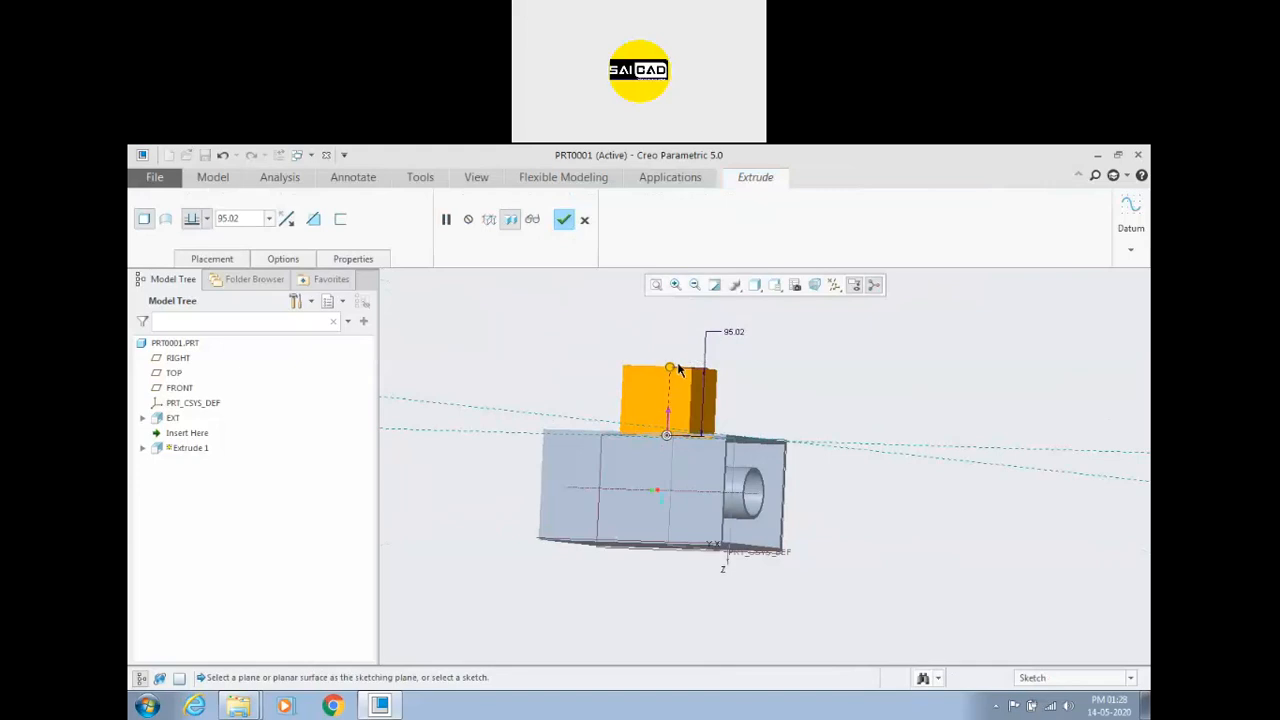
pyautogui.moveTo(670, 368)
pyautogui.mouseDown()
pyautogui.moveTo(668, 338)
pyautogui.moveTo(668, 362)
pyautogui.mouseUp()
pyautogui.moveTo(668, 362); pyautogui.dragTo(503, 353, button='middle')
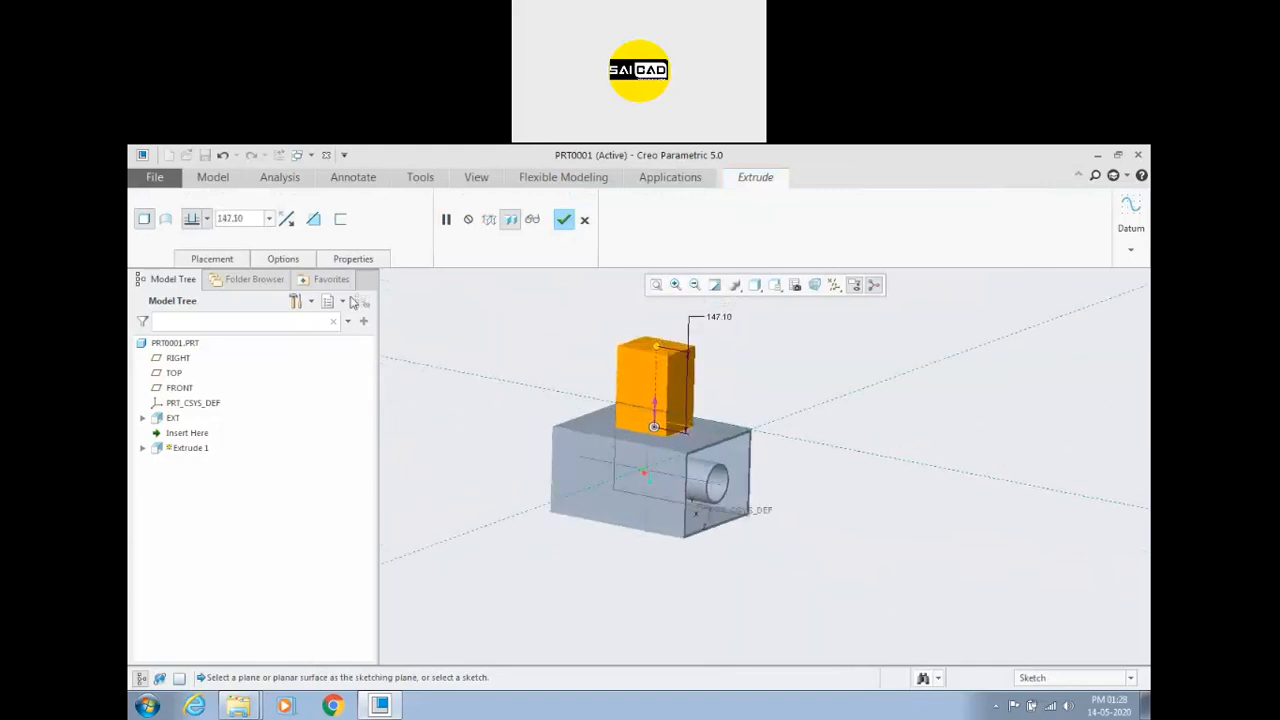
pyautogui.click(313, 219)
pyautogui.moveTo(706, 369); pyautogui.dragTo(675, 433, button='middle')
pyautogui.moveTo(679, 490); pyautogui.dragTo(651, 422, button='middle')
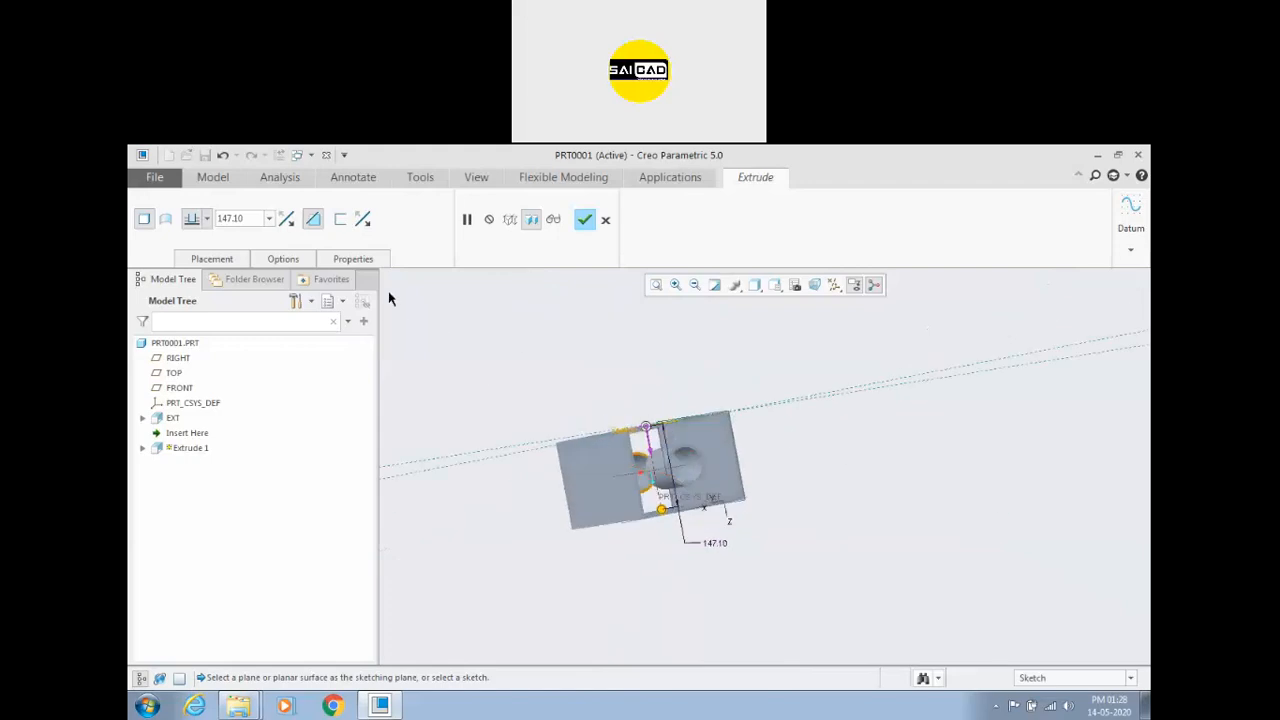
# Step: Turn on Remove Material for the rectangular extrusion
pyautogui.click(312, 220)
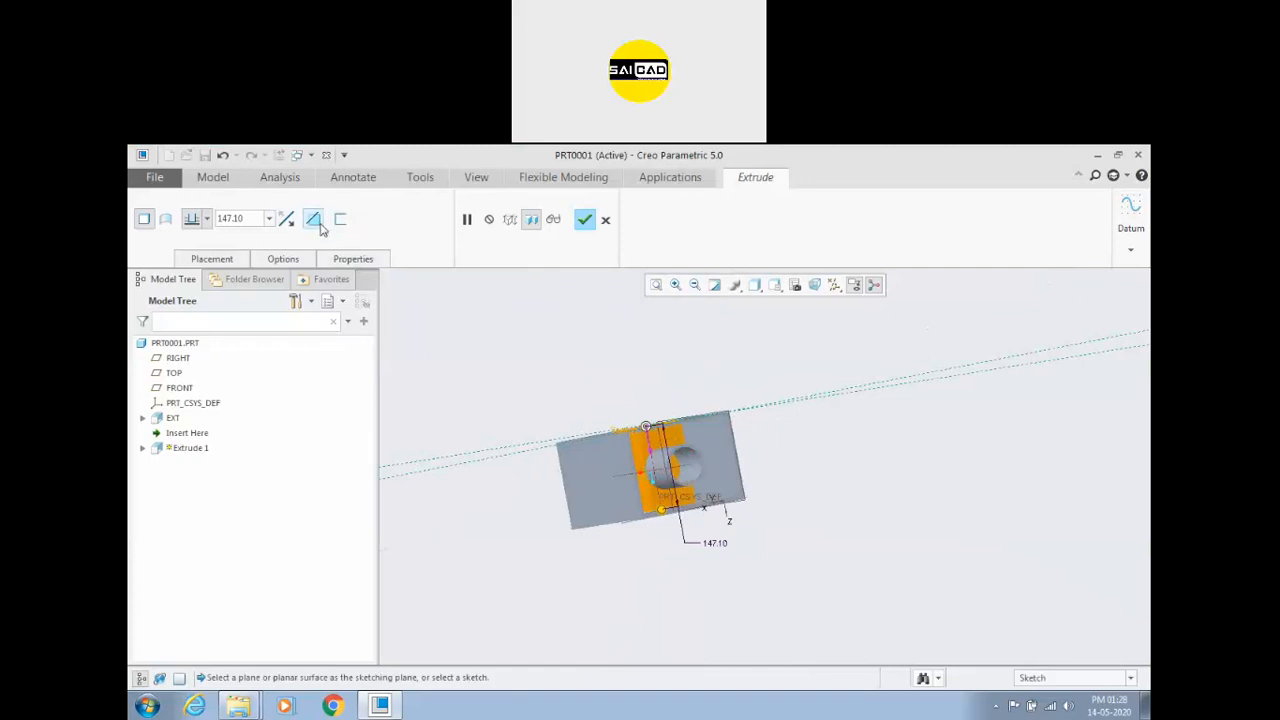
pyautogui.moveTo(568, 389); pyautogui.dragTo(671, 513, button='middle')
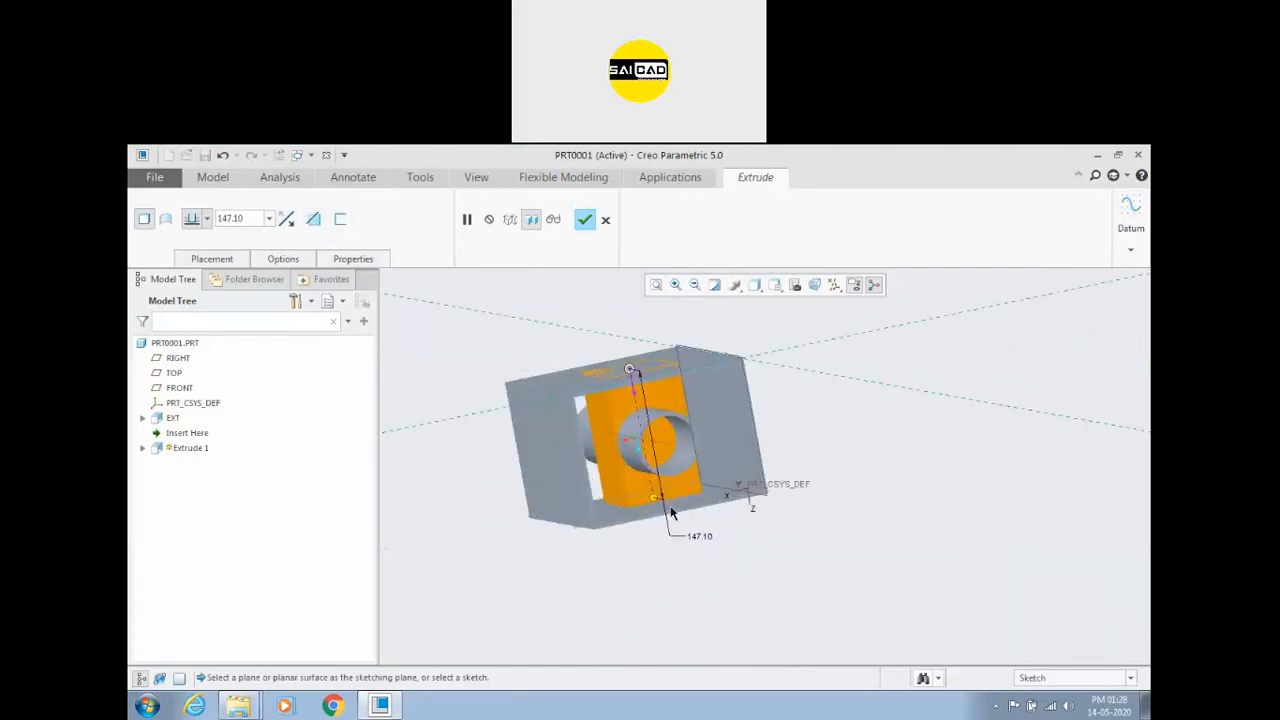
pyautogui.scroll(2, 606, 407)
pyautogui.click(316, 221)
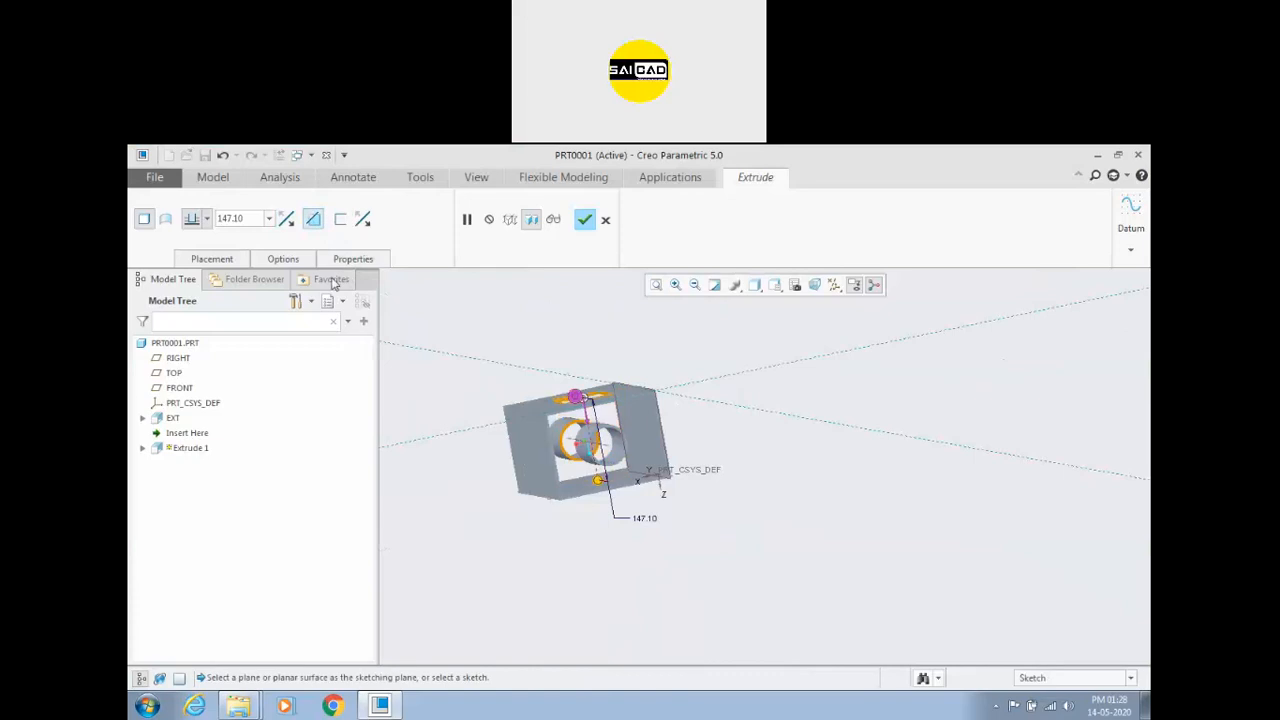
pyautogui.moveTo(738, 374); pyautogui.dragTo(757, 425, button='middle')
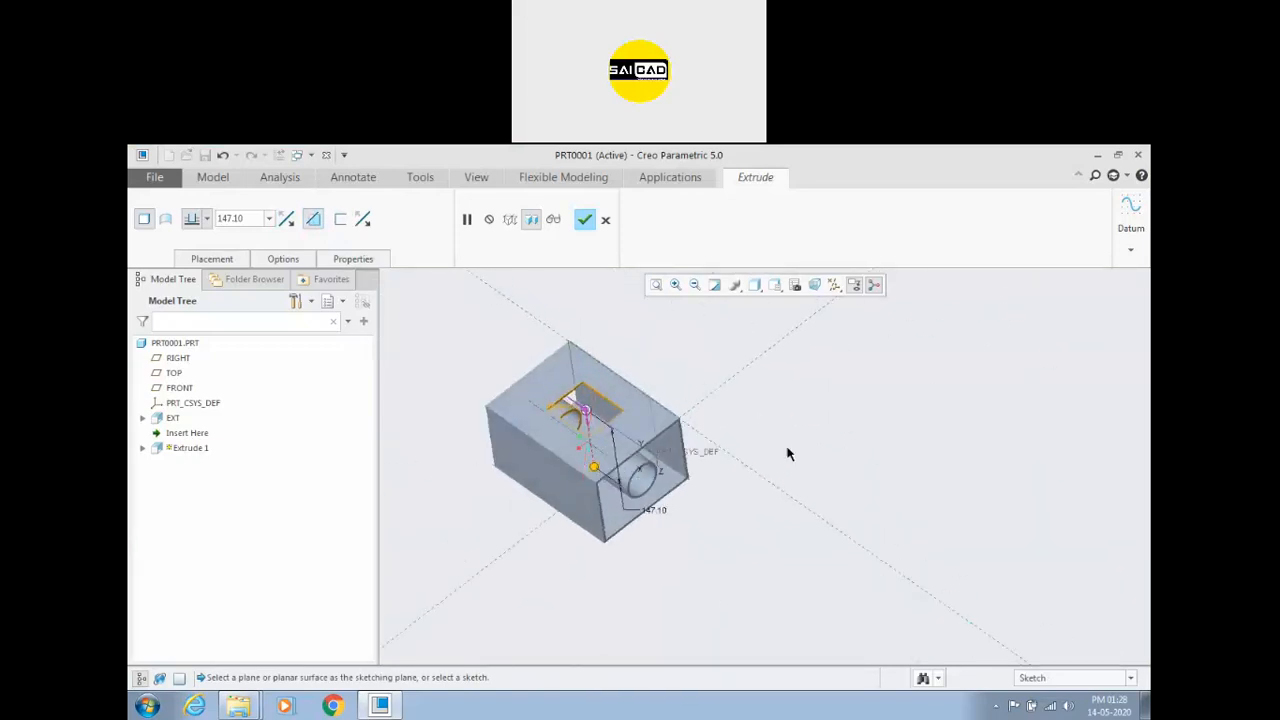
# Step: Set the cut depth to extend to the next surface and inspect it from above and below
pyautogui.click(209, 219)
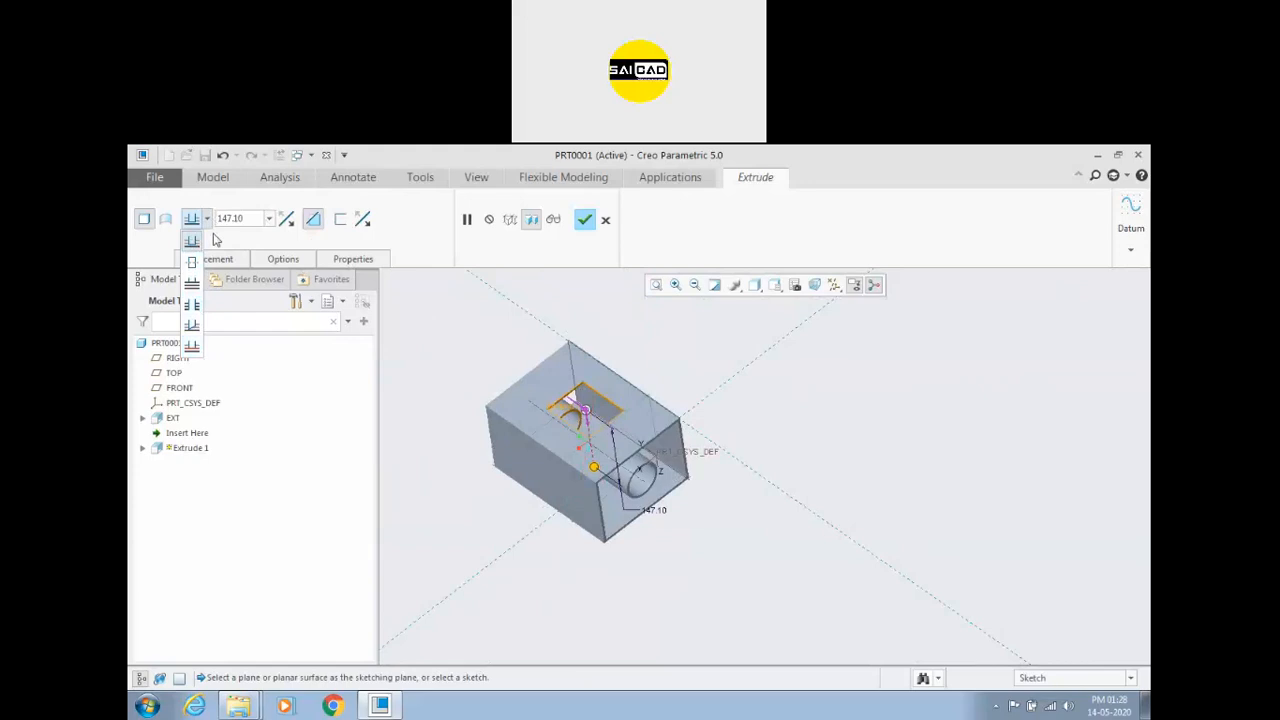
pyautogui.click(251, 222)
pyautogui.click(207, 220)
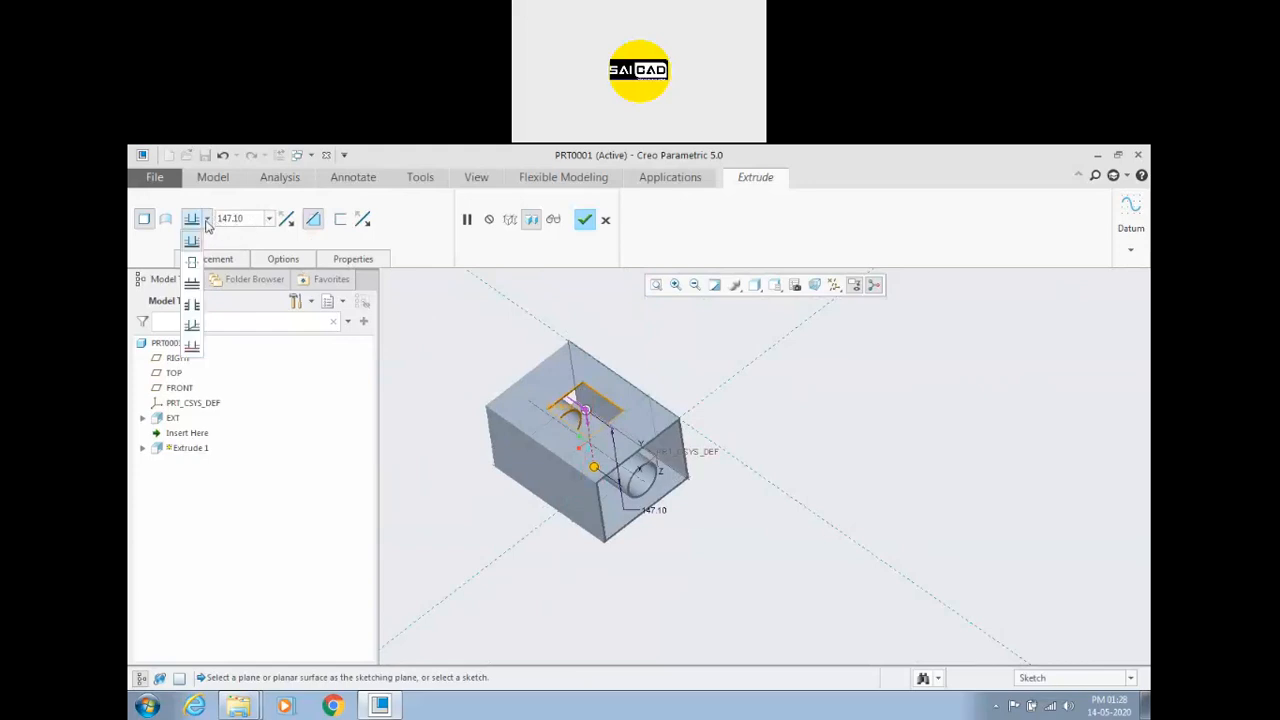
pyautogui.click(191, 284)
pyautogui.moveTo(478, 470); pyautogui.dragTo(460, 434, button='middle')
pyautogui.scroll(-3, 600, 427)
pyautogui.scroll(-2, 595, 405)
pyautogui.moveTo(605, 379); pyautogui.dragTo(665, 384, button='middle')
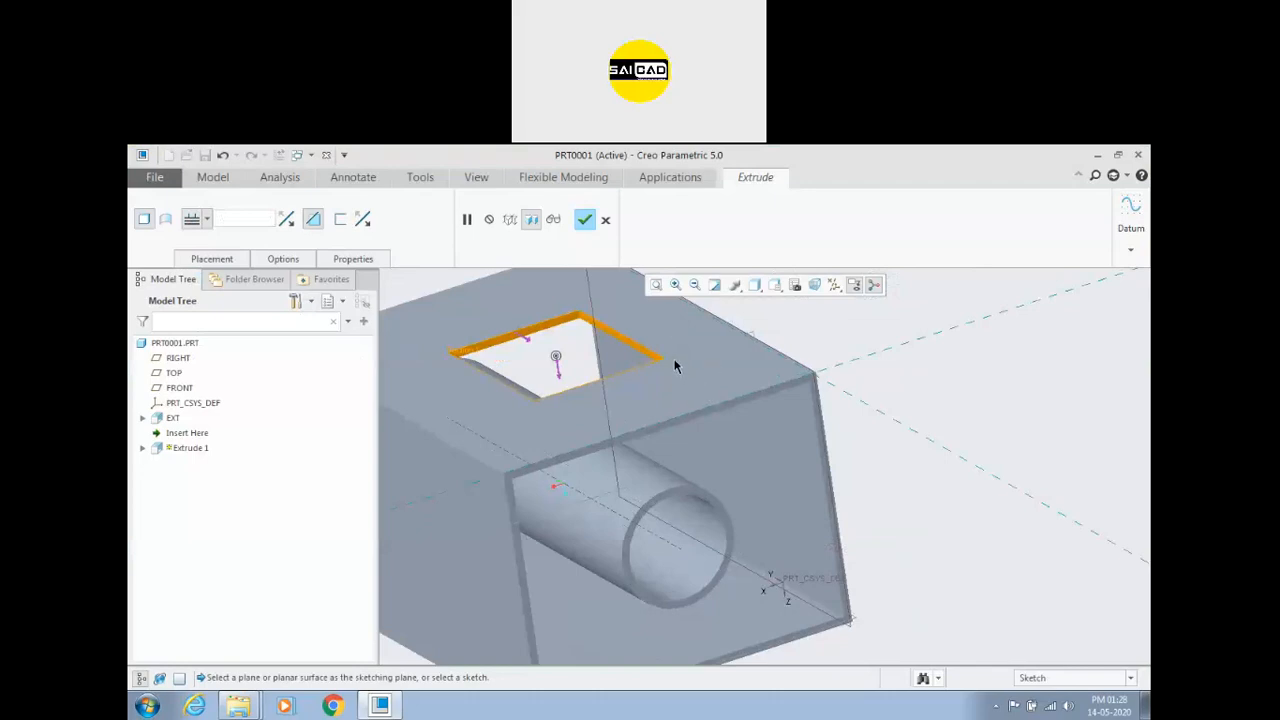
pyautogui.moveTo(657, 406); pyautogui.dragTo(666, 376, button='middle')
# Step: Change the cut depth to To Selected, ending at the block's bottom surface
pyautogui.scroll(3, 690, 338)
pyautogui.scroll(-2, 640, 357)
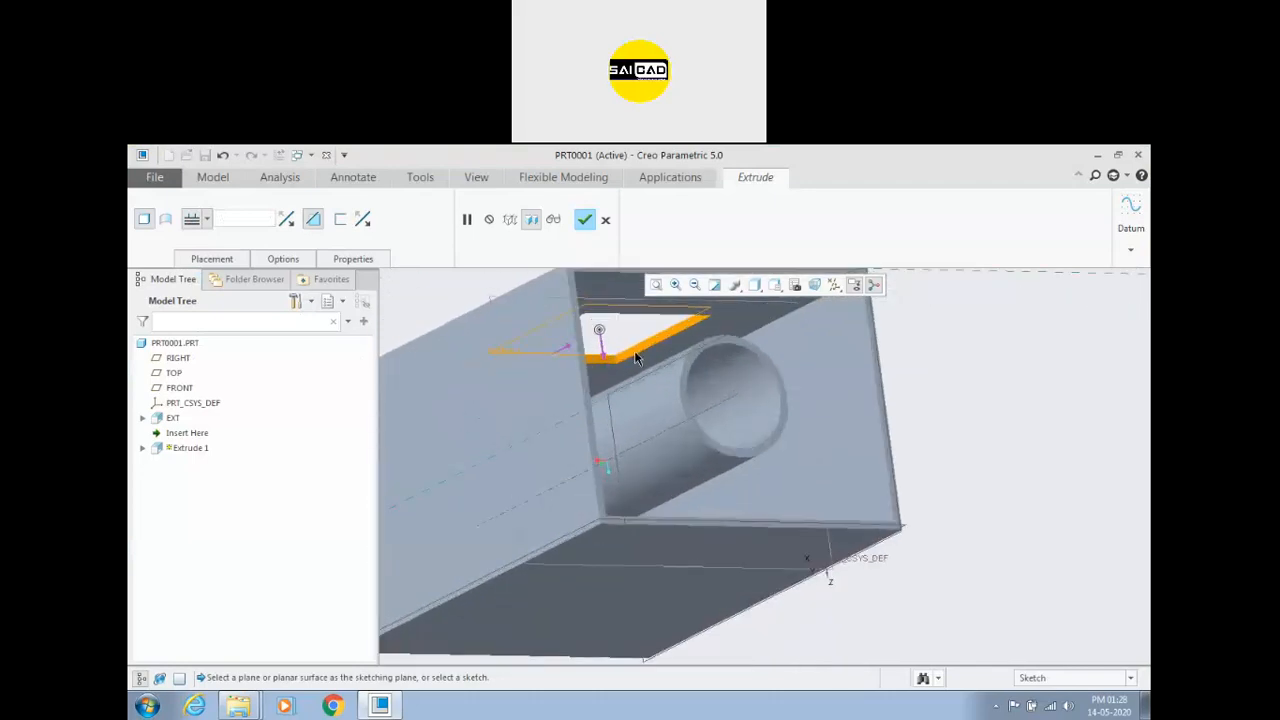
pyautogui.scroll(2, 662, 347)
pyautogui.moveTo(662, 347); pyautogui.dragTo(690, 342, button='middle')
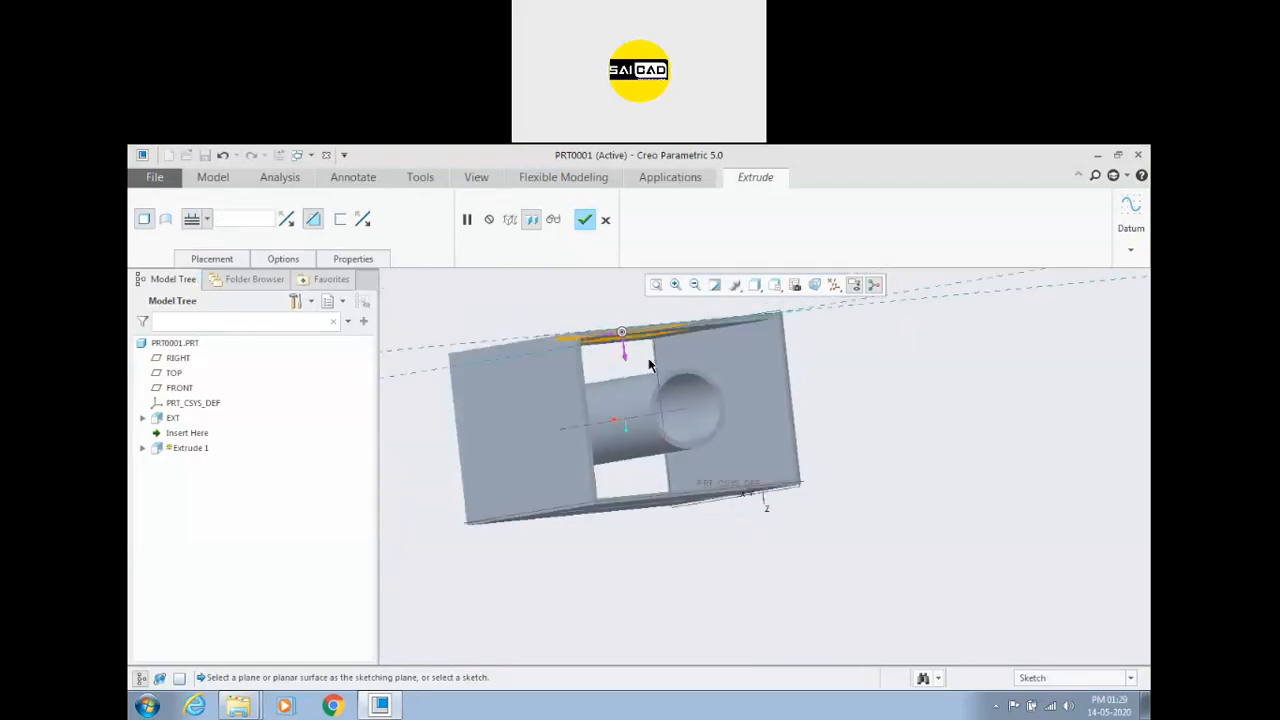
pyautogui.moveTo(505, 368); pyautogui.dragTo(511, 372, button='middle')
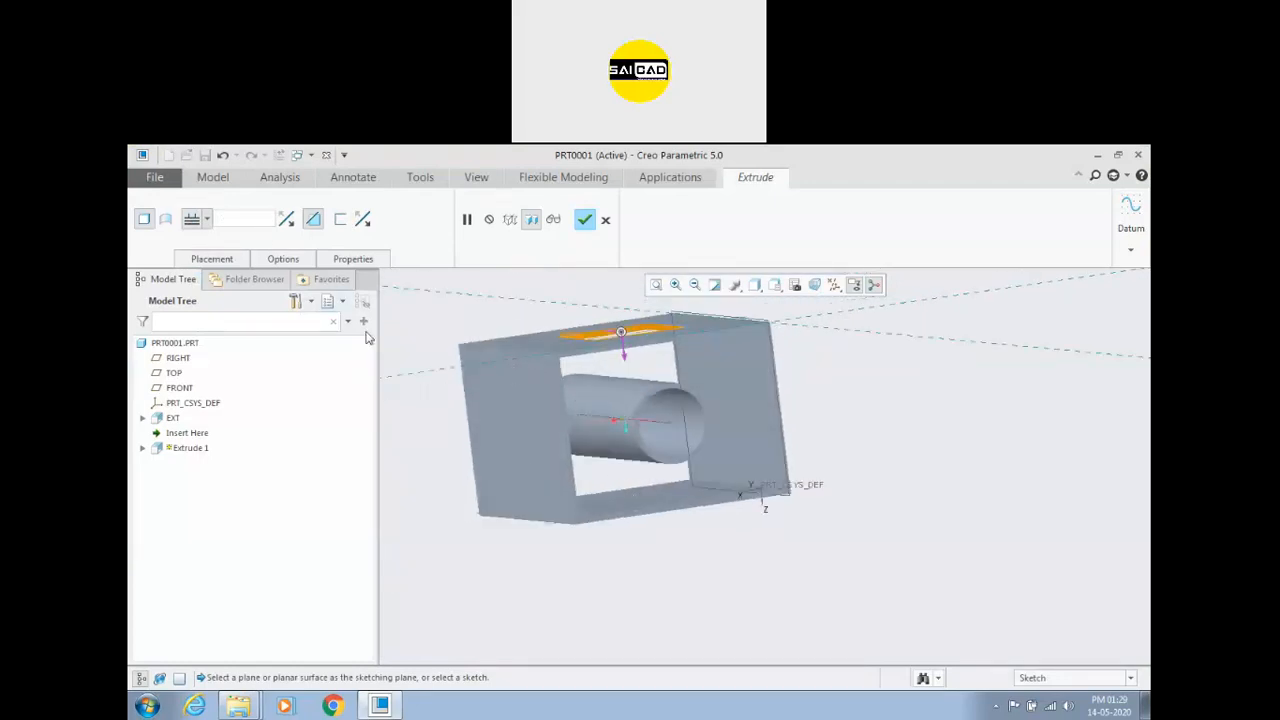
pyautogui.click(206, 219)
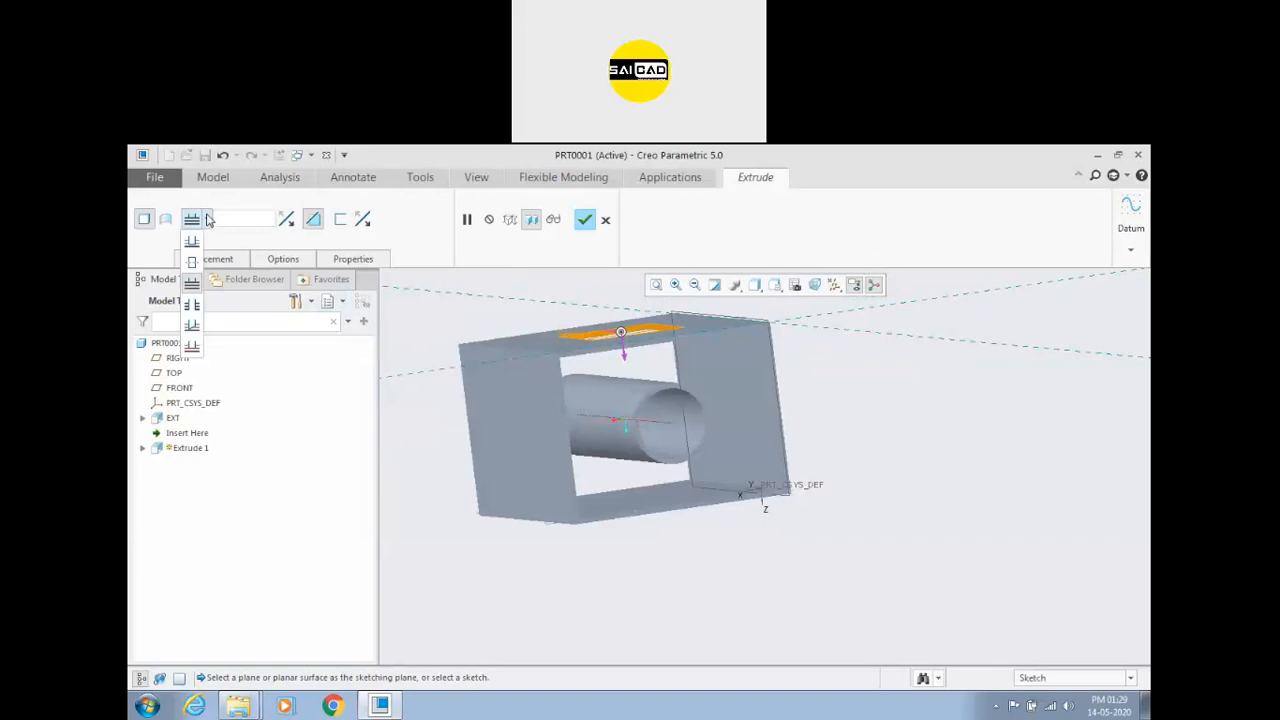
pyautogui.click(192, 346)
pyautogui.click(620, 502)
pyautogui.moveTo(513, 557); pyautogui.dragTo(480, 469, button='middle')
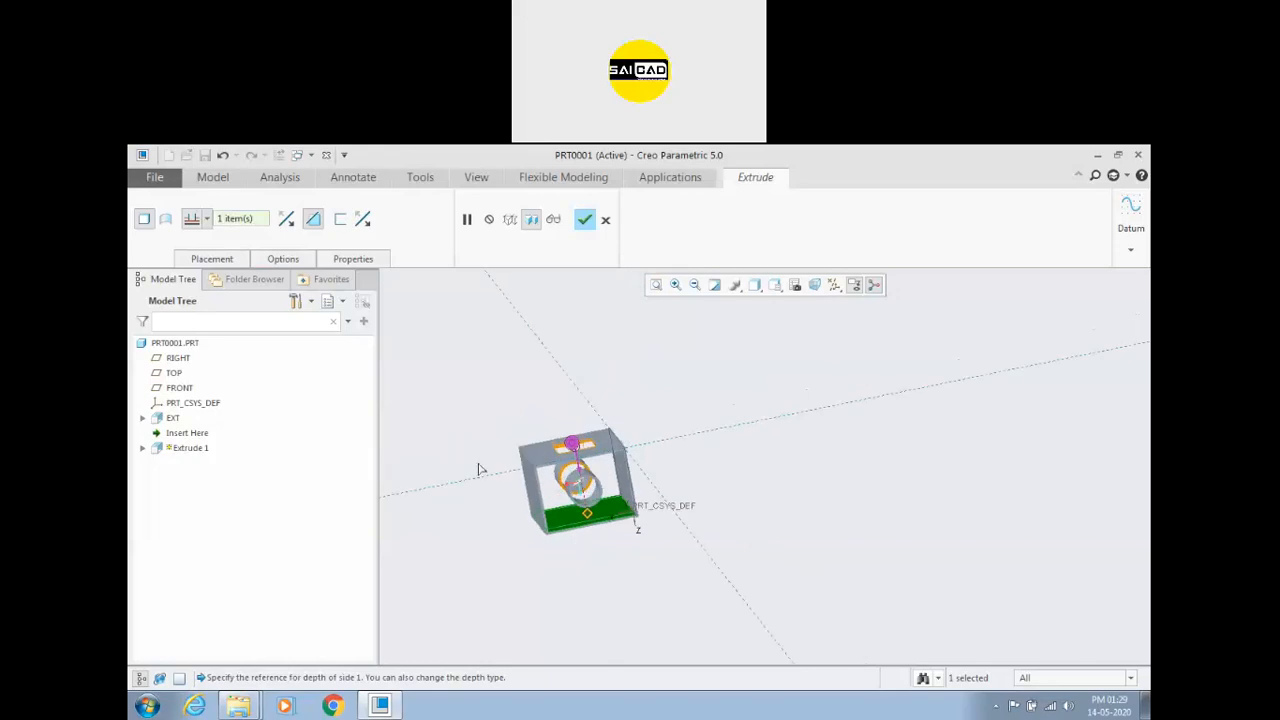
# Step: Switch the cut's depth option to Through All and view it from an oblique angle
pyautogui.click(207, 220)
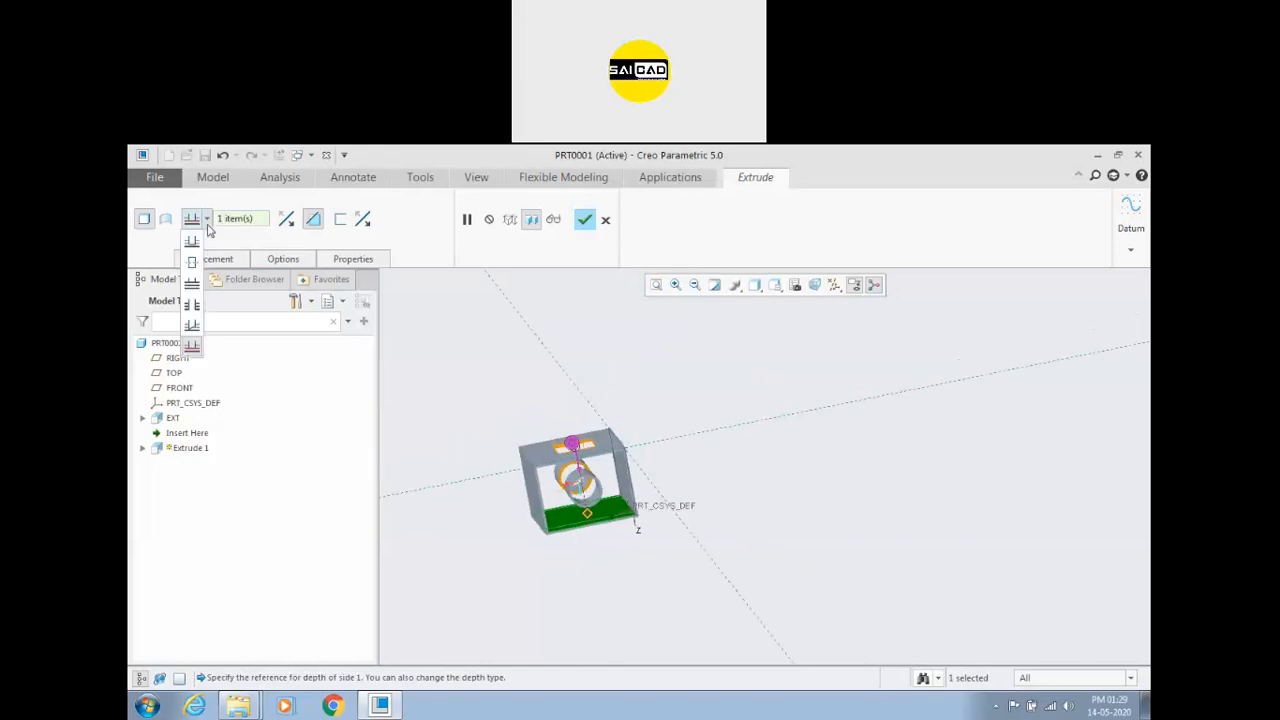
pyautogui.click(192, 303)
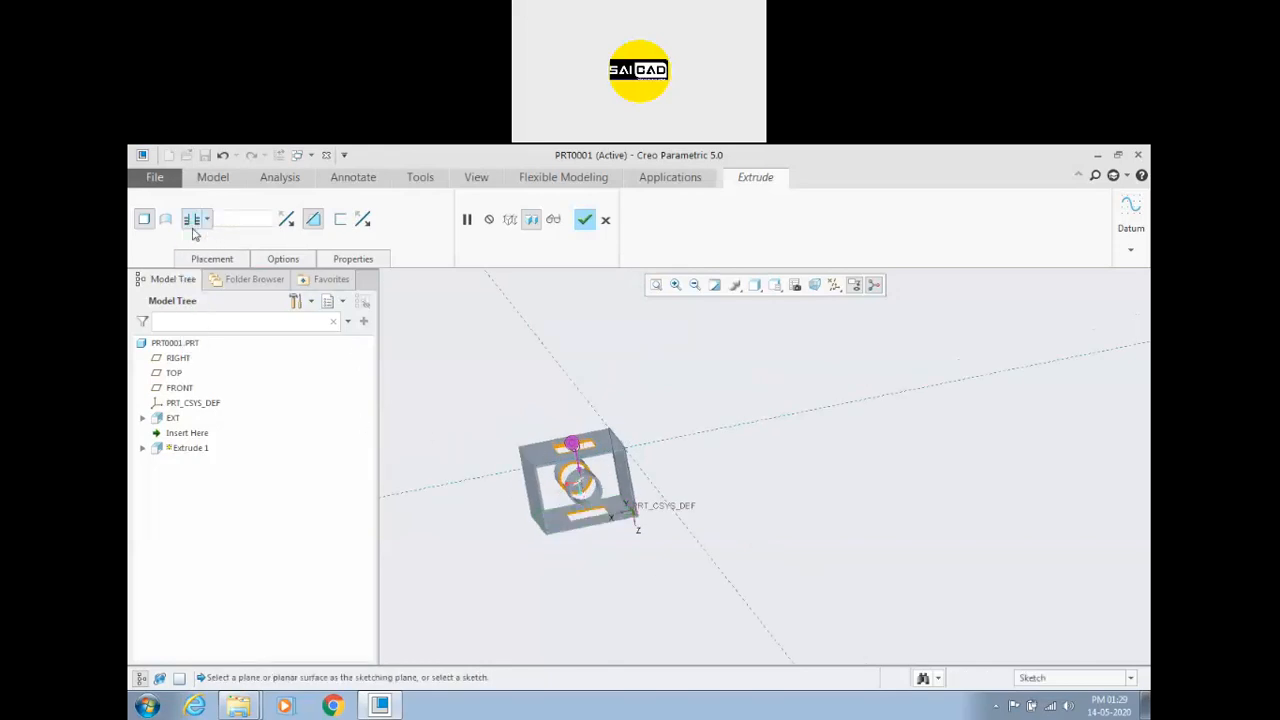
pyautogui.moveTo(566, 402); pyautogui.dragTo(534, 509, button='middle')
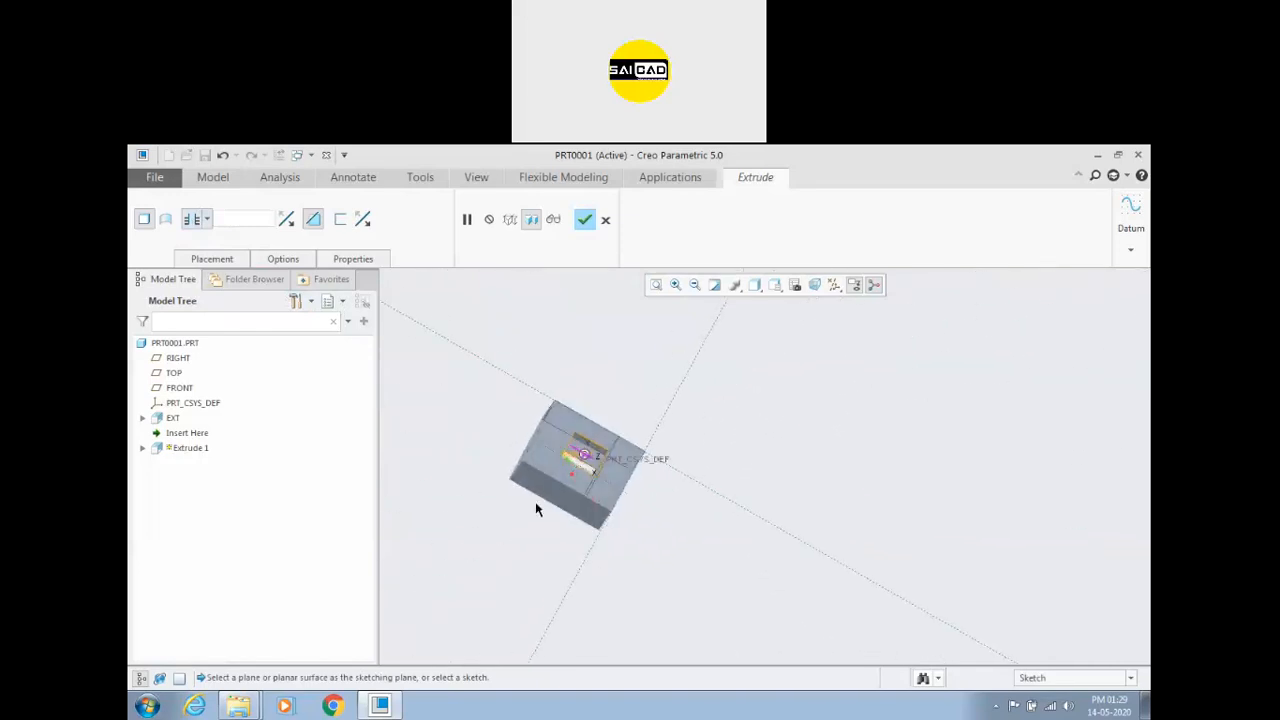
pyautogui.click(205, 220)
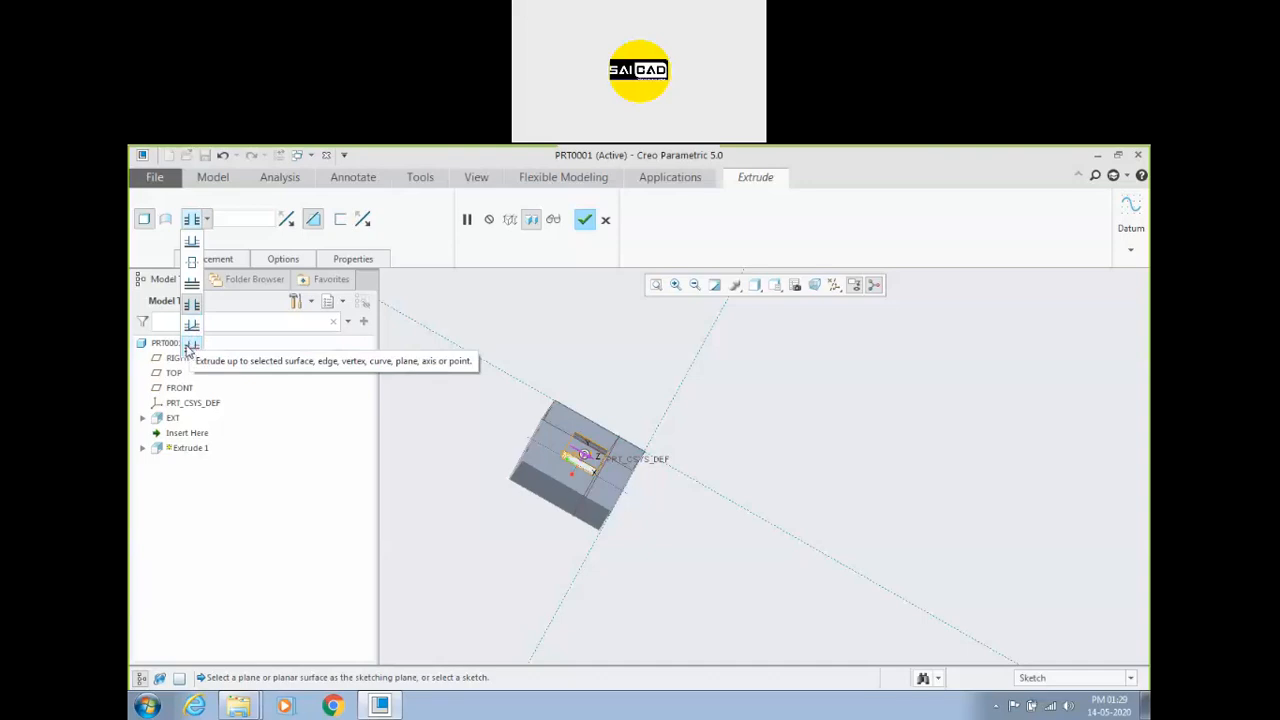
# Step: Return the cut's depth option to To Selected, ending at a selected surface
pyautogui.click(190, 326)
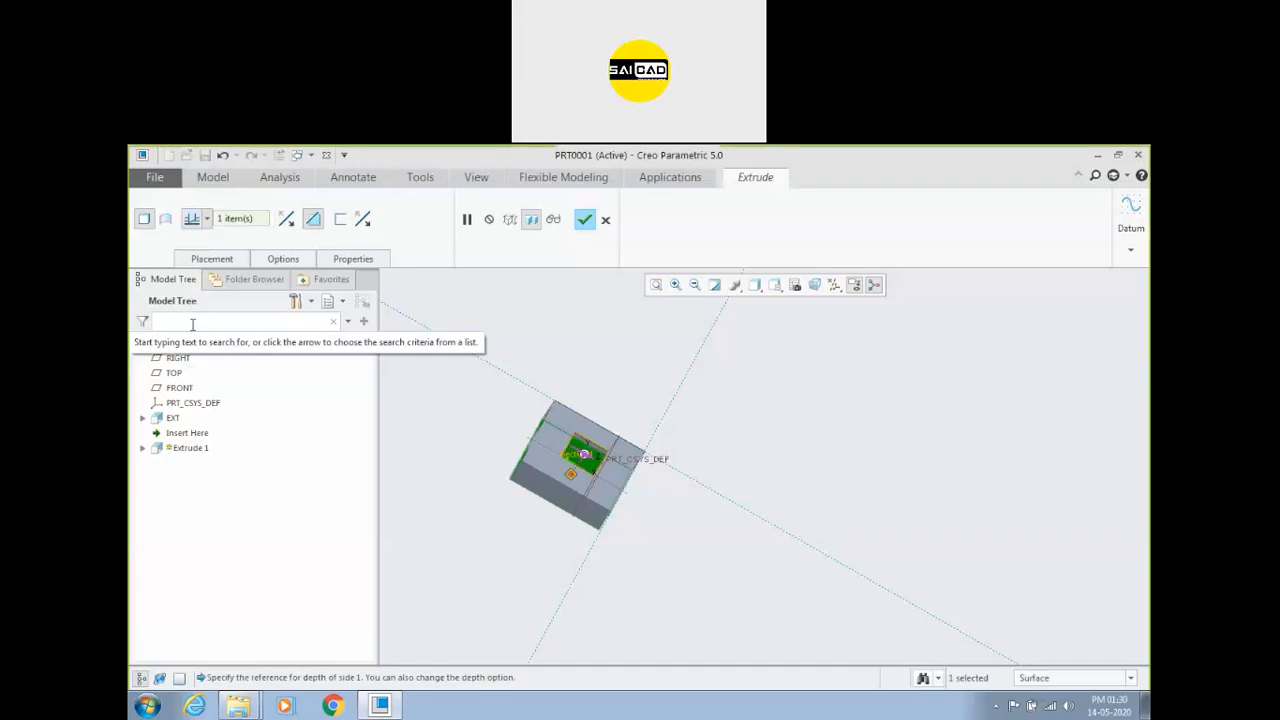
pyautogui.moveTo(547, 480); pyautogui.dragTo(500, 442, button='middle')
pyautogui.scroll(5, 590, 458)
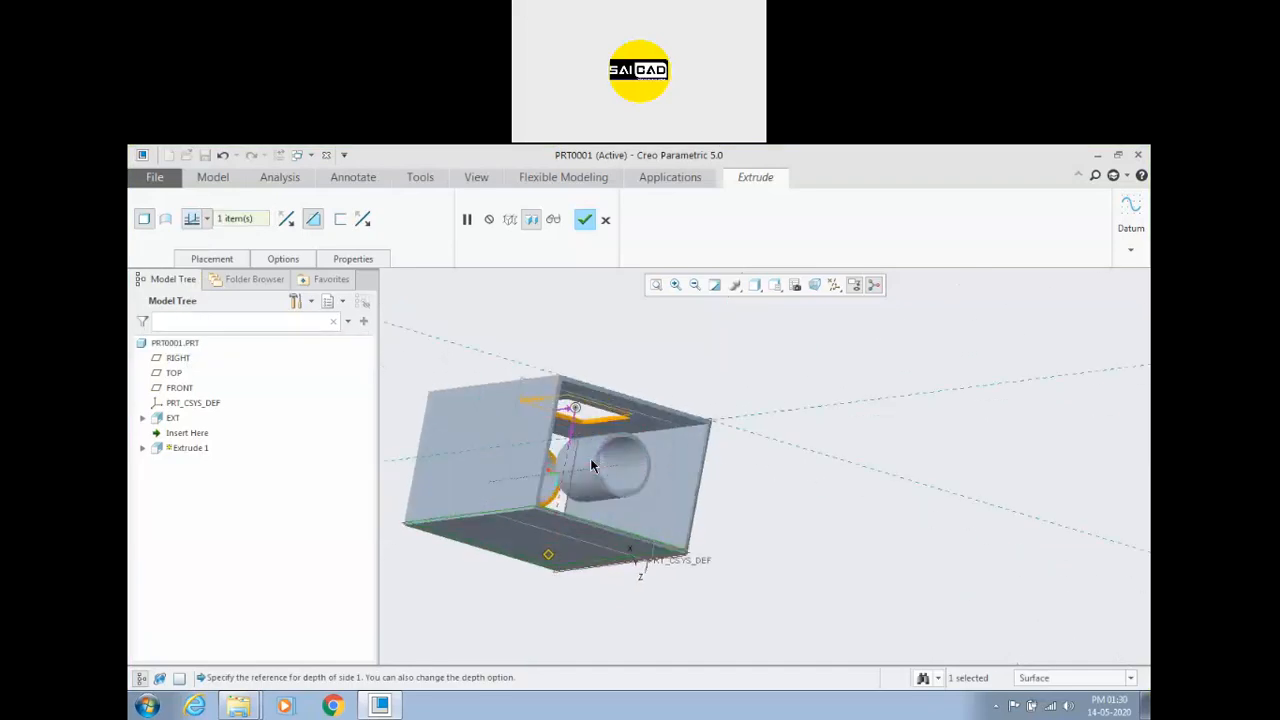
pyautogui.moveTo(645, 458); pyautogui.dragTo(554, 500, button='middle')
pyautogui.scroll(-5, 786, 457)
pyautogui.moveTo(786, 457); pyautogui.dragTo(770, 462, button='middle')
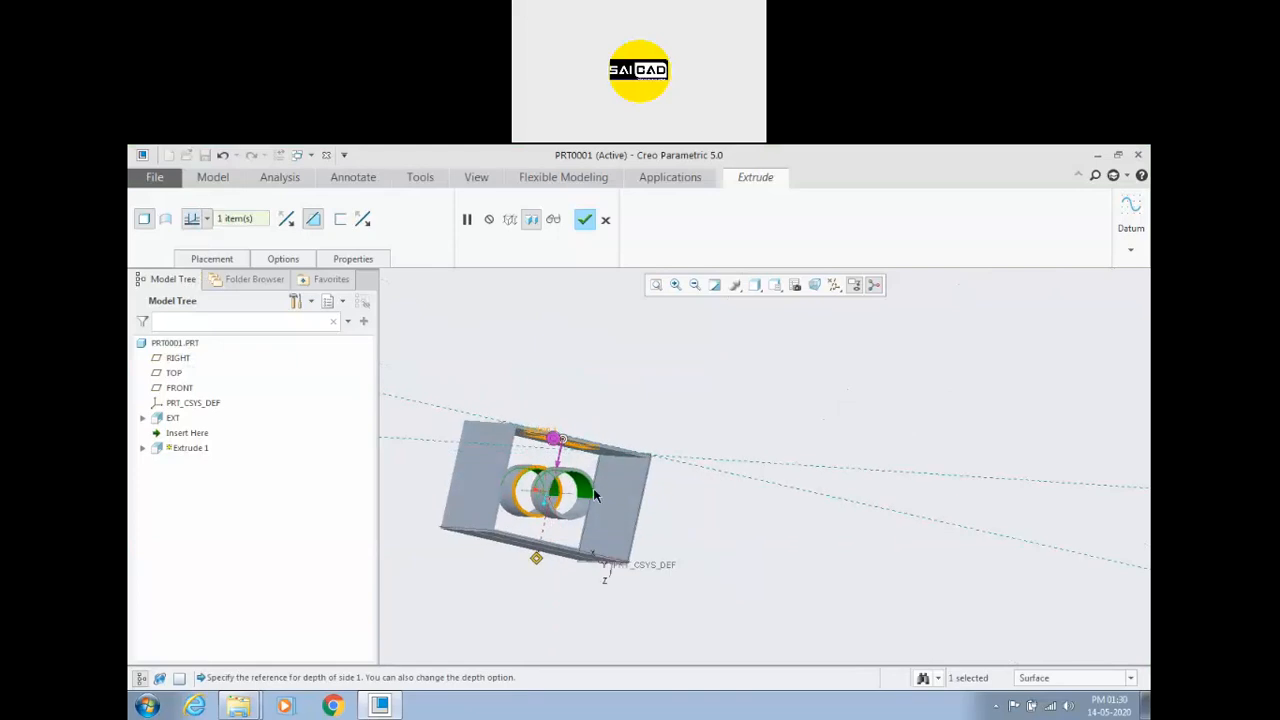
pyautogui.click(206, 218)
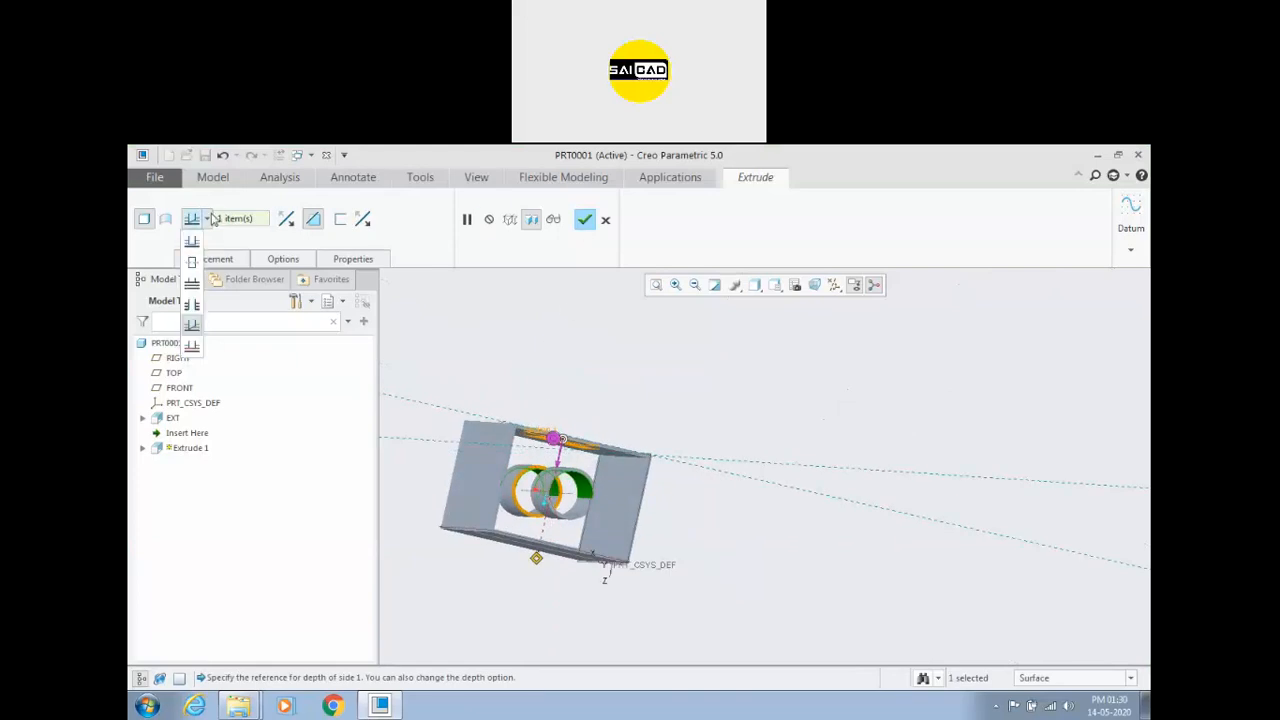
pyautogui.click(193, 345)
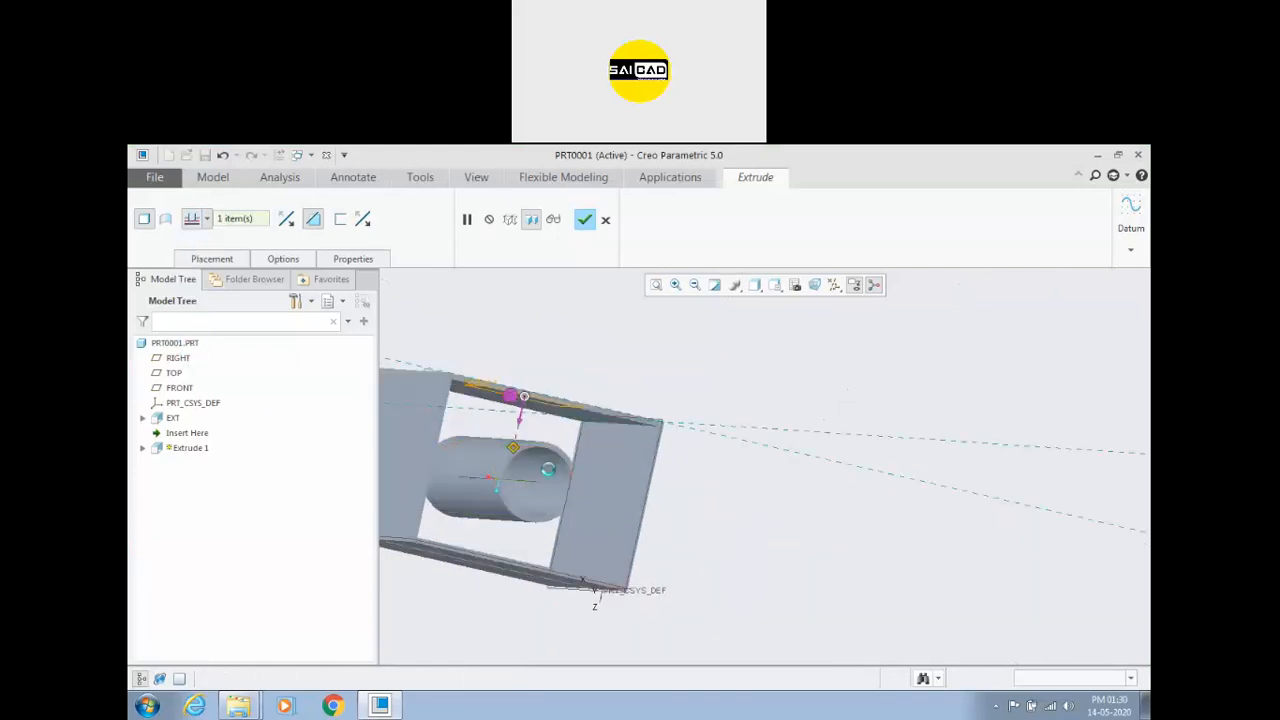
pyautogui.moveTo(608, 437); pyautogui.dragTo(683, 357, button='middle')
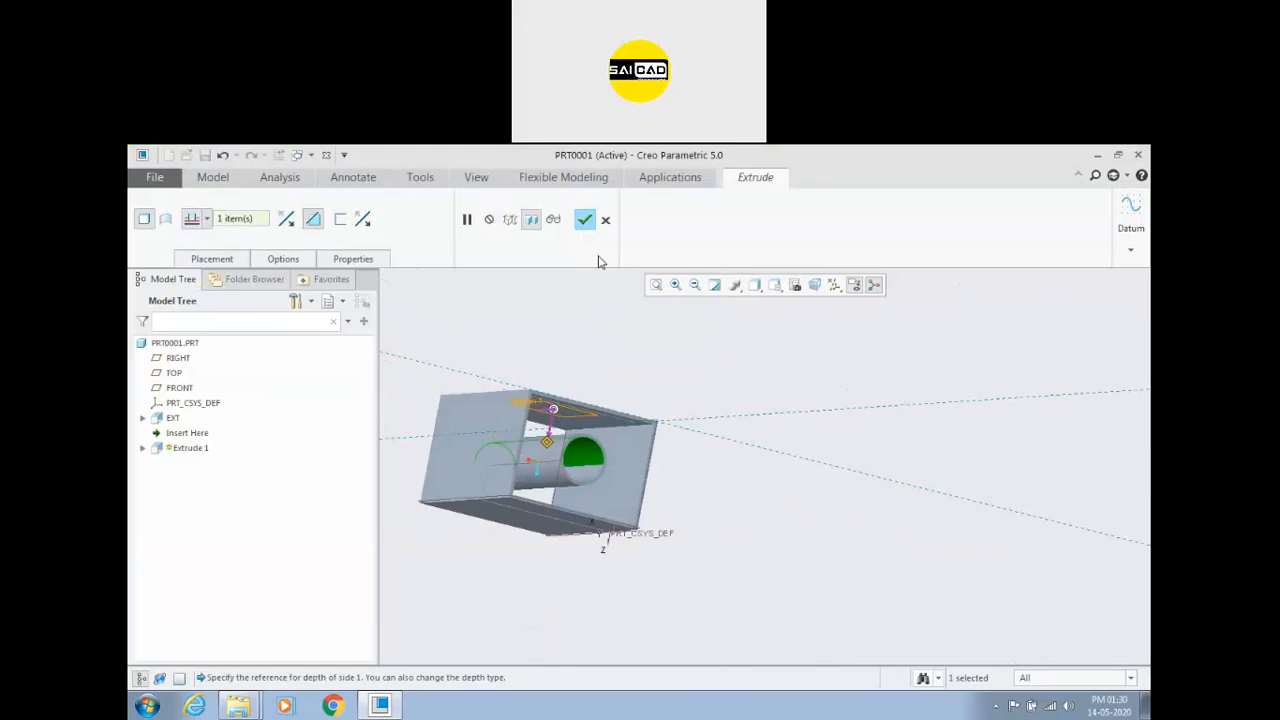
# Step: Attempt to finish the extrusion, dismiss the regeneration failure, and cancel Extrude 1
pyautogui.click(584, 219)
pyautogui.click(768, 452)
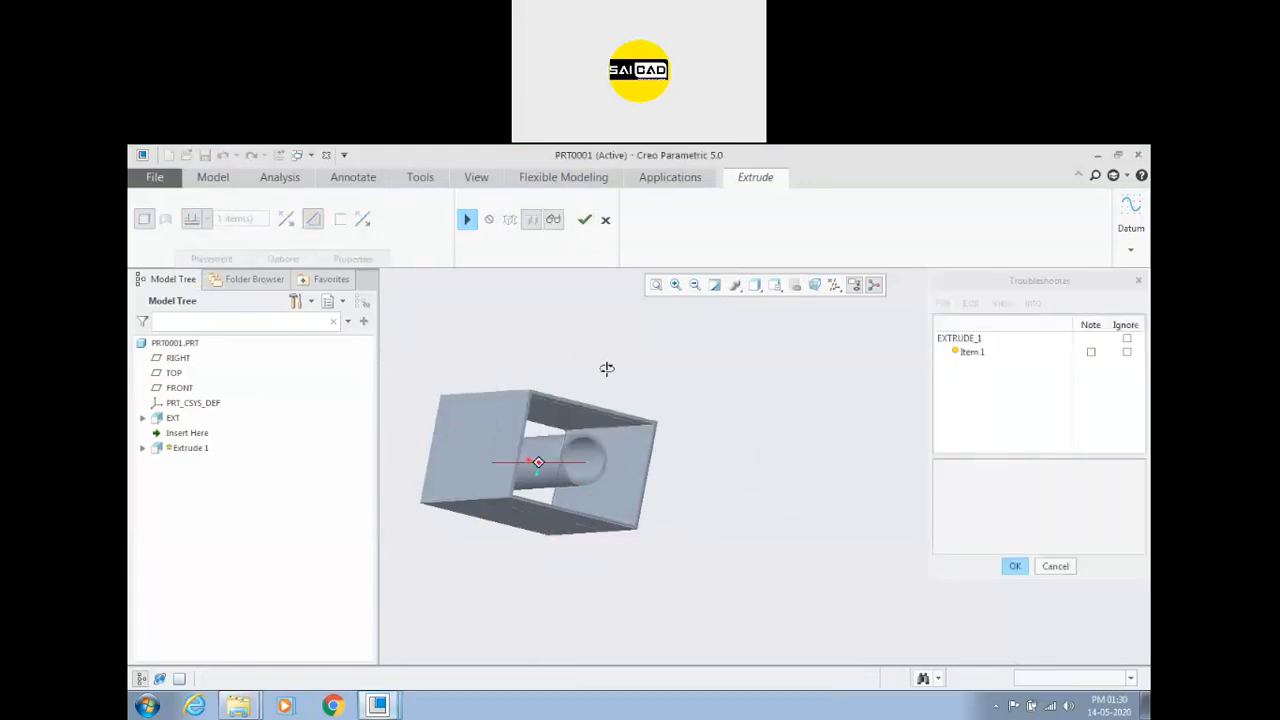
pyautogui.moveTo(580, 351); pyautogui.dragTo(592, 234, button='middle')
pyautogui.click(606, 220)
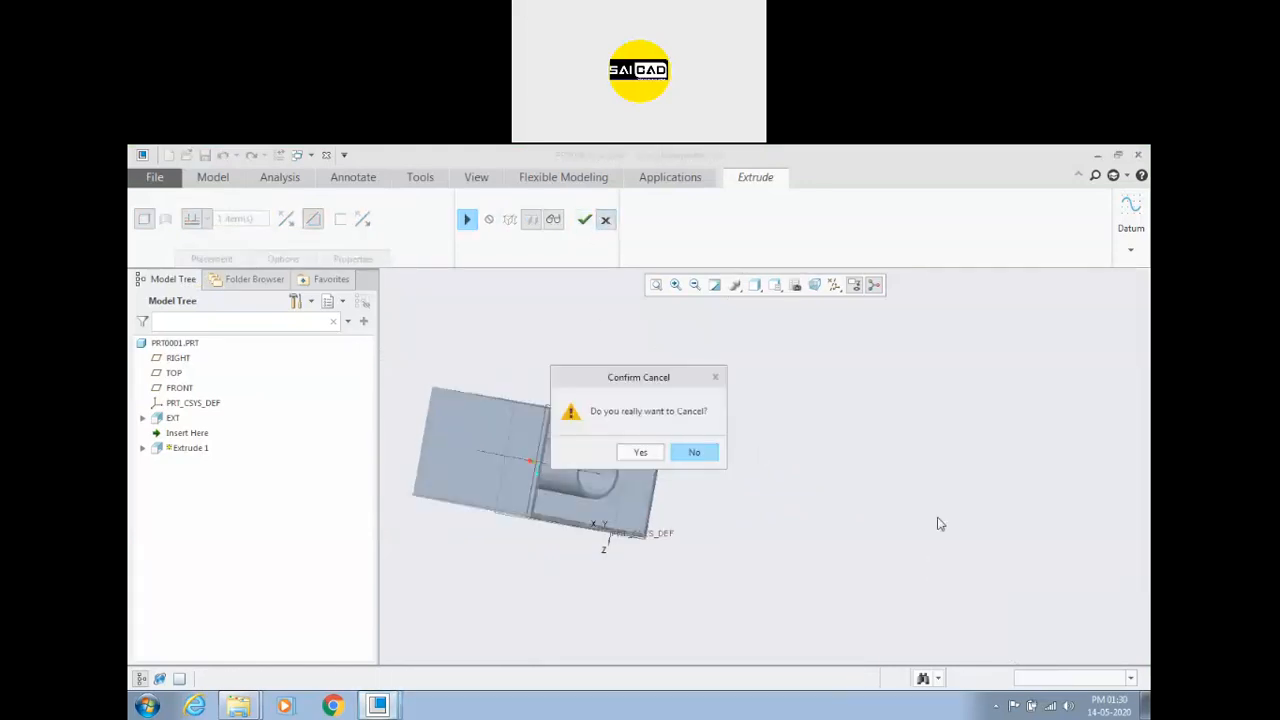
pyautogui.click(649, 451)
pyautogui.moveTo(629, 383); pyautogui.dragTo(688, 396, button='middle')
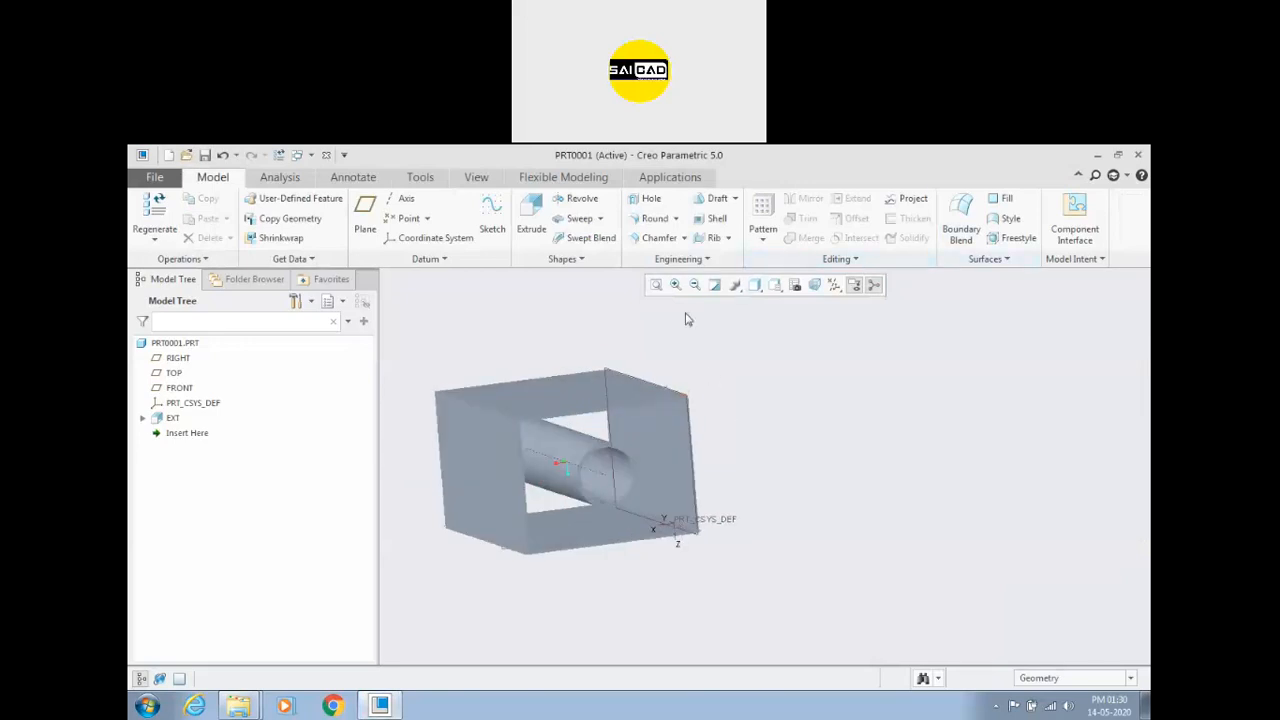
# Step: Sketch a rectangle on the block's top face as Sketch 1
pyautogui.moveTo(814, 437); pyautogui.dragTo(593, 300, button='middle')
pyautogui.click(493, 234)
pyautogui.moveTo(471, 300); pyautogui.dragTo(506, 370, button='middle')
pyautogui.click(567, 542)
pyautogui.click(1072, 495)
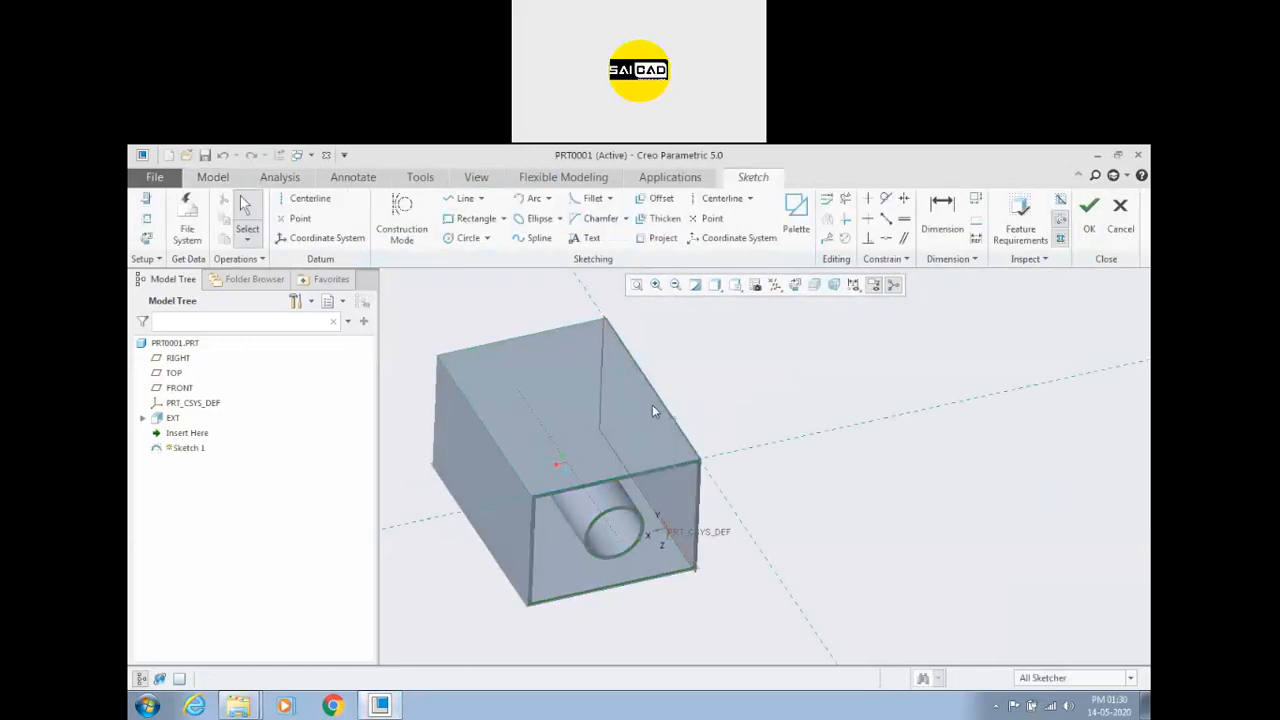
pyautogui.click(465, 218)
pyautogui.click(515, 403)
pyautogui.click(610, 438)
pyautogui.middleClick(744, 388)
pyautogui.click(1090, 210)
# Step: Extrude Sketch 1 as a material-removing cut, previewed at 95.02
pyautogui.moveTo(826, 363)
pyautogui.mouseDown(button='middle')
pyautogui.moveTo(754, 423)
pyautogui.moveTo(743, 377)
pyautogui.moveTo(749, 400)
pyautogui.moveTo(811, 400)
pyautogui.moveTo(728, 380)
pyautogui.mouseUp(button='middle')
pyautogui.scroll(-2, 664, 406)
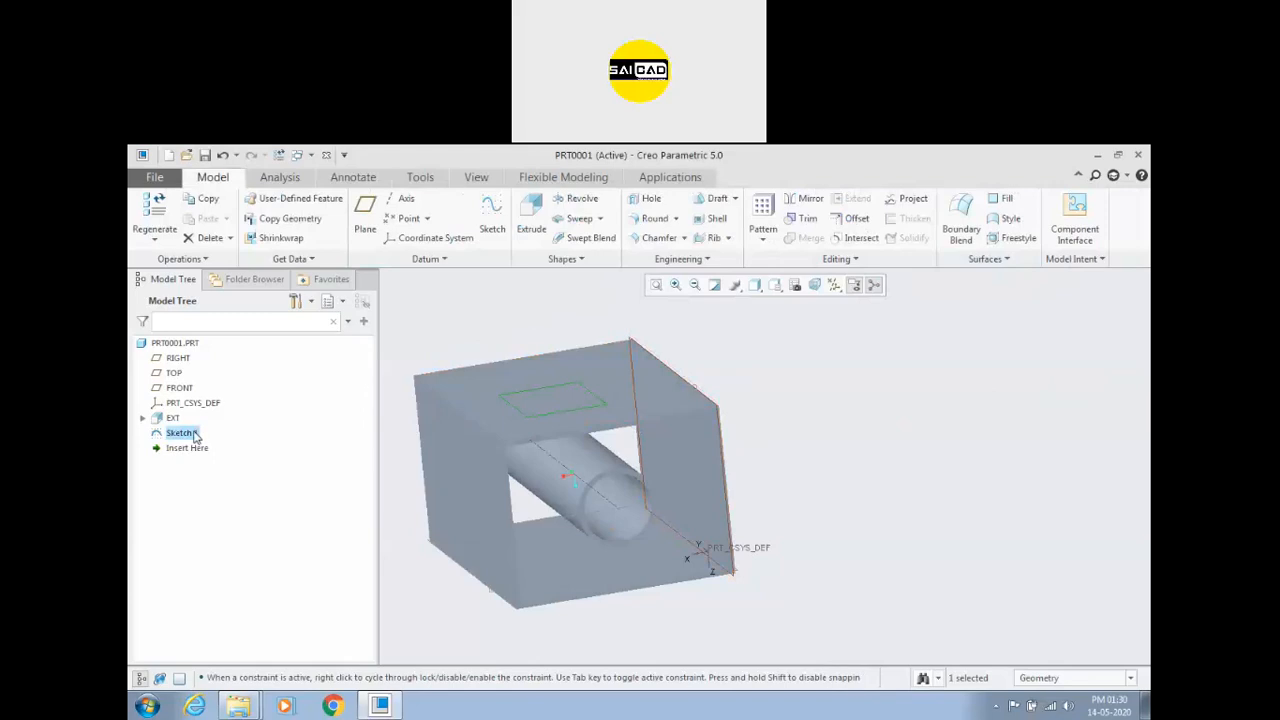
pyautogui.click(531, 215)
pyautogui.click(315, 221)
# Step: Flip the material side and reverse the direction of the rectangular cut
pyautogui.moveTo(431, 451); pyautogui.dragTo(412, 260, button='middle')
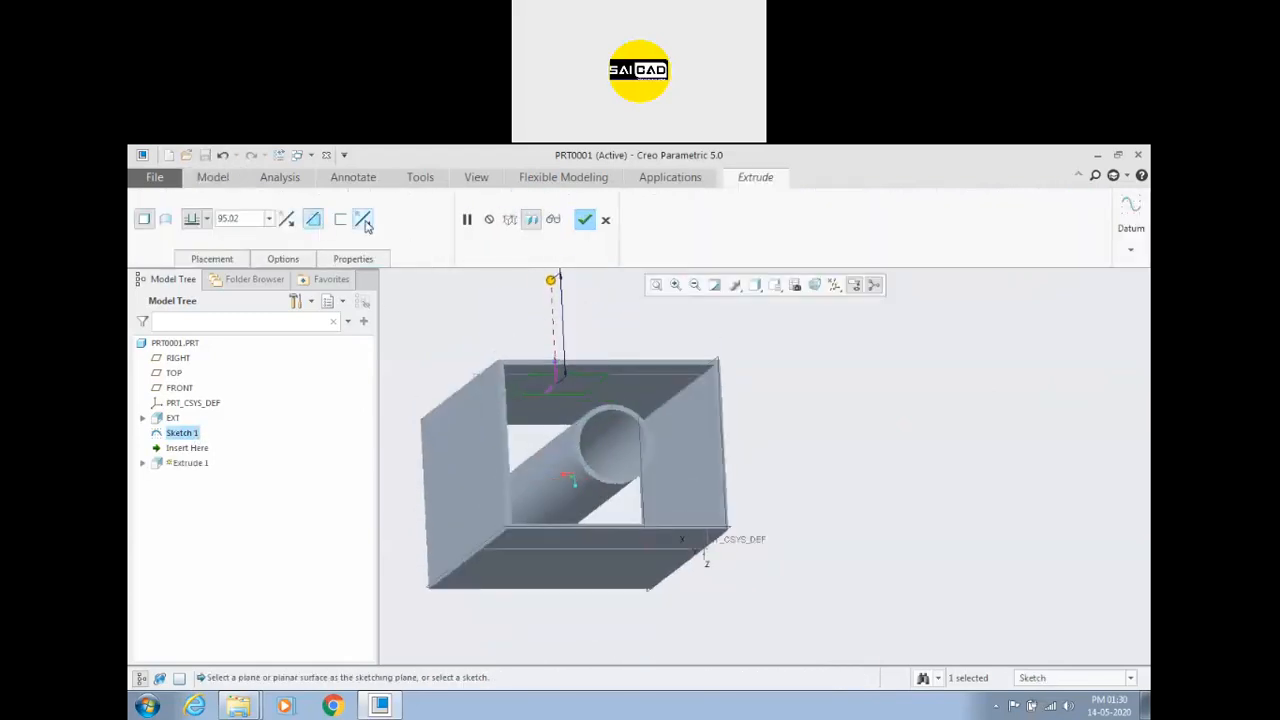
pyautogui.click(362, 219)
pyautogui.moveTo(559, 374); pyautogui.dragTo(743, 394, button='middle')
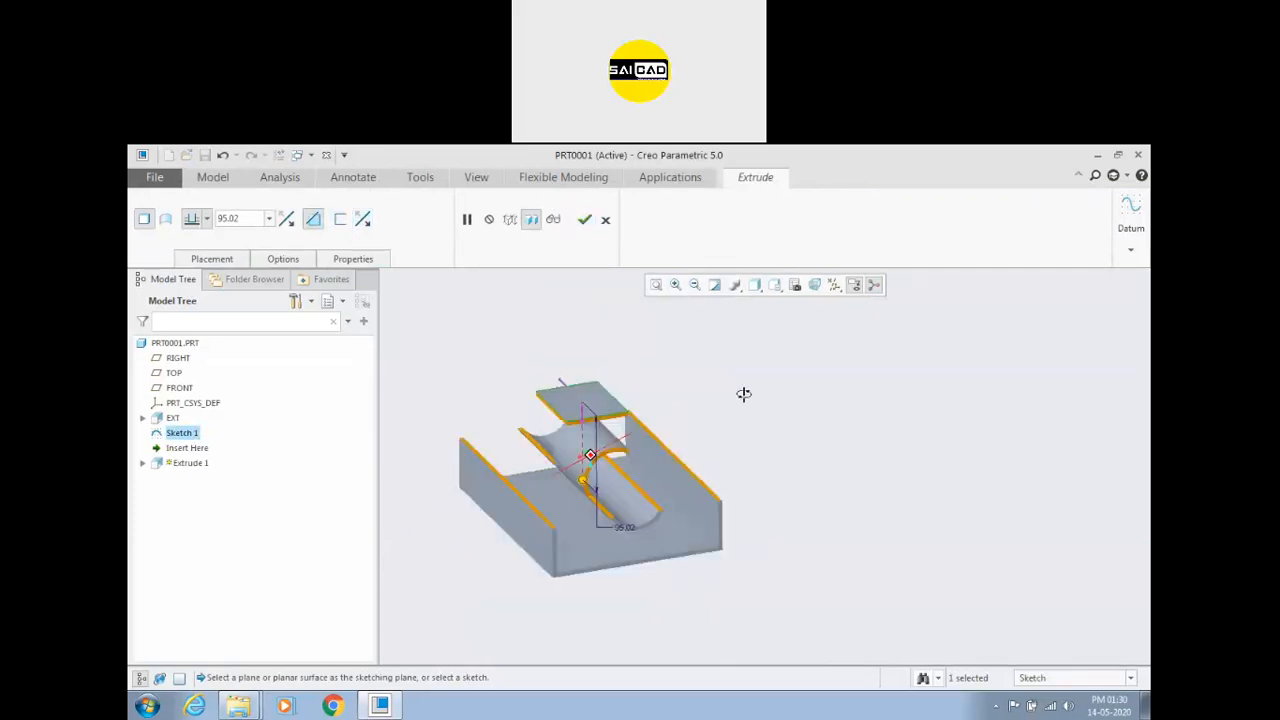
pyautogui.click(362, 220)
pyautogui.moveTo(557, 409); pyautogui.dragTo(636, 468, button='middle')
pyautogui.scroll(2, 640, 453)
pyautogui.scroll(-3, 637, 453)
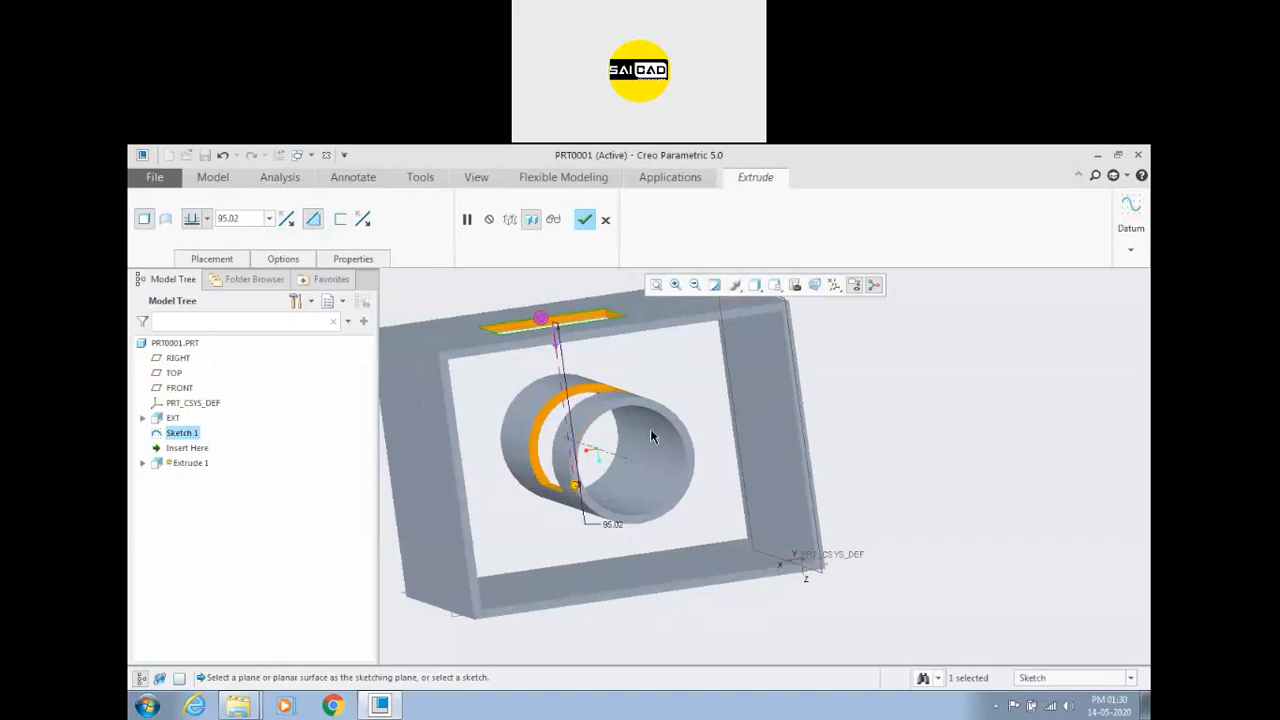
# Step: Inspect the cut from the rear, front and underside, then cancel the extrusion
pyautogui.moveTo(647, 428)
pyautogui.mouseDown(button='middle')
pyautogui.moveTo(657, 392)
pyautogui.moveTo(670, 454)
pyautogui.mouseUp(button='middle')
pyautogui.moveTo(562, 477); pyautogui.dragTo(610, 466, button='middle')
pyautogui.scroll(-2, 610, 466)
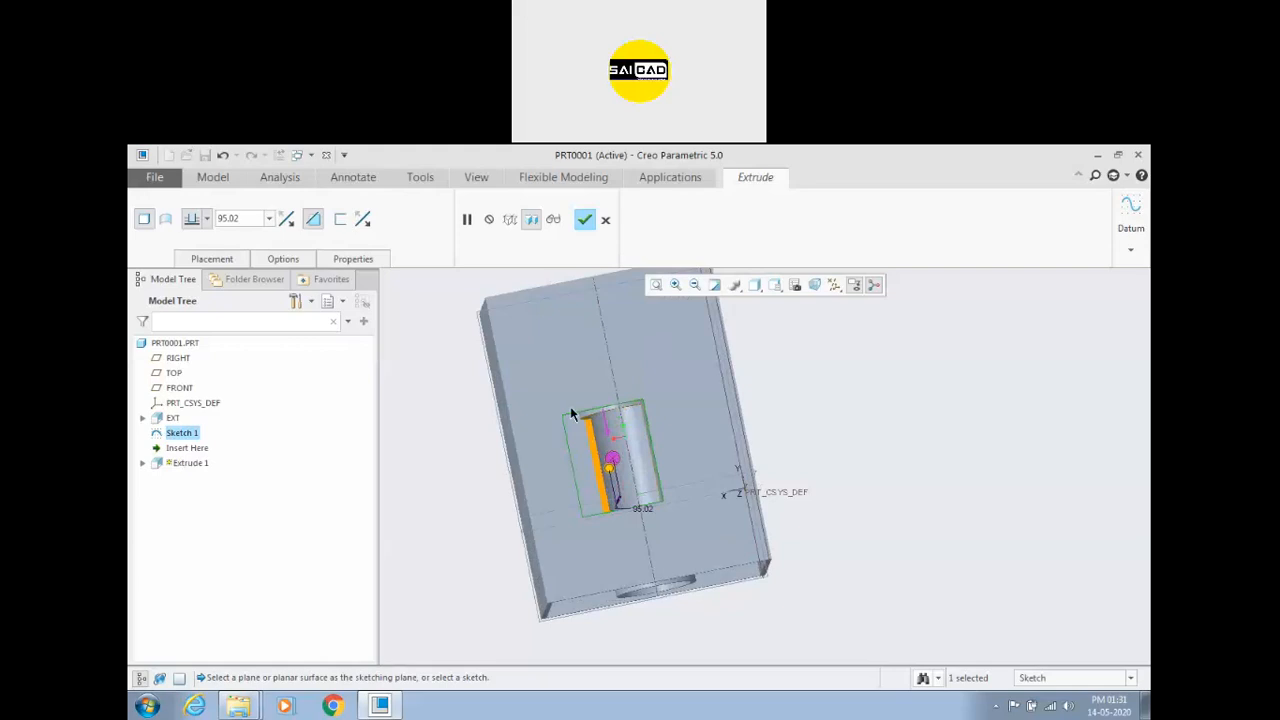
pyautogui.moveTo(636, 521); pyautogui.dragTo(628, 447, button='middle')
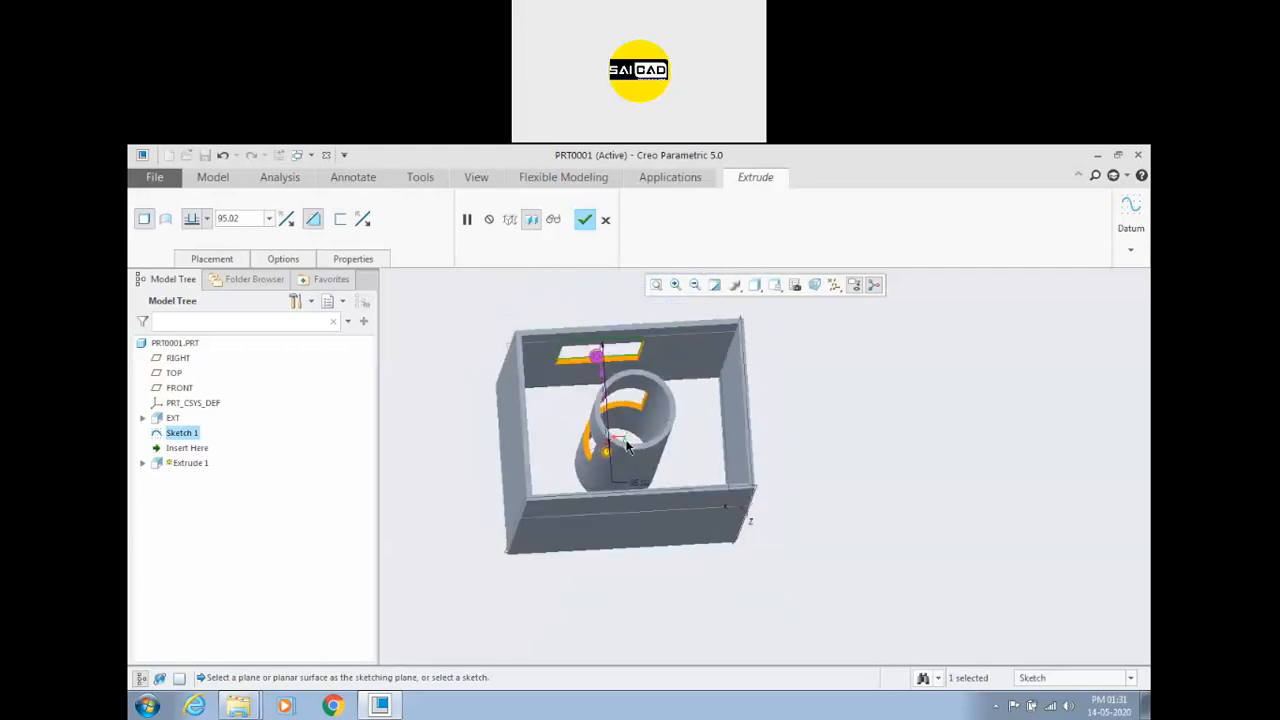
pyautogui.moveTo(624, 381); pyautogui.dragTo(621, 444, button='middle')
pyautogui.scroll(2, 629, 417)
pyautogui.scroll(-3, 621, 444)
pyautogui.click(605, 221)
pyautogui.click(640, 451)
# Step: Start an extrusion on the block's top face and sketch a small square rectangle
pyautogui.click(654, 409)
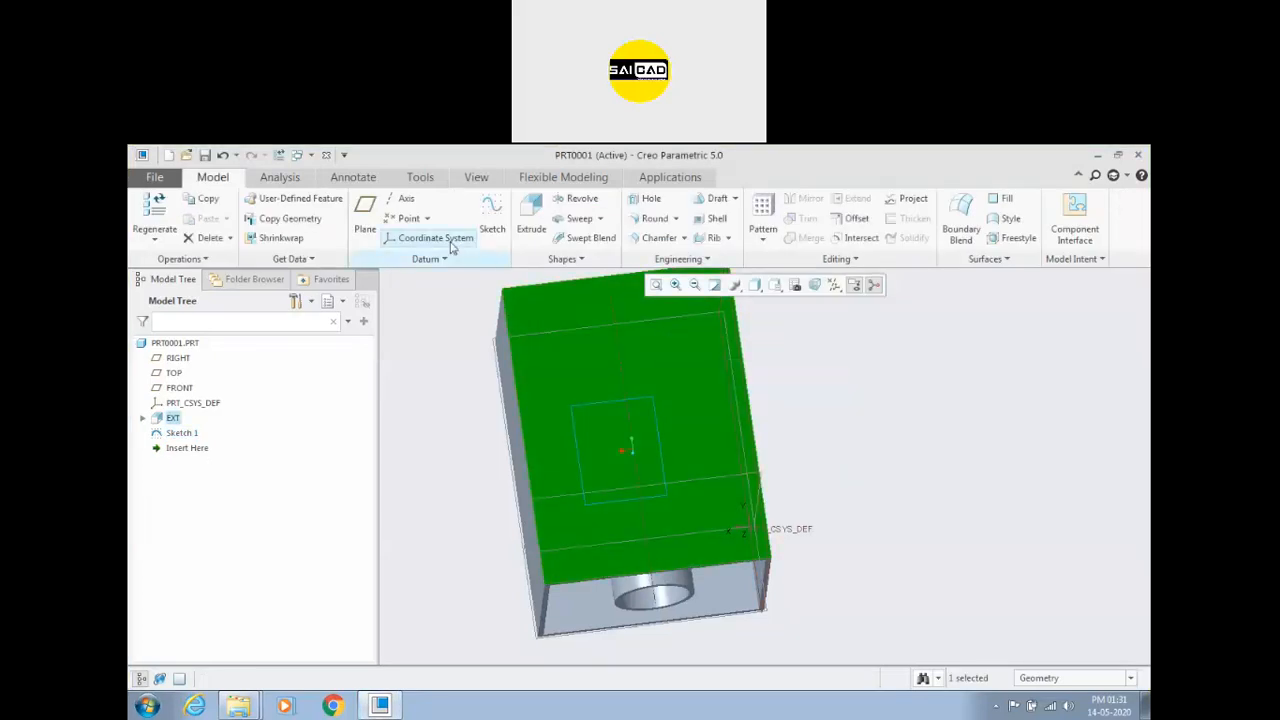
pyautogui.click(531, 215)
pyautogui.click(471, 218)
pyautogui.scroll(3, 660, 480)
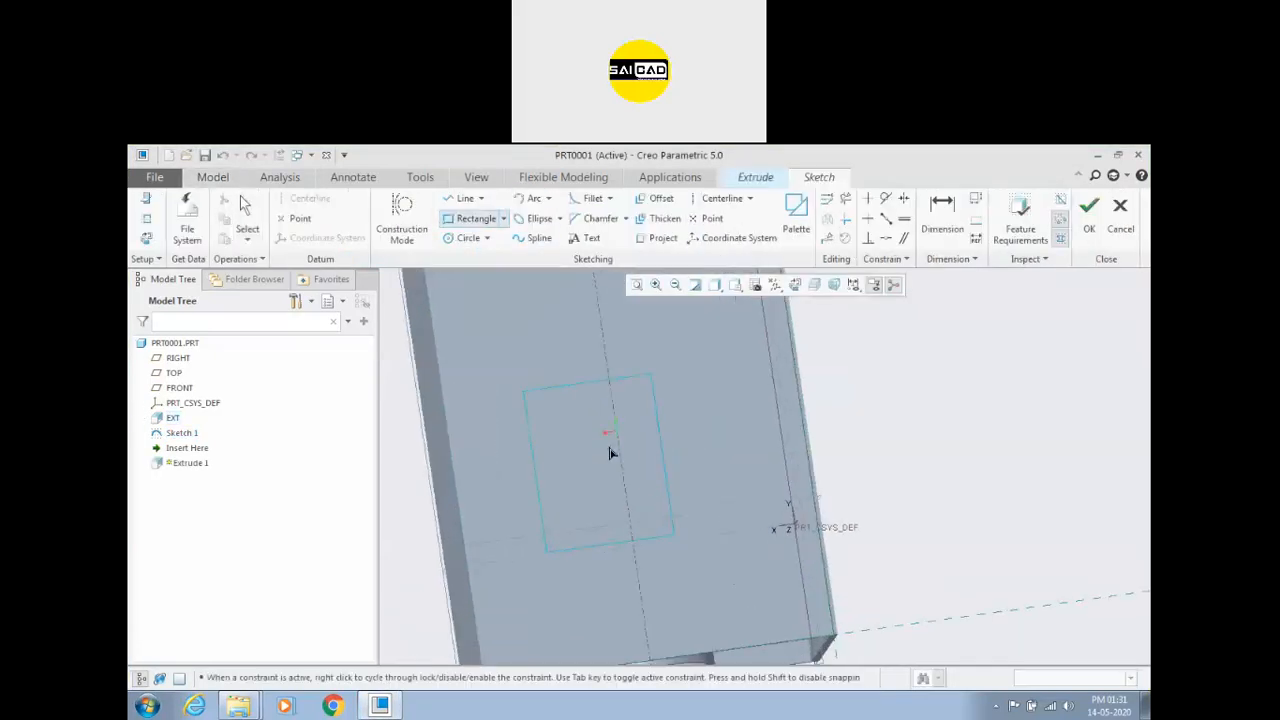
pyautogui.click(663, 502)
pyautogui.middleClick(757, 471)
pyautogui.moveTo(903, 551); pyautogui.dragTo(894, 484, button='middle')
pyautogui.moveTo(897, 456); pyautogui.dragTo(904, 482, button='middle')
pyautogui.scroll(1, 655, 438)
# Step: Finish the sketch and make the 95.02 extrusion remove material
pyautogui.click(1092, 222)
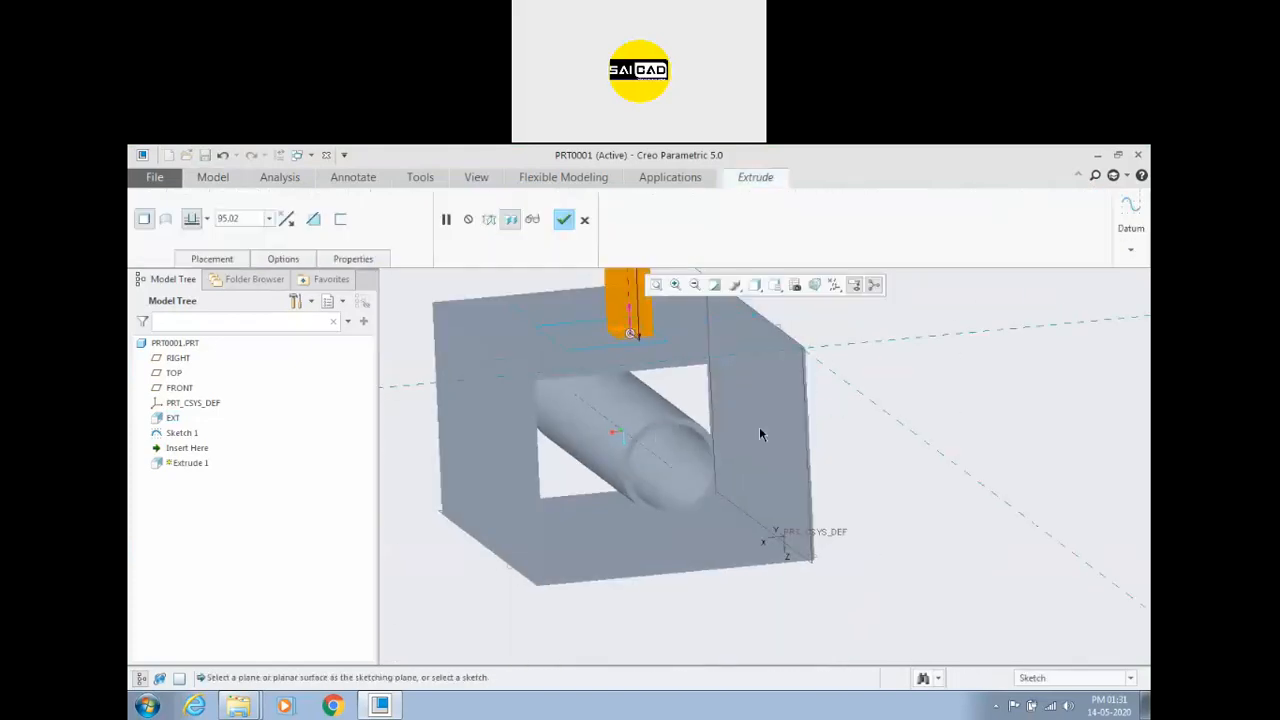
pyautogui.scroll(2, 759, 426)
pyautogui.click(289, 219)
pyautogui.moveTo(586, 457); pyautogui.dragTo(571, 434, button='middle')
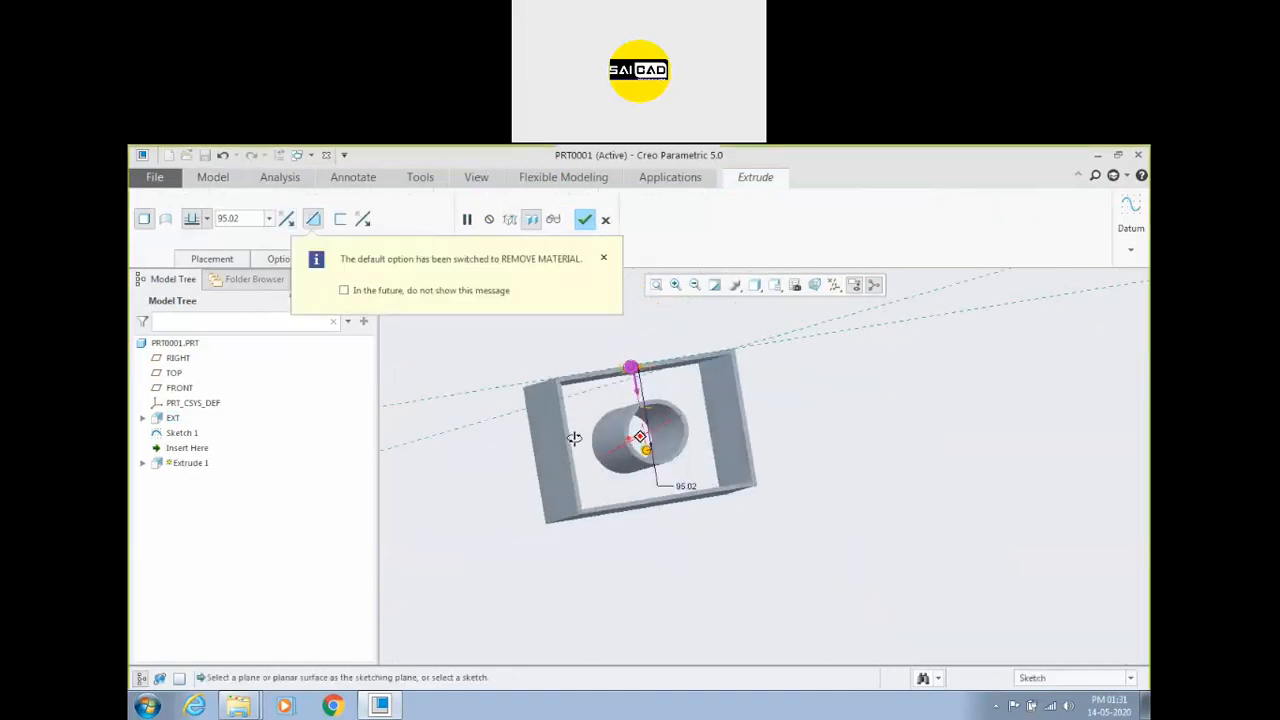
pyautogui.scroll(-2, 657, 391)
pyautogui.moveTo(658, 423); pyautogui.dragTo(603, 392, button='middle')
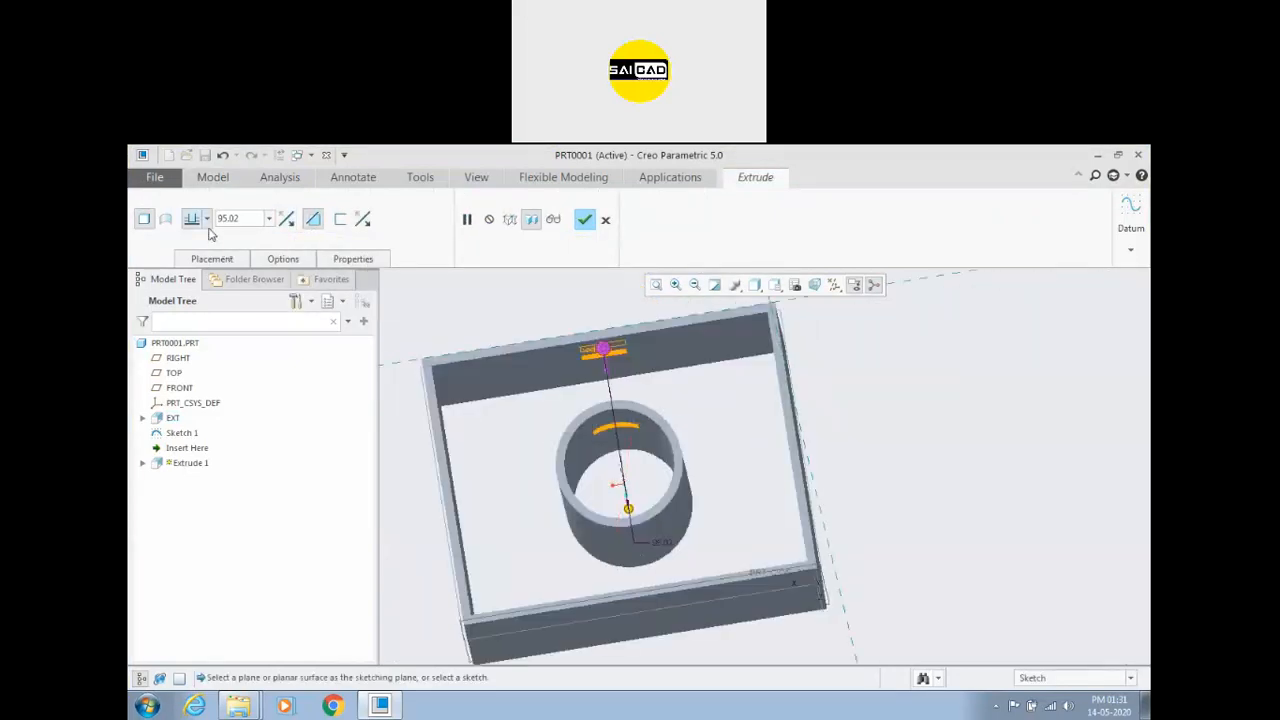
# Step: Set the cut depth to To Selected, ending at the cylinder's inner surface
pyautogui.click(207, 219)
pyautogui.click(192, 348)
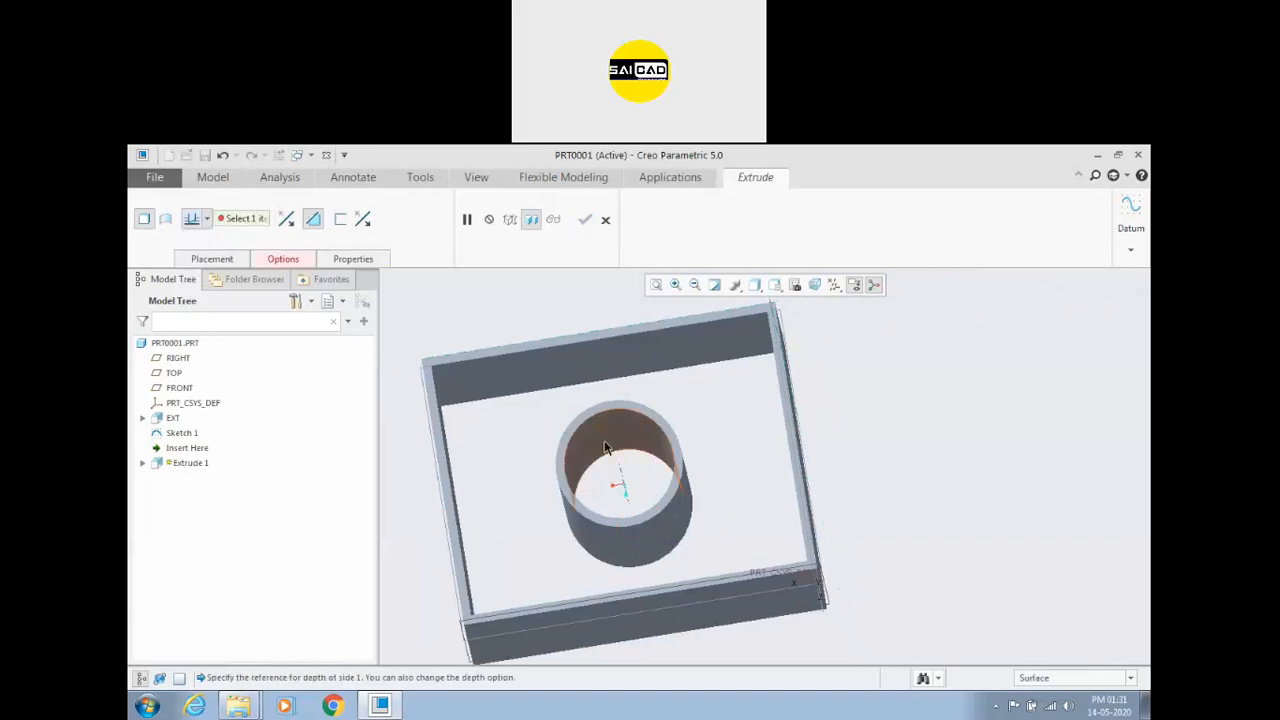
pyautogui.click(604, 447)
pyautogui.moveTo(534, 449); pyautogui.dragTo(600, 490, button='middle')
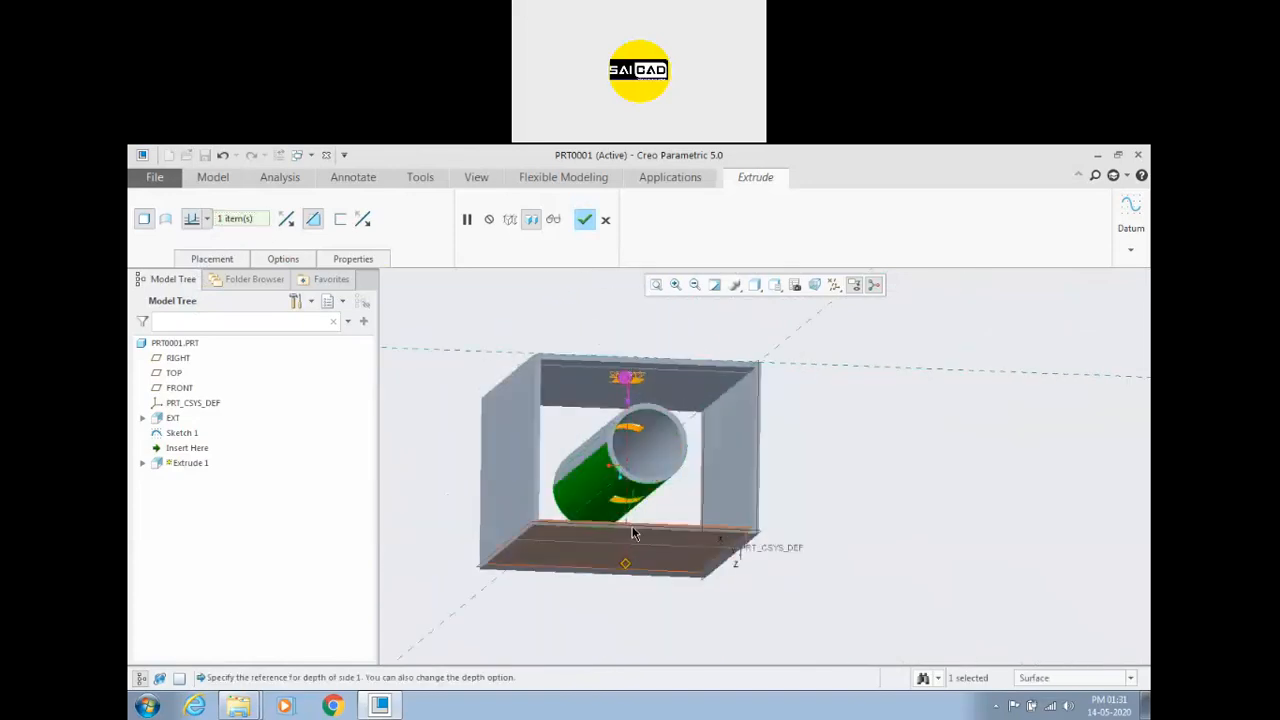
pyautogui.moveTo(672, 471); pyautogui.dragTo(663, 539, button='middle')
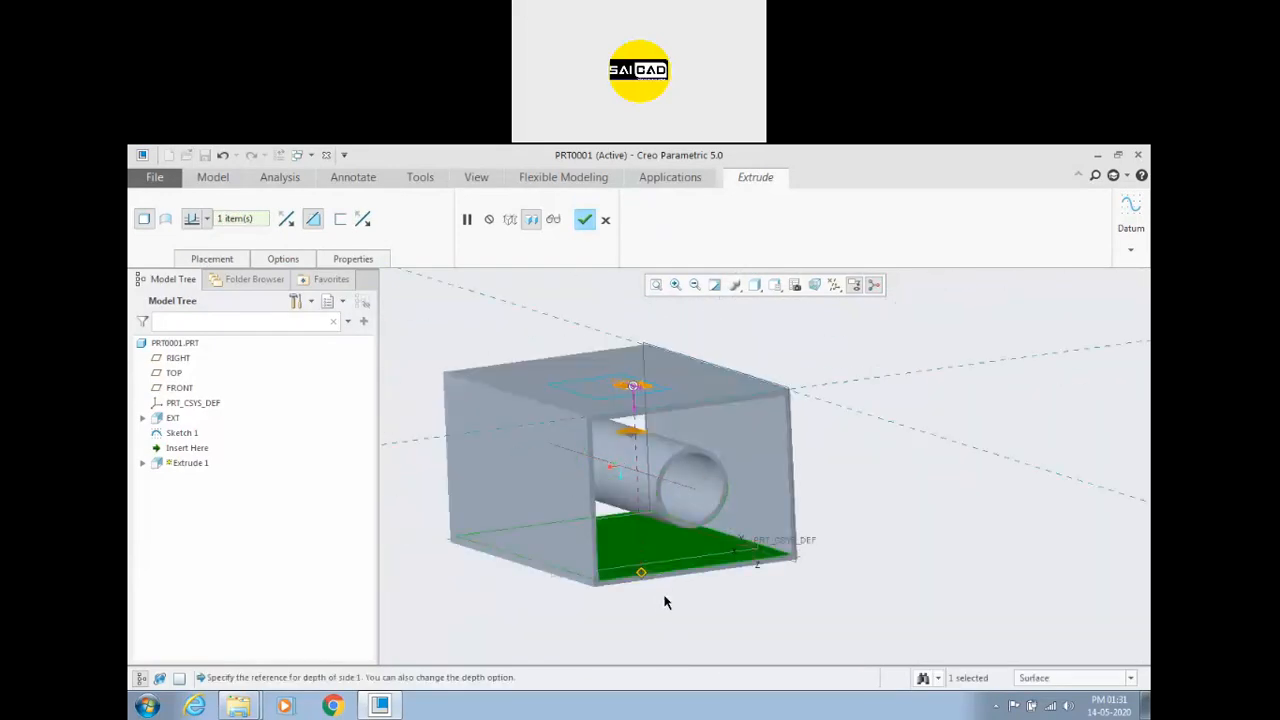
pyautogui.moveTo(684, 603); pyautogui.dragTo(634, 475, button='middle')
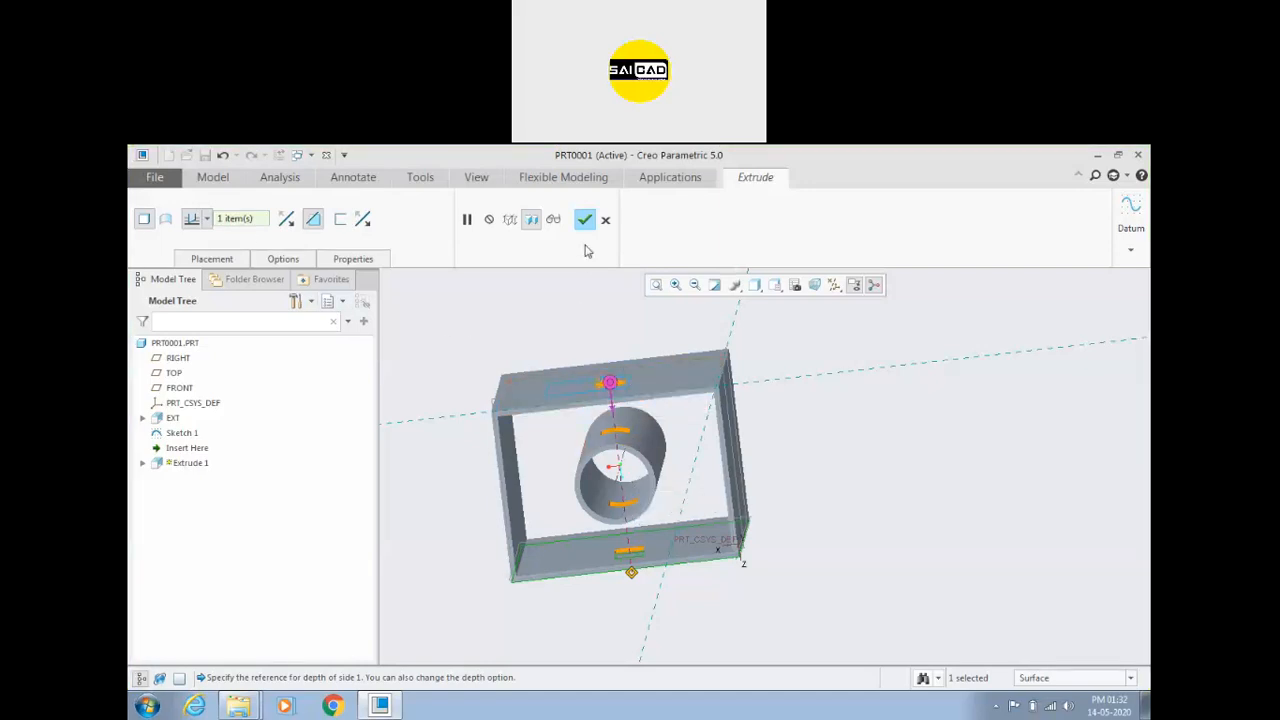
# Step: Cancel the extrusion and select Sketch 1 on the top face
pyautogui.click(606, 220)
pyautogui.click(645, 451)
pyautogui.moveTo(505, 300); pyautogui.dragTo(563, 394, button='middle')
pyautogui.click(577, 398)
pyautogui.moveTo(624, 455)
pyautogui.mouseDown(button='middle')
pyautogui.moveTo(627, 509)
pyautogui.moveTo(656, 556)
pyautogui.moveTo(684, 549)
pyautogui.mouseUp(button='middle')
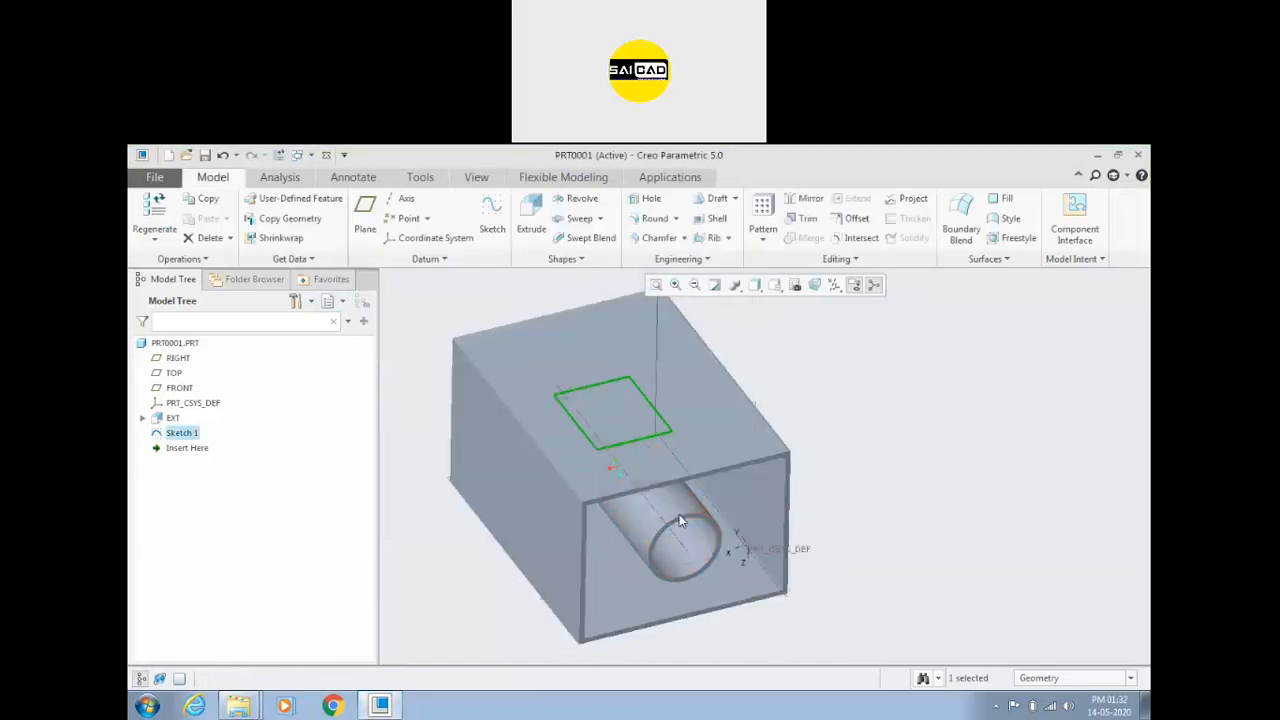
# Step: Extrude Sketch 1 as a material-removing cut and deepen it along the cylinder axis
pyautogui.scroll(-3, 665, 519)
pyautogui.click(531, 216)
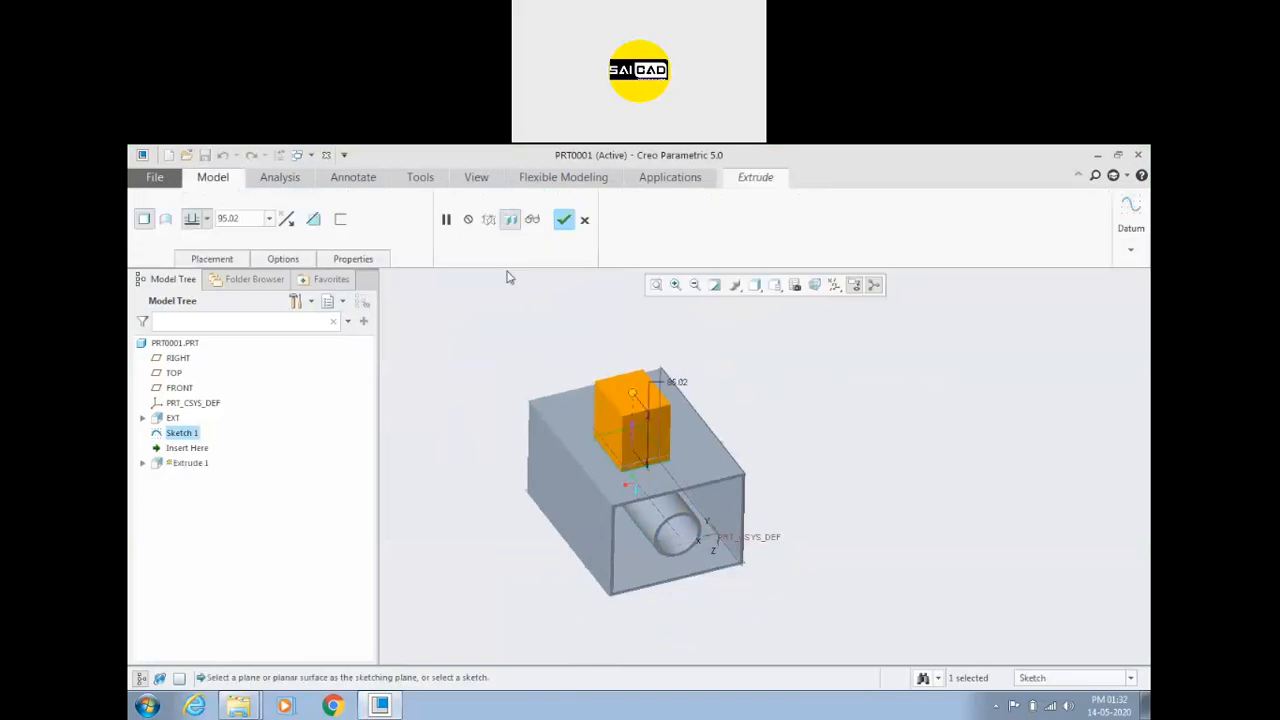
pyautogui.click(286, 219)
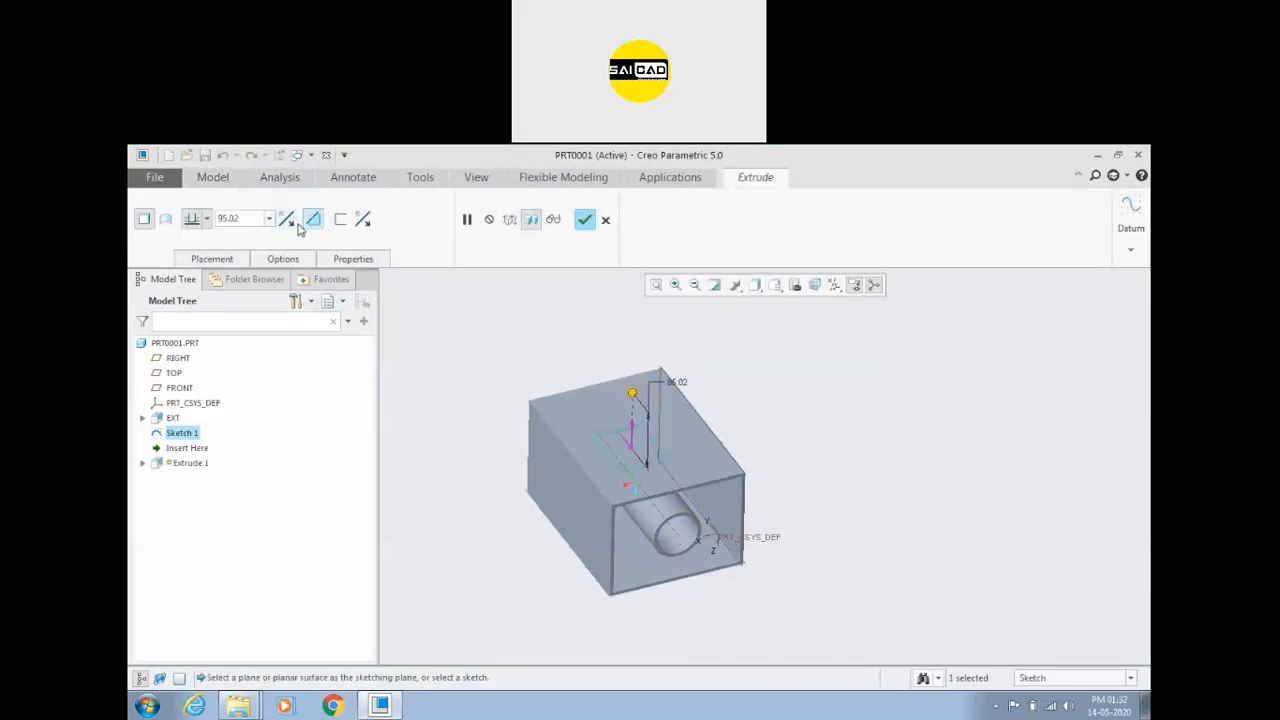
pyautogui.moveTo(457, 377); pyautogui.dragTo(432, 353, button='middle')
pyautogui.scroll(5, 592, 488)
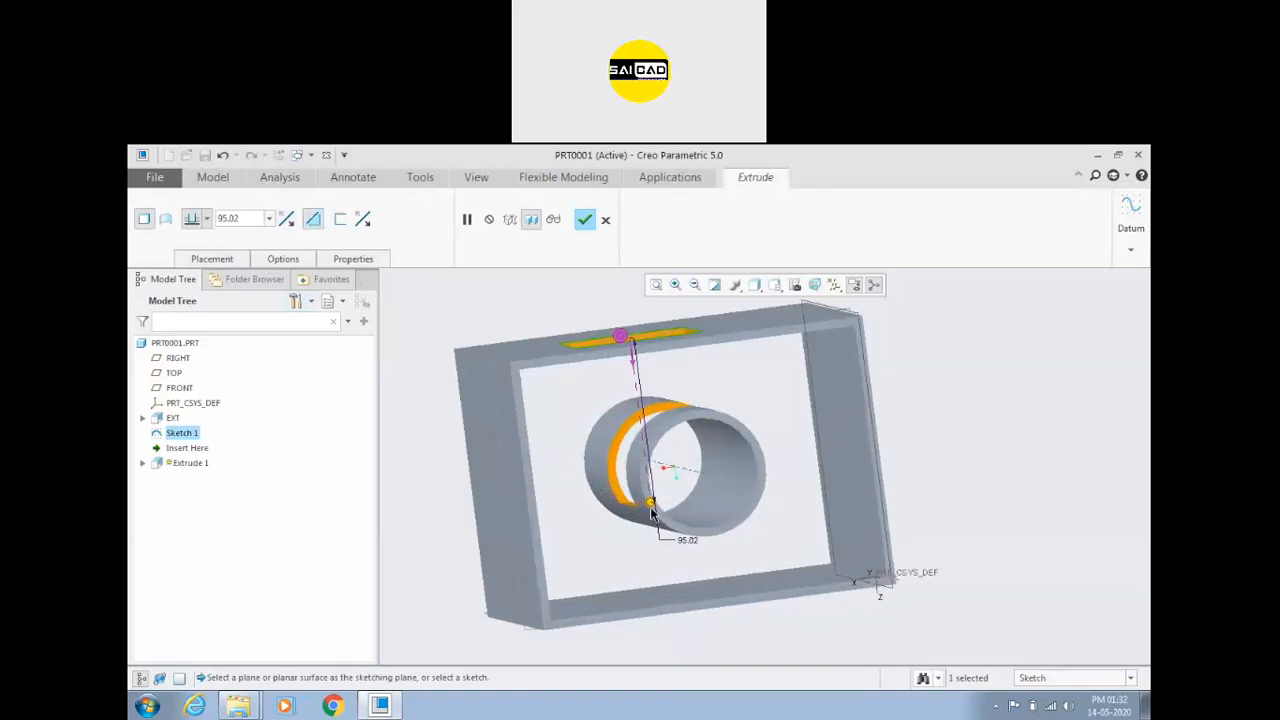
pyautogui.moveTo(655, 508); pyautogui.dragTo(661, 476)
# Step: Set the cut depth to To Selected, ending at the cylinder surface, and check the slot
pyautogui.click(206, 219)
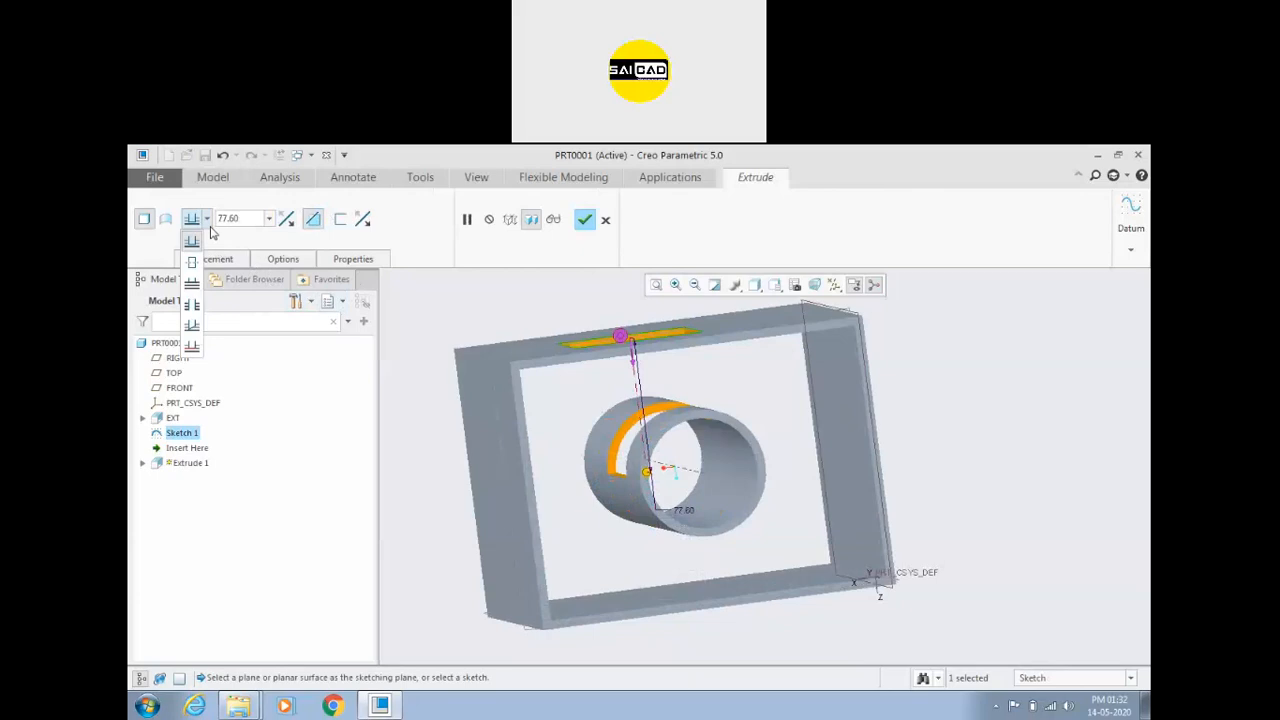
pyautogui.click(191, 347)
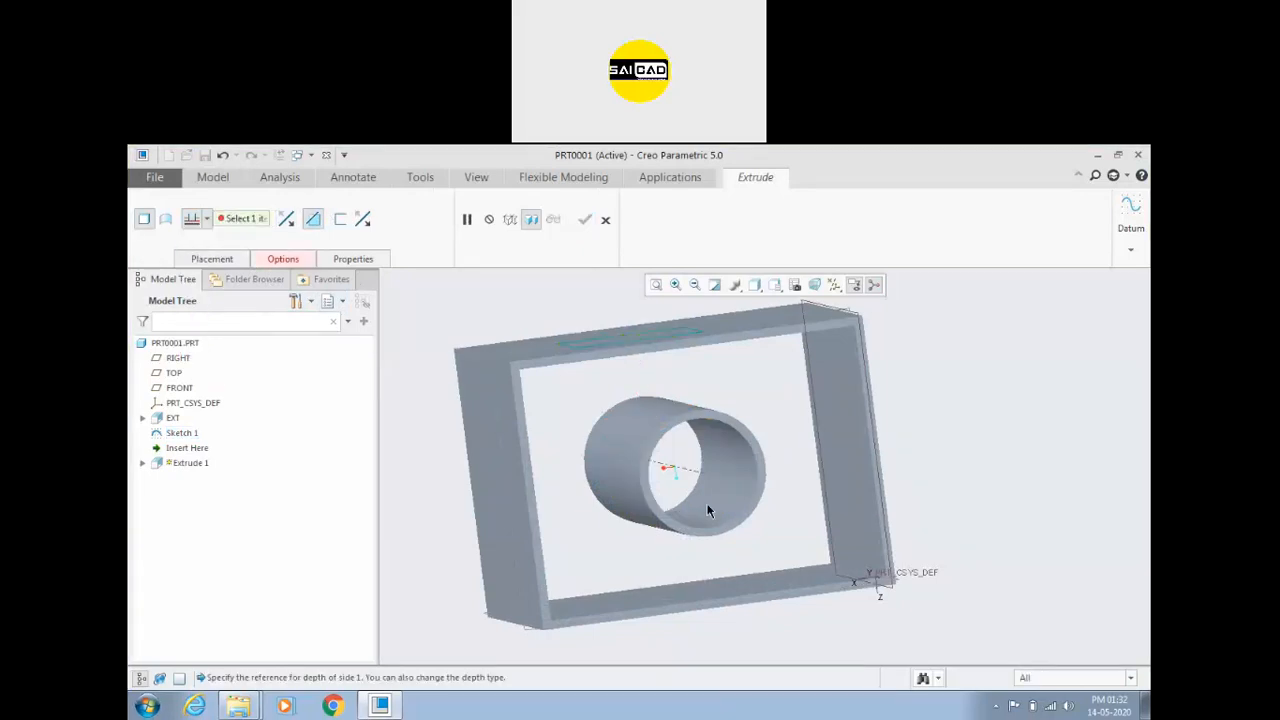
pyautogui.click(663, 516)
pyautogui.moveTo(663, 516)
pyautogui.mouseDown(button='middle')
pyautogui.moveTo(731, 466)
pyautogui.moveTo(743, 480)
pyautogui.moveTo(740, 466)
pyautogui.moveTo(720, 486)
pyautogui.moveTo(671, 493)
pyautogui.mouseUp(button='middle')
pyautogui.scroll(2, 671, 493)
pyautogui.hotkey('ctrl', 'd')
pyautogui.scroll(3, 708, 487)
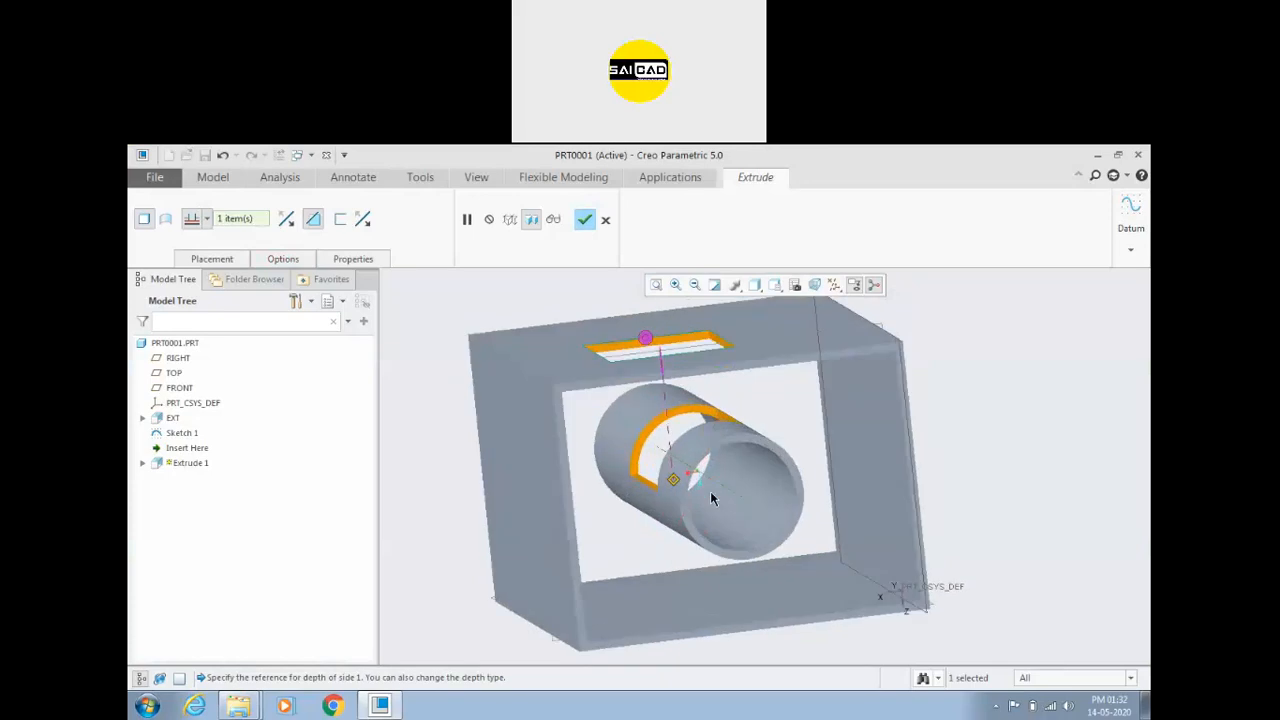
pyautogui.scroll(-3, 577, 562)
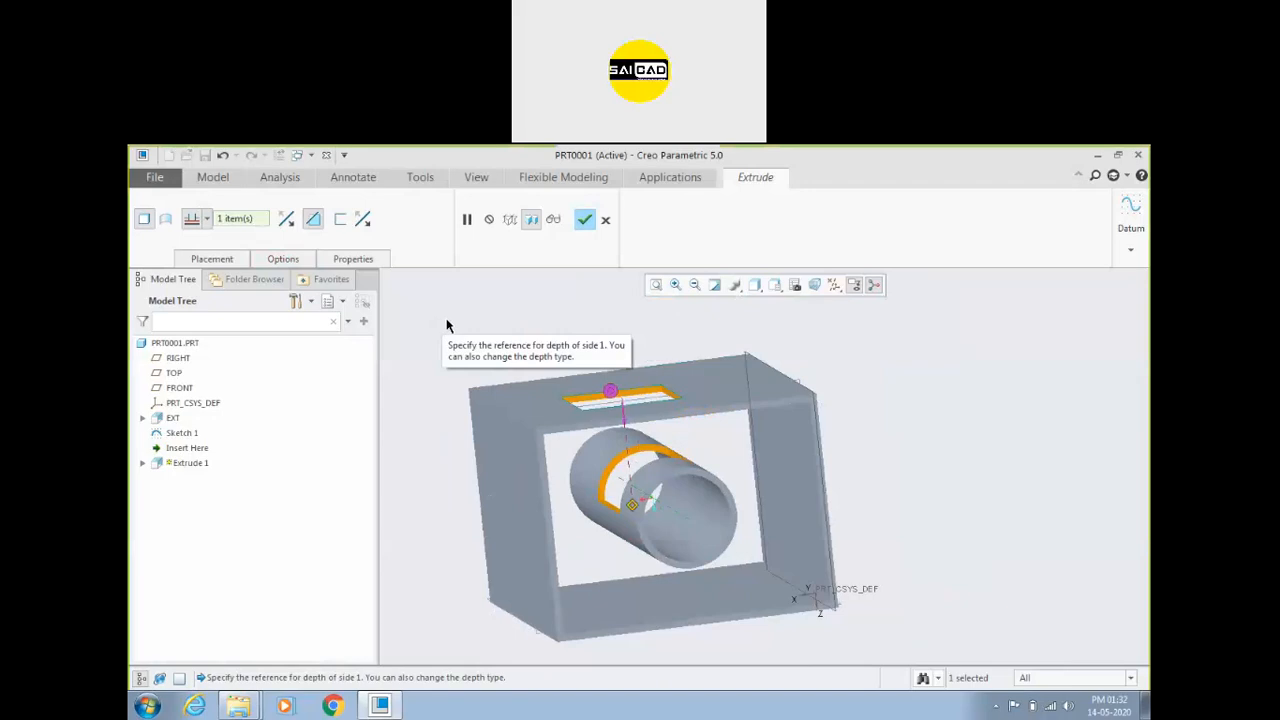
pyautogui.moveTo(530, 365); pyautogui.dragTo(676, 511, button='middle')
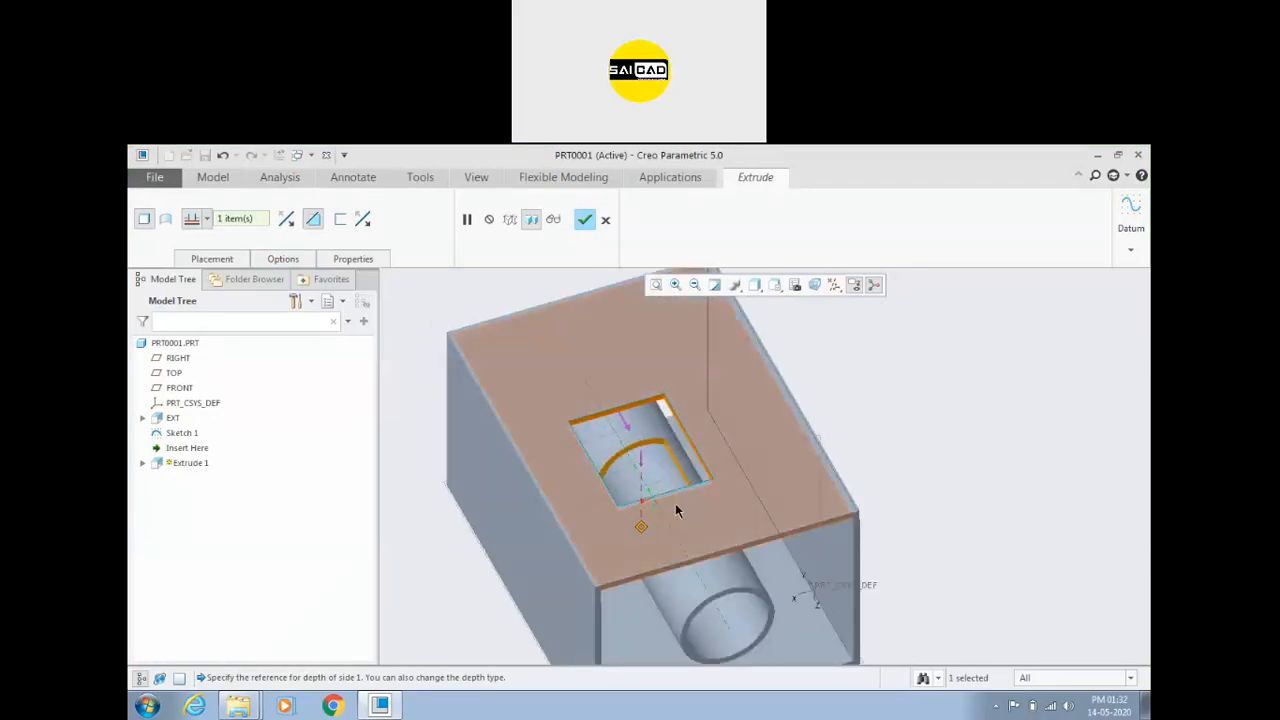
pyautogui.scroll(-3, 663, 429)
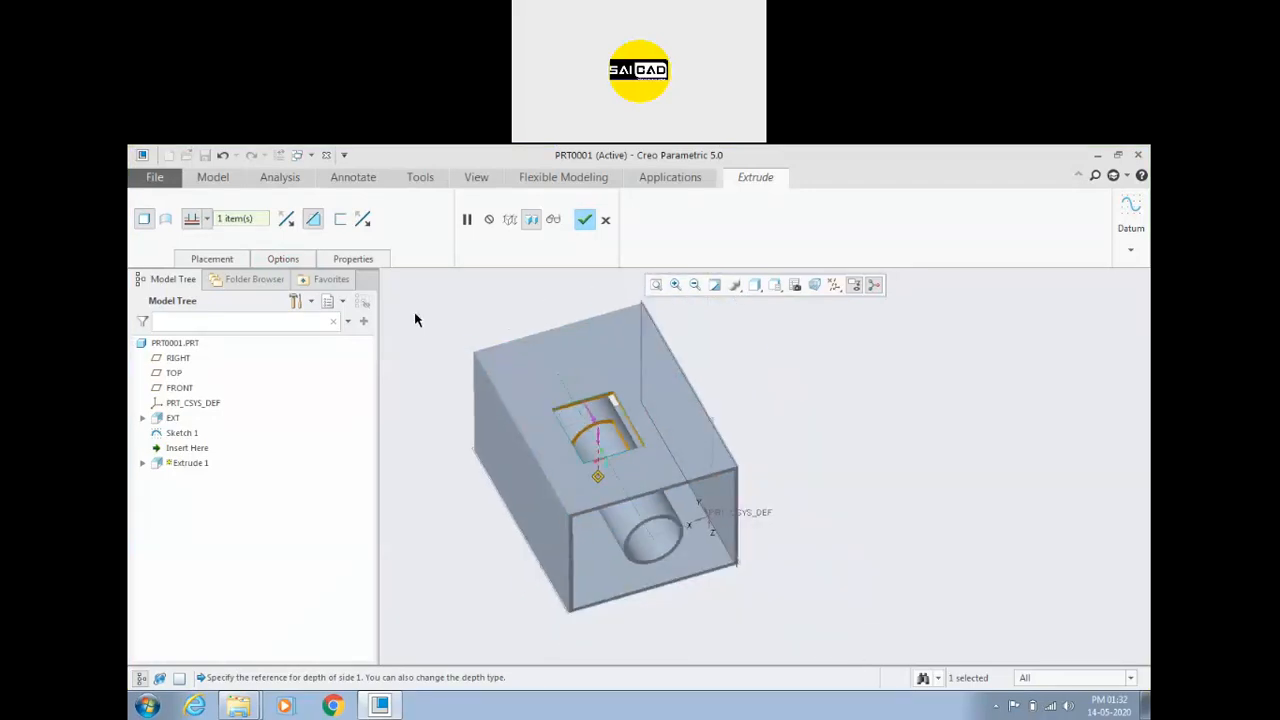
# Step: Flip which side of the sketch is cut and view it from a low side angle
pyautogui.click(364, 222)
pyautogui.moveTo(500, 320); pyautogui.dragTo(597, 453, button='middle')
pyautogui.scroll(-3, 636, 413)
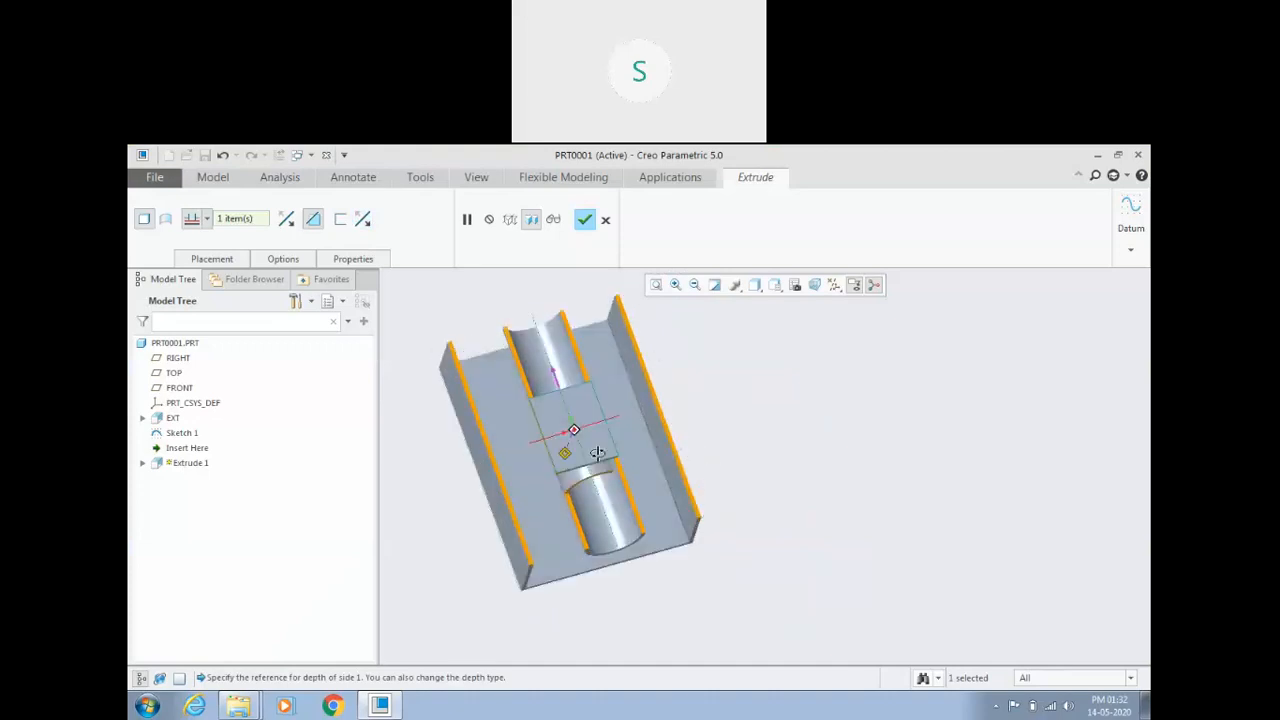
pyautogui.moveTo(717, 423); pyautogui.dragTo(722, 387, button='middle')
# Step: Cancel the extrude in progress and confirm discarding it
pyautogui.click(607, 221)
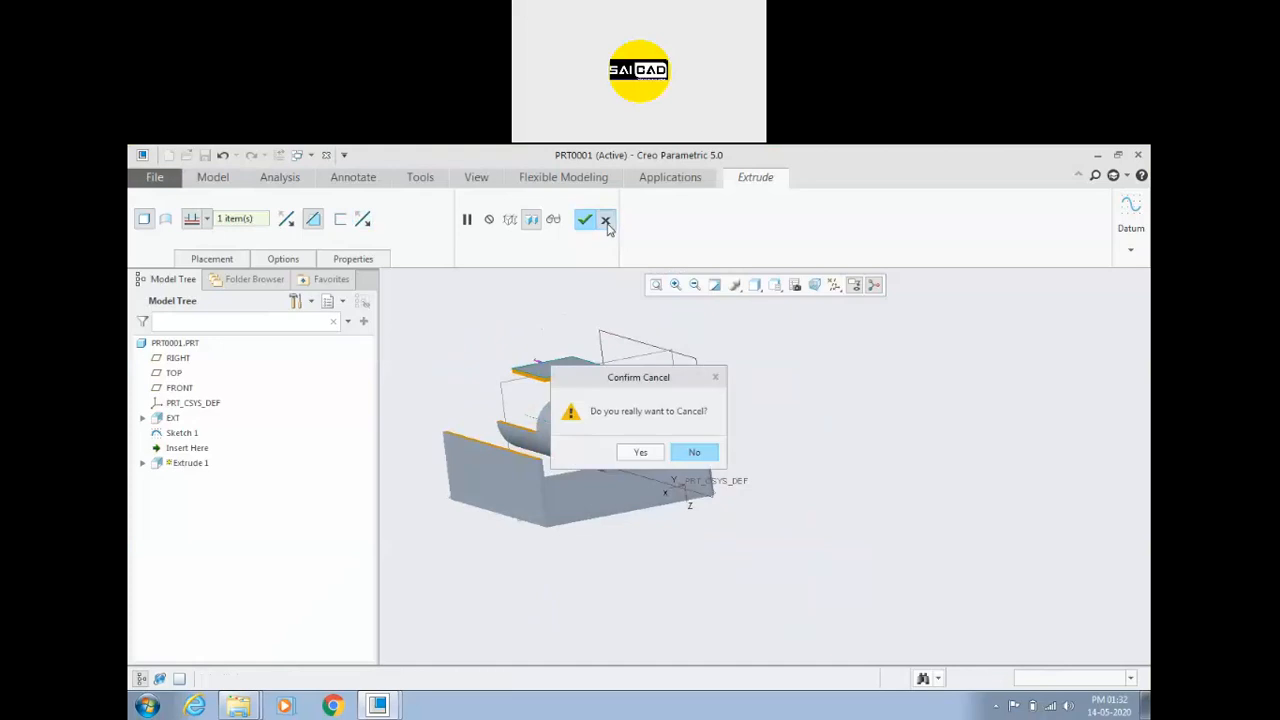
pyautogui.click(641, 454)
pyautogui.moveTo(694, 449); pyautogui.dragTo(963, 457, button='middle')
# Step: Extrude a circle sketched on the block's top face into a 95.02-tall solid cylinder
pyautogui.click(531, 215)
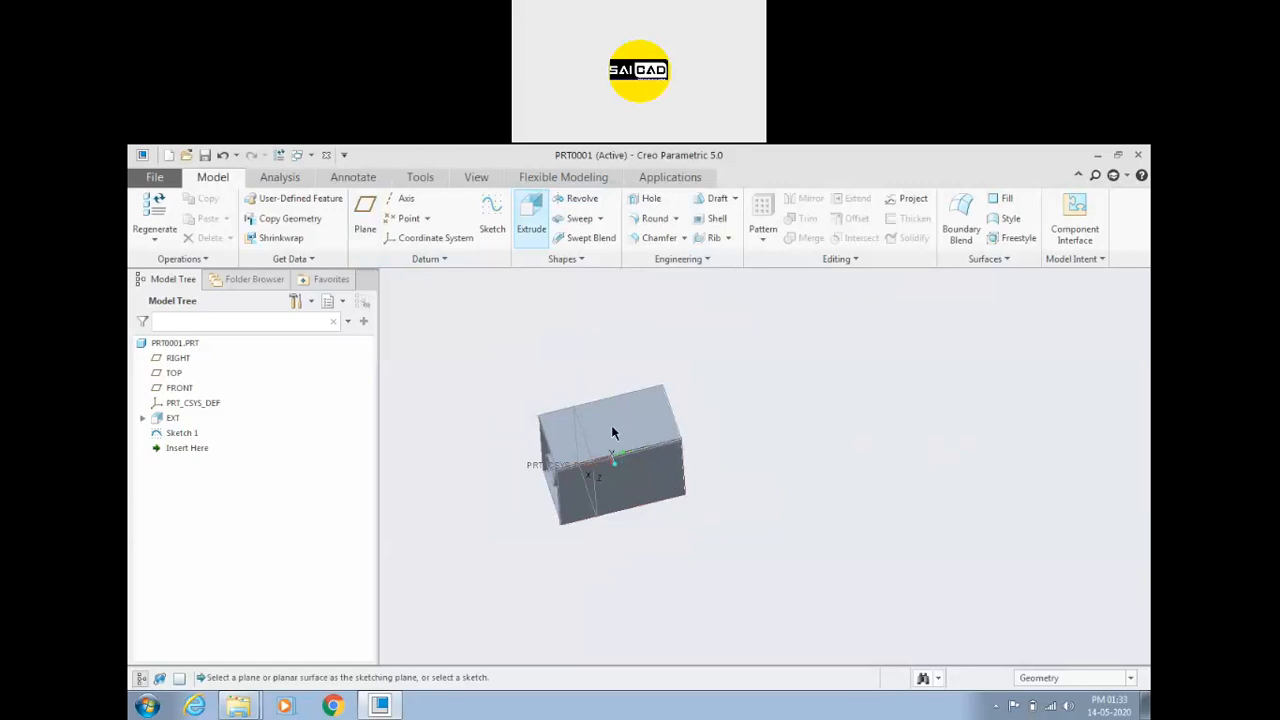
pyautogui.click(611, 425)
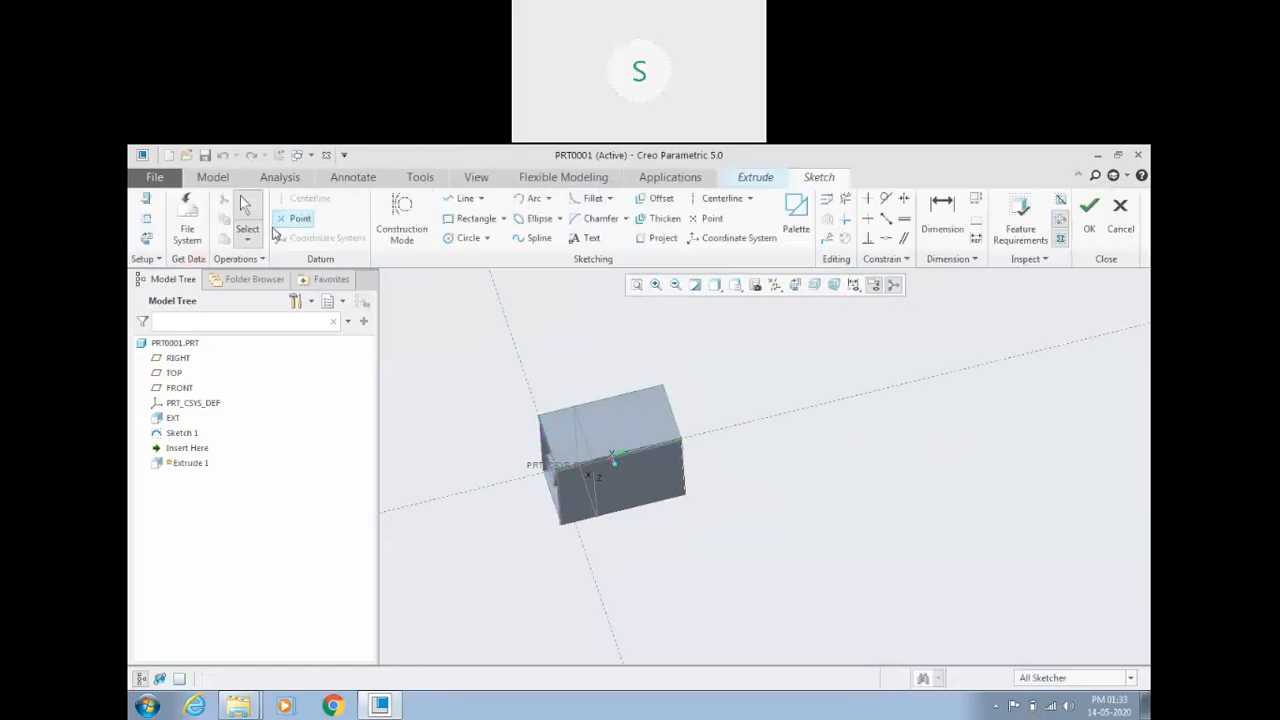
pyautogui.click(468, 238)
pyautogui.click(617, 428)
pyautogui.click(632, 414)
pyautogui.middleClick(743, 377)
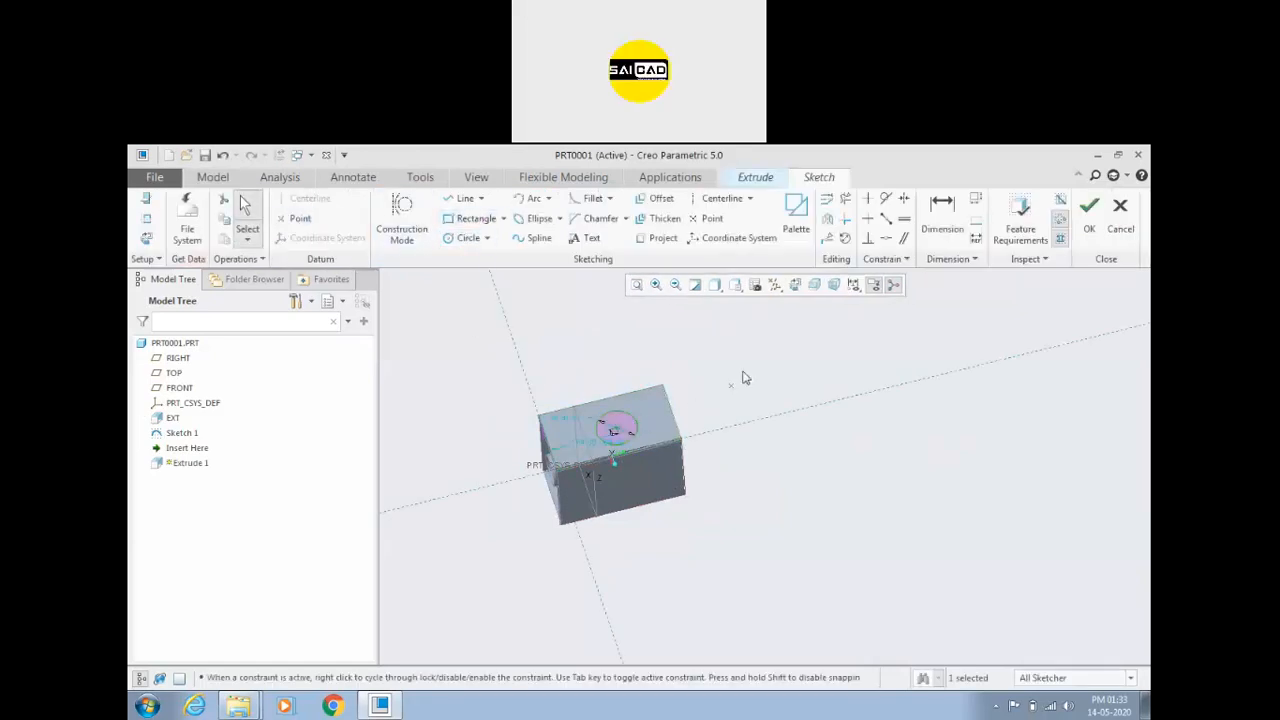
pyautogui.click(796, 285)
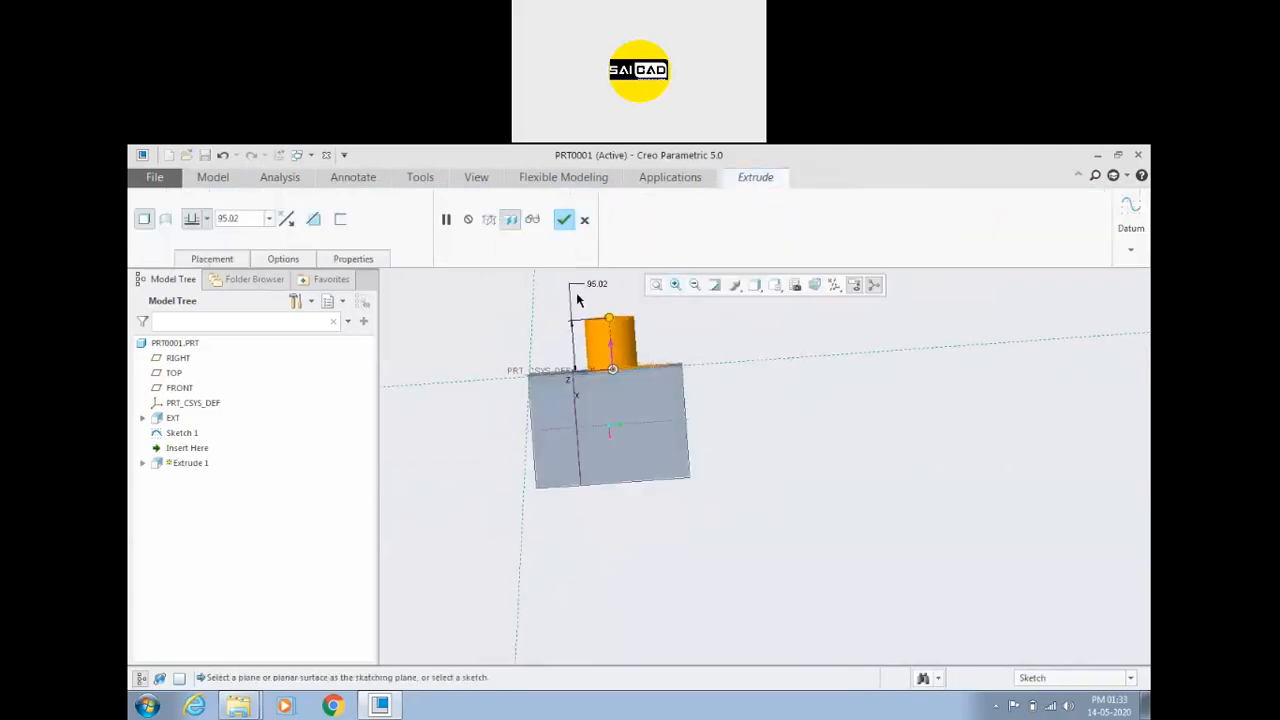
pyautogui.click(570, 223)
pyautogui.scroll(-1, 757, 363)
pyautogui.moveTo(757, 349); pyautogui.dragTo(829, 386, button='middle')
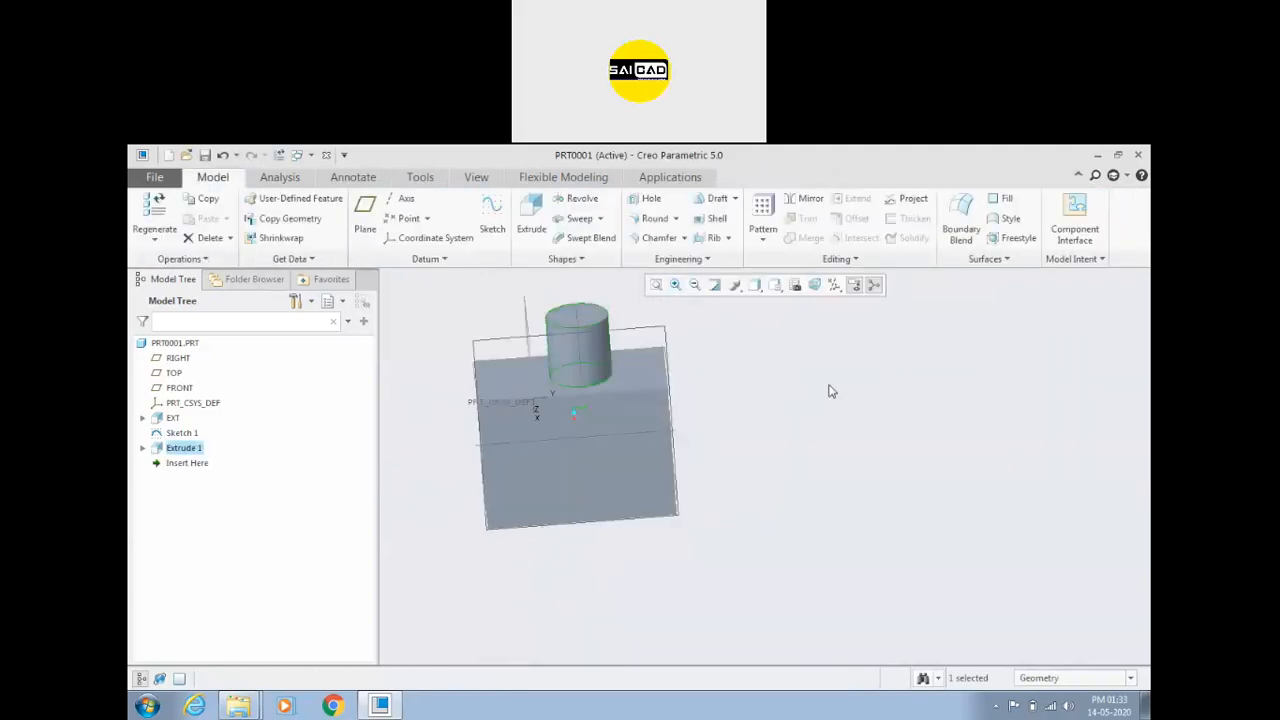
pyautogui.click(829, 386)
pyautogui.scroll(-3, 588, 318)
# Step: Start an extrusion sketched on the cylinder's top face, viewed head-on
pyautogui.scroll(-1, 587, 320)
pyautogui.click(587, 320)
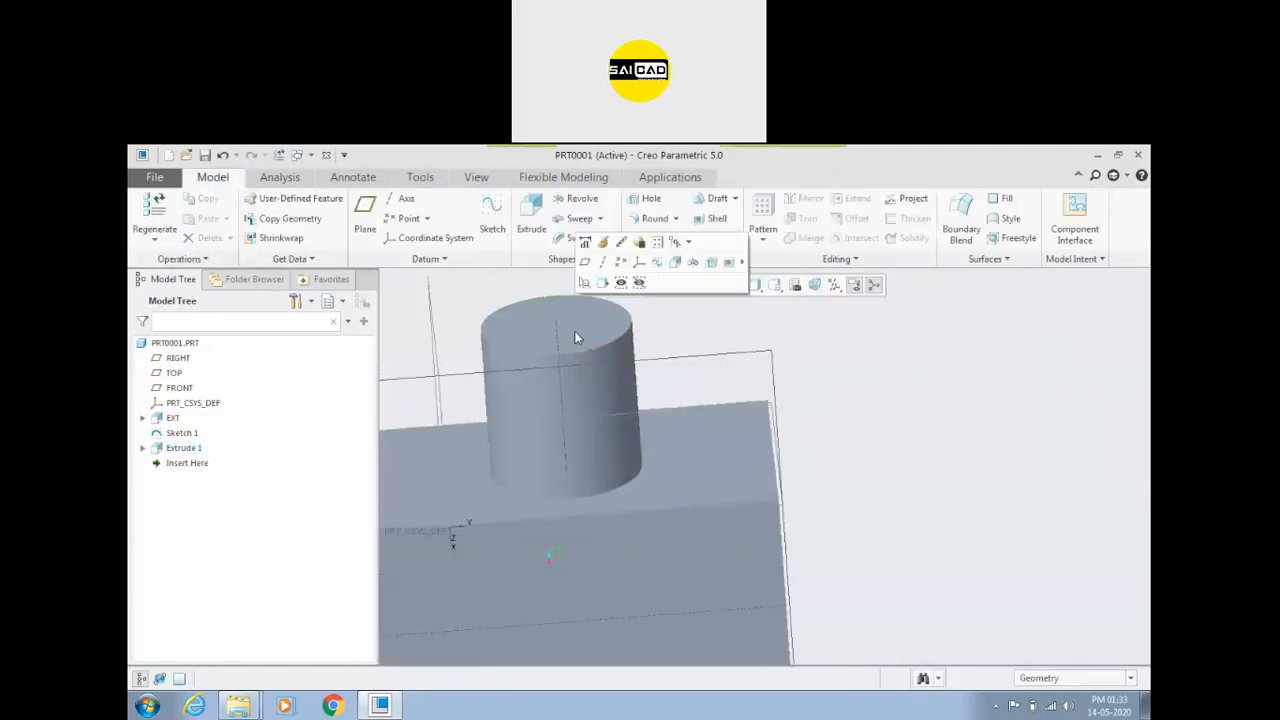
pyautogui.click(532, 215)
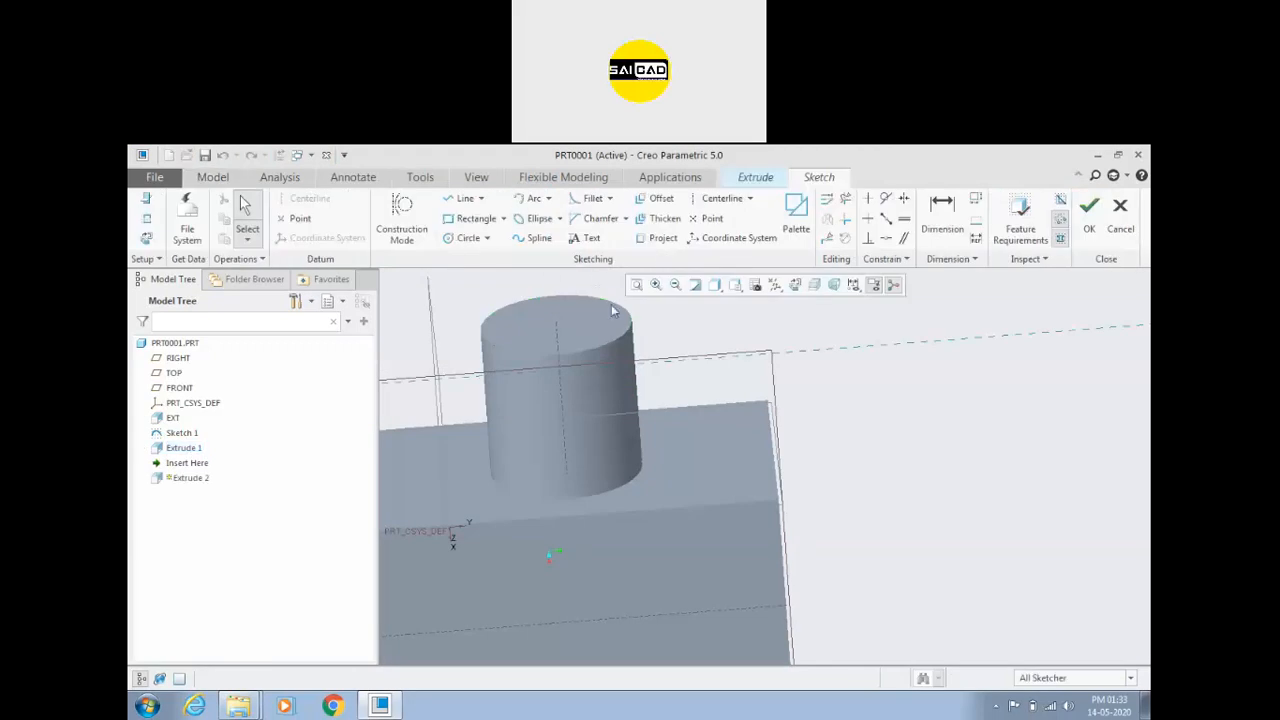
pyautogui.click(470, 218)
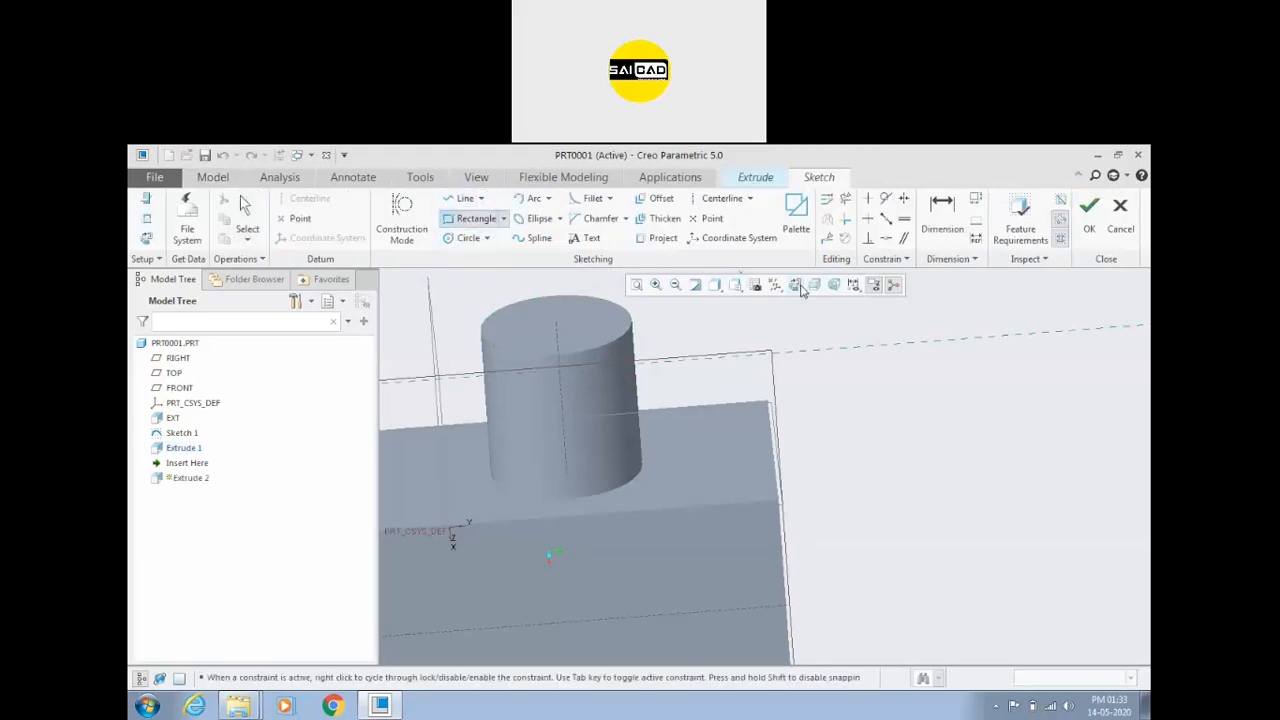
pyautogui.click(797, 286)
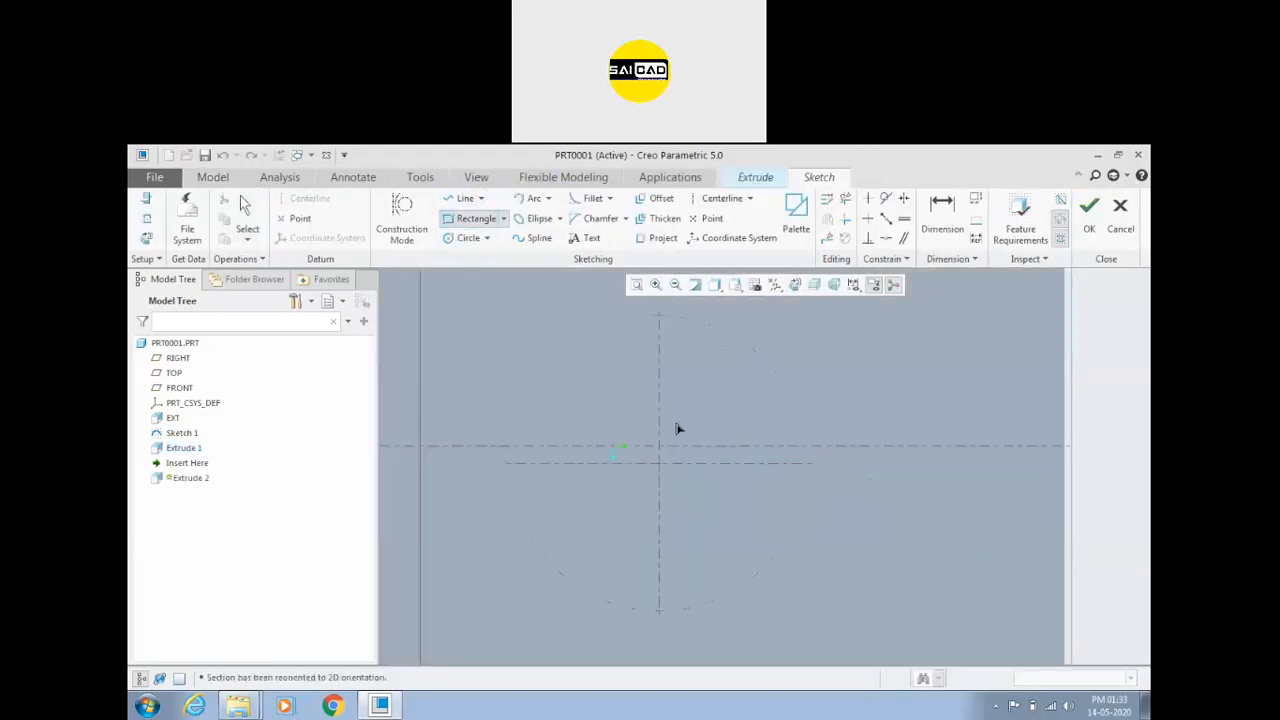
# Step: Draw a small rectangle on the cylinder top, accept the sketch, and switch to removing material
pyautogui.click(609, 402)
pyautogui.click(726, 521)
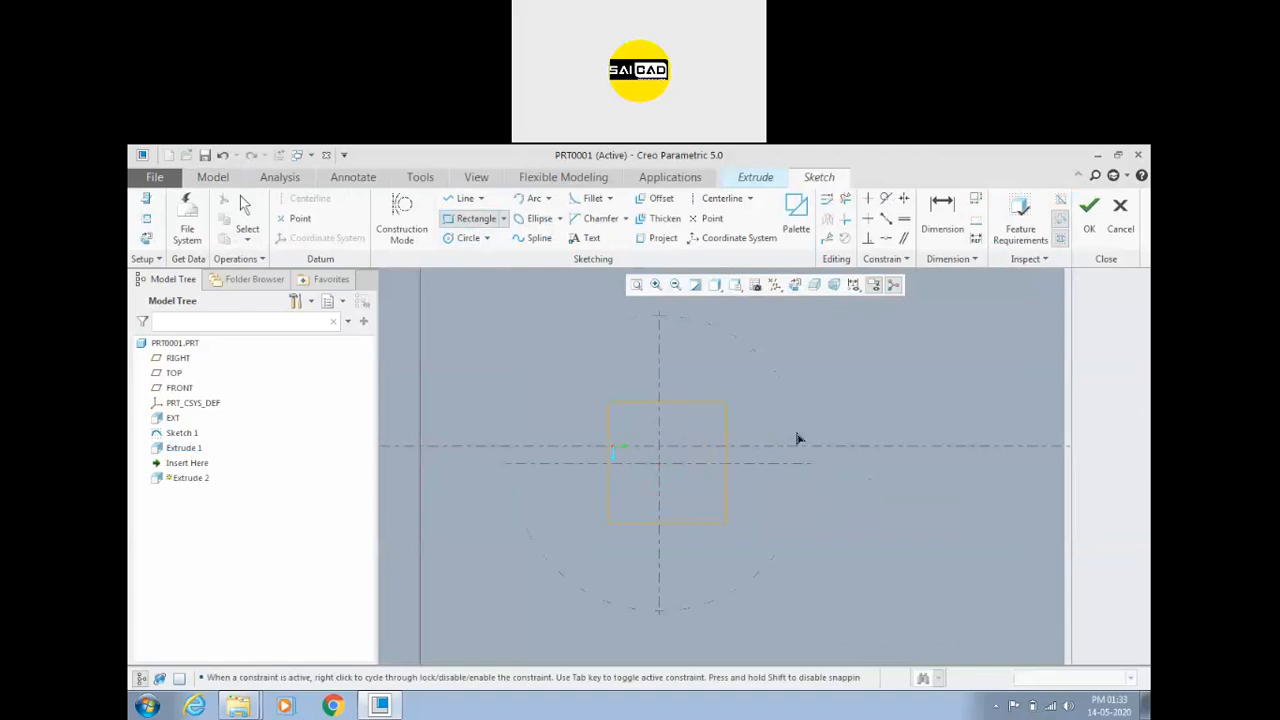
pyautogui.middleClick(808, 475)
pyautogui.moveTo(814, 503); pyautogui.dragTo(717, 489, button='middle')
pyautogui.scroll(4, 717, 489)
pyautogui.click(1080, 213)
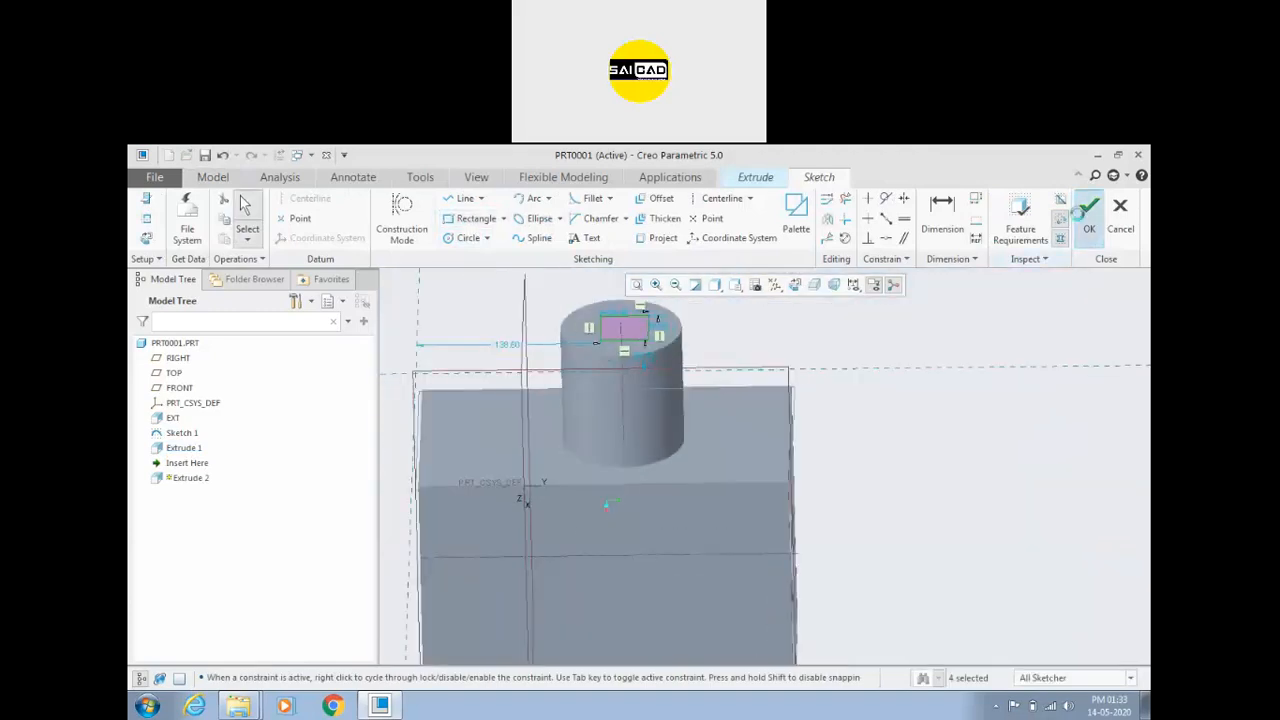
pyautogui.scroll(3, 657, 431)
pyautogui.scroll(-2, 683, 379)
pyautogui.moveTo(757, 379); pyautogui.dragTo(758, 361, button='middle')
pyautogui.click(313, 220)
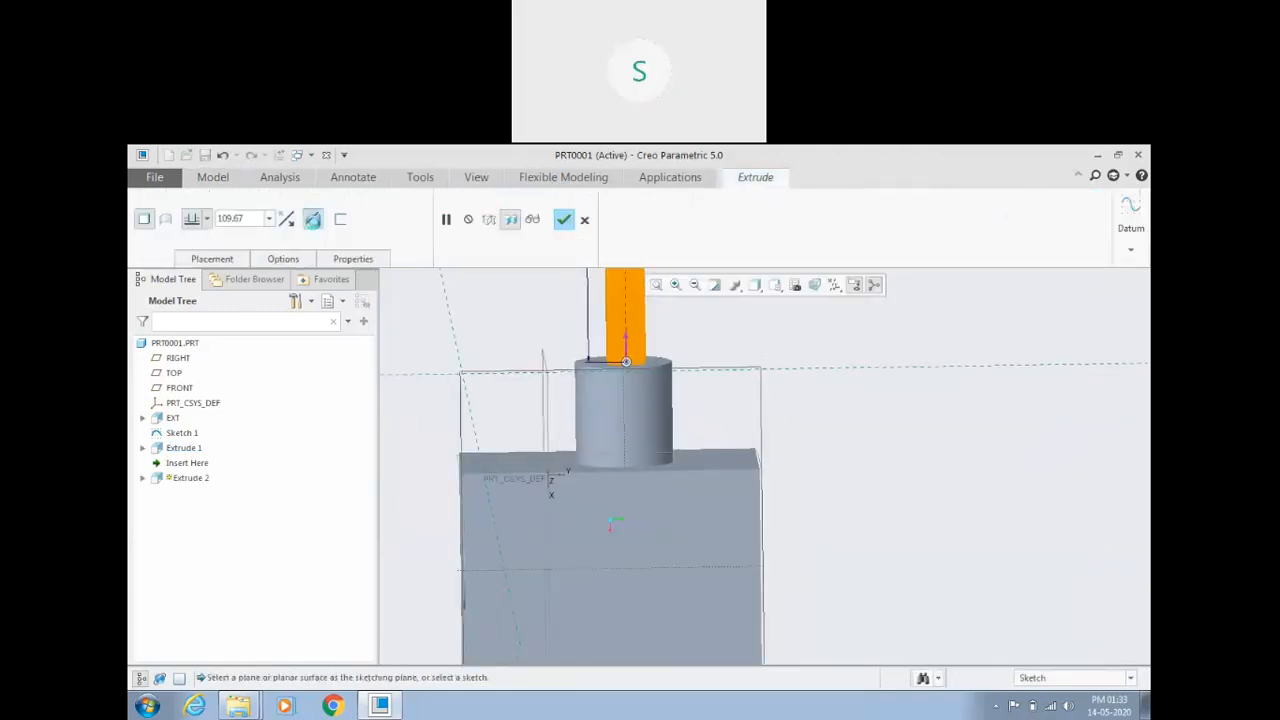
# Step: Point the cut down into the cylinder with a depth of 81.60
pyautogui.click(287, 219)
pyautogui.moveTo(514, 328); pyautogui.dragTo(514, 313, button='middle')
pyautogui.moveTo(627, 482); pyautogui.dragTo(627, 426)
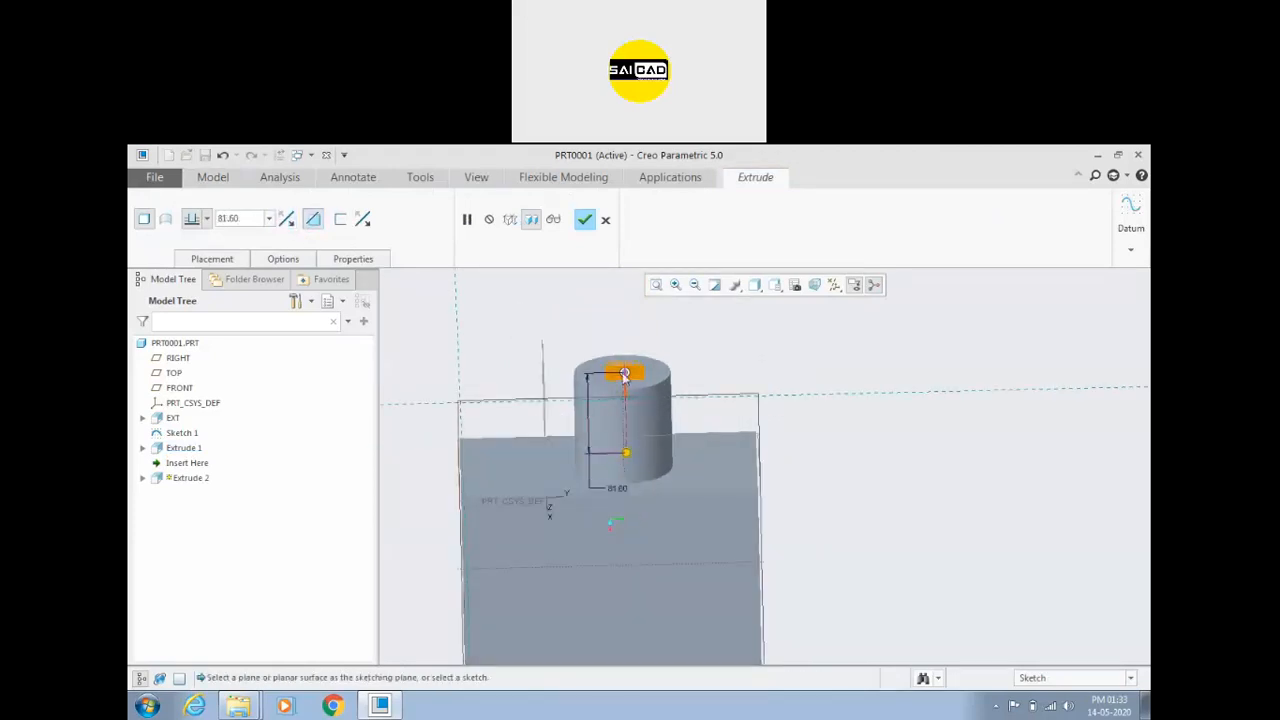
pyautogui.moveTo(720, 367)
pyautogui.mouseDown(button='middle')
pyautogui.moveTo(717, 420)
pyautogui.moveTo(720, 371)
pyautogui.mouseUp(button='middle')
pyautogui.scroll(2, 652, 402)
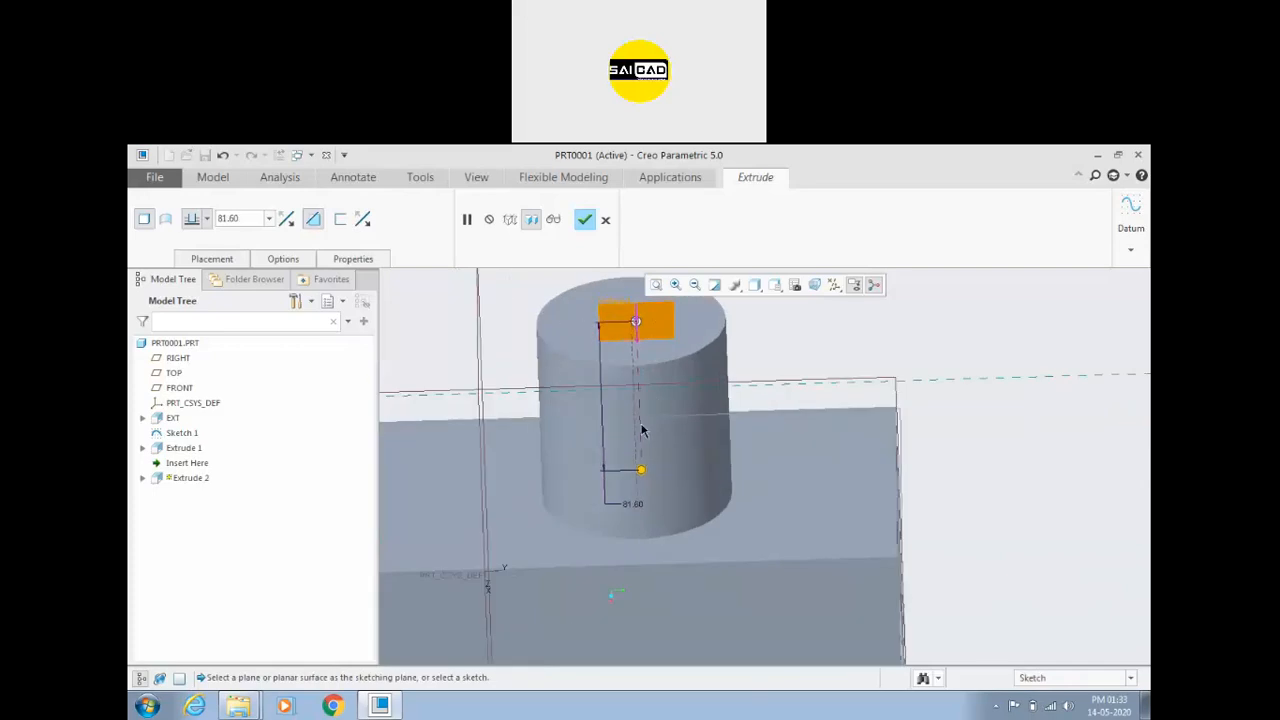
# Step: Cut the material outside the rectangle and finish Extrude 2 as a square post
pyautogui.click(364, 224)
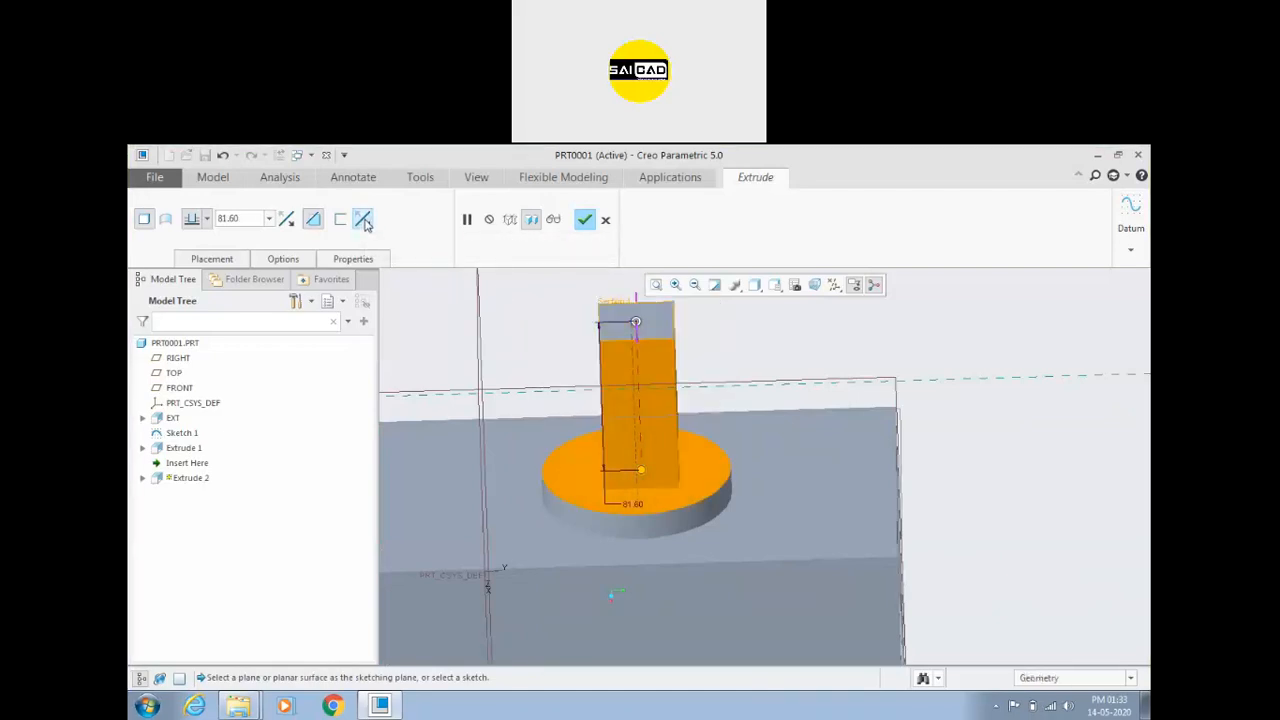
pyautogui.moveTo(469, 300); pyautogui.dragTo(728, 402, button='middle')
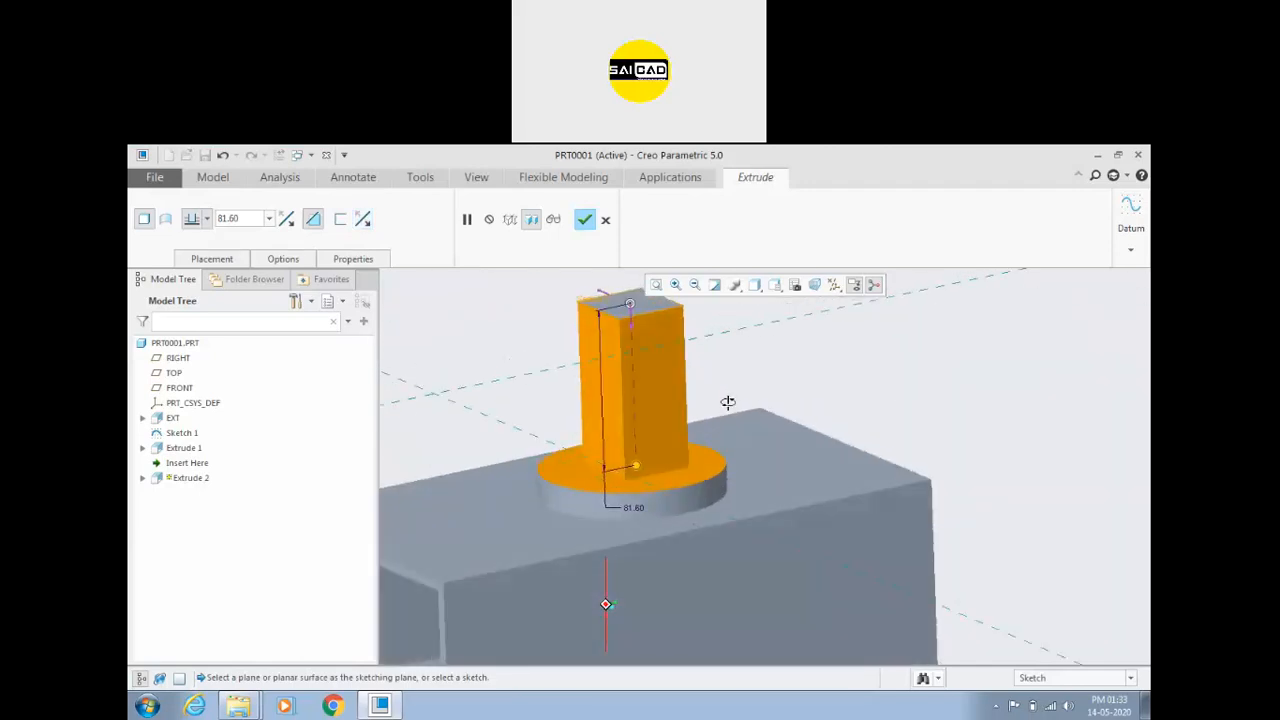
pyautogui.click(362, 222)
pyautogui.click(362, 222)
pyautogui.click(362, 222)
pyautogui.click(362, 222)
pyautogui.click(362, 222)
pyautogui.click(362, 222)
pyautogui.click(362, 222)
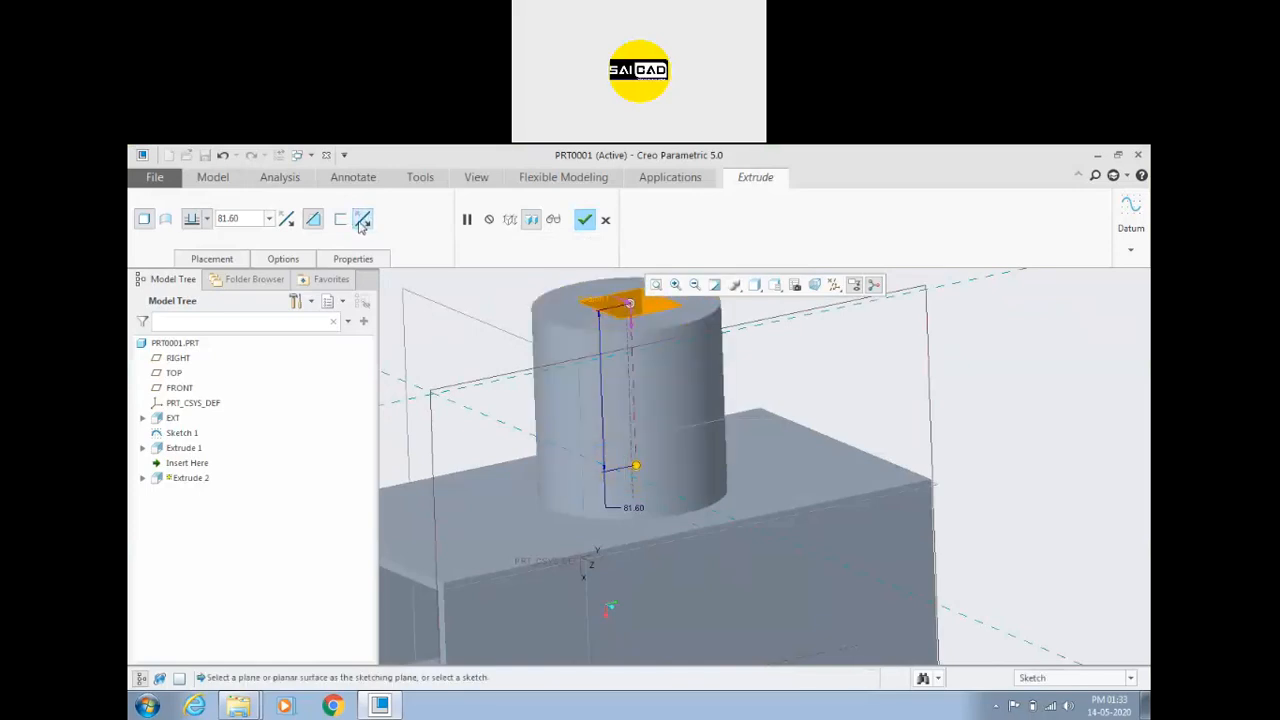
pyautogui.click(362, 222)
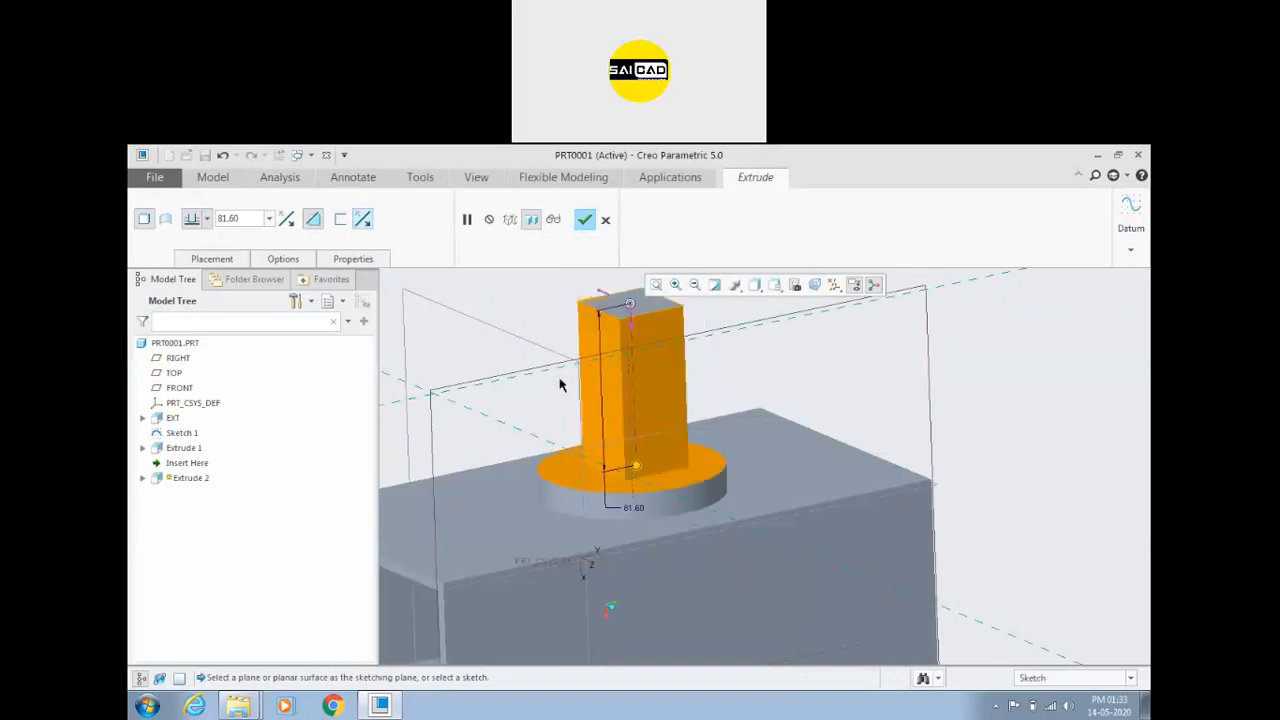
pyautogui.click(585, 219)
pyautogui.moveTo(514, 300); pyautogui.dragTo(766, 397, button='middle')
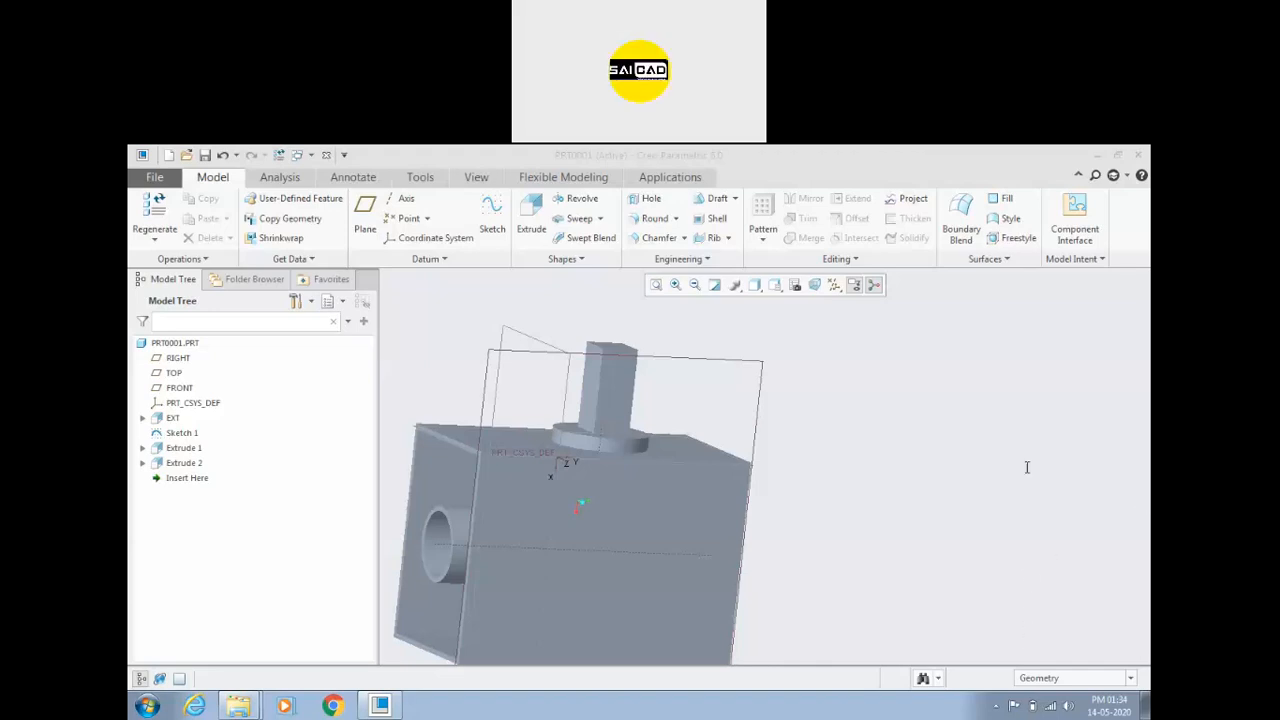
# Step: Select Extrude 2 on the model and reopen its definition
pyautogui.click(831, 375)
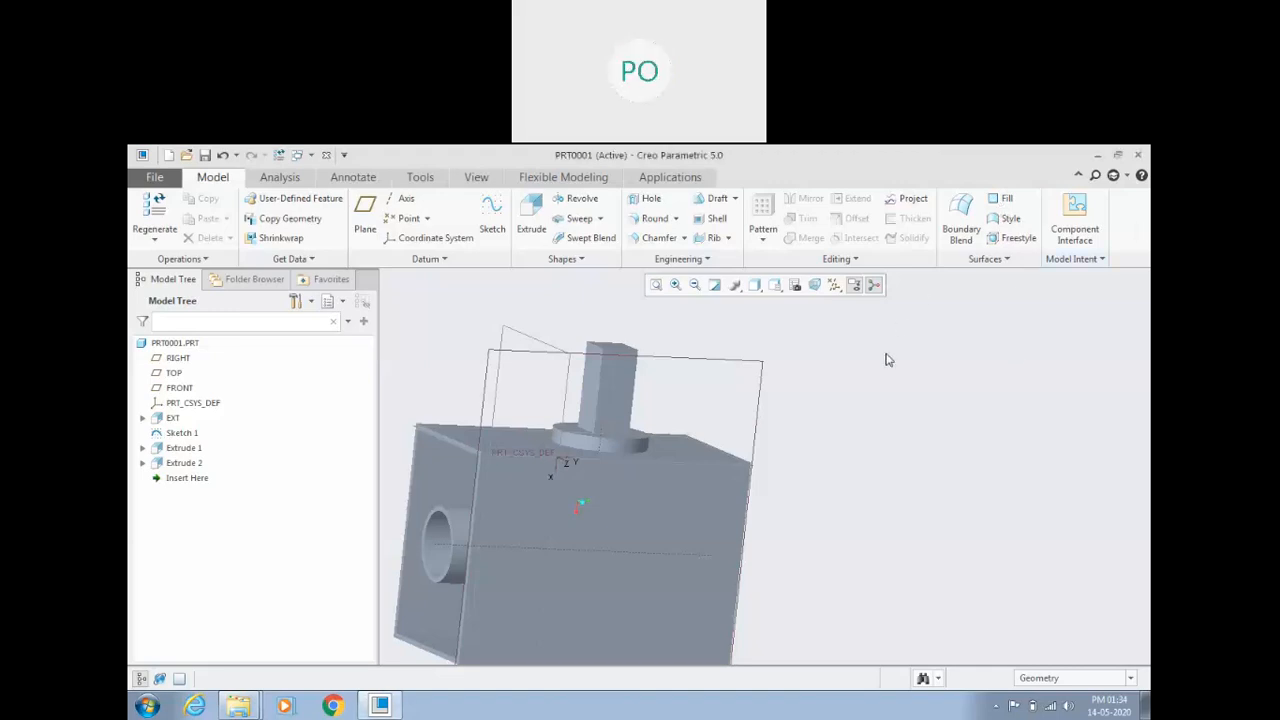
pyautogui.scroll(-3, 771, 452)
pyautogui.click(670, 476)
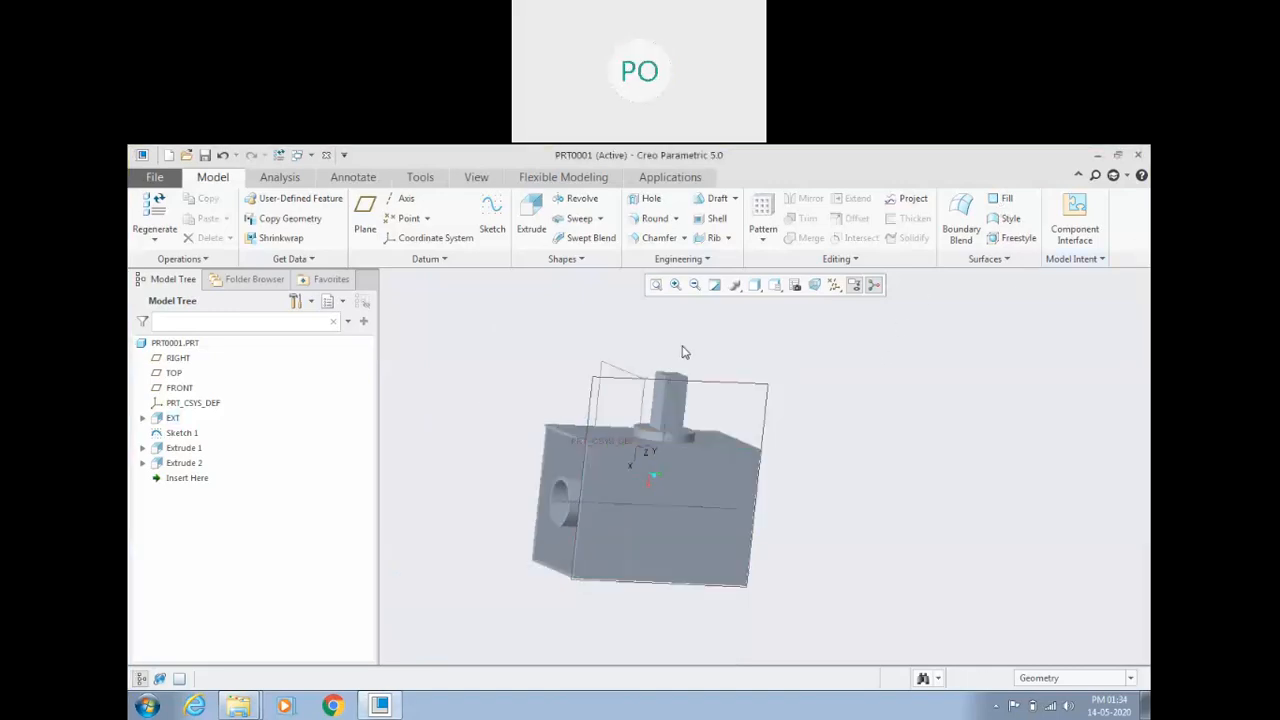
pyautogui.click(672, 400)
pyautogui.click(706, 321)
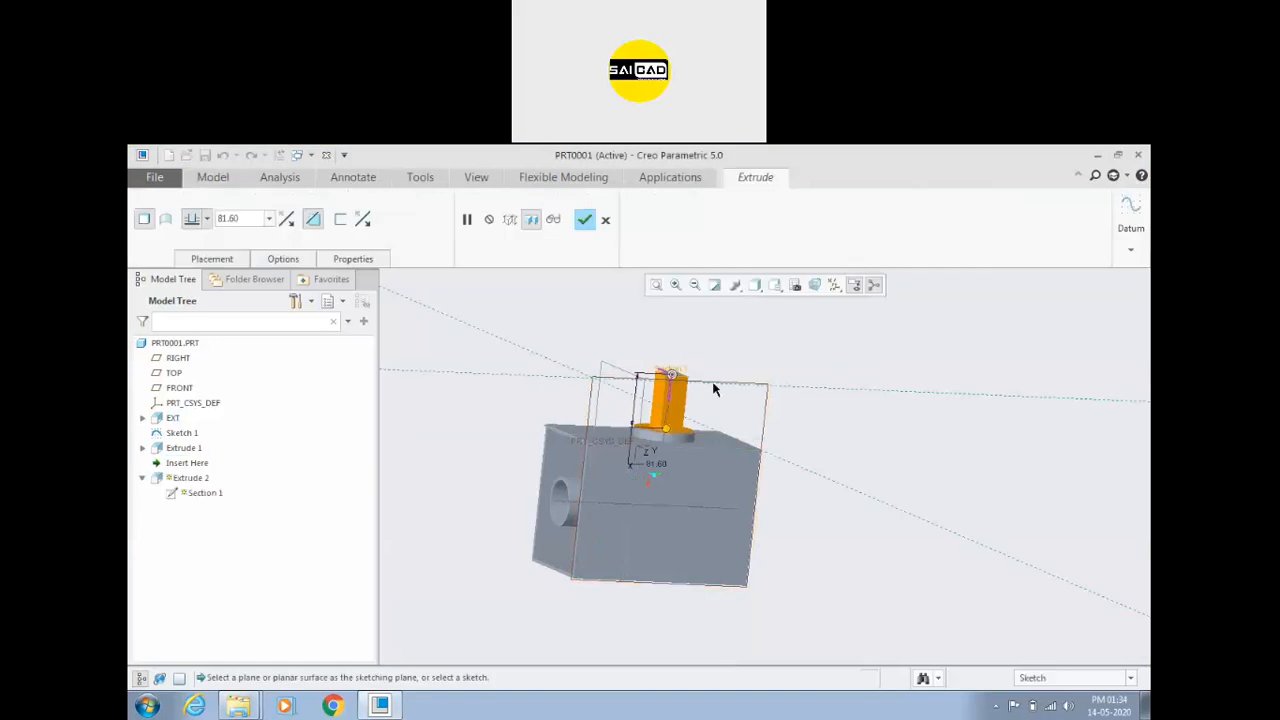
# Step: Try adding versus removing material, flipped directions, and cut depths of 185.20 and 69.20
pyautogui.click(314, 220)
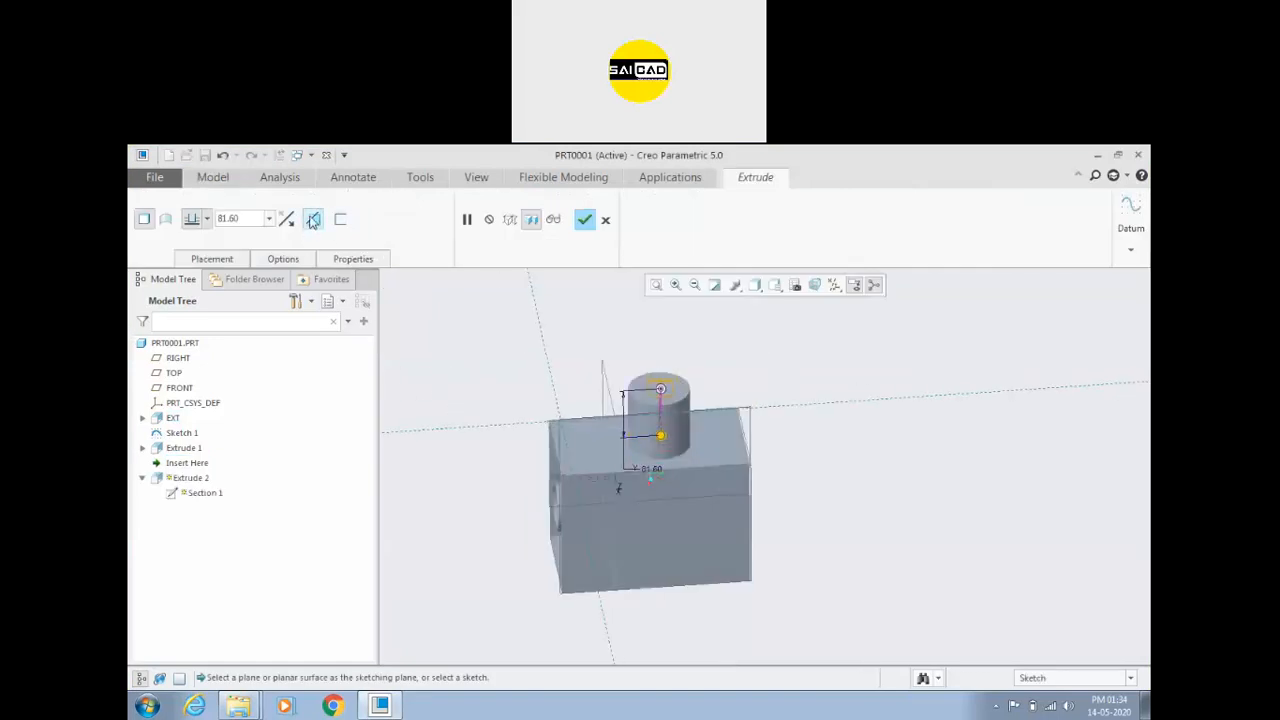
pyautogui.click(286, 219)
pyautogui.moveTo(741, 383)
pyautogui.mouseDown(button='middle')
pyautogui.moveTo(734, 349)
pyautogui.moveTo(600, 340)
pyautogui.mouseUp(button='middle')
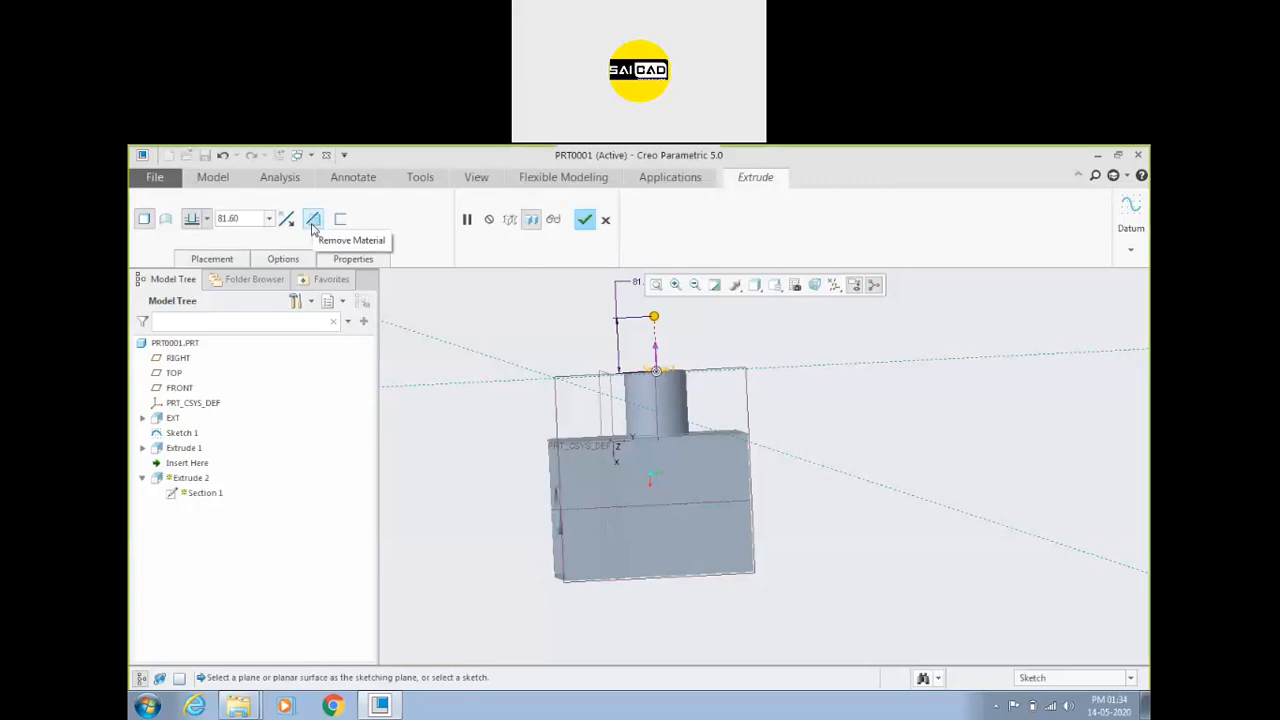
pyautogui.click(313, 219)
pyautogui.click(286, 219)
pyautogui.moveTo(684, 426); pyautogui.dragTo(616, 293, button='middle')
pyautogui.moveTo(648, 430)
pyautogui.mouseDown()
pyautogui.moveTo(643, 523)
pyautogui.moveTo(641, 355)
pyautogui.moveTo(639, 420)
pyautogui.mouseUp()
pyautogui.click(363, 219)
pyautogui.moveTo(530, 350)
pyautogui.mouseDown(button='middle')
pyautogui.moveTo(534, 386)
pyautogui.moveTo(538, 344)
pyautogui.mouseUp(button='middle')
# Step: Switch back to adding material and finish Extrude 2 as a 46.90-tall tab
pyautogui.click(314, 219)
pyautogui.moveTo(642, 420); pyautogui.dragTo(642, 295)
pyautogui.scroll(2, 560, 376)
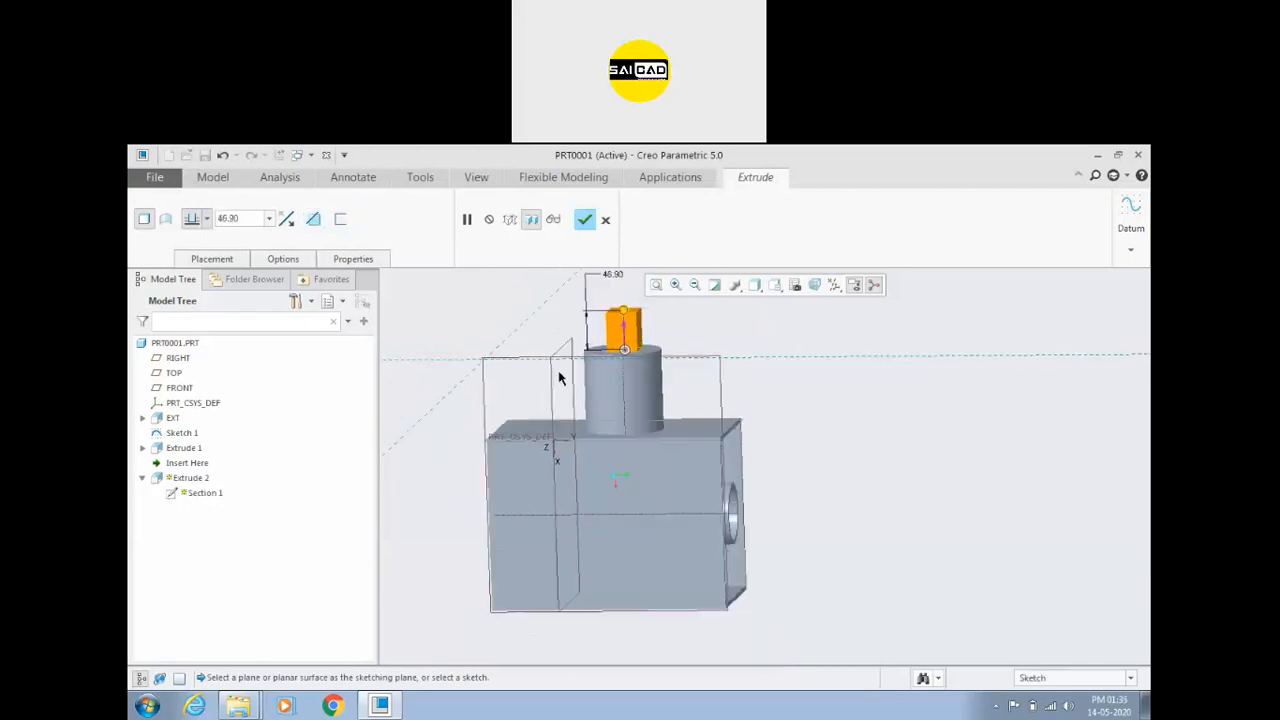
pyautogui.scroll(-1, 611, 318)
pyautogui.click(584, 219)
# Step: Reopen Extrude 2, flip it into the cylinder, then cancel the edit unchanged
pyautogui.scroll(-2, 654, 389)
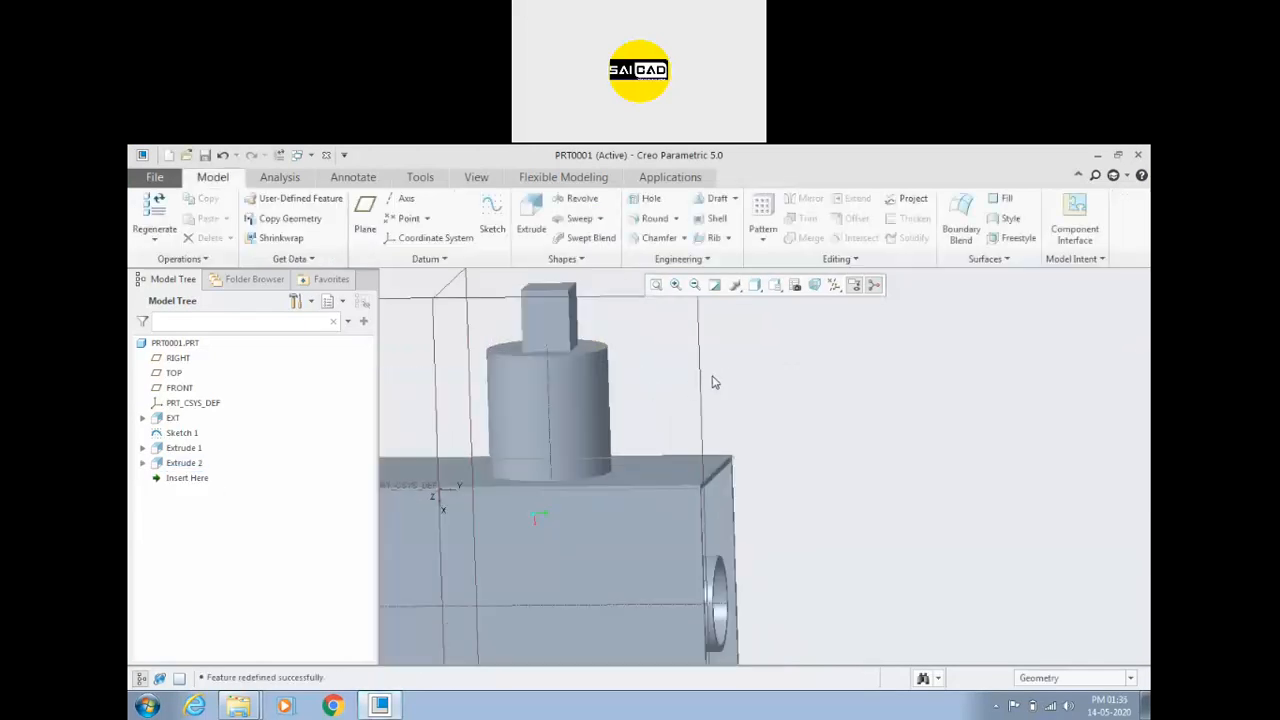
pyautogui.moveTo(713, 379); pyautogui.dragTo(668, 408, button='middle')
pyautogui.click(557, 352)
pyautogui.click(562, 334)
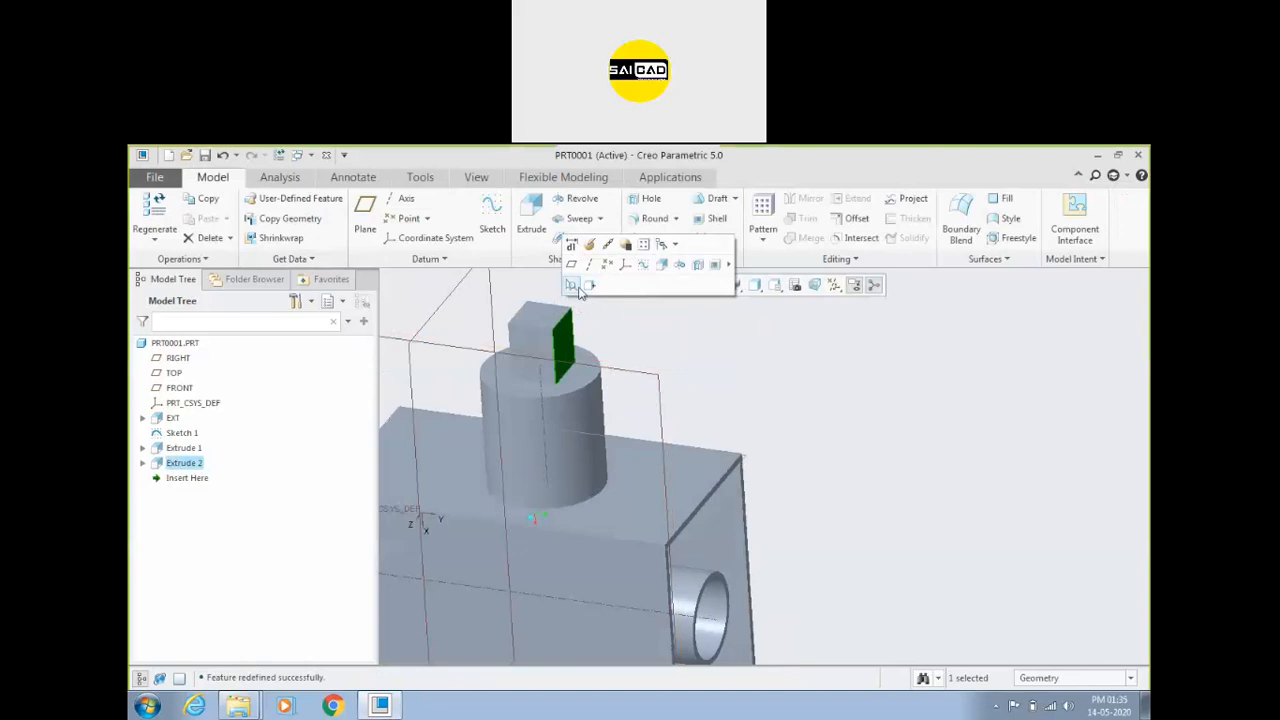
pyautogui.click(590, 247)
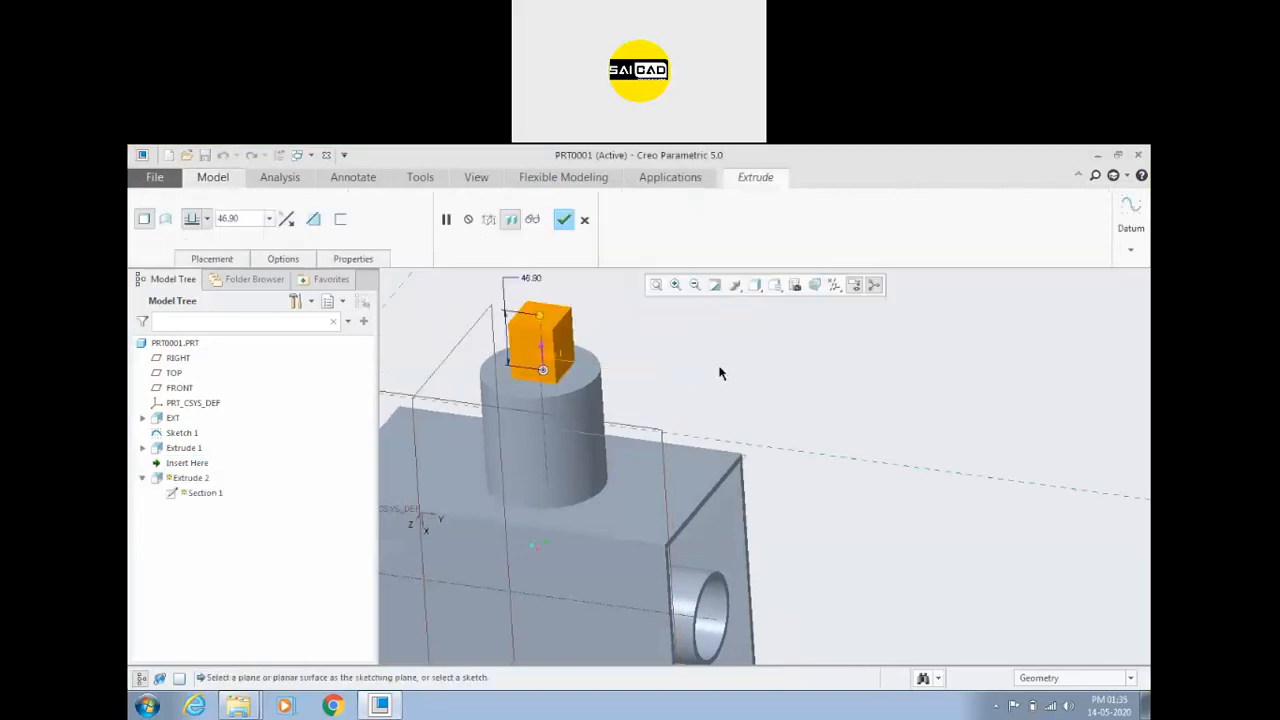
pyautogui.click(545, 353)
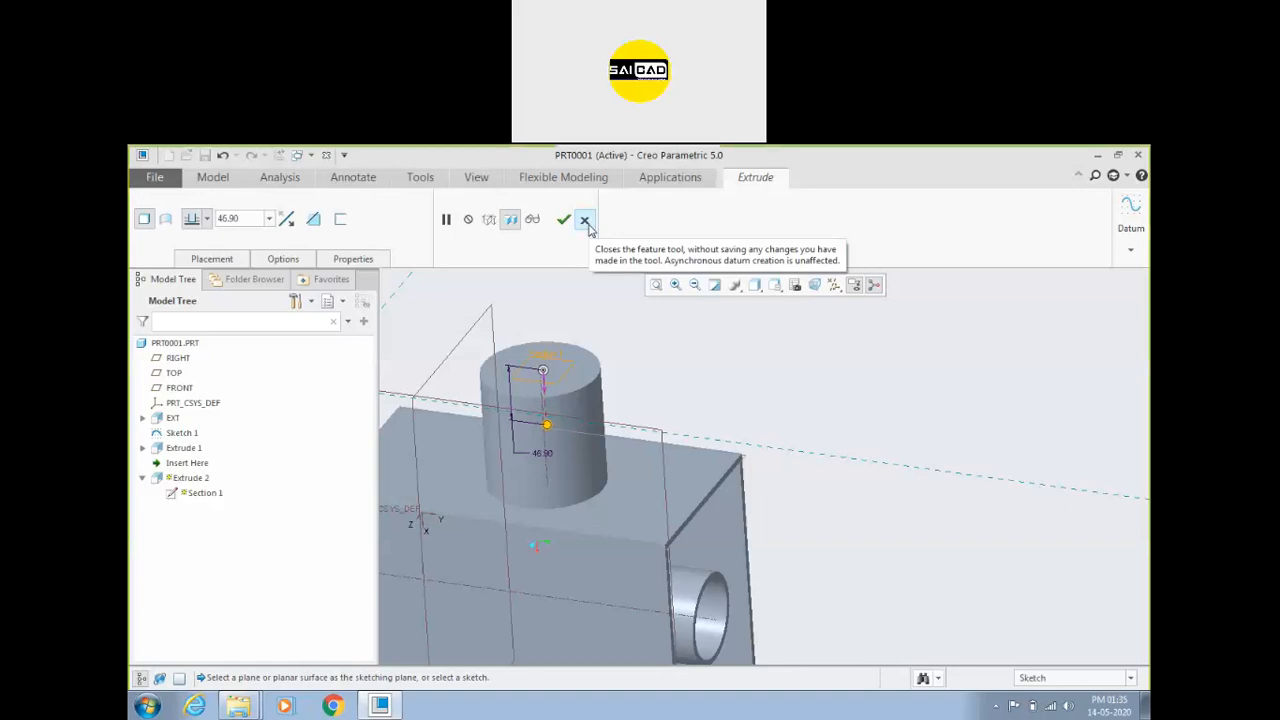
pyautogui.click(585, 220)
pyautogui.press('Return')
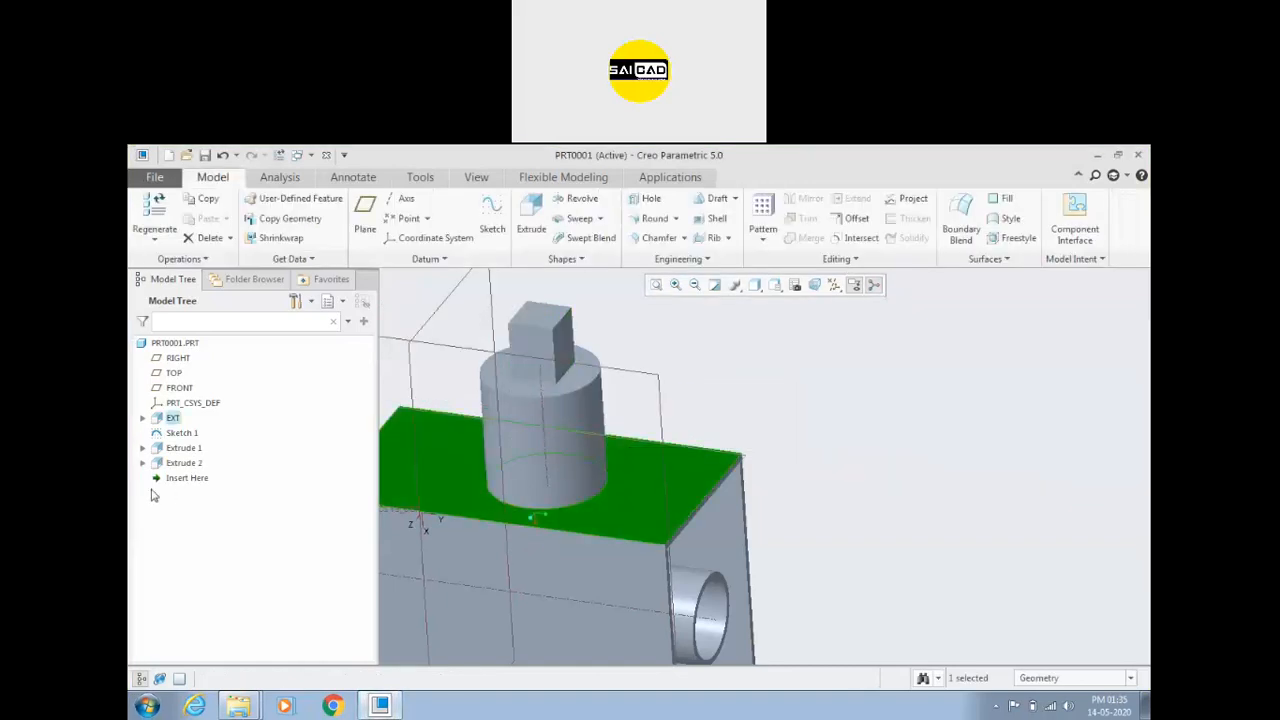
pyautogui.click(176, 418)
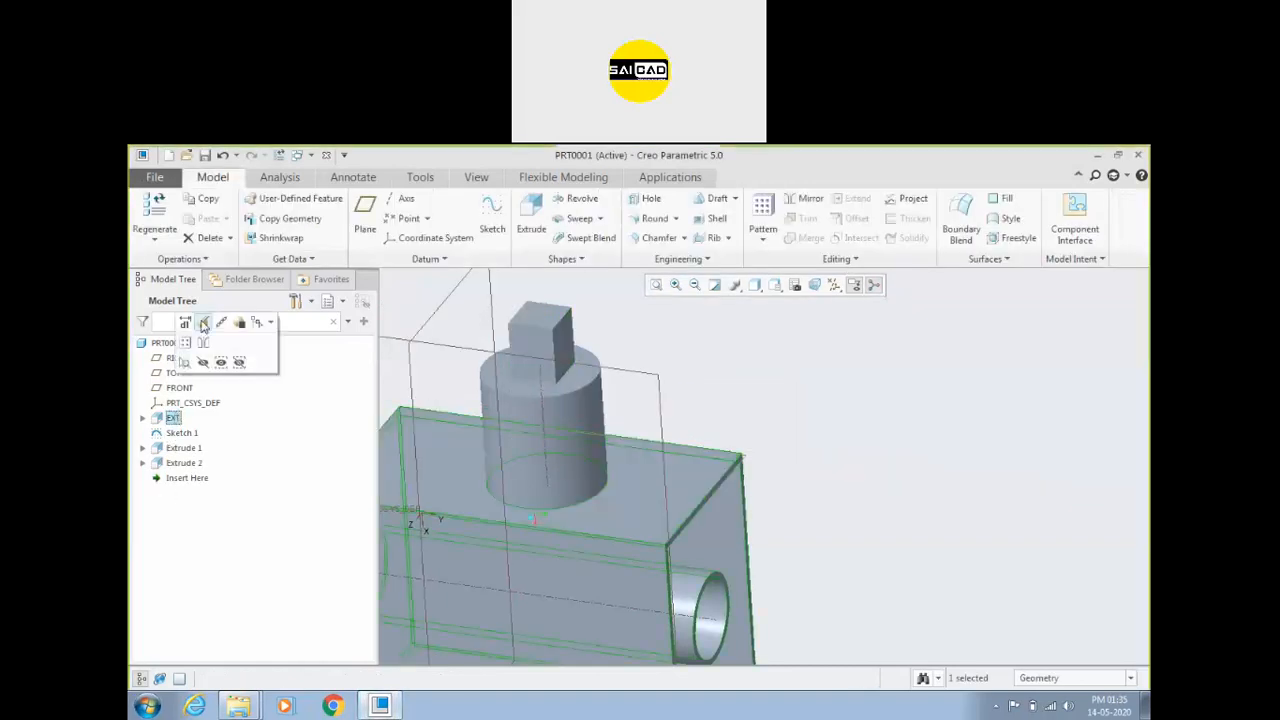
pyautogui.click(203, 323)
pyautogui.scroll(-3, 646, 376)
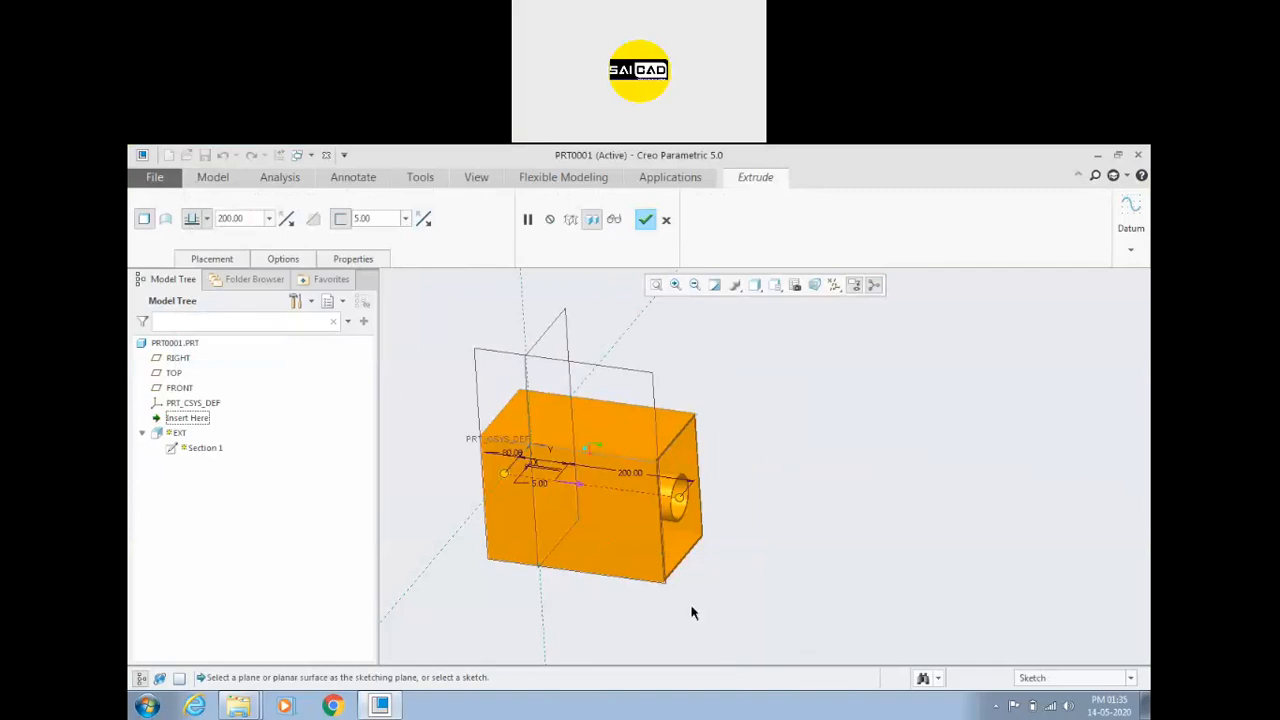
pyautogui.click(645, 220)
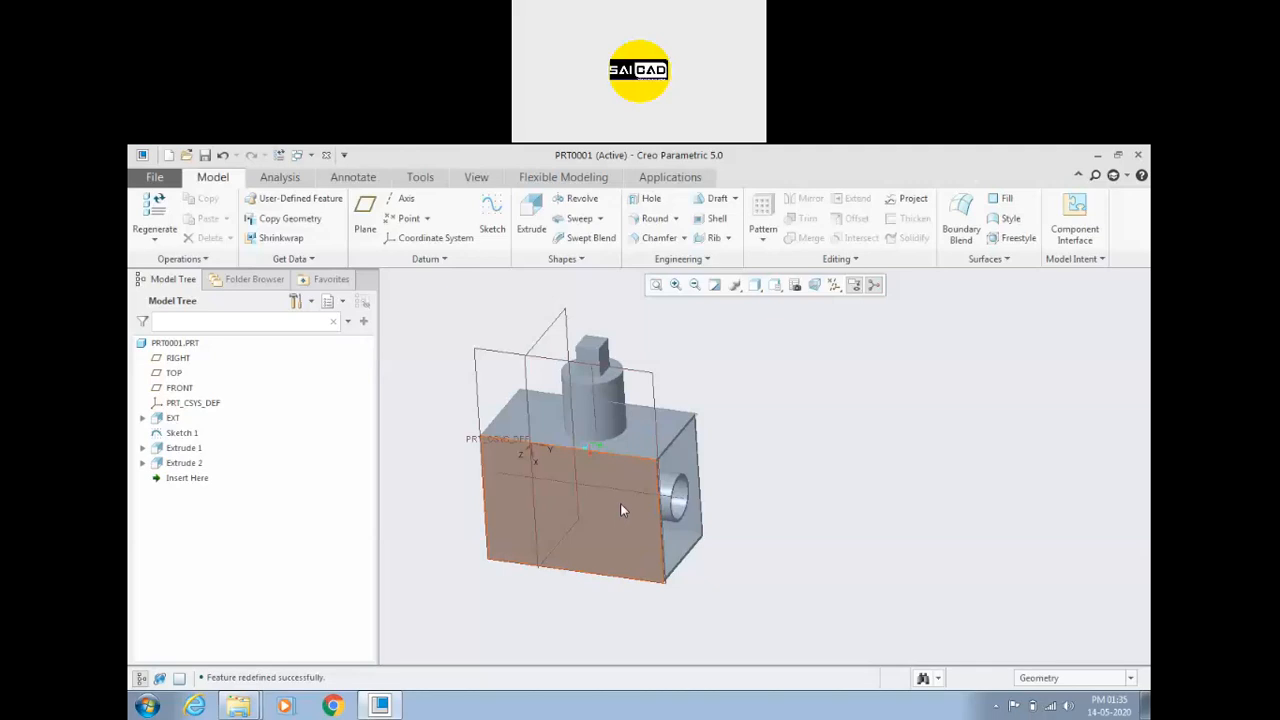
pyautogui.click(614, 395)
pyautogui.click(640, 306)
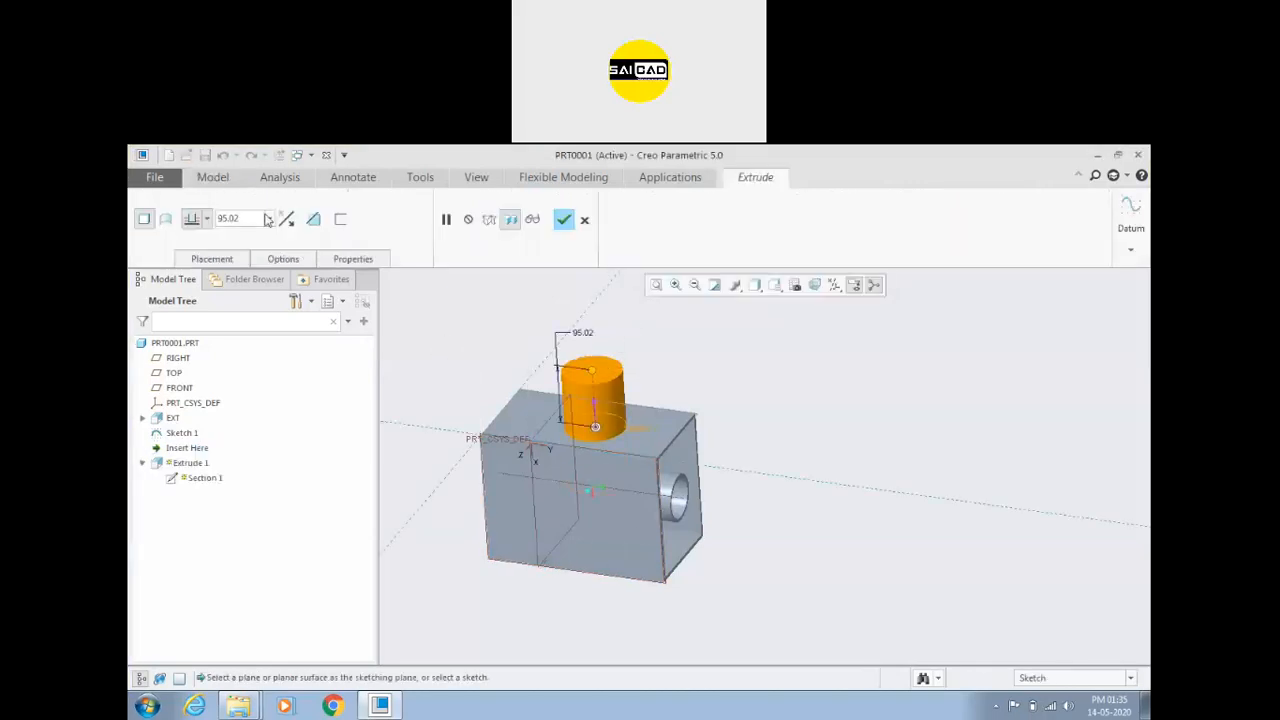
pyautogui.click(314, 220)
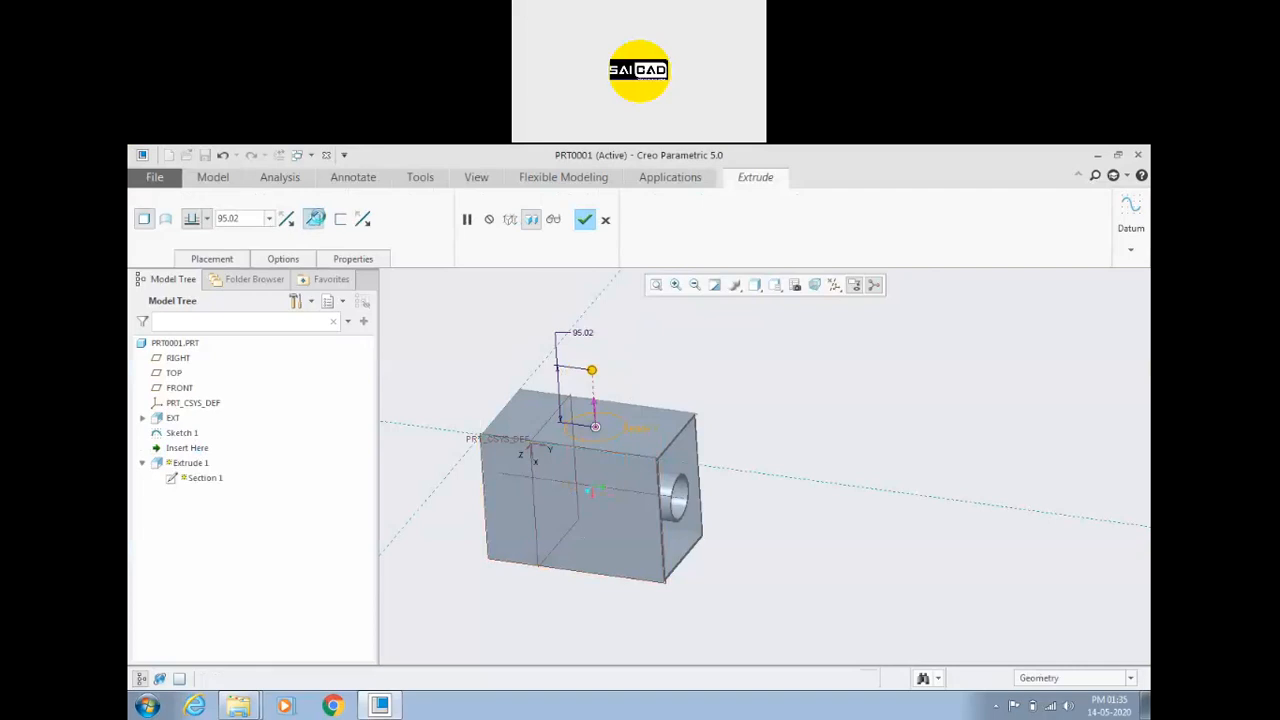
pyautogui.click(585, 220)
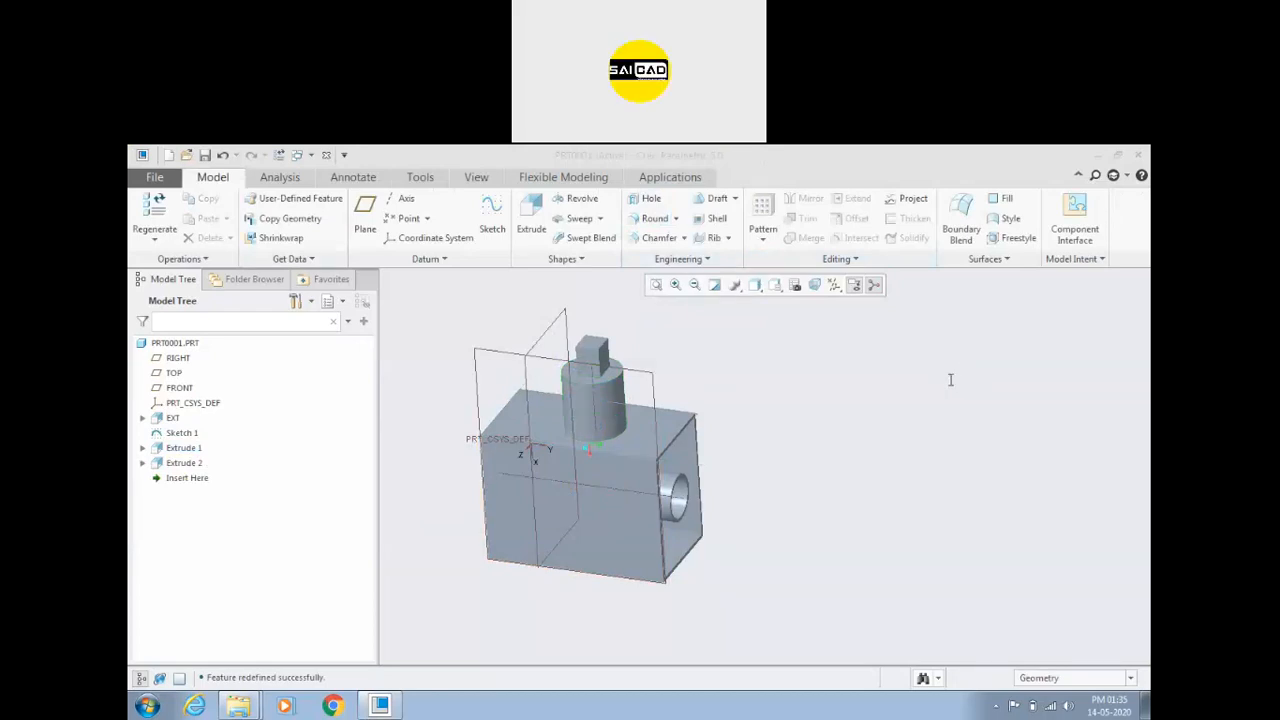
pyautogui.click(795, 375)
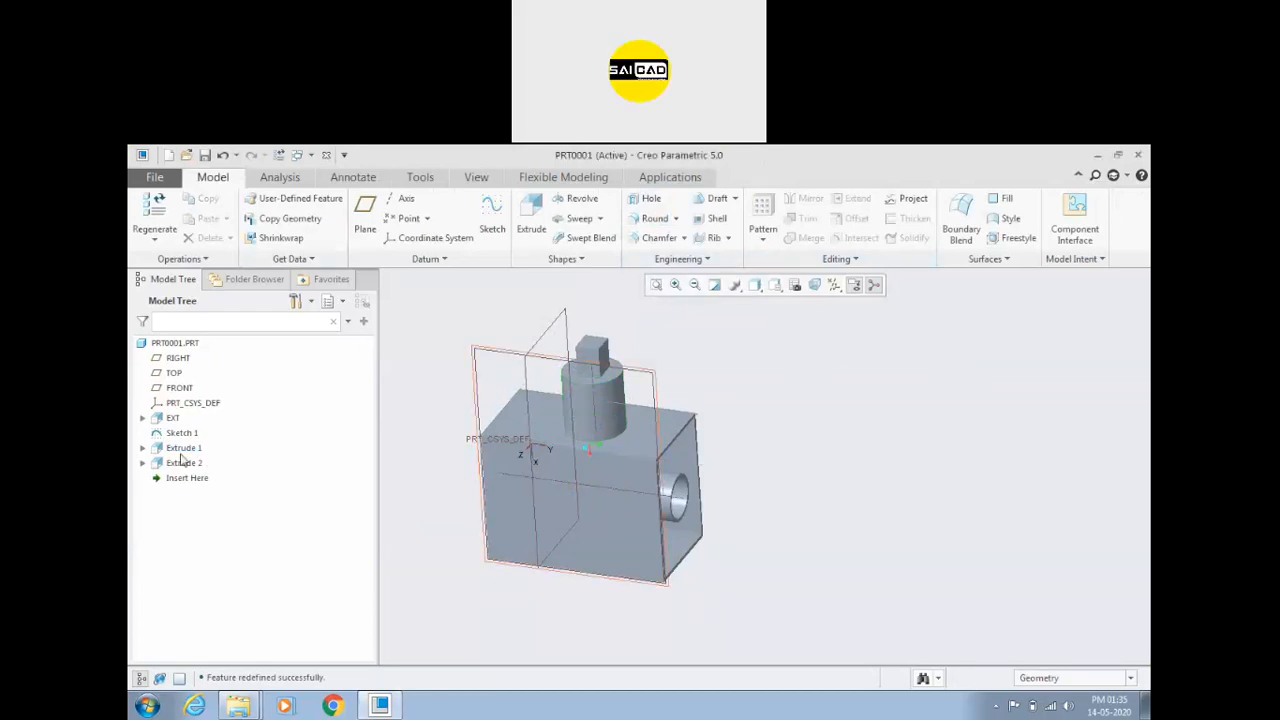
pyautogui.click(143, 463)
pyautogui.click(192, 481)
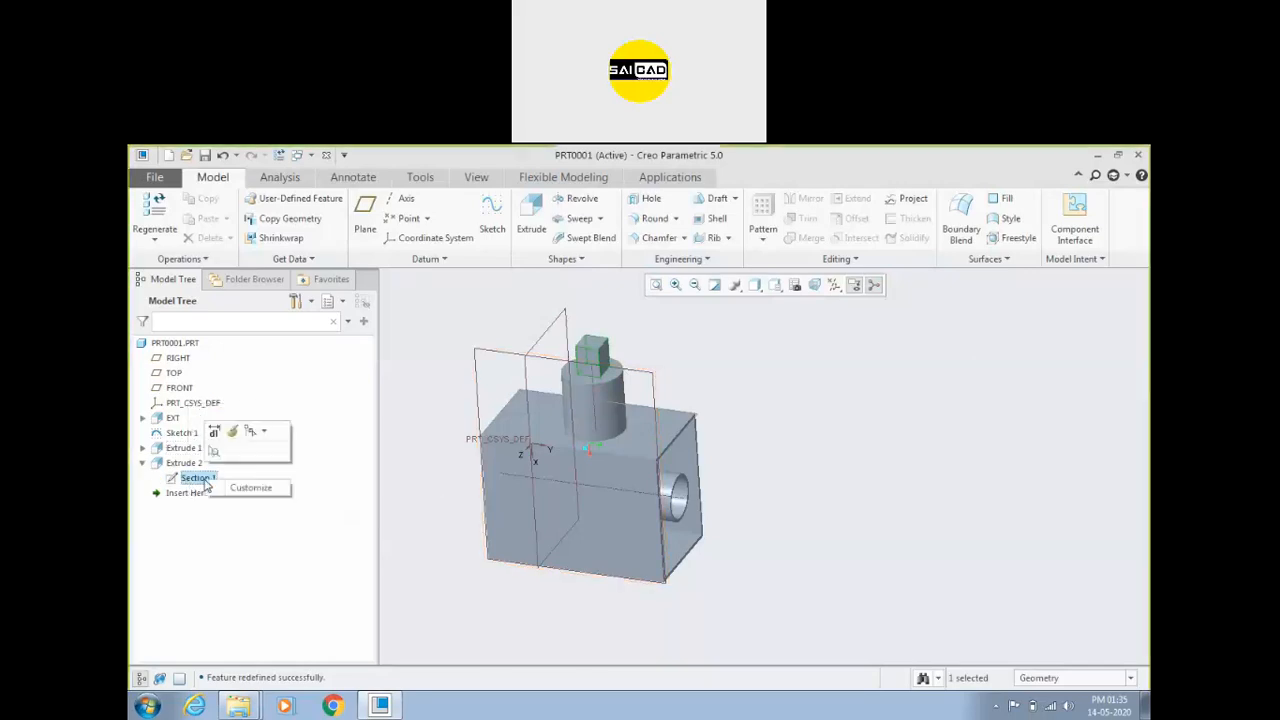
pyautogui.click(455, 422)
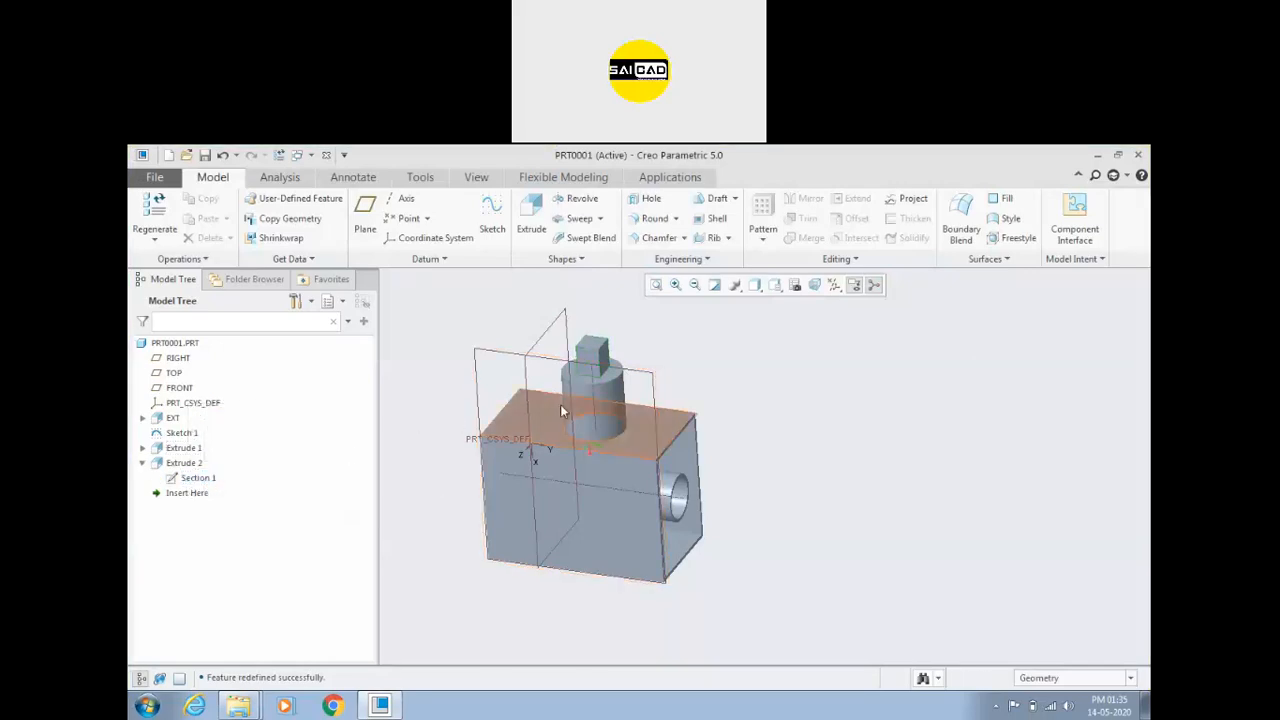
pyautogui.click(199, 480)
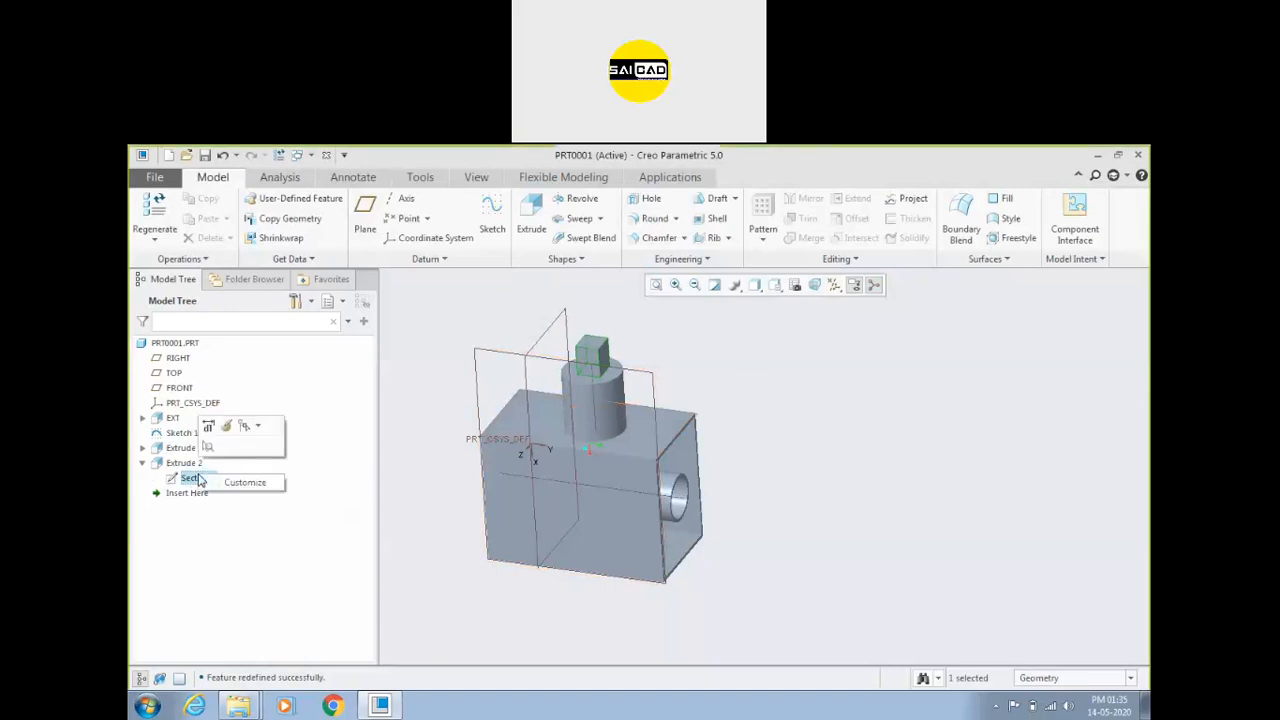
pyautogui.click(172, 463)
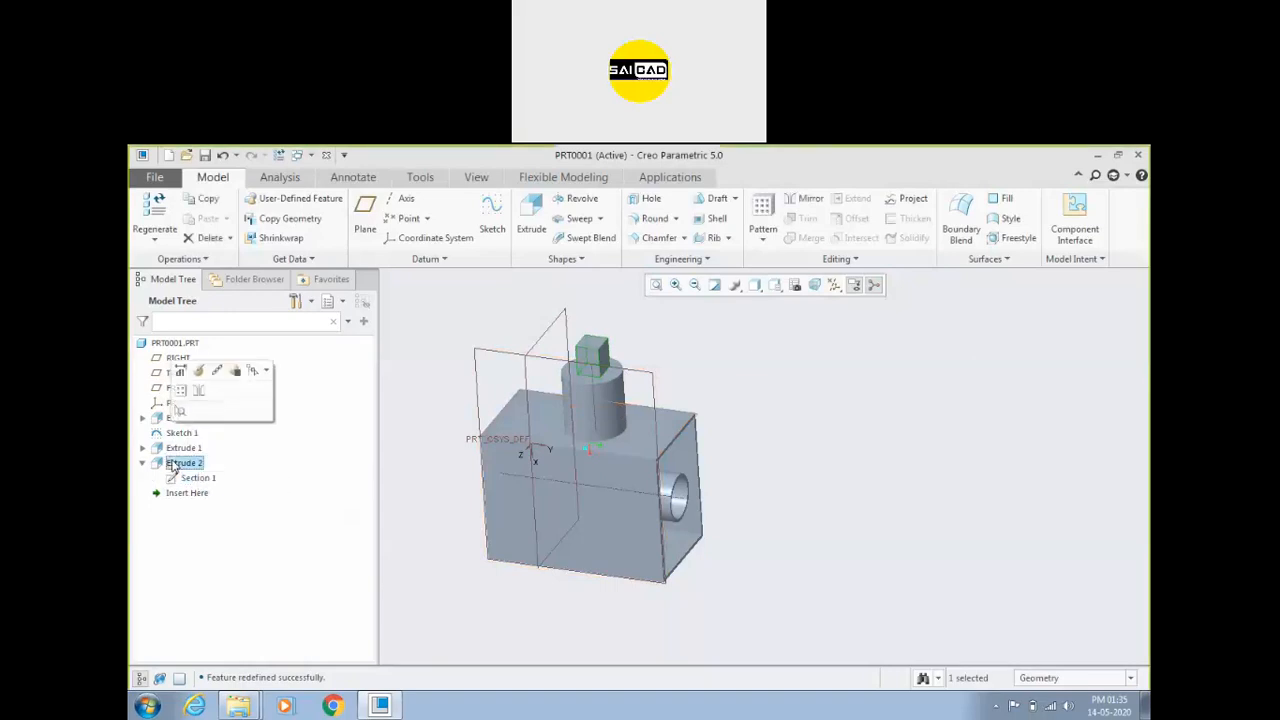
pyautogui.rightClick(174, 462)
pyautogui.click(208, 536)
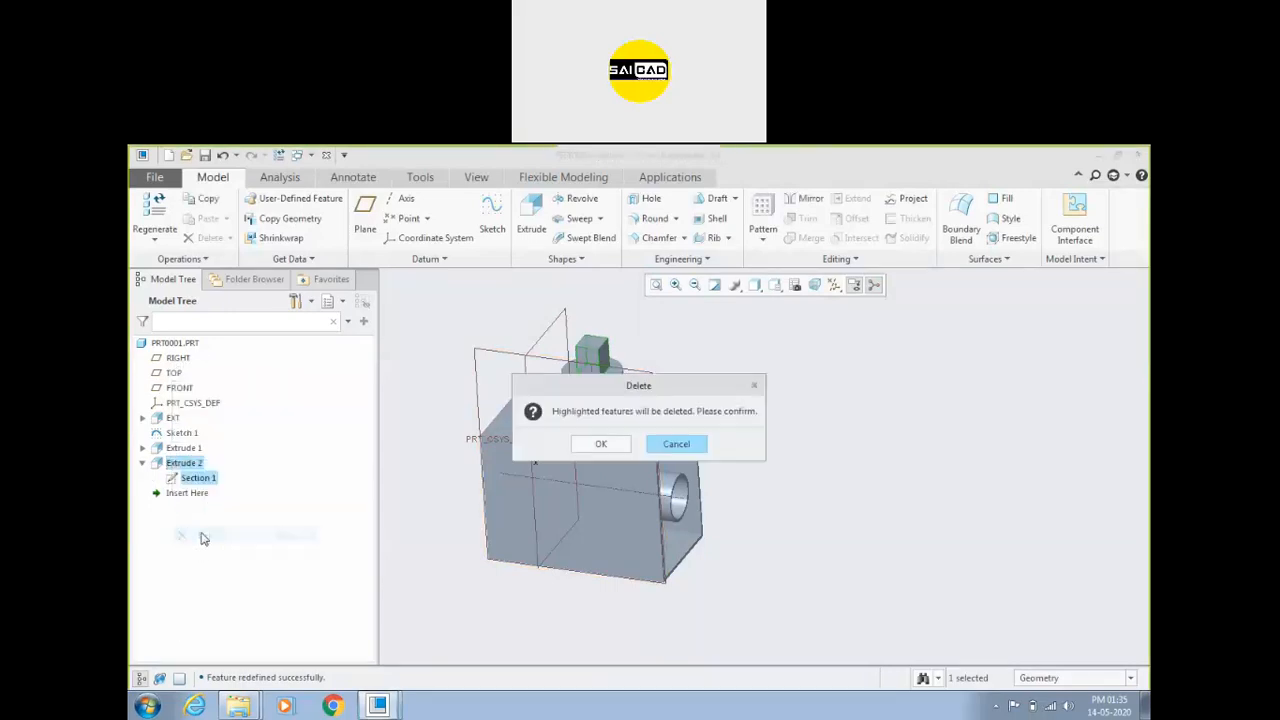
pyautogui.click(583, 447)
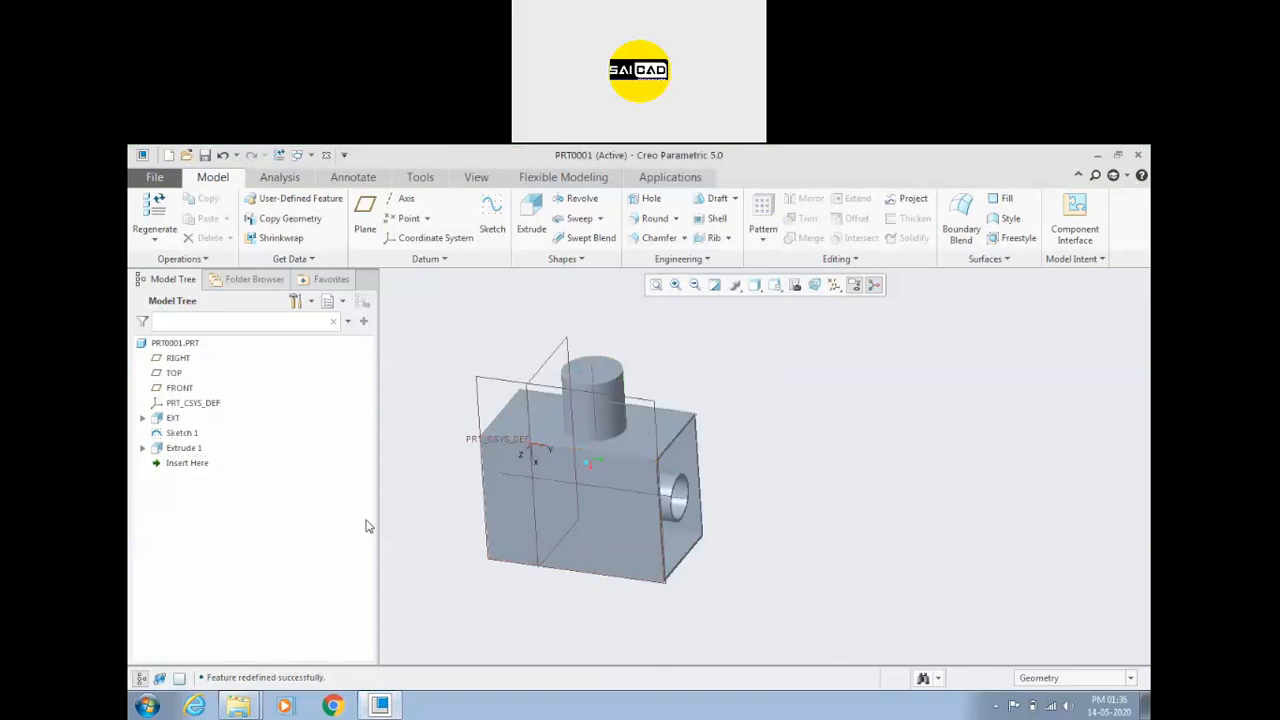
pyautogui.hotkey('ctrl', 'z')
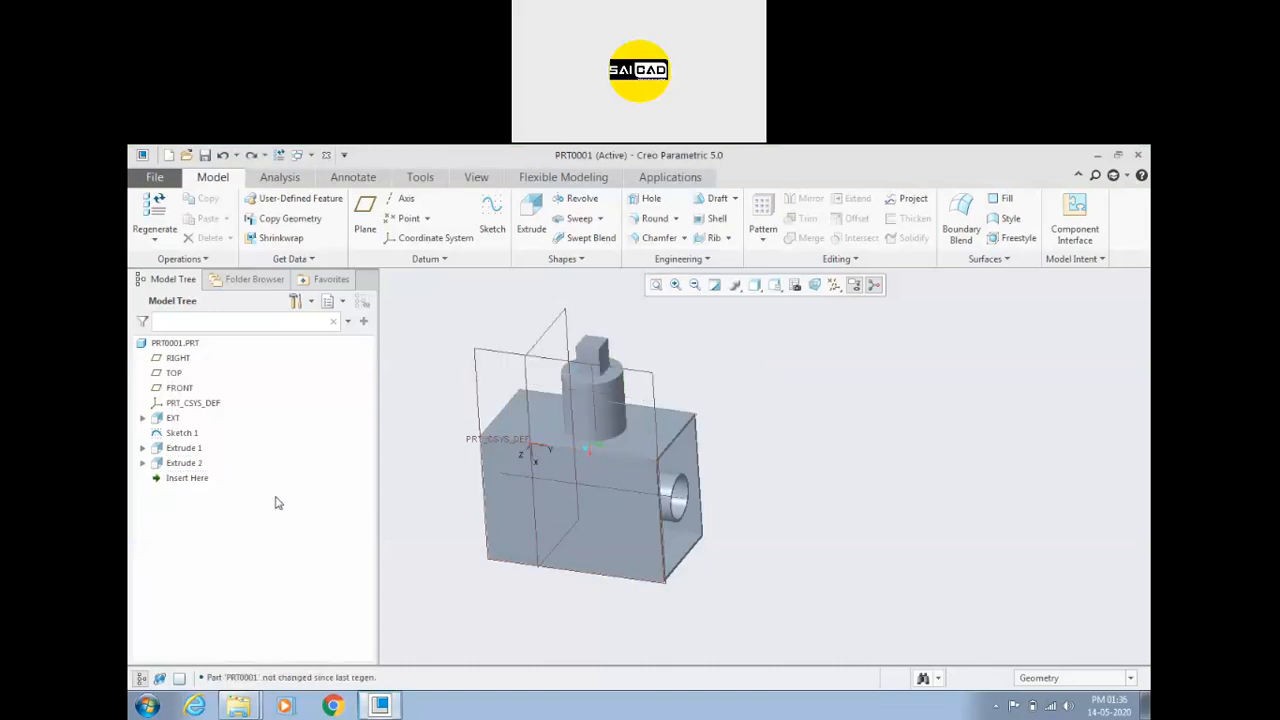
pyautogui.click(181, 432)
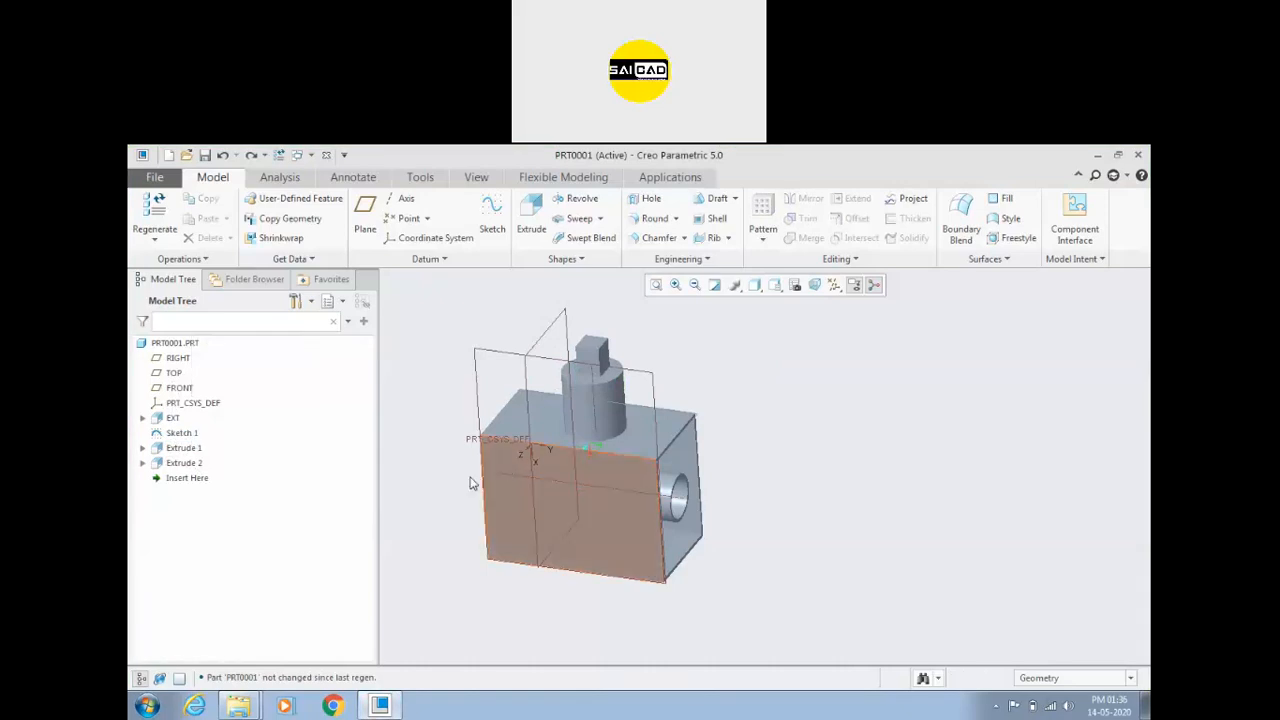
pyautogui.click(172, 418)
pyautogui.rightClick(170, 422)
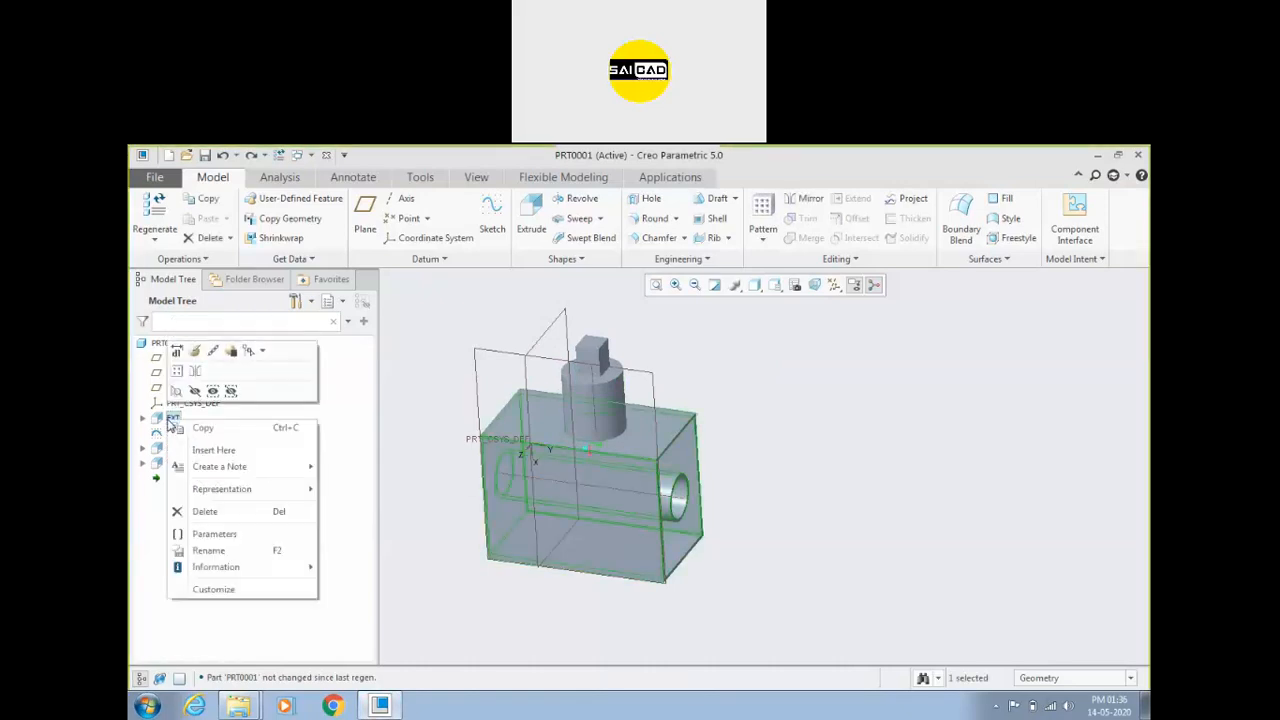
pyautogui.click(200, 511)
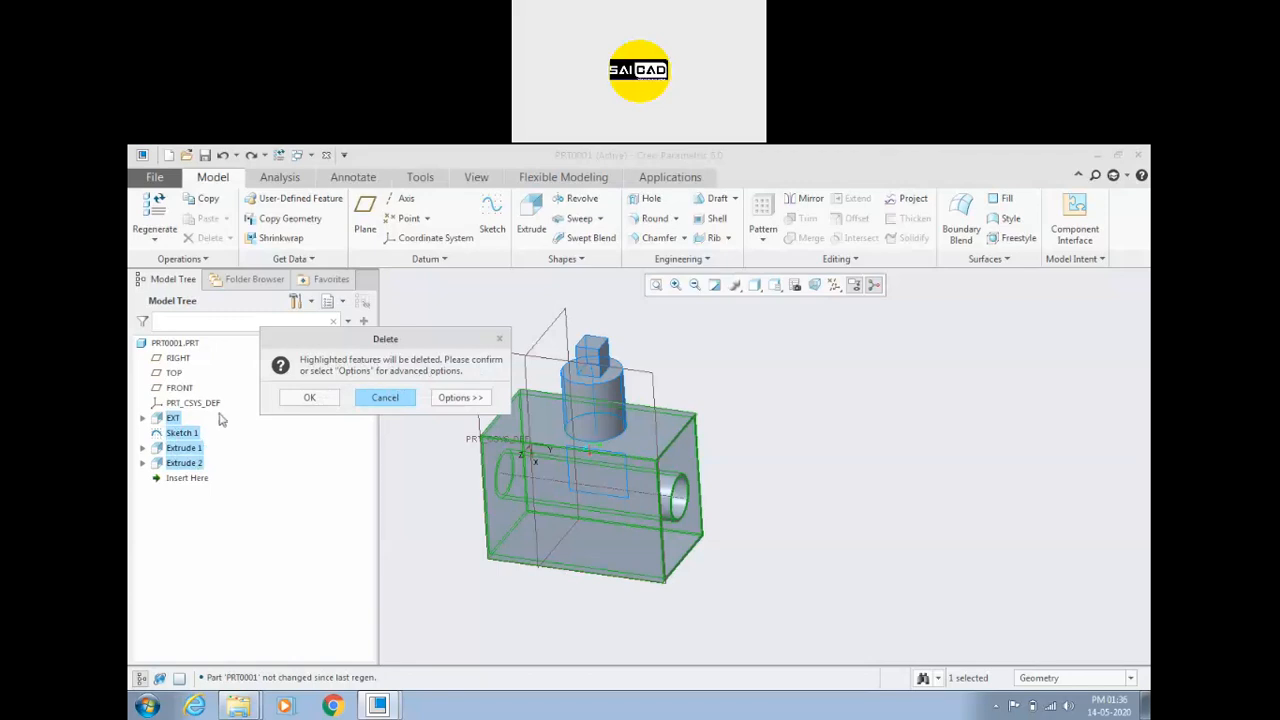
pyautogui.click(305, 398)
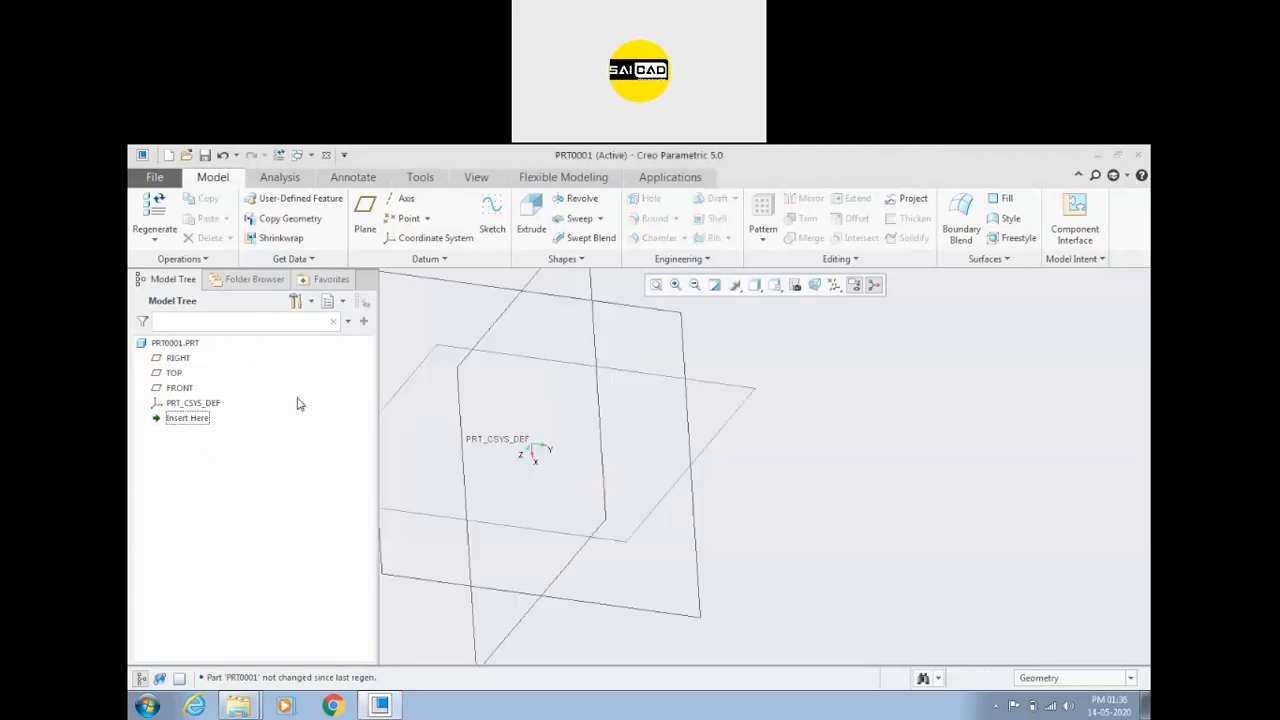
pyautogui.hotkey('ctrl', 'd')
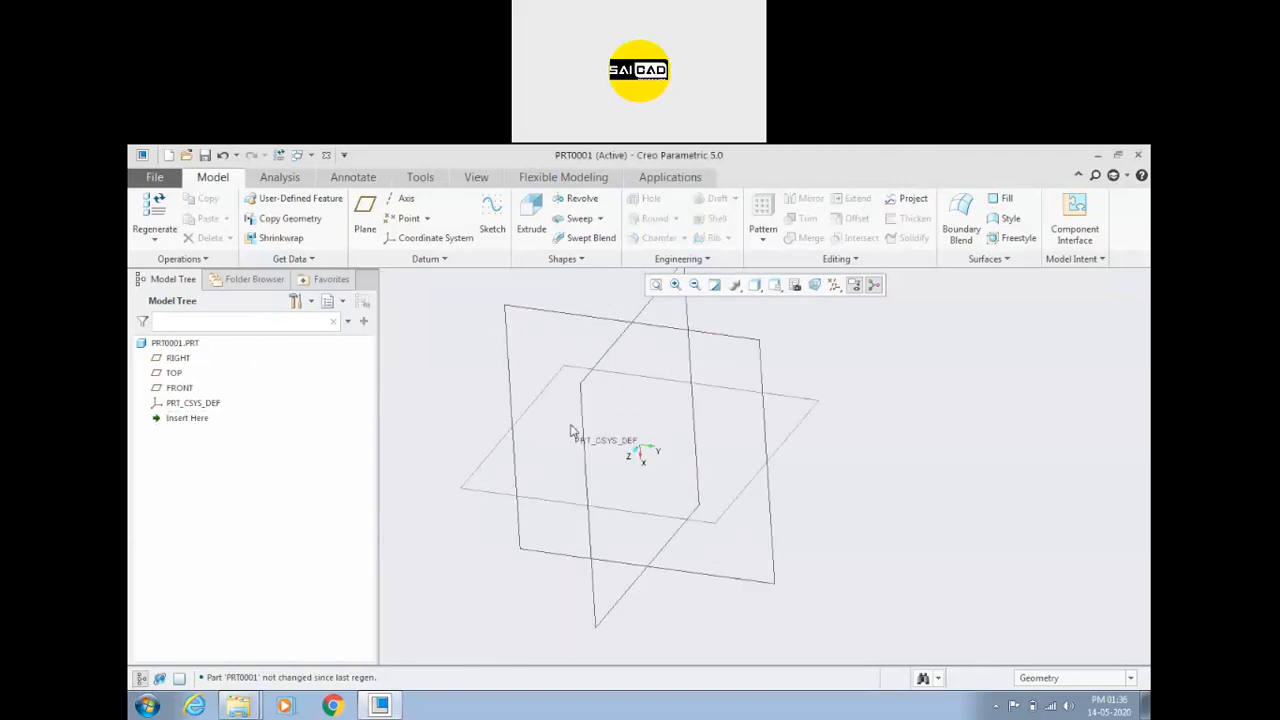
pyautogui.scroll(2, 502, 468)
pyautogui.scroll(-1, 596, 458)
pyautogui.hotkey('ctrl', 'z')
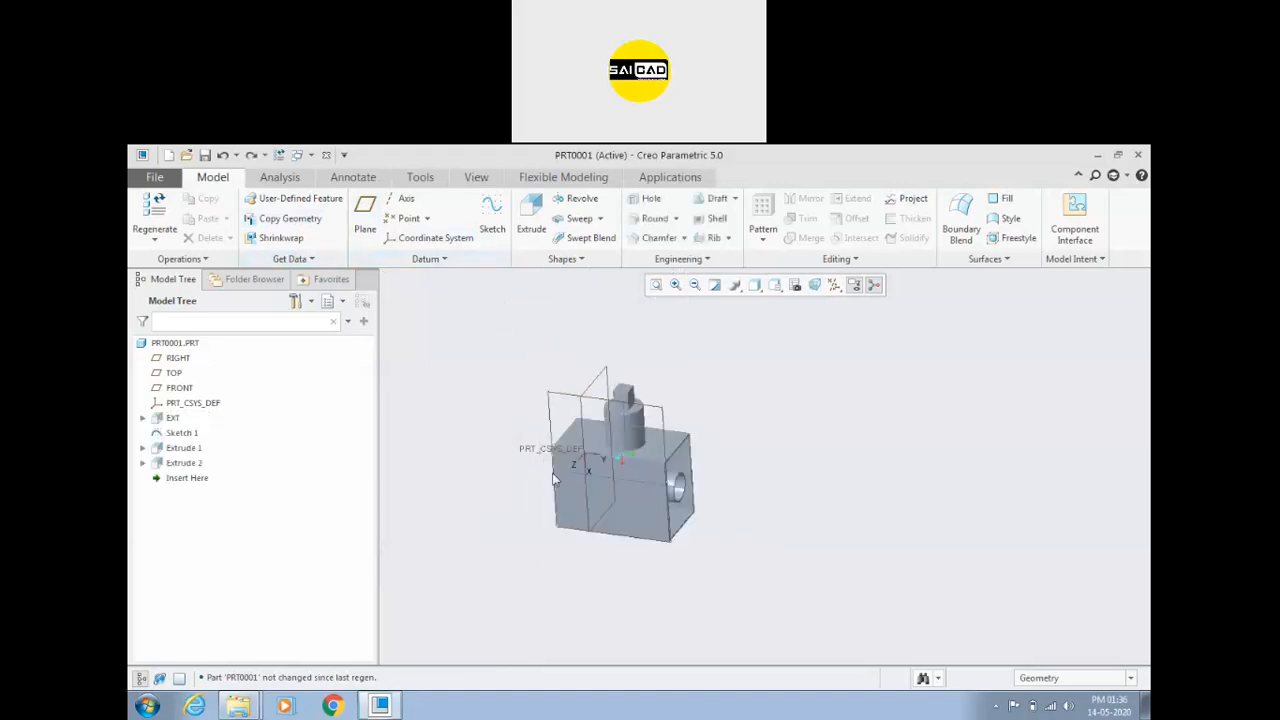
pyautogui.scroll(-3, 636, 482)
pyautogui.click(635, 412)
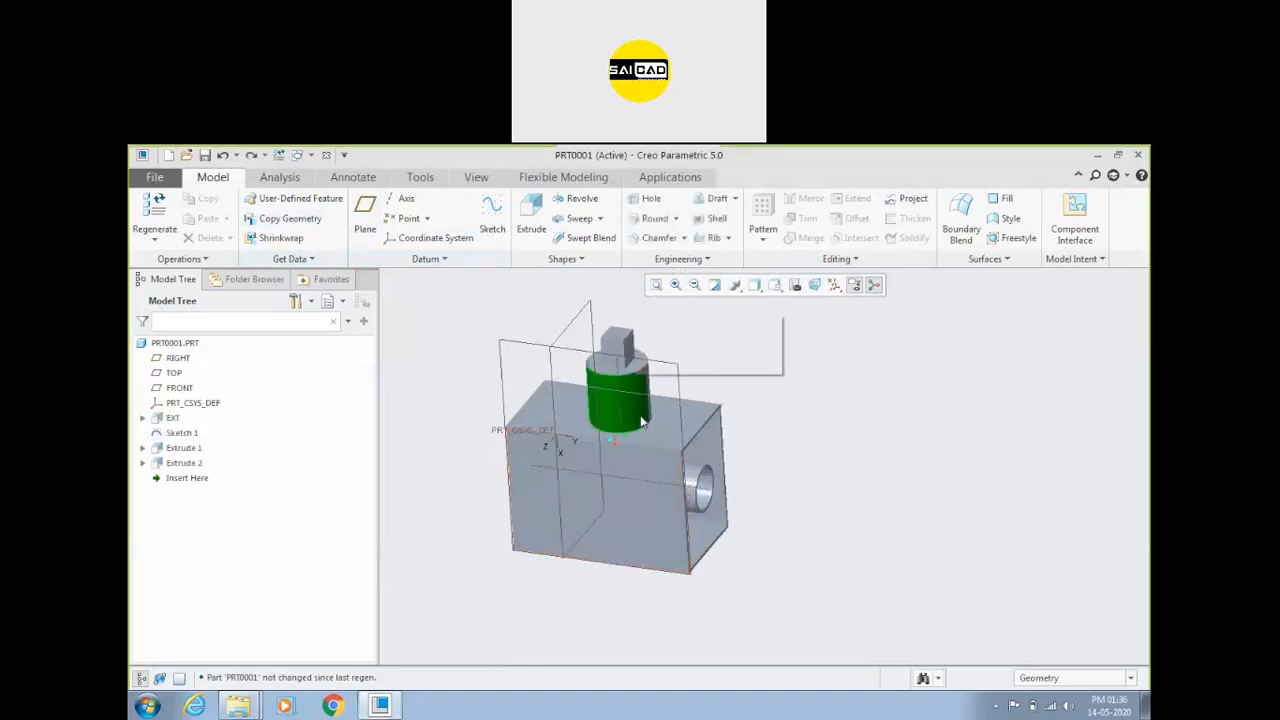
pyautogui.scroll(-2, 635, 410)
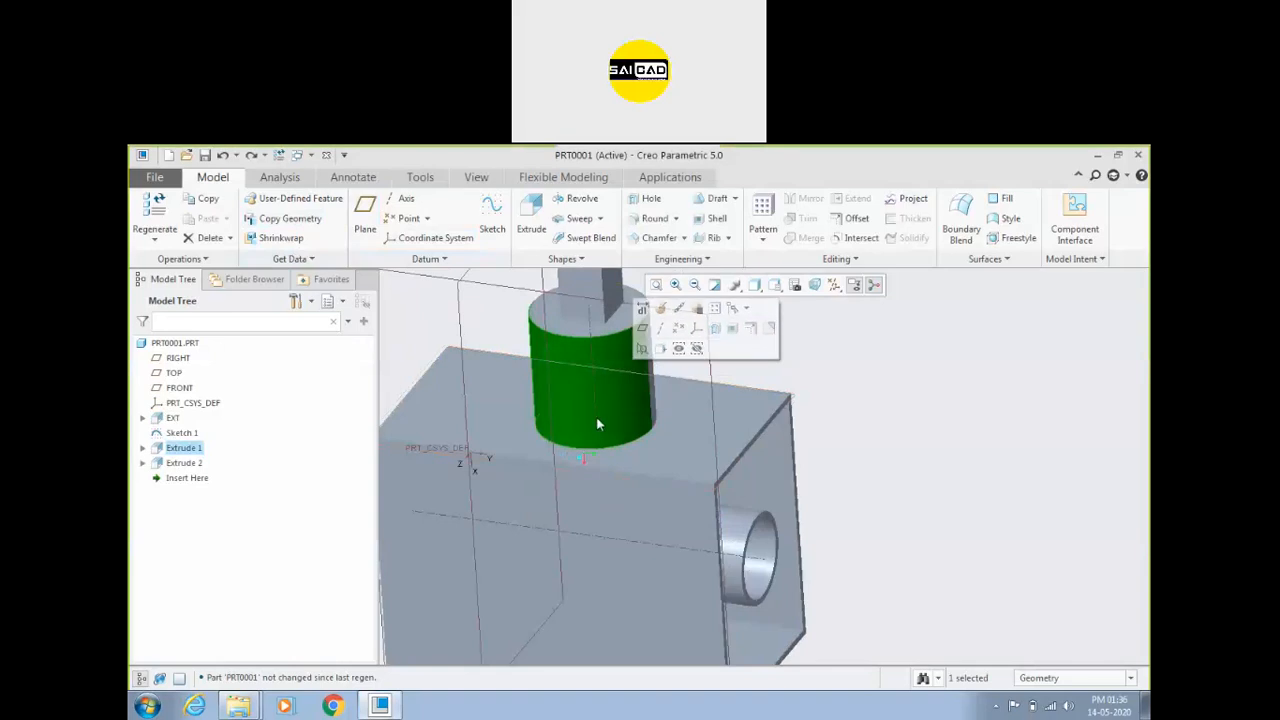
pyautogui.click(679, 458)
pyautogui.scroll(2, 655, 459)
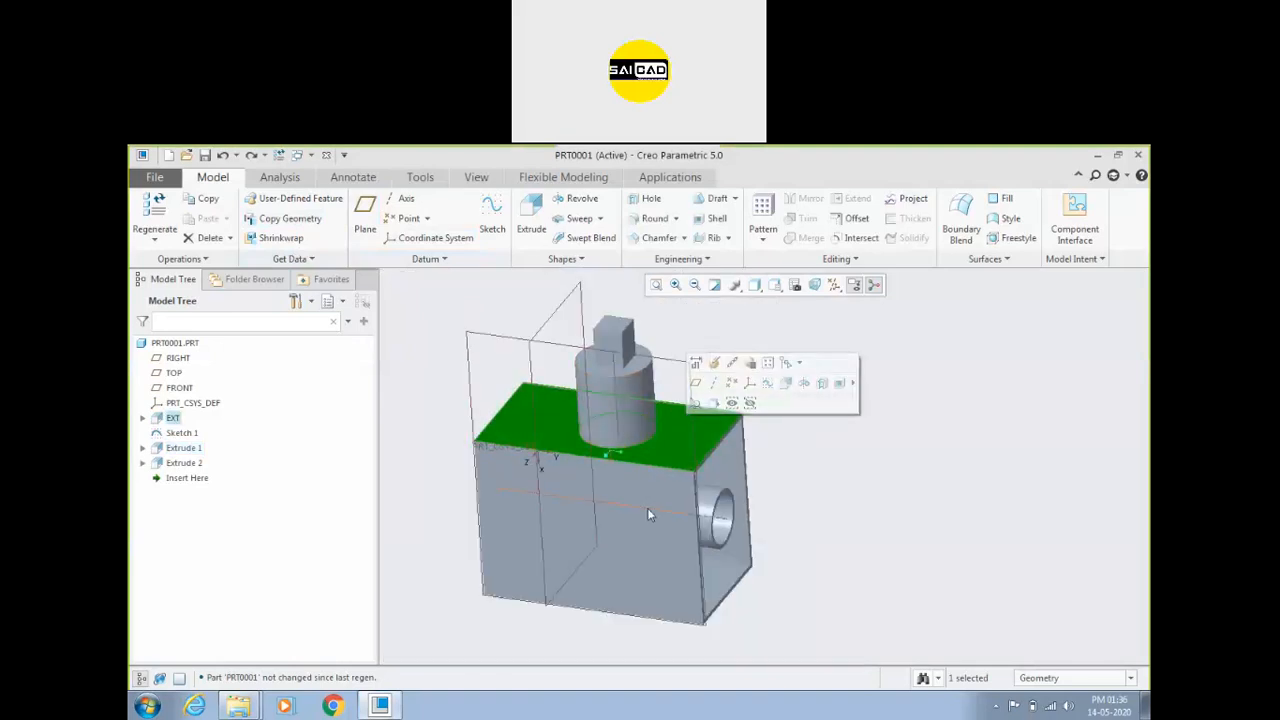
pyautogui.click(648, 506)
pyautogui.click(663, 462)
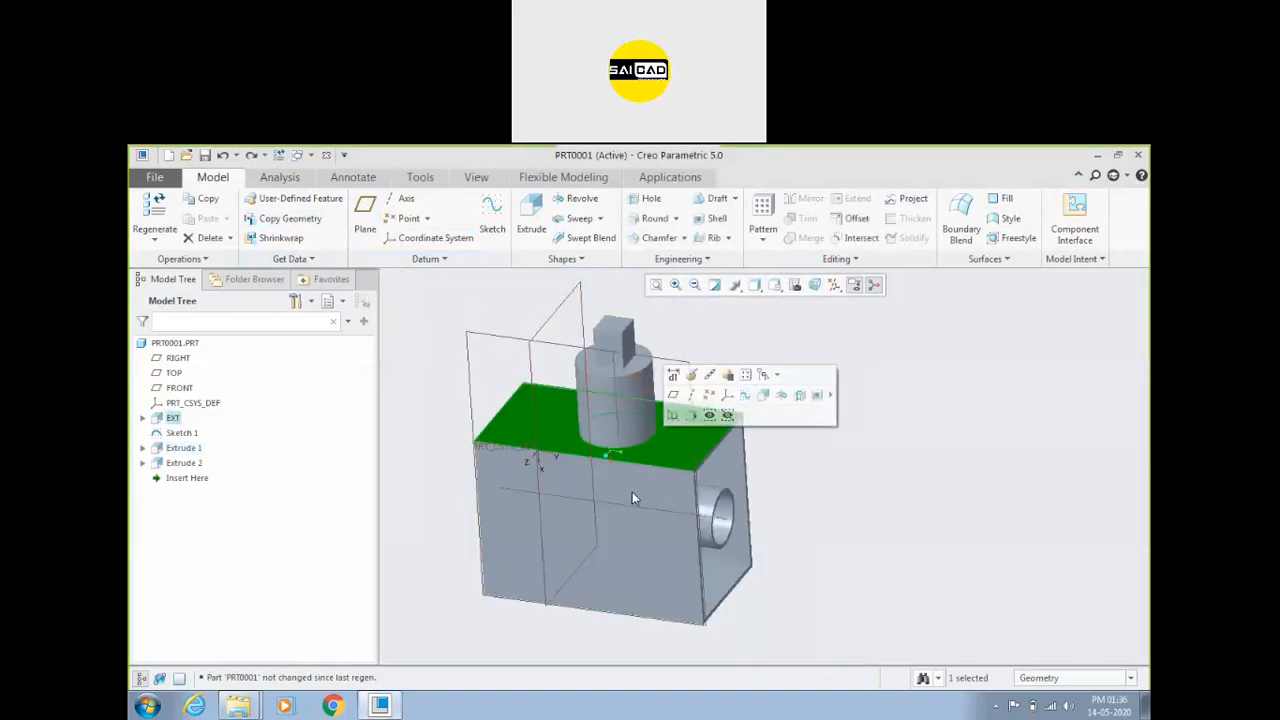
pyautogui.scroll(2, 632, 492)
pyautogui.click(760, 510)
pyautogui.scroll(-2, 631, 448)
pyautogui.click(633, 454)
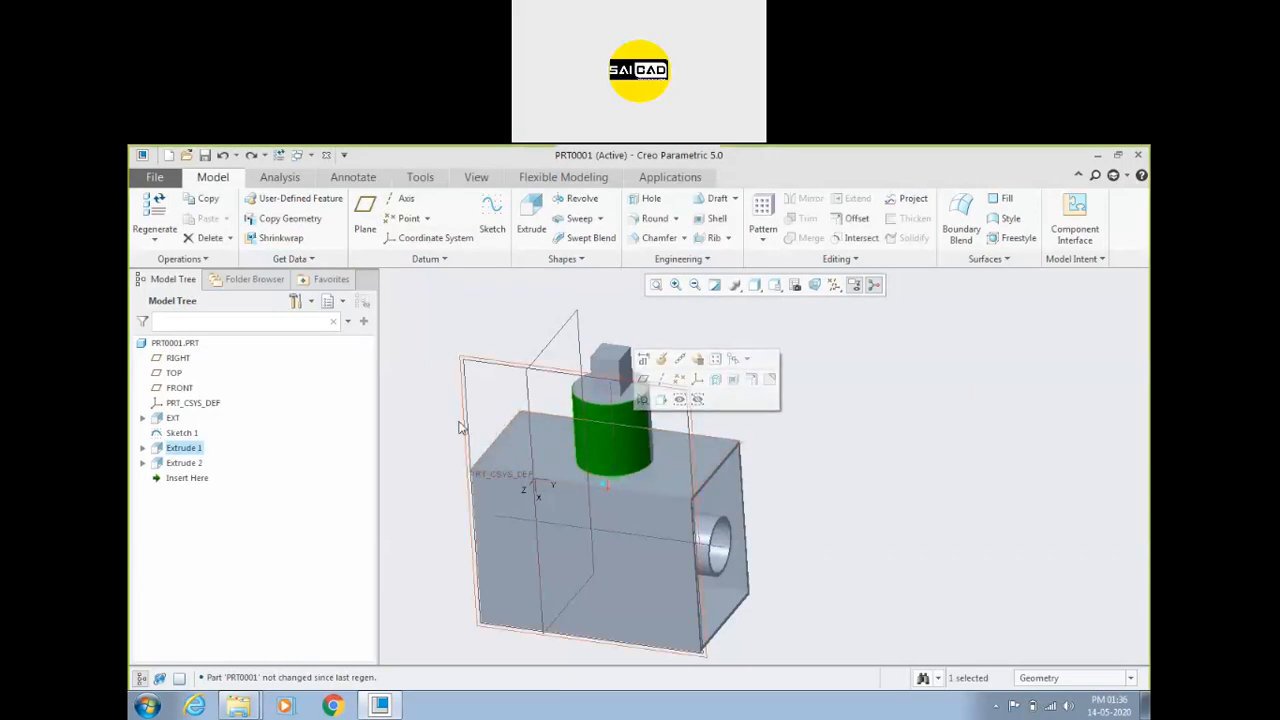
pyautogui.click(429, 424)
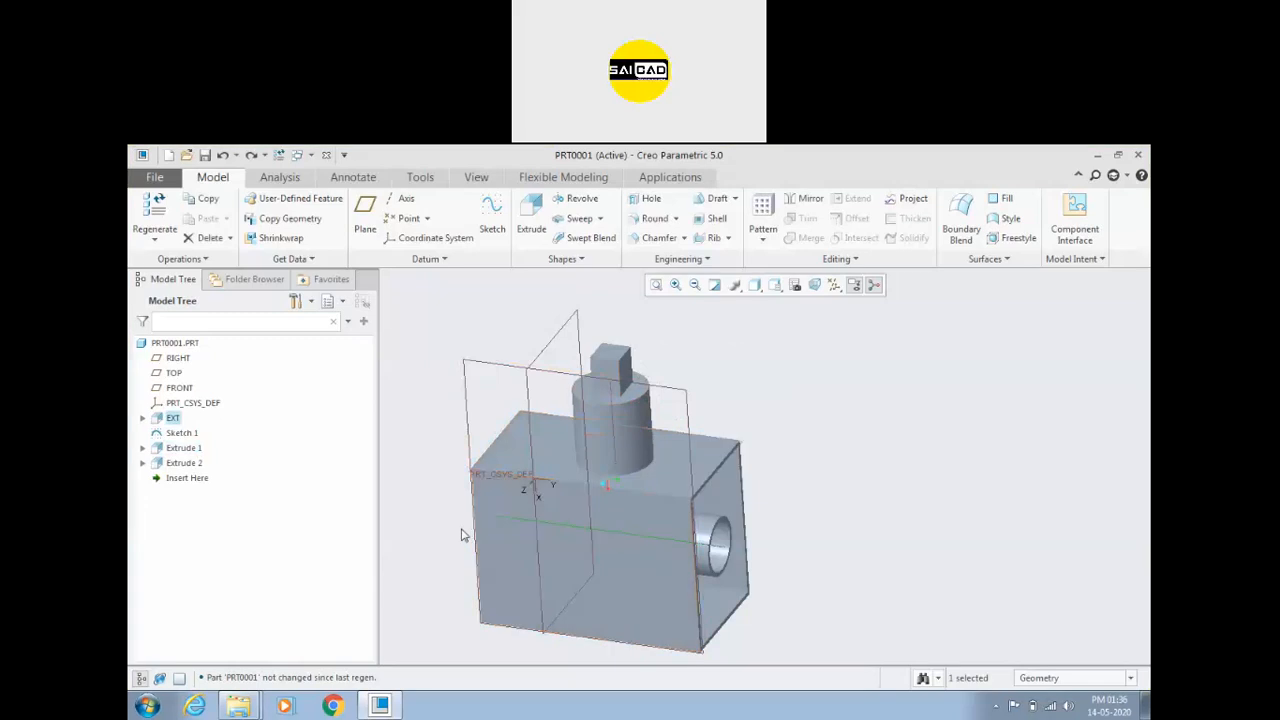
pyautogui.click(174, 420)
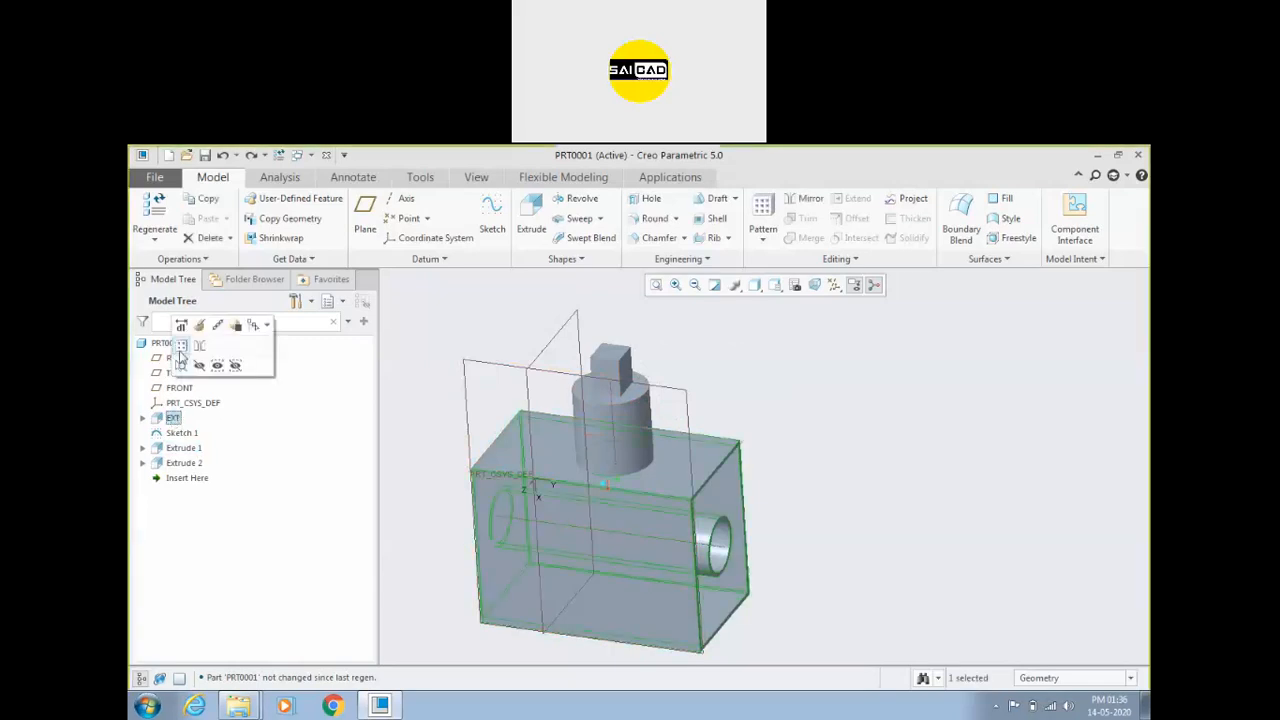
# Step: Delete the EXT feature and expand the advanced handling options for its children
pyautogui.rightClick(176, 422)
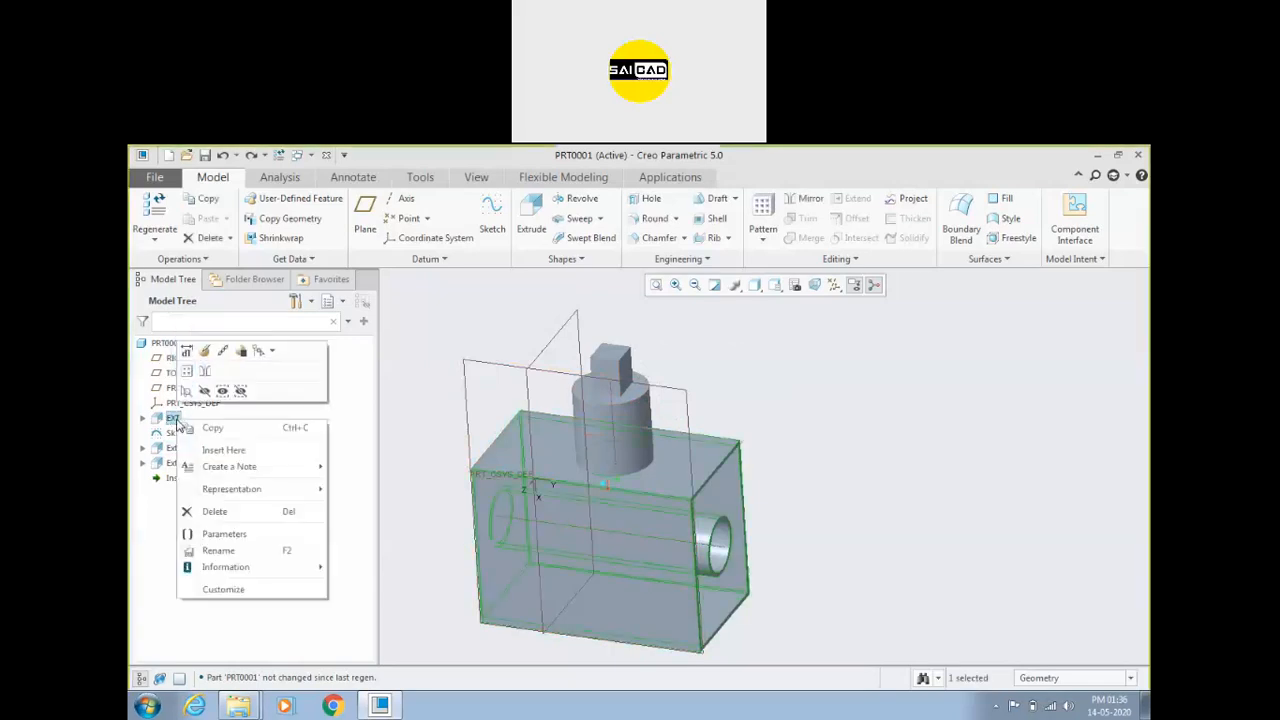
pyautogui.click(205, 511)
pyautogui.click(712, 444)
pyautogui.moveTo(657, 277); pyautogui.dragTo(587, 212)
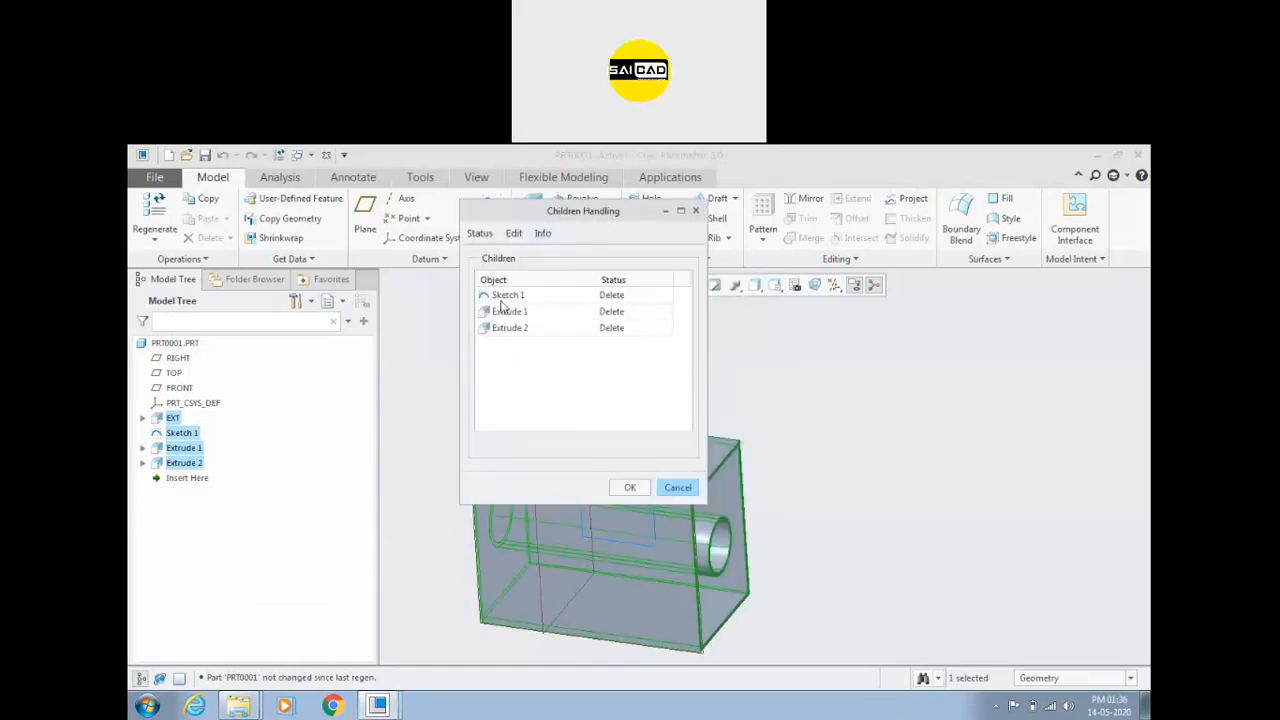
# Step: Set Sketch 1, Extrude 1 and Extrude 2 to Suspend and confirm the deletion
pyautogui.click(638, 297)
pyautogui.click(666, 299)
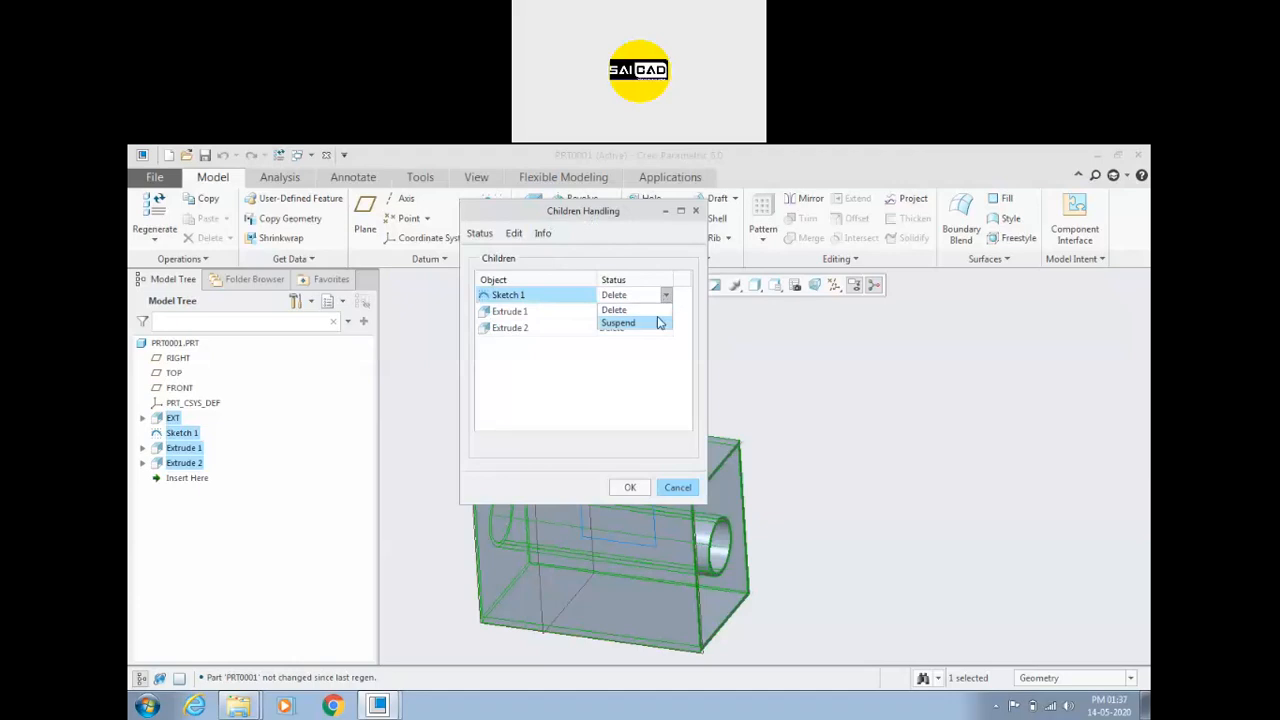
pyautogui.click(654, 323)
pyautogui.click(671, 311)
pyautogui.click(666, 311)
pyautogui.click(657, 339)
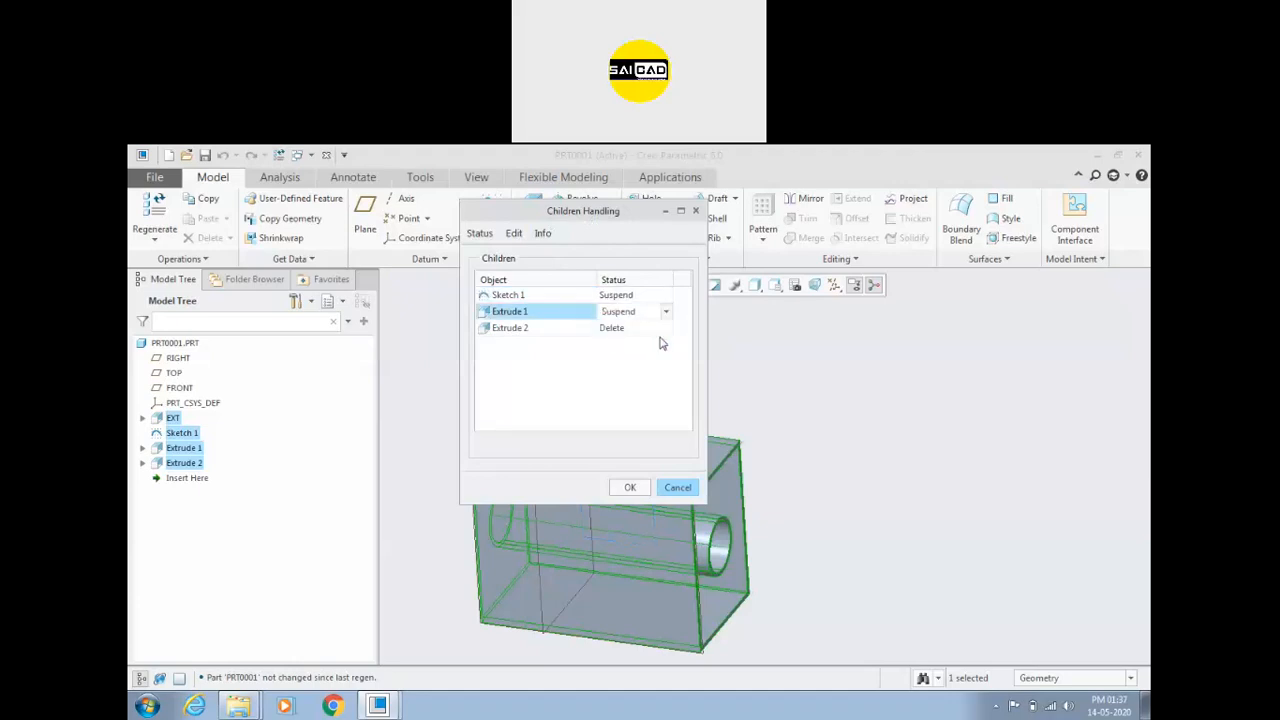
pyautogui.click(663, 330)
pyautogui.click(666, 328)
pyautogui.click(660, 357)
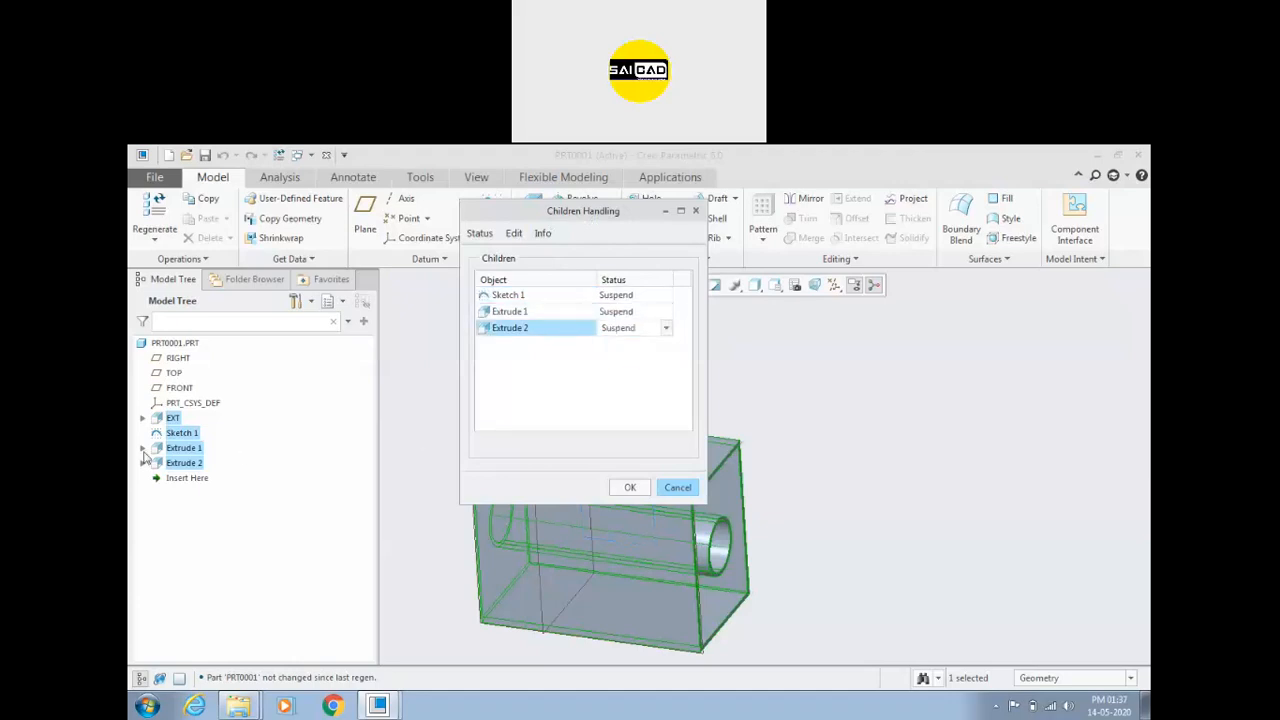
pyautogui.click(630, 487)
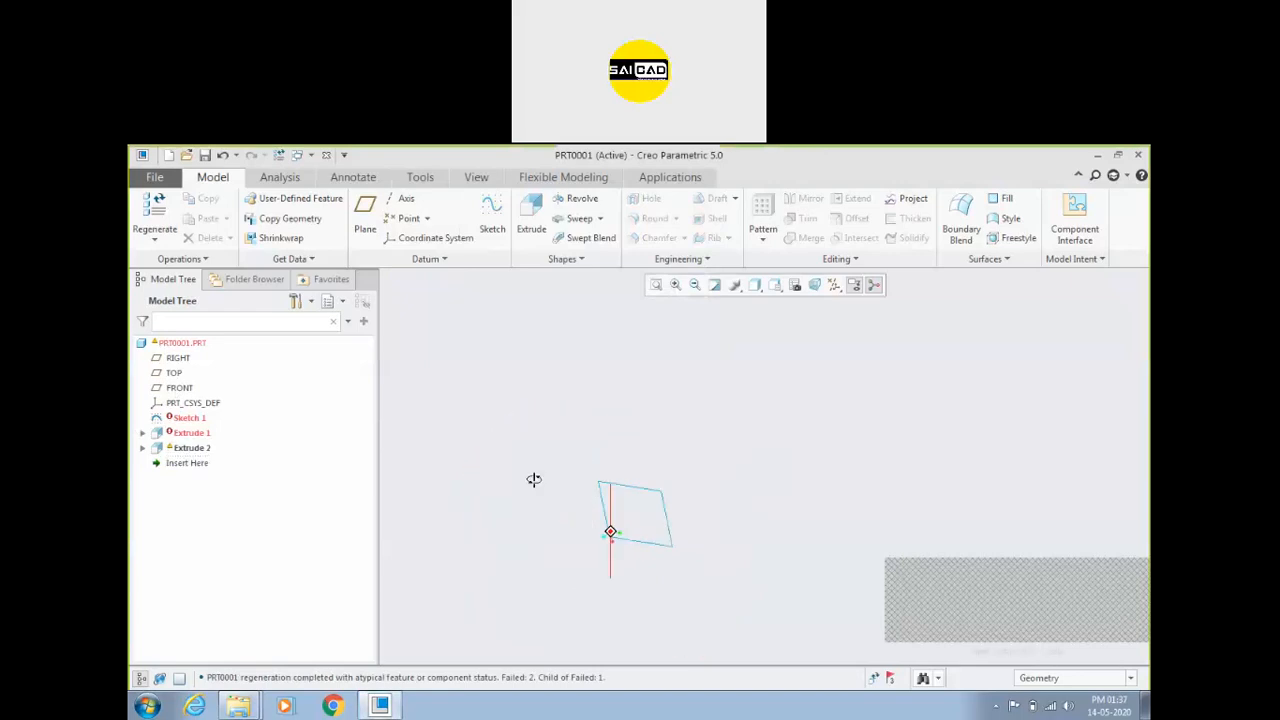
# Step: Open Extrude 1's Section 1 definition, orbit the view, then cancel the placement change
pyautogui.scroll(-3, 660, 475)
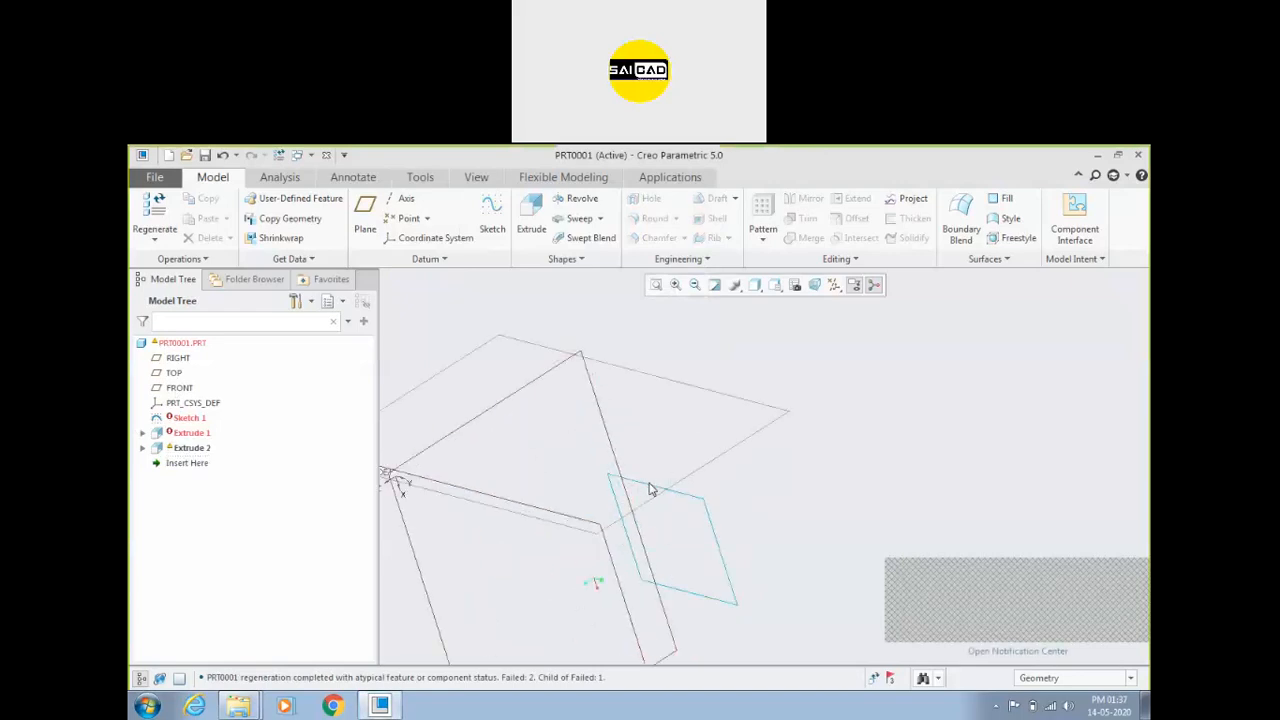
pyautogui.scroll(2, 509, 441)
pyautogui.click(190, 432)
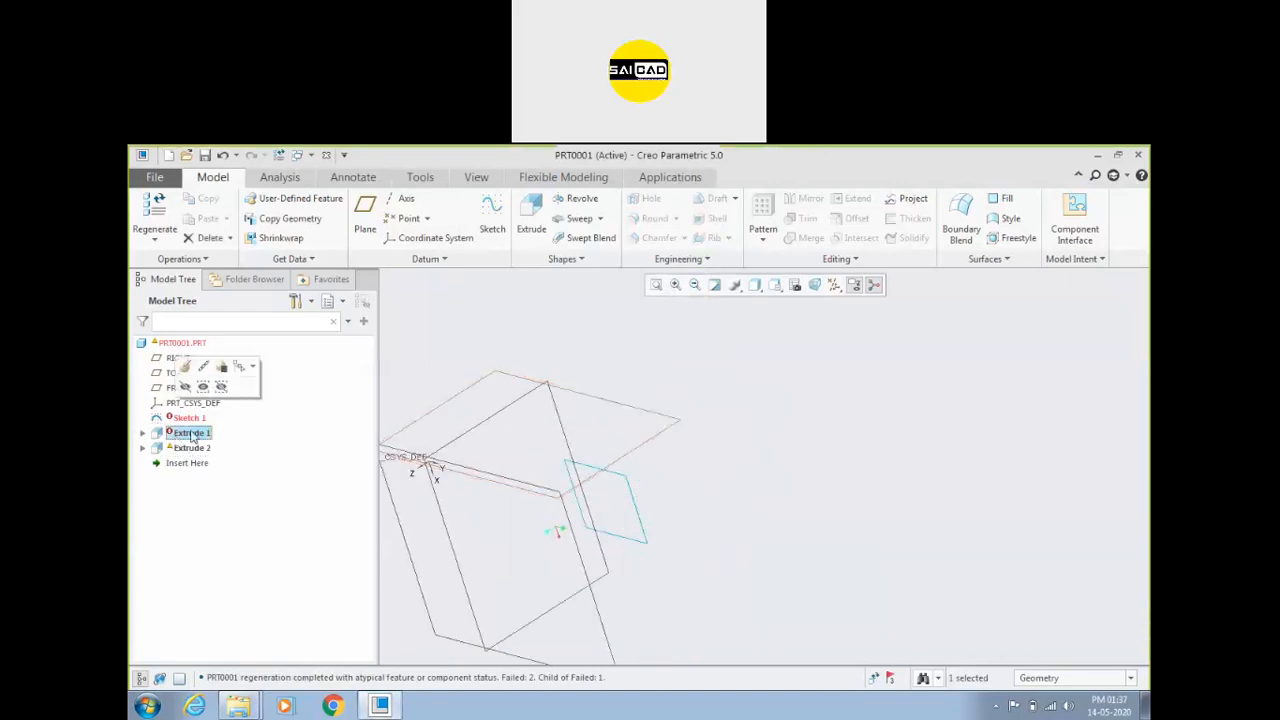
pyautogui.click(143, 433)
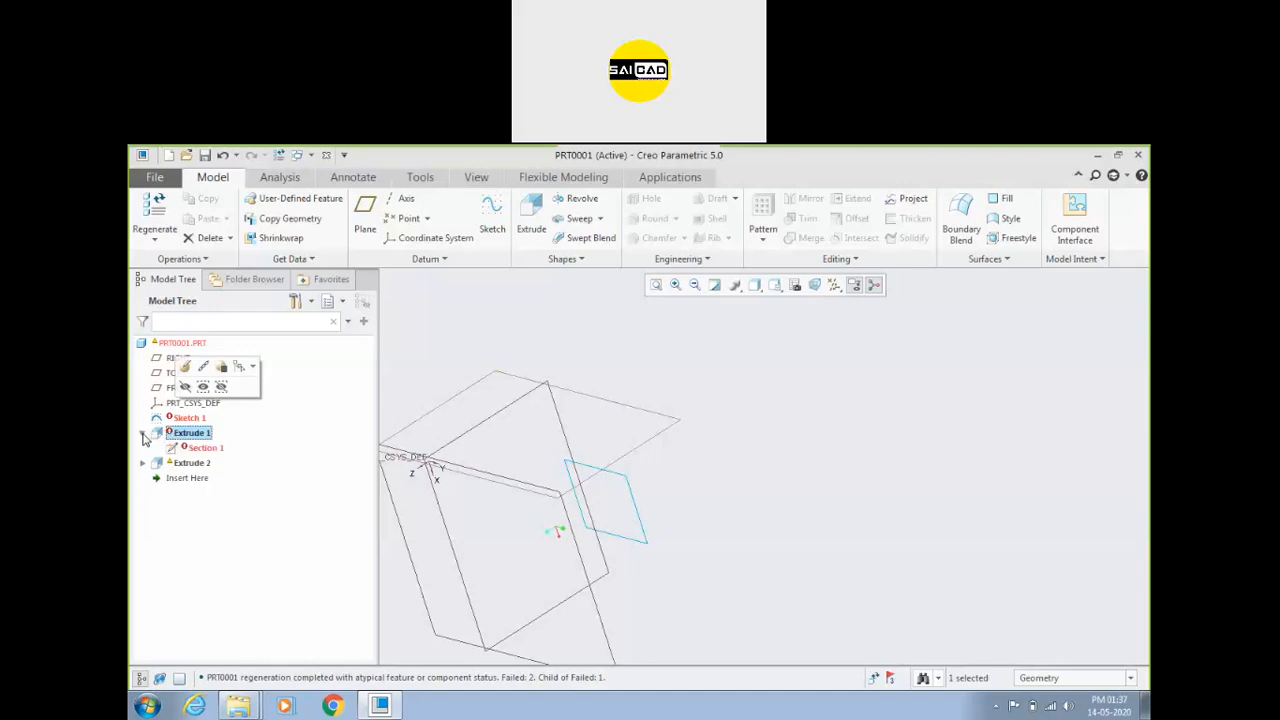
pyautogui.click(196, 448)
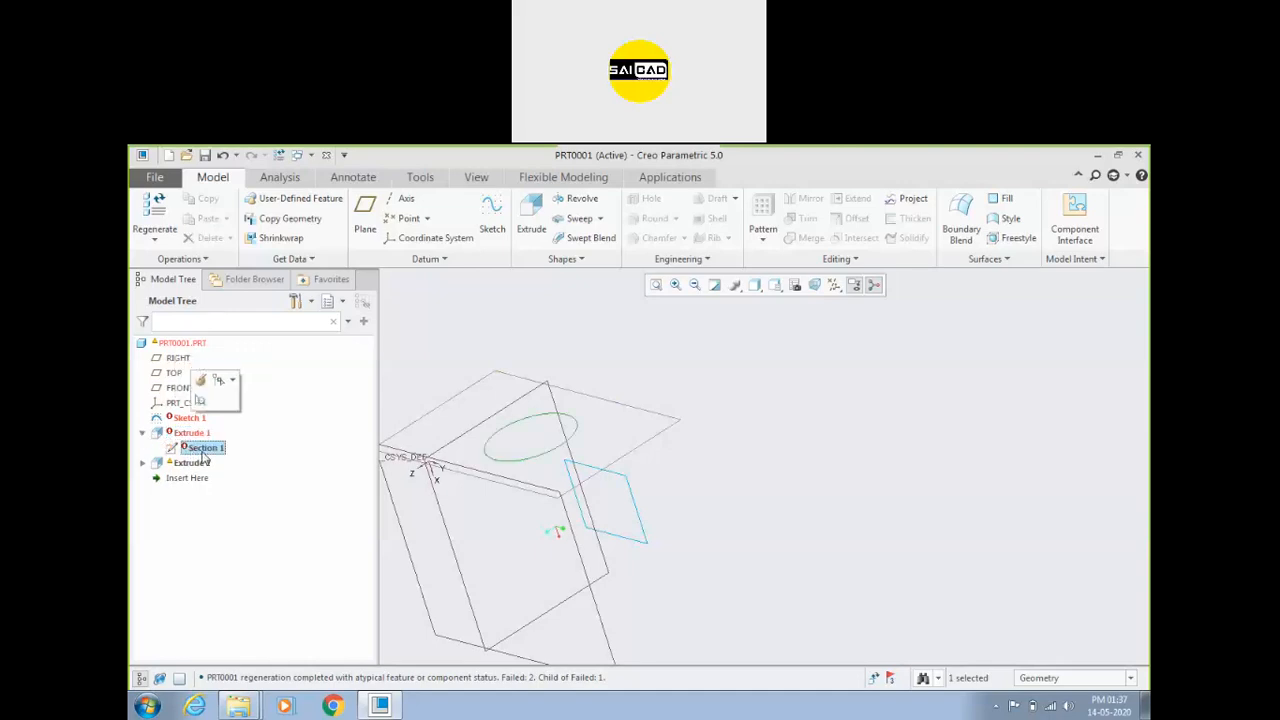
pyautogui.click(203, 400)
pyautogui.scroll(3, 590, 400)
pyautogui.moveTo(486, 380); pyautogui.dragTo(492, 372, button='middle')
pyautogui.scroll(-3, 540, 407)
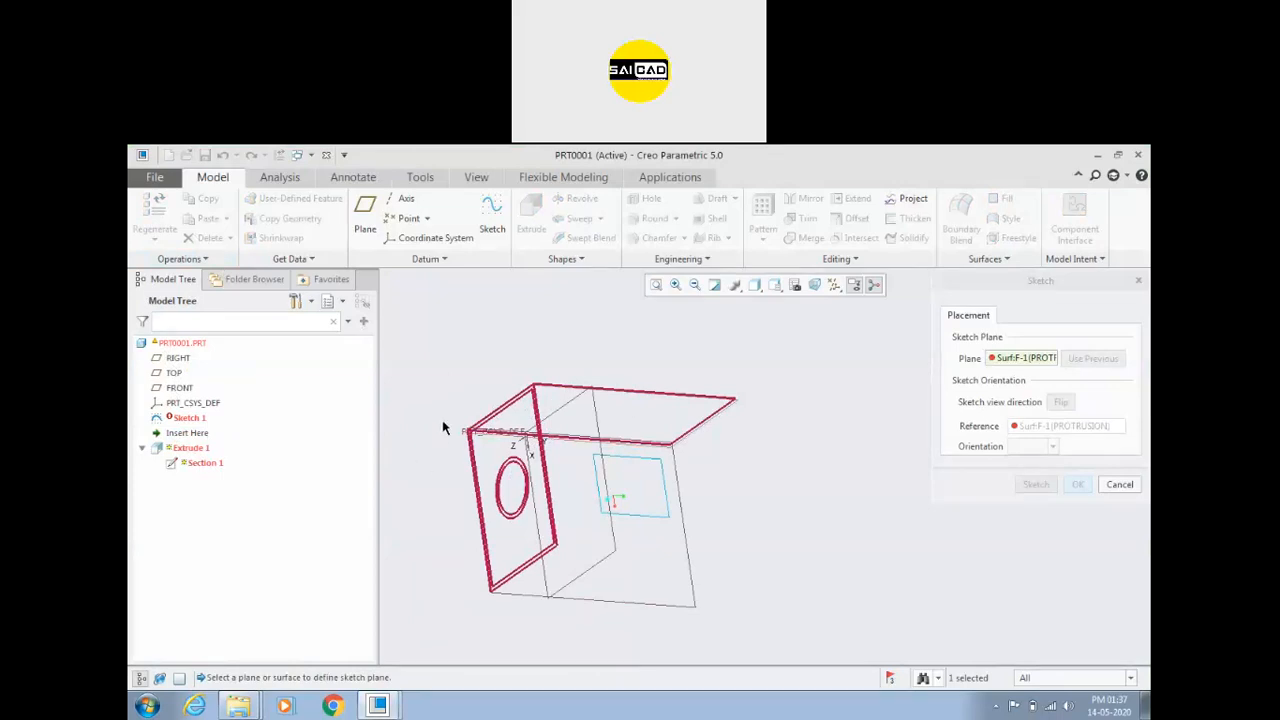
pyautogui.click(1118, 484)
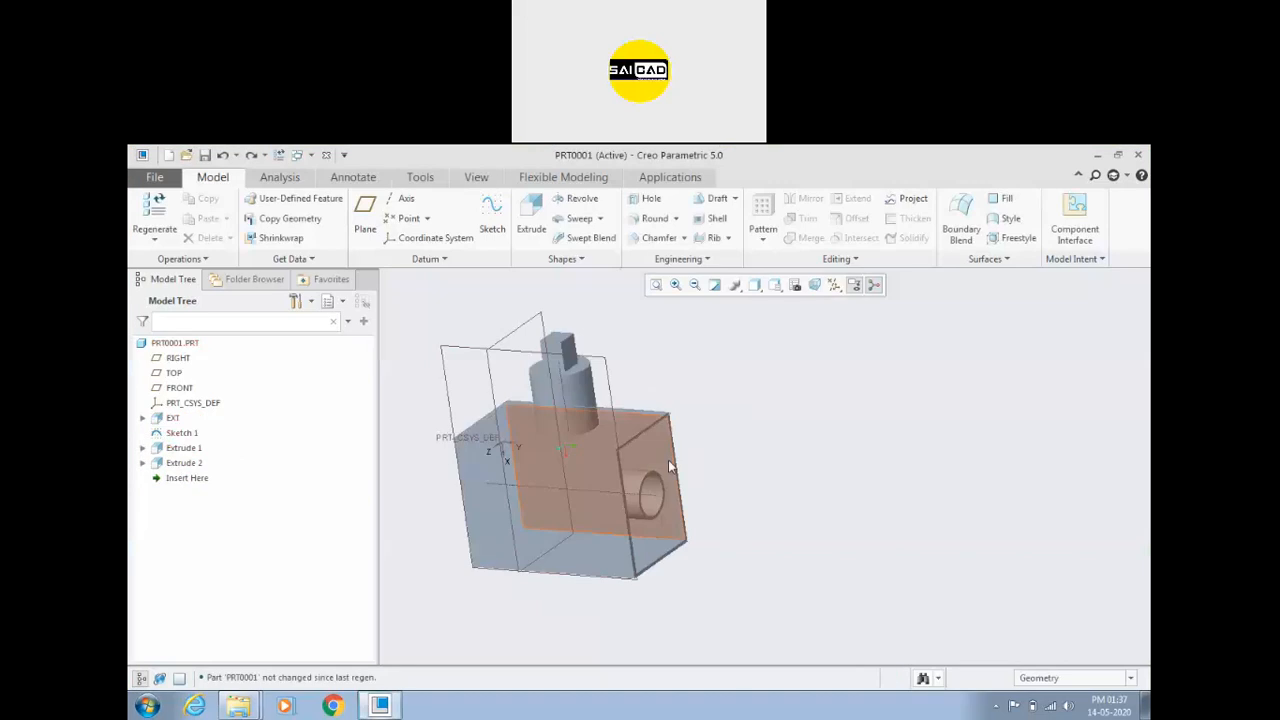
pyautogui.moveTo(849, 440); pyautogui.dragTo(819, 425, button='middle')
pyautogui.click(600, 403)
pyautogui.scroll(3, 615, 410)
pyautogui.click(622, 431)
pyautogui.scroll(2, 750, 474)
pyautogui.click(750, 475)
pyautogui.click(172, 418)
pyautogui.scroll(2, 659, 391)
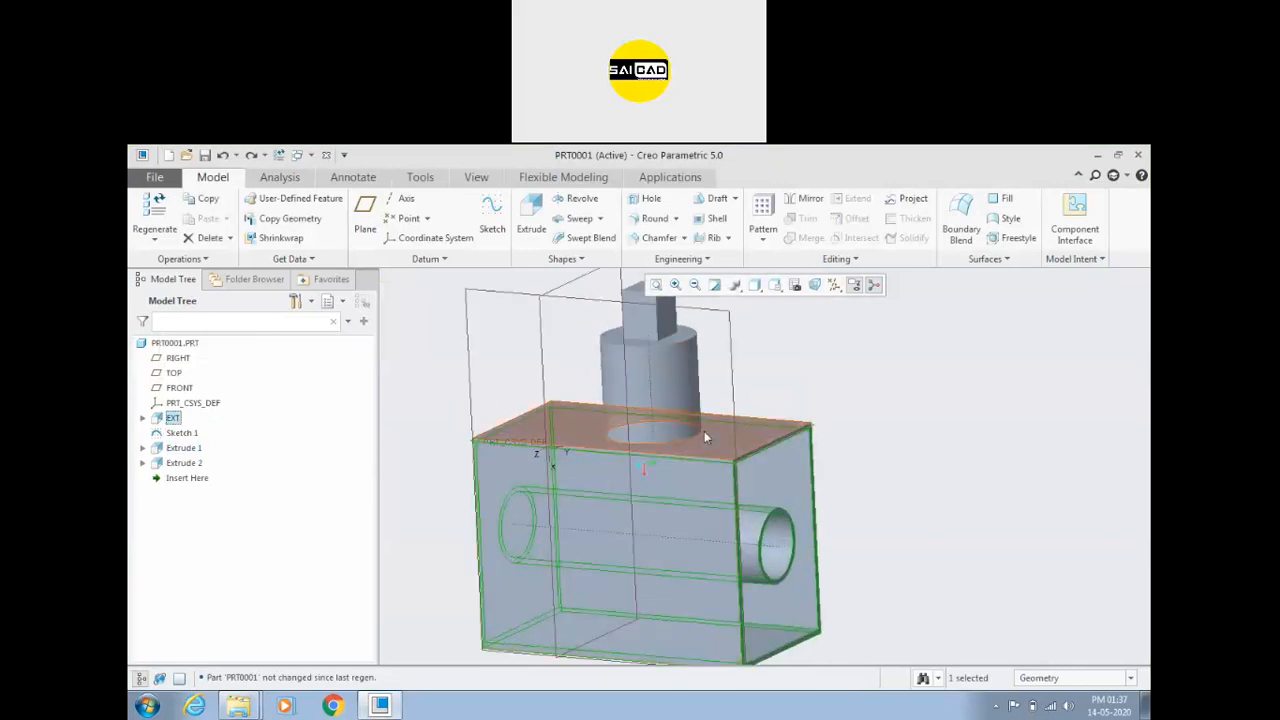
pyautogui.click(791, 374)
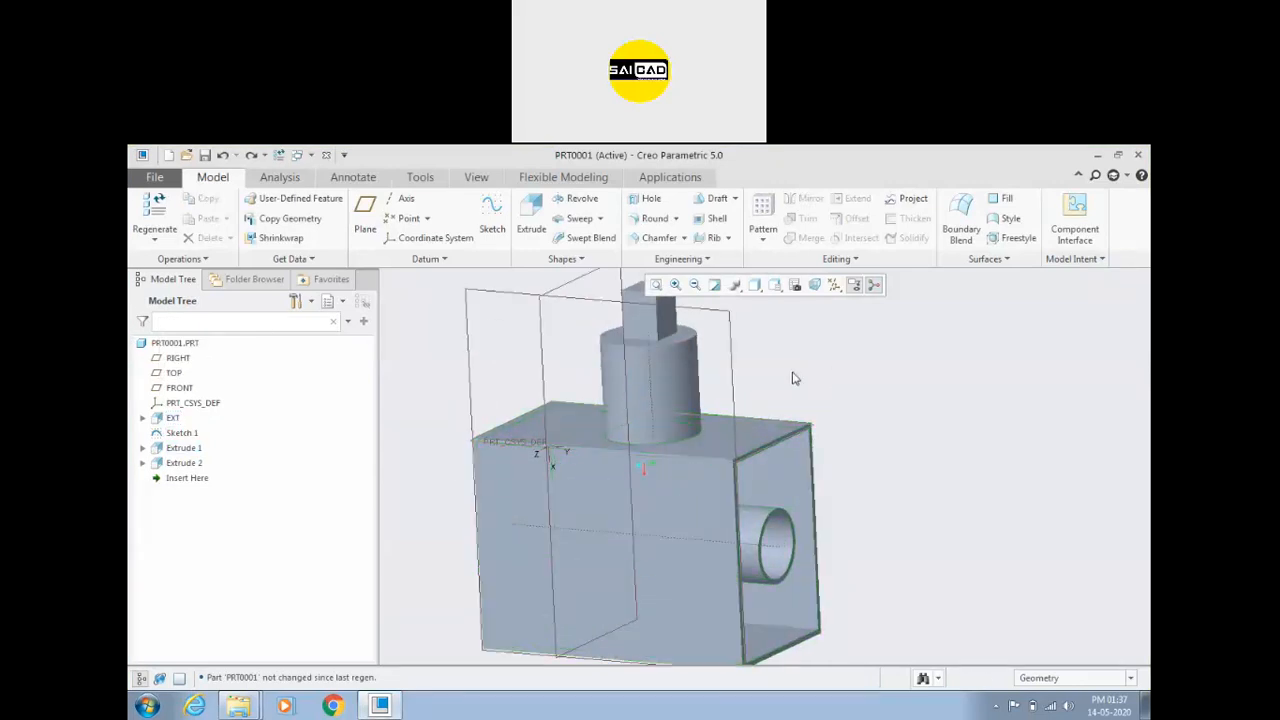
pyautogui.click(683, 372)
pyautogui.click(880, 430)
pyautogui.click(676, 382)
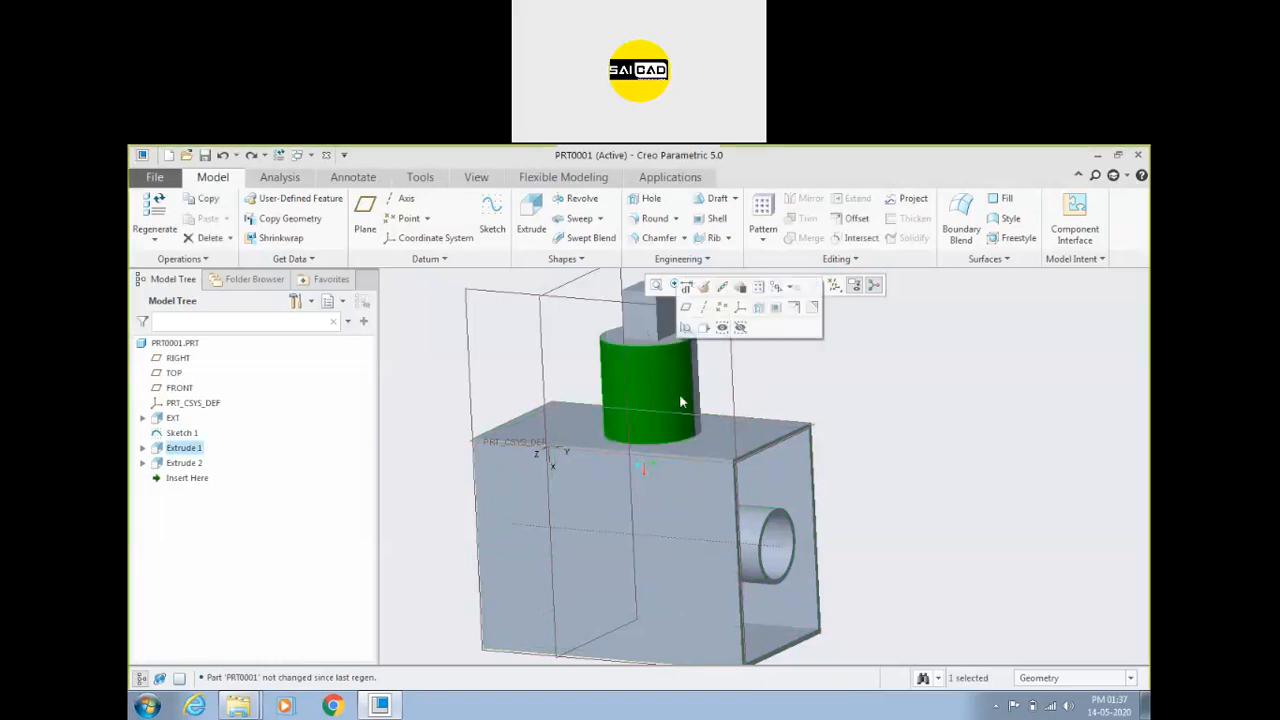
pyautogui.click(840, 400)
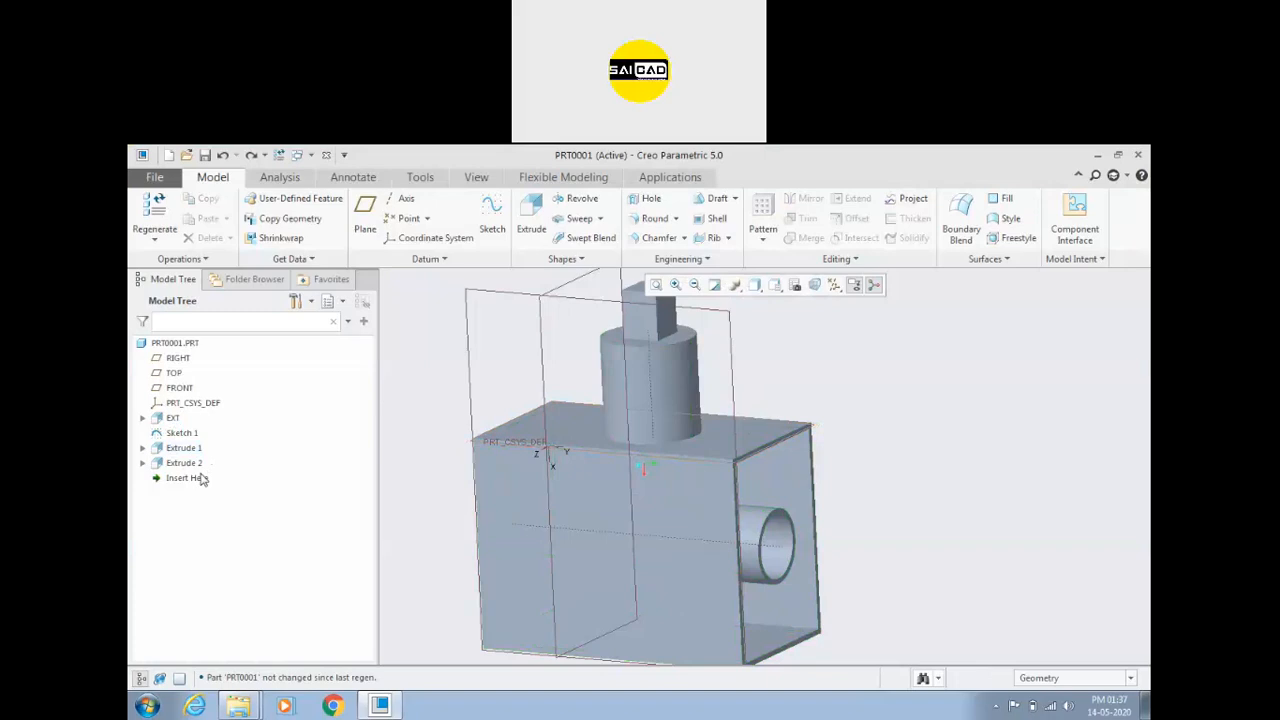
pyautogui.click(180, 450)
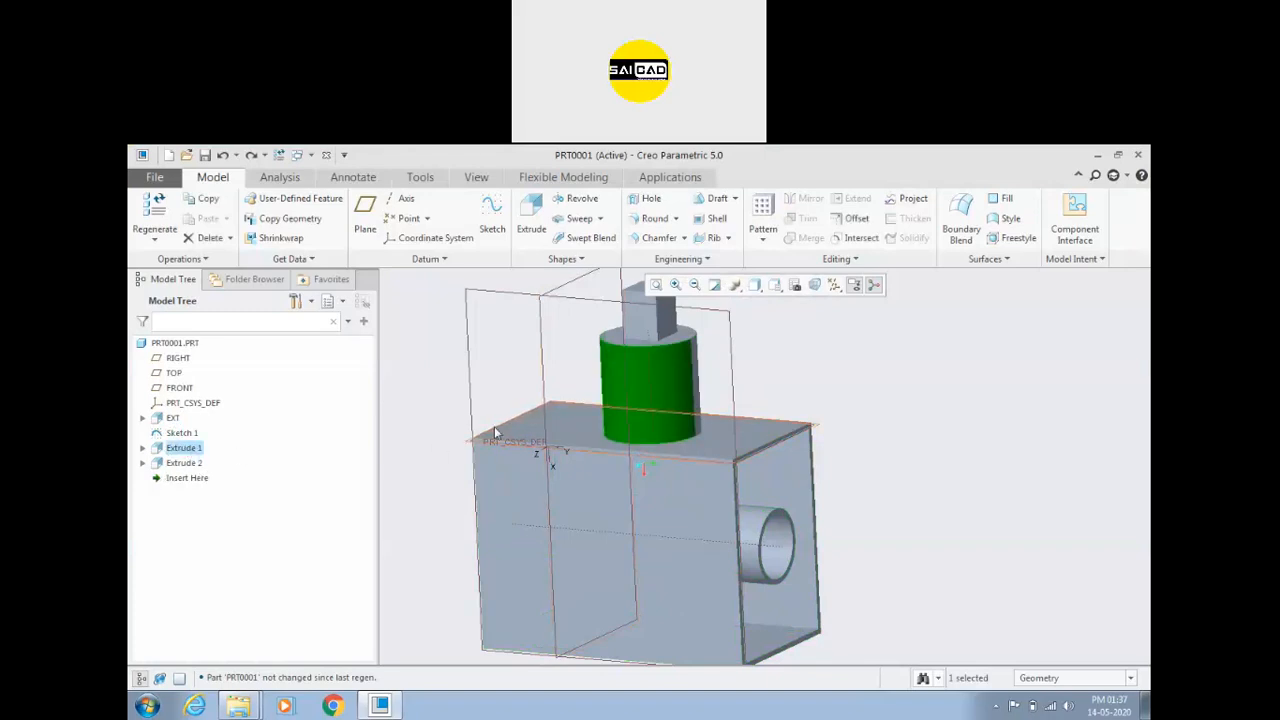
pyautogui.click(441, 452)
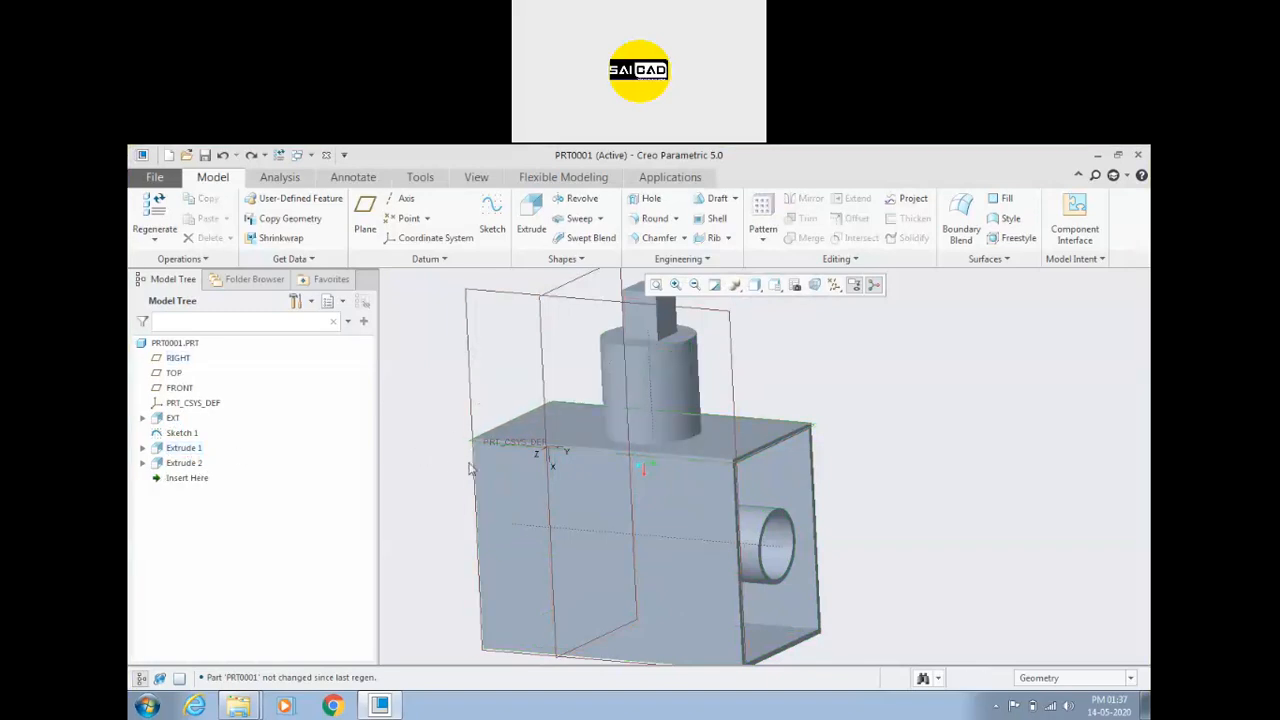
pyautogui.scroll(-4, 467, 463)
pyautogui.click(180, 449)
# Step: Open the definition of Extrude 1's Section 1 sketch and review its references
pyautogui.click(176, 434)
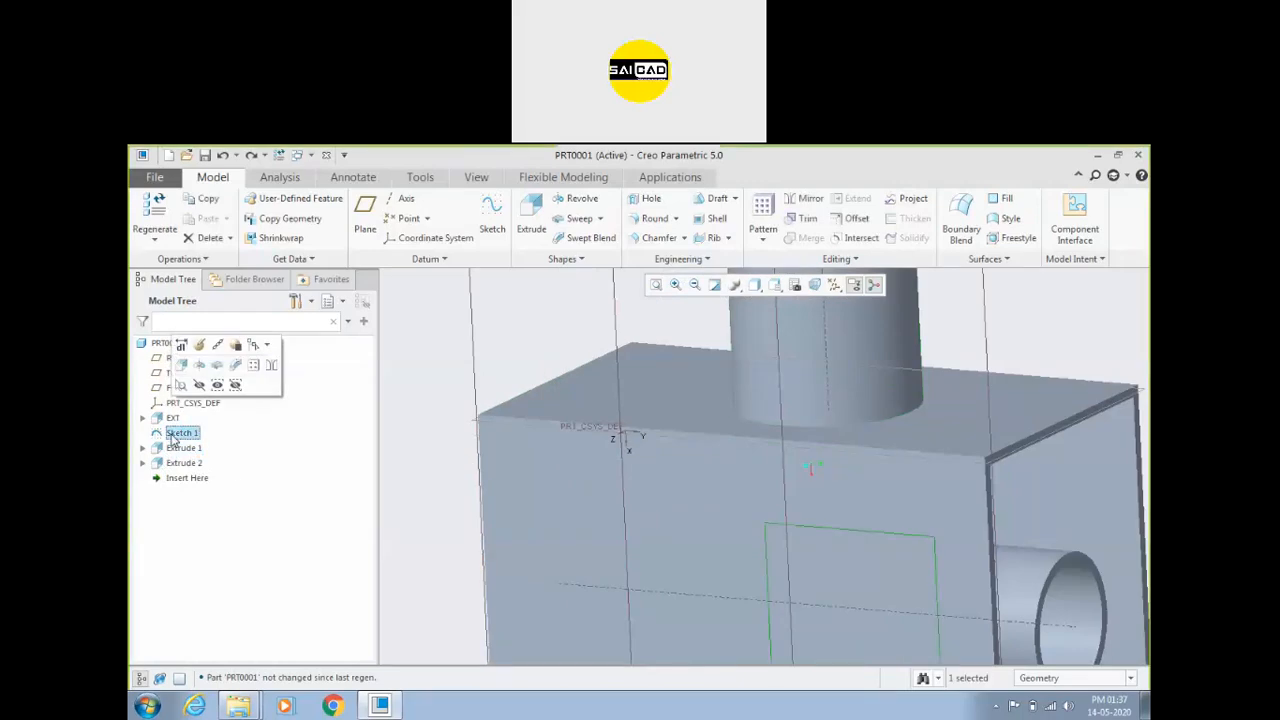
pyautogui.click(178, 448)
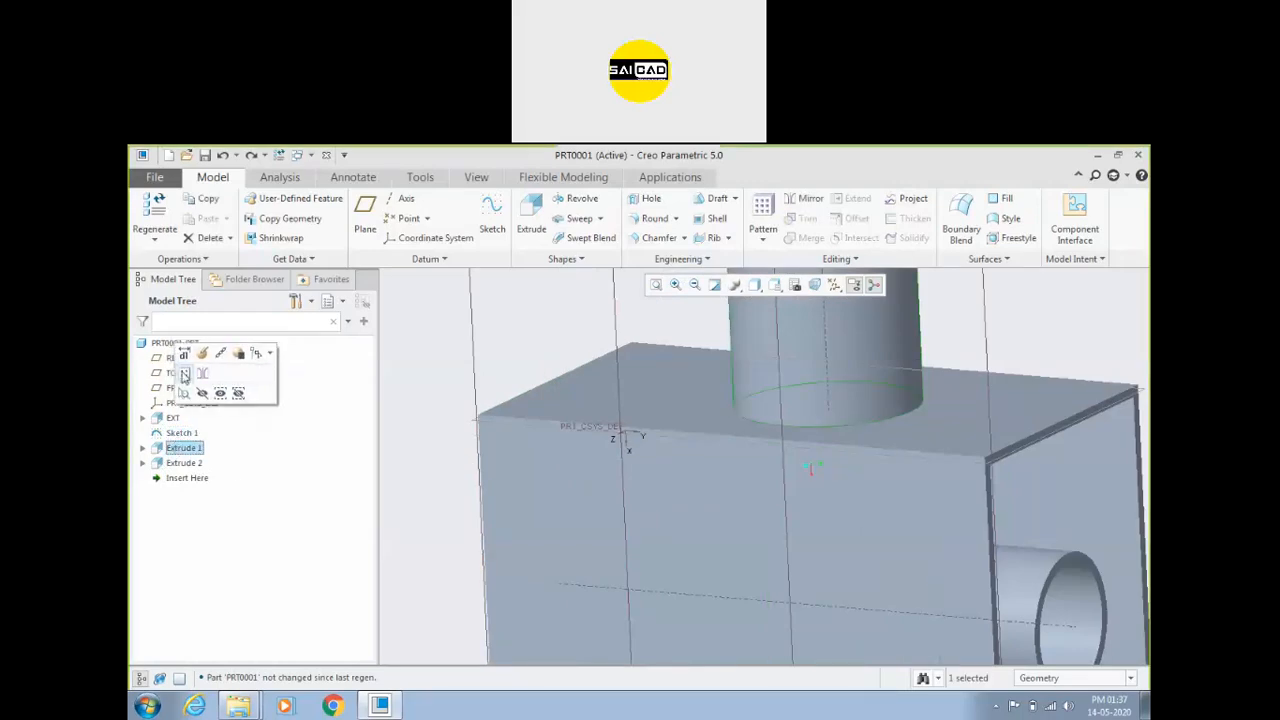
pyautogui.click(142, 448)
pyautogui.click(206, 465)
pyautogui.click(232, 397)
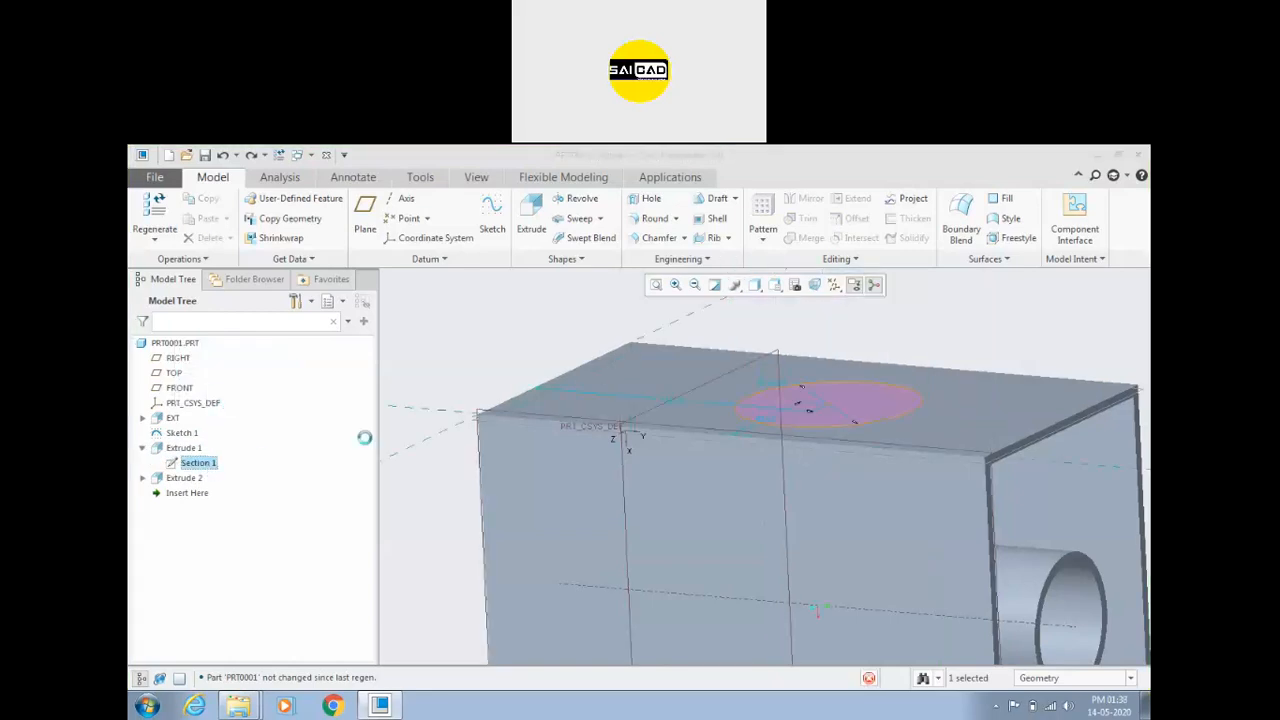
pyautogui.scroll(4, 470, 448)
pyautogui.moveTo(461, 382)
pyautogui.mouseDown(button='middle')
pyautogui.moveTo(471, 408)
pyautogui.moveTo(412, 374)
pyautogui.mouseUp(button='middle')
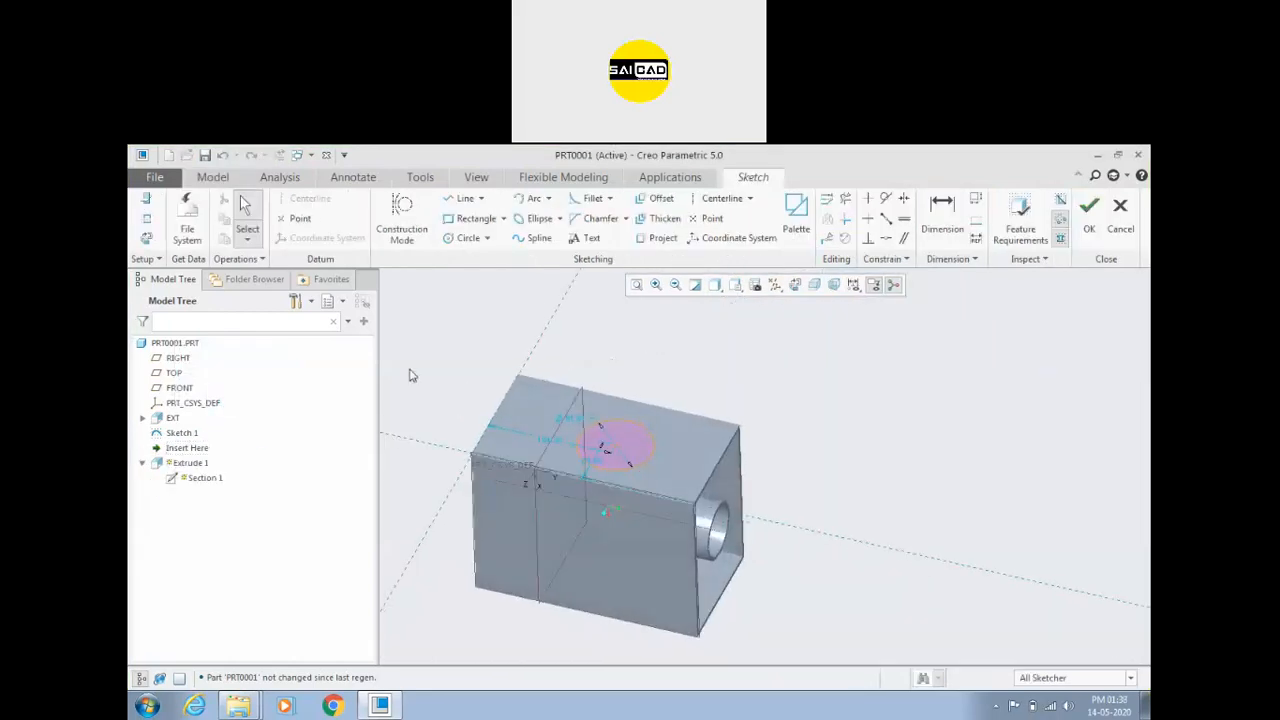
pyautogui.click(147, 222)
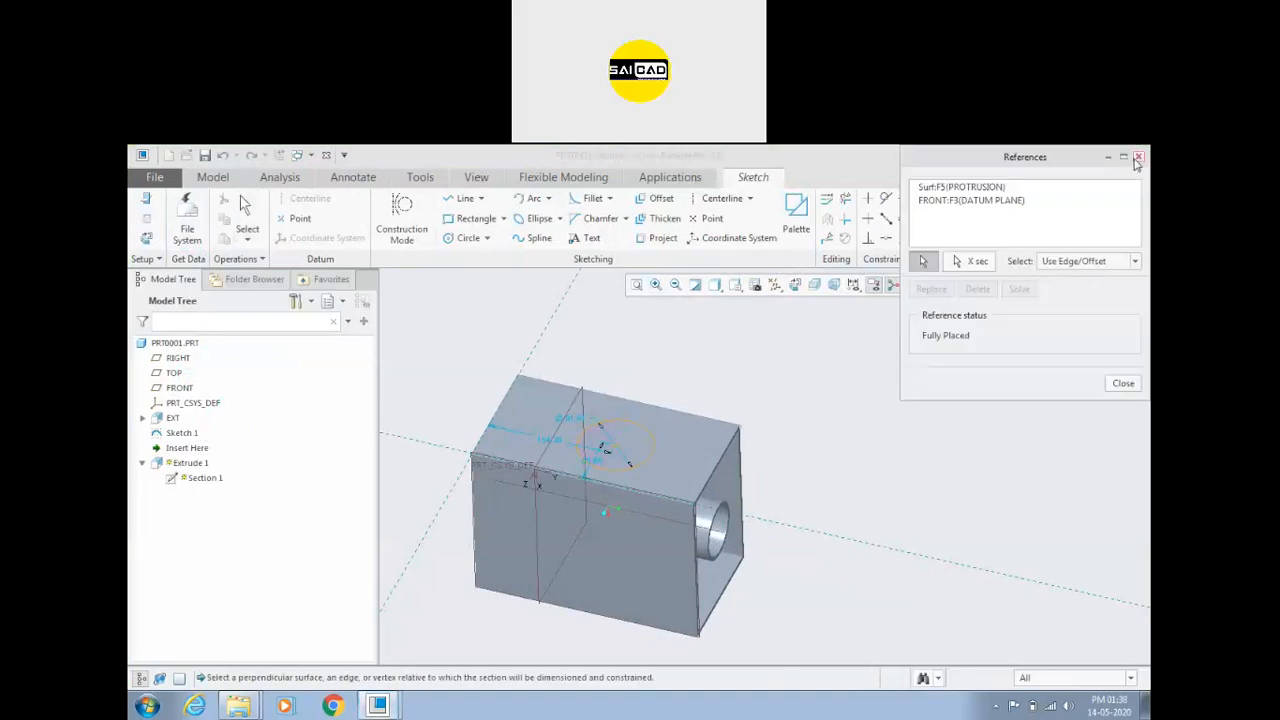
pyautogui.click(1123, 383)
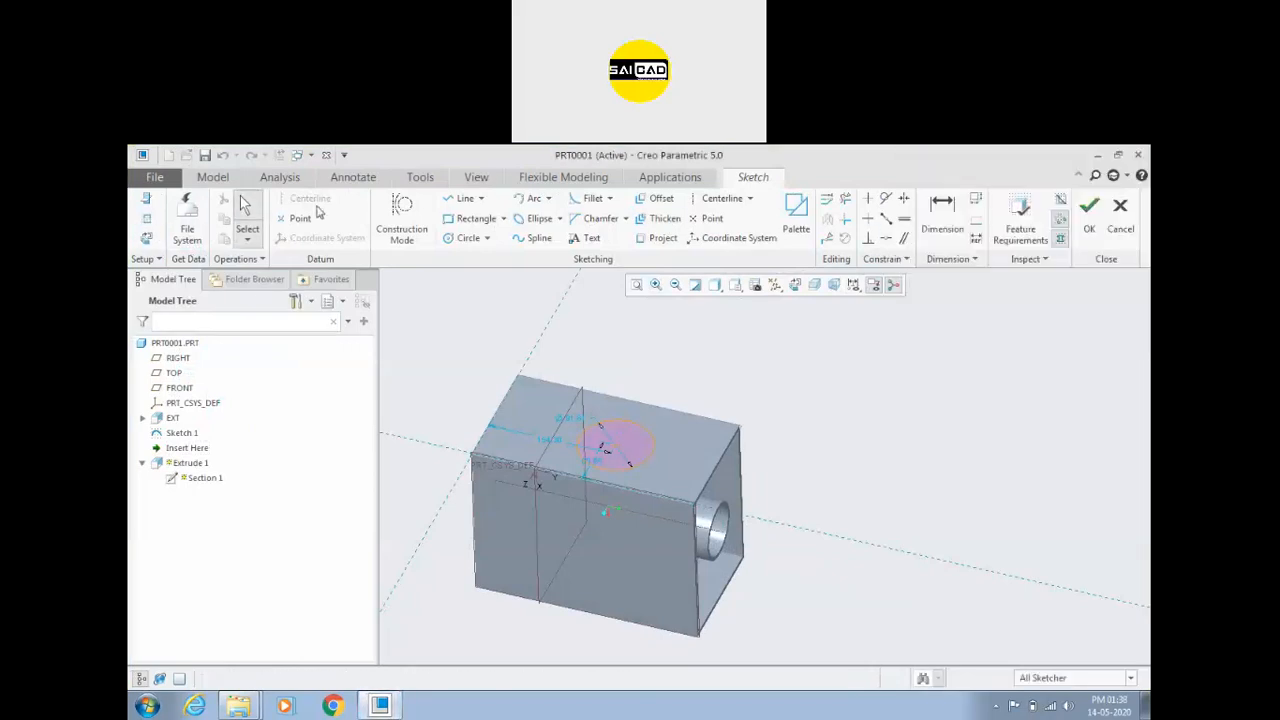
# Step: Move the Section 1 sketch plane from the block's top face to the RIGHT datum plane
pyautogui.click(146, 205)
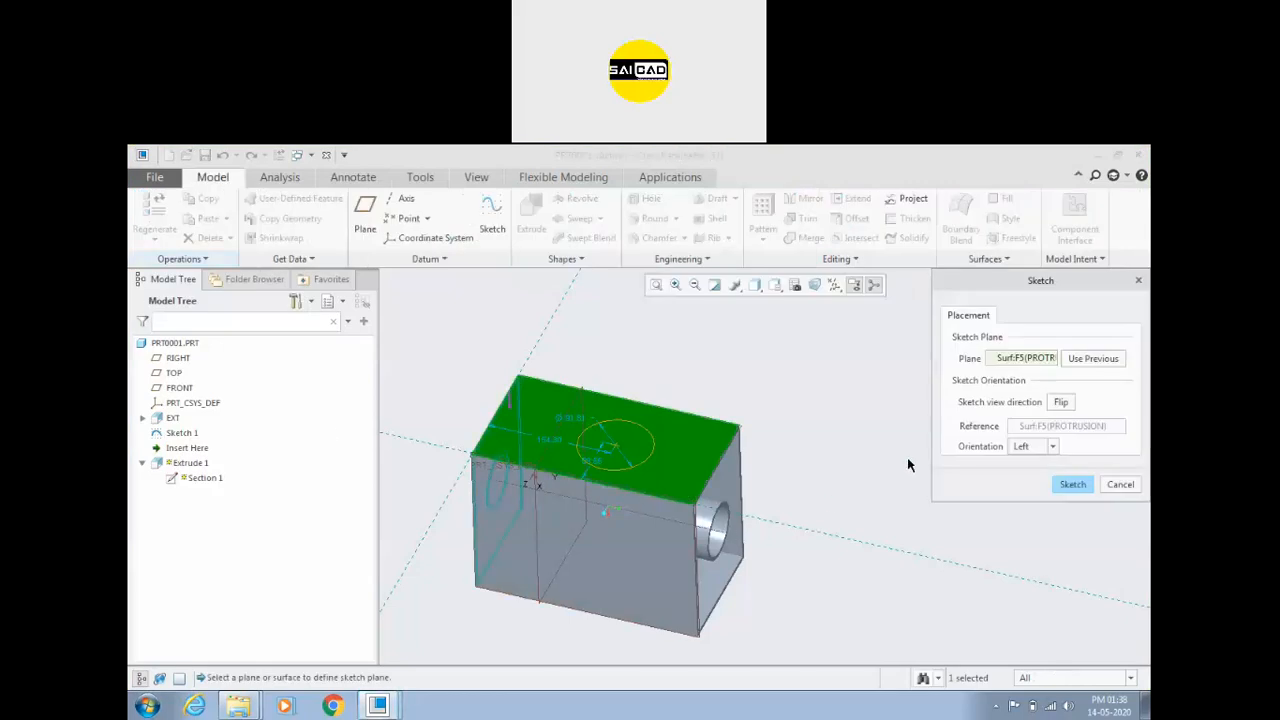
pyautogui.rightClick(1008, 364)
pyautogui.click(1030, 370)
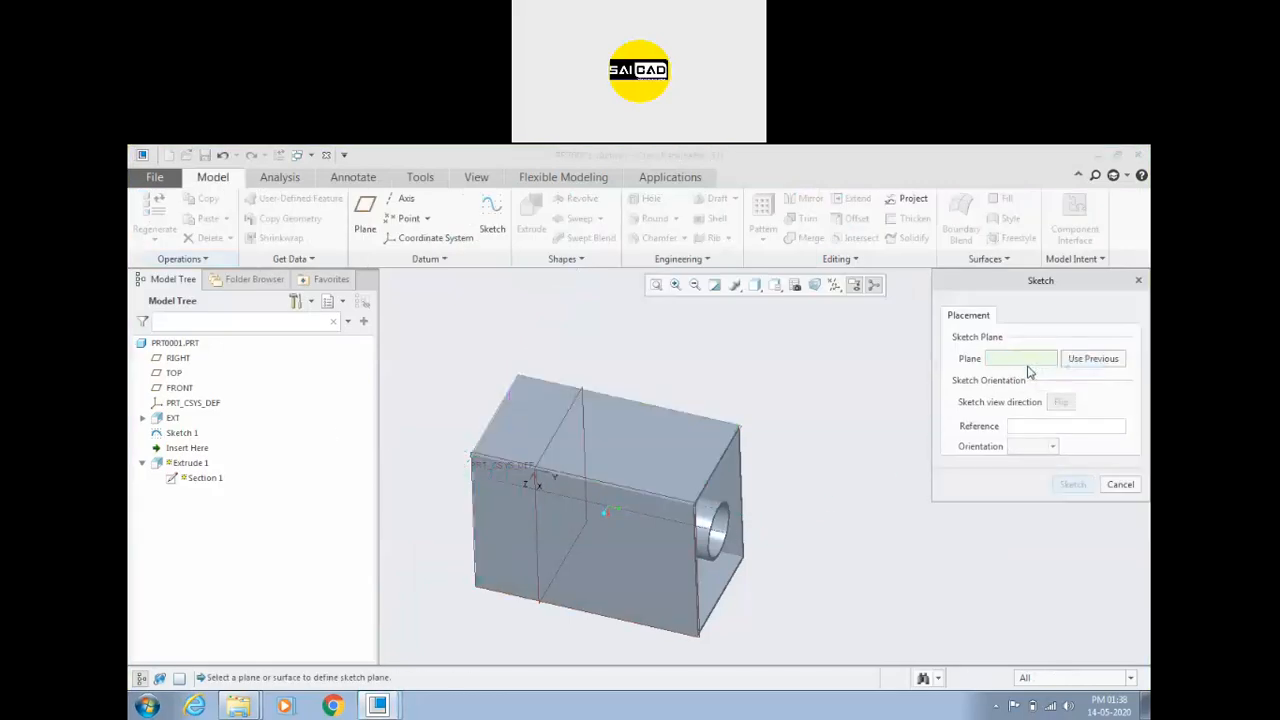
pyautogui.click(740, 429)
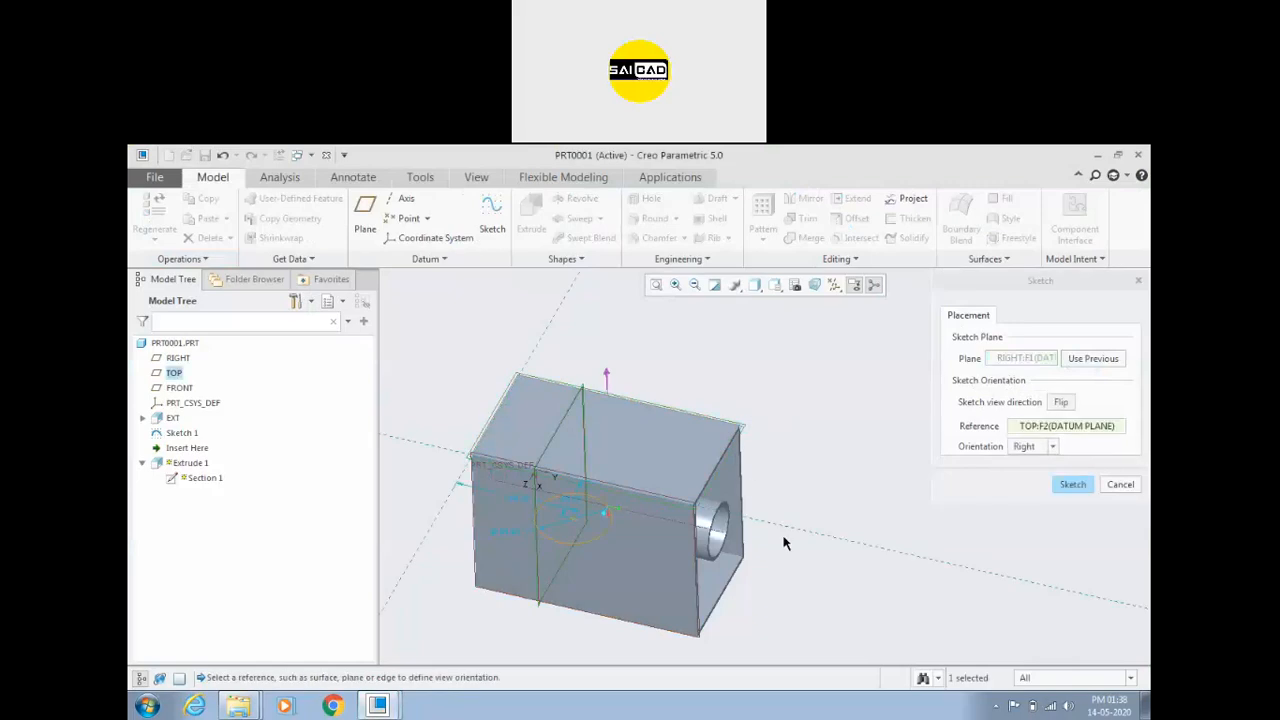
pyautogui.click(1072, 485)
pyautogui.moveTo(681, 482); pyautogui.dragTo(643, 416, button='middle')
pyautogui.moveTo(729, 425); pyautogui.dragTo(778, 432, button='middle')
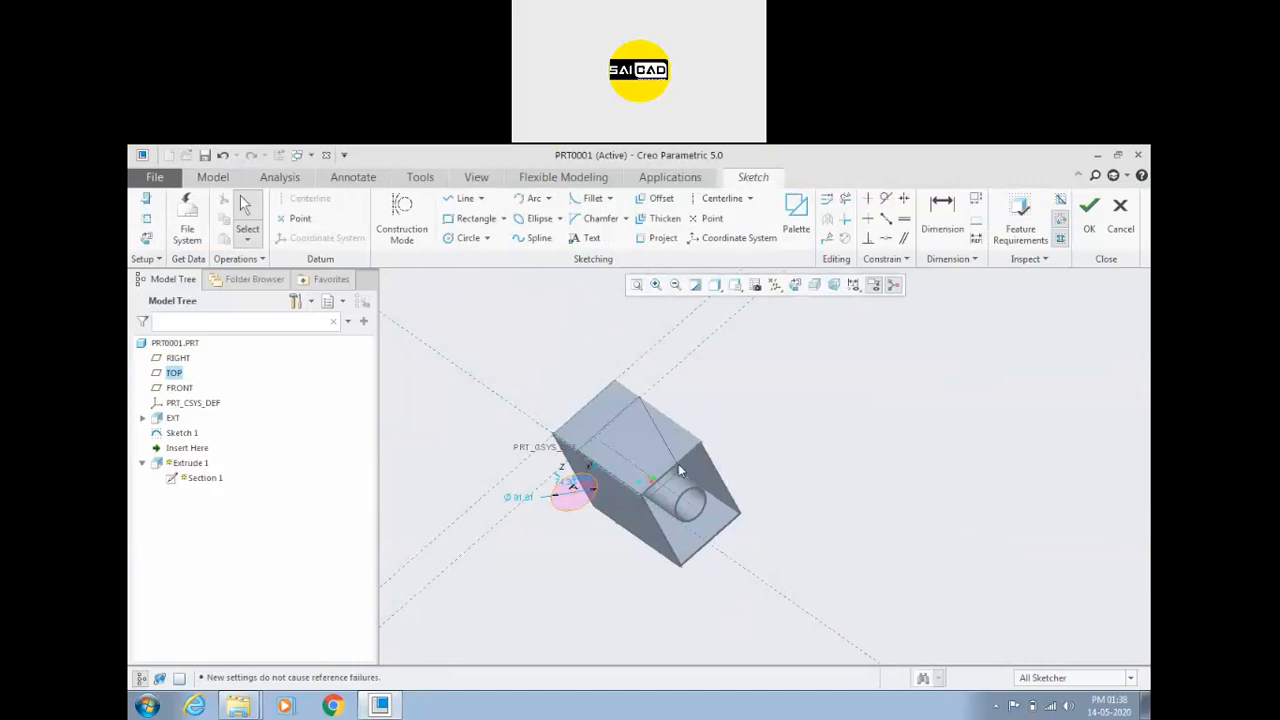
pyautogui.click(1088, 228)
# Step: Delete the EXT block feature
pyautogui.click(170, 420)
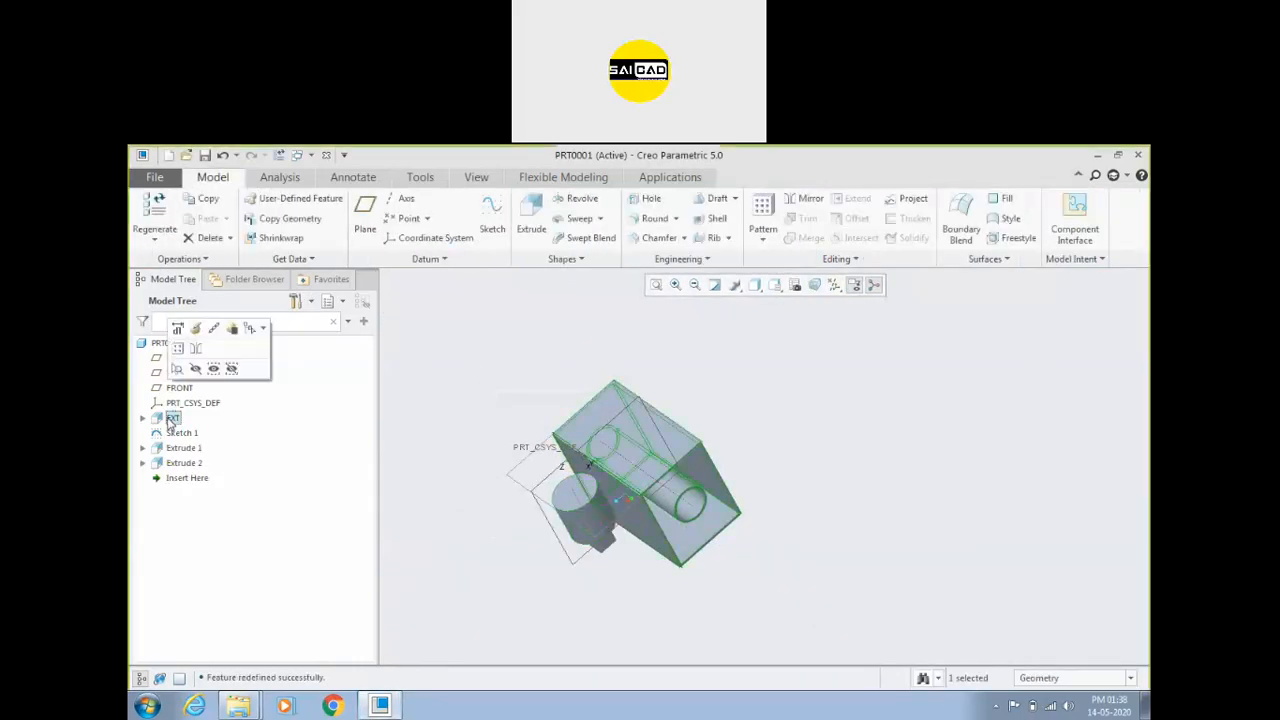
pyautogui.press('Delete')
pyautogui.click(572, 443)
pyautogui.scroll(-3, 592, 534)
pyautogui.moveTo(592, 539); pyautogui.dragTo(604, 502, button='middle')
pyautogui.scroll(-3, 608, 499)
pyautogui.moveTo(673, 448); pyautogui.dragTo(691, 479, button='middle')
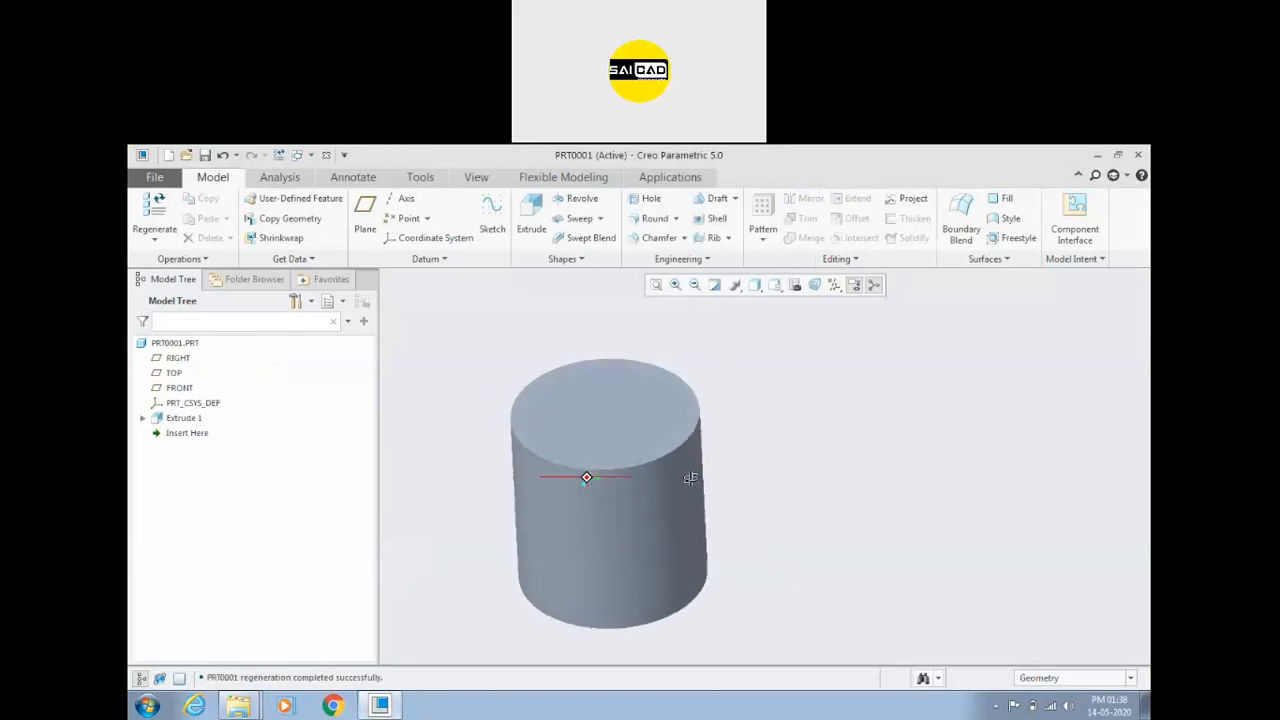
pyautogui.scroll(2, 621, 494)
pyautogui.moveTo(749, 527); pyautogui.dragTo(740, 528, button='middle')
pyautogui.moveTo(655, 533); pyautogui.dragTo(757, 551, button='middle')
pyautogui.scroll(2, 723, 560)
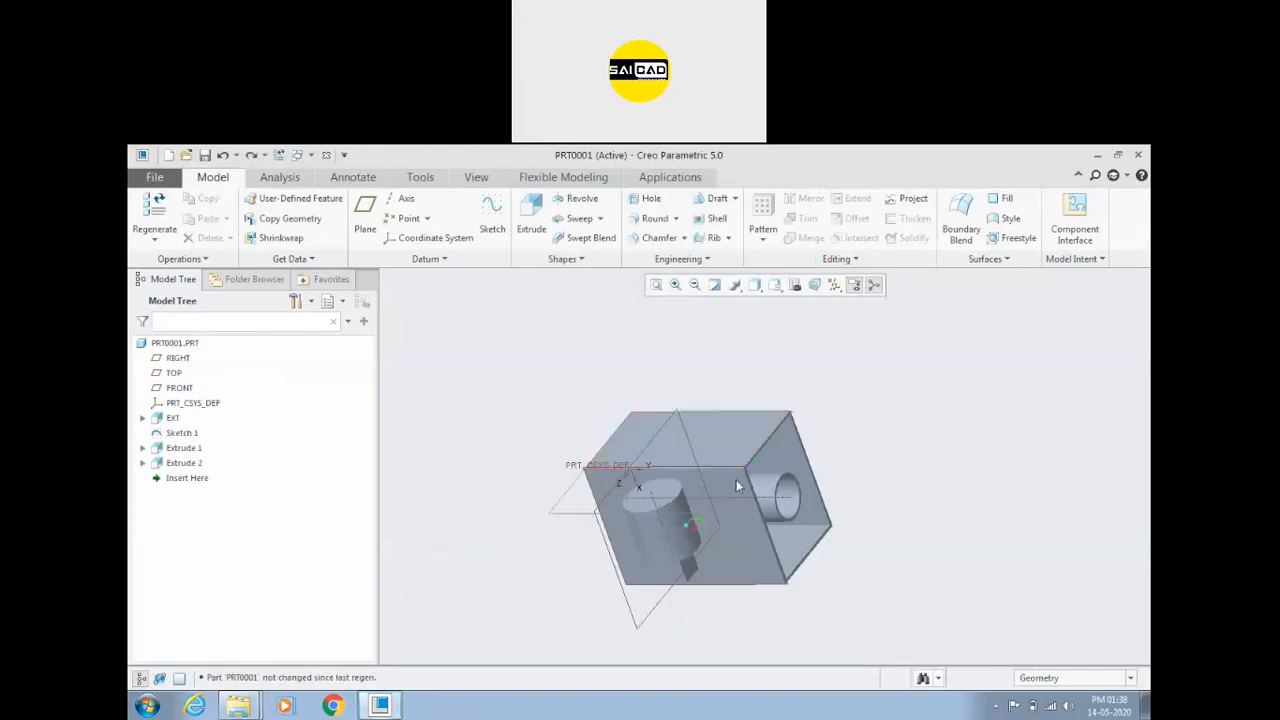
pyautogui.moveTo(736, 479); pyautogui.dragTo(918, 540, button='middle')
pyautogui.scroll(-4, 684, 390)
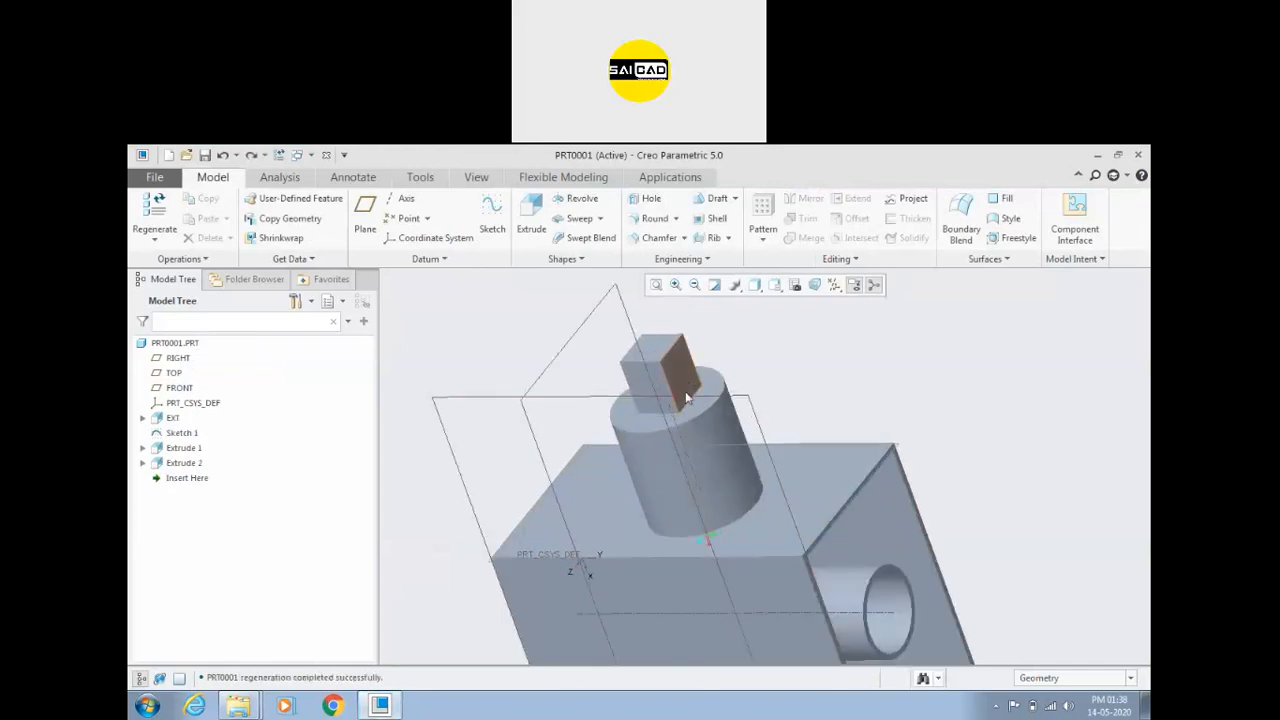
pyautogui.click(830, 490)
pyautogui.click(863, 343)
pyautogui.scroll(2, 863, 343)
pyautogui.moveTo(794, 431)
pyautogui.mouseDown(button='middle')
pyautogui.moveTo(820, 414)
pyautogui.moveTo(795, 411)
pyautogui.moveTo(791, 430)
pyautogui.mouseUp(button='middle')
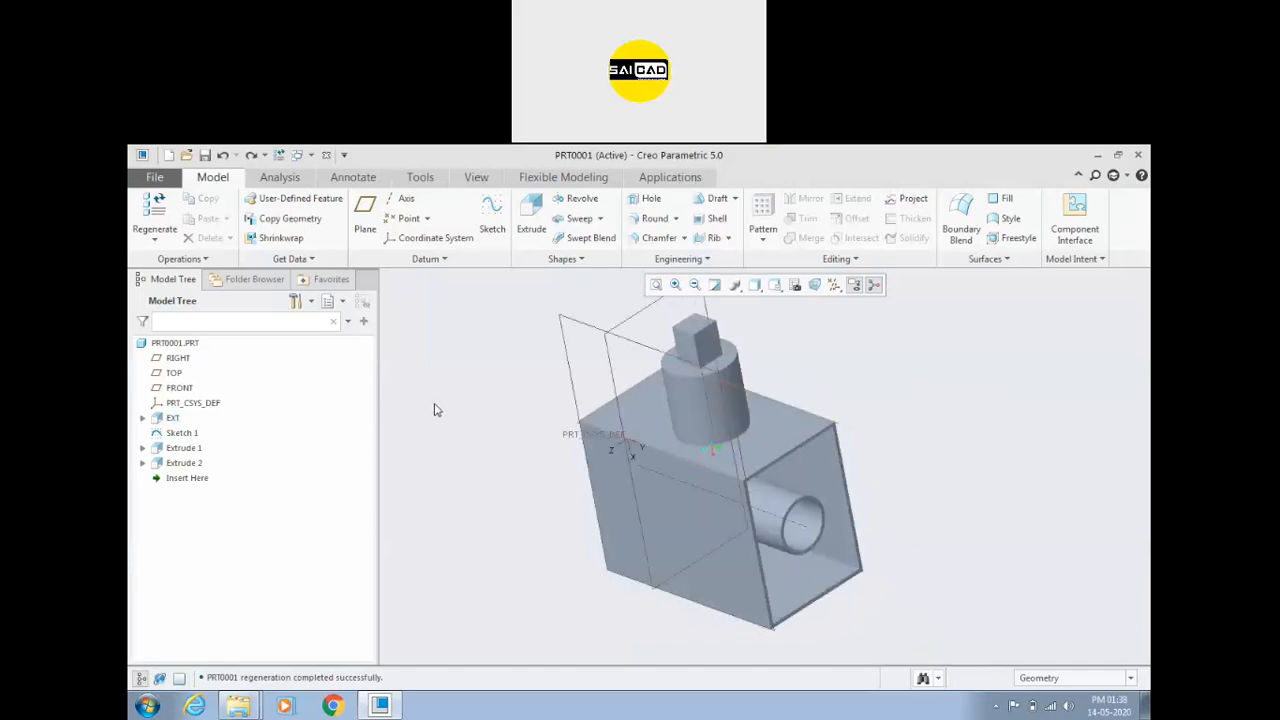
# Step: Inspect the block faces and cylindrical boss, ending with the large front face selected
pyautogui.click(664, 520)
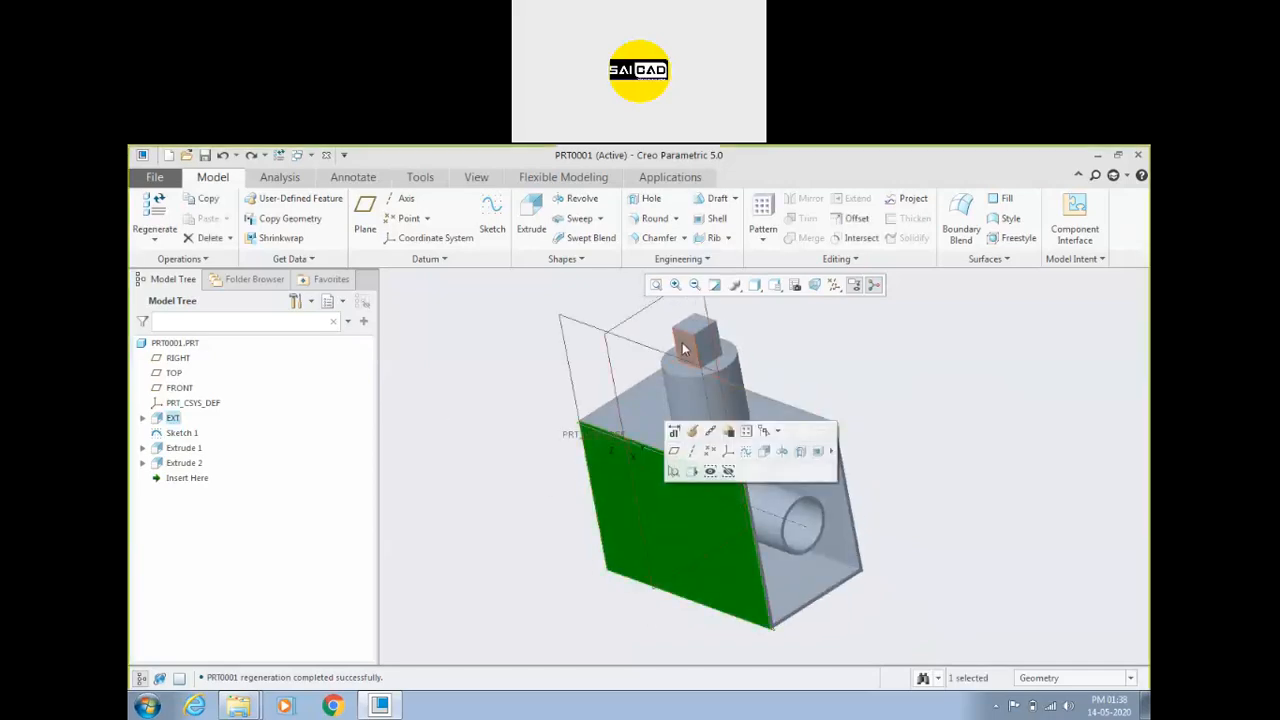
pyautogui.click(778, 380)
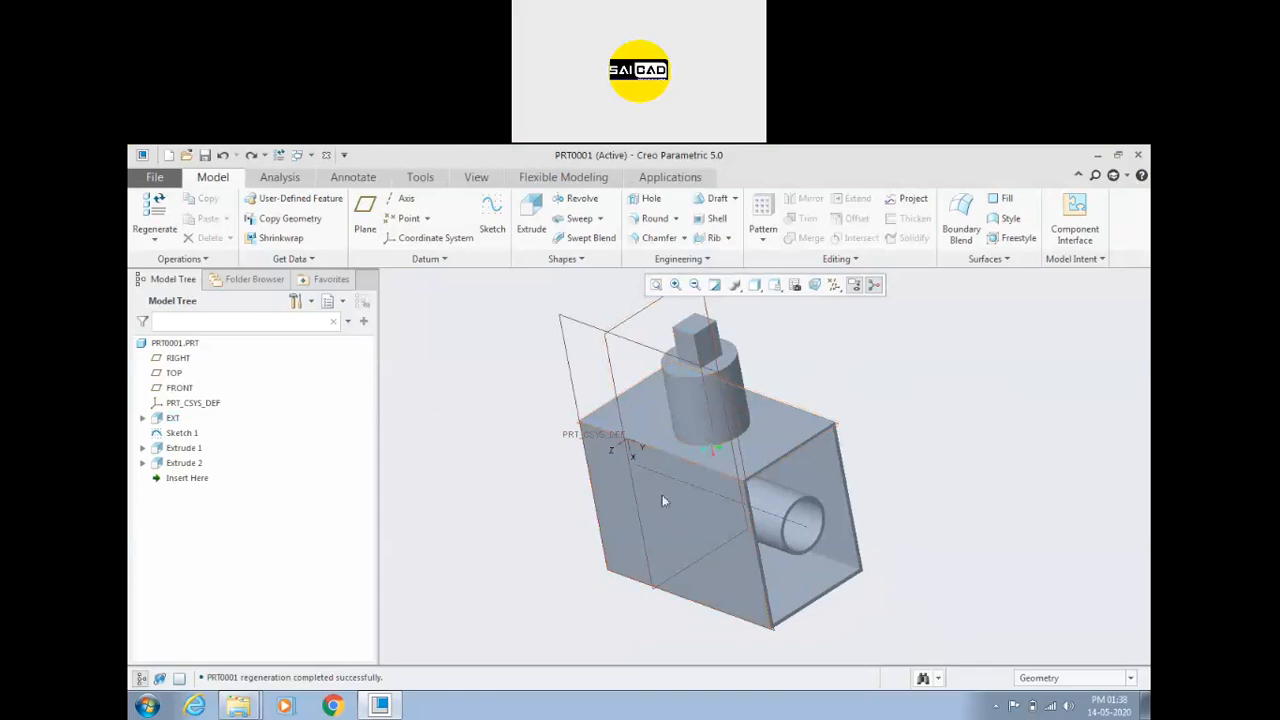
pyautogui.click(671, 538)
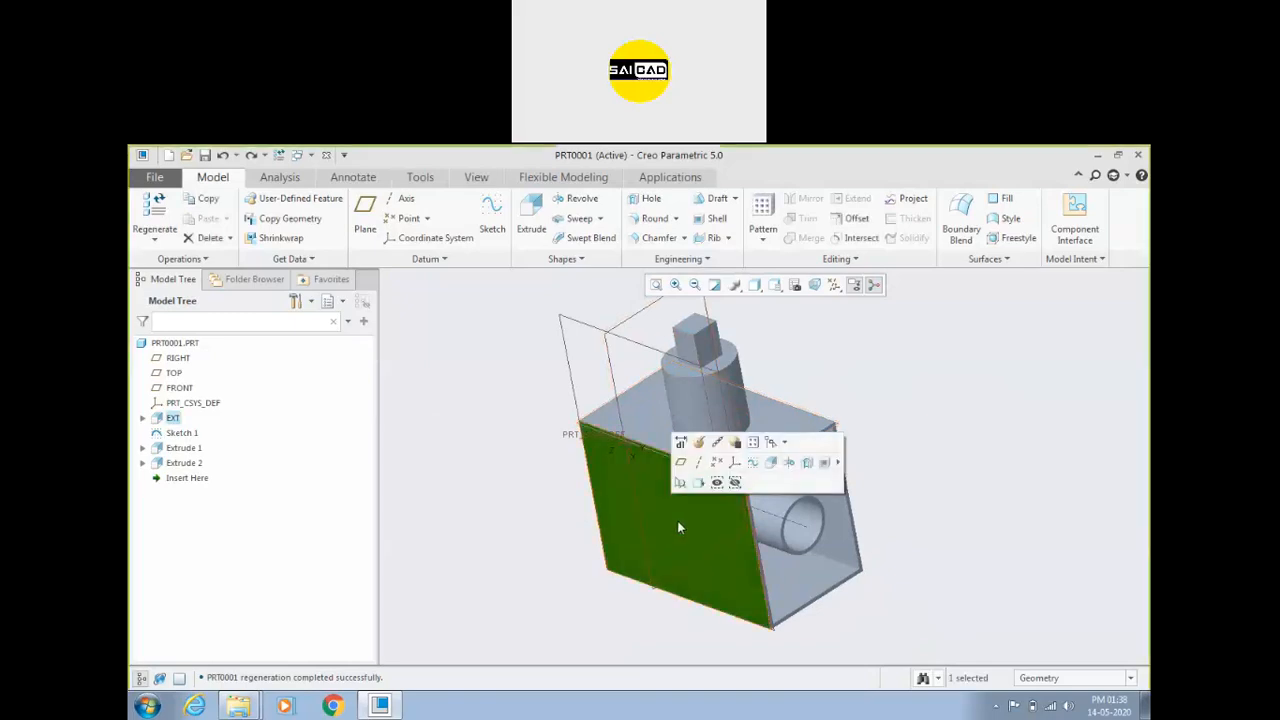
pyautogui.click(689, 418)
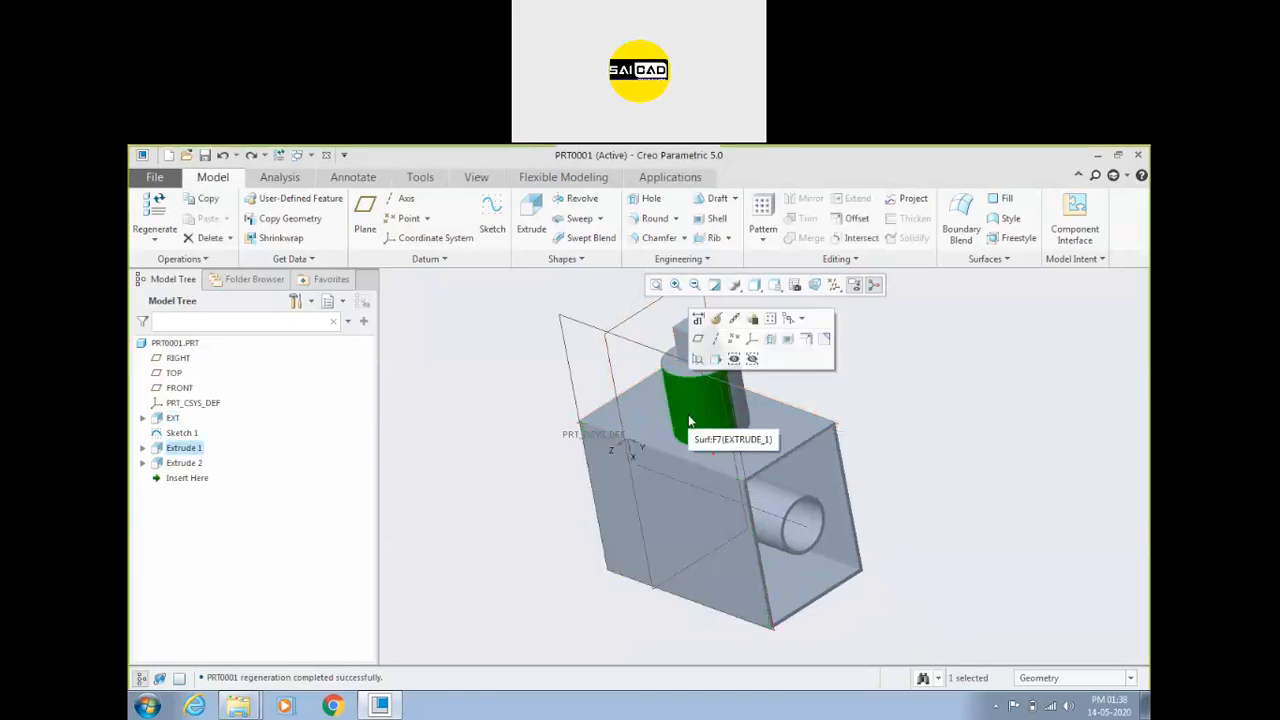
pyautogui.click(546, 423)
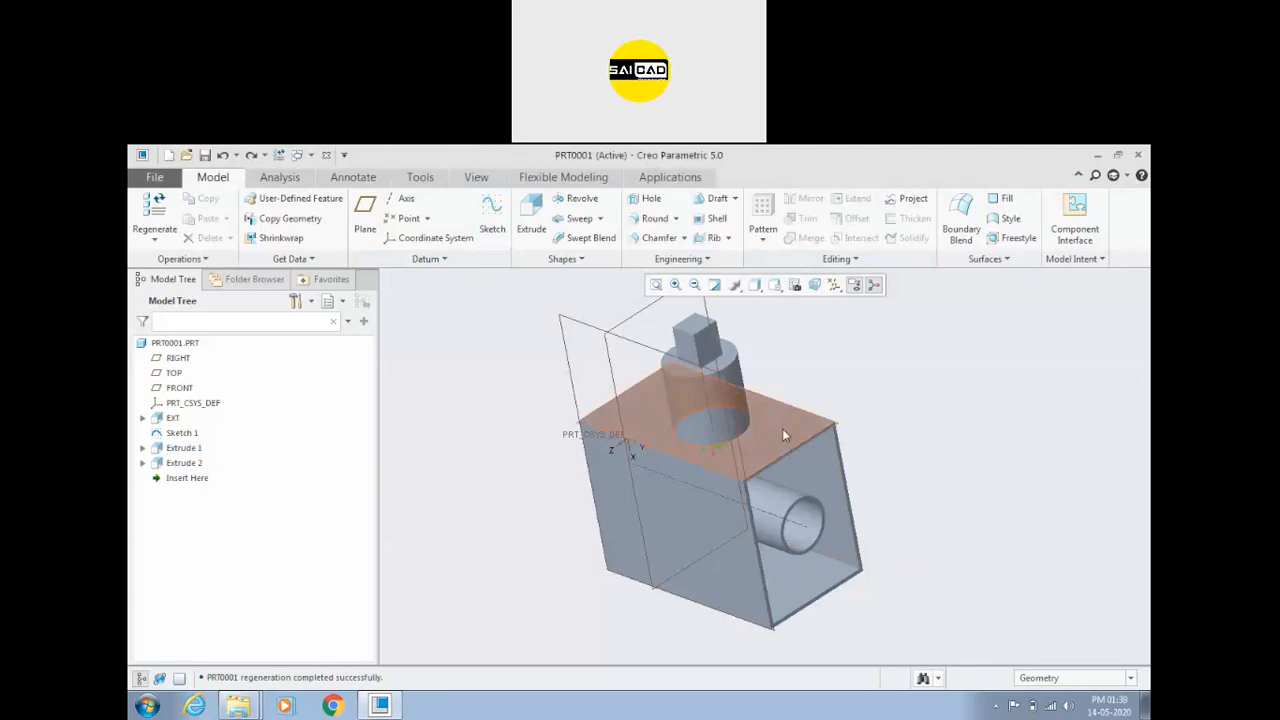
pyautogui.click(680, 520)
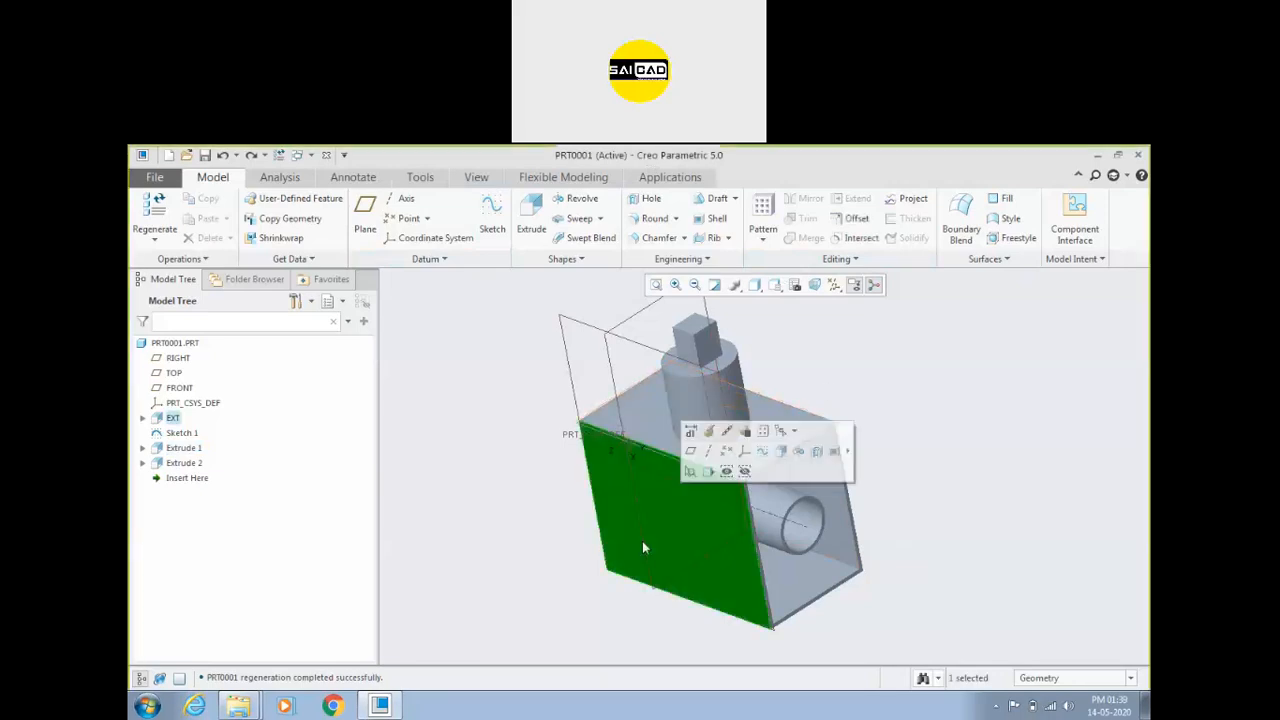
pyautogui.click(530, 215)
pyautogui.moveTo(506, 455)
pyautogui.mouseDown(button='middle')
pyautogui.moveTo(514, 434)
pyautogui.moveTo(462, 442)
pyautogui.moveTo(620, 390)
pyautogui.mouseUp(button='middle')
pyautogui.moveTo(758, 323); pyautogui.dragTo(720, 341, button='middle')
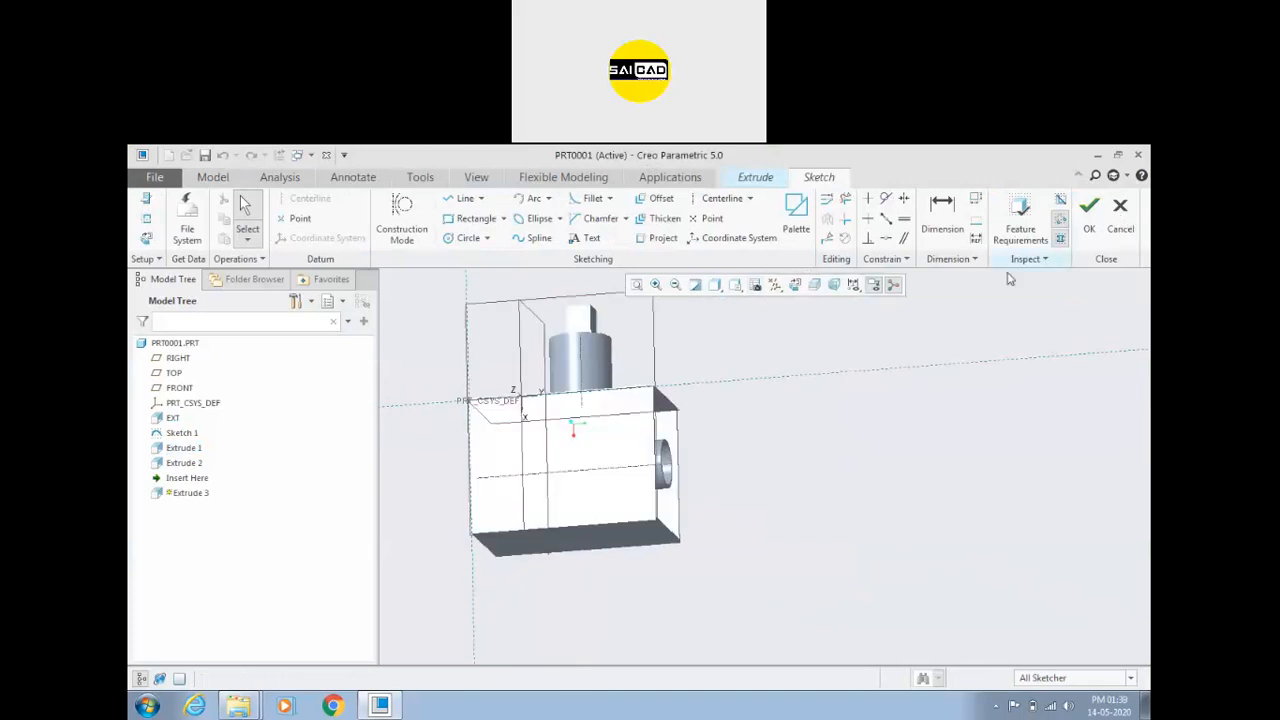
pyautogui.click(794, 285)
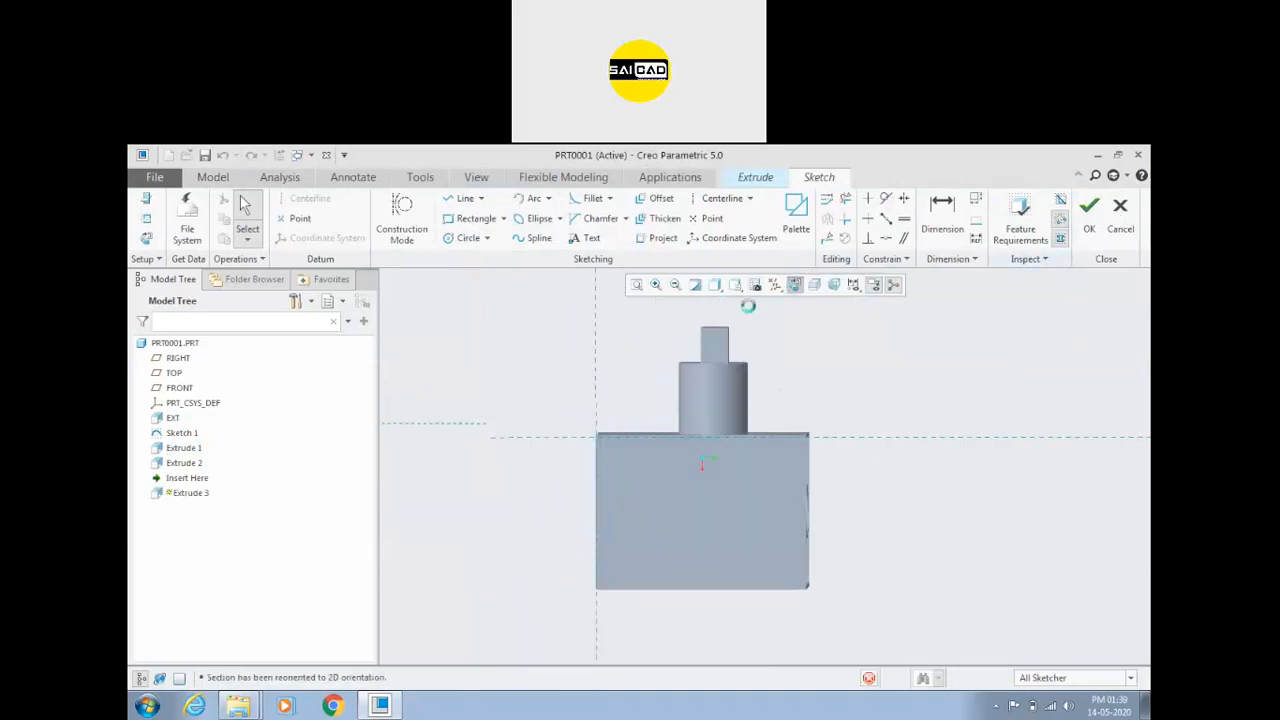
pyautogui.click(660, 240)
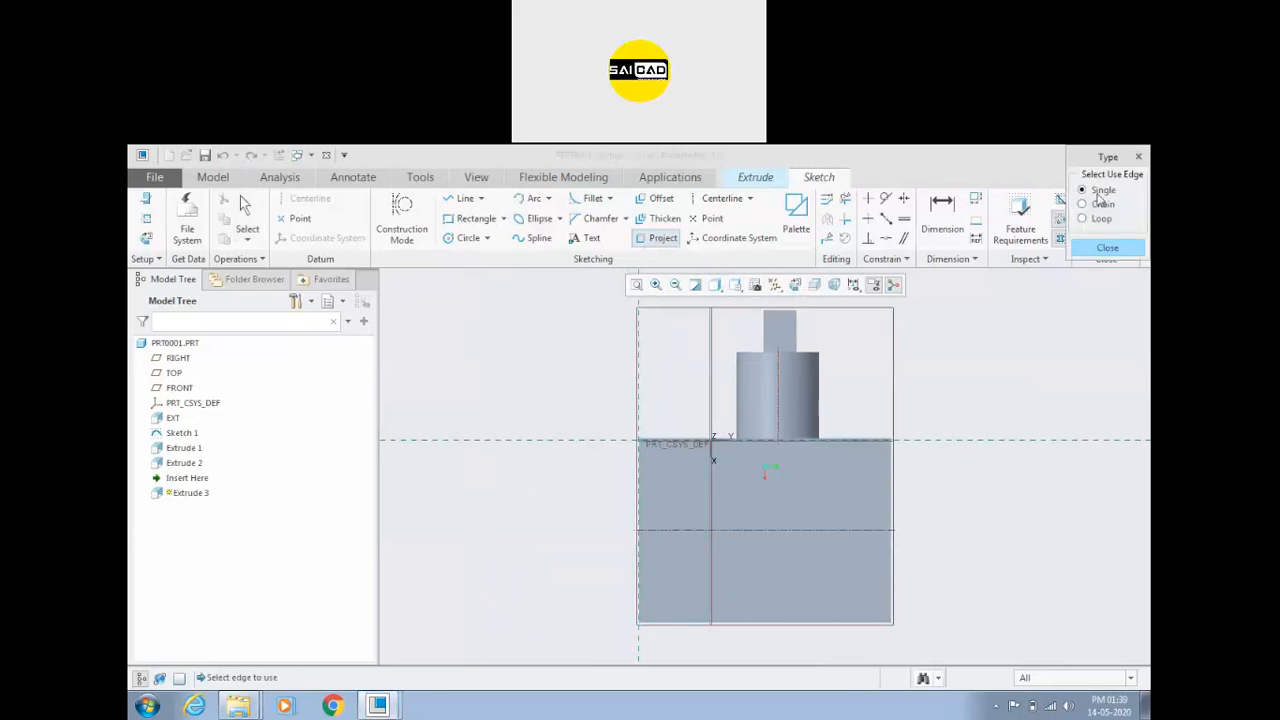
pyautogui.click(1093, 218)
pyautogui.click(885, 505)
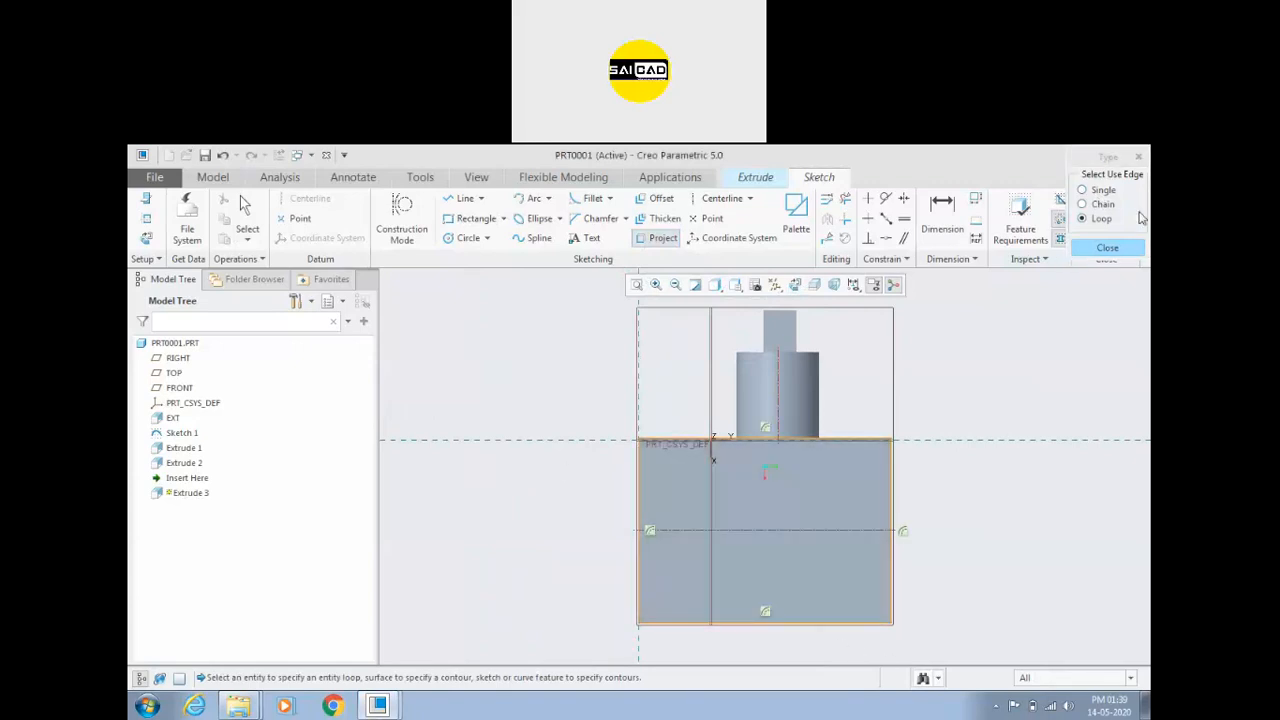
pyautogui.click(1107, 247)
pyautogui.moveTo(828, 453)
pyautogui.mouseDown(button='middle')
pyautogui.moveTo(931, 480)
pyautogui.moveTo(836, 436)
pyautogui.mouseUp(button='middle')
pyautogui.scroll(-2, 795, 432)
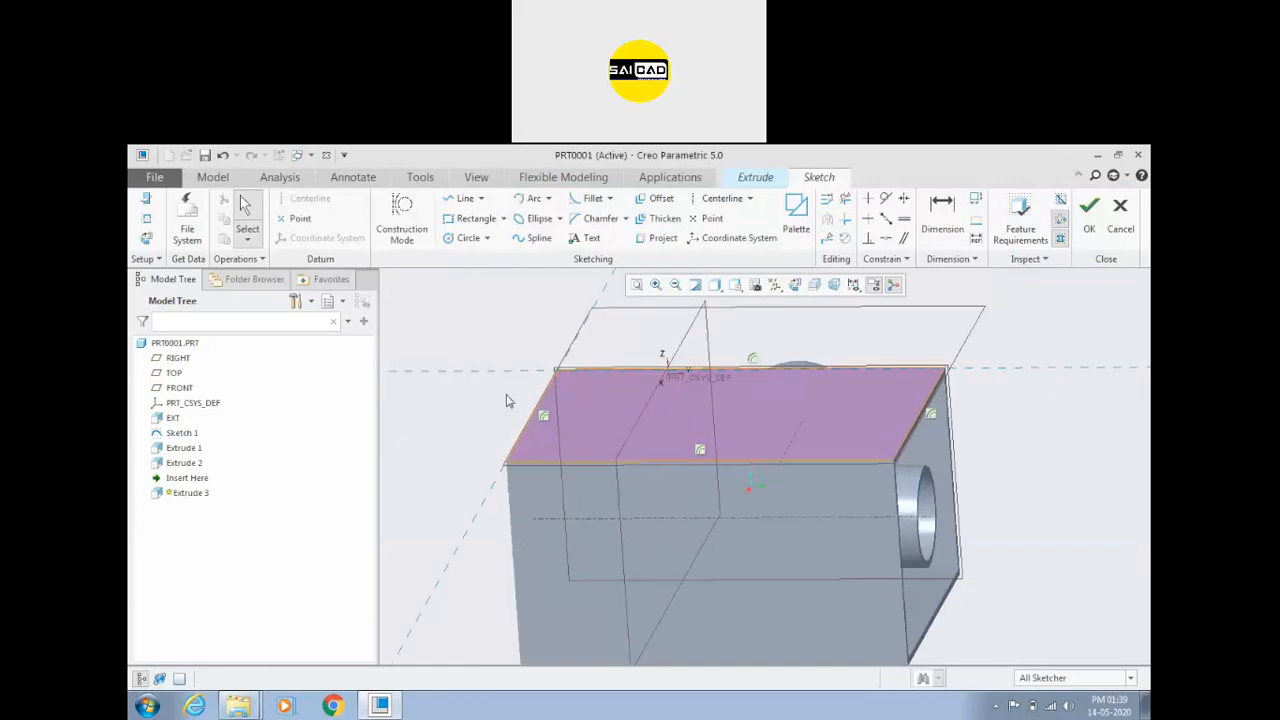
pyautogui.click(1089, 212)
pyautogui.moveTo(728, 516)
pyautogui.mouseDown(button='middle')
pyautogui.moveTo(900, 423)
pyautogui.moveTo(846, 415)
pyautogui.moveTo(900, 455)
pyautogui.moveTo(857, 518)
pyautogui.moveTo(864, 497)
pyautogui.moveTo(759, 416)
pyautogui.mouseUp(button='middle')
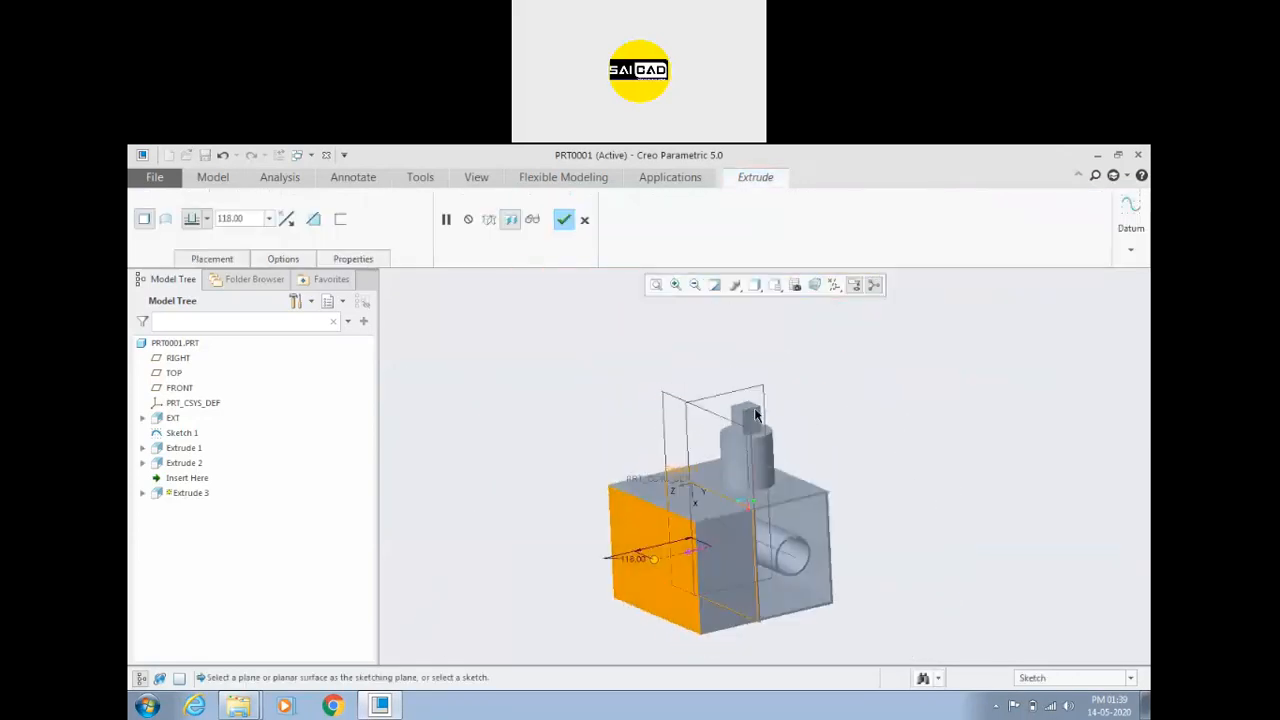
pyautogui.click(584, 219)
pyautogui.click(642, 453)
# Step: Turn the part to the hole side and select the block face containing the hole
pyautogui.click(526, 446)
pyautogui.moveTo(526, 446); pyautogui.dragTo(606, 502, button='middle')
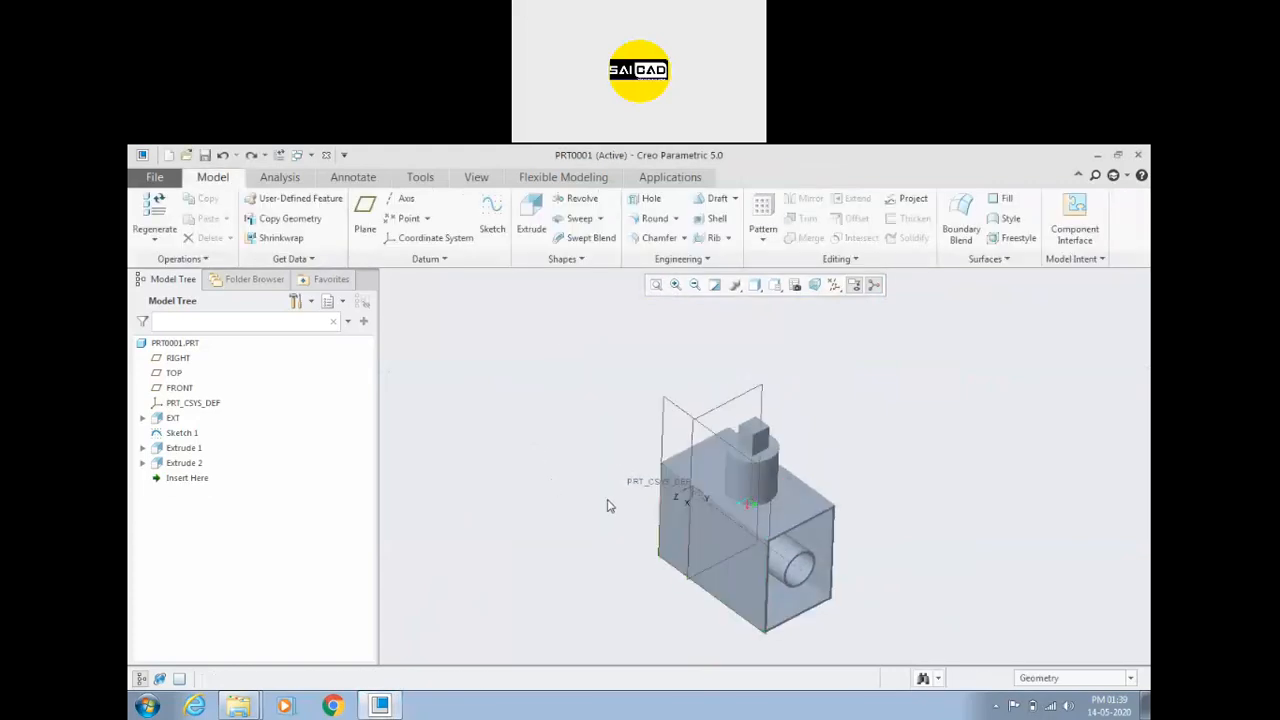
pyautogui.scroll(-3, 692, 496)
pyautogui.scroll(1, 711, 445)
pyautogui.moveTo(710, 450); pyautogui.dragTo(808, 485, button='middle')
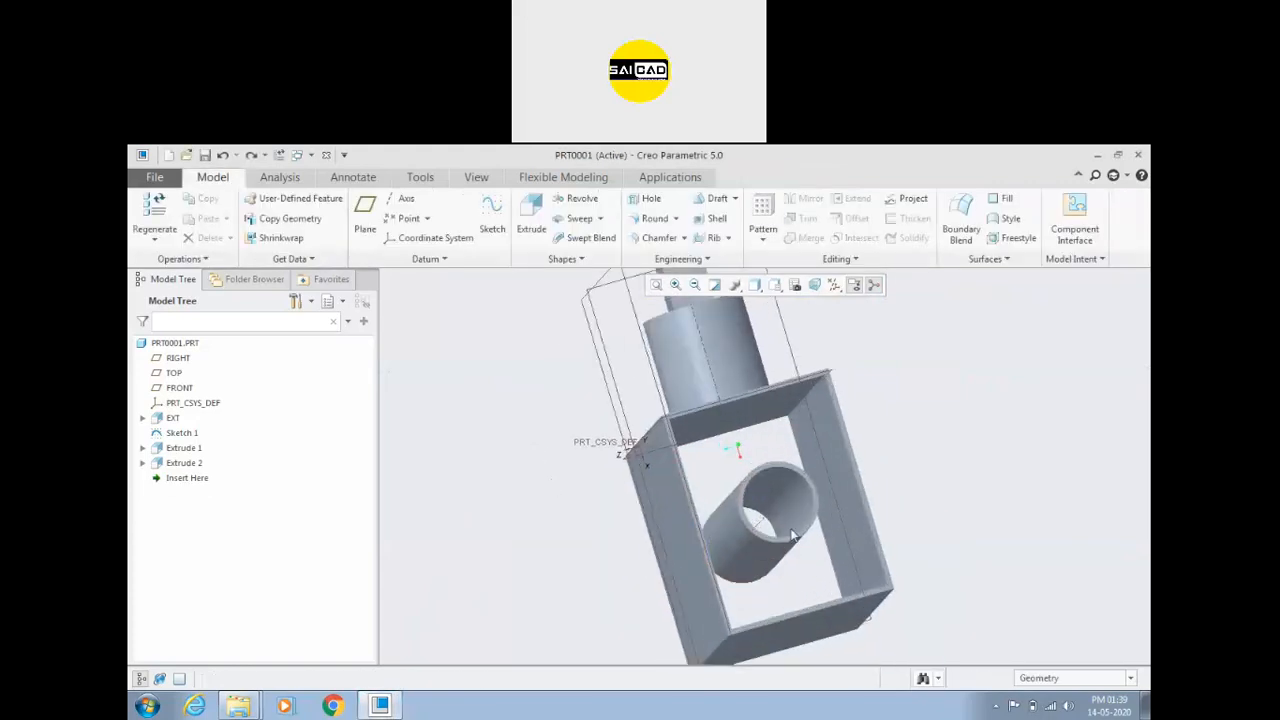
pyautogui.scroll(-3, 808, 485)
pyautogui.click(795, 498)
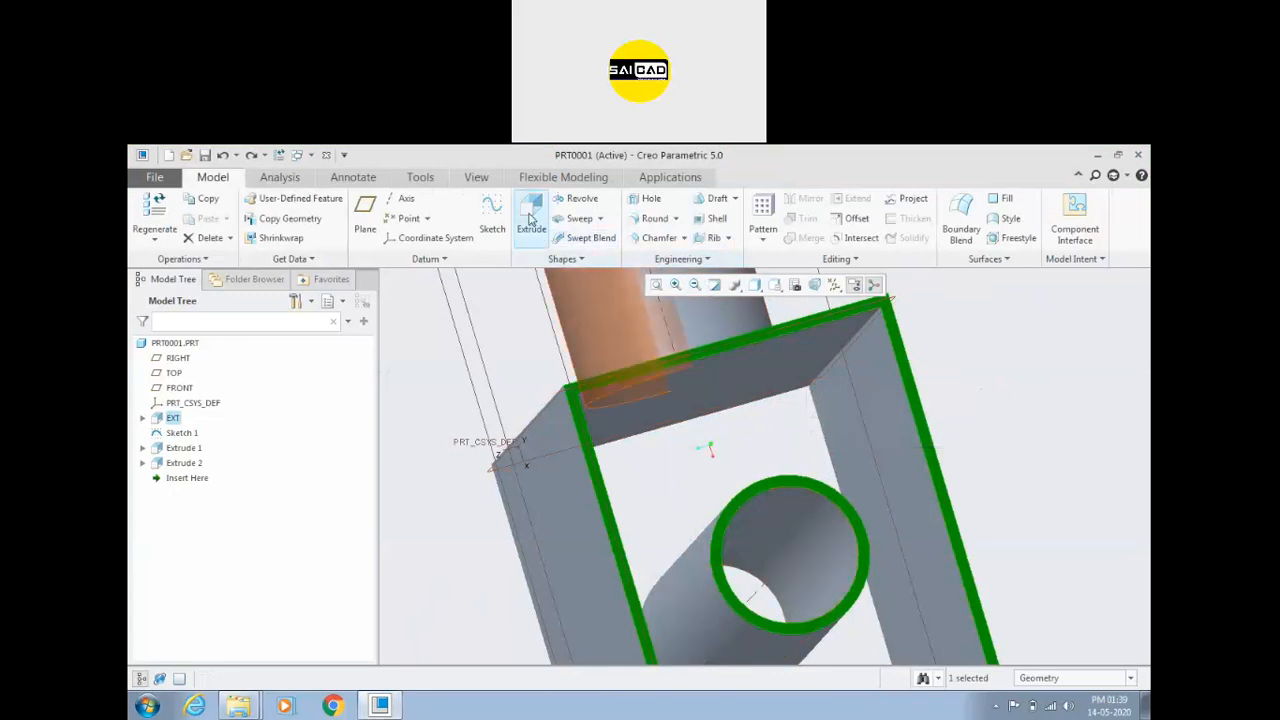
# Step: Start an extrusion on that face and project the round hole's edge loop into the sketch
pyautogui.click(531, 218)
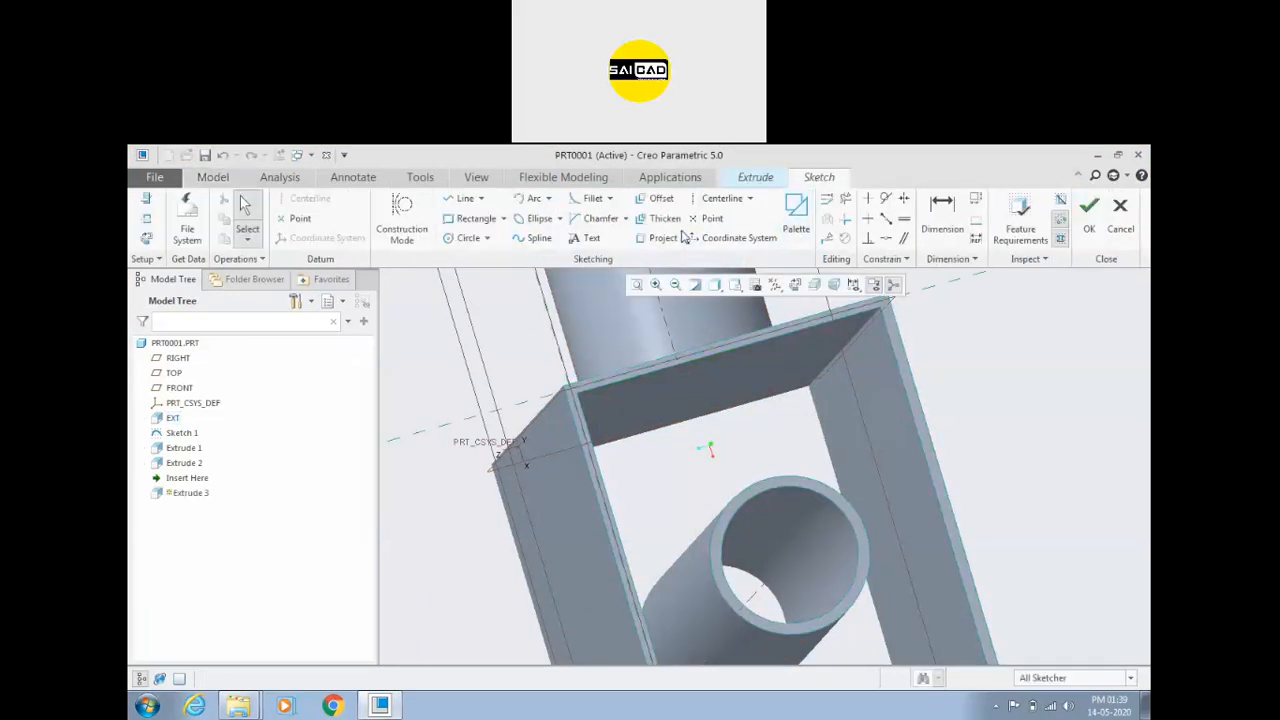
pyautogui.click(658, 238)
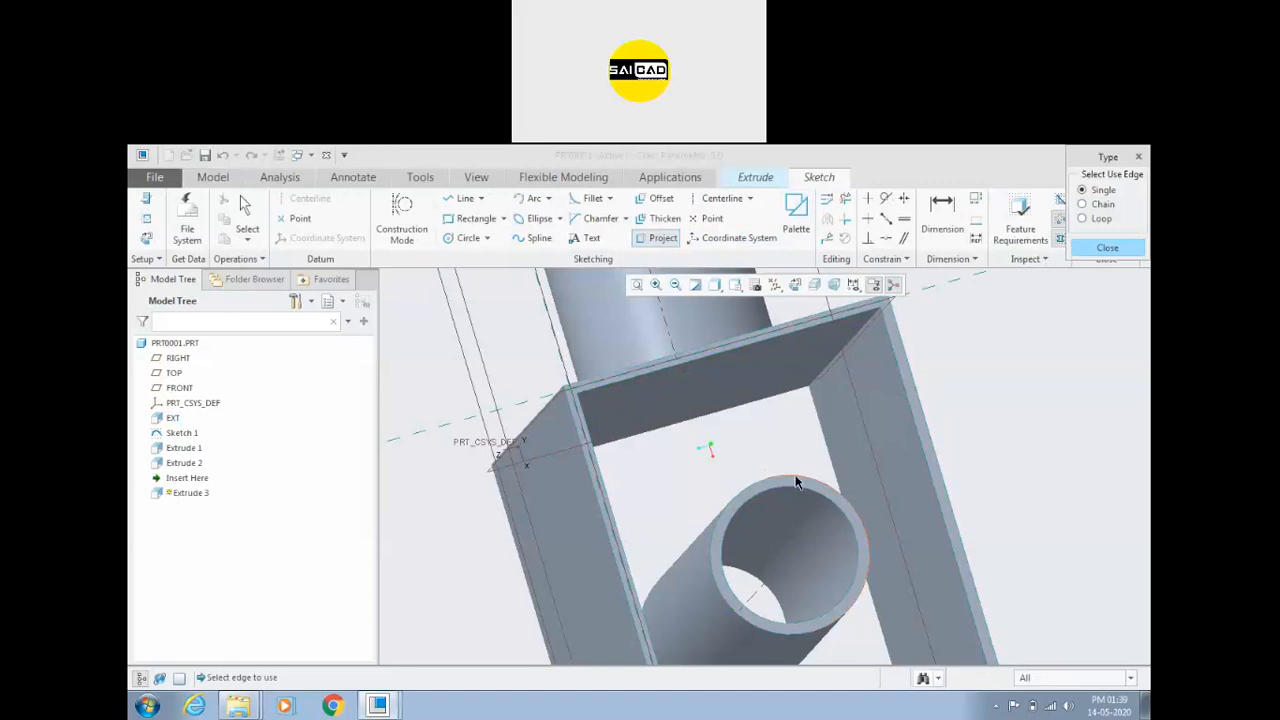
pyautogui.click(1082, 219)
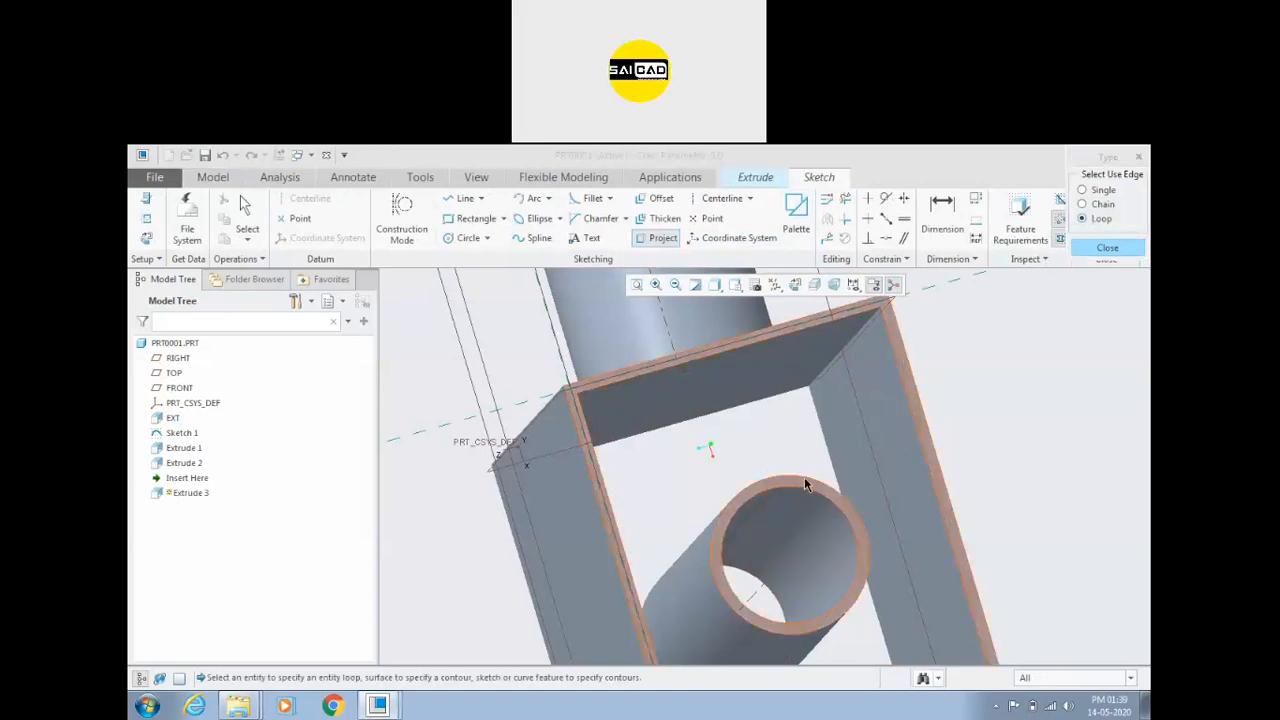
pyautogui.click(811, 486)
pyautogui.click(1120, 312)
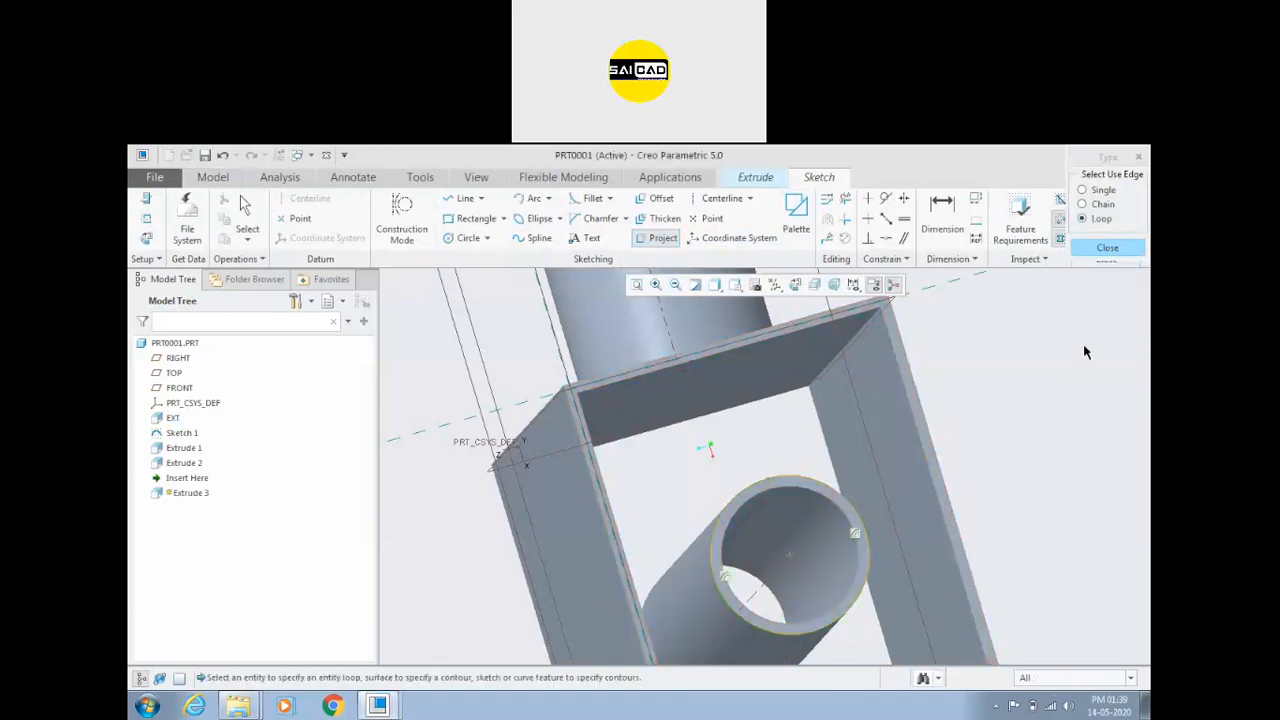
pyautogui.click(1105, 249)
pyautogui.scroll(3, 823, 487)
pyautogui.moveTo(823, 487)
pyautogui.mouseDown(button='middle')
pyautogui.moveTo(923, 471)
pyautogui.moveTo(887, 415)
pyautogui.moveTo(937, 425)
pyautogui.moveTo(951, 369)
pyautogui.moveTo(869, 438)
pyautogui.mouseUp(button='middle')
# Step: Finish the sketch and accept the 118-deep cylinder as Extrude 3
pyautogui.click(1090, 210)
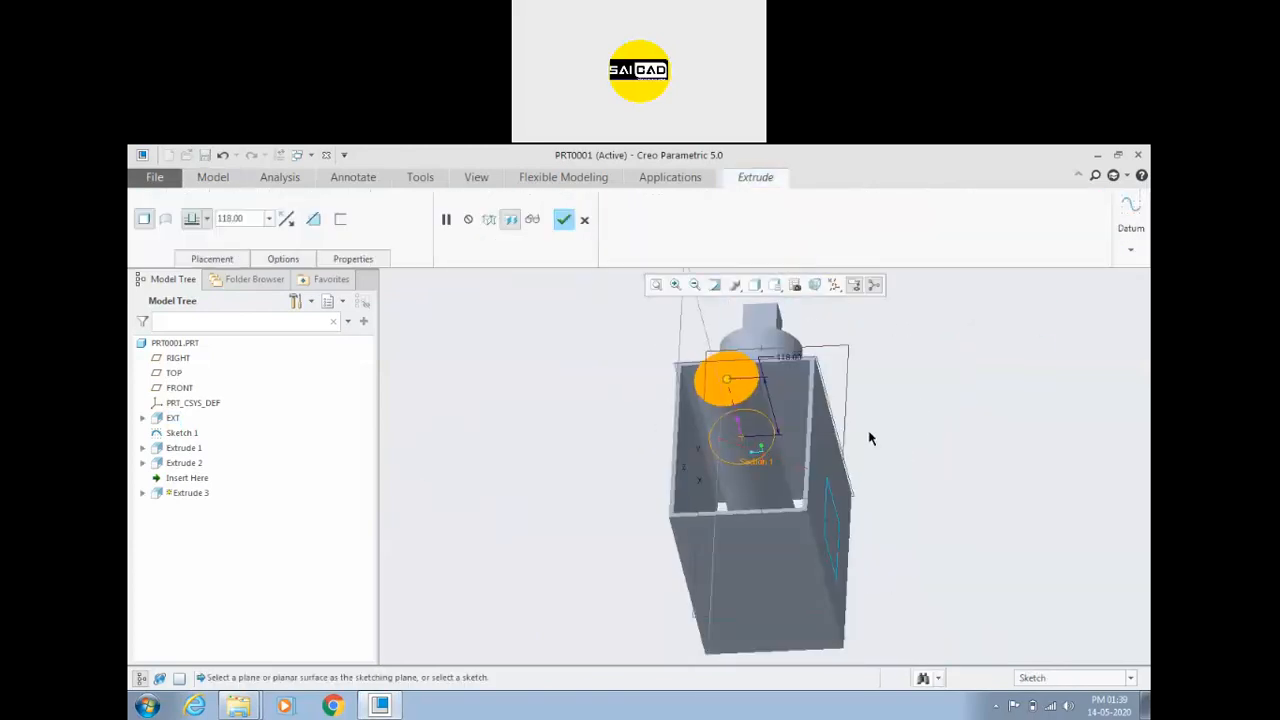
pyautogui.scroll(-4, 869, 438)
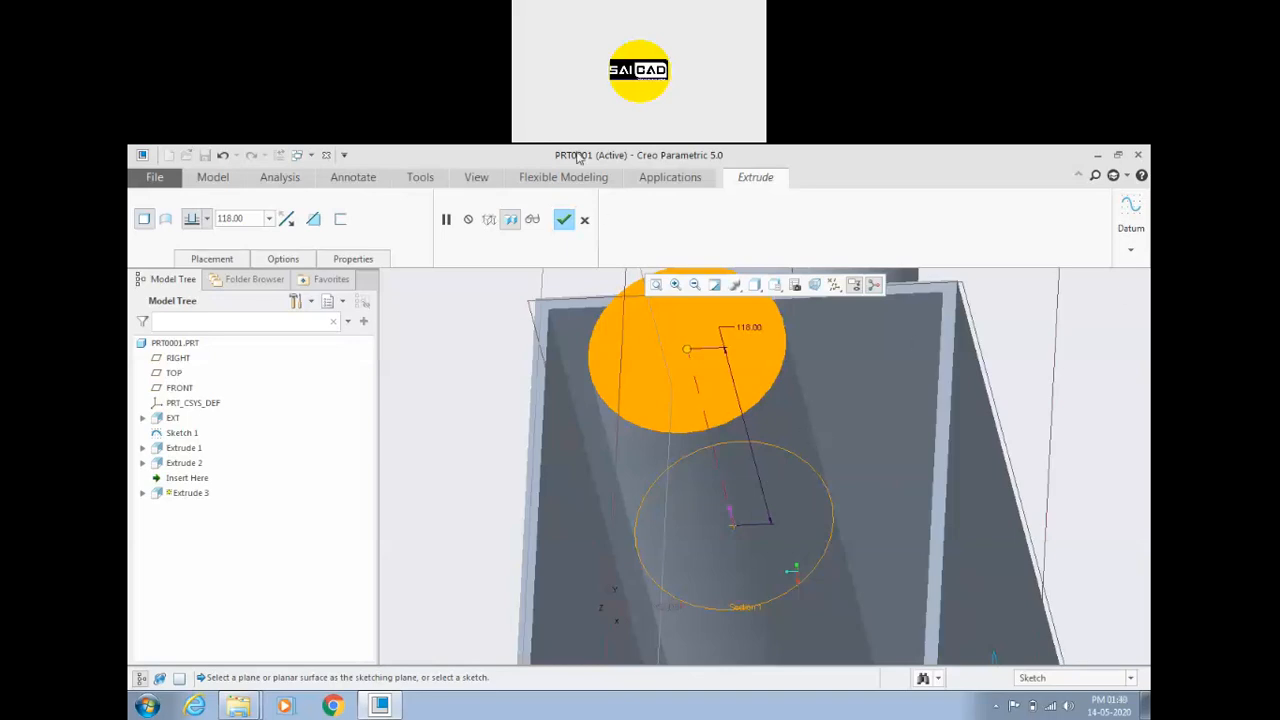
pyautogui.click(564, 219)
pyautogui.scroll(3, 708, 457)
pyautogui.moveTo(708, 457)
pyautogui.mouseDown(button='middle')
pyautogui.moveTo(670, 432)
pyautogui.moveTo(700, 447)
pyautogui.mouseUp(button='middle')
pyautogui.click(704, 451)
pyautogui.click(961, 446)
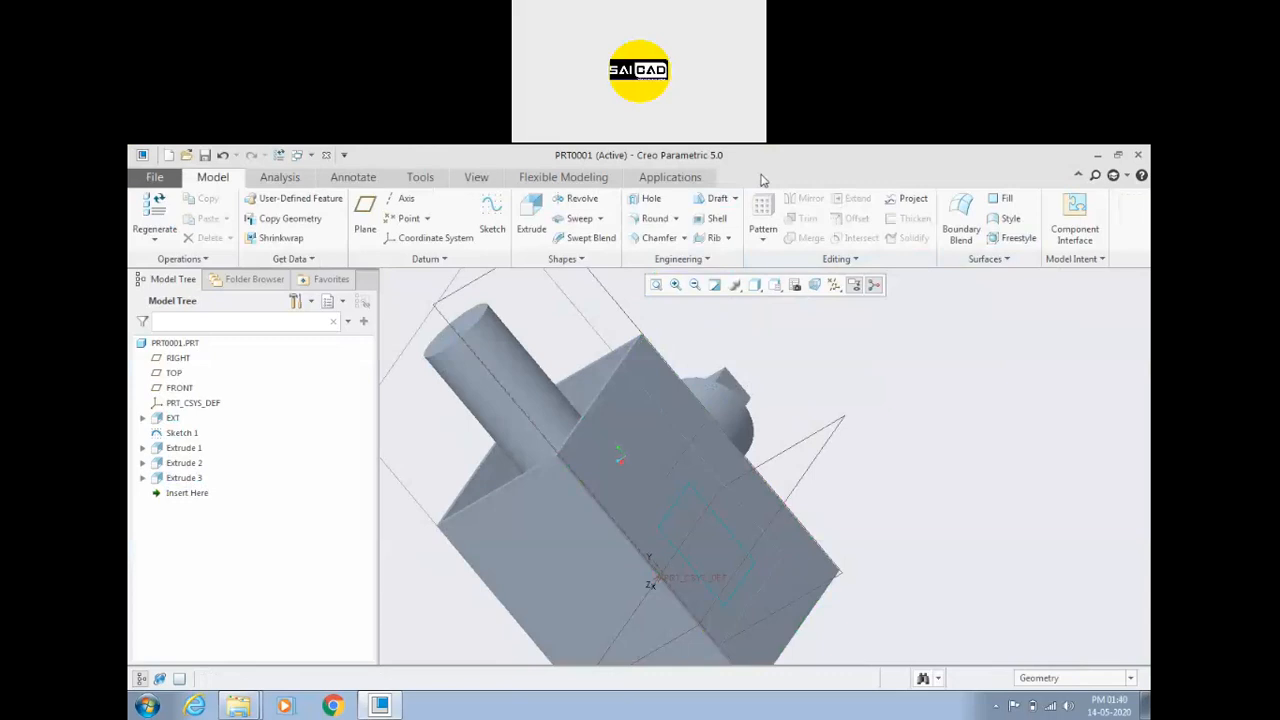
# Step: Open the next part's drawing JPEG from the Explorer folder in Windows Photo Viewer
pyautogui.click(899, 163)
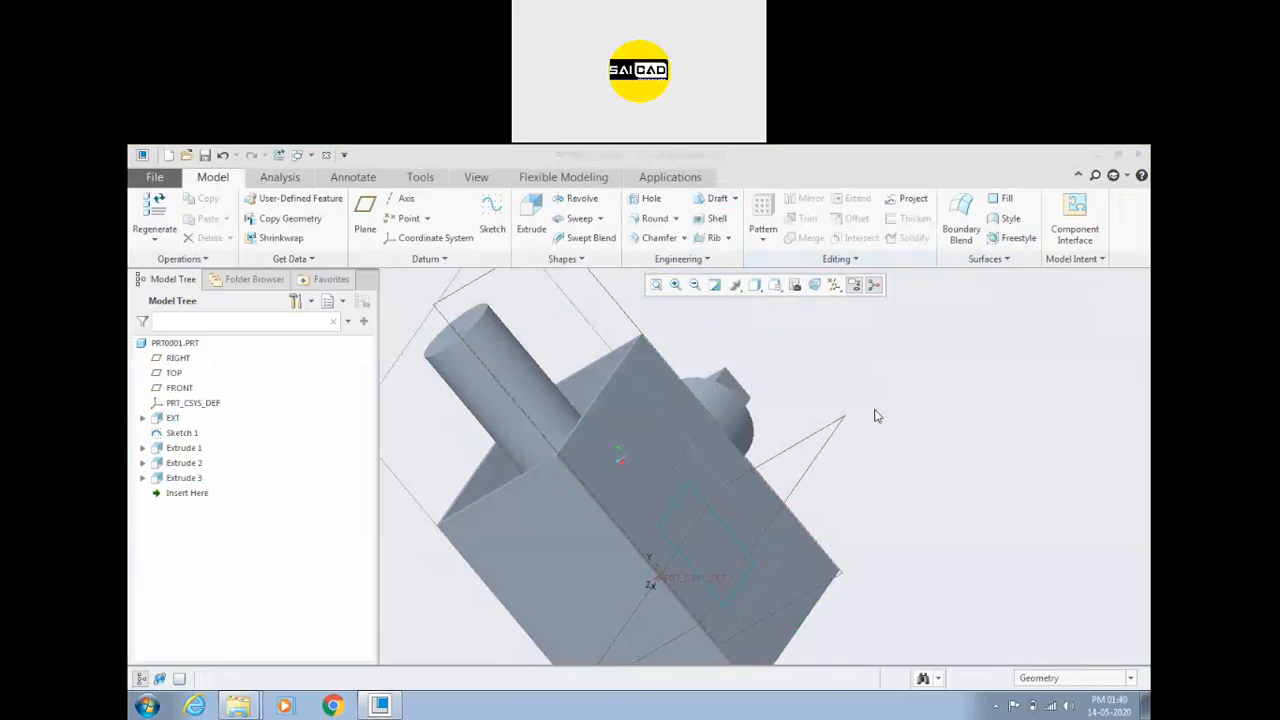
pyautogui.click(960, 487)
pyautogui.scroll(-5, 840, 395)
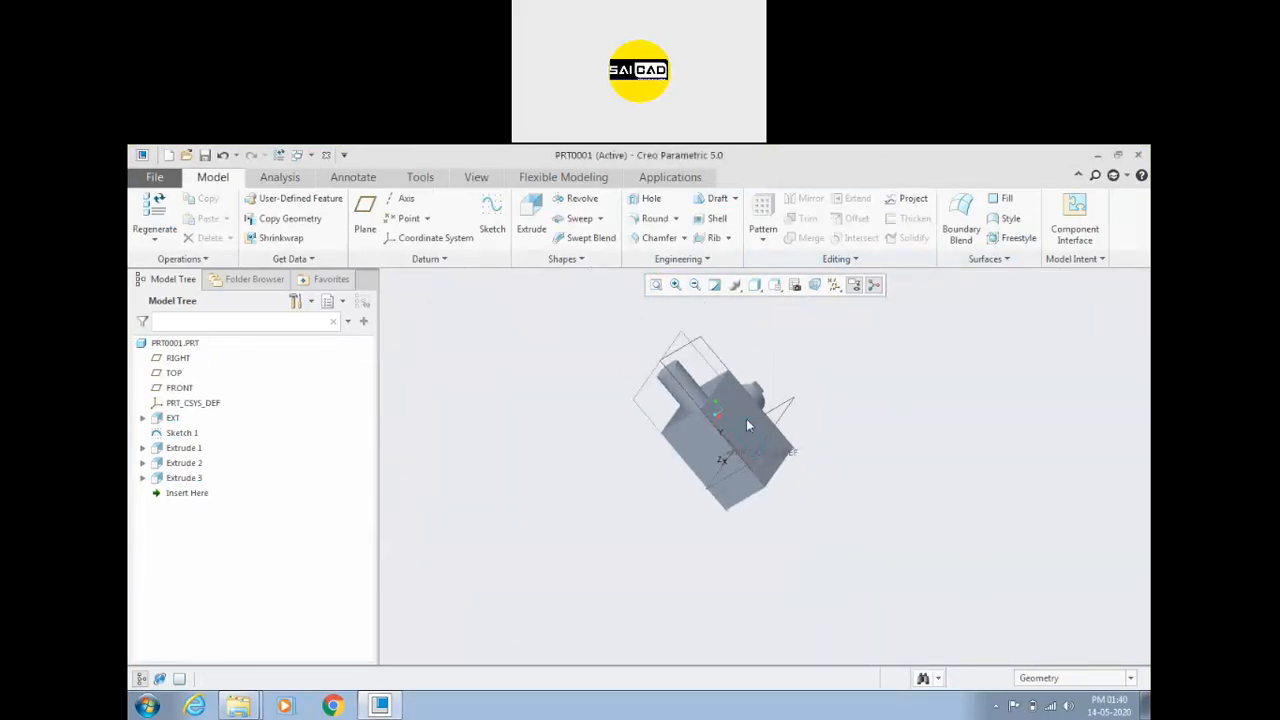
pyautogui.moveTo(238, 705)
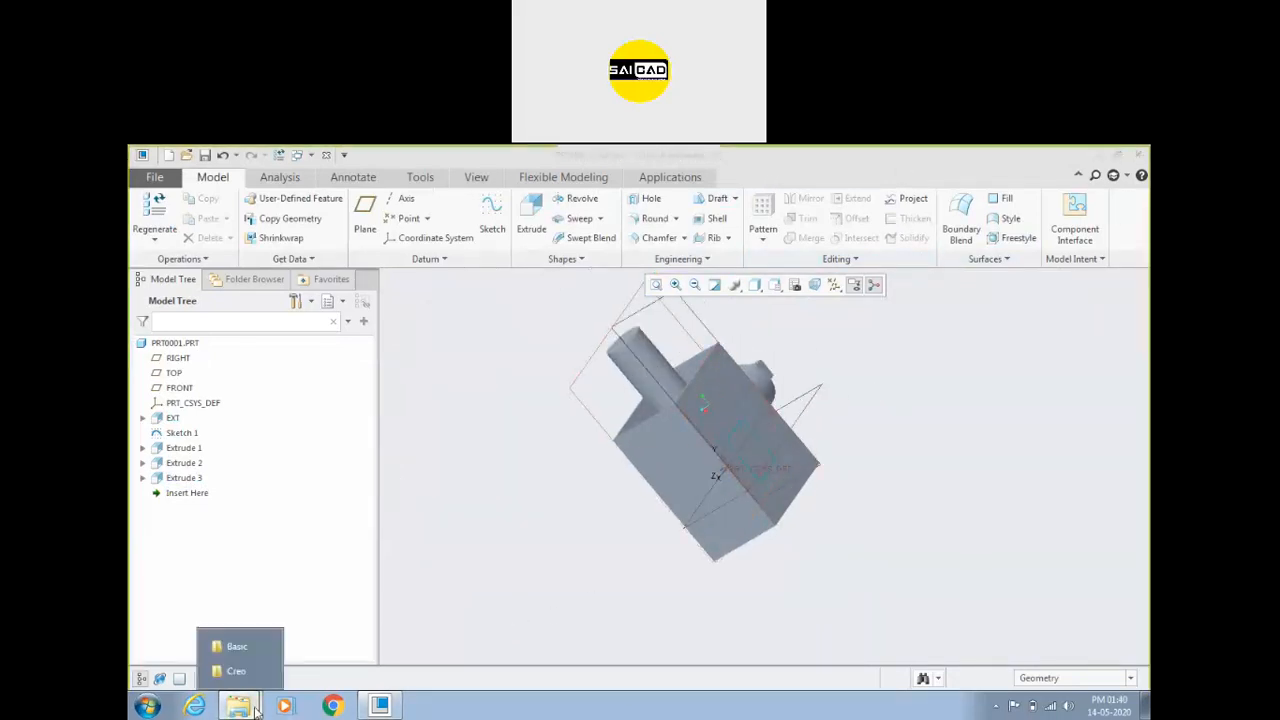
pyautogui.click(240, 653)
pyautogui.click(540, 527)
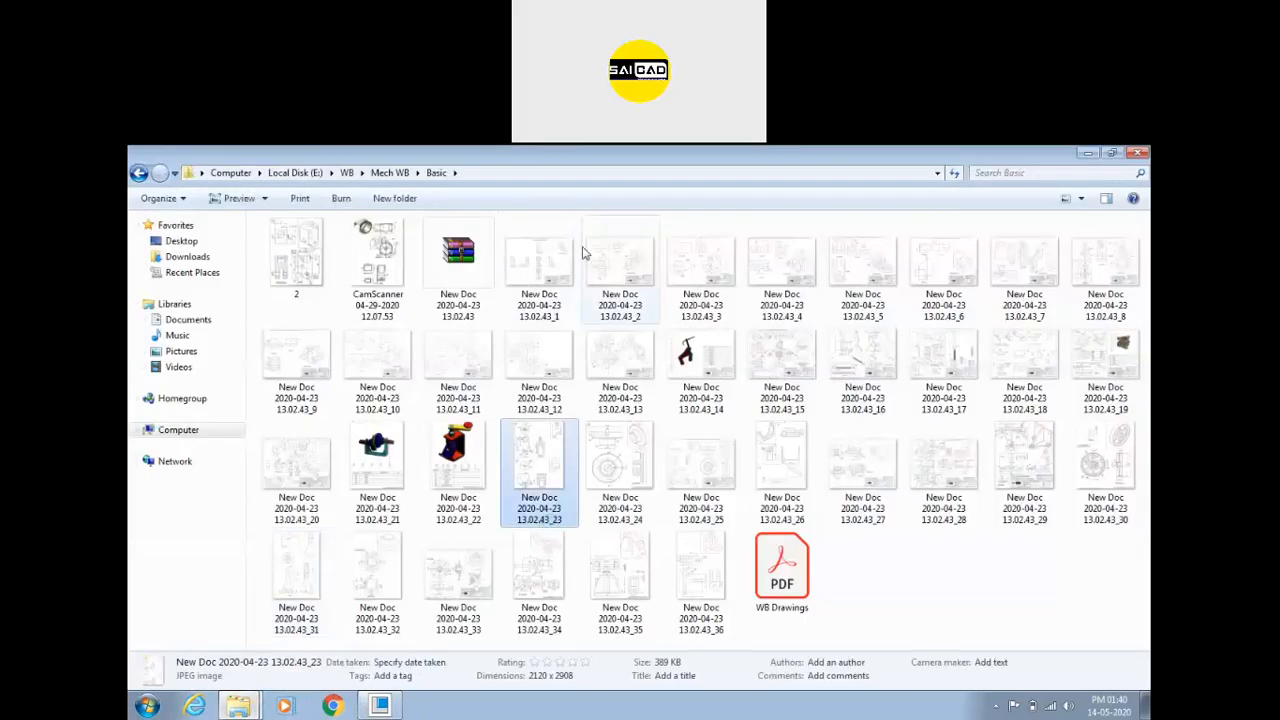
pyautogui.doubleClick(610, 260)
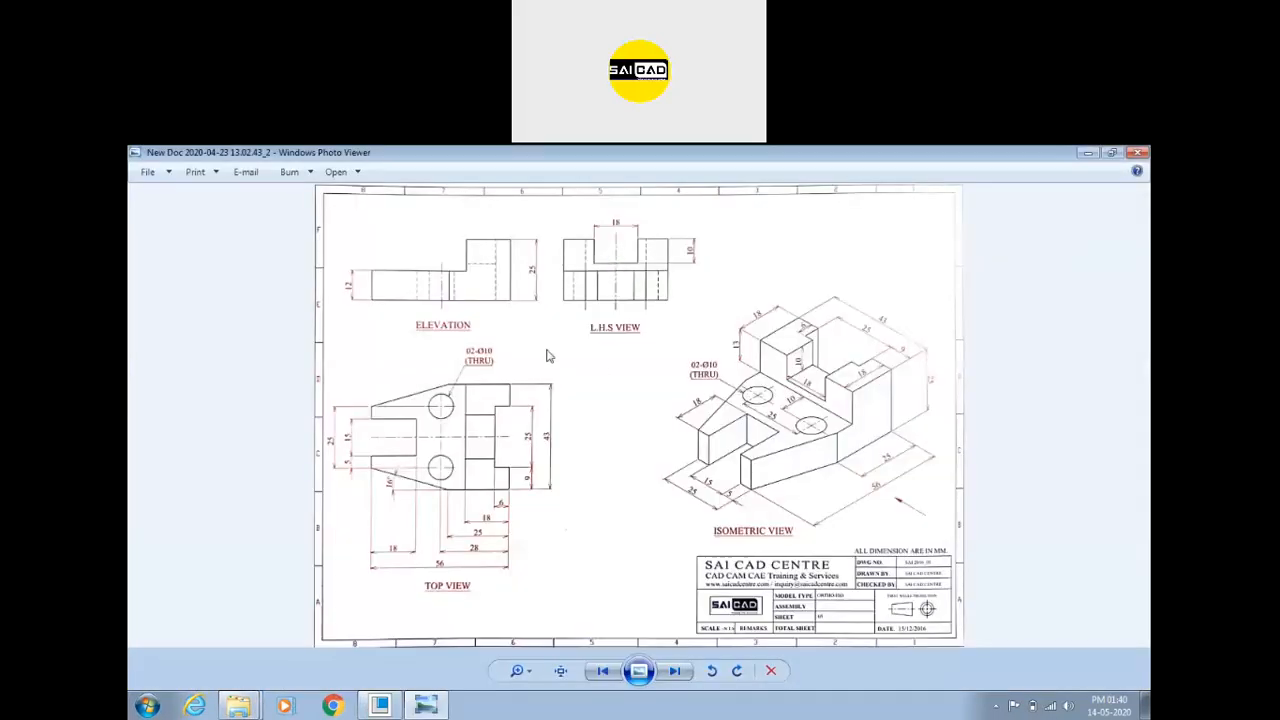
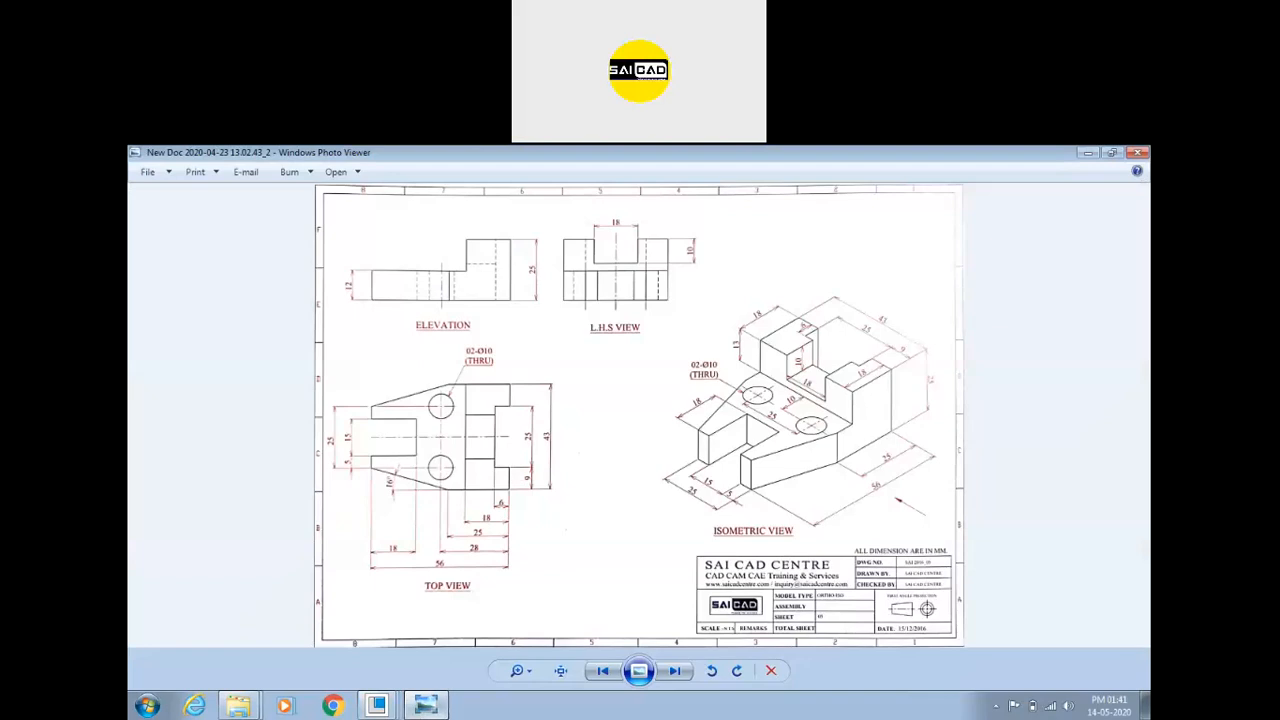
# Step: Start the sketch, maximize the window and view the sketch plane face-on
pyautogui.click(1066, 494)
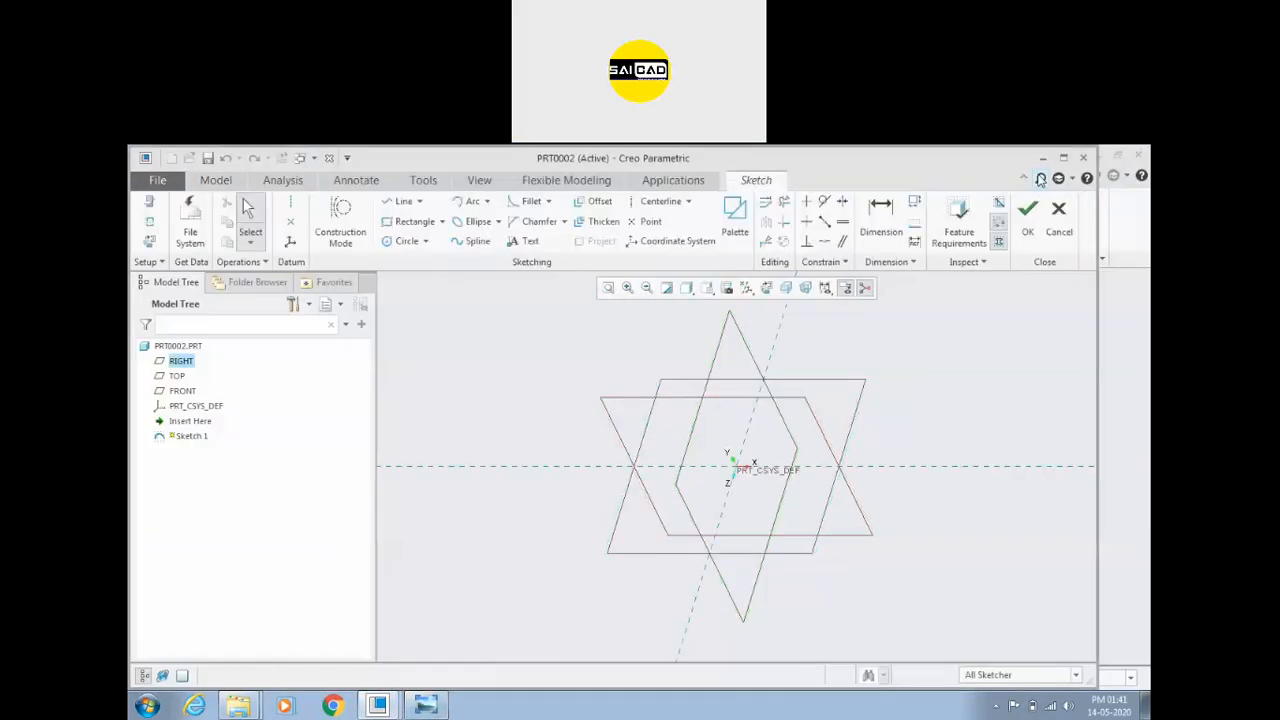
pyautogui.click(1063, 157)
pyautogui.click(791, 285)
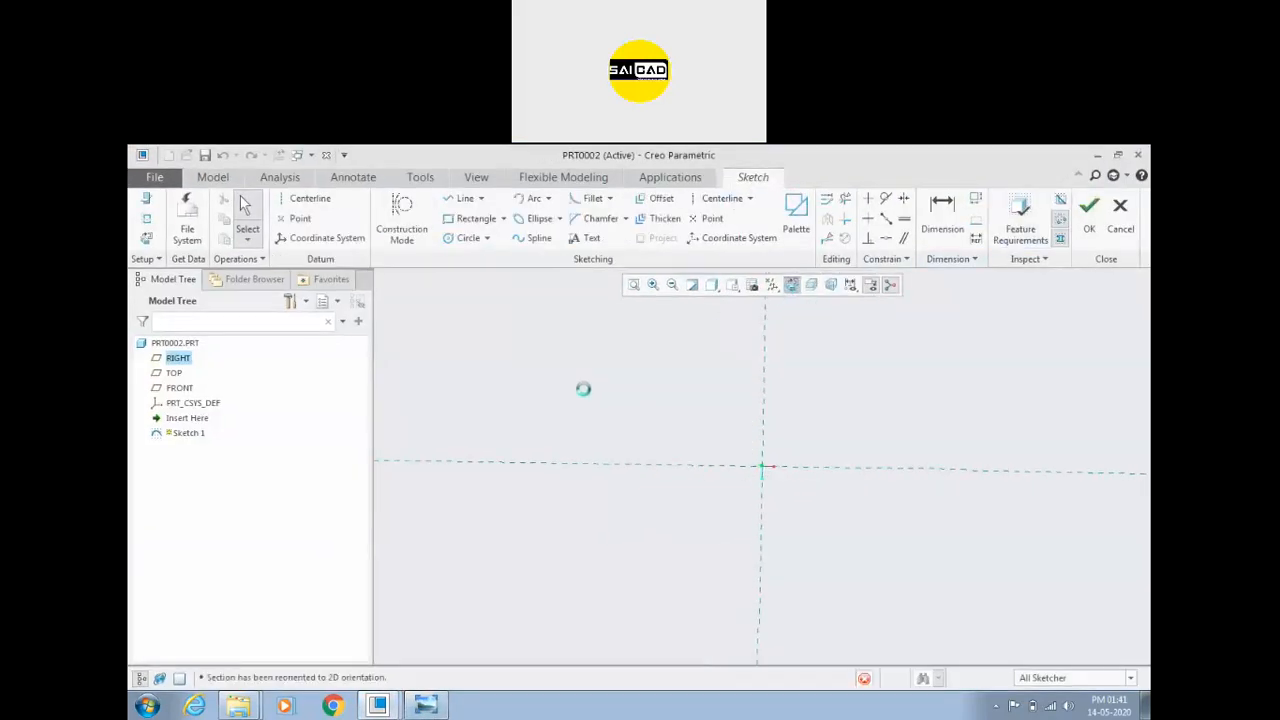
# Step: Draw a short horizontal centerline through the origin
pyautogui.click(477, 219)
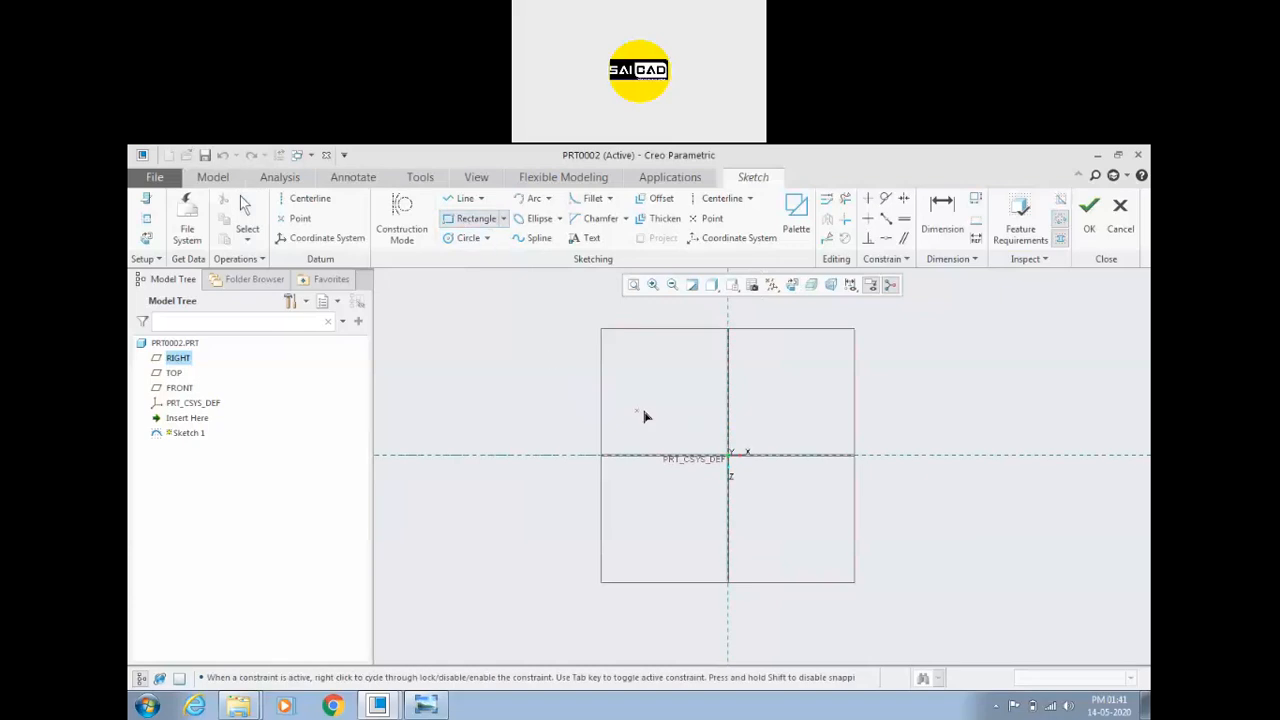
pyautogui.click(724, 199)
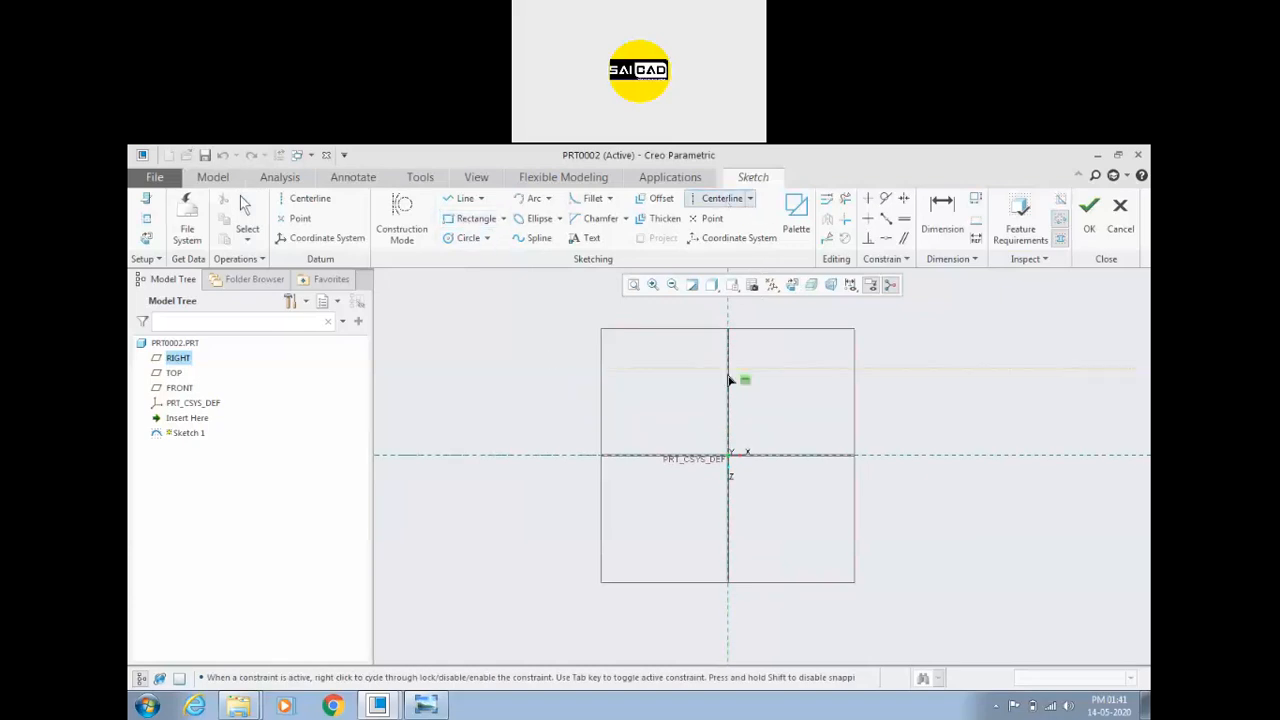
pyautogui.click(700, 457)
pyautogui.click(728, 456)
pyautogui.middleClick(777, 419)
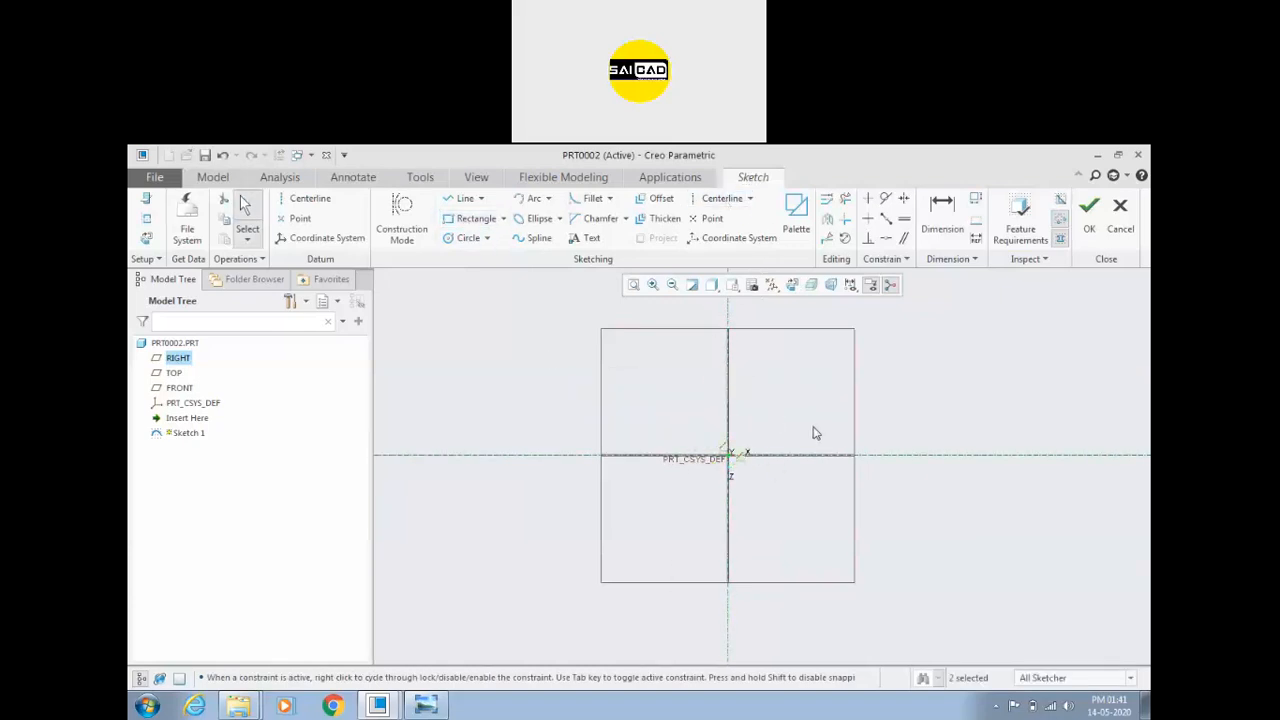
# Step: Draw a rectangle around the origin, straddling the centerline
pyautogui.click(476, 218)
pyautogui.scroll(-2, 791, 417)
pyautogui.click(795, 402)
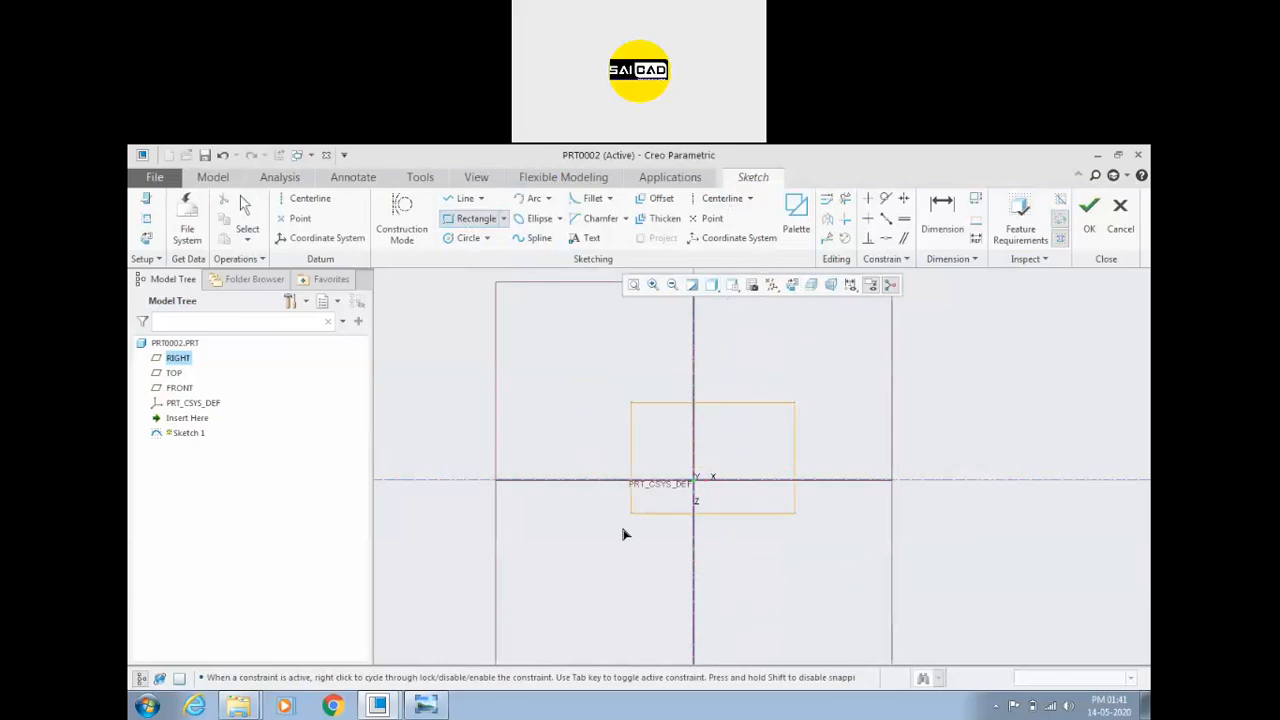
pyautogui.click(597, 589)
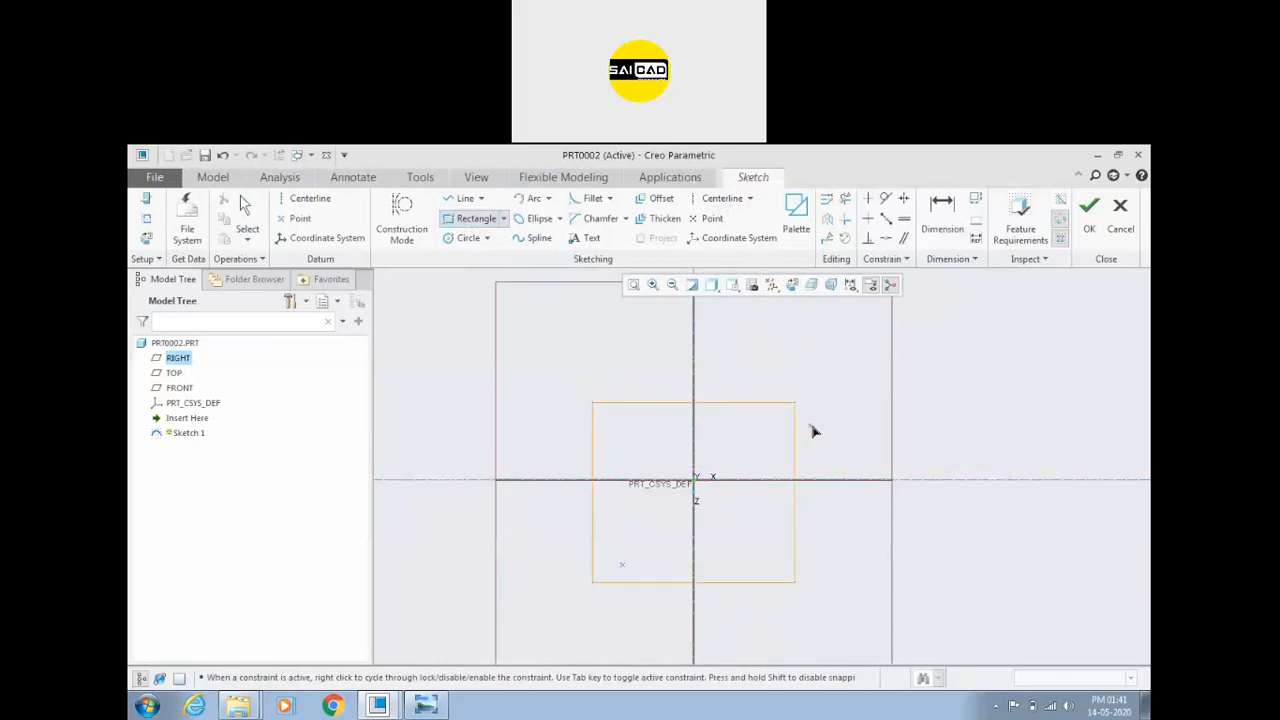
pyautogui.scroll(2, 811, 430)
pyautogui.middleClick(829, 494)
pyautogui.scroll(-2, 846, 487)
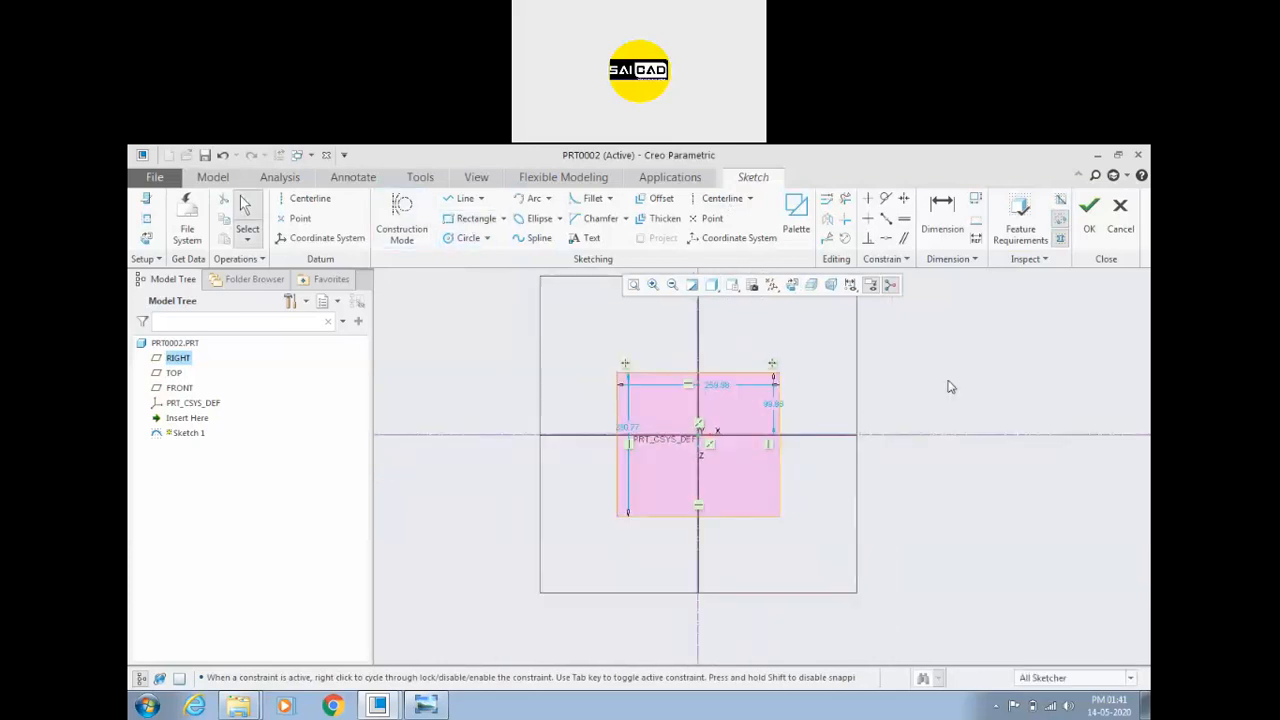
# Step: Move the width dimension above the rectangle and check the reference drawing
pyautogui.moveTo(720, 389); pyautogui.dragTo(726, 341)
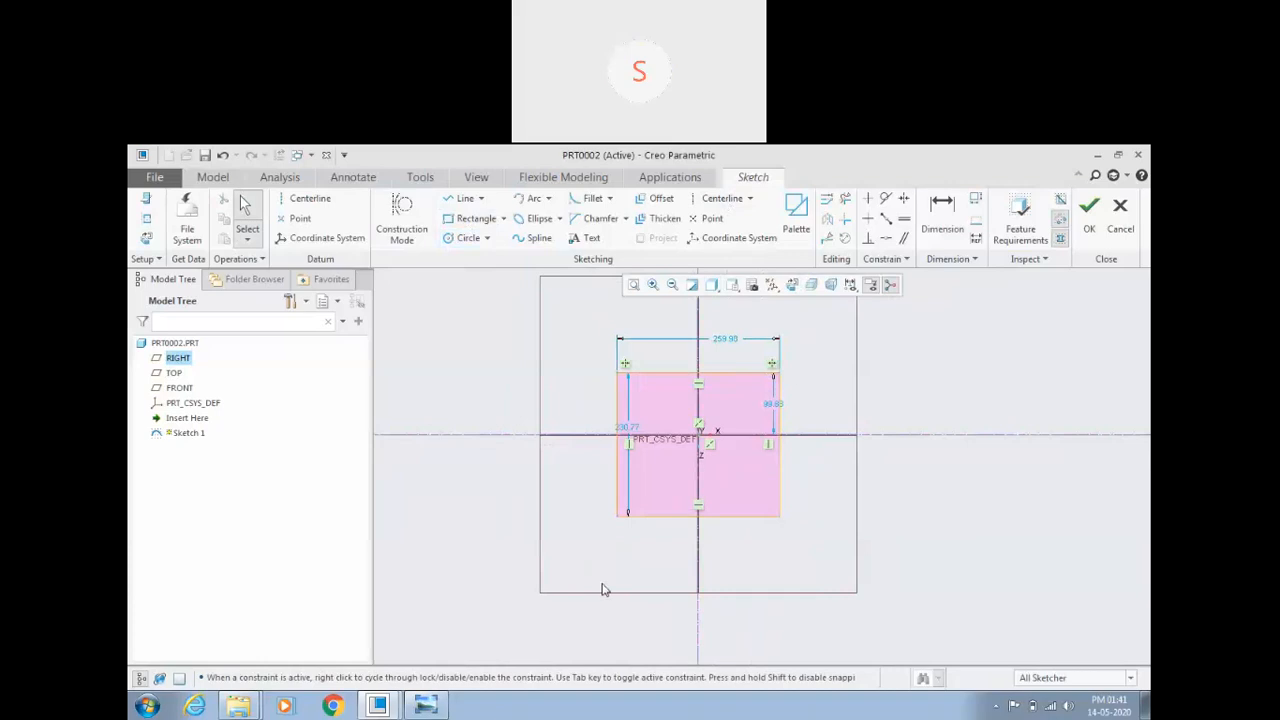
pyautogui.click(447, 706)
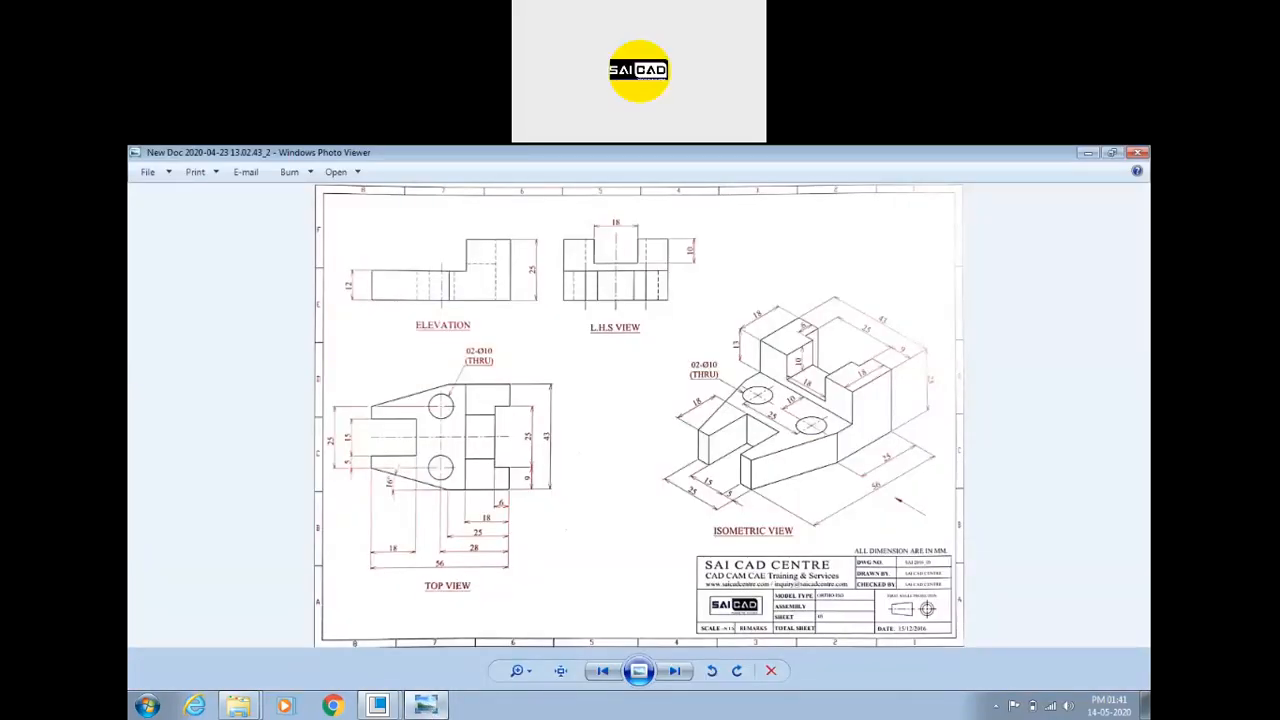
pyautogui.click(438, 700)
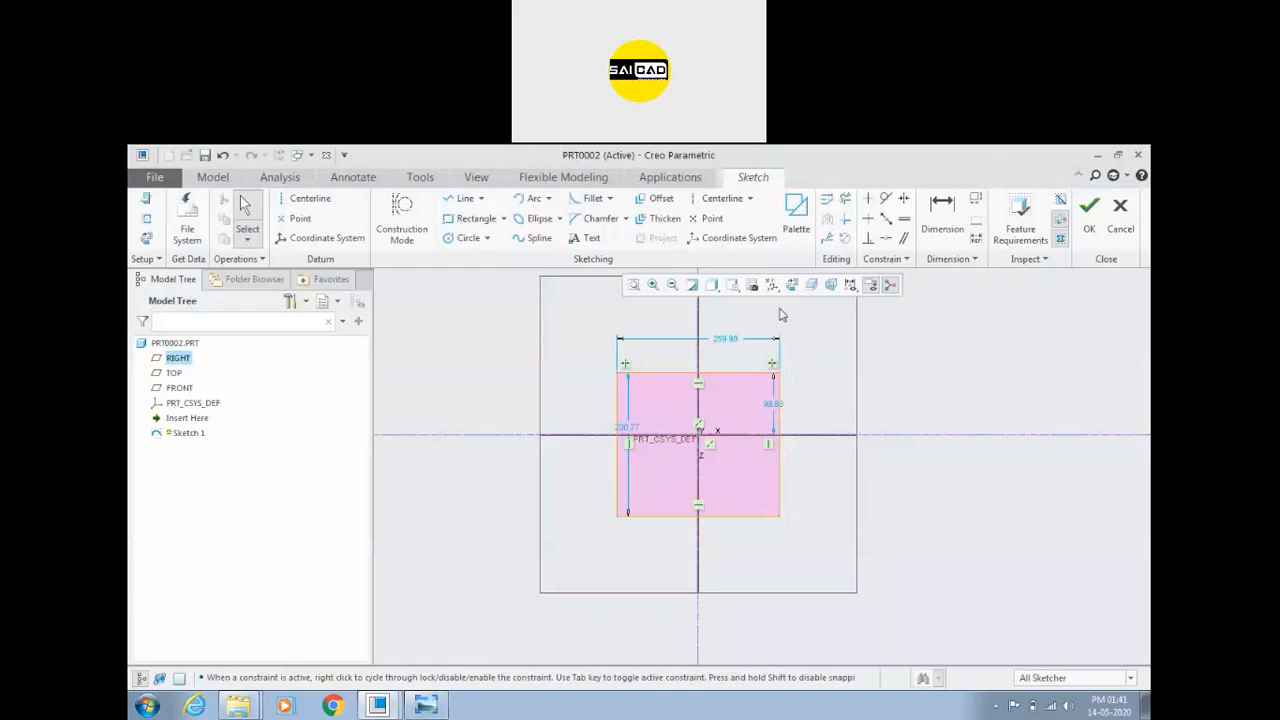
# Step: Scale the whole sketch with locked scale so its height becomes 43
pyautogui.moveTo(550, 322); pyautogui.dragTo(862, 581)
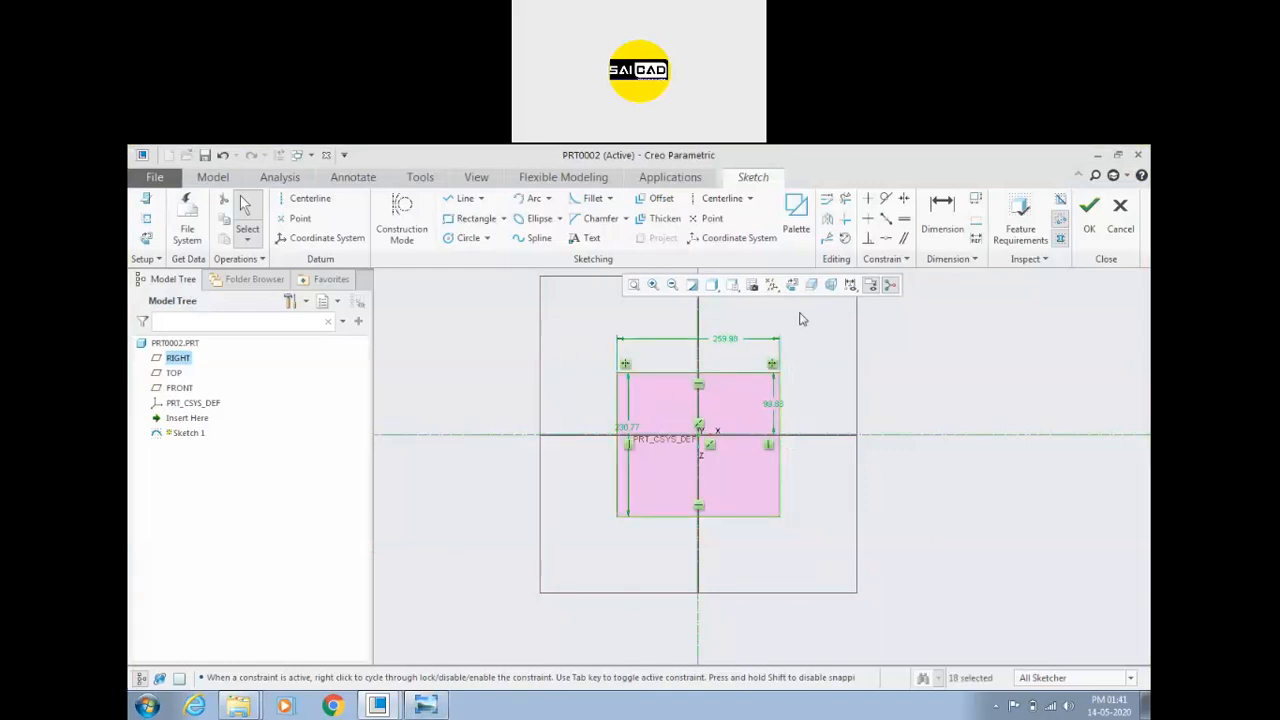
pyautogui.click(827, 205)
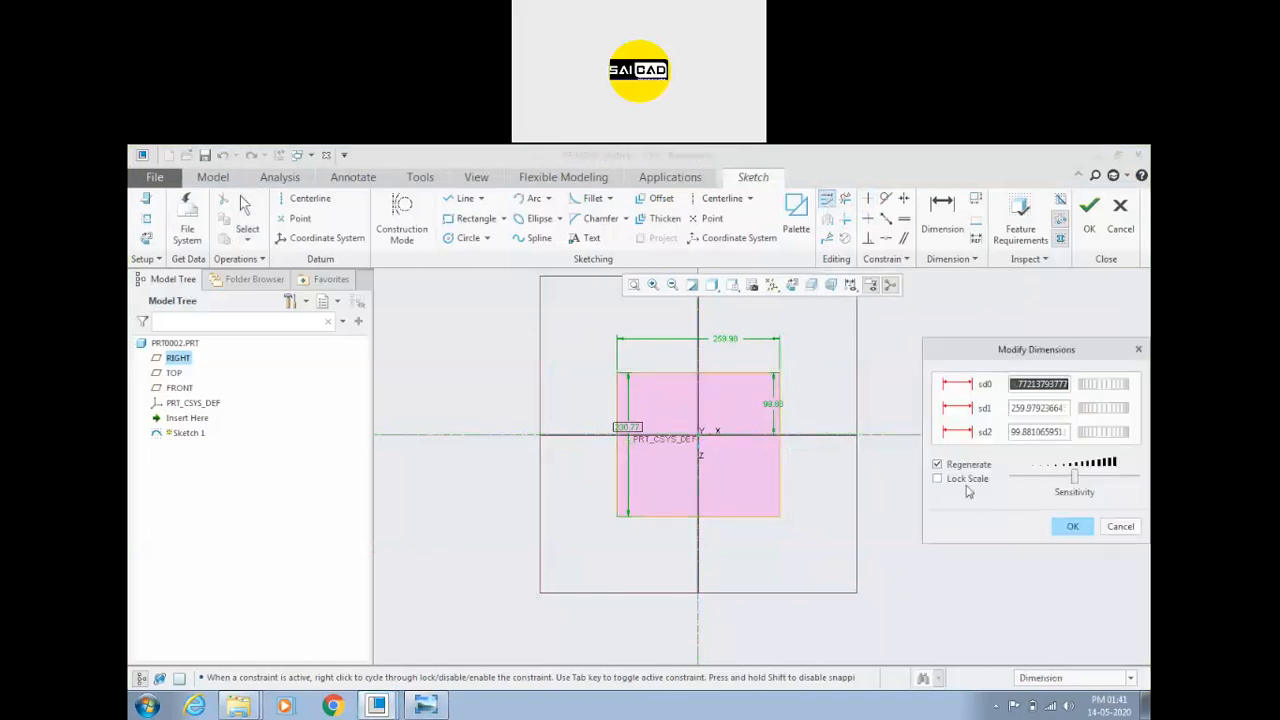
pyautogui.click(962, 480)
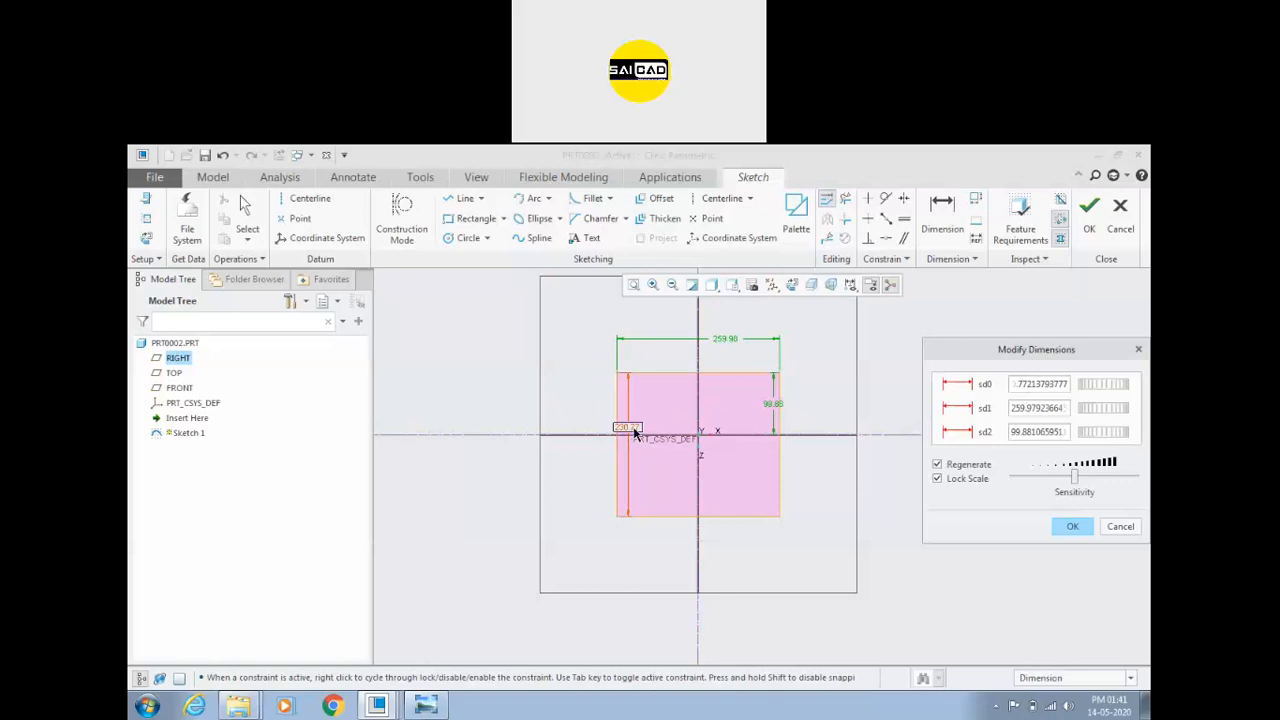
pyautogui.doubleClick(1033, 383)
pyautogui.write('43')
pyautogui.press('Return')
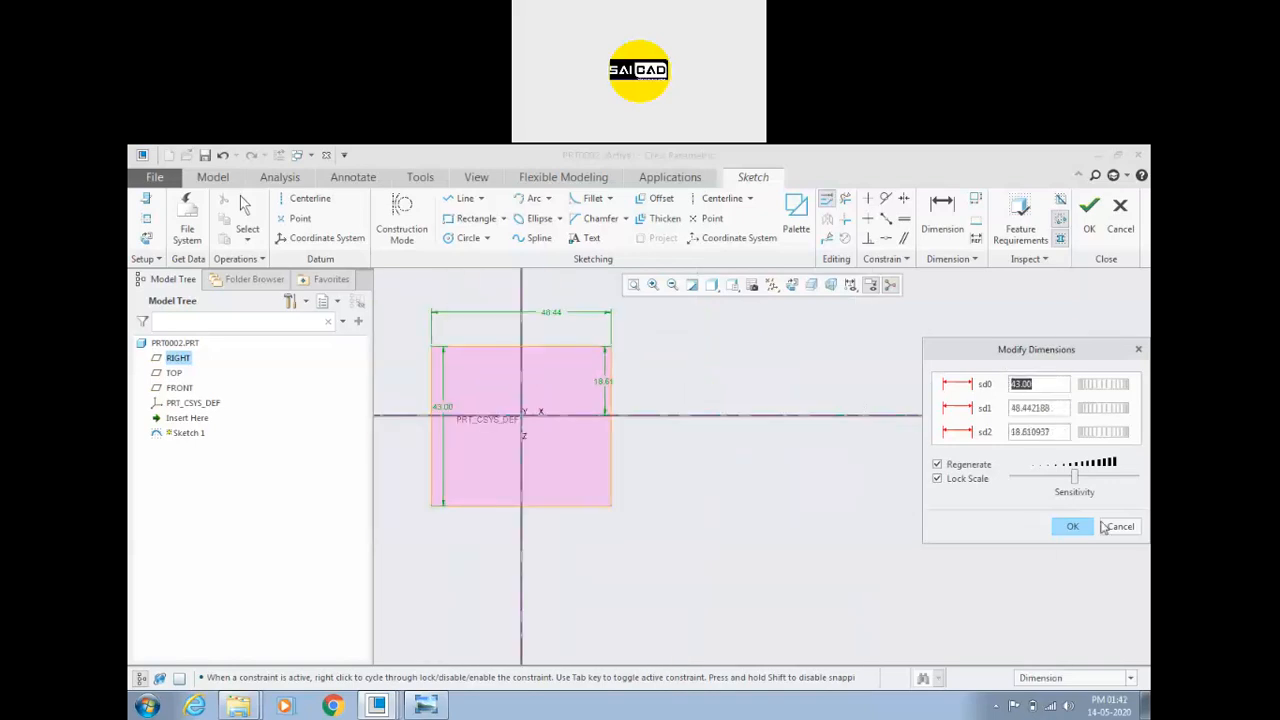
pyautogui.click(1072, 526)
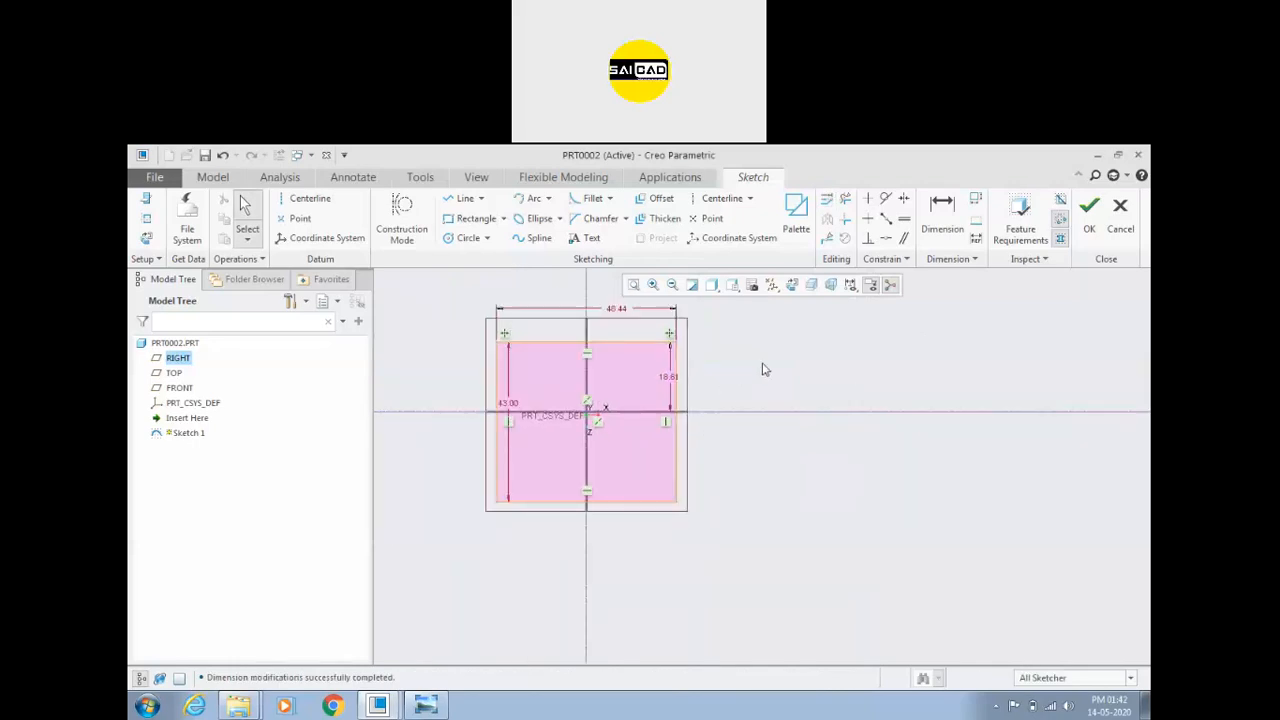
# Step: Move the 43.00 dimension aside and set the rectangle width to 56
pyautogui.moveTo(510, 410); pyautogui.dragTo(423, 397)
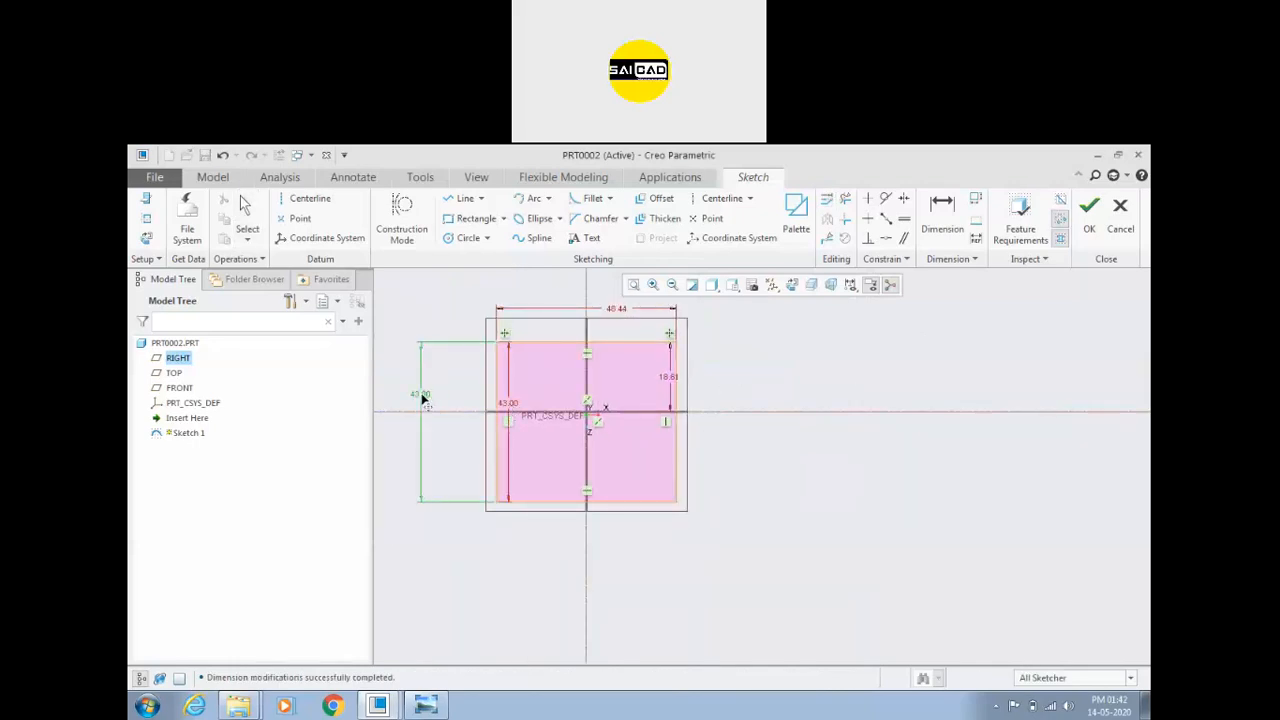
pyautogui.doubleClick(617, 310)
pyautogui.write('56')
pyautogui.press('Return')
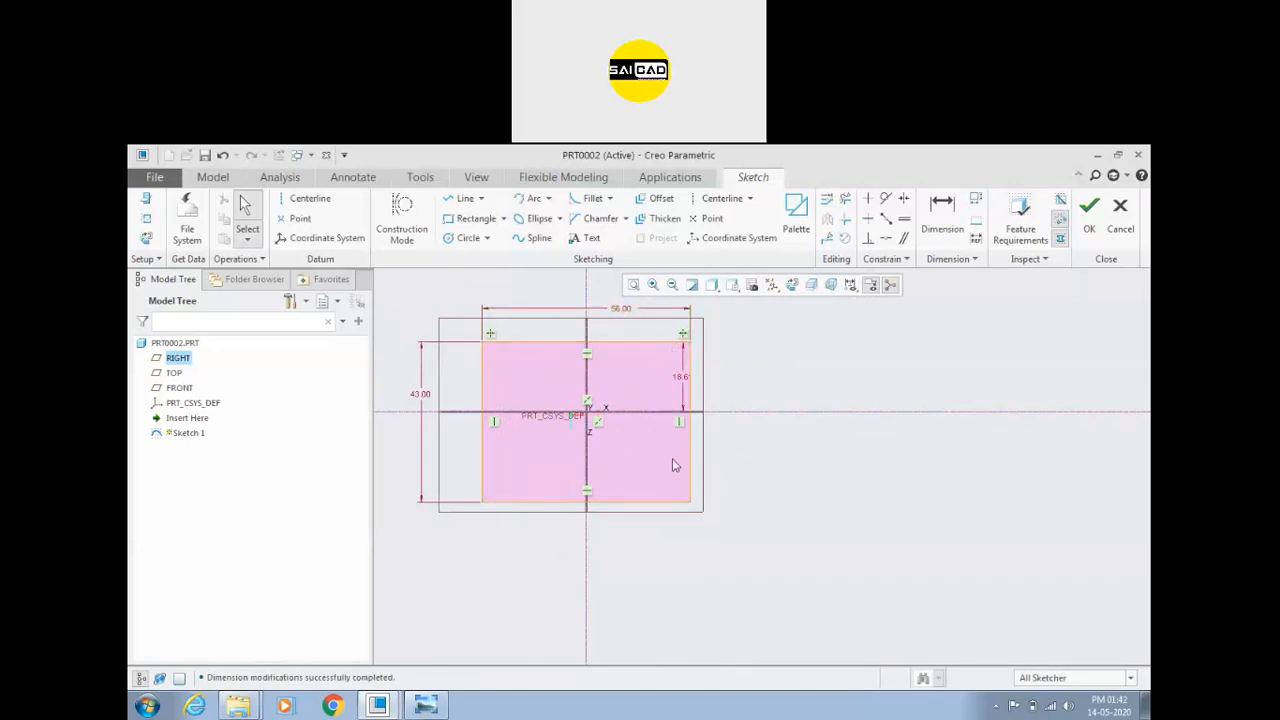
# Step: Make the rectangle symmetric about the centerline and compare with the drawing
pyautogui.click(904, 198)
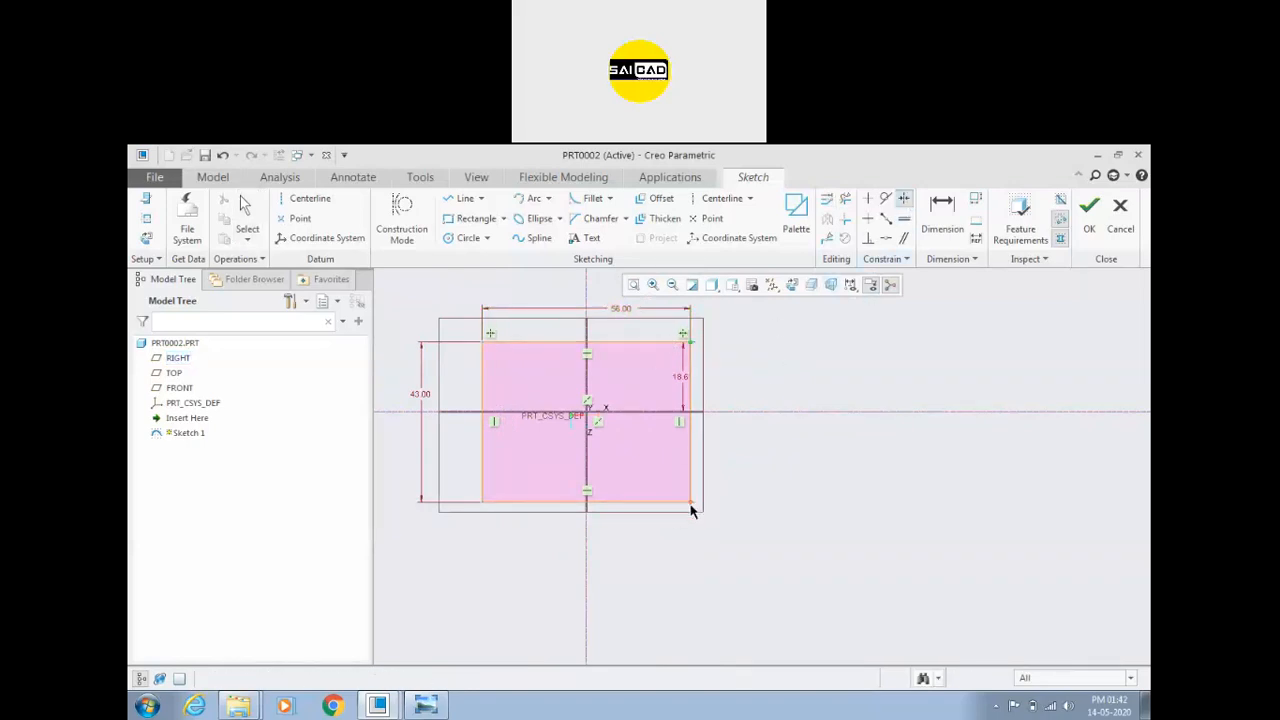
pyautogui.click(740, 412)
pyautogui.middleClick(700, 388)
pyautogui.scroll(1, 706, 476)
pyautogui.scroll(-1, 690, 505)
pyautogui.scroll(1, 640, 595)
pyautogui.click(438, 704)
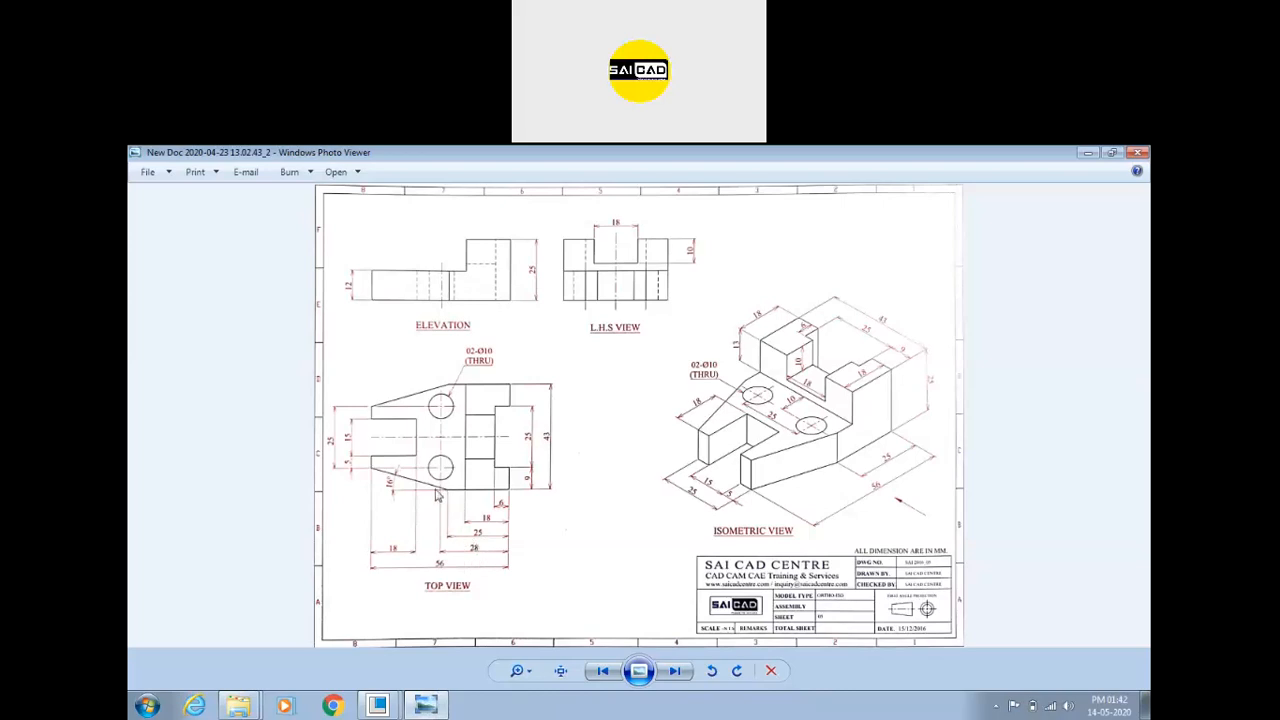
pyautogui.click(435, 703)
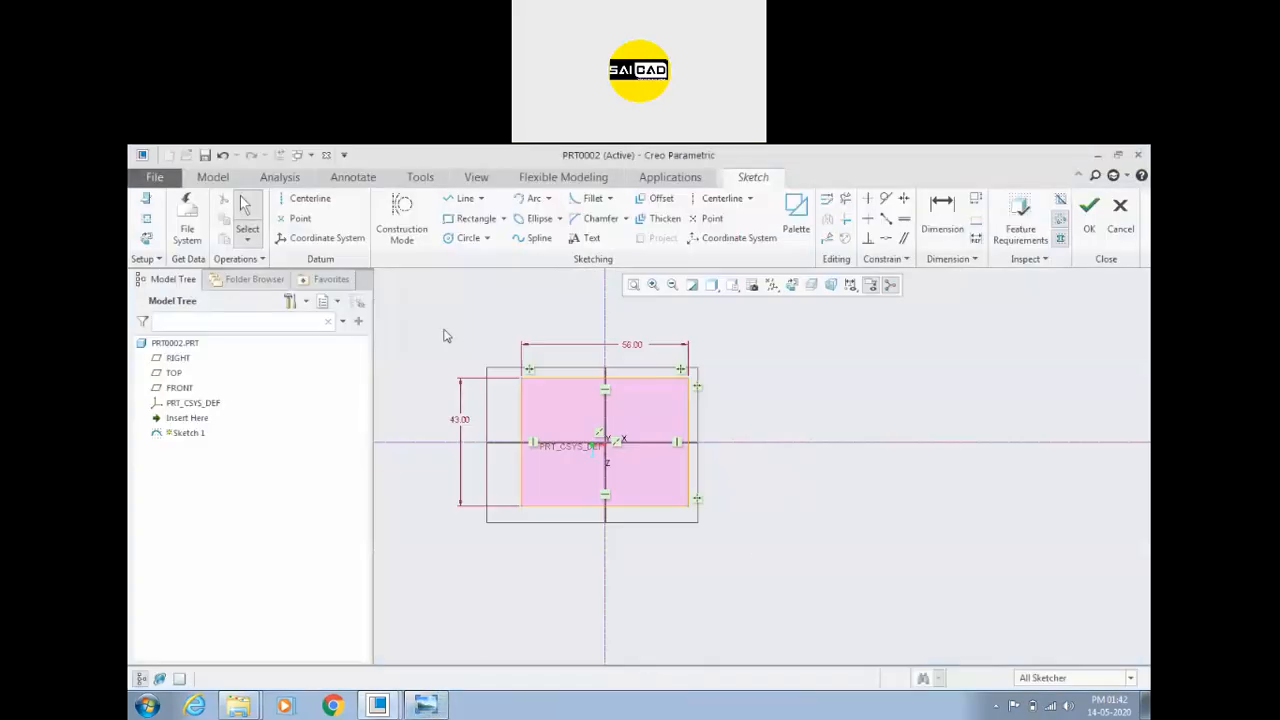
# Step: Draw a slanted line and a horizontal step line from the rectangle's left edge
pyautogui.click(465, 198)
pyautogui.scroll(2, 500, 455)
pyautogui.click(488, 499)
pyautogui.click(593, 531)
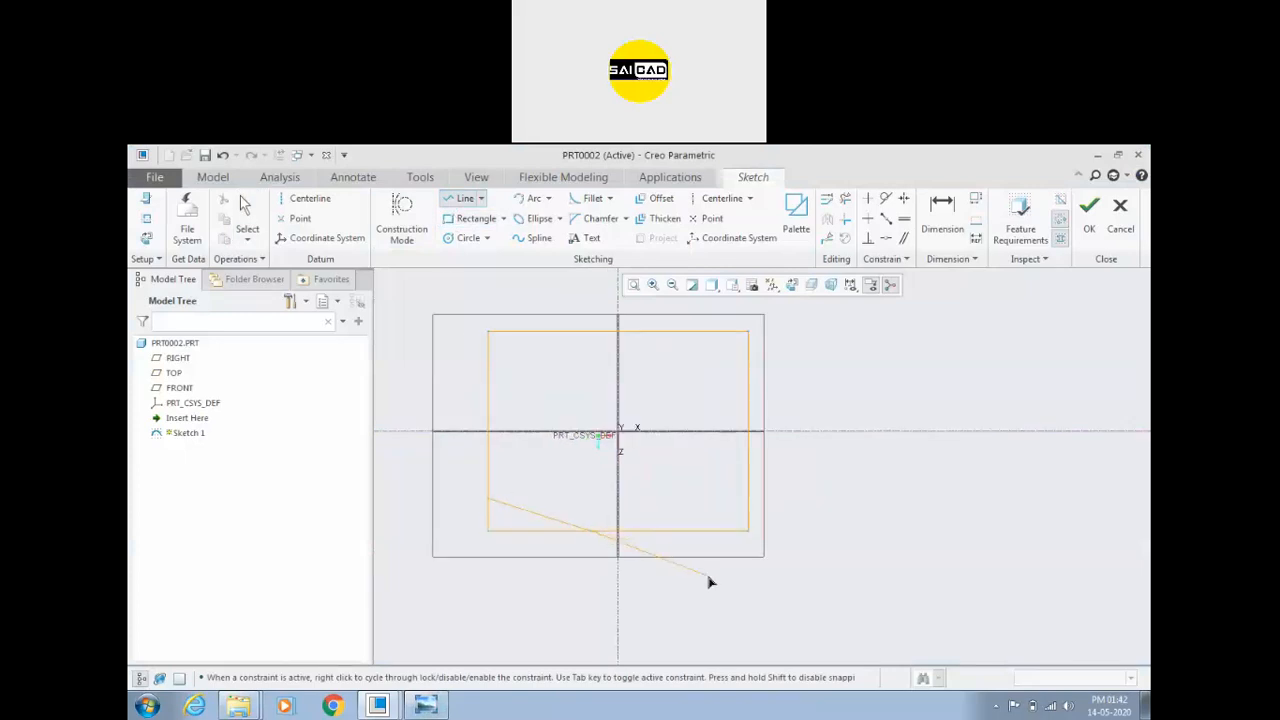
pyautogui.click(488, 468)
pyautogui.click(567, 468)
pyautogui.middleClick(575, 453)
pyautogui.middleClick(660, 511)
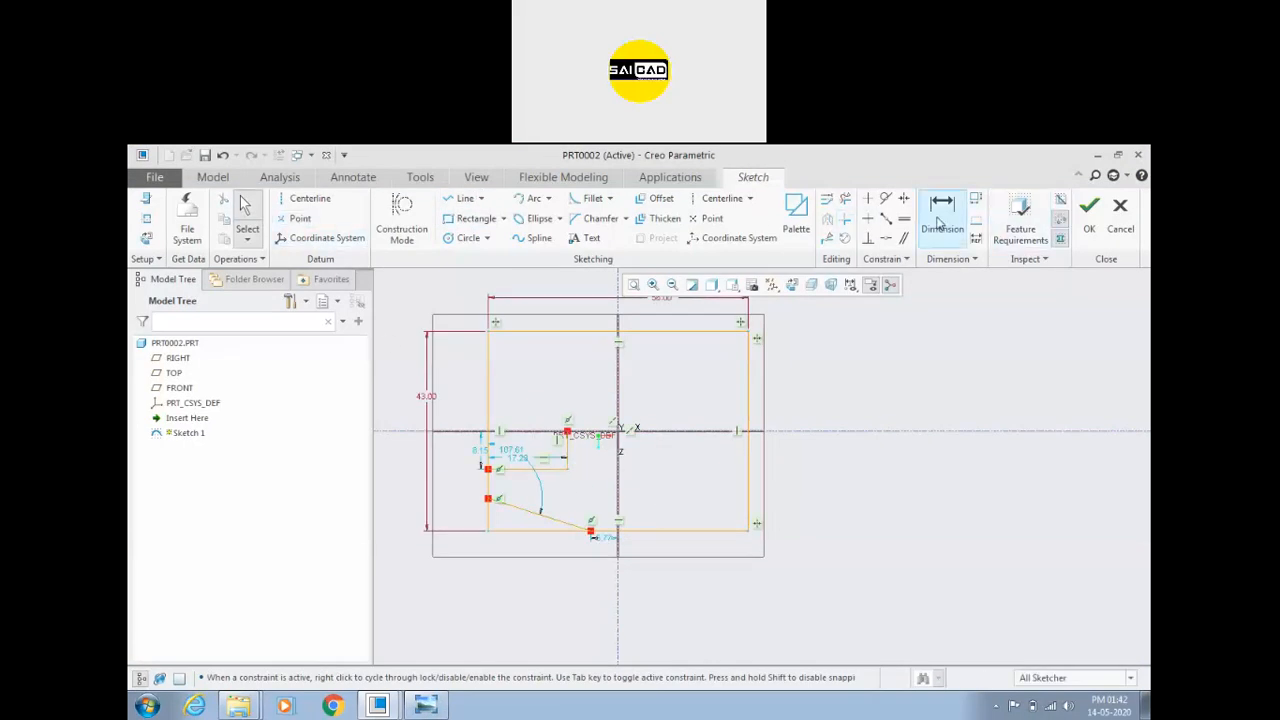
# Step: Dimension the slanted line 25.00 from the right edge at a 16° angle
pyautogui.scroll(2, 591, 518)
pyautogui.click(575, 507)
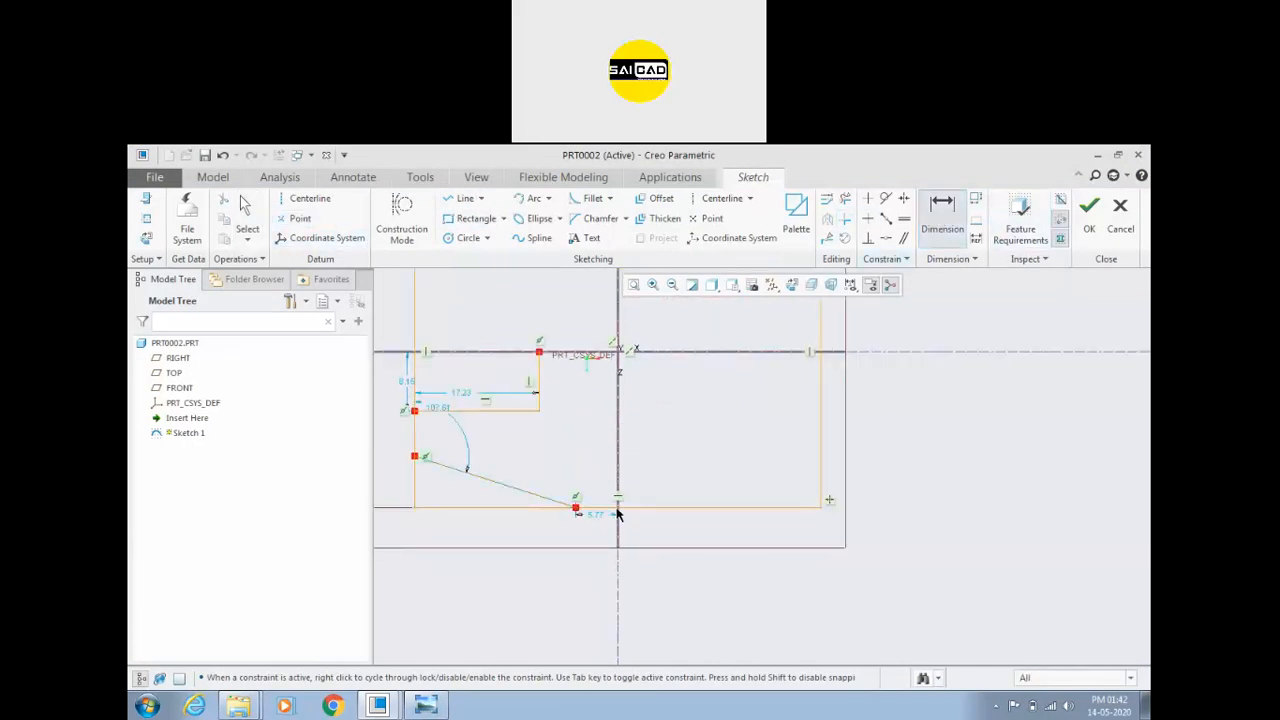
pyautogui.click(821, 486)
pyautogui.middleClick(711, 592)
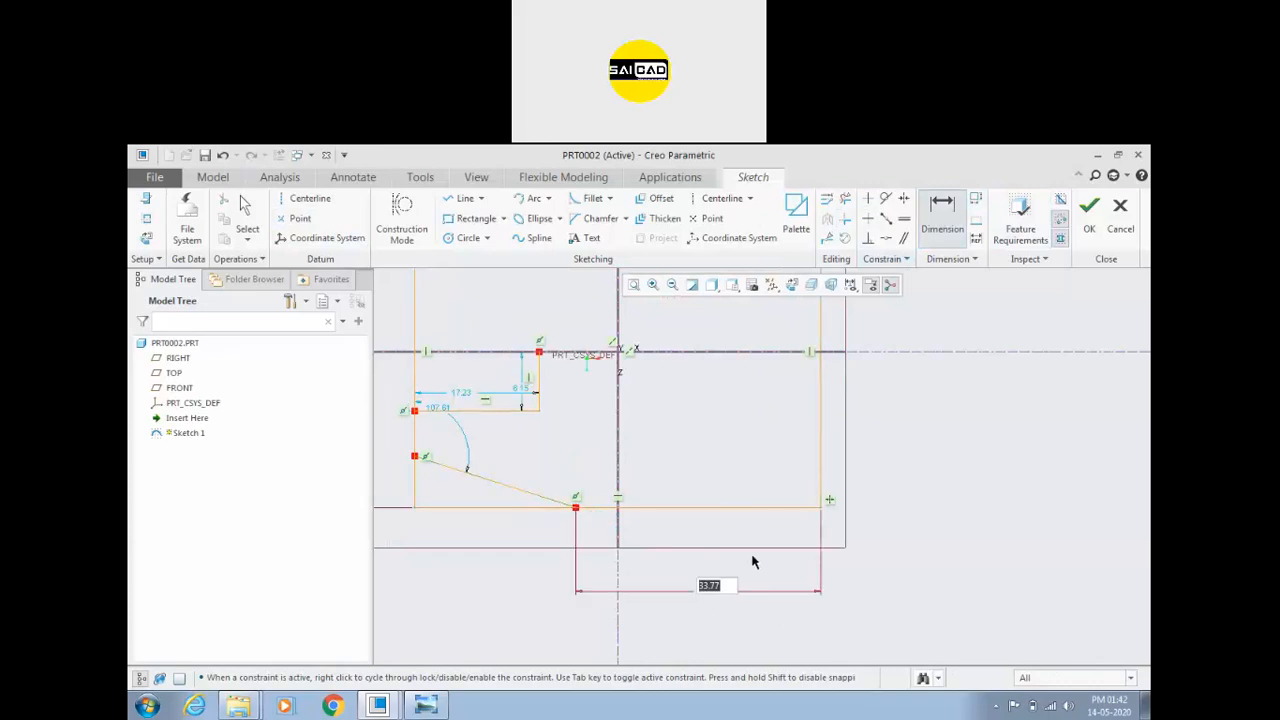
pyautogui.write('25')
pyautogui.press('Return')
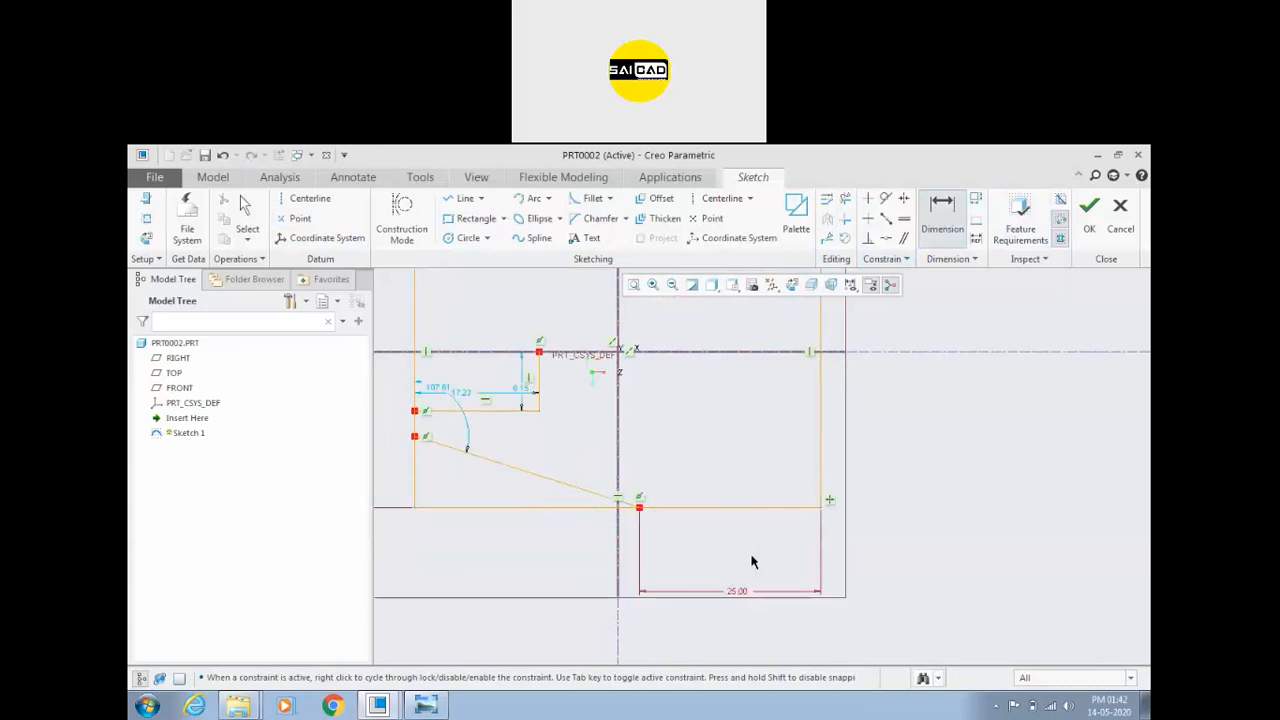
pyautogui.scroll(2, 520, 515)
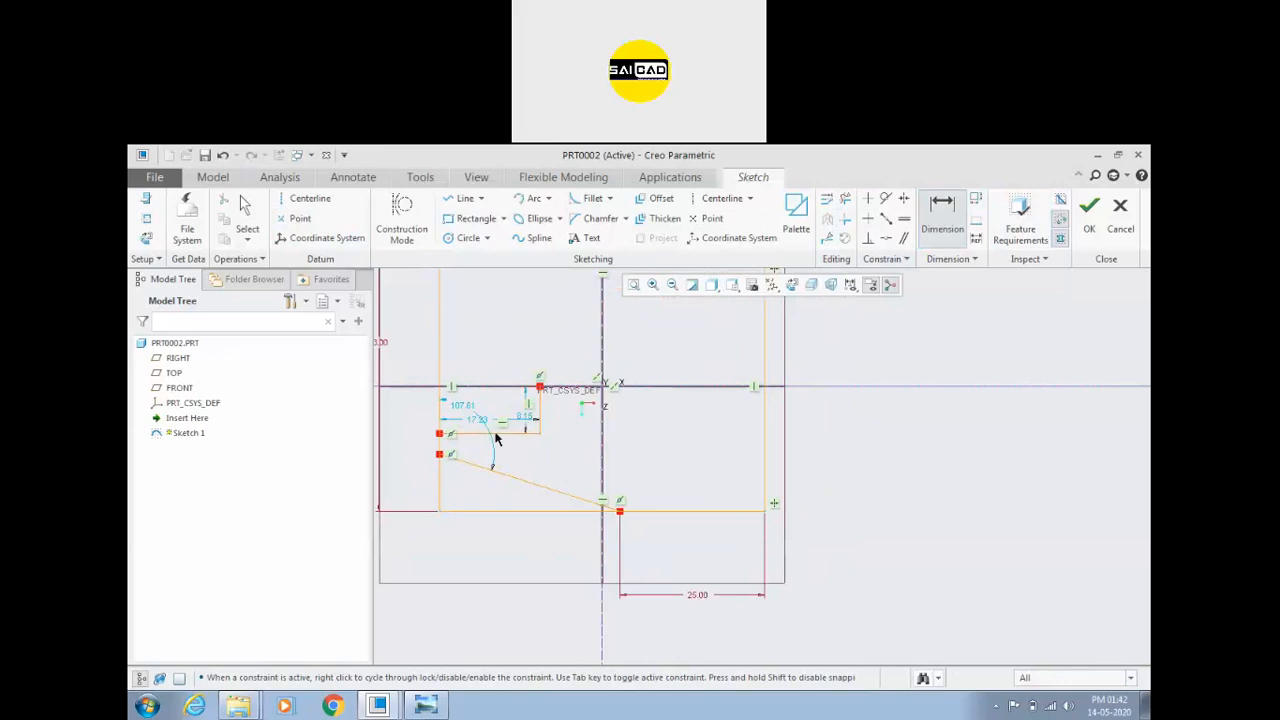
pyautogui.scroll(-4, 491, 434)
pyautogui.scroll(3, 643, 457)
pyautogui.click(668, 513)
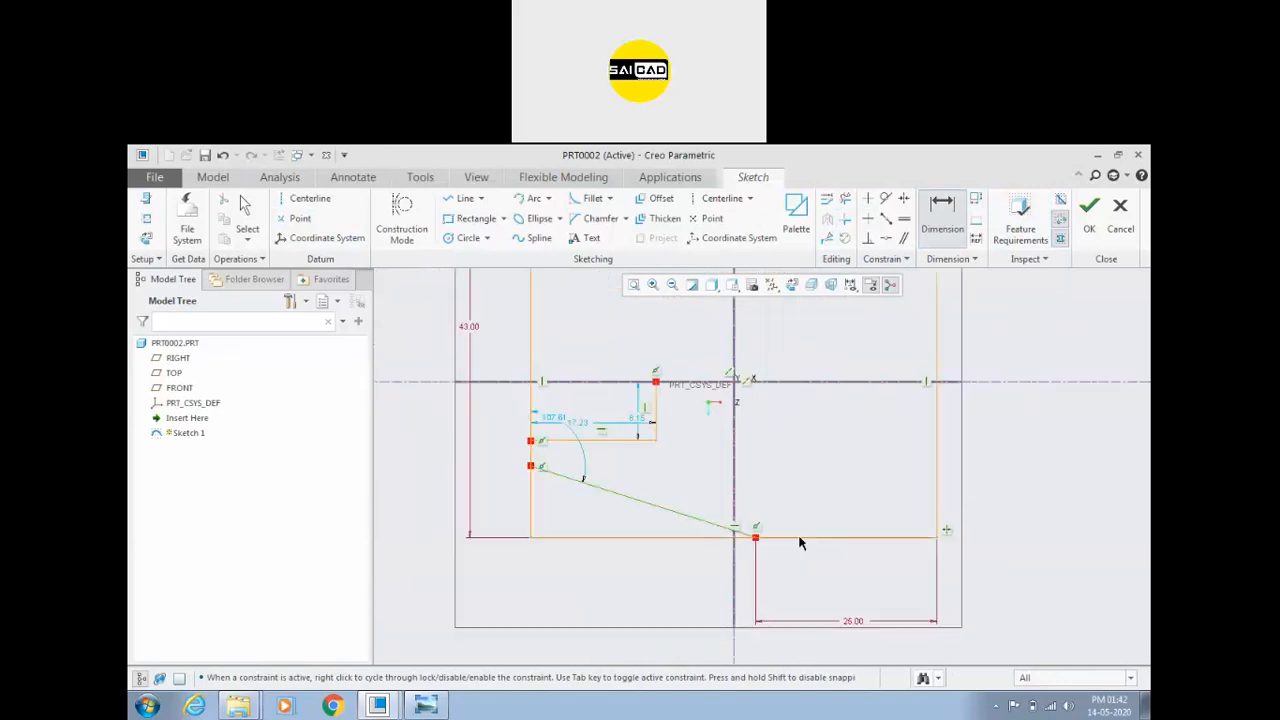
pyautogui.click(802, 537)
pyautogui.middleClick(652, 530)
pyautogui.write('18')
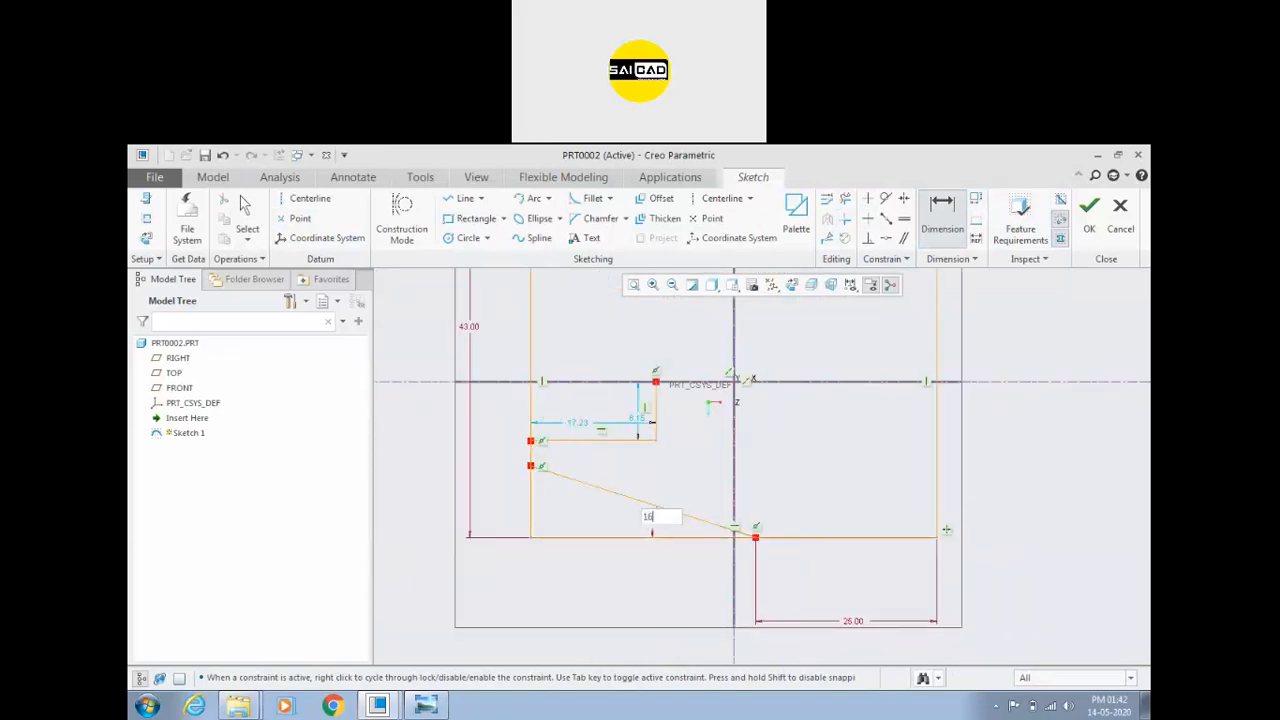
pyautogui.press('Return')
pyautogui.scroll(-2, 560, 430)
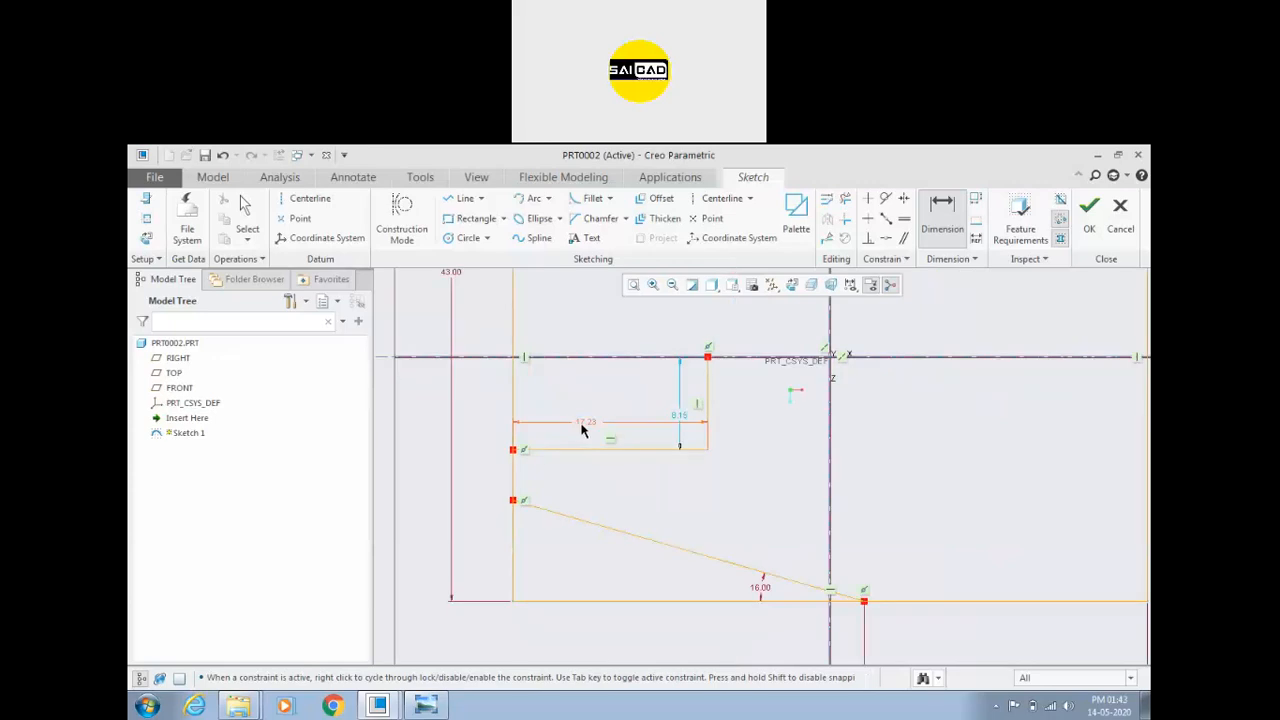
# Step: Set the small upper rectangle to 25 wide and 7.5 deep
pyautogui.doubleClick(585, 420)
pyautogui.write('25')
pyautogui.press('Return')
pyautogui.doubleClick(681, 413)
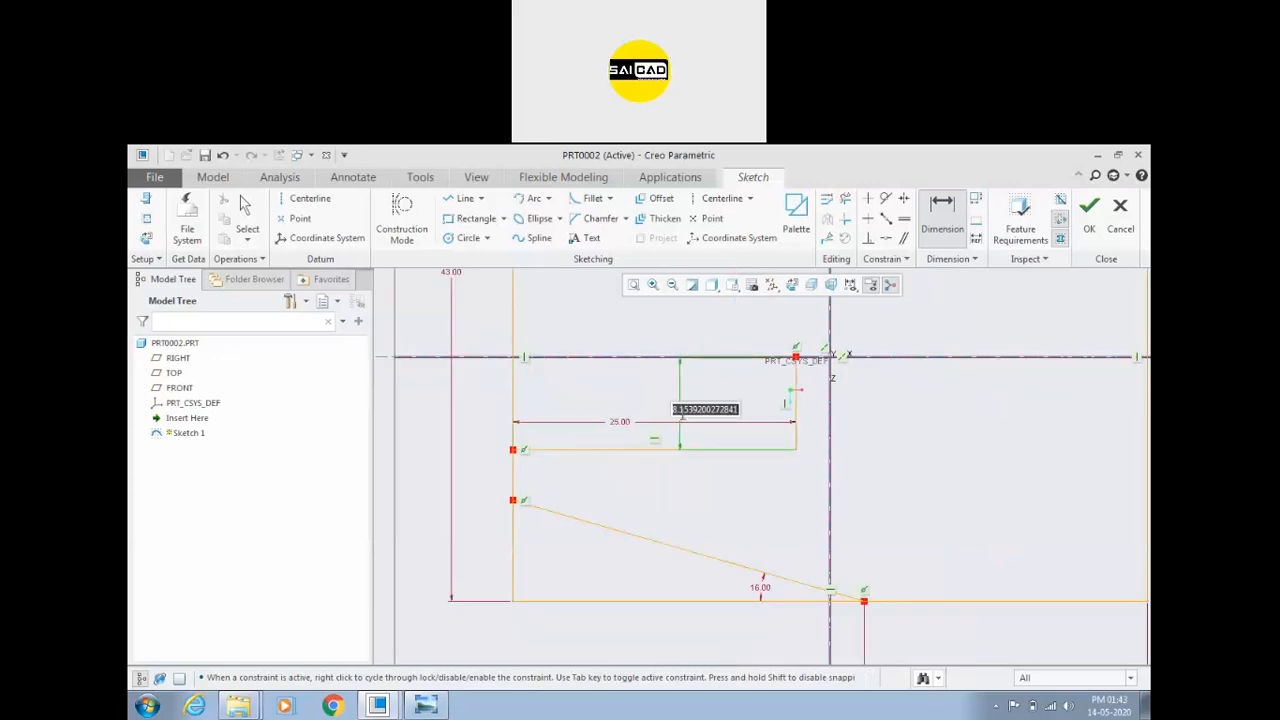
pyautogui.write('7.5')
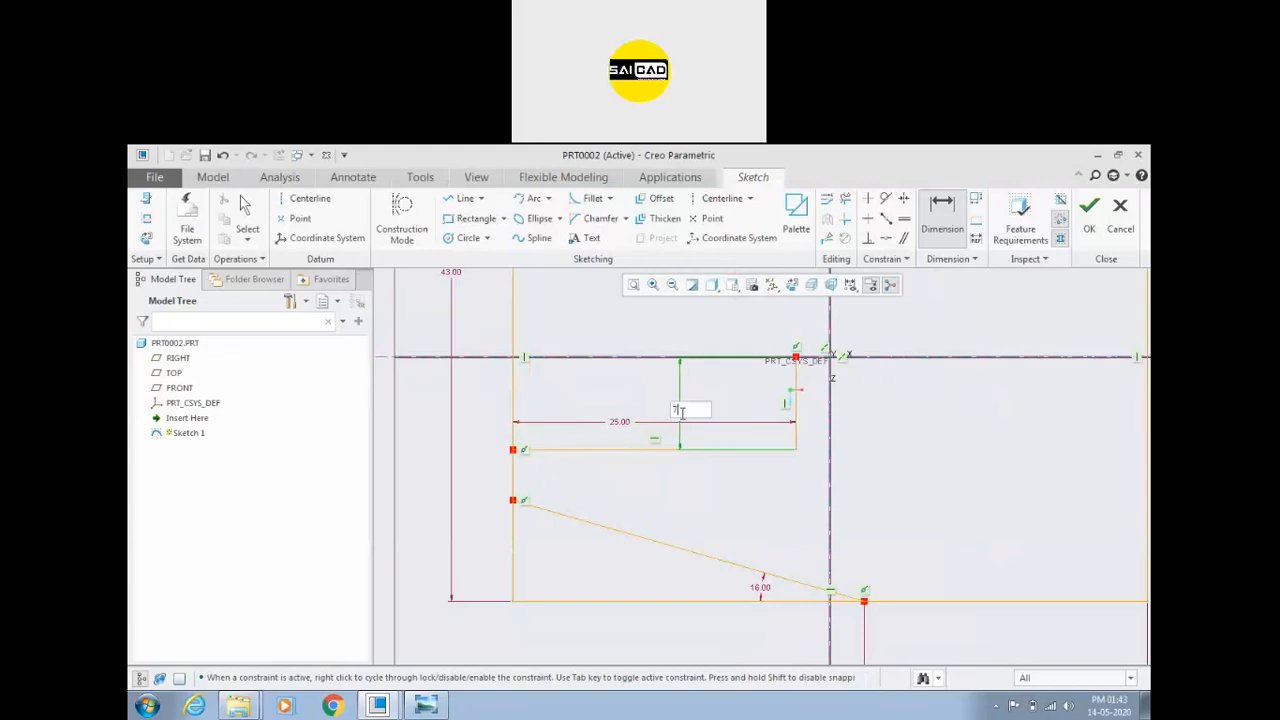
pyautogui.press('Return')
pyautogui.scroll(2, 650, 433)
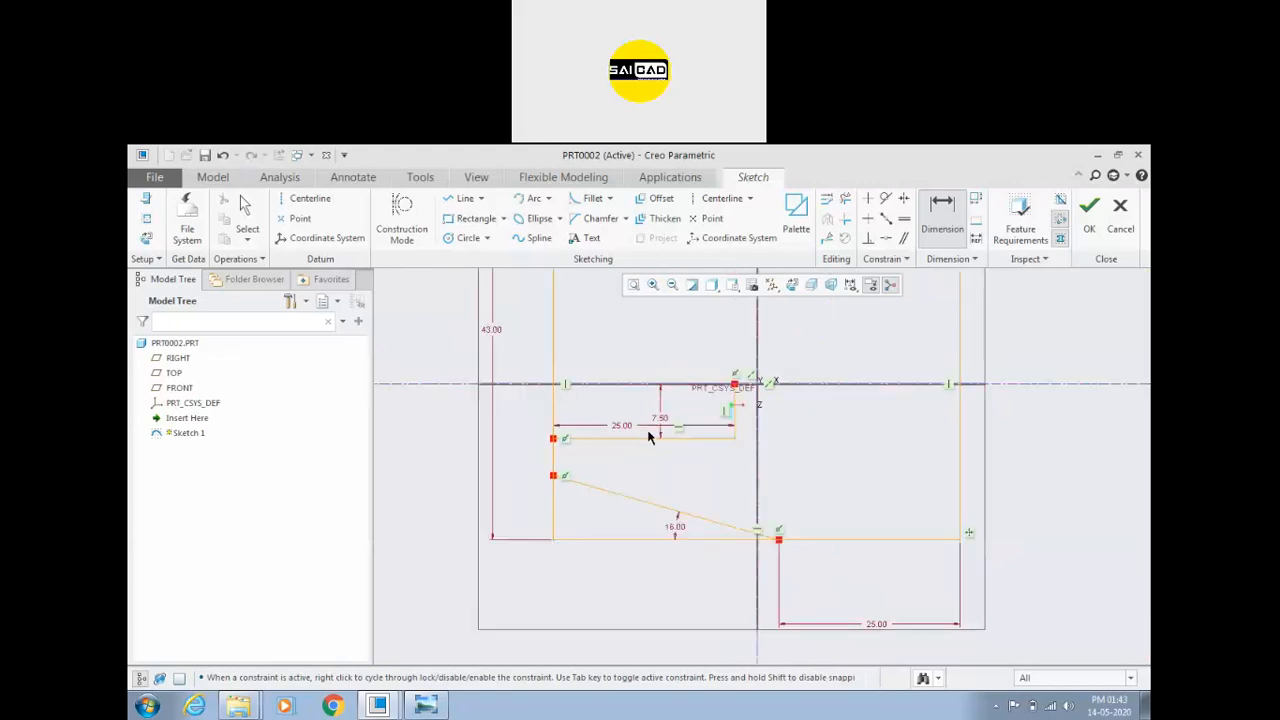
pyautogui.scroll(-1, 651, 434)
pyautogui.middleClick(769, 491)
pyautogui.scroll(3, 752, 489)
pyautogui.scroll(-2, 808, 481)
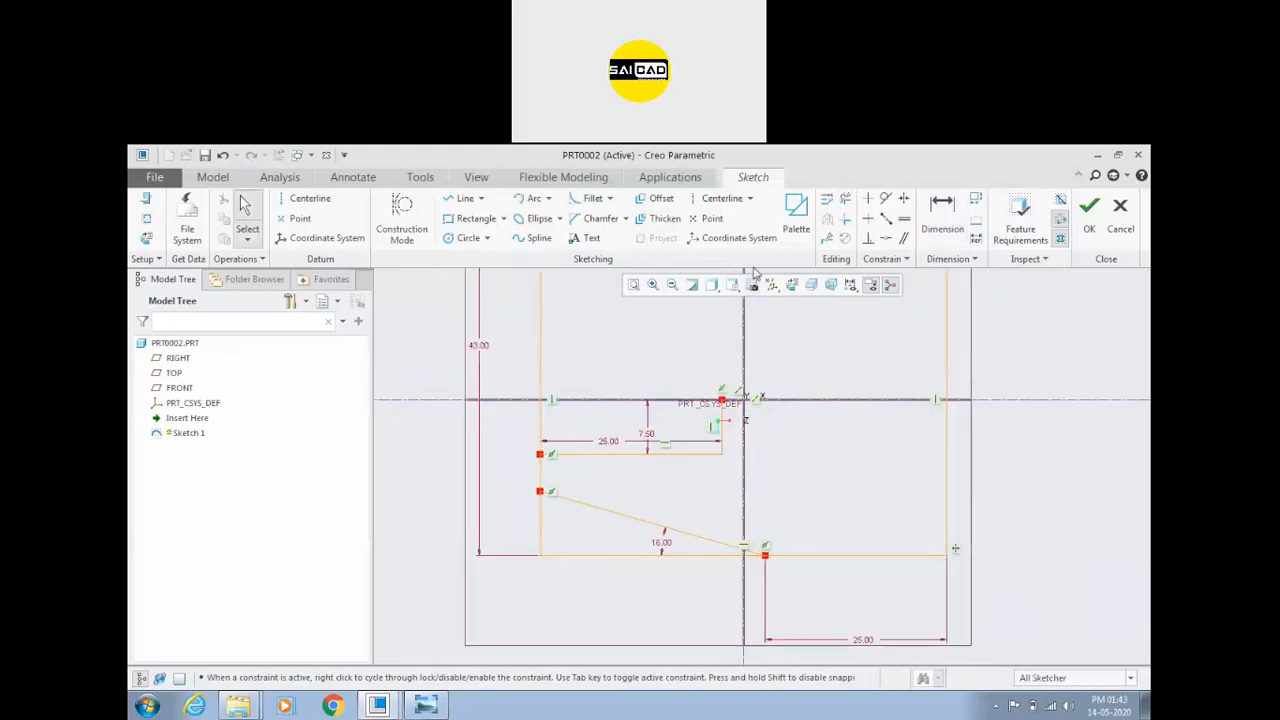
# Step: Trim the leftover lower-left, upper-left and top segments off the profile
pyautogui.click(845, 198)
pyautogui.moveTo(519, 525); pyautogui.dragTo(593, 571)
pyautogui.scroll(4, 574, 578)
pyautogui.scroll(-2, 607, 587)
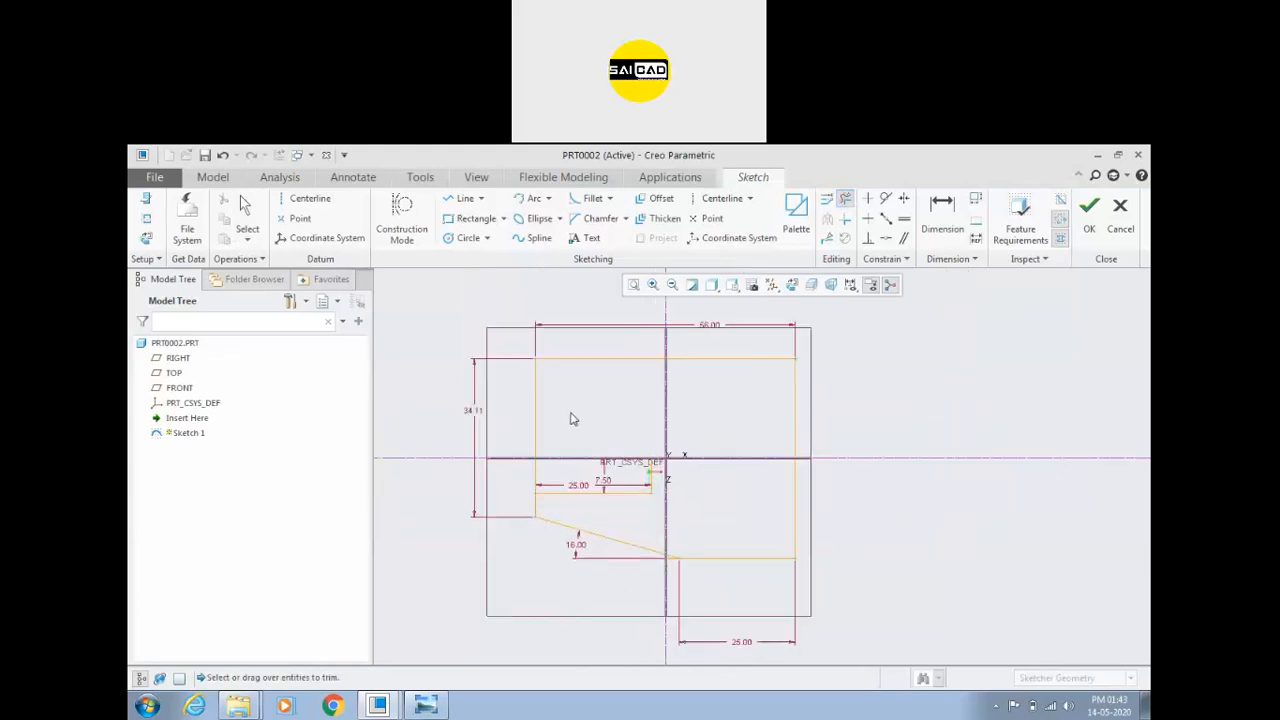
pyautogui.moveTo(500, 429)
pyautogui.mouseDown()
pyautogui.moveTo(594, 391)
pyautogui.moveTo(620, 355)
pyautogui.mouseUp()
pyautogui.moveTo(711, 346); pyautogui.dragTo(750, 386)
pyautogui.middleClick(936, 385)
# Step: Reposition the 43.00 and 28.00 dimensions and lock in their values
pyautogui.moveTo(781, 485); pyautogui.dragTo(888, 476)
pyautogui.rightClick(888, 476)
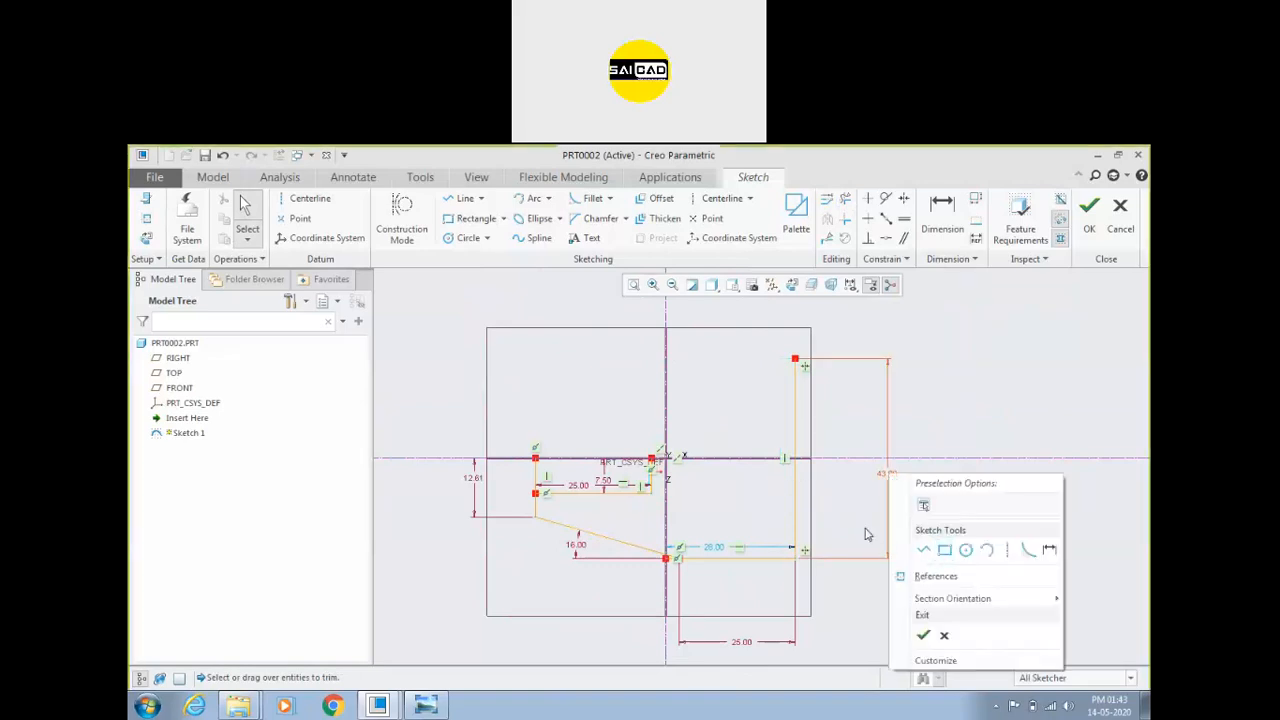
pyautogui.click(891, 479)
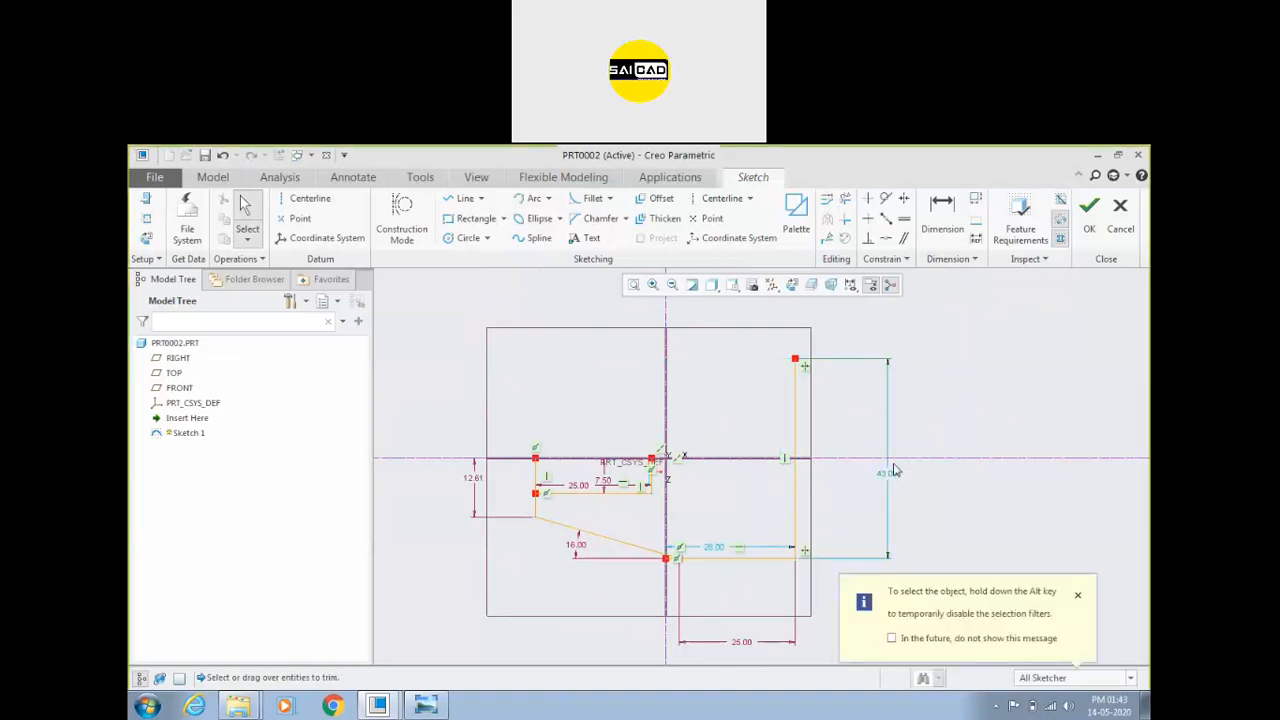
pyautogui.doubleClick(891, 472)
pyautogui.click(927, 489)
pyautogui.moveTo(718, 547); pyautogui.dragTo(720, 655)
pyautogui.scroll(-2, 700, 640)
pyautogui.scroll(5, 731, 548)
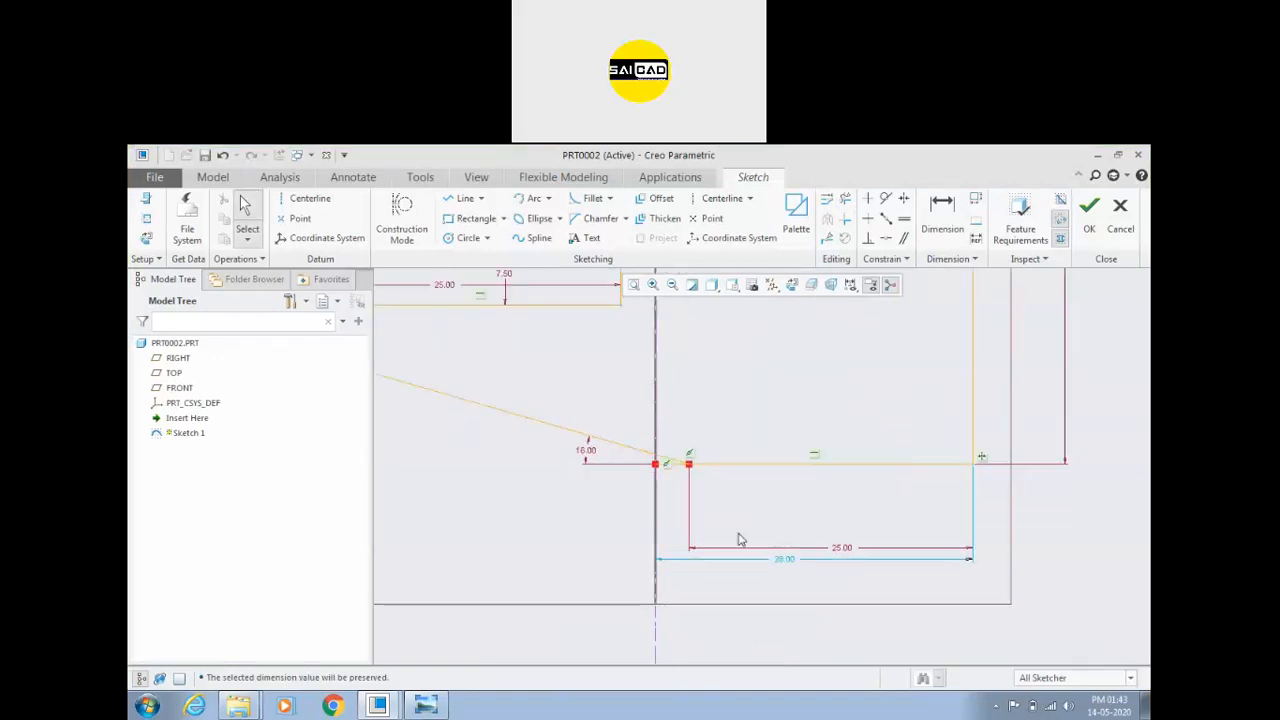
pyautogui.doubleClick(784, 560)
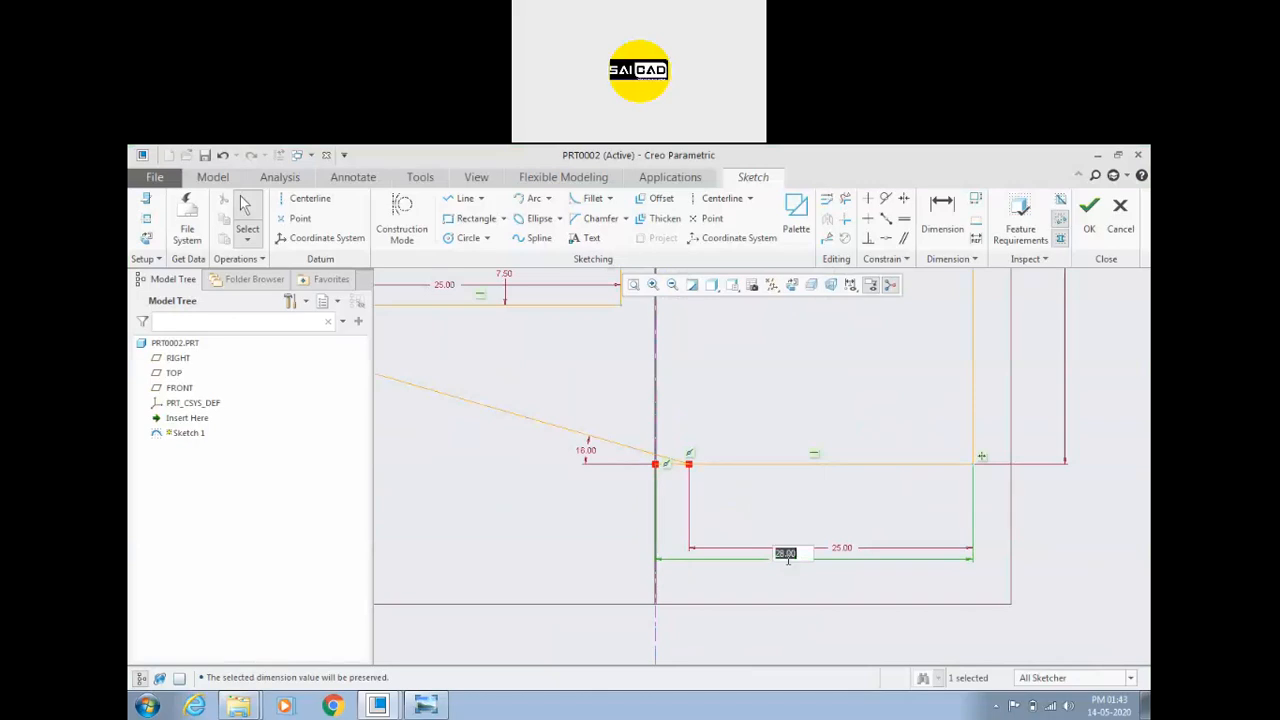
pyautogui.press('Return')
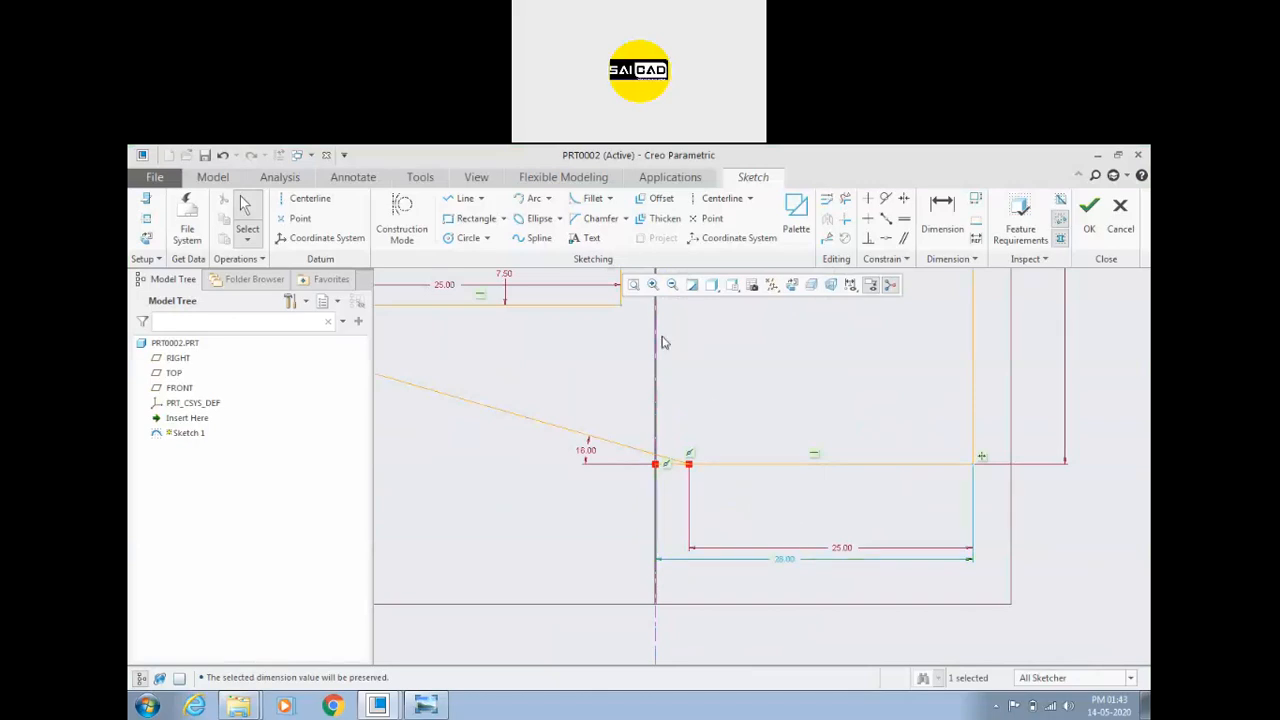
pyautogui.scroll(-5, 731, 386)
pyautogui.click(942, 212)
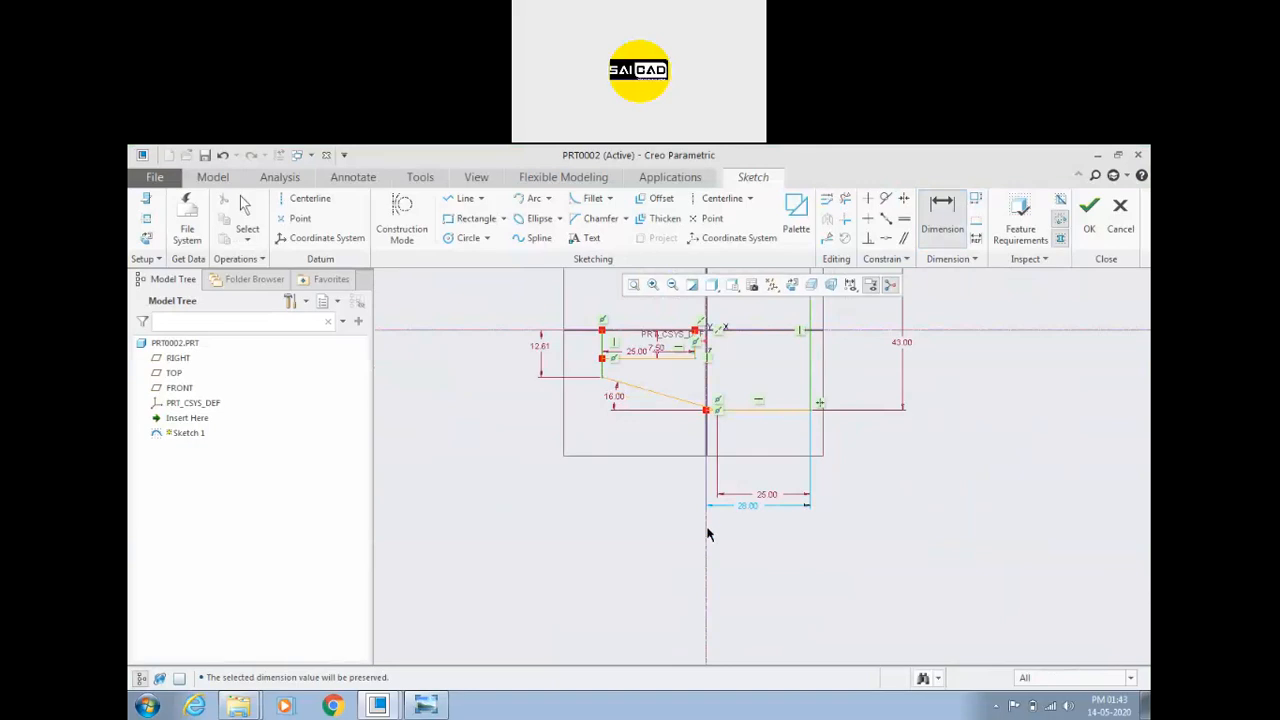
# Step: Add the overall 56 width dimension, deleting the conflicting 12.61 dimension
pyautogui.middleClick(706, 528)
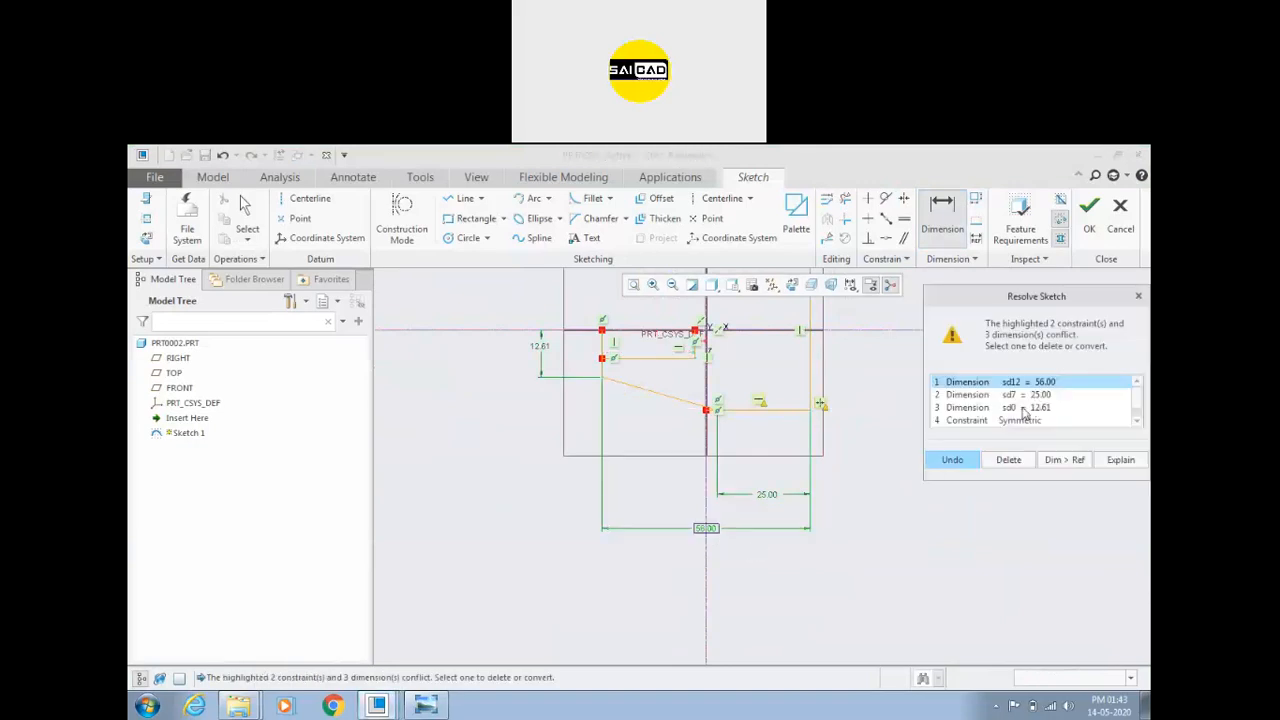
pyautogui.keyDown('shift'); pyautogui.moveTo(692, 404); pyautogui.dragTo(630, 443, button='middle'); pyautogui.keyUp('shift')
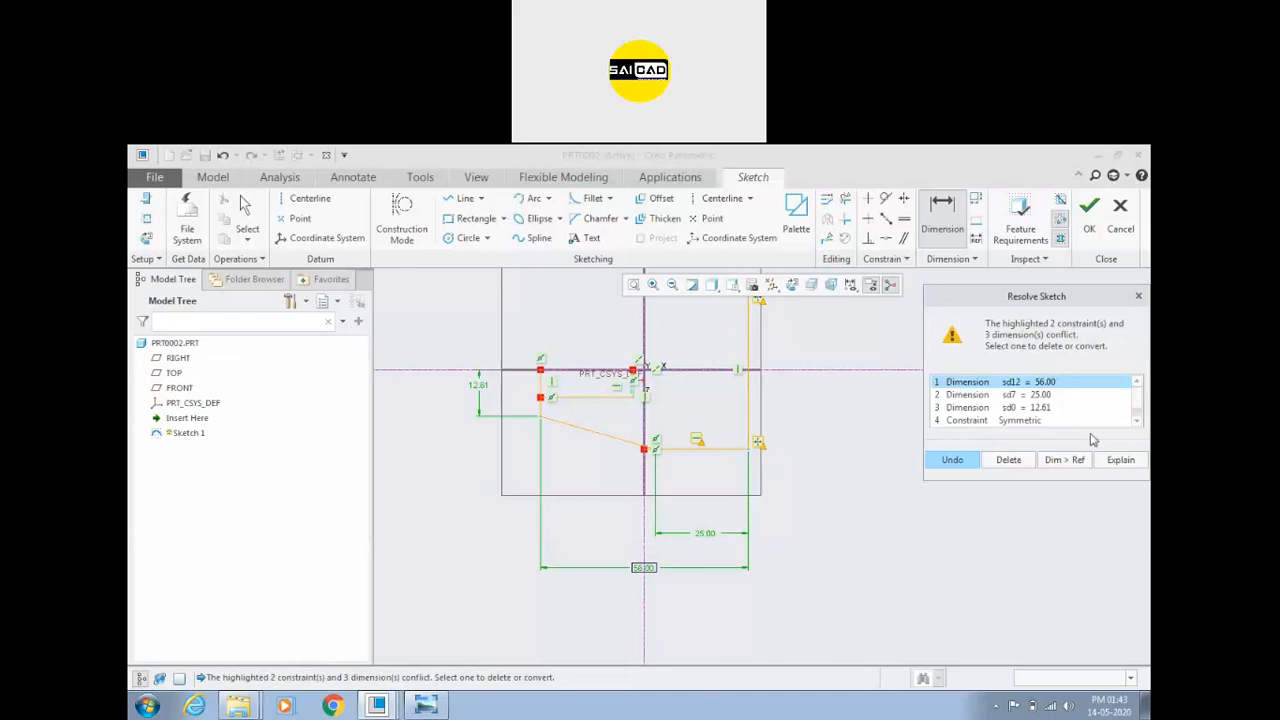
pyautogui.click(1040, 408)
pyautogui.click(1008, 459)
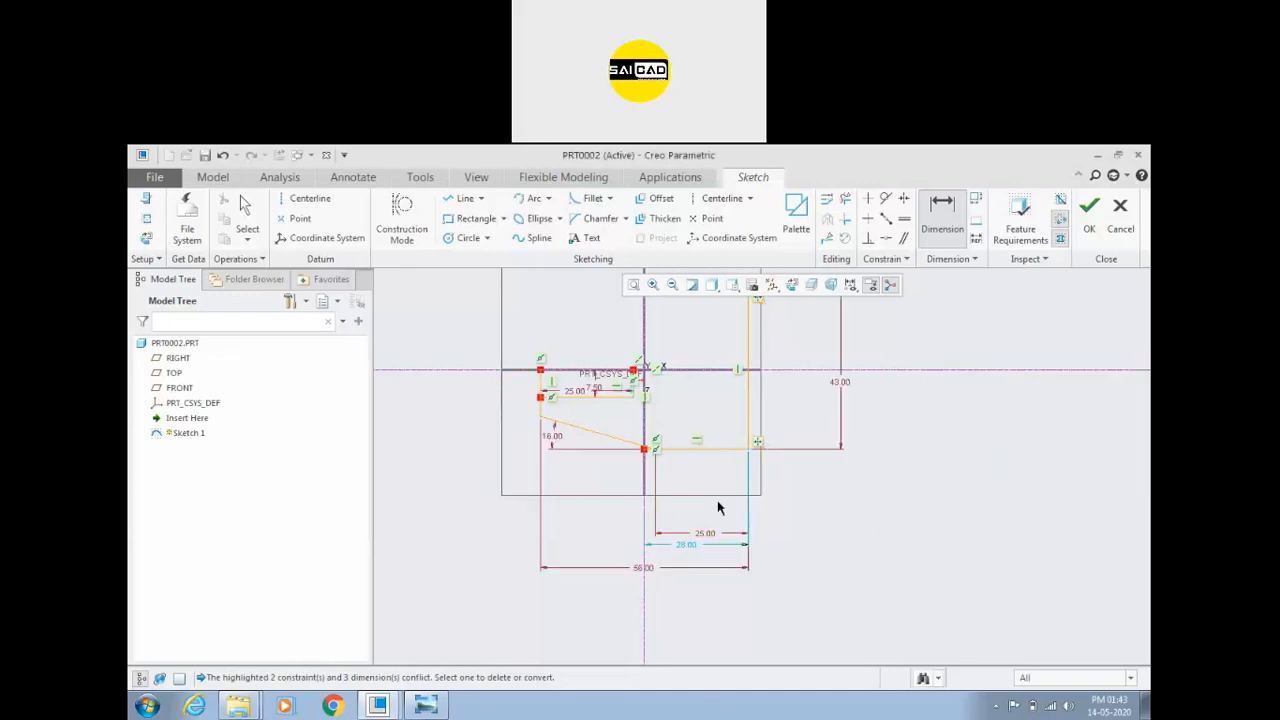
pyautogui.middleClick(896, 569)
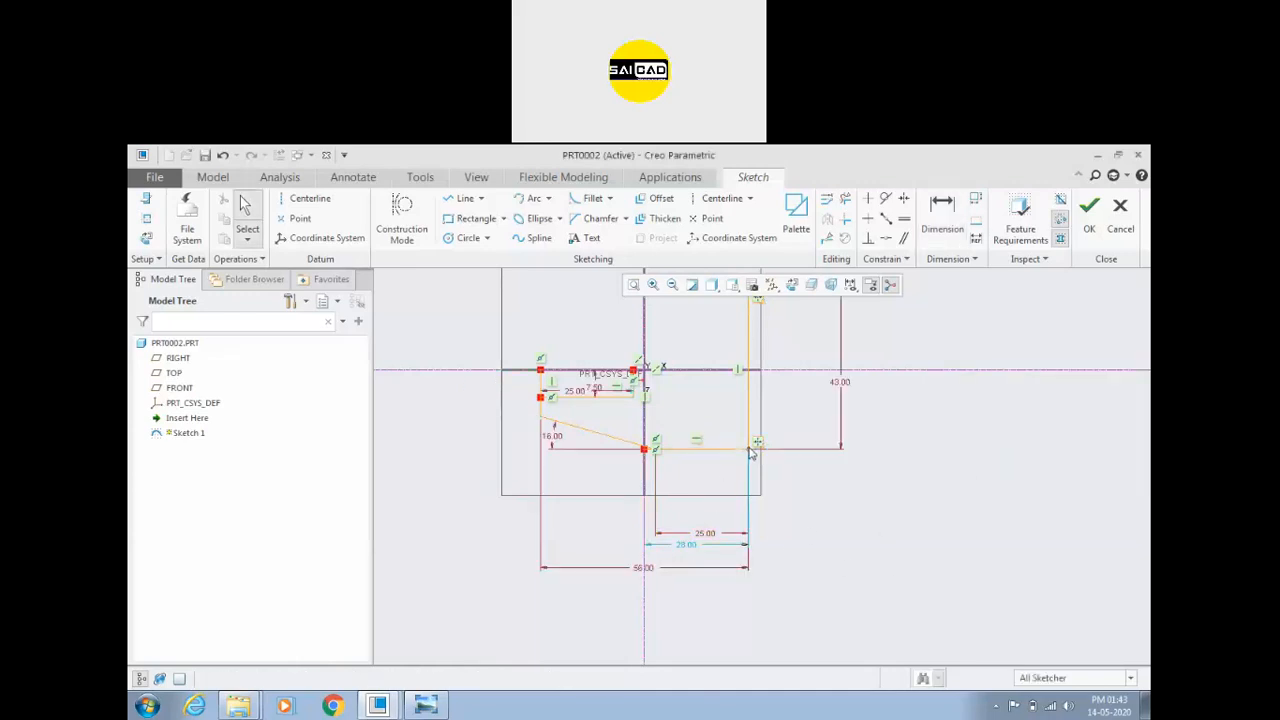
# Step: Join the slanted line's lower end to the base, removing the Point On Entity conflict
pyautogui.moveTo(753, 452)
pyautogui.mouseDown()
pyautogui.moveTo(900, 449)
pyautogui.moveTo(662, 450)
pyautogui.moveTo(888, 449)
pyautogui.mouseUp()
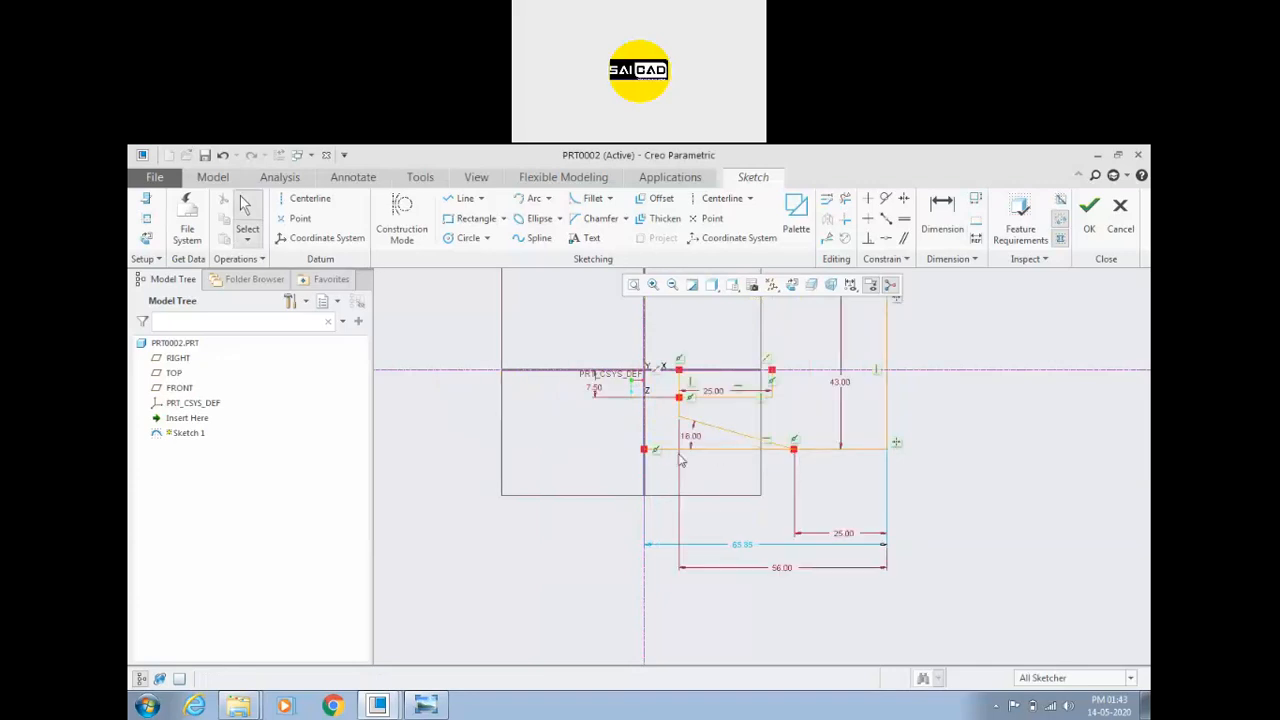
pyautogui.moveTo(893, 440); pyautogui.dragTo(730, 441)
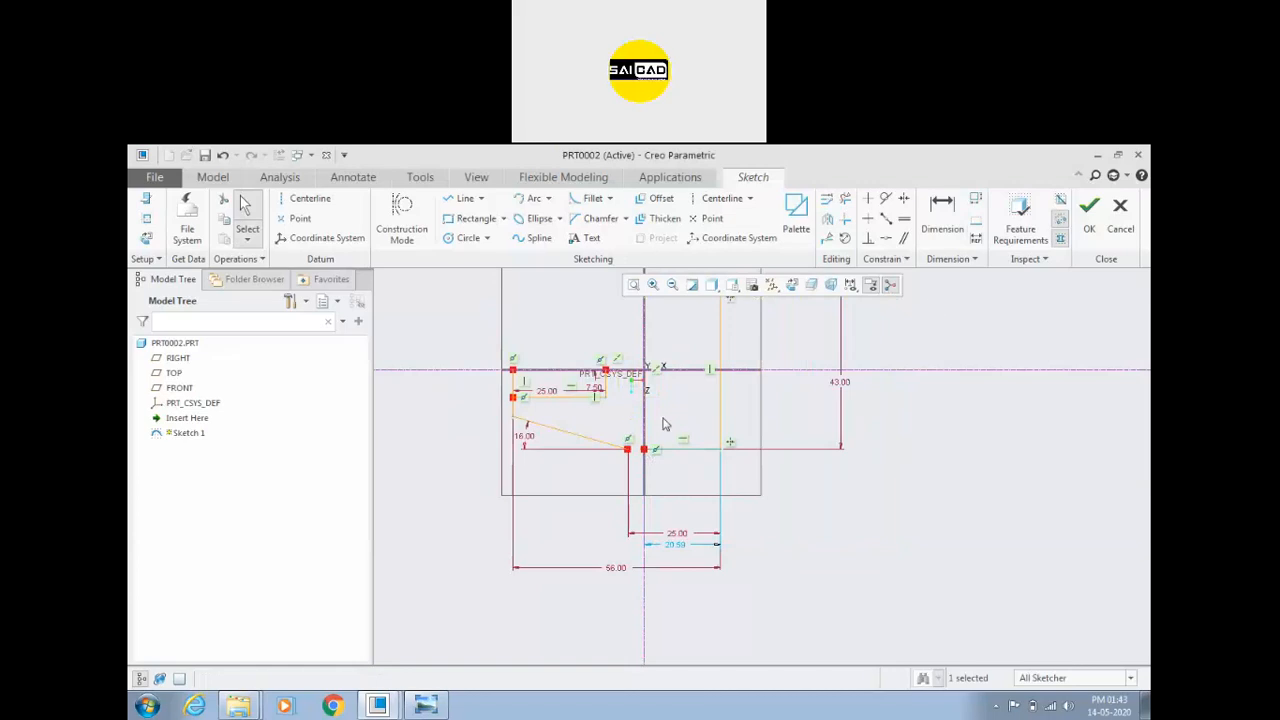
pyautogui.click(886, 238)
pyautogui.click(628, 449)
pyautogui.click(645, 452)
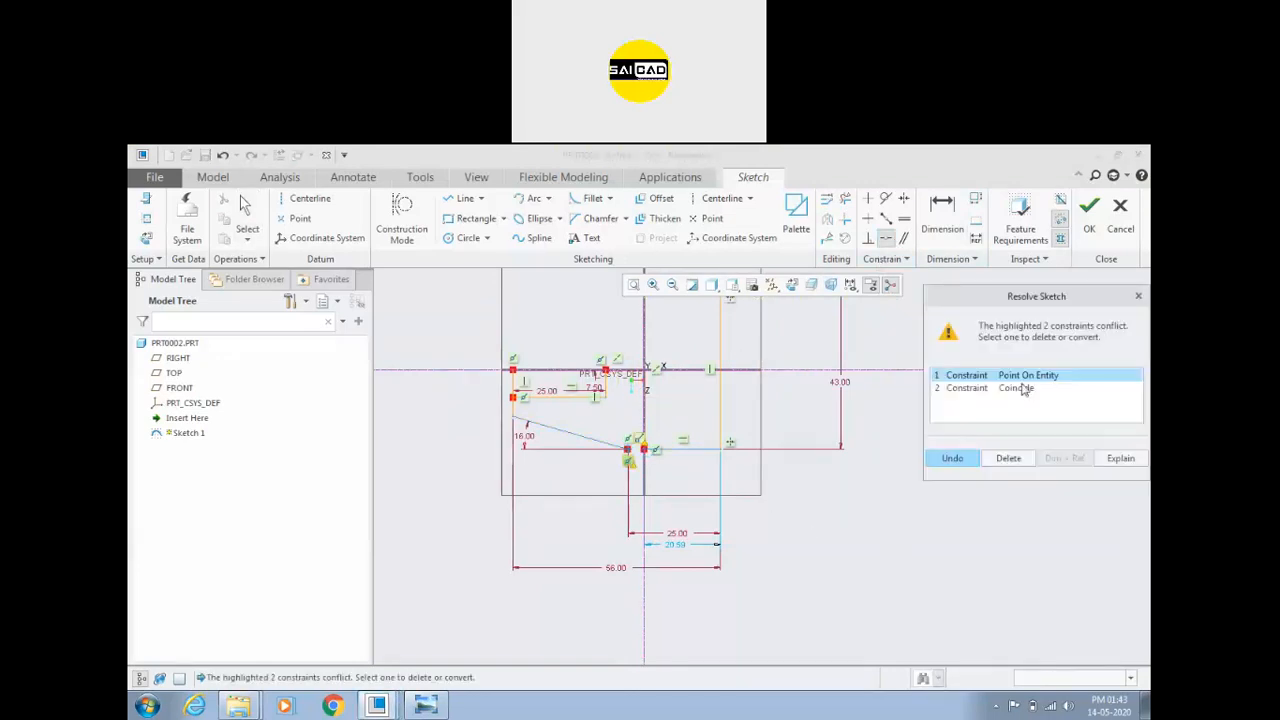
pyautogui.click(1016, 390)
pyautogui.click(1020, 375)
pyautogui.click(1008, 458)
# Step: Mirror all the sketch geometry about the horizontal centerline
pyautogui.middleClick(677, 507)
pyautogui.scroll(-5, 677, 507)
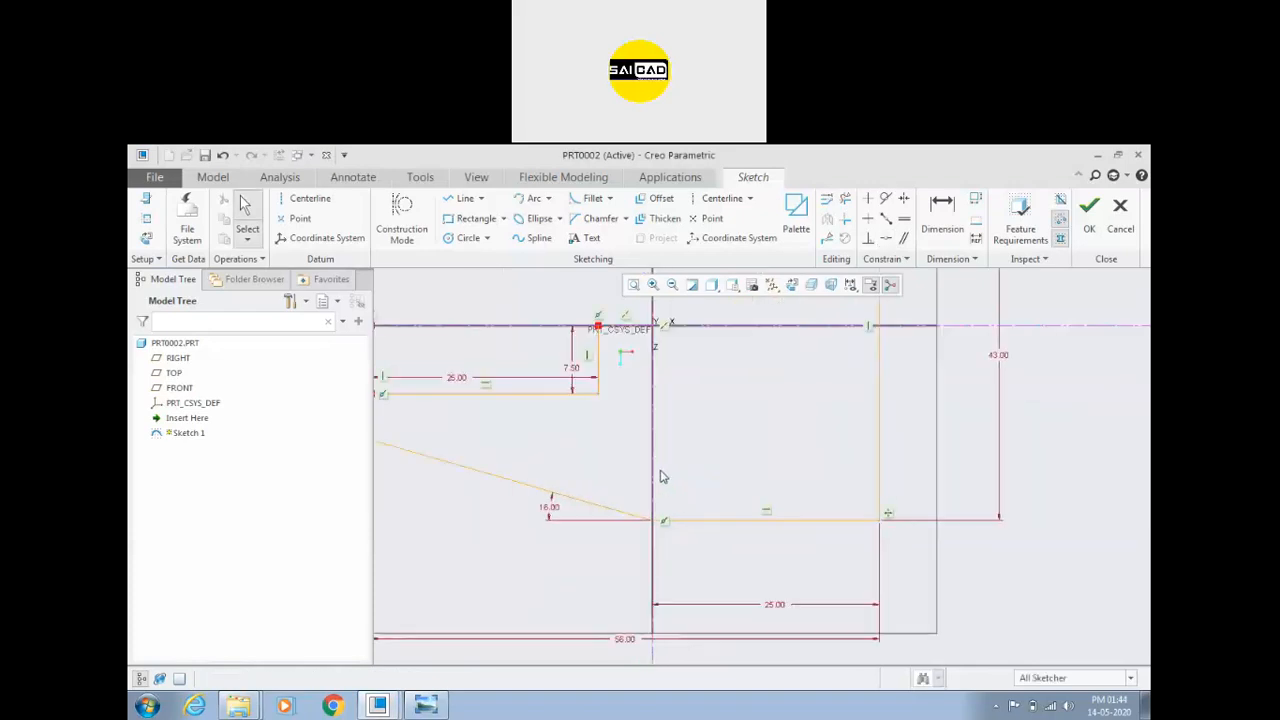
pyautogui.scroll(-6, 650, 527)
pyautogui.scroll(7, 690, 495)
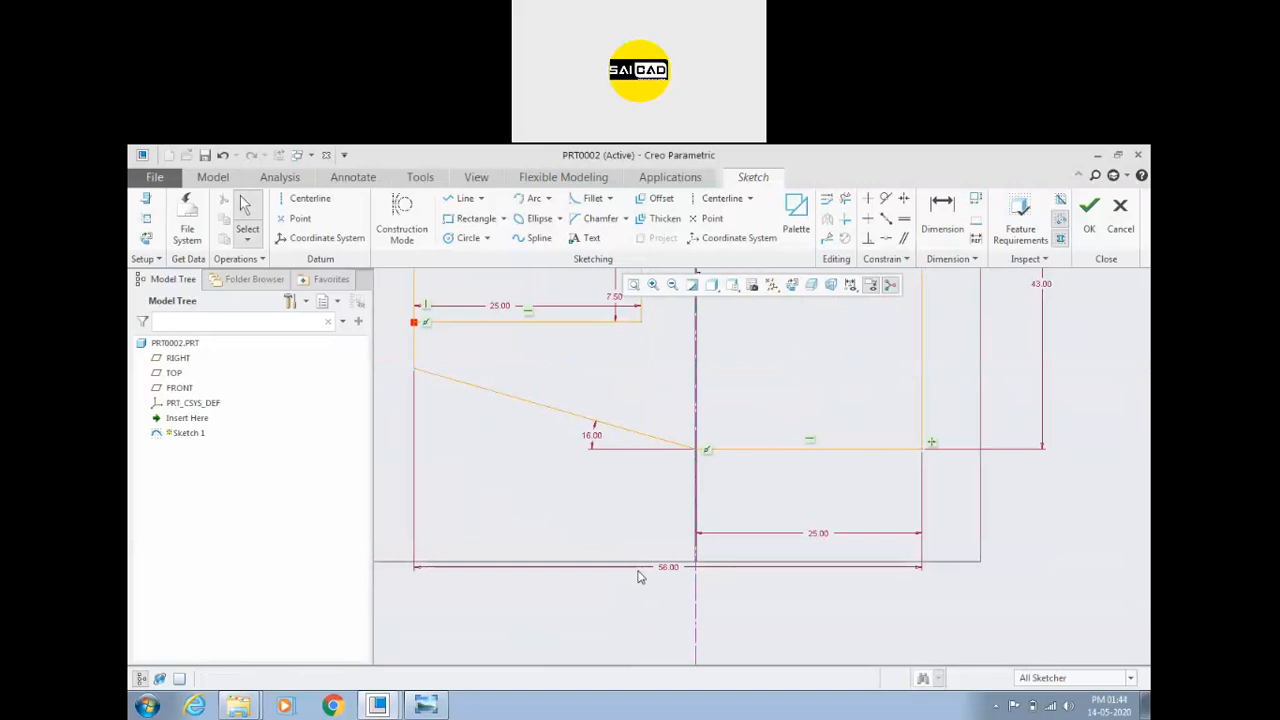
pyautogui.scroll(2, 628, 572)
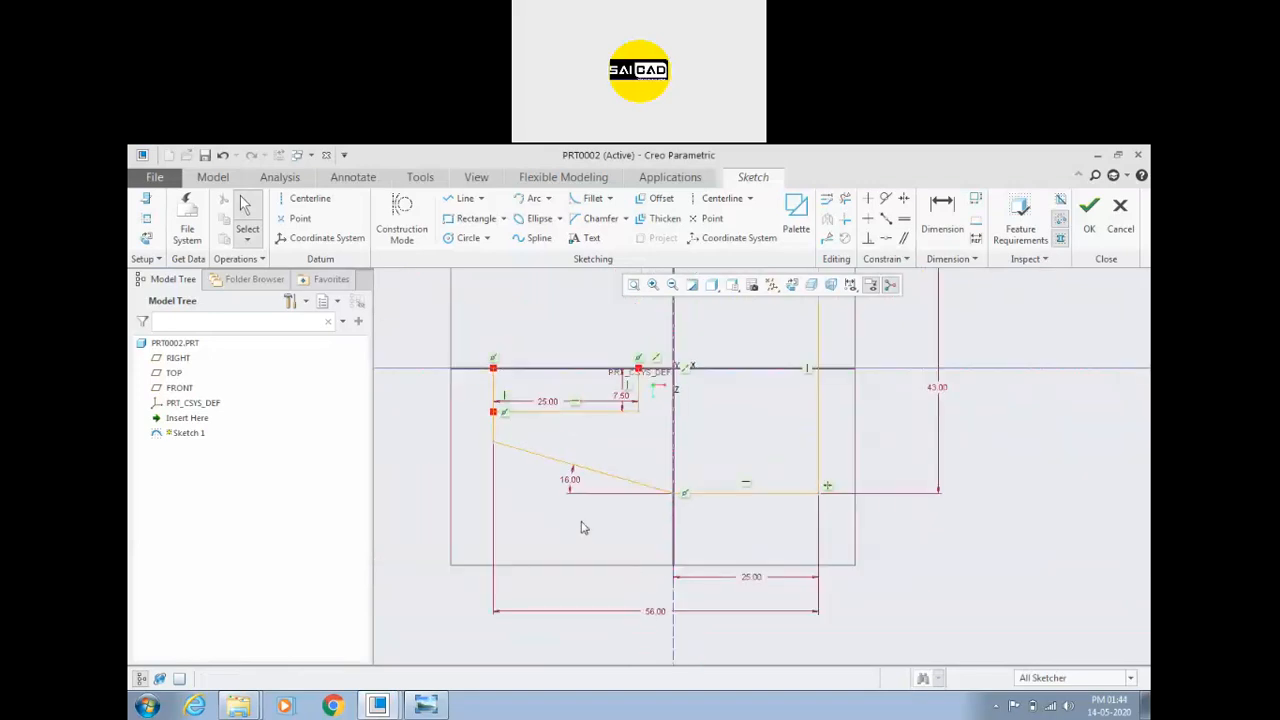
pyautogui.click(845, 198)
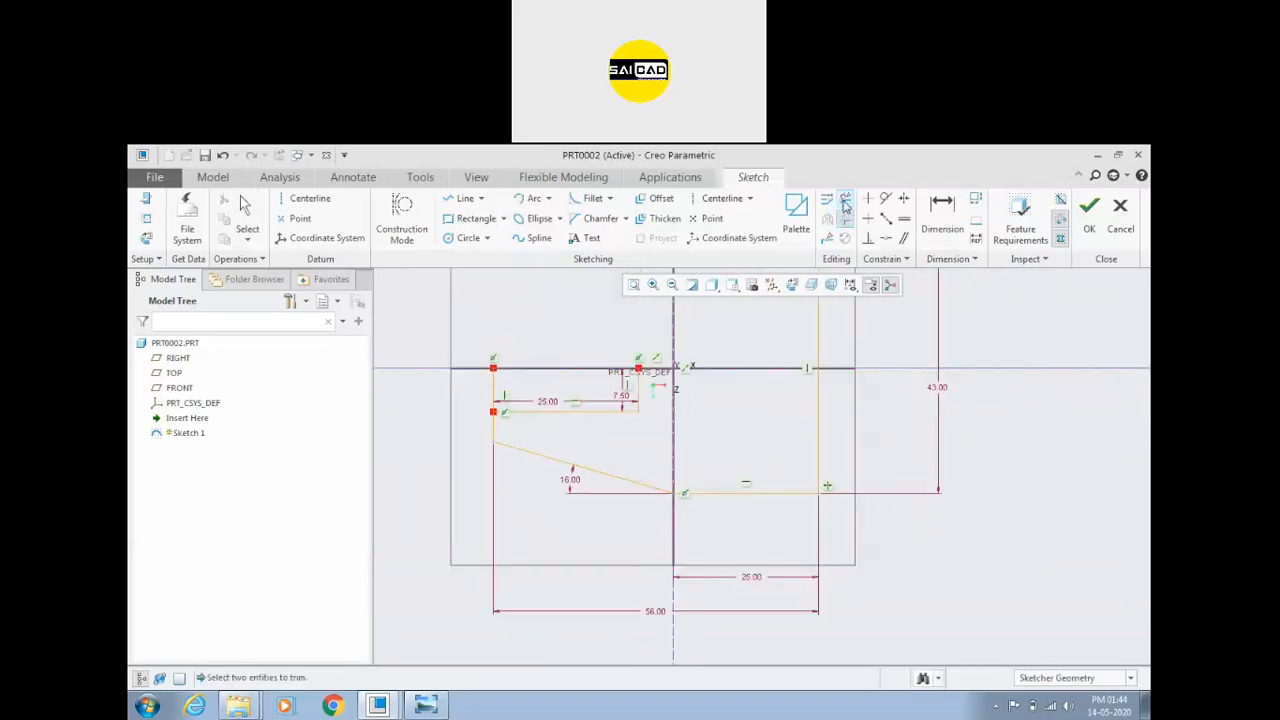
pyautogui.scroll(-2, 535, 375)
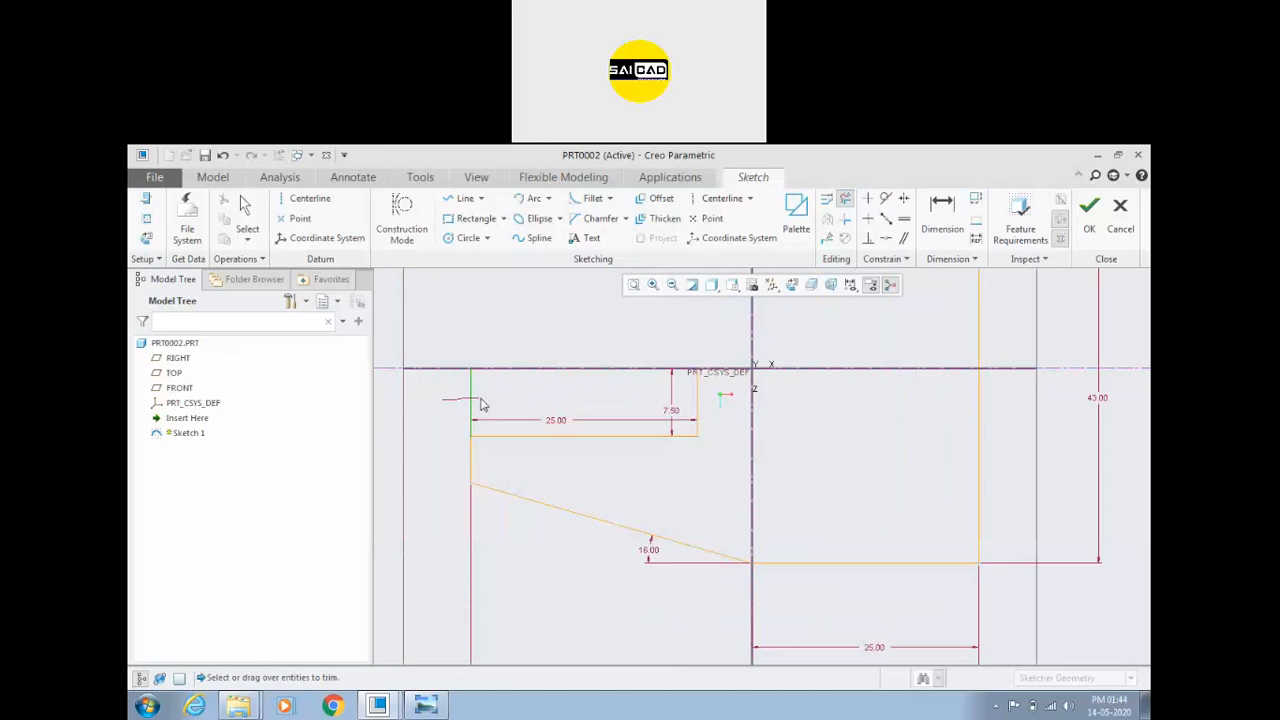
pyautogui.middleClick(523, 400)
pyautogui.scroll(2, 465, 428)
pyautogui.scroll(1, 660, 437)
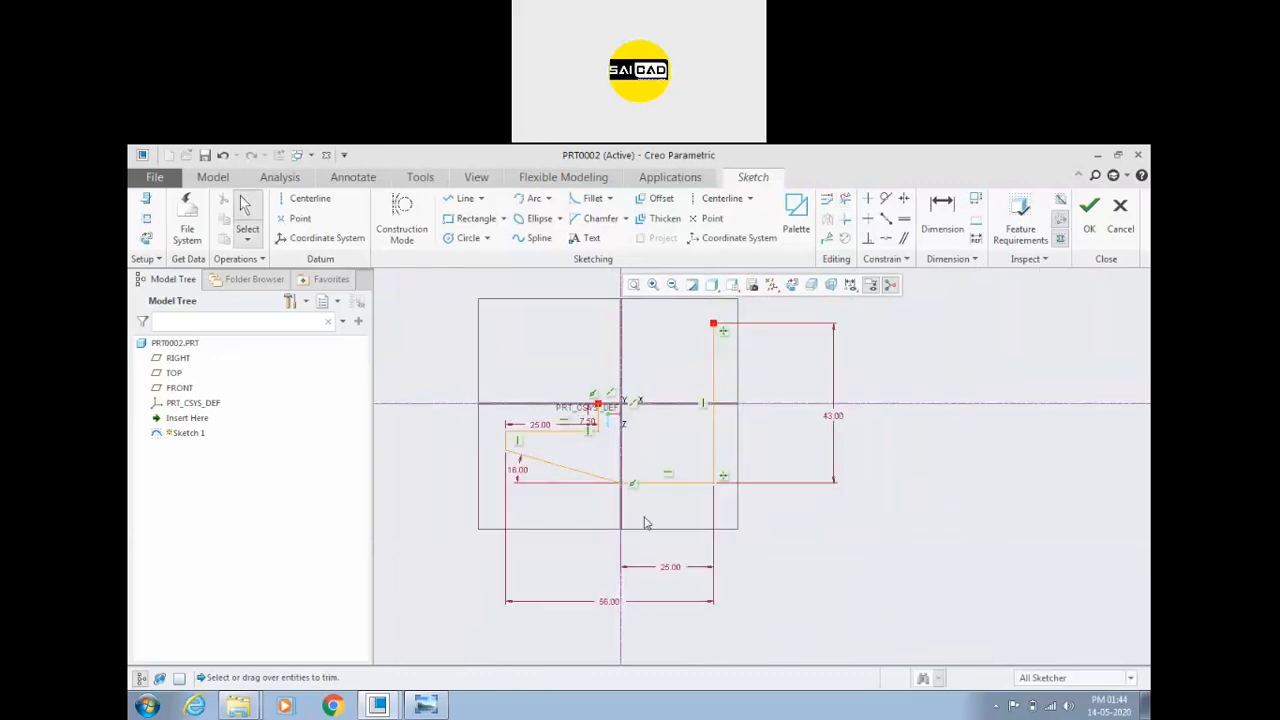
pyautogui.hotkey('ctrl', 'a')
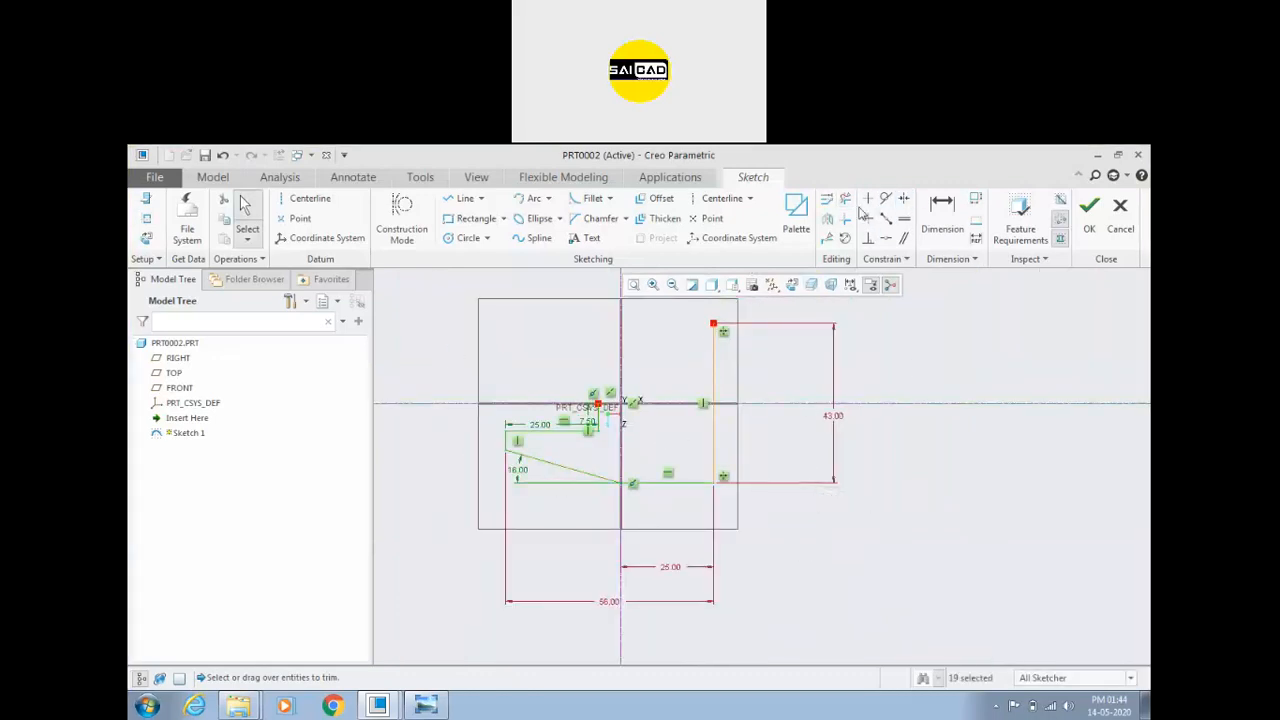
pyautogui.click(828, 220)
pyautogui.click(694, 406)
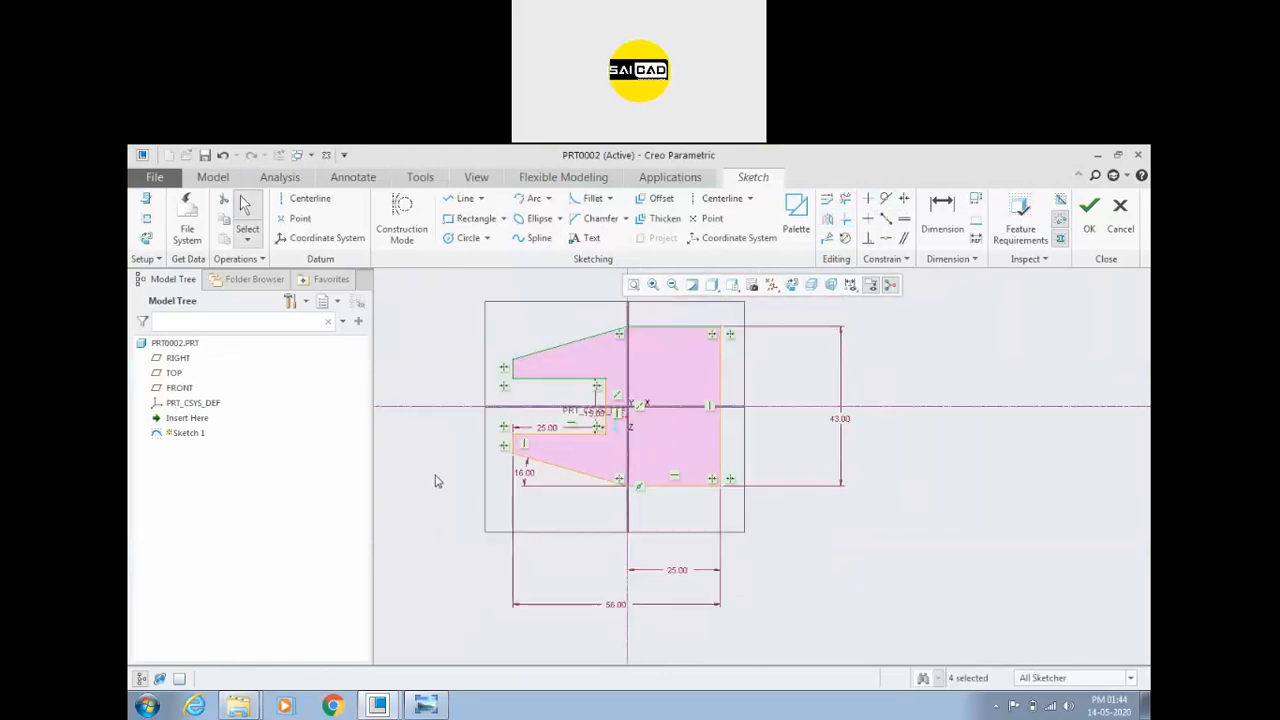
# Step: Reorient the sketch face-on, hide constraint symbols and clear the selection
pyautogui.scroll(2, 560, 432)
pyautogui.click(791, 285)
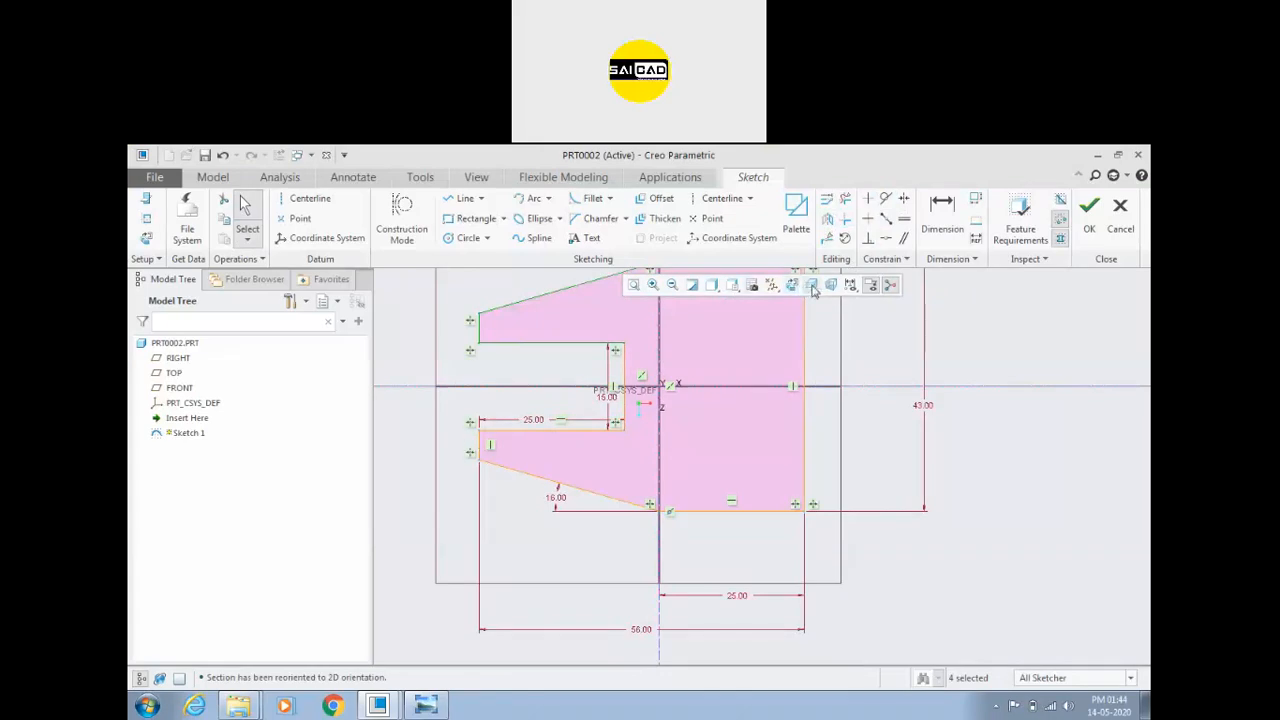
pyautogui.click(850, 286)
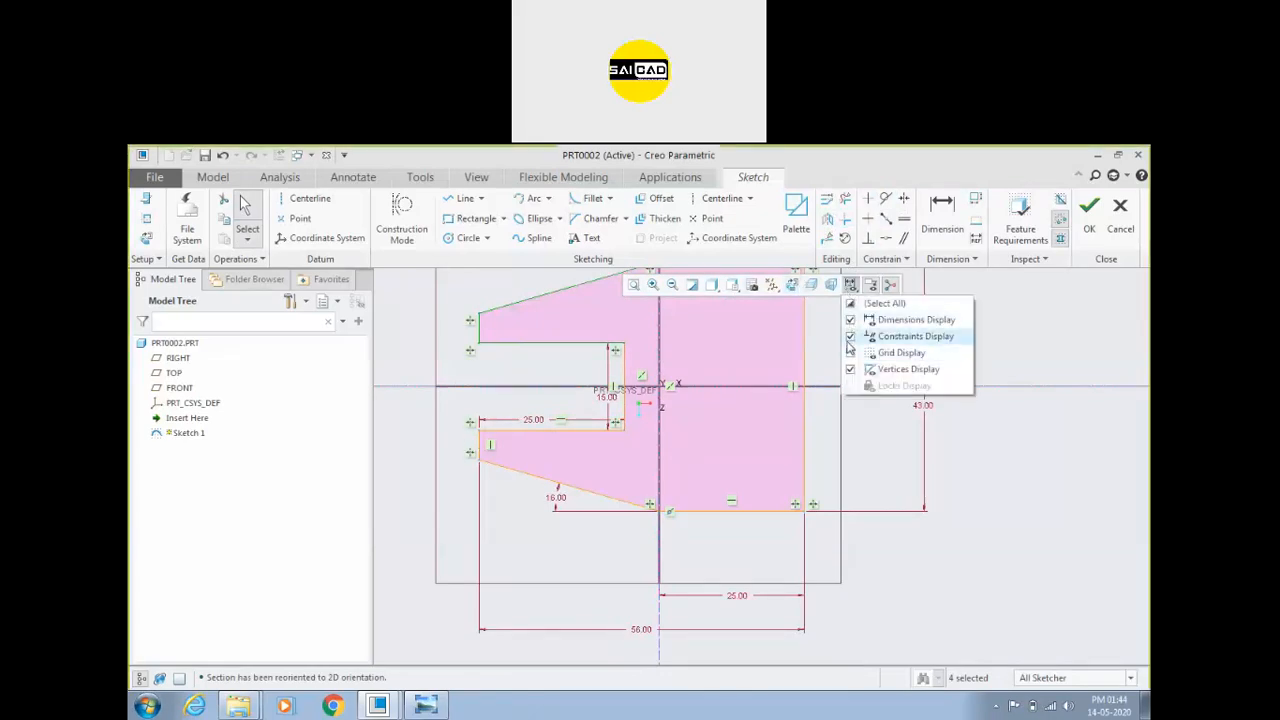
pyautogui.click(850, 340)
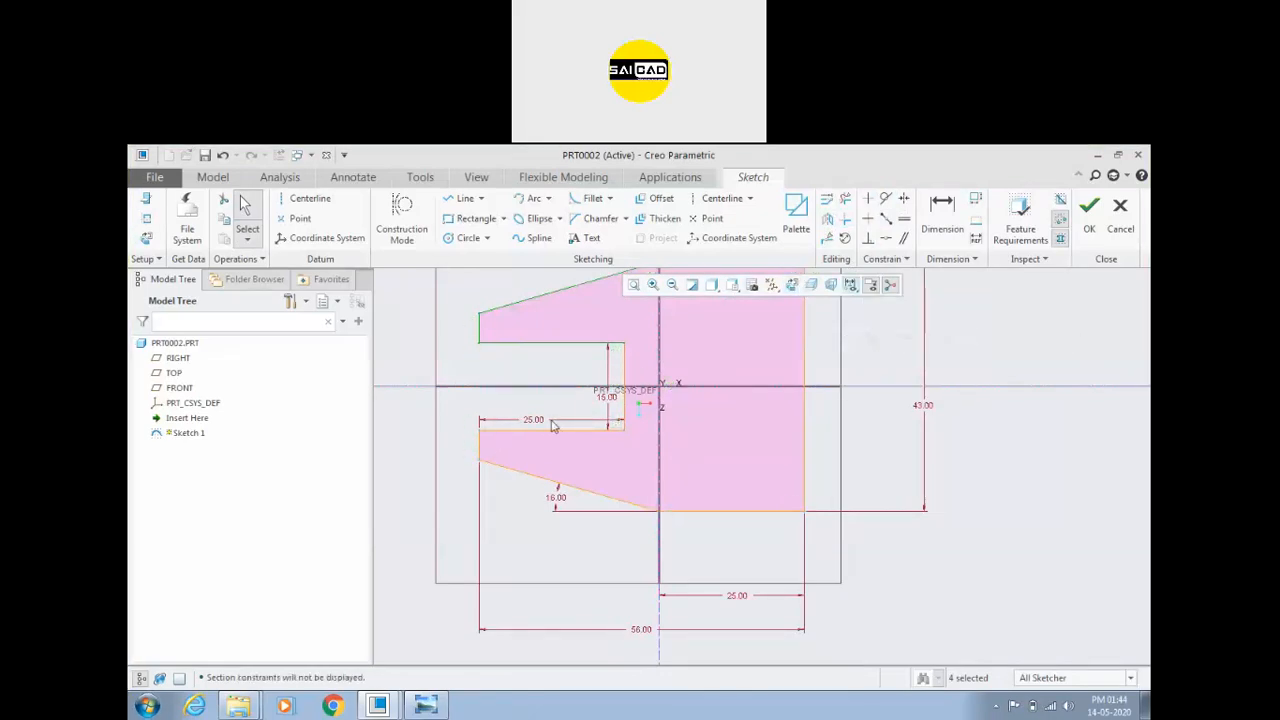
pyautogui.click(884, 357)
pyautogui.scroll(2, 672, 467)
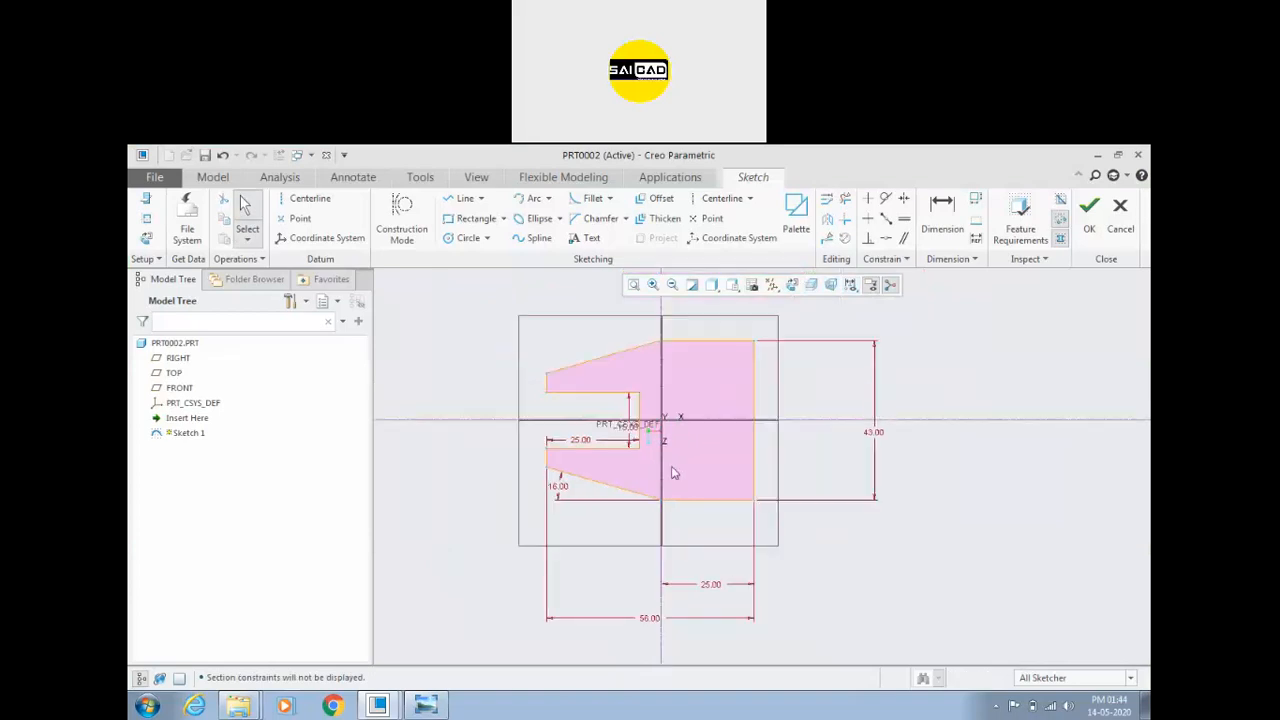
pyautogui.click(426, 706)
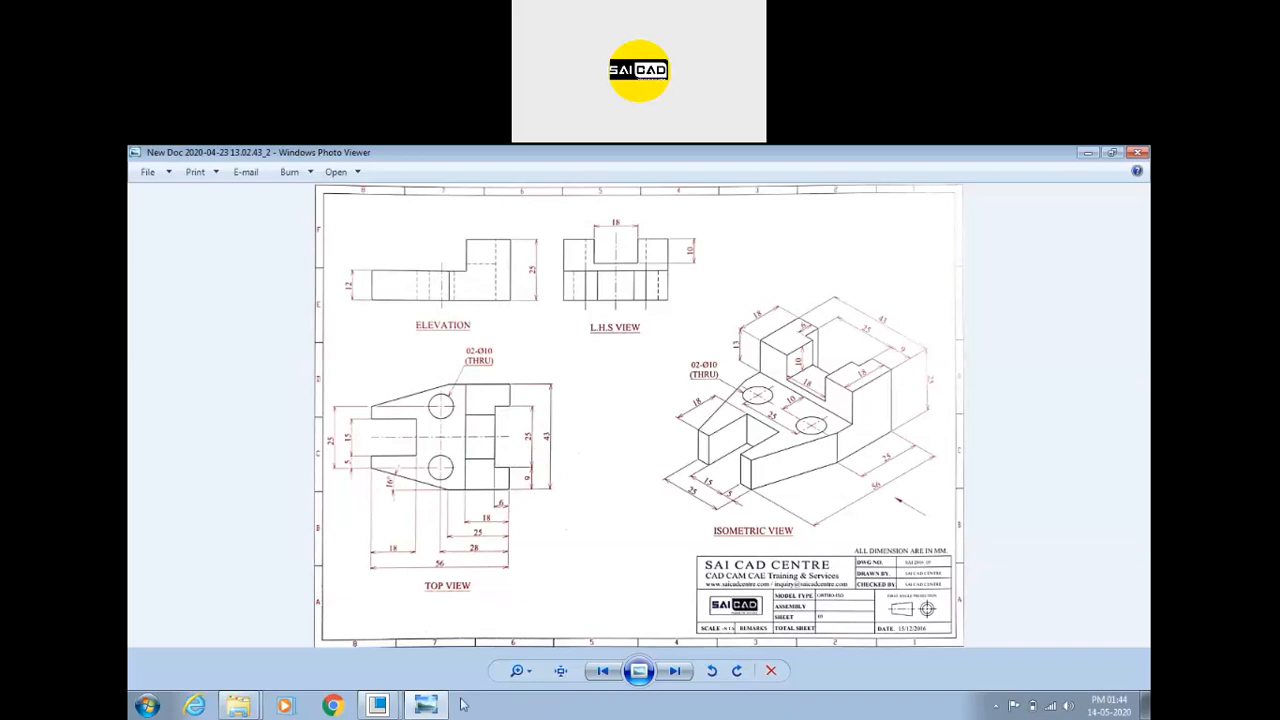
# Step: Switch from the reference drawing back to the profile sketch in Creo
pyautogui.click(425, 706)
pyautogui.scroll(4, 788, 474)
# Step: Draw a narrow rectangle inside the right block of the profile
pyautogui.click(474, 218)
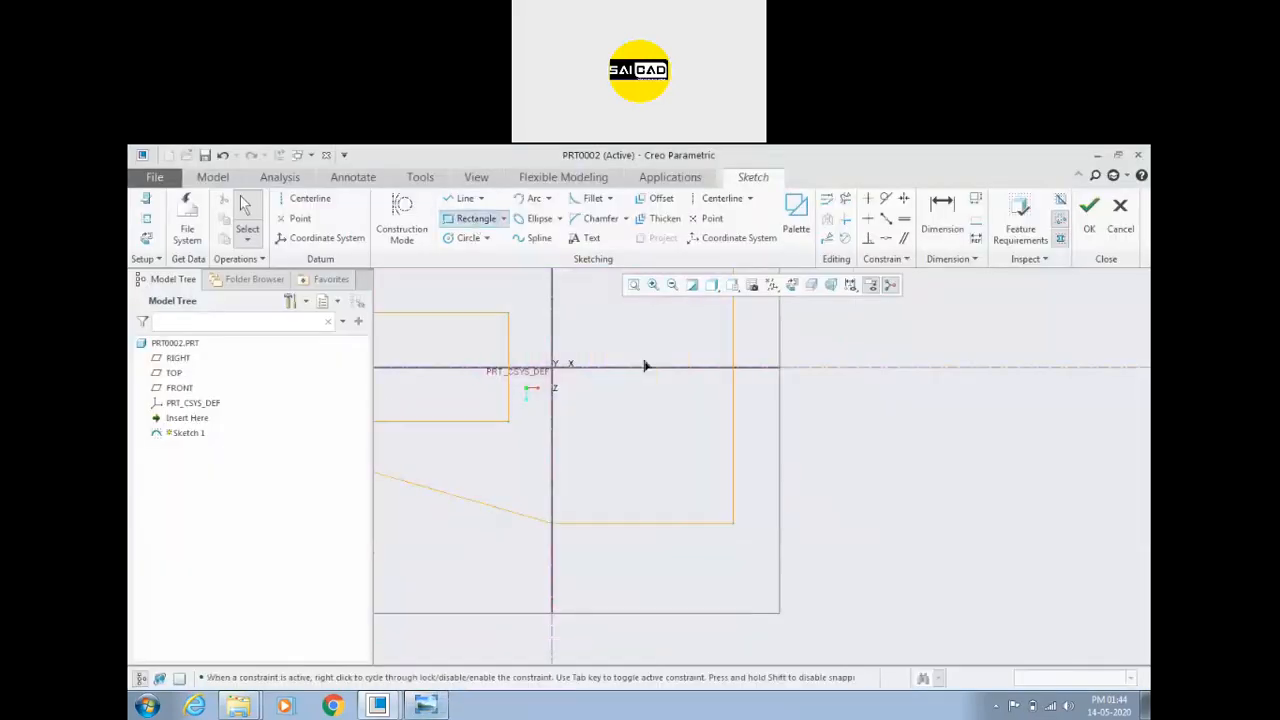
pyautogui.click(733, 320)
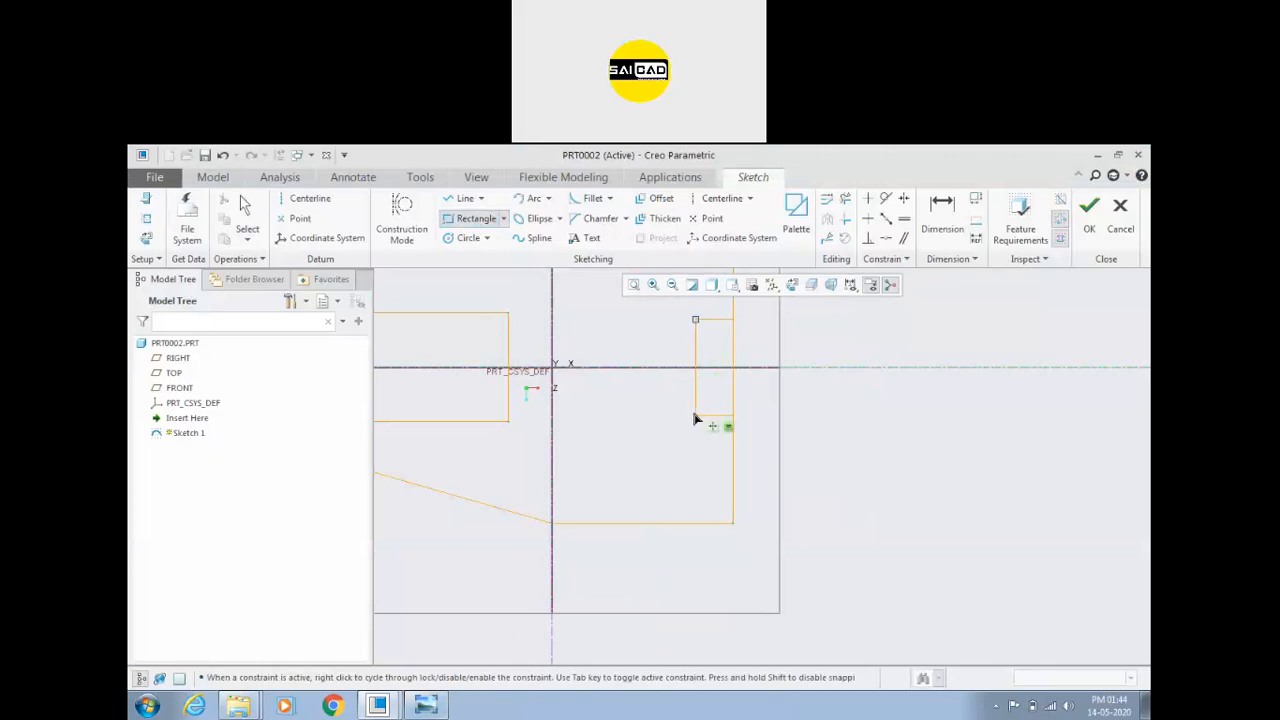
pyautogui.click(695, 418)
pyautogui.middleClick(860, 370)
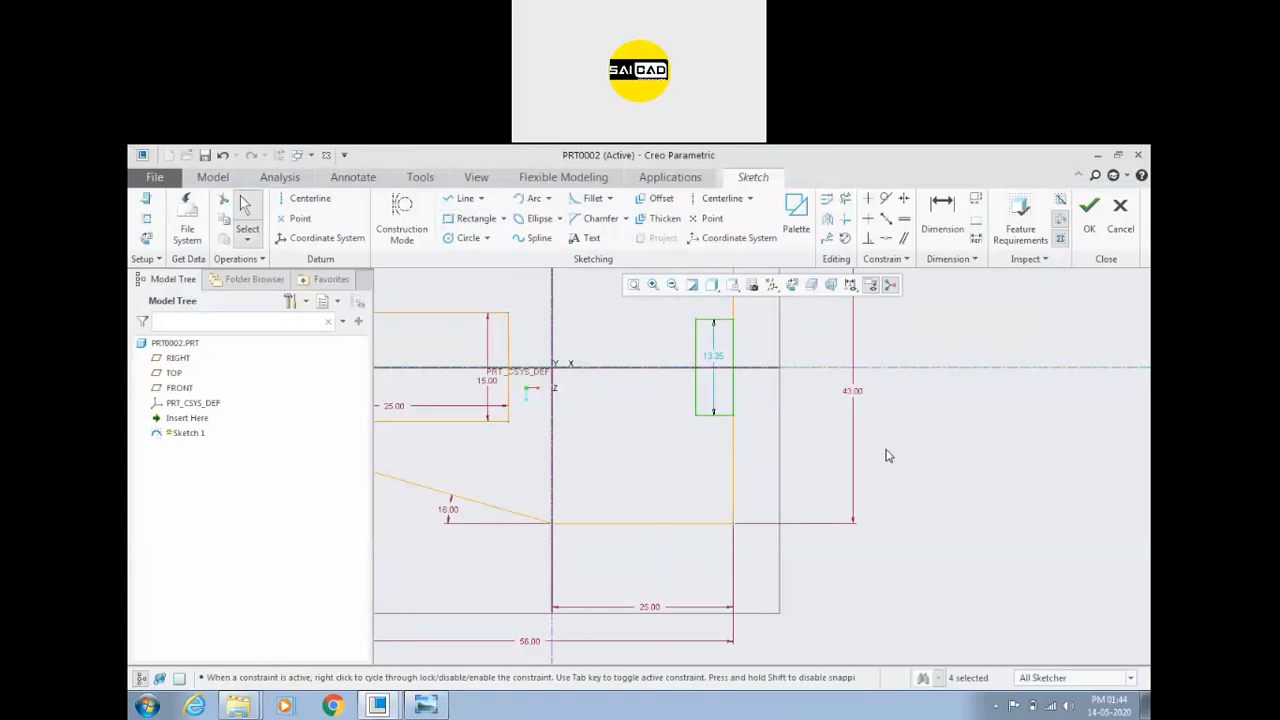
# Step: Set the new rectangle's height to 25
pyautogui.doubleClick(716, 356)
pyautogui.write('25')
pyautogui.press('Return')
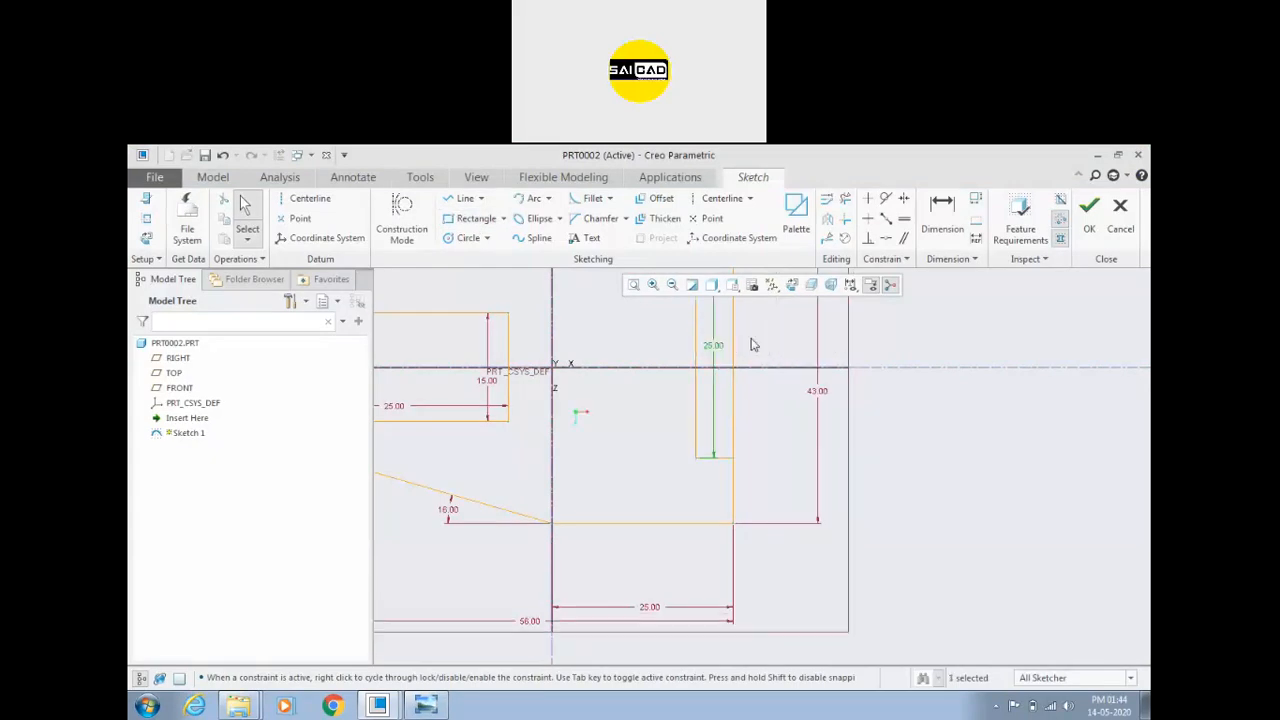
pyautogui.scroll(1, 743, 424)
pyautogui.click(767, 403)
pyautogui.scroll(-1, 749, 334)
pyautogui.scroll(3, 754, 366)
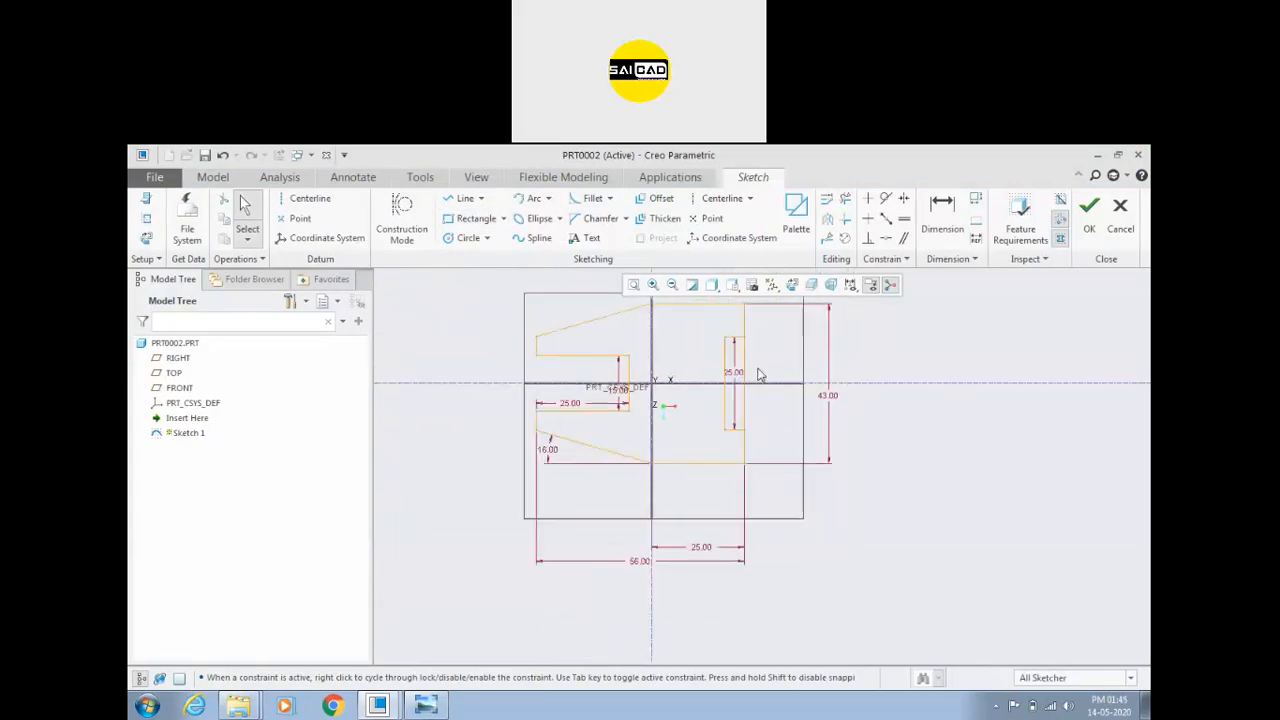
pyautogui.scroll(-1, 760, 366)
pyautogui.click(942, 215)
pyautogui.scroll(-3, 729, 432)
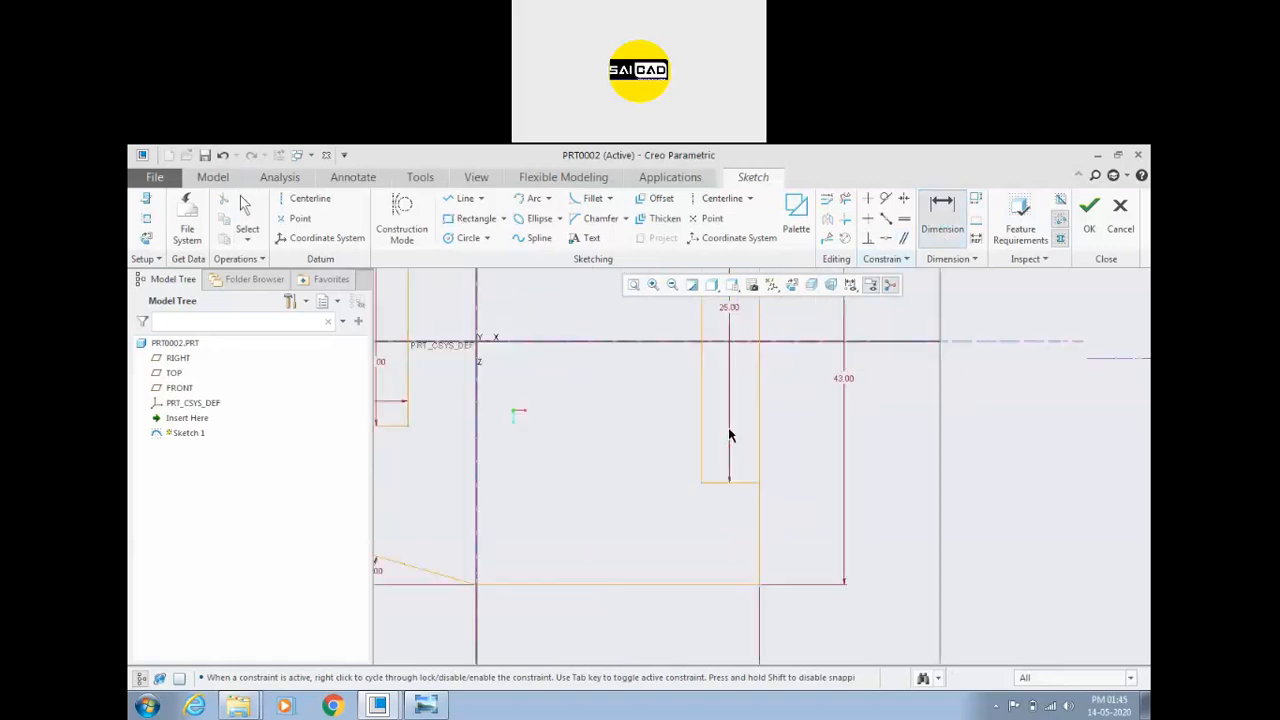
pyautogui.middleClick(730, 527)
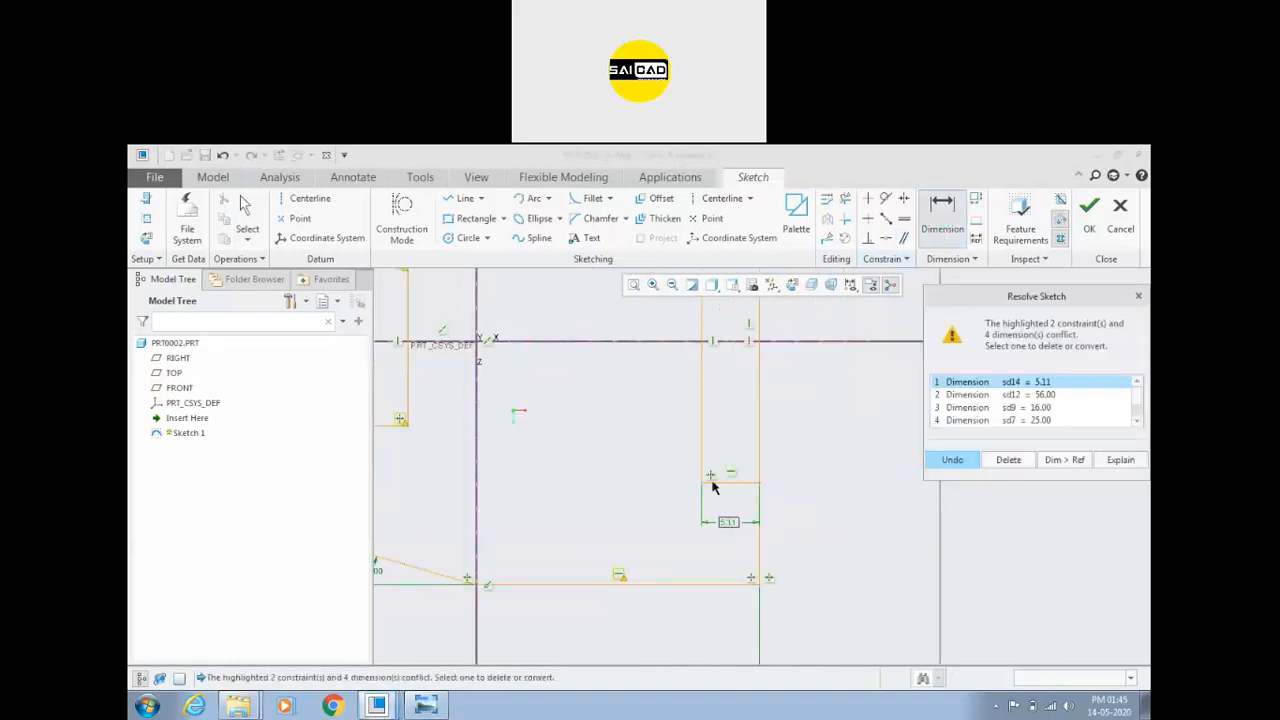
pyautogui.scroll(3, 702, 480)
pyautogui.scroll(-2, 717, 430)
pyautogui.scroll(2, 702, 469)
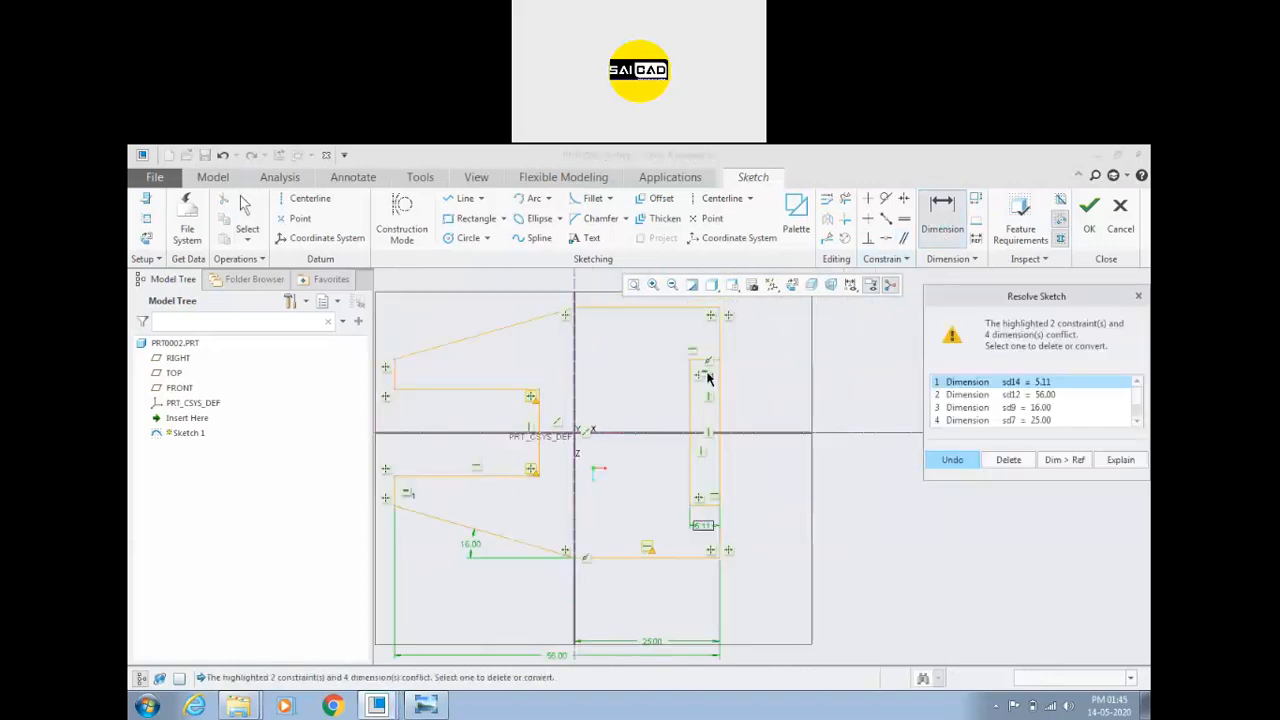
pyautogui.click(1008, 408)
pyautogui.scroll(-1, 1010, 418)
pyautogui.scroll(1, 1016, 422)
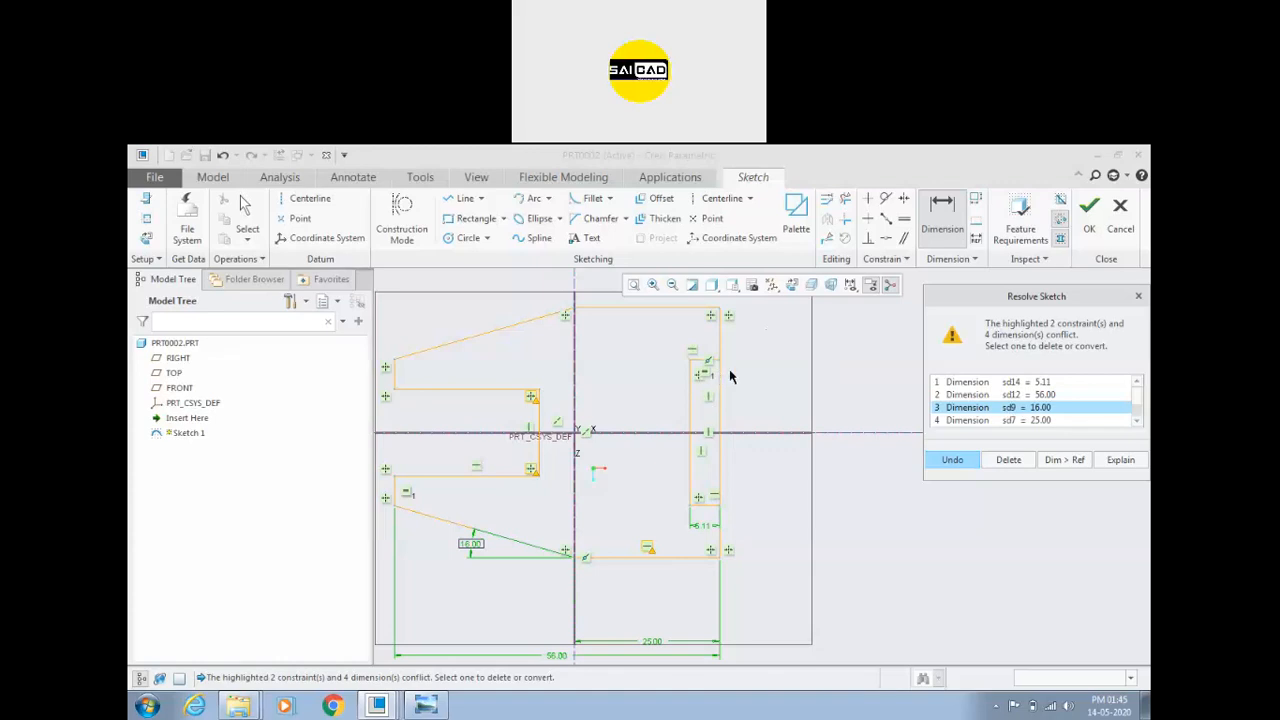
pyautogui.click(996, 384)
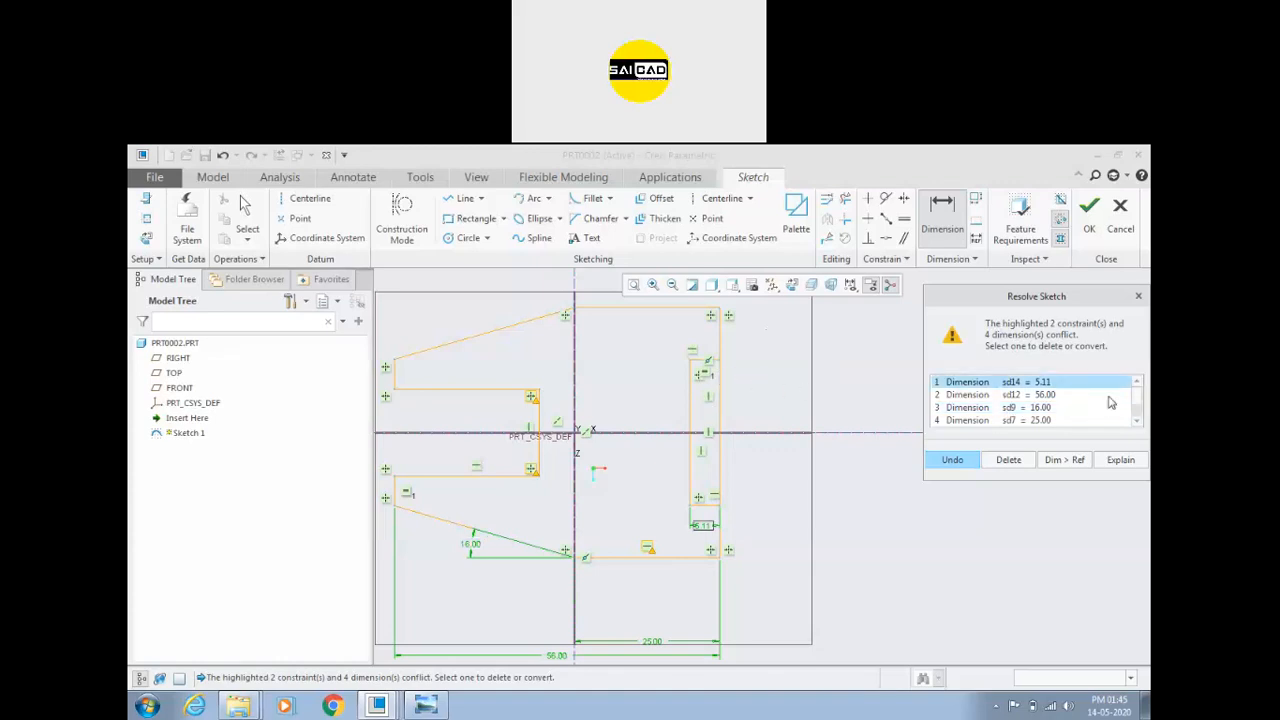
pyautogui.click(1050, 396)
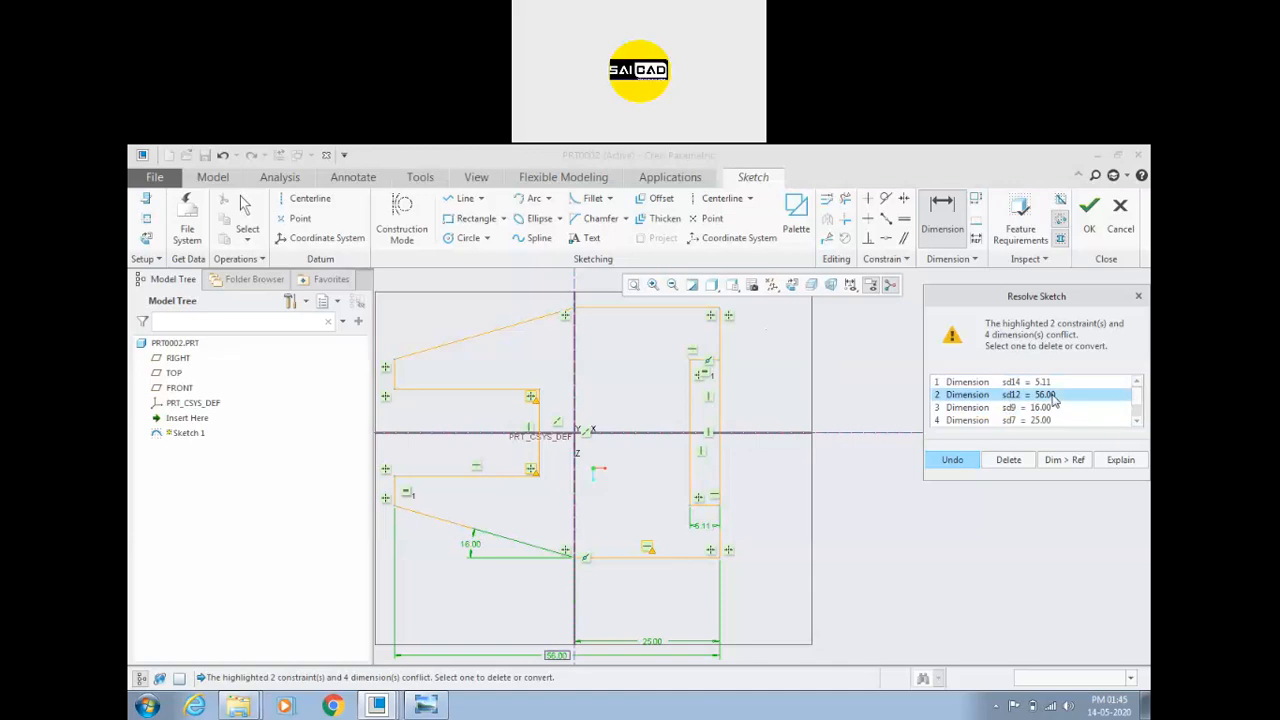
pyautogui.click(1044, 408)
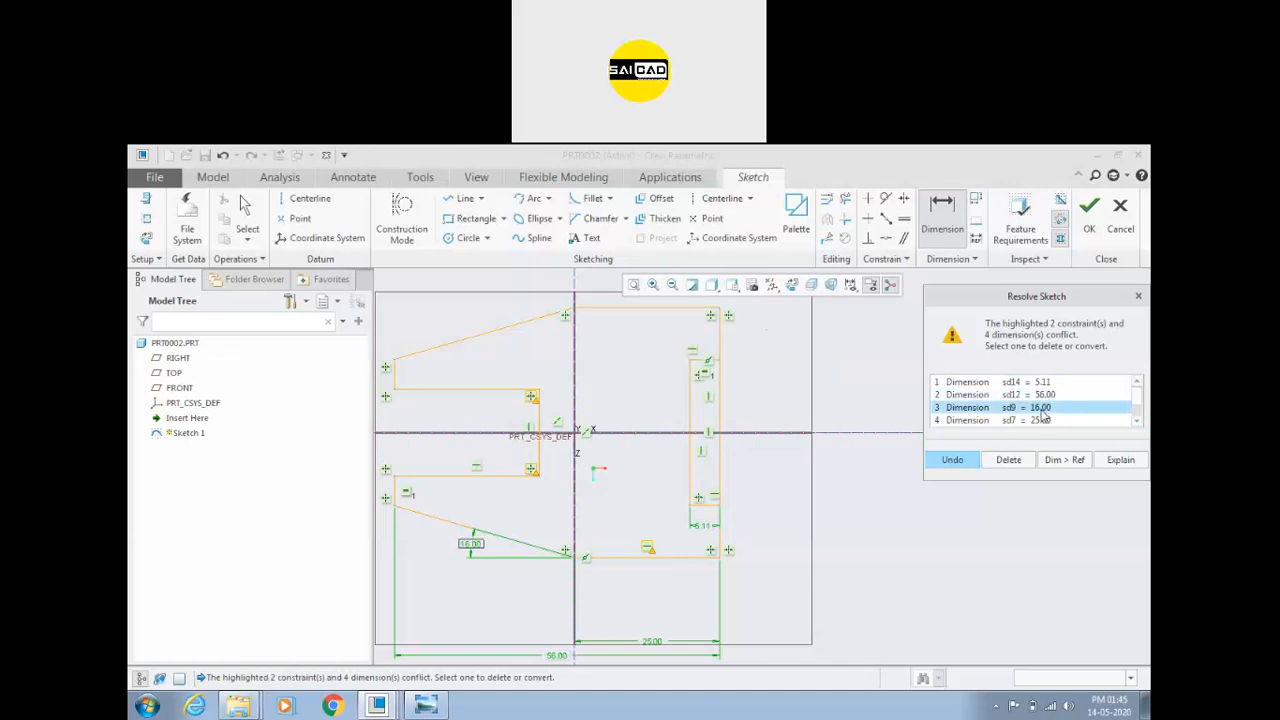
pyautogui.click(1040, 421)
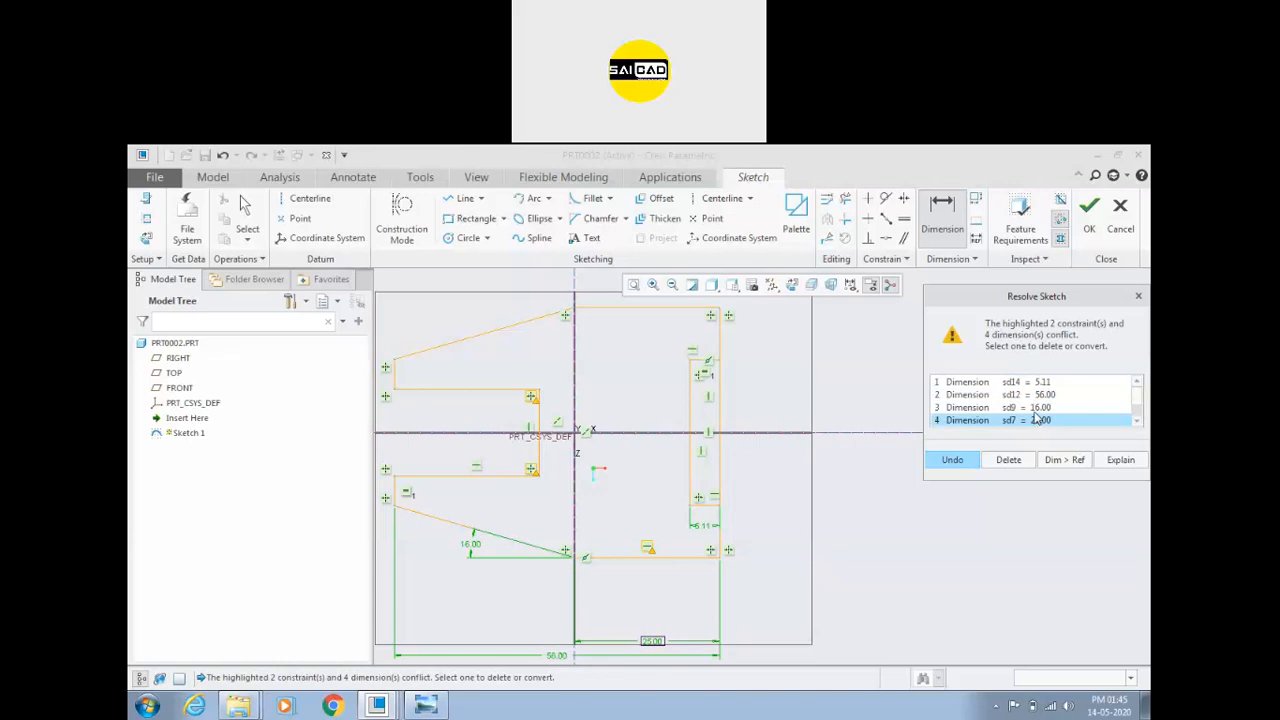
pyautogui.click(1137, 421)
pyautogui.click(1137, 421)
pyautogui.click(1025, 408)
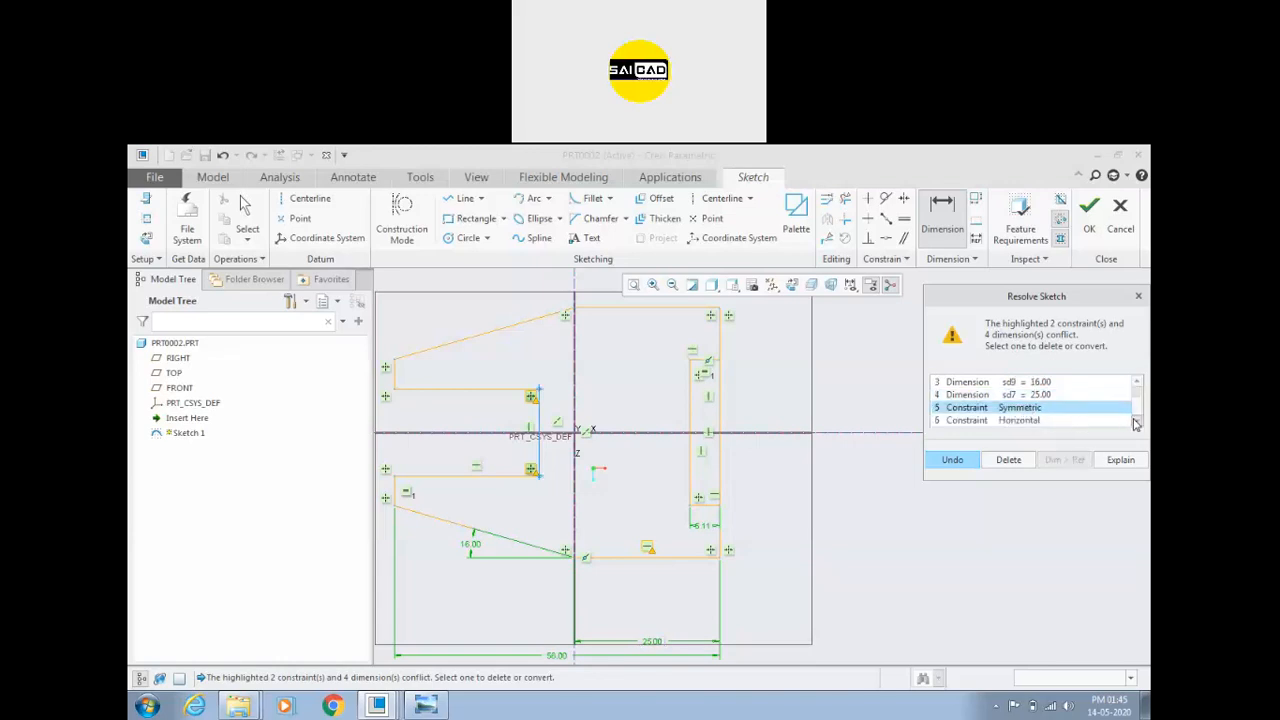
pyautogui.click(1040, 421)
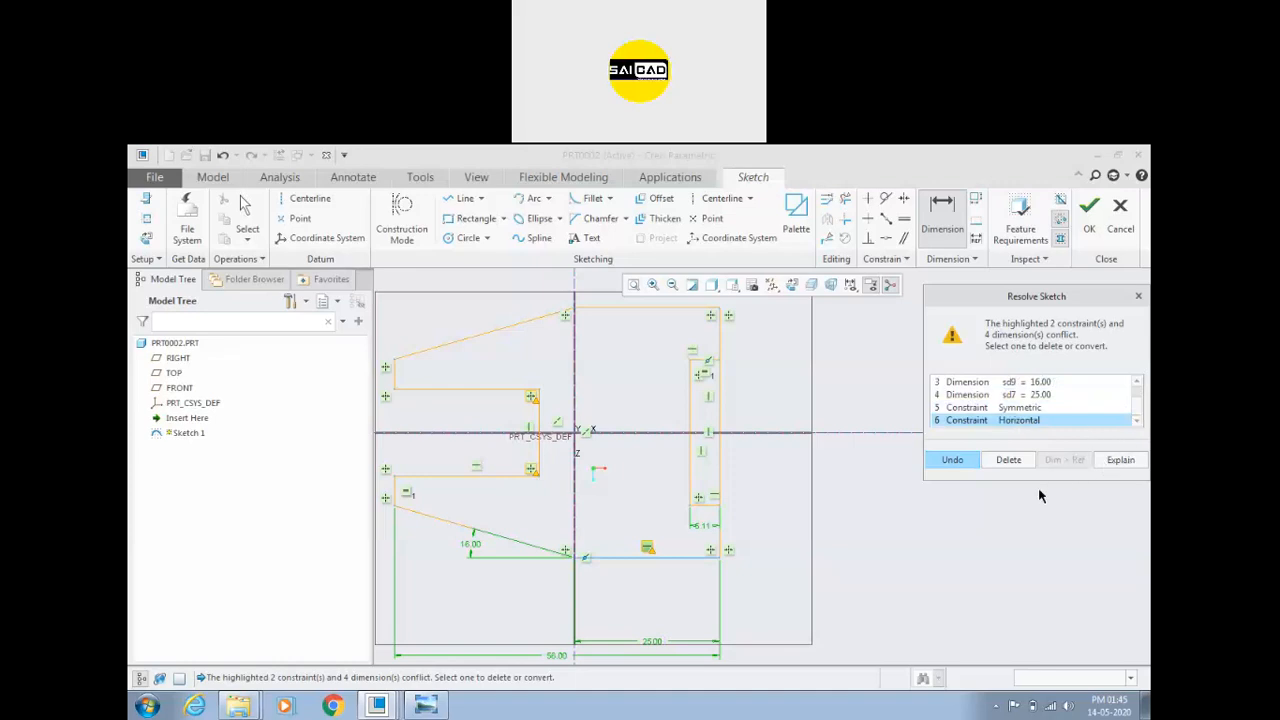
pyautogui.click(1036, 396)
pyautogui.scroll(1, 1030, 410)
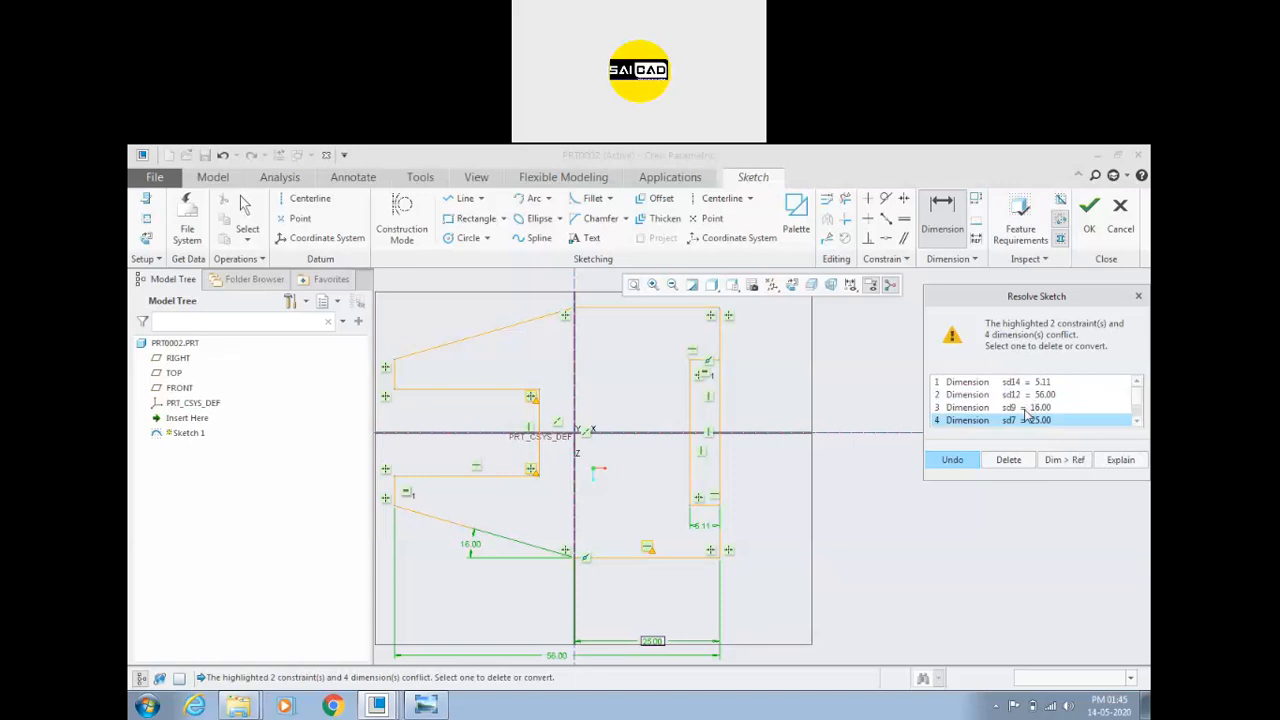
pyautogui.click(958, 459)
# Step: Stretch the inner rectangle's vertical line taller toward the top edge
pyautogui.click(704, 432)
pyautogui.scroll(-1, 766, 414)
pyautogui.moveTo(710, 375)
pyautogui.mouseDown()
pyautogui.moveTo(666, 371)
pyautogui.moveTo(734, 383)
pyautogui.moveTo(726, 366)
pyautogui.moveTo(712, 407)
pyautogui.moveTo(711, 370)
pyautogui.mouseUp()
pyautogui.scroll(3, 712, 445)
# Step: Turn on constraint display and delete the inner rectangle's equal constraint
pyautogui.click(851, 285)
pyautogui.click(851, 338)
pyautogui.click(1044, 371)
pyautogui.scroll(-2, 758, 436)
pyautogui.scroll(3, 702, 373)
pyautogui.scroll(-2, 760, 347)
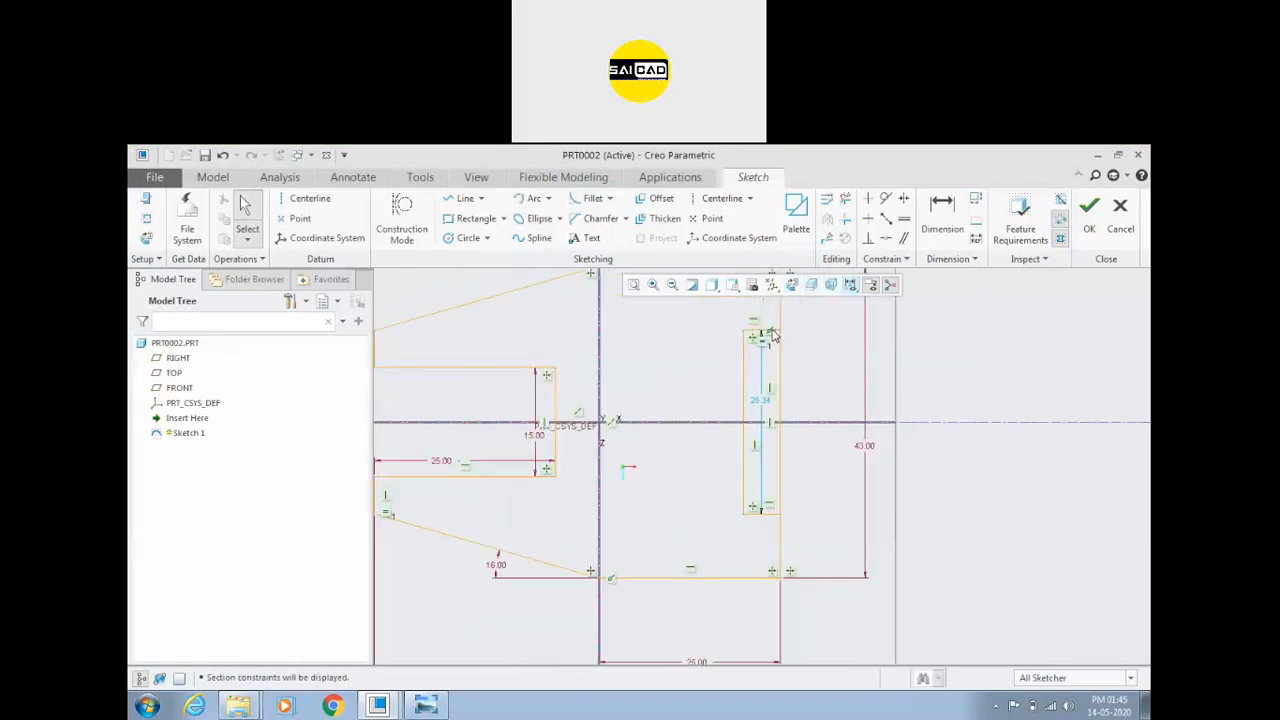
pyautogui.click(764, 347)
pyautogui.scroll(-2, 755, 450)
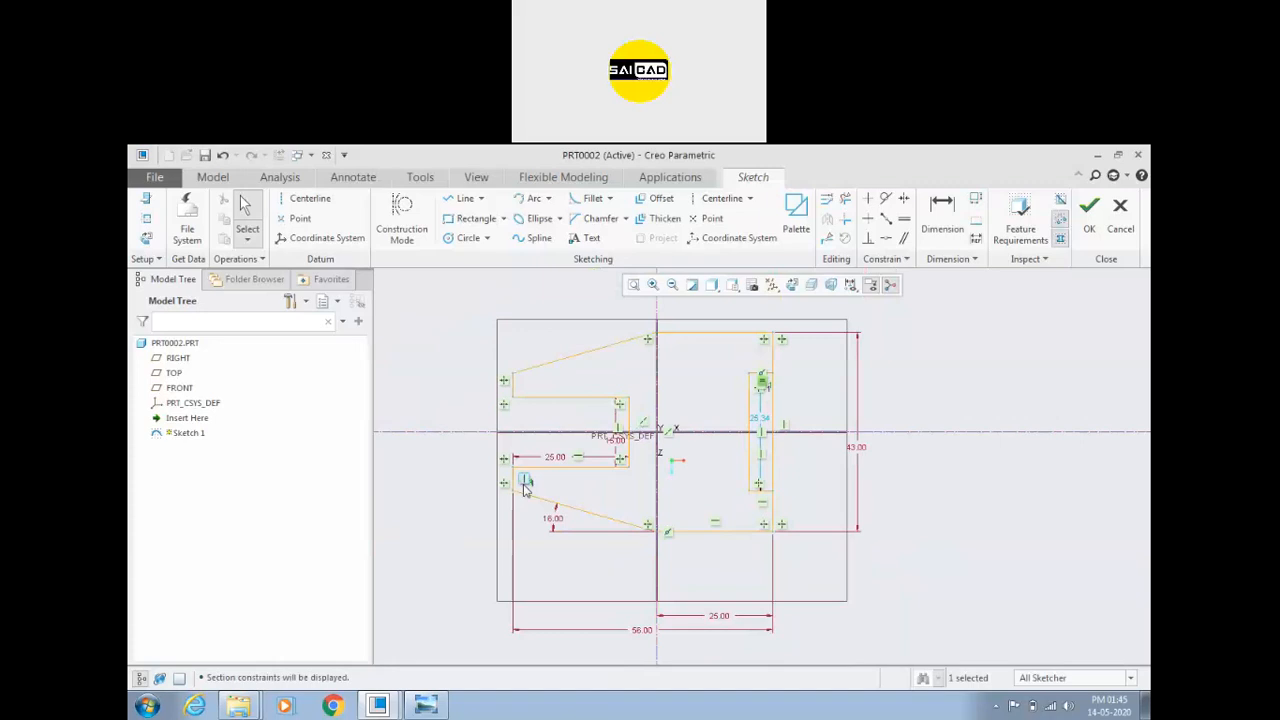
pyautogui.scroll(1, 763, 386)
pyautogui.scroll(-1, 766, 392)
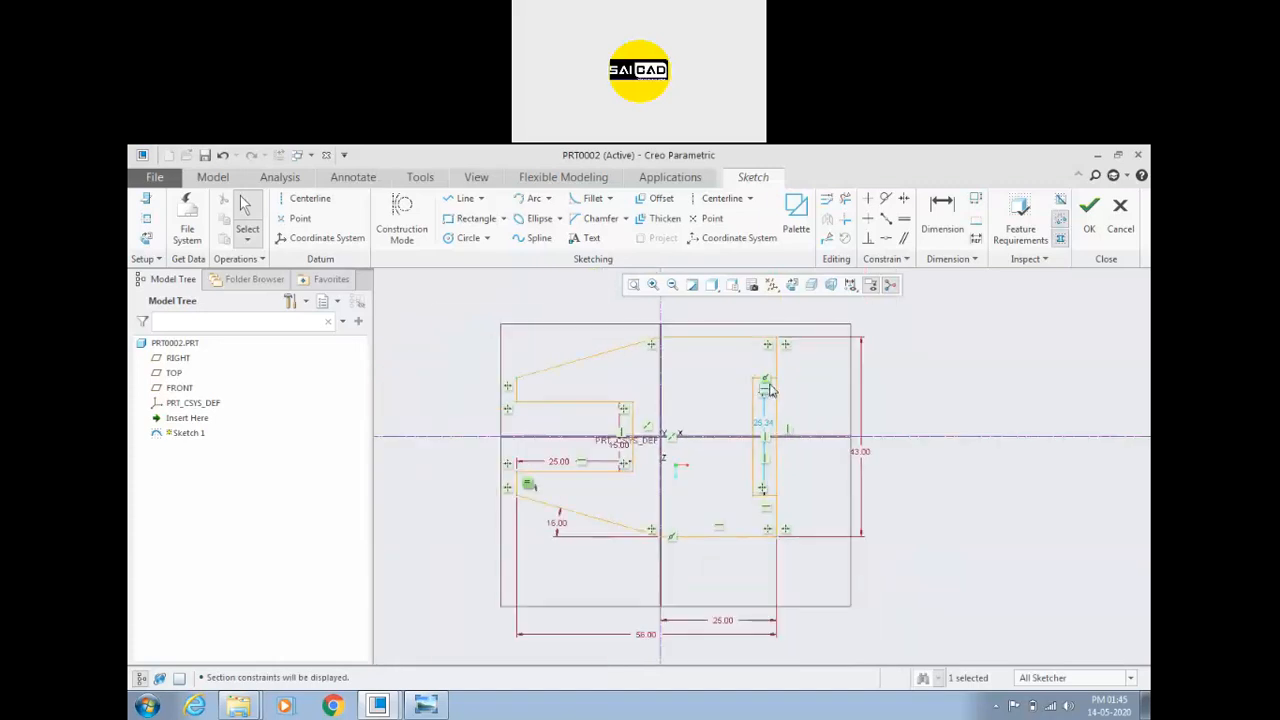
pyautogui.click(733, 418)
pyautogui.scroll(-3, 757, 410)
pyautogui.click(774, 330)
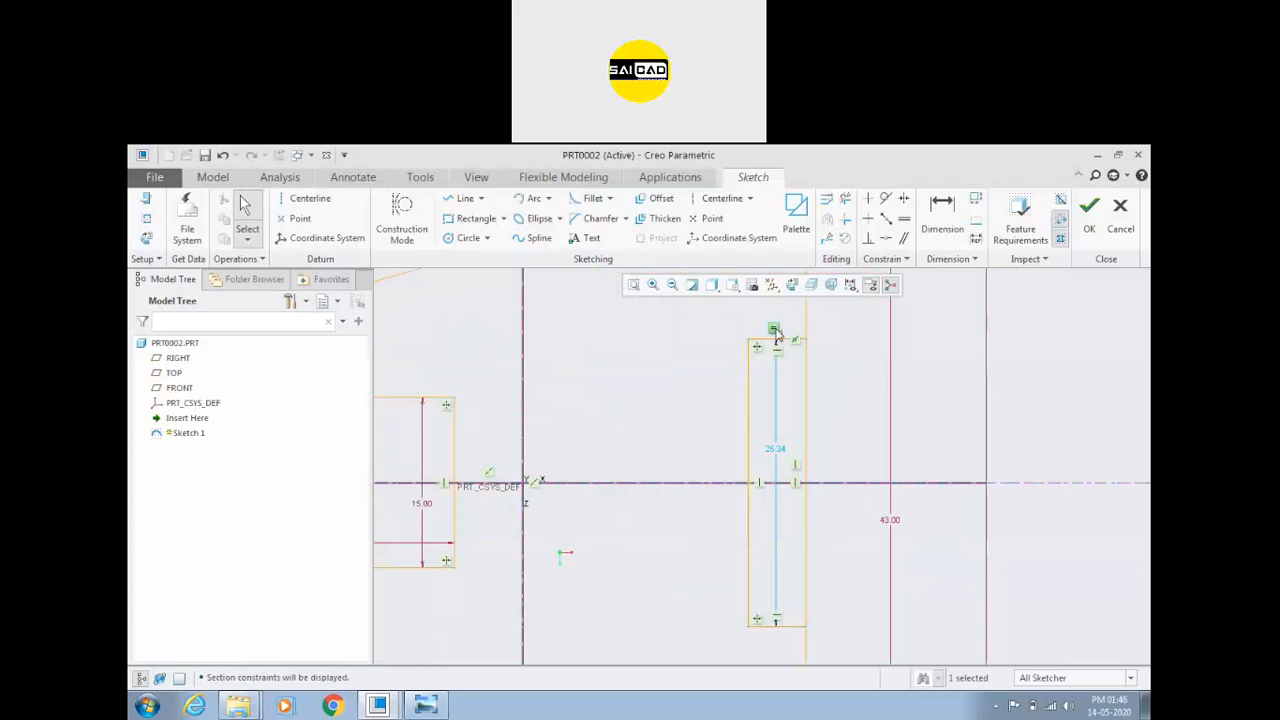
pyautogui.press('Delete')
# Step: Set the inner rectangle's width to 6 and height to 25, moving the height dimension left
pyautogui.doubleClick(782, 370)
pyautogui.write('6')
pyautogui.press('Return')
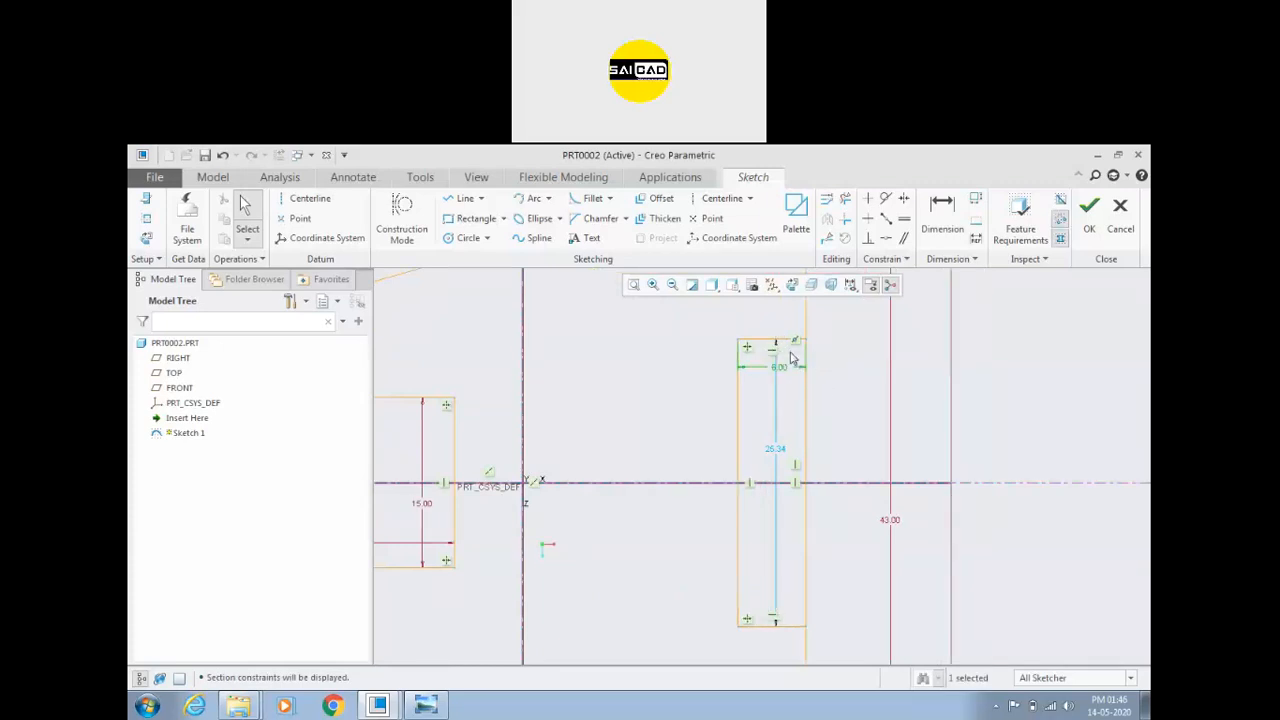
pyautogui.click(844, 407)
pyautogui.scroll(1, 844, 407)
pyautogui.moveTo(797, 442); pyautogui.dragTo(676, 448)
pyautogui.doubleClick(676, 450)
pyautogui.write('25')
pyautogui.press('Return')
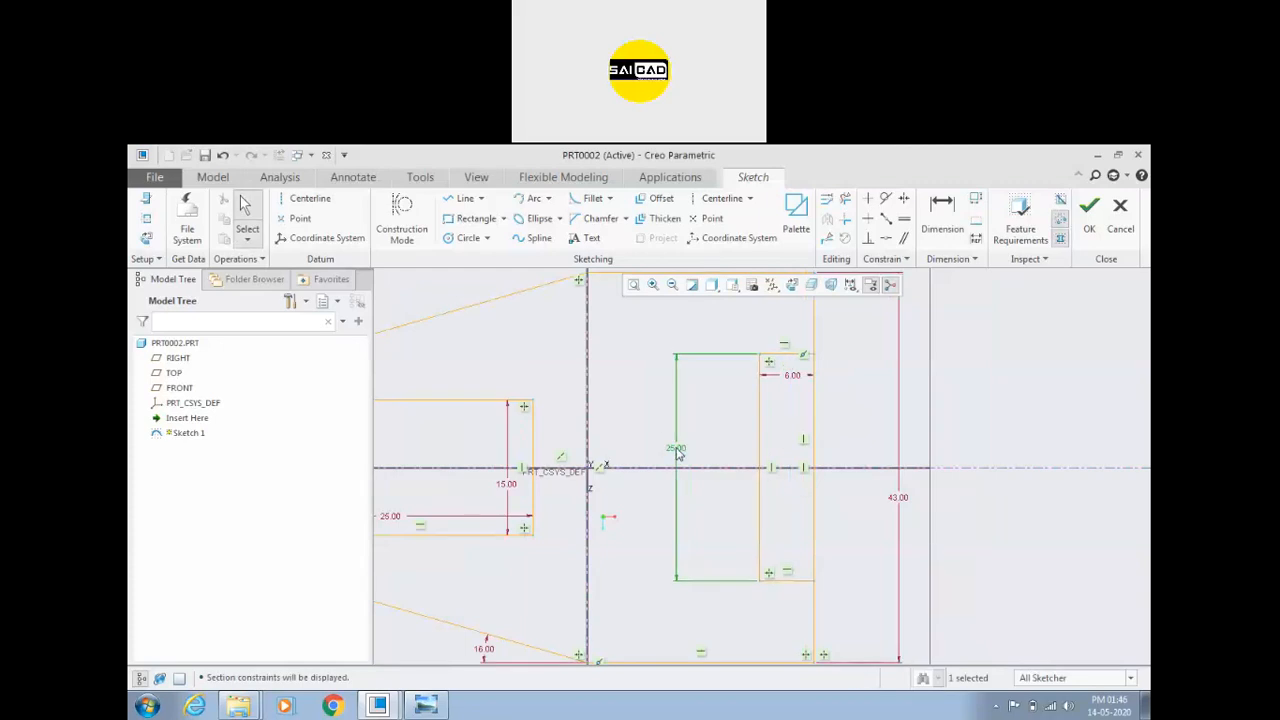
pyautogui.scroll(2, 710, 460)
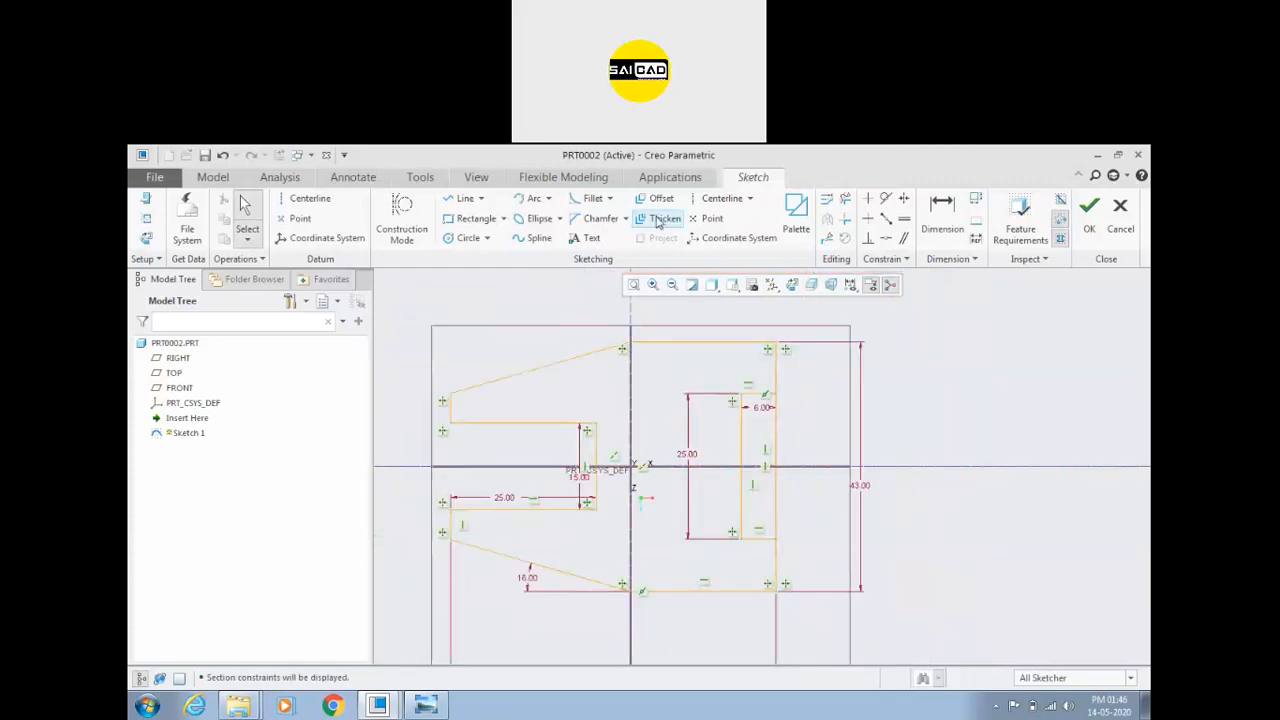
# Step: Trim the two outer edge segments beside the notch to close it
pyautogui.click(845, 198)
pyautogui.scroll(-2, 790, 435)
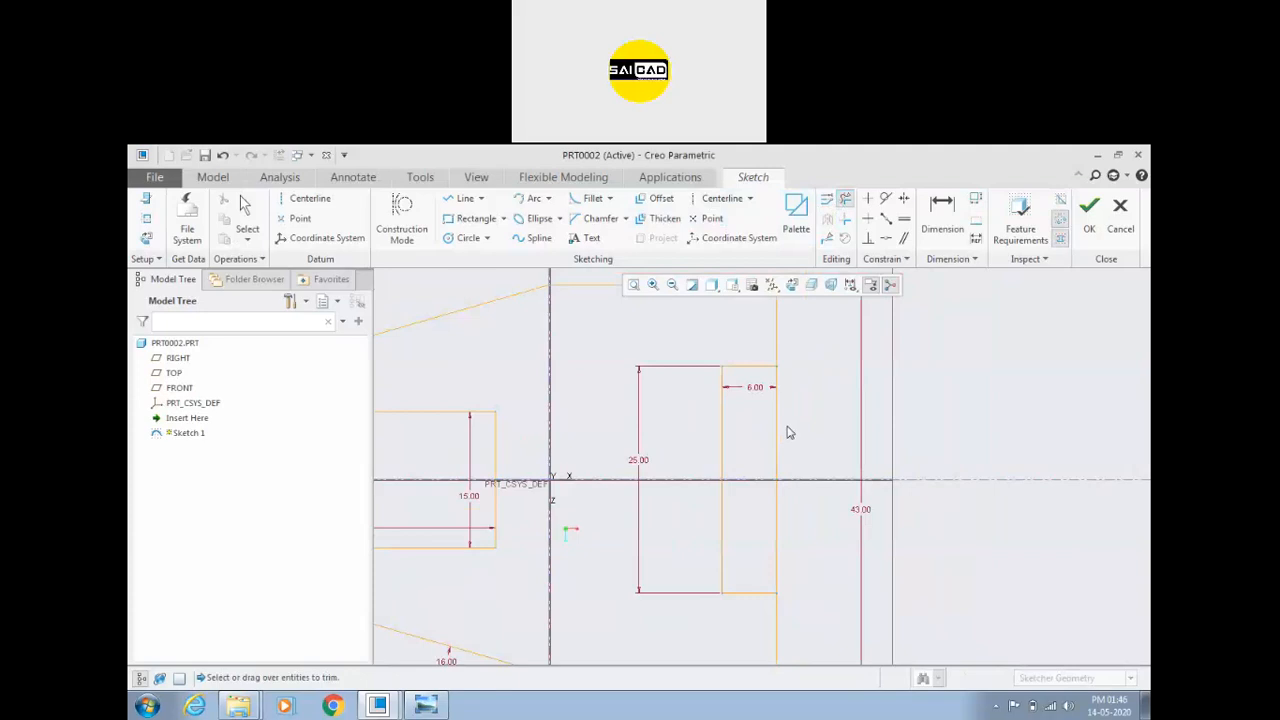
pyautogui.click(779, 438)
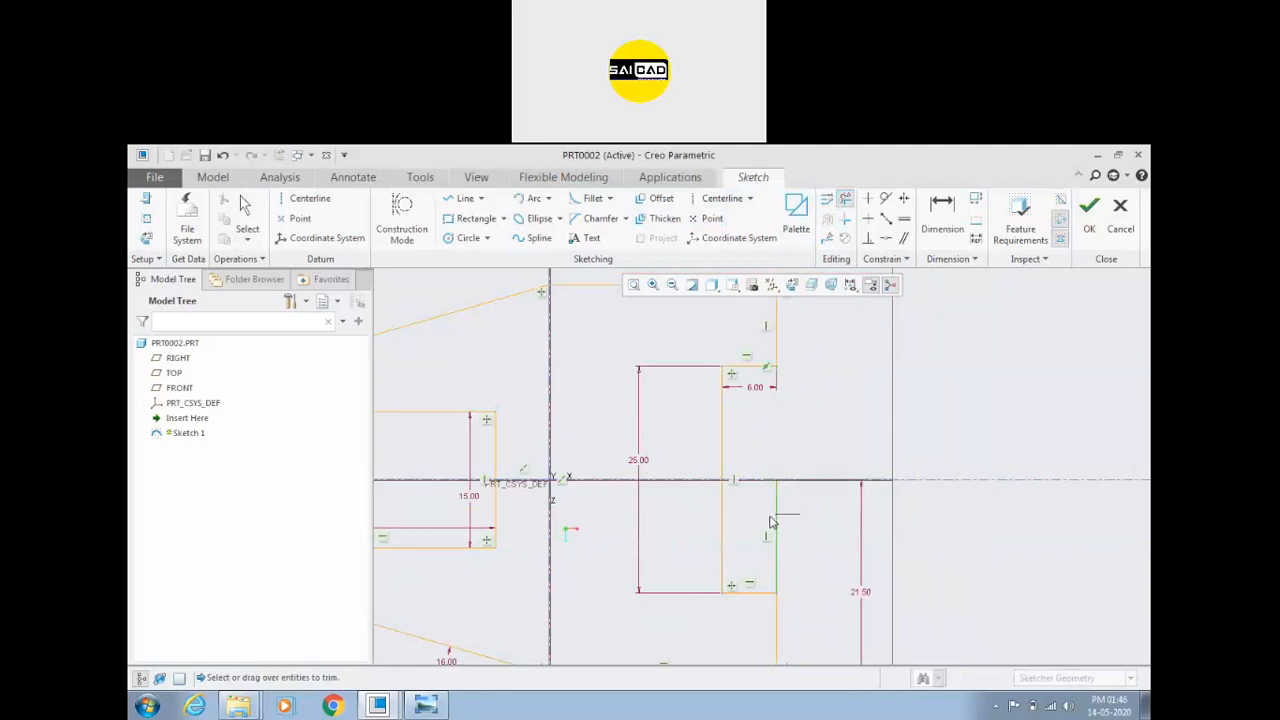
pyautogui.click(778, 533)
pyautogui.scroll(3, 771, 506)
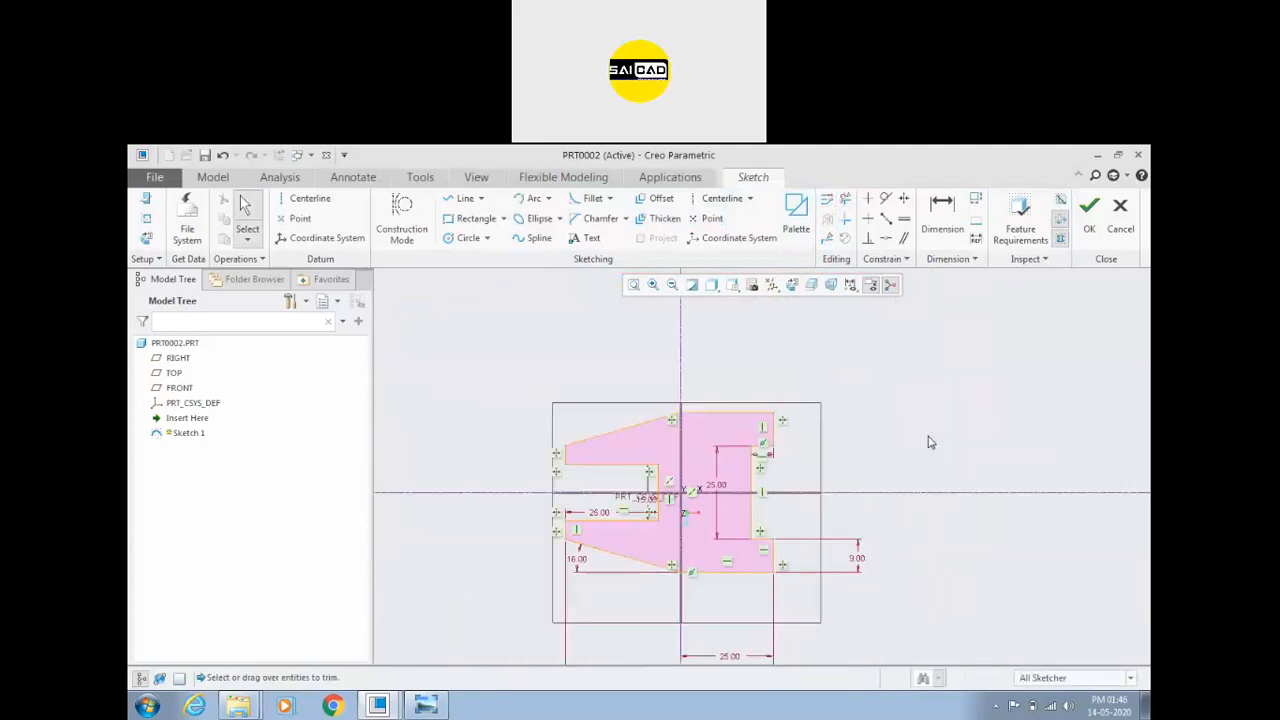
pyautogui.scroll(-2, 788, 508)
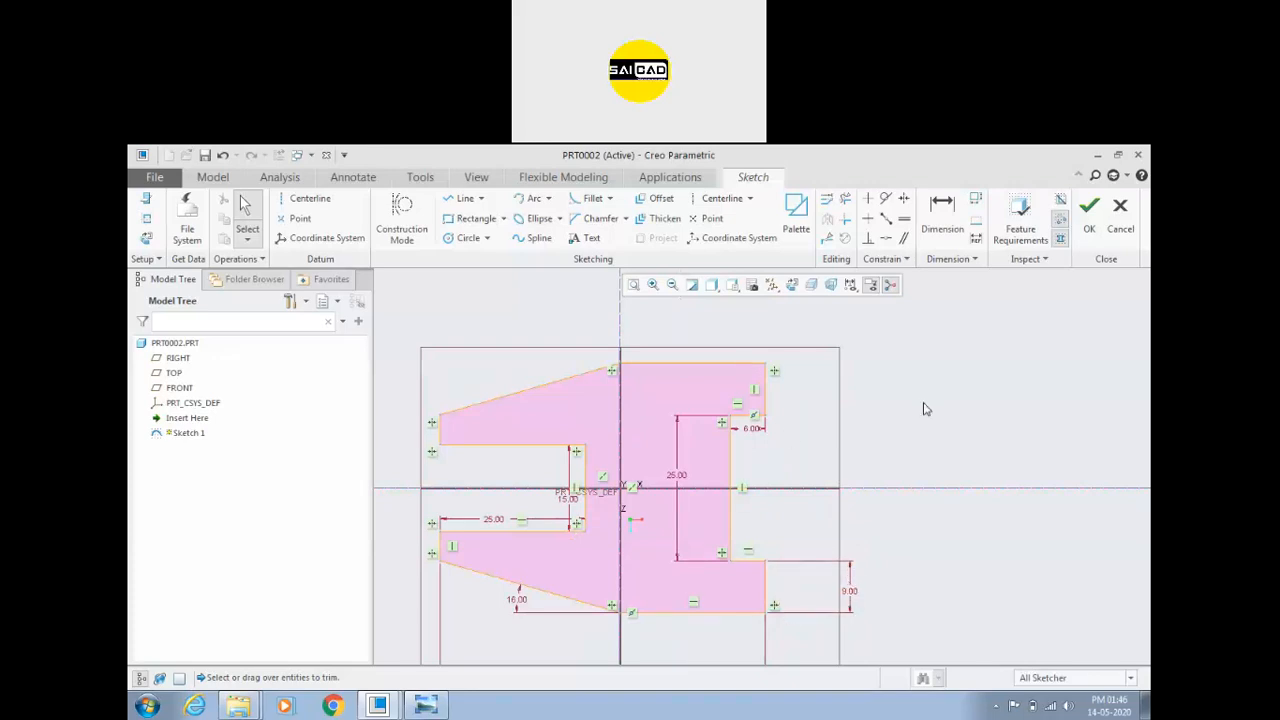
# Step: Dimension the right side's overall height at 43.00, deleting the conflicting 9.00 dimension
pyautogui.press('d')
pyautogui.click(766, 363)
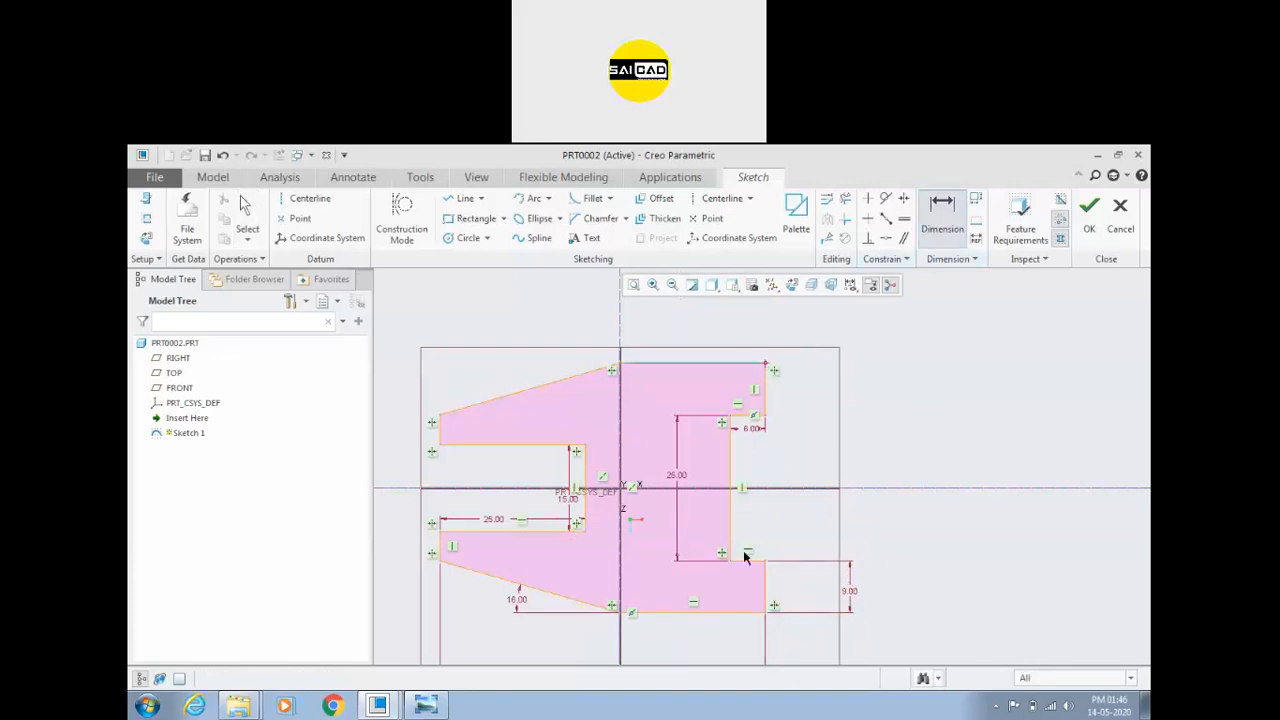
pyautogui.click(766, 612)
pyautogui.middleClick(934, 538)
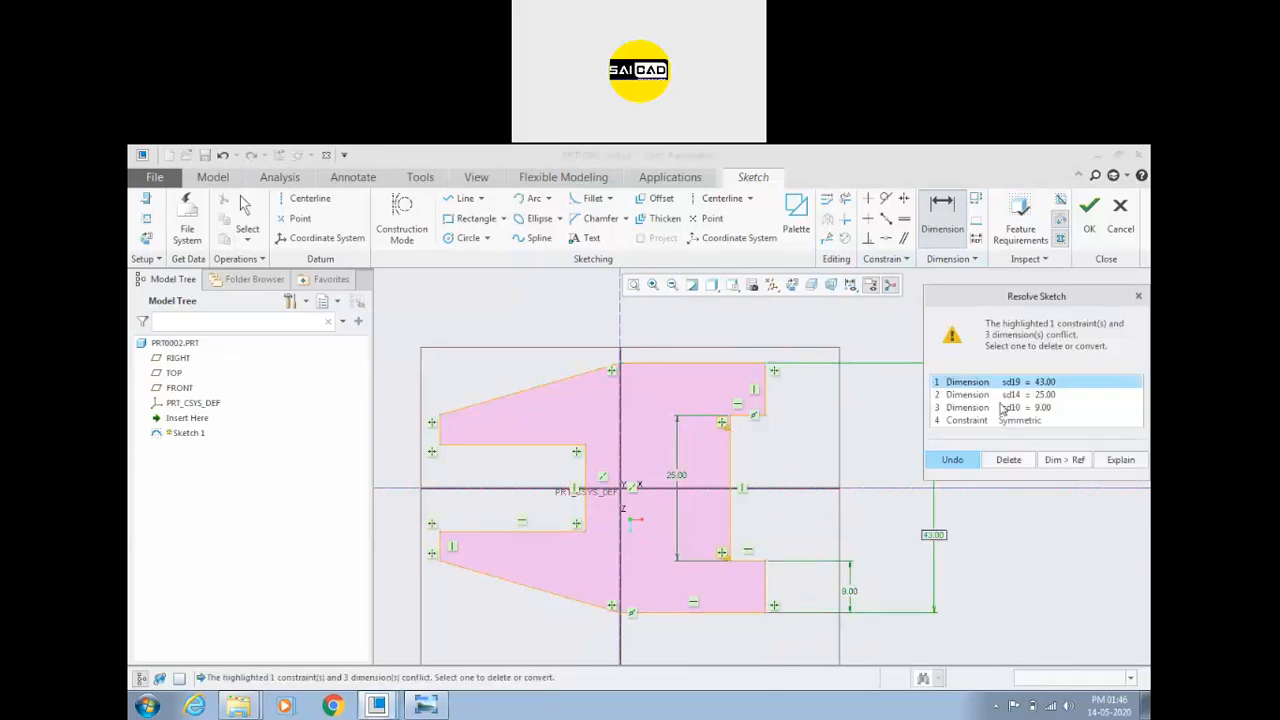
pyautogui.click(1013, 408)
pyautogui.click(999, 460)
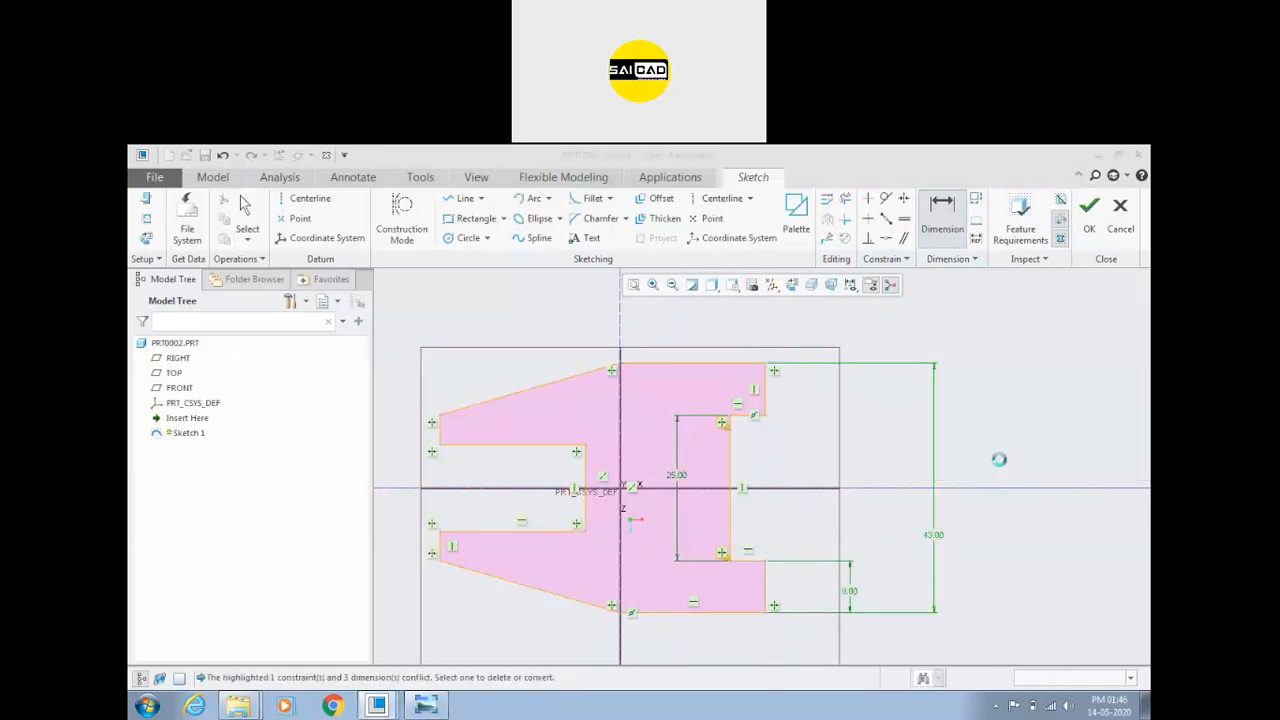
pyautogui.middleClick(981, 456)
pyautogui.scroll(1, 876, 414)
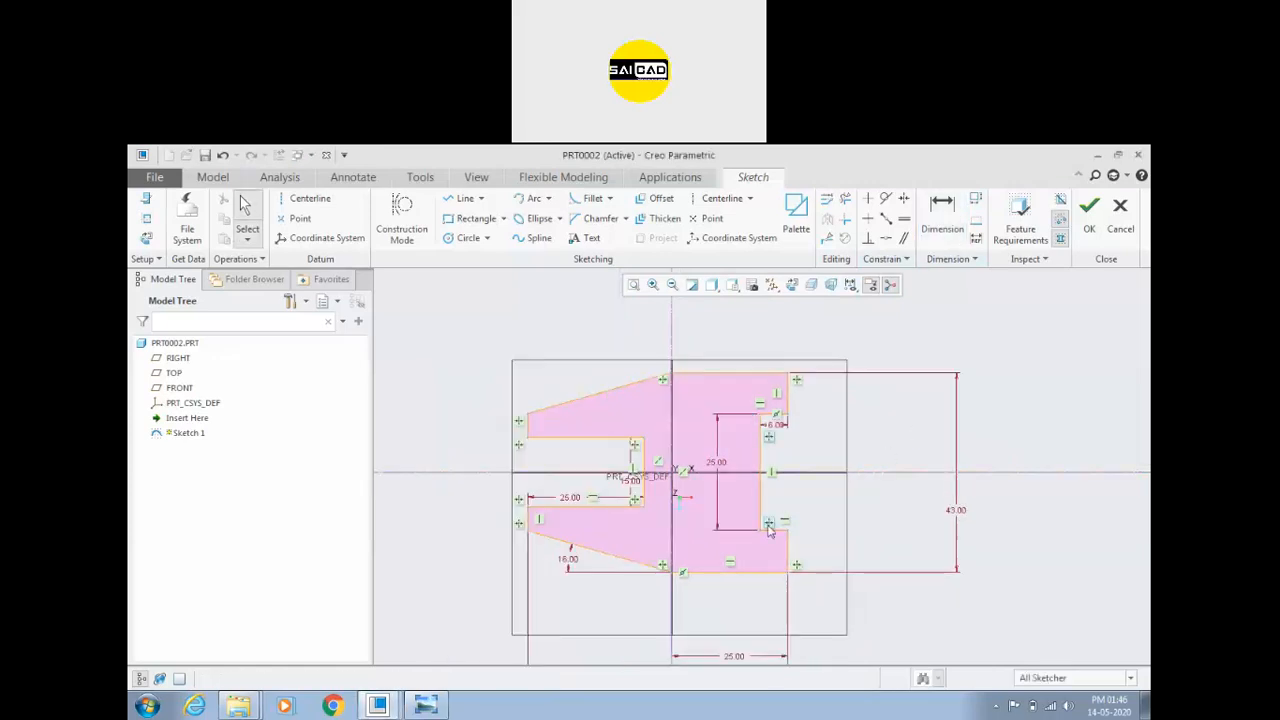
pyautogui.scroll(-1, 755, 536)
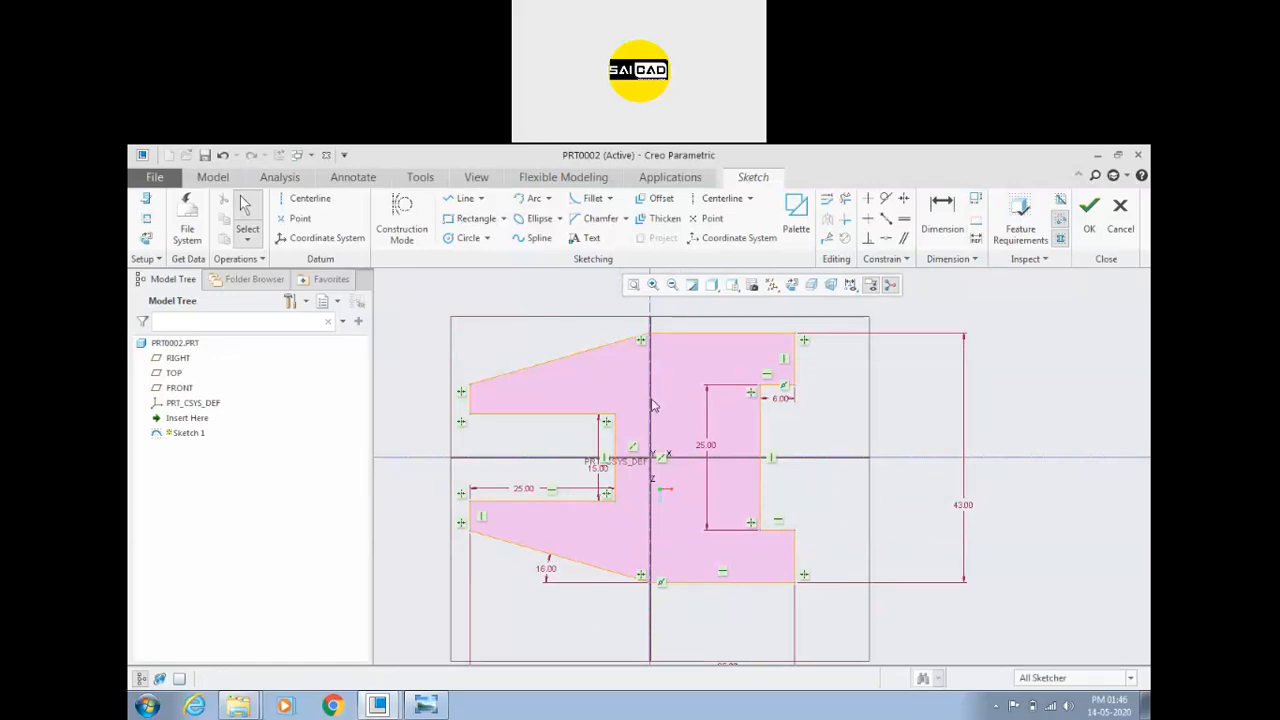
pyautogui.click(426, 706)
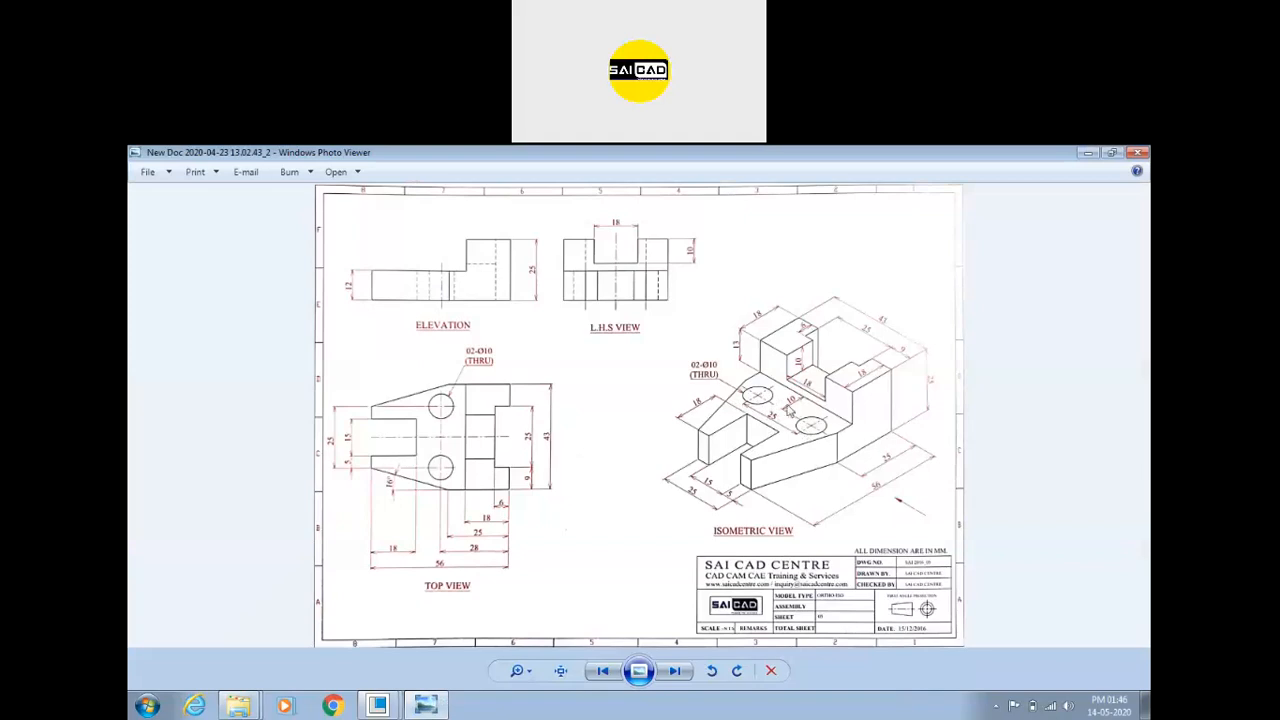
# Step: Draw a circle inside the upper slanted arm of the sketch
pyautogui.click(426, 706)
pyautogui.scroll(-2, 640, 460)
pyautogui.click(465, 238)
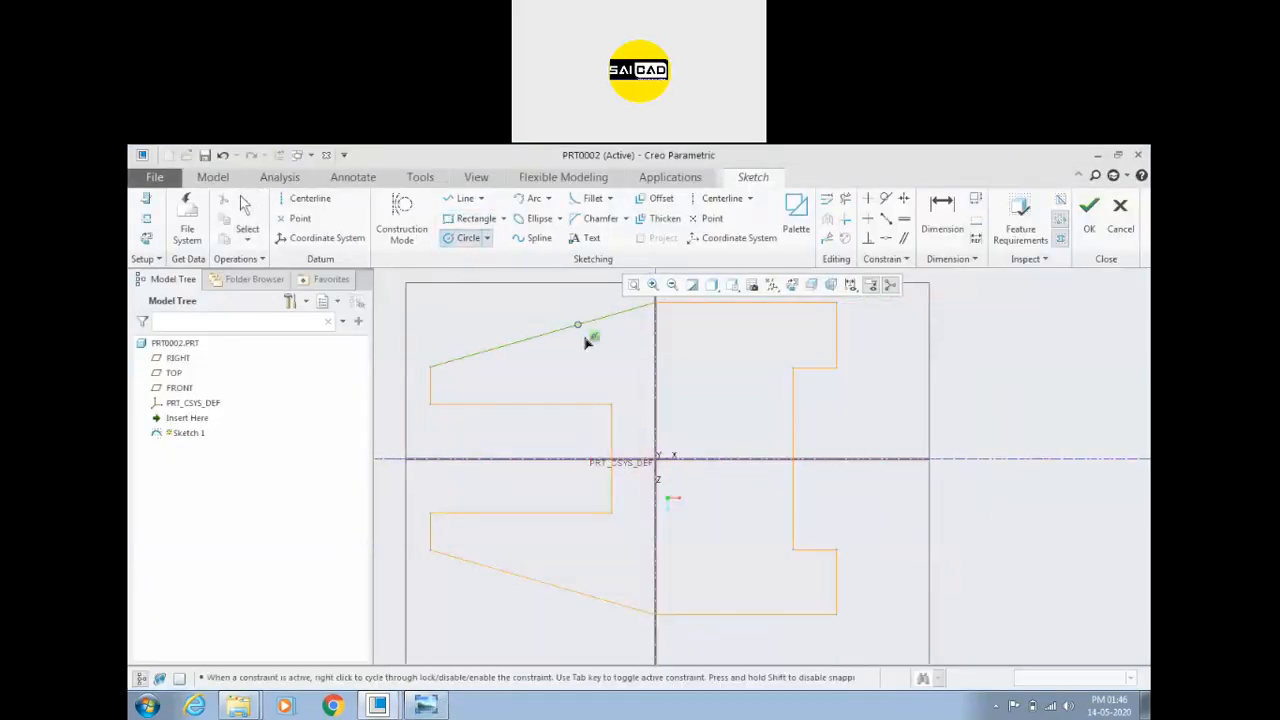
pyautogui.click(625, 355)
pyautogui.click(646, 348)
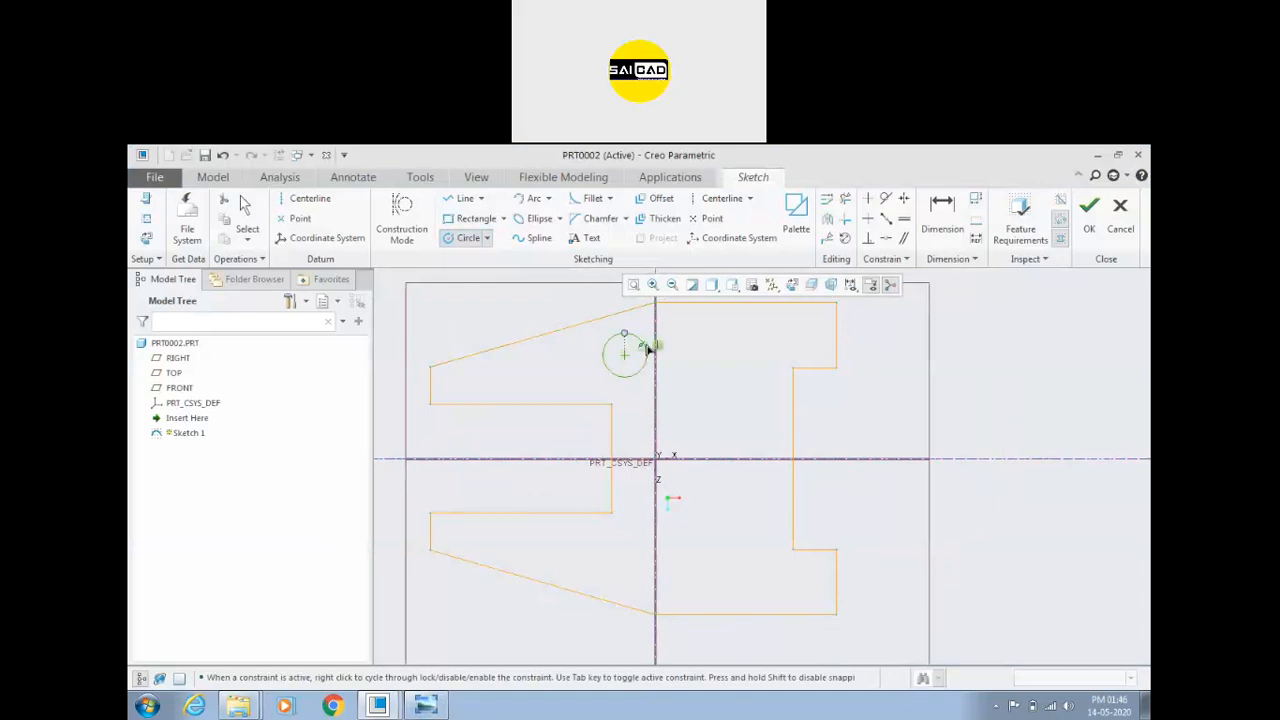
pyautogui.middleClick(701, 362)
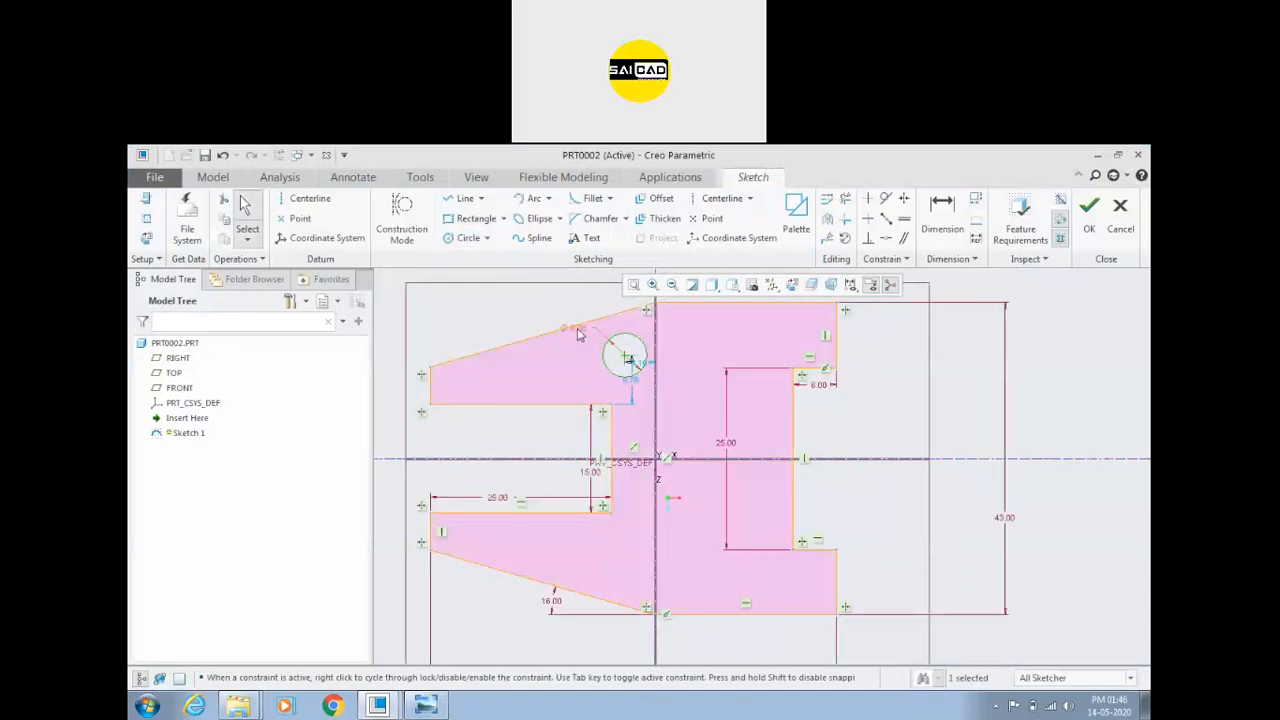
# Step: Check the reference drawing and set the circle's diameter to 10
pyautogui.hotkey('alt', 'Tab')
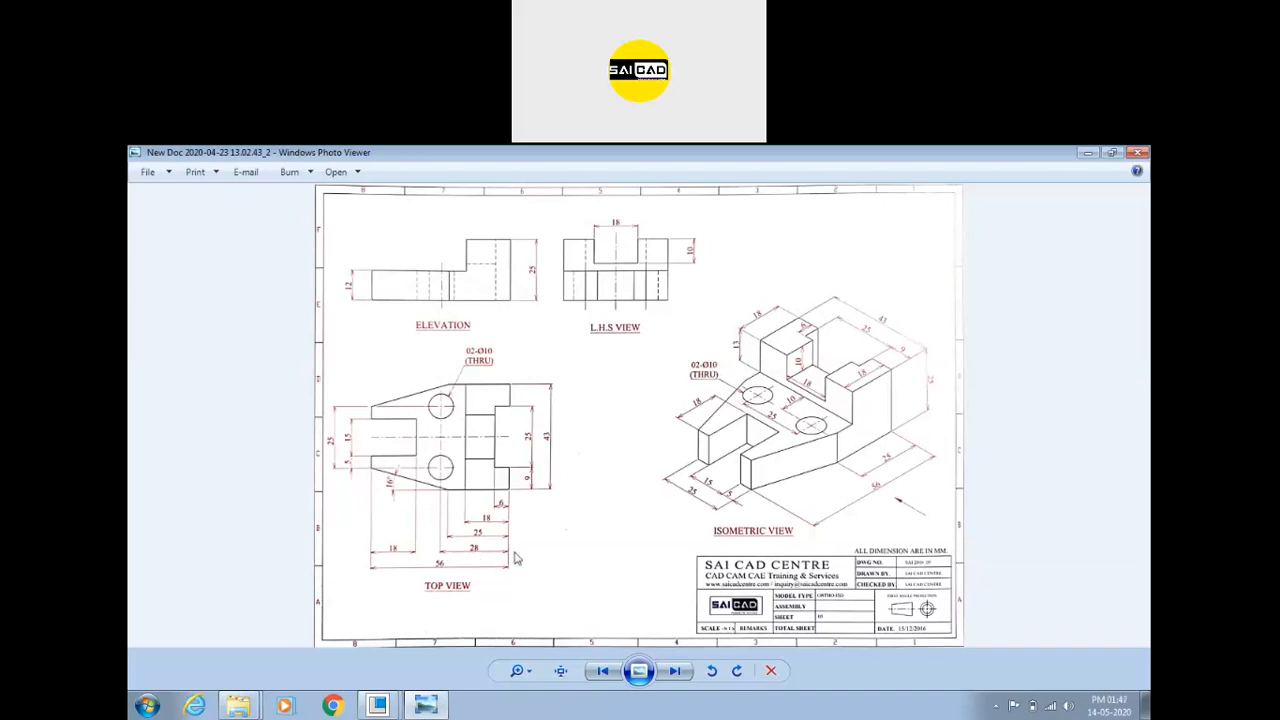
pyautogui.click(426, 700)
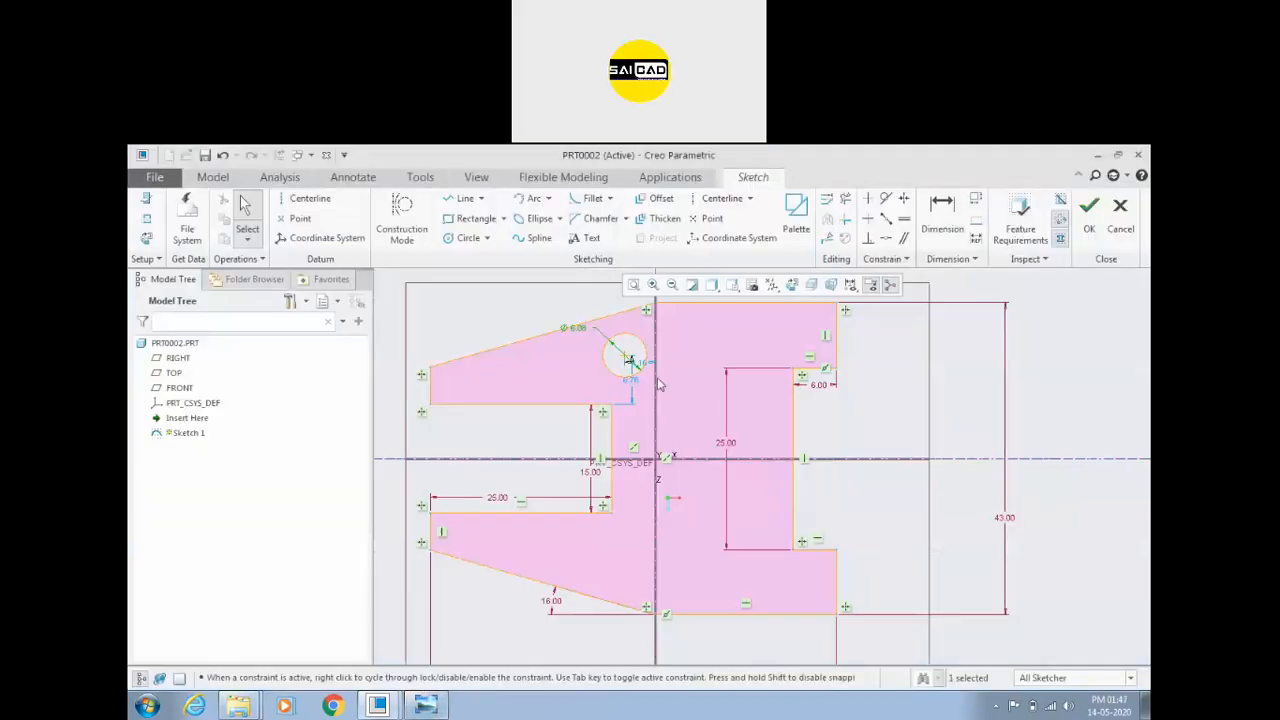
pyautogui.doubleClick(584, 338)
pyautogui.write('10')
pyautogui.press('Return')
# Step: Dimension the circle centre horizontally to the right edge, accepting 29.16
pyautogui.click(942, 215)
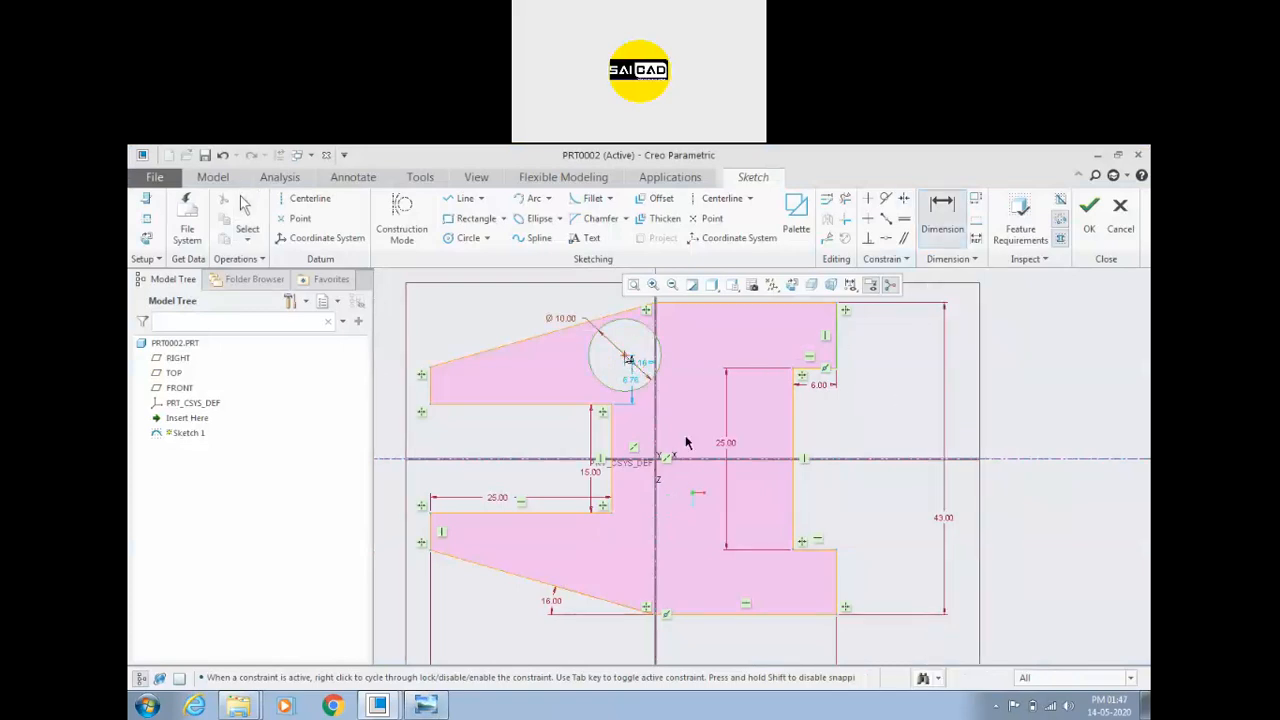
pyautogui.click(626, 357)
pyautogui.scroll(2, 689, 429)
pyautogui.middleClick(722, 308)
pyautogui.middleClick(727, 333)
pyautogui.scroll(-2, 657, 410)
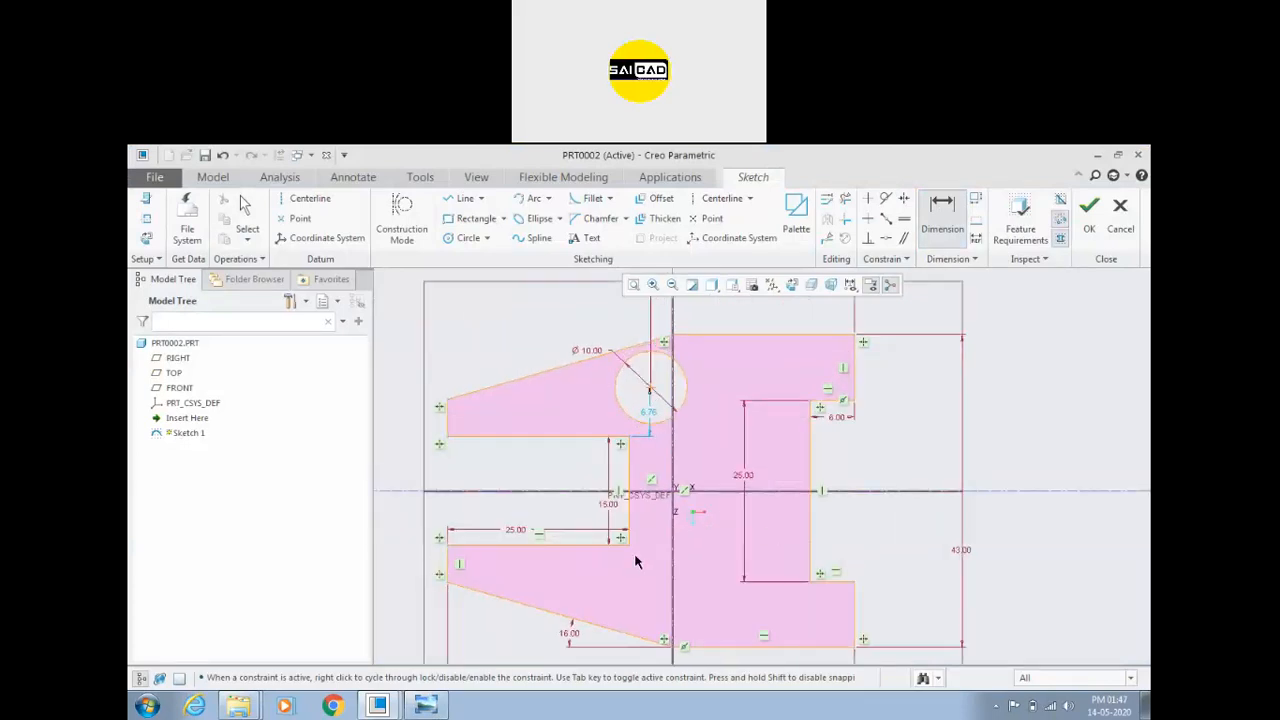
pyautogui.middleClick(893, 437)
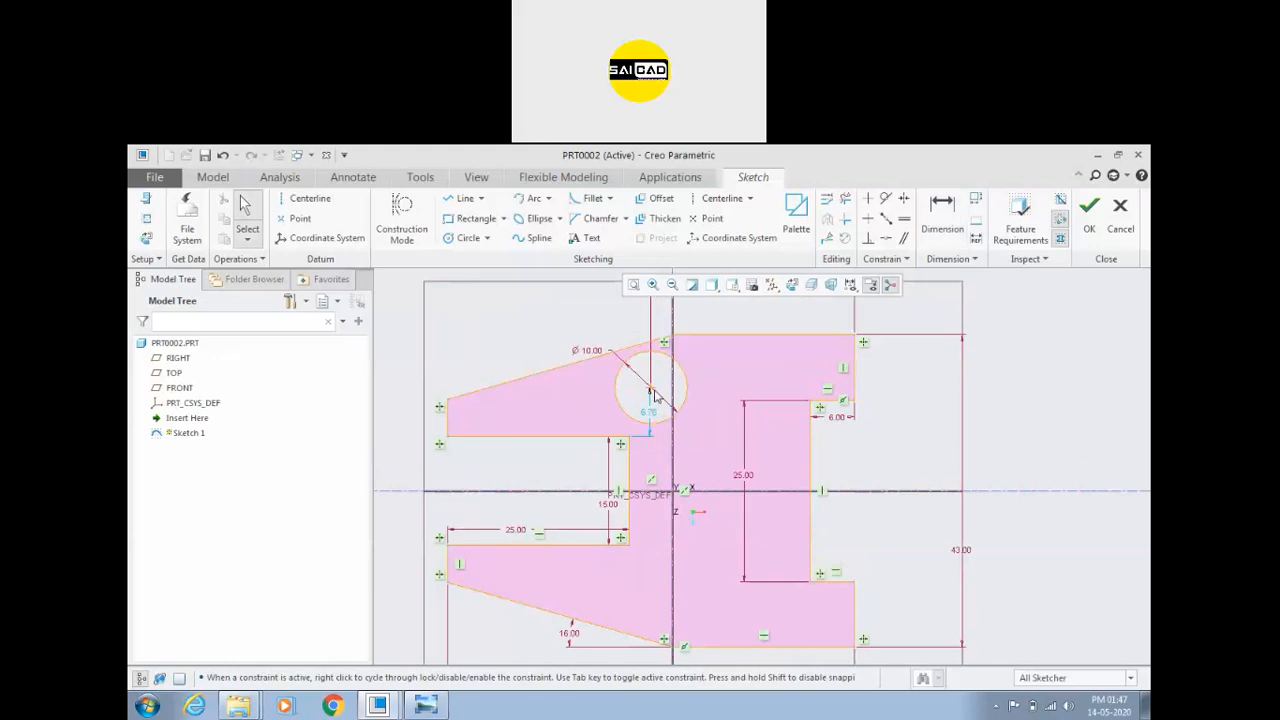
# Step: Mirror the Ø10 circle across the horizontal centreline into the lower arm
pyautogui.click(686, 380)
pyautogui.click(827, 219)
pyautogui.click(712, 491)
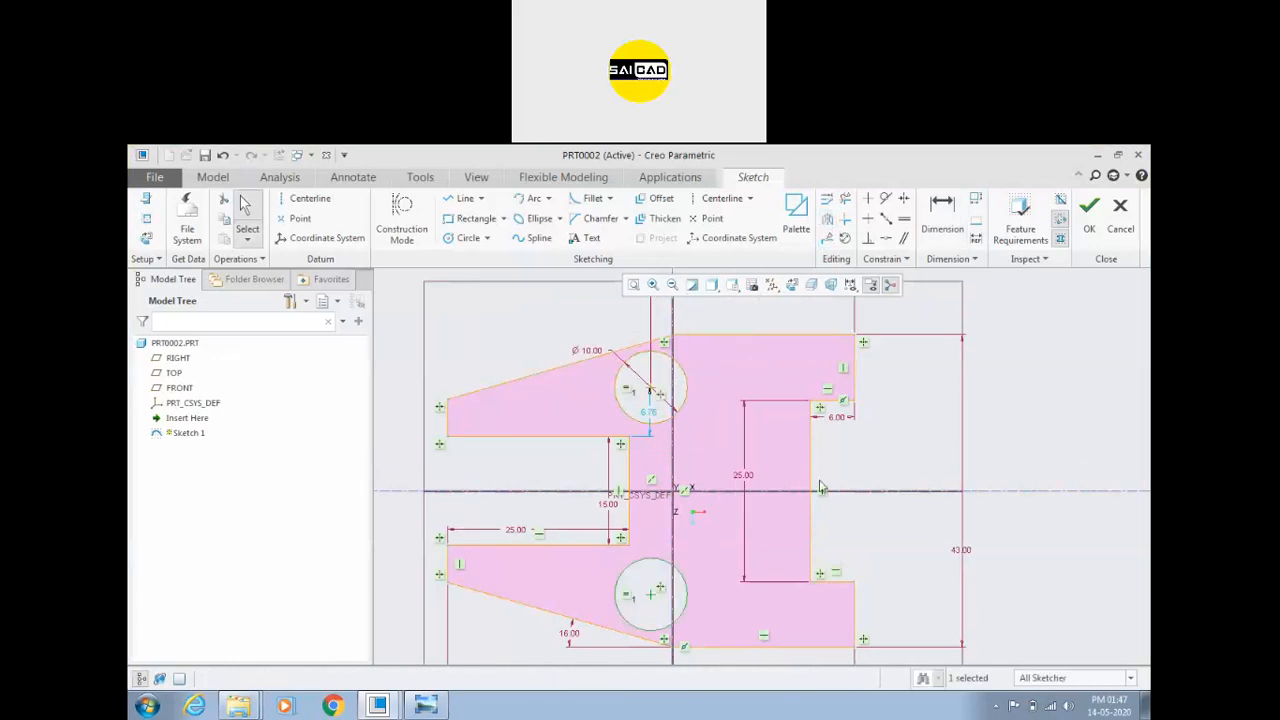
pyautogui.moveTo(650, 596)
pyautogui.mouseDown()
pyautogui.moveTo(604, 588)
pyautogui.moveTo(646, 606)
pyautogui.moveTo(660, 492)
pyautogui.moveTo(652, 604)
pyautogui.moveTo(658, 592)
pyautogui.mouseUp()
# Step: Add a centre-to-centre dimension between the two circles, then delete it
pyautogui.click(945, 222)
pyautogui.click(651, 398)
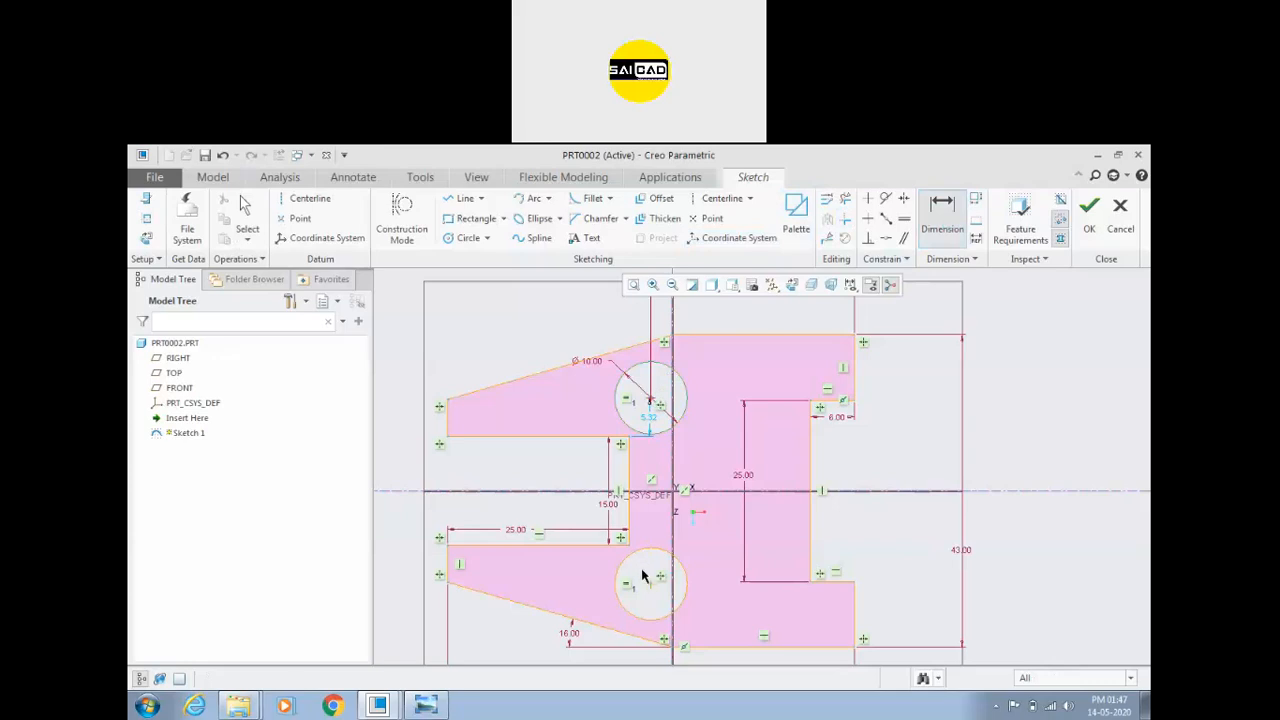
pyautogui.click(650, 590)
pyautogui.middleClick(704, 540)
pyautogui.press('Return')
pyautogui.middleClick(703, 543)
pyautogui.click(703, 543)
pyautogui.press('Delete')
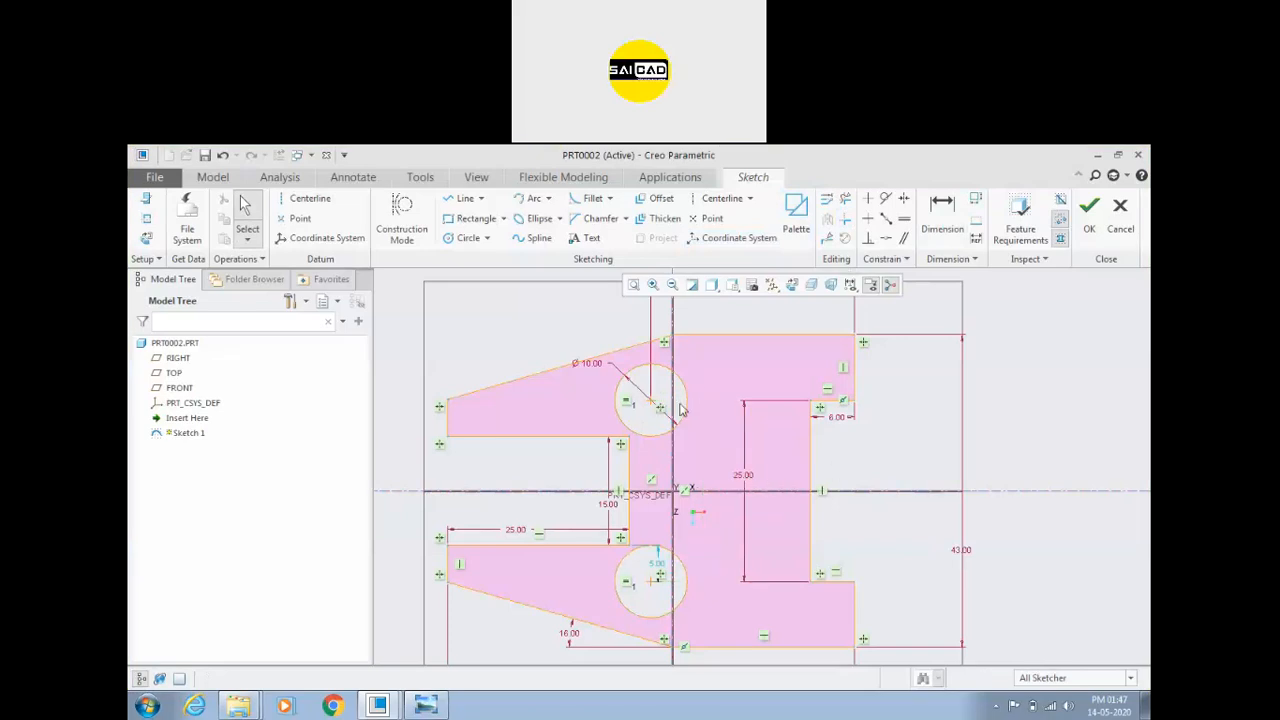
# Step: Constrain the upper circle's centre horizontally level with the sketch corner, confirming it is fixed
pyautogui.click(868, 218)
pyautogui.click(811, 400)
pyautogui.click(651, 405)
pyautogui.middleClick(697, 489)
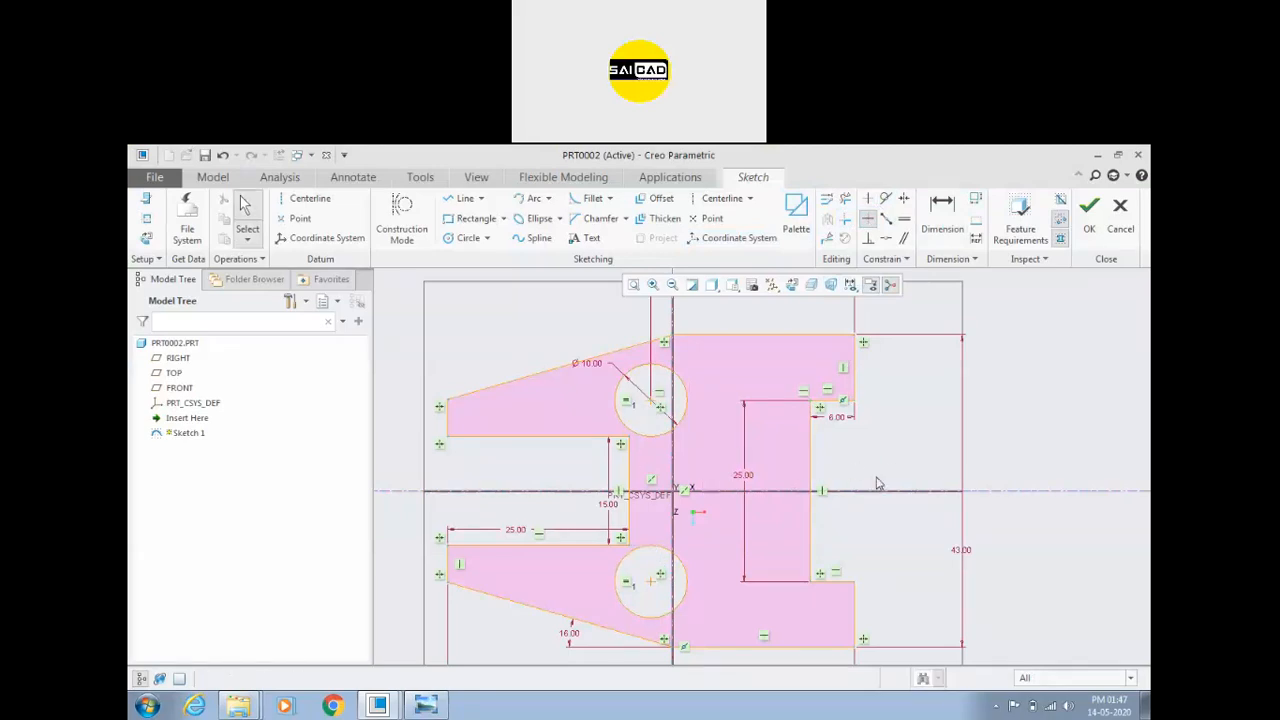
pyautogui.scroll(2, 697, 489)
pyautogui.moveTo(662, 414); pyautogui.dragTo(665, 461)
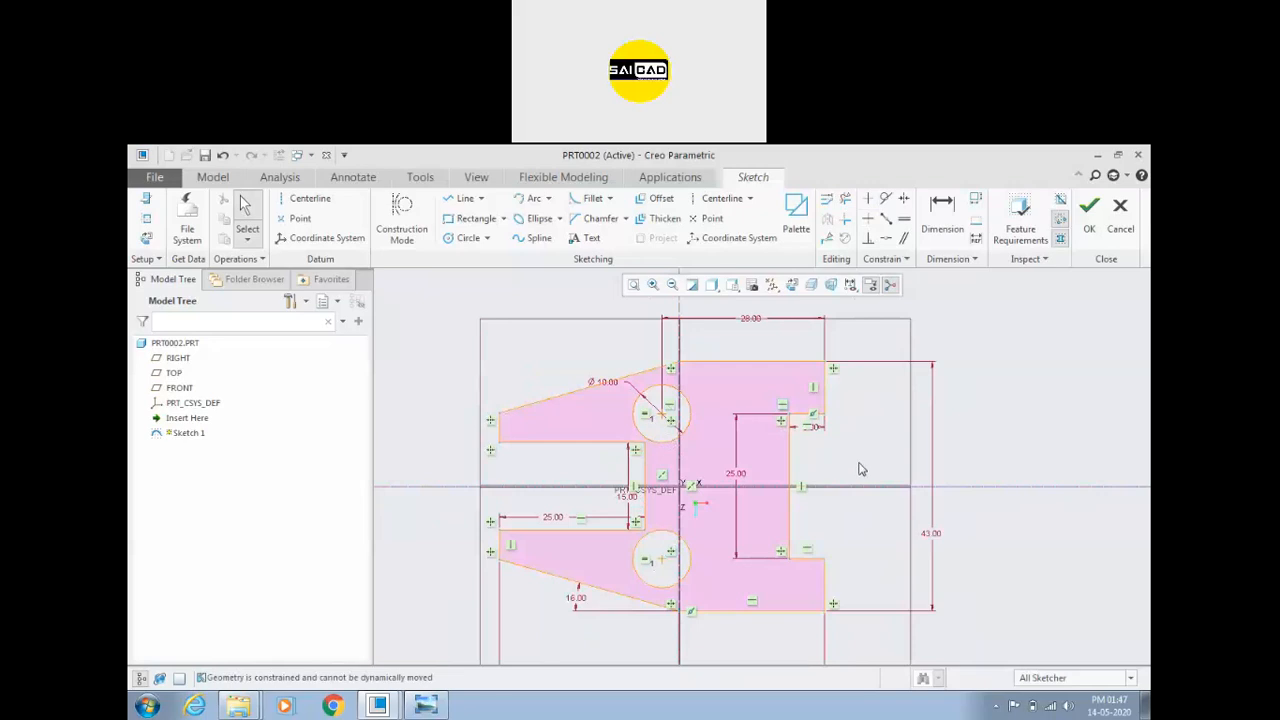
pyautogui.scroll(1, 720, 475)
pyautogui.scroll(-2, 684, 555)
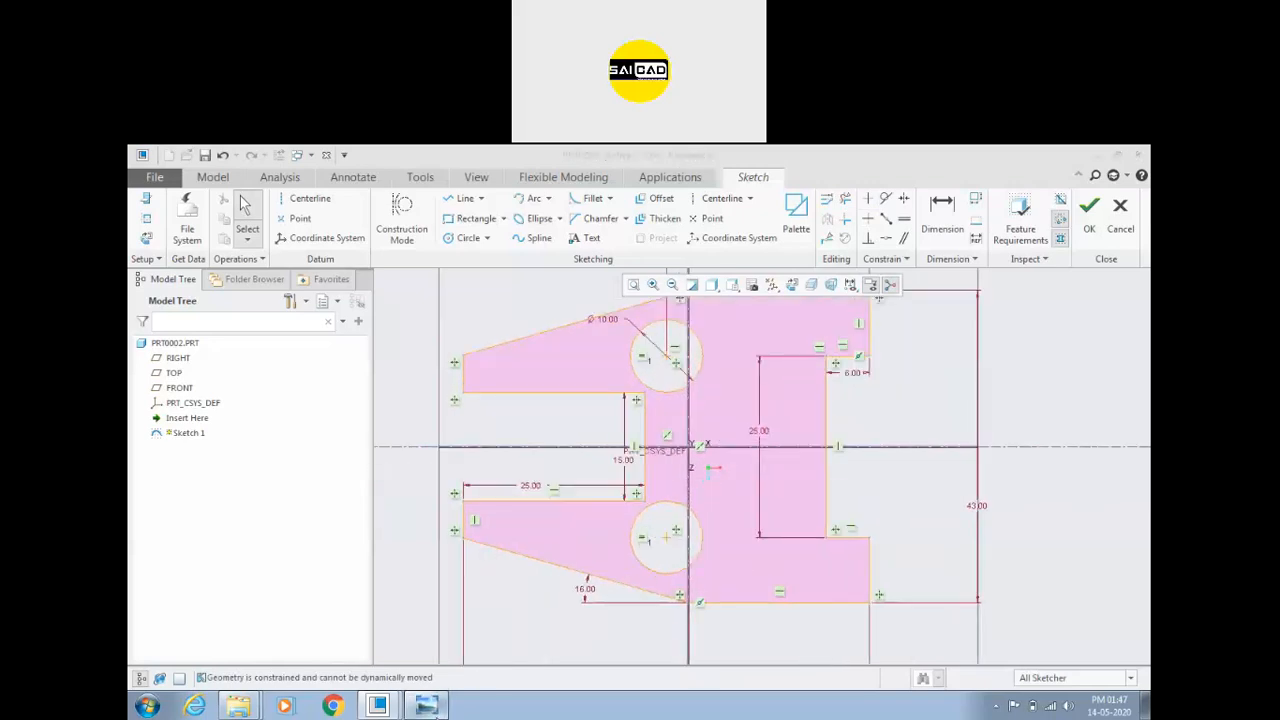
# Step: Compare with the reference drawing and tidy the 15.00 and 25.00 dimension positions
pyautogui.click(425, 706)
pyautogui.click(425, 706)
pyautogui.scroll(2, 669, 546)
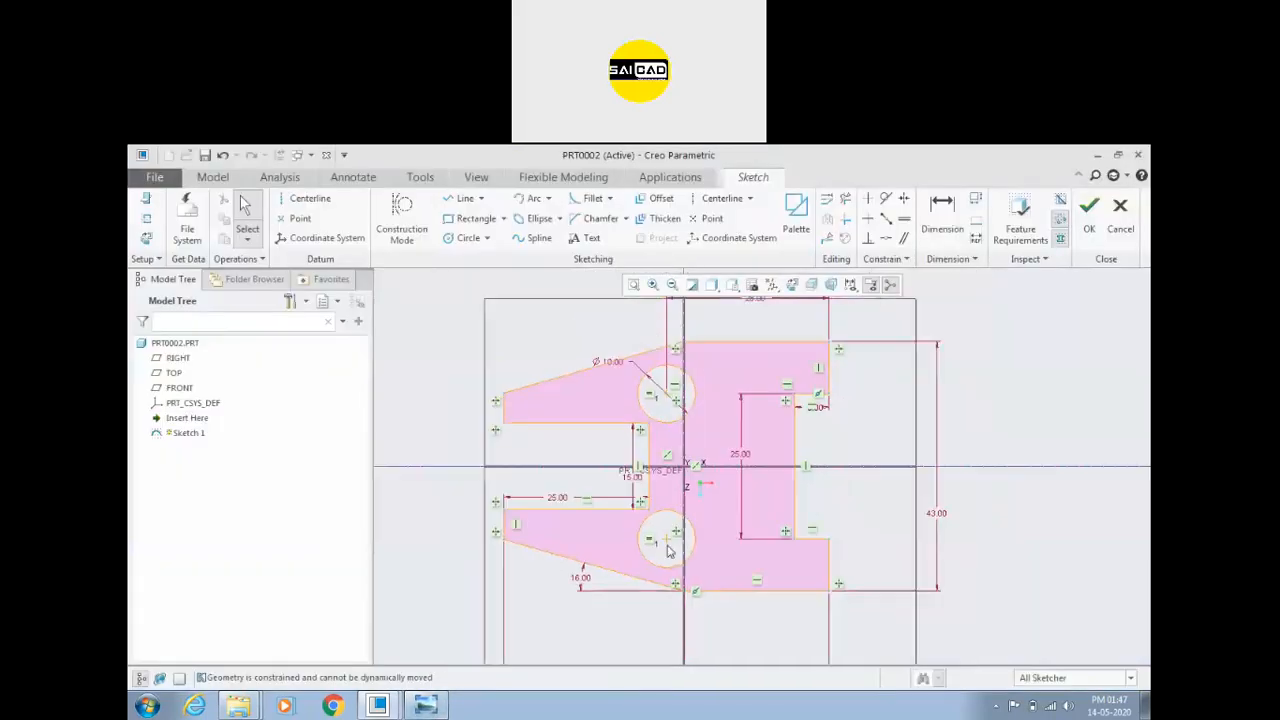
pyautogui.scroll(-1, 740, 542)
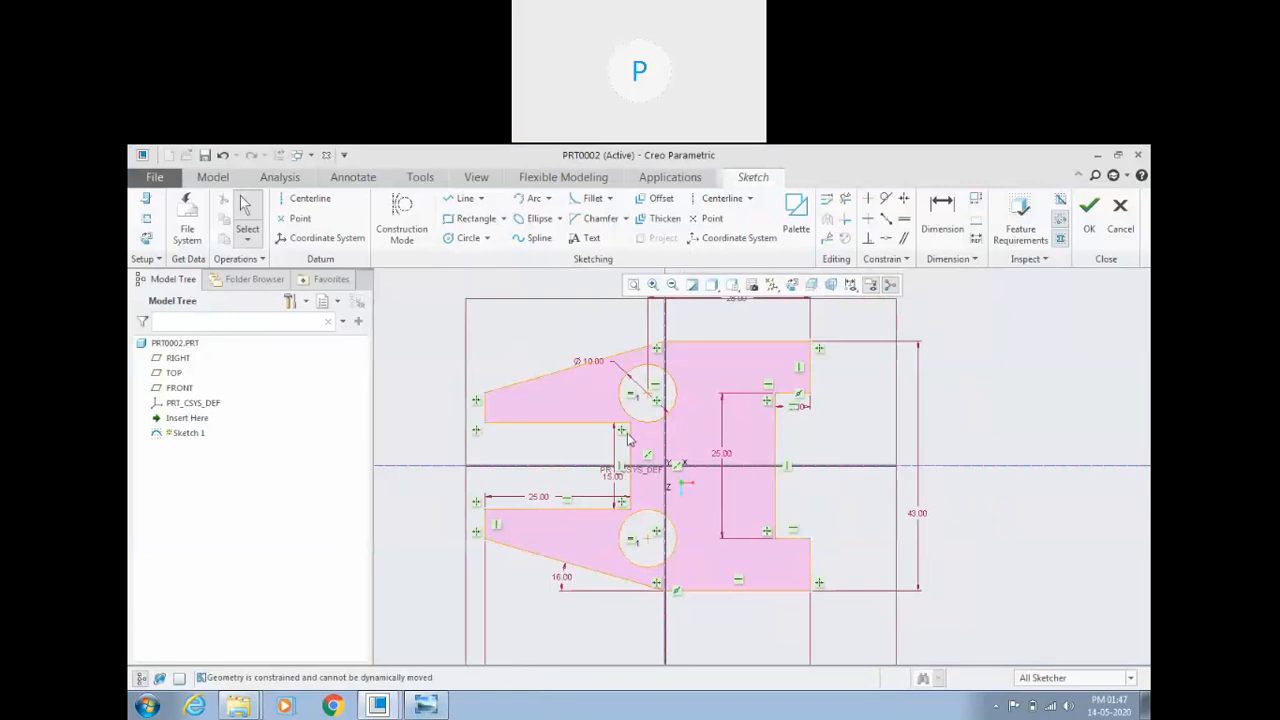
pyautogui.moveTo(608, 488); pyautogui.dragTo(451, 479)
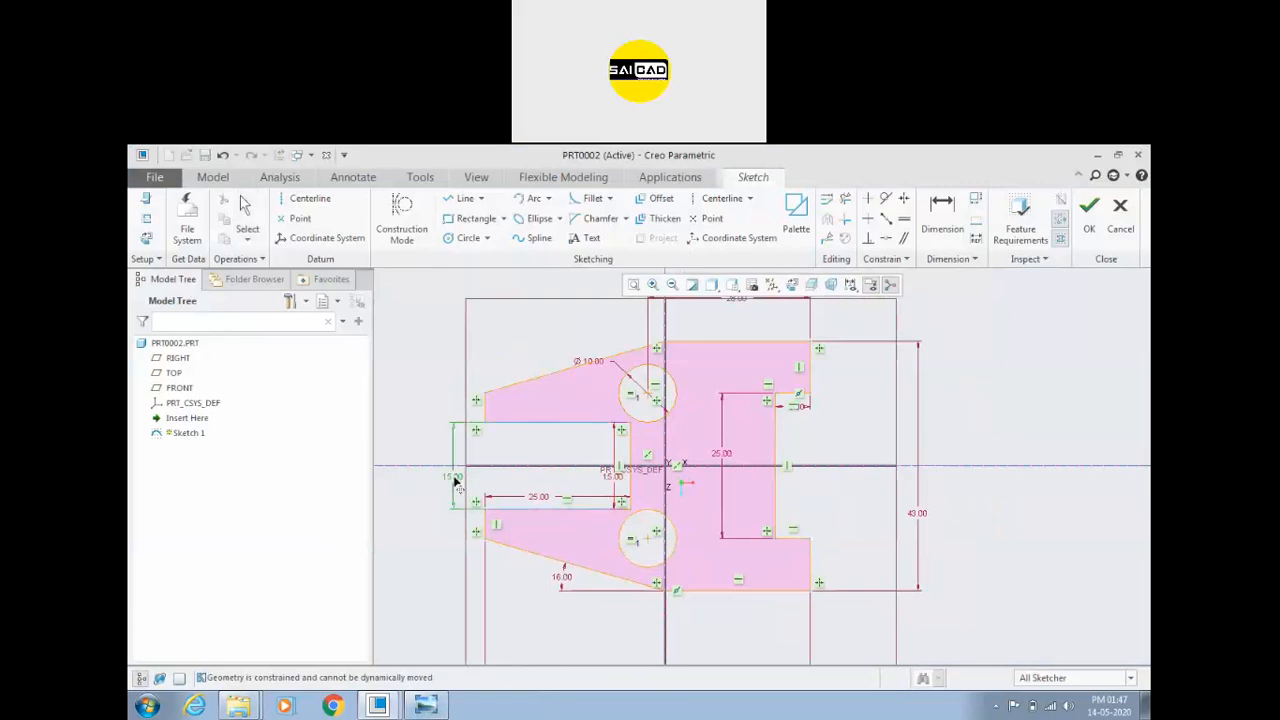
pyautogui.moveTo(540, 496); pyautogui.dragTo(539, 491)
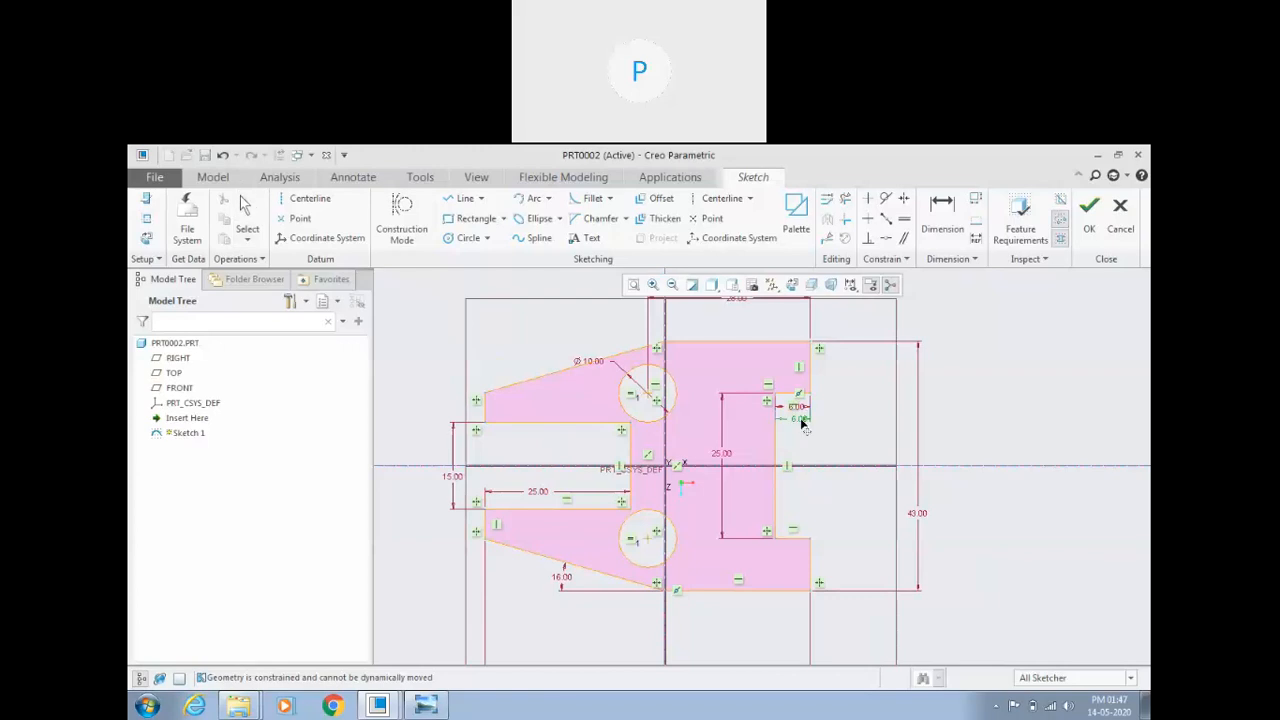
# Step: Finish the sketch and preview the extrusion, comparing it against the reference drawing
pyautogui.click(1089, 212)
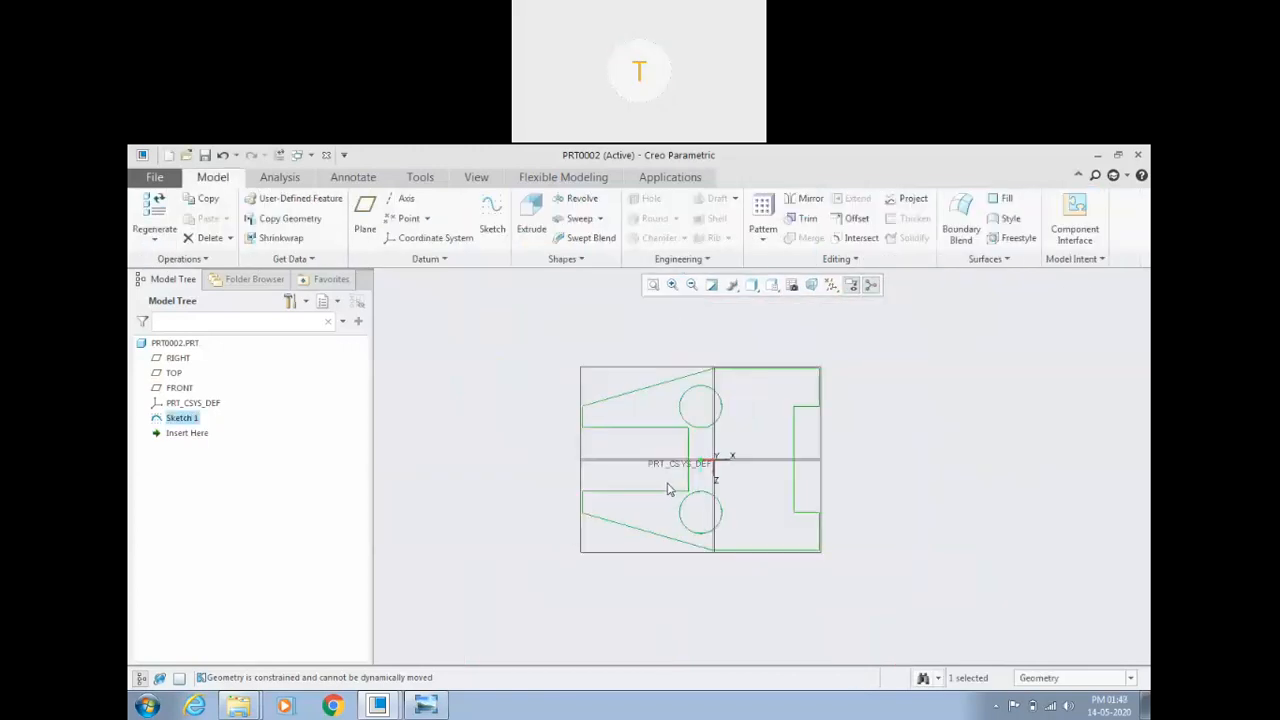
pyautogui.click(531, 229)
pyautogui.moveTo(580, 591)
pyautogui.mouseDown(button='middle')
pyautogui.moveTo(580, 537)
pyautogui.moveTo(571, 594)
pyautogui.mouseUp(button='middle')
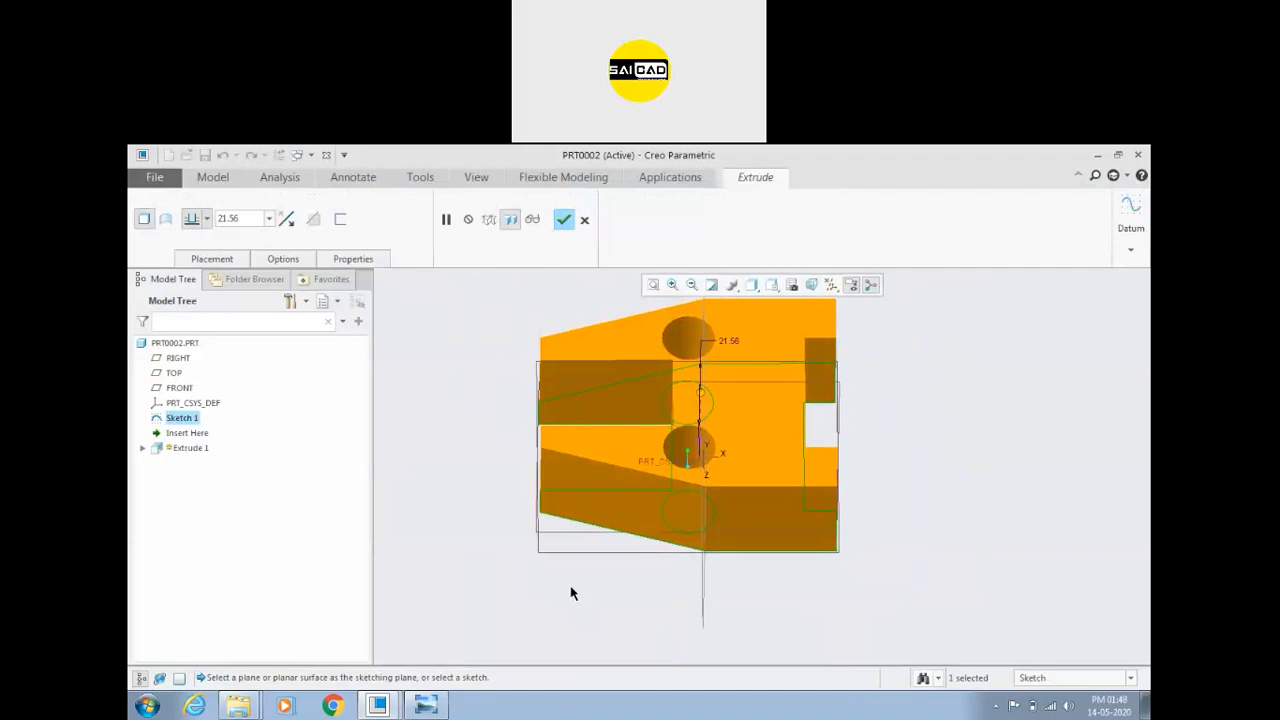
pyautogui.click(428, 706)
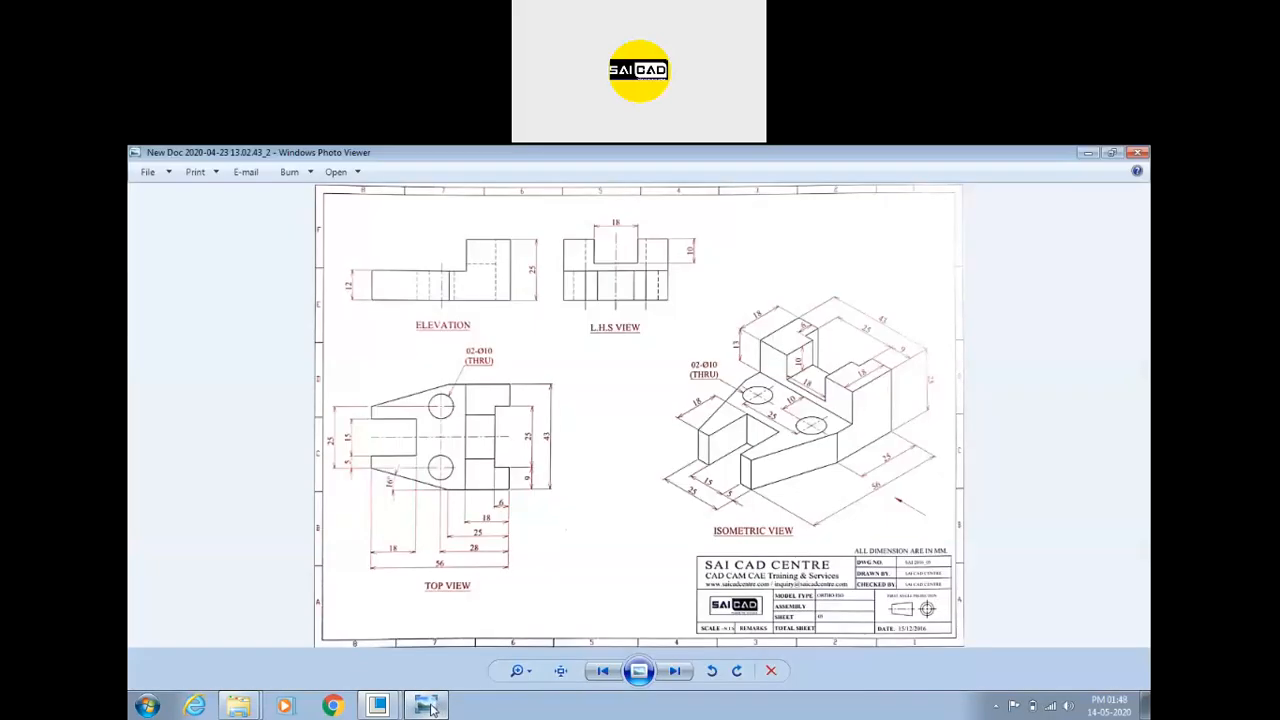
pyautogui.click(428, 706)
pyautogui.moveTo(646, 340); pyautogui.dragTo(652, 394, button='middle')
pyautogui.scroll(2, 698, 427)
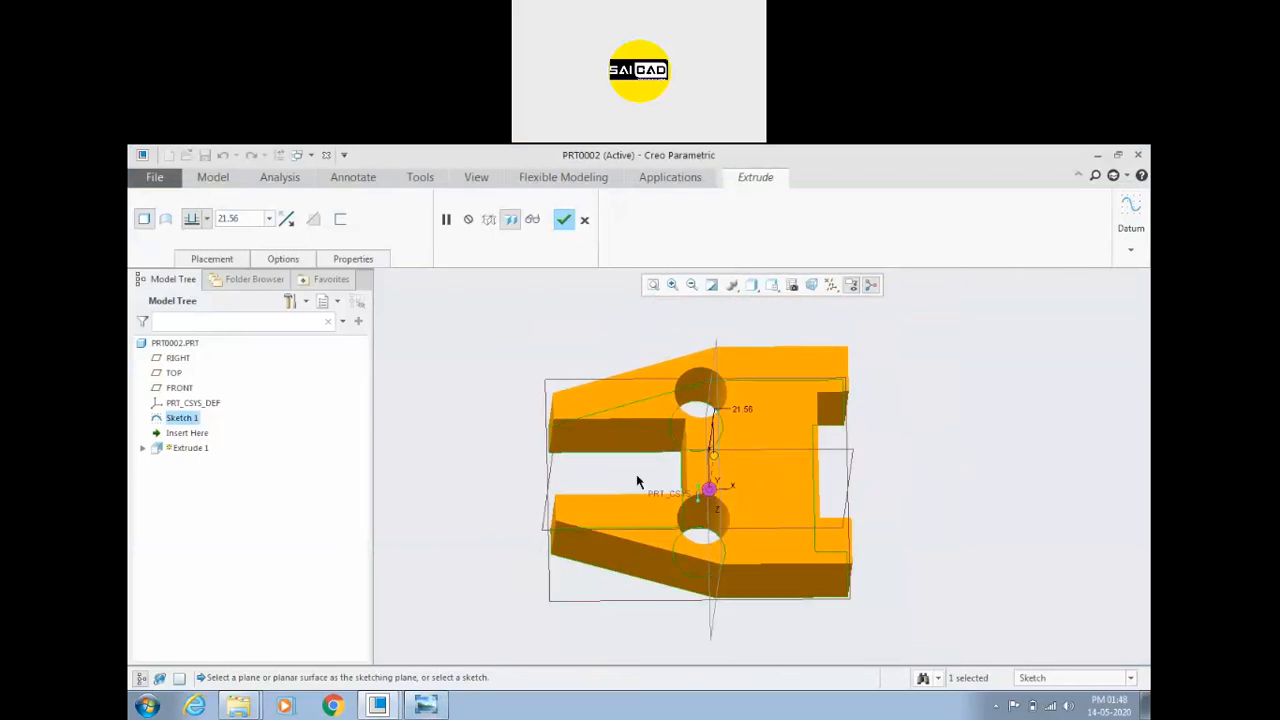
pyautogui.click(428, 706)
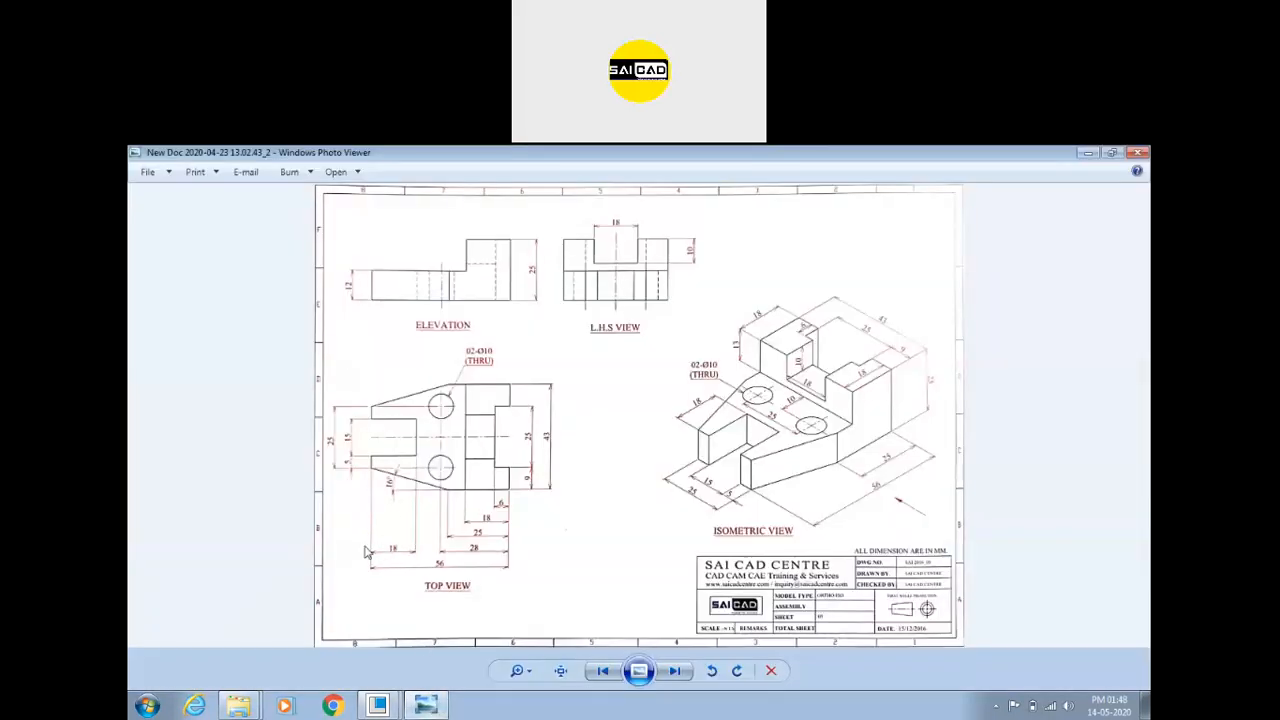
pyautogui.click(430, 706)
pyautogui.moveTo(637, 452)
pyautogui.mouseDown(button='middle')
pyautogui.moveTo(574, 464)
pyautogui.moveTo(569, 383)
pyautogui.moveTo(571, 400)
pyautogui.mouseUp(button='middle')
pyautogui.click(428, 706)
pyautogui.click(426, 706)
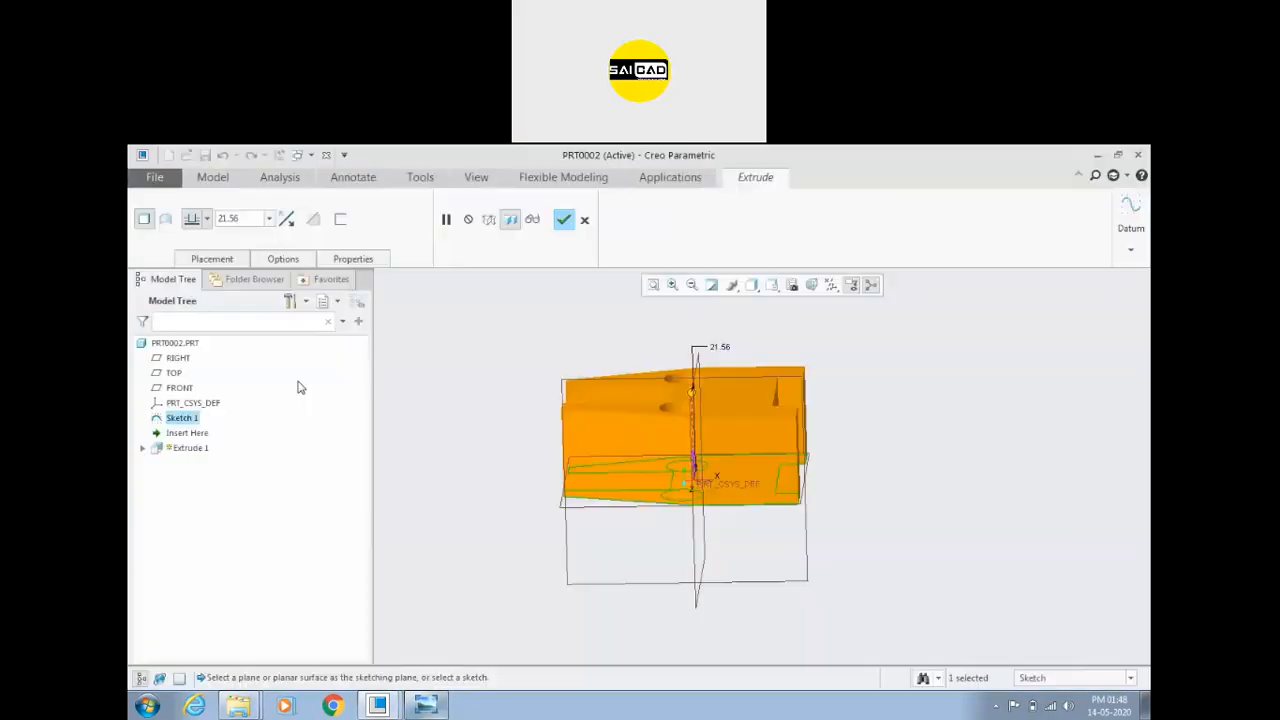
# Step: Set the extrusion depth to 12, complete Extrude 1, and show its dimensions
pyautogui.doubleClick(230, 219)
pyautogui.write('12')
pyautogui.press('Return')
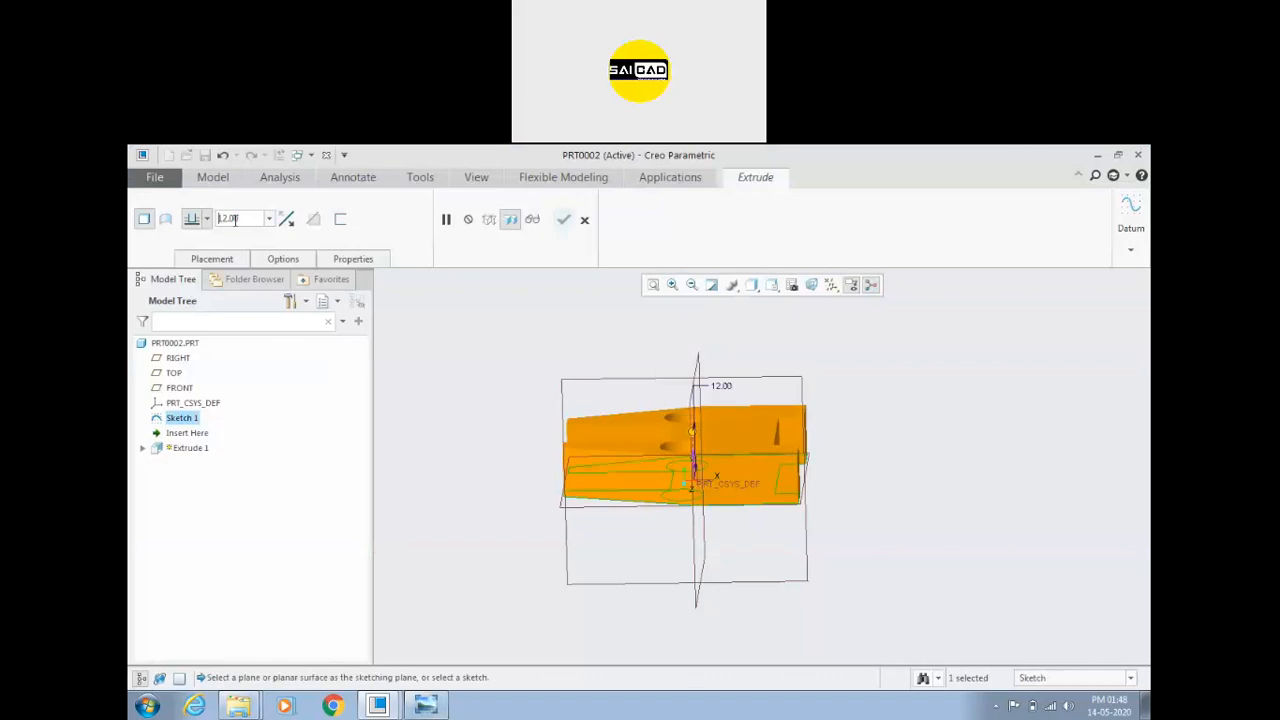
pyautogui.click(564, 220)
pyautogui.moveTo(539, 453); pyautogui.dragTo(547, 523, button='middle')
pyautogui.click(700, 440)
pyautogui.moveTo(700, 440); pyautogui.dragTo(595, 495, button='middle')
pyautogui.click(750, 328)
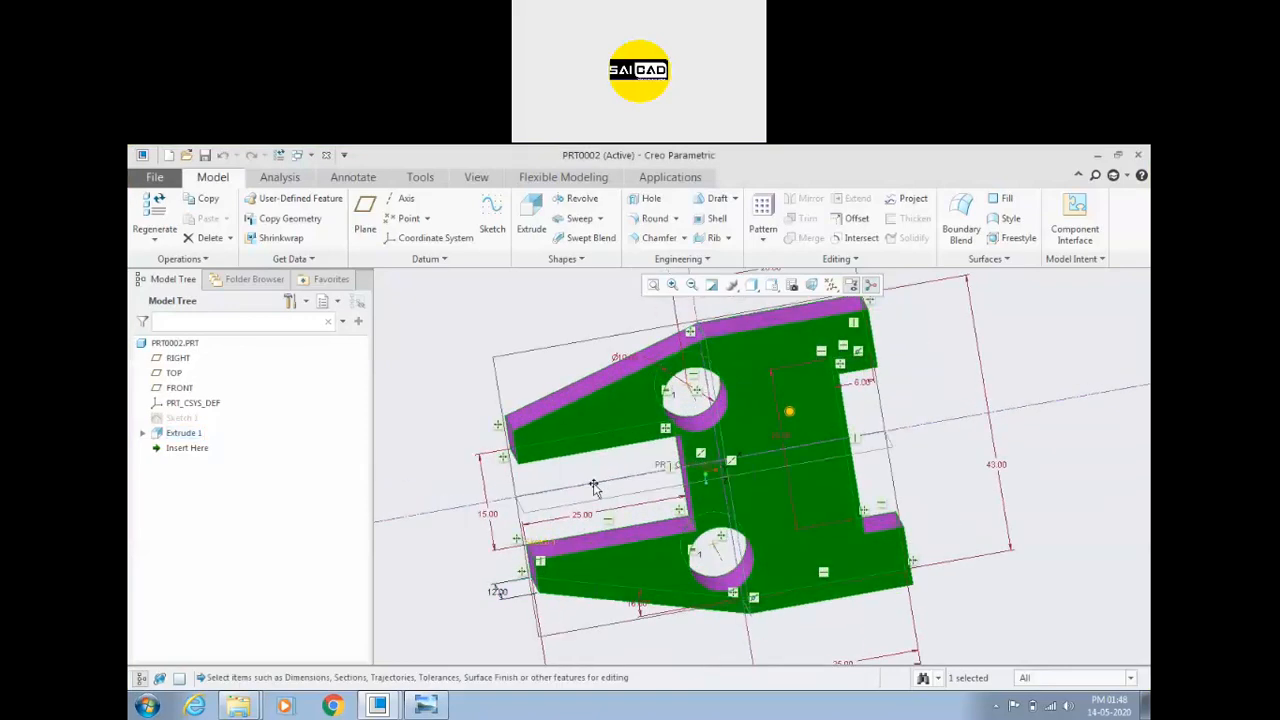
# Step: Change the slot's 25.00 length to 16 and regenerate the part, then view the drawing
pyautogui.doubleClick(585, 510)
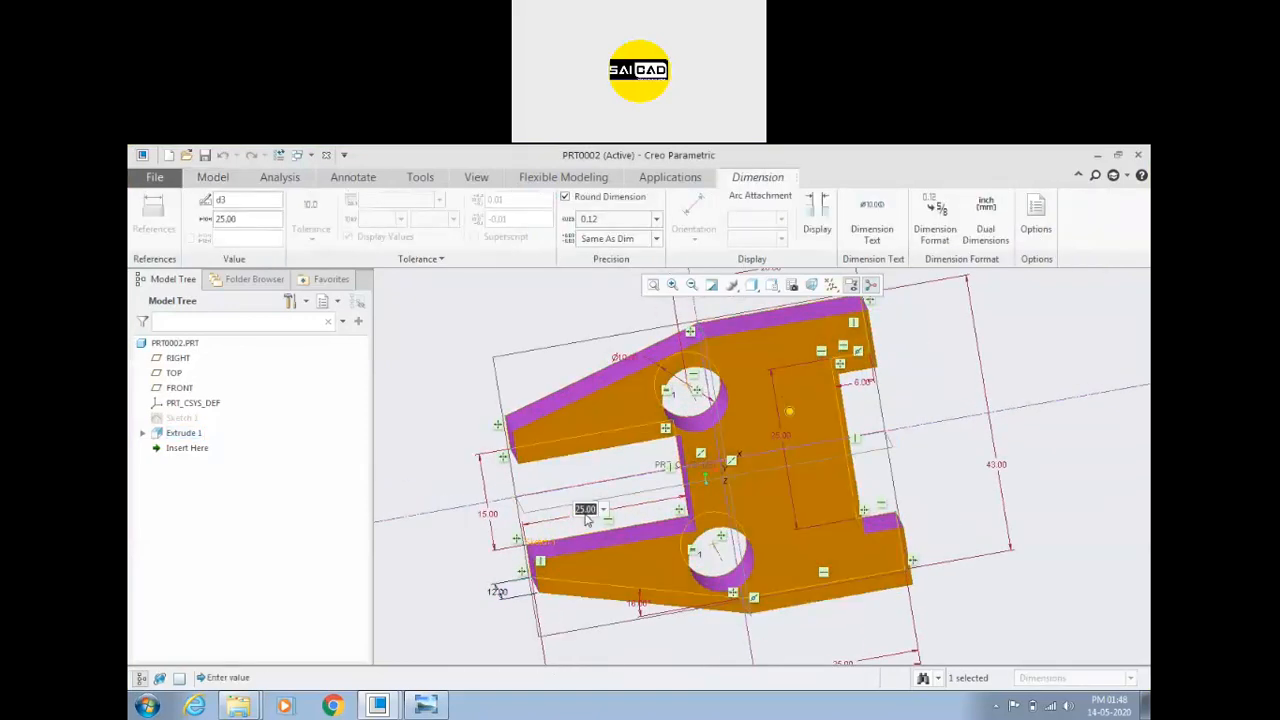
pyautogui.write('16')
pyautogui.press('Return')
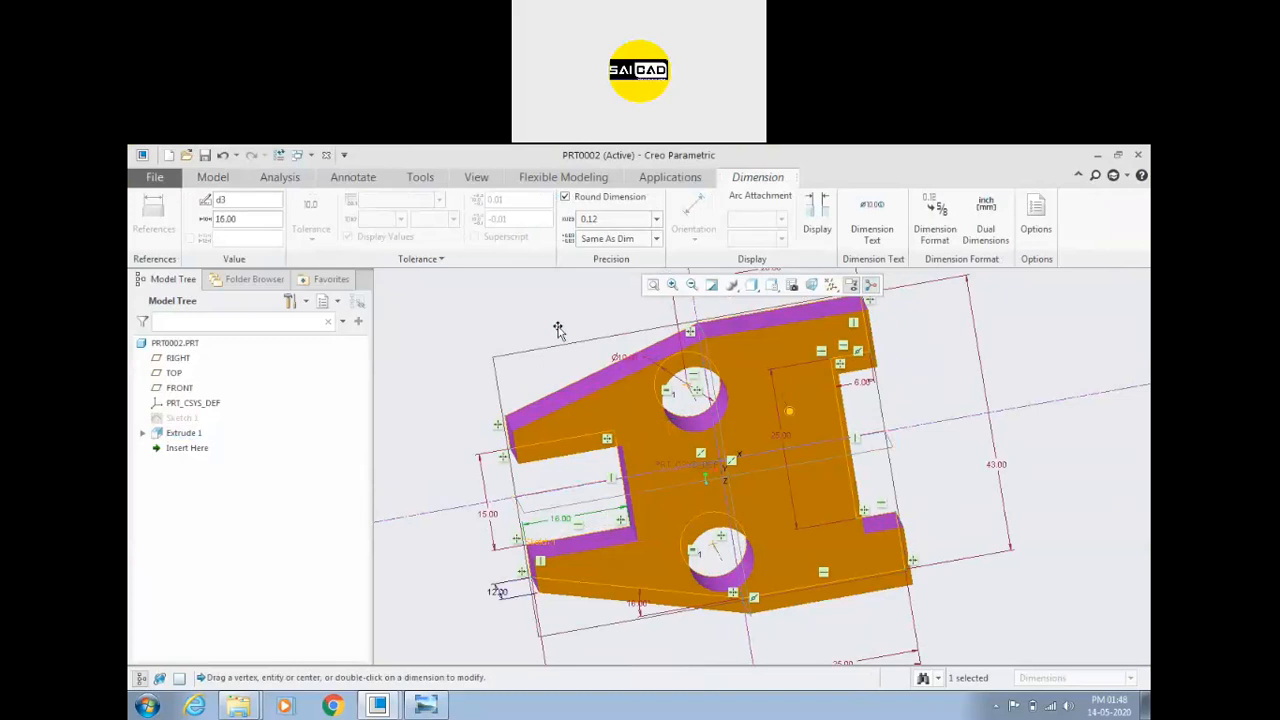
pyautogui.click(474, 314)
pyautogui.moveTo(462, 358)
pyautogui.mouseDown(button='middle')
pyautogui.moveTo(452, 313)
pyautogui.moveTo(572, 442)
pyautogui.moveTo(557, 420)
pyautogui.moveTo(586, 543)
pyautogui.moveTo(556, 505)
pyautogui.moveTo(554, 477)
pyautogui.moveTo(572, 430)
pyautogui.moveTo(598, 416)
pyautogui.moveTo(564, 486)
pyautogui.mouseUp(button='middle')
pyautogui.click(155, 210)
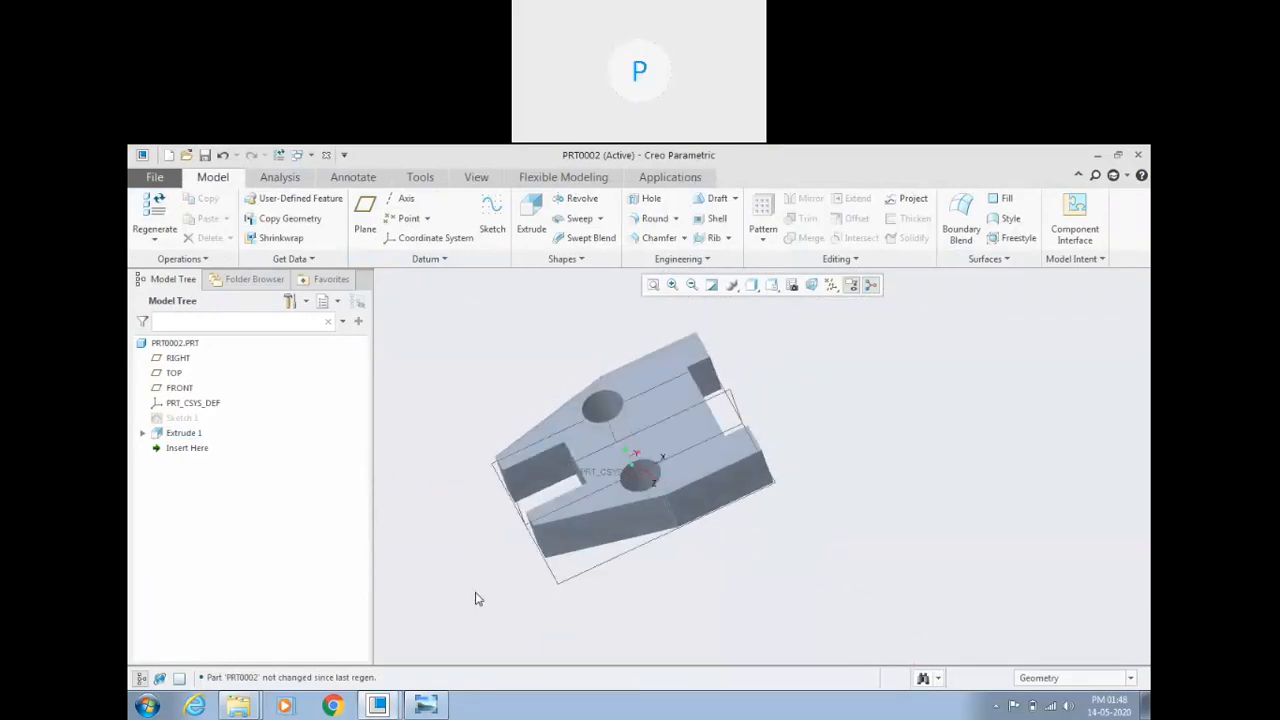
pyautogui.click(425, 706)
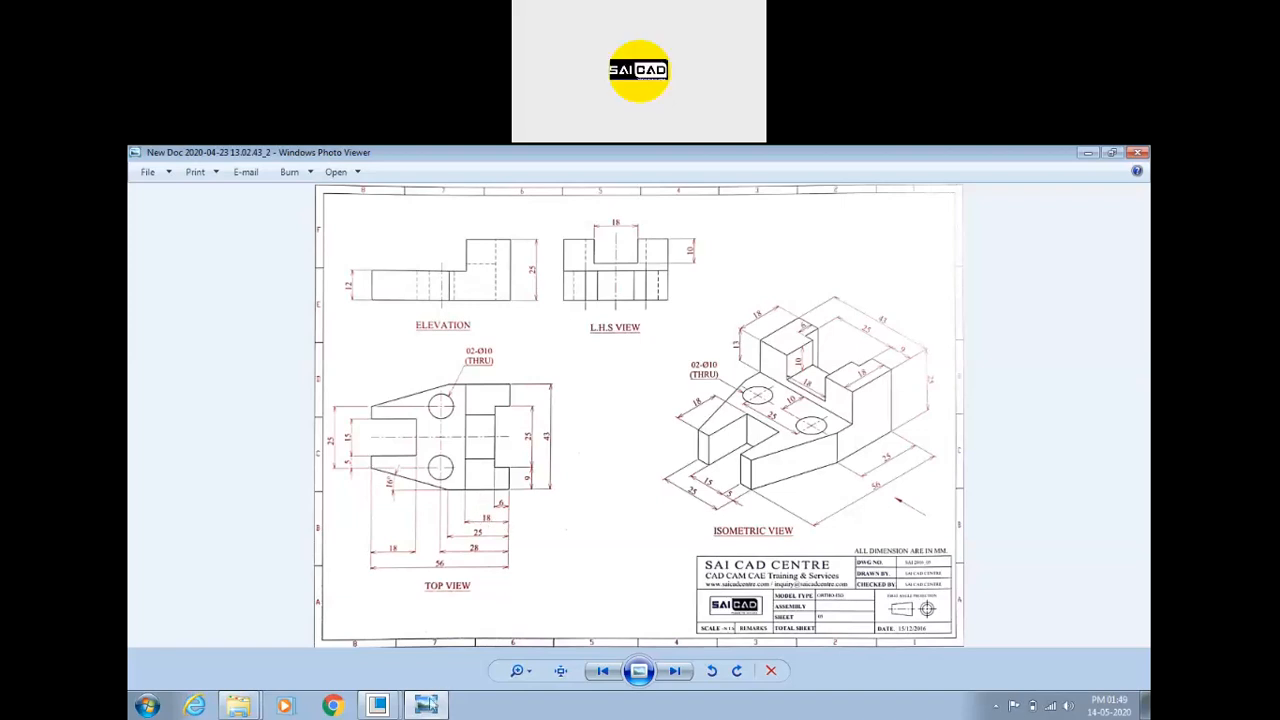
# Step: Start an extrusion sketch on the part's top face and project its seven right-hand edges
pyautogui.click(425, 705)
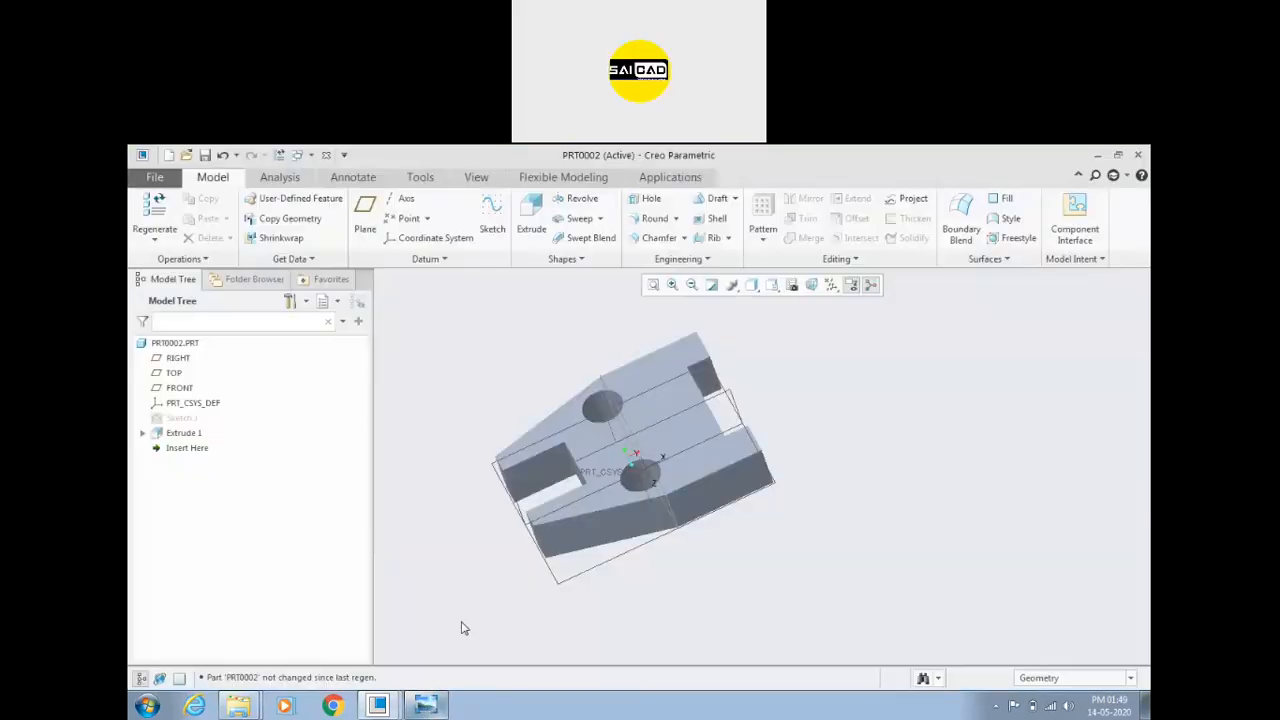
pyautogui.click(701, 465)
pyautogui.click(531, 215)
pyautogui.click(791, 285)
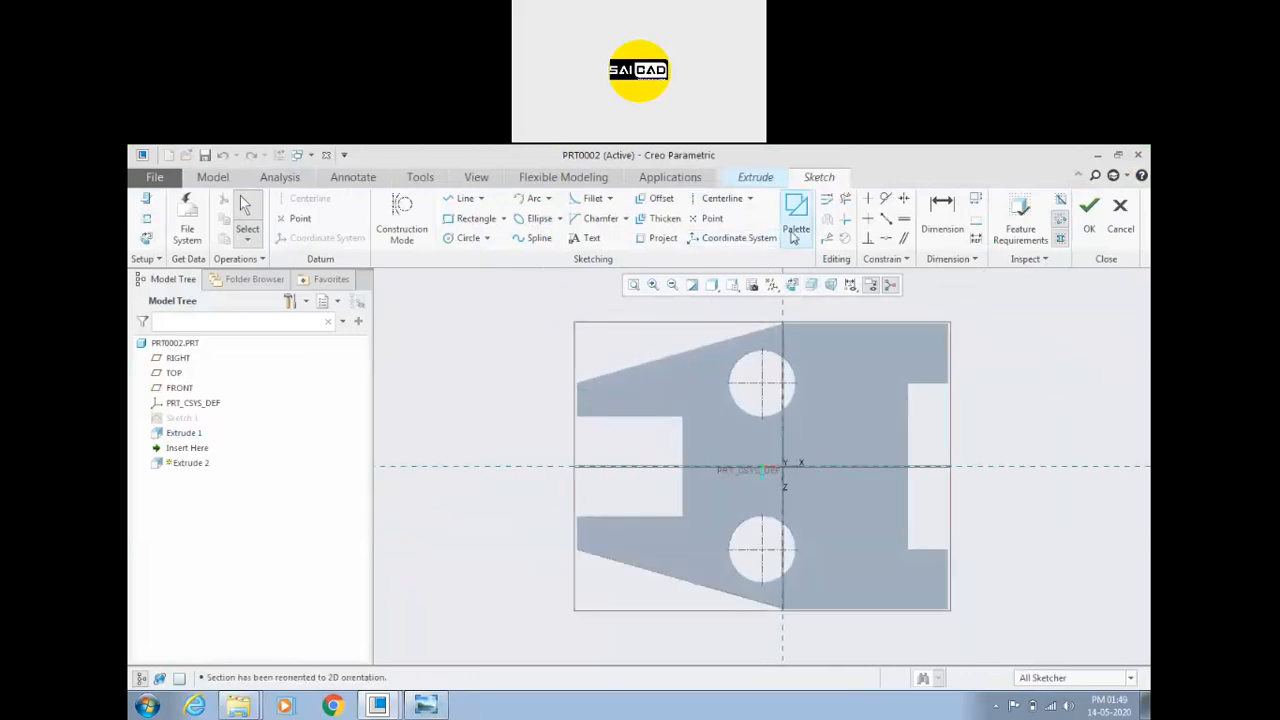
pyautogui.click(665, 245)
pyautogui.click(903, 323)
pyautogui.click(949, 348)
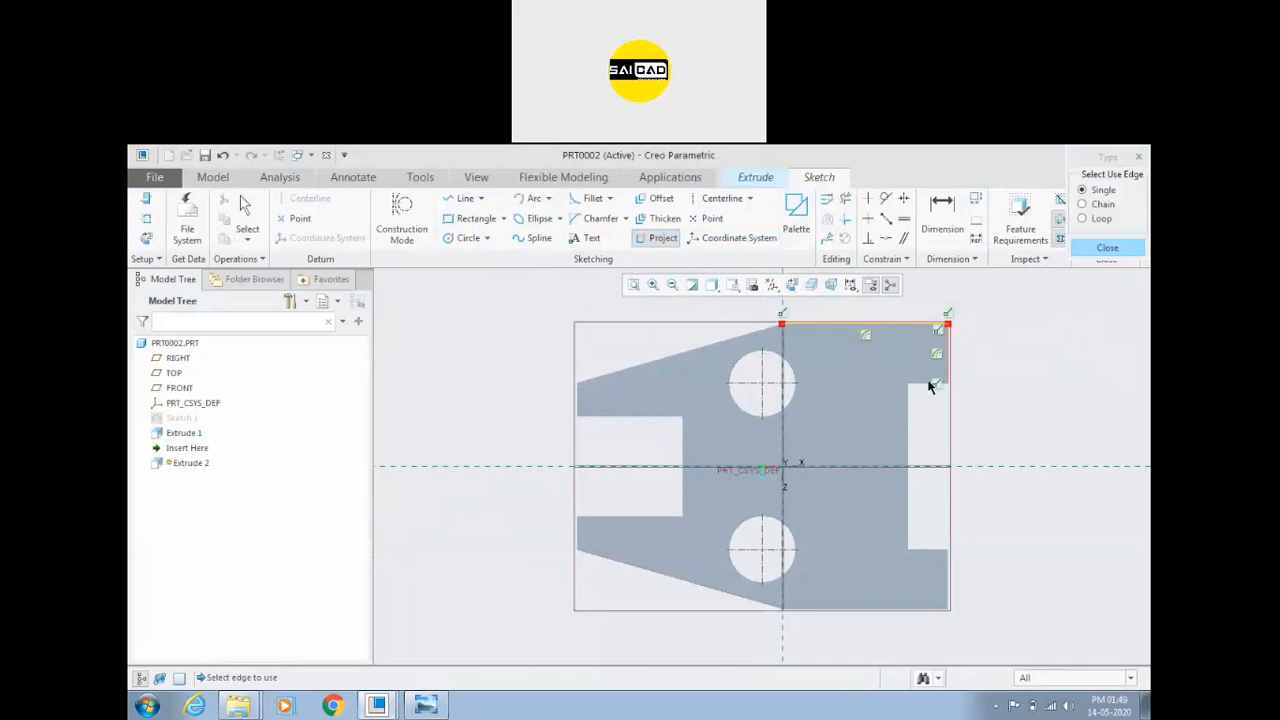
pyautogui.click(928, 384)
pyautogui.click(908, 460)
pyautogui.click(930, 550)
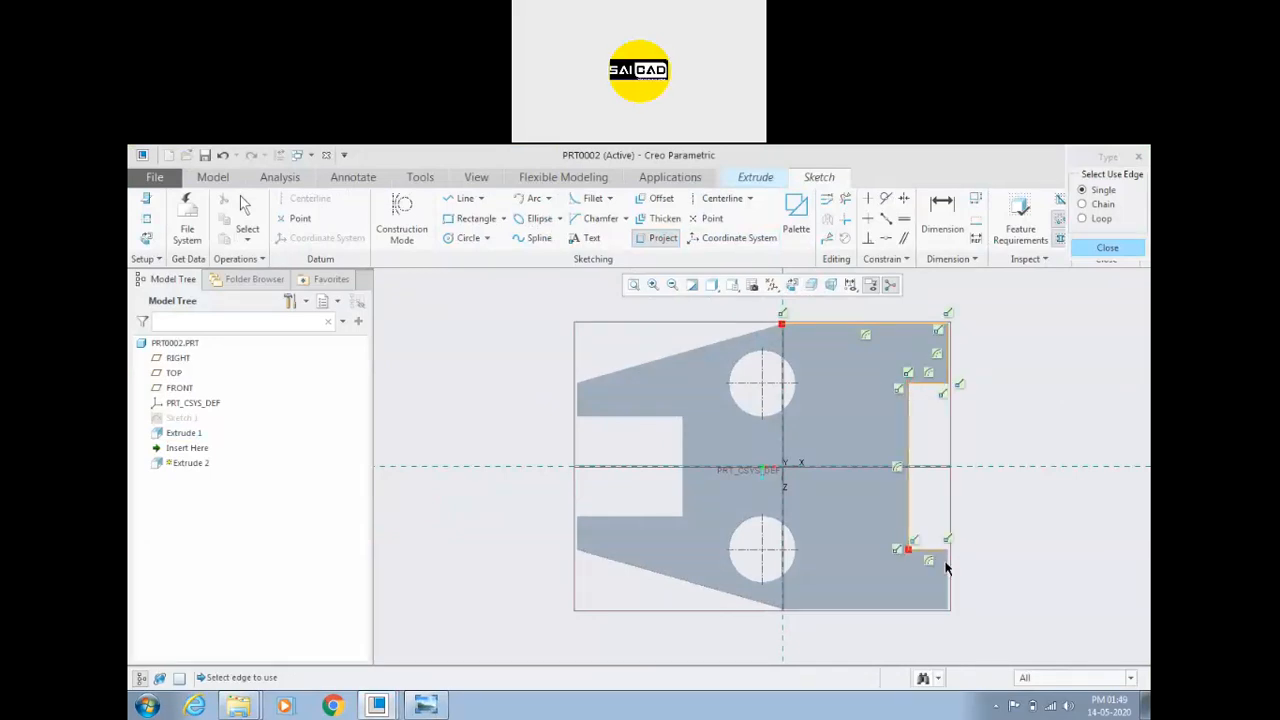
pyautogui.click(946, 562)
pyautogui.click(915, 608)
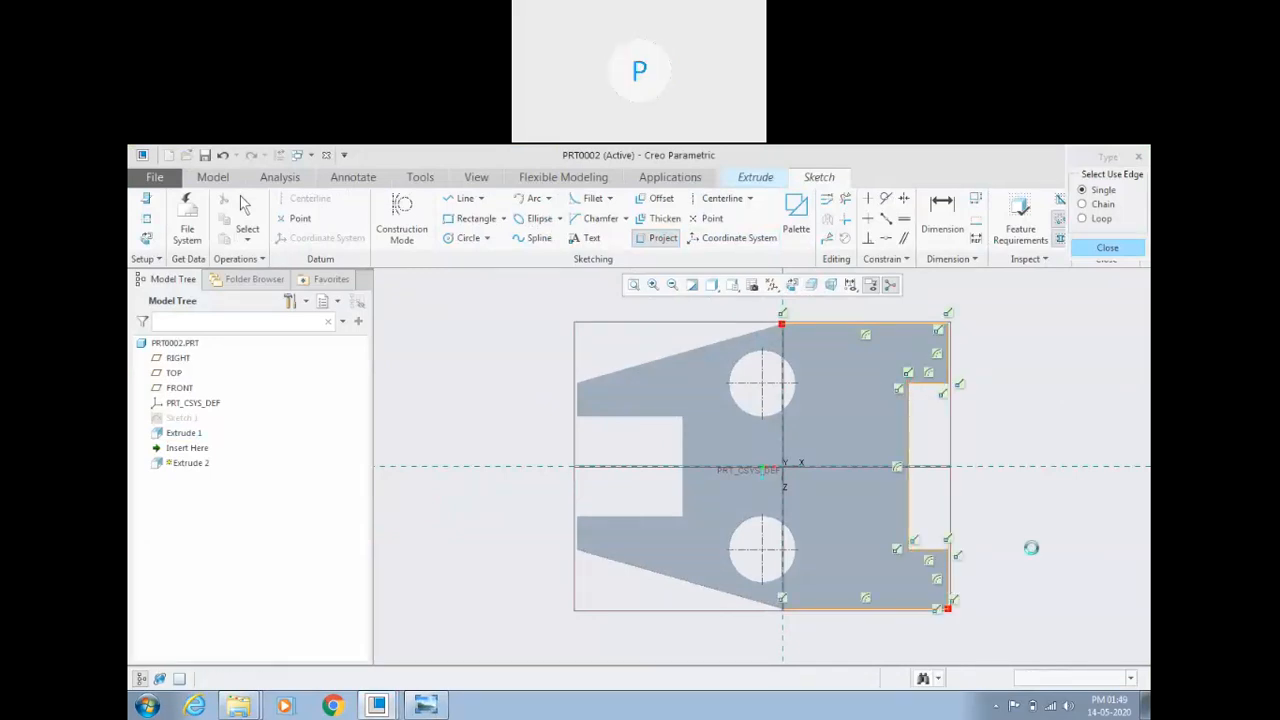
pyautogui.middleClick(1031, 543)
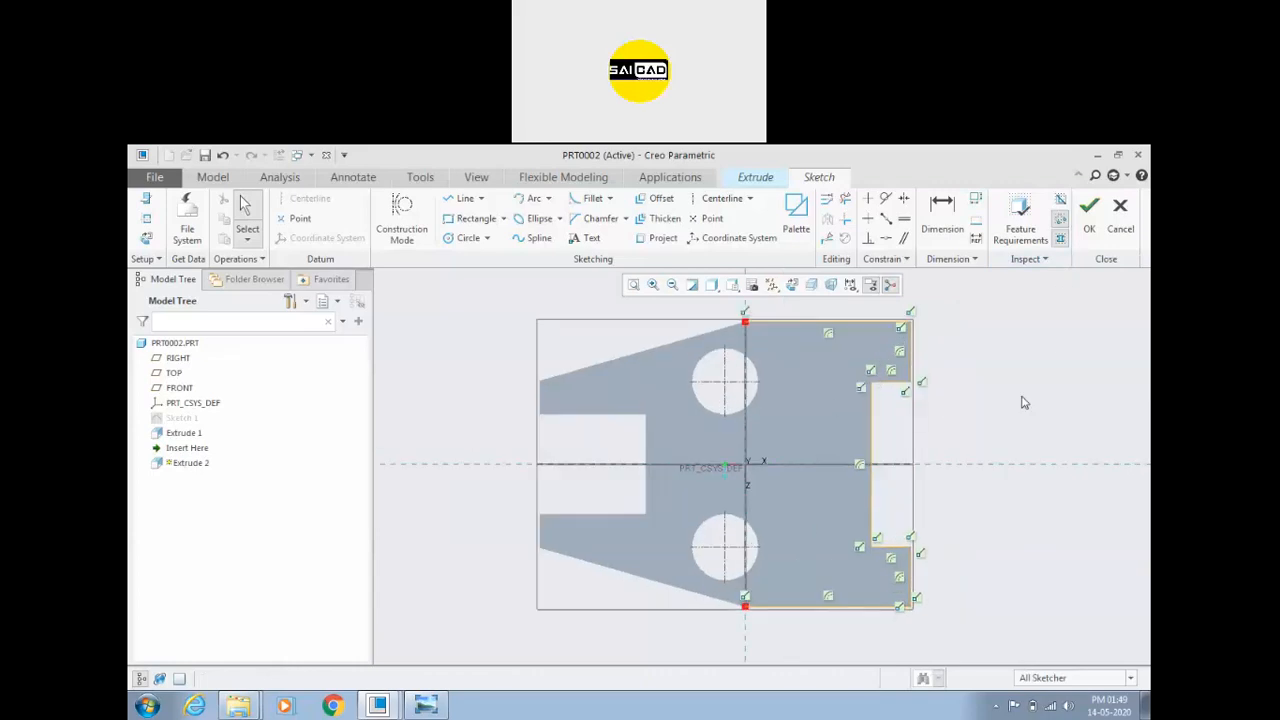
# Step: Draw a vertical line across the part and trim the top and bottom edge pieces left of it
pyautogui.click(465, 198)
pyautogui.click(807, 321)
pyautogui.click(807, 607)
pyautogui.middleClick(1009, 543)
pyautogui.click(1009, 532)
pyautogui.click(845, 199)
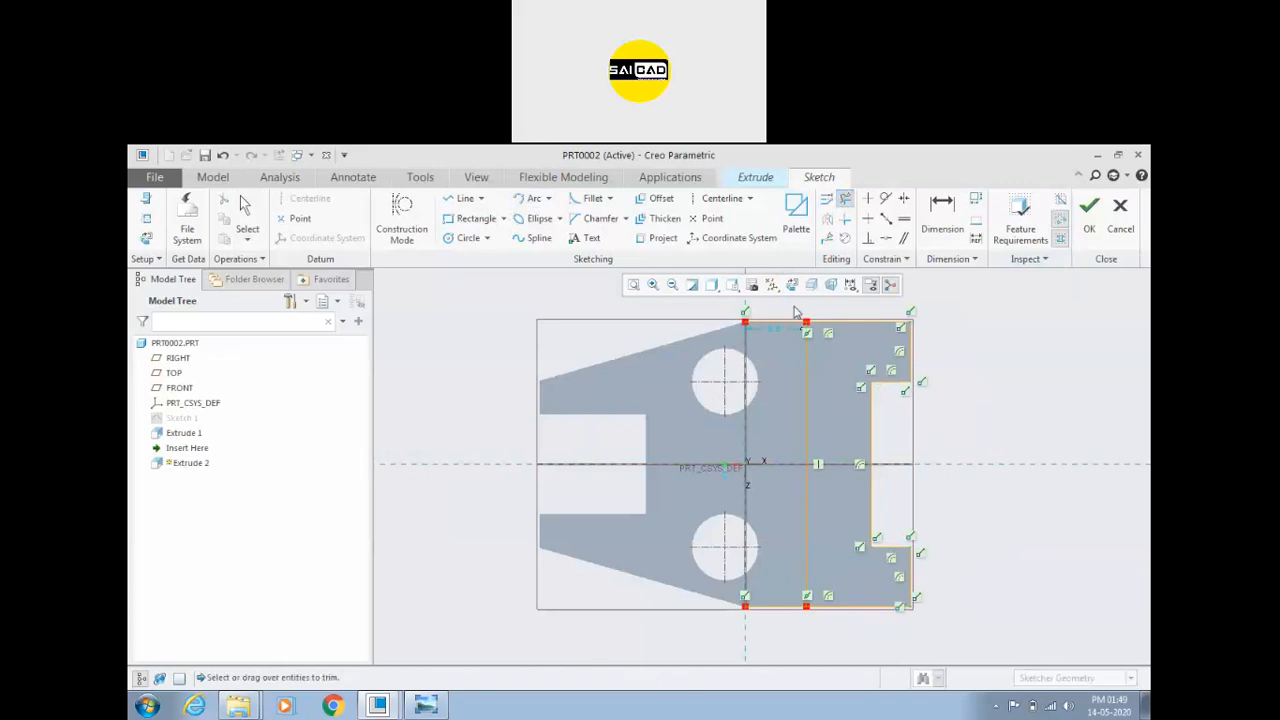
pyautogui.click(776, 322)
pyautogui.moveTo(765, 600); pyautogui.dragTo(774, 624)
pyautogui.middleClick(851, 492)
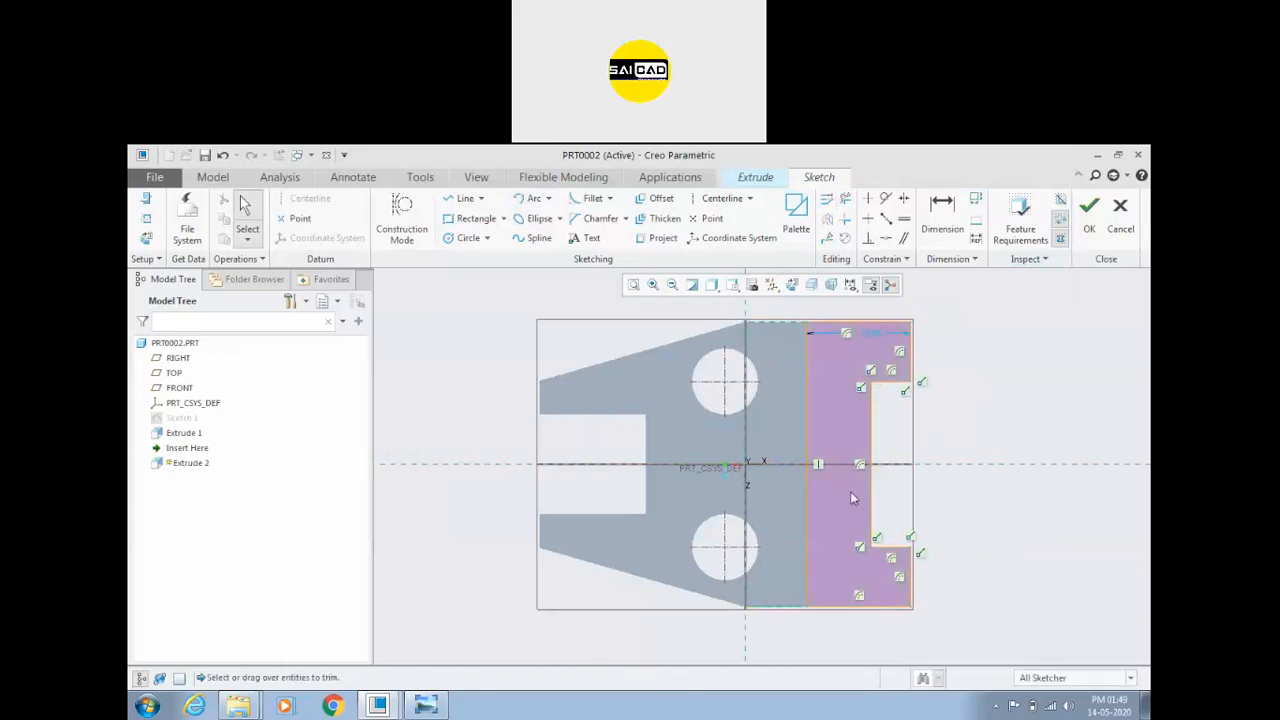
# Step: Set the strip's width to 18 after checking the drawing, and move the 18.00 dimension above
pyautogui.doubleClick(877, 338)
pyautogui.write('25')
pyautogui.press('Return')
pyautogui.click(426, 706)
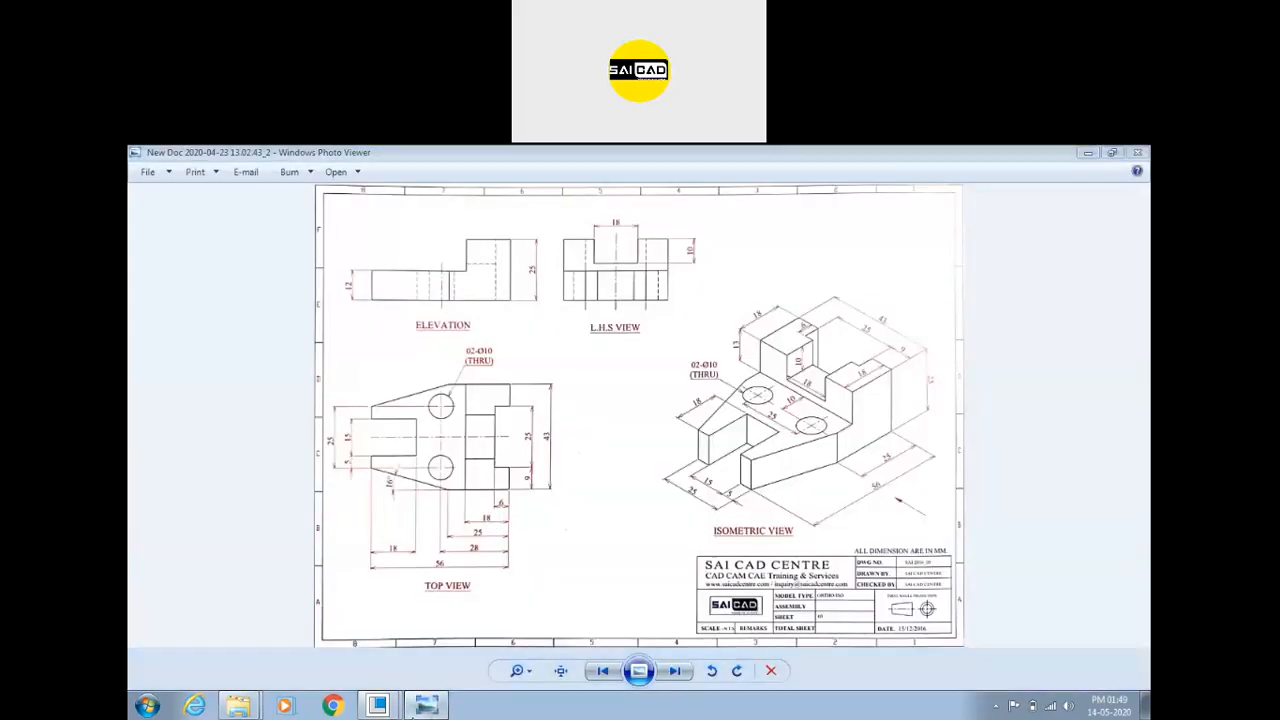
pyautogui.click(430, 706)
pyautogui.doubleClick(847, 334)
pyautogui.write('18')
pyautogui.press('Return')
pyautogui.click(1002, 320)
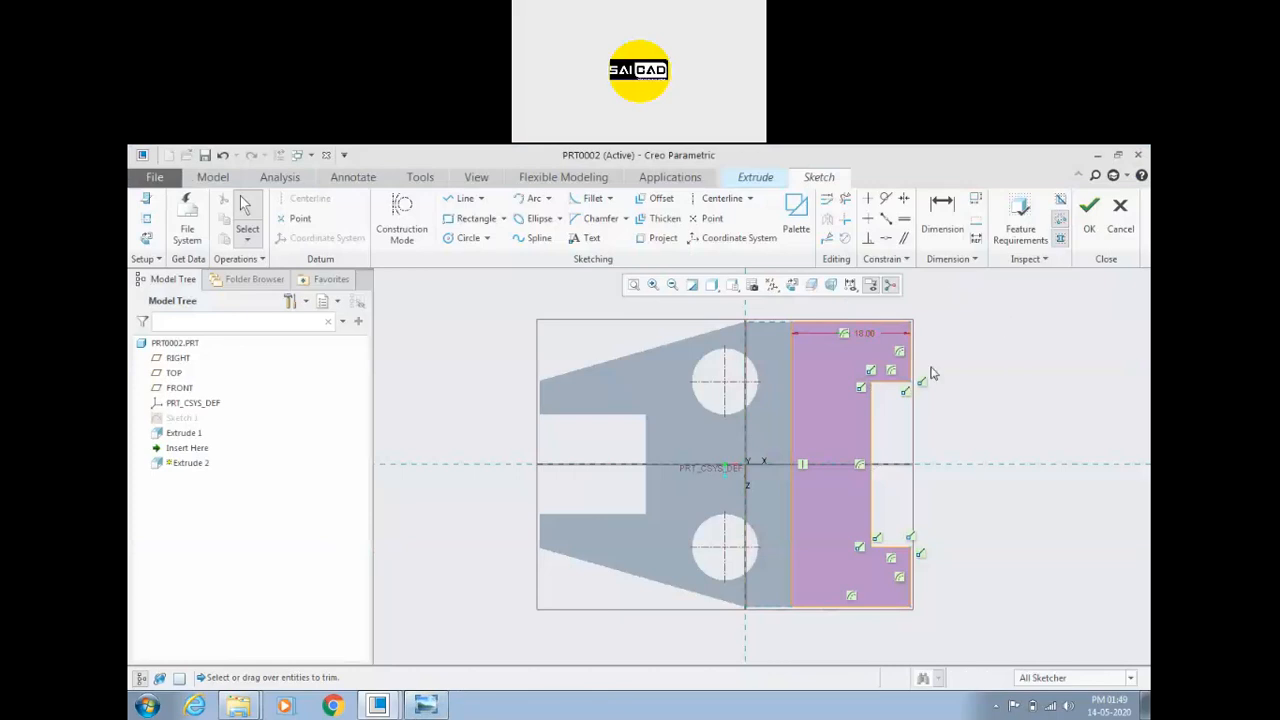
pyautogui.scroll(2, 813, 389)
pyautogui.scroll(-2, 850, 350)
pyautogui.moveTo(848, 353); pyautogui.dragTo(847, 318)
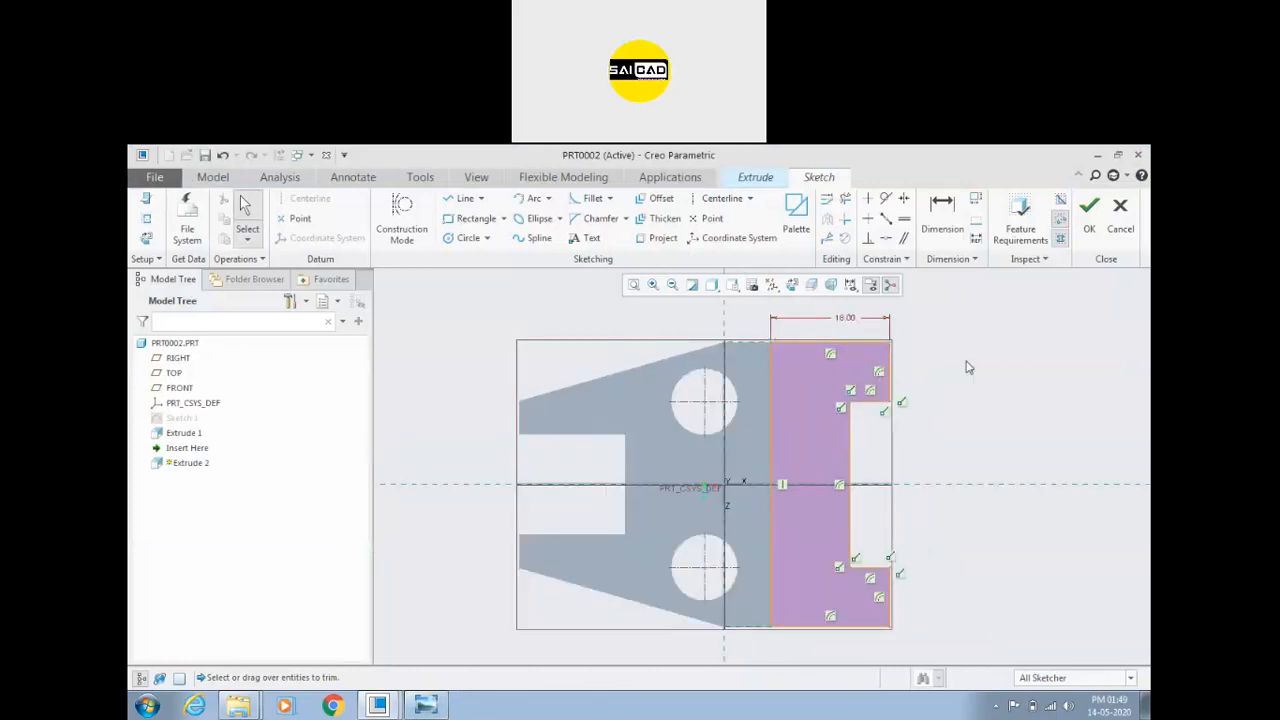
# Step: Extrude the strip 13 mm deep to complete Extrude 2, then compare the block with the drawing
pyautogui.click(1089, 210)
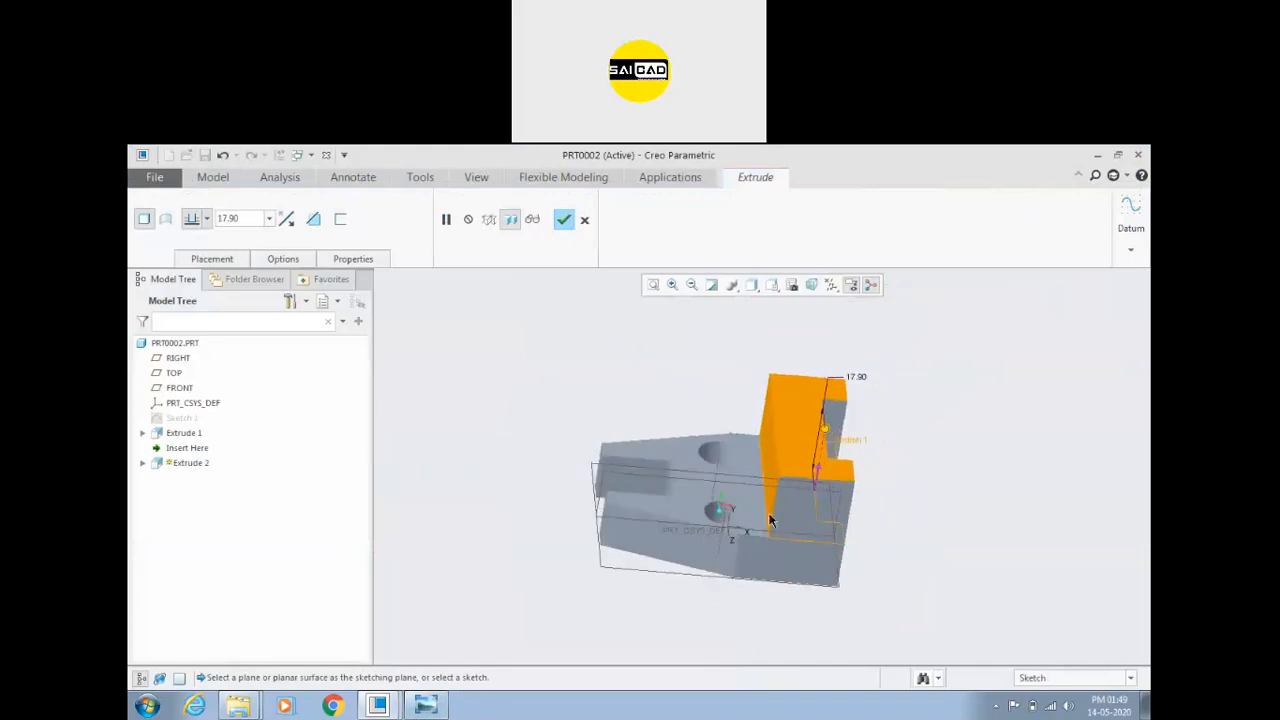
pyautogui.doubleClick(249, 220)
pyautogui.write('13')
pyautogui.press('Return')
pyautogui.moveTo(616, 410); pyautogui.dragTo(648, 325, button='middle')
pyautogui.click(564, 219)
pyautogui.moveTo(600, 423)
pyautogui.mouseDown(button='middle')
pyautogui.moveTo(634, 414)
pyautogui.moveTo(589, 411)
pyautogui.moveTo(557, 454)
pyautogui.mouseUp(button='middle')
pyautogui.click(426, 706)
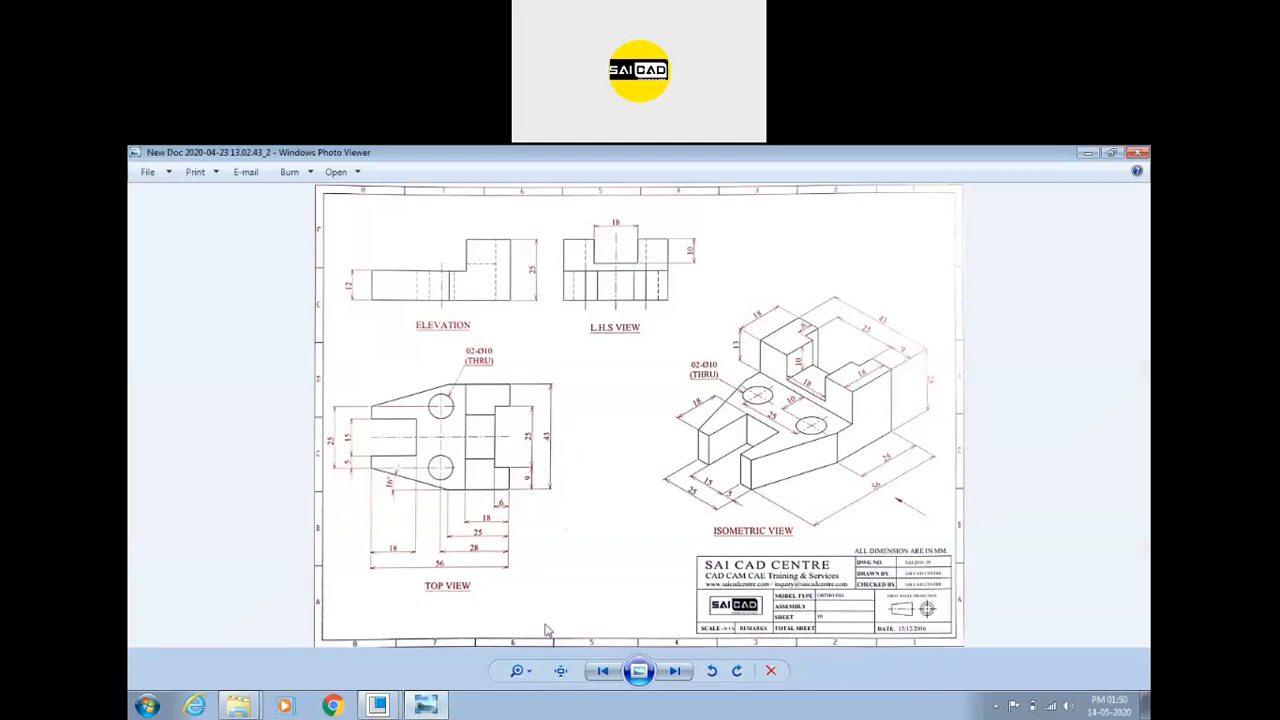
pyautogui.click(432, 707)
pyautogui.moveTo(700, 573)
pyautogui.mouseDown(button='middle')
pyautogui.moveTo(793, 550)
pyautogui.moveTo(754, 478)
pyautogui.mouseUp(button='middle')
pyautogui.click(765, 412)
pyautogui.moveTo(902, 544); pyautogui.dragTo(836, 526, button='middle')
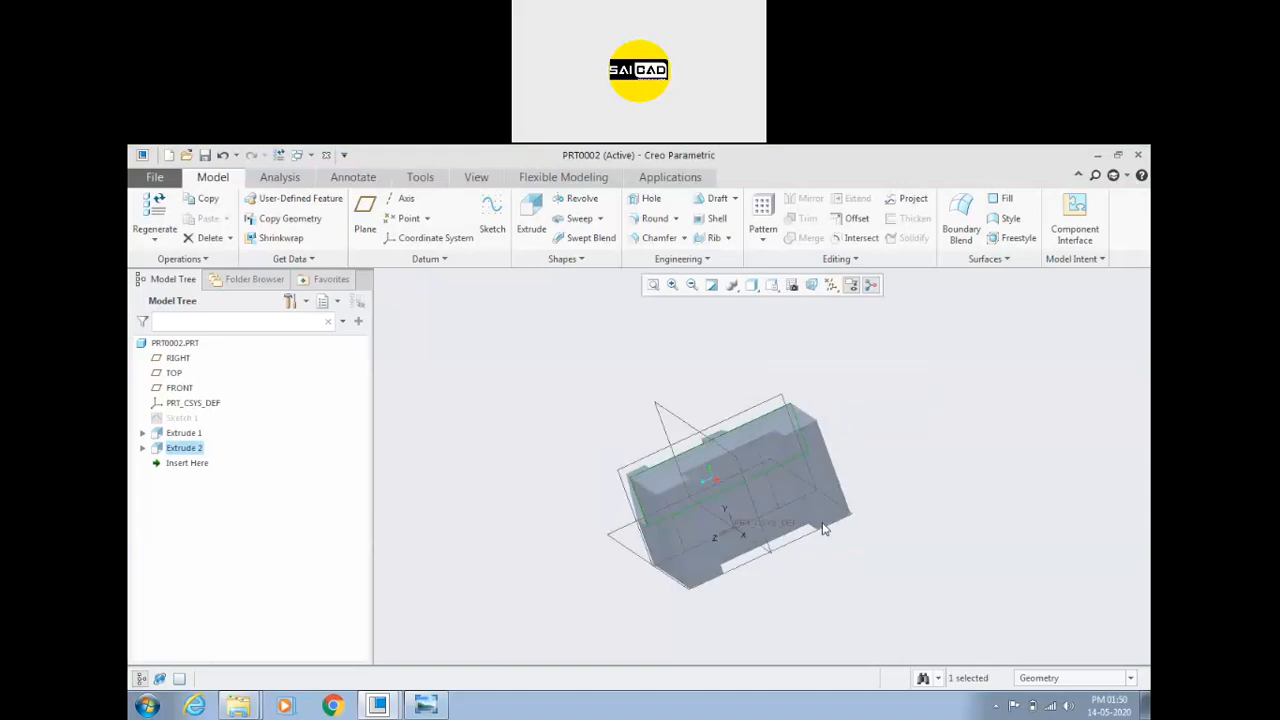
# Step: Start an extrusion sketch on the raised block's long face with a vertical centerline through the middle
pyautogui.click(821, 477)
pyautogui.moveTo(766, 456)
pyautogui.mouseDown(button='middle')
pyautogui.moveTo(669, 516)
pyautogui.moveTo(725, 435)
pyautogui.moveTo(755, 458)
pyautogui.mouseUp(button='middle')
pyautogui.click(755, 458)
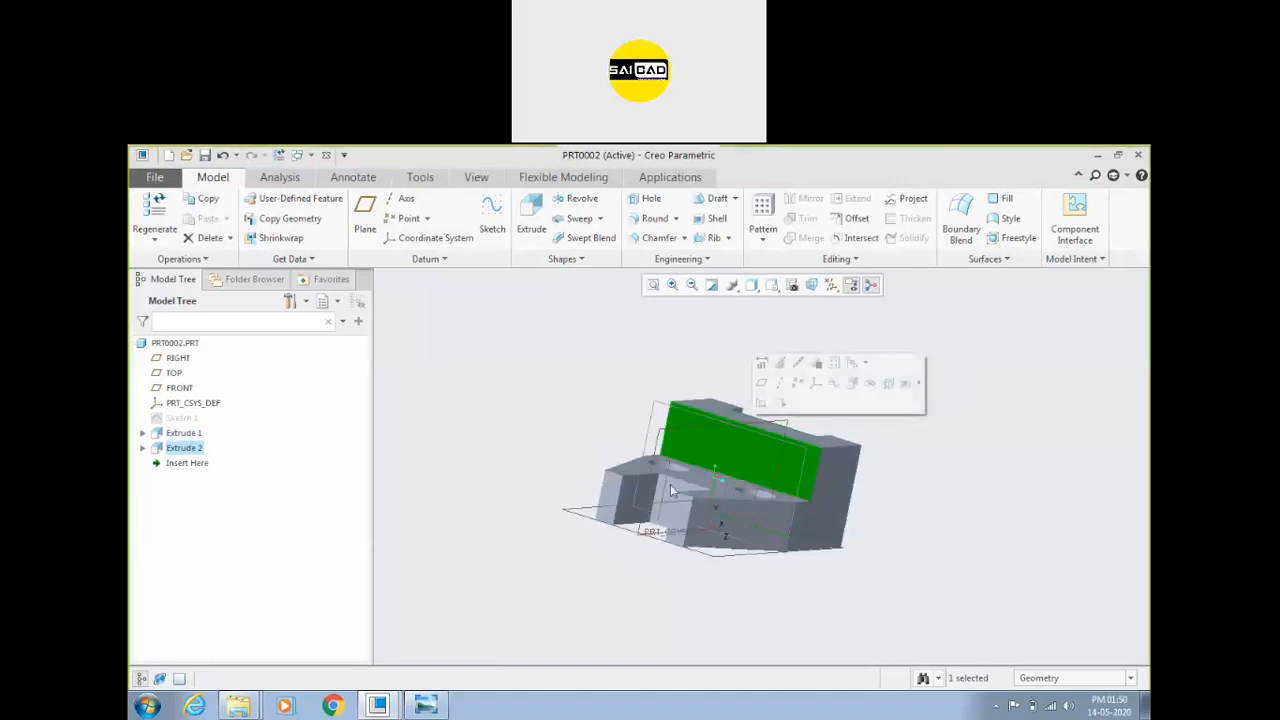
pyautogui.click(531, 215)
pyautogui.click(790, 286)
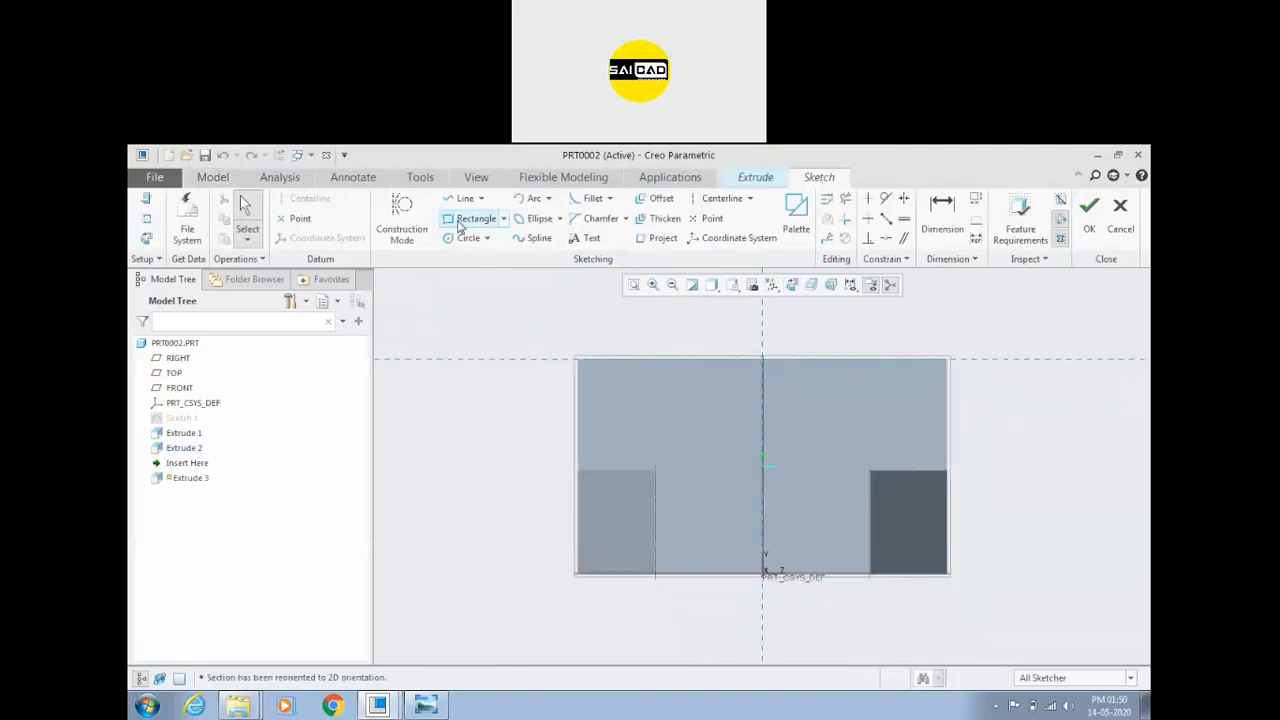
pyautogui.click(716, 198)
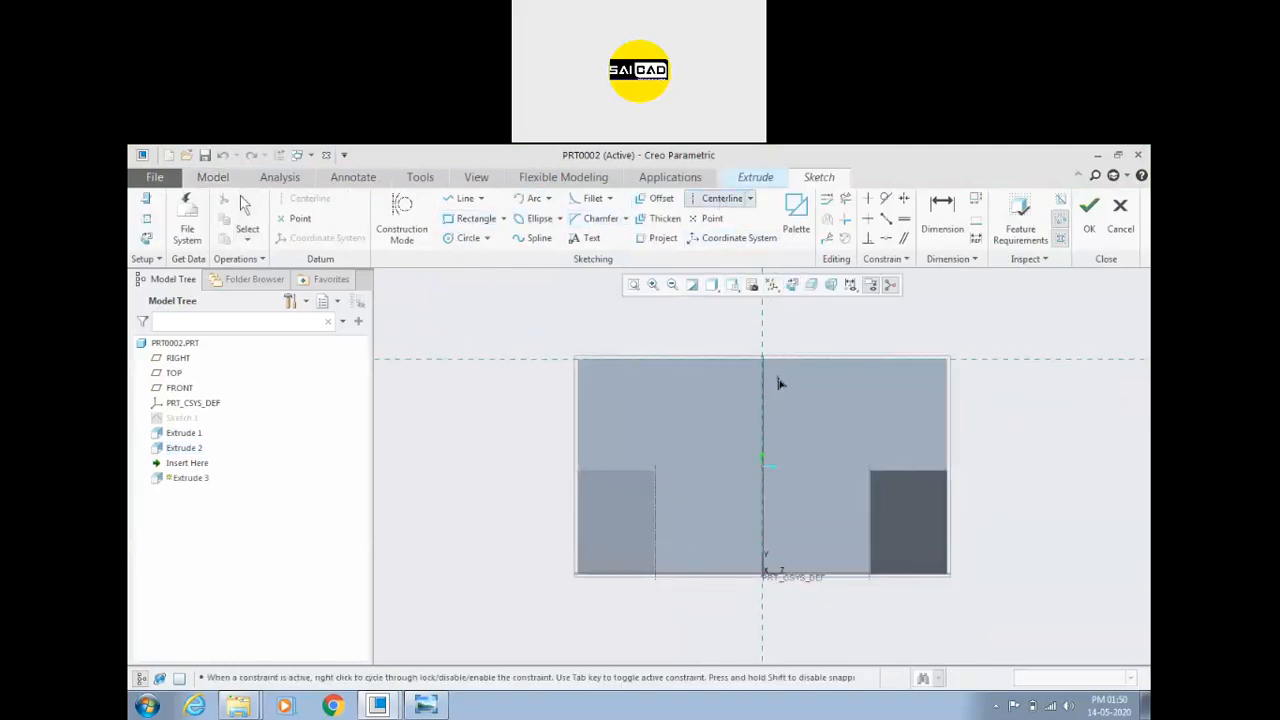
pyautogui.click(761, 434)
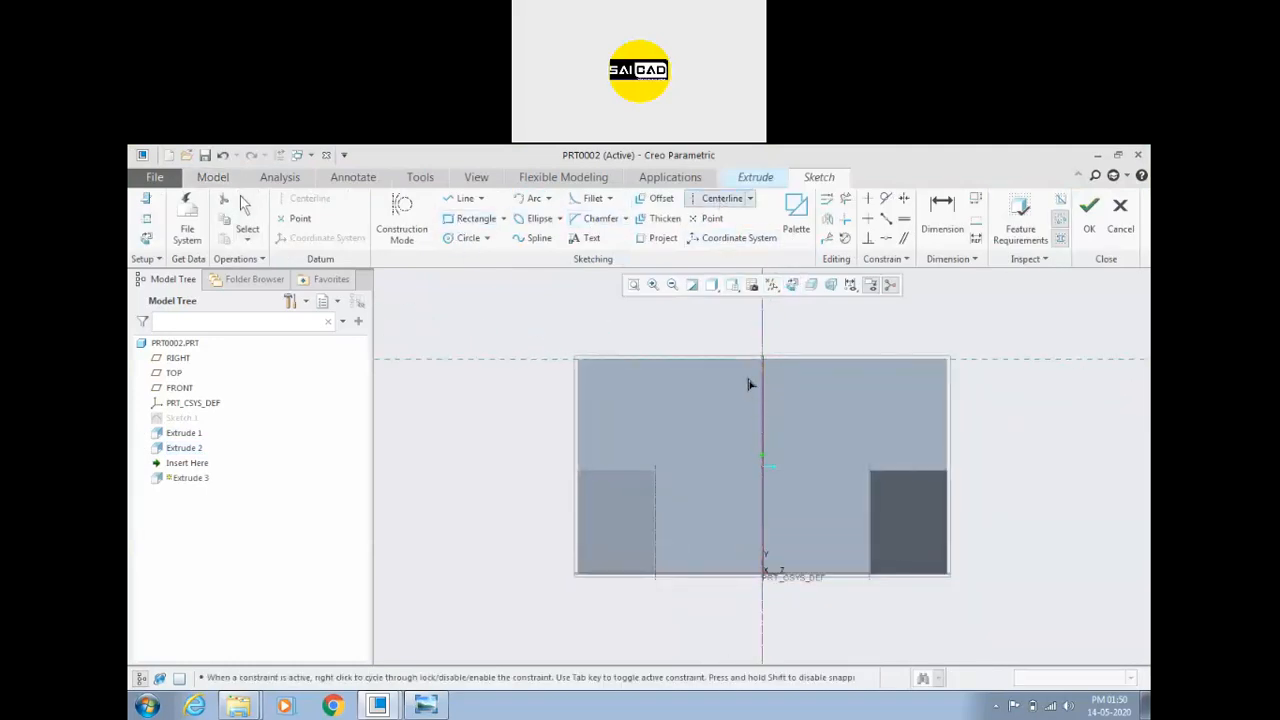
pyautogui.middleClick(710, 307)
# Step: Draw an 18 by 10 rectangle centred at the top of the face and accept the sketch
pyautogui.click(476, 218)
pyautogui.click(735, 362)
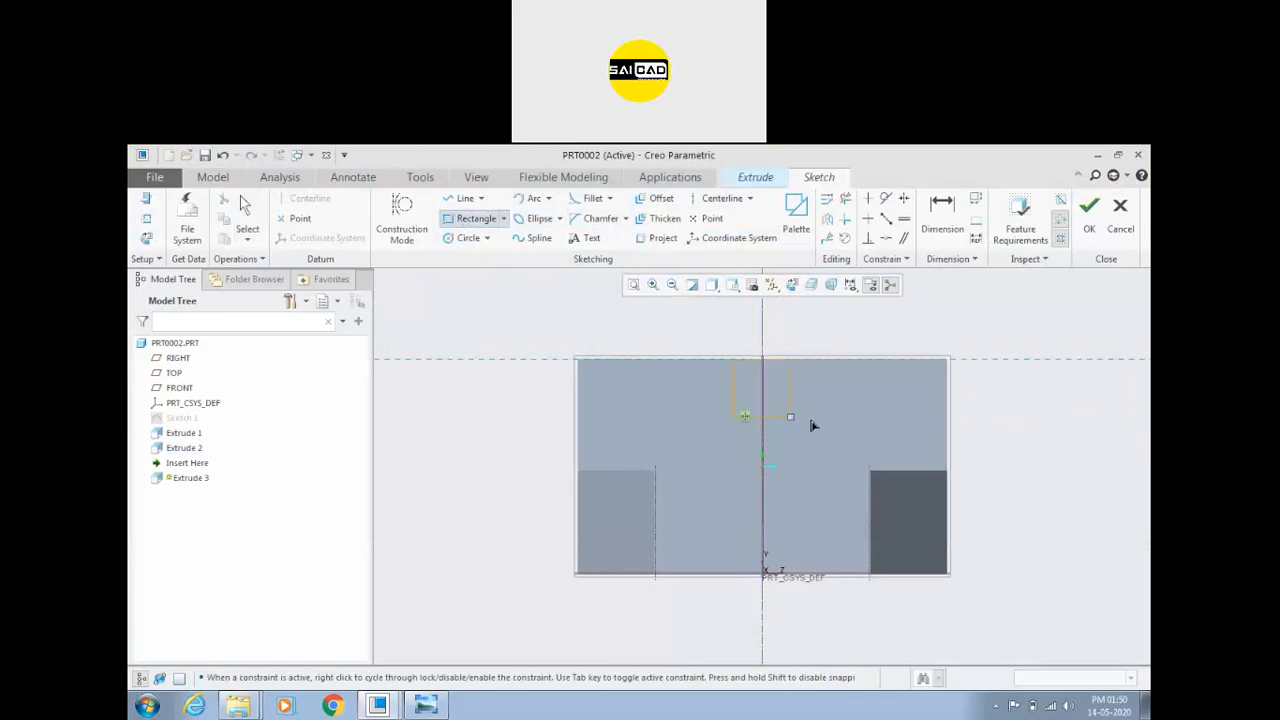
pyautogui.click(792, 430)
pyautogui.middleClick(846, 423)
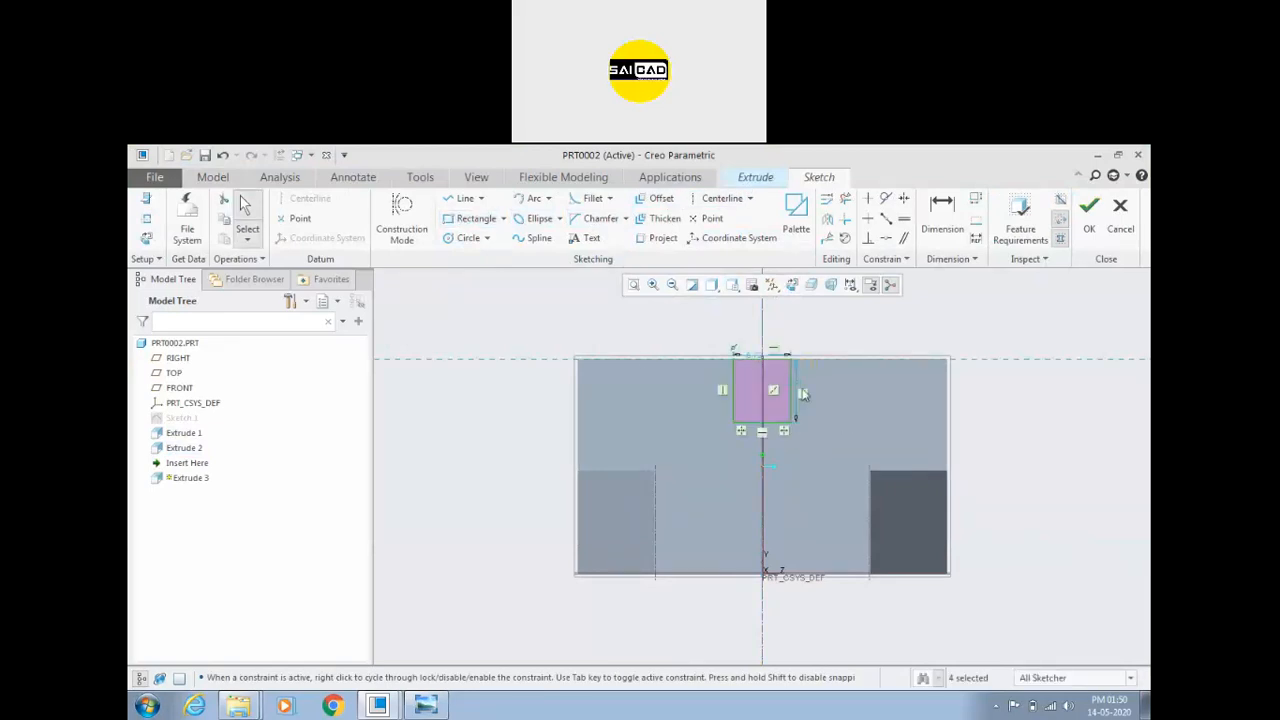
pyautogui.doubleClick(759, 356)
pyautogui.write('18')
pyautogui.press('Return')
pyautogui.doubleClick(849, 392)
pyautogui.write('101689931201')
pyautogui.press('Return')
pyautogui.click(1089, 210)
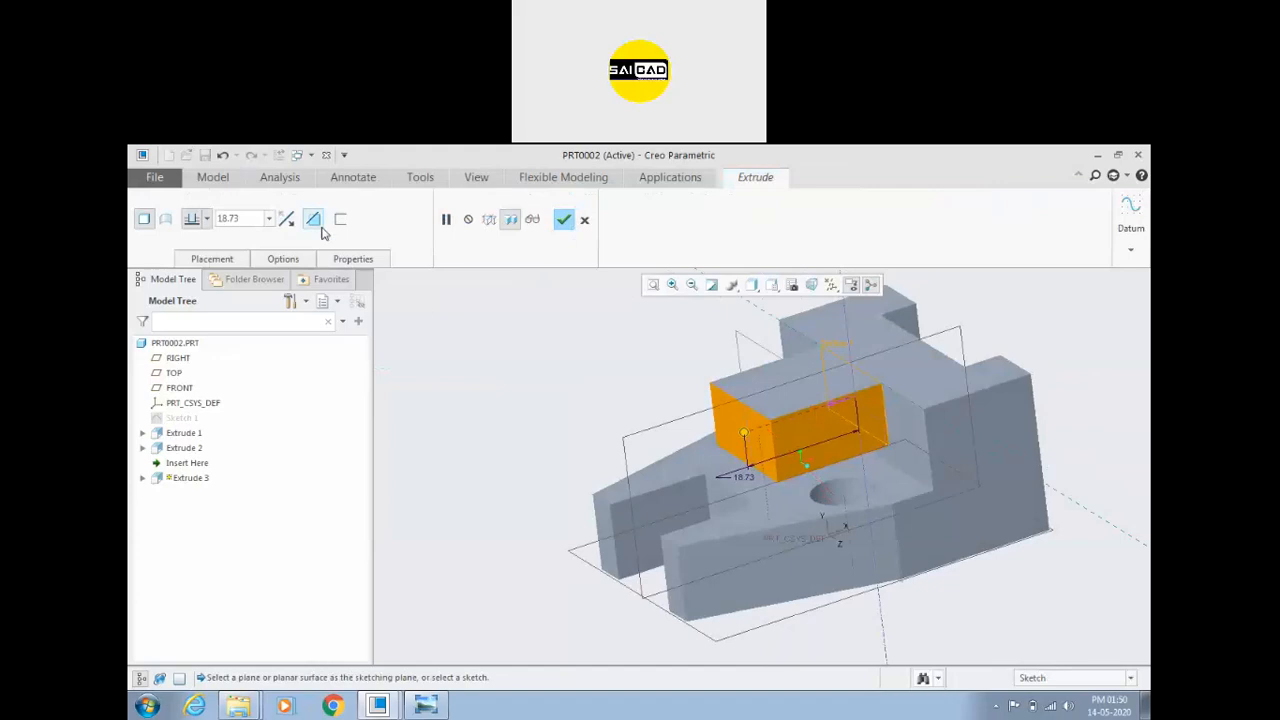
# Step: Make Extrude 3 remove material with Through All depth and finish the cut
pyautogui.click(287, 220)
pyautogui.moveTo(559, 378); pyautogui.dragTo(505, 432, button='middle')
pyautogui.click(206, 219)
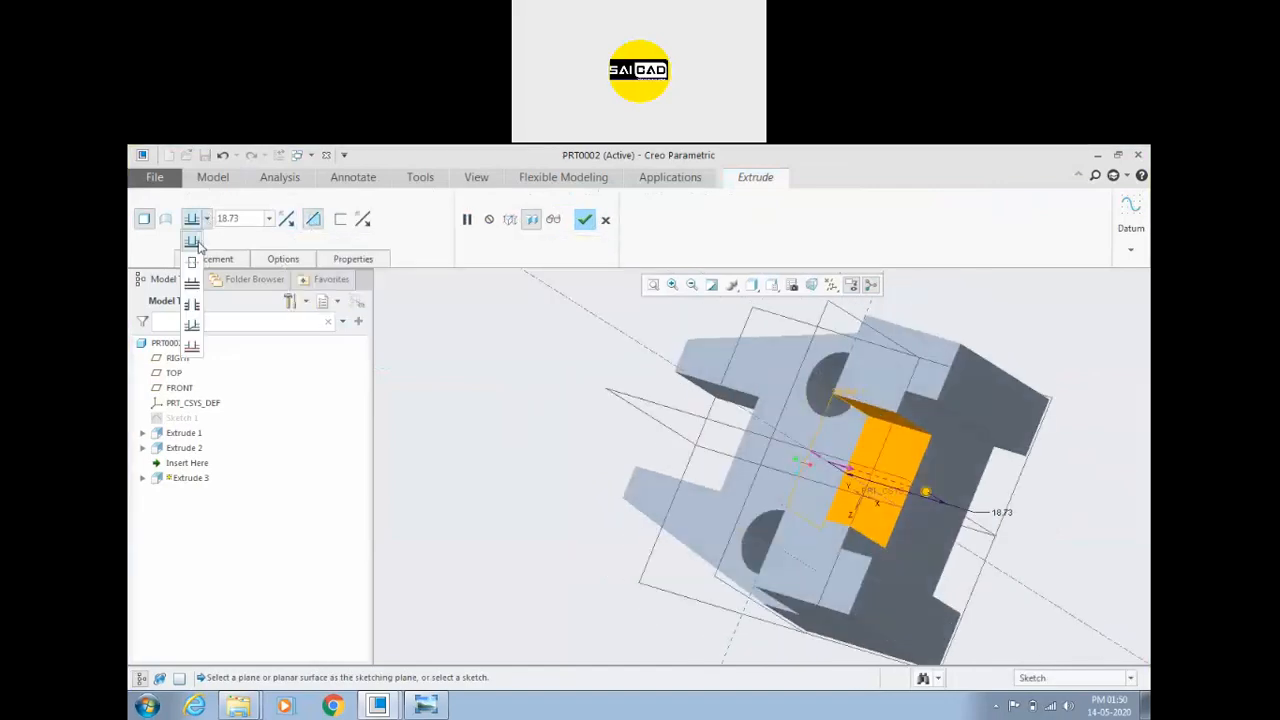
pyautogui.click(192, 304)
pyautogui.moveTo(554, 449); pyautogui.dragTo(580, 409, button='middle')
pyautogui.middleClick(580, 409)
pyautogui.moveTo(558, 456); pyautogui.dragTo(851, 465, button='middle')
pyautogui.click(831, 285)
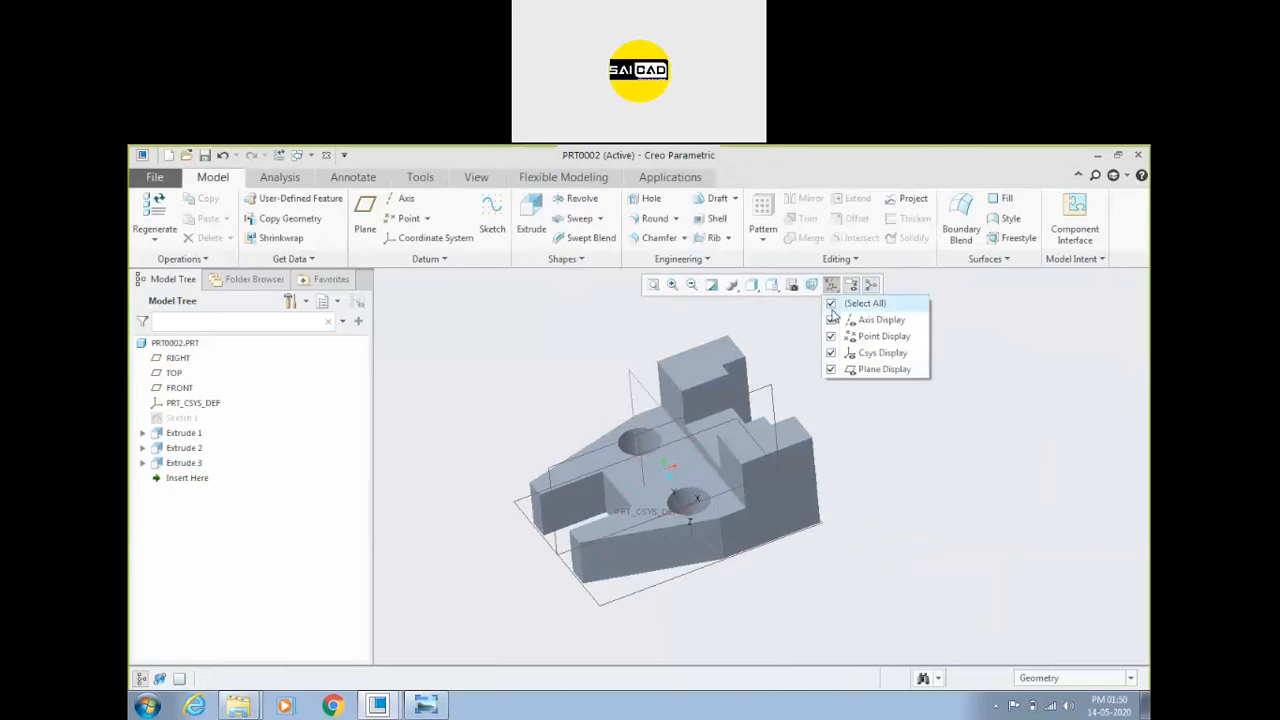
# Step: Turn off datum plane display, orbit the finished part, and bring up the reference drawing
pyautogui.click(830, 369)
pyautogui.moveTo(883, 443); pyautogui.dragTo(815, 445, button='middle')
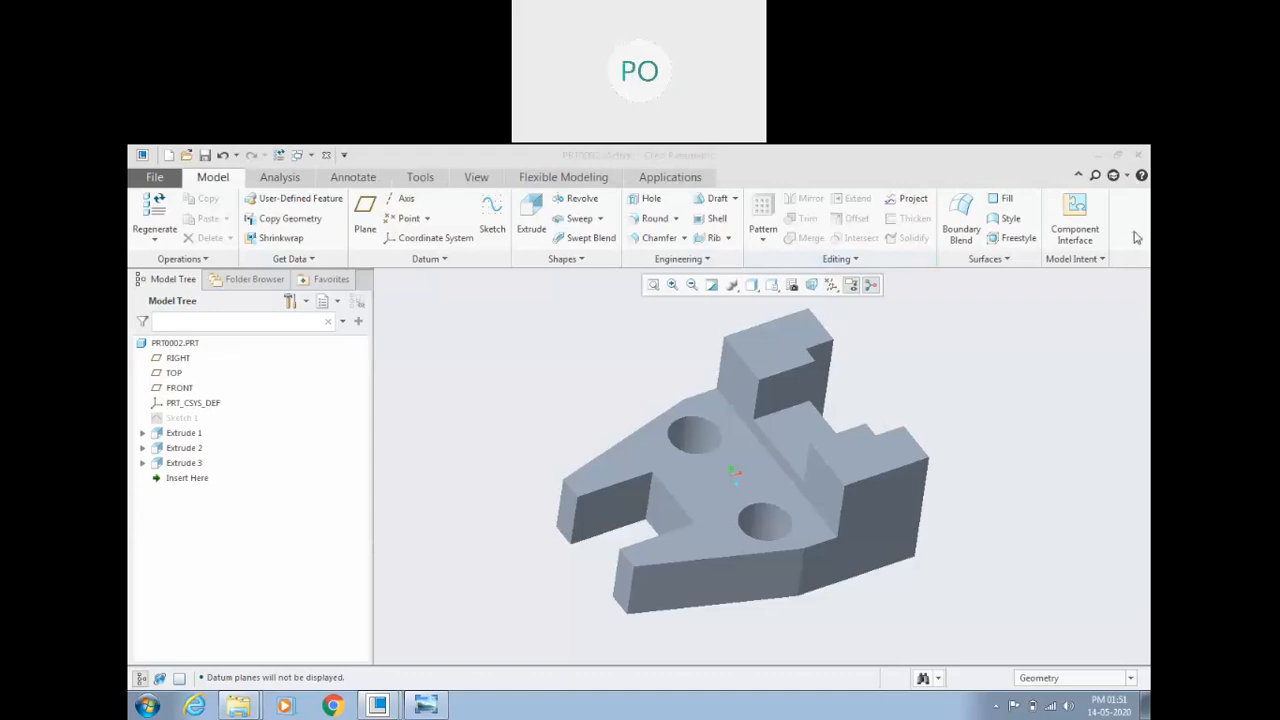
pyautogui.click(884, 459)
pyautogui.click(941, 481)
pyautogui.click(426, 706)
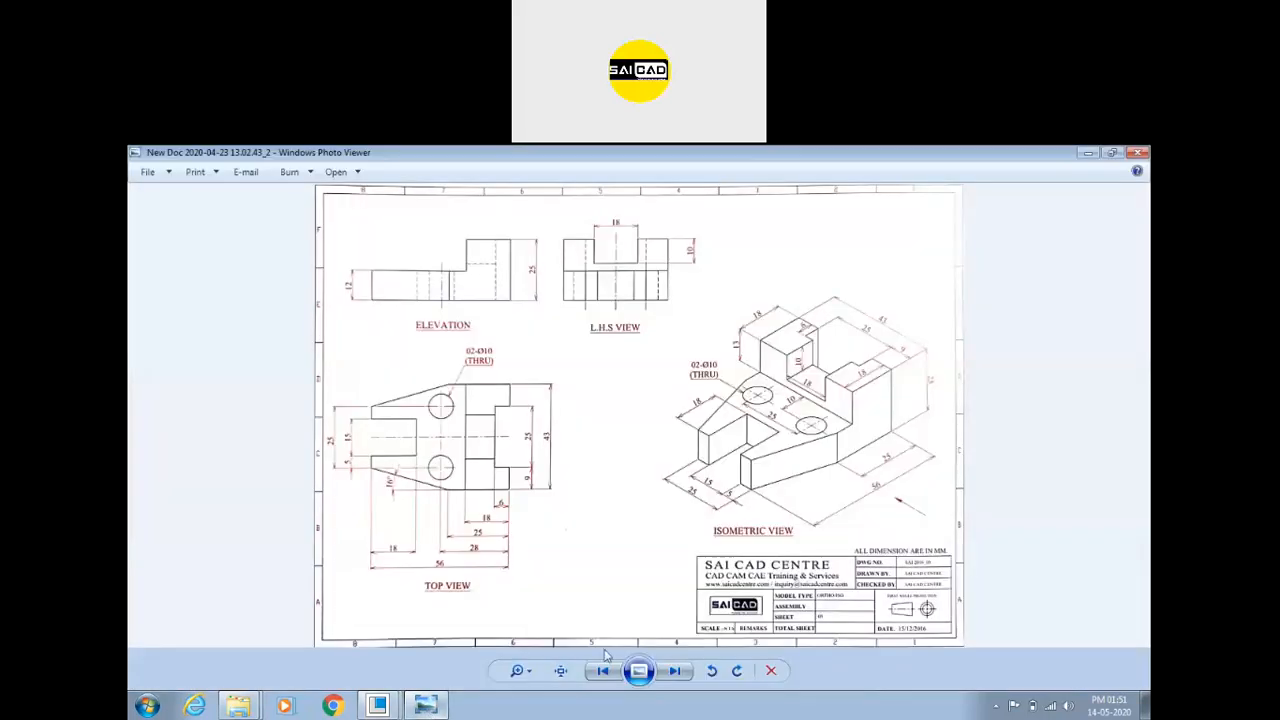
# Step: Advance Photo Viewer two images to the sloped wedge drawing, then switch back to Creo
pyautogui.click(675, 671)
pyautogui.click(675, 671)
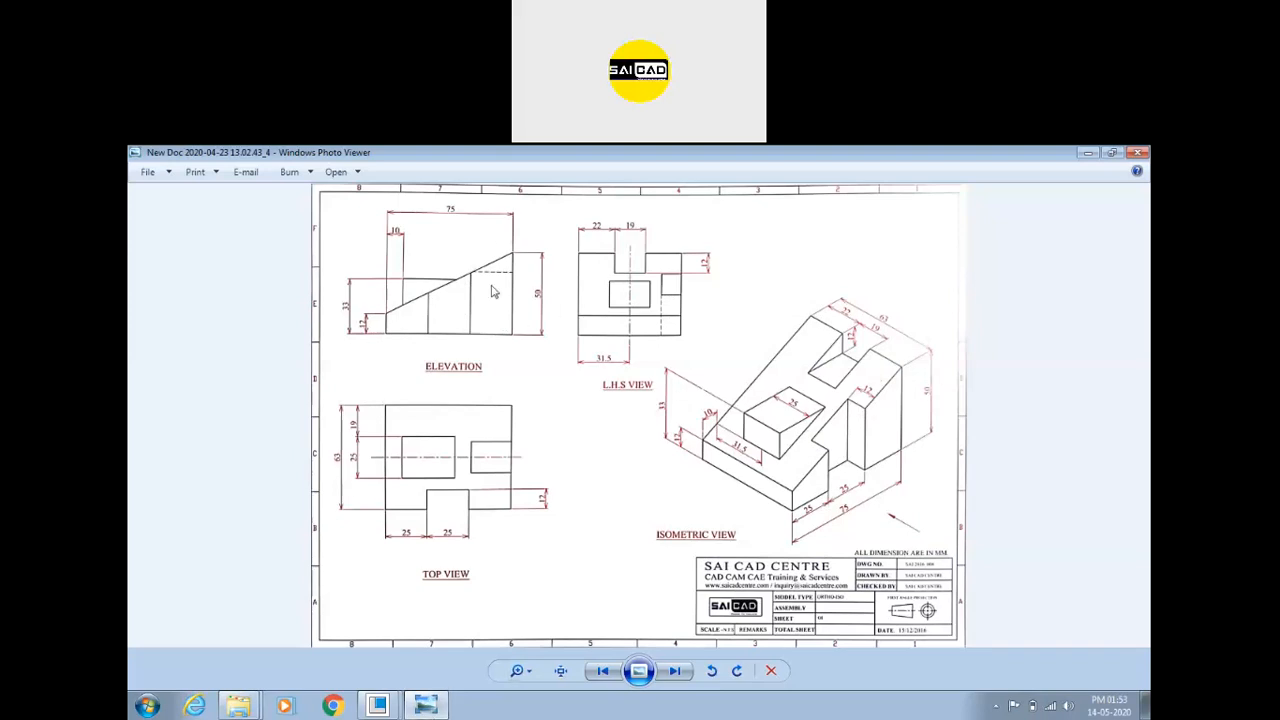
pyautogui.click(428, 704)
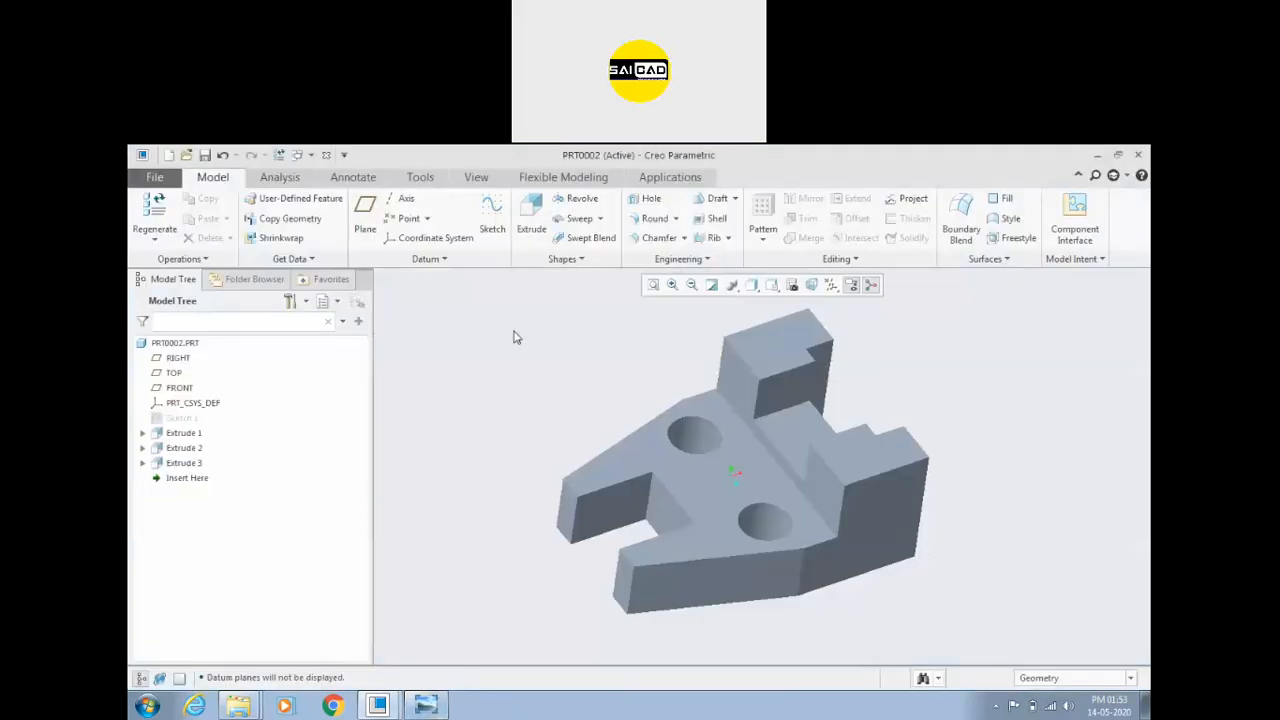
# Step: Create part prt0003 and start an Extrude 1 sketch on the FRONT plane, viewed flat
pyautogui.hotkey('ctrl', 'n')
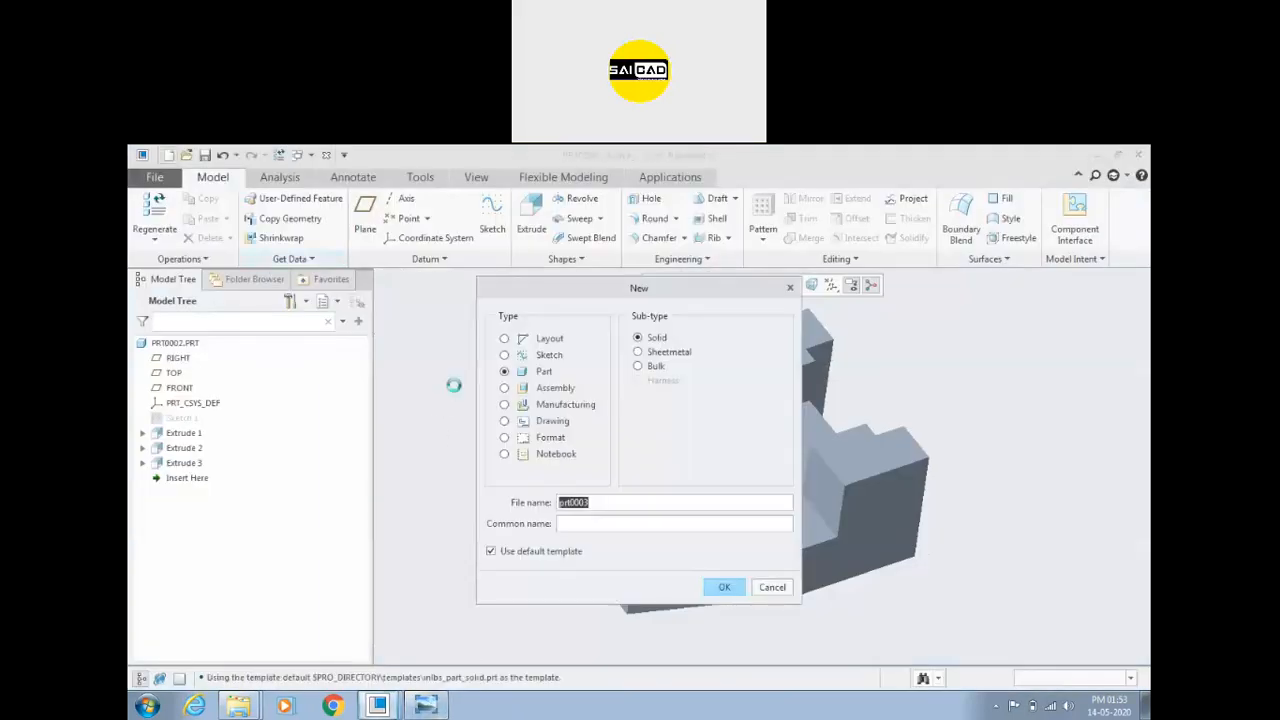
pyautogui.press('Return')
pyautogui.click(500, 222)
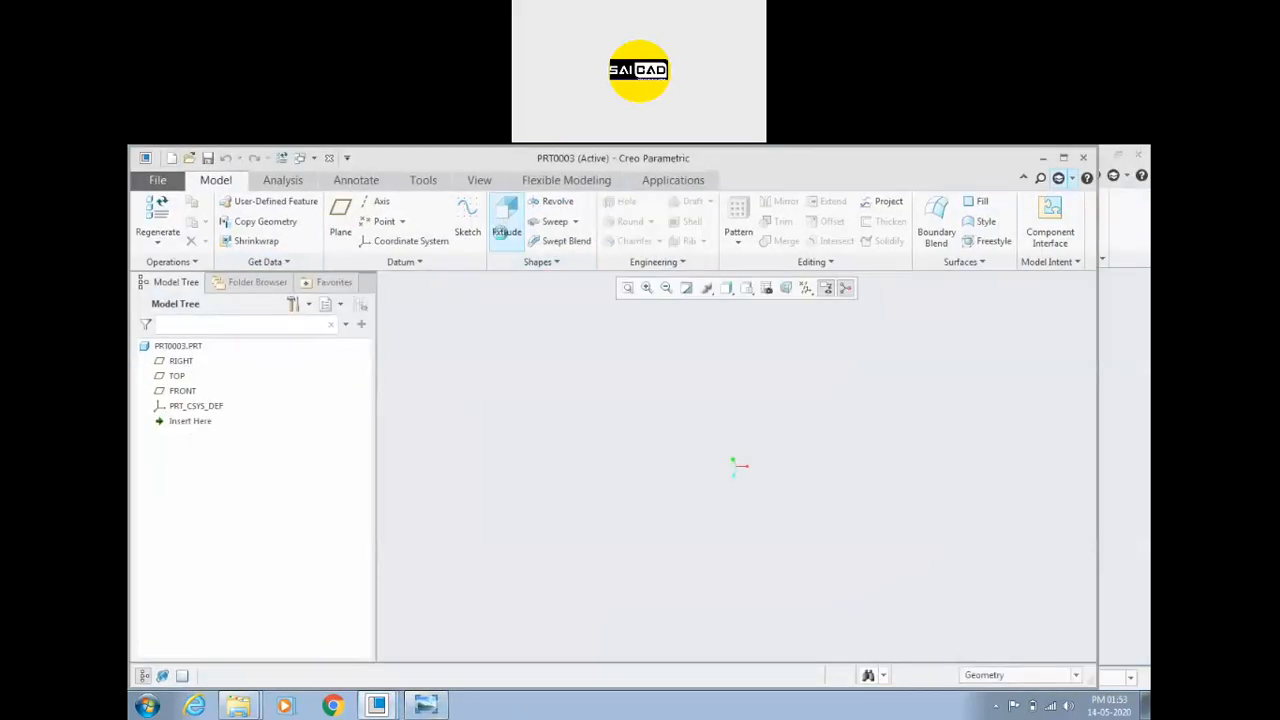
pyautogui.click(238, 264)
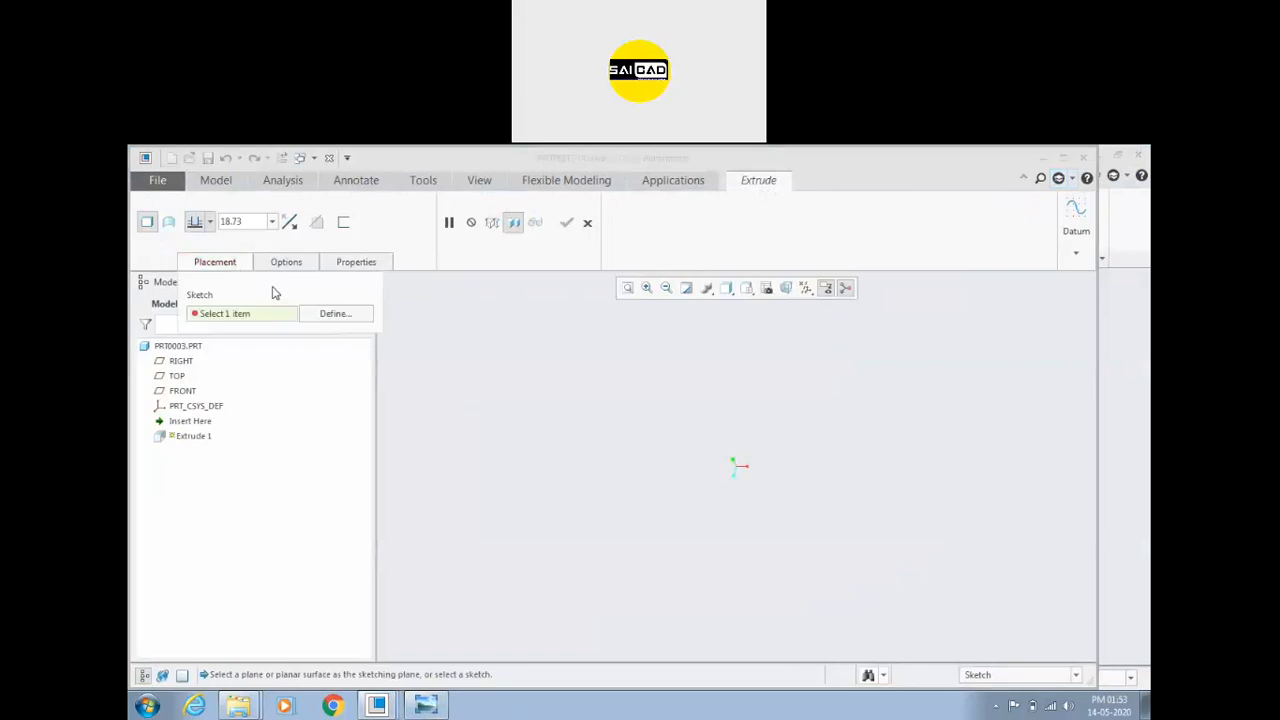
pyautogui.click(182, 390)
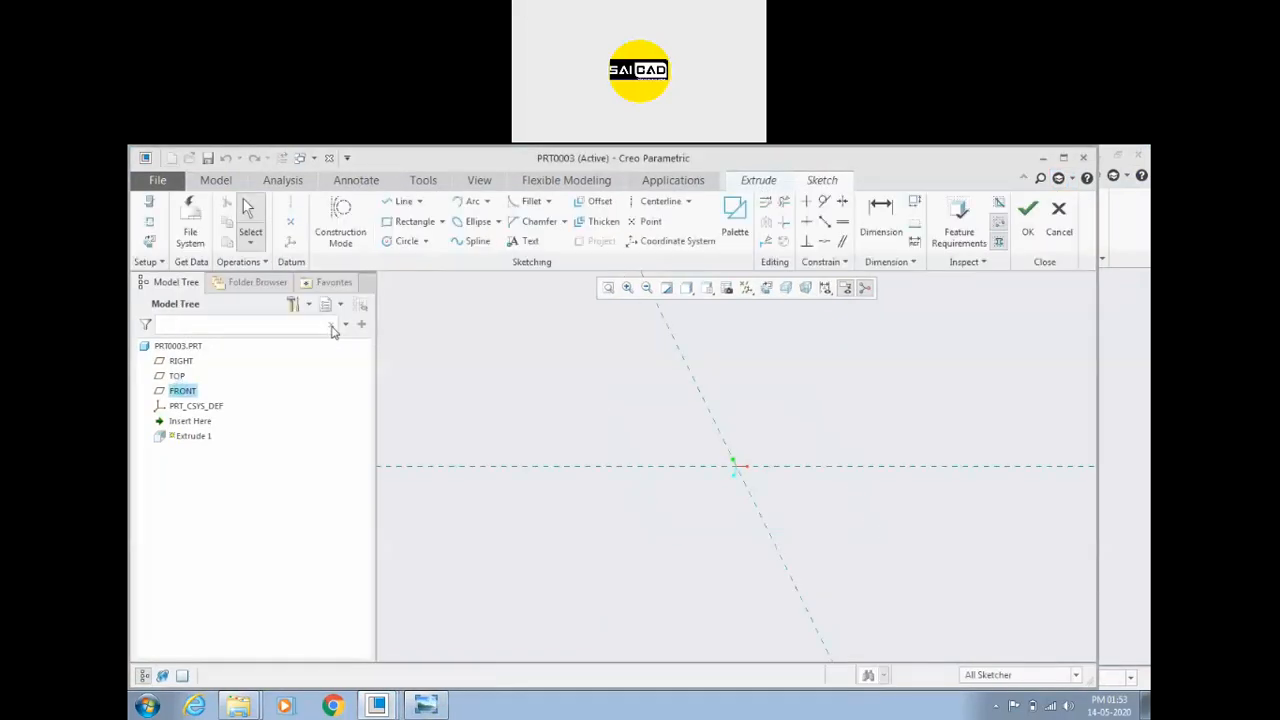
pyautogui.click(767, 290)
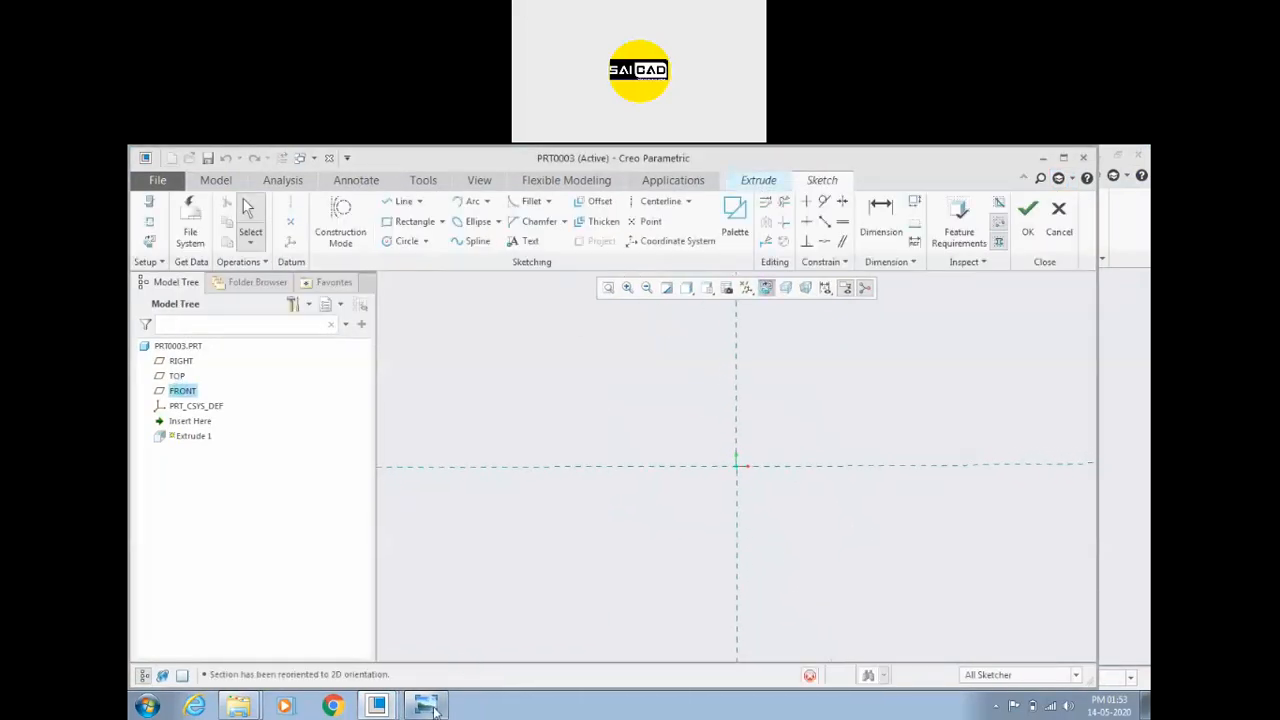
pyautogui.click(425, 706)
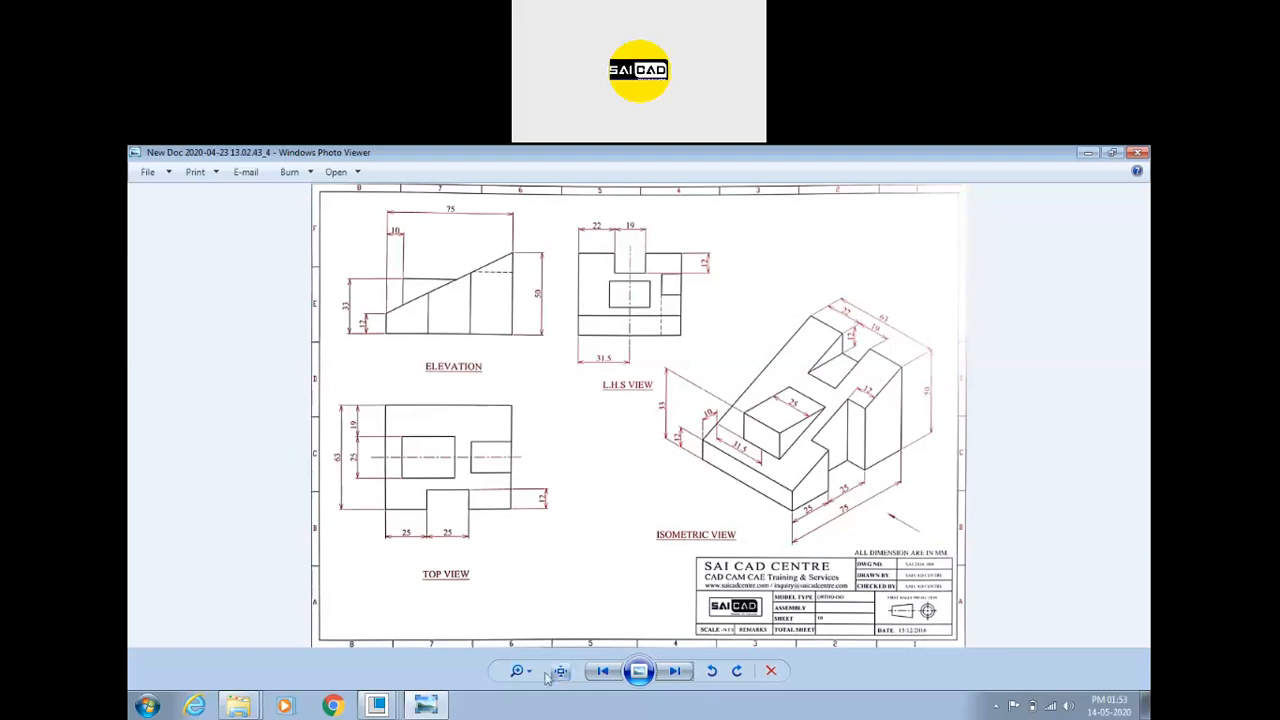
pyautogui.click(430, 706)
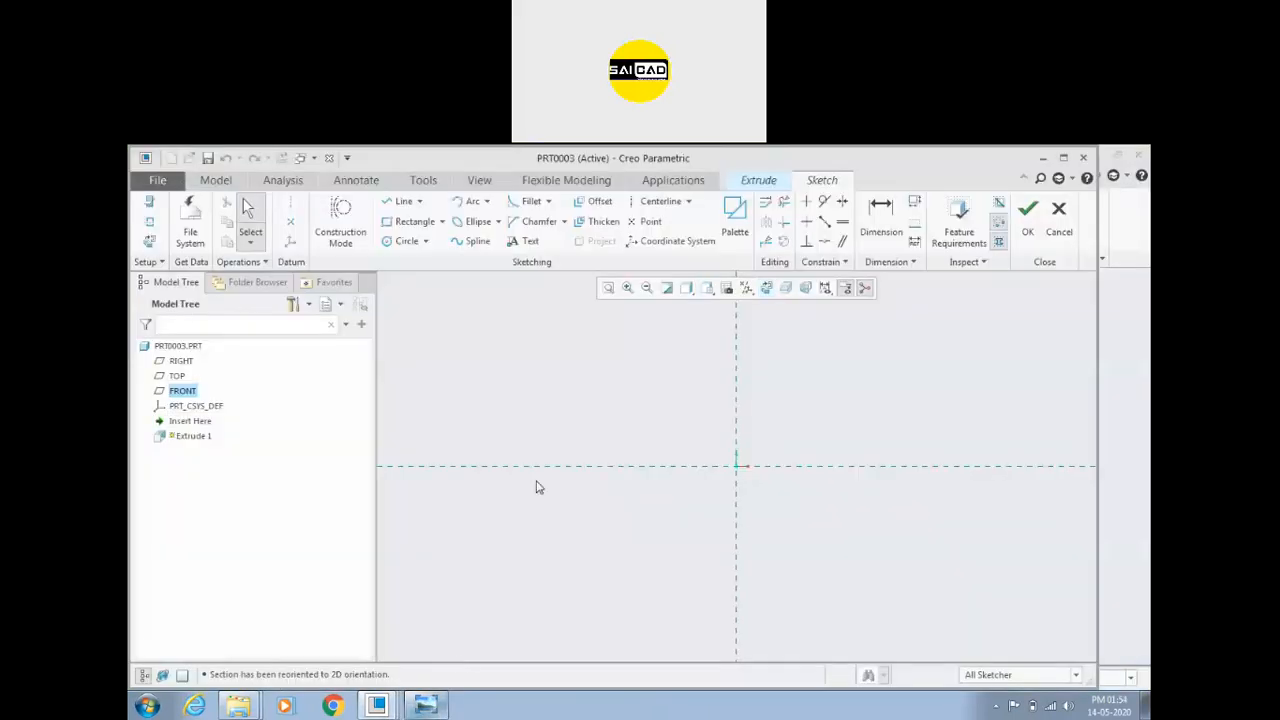
# Step: Place a centerline at the origin and constrain it horizontal and aligned with the horizontal reference
pyautogui.click(403, 201)
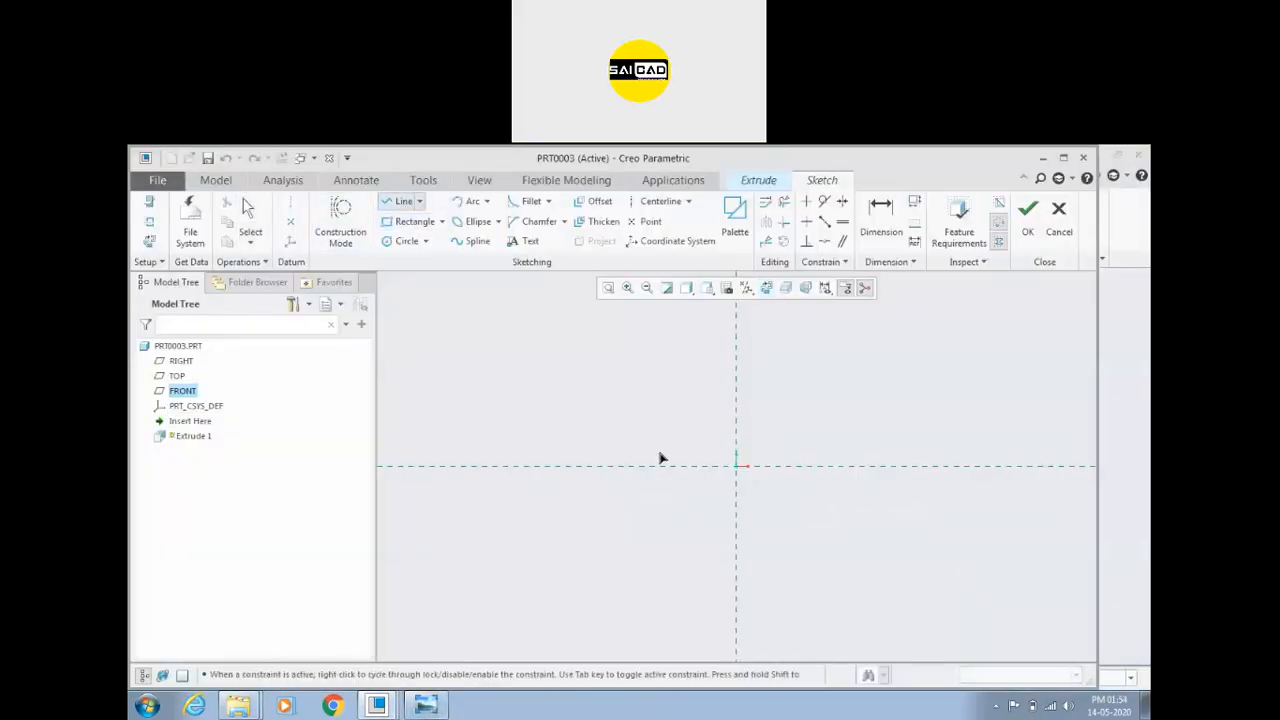
pyautogui.click(656, 201)
pyautogui.click(709, 467)
pyautogui.click(734, 470)
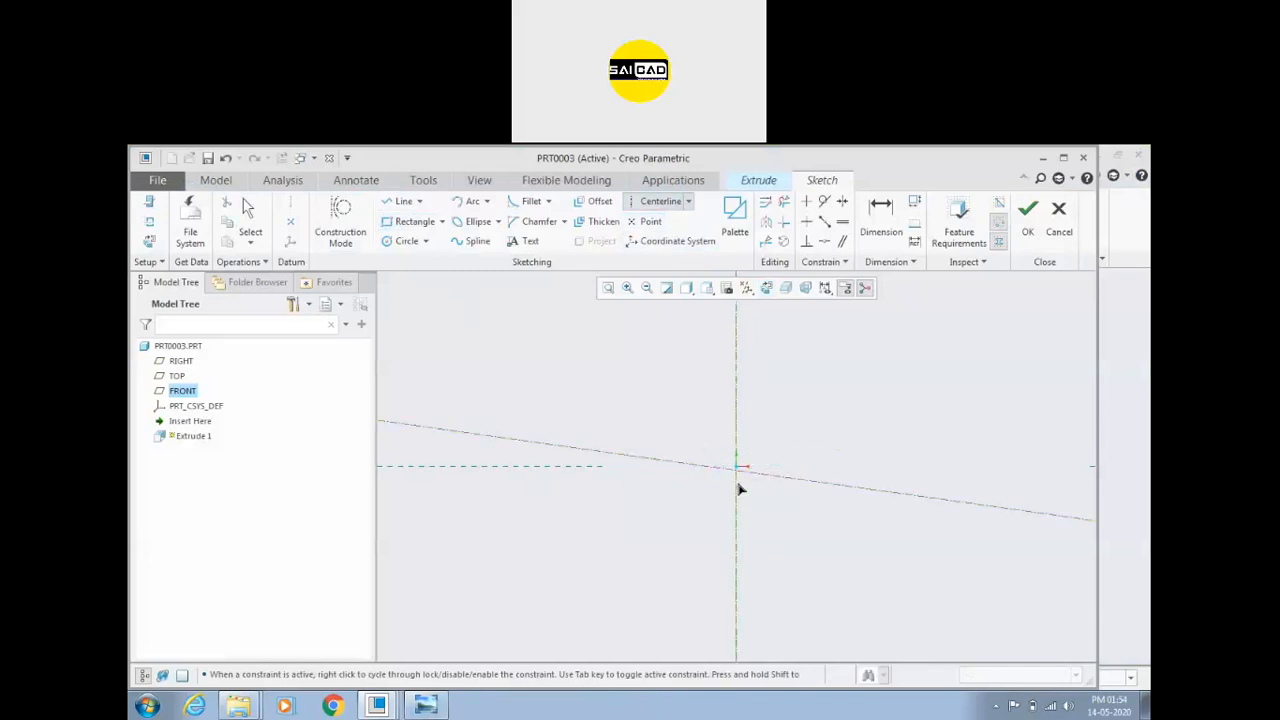
pyautogui.middleClick(815, 388)
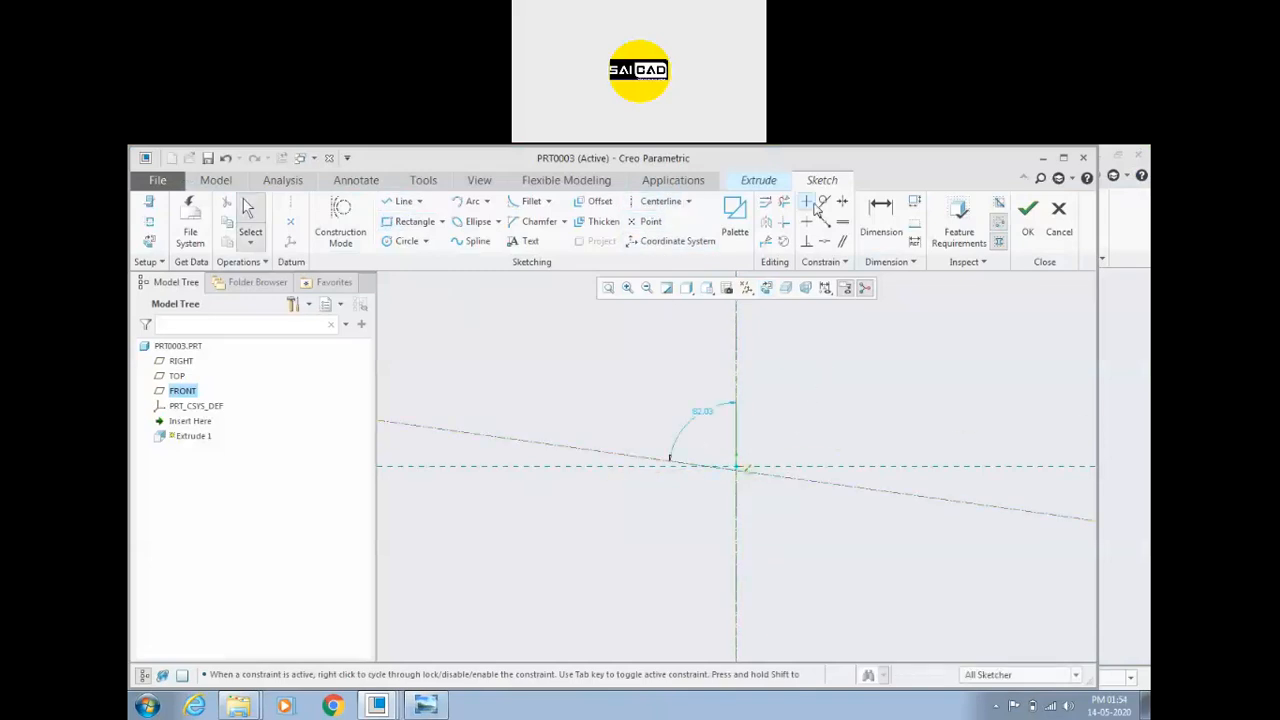
pyautogui.click(808, 203)
pyautogui.click(848, 490)
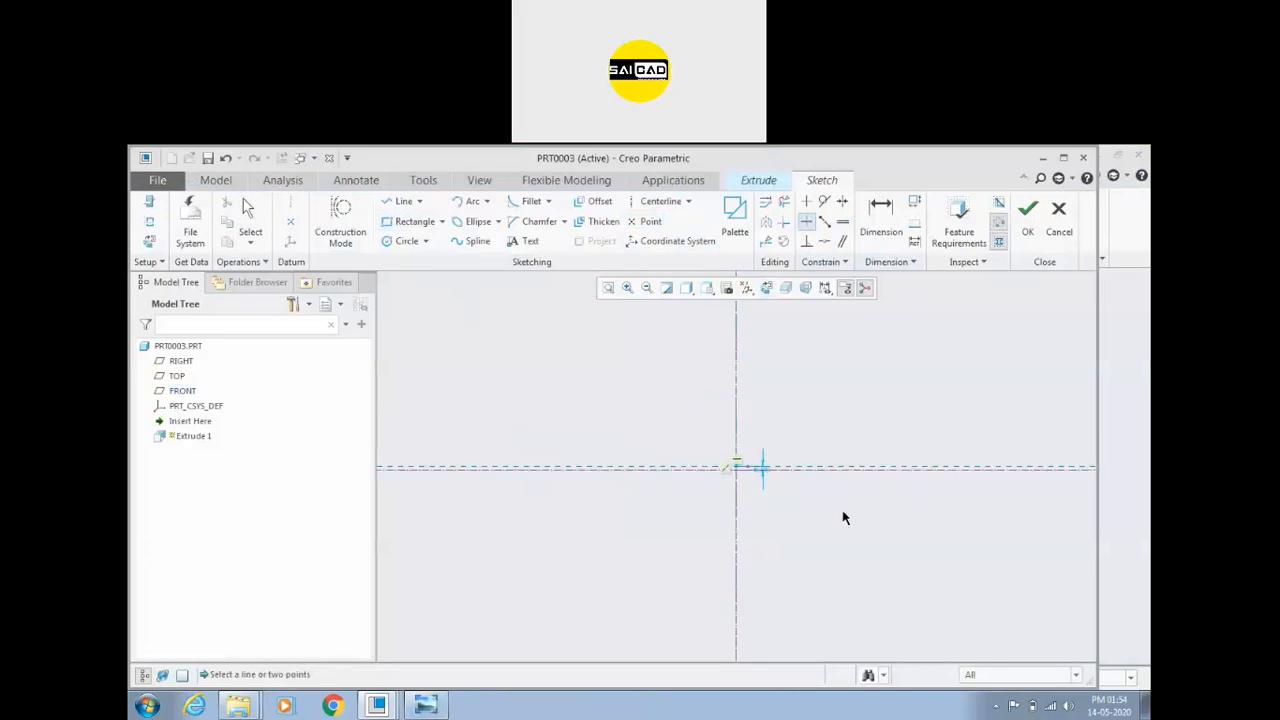
pyautogui.click(824, 241)
pyautogui.scroll(-2, 832, 460)
pyautogui.click(833, 452)
pyautogui.click(833, 459)
pyautogui.middleClick(839, 427)
pyautogui.scroll(2, 730, 504)
pyautogui.scroll(1, 730, 500)
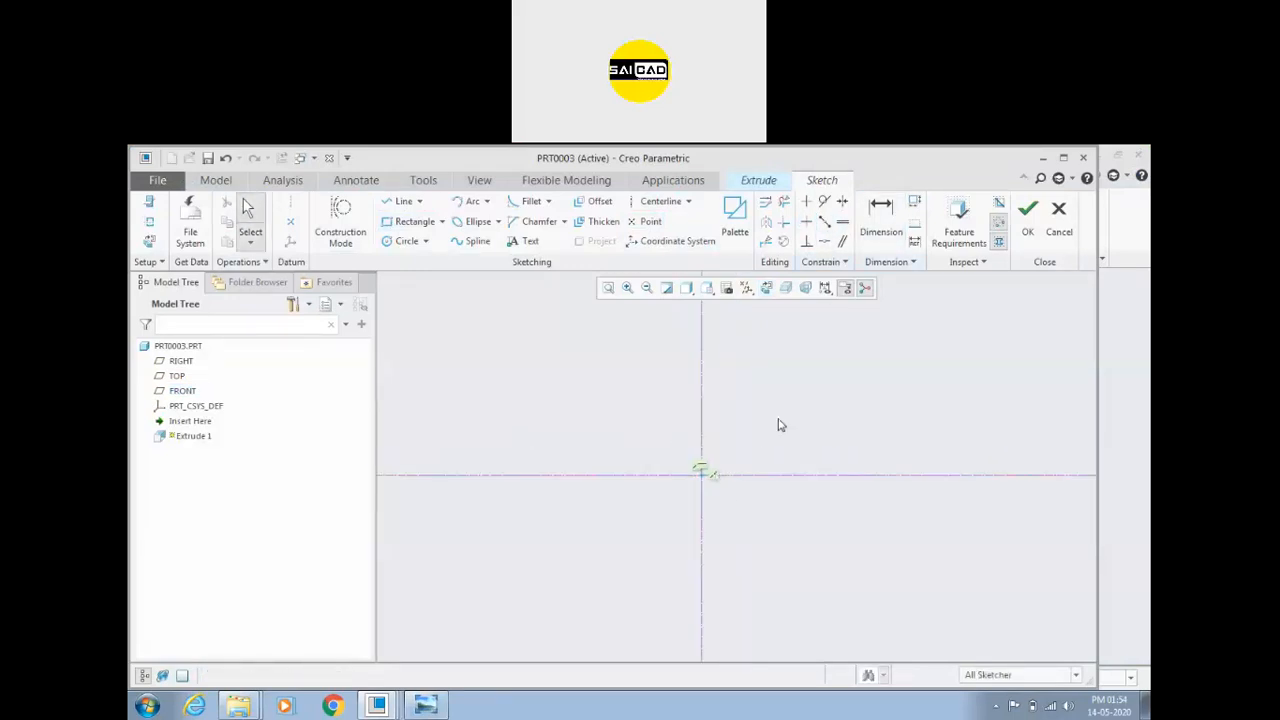
# Step: After two abandoned line attempts, add a vertical centerline through the sketch origin
pyautogui.click(404, 203)
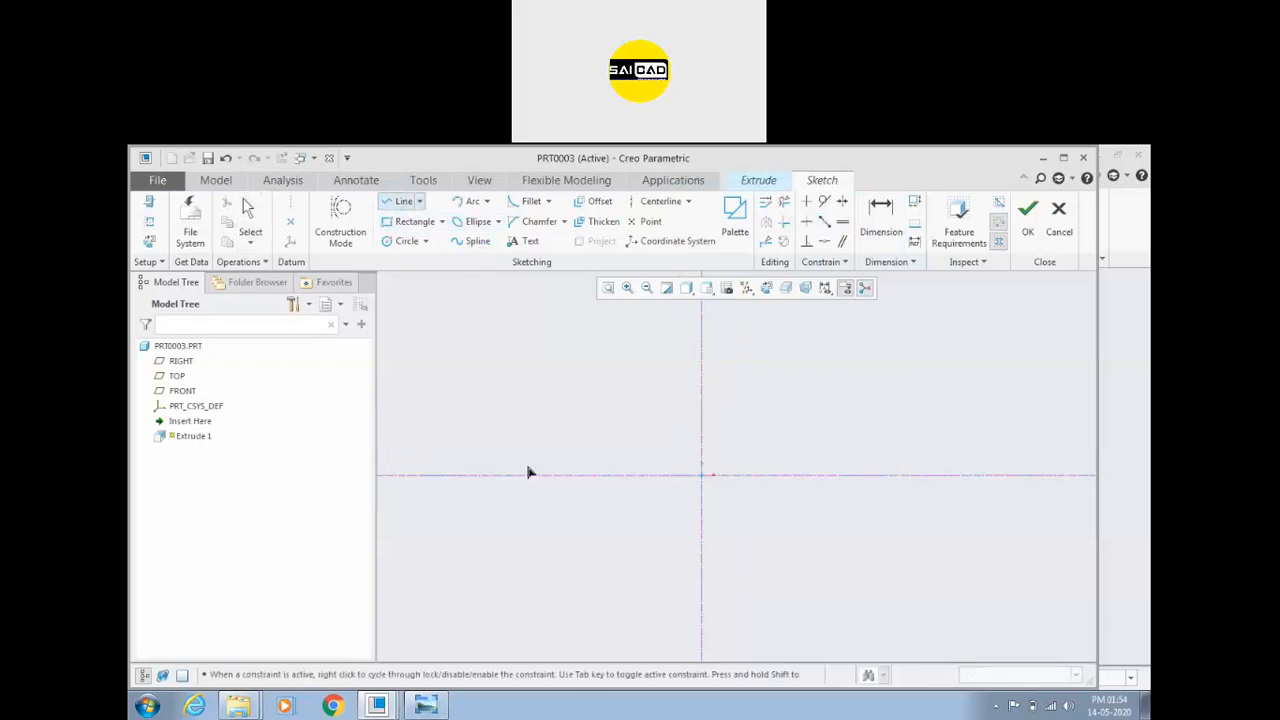
pyautogui.click(614, 475)
pyautogui.middleClick(840, 476)
pyautogui.middleClick(757, 455)
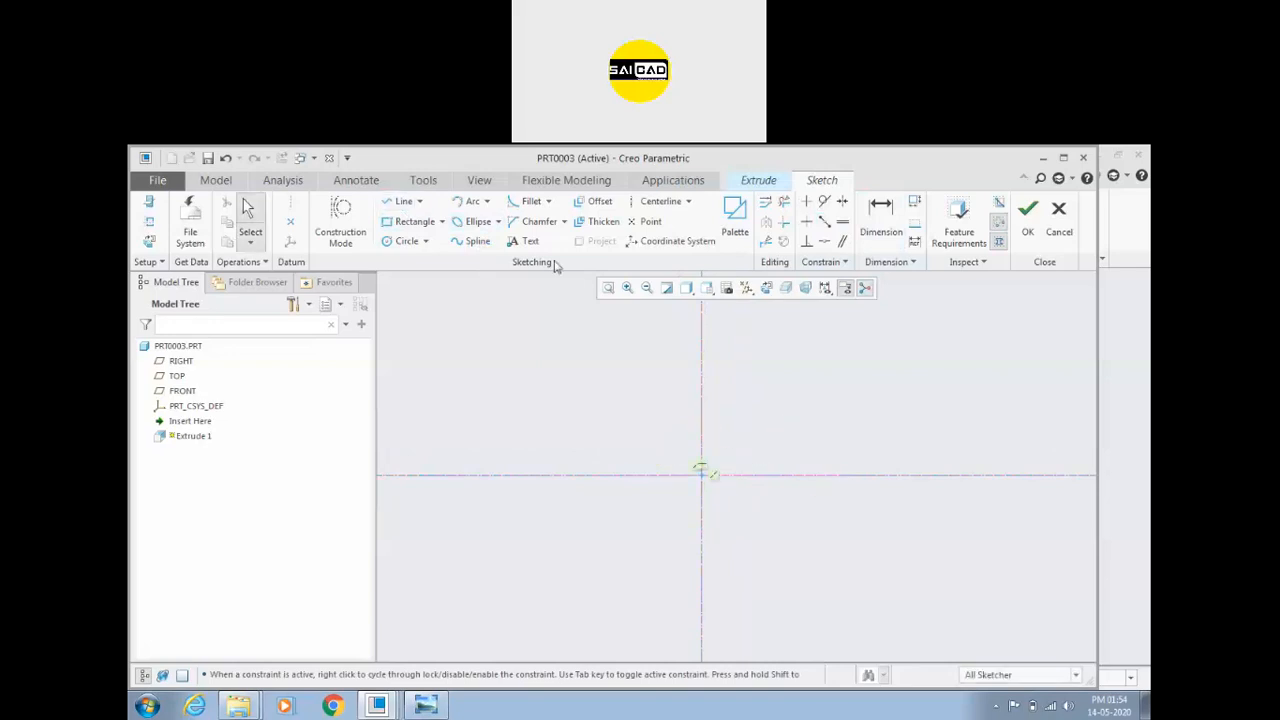
pyautogui.click(406, 204)
pyautogui.click(618, 477)
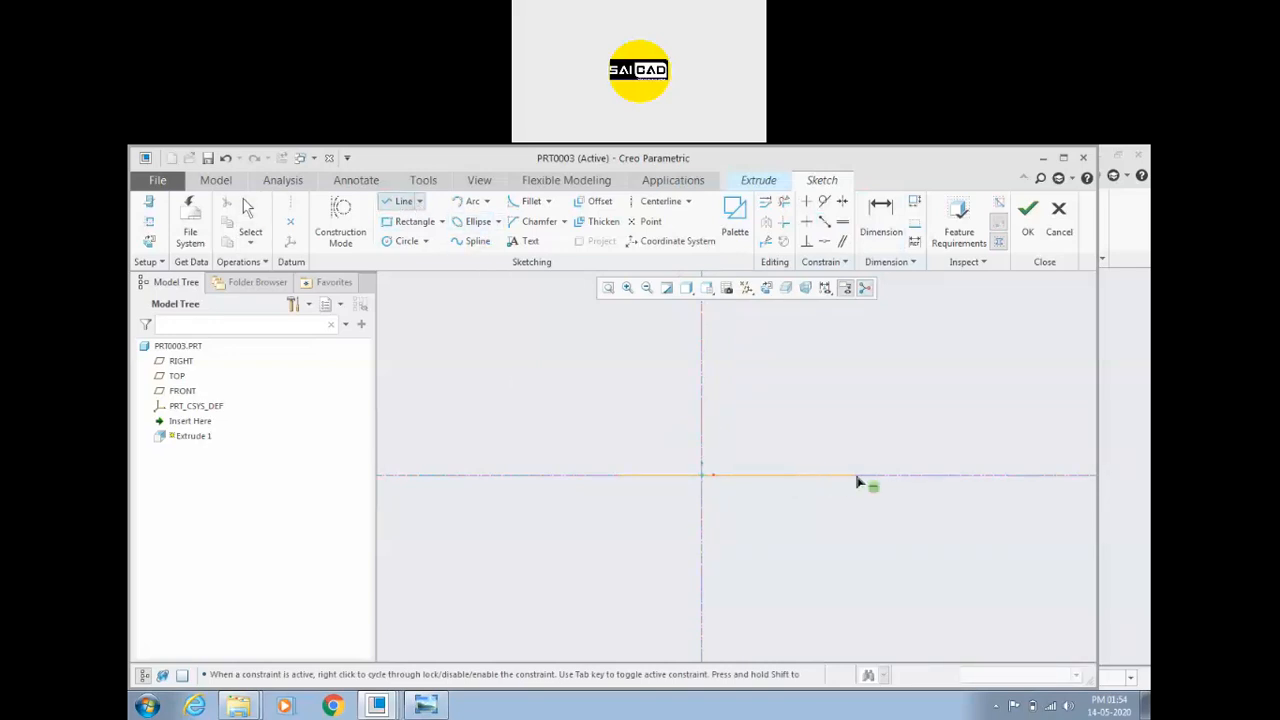
pyautogui.middleClick(813, 481)
pyautogui.middleClick(813, 481)
pyautogui.click(703, 406)
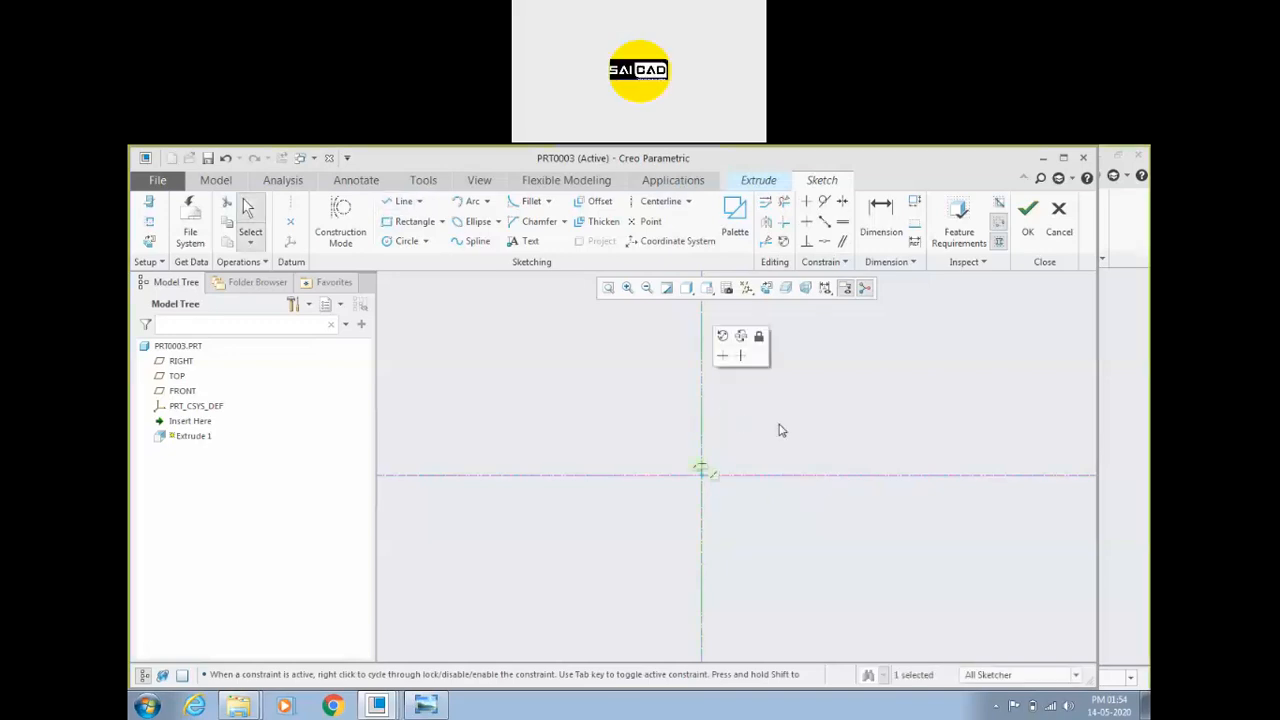
pyautogui.click(815, 394)
pyautogui.click(676, 205)
pyautogui.click(702, 354)
pyautogui.click(708, 431)
pyautogui.middleClick(765, 442)
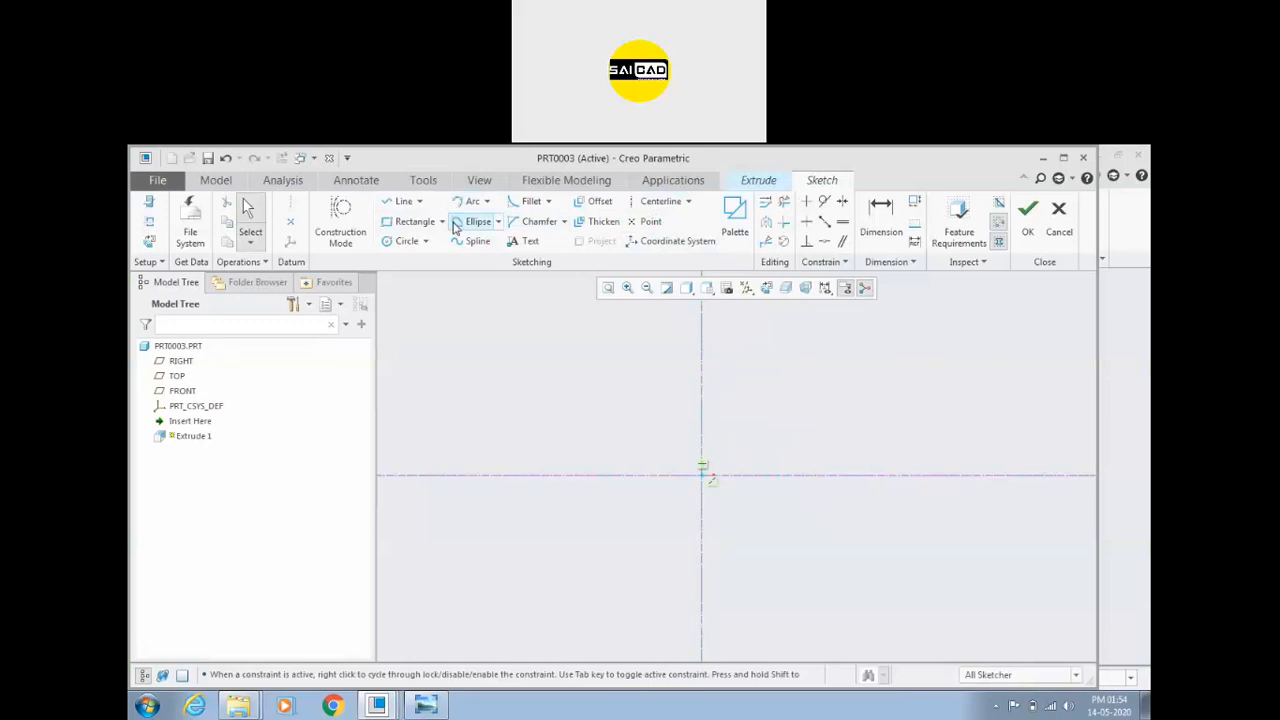
# Step: Draw the closed four-sided profile with a sloped top edge and move its width dimension below
pyautogui.click(403, 201)
pyautogui.click(663, 425)
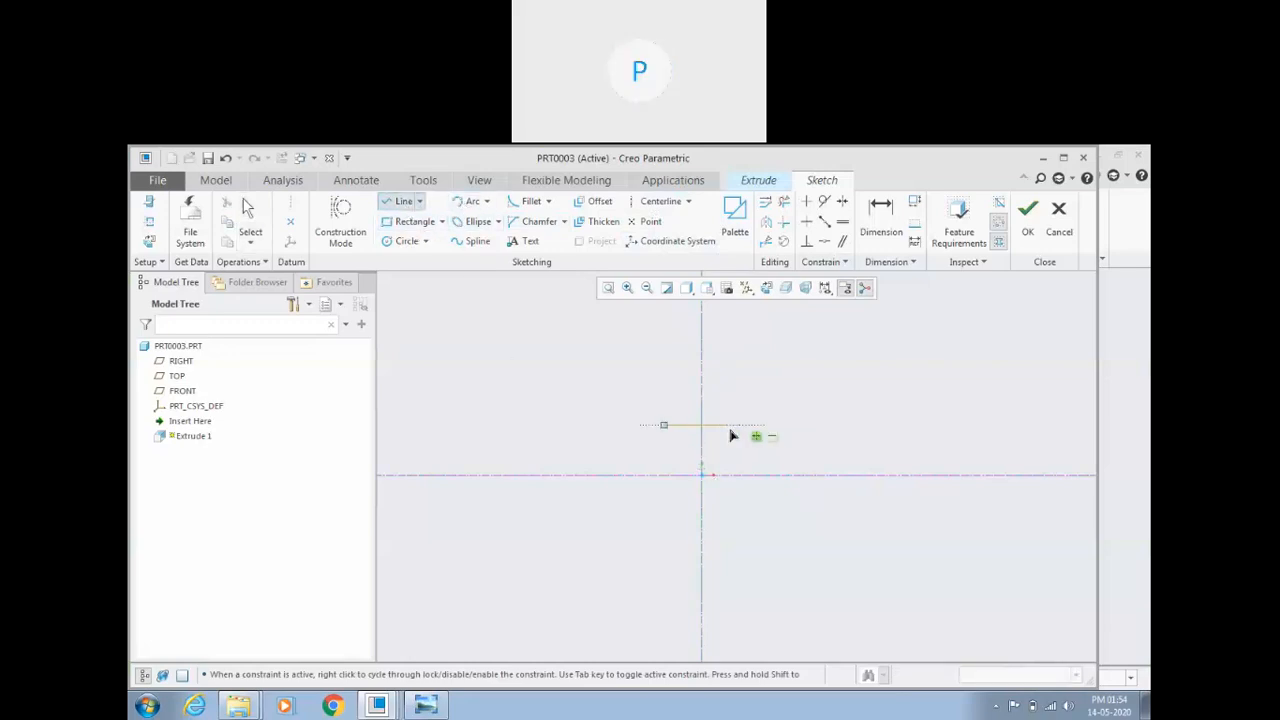
pyautogui.click(739, 427)
pyautogui.click(739, 373)
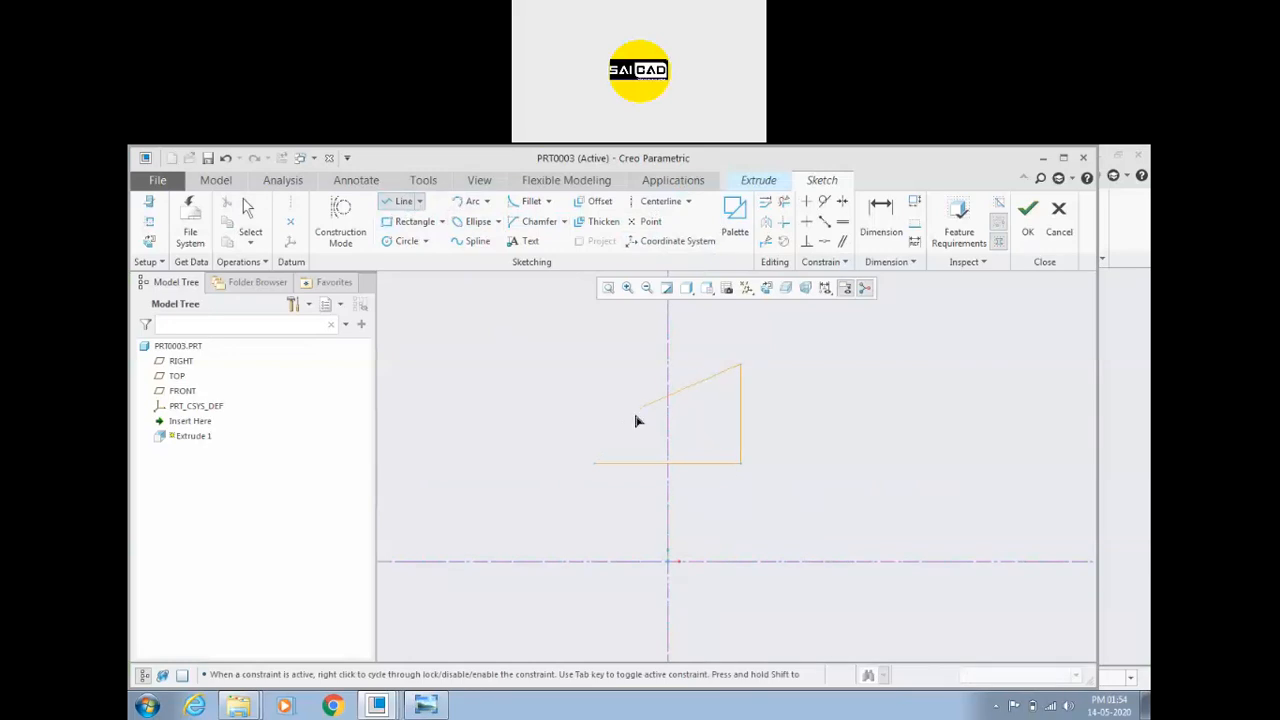
pyautogui.click(595, 465)
pyautogui.middleClick(640, 468)
pyautogui.moveTo(648, 467); pyautogui.dragTo(641, 503)
pyautogui.click(826, 243)
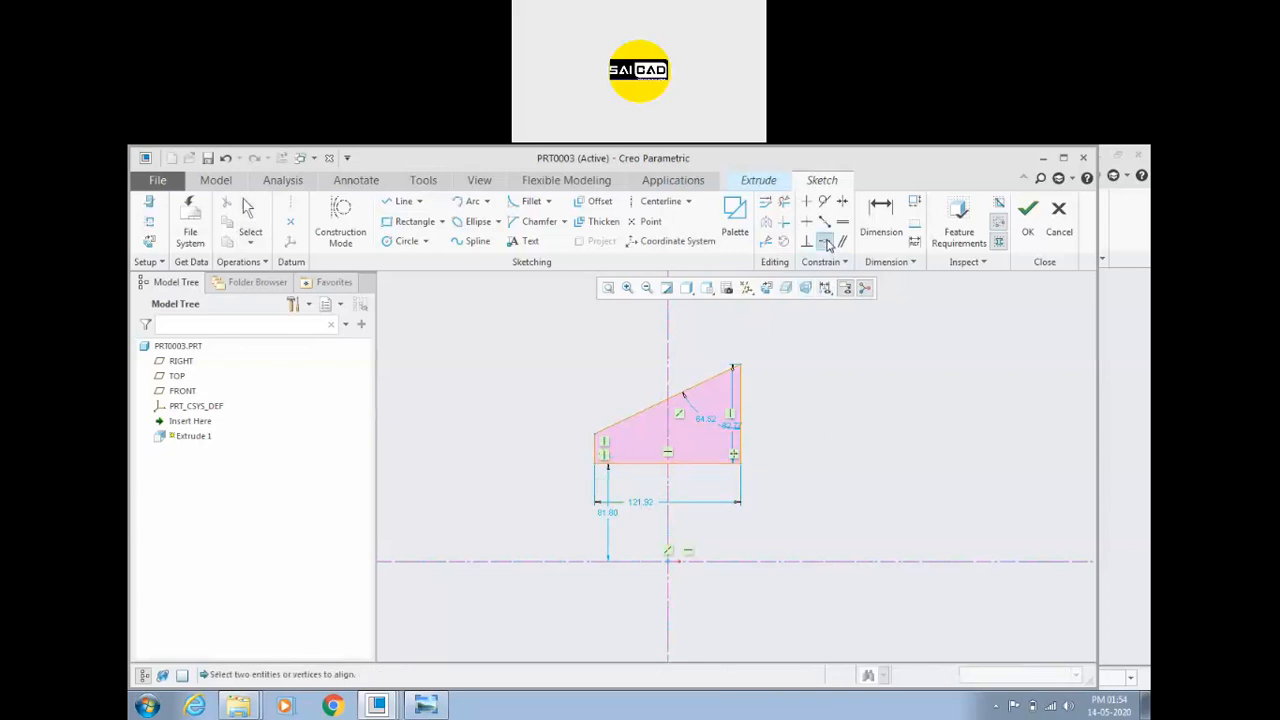
# Step: Rest the profile's bottom edge on the horizontal axis and set the right-side height to 50
pyautogui.click(708, 562)
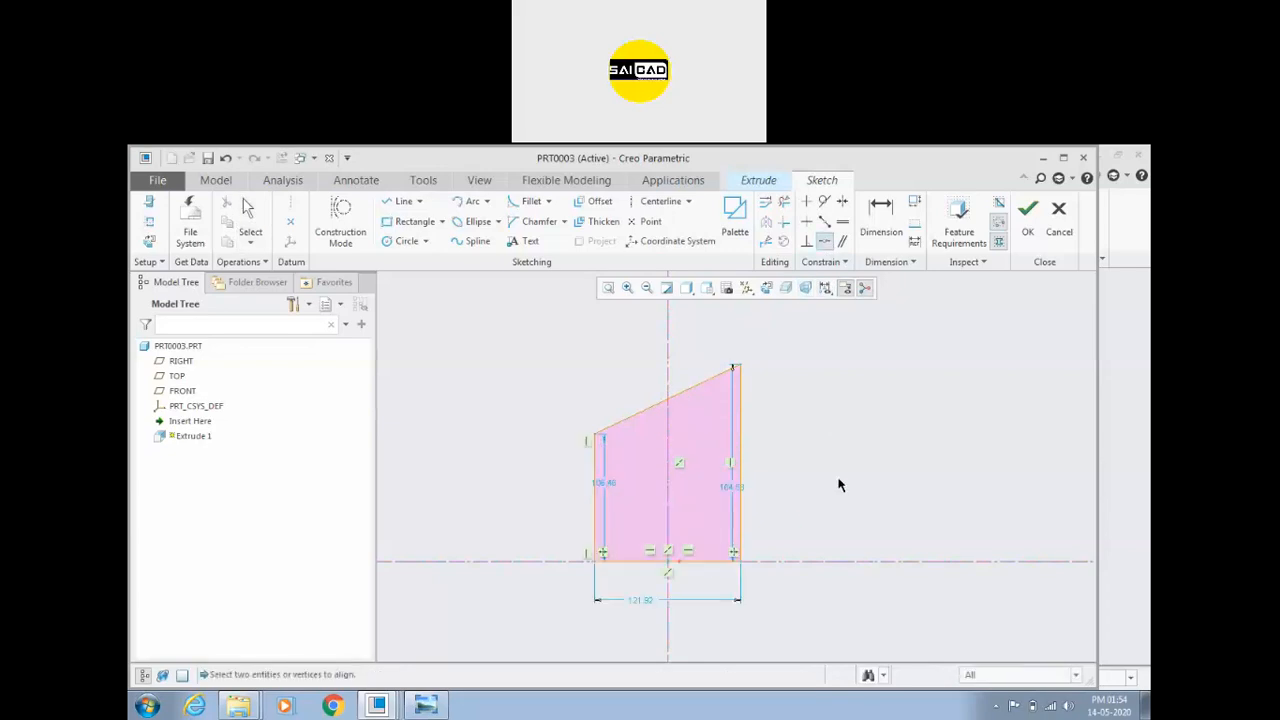
pyautogui.middleClick(838, 480)
pyautogui.moveTo(733, 489); pyautogui.dragTo(823, 476)
pyautogui.doubleClick(823, 478)
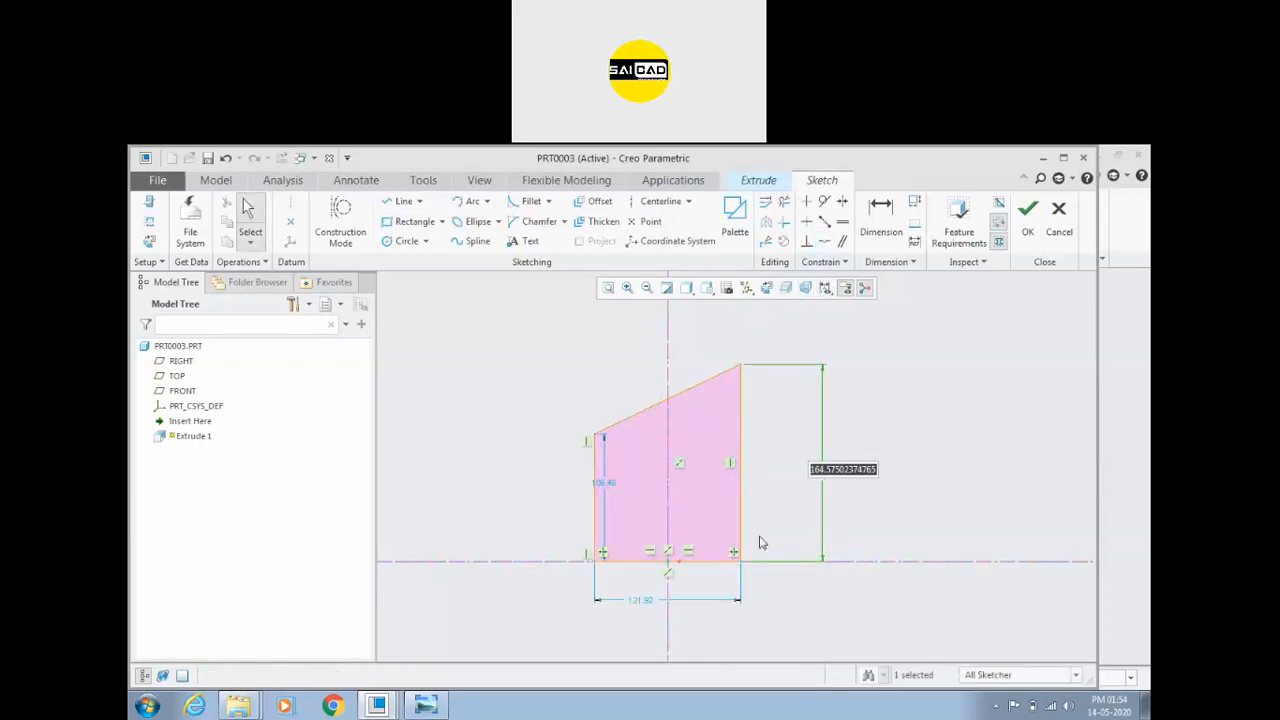
pyautogui.click(427, 705)
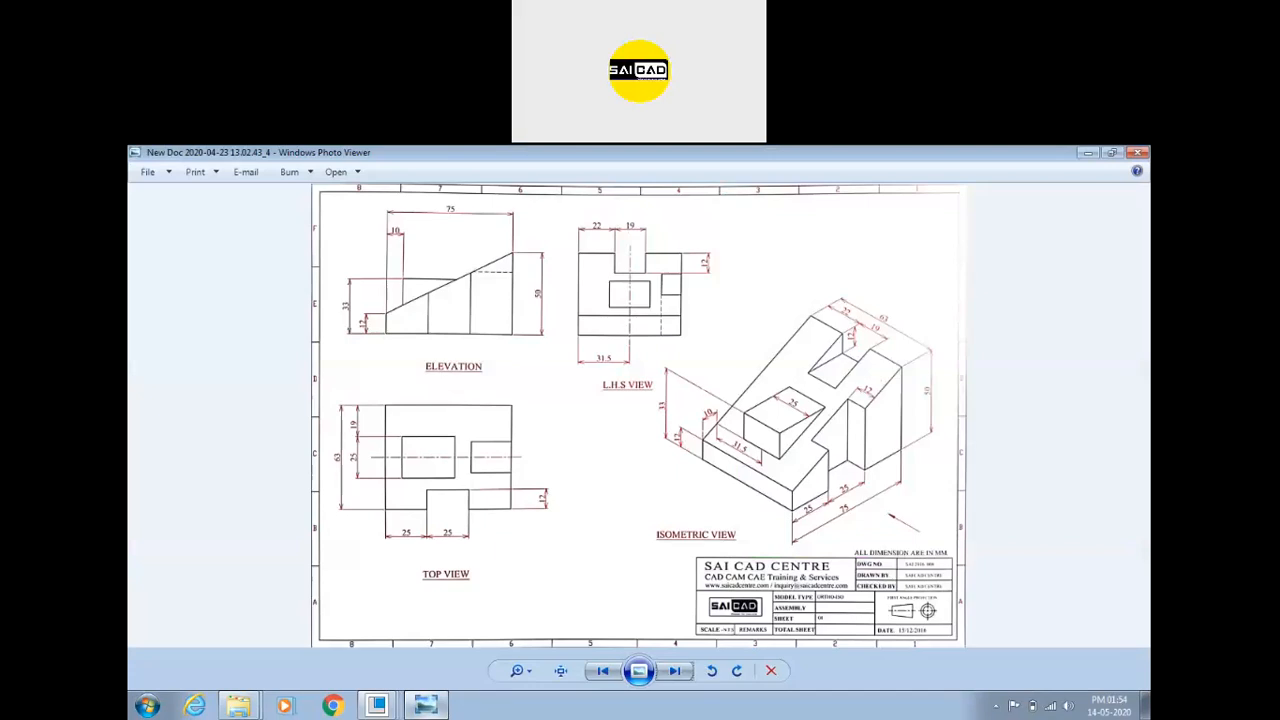
pyautogui.hotkey('alt', 'Tab')
pyautogui.write('50')
pyautogui.press('Return')
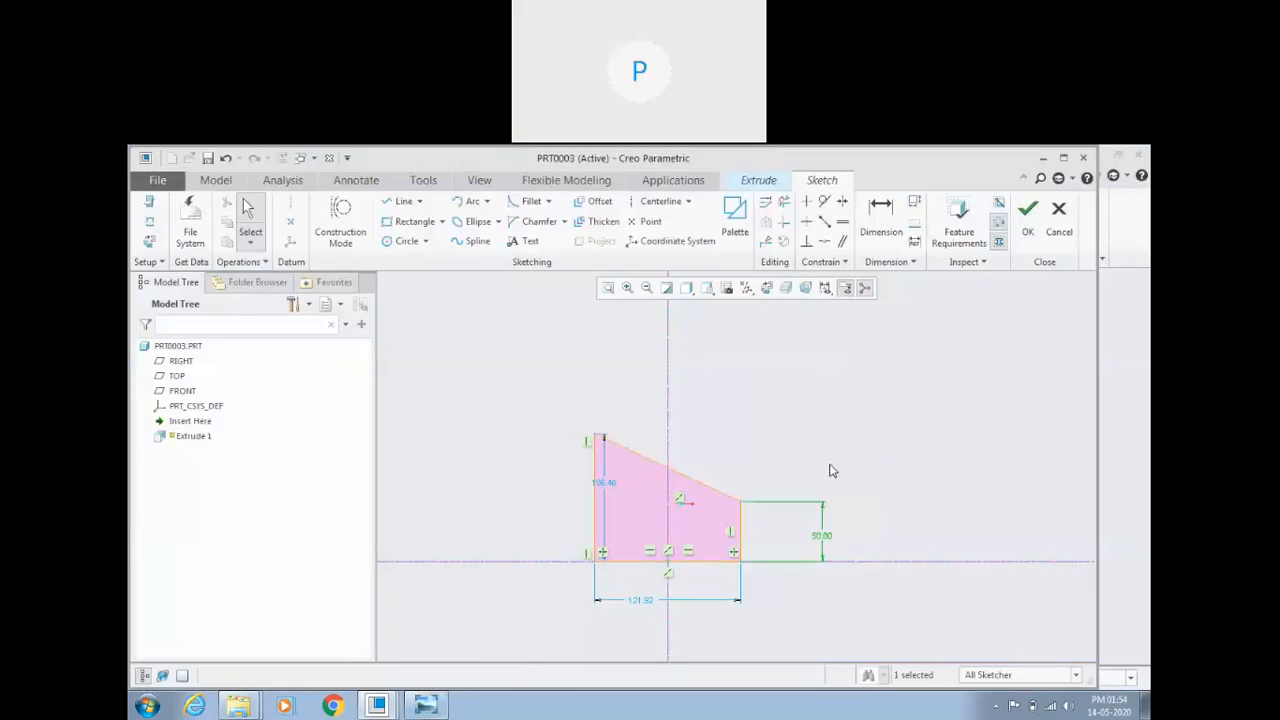
# Step: Set the profile width to 75 and the left-edge height to 12
pyautogui.doubleClick(643, 602)
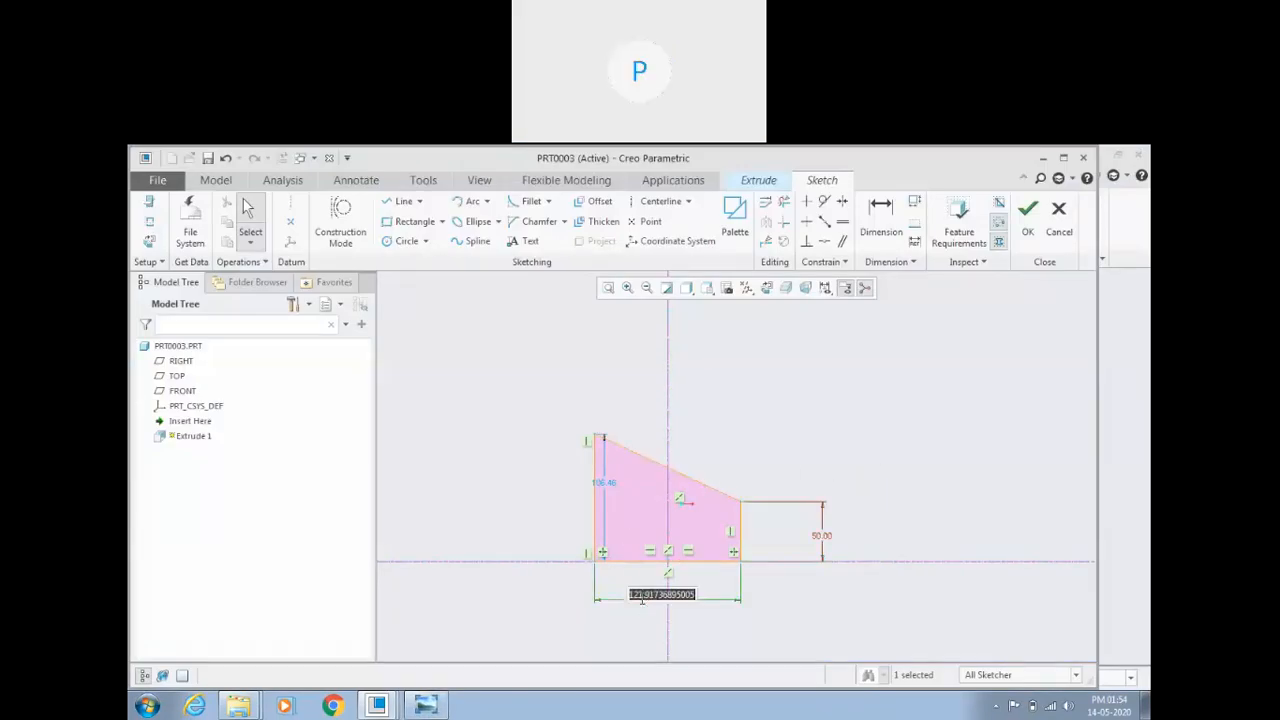
pyautogui.write('75')
pyautogui.press('Return')
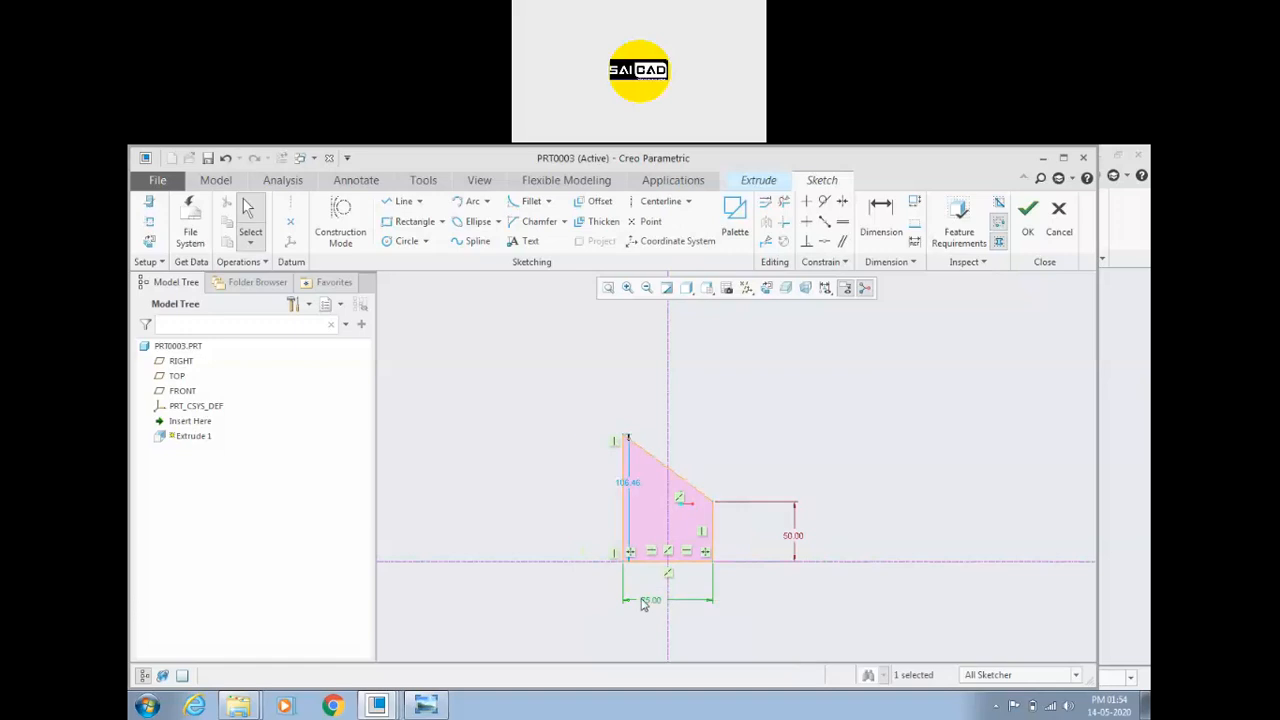
pyautogui.click(446, 708)
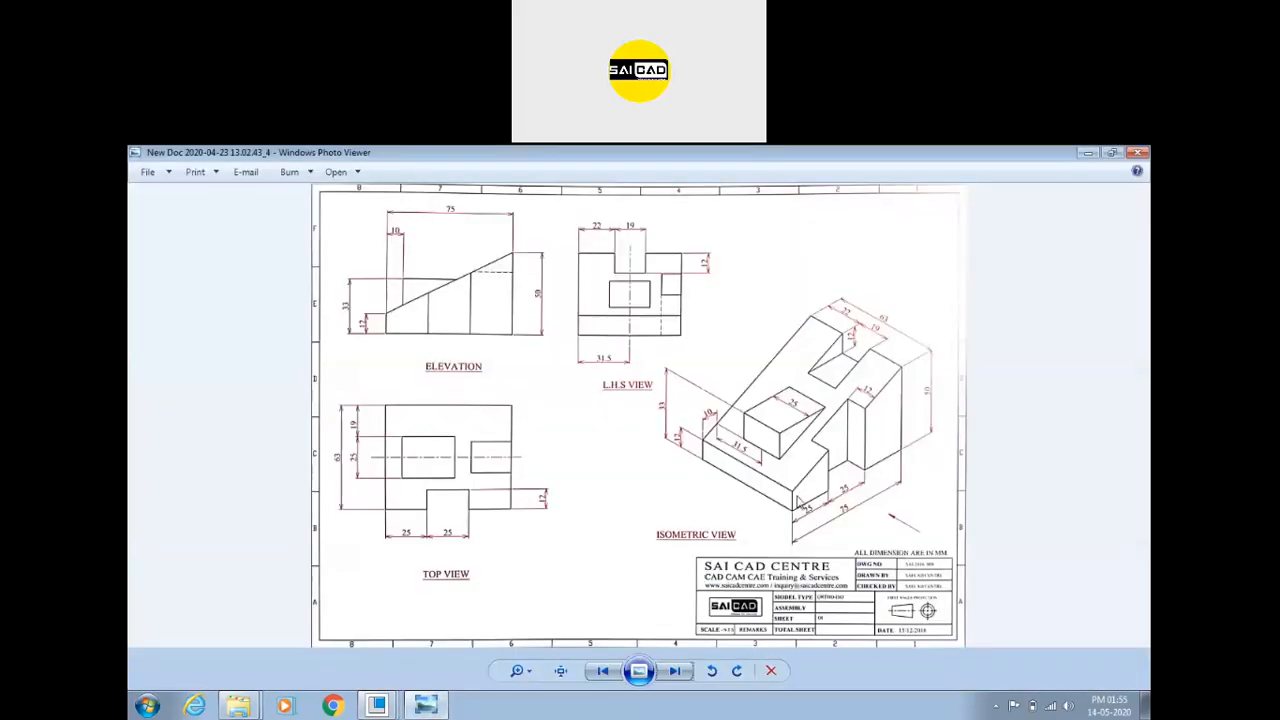
pyautogui.click(441, 707)
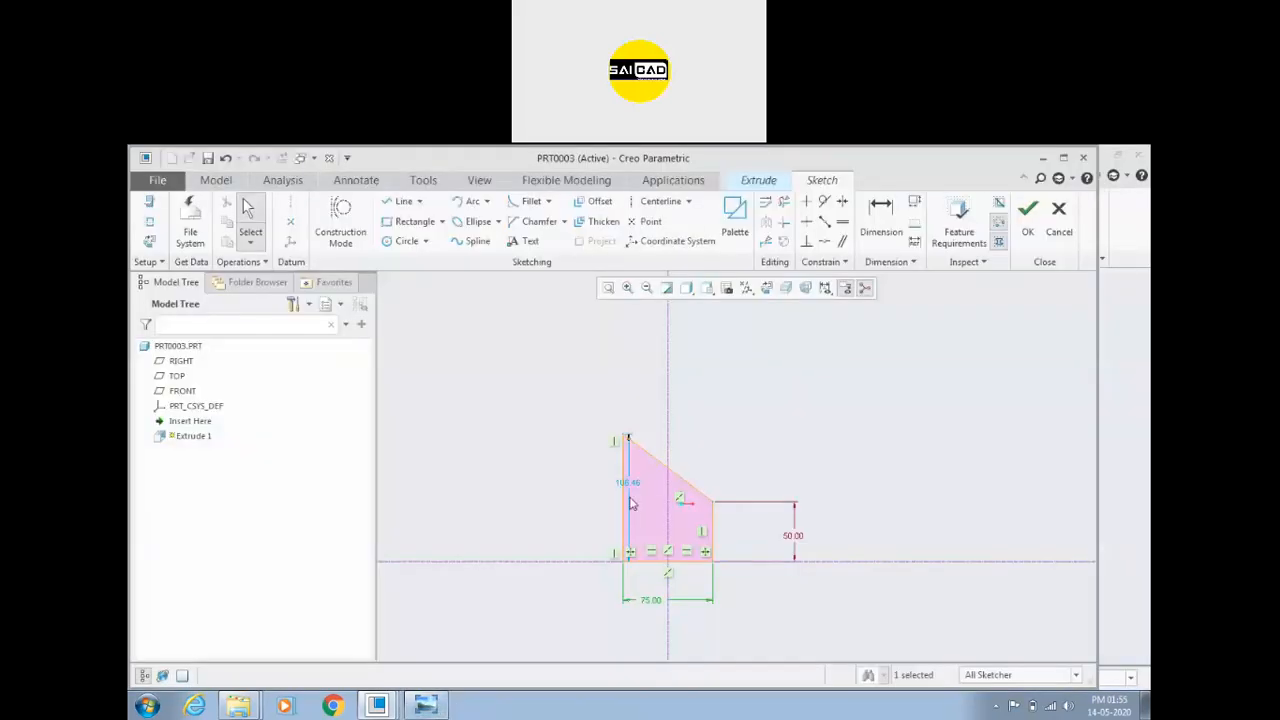
pyautogui.doubleClick(636, 492)
pyautogui.write('12')
pyautogui.press('Return')
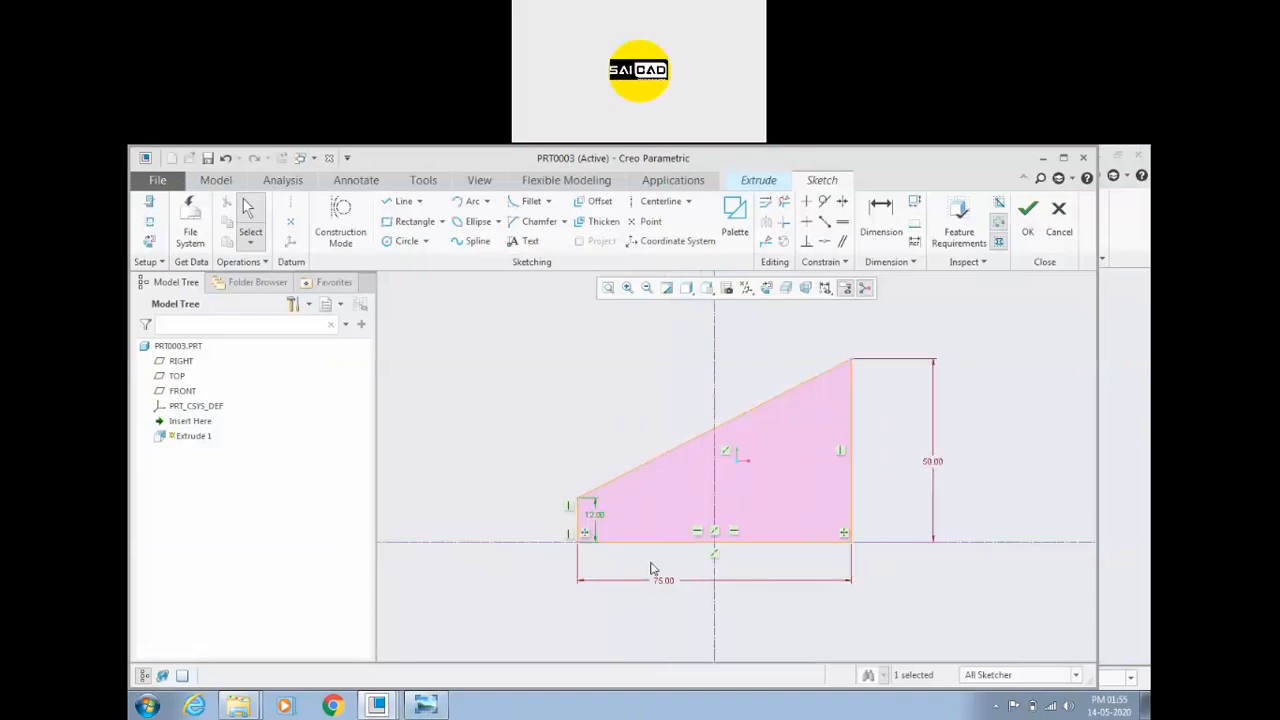
pyautogui.moveTo(594, 514); pyautogui.dragTo(500, 510)
# Step: Finish the wedge sketch and set the extrude depth to 63
pyautogui.click(1028, 209)
pyautogui.moveTo(669, 420); pyautogui.dragTo(486, 305, button='middle')
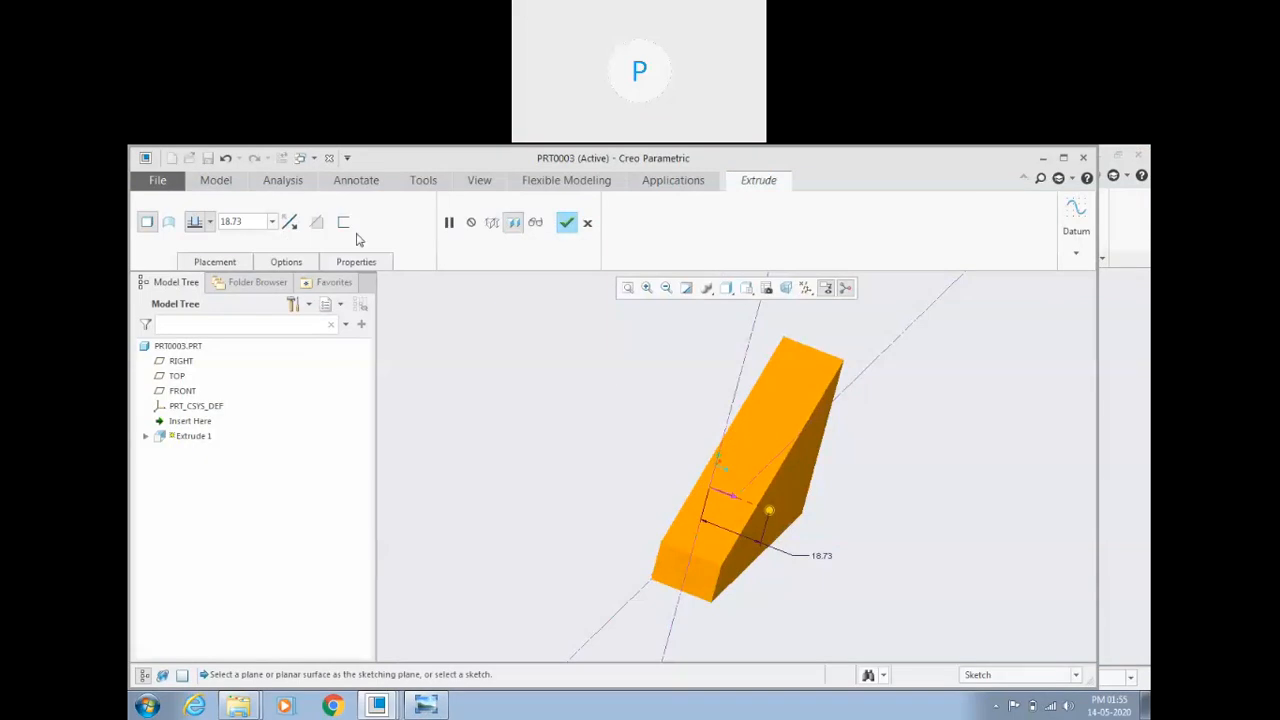
pyautogui.click(425, 705)
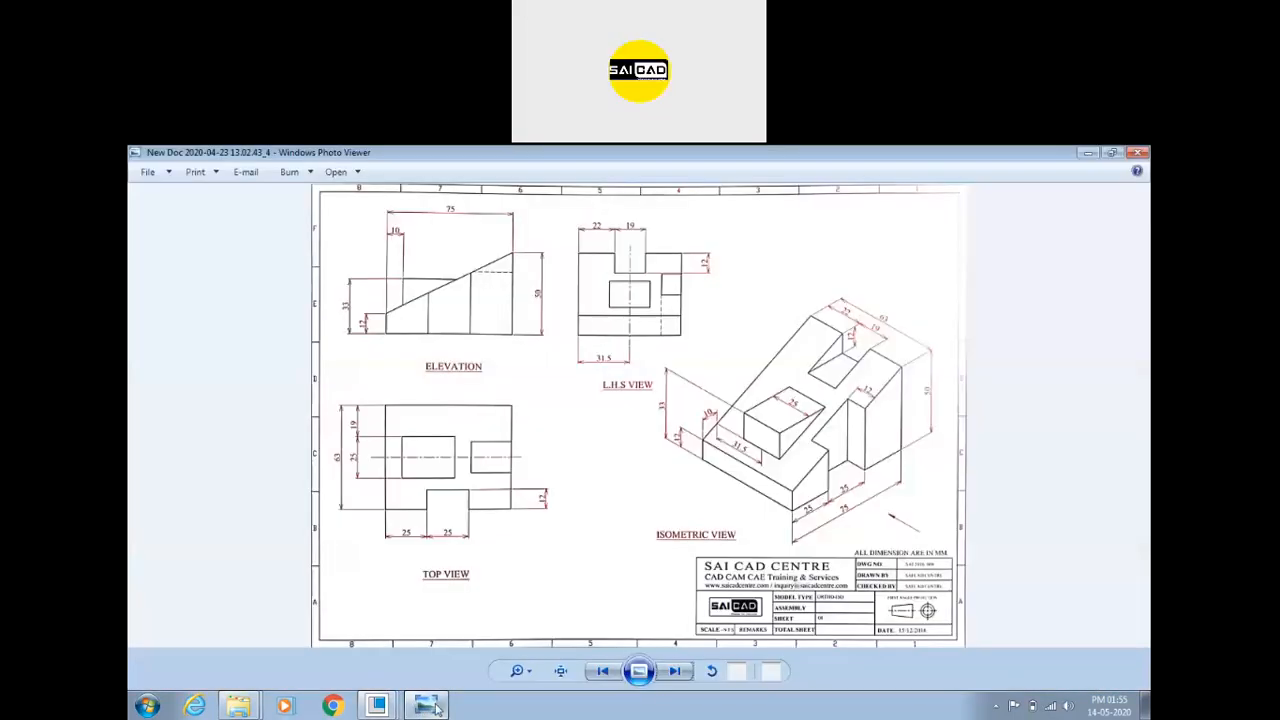
pyautogui.click(408, 701)
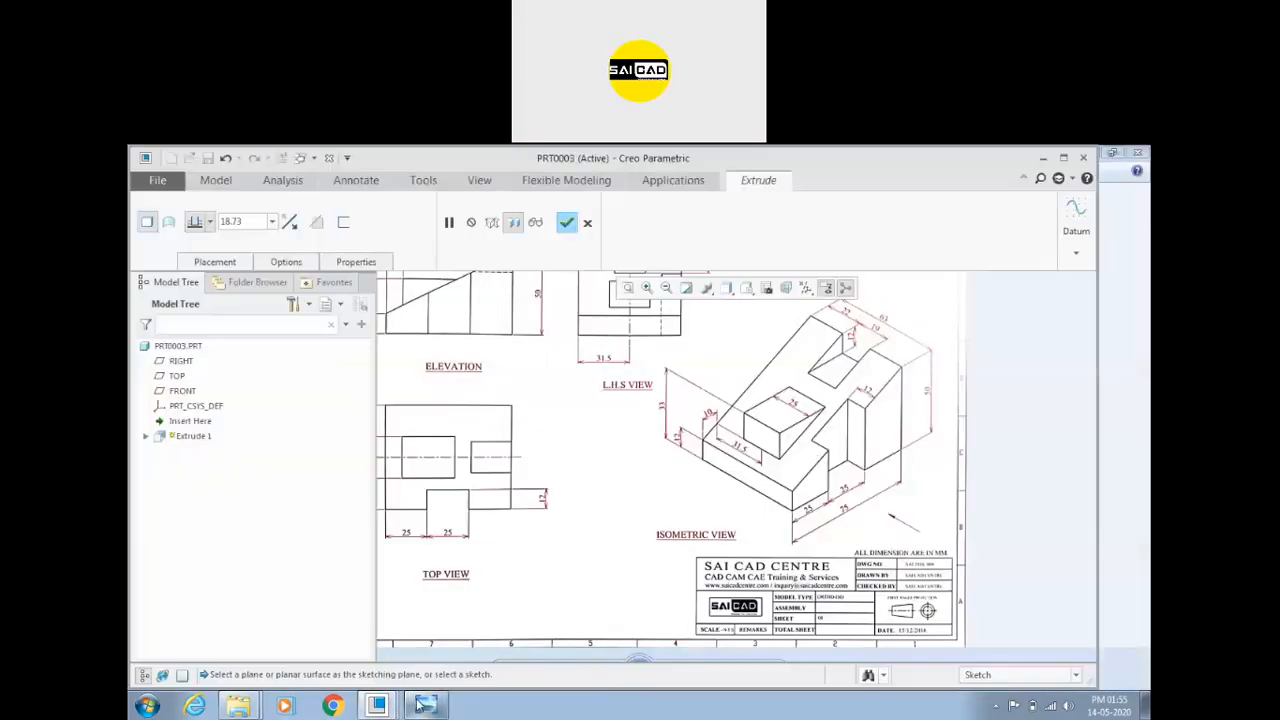
pyautogui.click(263, 226)
pyautogui.write('63')
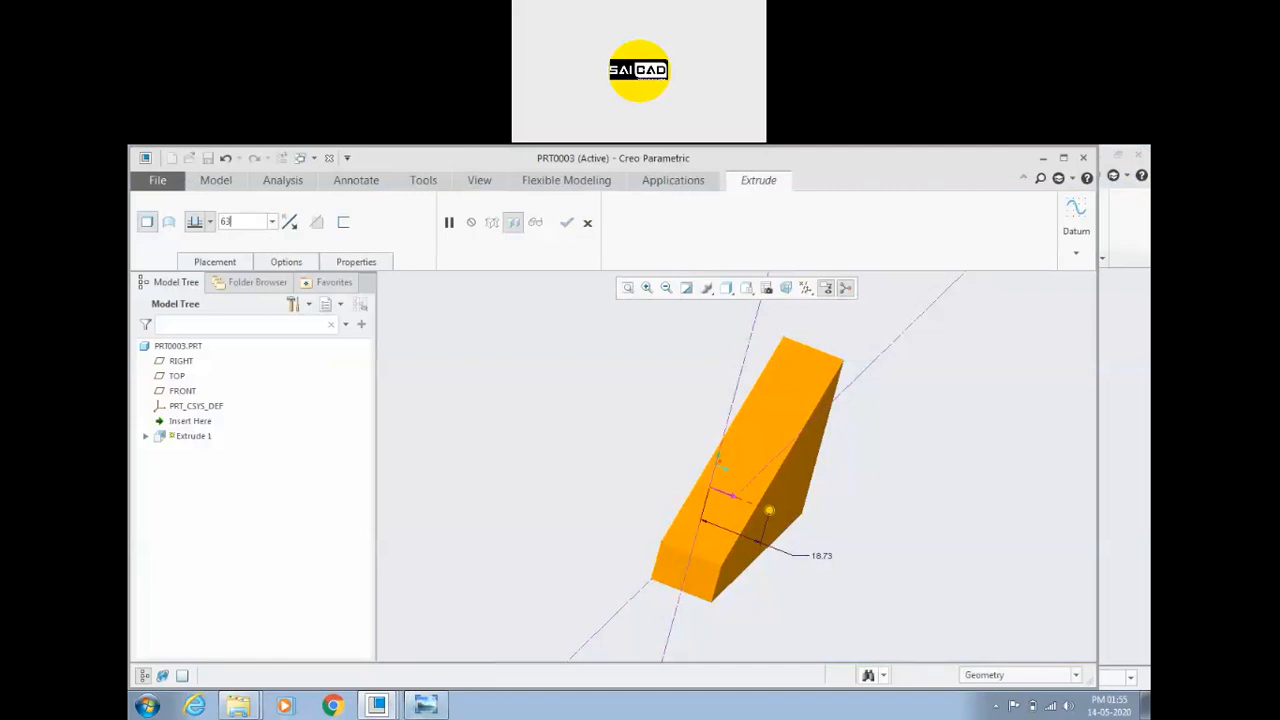
pyautogui.press('Return')
# Step: Make the 63 depth symmetric about the sketch plane
pyautogui.moveTo(666, 371); pyautogui.dragTo(788, 443, button='middle')
pyautogui.click(211, 222)
pyautogui.click(195, 265)
pyautogui.moveTo(614, 453); pyautogui.dragTo(683, 543, button='middle')
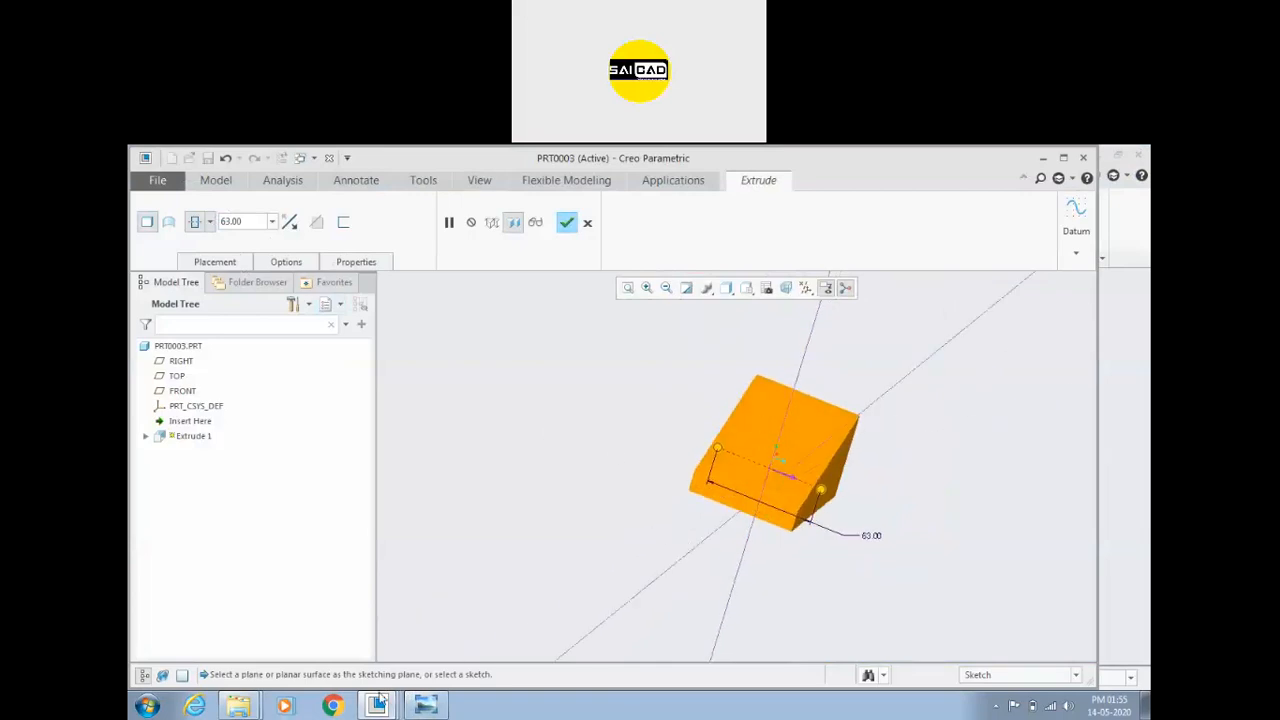
pyautogui.click(428, 706)
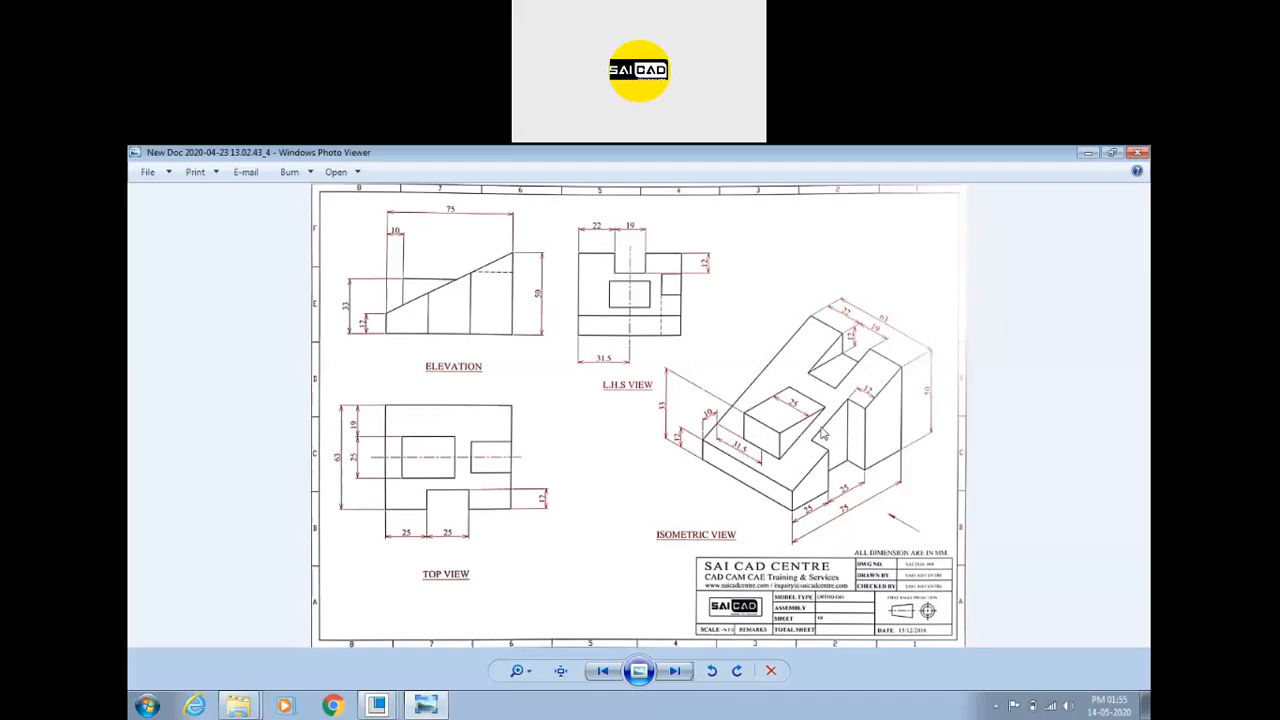
pyautogui.click(426, 706)
pyautogui.click(210, 223)
pyautogui.click(197, 265)
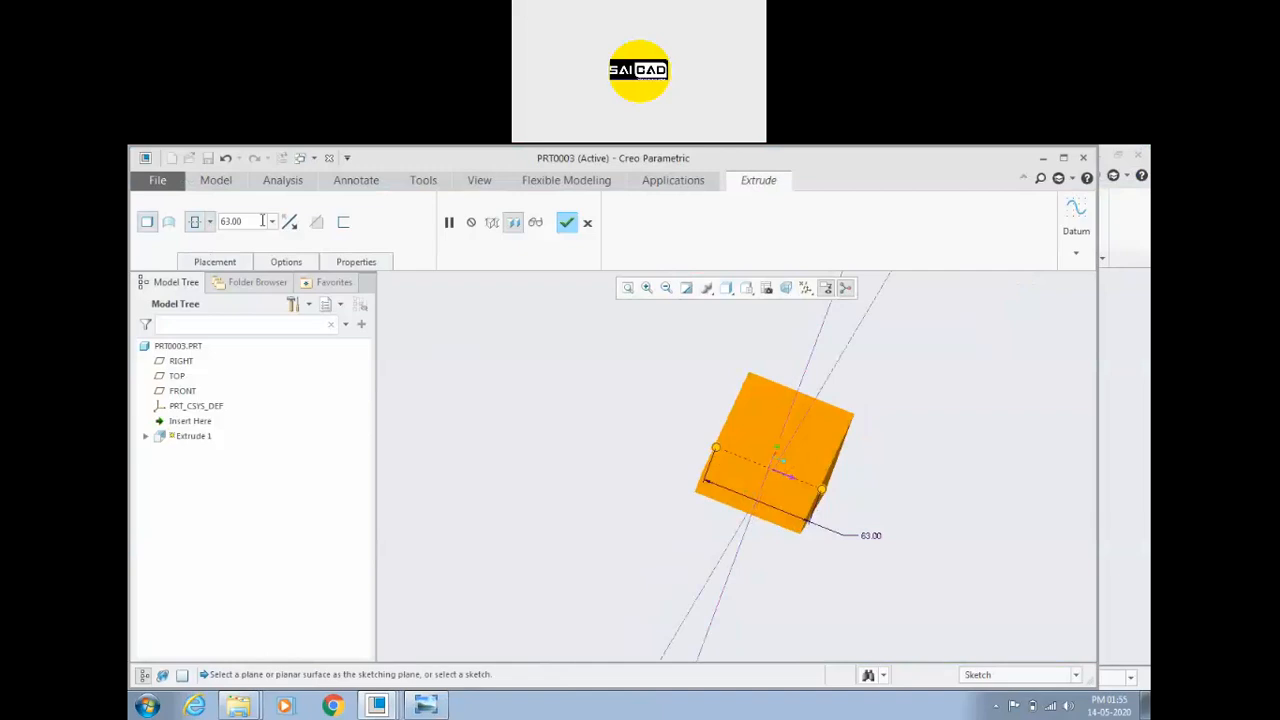
# Step: Complete the wedge extrude and compare it with the reference drawing
pyautogui.click(566, 222)
pyautogui.moveTo(557, 371)
pyautogui.mouseDown(button='middle')
pyautogui.moveTo(589, 480)
pyautogui.moveTo(557, 420)
pyautogui.moveTo(562, 548)
pyautogui.moveTo(680, 506)
pyautogui.moveTo(666, 597)
pyautogui.moveTo(686, 626)
pyautogui.moveTo(686, 594)
pyautogui.mouseUp(button='middle')
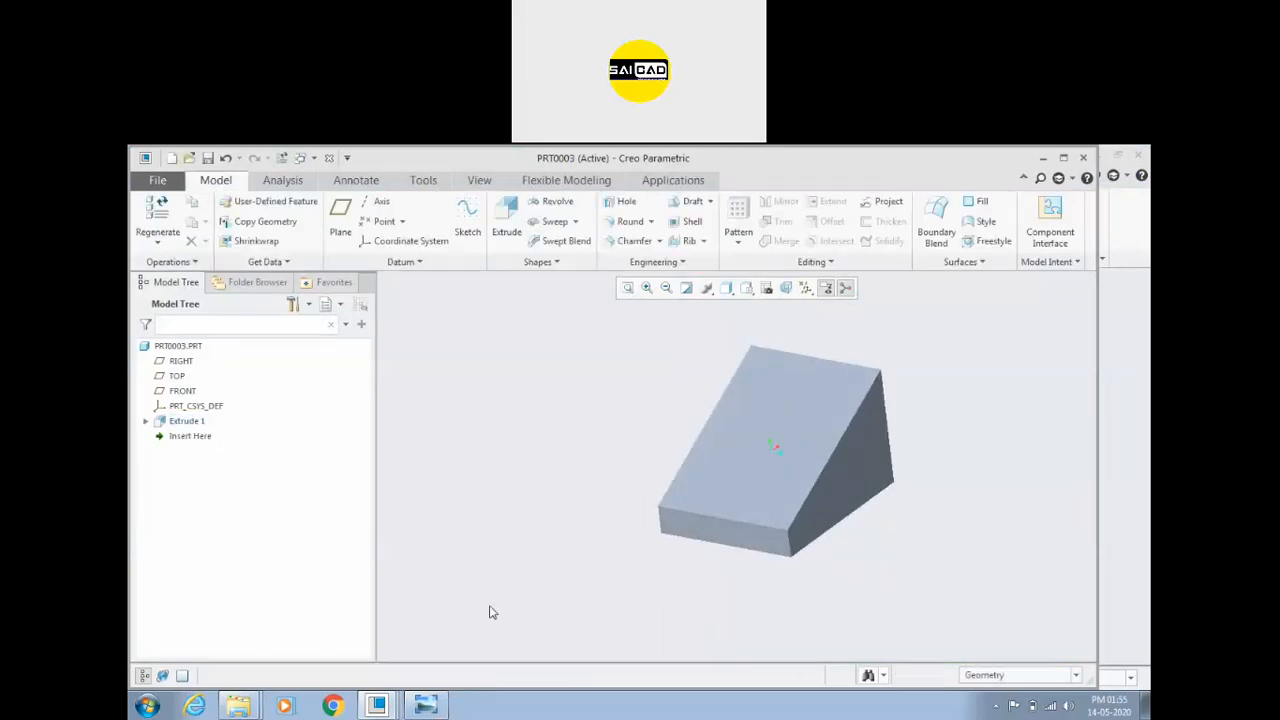
pyautogui.click(176, 377)
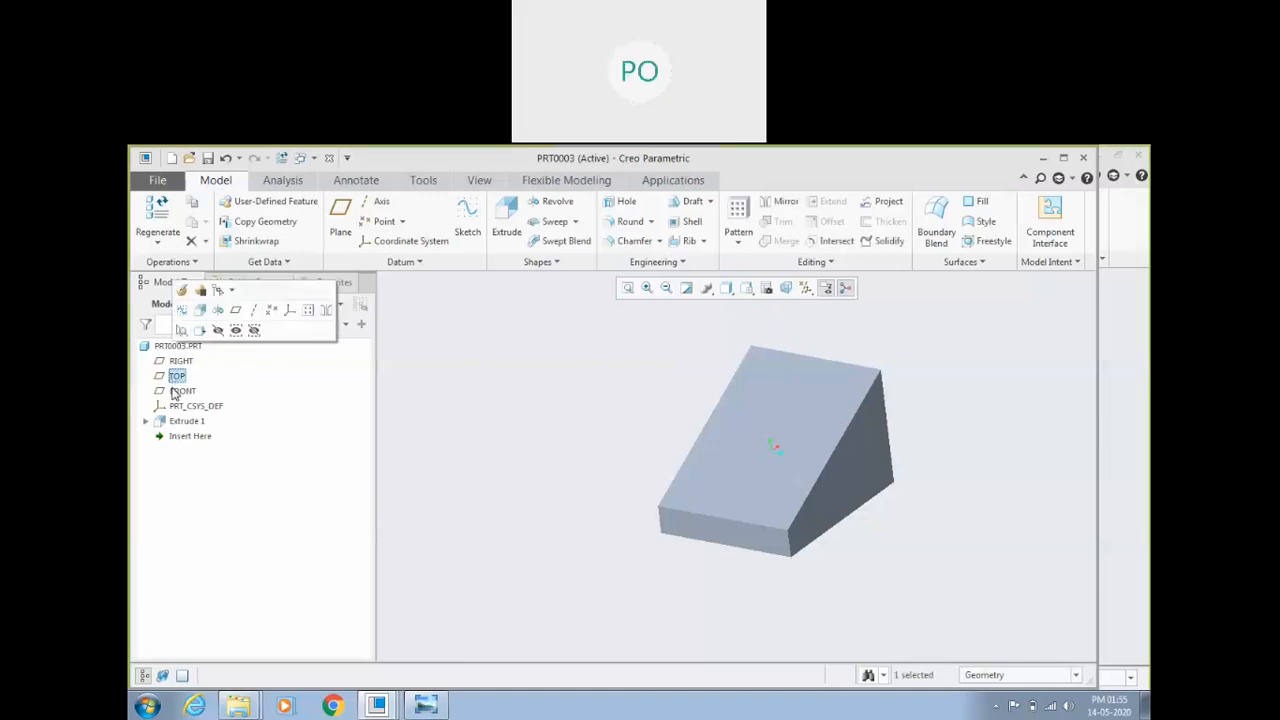
pyautogui.click(430, 707)
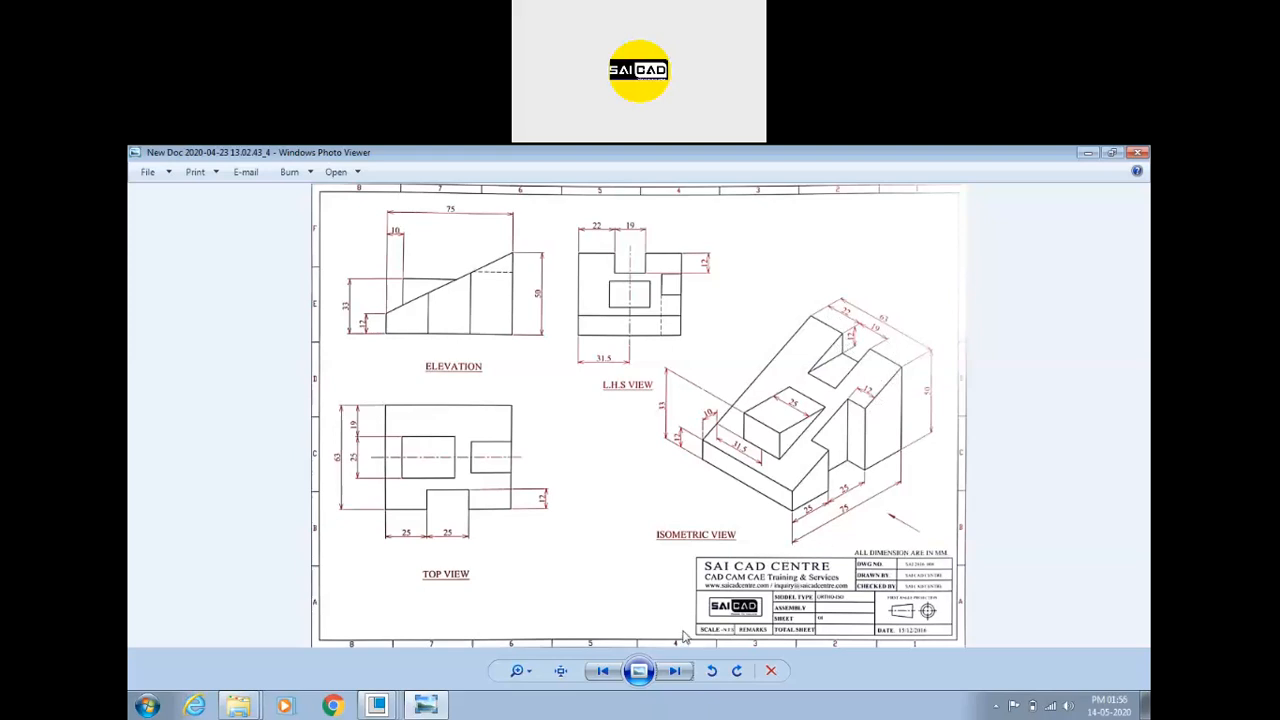
# Step: Show Extrude 1's 75, 50 and 12 dimensions, orbit to review them, then clear them
pyautogui.click(424, 708)
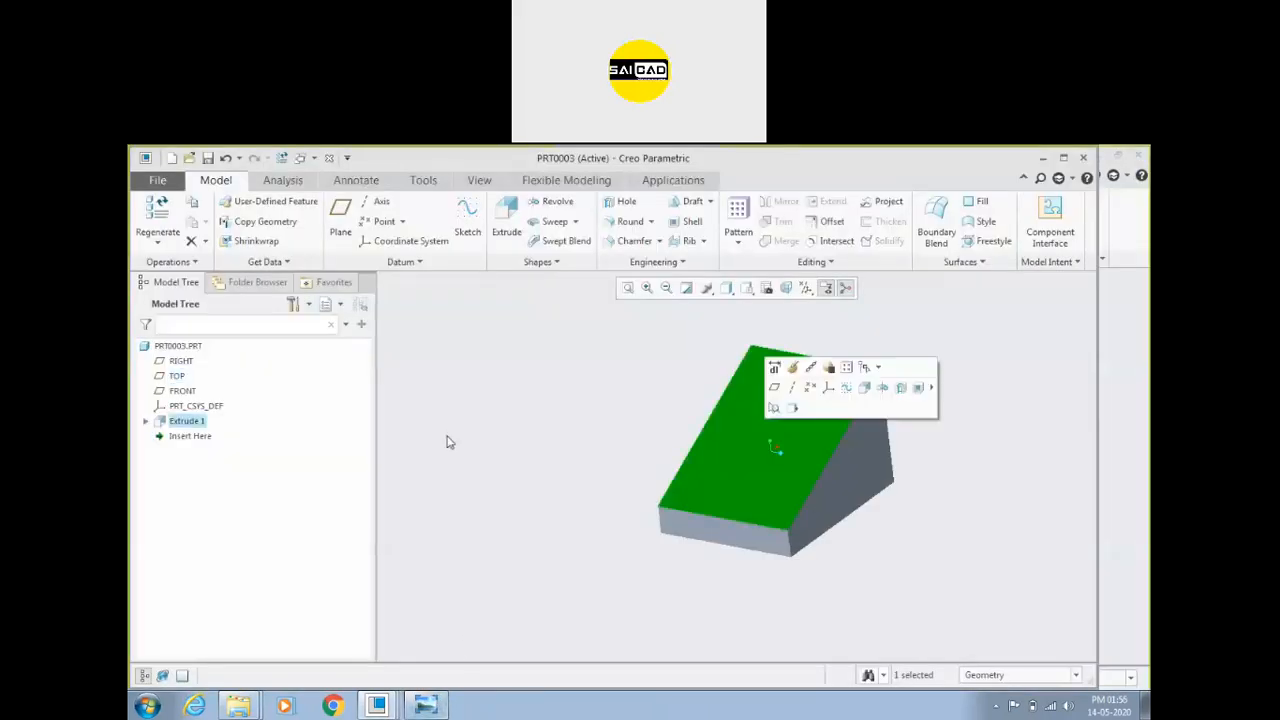
pyautogui.rightClick(197, 421)
pyautogui.click(222, 355)
pyautogui.moveTo(562, 471); pyautogui.dragTo(532, 472, button='middle')
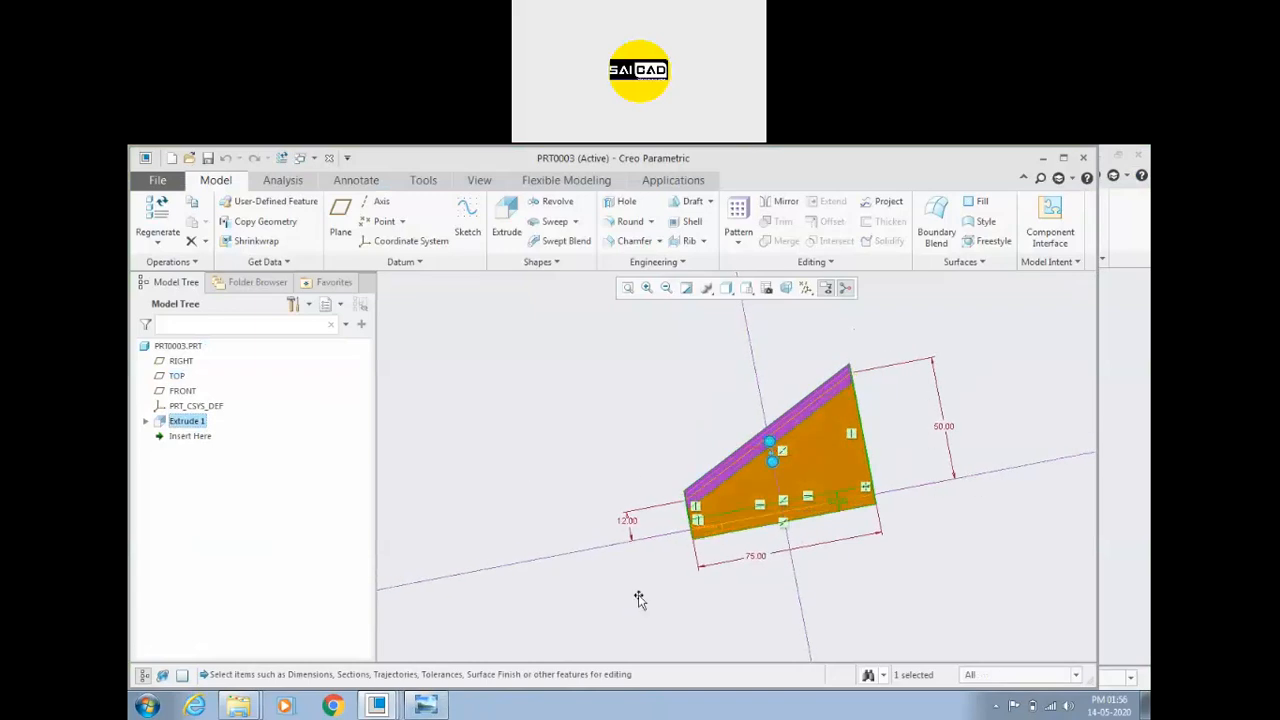
pyautogui.moveTo(639, 598); pyautogui.dragTo(600, 606, button='middle')
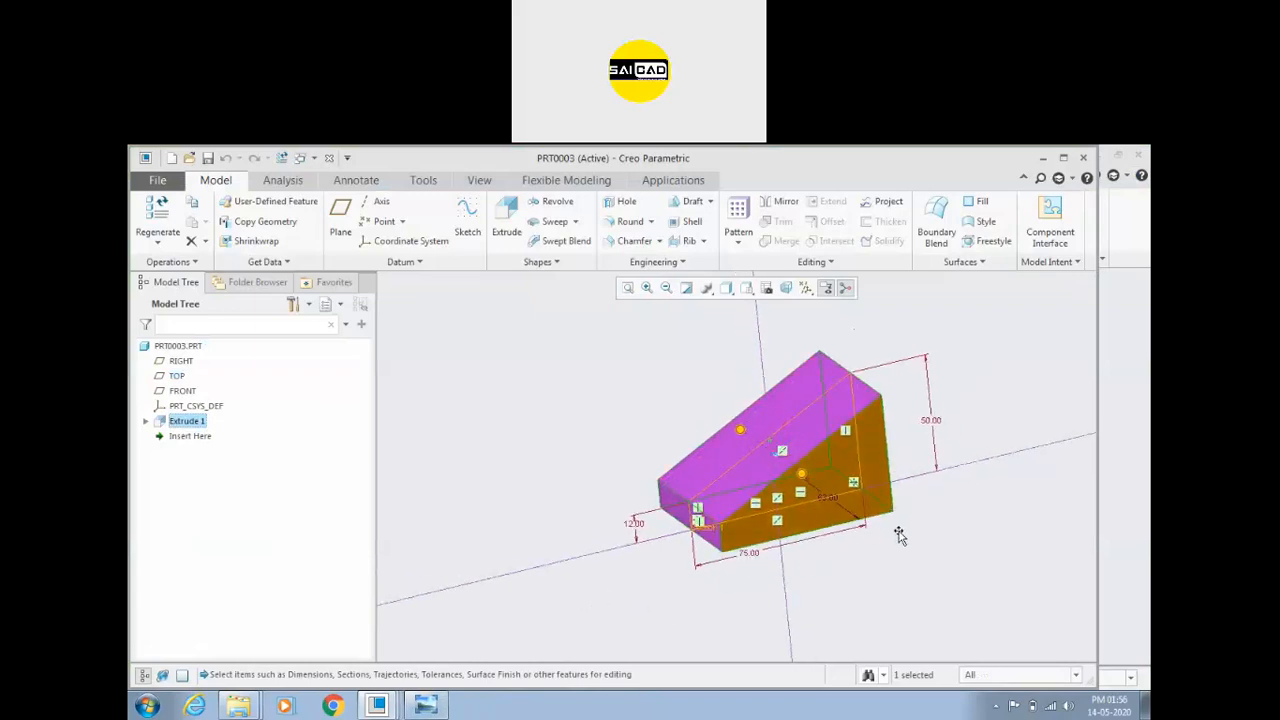
pyautogui.moveTo(899, 537); pyautogui.dragTo(903, 527, button='middle')
pyautogui.moveTo(745, 418); pyautogui.dragTo(526, 417, button='middle')
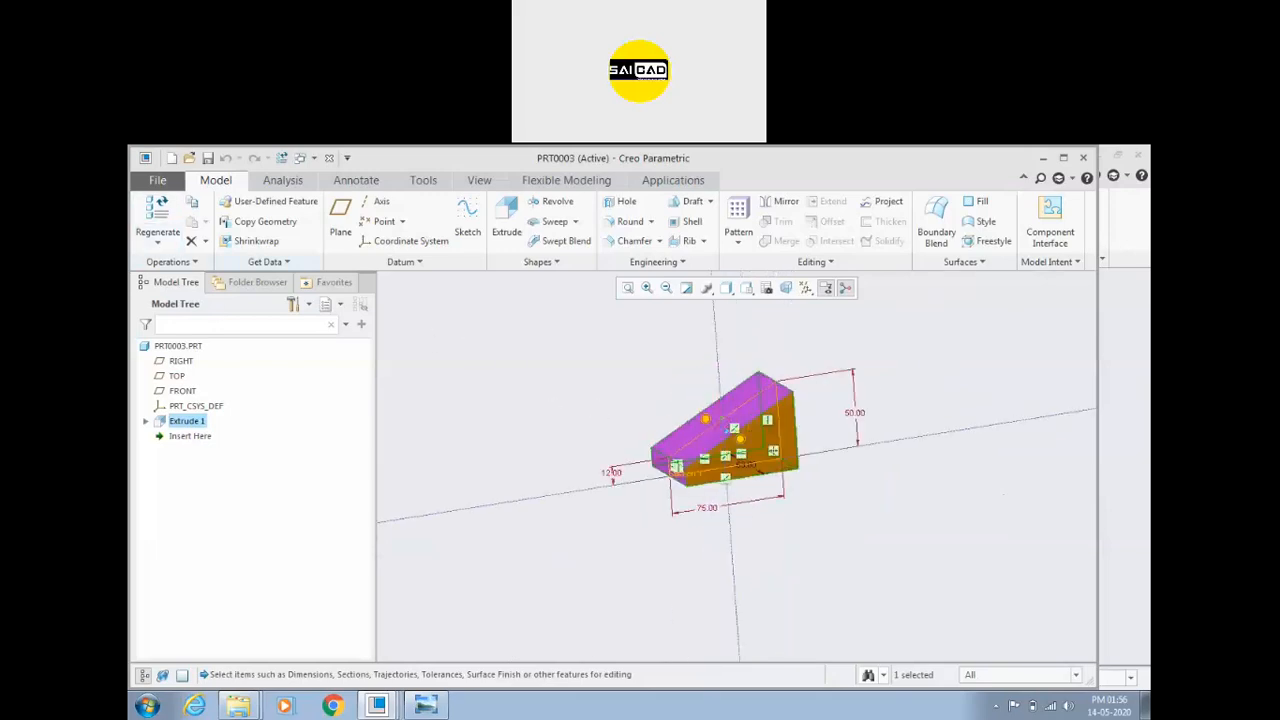
pyautogui.click(524, 400)
pyautogui.click(424, 706)
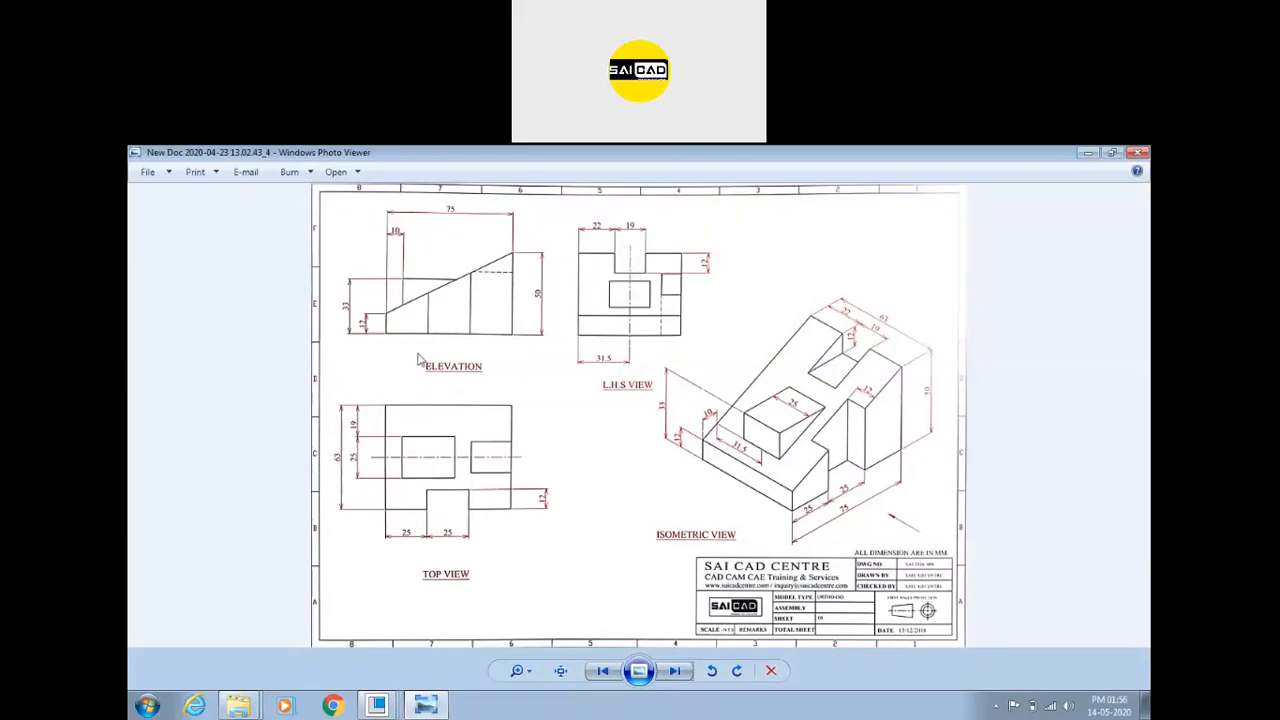
pyautogui.click(425, 706)
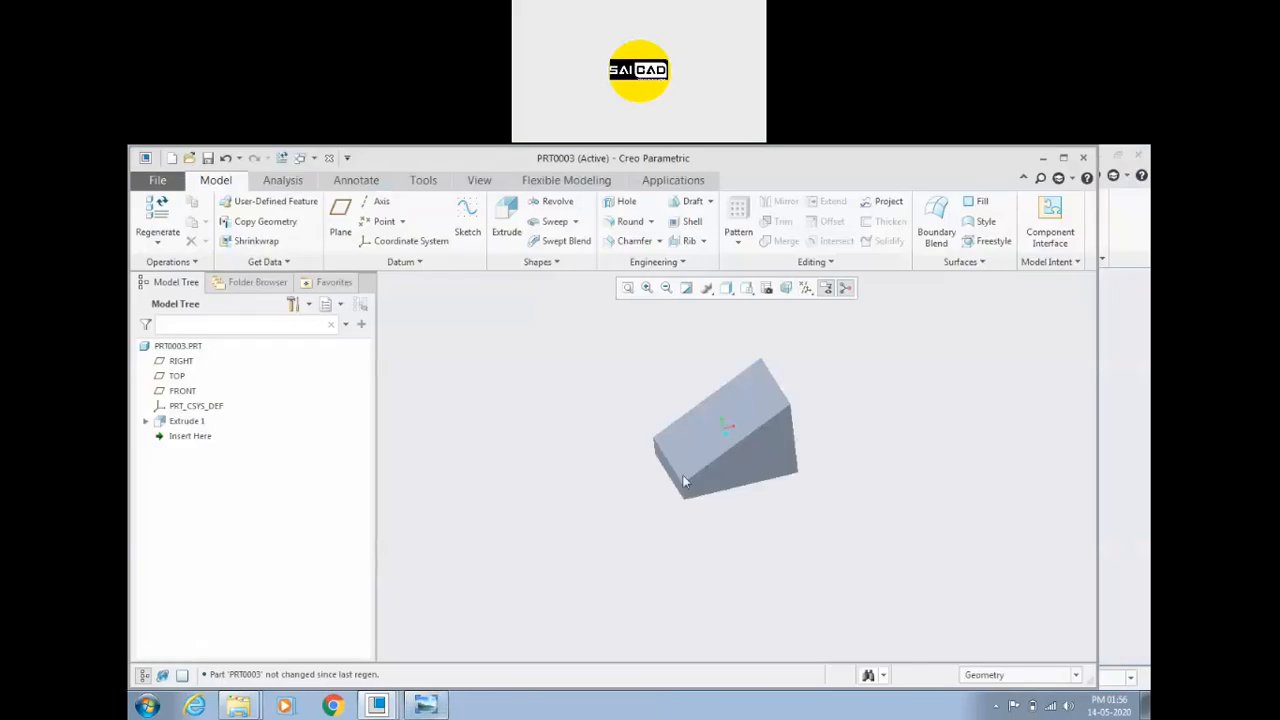
# Step: Start an extrude sketched on FRONT and draw lines from the sloped edge
pyautogui.click(178, 390)
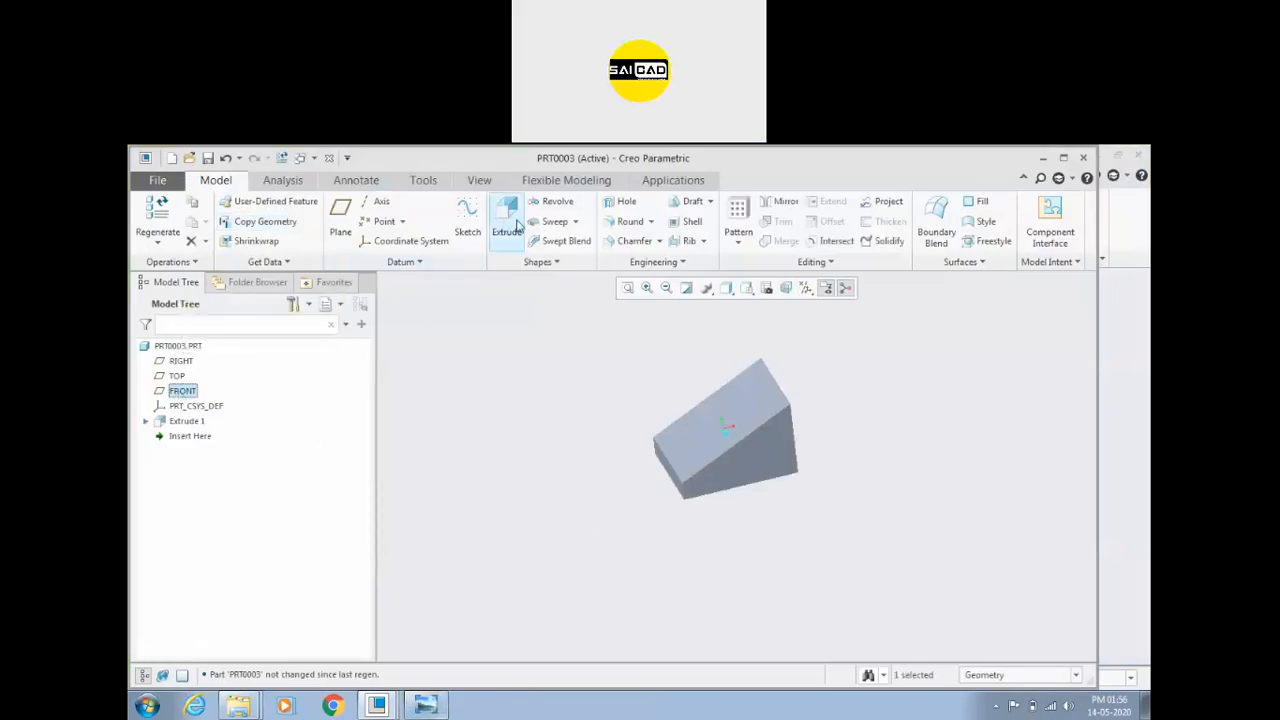
pyautogui.click(505, 220)
pyautogui.click(767, 289)
pyautogui.click(402, 202)
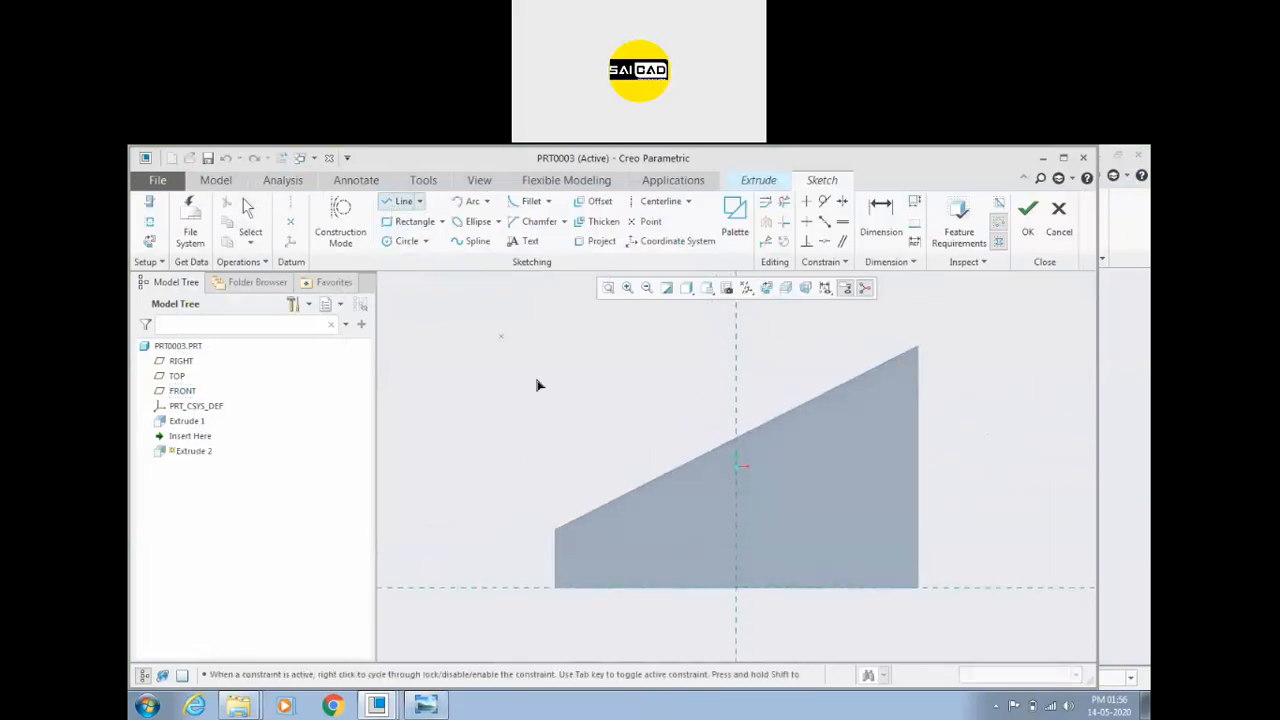
pyautogui.click(711, 451)
pyautogui.click(628, 452)
pyautogui.middleClick(597, 438)
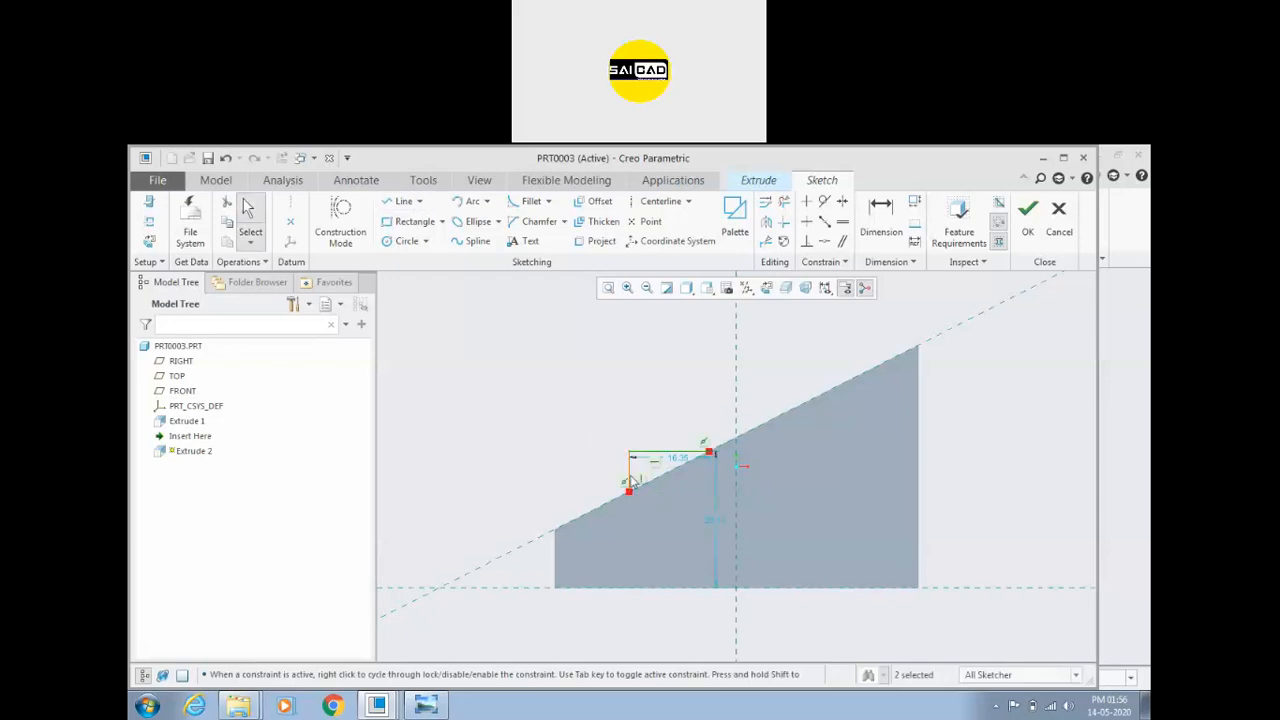
pyautogui.scroll(-2, 645, 481)
pyautogui.click(682, 438)
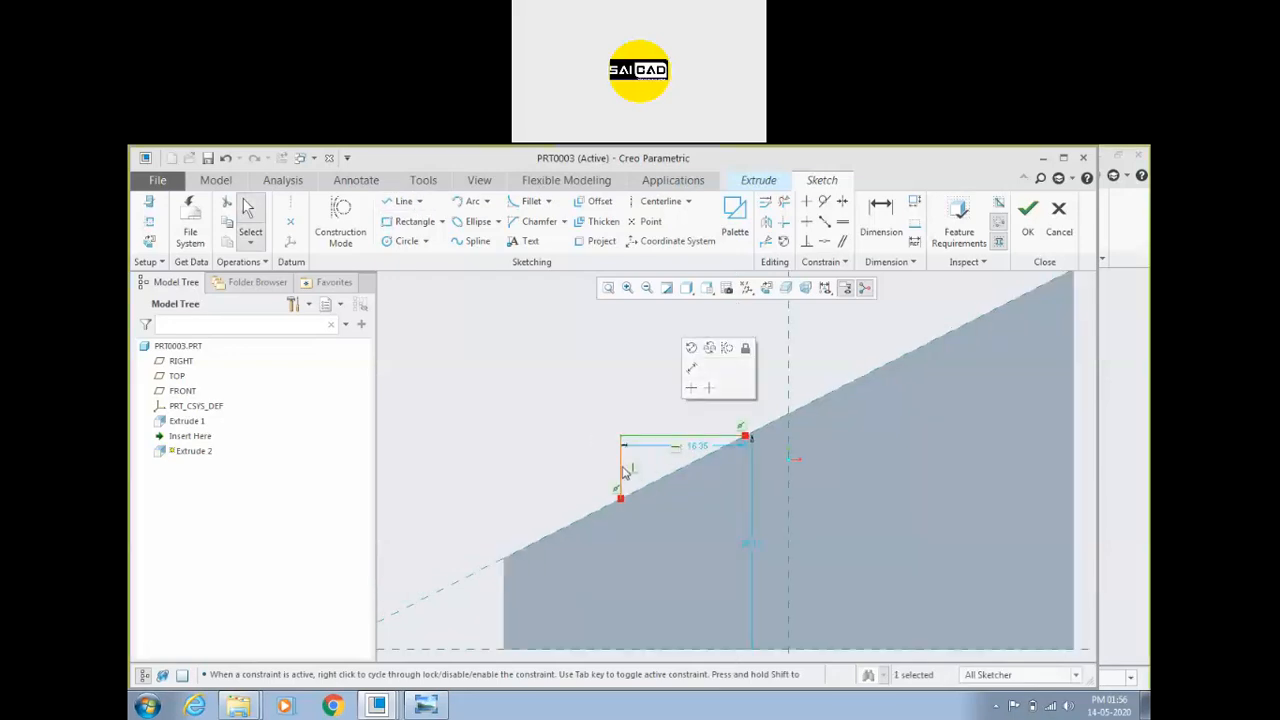
pyautogui.click(671, 457)
pyautogui.scroll(3, 645, 404)
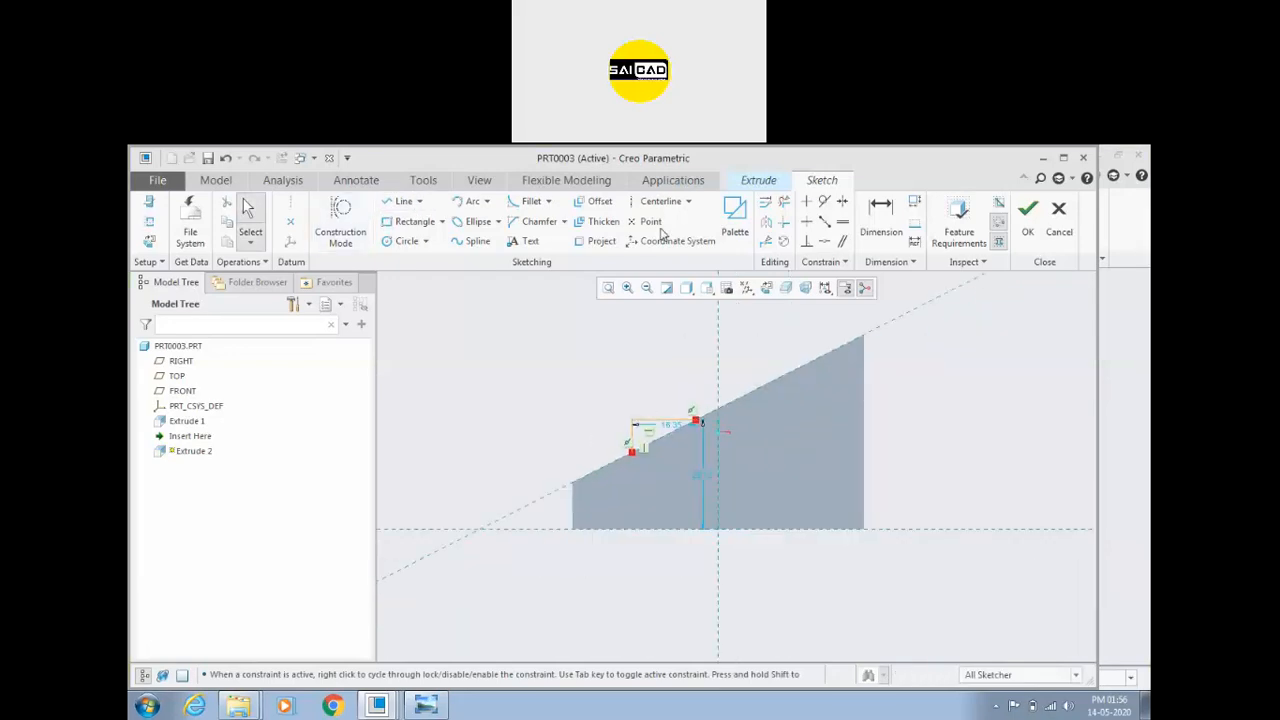
# Step: Dimension the block outline 10 from the left end and 30 high
pyautogui.click(880, 215)
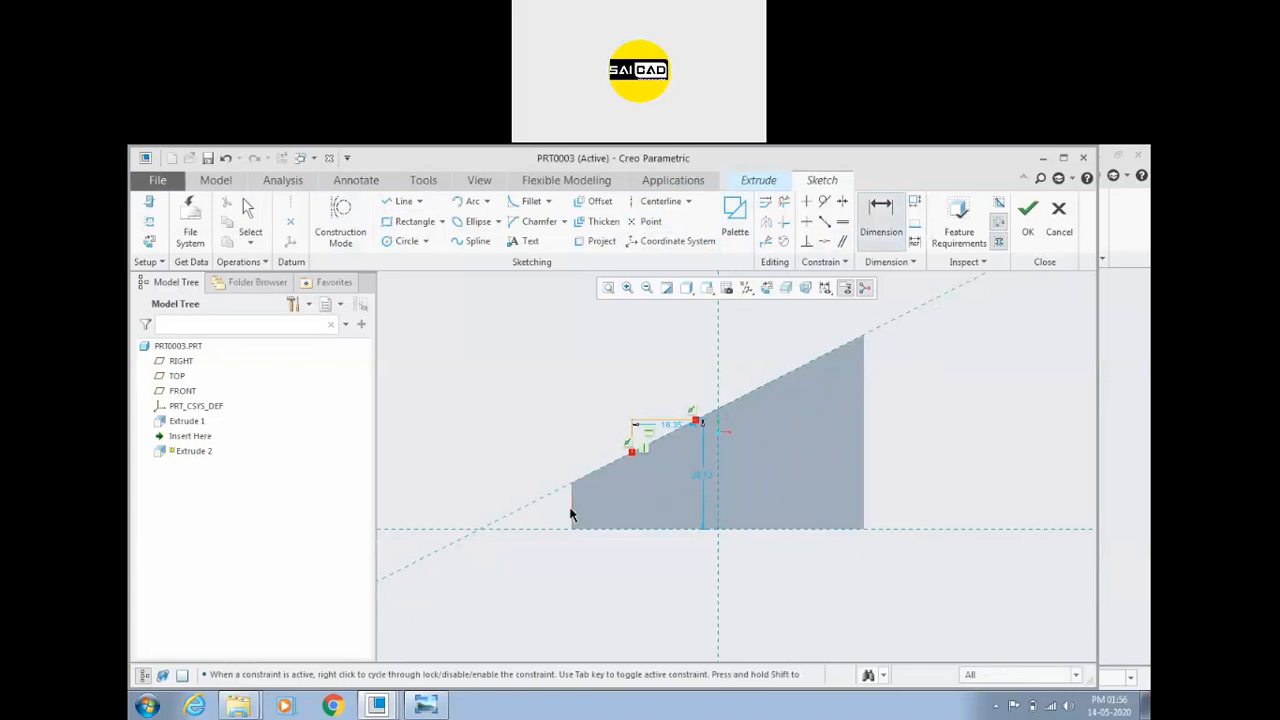
pyautogui.click(632, 431)
pyautogui.middleClick(564, 388)
pyautogui.click(424, 706)
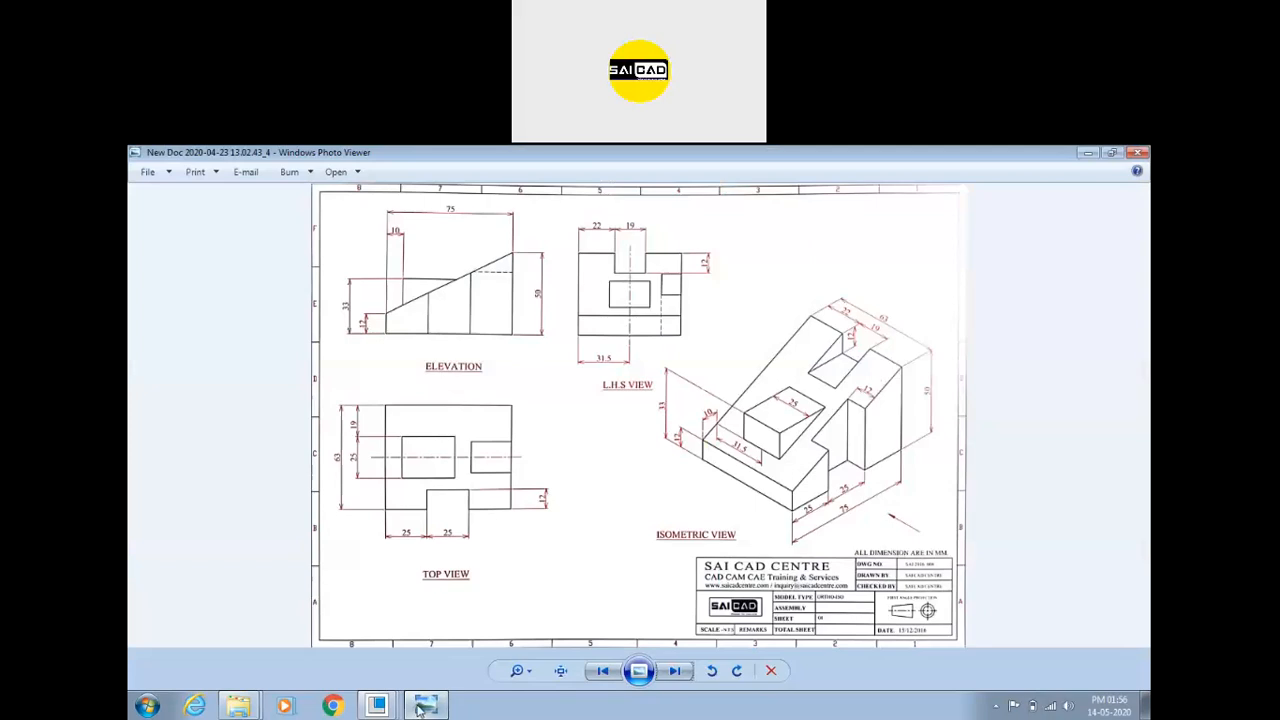
pyautogui.click(421, 706)
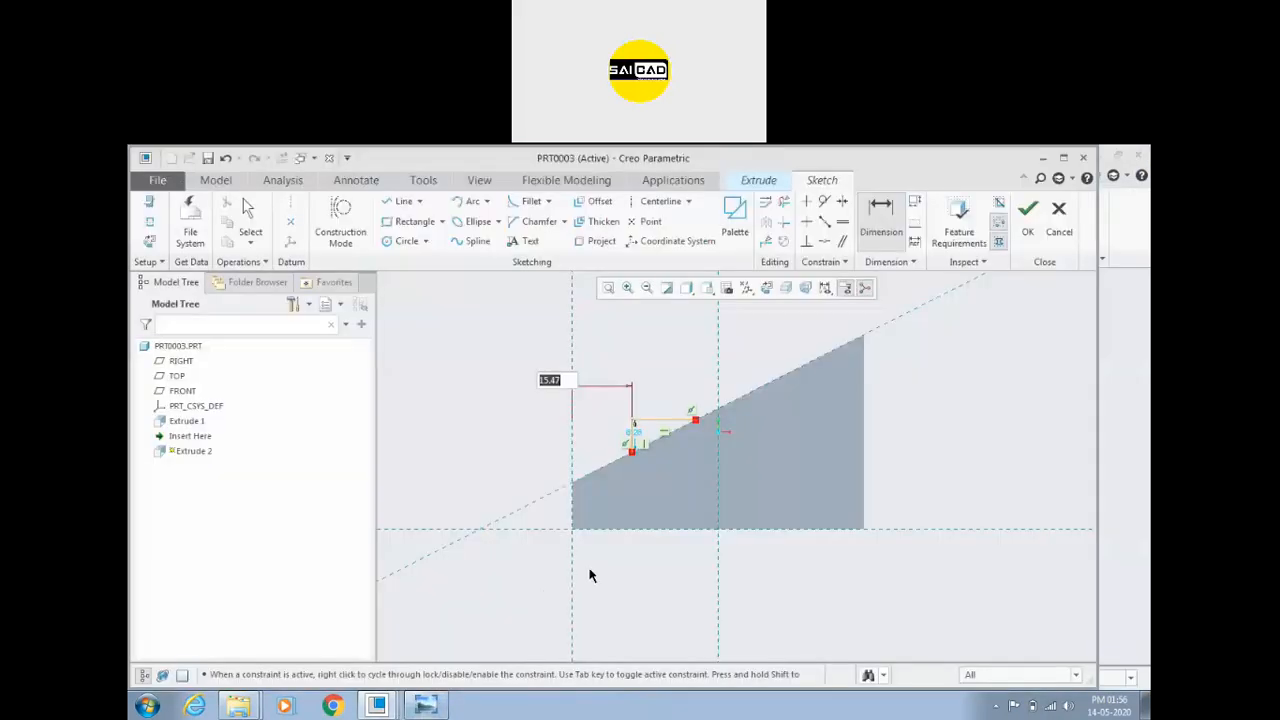
pyautogui.write('10')
pyautogui.press('Return')
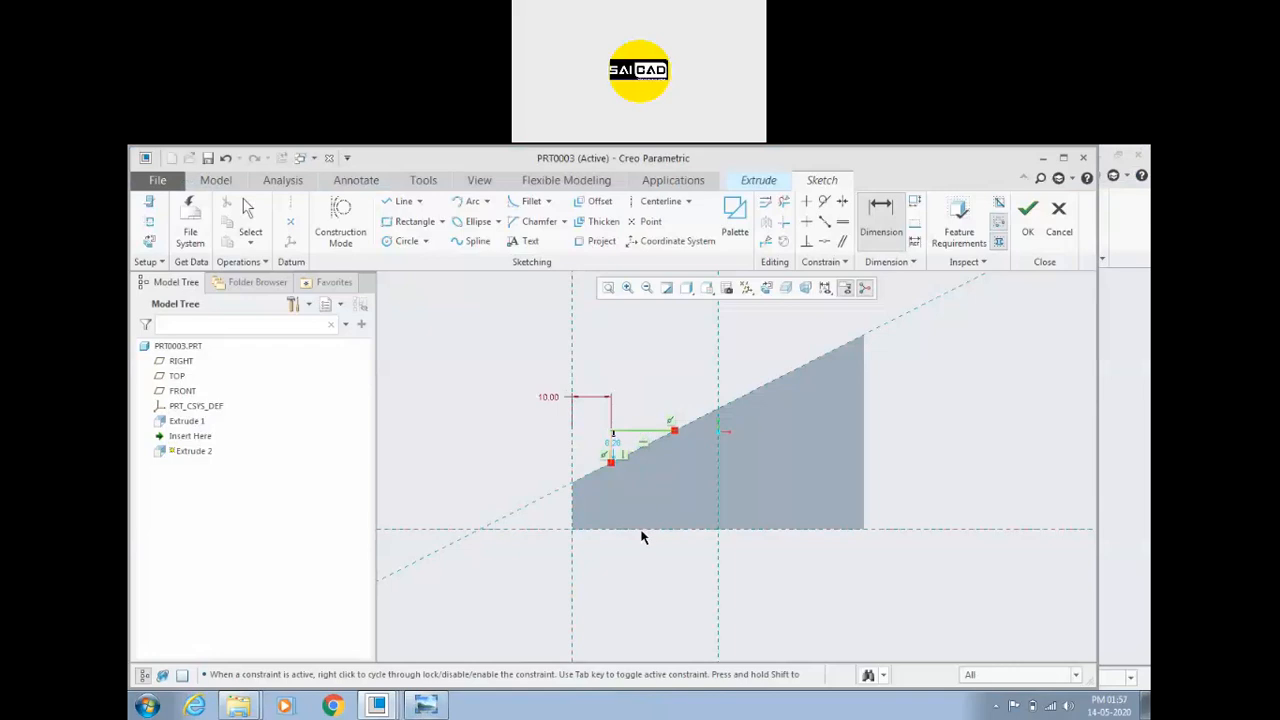
pyautogui.middleClick(521, 446)
pyautogui.write('30')
pyautogui.press('Return')
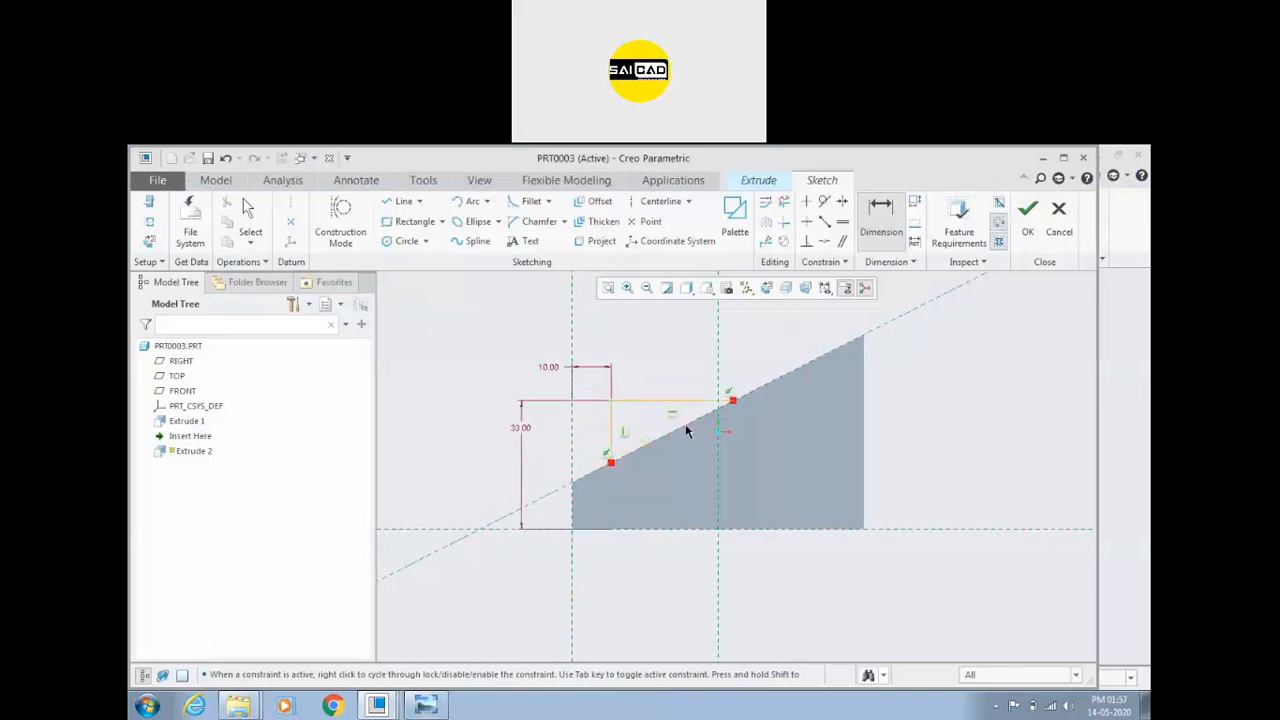
# Step: Close the outline on the slanted edge and finish the sketch
pyautogui.click(405, 203)
pyautogui.click(598, 478)
pyautogui.middleClick(752, 356)
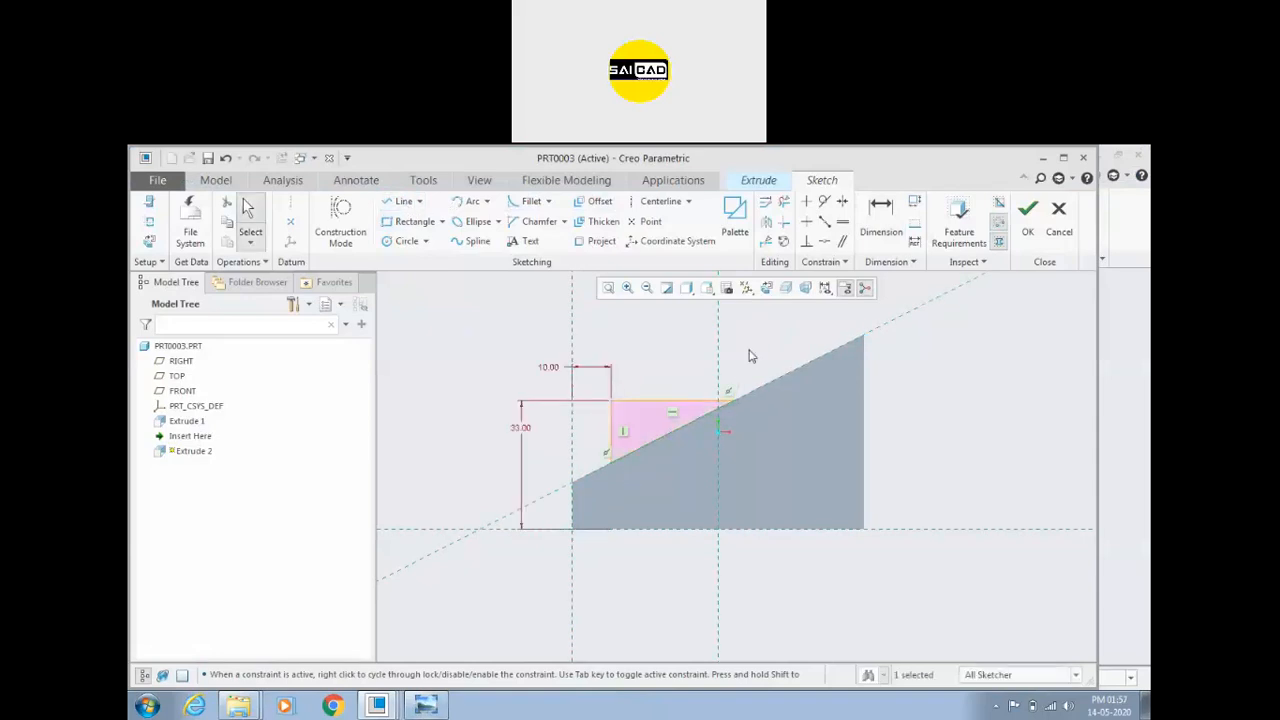
pyautogui.click(1028, 208)
pyautogui.moveTo(645, 475); pyautogui.dragTo(697, 511, button='middle')
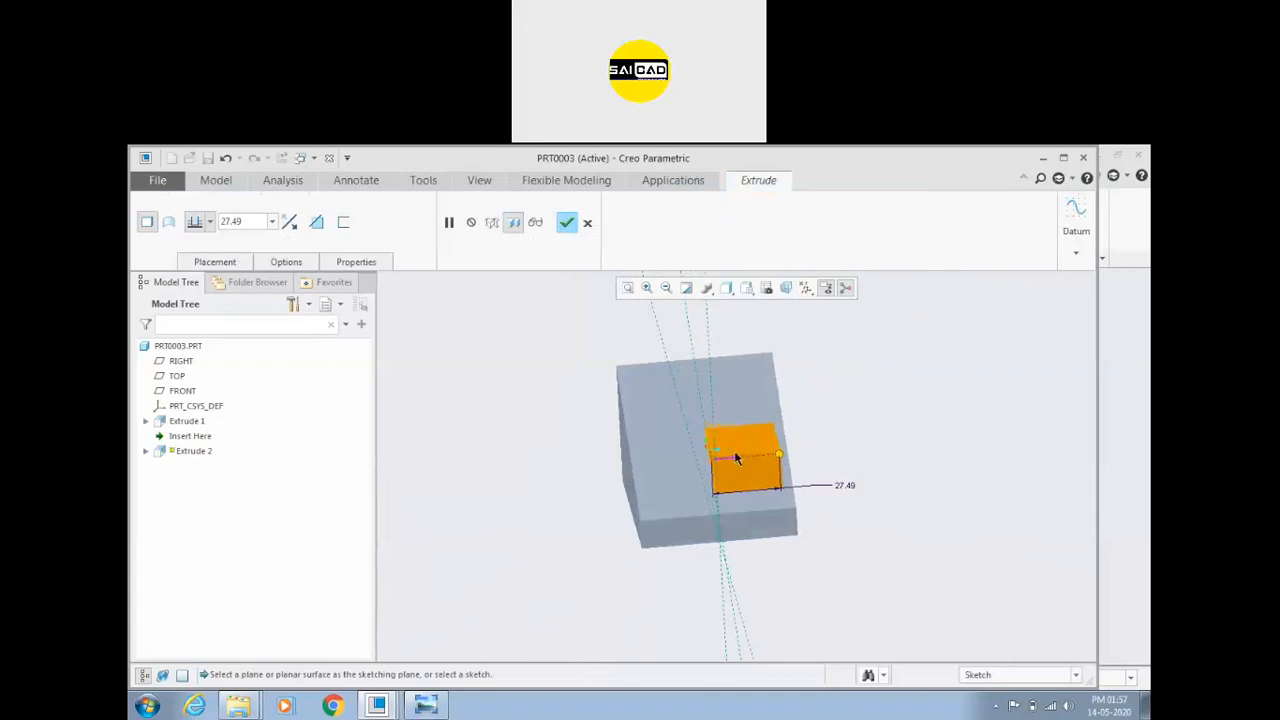
# Step: Extrude the block symmetrically to a depth of 25 and finish it
pyautogui.click(211, 222)
pyautogui.click(196, 264)
pyautogui.click(424, 704)
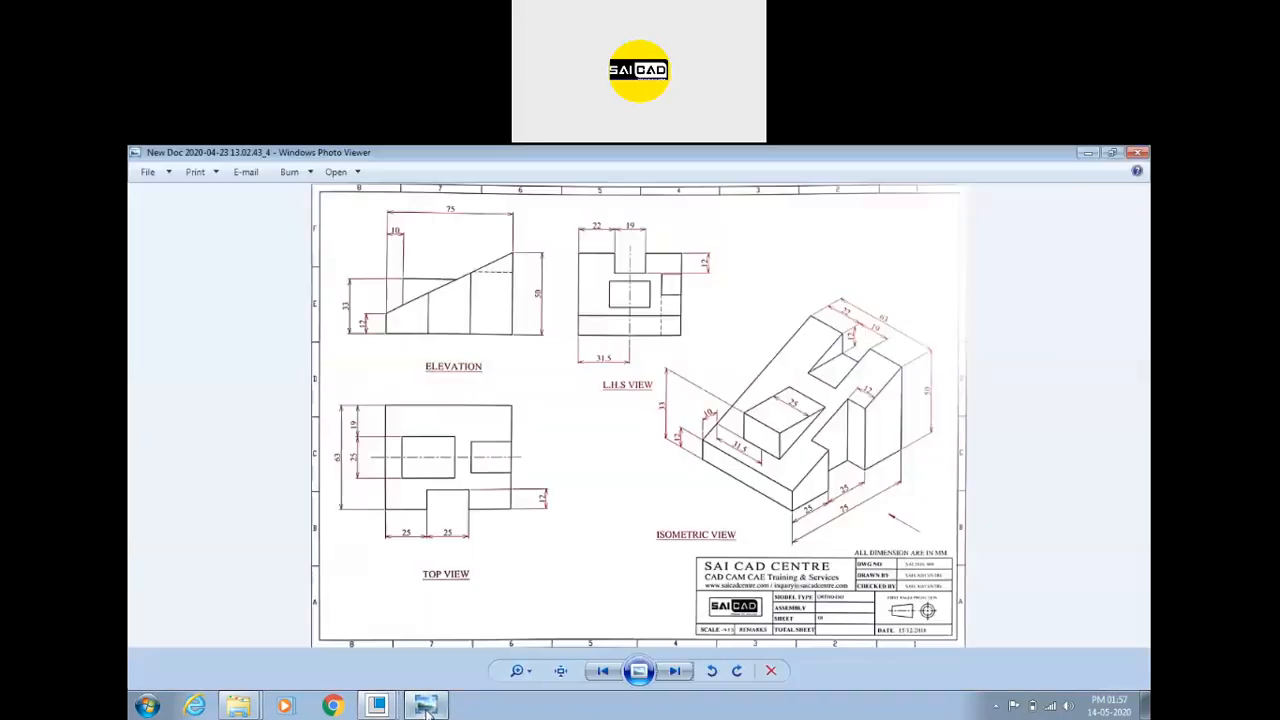
pyautogui.click(424, 705)
pyautogui.doubleClick(258, 220)
pyautogui.write('25')
pyautogui.press('Return')
pyautogui.click(566, 222)
pyautogui.moveTo(555, 330); pyautogui.dragTo(791, 443, button='middle')
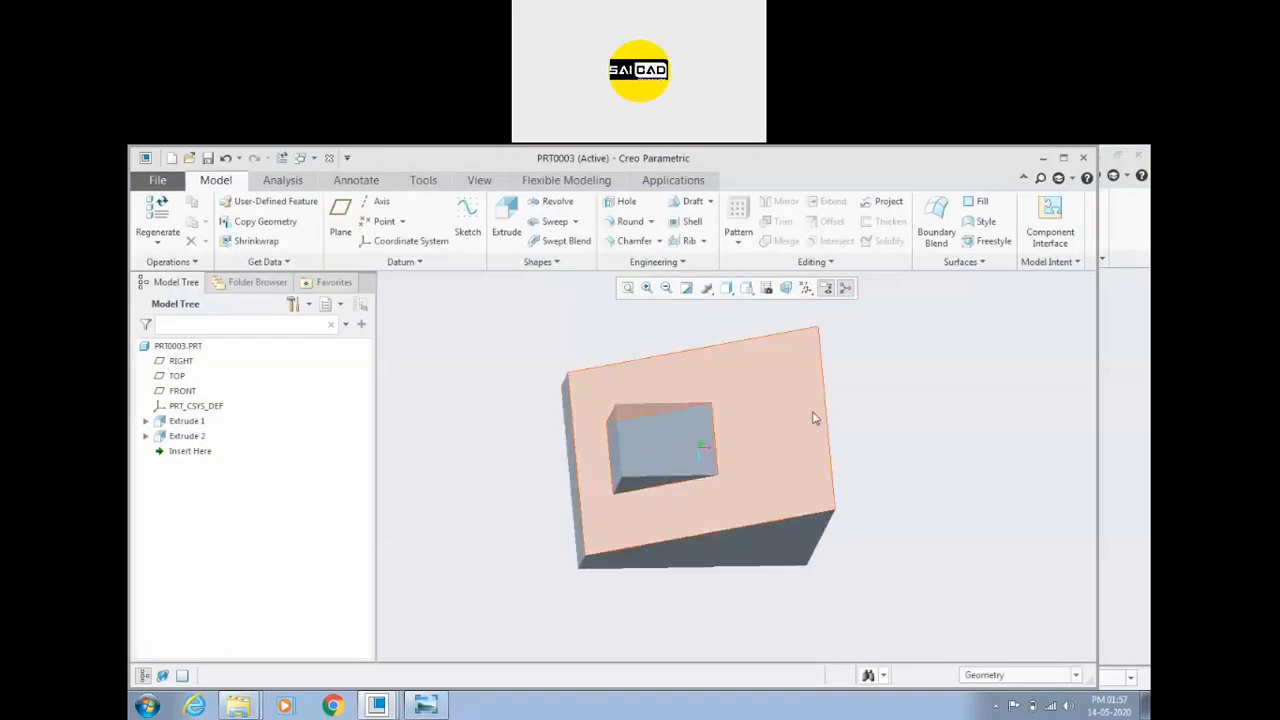
# Step: Check the drawing and select FRONT as the next sketch plane
pyautogui.click(428, 705)
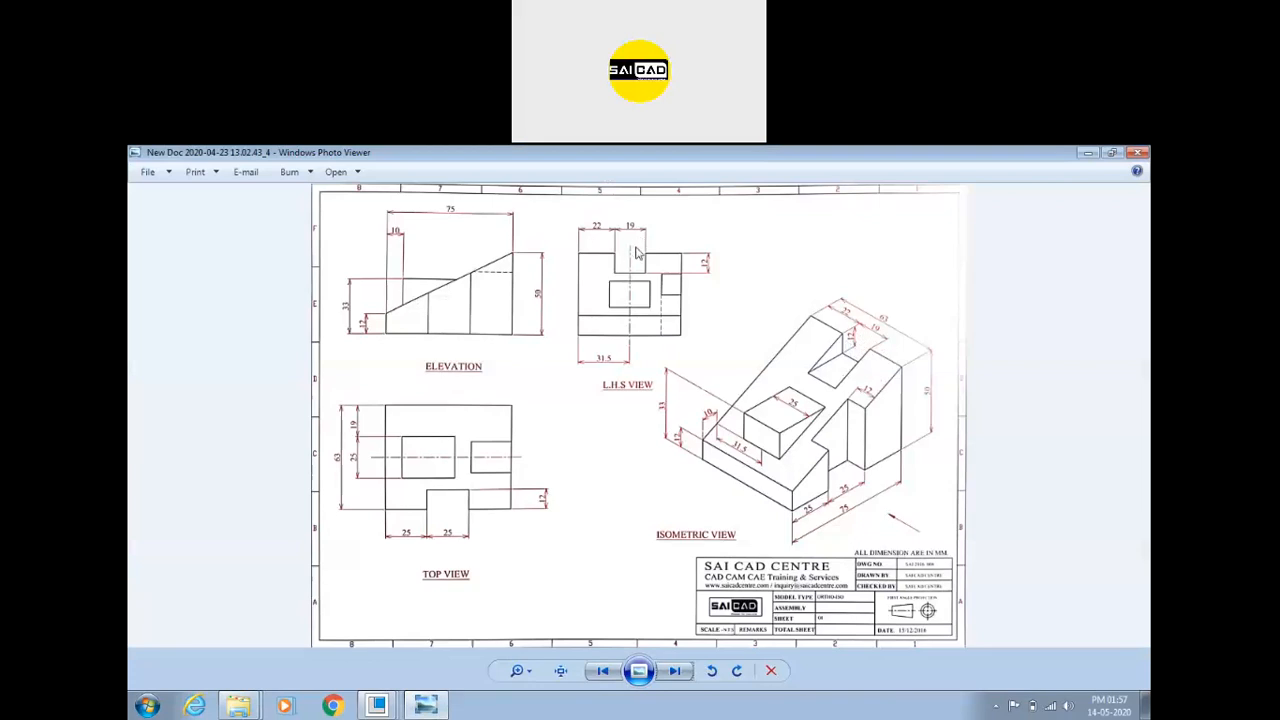
pyautogui.hotkey('alt', 'Tab')
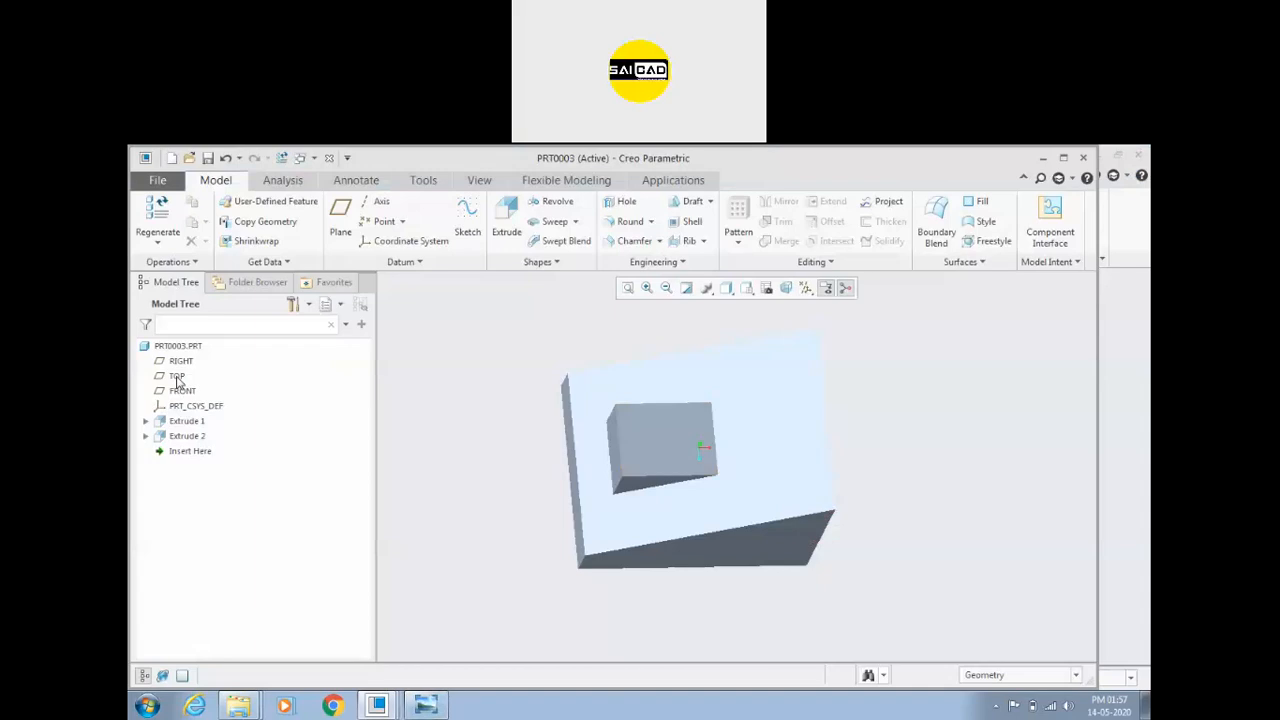
pyautogui.click(182, 390)
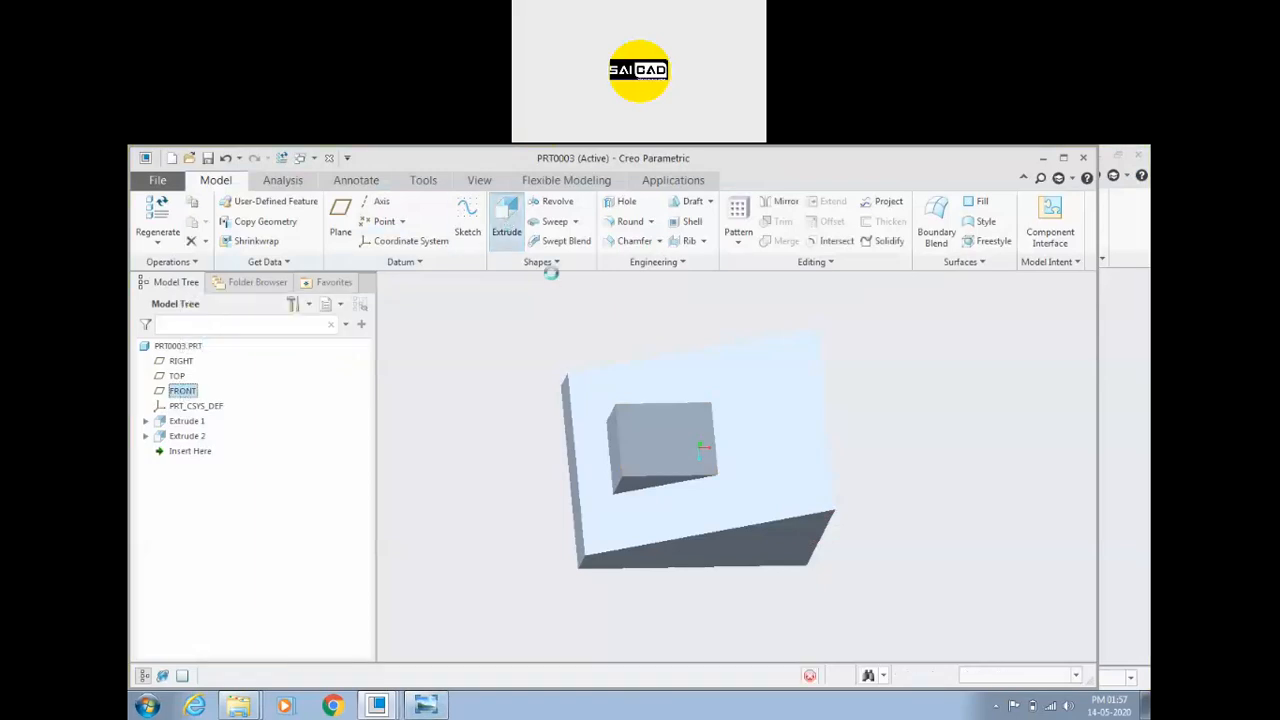
# Step: Start an extrude on FRONT and draw a triangle at the slope's top corner
pyautogui.click(752, 291)
pyautogui.click(766, 291)
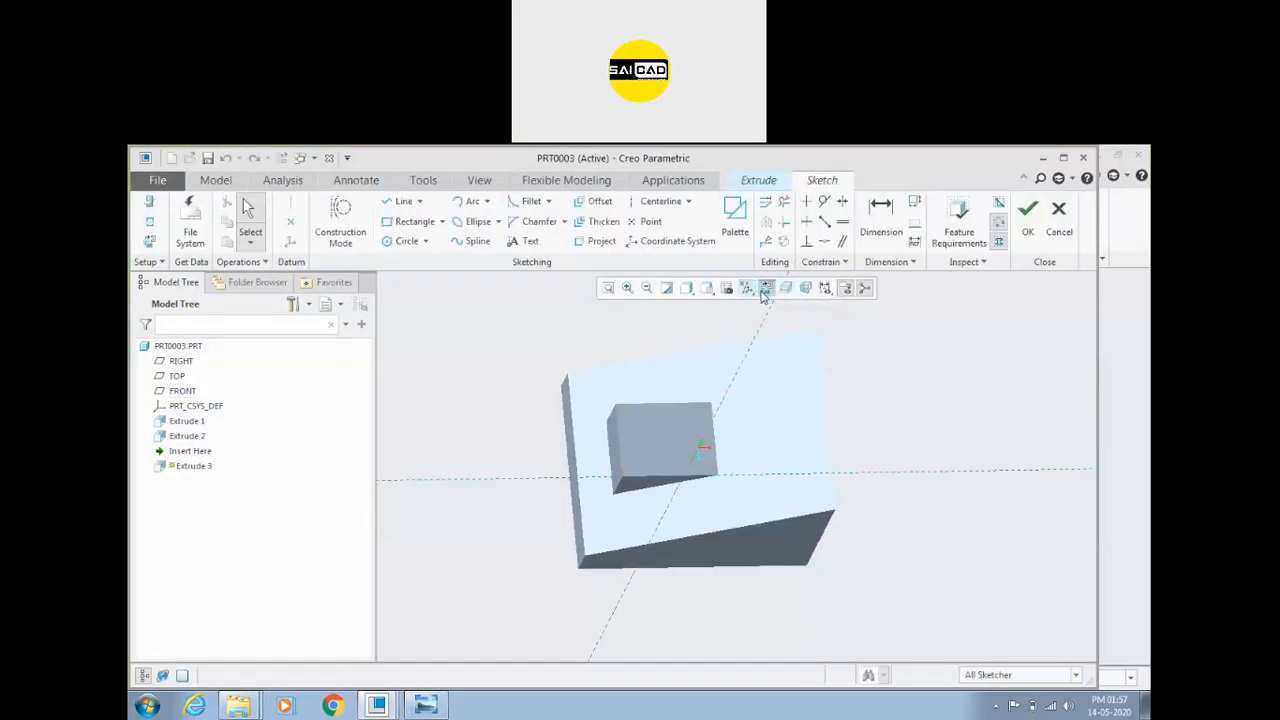
pyautogui.click(398, 201)
pyautogui.scroll(1, 1022, 413)
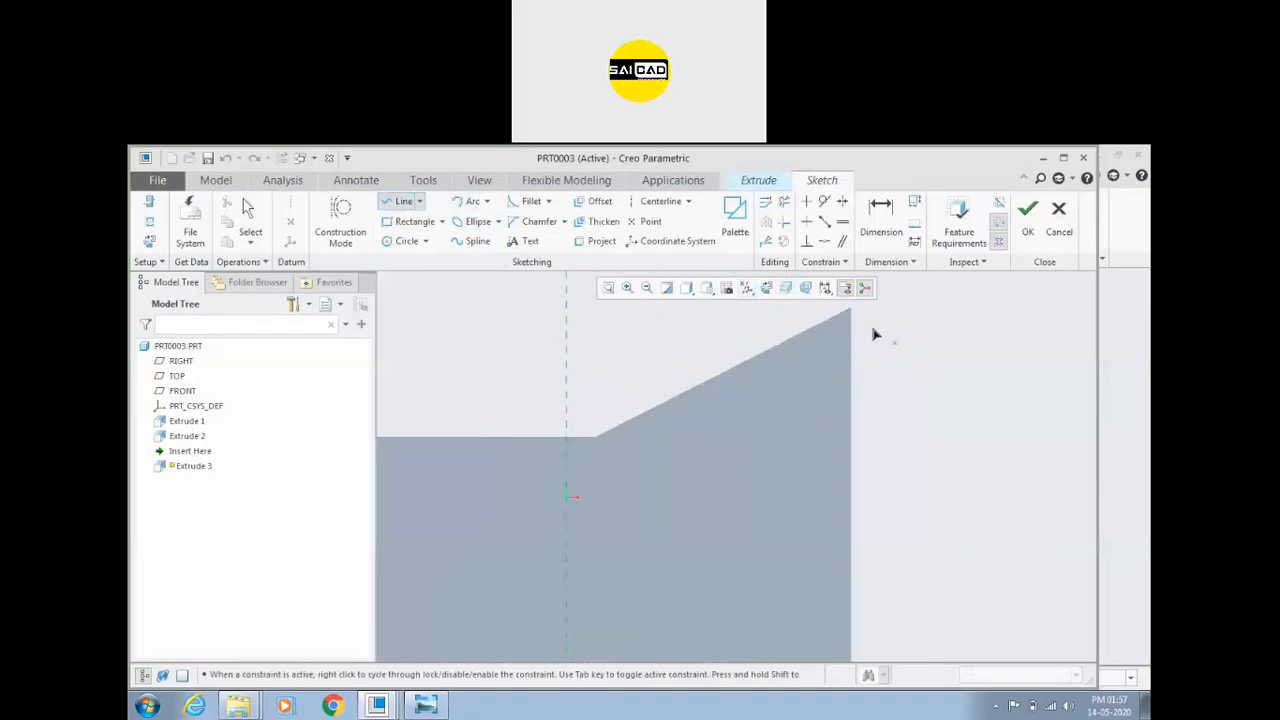
pyautogui.click(850, 376)
pyautogui.click(721, 374)
pyautogui.click(851, 309)
pyautogui.middleClick(952, 362)
pyautogui.middleClick(952, 362)
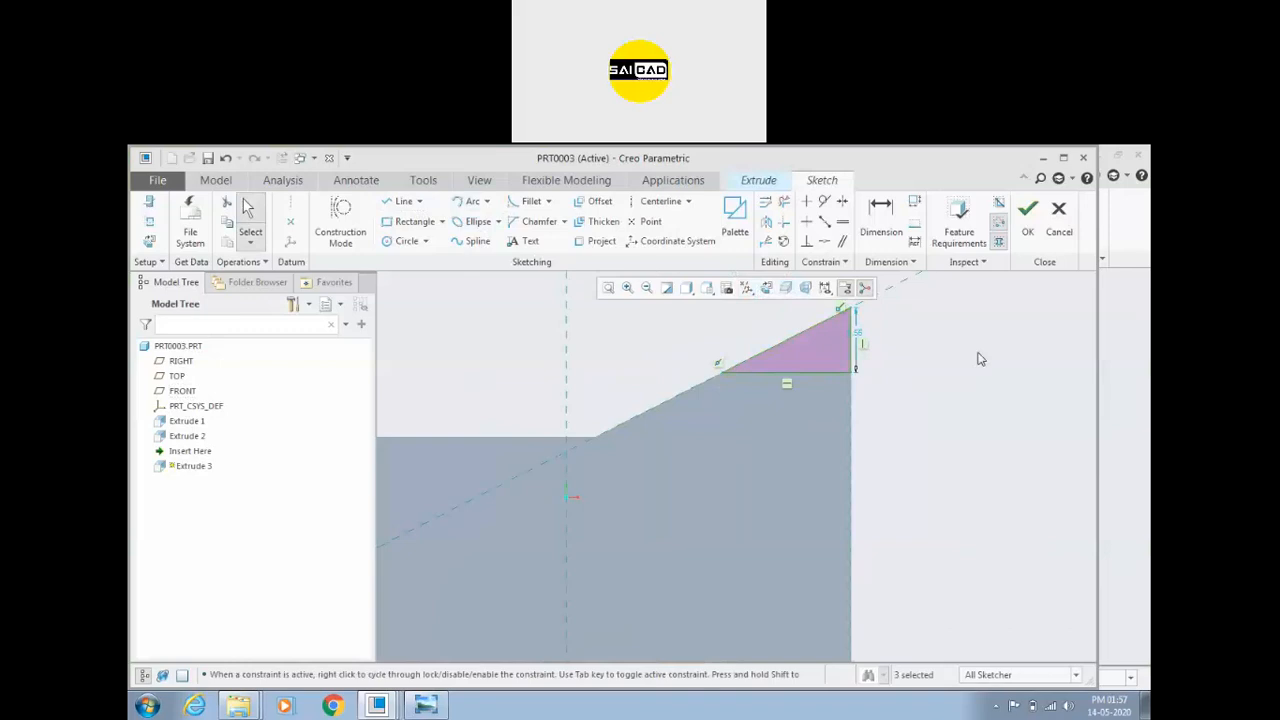
# Step: Set the triangle's height to 12 and accept the sketch
pyautogui.doubleClick(857, 340)
pyautogui.click(432, 706)
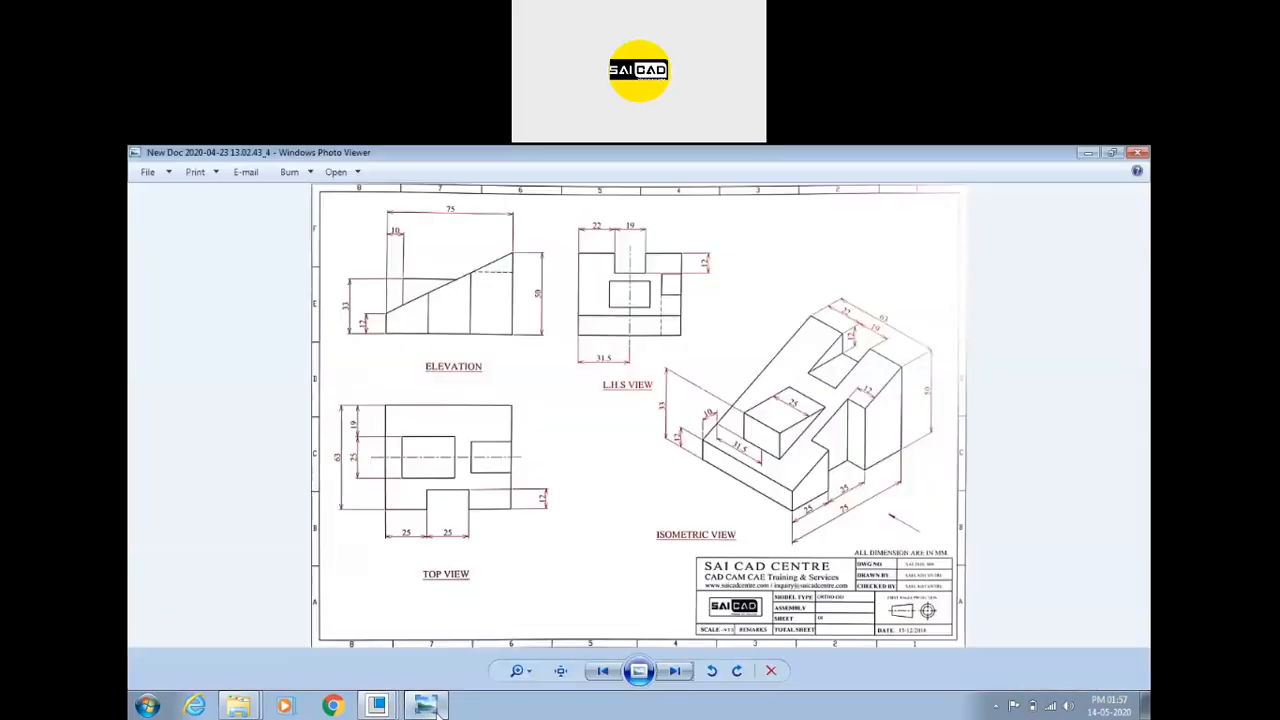
pyautogui.click(437, 711)
pyautogui.write('12')
pyautogui.press('Return')
pyautogui.click(914, 388)
pyautogui.scroll(1, 800, 408)
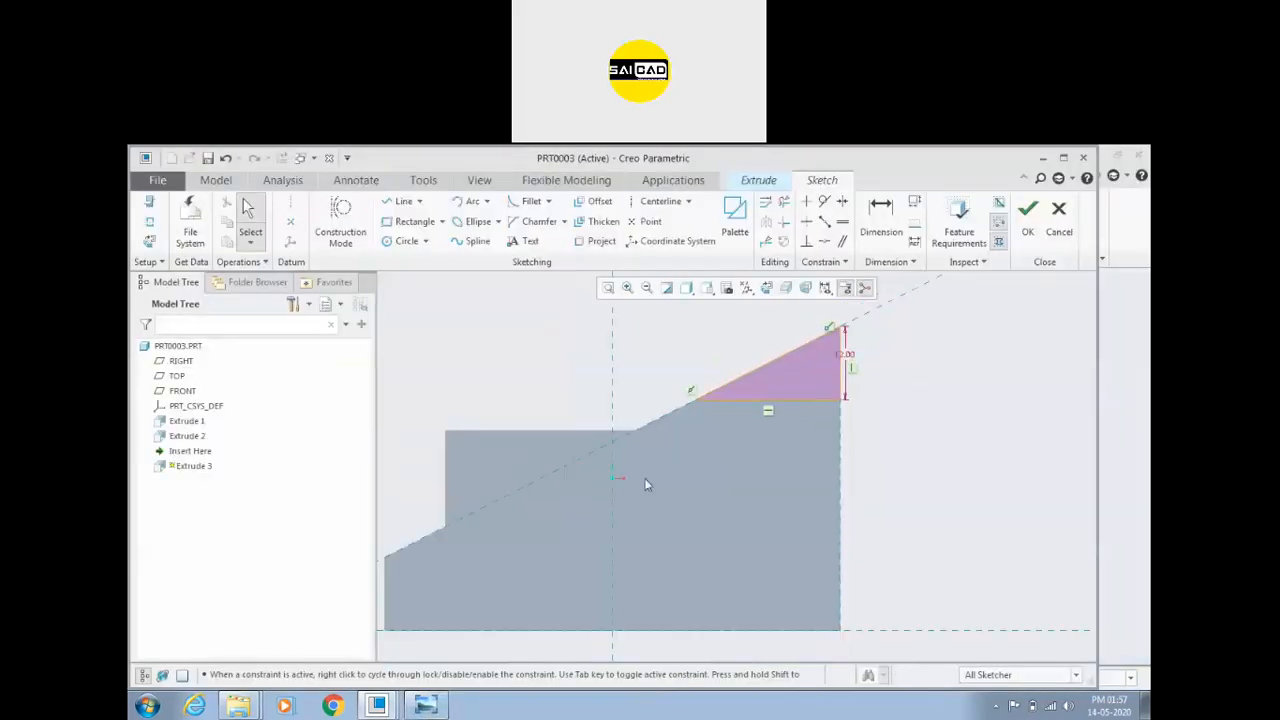
pyautogui.hotkey('ctrl', 'd')
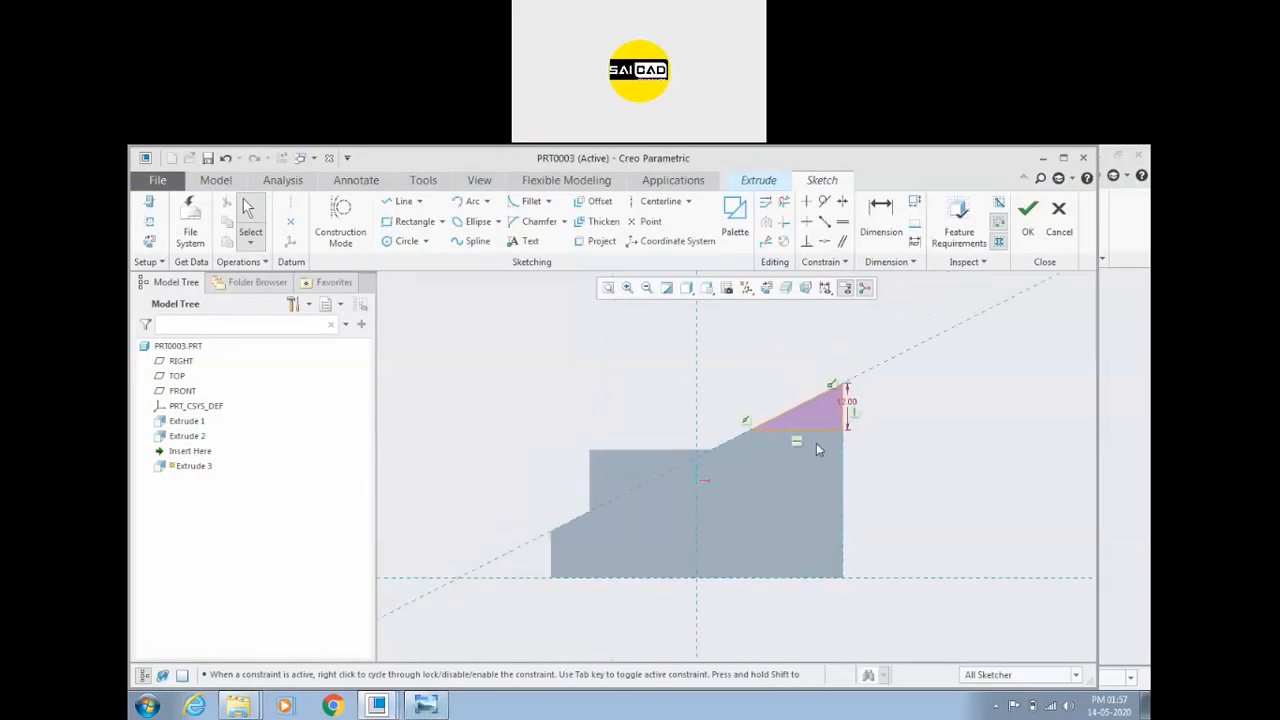
pyautogui.click(1028, 212)
pyautogui.doubleClick(246, 216)
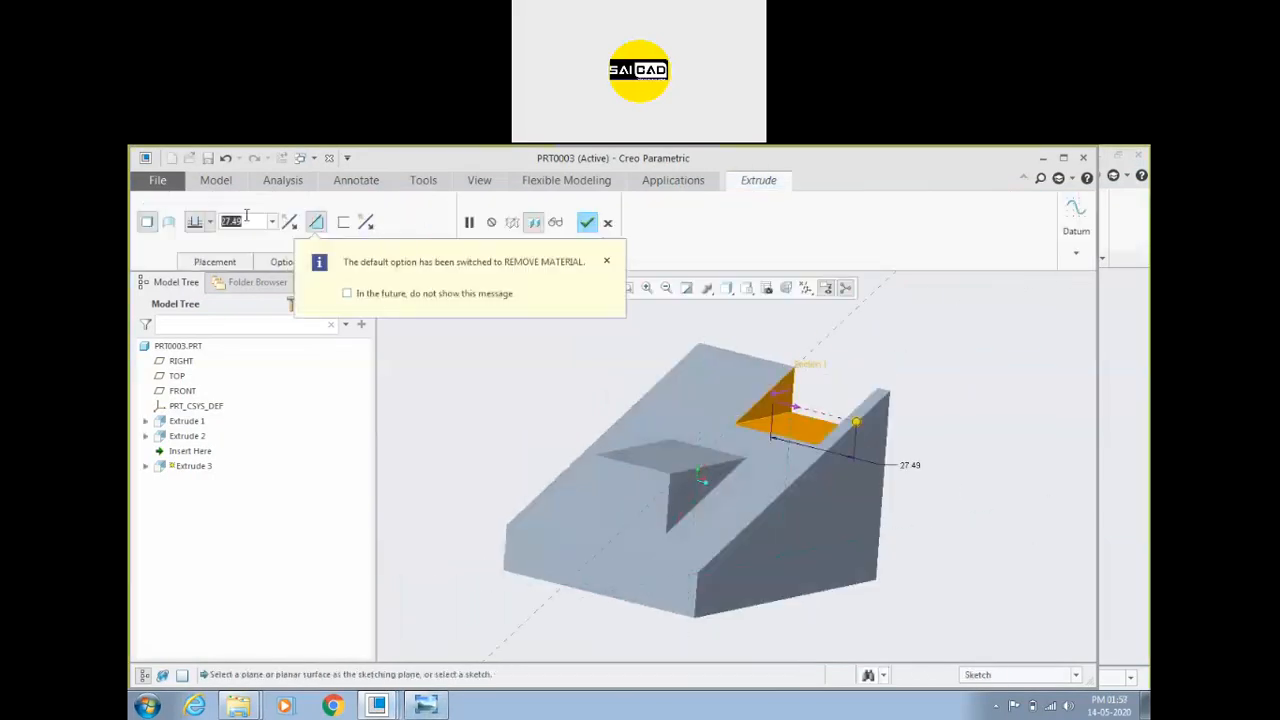
# Step: Cut the triangular slot 19 deep, symmetric about the sketch plane
pyautogui.write('19')
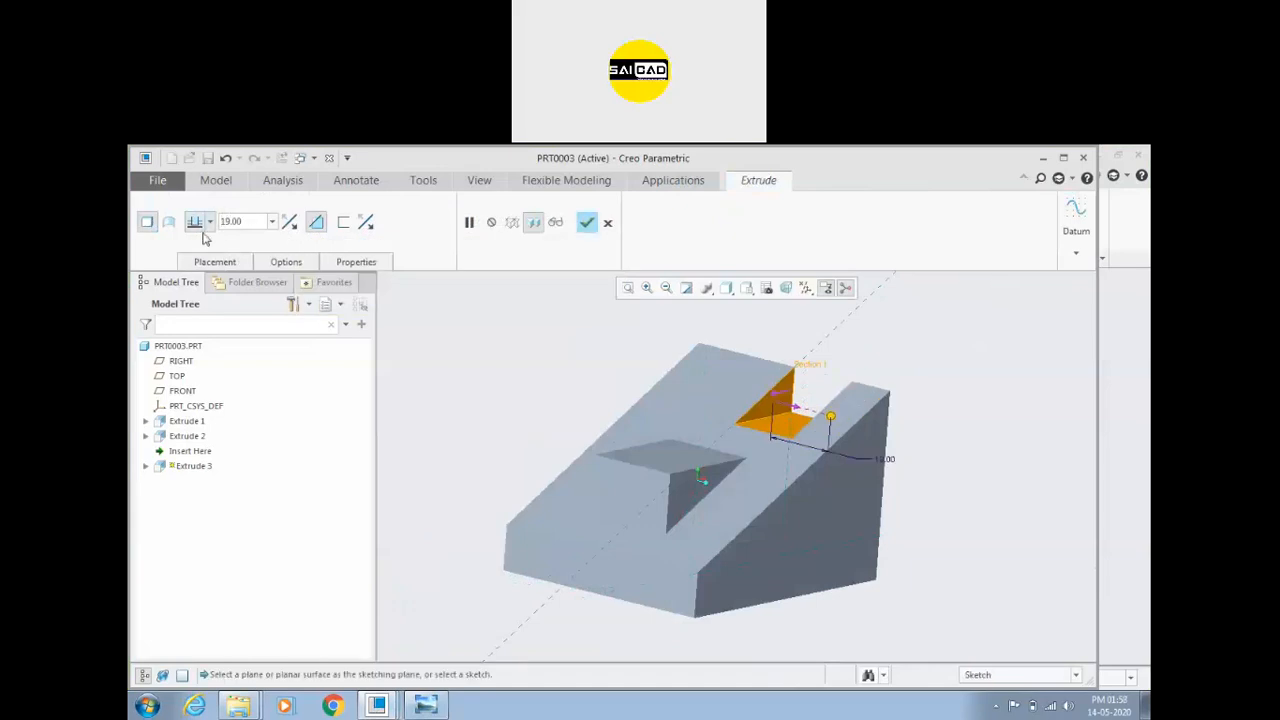
pyautogui.click(211, 224)
pyautogui.click(197, 264)
pyautogui.moveTo(430, 365); pyautogui.dragTo(463, 403, button='middle')
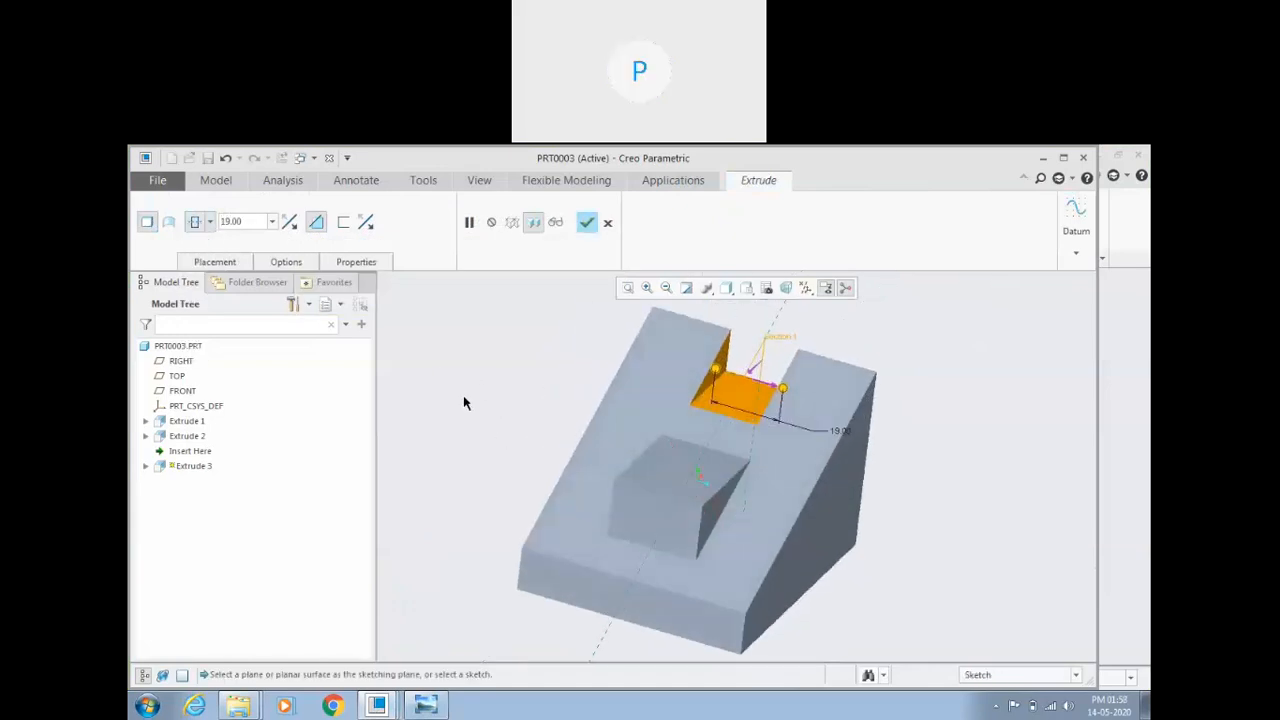
pyautogui.click(587, 222)
pyautogui.scroll(-3, 590, 448)
pyautogui.moveTo(590, 448)
pyautogui.mouseDown(button='middle')
pyautogui.moveTo(729, 451)
pyautogui.moveTo(640, 452)
pyautogui.moveTo(702, 447)
pyautogui.moveTo(669, 446)
pyautogui.moveTo(671, 497)
pyautogui.mouseUp(button='middle')
pyautogui.moveTo(589, 580)
pyautogui.mouseDown(button='middle')
pyautogui.moveTo(594, 502)
pyautogui.moveTo(590, 515)
pyautogui.mouseUp(button='middle')
# Step: Compare with the drawing and select the part's large face for the next sketch
pyautogui.click(430, 706)
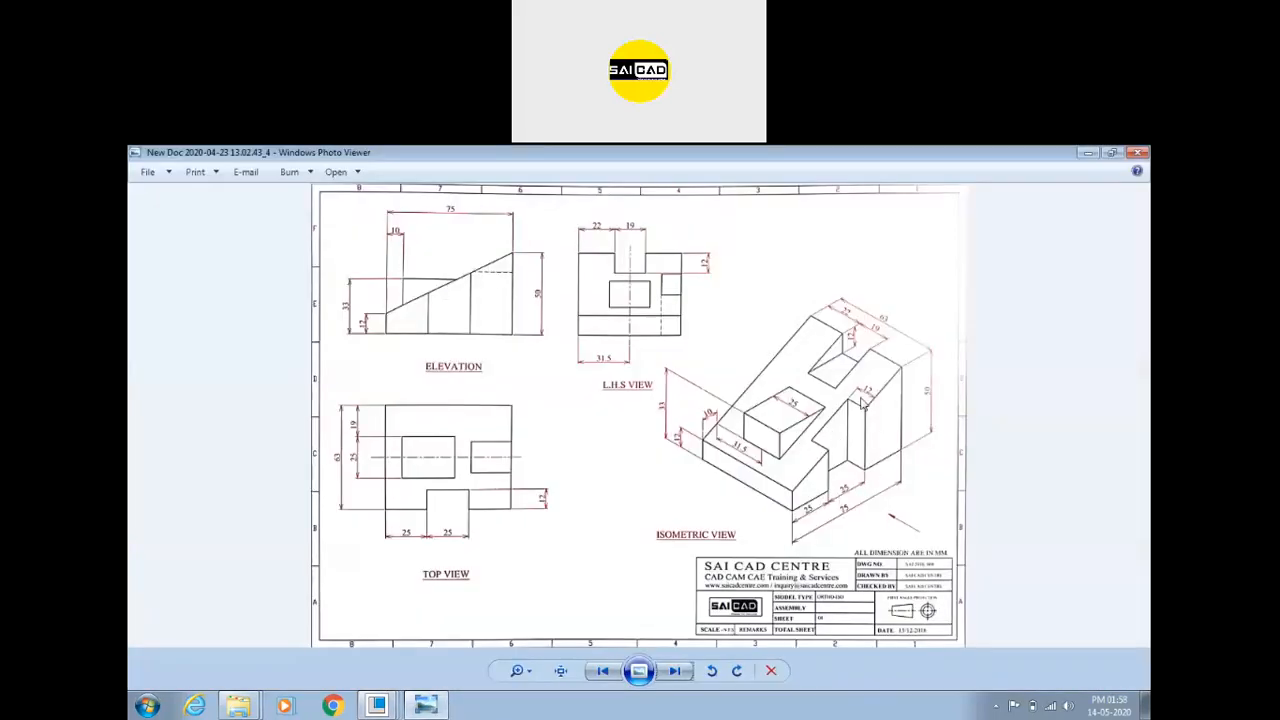
pyautogui.click(424, 706)
pyautogui.moveTo(594, 606); pyautogui.dragTo(655, 417, button='middle')
pyautogui.click(655, 470)
pyautogui.click(655, 412)
pyautogui.moveTo(775, 418); pyautogui.dragTo(707, 412, button='middle')
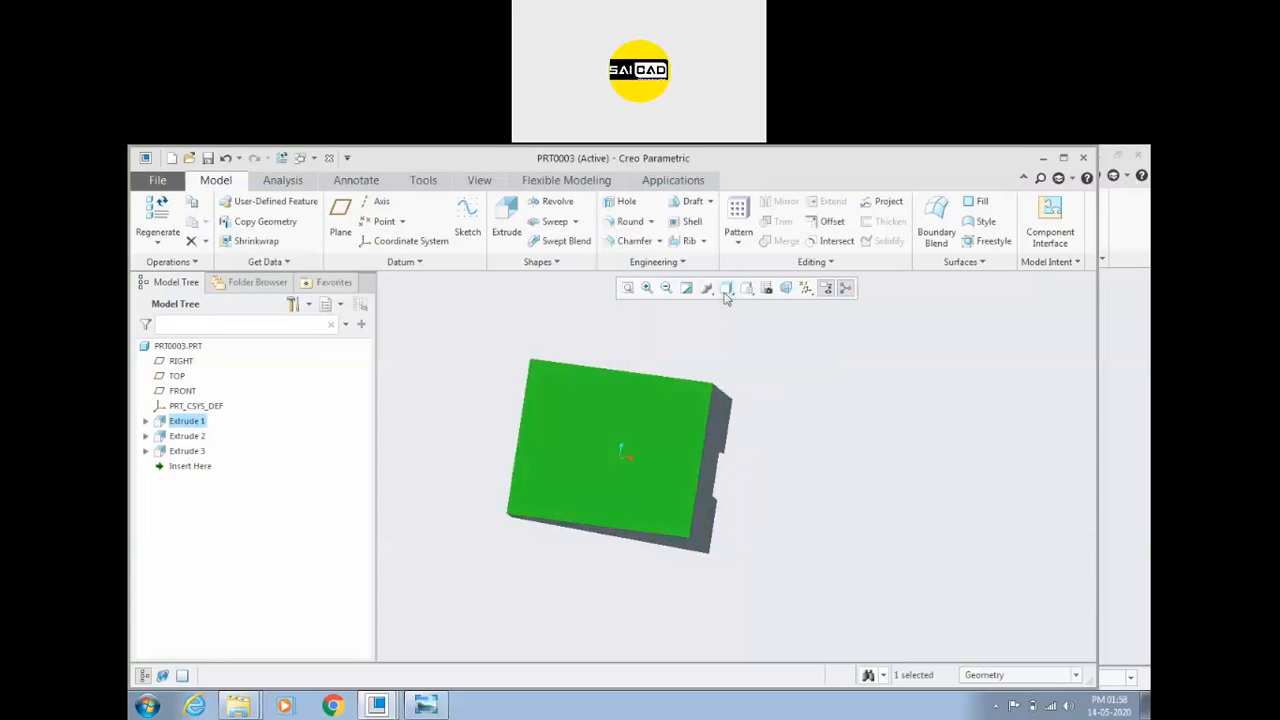
# Step: Start an extrude on the selected face and draw a rectangle at its top edge
pyautogui.click(515, 228)
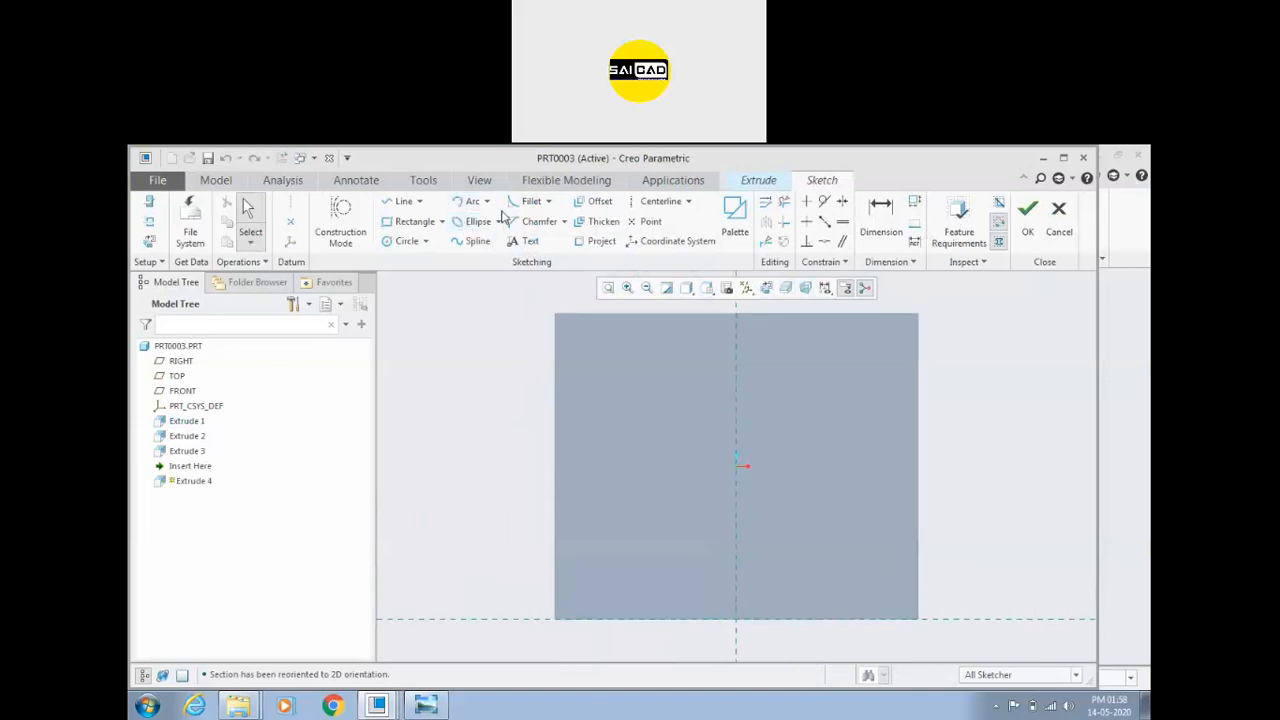
pyautogui.click(418, 221)
pyautogui.click(688, 316)
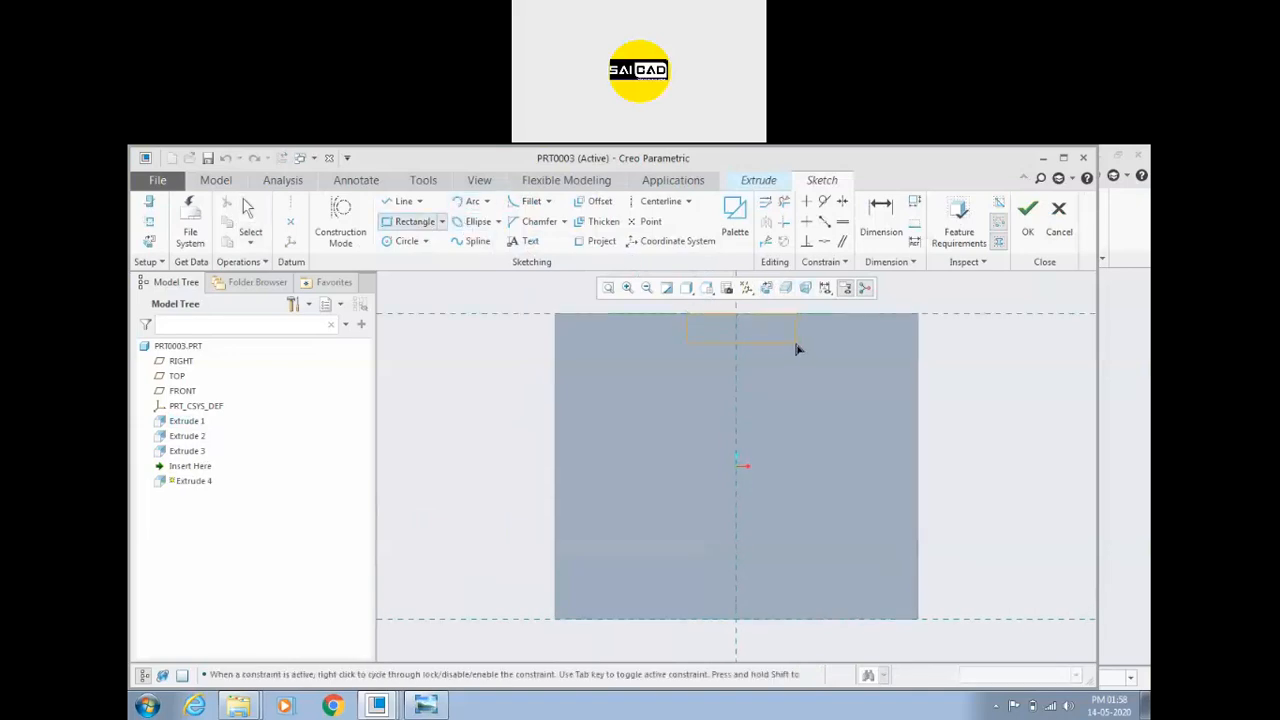
pyautogui.click(802, 346)
pyautogui.middleClick(971, 369)
pyautogui.scroll(3, 687, 446)
pyautogui.scroll(-3, 702, 382)
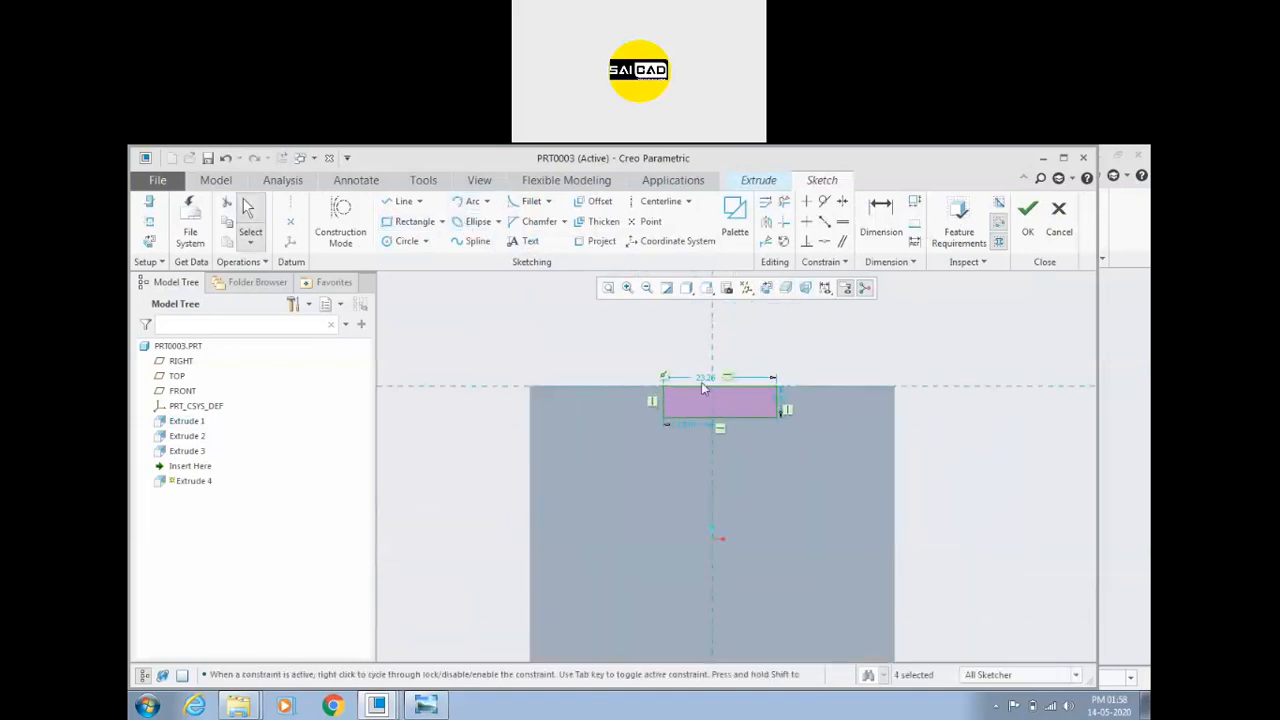
# Step: Set the rectangle width to 25 and its offset from the left edge to 25
pyautogui.click(426, 706)
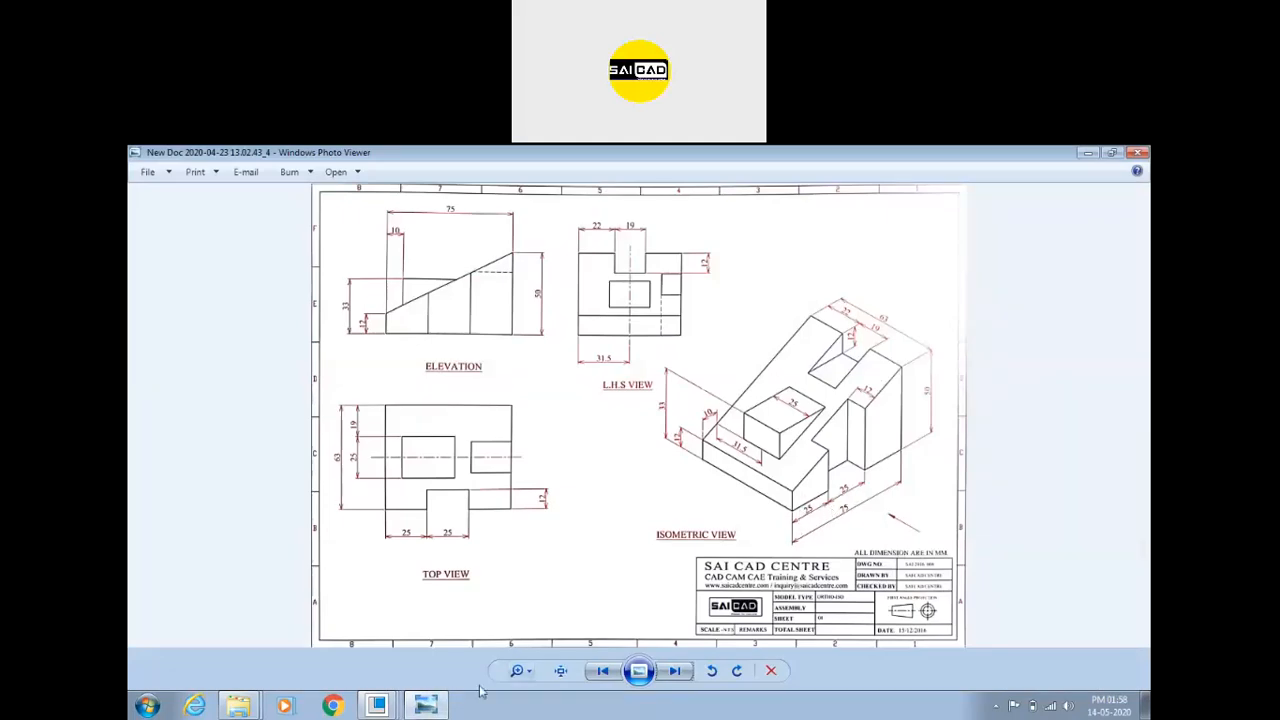
pyautogui.click(428, 706)
pyautogui.doubleClick(706, 379)
pyautogui.write('25')
pyautogui.press('Return')
pyautogui.click(880, 215)
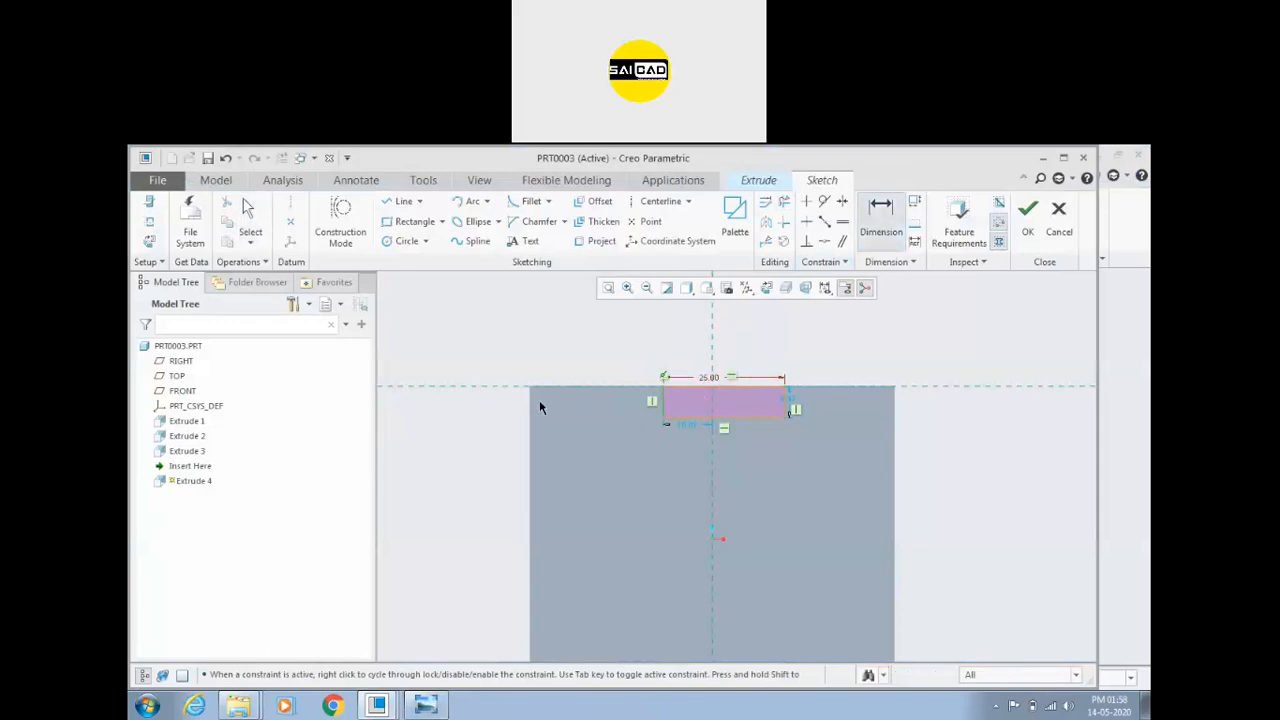
pyautogui.middleClick(569, 362)
pyautogui.write('25')
pyautogui.press('Return')
# Step: Set the rectangle height to 12 and accept the sketch
pyautogui.click(427, 706)
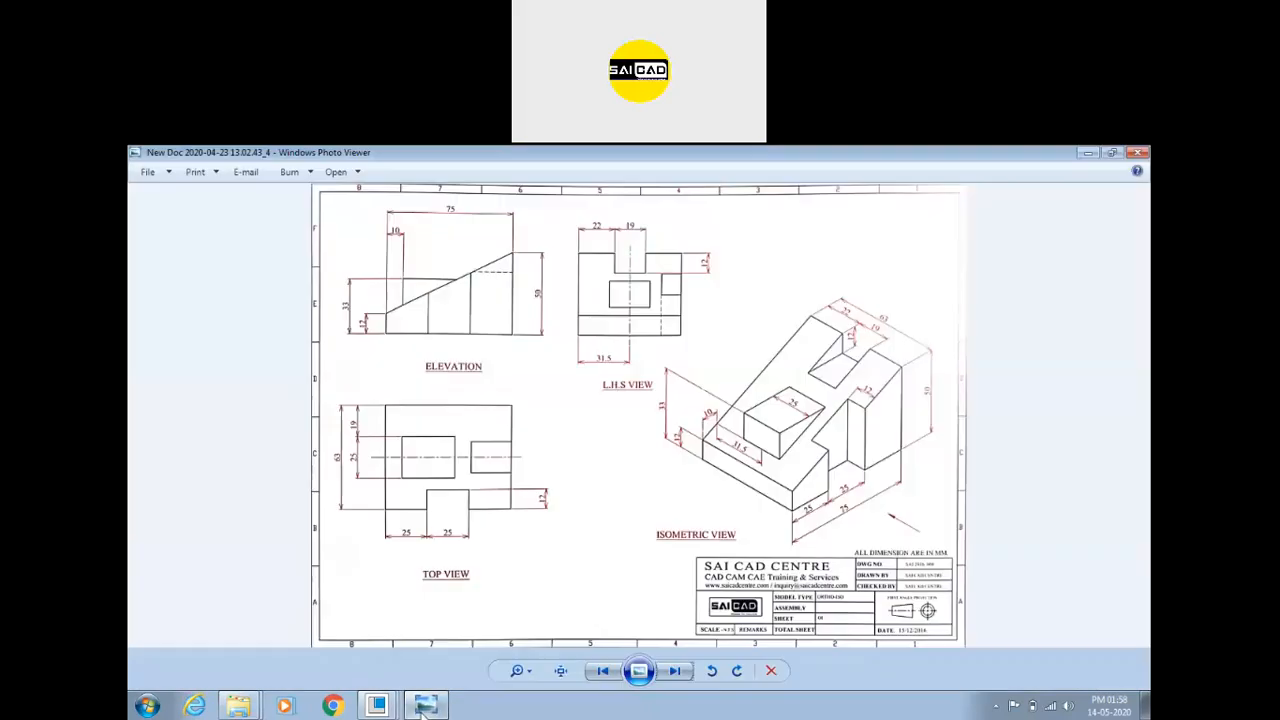
pyautogui.click(427, 706)
pyautogui.doubleClick(781, 403)
pyautogui.write('12')
pyautogui.press('Return')
pyautogui.scroll(3, 787, 411)
pyautogui.moveTo(785, 408)
pyautogui.mouseDown(button='middle')
pyautogui.moveTo(769, 354)
pyautogui.moveTo(806, 499)
pyautogui.moveTo(809, 471)
pyautogui.moveTo(821, 473)
pyautogui.mouseUp(button='middle')
pyautogui.click(1028, 215)
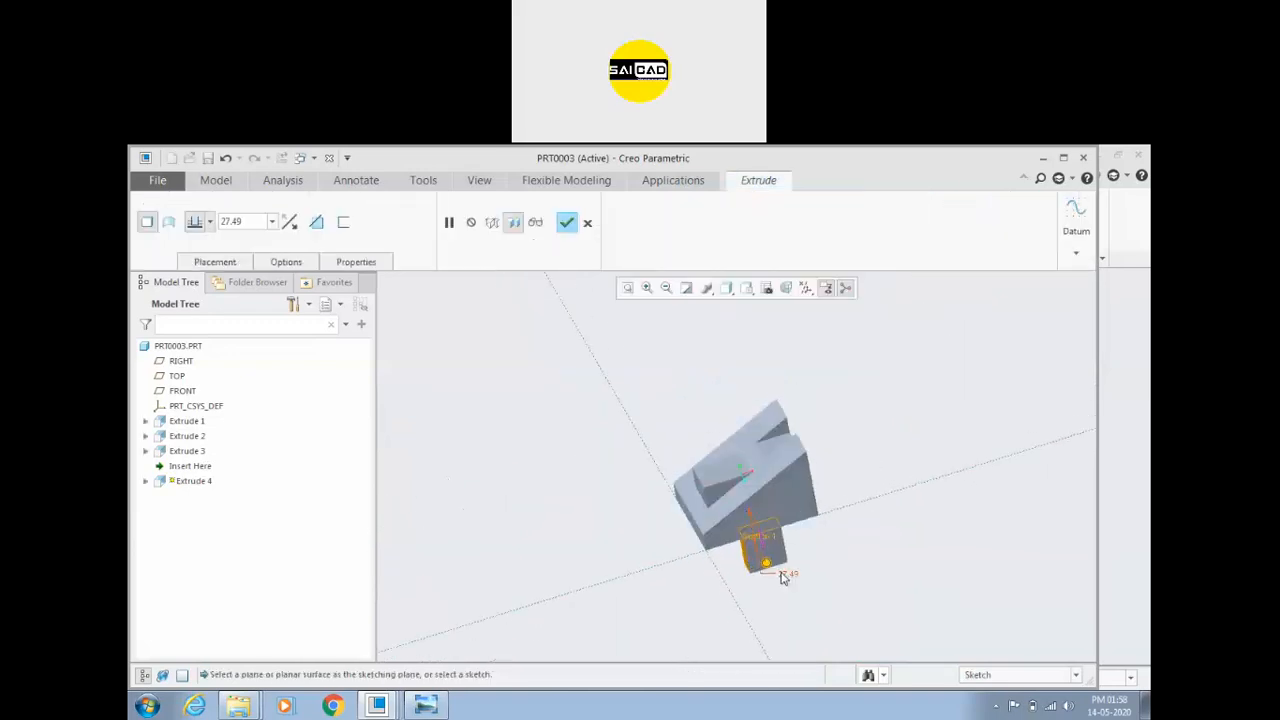
# Step: Finish Extrude 4 as a Through All material cut notching the wedge's front base
pyautogui.click(289, 222)
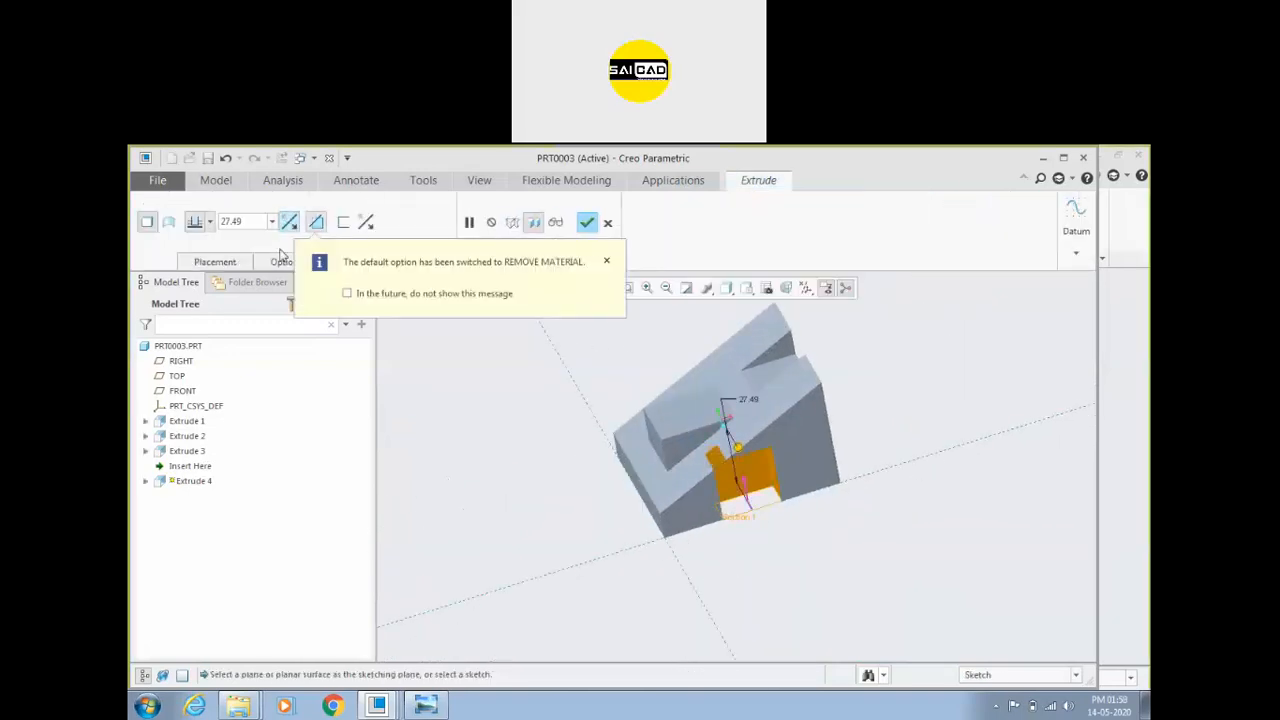
pyautogui.click(210, 222)
pyautogui.click(195, 326)
pyautogui.moveTo(472, 492); pyautogui.dragTo(710, 415, button='middle')
pyautogui.click(587, 222)
pyautogui.click(491, 457)
# Step: Compare the finished part with the drawing, inspect it, and maximize the window
pyautogui.click(427, 706)
pyautogui.click(427, 706)
pyautogui.moveTo(715, 420); pyautogui.dragTo(831, 415, button='middle')
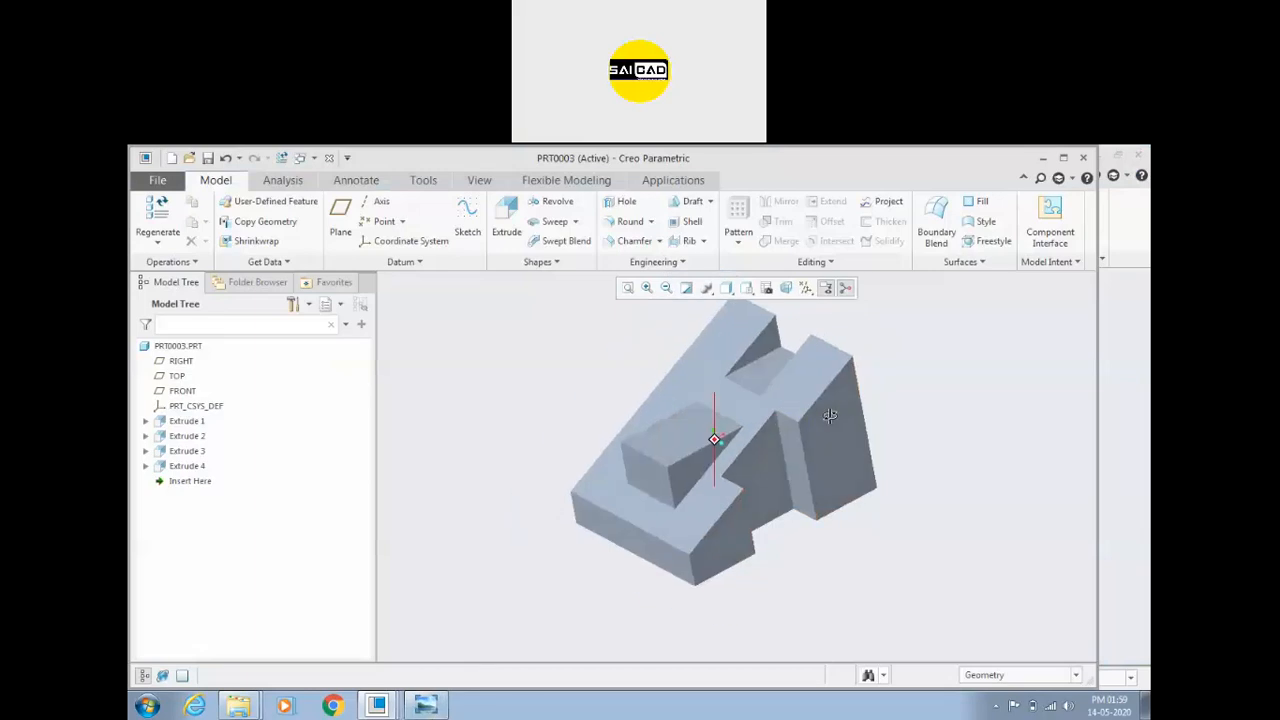
pyautogui.click(1063, 157)
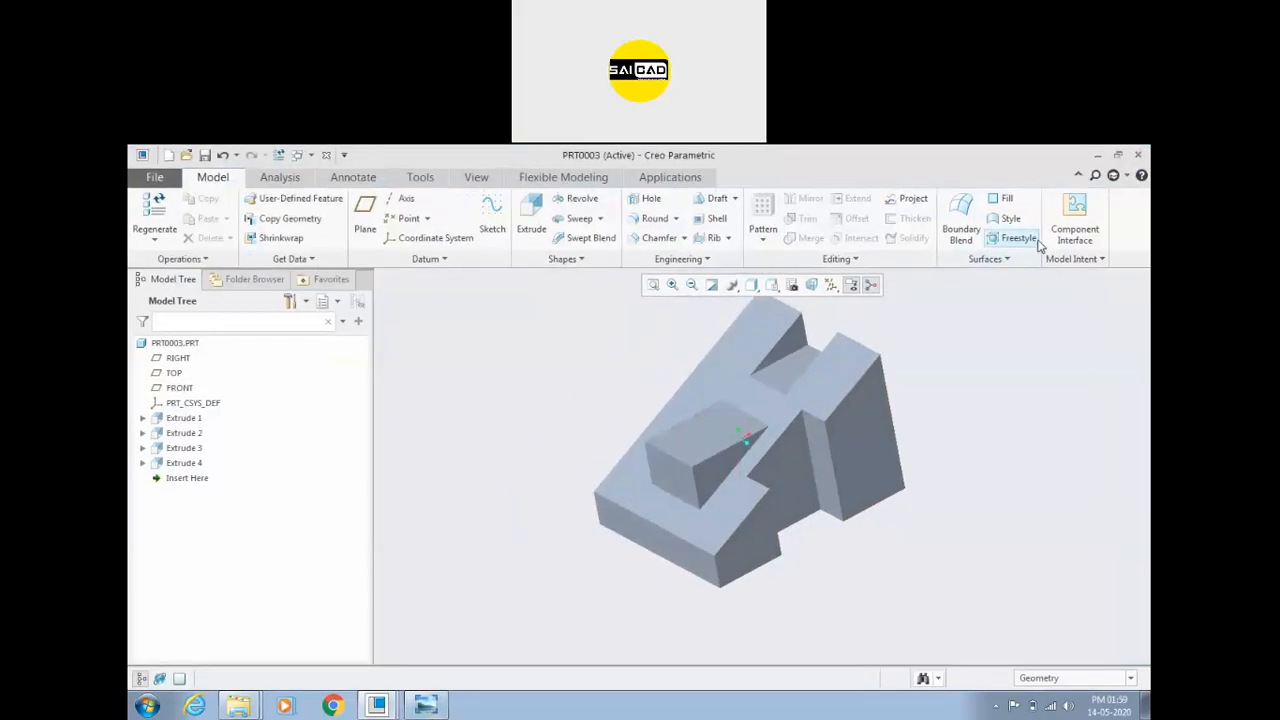
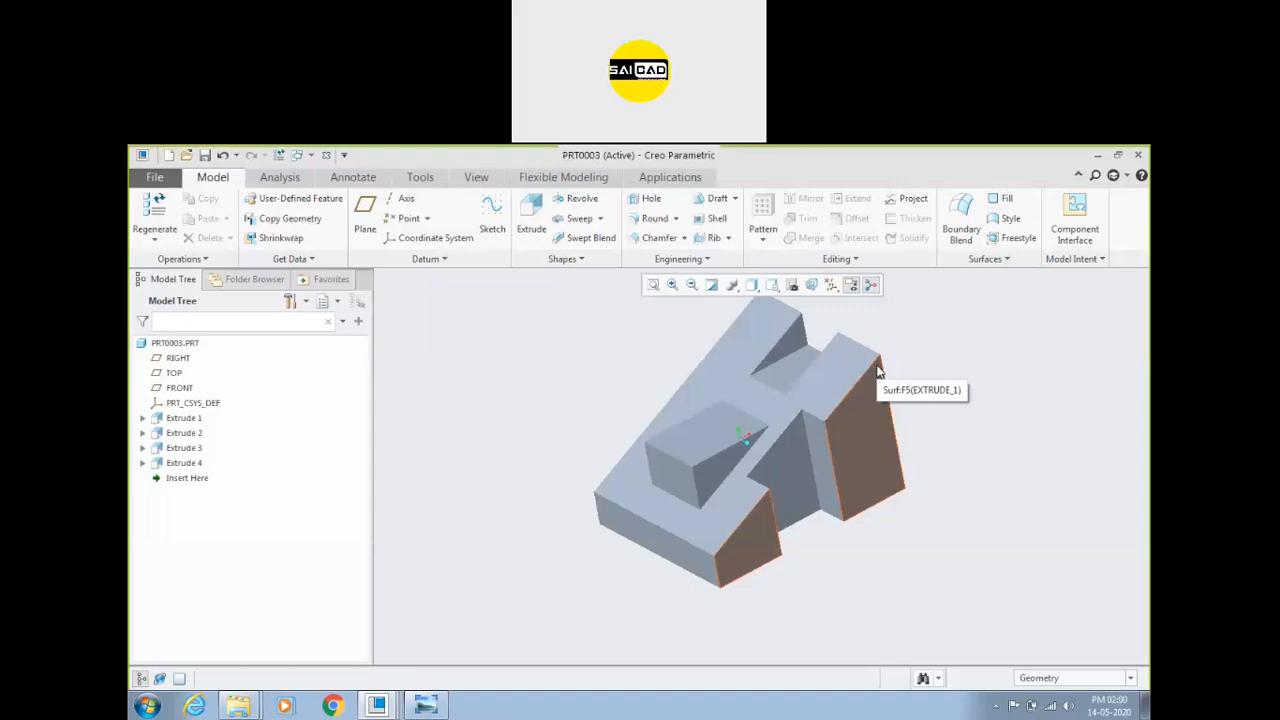
# Step: Bring the Windows Photo Viewer showing the reference drawings to the front
pyautogui.click(425, 705)
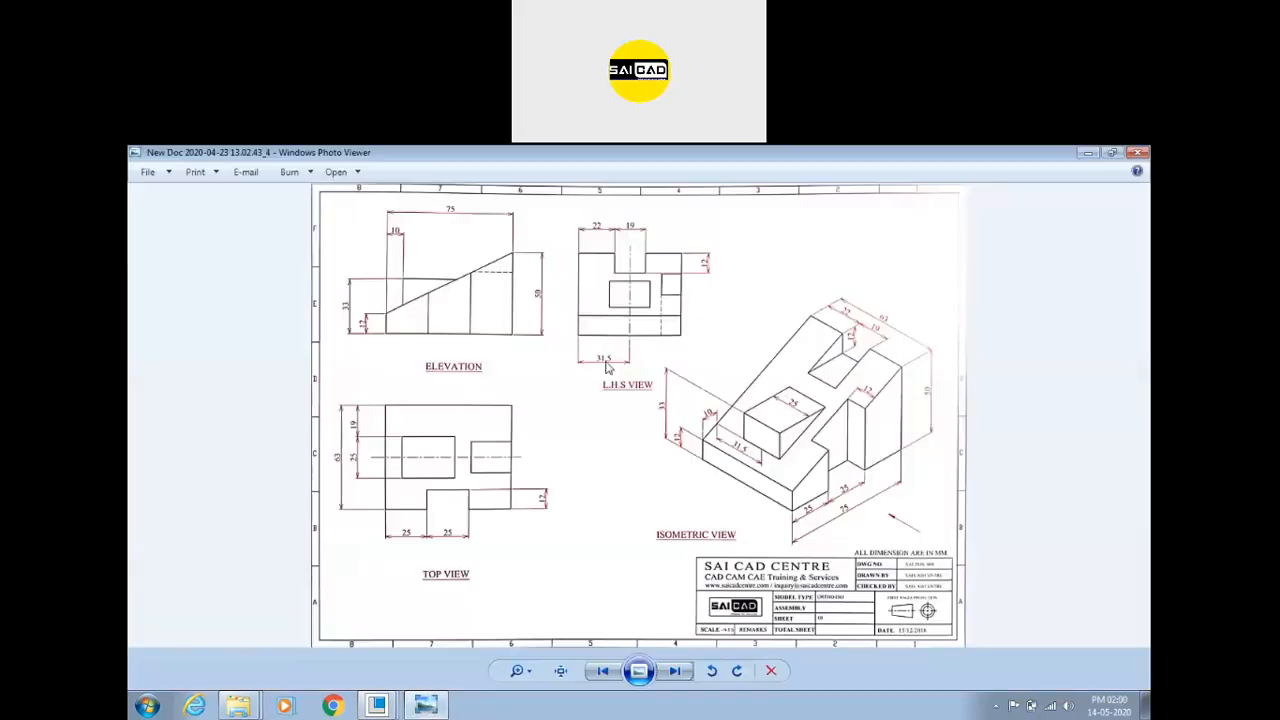
# Step: Page through the clamp, butterfly valve, stand, hub, bracket, wheel and flange drawing sheets
pyautogui.click(675, 671)
pyautogui.click(675, 671)
pyautogui.click(675, 671)
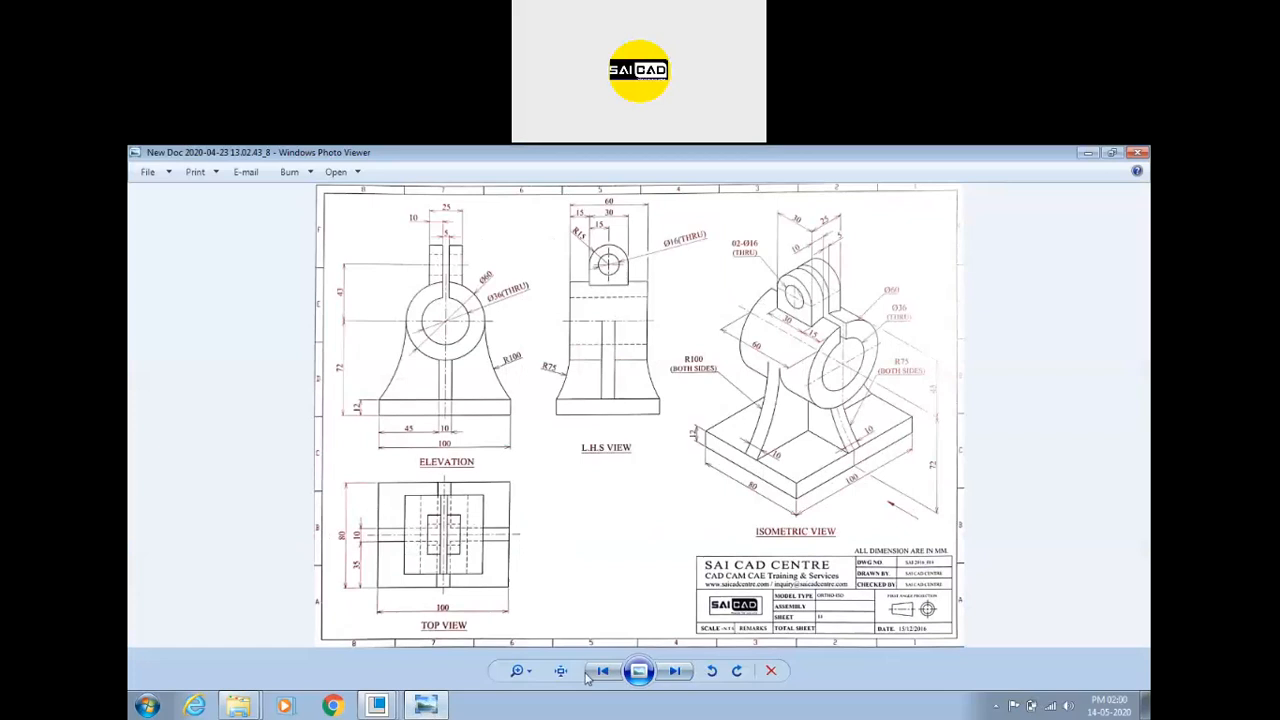
pyautogui.click(683, 671)
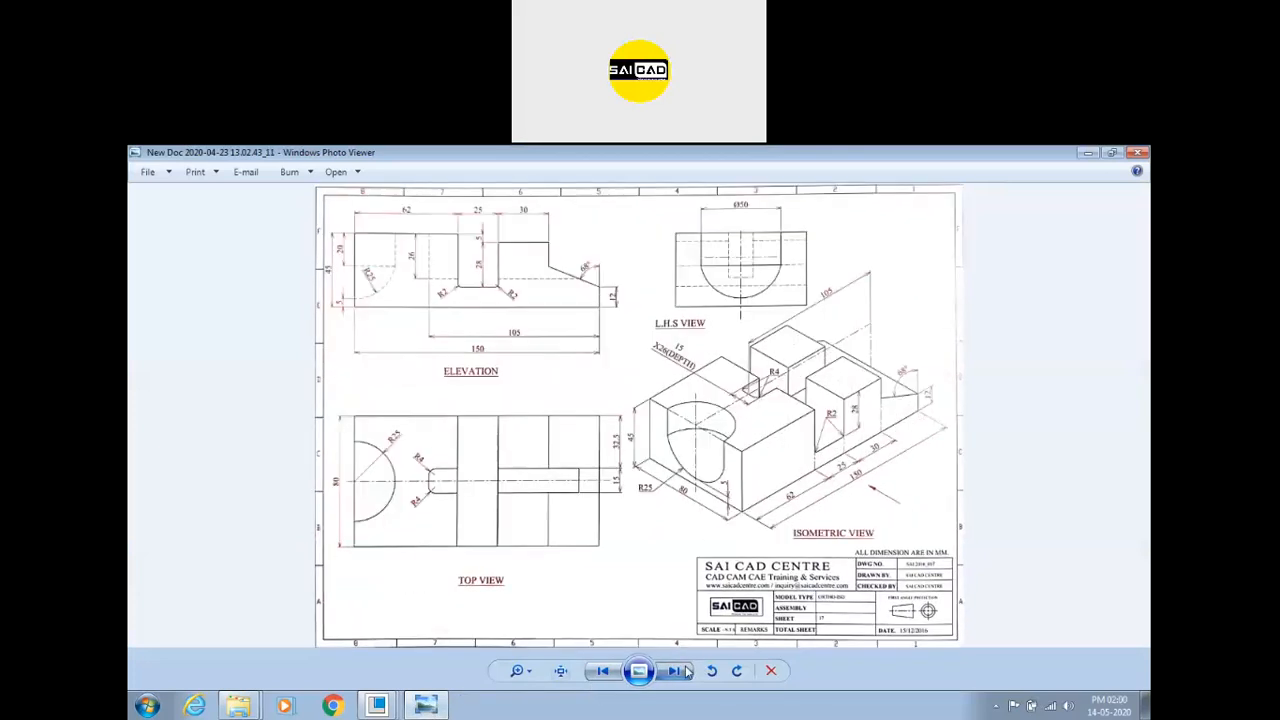
pyautogui.click(685, 671)
pyautogui.click(686, 671)
pyautogui.click(686, 671)
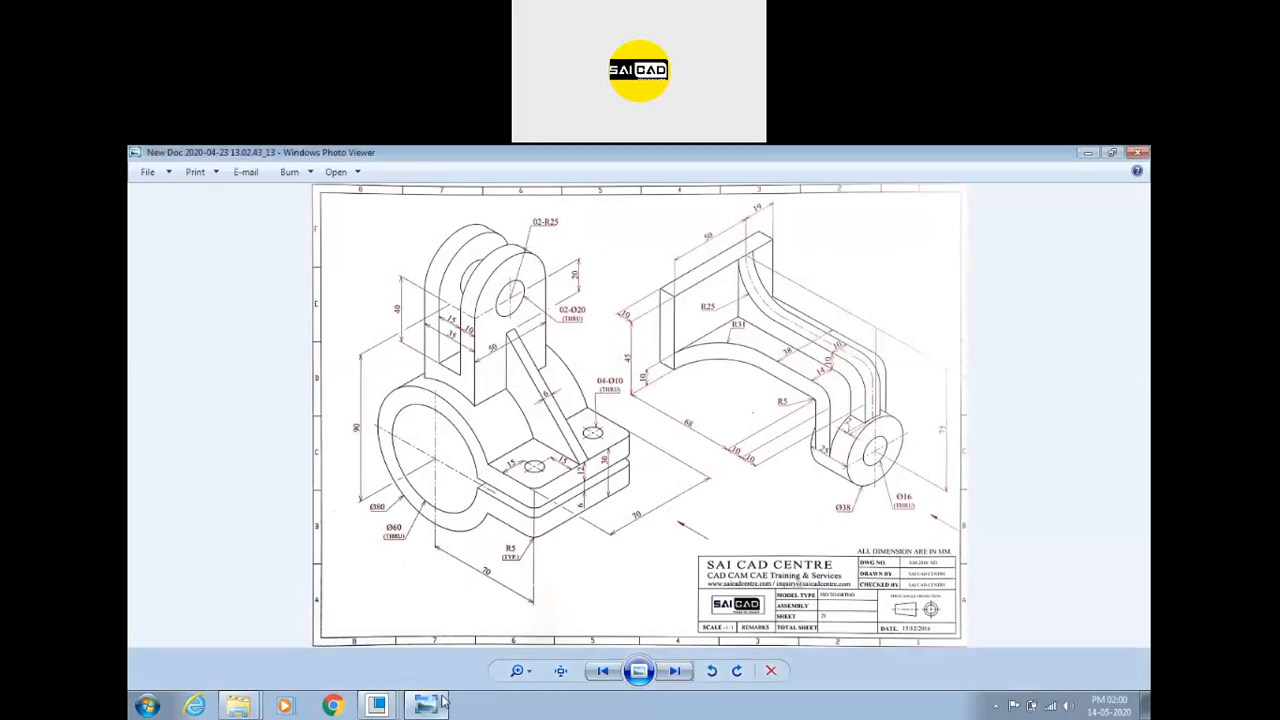
pyautogui.click(675, 671)
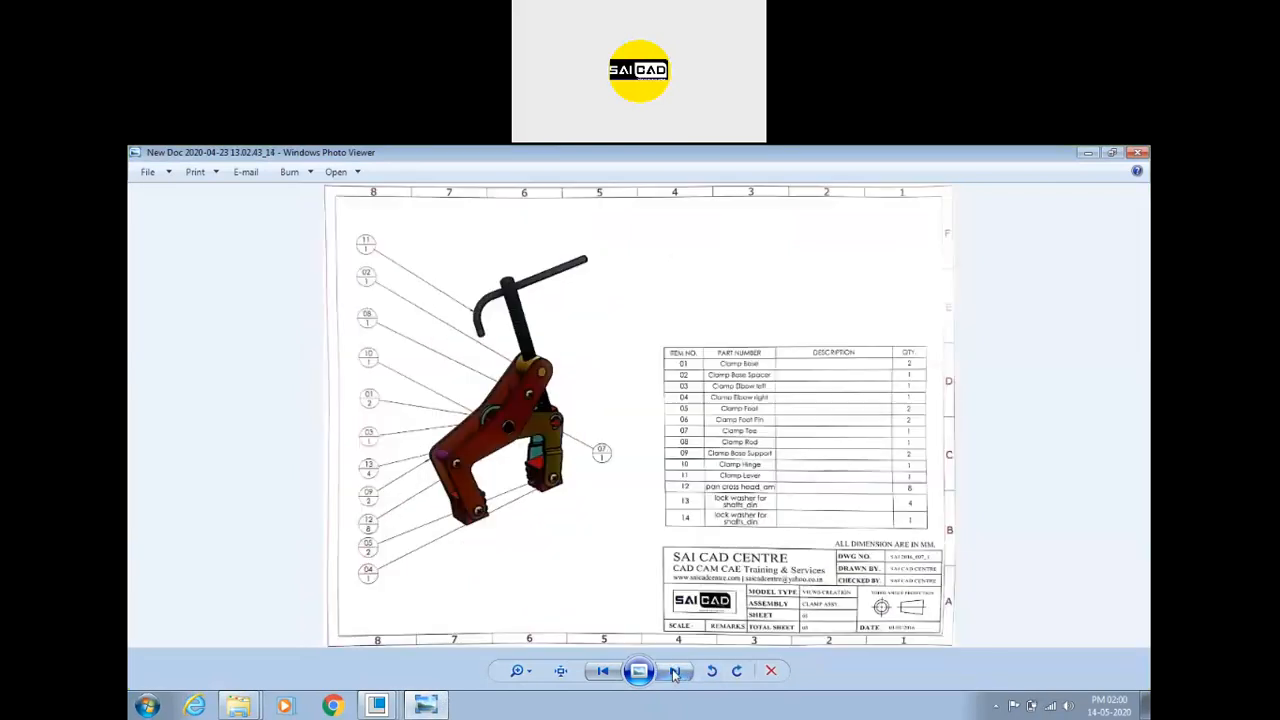
pyautogui.click(675, 671)
pyautogui.click(675, 671)
pyautogui.click(675, 671)
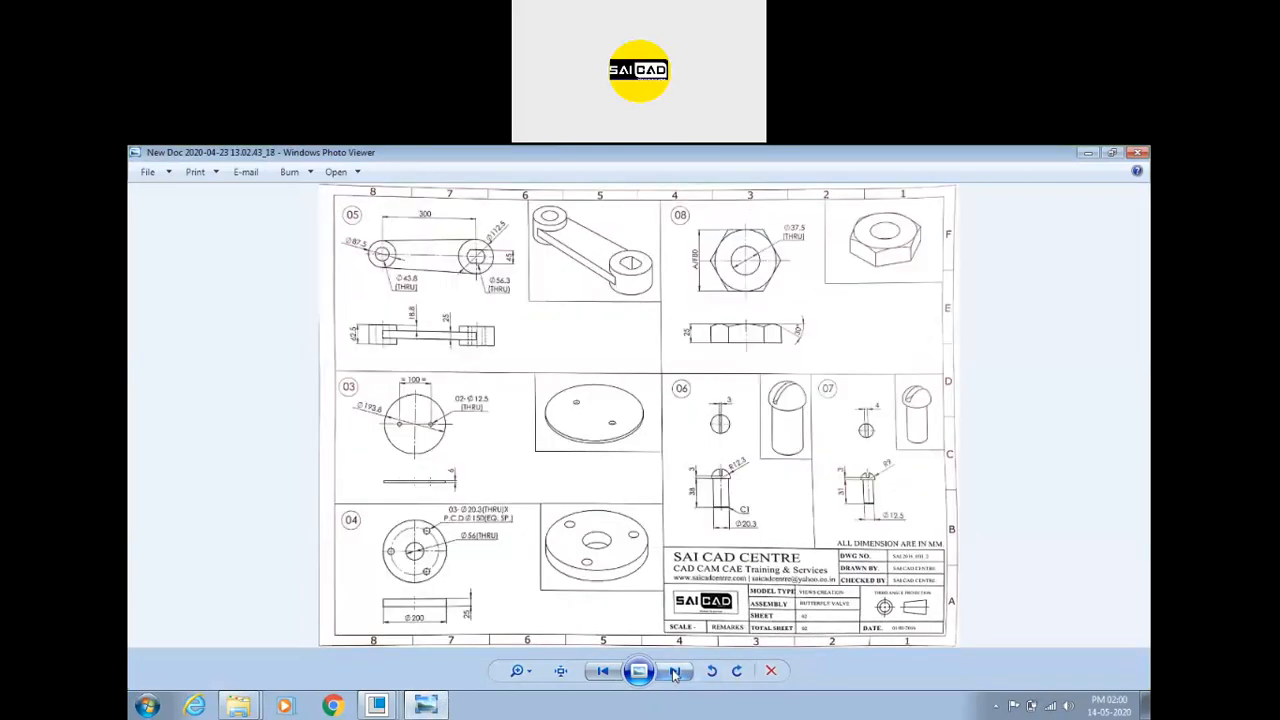
pyautogui.click(675, 671)
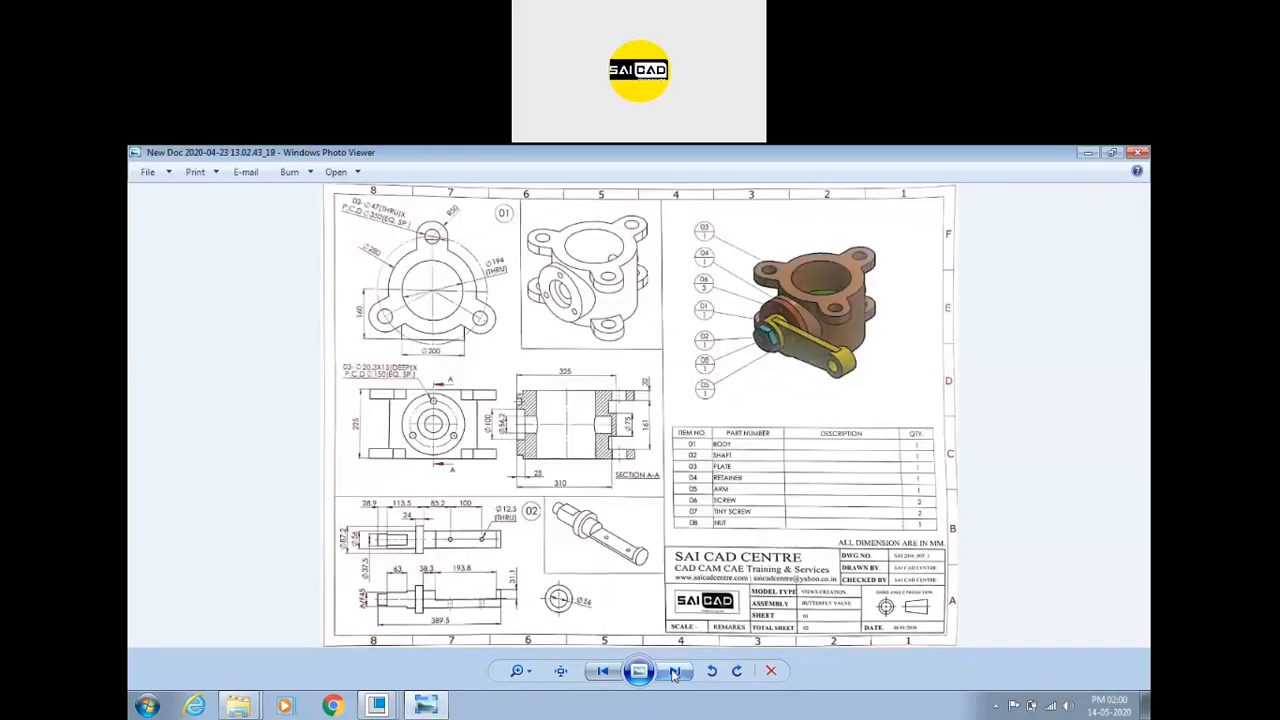
pyautogui.click(675, 671)
pyautogui.click(675, 671)
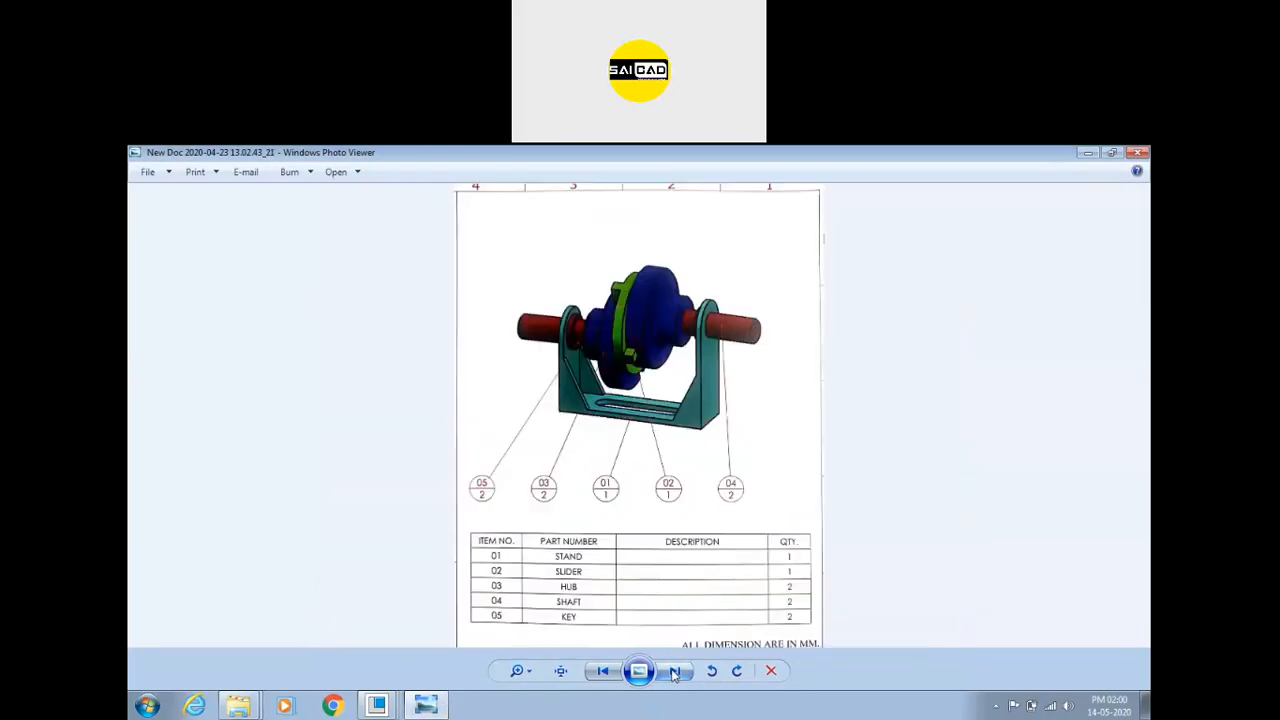
pyautogui.click(675, 671)
pyautogui.click(675, 671)
pyautogui.click(675, 671)
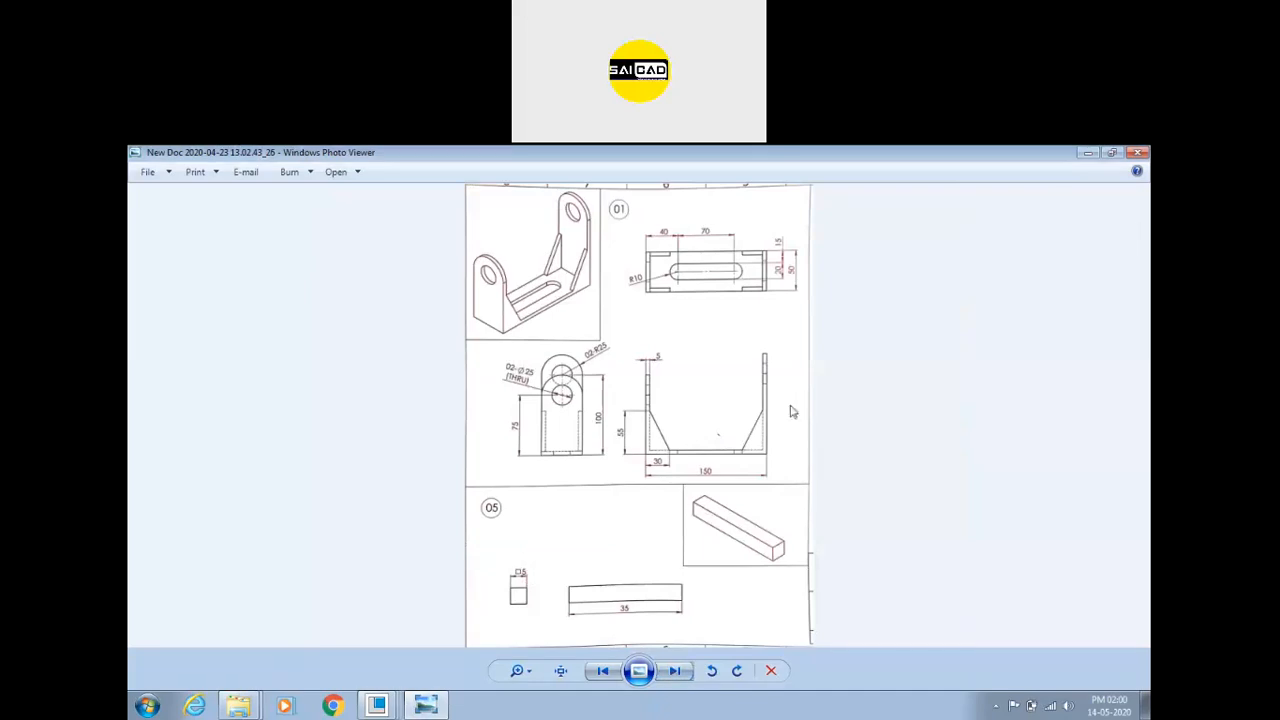
pyautogui.click(675, 671)
pyautogui.click(675, 671)
pyautogui.click(675, 671)
# Step: View the wheel drawing full screen, then continue to the stand, flange and hub drawings
pyautogui.click(605, 671)
pyautogui.click(606, 671)
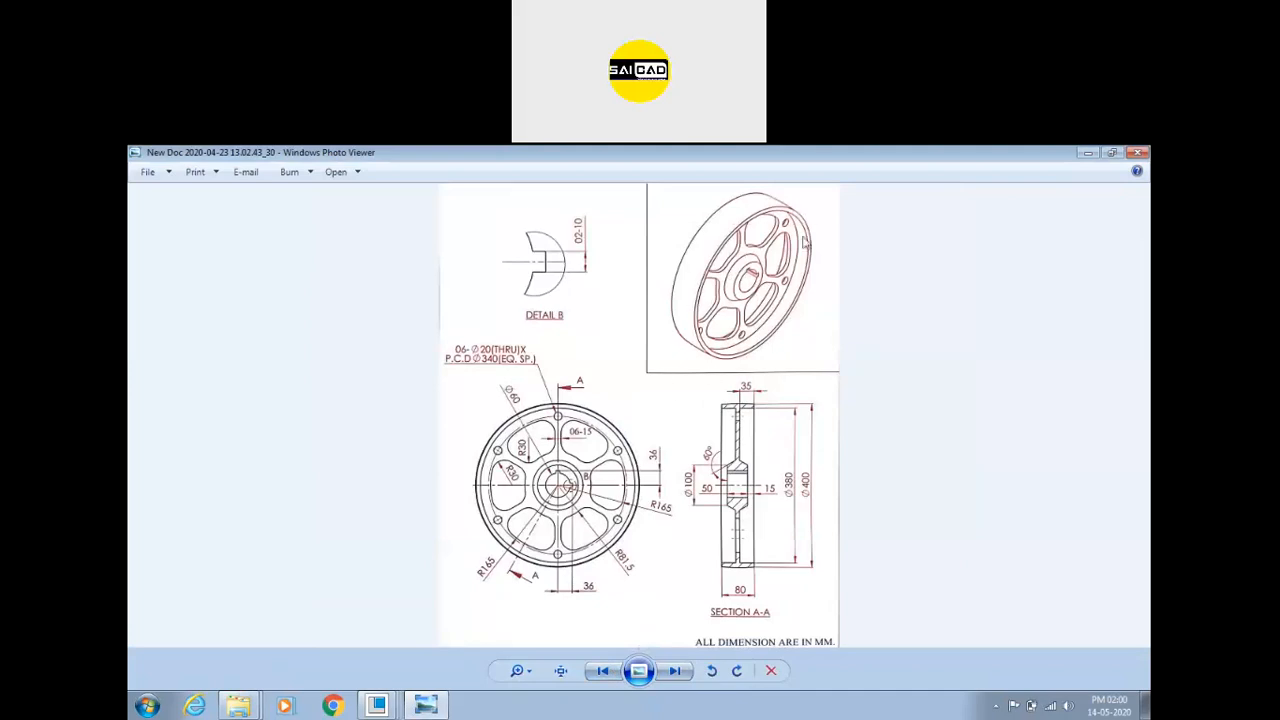
pyautogui.click(652, 674)
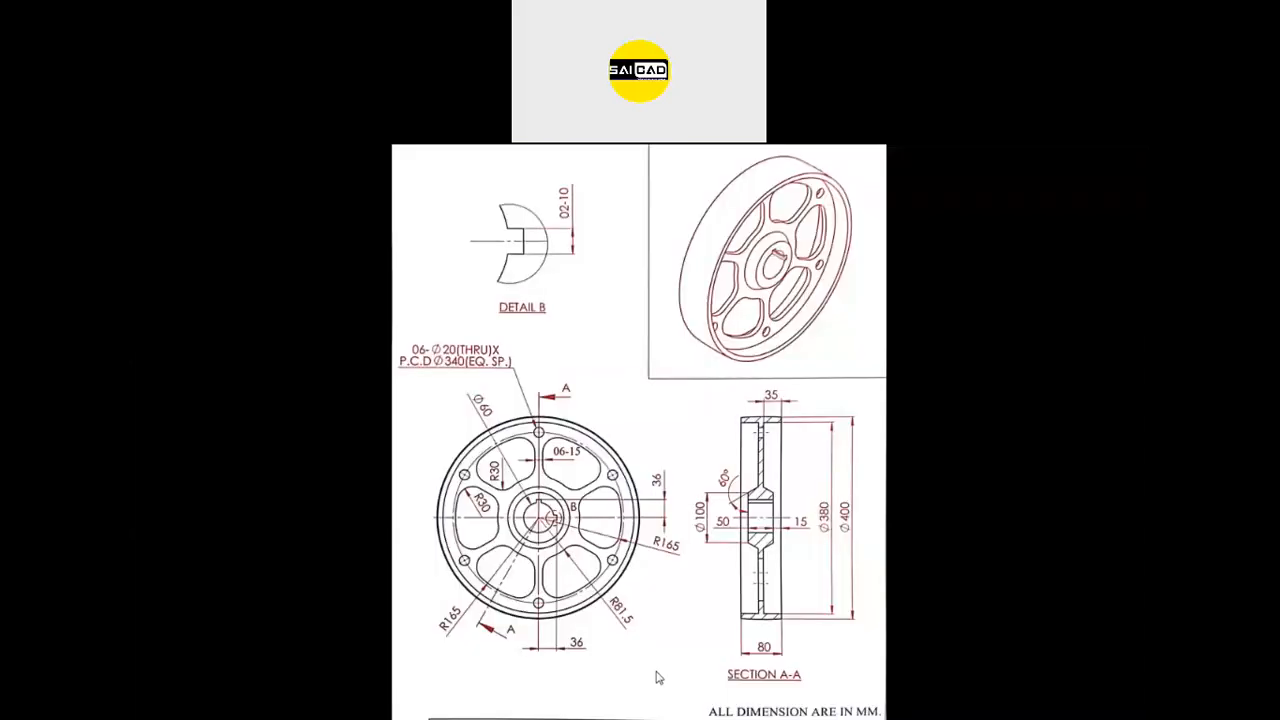
pyautogui.press('Escape')
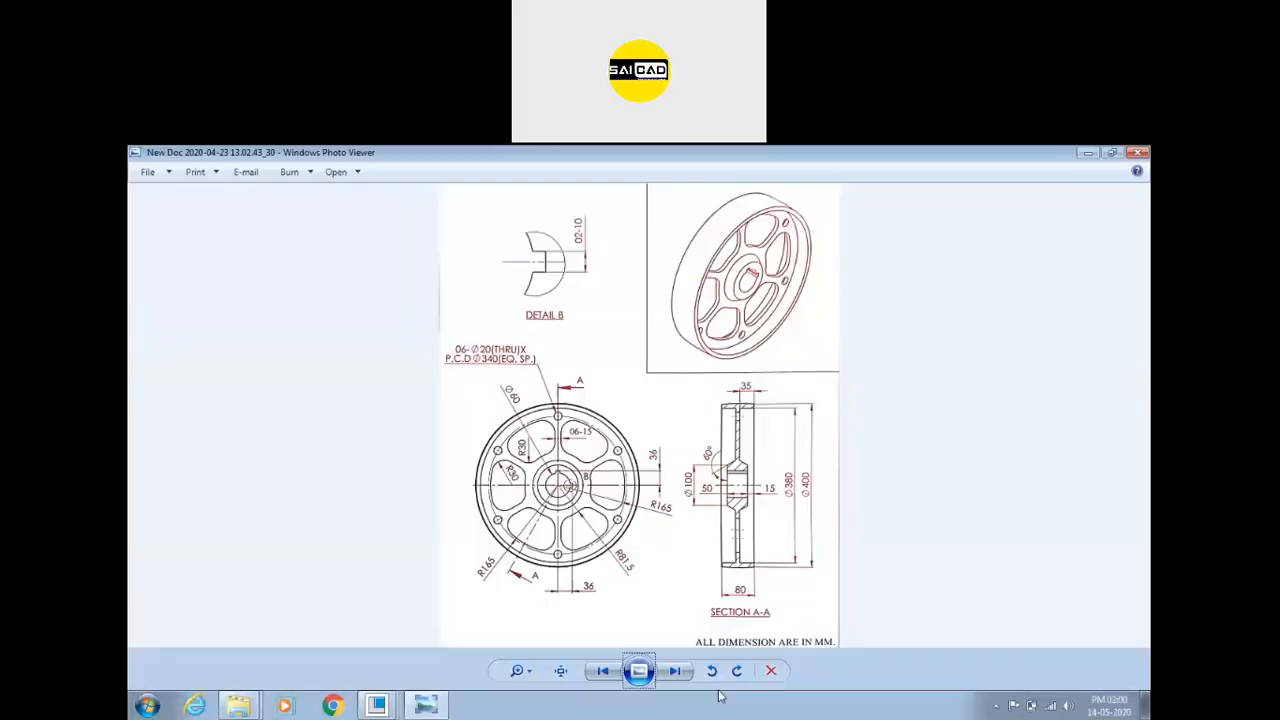
pyautogui.click(675, 671)
pyautogui.click(675, 671)
pyautogui.click(675, 671)
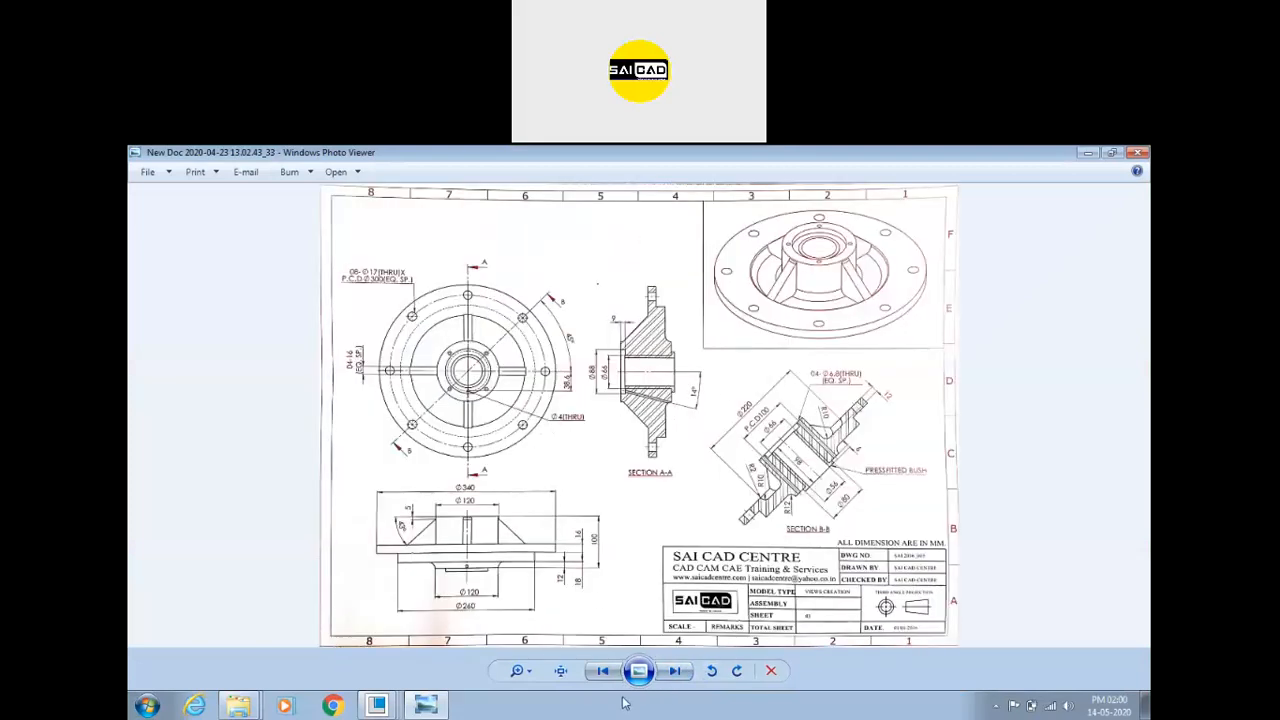
# Step: Minimize Photo Viewer so the PRT0003 model shows again
pyautogui.click(1088, 152)
pyautogui.scroll(3, 654, 441)
pyautogui.scroll(-3, 703, 426)
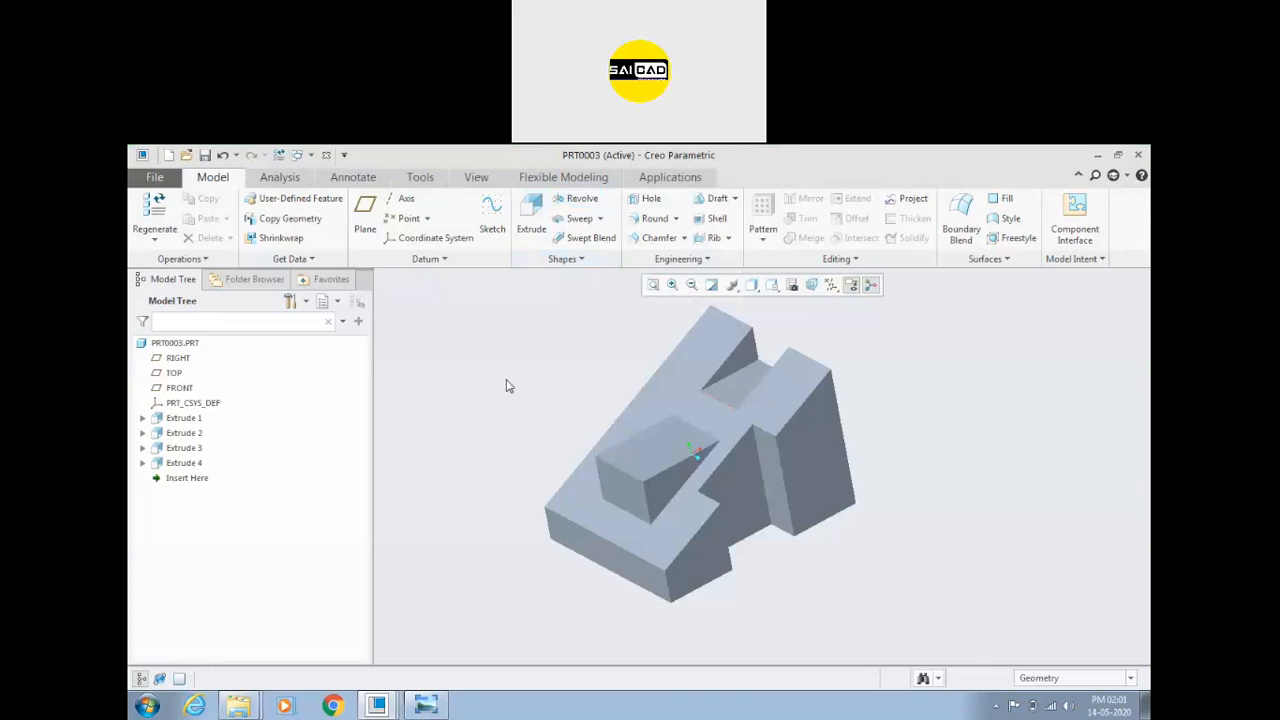
# Step: Create new part PRT0004 and start a sketch on the FRONT plane
pyautogui.hotkey('ctrl', 'n')
pyautogui.press('Return')
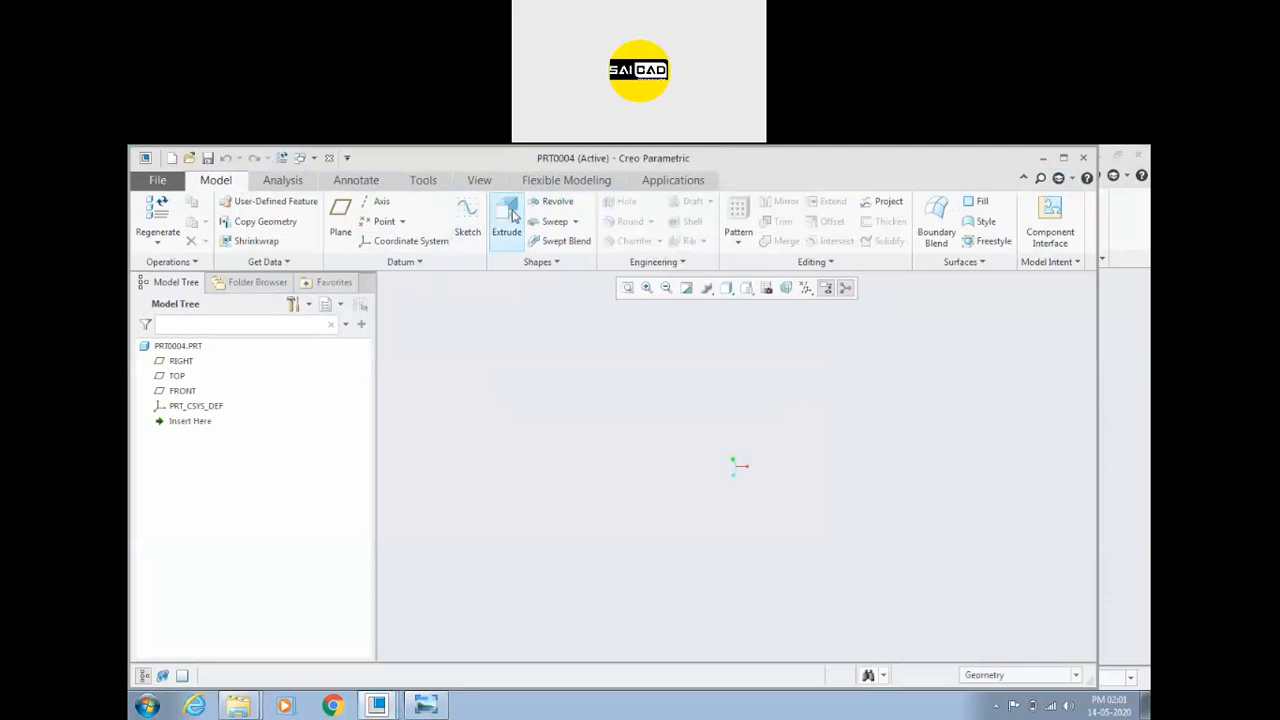
pyautogui.click(467, 215)
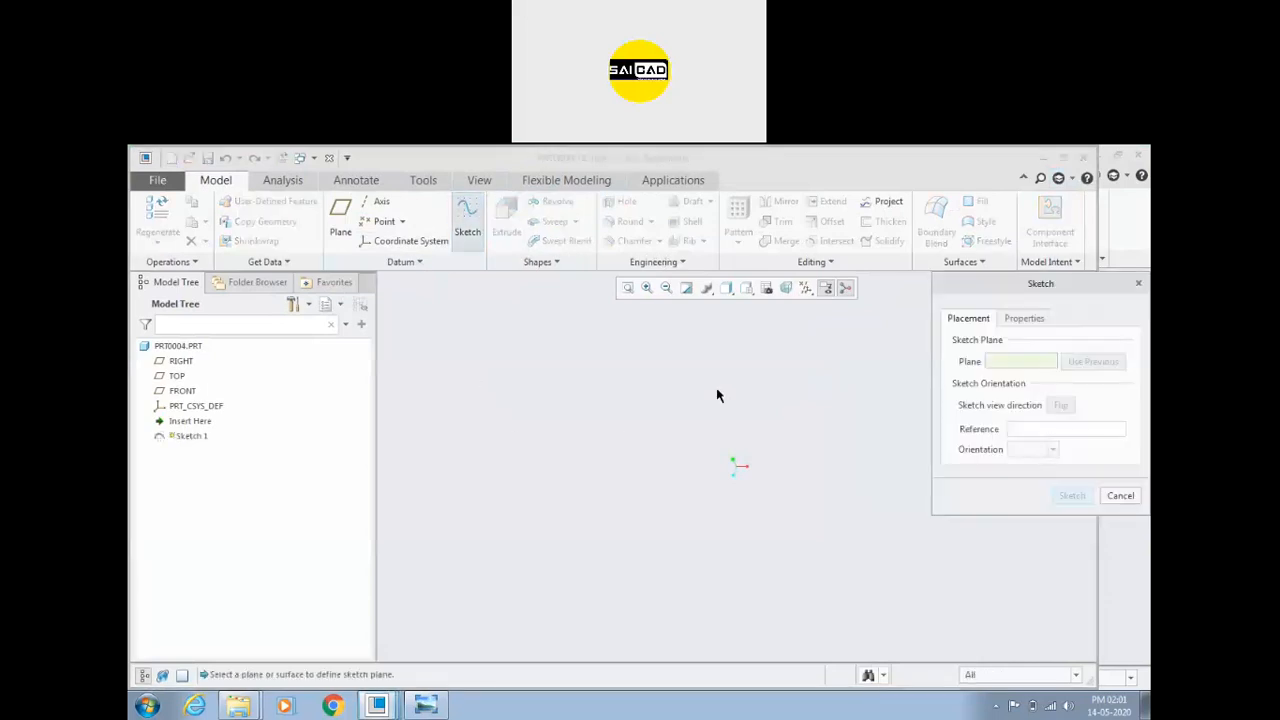
pyautogui.click(176, 389)
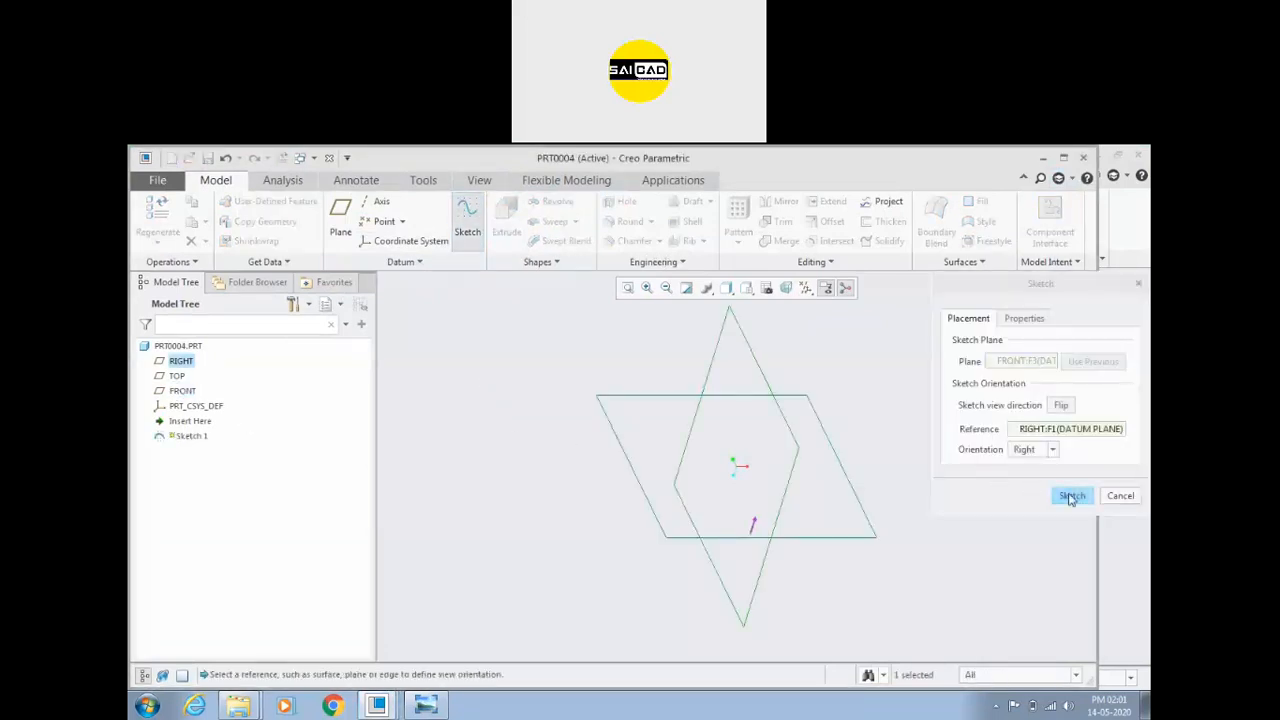
pyautogui.click(1070, 495)
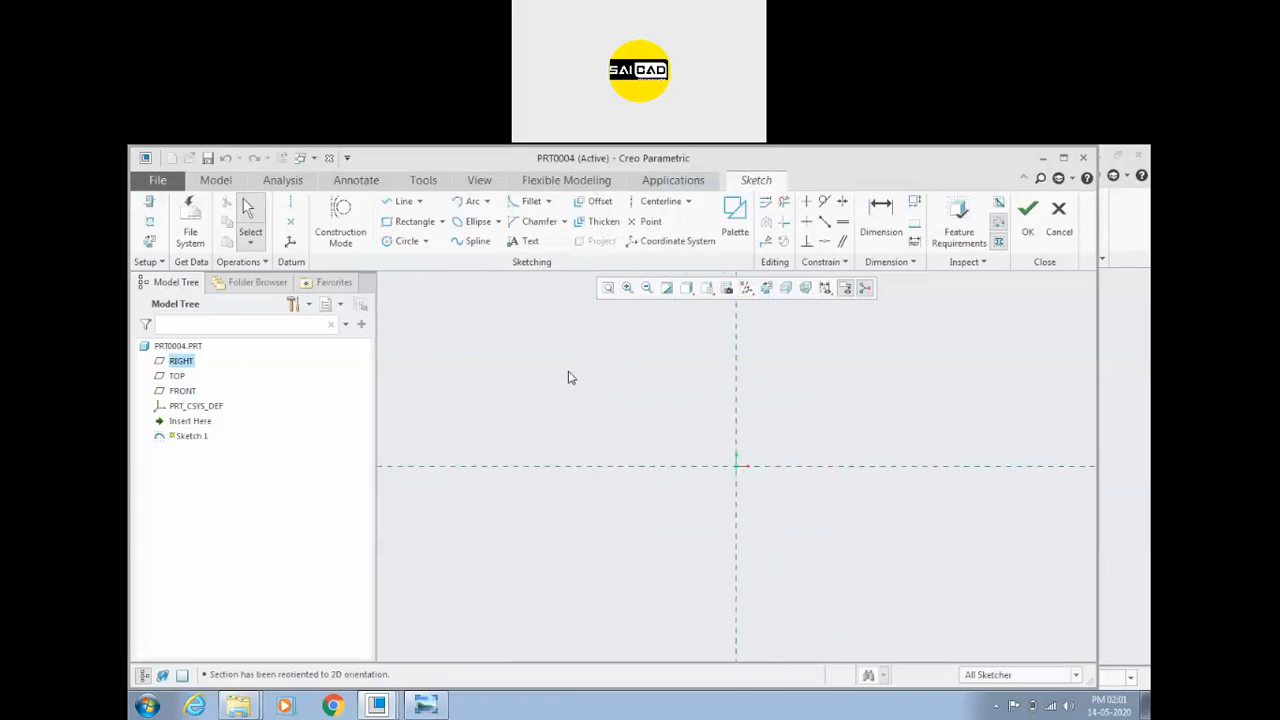
# Step: Draw a rectangle of about 81.77 by 204.42 from the origin and finish Sketch 1
pyautogui.click(401, 225)
pyautogui.click(737, 465)
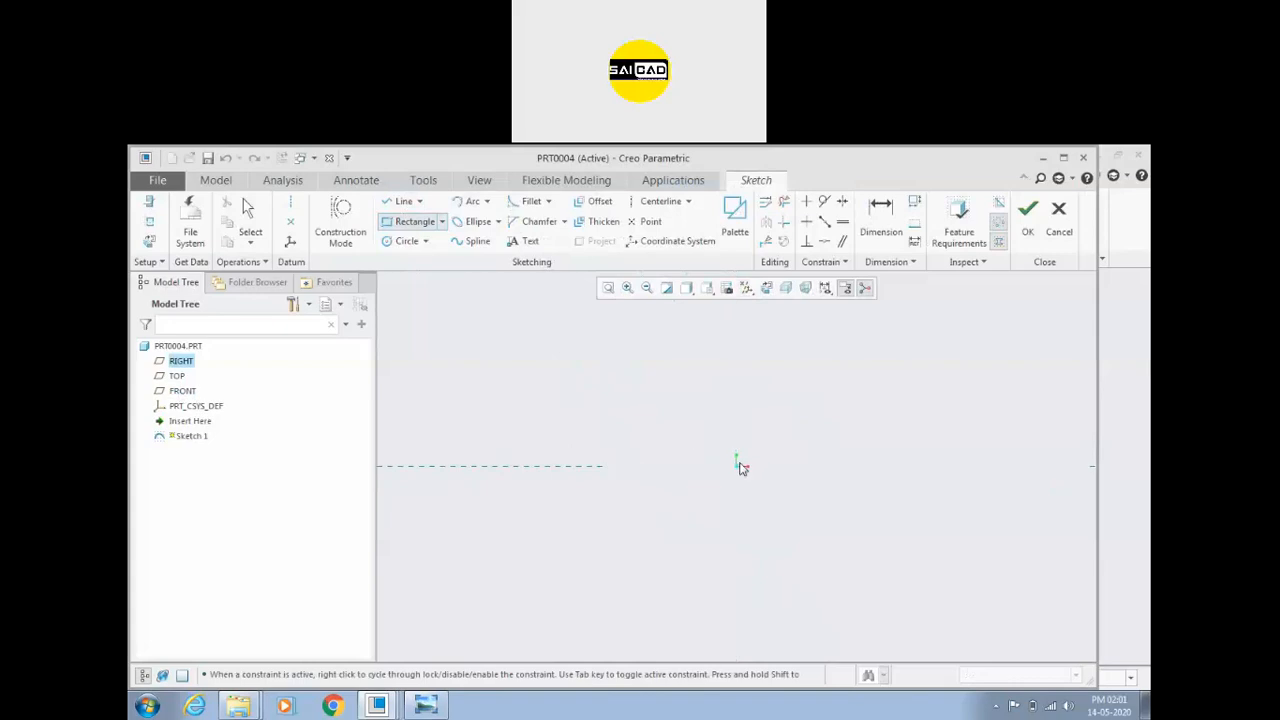
pyautogui.click(787, 343)
pyautogui.middleClick(840, 364)
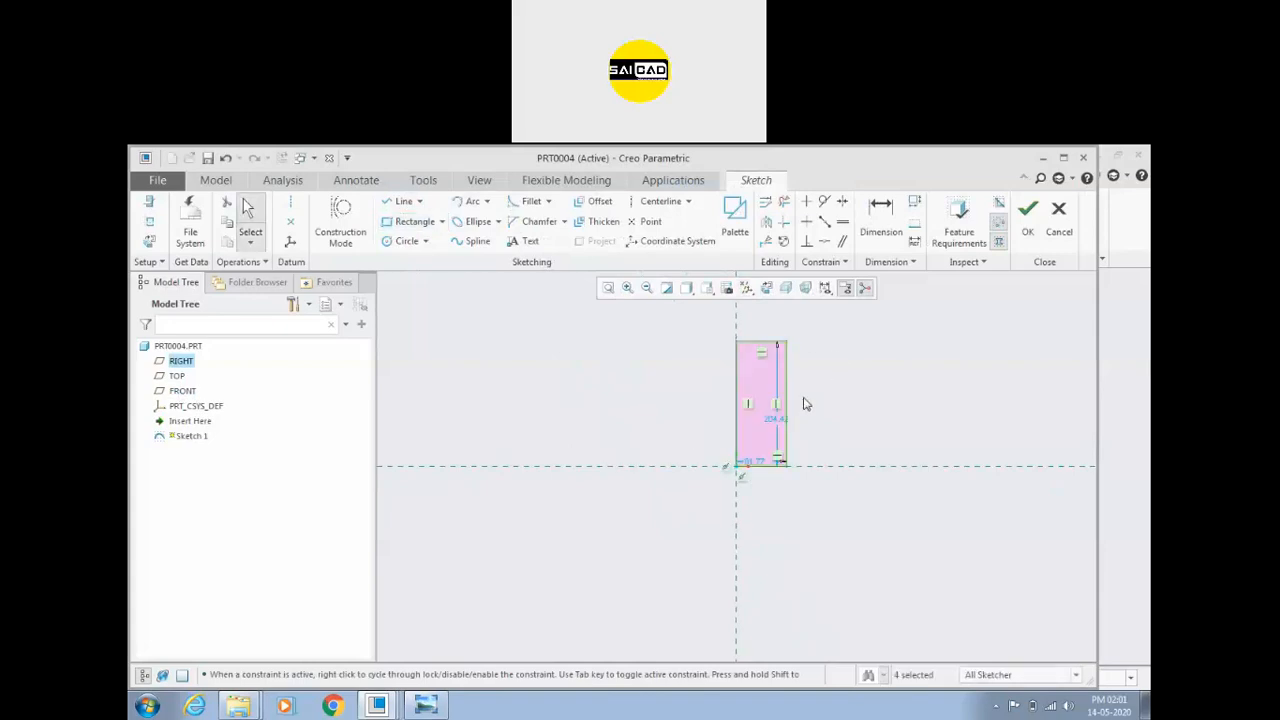
pyautogui.scroll(-1, 785, 393)
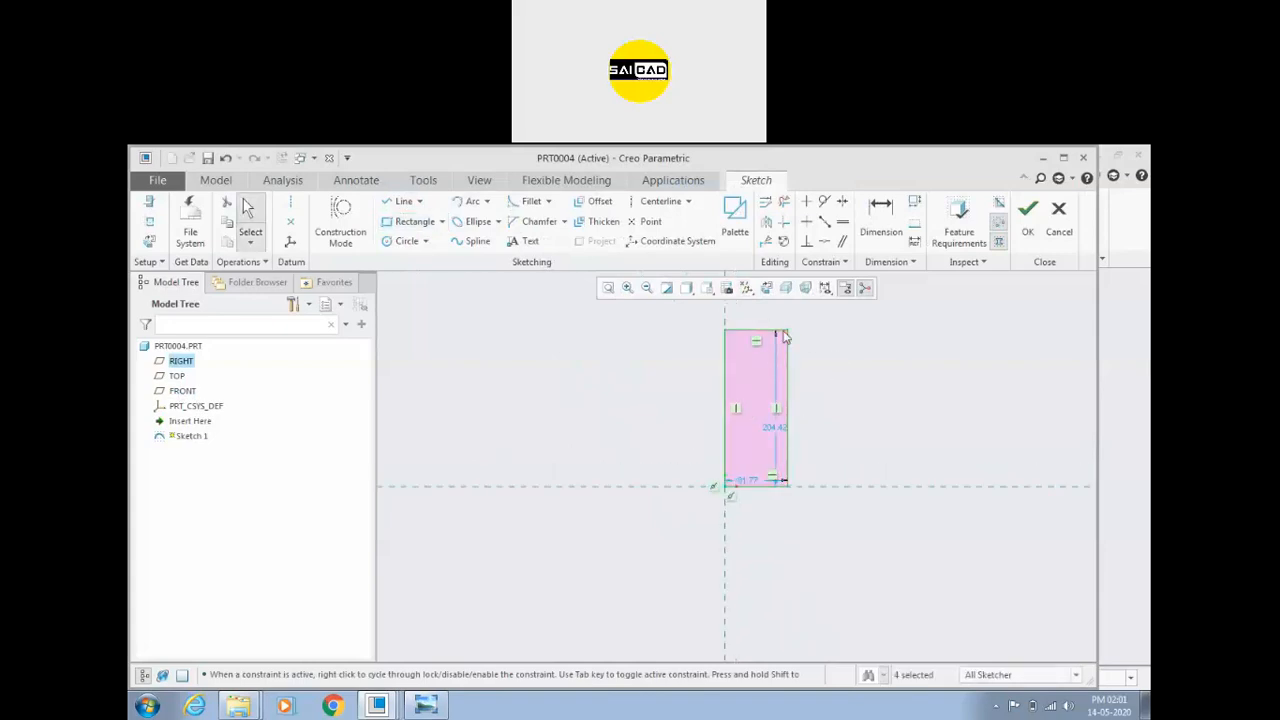
pyautogui.keyDown('shift'); pyautogui.moveTo(742, 364); pyautogui.dragTo(740, 392, button='middle'); pyautogui.keyUp('shift')
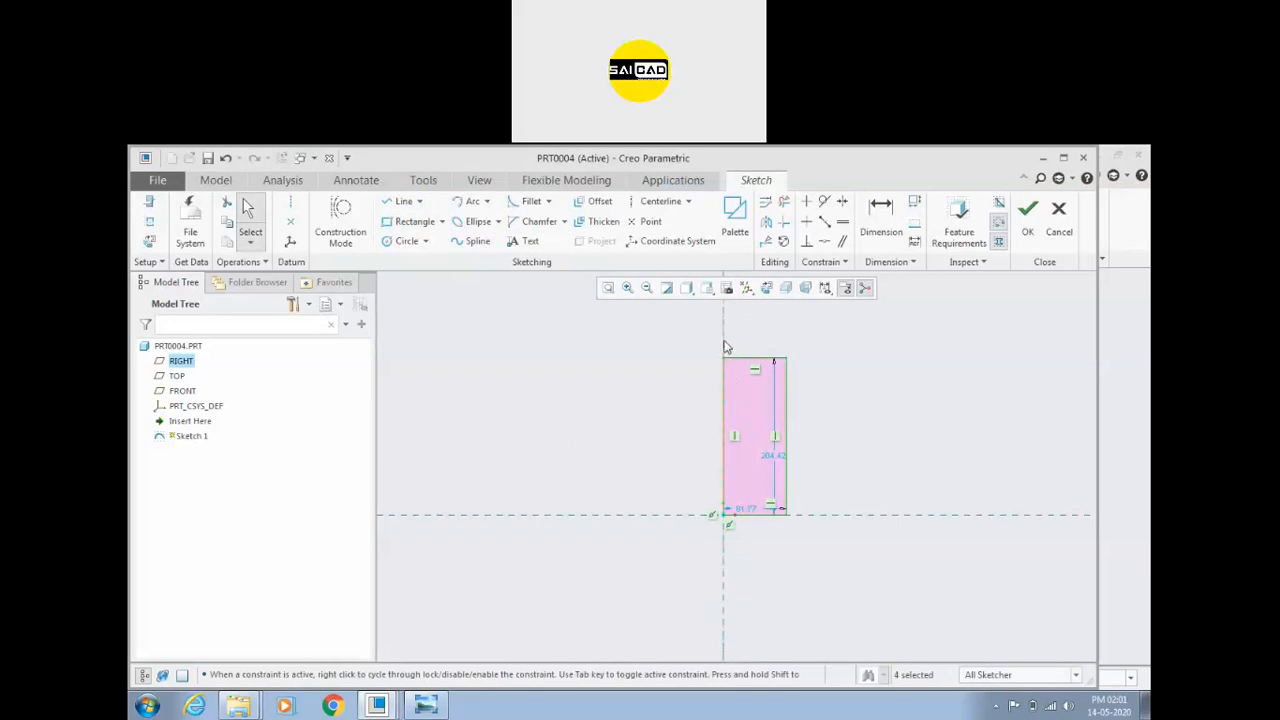
pyautogui.scroll(1, 723, 398)
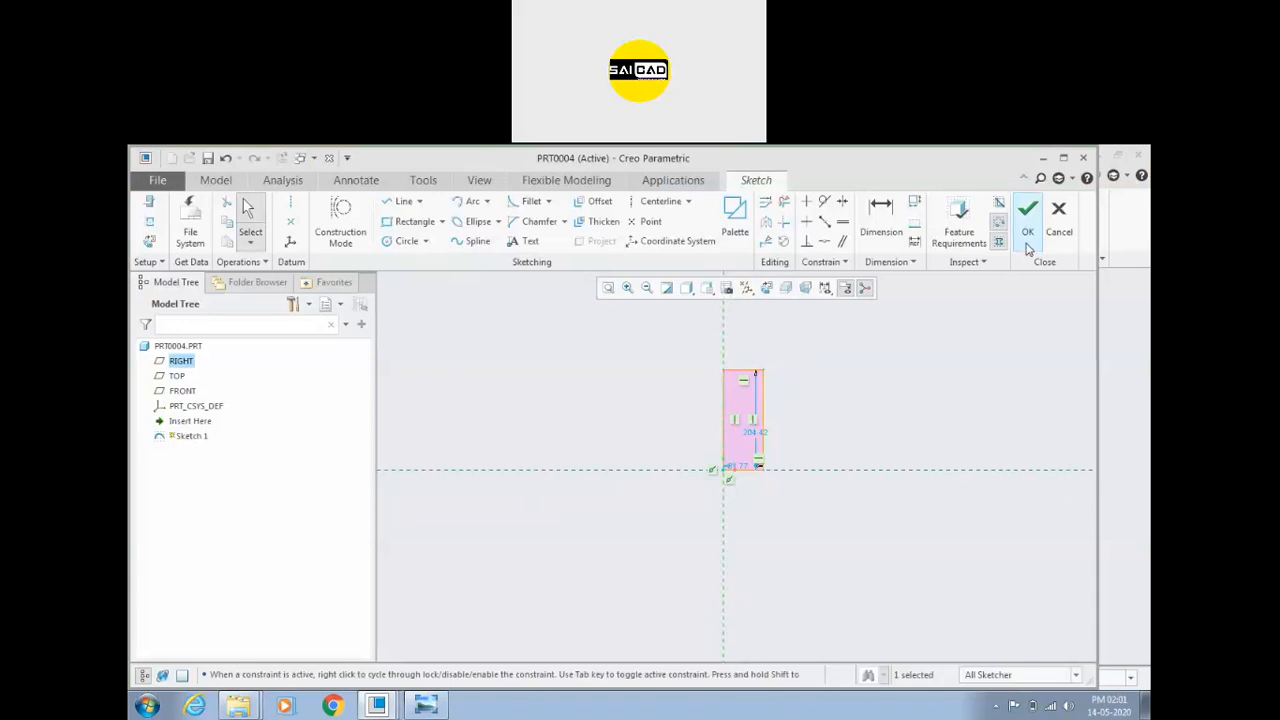
pyautogui.click(1028, 210)
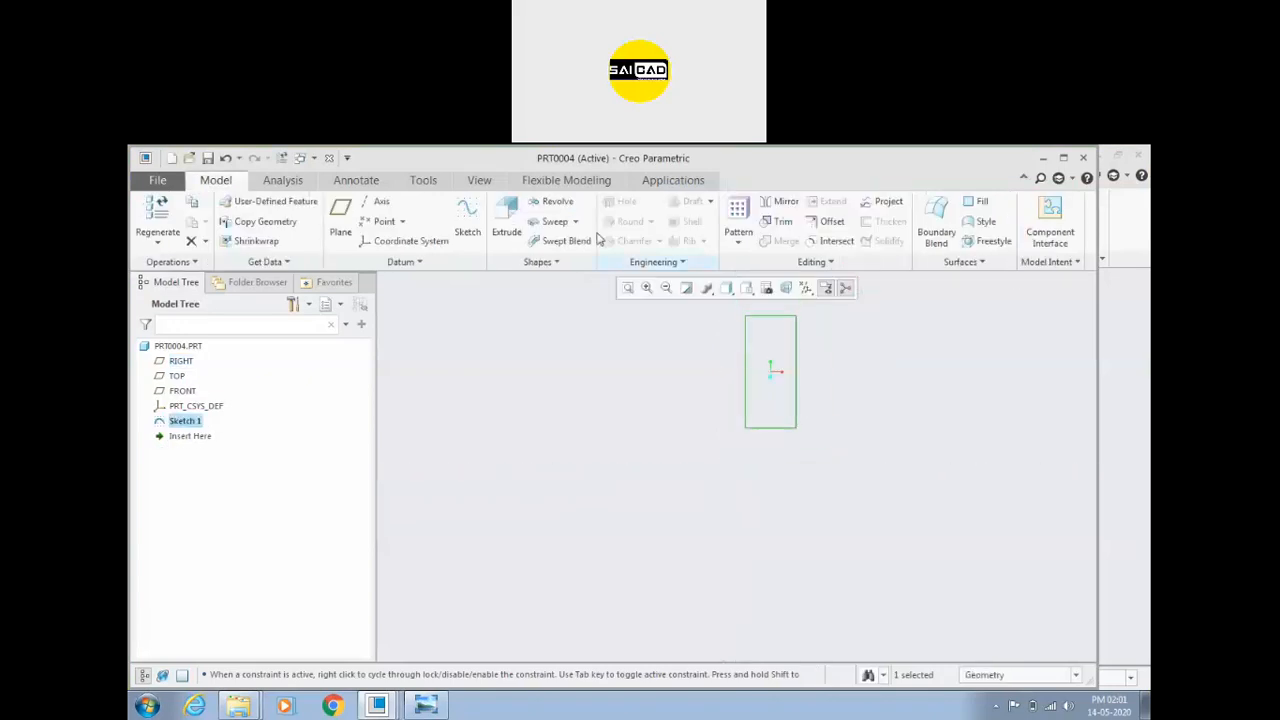
pyautogui.click(552, 201)
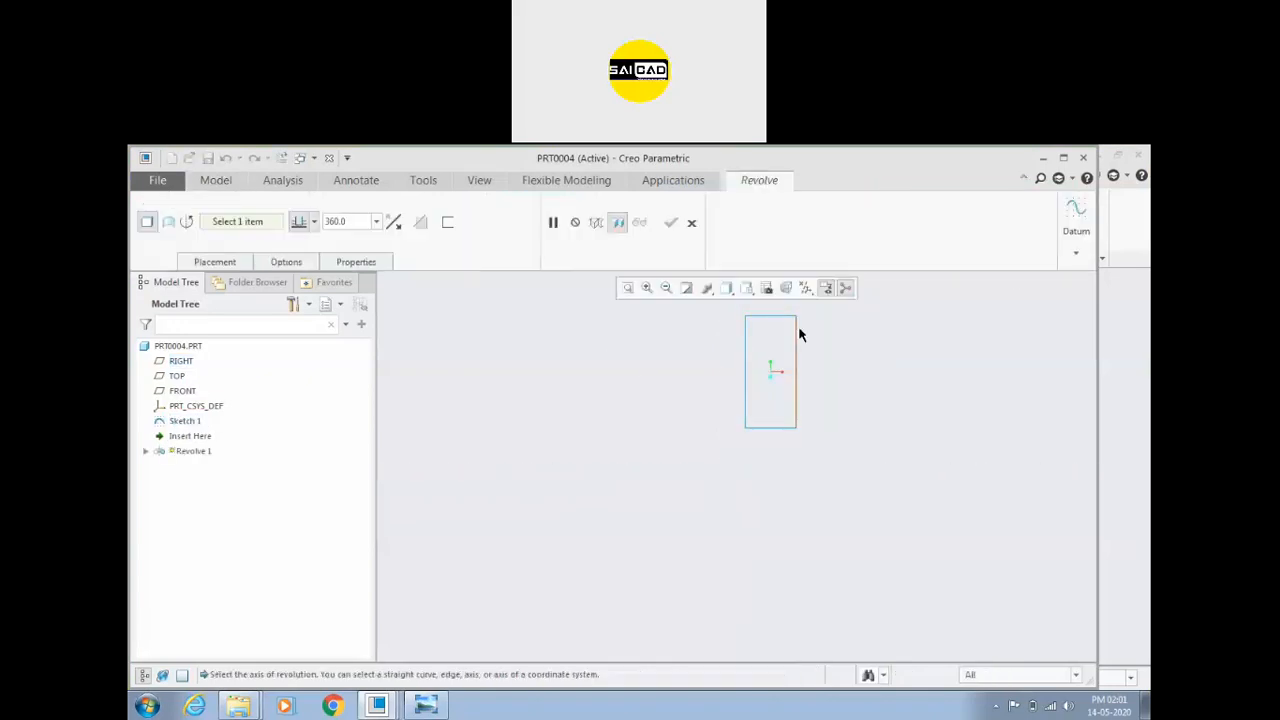
pyautogui.click(746, 337)
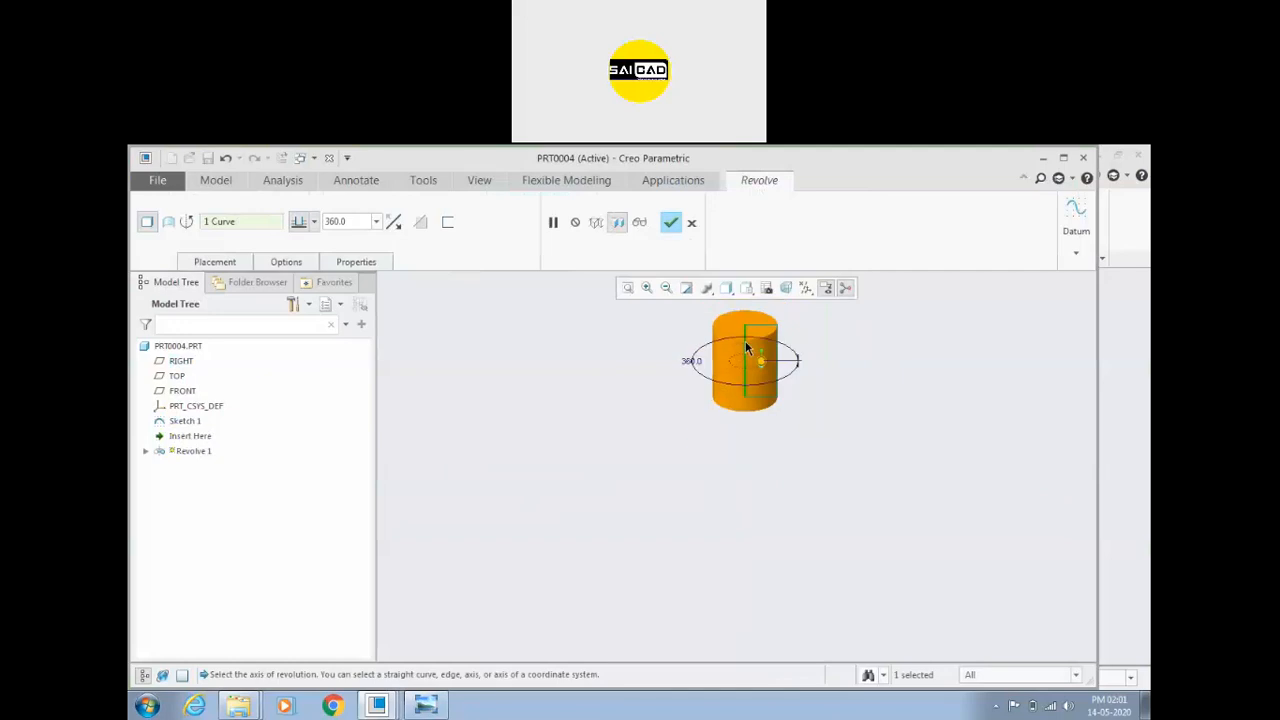
pyautogui.scroll(3, 809, 383)
pyautogui.moveTo(820, 377); pyautogui.dragTo(745, 370, button='middle')
pyautogui.scroll(-2, 731, 372)
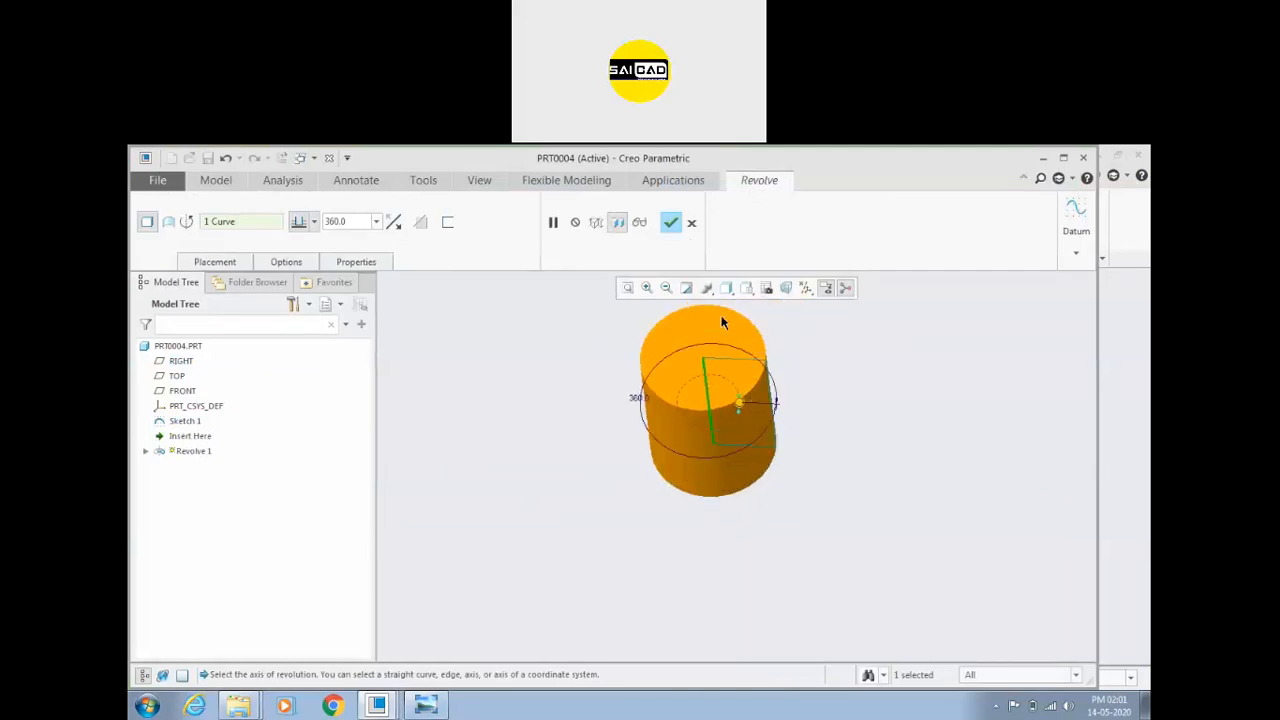
pyautogui.doubleClick(342, 222)
pyautogui.write('180')
pyautogui.press('Return')
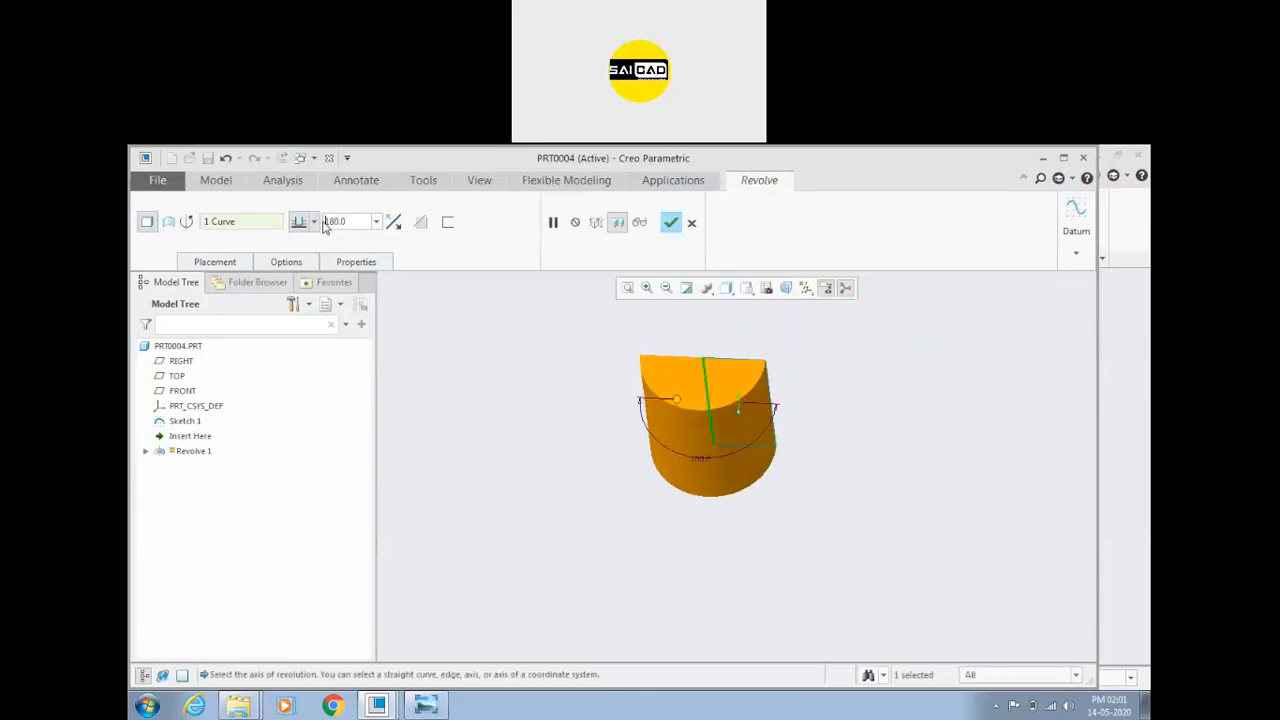
pyautogui.click(394, 222)
pyautogui.moveTo(485, 437); pyautogui.dragTo(492, 370, button='middle')
pyautogui.scroll(-2, 718, 373)
pyautogui.moveTo(727, 395); pyautogui.dragTo(823, 409, button='middle')
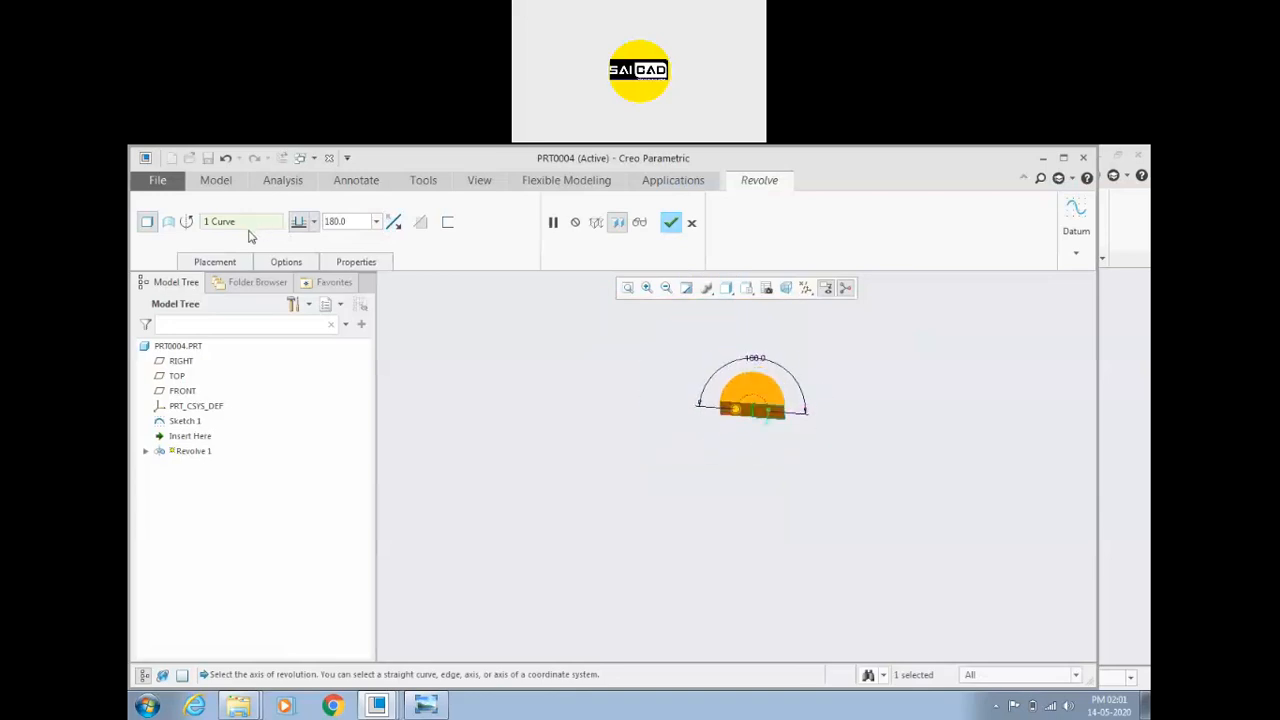
pyautogui.click(691, 222)
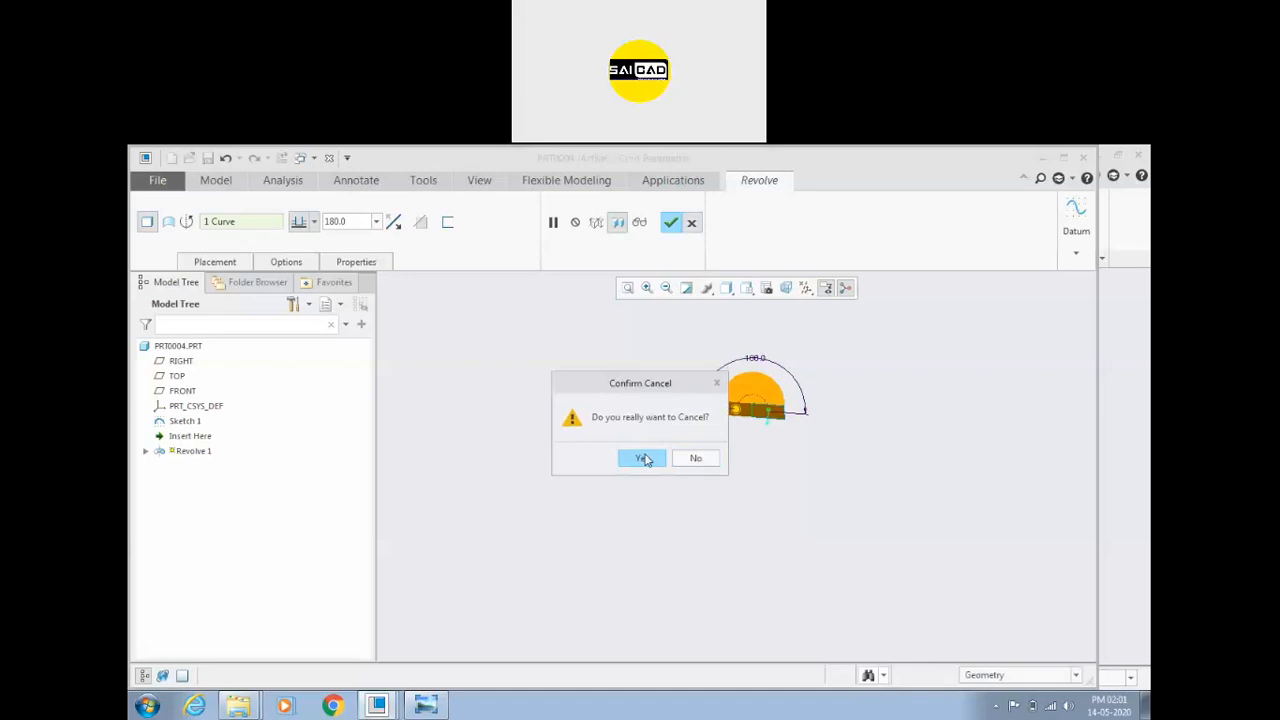
pyautogui.click(641, 457)
pyautogui.moveTo(618, 440); pyautogui.dragTo(757, 388, button='middle')
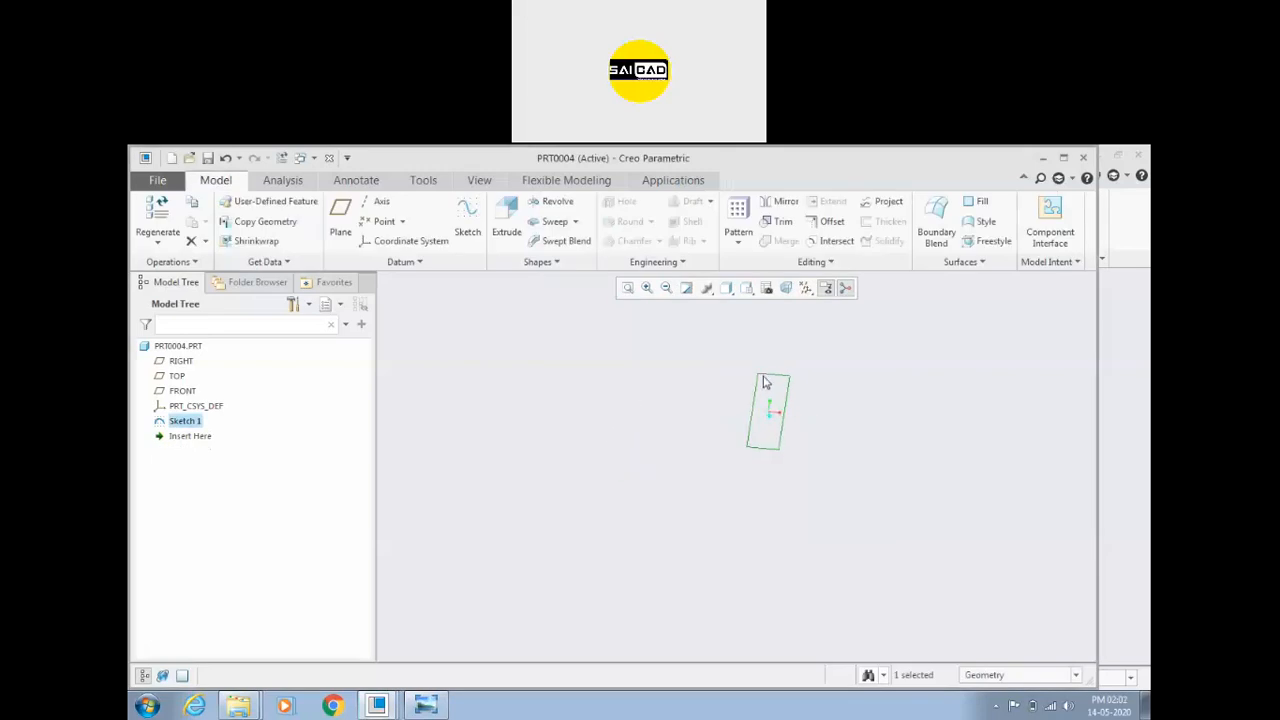
# Step: Reopen Sketch 1 for editing, viewed straight on, and undo a trial rectangle deletion
pyautogui.doubleClick(766, 381)
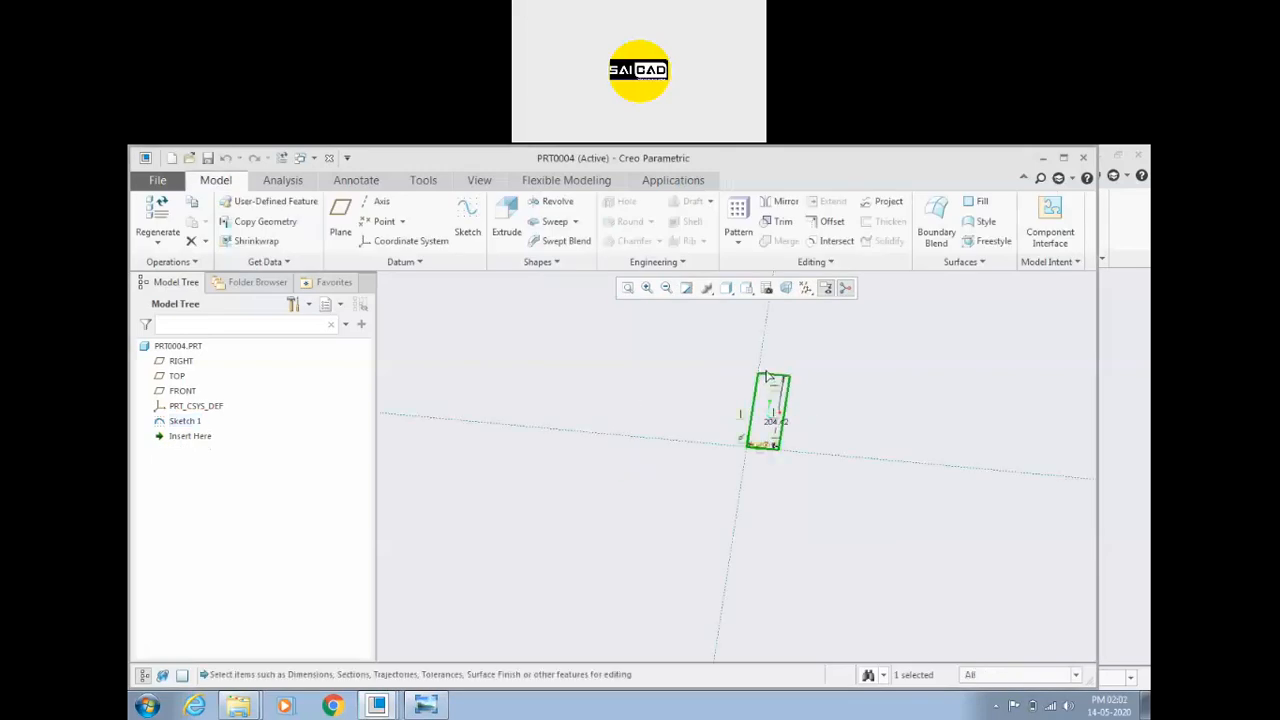
pyautogui.rightClick(194, 421)
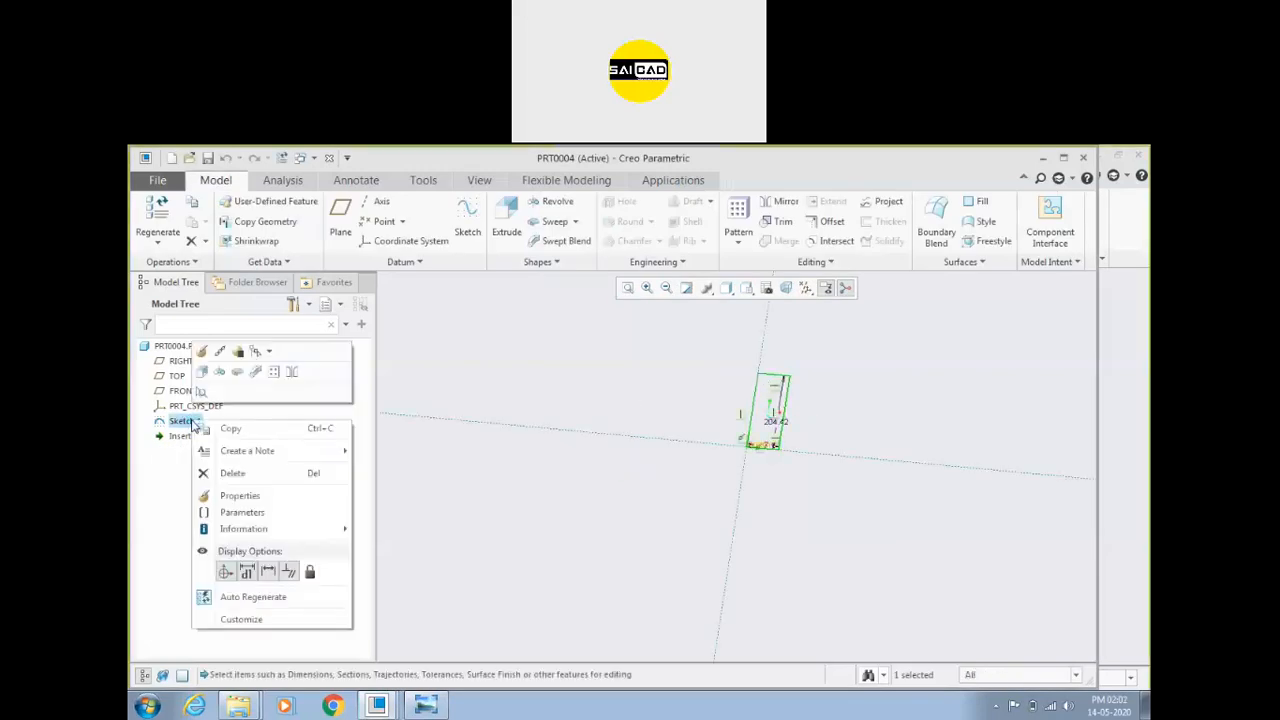
pyautogui.click(218, 350)
pyautogui.click(766, 288)
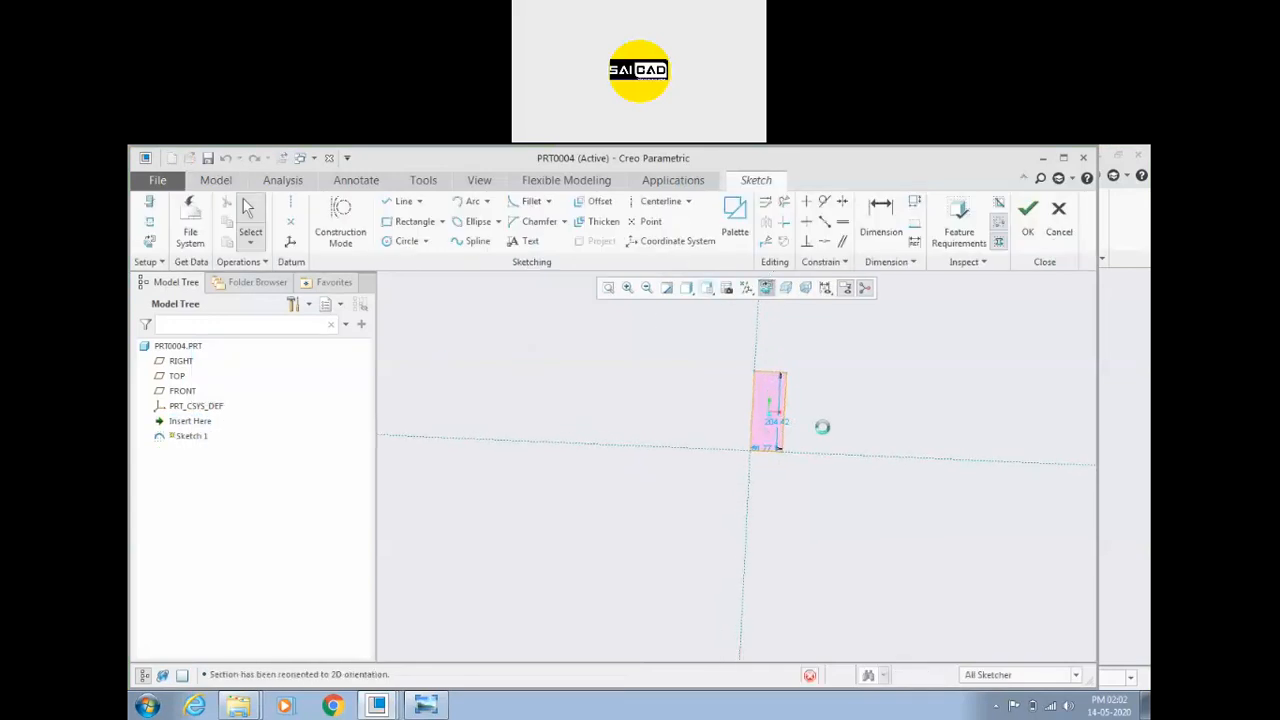
pyautogui.scroll(-3, 778, 398)
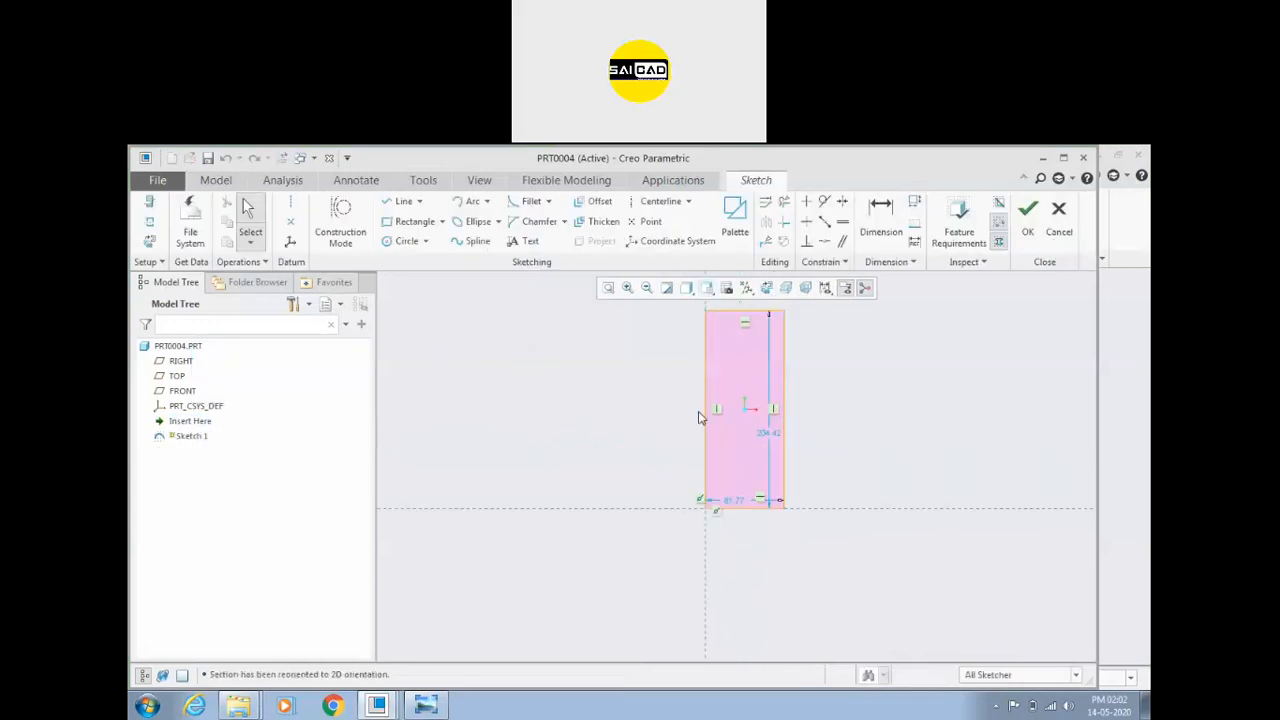
pyautogui.scroll(1, 645, 459)
pyautogui.moveTo(650, 321); pyautogui.dragTo(795, 549)
pyautogui.press('Delete')
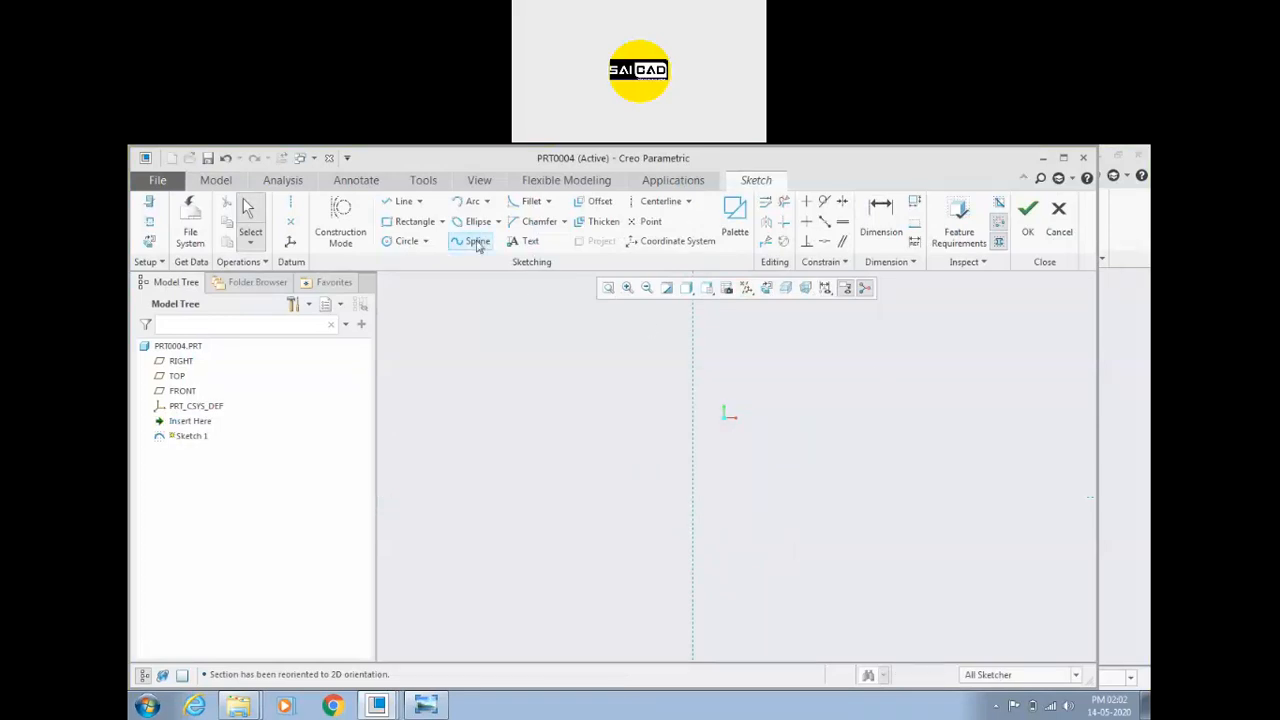
pyautogui.hotkey('ctrl', 'z')
# Step: Replace the old rectangle with one about 63.06 wide, offset 47.14 from the vertical reference
pyautogui.click(718, 397)
pyautogui.press('Delete')
pyautogui.click(695, 395)
pyautogui.press('Delete')
pyautogui.press('Delete')
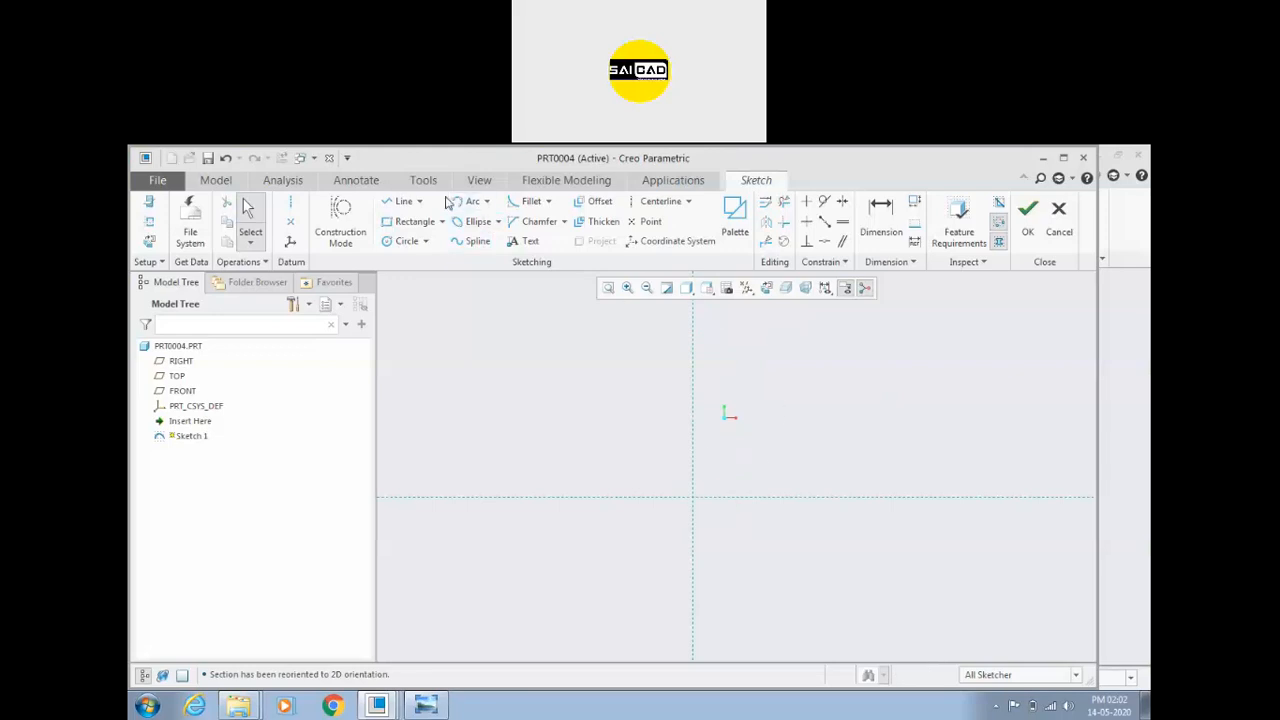
pyautogui.click(414, 221)
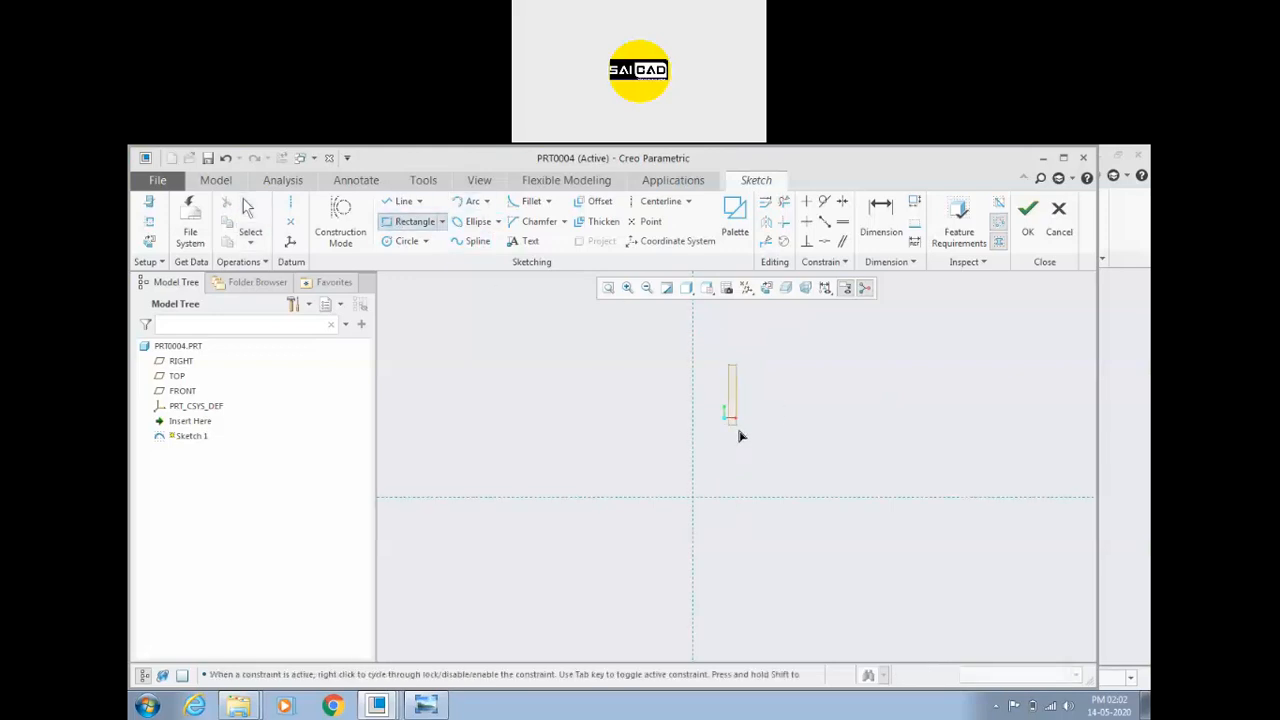
pyautogui.click(777, 498)
pyautogui.middleClick(788, 480)
pyautogui.scroll(-2, 728, 437)
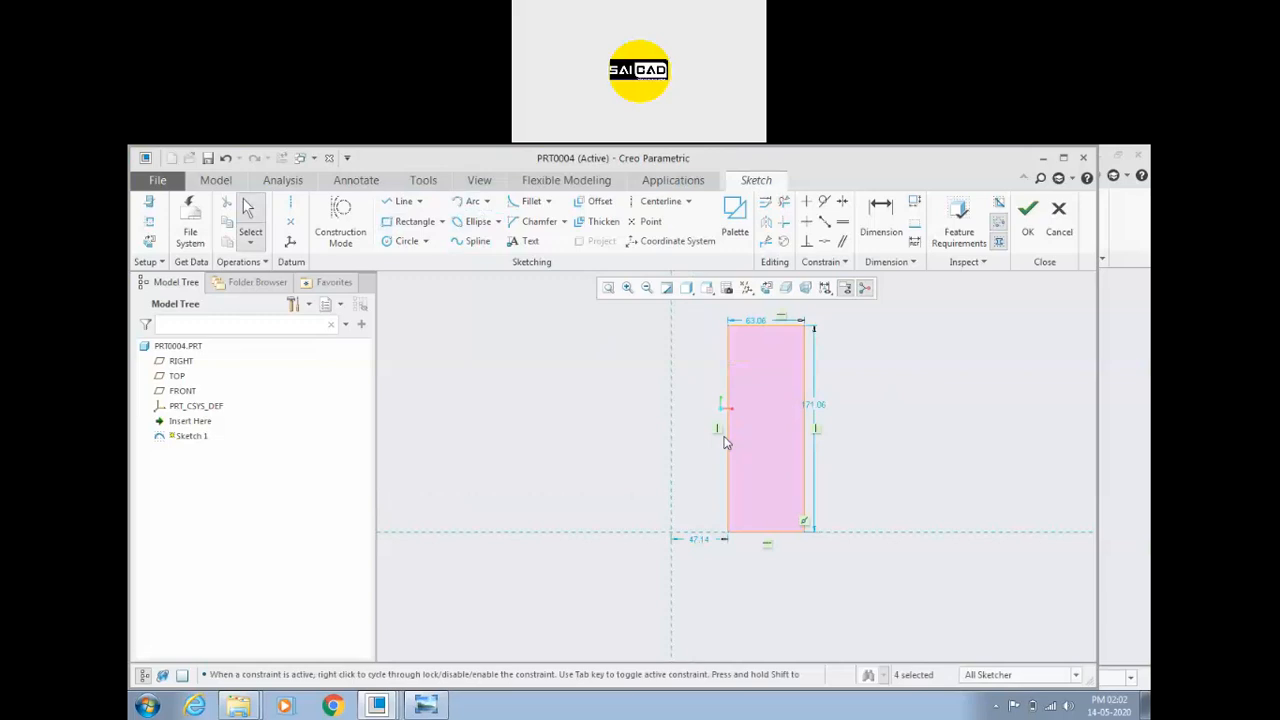
pyautogui.click(1028, 210)
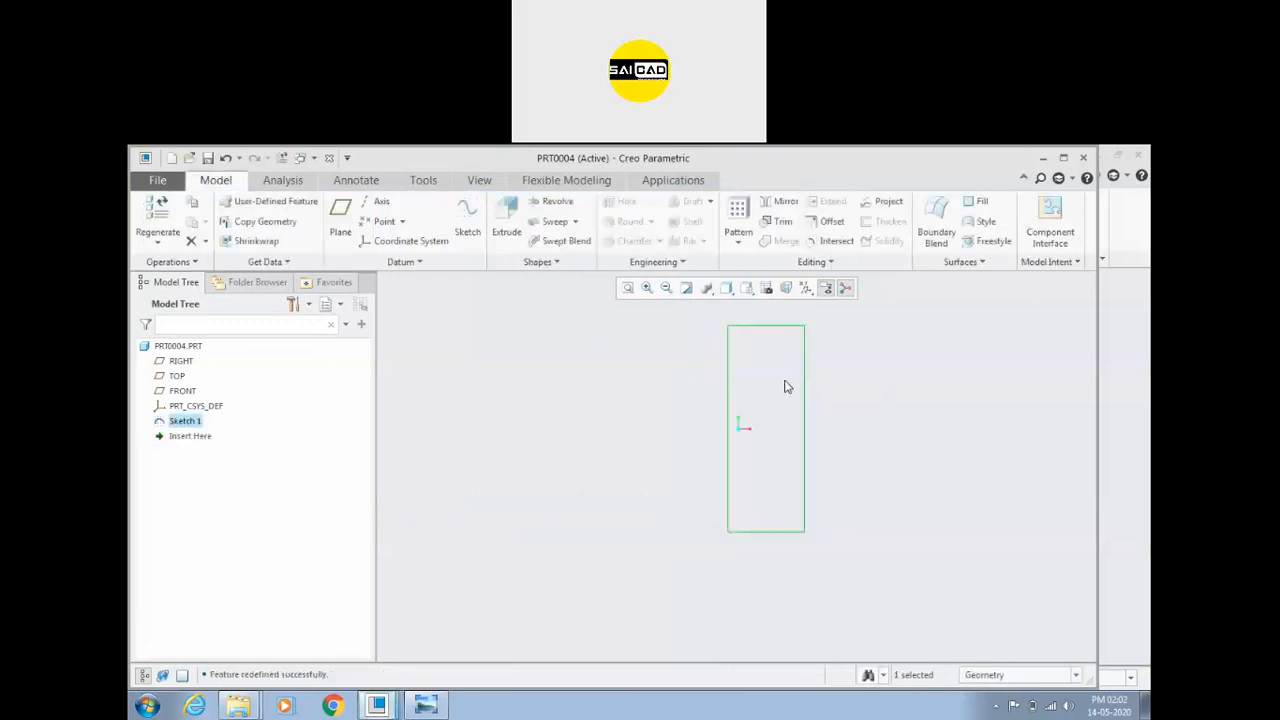
# Step: Revolve Sketch 1 with all datums shown, using the coordinate system axis as the axis
pyautogui.click(554, 201)
pyautogui.scroll(1, 700, 468)
pyautogui.moveTo(645, 392); pyautogui.dragTo(653, 434, button='middle')
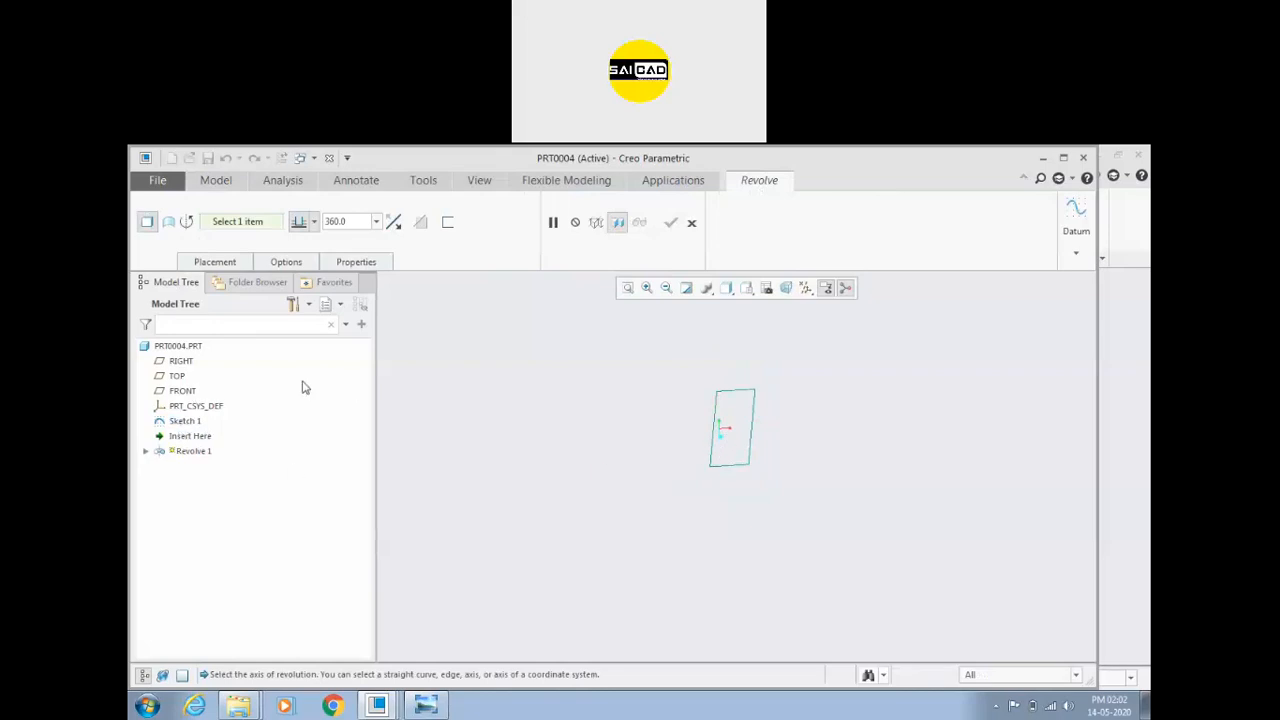
pyautogui.click(806, 288)
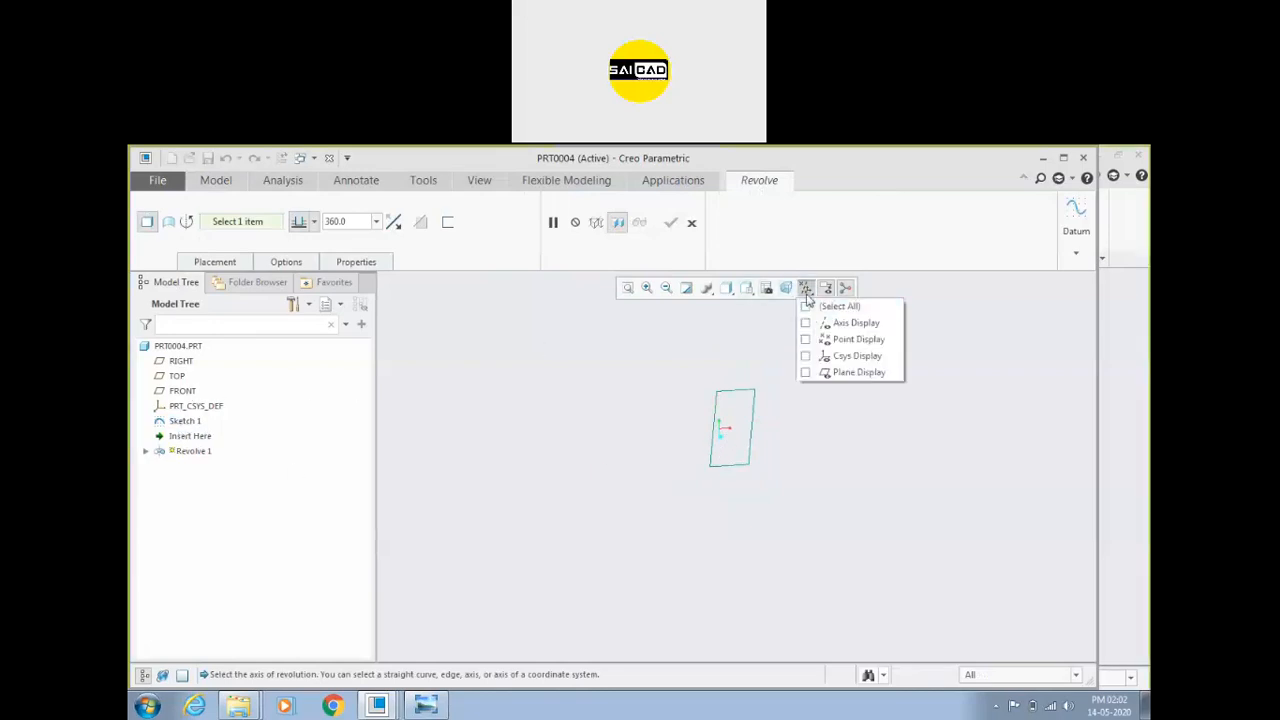
pyautogui.click(812, 305)
pyautogui.moveTo(693, 470); pyautogui.dragTo(690, 486, button='middle')
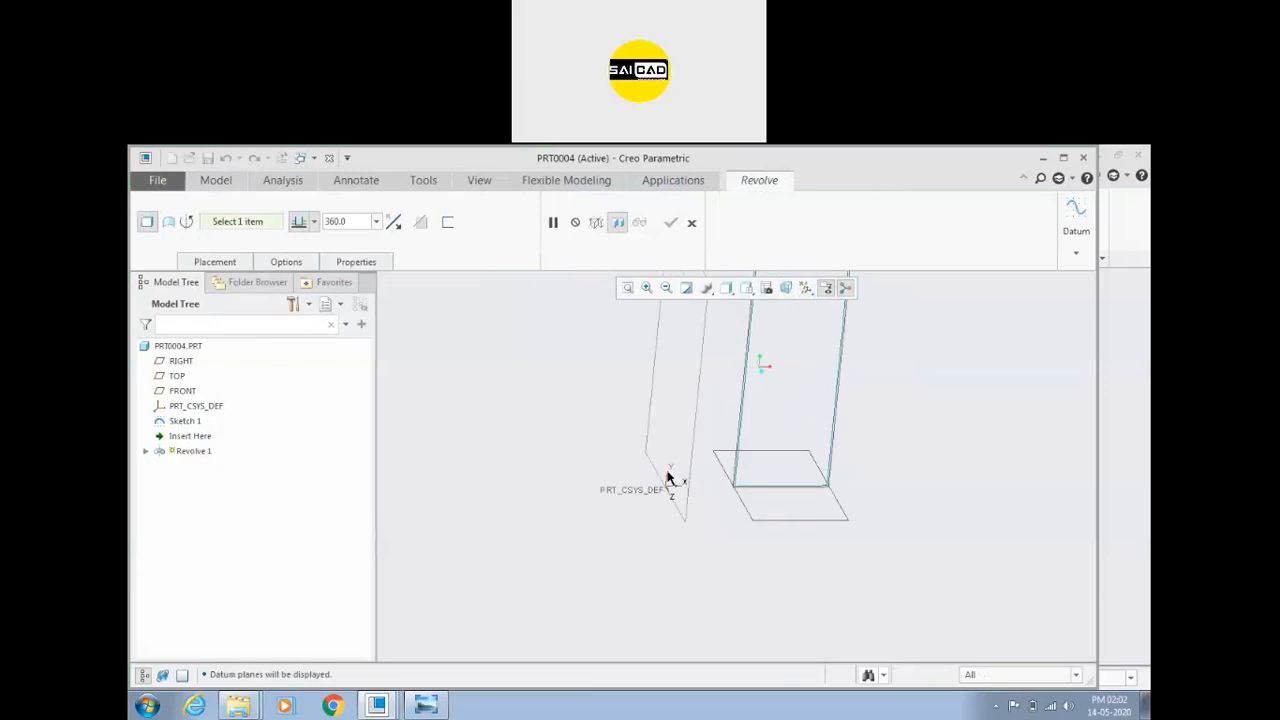
pyautogui.click(676, 490)
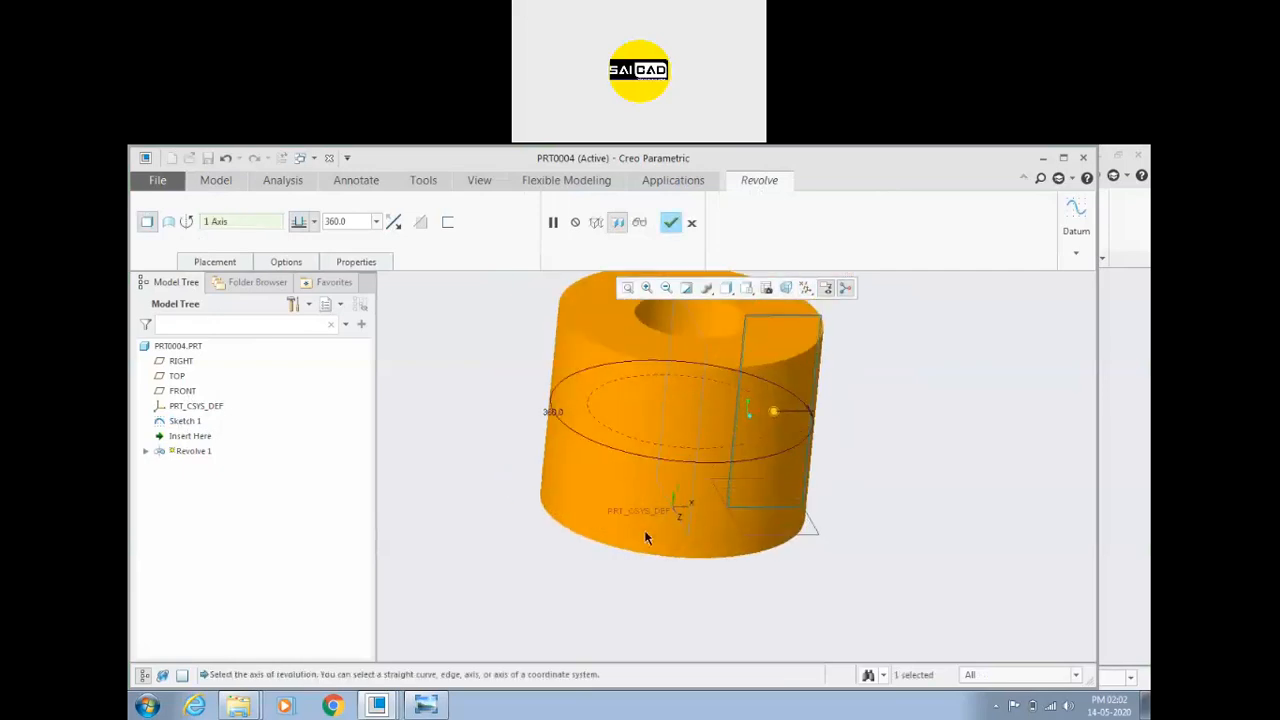
# Step: Inspect the 360° tube preview and finish Revolve 1
pyautogui.moveTo(823, 443)
pyautogui.mouseDown(button='middle')
pyautogui.moveTo(806, 489)
pyautogui.moveTo(806, 420)
pyautogui.moveTo(800, 446)
pyautogui.moveTo(669, 517)
pyautogui.moveTo(702, 522)
pyautogui.mouseUp(button='middle')
pyautogui.scroll(3, 672, 517)
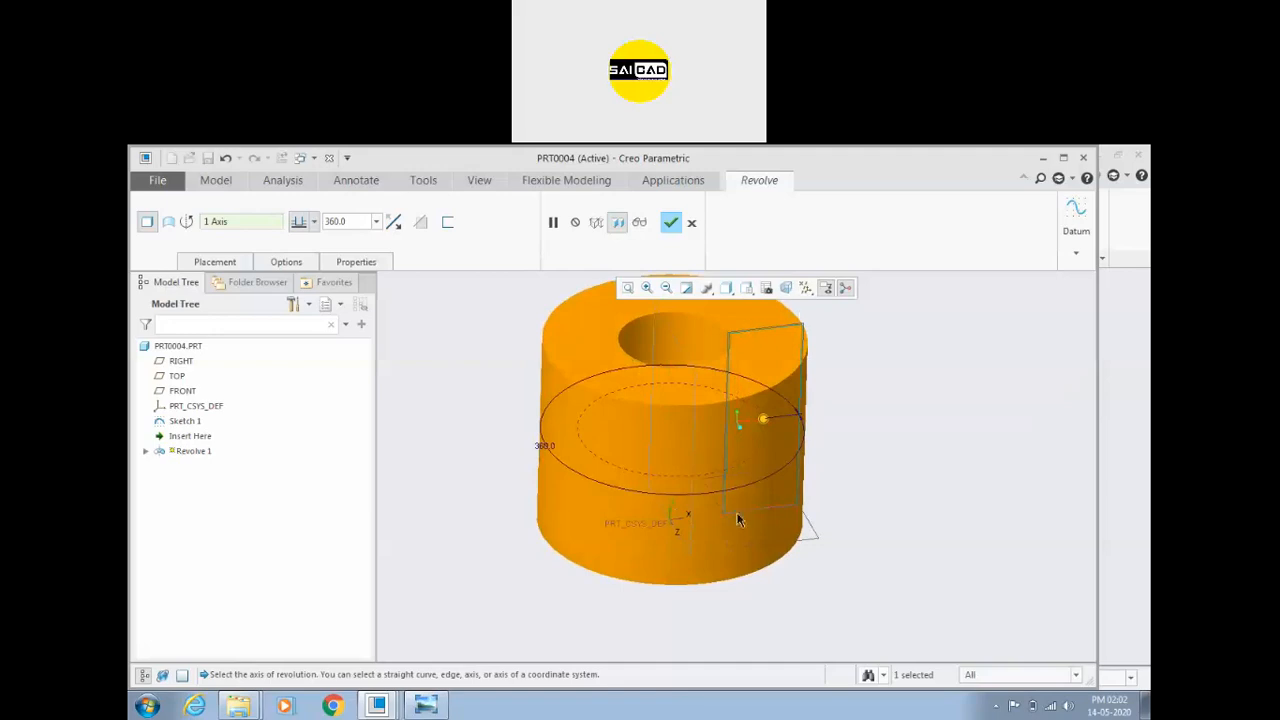
pyautogui.moveTo(692, 417); pyautogui.dragTo(684, 381, button='middle')
pyautogui.moveTo(722, 463); pyautogui.dragTo(757, 403, button='middle')
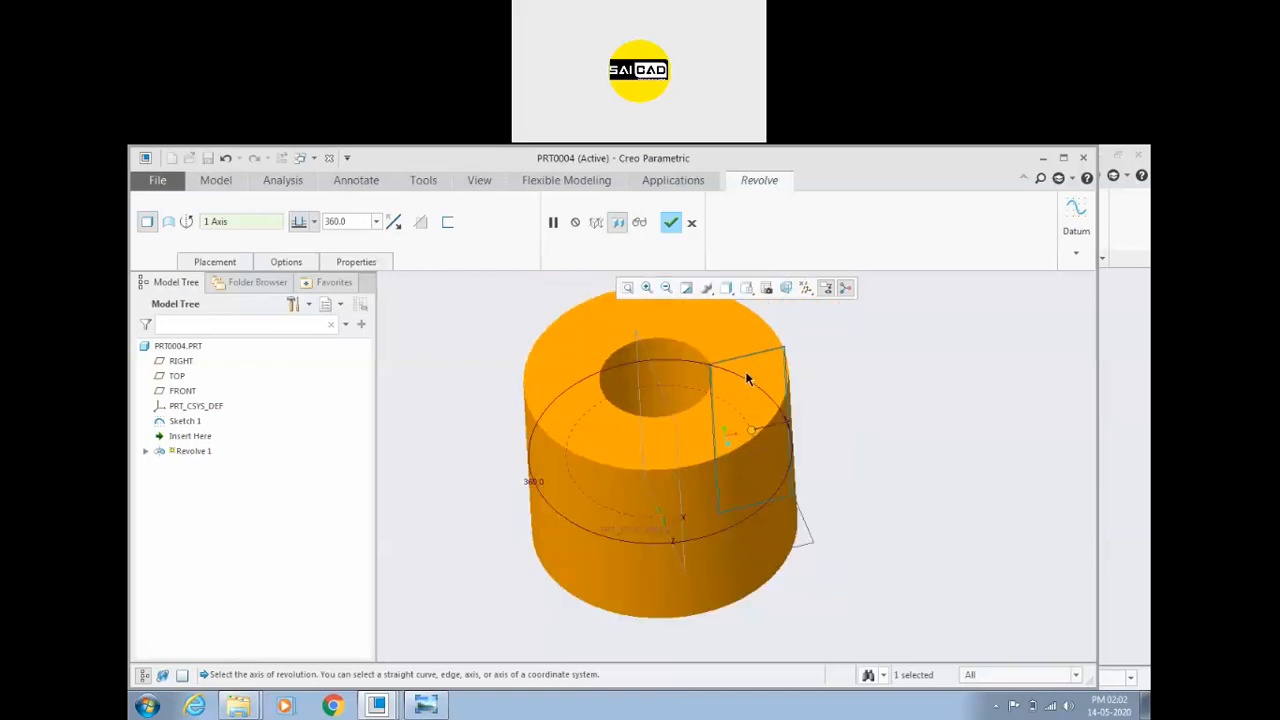
pyautogui.click(671, 224)
pyautogui.moveTo(848, 520); pyautogui.dragTo(755, 512, button='middle')
pyautogui.click(682, 511)
pyautogui.scroll(3, 682, 511)
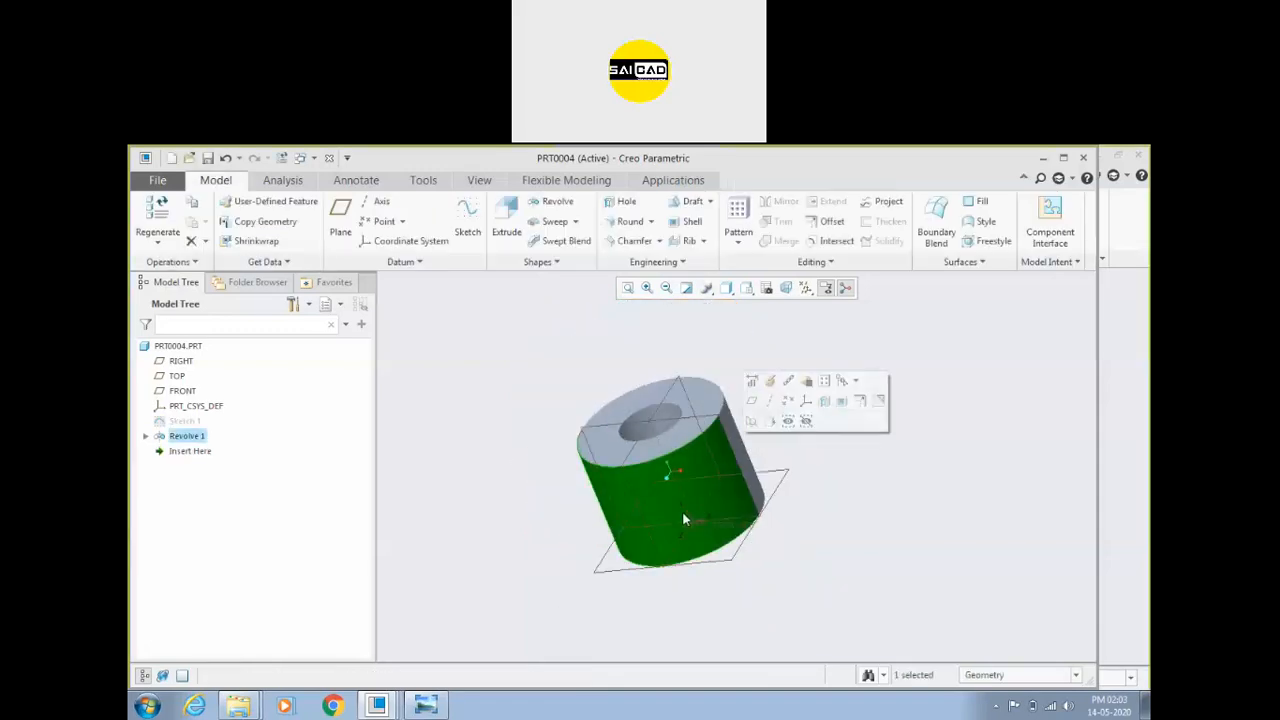
# Step: Delete Revolve 1 and Sketch 1, then select the FRONT plane
pyautogui.click(489, 514)
pyautogui.click(198, 438)
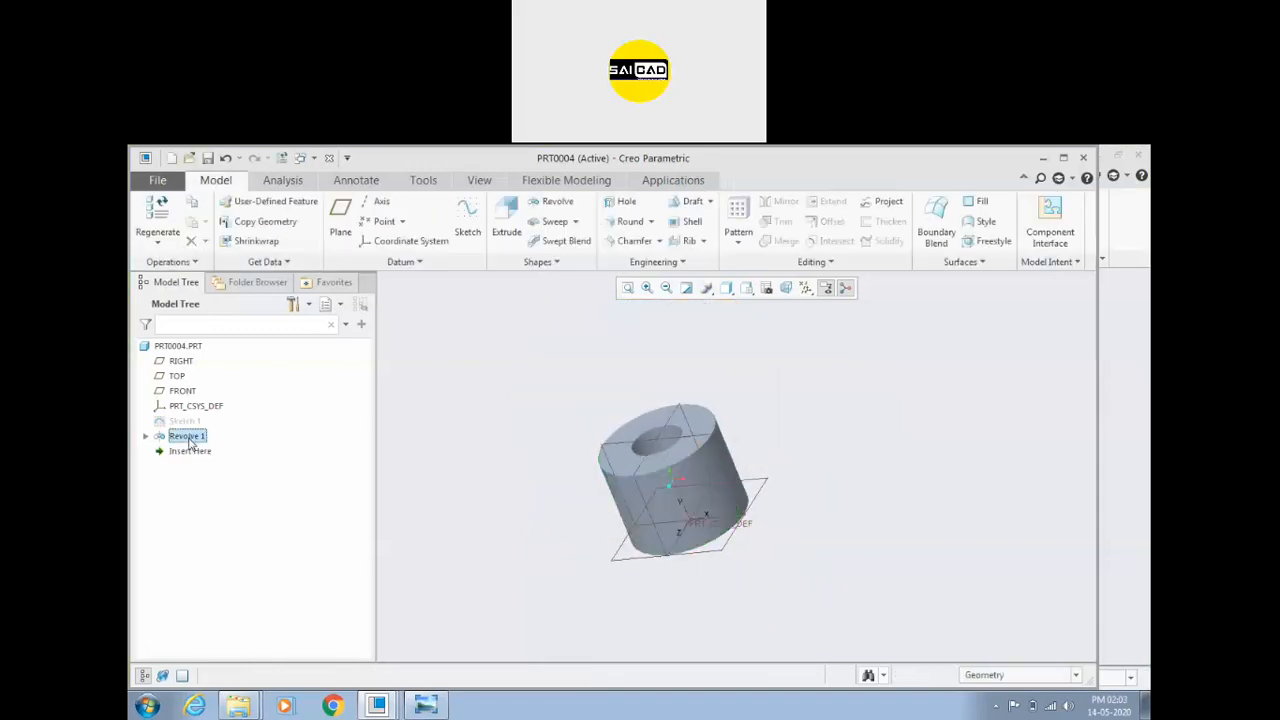
pyautogui.press('Delete')
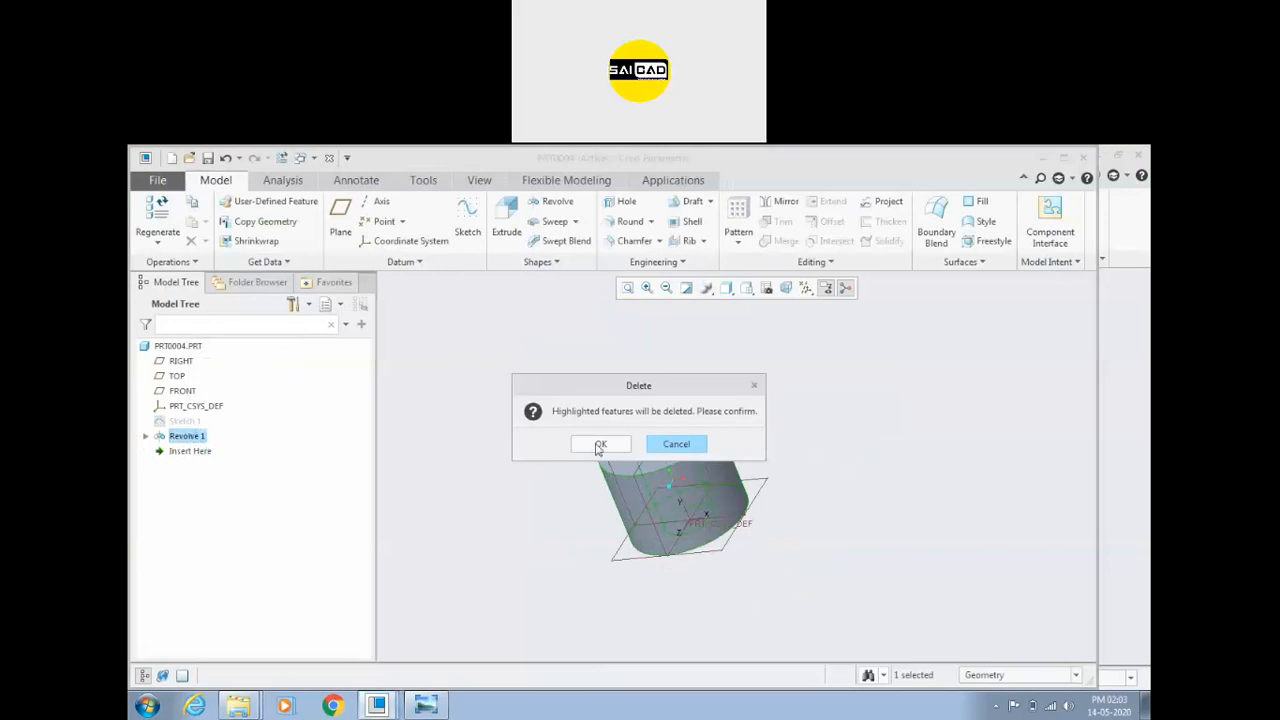
pyautogui.click(600, 447)
pyautogui.click(182, 421)
pyautogui.press('Delete')
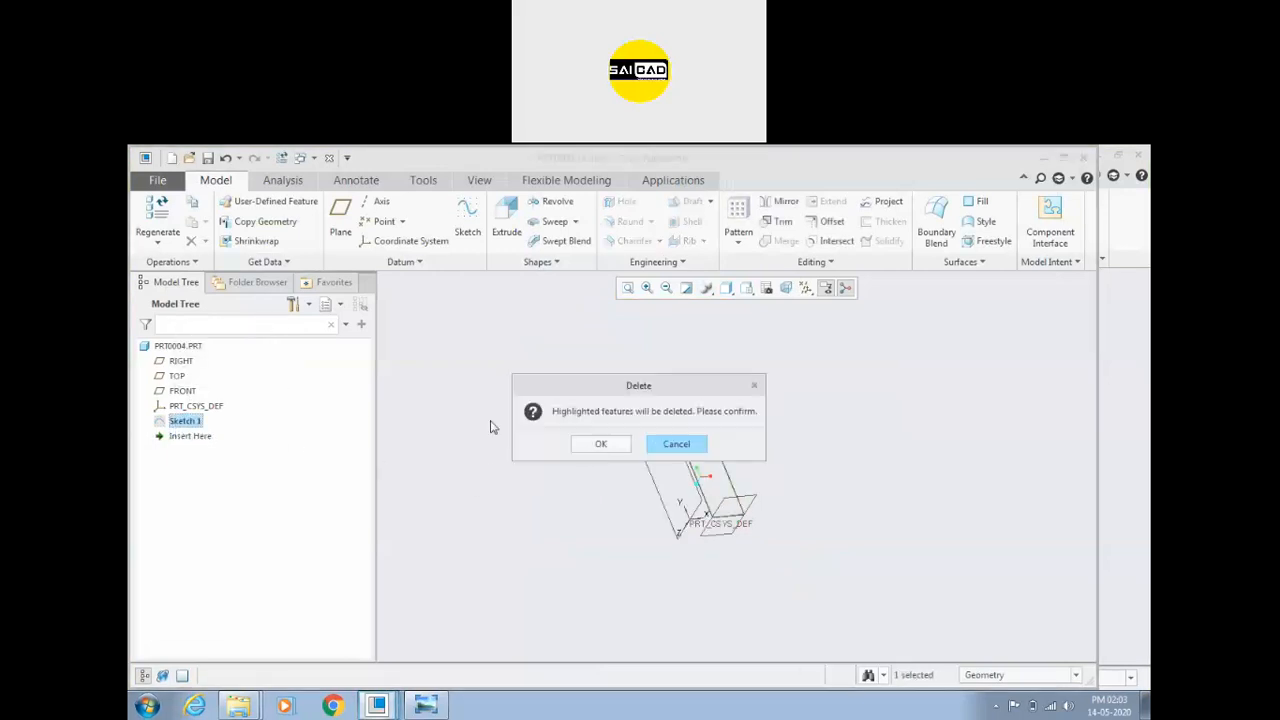
pyautogui.click(601, 448)
pyautogui.click(180, 361)
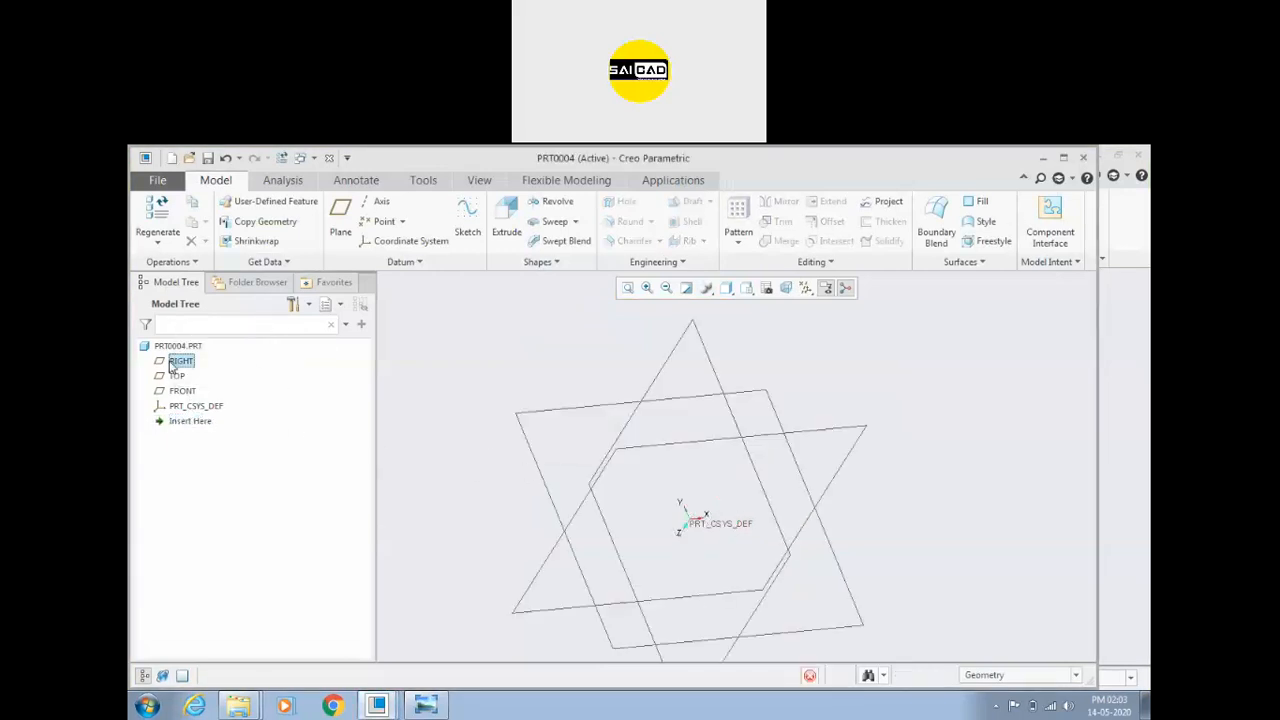
pyautogui.click(181, 390)
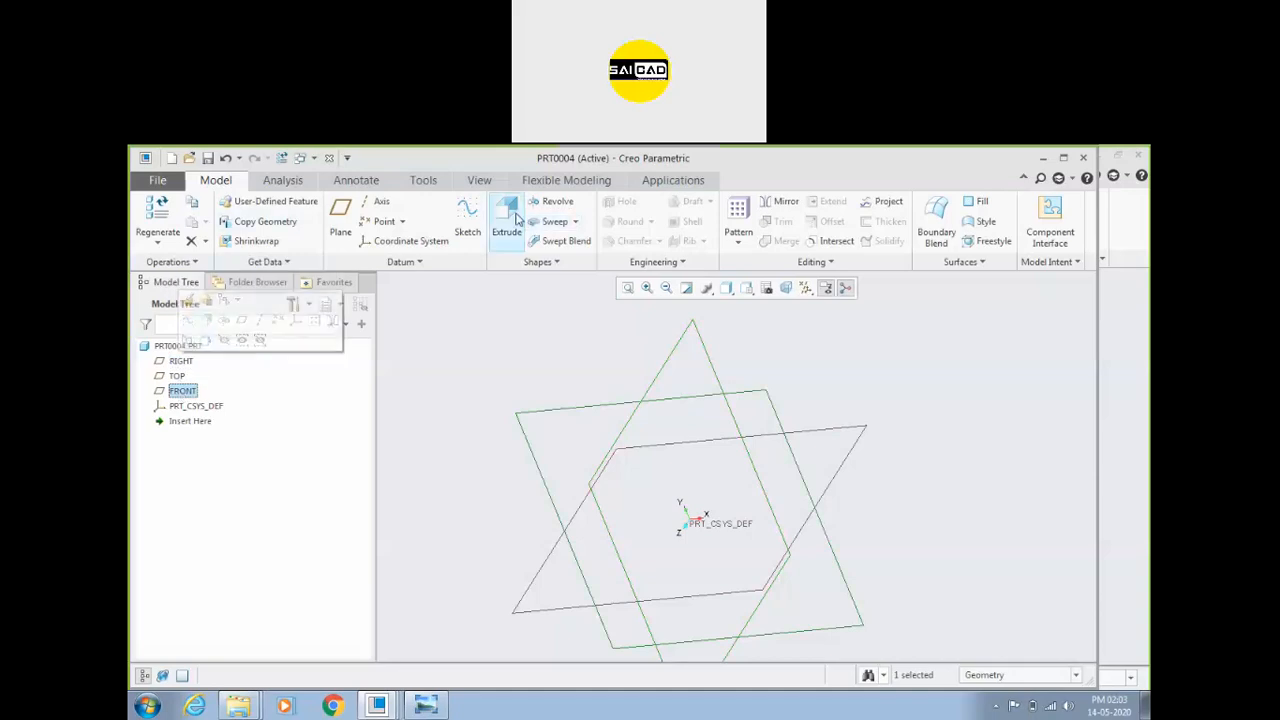
# Step: Sketch on FRONT a slanted line rising from the origin plus a horizontal base line, selecting both
pyautogui.click(467, 218)
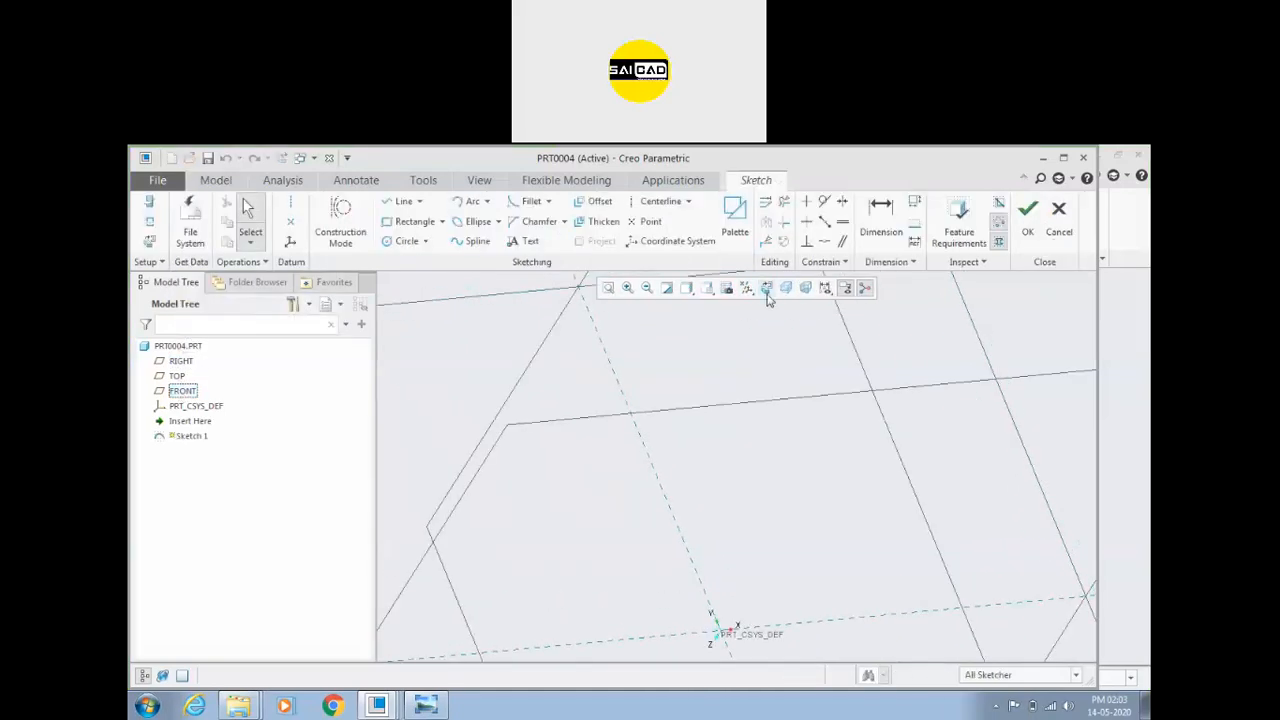
pyautogui.click(785, 289)
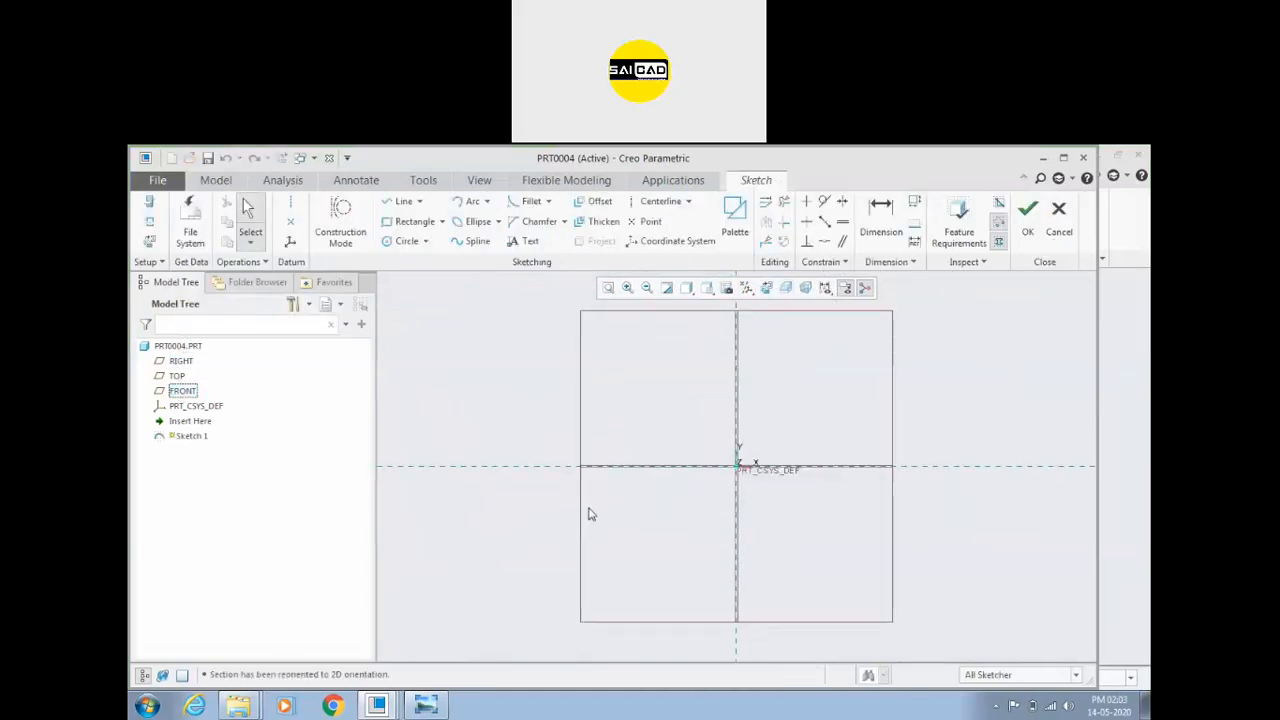
pyautogui.scroll(-5, 687, 478)
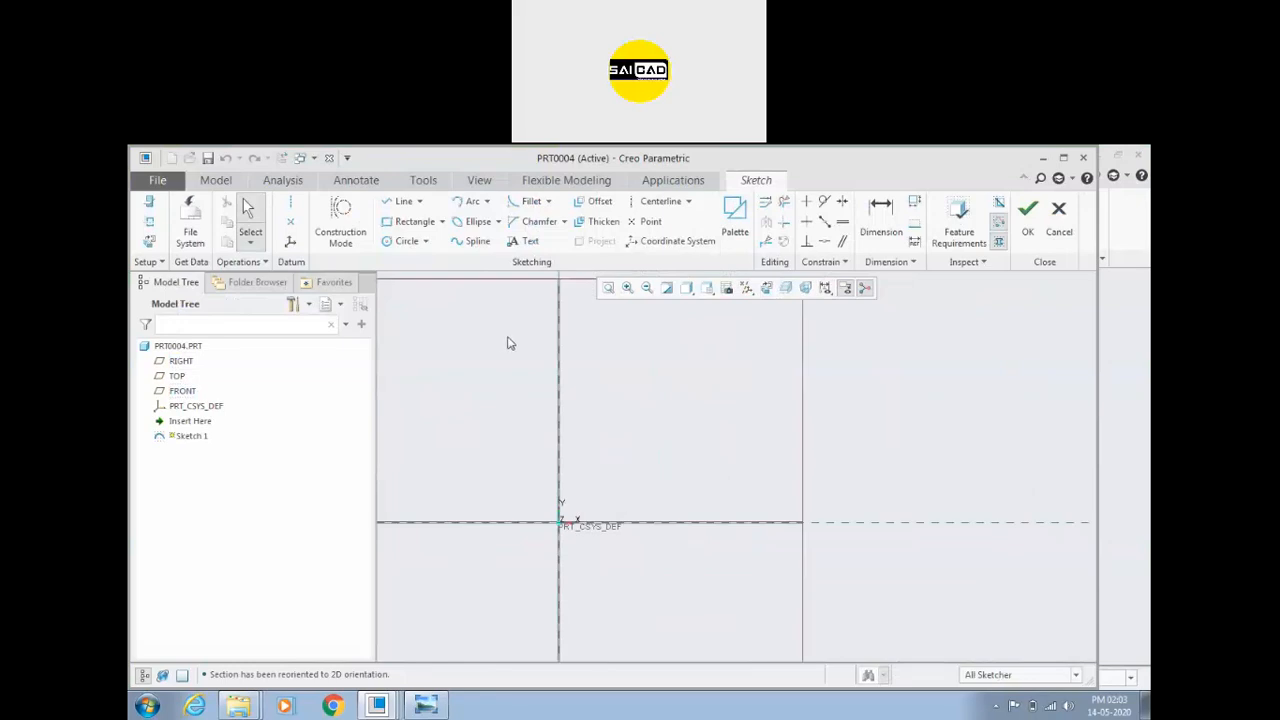
pyautogui.click(401, 201)
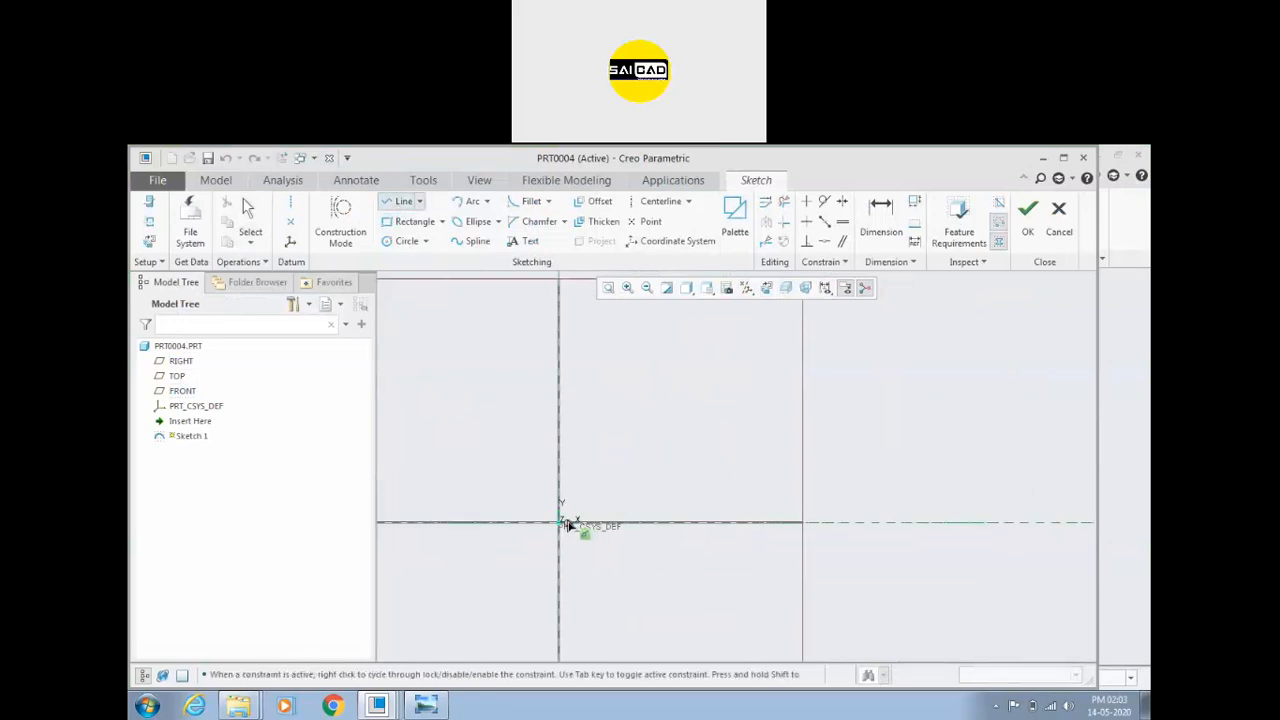
pyautogui.click(632, 522)
pyautogui.scroll(3, 657, 434)
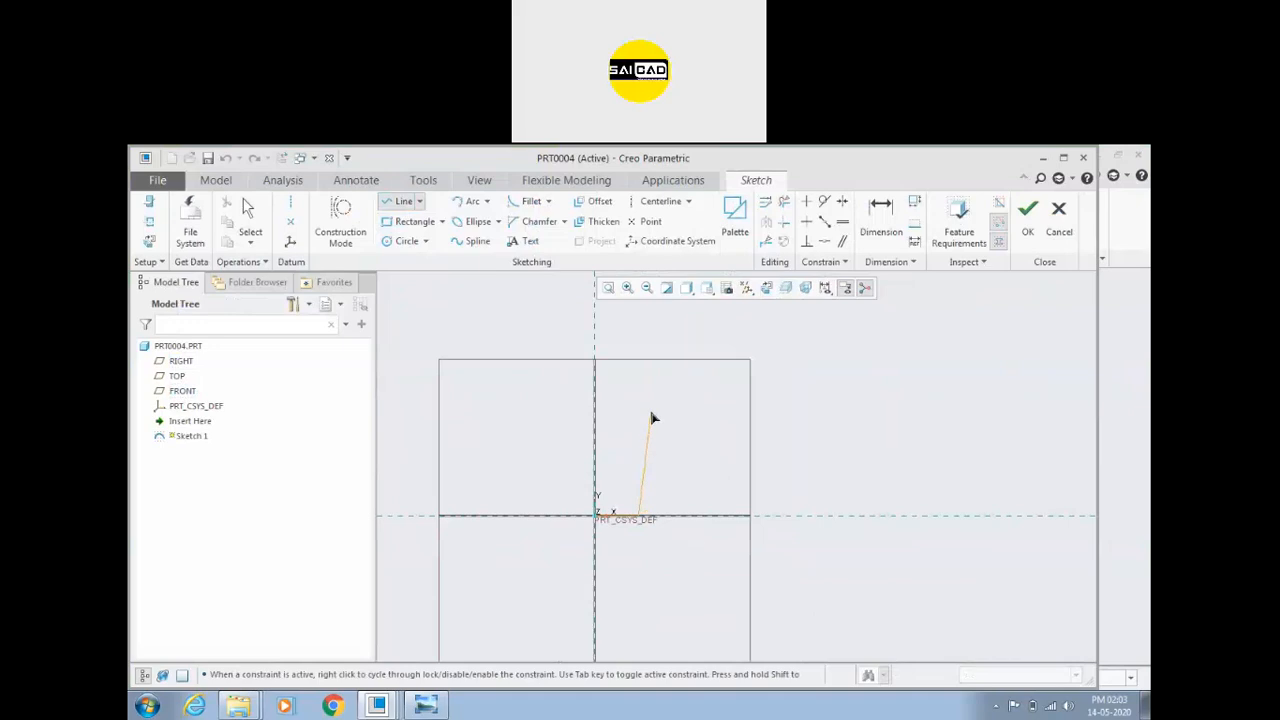
pyautogui.scroll(-3, 651, 418)
pyautogui.click(644, 405)
pyautogui.middleClick(677, 534)
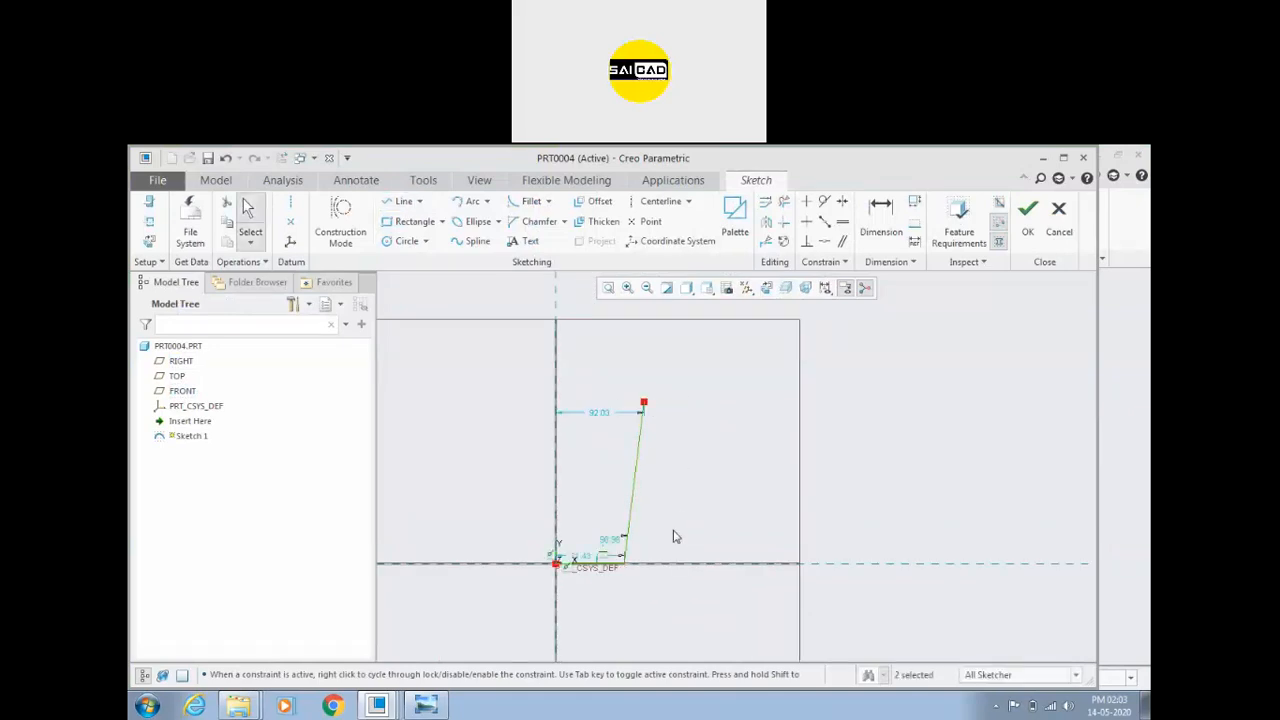
pyautogui.keyDown('ctrl'); pyautogui.click(618, 565); pyautogui.keyUp('ctrl')
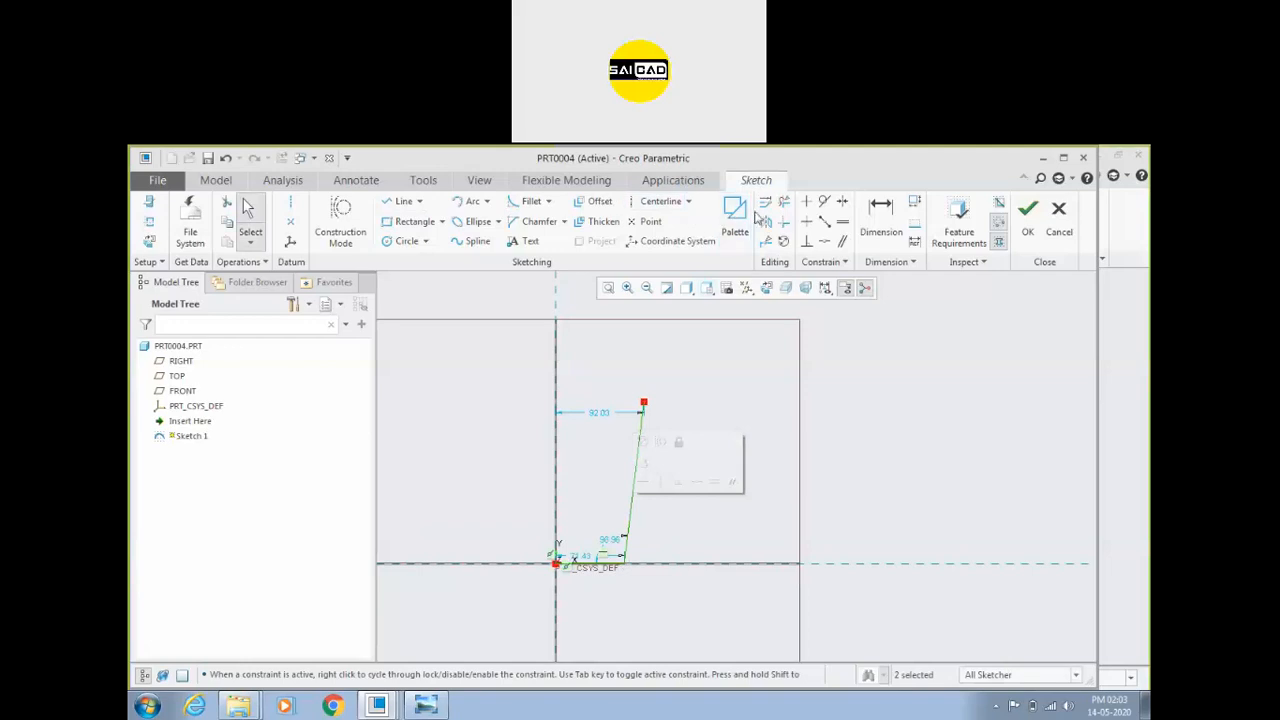
pyautogui.click(596, 201)
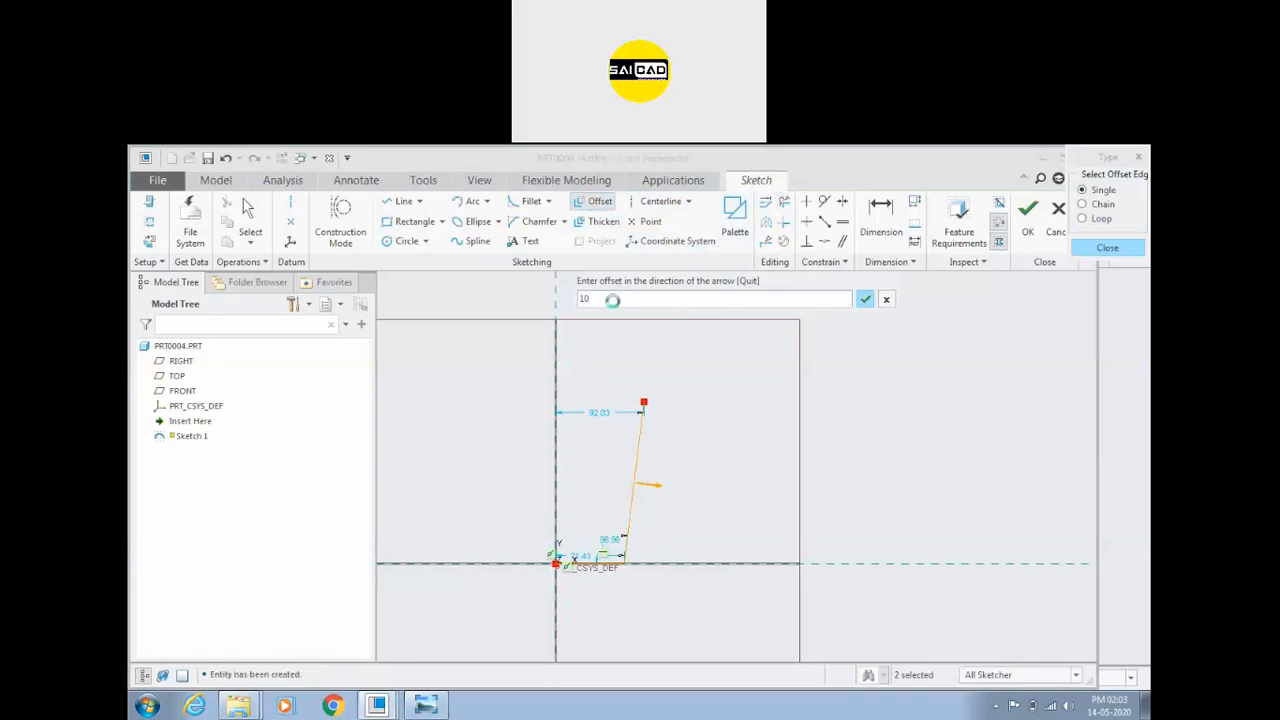
# Step: Offset the slanted-and-bottom line chain by 10 to form the cup wall thickness
pyautogui.press('Return')
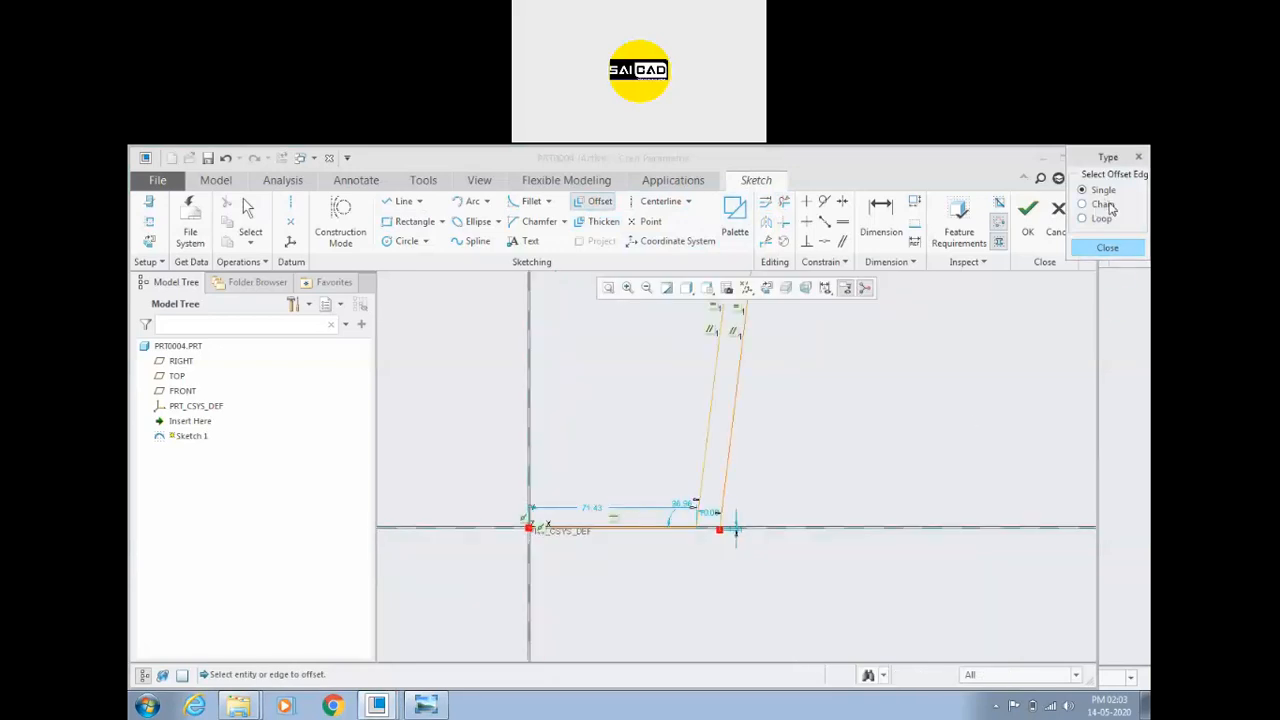
pyautogui.hotkey('ctrl', 'z')
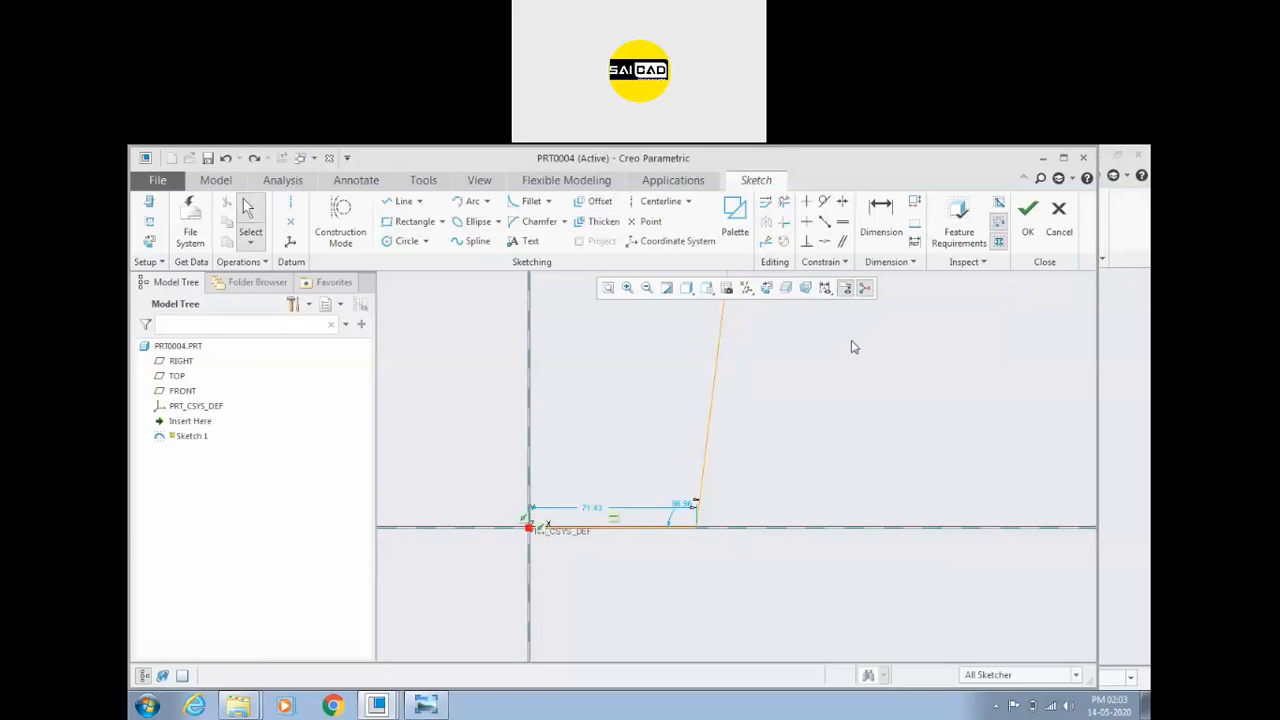
pyautogui.click(596, 201)
pyautogui.click(1082, 204)
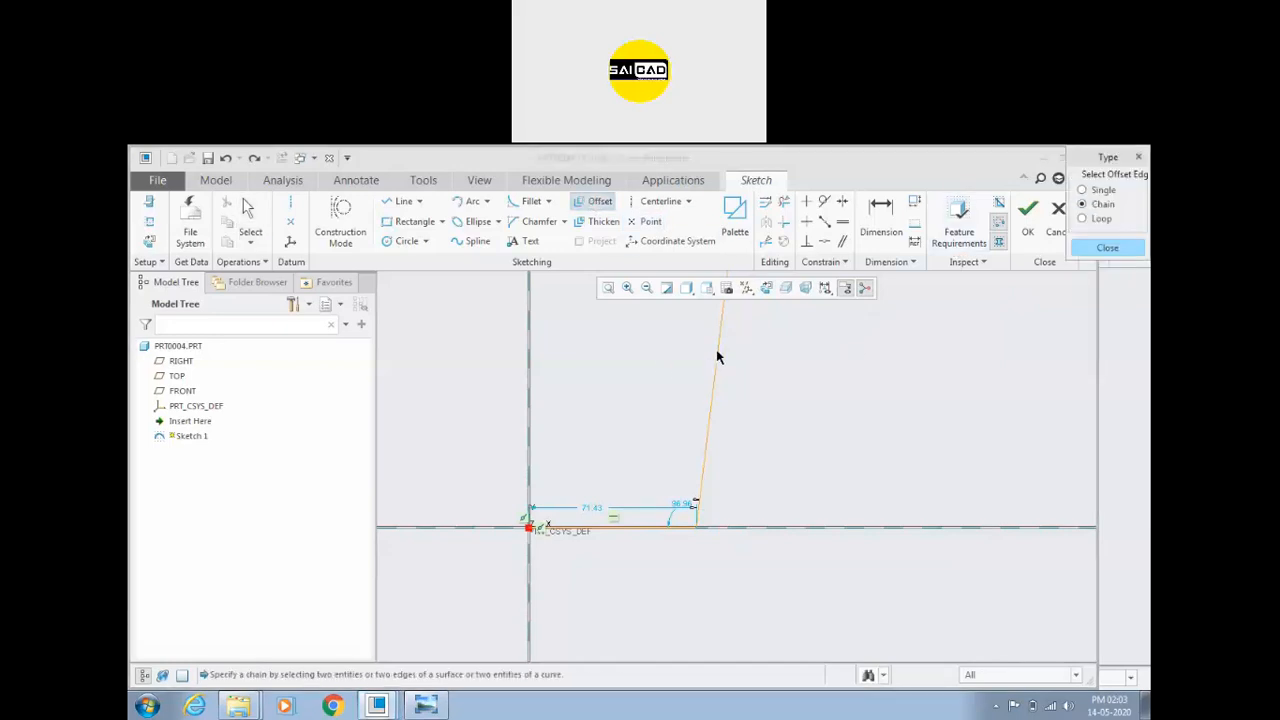
pyautogui.click(711, 389)
pyautogui.click(660, 526)
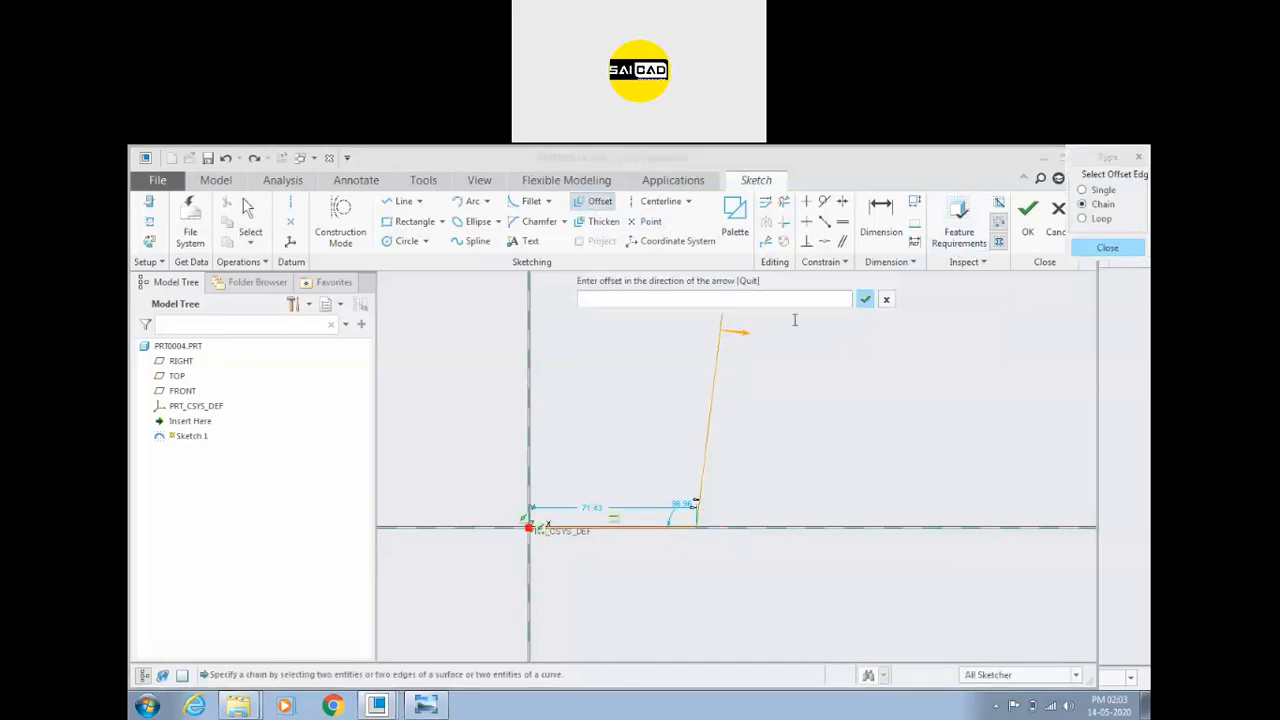
pyautogui.press('Return')
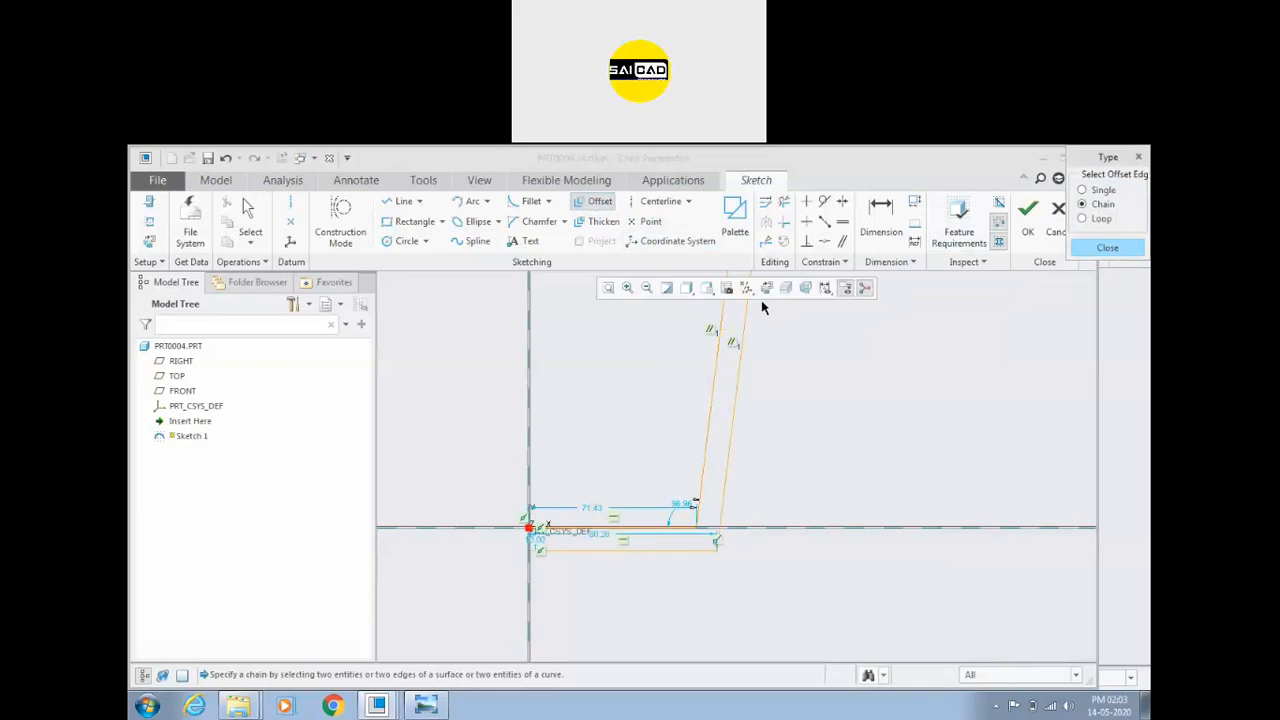
pyautogui.click(1105, 248)
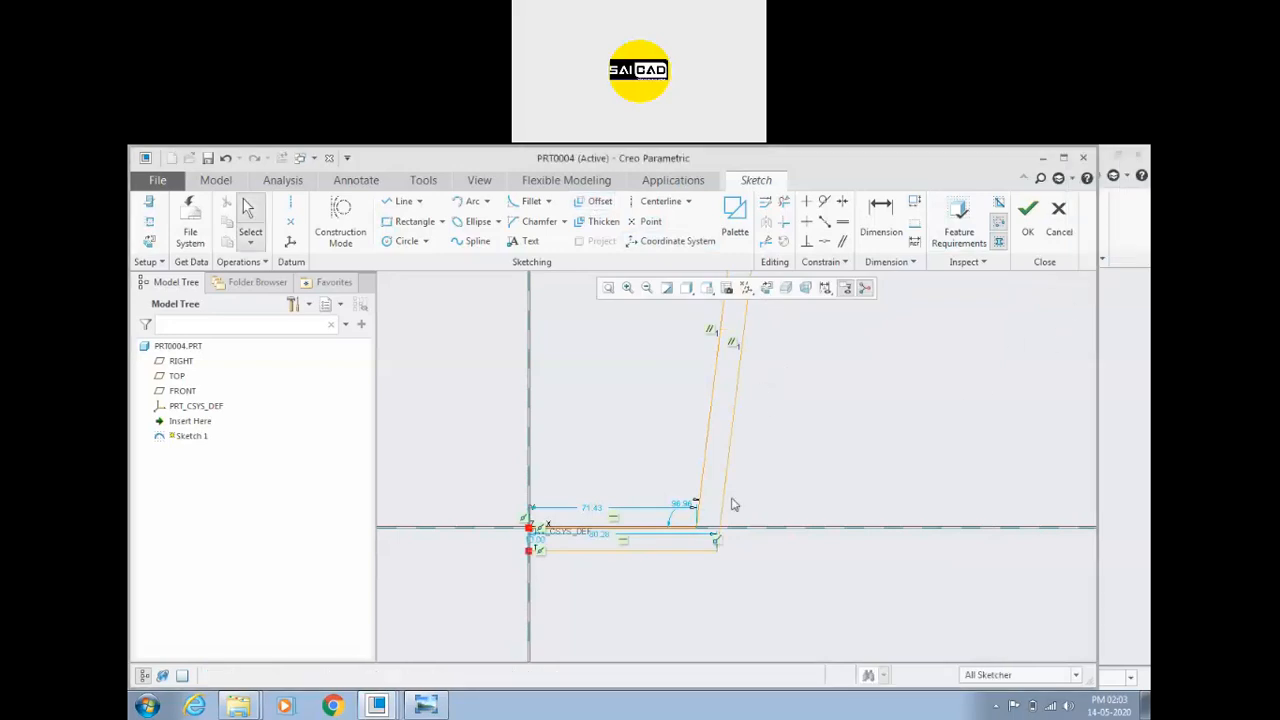
pyautogui.scroll(-4, 705, 400)
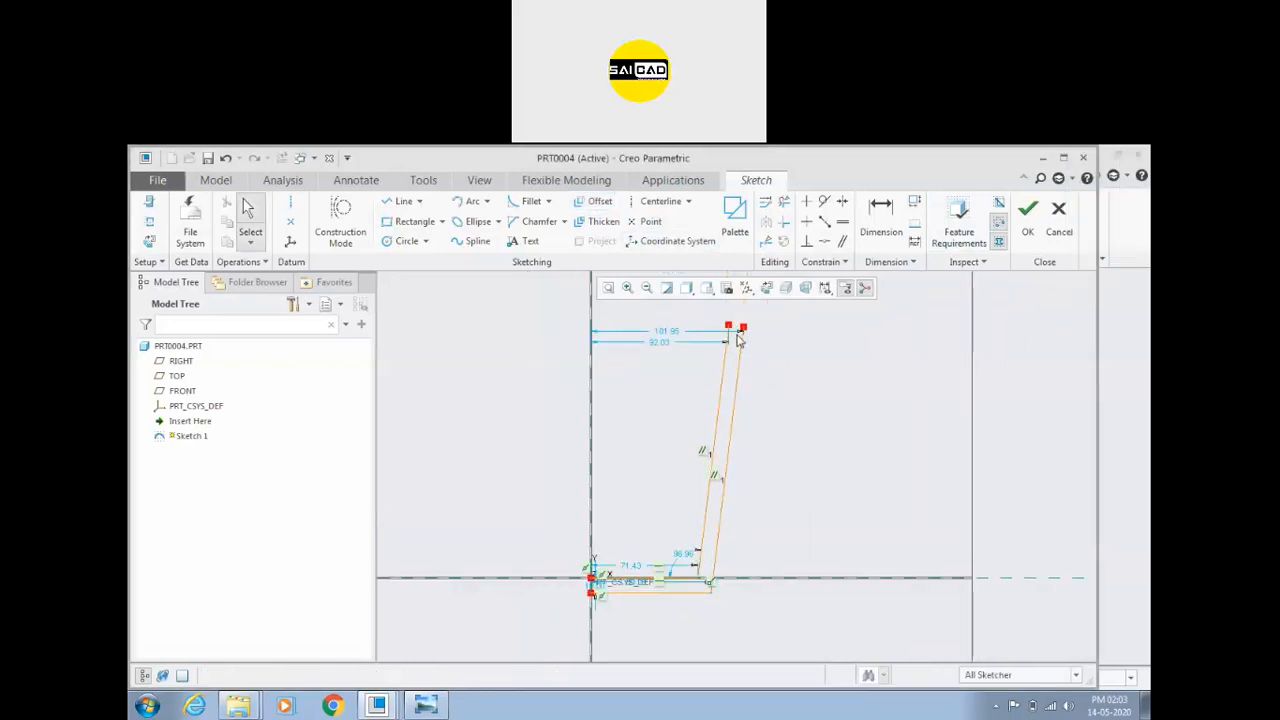
pyautogui.click(406, 241)
pyautogui.scroll(4, 700, 345)
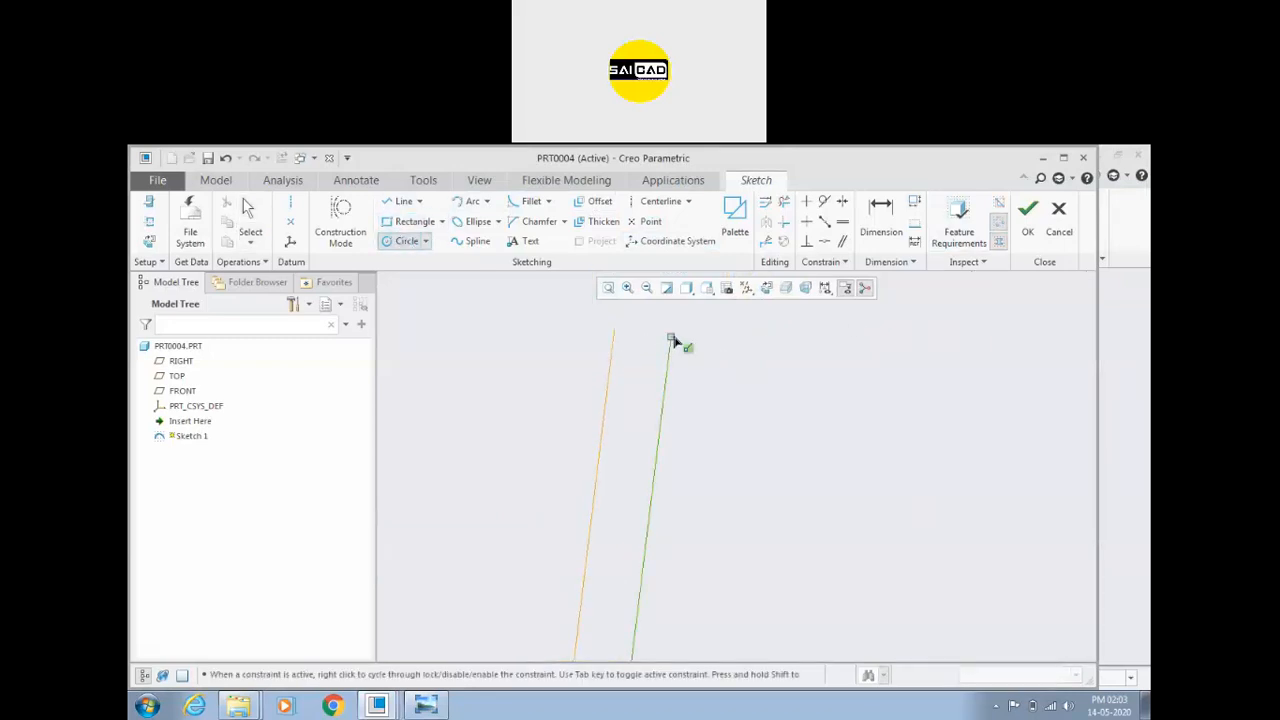
# Step: Add an R10 circle at the wall's top and trim away its excess arcs
pyautogui.click(616, 330)
pyautogui.scroll(-2, 812, 407)
pyautogui.middleClick(778, 399)
pyautogui.click(784, 201)
pyautogui.click(735, 390)
pyautogui.click(705, 398)
pyautogui.middleClick(838, 372)
pyautogui.scroll(5, 942, 364)
pyautogui.scroll(-3, 882, 456)
pyautogui.scroll(-4, 754, 460)
# Step: Close the profile with a line, finish the sketch, and revolve it about the axis
pyautogui.click(405, 203)
pyautogui.middleClick(682, 510)
pyautogui.scroll(3, 673, 526)
pyautogui.scroll(4, 745, 574)
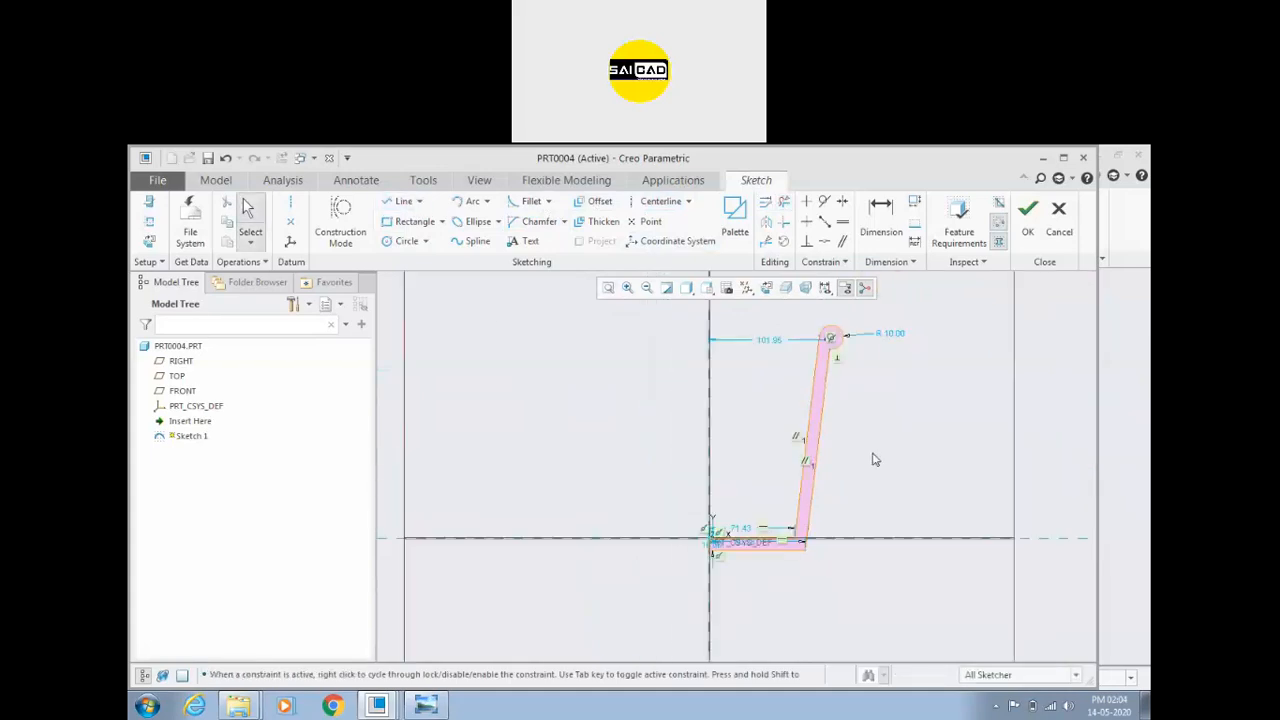
pyautogui.click(1028, 210)
pyautogui.click(552, 203)
pyautogui.click(726, 490)
pyautogui.hotkey('ctrl', 'd')
# Step: Complete the 360° revolve into a rolled-rim cup and inspect it from above and below
pyautogui.moveTo(714, 494); pyautogui.dragTo(820, 458, button='middle')
pyautogui.click(670, 223)
pyautogui.moveTo(534, 431); pyautogui.dragTo(687, 445, button='middle')
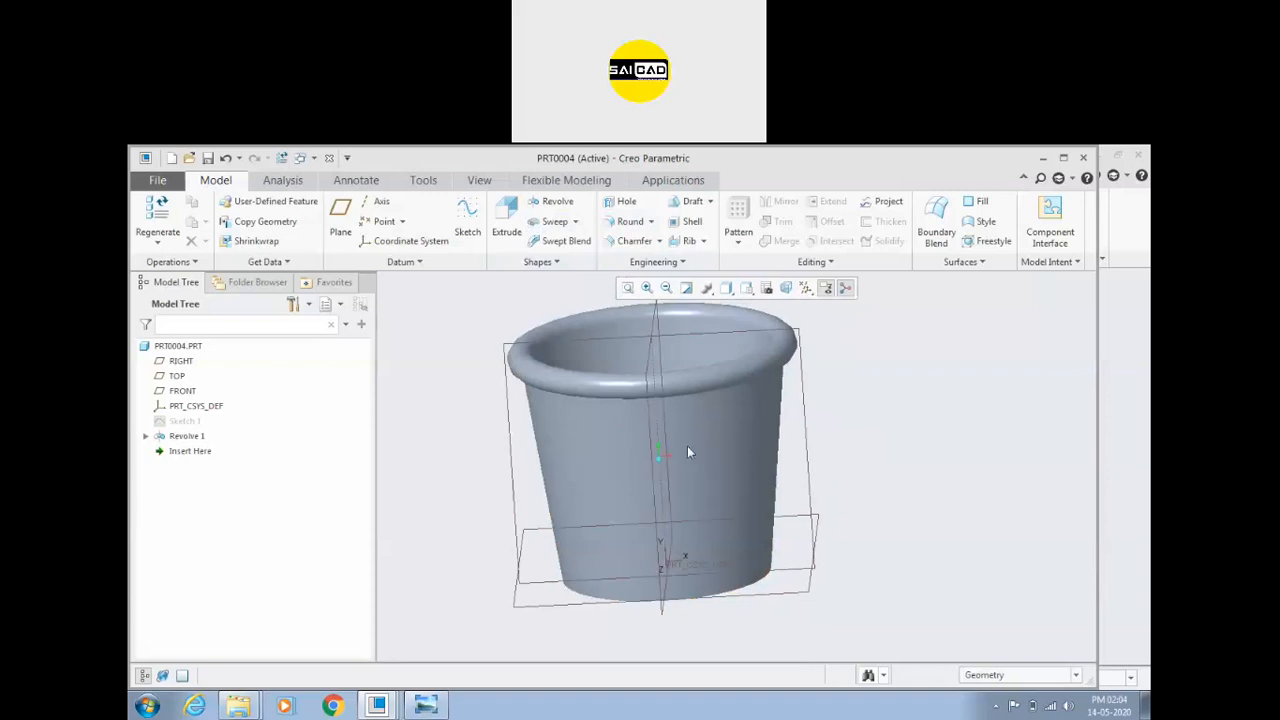
pyautogui.moveTo(531, 480); pyautogui.dragTo(491, 543, button='middle')
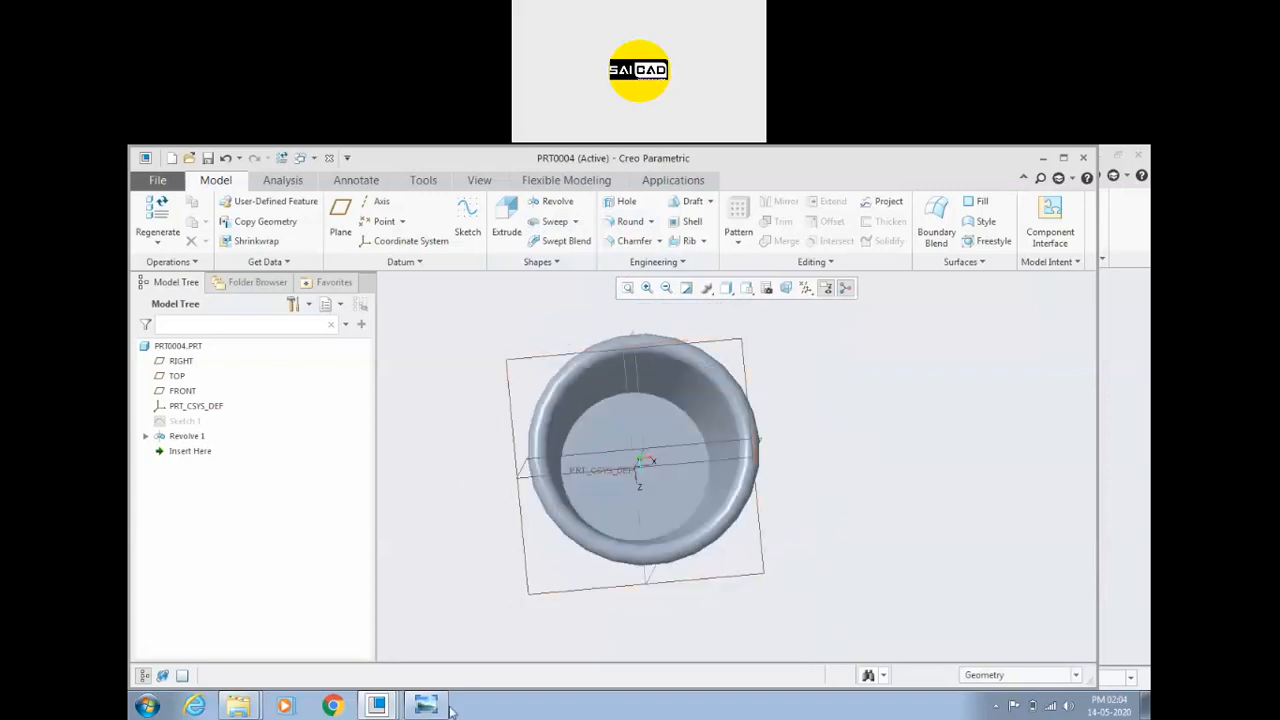
pyautogui.moveTo(438, 708)
pyautogui.moveTo(477, 554); pyautogui.dragTo(604, 488, button='middle')
pyautogui.scroll(3, 604, 488)
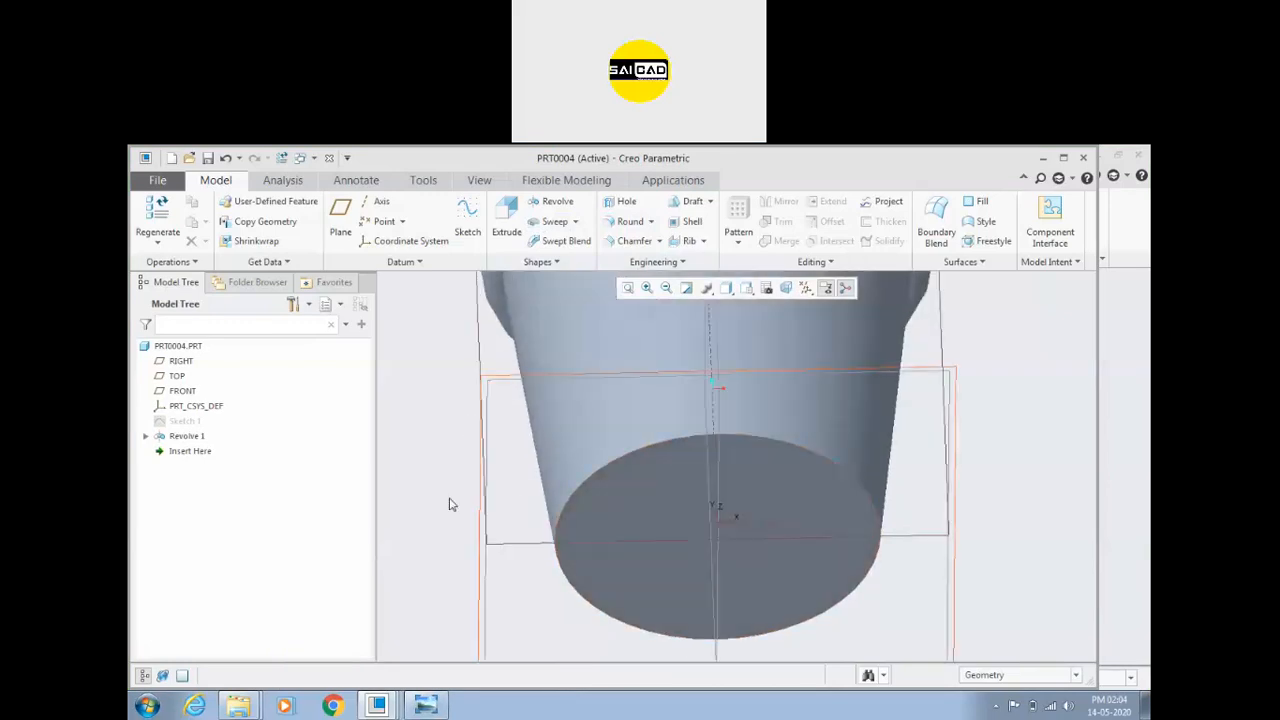
pyautogui.click(172, 438)
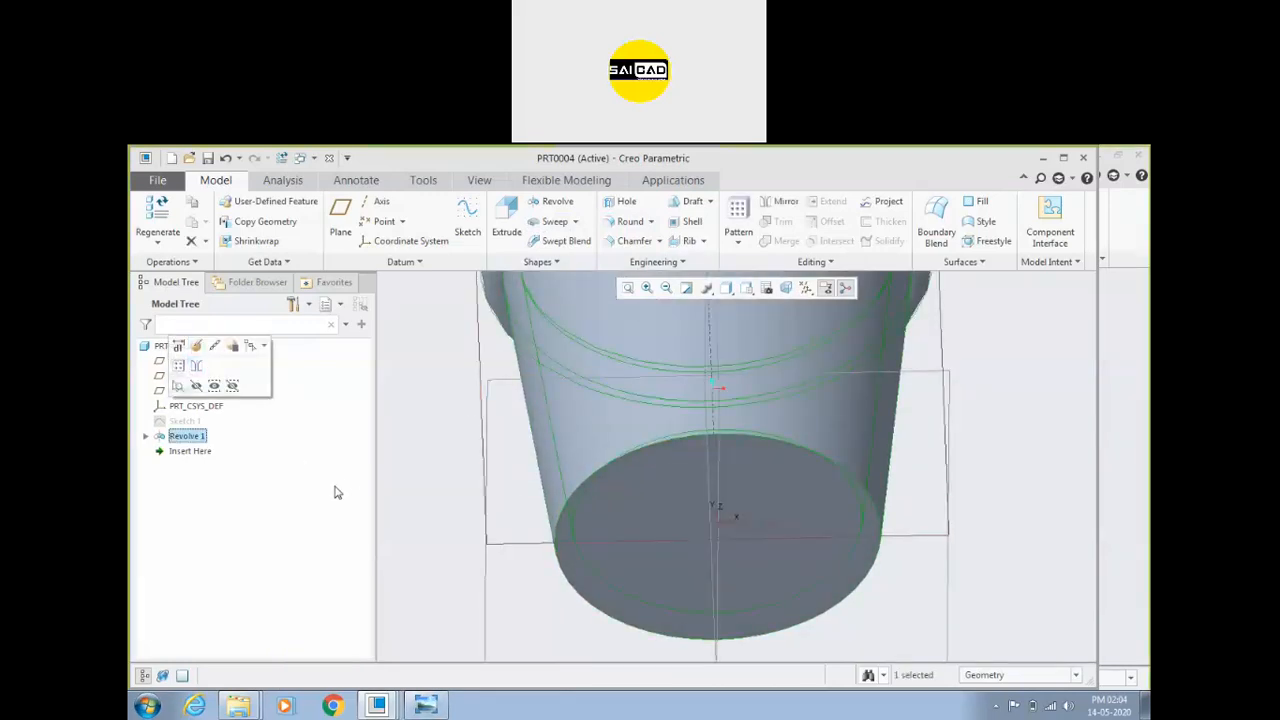
# Step: Reopen Revolve 1's definition, inspect the cup, and finish it unchanged
pyautogui.click(180, 438)
pyautogui.click(188, 347)
pyautogui.scroll(3, 491, 412)
pyautogui.moveTo(566, 382); pyautogui.dragTo(574, 418, button='middle')
pyautogui.scroll(-1, 567, 372)
pyautogui.scroll(1, 784, 416)
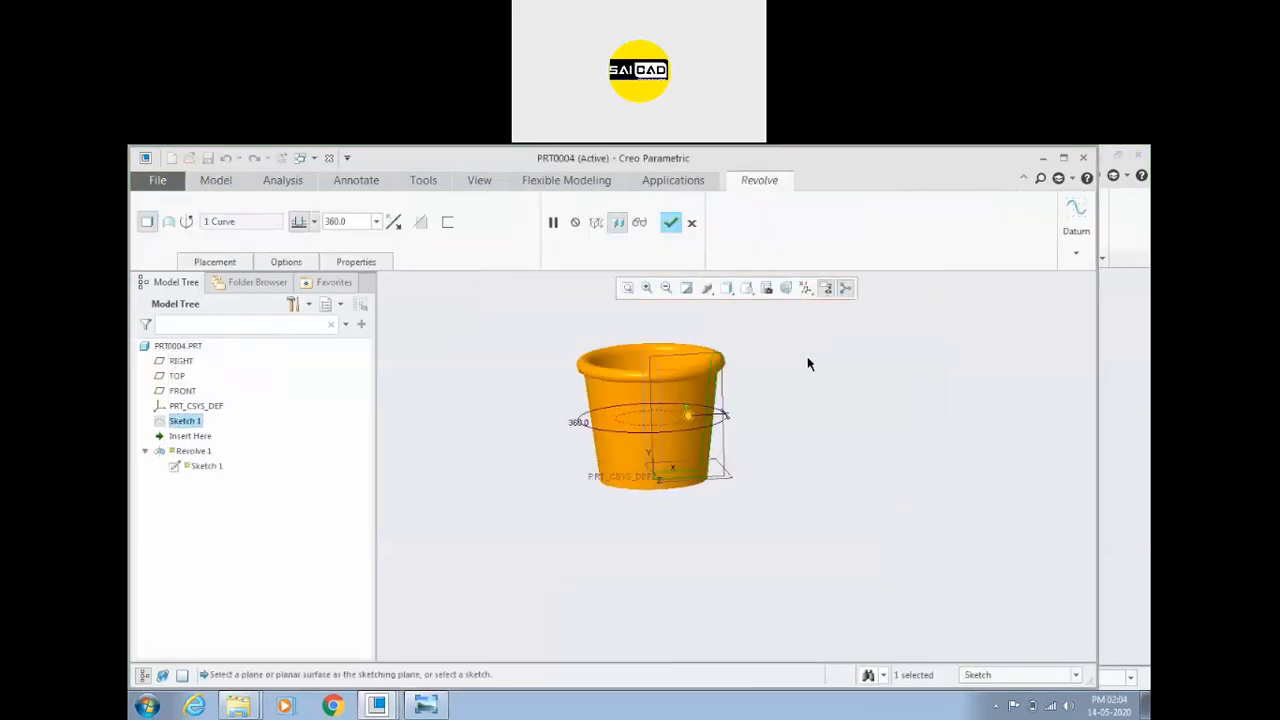
pyautogui.rightClick(810, 362)
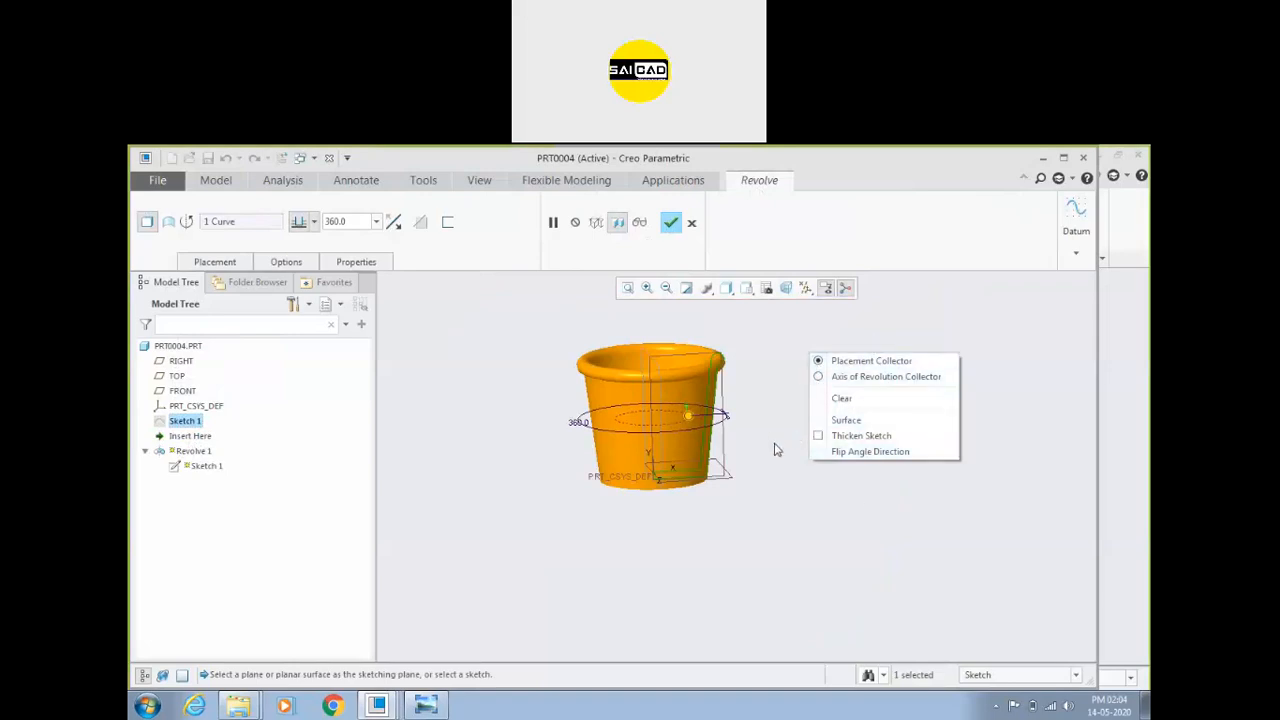
pyautogui.click(670, 223)
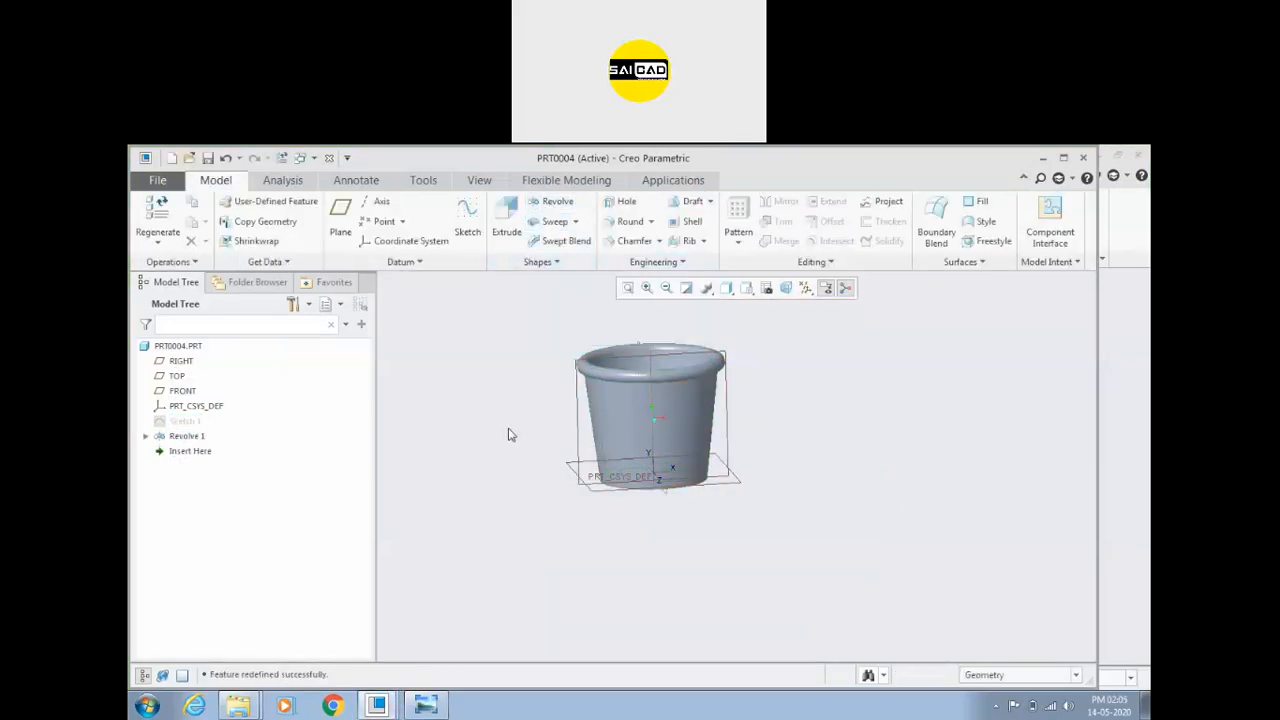
# Step: Reopen Sketch 1, close it without changes, and begin a new extrusion
pyautogui.click(182, 423)
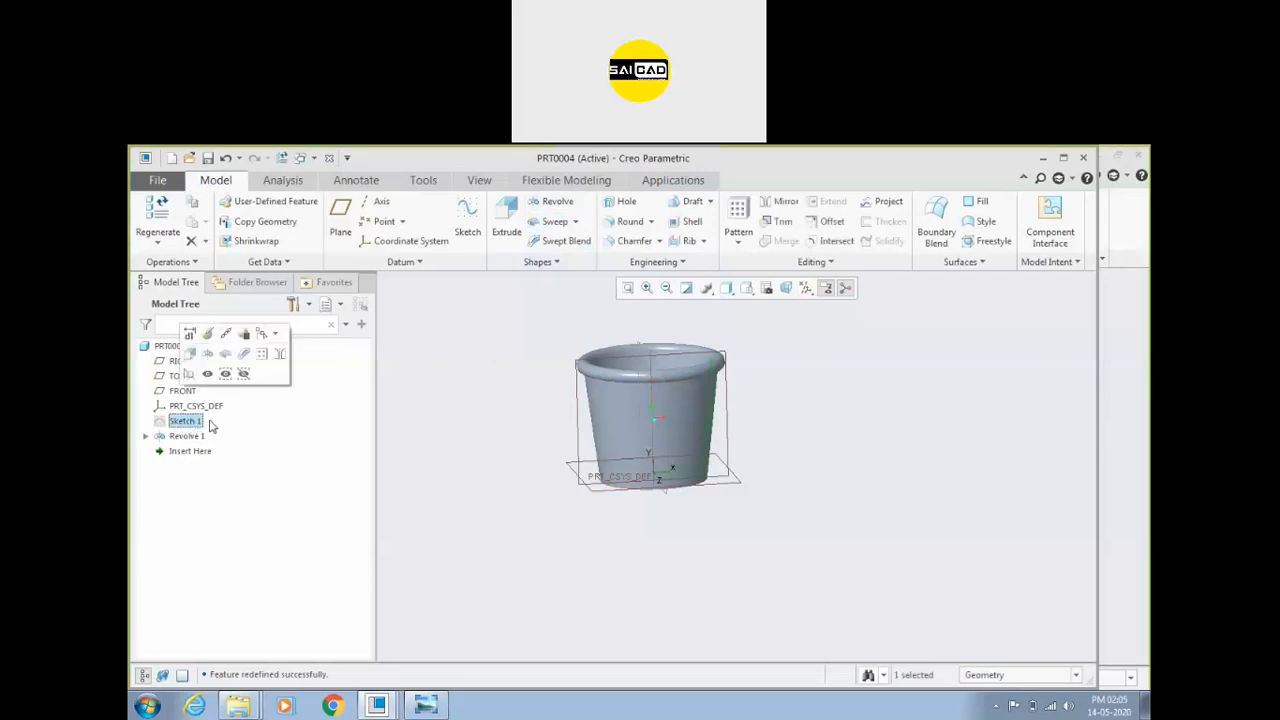
pyautogui.click(207, 334)
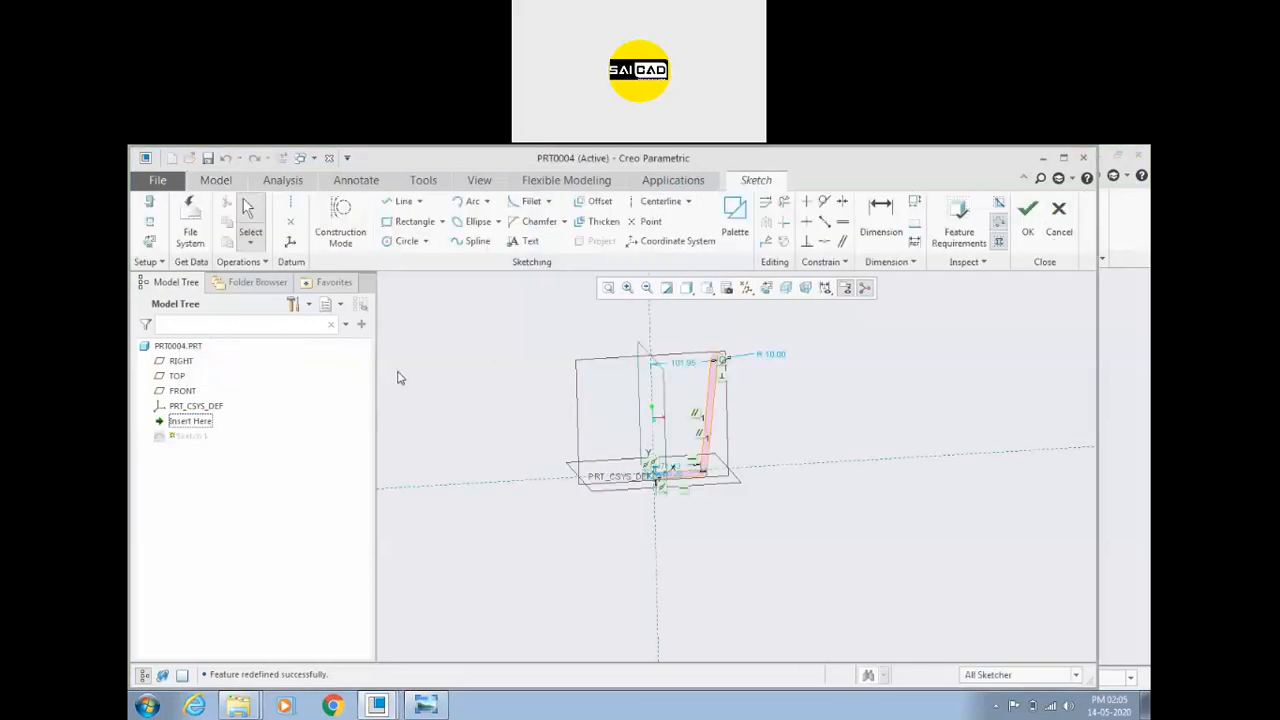
pyautogui.click(1028, 210)
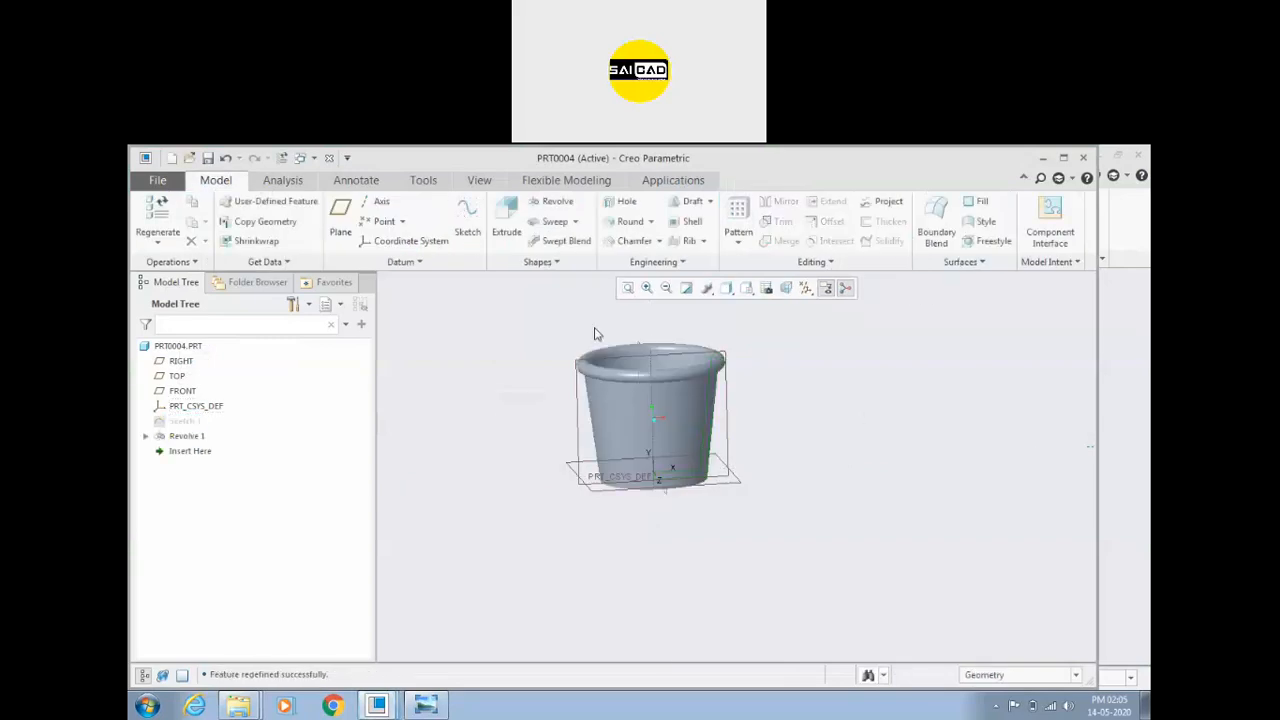
pyautogui.click(507, 215)
pyautogui.moveTo(857, 414); pyautogui.dragTo(737, 486, button='middle')
# Step: Extrude a rectangle sketched on the TOP plane into a trial block
pyautogui.click(740, 495)
pyautogui.click(415, 221)
pyautogui.click(783, 398)
pyautogui.click(945, 500)
pyautogui.click(1028, 210)
pyautogui.click(566, 222)
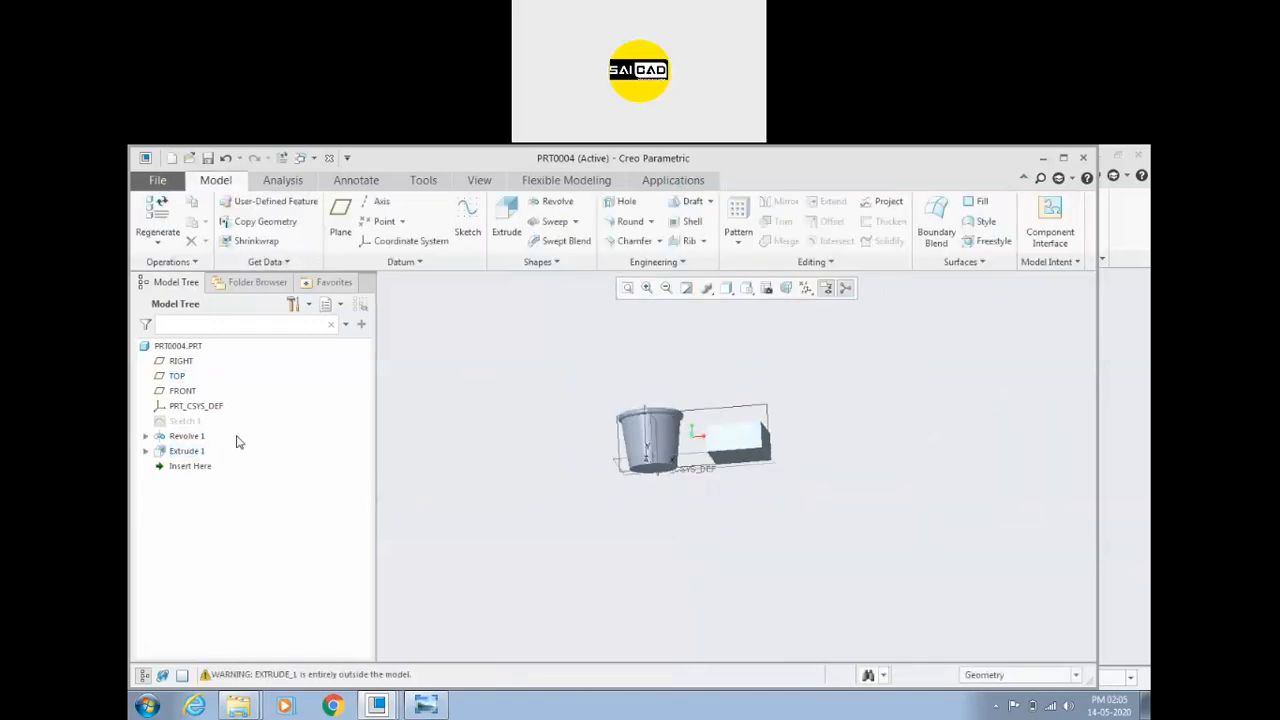
# Step: Reopen Extrude 1 and its section sketch, then leave both without changes
pyautogui.click(147, 452)
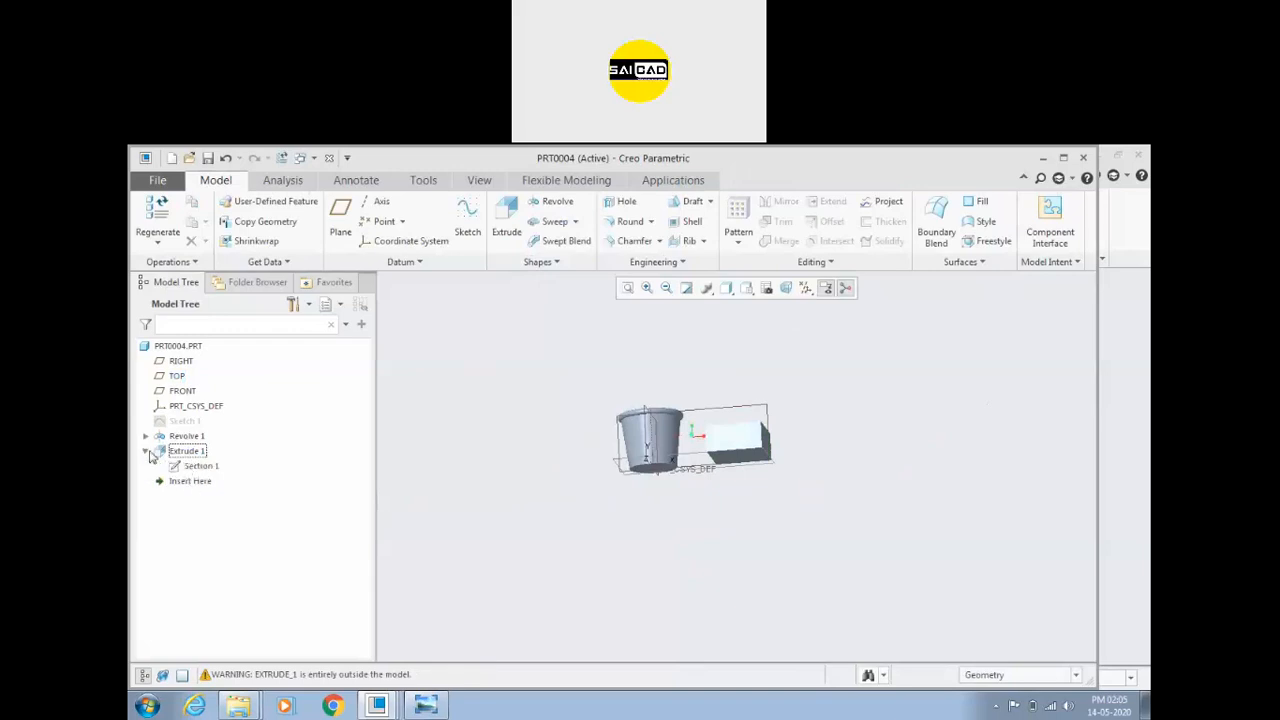
pyautogui.click(195, 466)
pyautogui.click(145, 451)
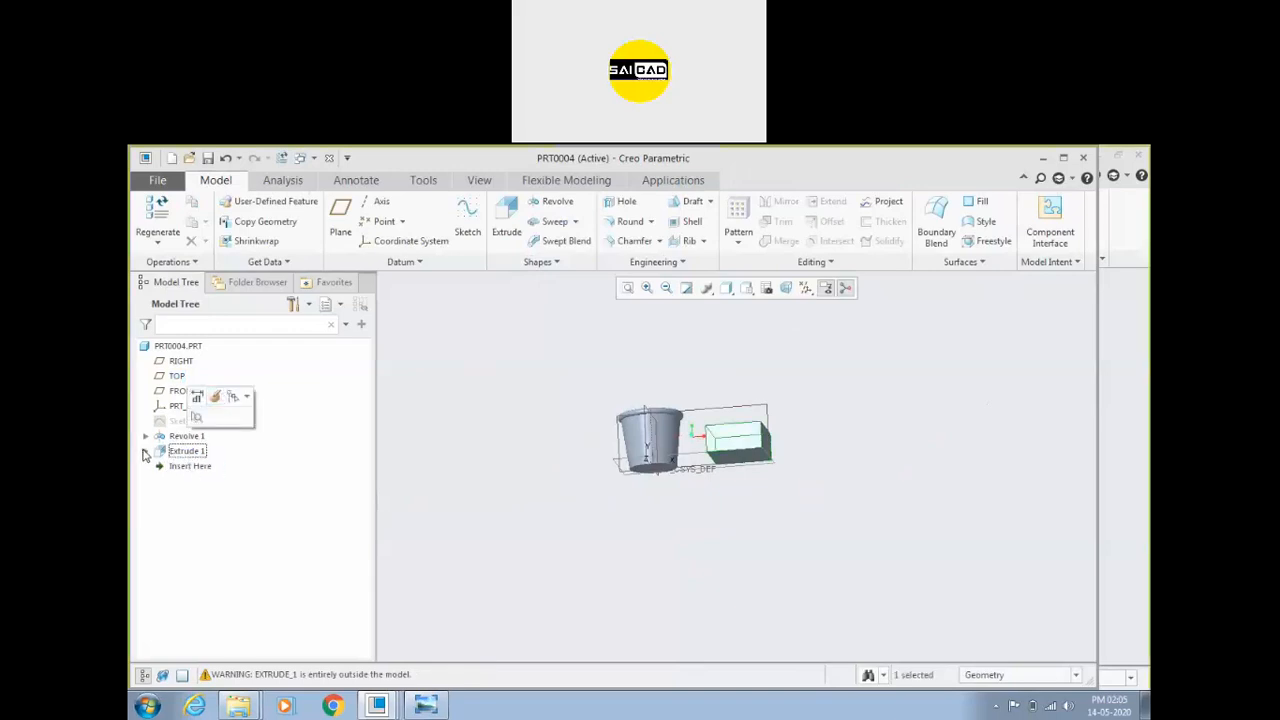
pyautogui.click(182, 456)
pyautogui.click(214, 365)
pyautogui.moveTo(490, 400); pyautogui.dragTo(488, 434, button='middle')
pyautogui.scroll(-3, 803, 410)
pyautogui.rightClick(802, 382)
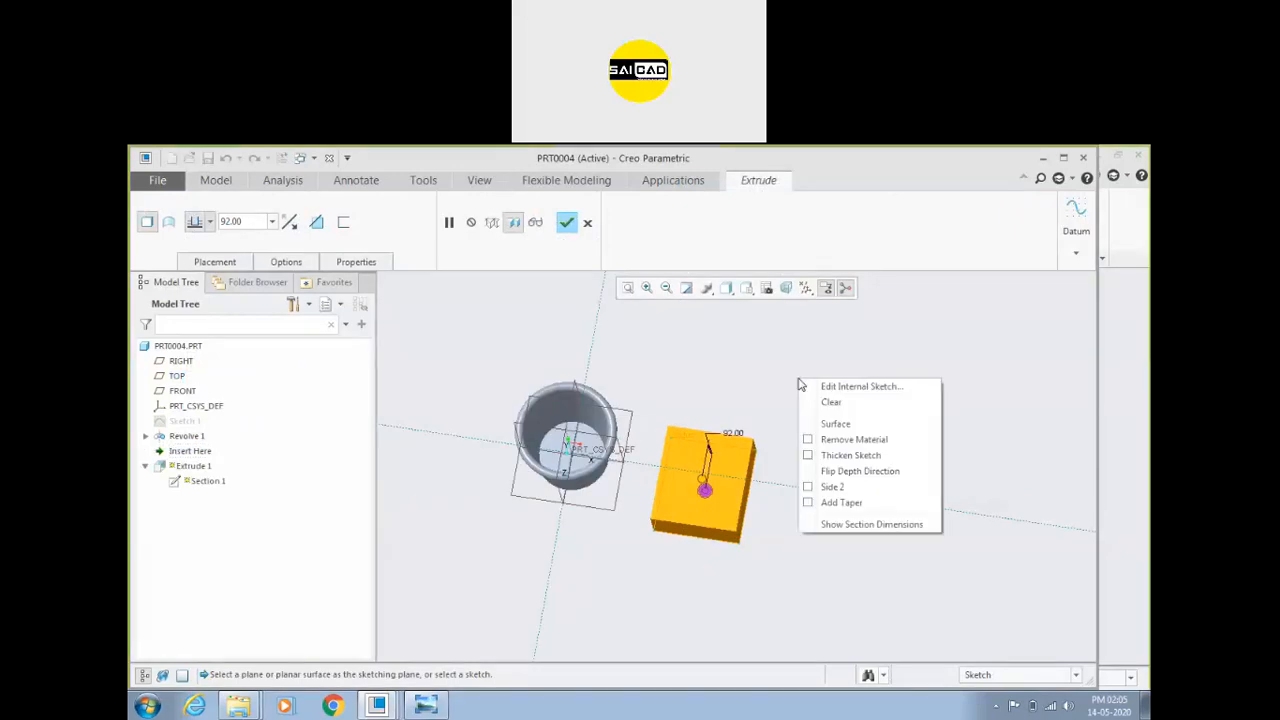
pyautogui.click(870, 391)
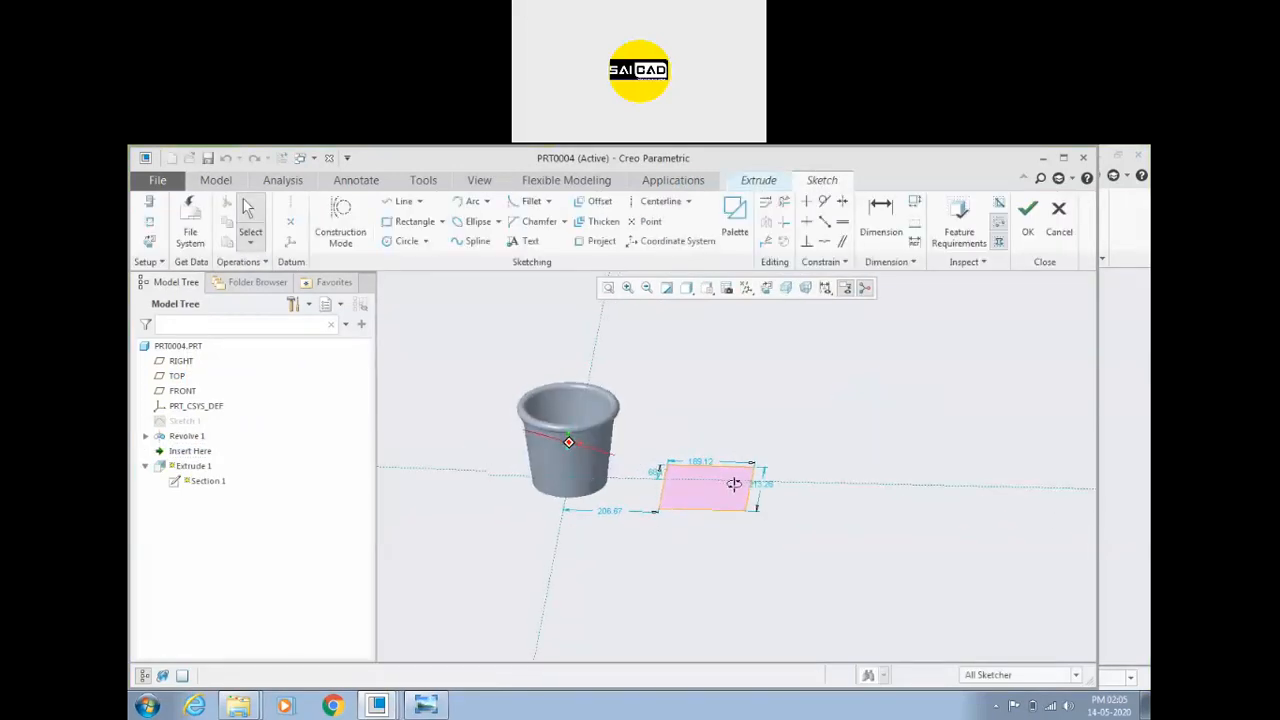
pyautogui.click(1059, 215)
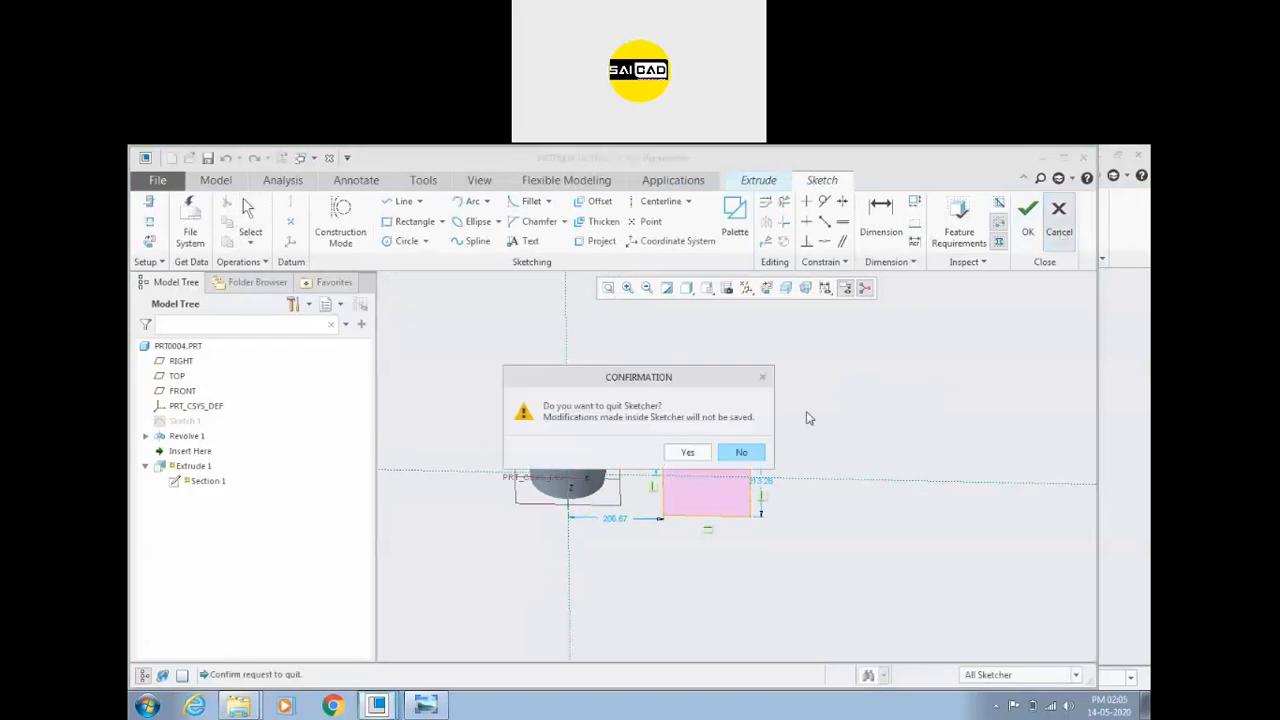
pyautogui.click(687, 452)
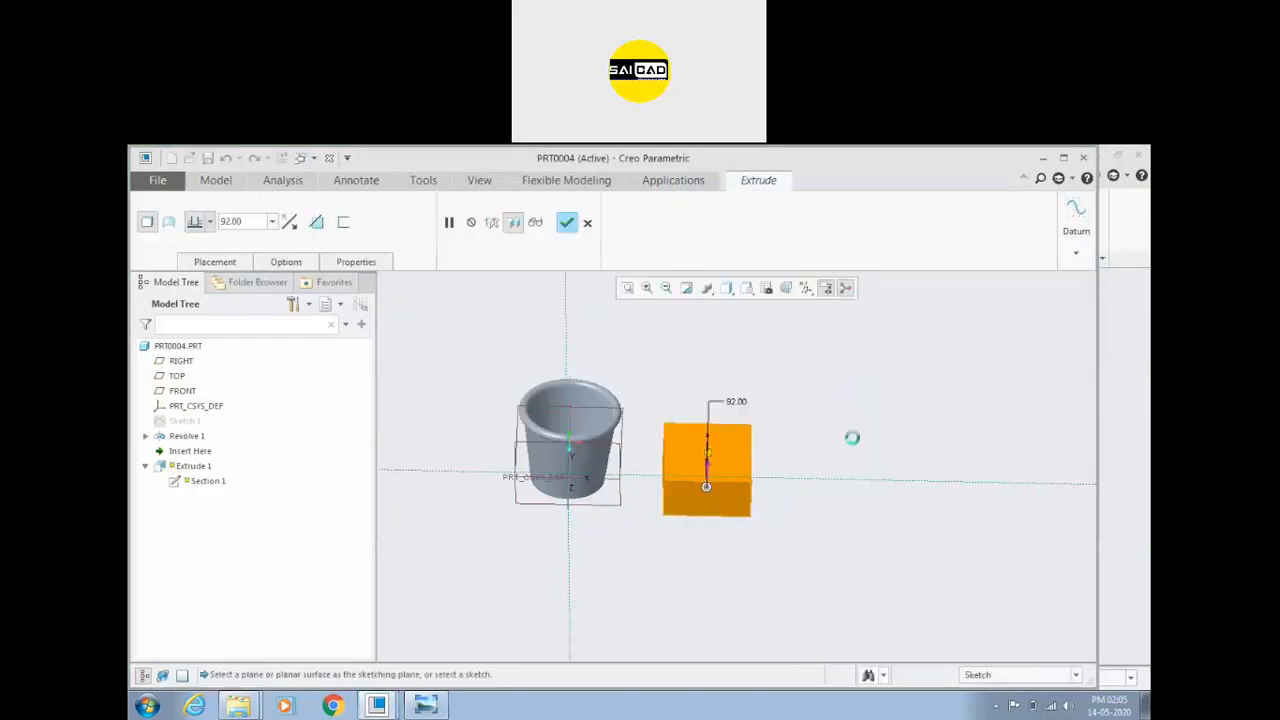
pyautogui.click(572, 222)
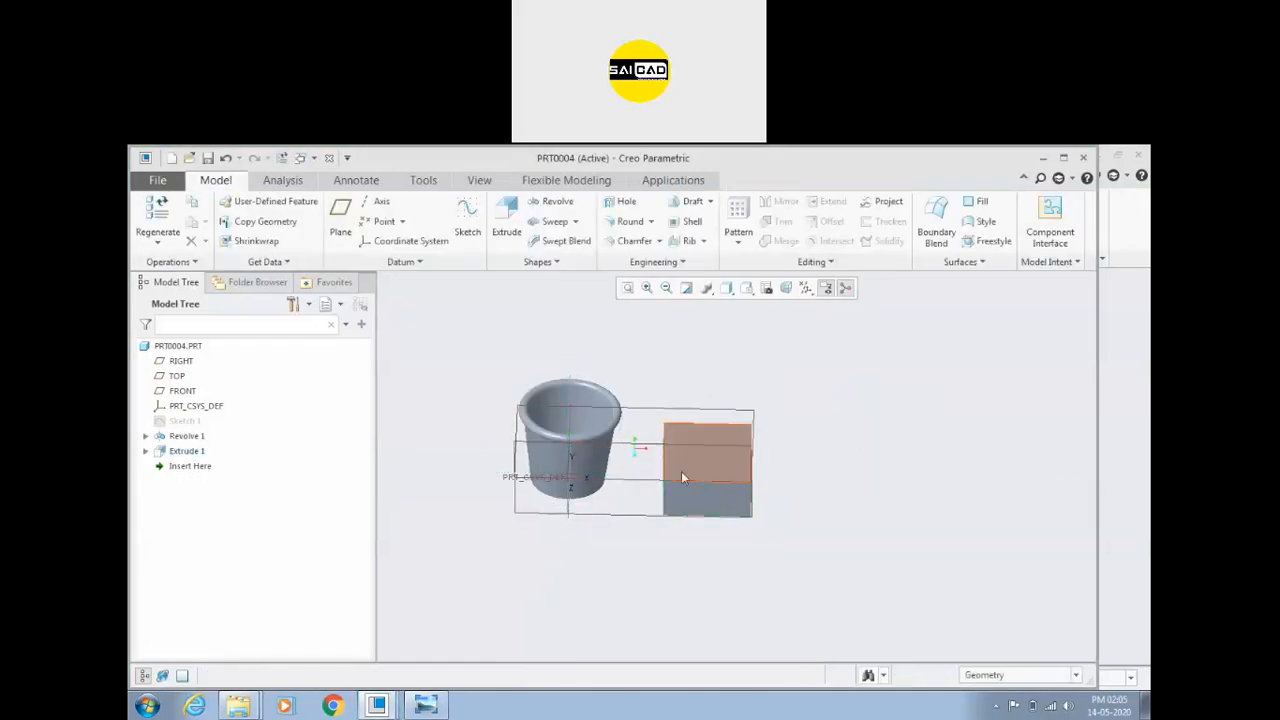
# Step: Delete Extrude 1 and reopen Revolve 1 for redefinition
pyautogui.click(697, 479)
pyautogui.press('Delete')
pyautogui.click(601, 444)
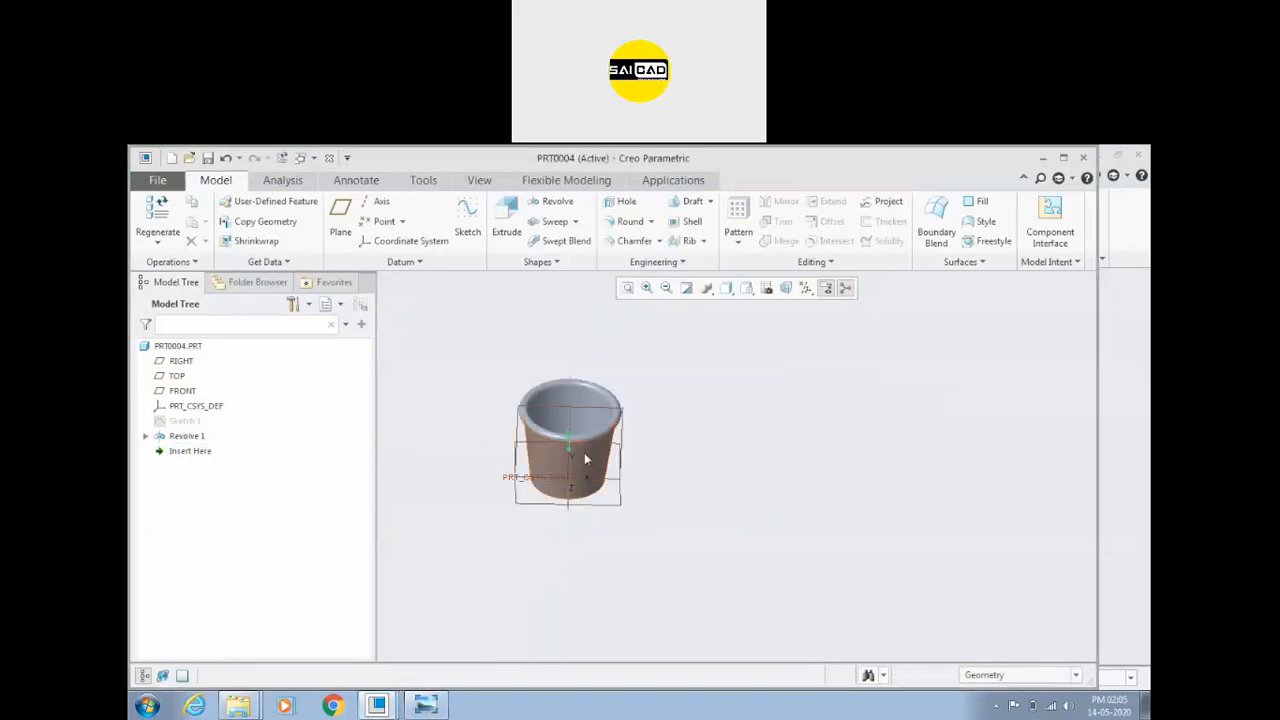
pyautogui.click(607, 462)
pyautogui.click(664, 366)
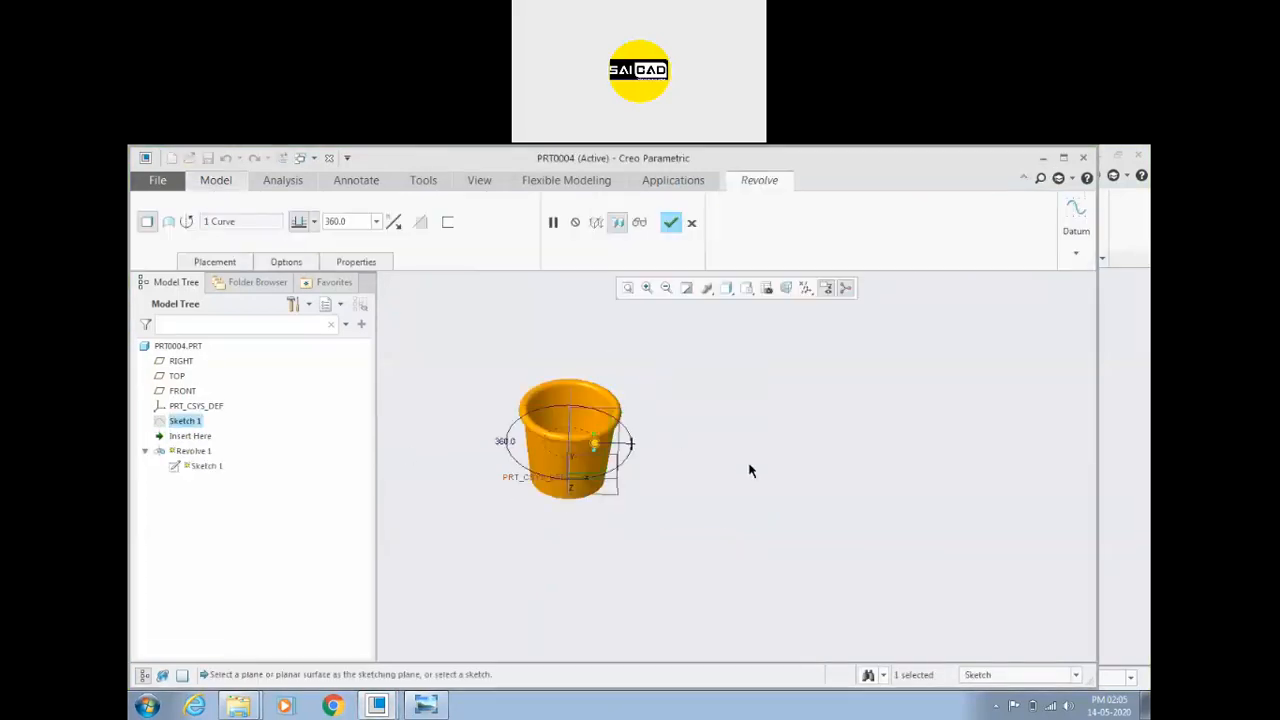
# Step: Remove the revolve's current reference so only the cup's profile outline remains
pyautogui.moveTo(618, 467); pyautogui.dragTo(535, 400, button='middle')
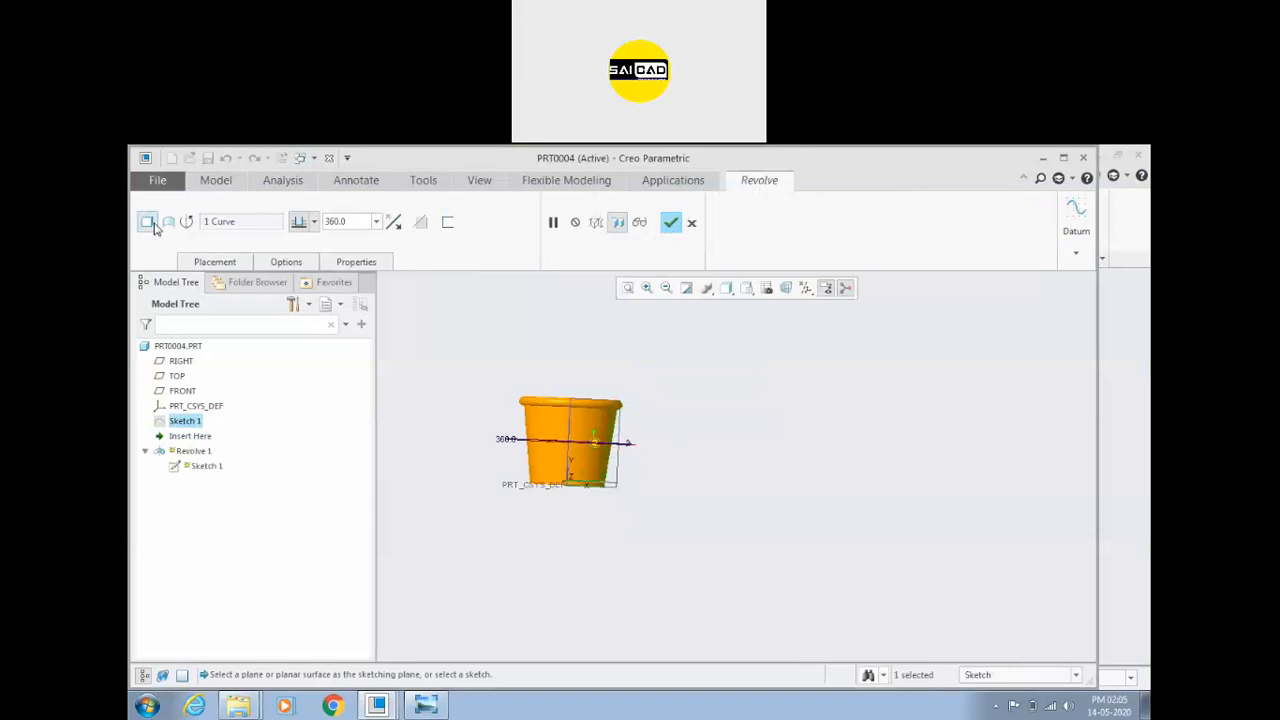
pyautogui.moveTo(457, 337); pyautogui.dragTo(459, 371, button='middle')
pyautogui.click(220, 221)
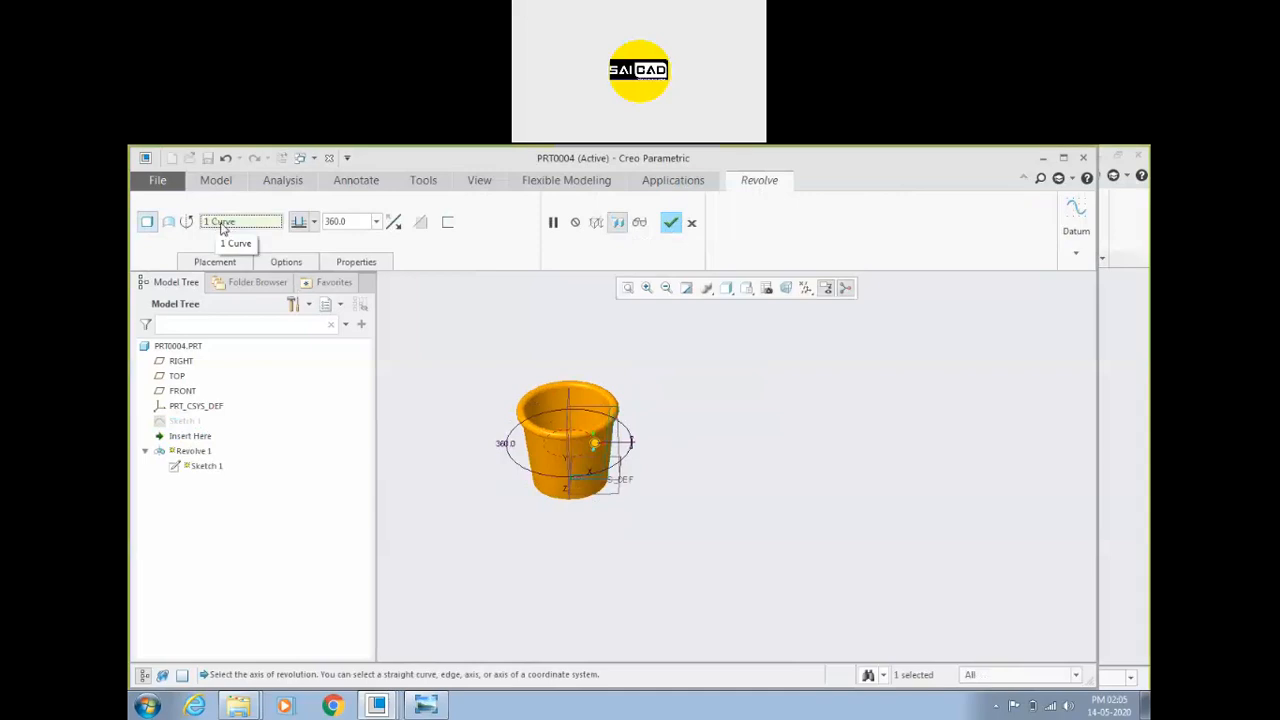
pyautogui.rightClick(238, 222)
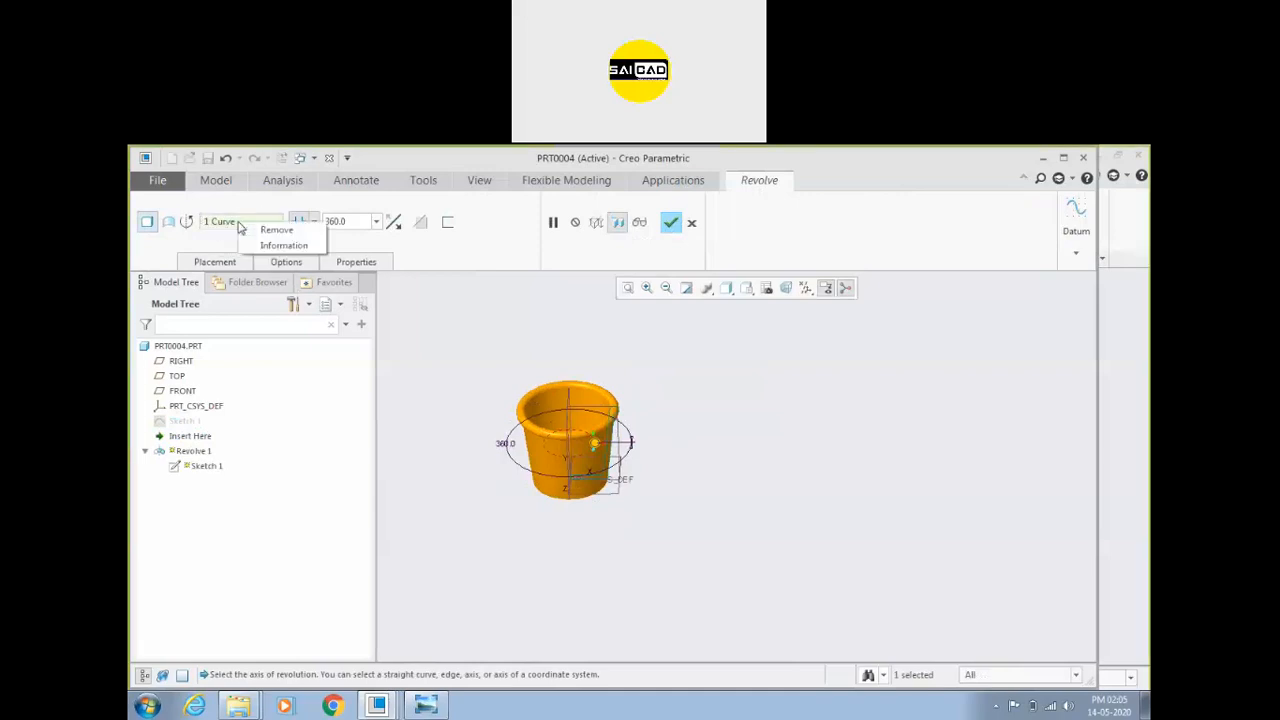
pyautogui.click(262, 231)
# Step: With the revolve awaiting an axis, open the Datum tools list
pyautogui.moveTo(582, 415)
pyautogui.mouseDown(button='middle')
pyautogui.moveTo(626, 423)
pyautogui.moveTo(657, 452)
pyautogui.mouseUp(button='middle')
pyautogui.scroll(-5, 563, 526)
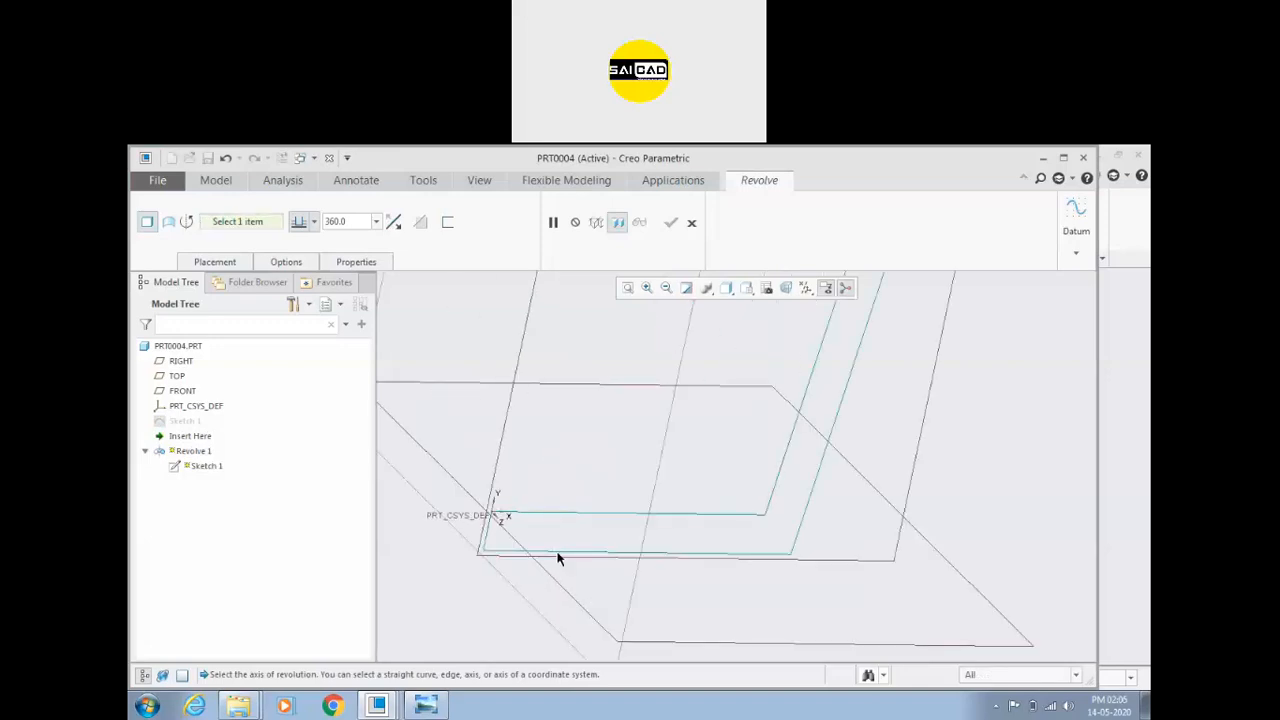
pyautogui.click(266, 223)
pyautogui.moveTo(569, 529)
pyautogui.mouseDown(button='middle')
pyautogui.moveTo(663, 509)
pyautogui.moveTo(657, 486)
pyautogui.moveTo(603, 515)
pyautogui.mouseUp(button='middle')
pyautogui.scroll(-1, 603, 515)
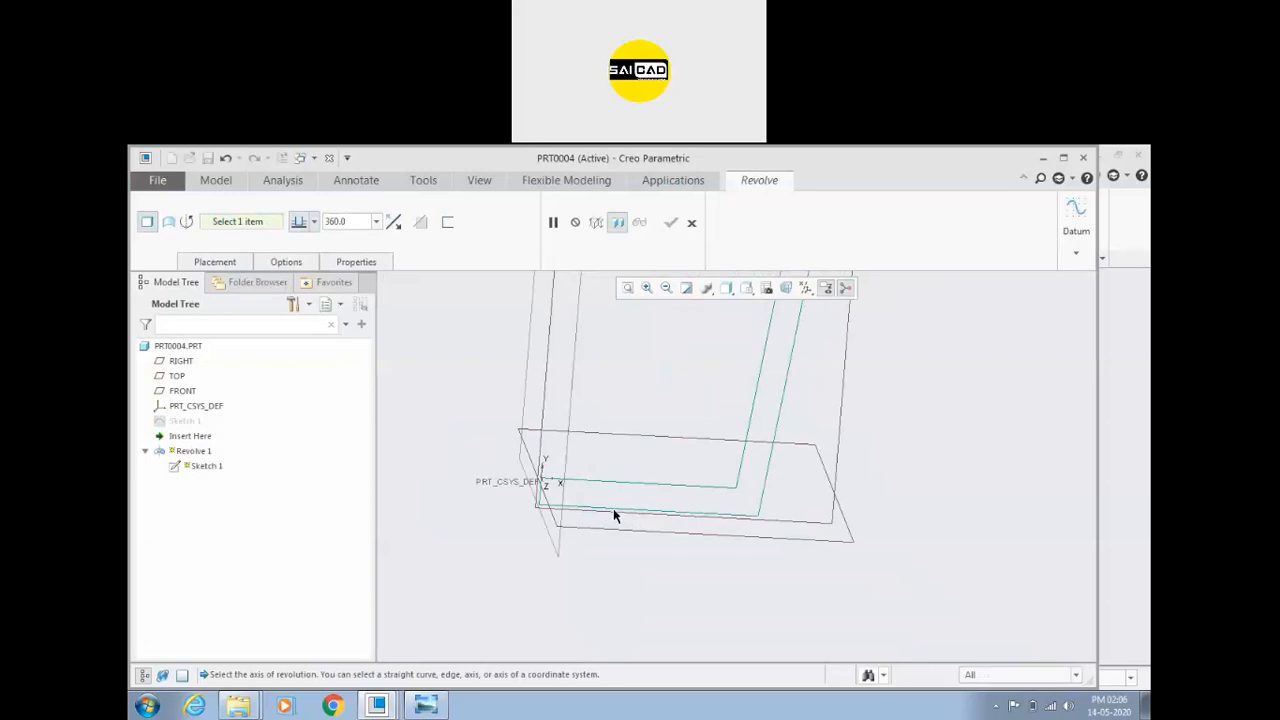
pyautogui.scroll(2, 660, 512)
pyautogui.click(1076, 252)
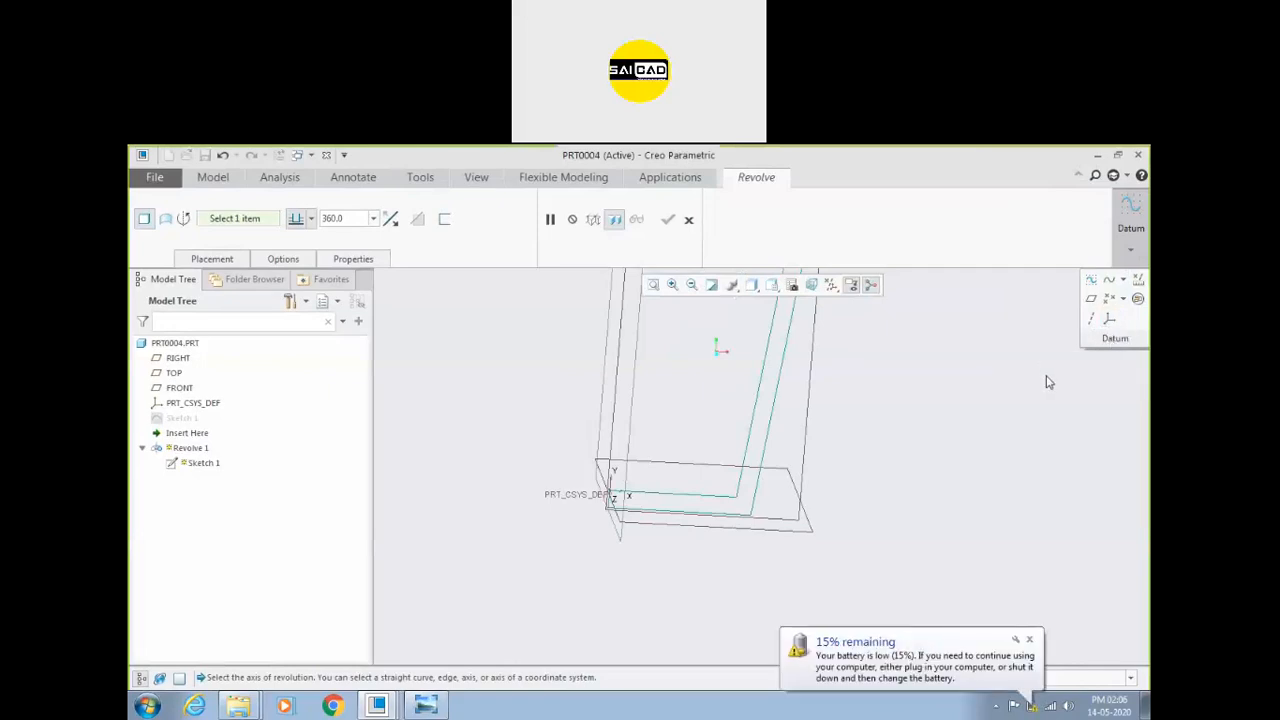
# Step: Start a datum axis normal to RIGHT, with FRONT and TOP as offset references
pyautogui.click(1093, 321)
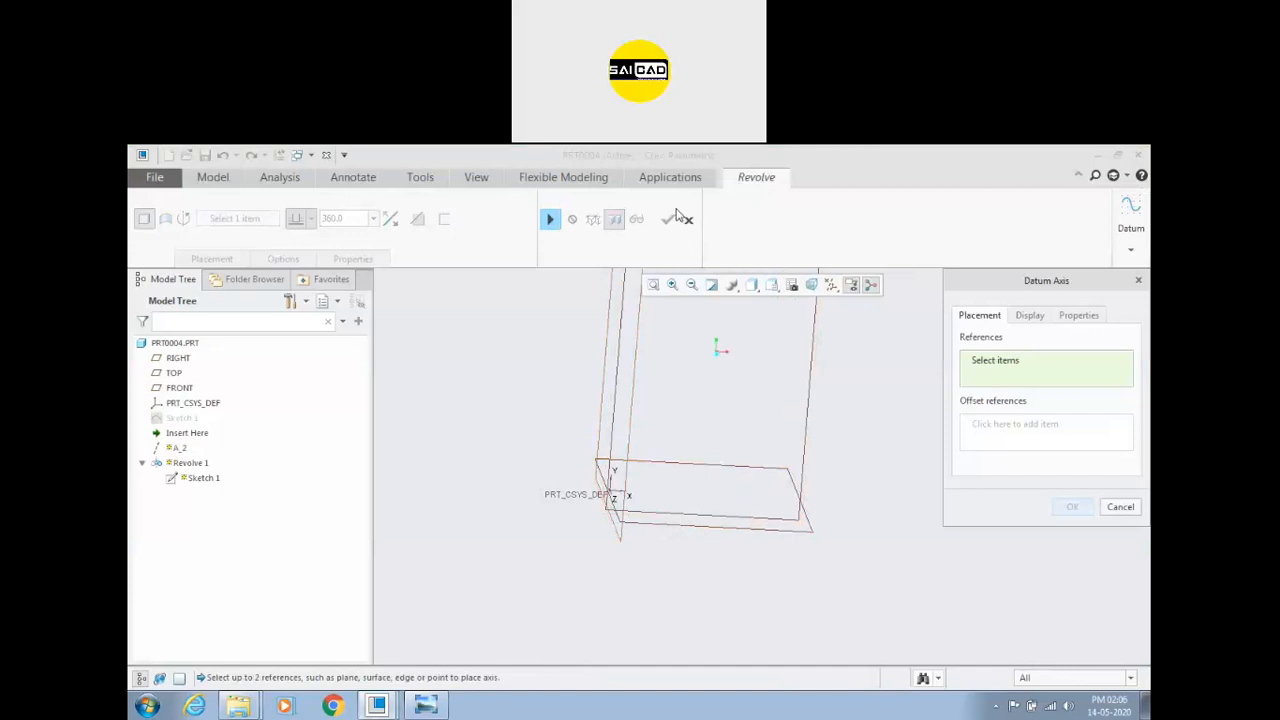
pyautogui.moveTo(571, 486); pyautogui.dragTo(633, 500, button='middle')
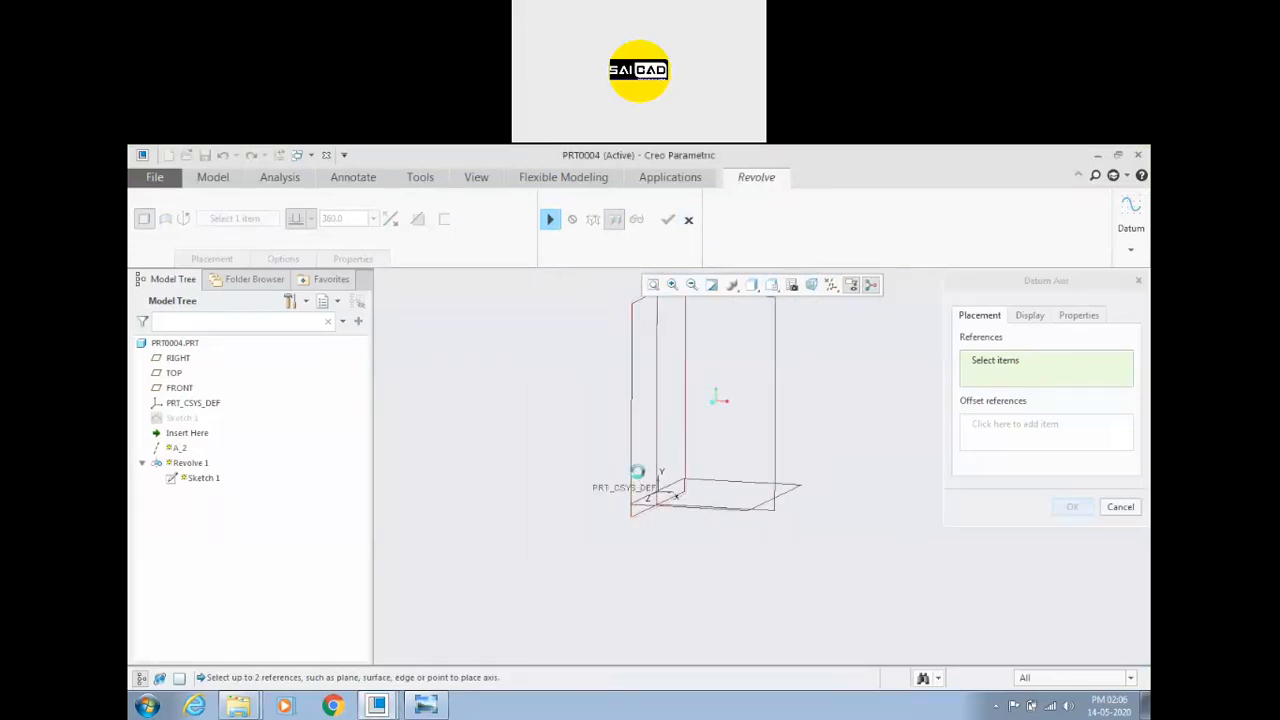
pyautogui.click(637, 476)
pyautogui.moveTo(646, 452); pyautogui.dragTo(663, 480, button='middle')
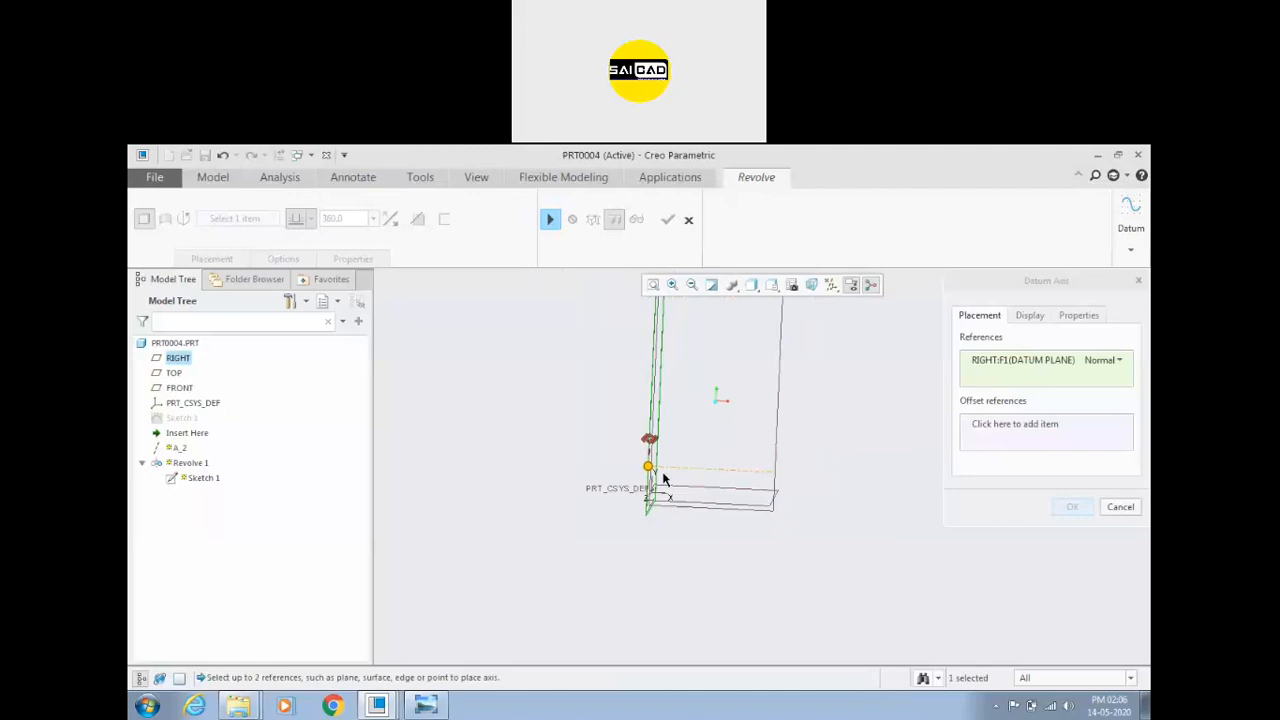
pyautogui.moveTo(647, 440); pyautogui.dragTo(773, 430)
pyautogui.moveTo(651, 439); pyautogui.dragTo(680, 500)
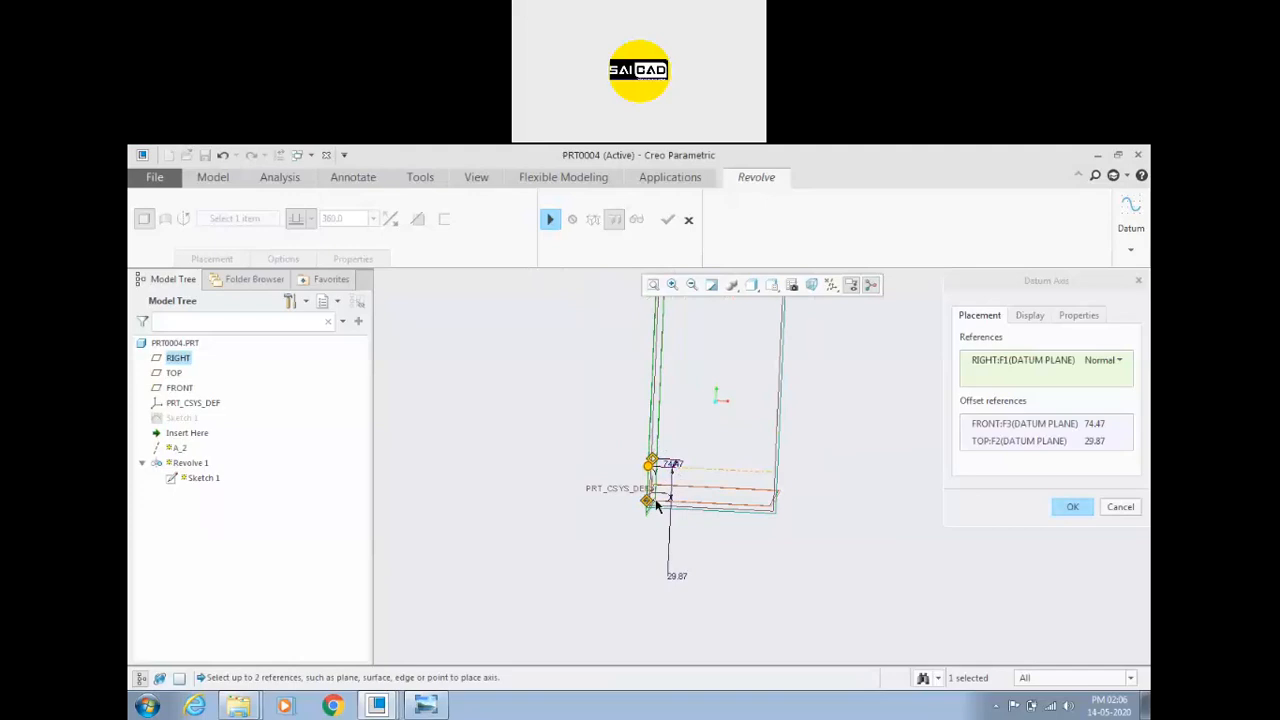
pyautogui.scroll(-2, 636, 486)
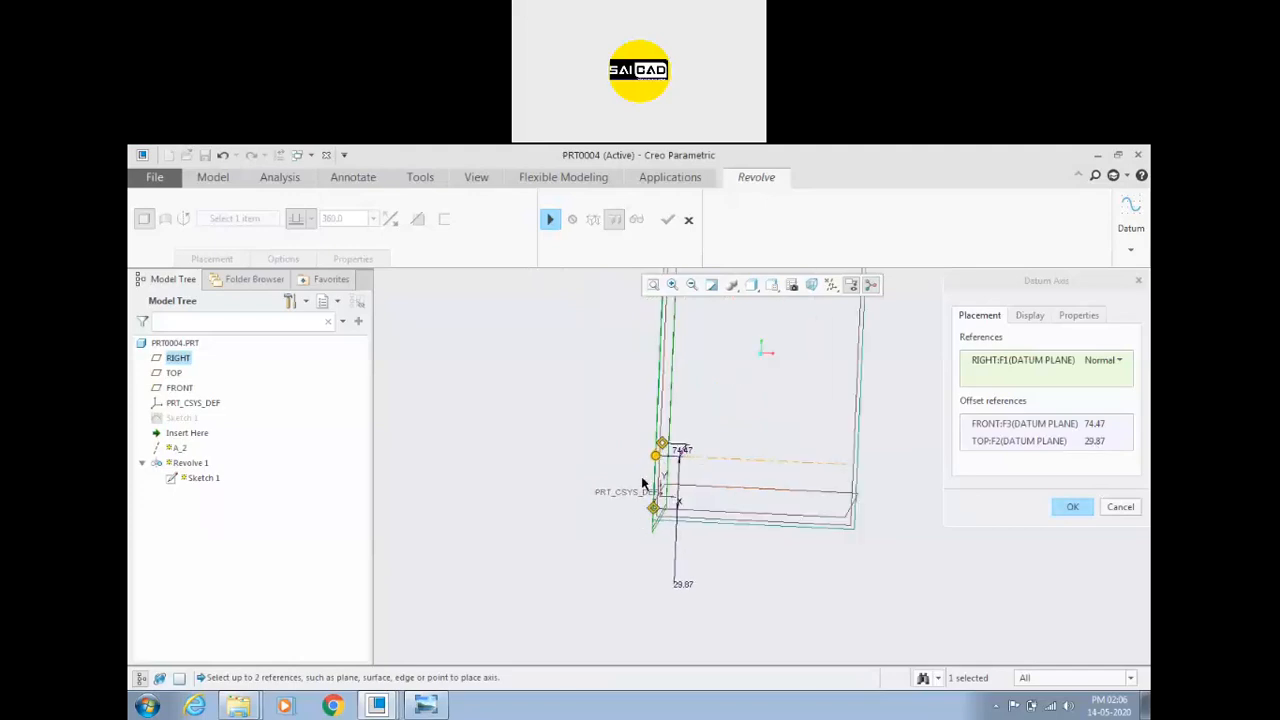
pyautogui.moveTo(656, 456); pyautogui.dragTo(661, 501)
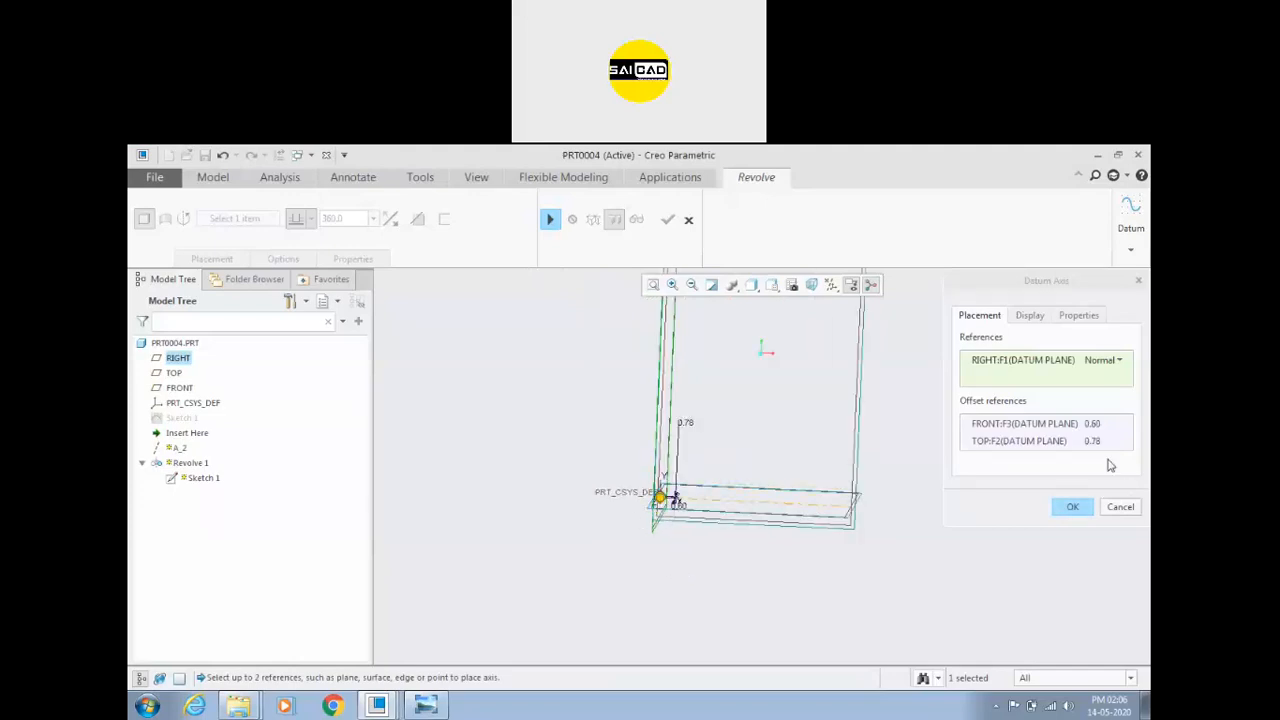
pyautogui.moveTo(681, 519); pyautogui.dragTo(710, 536, button='middle')
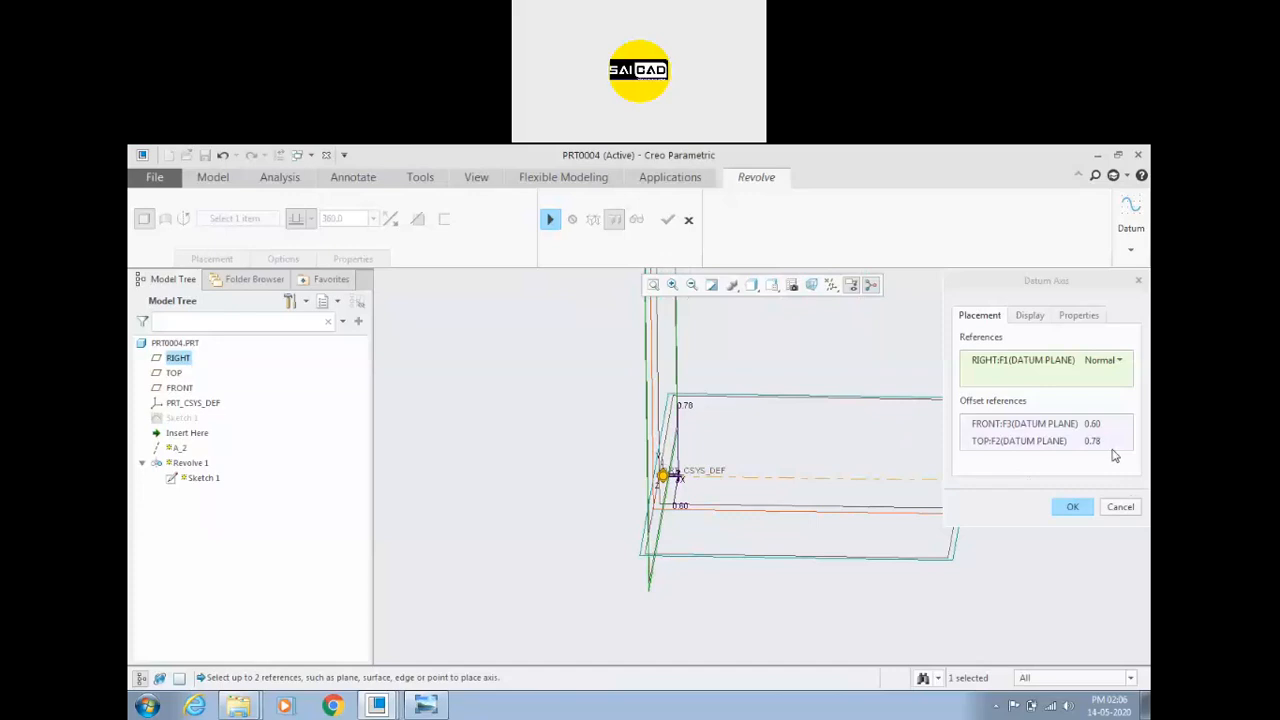
# Step: Set the TOP and FRONT offsets to 0 to create axis A_2, then resume the revolve
pyautogui.click(1092, 443)
pyautogui.write('0')
pyautogui.press('Return')
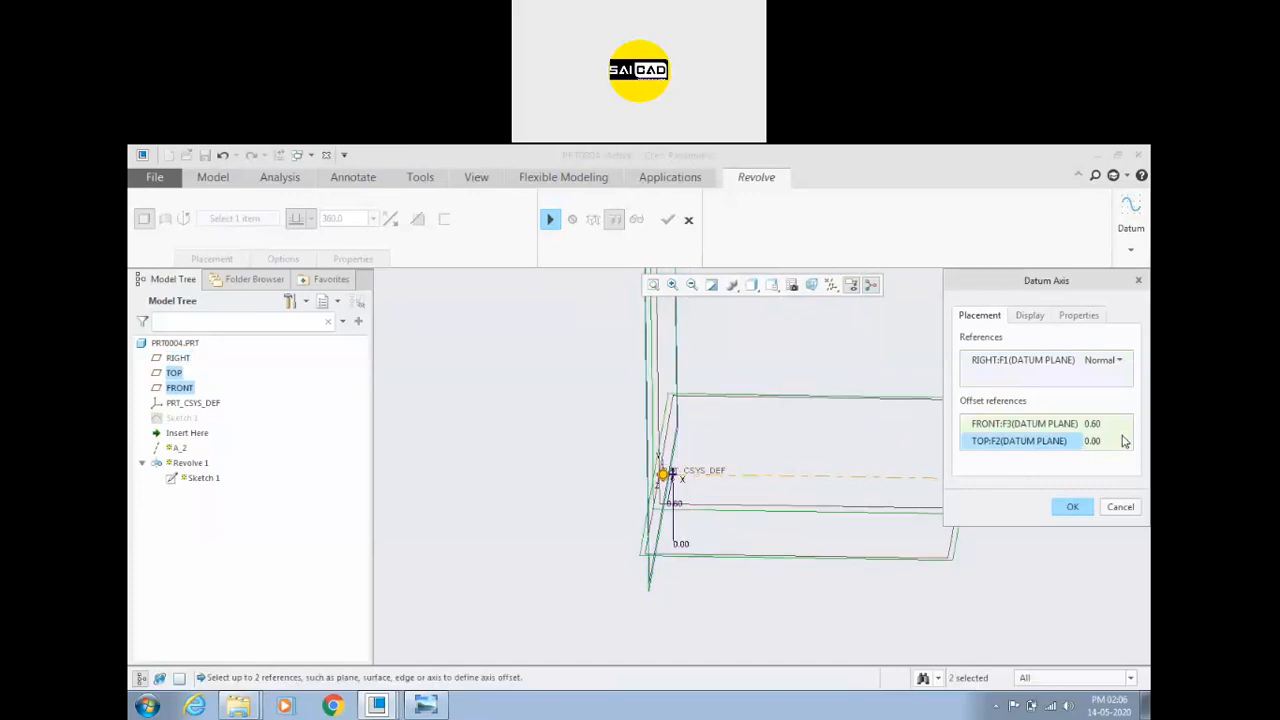
pyautogui.click(1120, 428)
pyautogui.write('0')
pyautogui.press('Return')
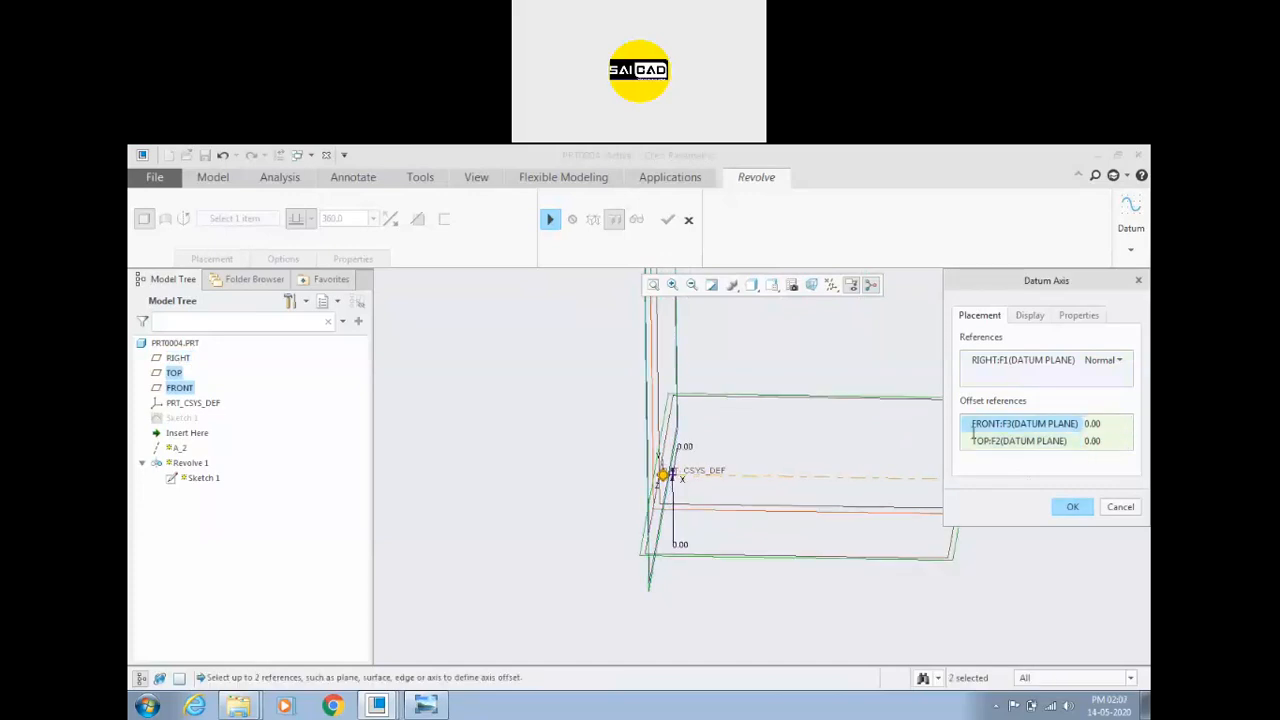
pyautogui.moveTo(870, 530); pyautogui.dragTo(778, 508, button='middle')
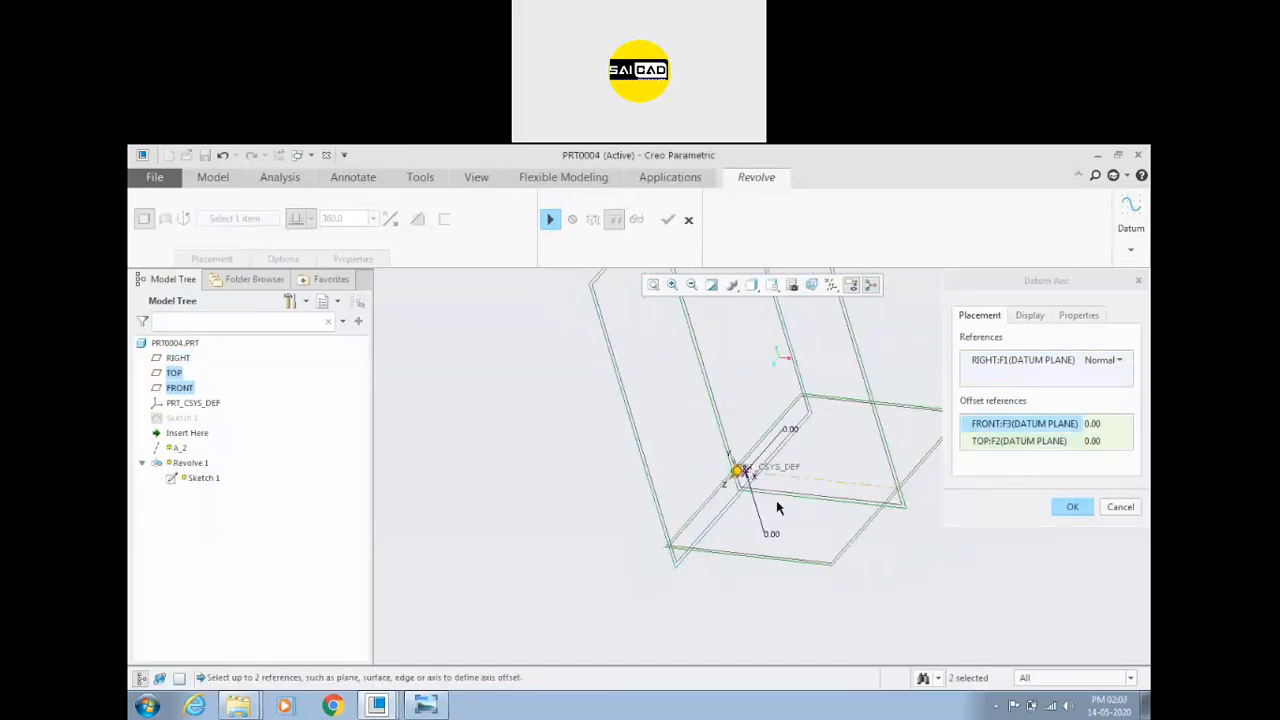
pyautogui.click(1079, 510)
pyautogui.moveTo(791, 594); pyautogui.dragTo(827, 524, button='middle')
pyautogui.click(553, 220)
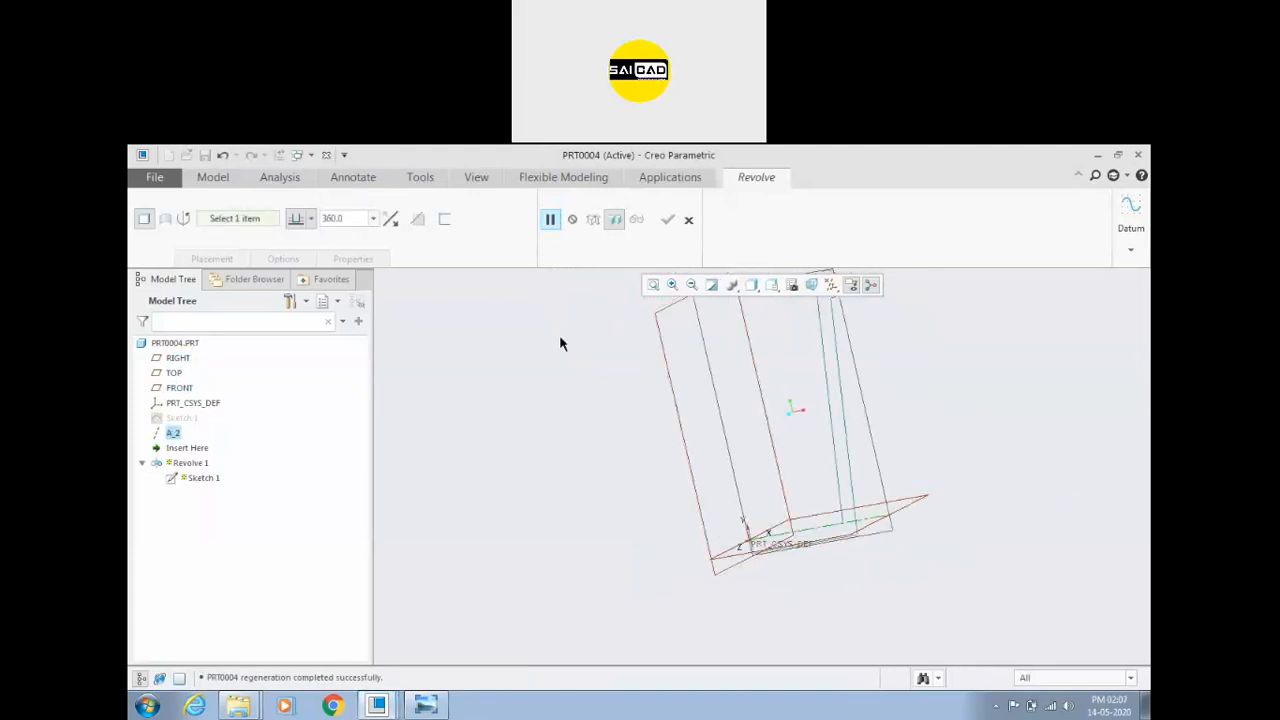
# Step: Select axis A_2 and abandon the Revolve 1 edit
pyautogui.moveTo(617, 489); pyautogui.dragTo(760, 542, button='middle')
pyautogui.scroll(-3, 771, 571)
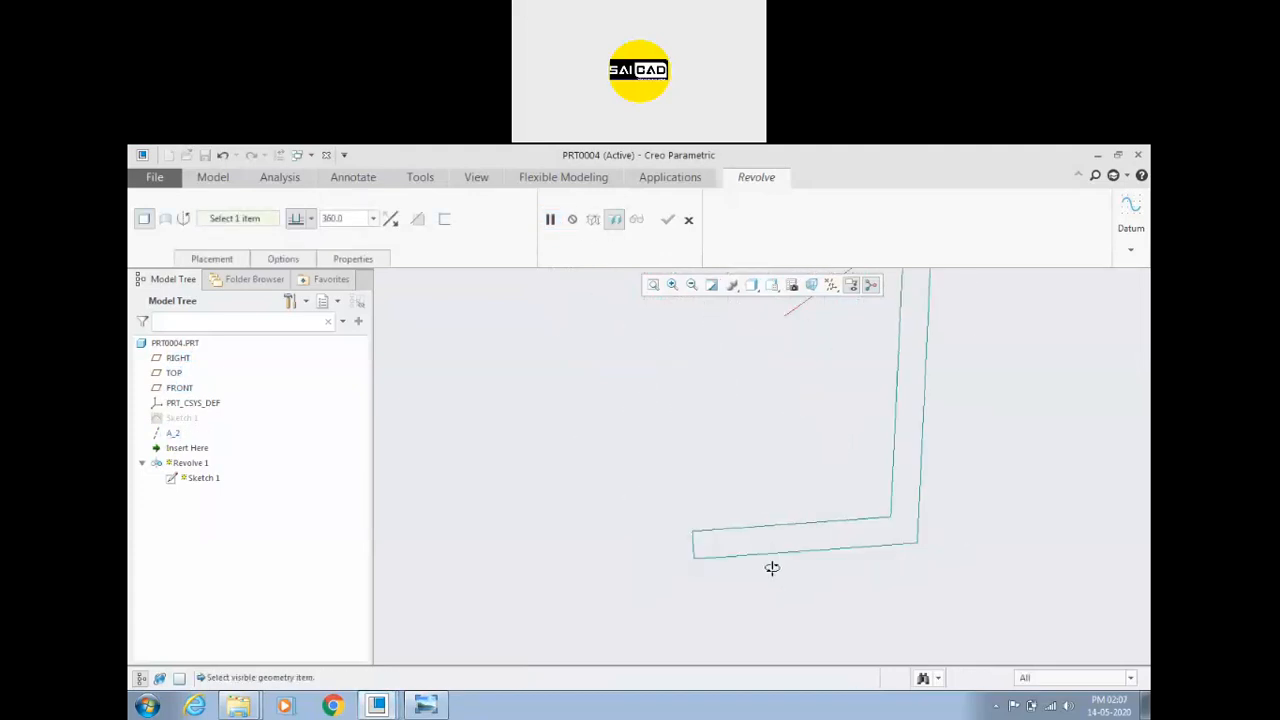
pyautogui.scroll(-1, 838, 538)
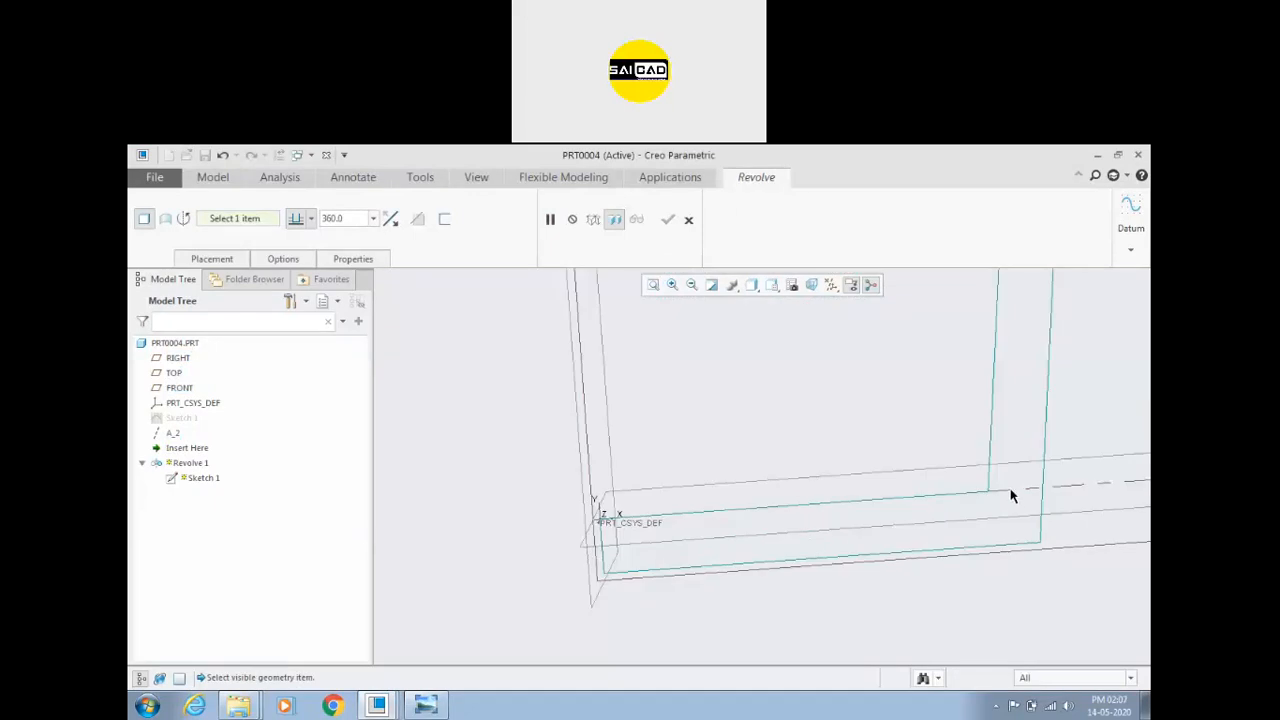
pyautogui.rightClick(169, 433)
pyautogui.click(462, 420)
pyautogui.click(173, 433)
pyautogui.click(688, 219)
pyautogui.click(632, 451)
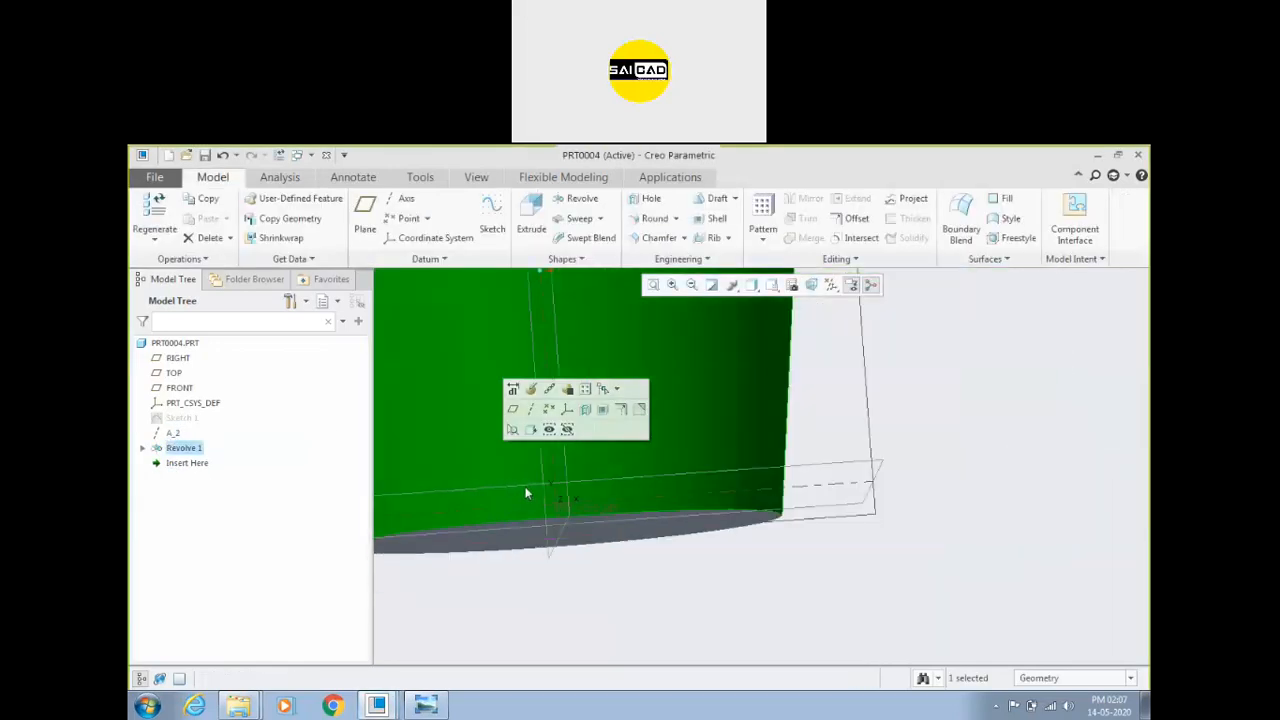
# Step: Redefine axis A_2 with offsets of 0 from FRONT and 20 from TOP
pyautogui.click(770, 440)
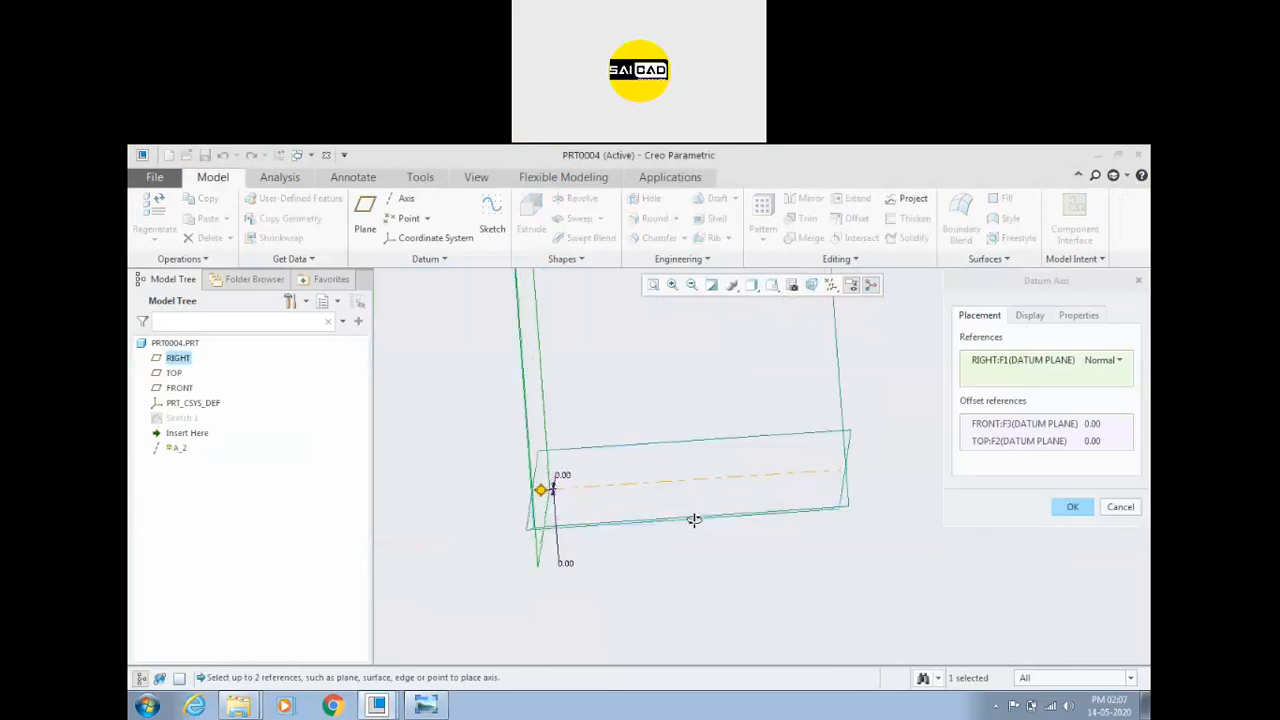
pyautogui.moveTo(541, 490); pyautogui.dragTo(554, 525)
pyautogui.moveTo(735, 561); pyautogui.dragTo(680, 569, button='middle')
pyautogui.moveTo(725, 502); pyautogui.dragTo(612, 548)
pyautogui.click(1091, 423)
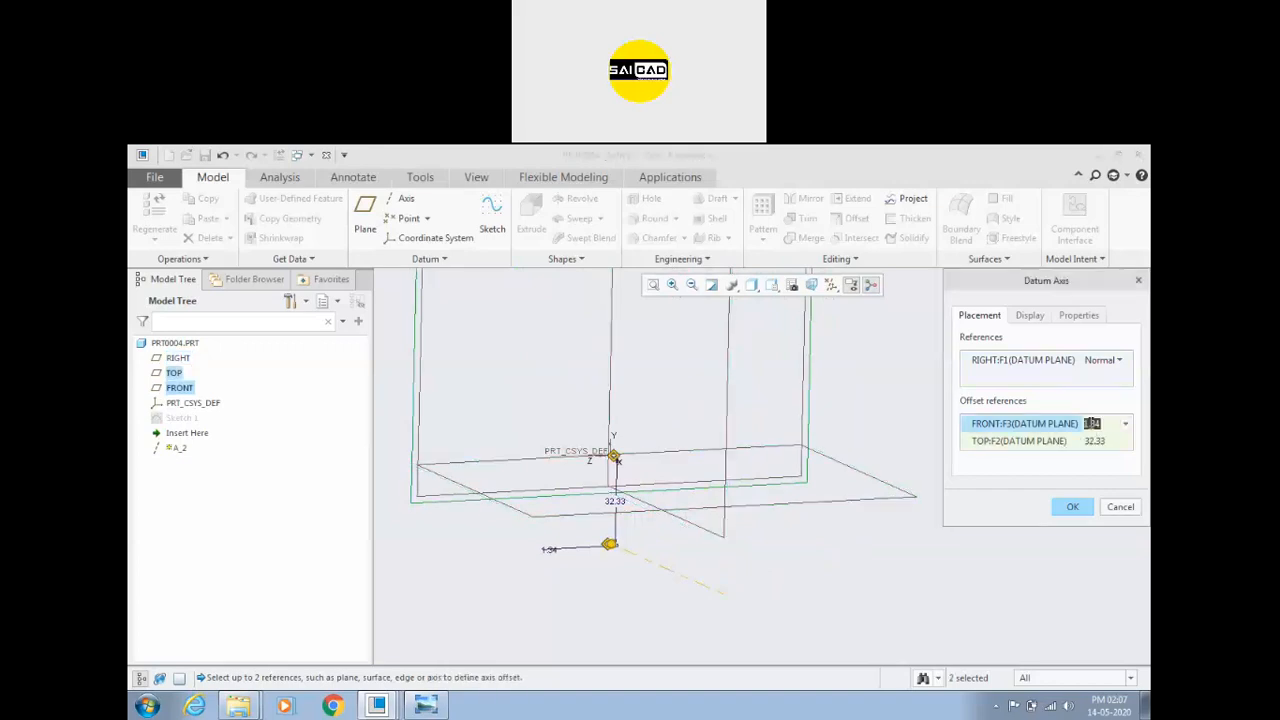
pyautogui.write('0')
pyautogui.press('Return')
pyautogui.click(1094, 441)
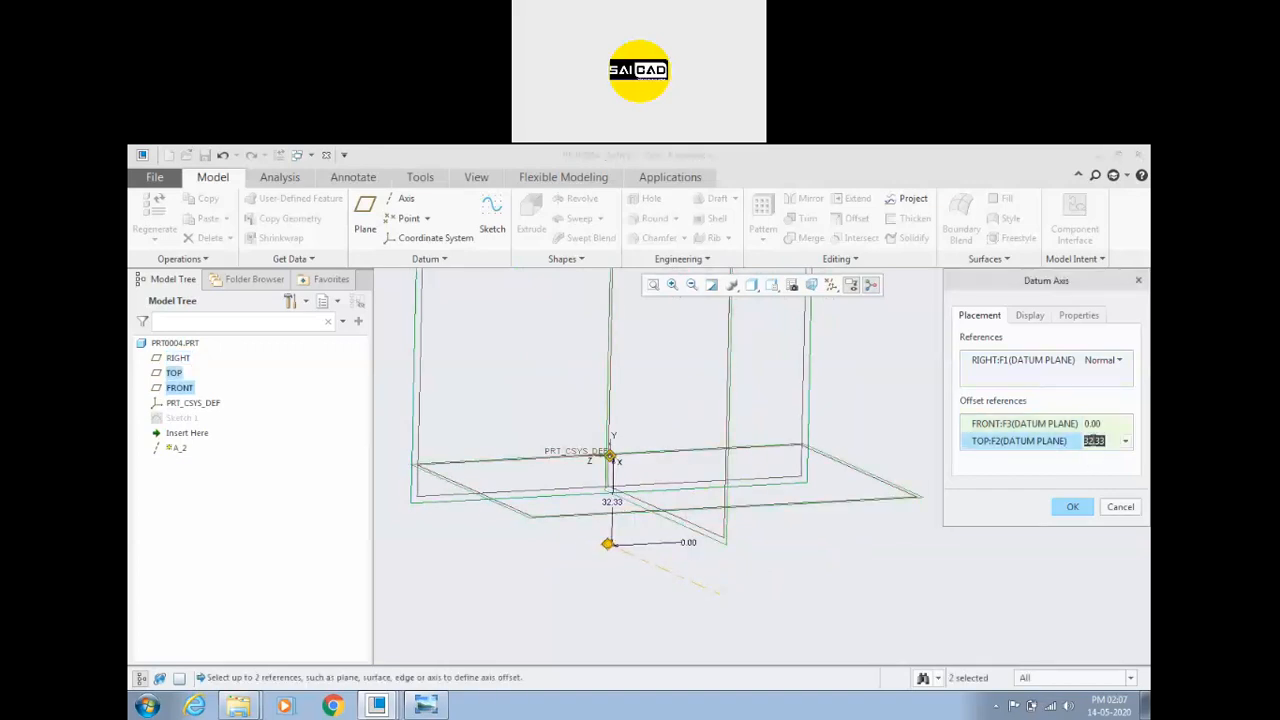
pyautogui.write('20')
pyautogui.press('Return')
pyautogui.click(1073, 508)
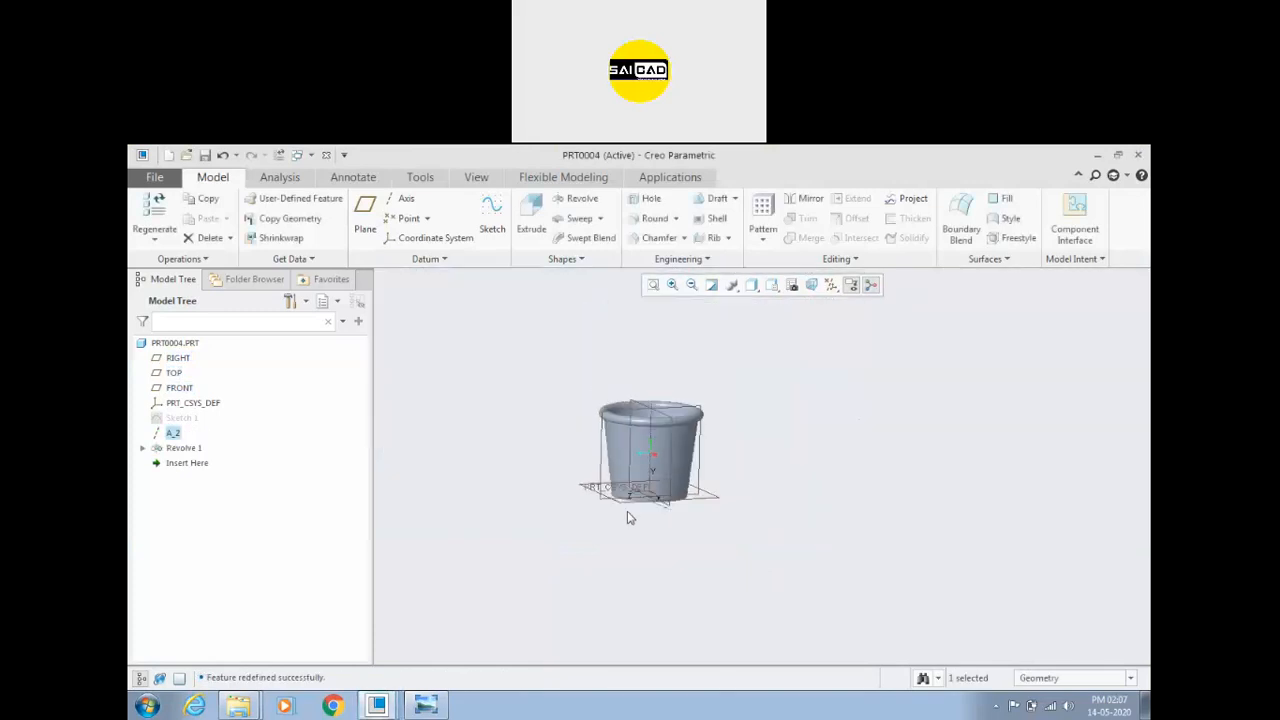
pyautogui.scroll(5, 655, 510)
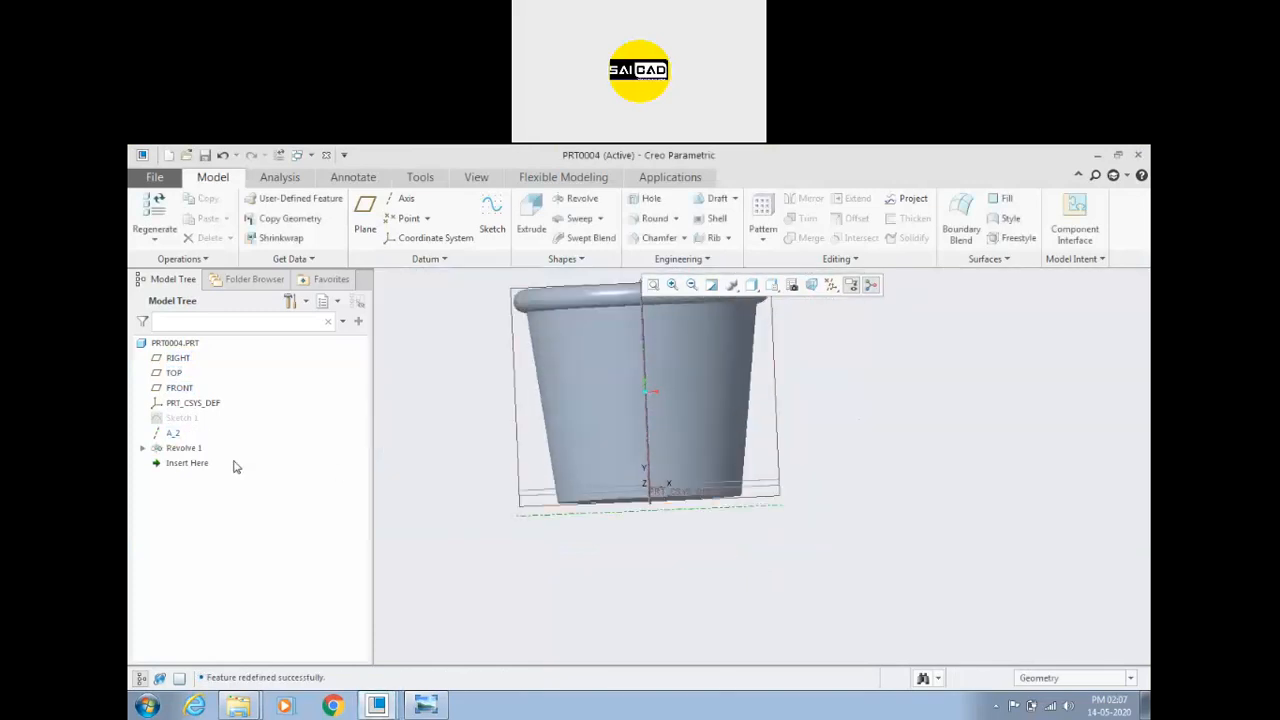
# Step: Reopen Revolve 1 and replace its axis of revolution with datum axis A_2
pyautogui.click(184, 447)
pyautogui.click(210, 357)
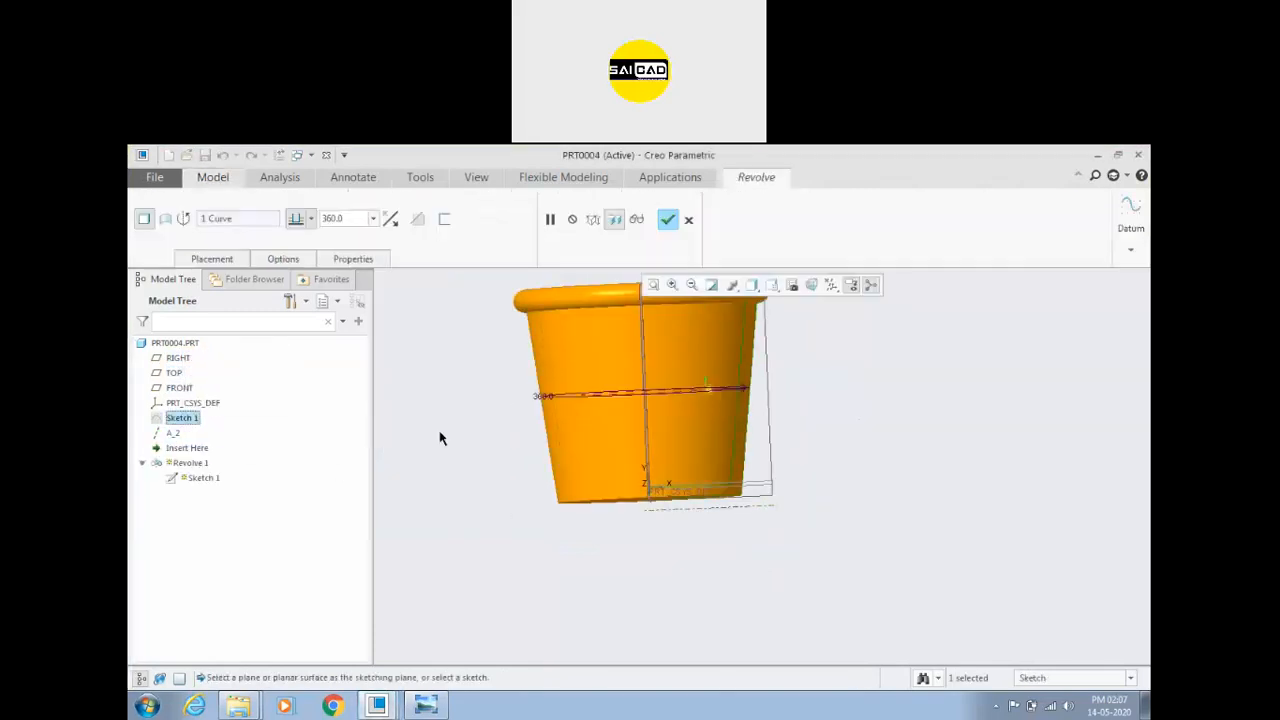
pyautogui.rightClick(237, 222)
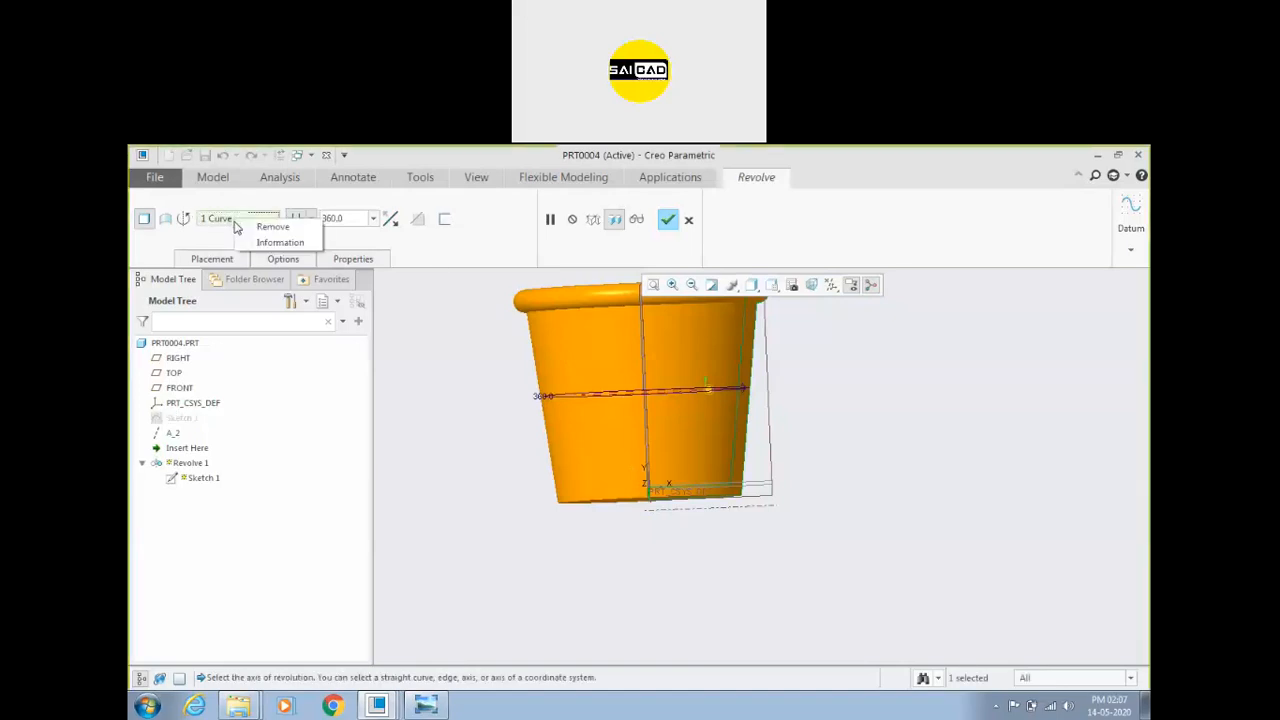
pyautogui.click(264, 229)
pyautogui.click(680, 508)
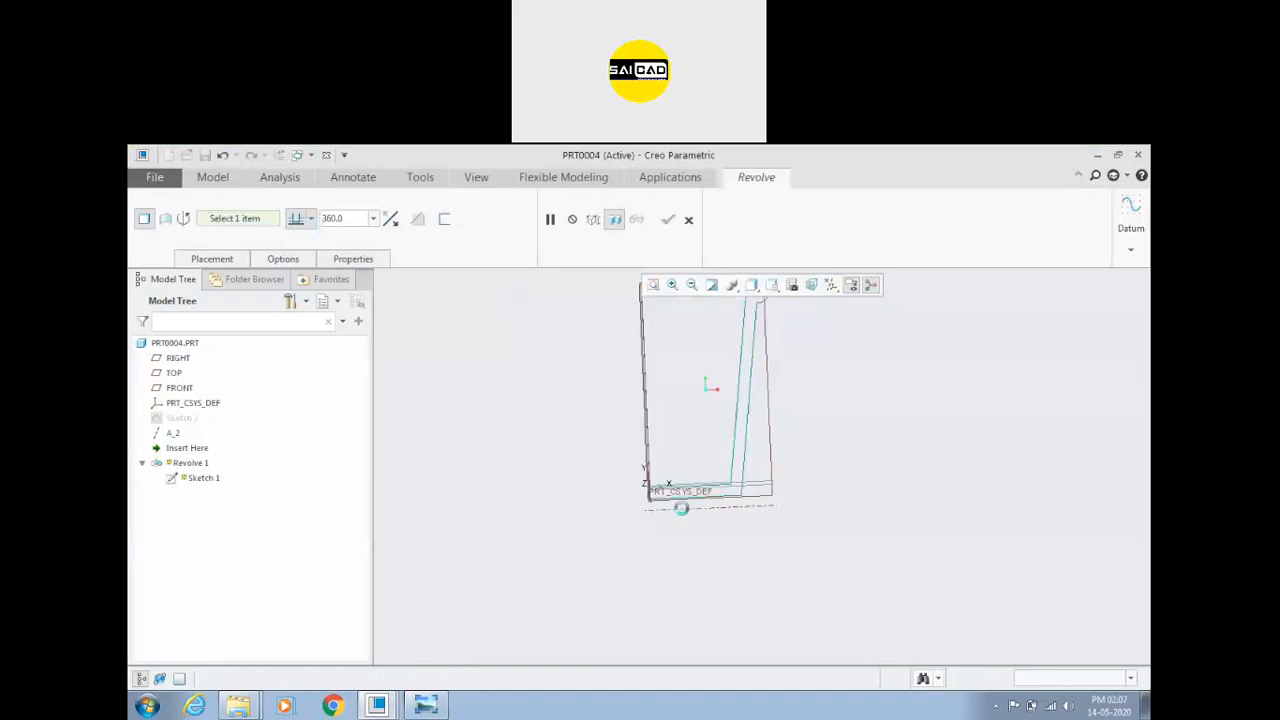
# Step: After inspecting the preview, switch the revolve axis to the coordinate system's axis
pyautogui.moveTo(623, 531); pyautogui.dragTo(580, 478, button='middle')
pyautogui.scroll(-10, 702, 440)
pyautogui.scroll(4, 724, 516)
pyautogui.moveTo(730, 516); pyautogui.dragTo(734, 517, button='middle')
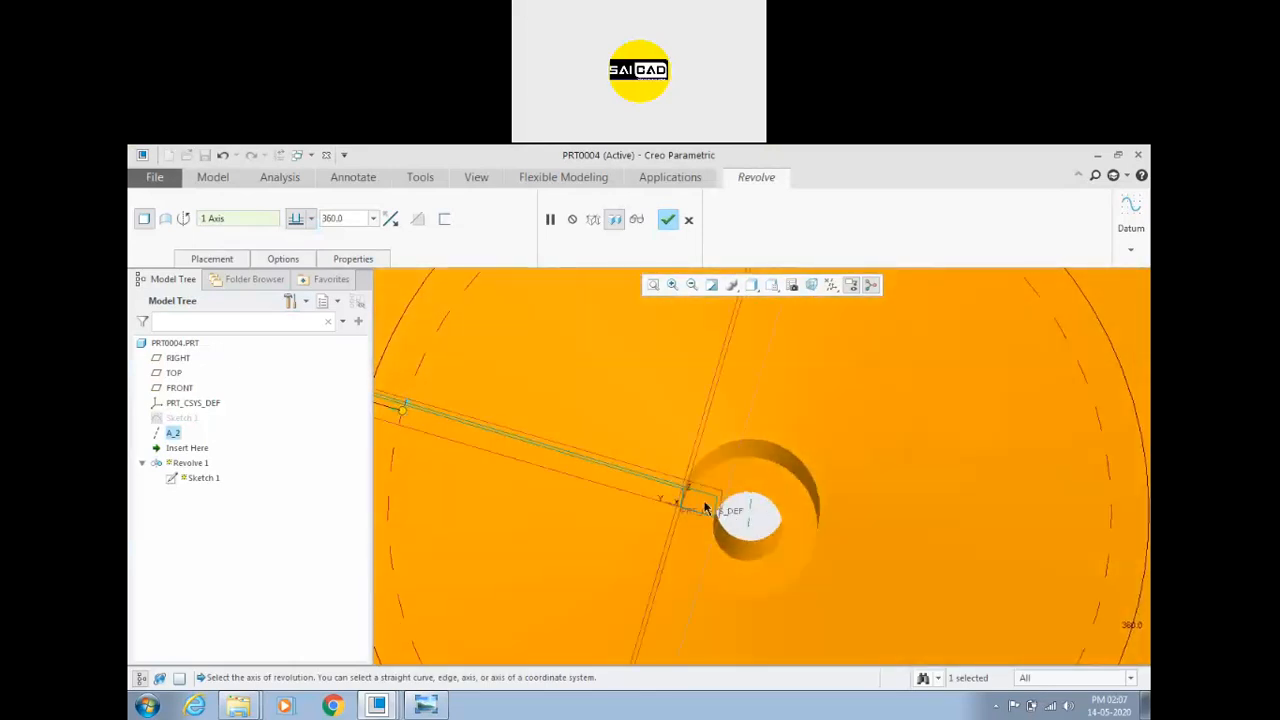
pyautogui.scroll(2, 725, 508)
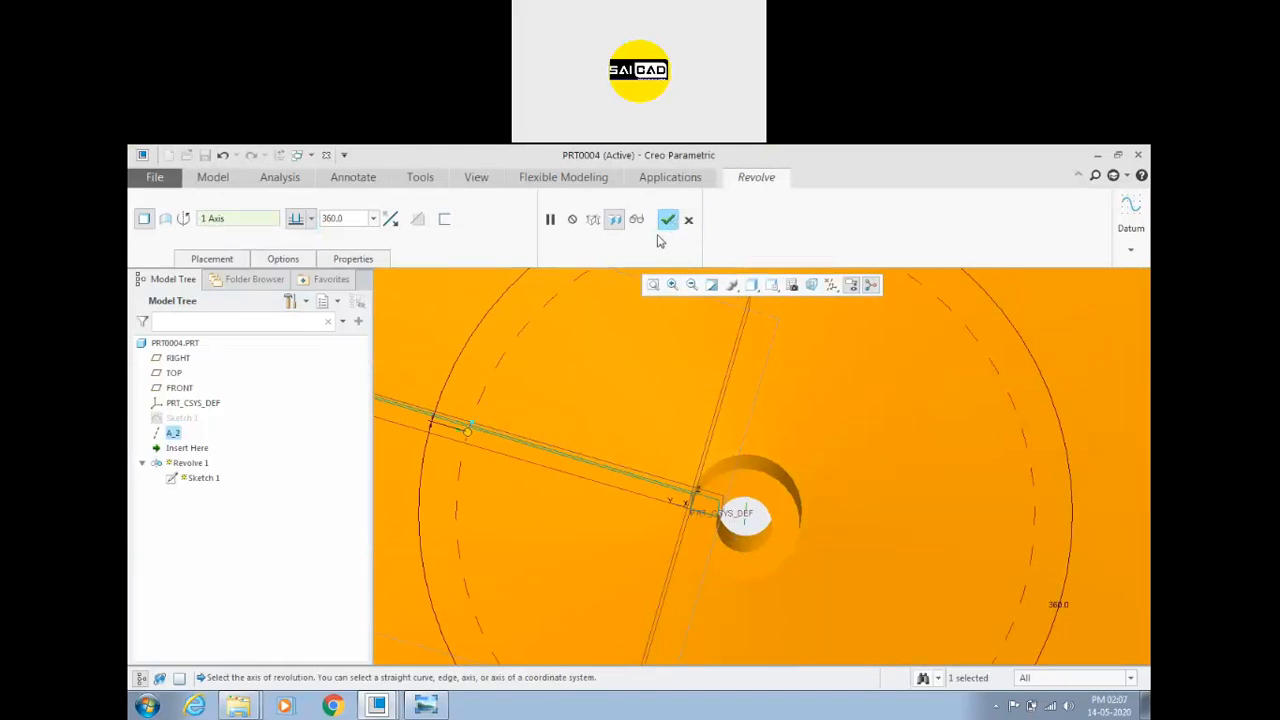
pyautogui.scroll(3, 584, 563)
pyautogui.scroll(4, 768, 400)
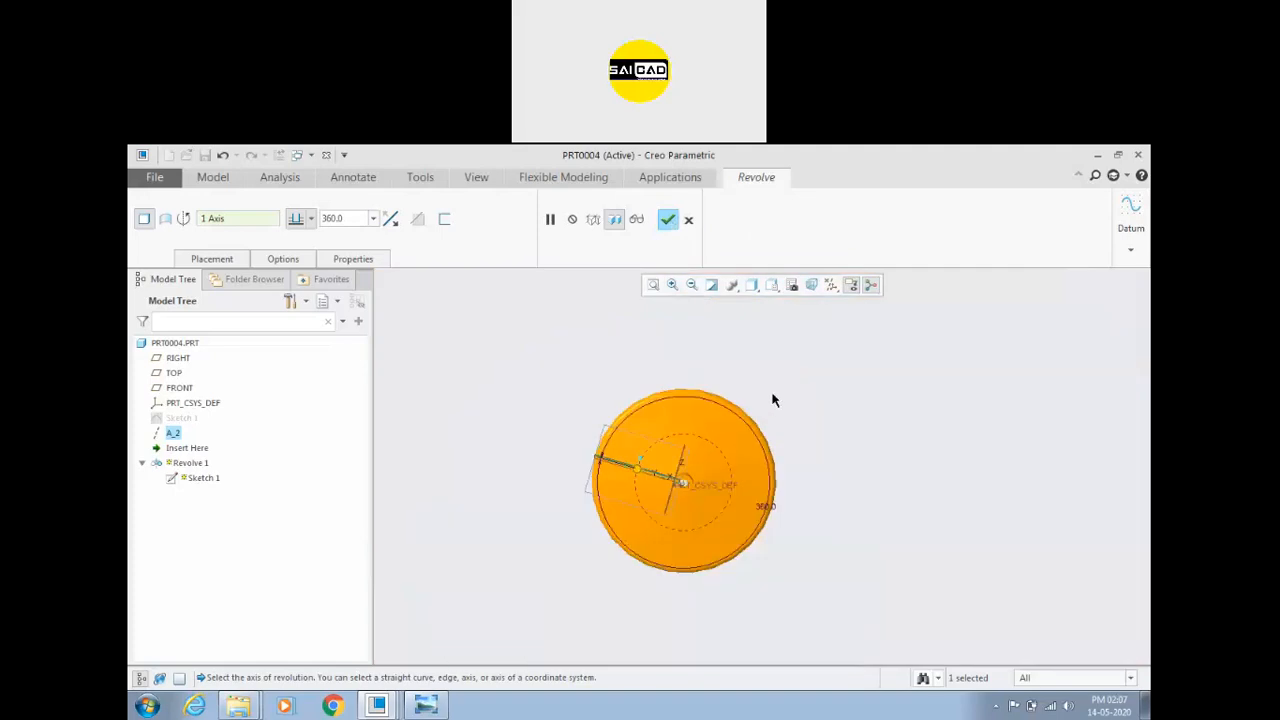
pyautogui.moveTo(766, 414); pyautogui.dragTo(306, 320, button='middle')
pyautogui.rightClick(247, 229)
pyautogui.click(268, 230)
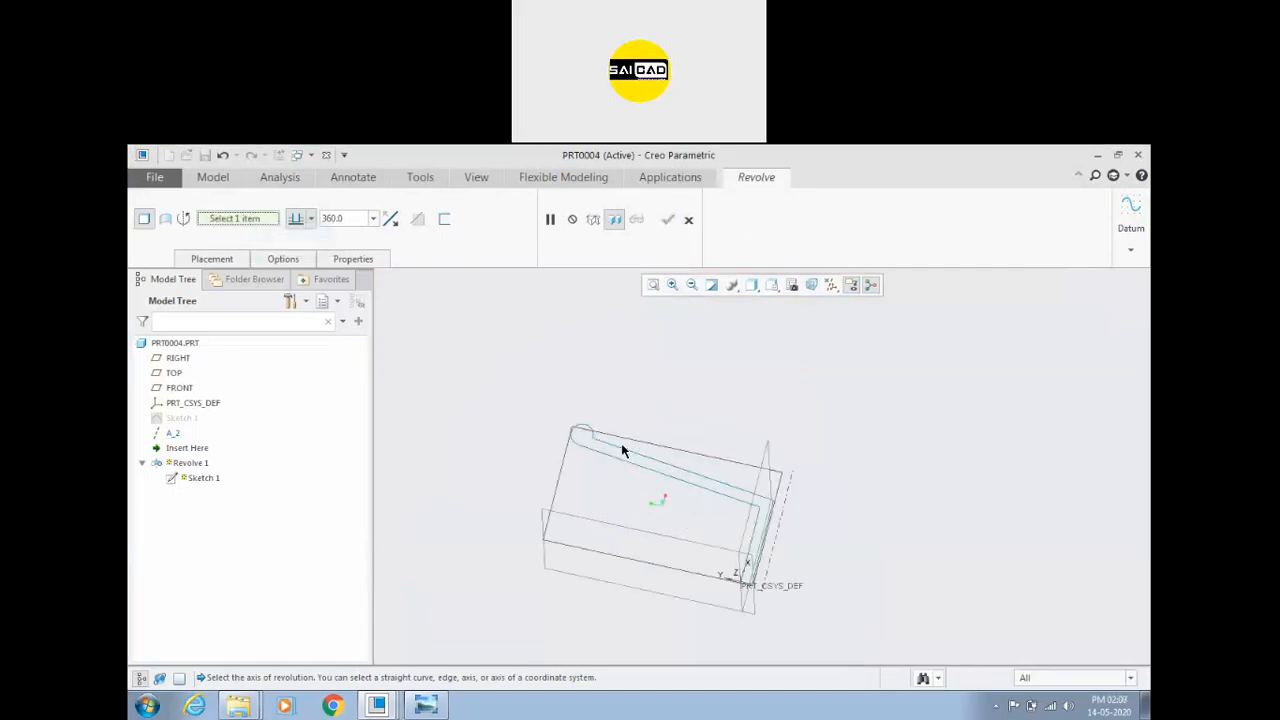
pyautogui.click(765, 618)
pyautogui.moveTo(846, 483); pyautogui.dragTo(866, 464, button='middle')
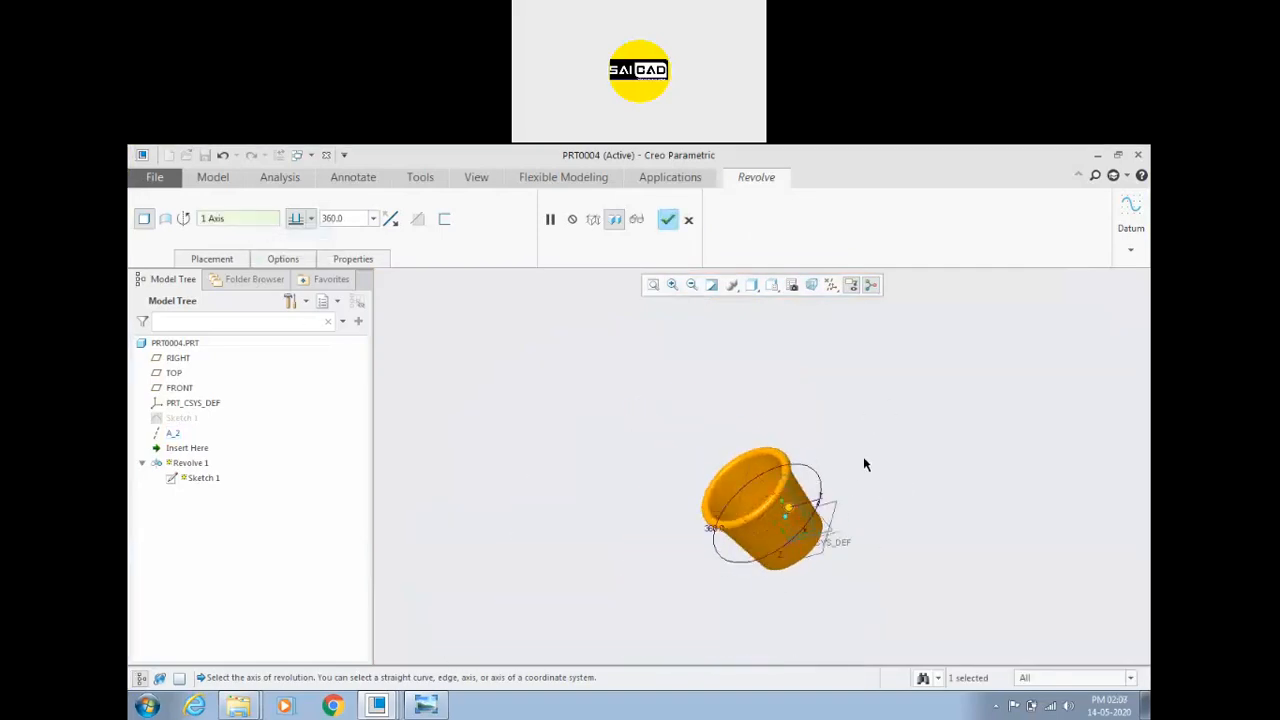
# Step: Set the revolve angle to 150° and test flipping its direction
pyautogui.click(311, 219)
pyautogui.click(296, 241)
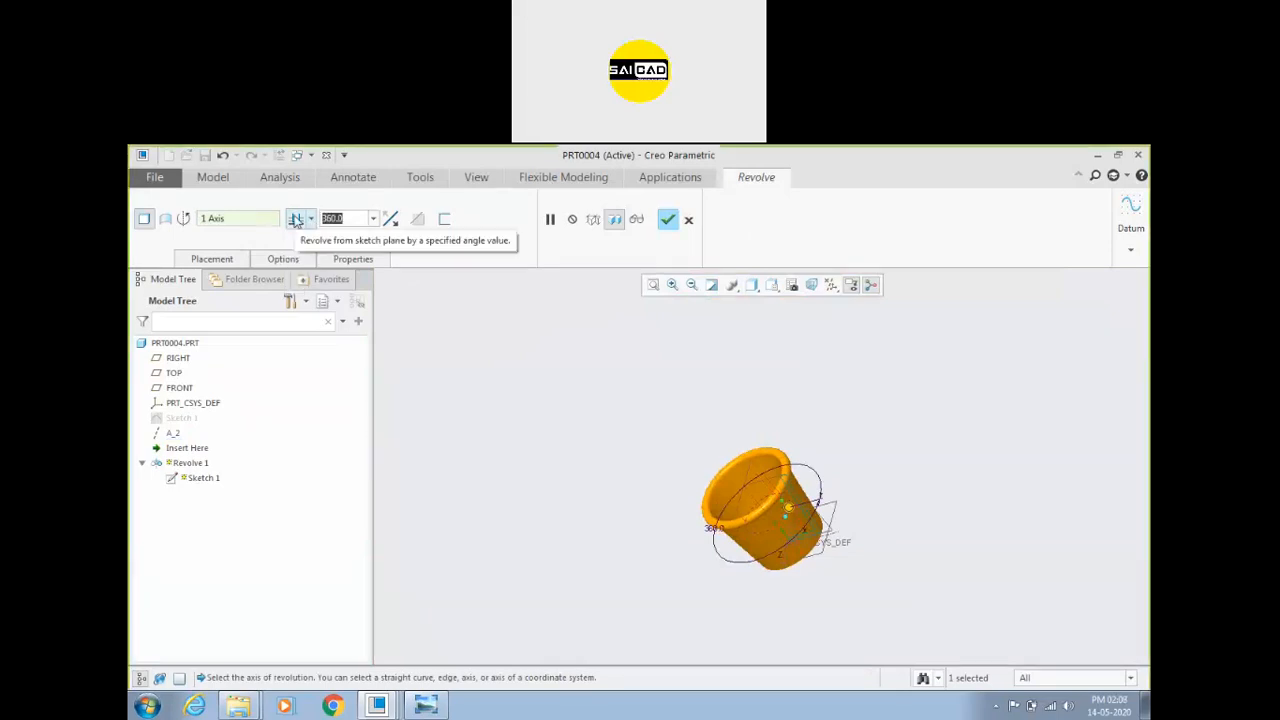
pyautogui.write('150')
pyautogui.press('Return')
pyautogui.moveTo(909, 519); pyautogui.dragTo(522, 322, button='middle')
pyautogui.click(390, 220)
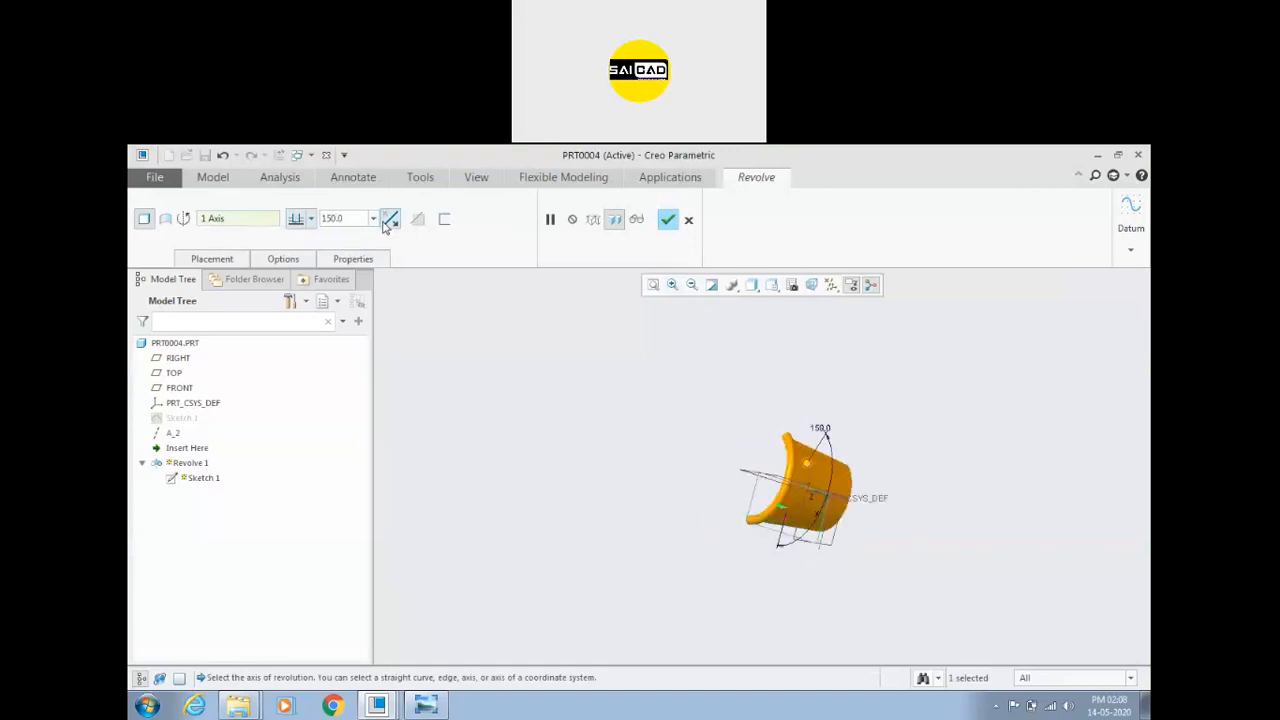
pyautogui.moveTo(593, 430); pyautogui.dragTo(728, 362, button='middle')
pyautogui.click(394, 219)
pyautogui.click(394, 219)
# Step: Toggle Thicken Sketch for a 2.18 wall and inspect the rim from outside
pyautogui.click(444, 218)
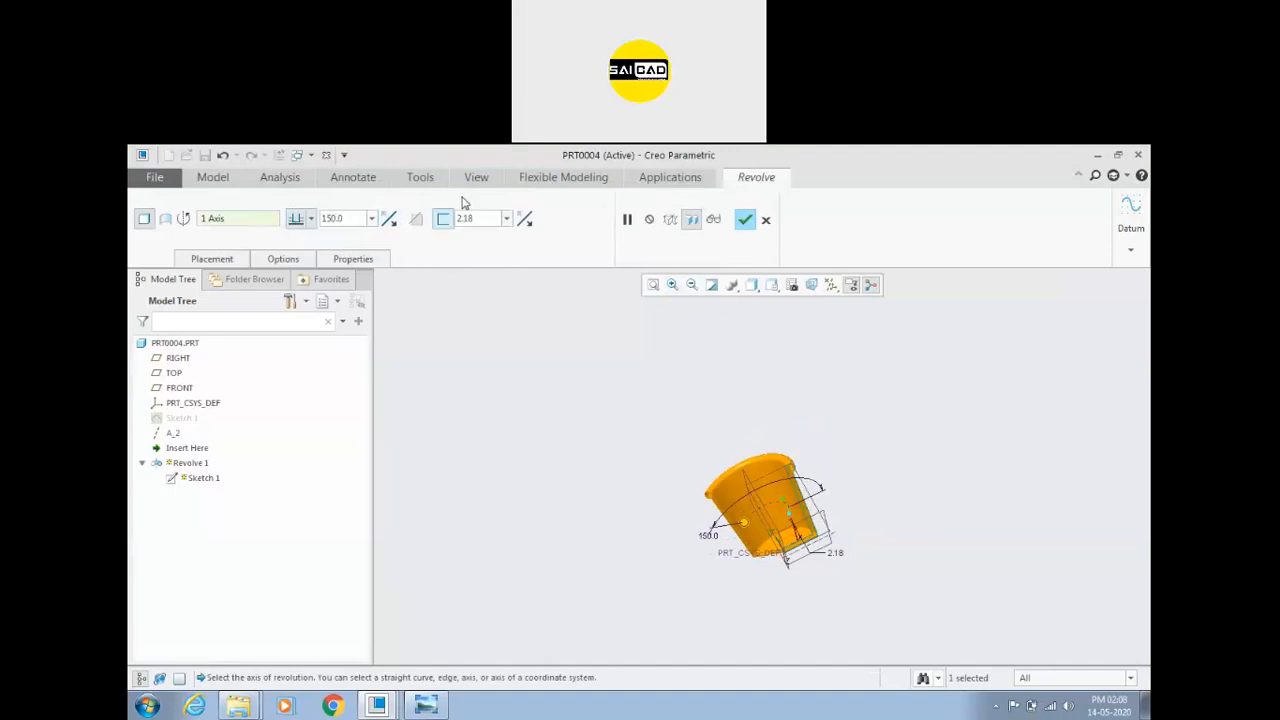
pyautogui.scroll(-2, 817, 463)
pyautogui.scroll(-6, 817, 463)
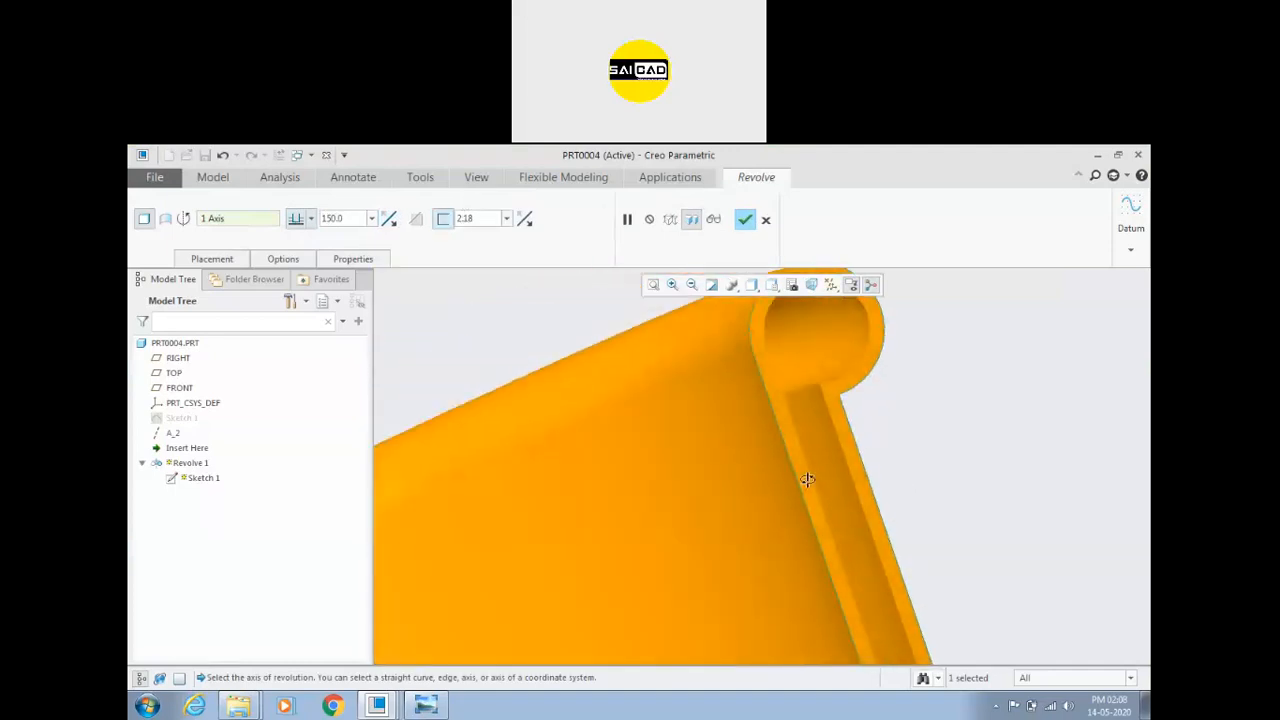
pyautogui.moveTo(857, 366); pyautogui.dragTo(846, 380, button='middle')
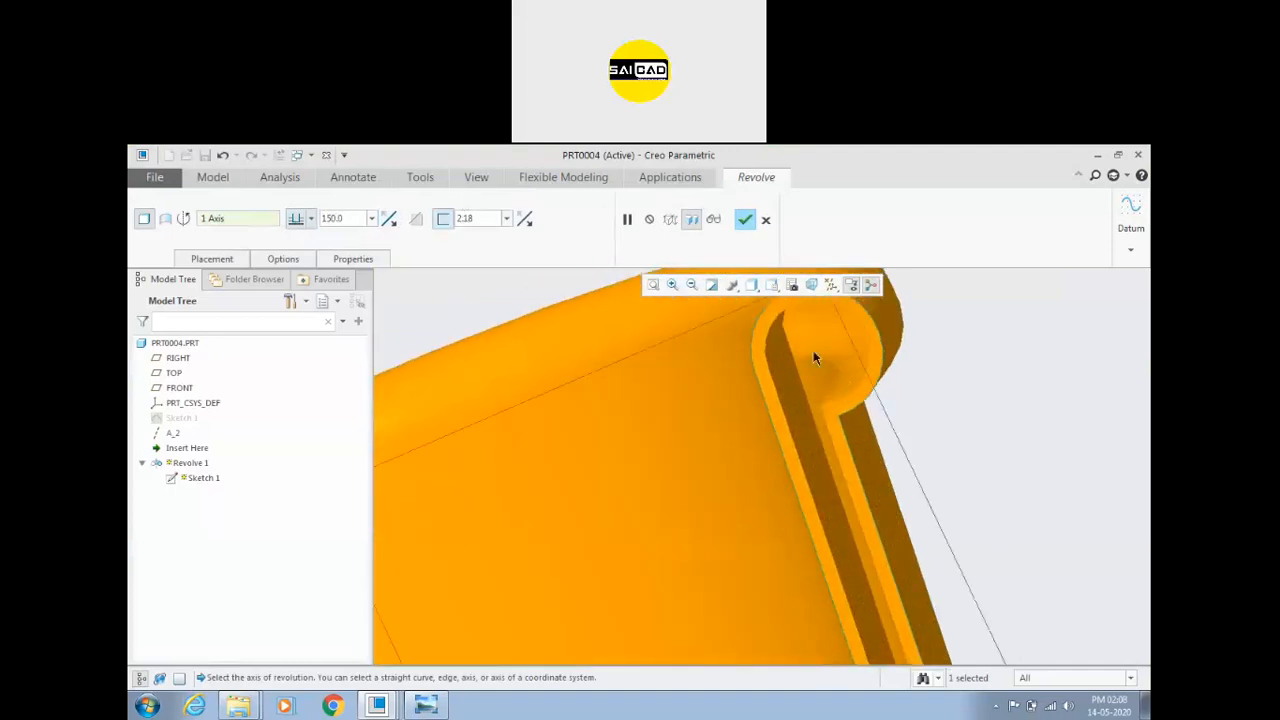
pyautogui.scroll(2, 805, 360)
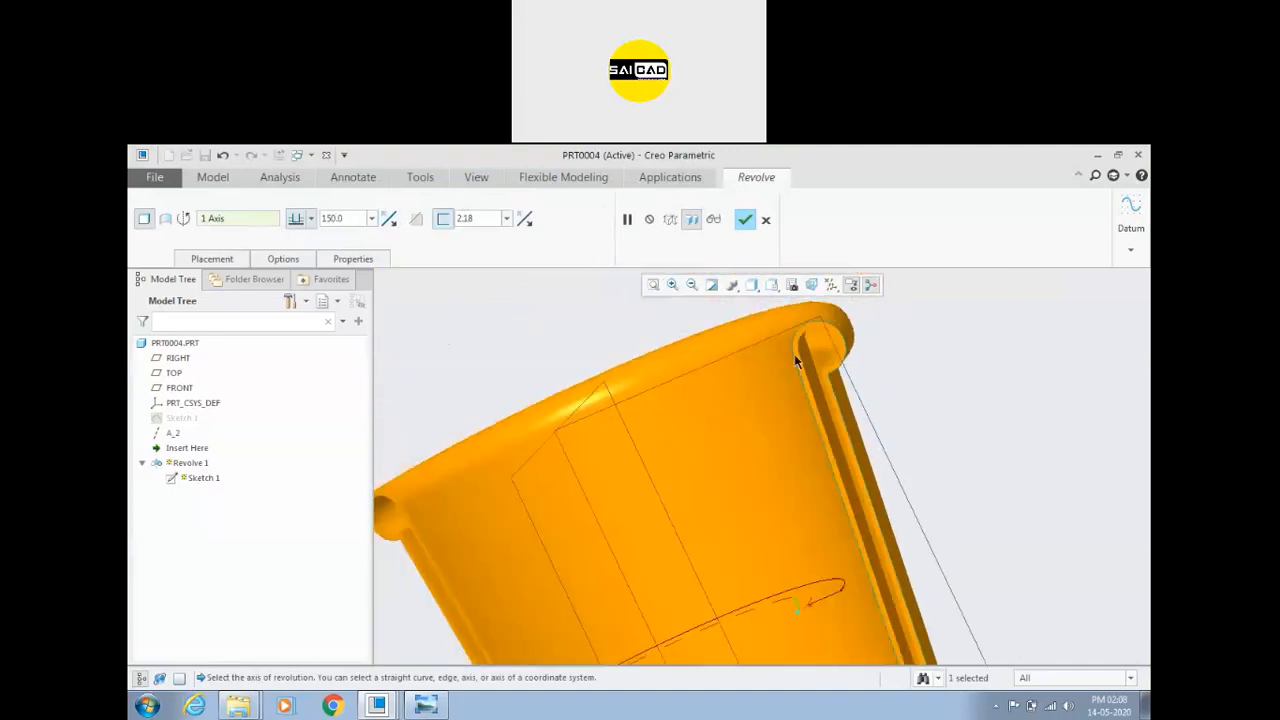
pyautogui.click(440, 216)
# Step: Try the revolve as a surface with capped ends, then revert it to a solid
pyautogui.click(166, 220)
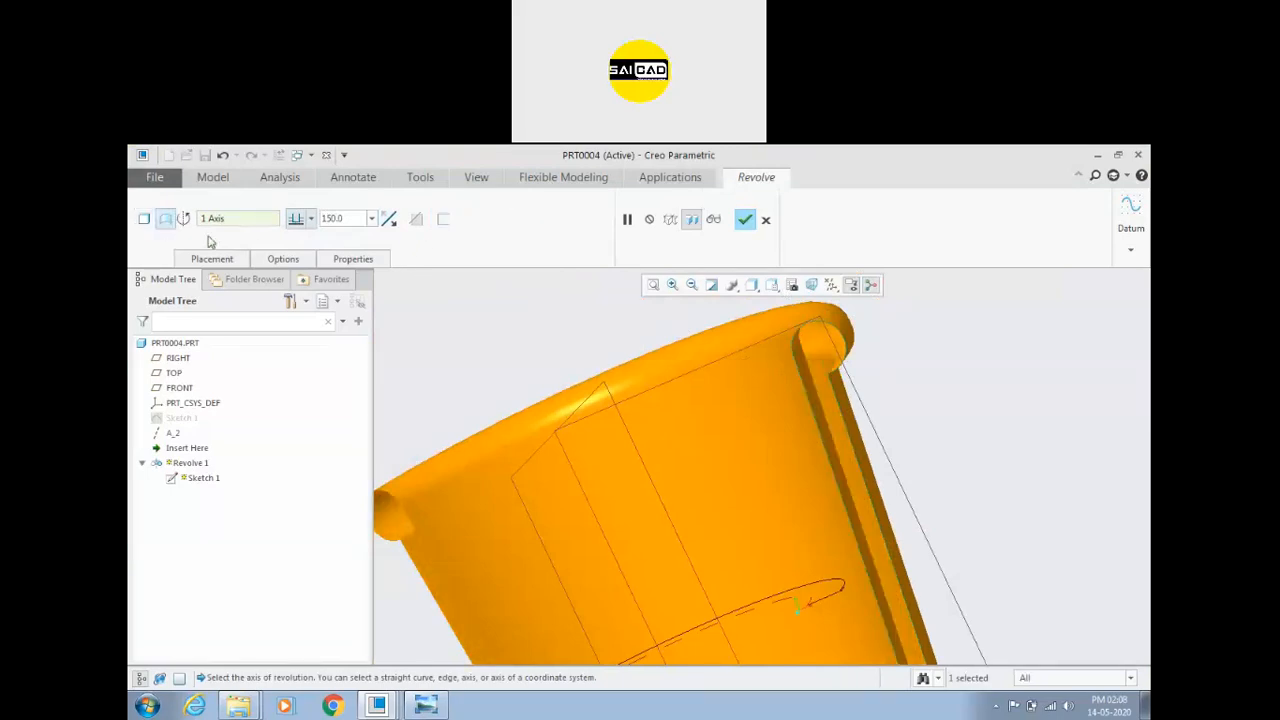
pyautogui.click(300, 262)
pyautogui.scroll(3, 690, 312)
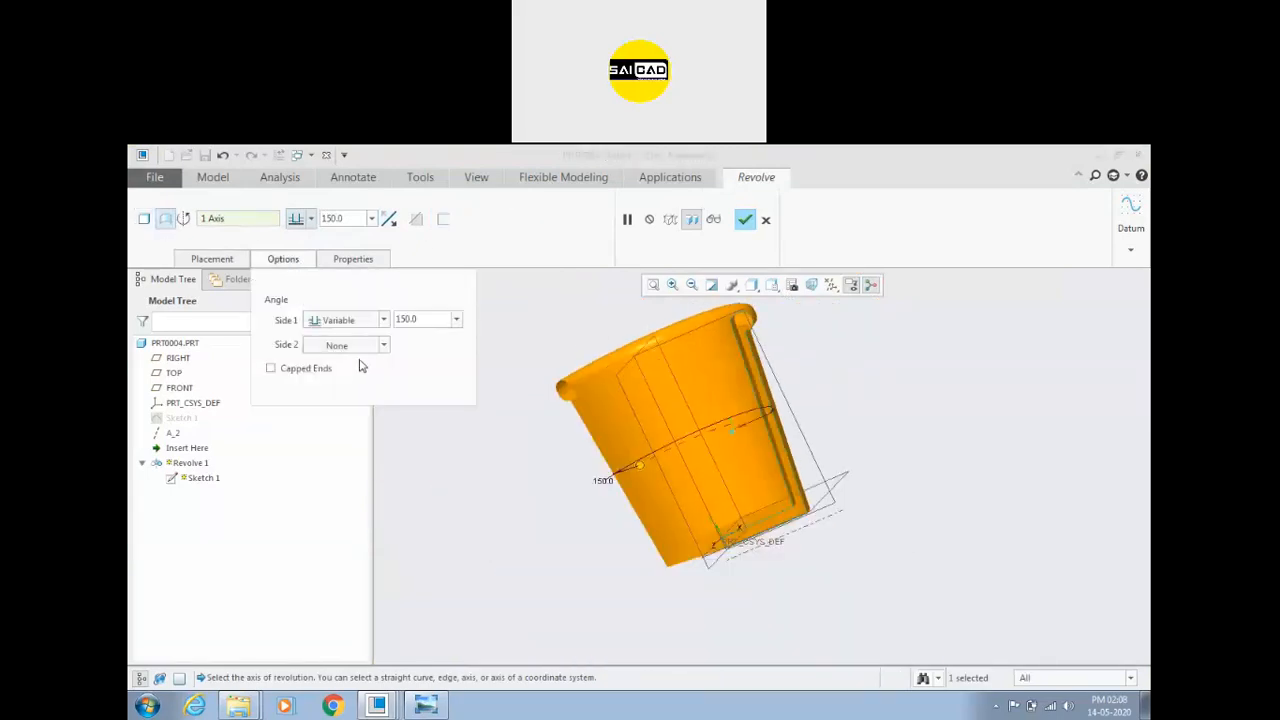
pyautogui.click(284, 369)
pyautogui.scroll(-3, 766, 336)
pyautogui.scroll(2, 780, 400)
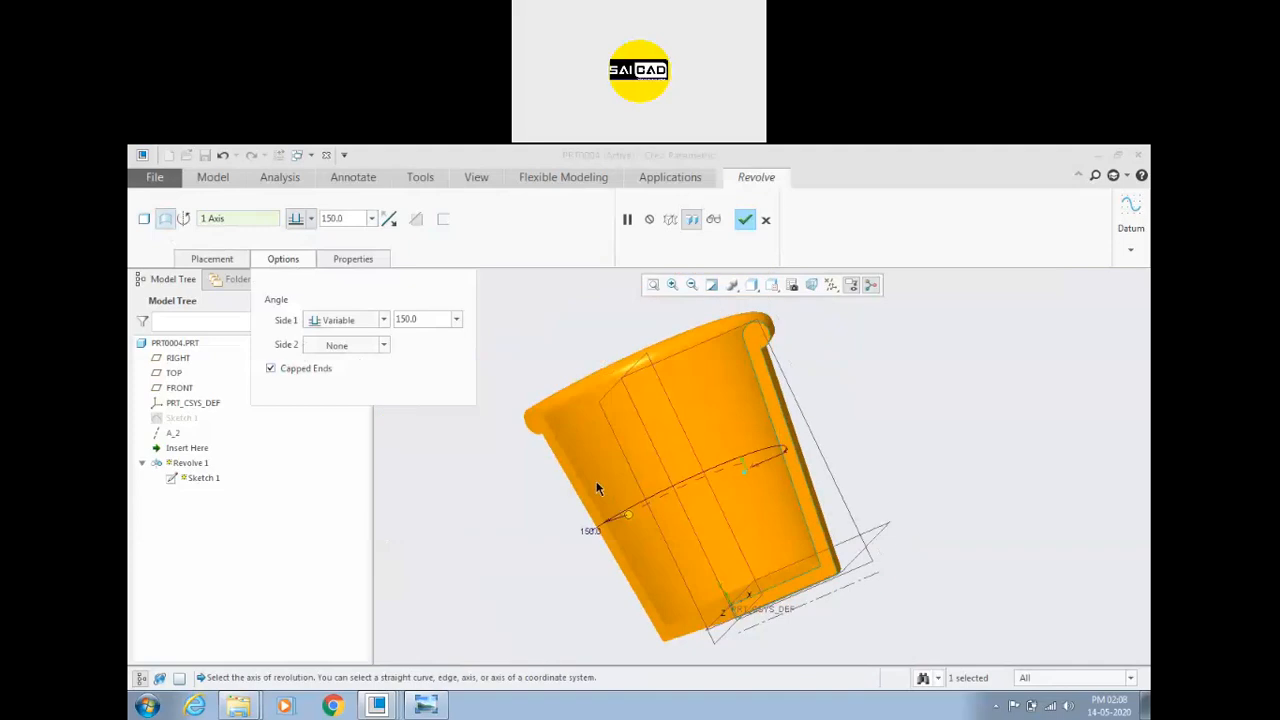
pyautogui.click(291, 373)
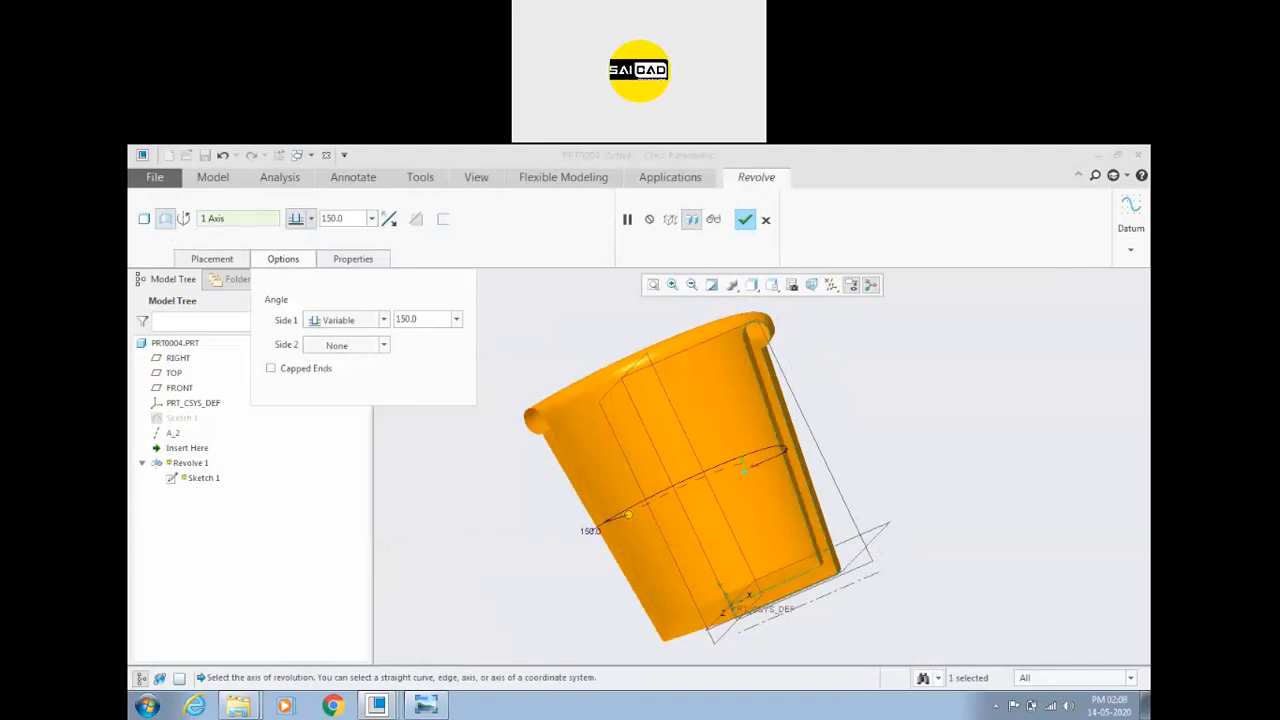
pyautogui.click(145, 220)
# Step: Give the revolve a 45° second-side angle and a 135° first-side angle
pyautogui.click(384, 346)
pyautogui.click(357, 364)
pyautogui.scroll(2, 606, 328)
pyautogui.moveTo(606, 328); pyautogui.dragTo(673, 385, button='middle')
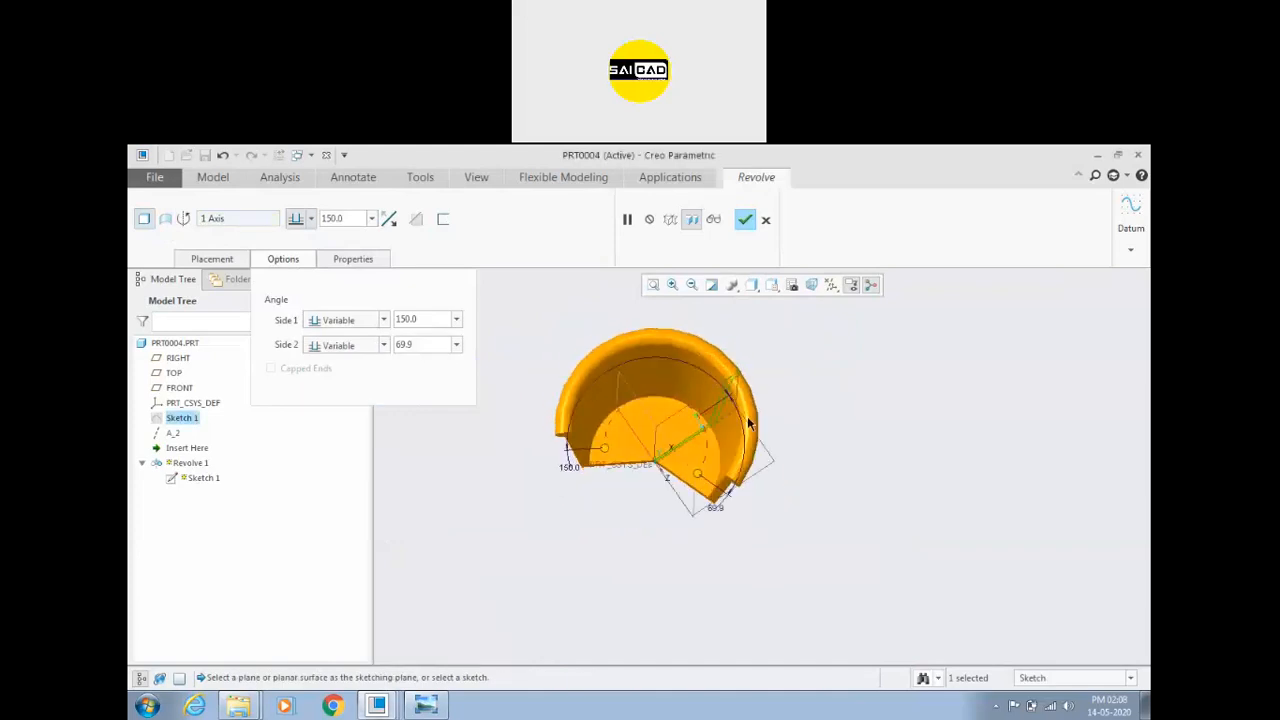
pyautogui.moveTo(424, 346); pyautogui.dragTo(383, 344)
pyautogui.write('45')
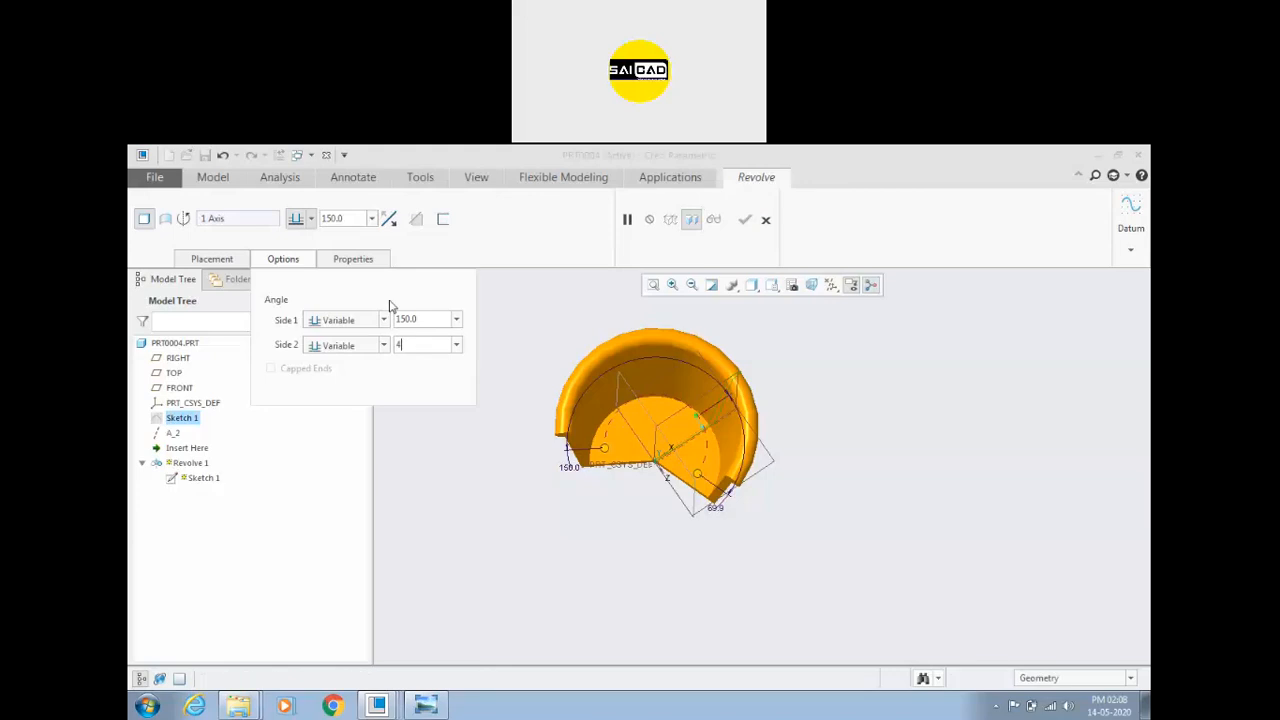
pyautogui.press('Return')
pyautogui.doubleClick(411, 318)
pyautogui.write('135')
pyautogui.press('Return')
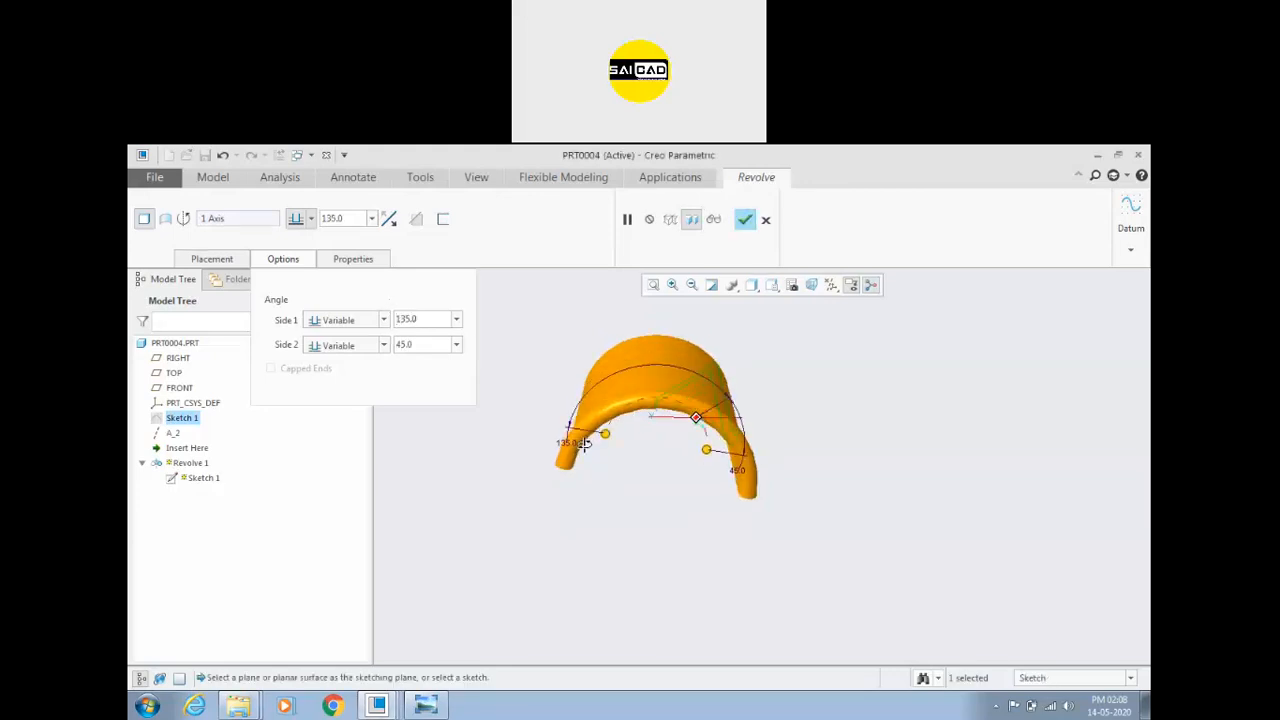
# Step: Make the revolve Symmetric at 205.0° and confirm the redefinition
pyautogui.moveTo(605, 442); pyautogui.dragTo(556, 516)
pyautogui.moveTo(556, 516); pyautogui.dragTo(514, 455, button='middle')
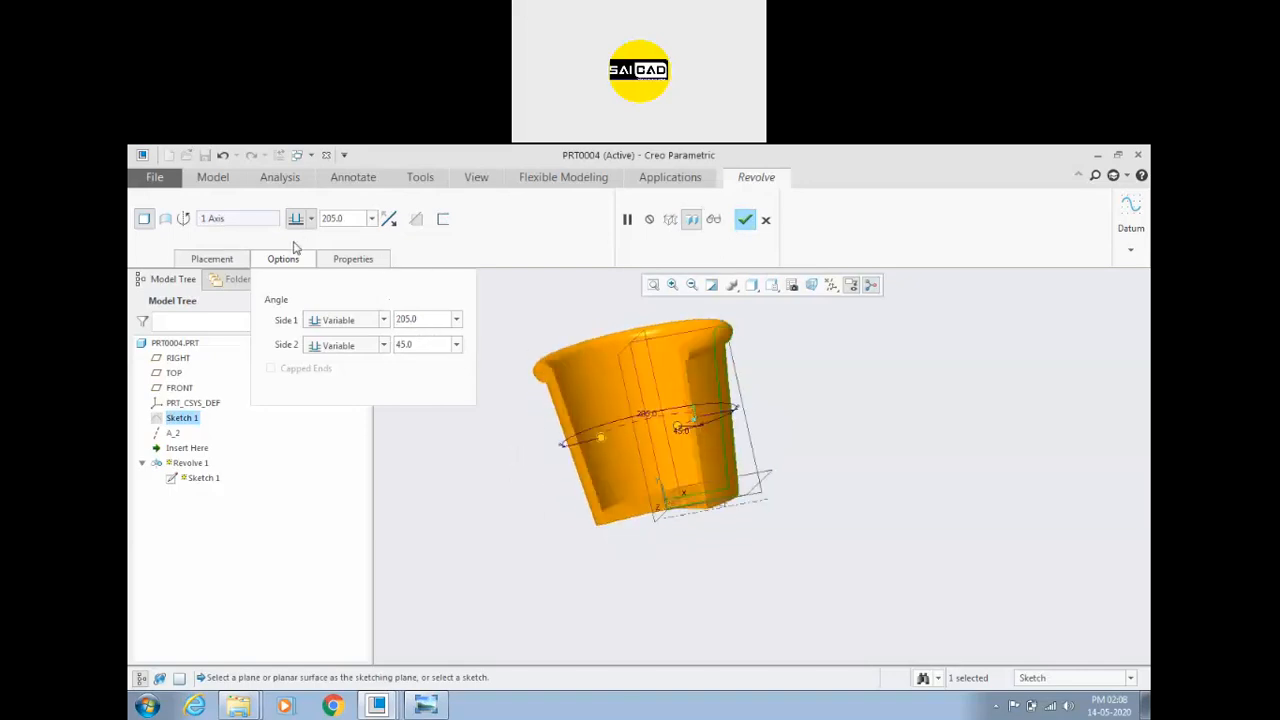
pyautogui.click(384, 320)
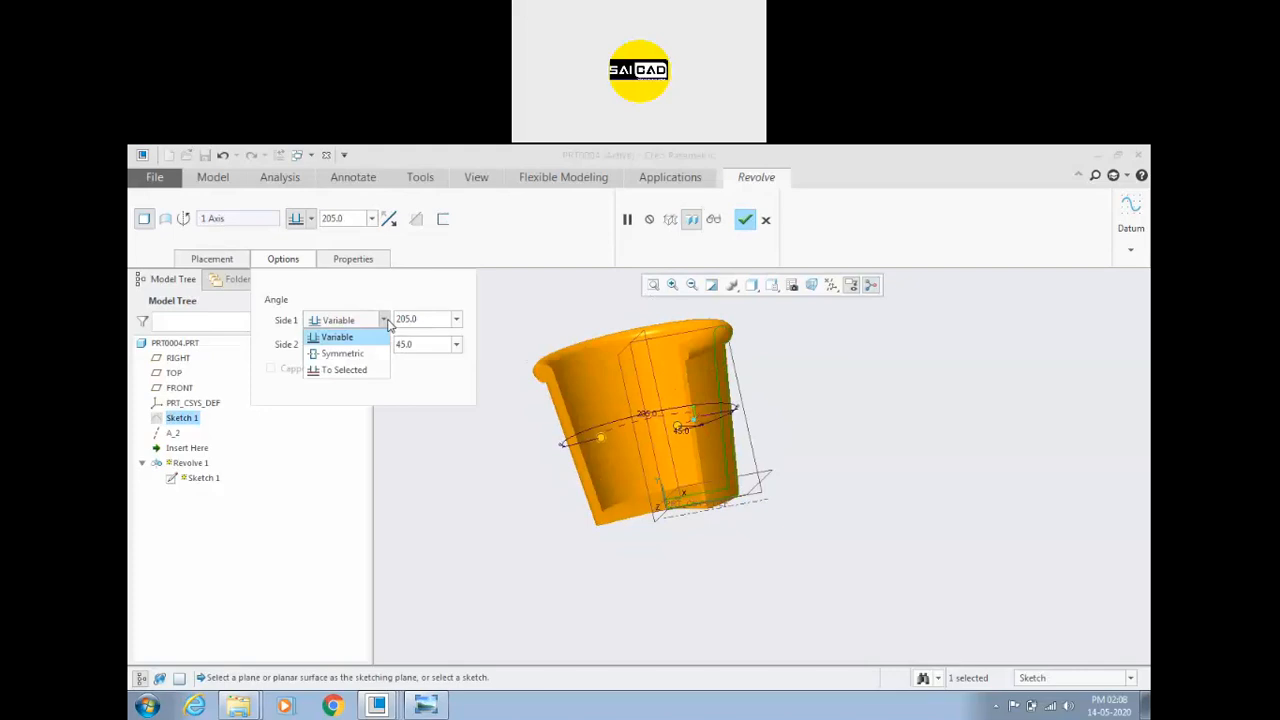
pyautogui.click(360, 353)
pyautogui.moveTo(523, 349); pyautogui.dragTo(583, 376, button='middle')
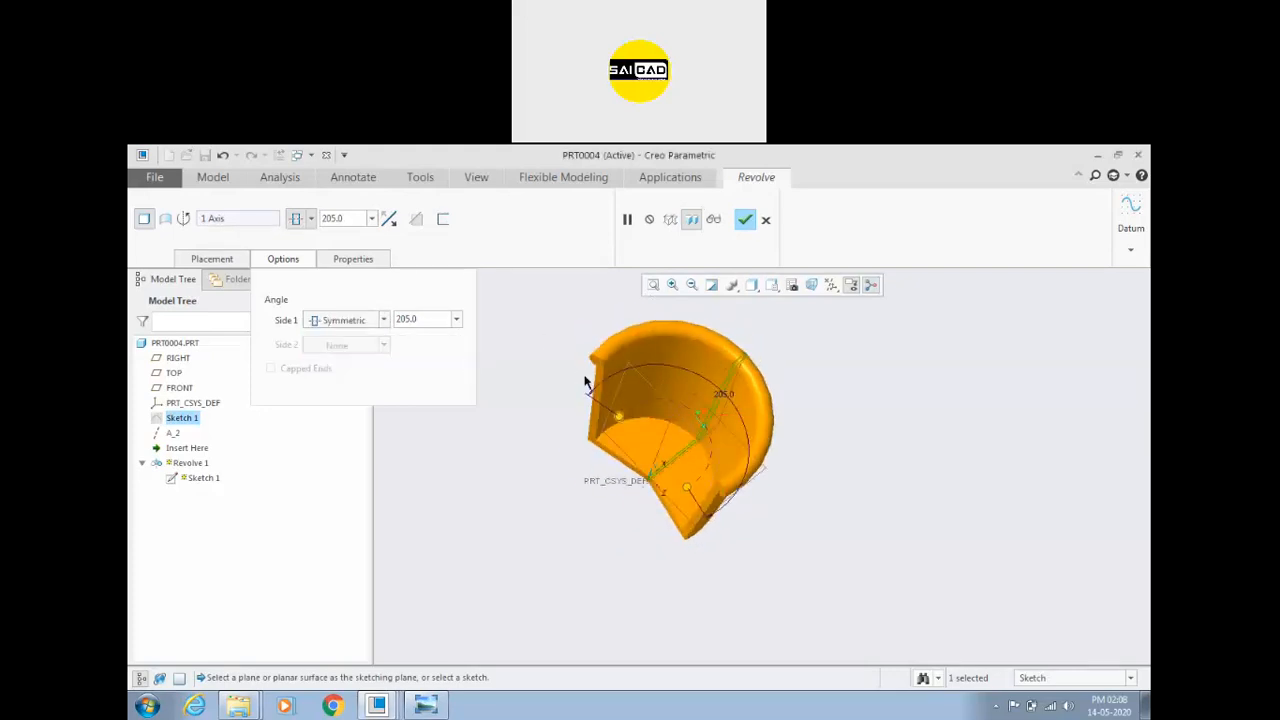
pyautogui.doubleClick(422, 318)
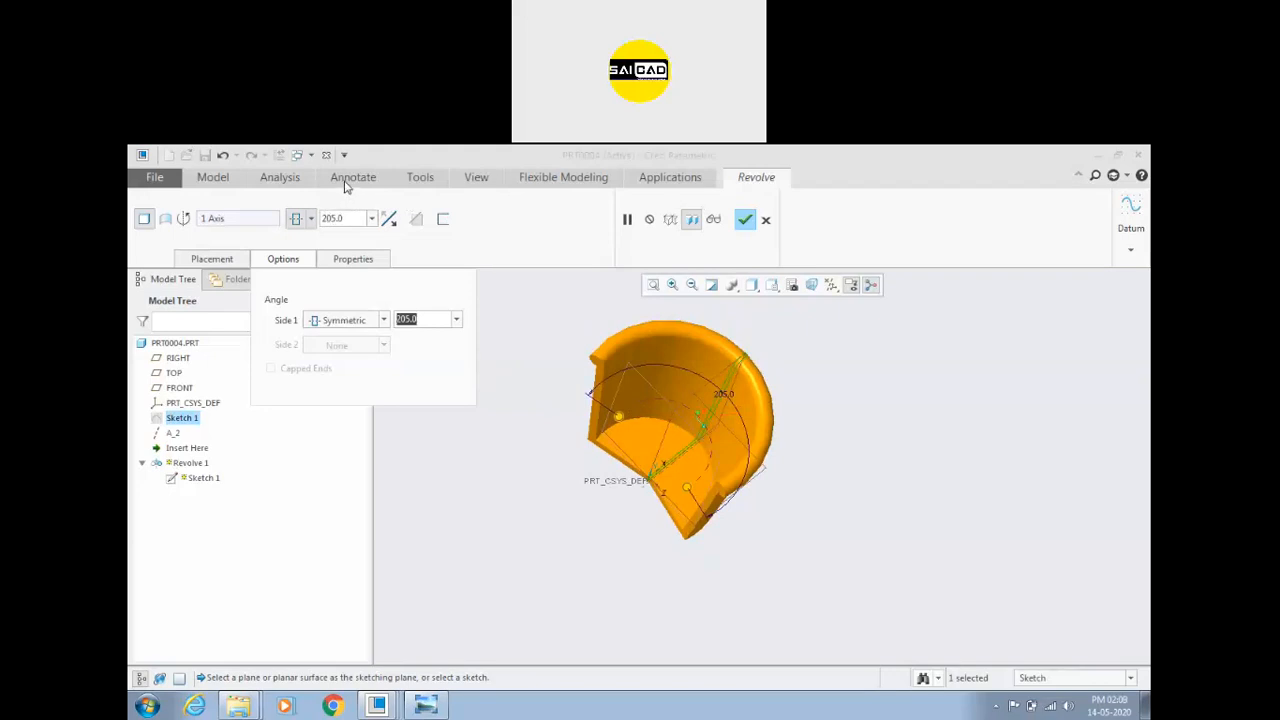
pyautogui.click(745, 219)
# Step: Orbit the finished partial cup and briefly select a side face
pyautogui.moveTo(886, 386); pyautogui.dragTo(874, 330, button='middle')
pyautogui.scroll(5, 755, 390)
pyautogui.click(749, 381)
pyautogui.click(802, 386)
pyautogui.scroll(-4, 755, 388)
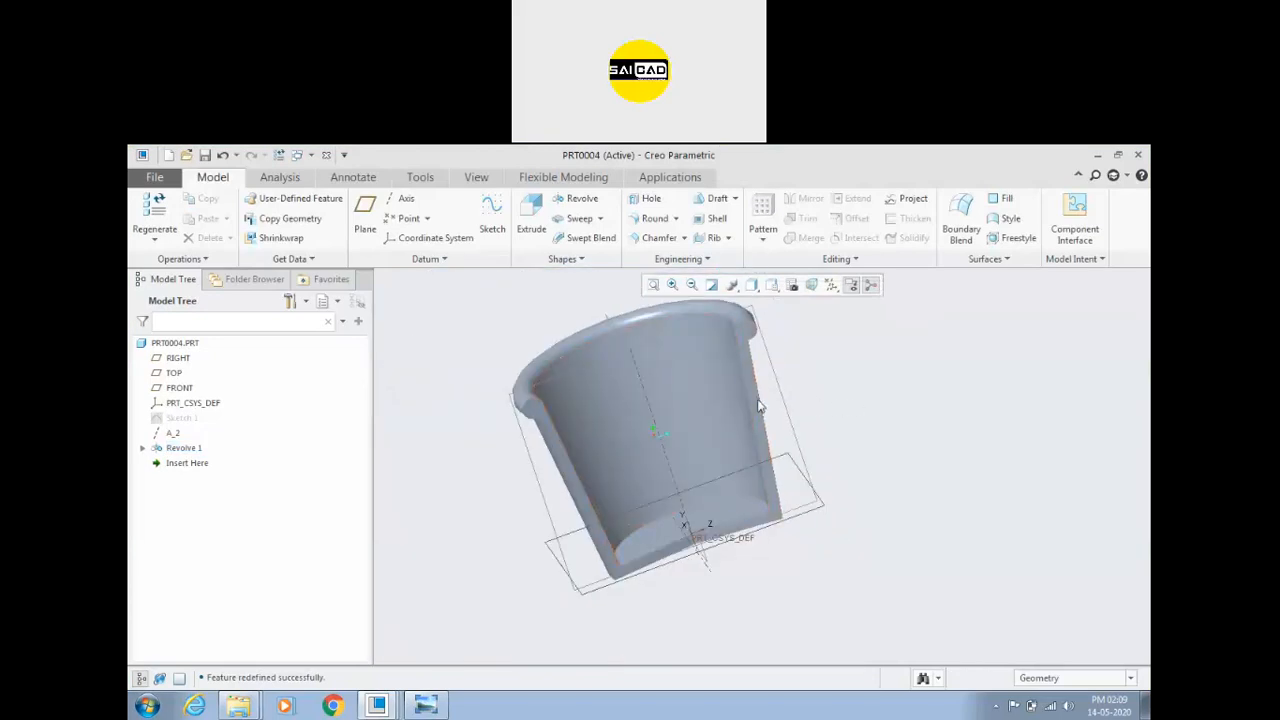
# Step: Start a revolve on FRONT and sketch a four-line groove profile at the cup wall
pyautogui.click(178, 388)
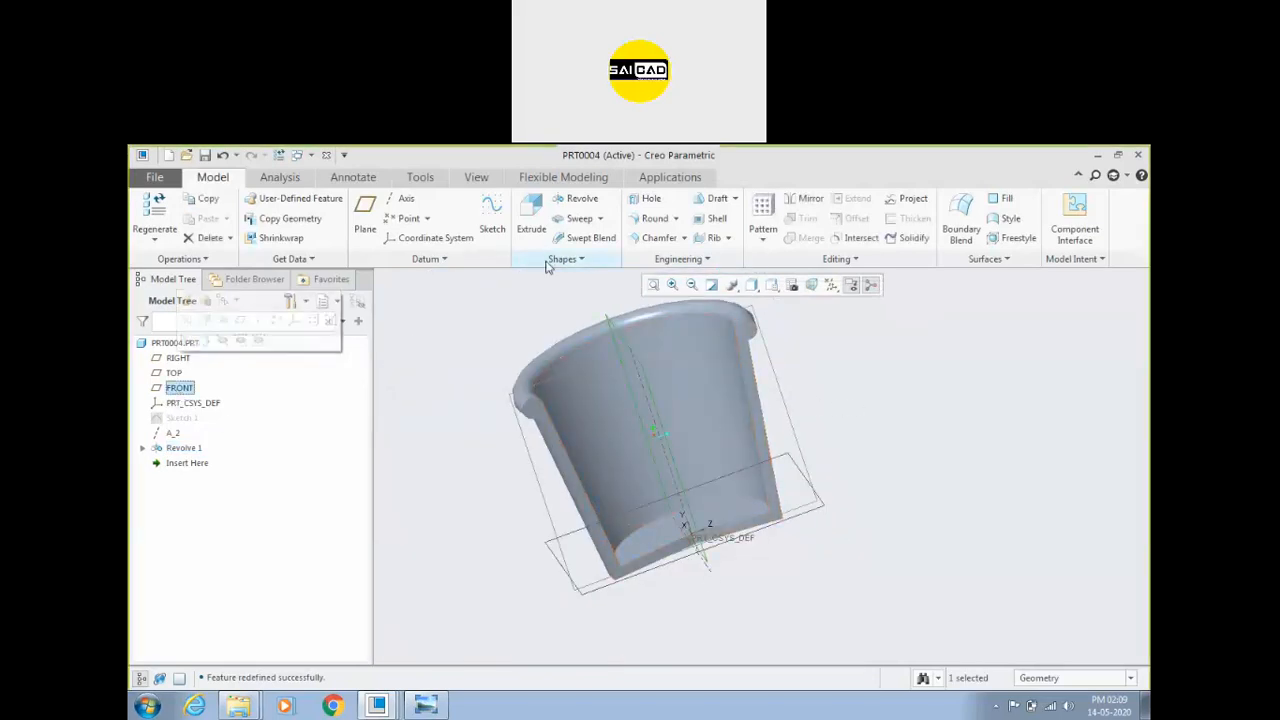
pyautogui.click(575, 198)
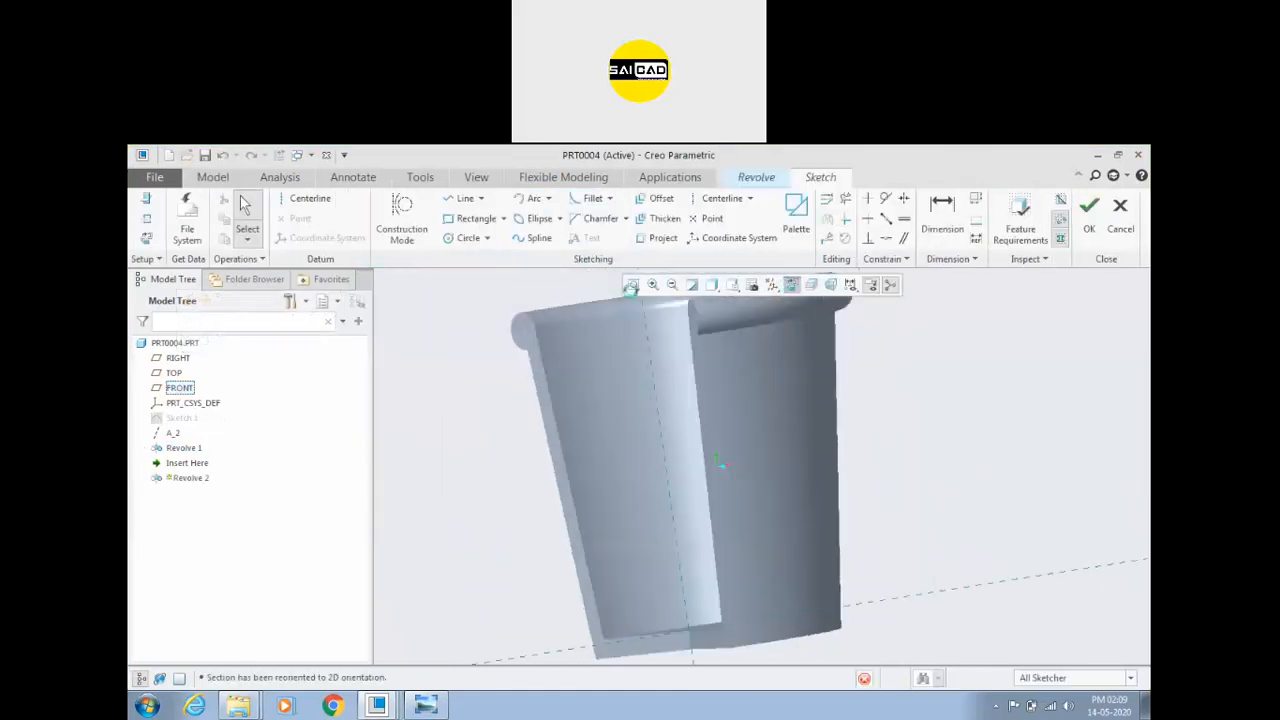
pyautogui.scroll(-3, 870, 457)
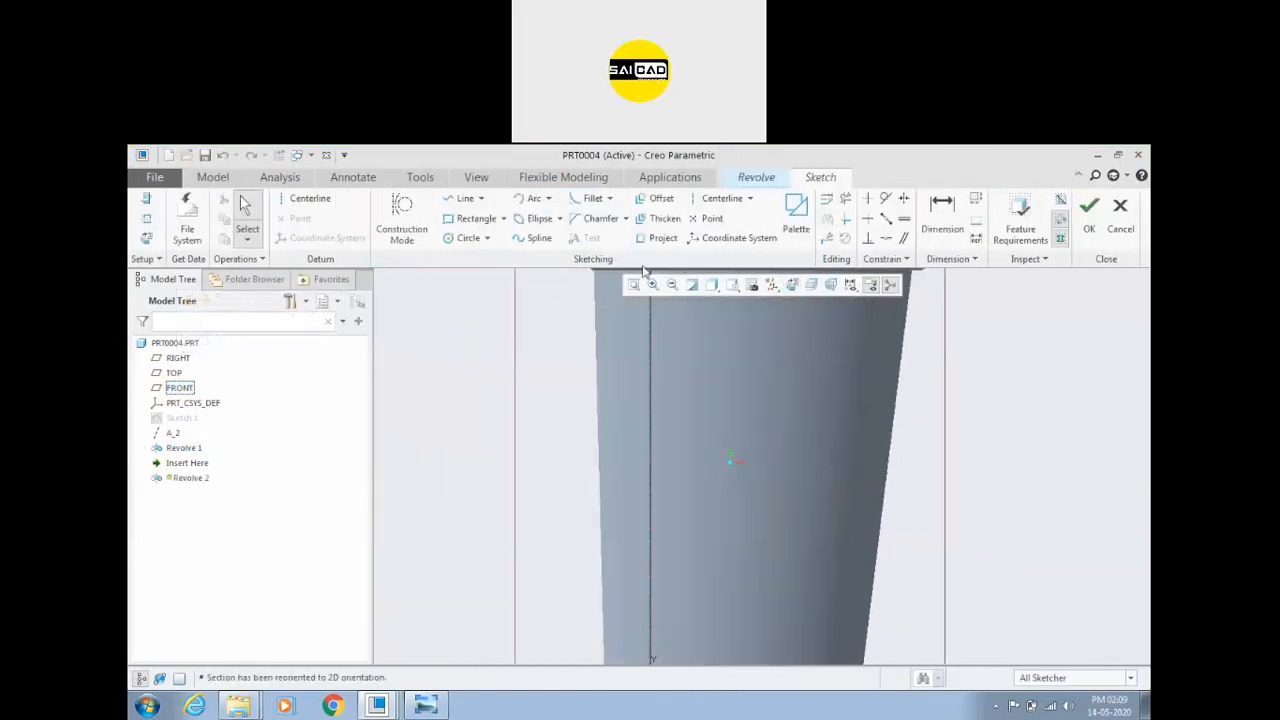
pyautogui.click(463, 198)
pyautogui.scroll(-2, 900, 470)
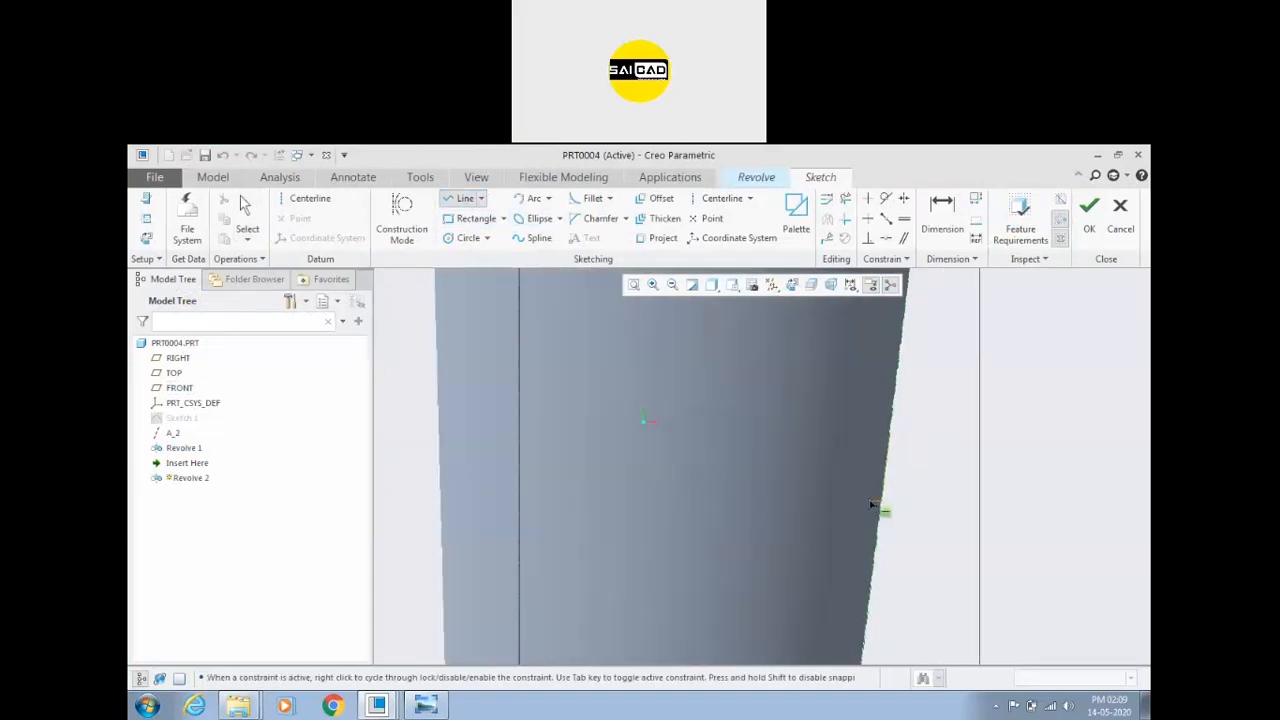
pyautogui.click(880, 437)
pyautogui.click(889, 436)
pyautogui.middleClick(924, 436)
pyautogui.click(921, 454)
# Step: Constrain the profile's right slanted side parallel to its left side
pyautogui.scroll(-3, 887, 463)
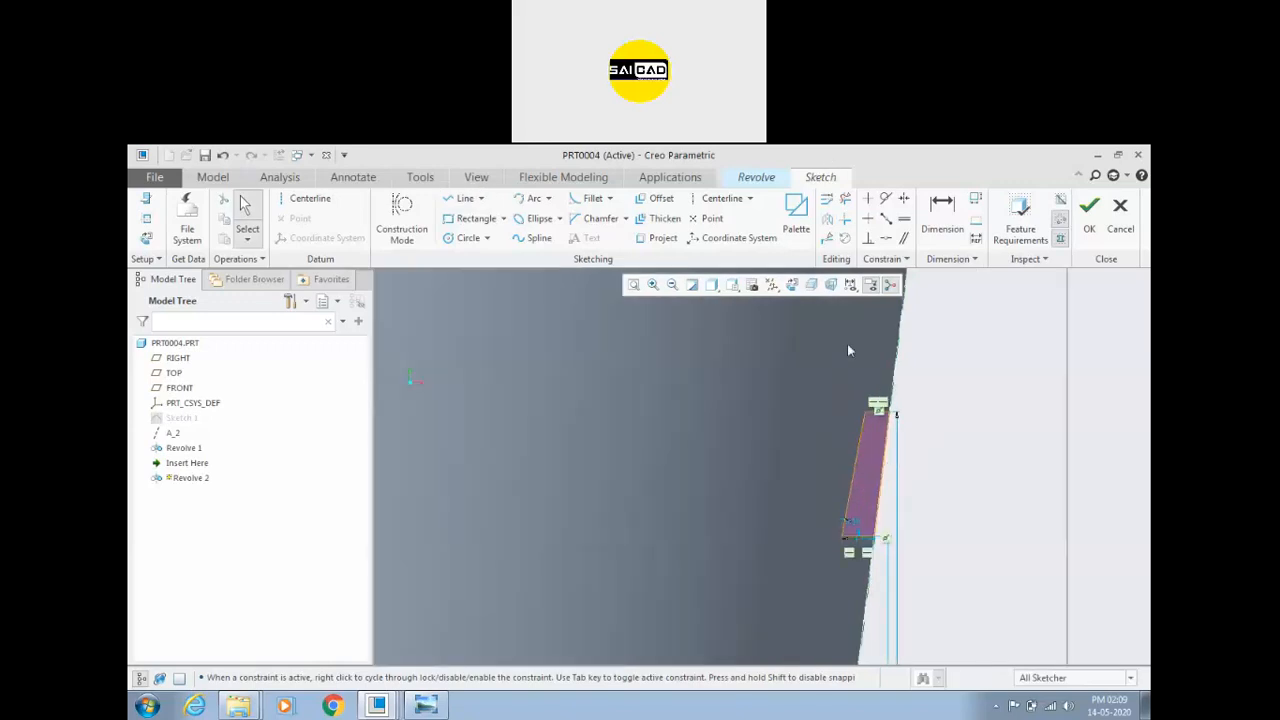
pyautogui.click(903, 238)
pyautogui.click(863, 430)
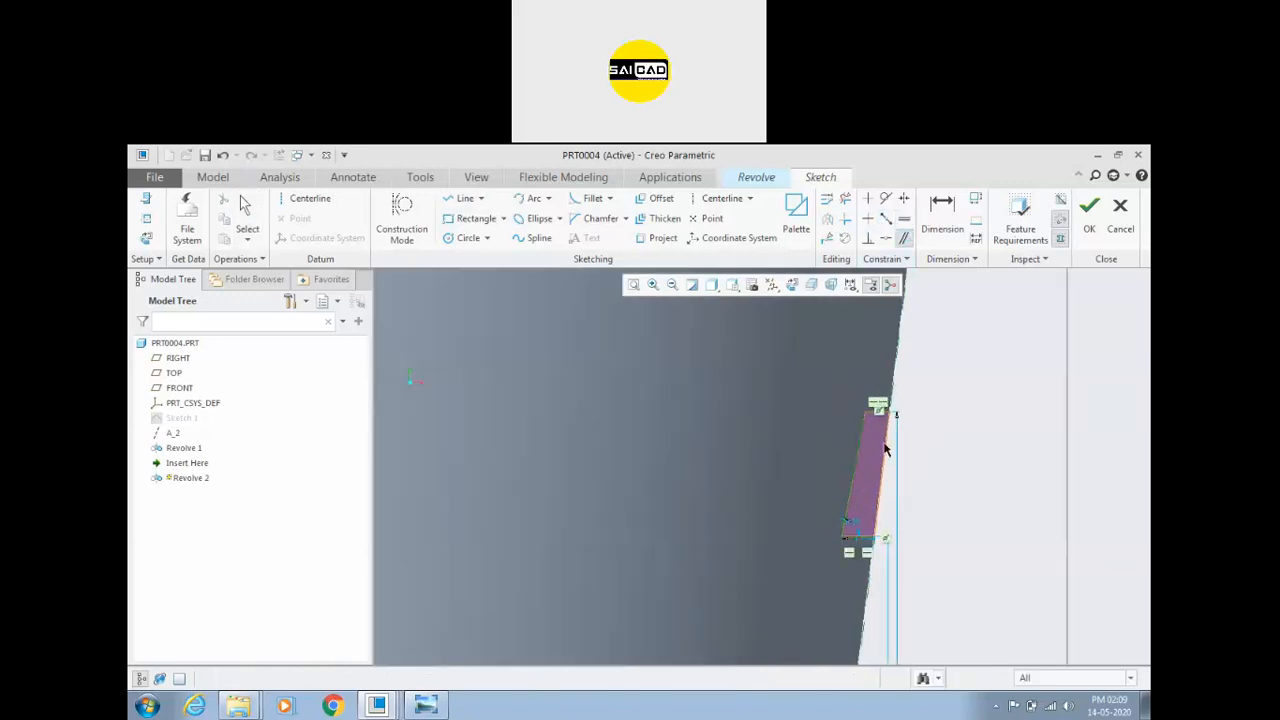
pyautogui.click(888, 452)
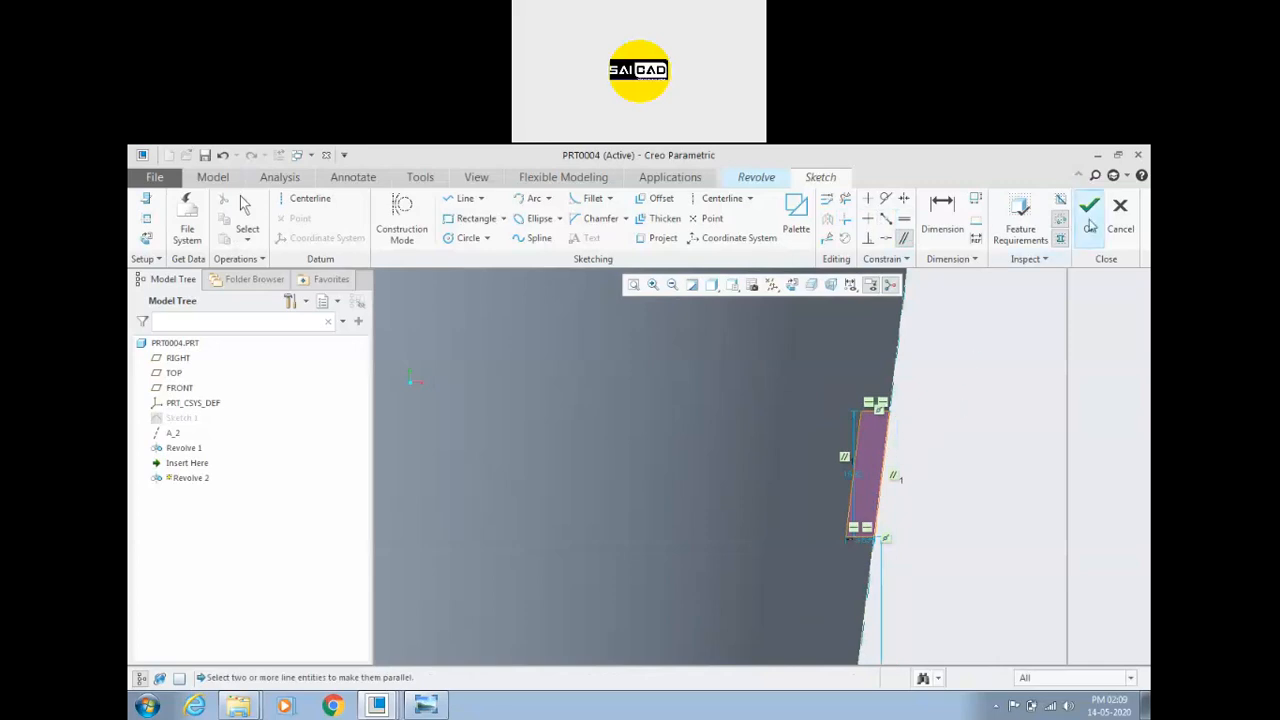
pyautogui.scroll(-3, 957, 370)
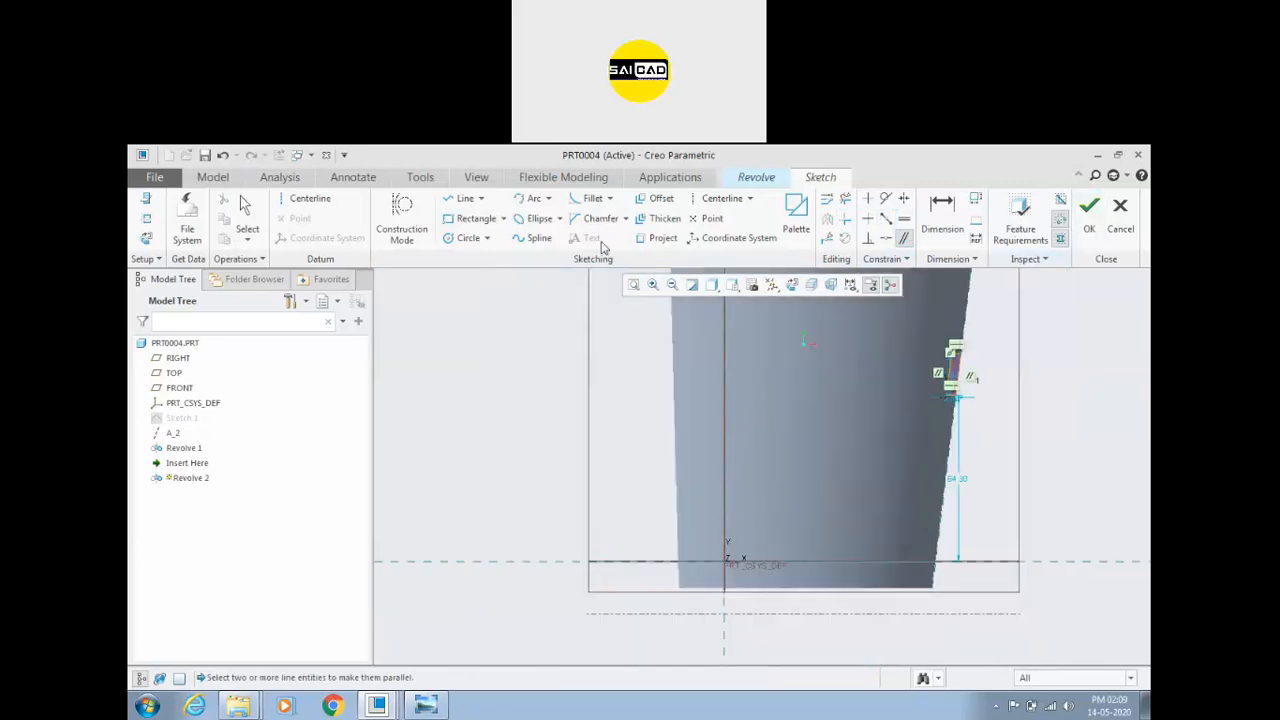
# Step: Add a centerline as the revolve axis, accept the sketch, and view the groove
pyautogui.click(333, 199)
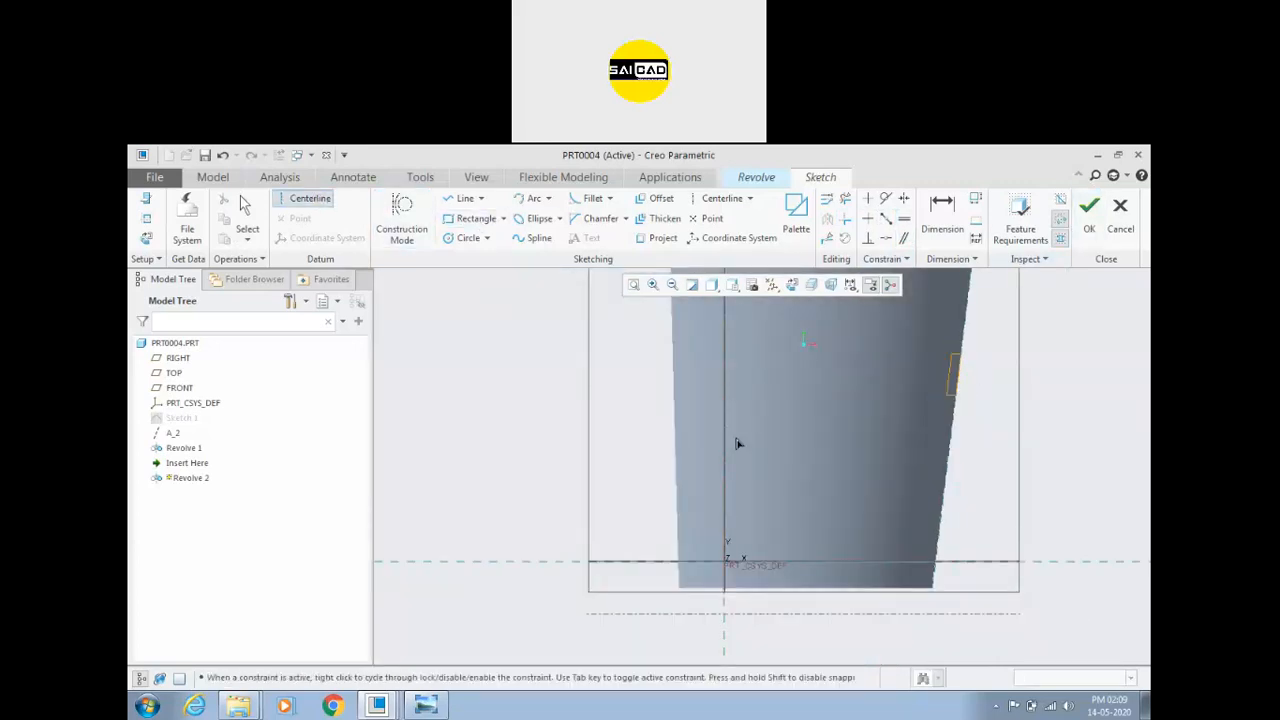
pyautogui.middleClick(616, 445)
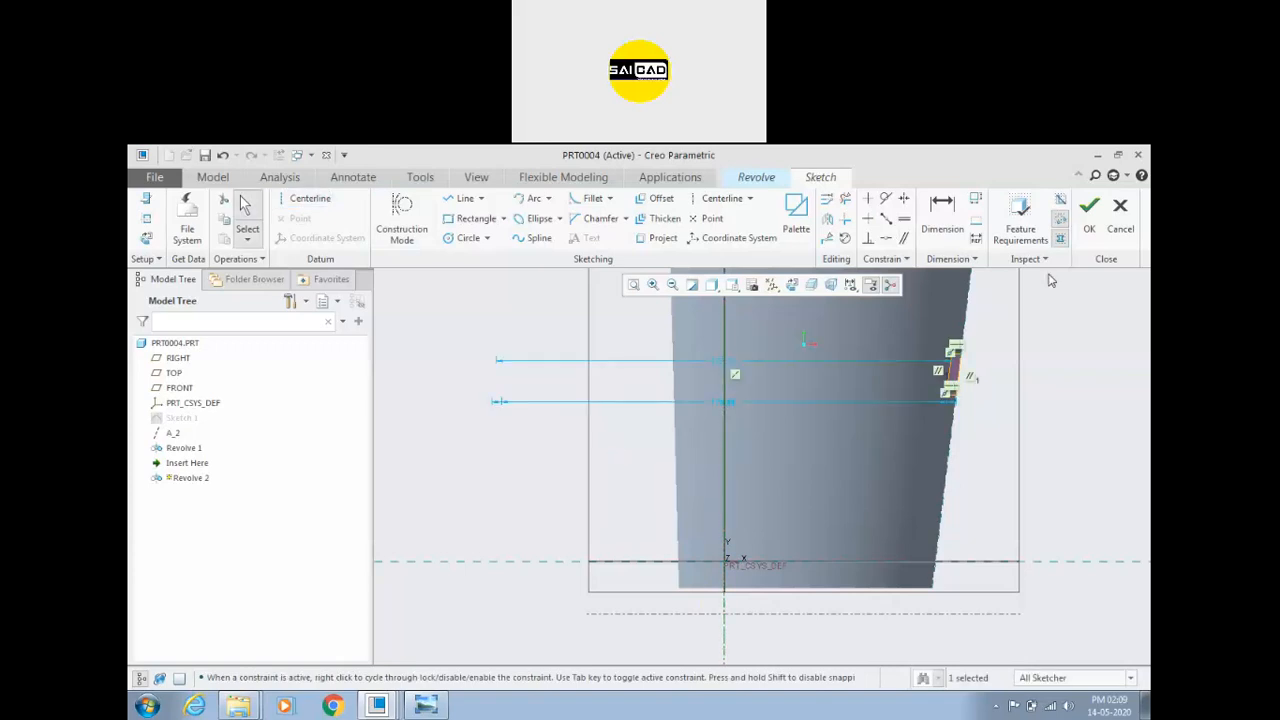
pyautogui.click(1089, 217)
pyautogui.scroll(-3, 630, 471)
pyautogui.moveTo(630, 471)
pyautogui.mouseDown(button='middle')
pyautogui.moveTo(620, 468)
pyautogui.moveTo(649, 506)
pyautogui.moveTo(632, 478)
pyautogui.moveTo(713, 428)
pyautogui.moveTo(966, 409)
pyautogui.moveTo(963, 374)
pyautogui.moveTo(950, 395)
pyautogui.mouseUp(button='middle')
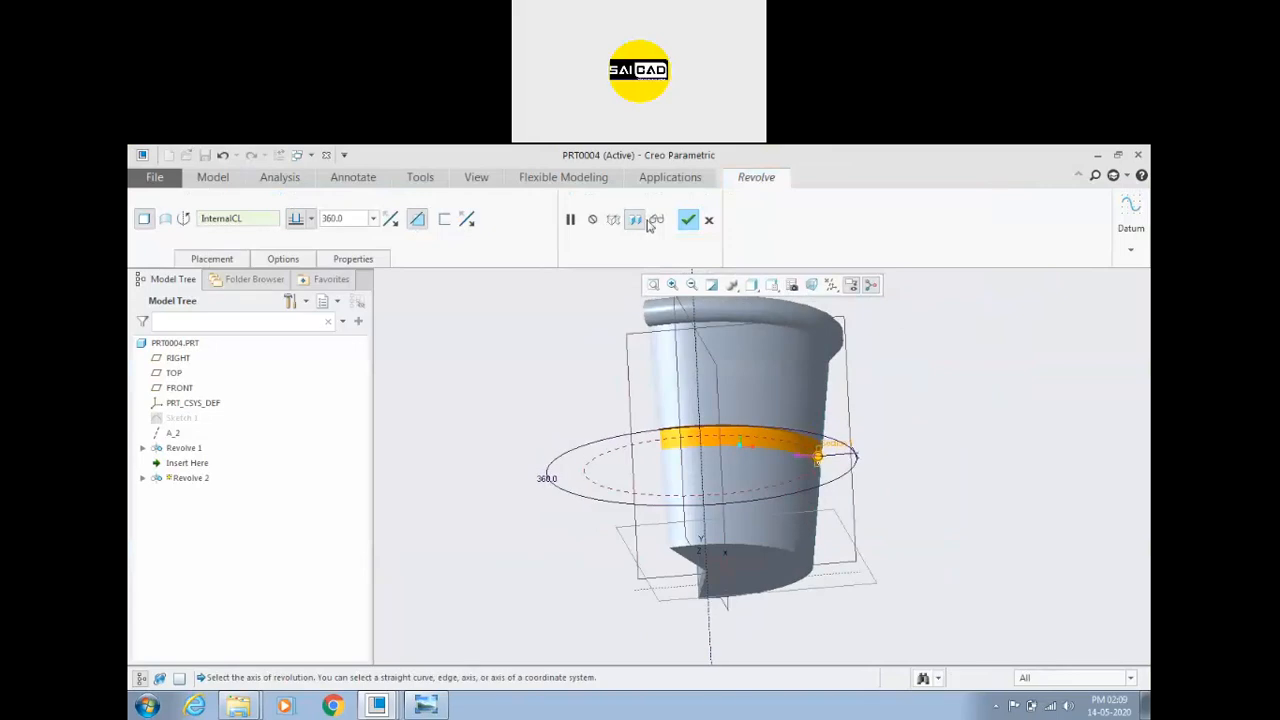
# Step: Confirm the Revolve 2 groove cut, then reopen and reconfirm it unchanged
pyautogui.click(688, 220)
pyautogui.moveTo(569, 394); pyautogui.dragTo(523, 417, button='middle')
pyautogui.scroll(-3, 730, 481)
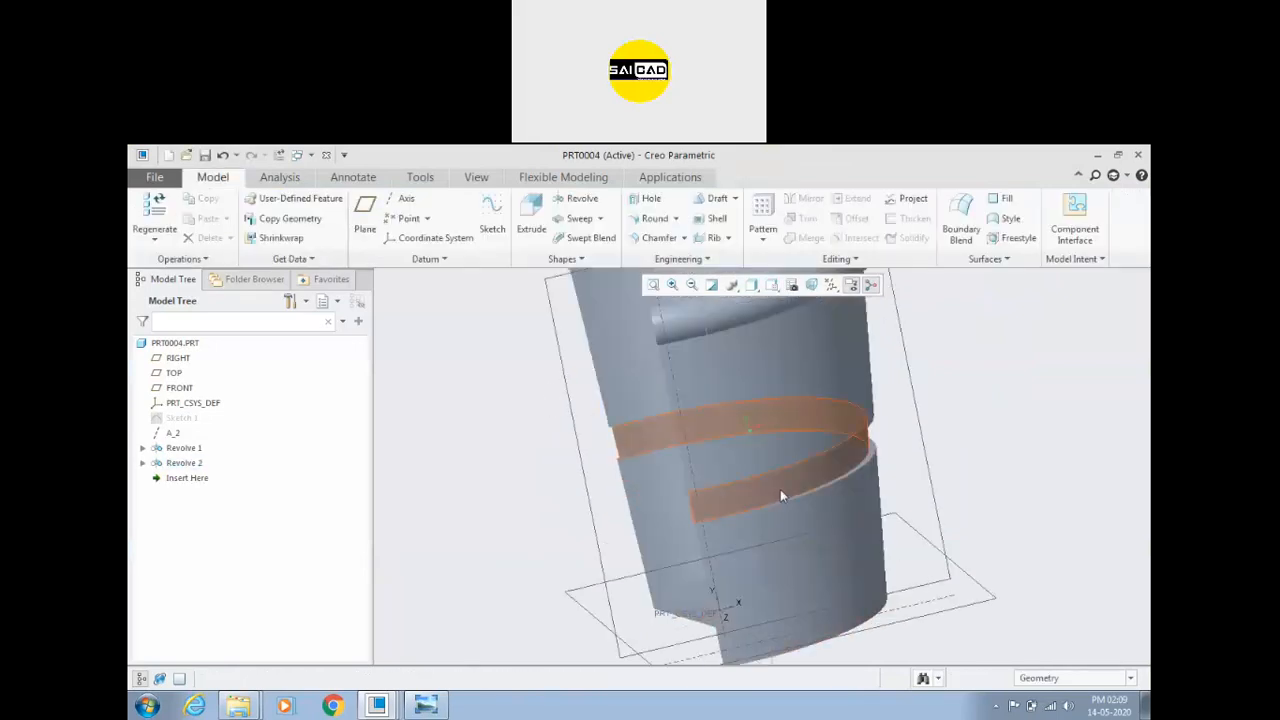
pyautogui.click(780, 489)
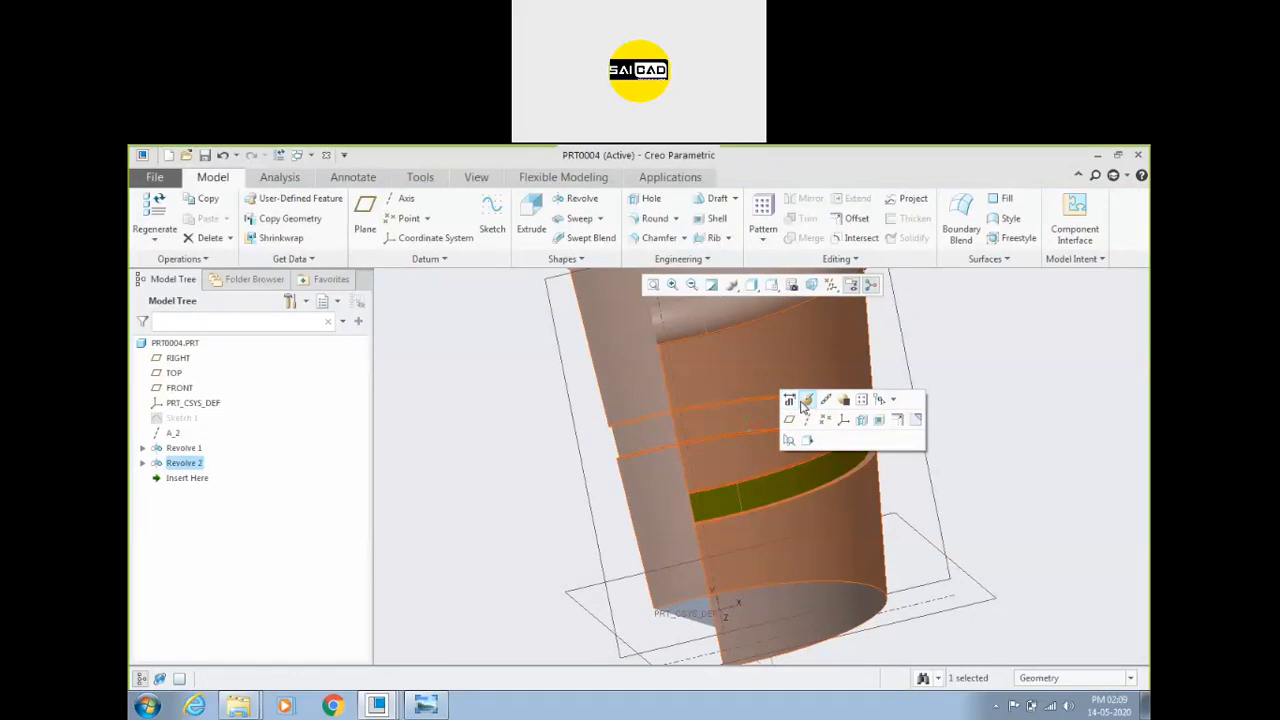
pyautogui.click(790, 401)
pyautogui.click(310, 220)
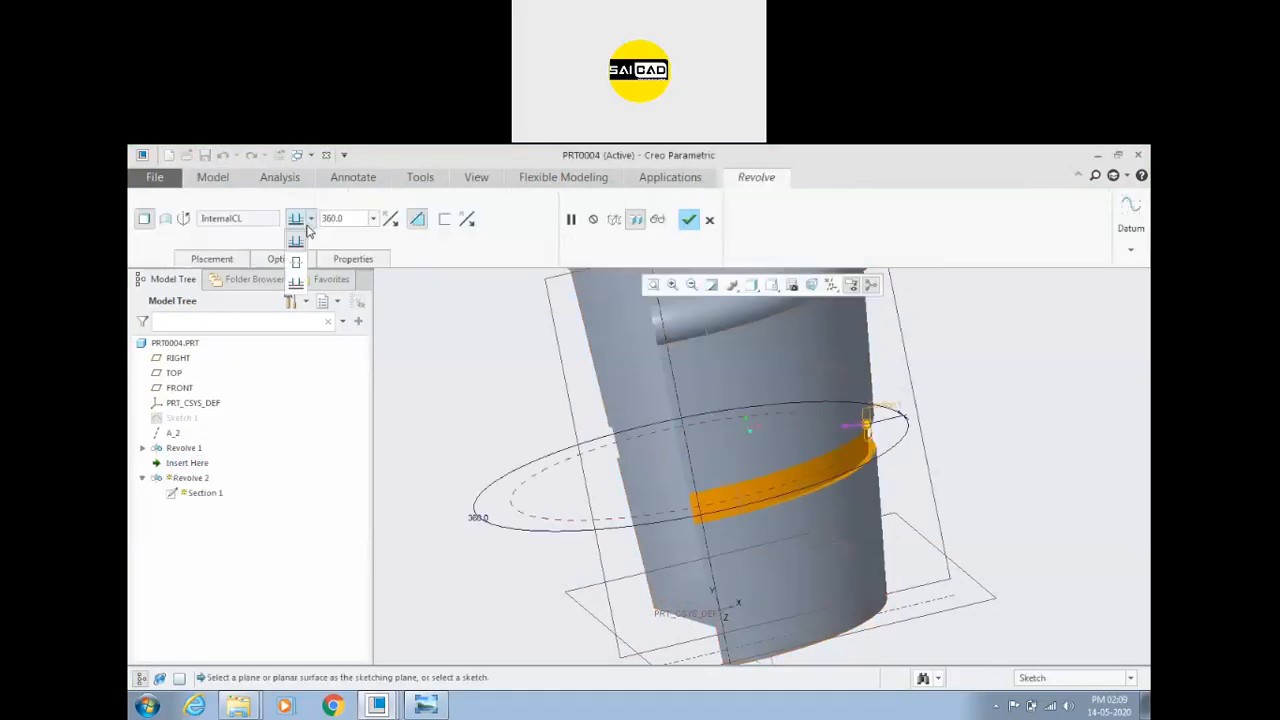
pyautogui.click(447, 297)
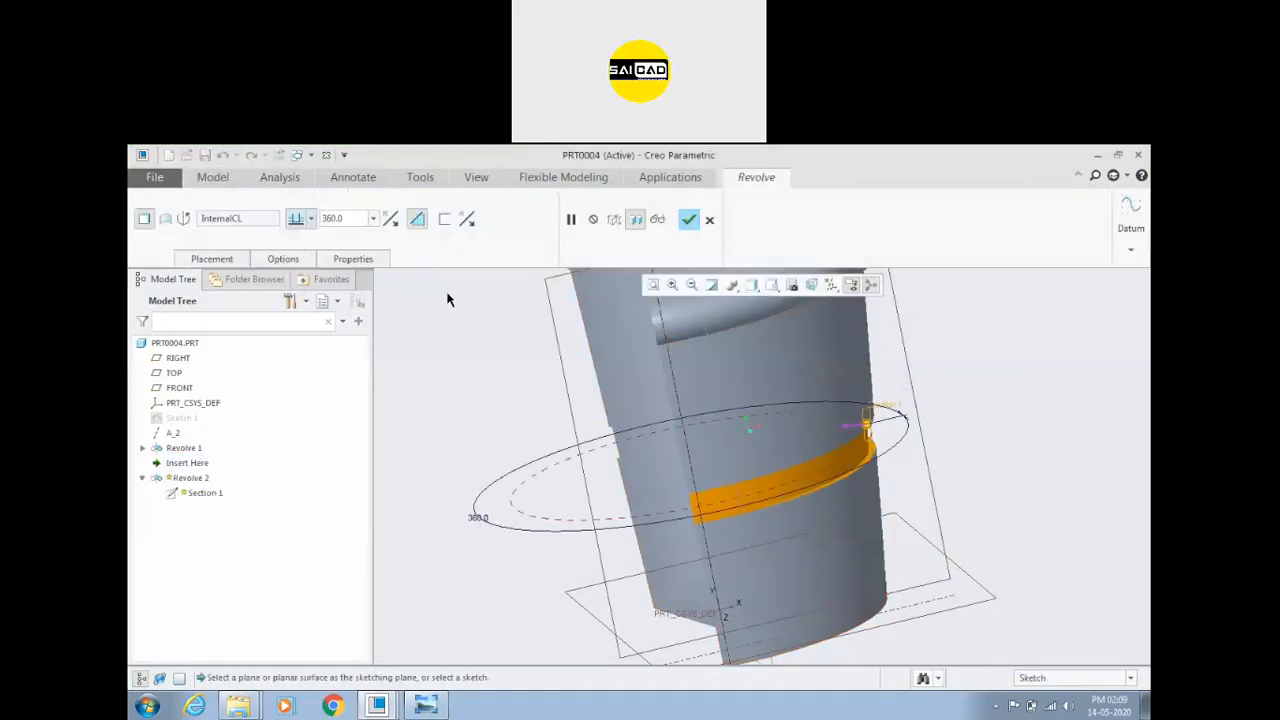
pyautogui.click(690, 220)
# Step: Orbit and zoom the cup to inspect the groove from several angles
pyautogui.moveTo(648, 330); pyautogui.dragTo(597, 390, button='middle')
pyautogui.scroll(-3, 650, 355)
pyautogui.scroll(1, 698, 368)
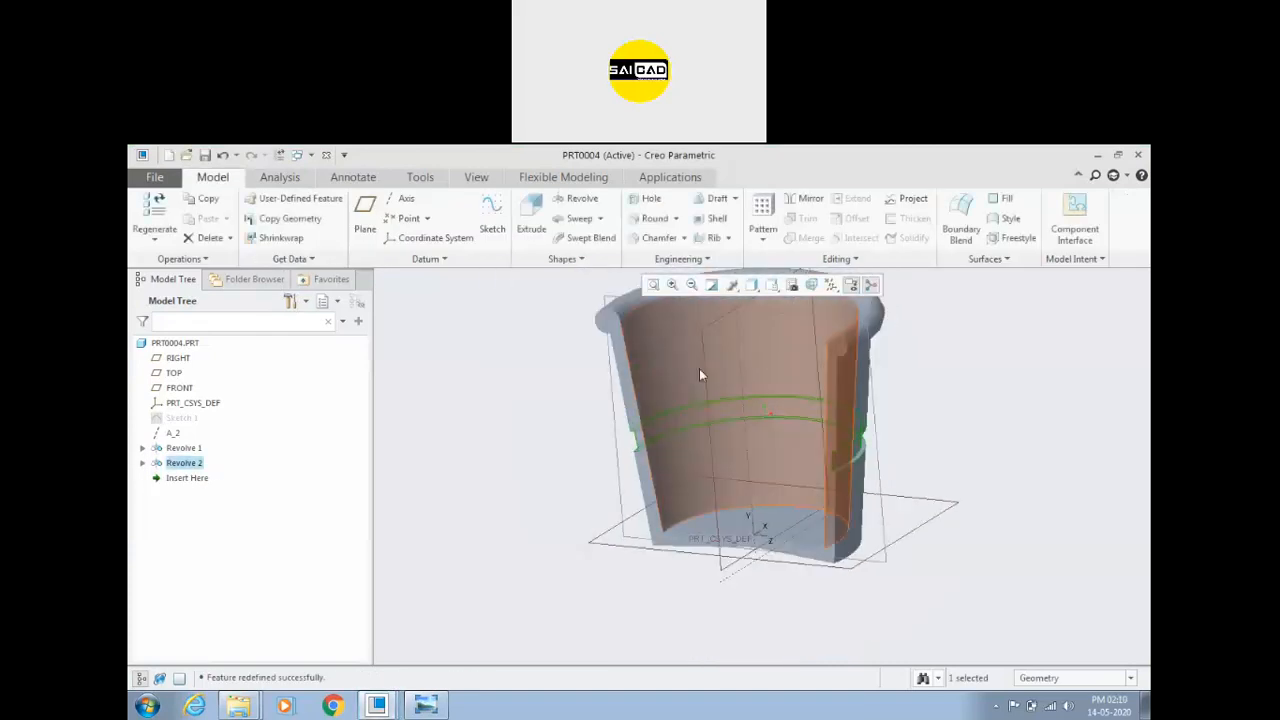
pyautogui.scroll(-1, 701, 372)
pyautogui.scroll(-2, 674, 422)
pyautogui.moveTo(671, 432); pyautogui.dragTo(587, 441, button='middle')
pyautogui.scroll(2, 587, 438)
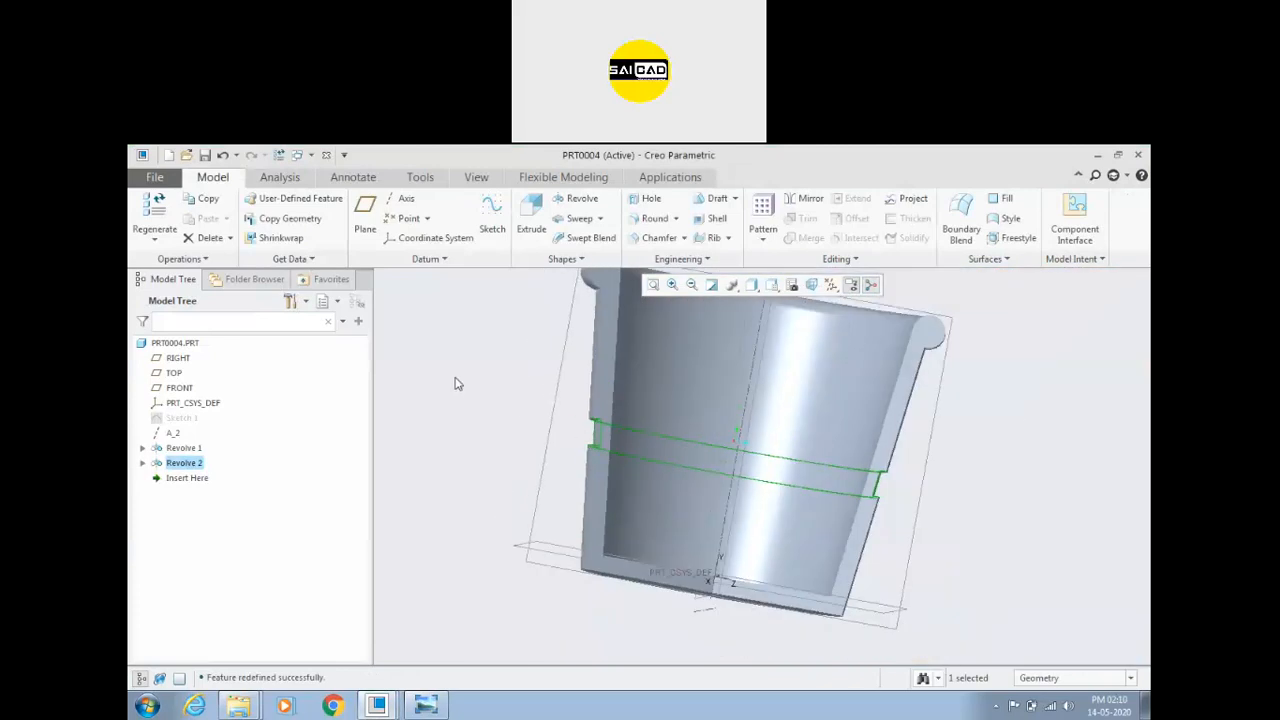
pyautogui.click(457, 380)
pyautogui.scroll(1, 671, 451)
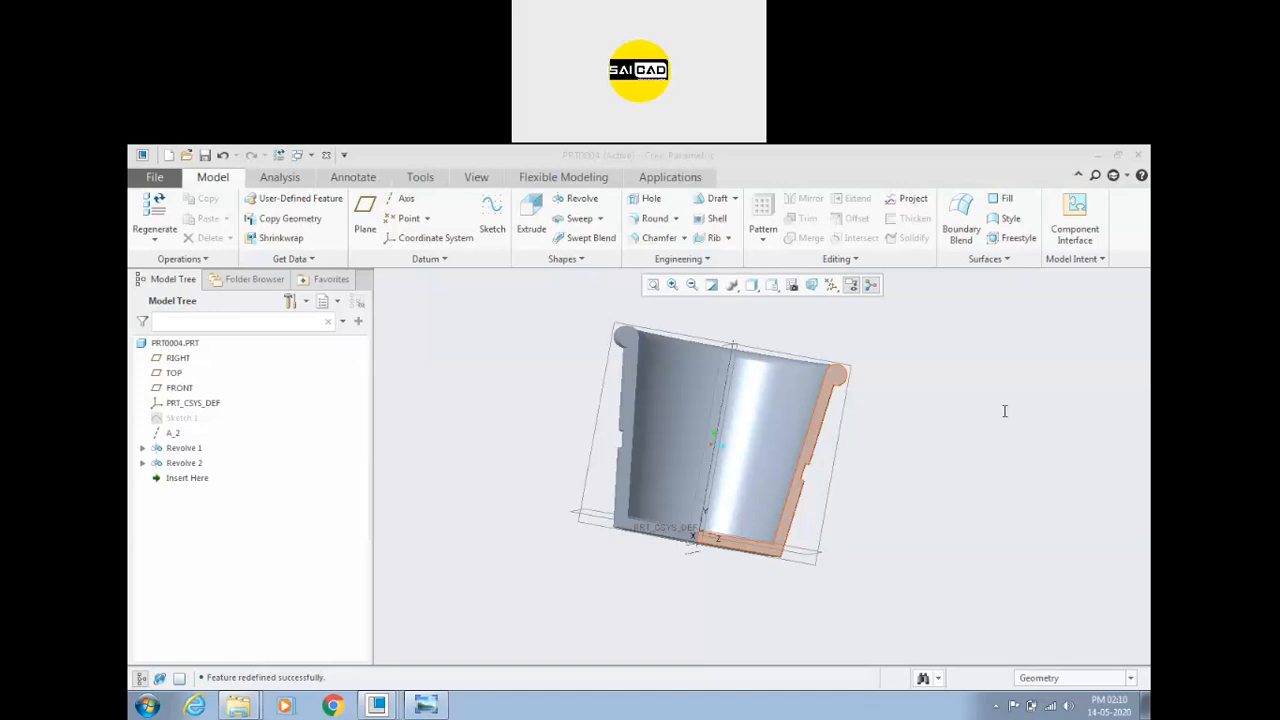
pyautogui.click(411, 263)
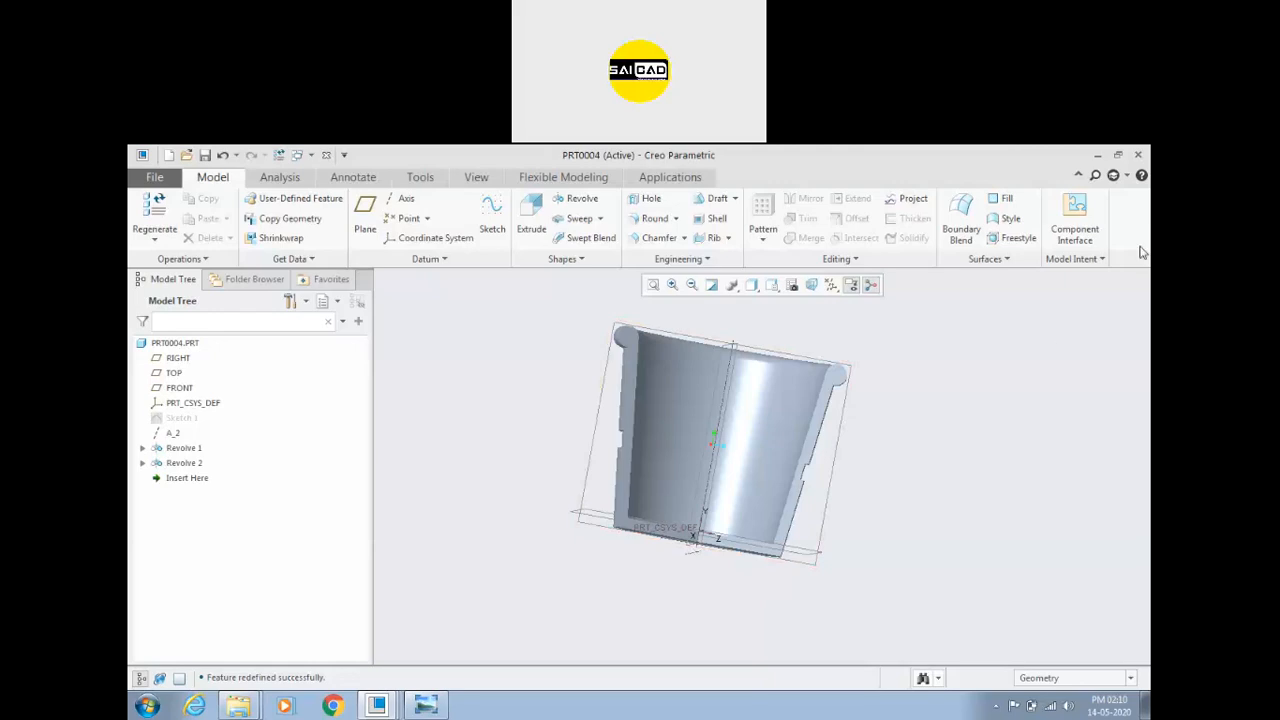
pyautogui.scroll(4, 906, 420)
pyautogui.moveTo(906, 420); pyautogui.dragTo(843, 372, button='middle')
pyautogui.scroll(-5, 707, 468)
# Step: Page through the reference drawing sheets, past _25 and _29, to the wheel drawing
pyautogui.click(426, 706)
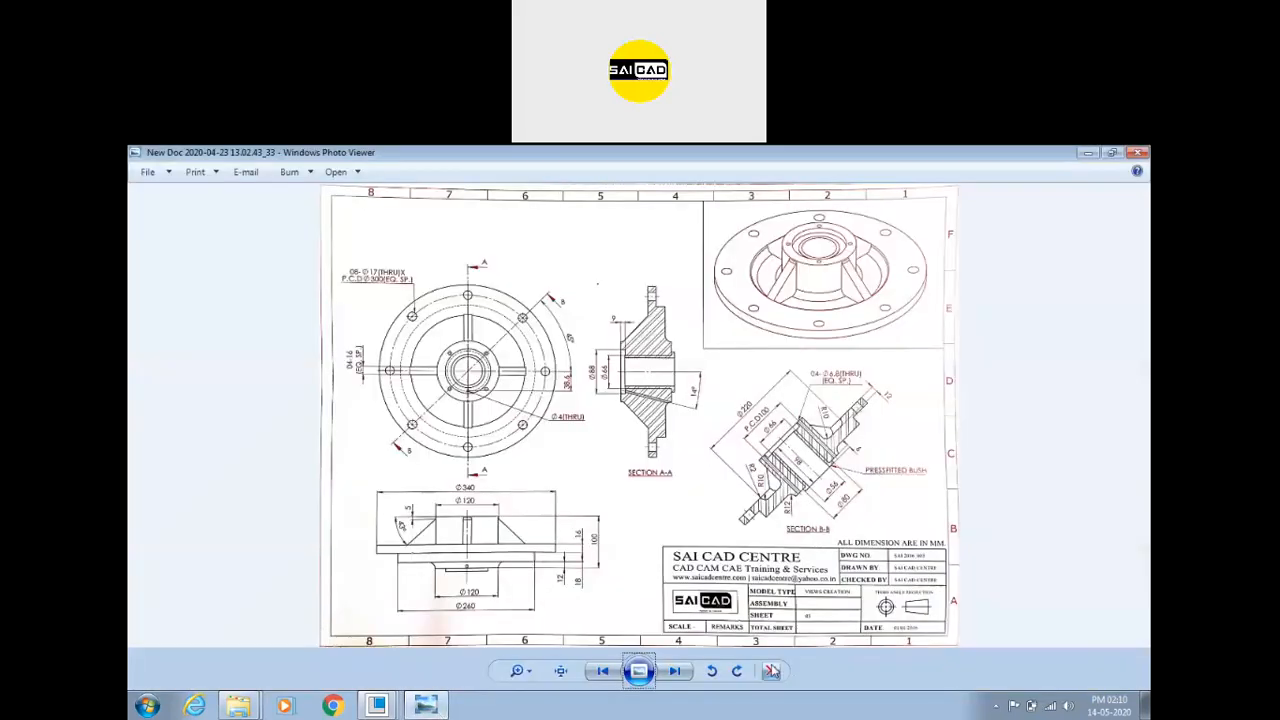
pyautogui.click(677, 671)
pyautogui.click(678, 671)
pyautogui.click(678, 671)
pyautogui.click(678, 671)
pyautogui.click(678, 671)
pyautogui.click(678, 671)
pyautogui.click(678, 671)
pyautogui.click(678, 671)
pyautogui.click(678, 671)
pyautogui.click(678, 671)
pyautogui.click(678, 671)
pyautogui.click(678, 671)
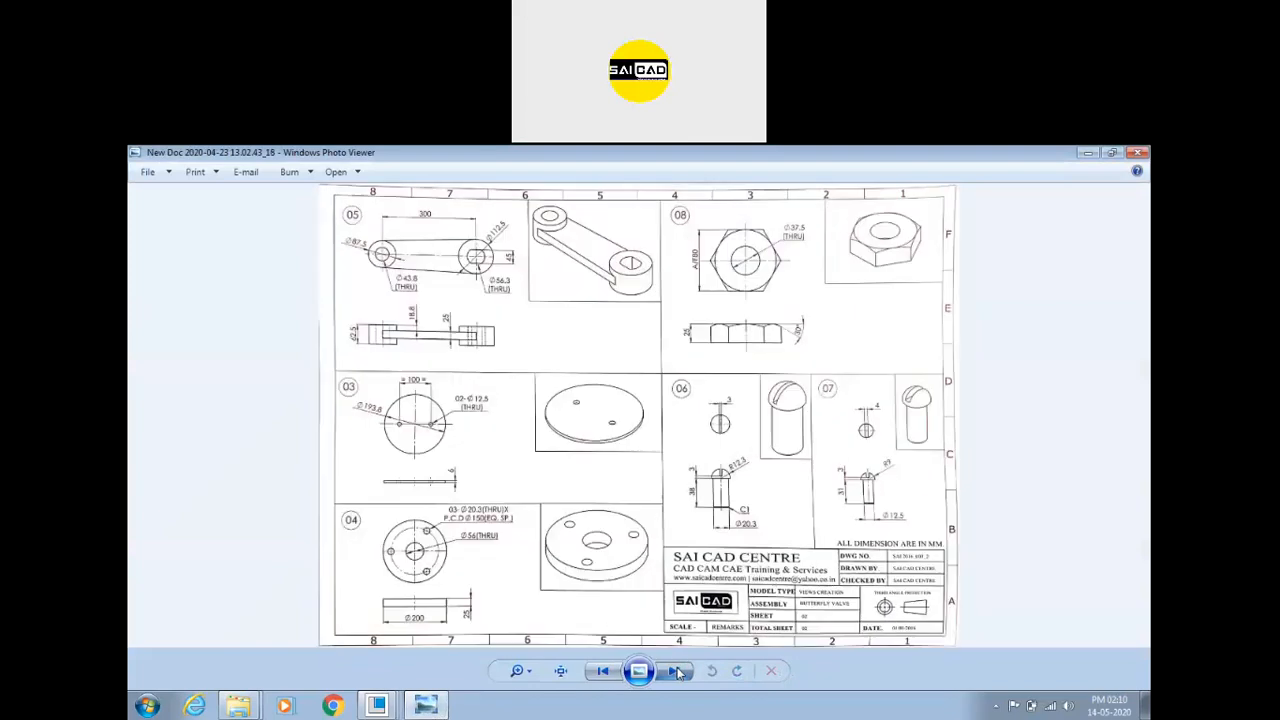
pyautogui.click(678, 671)
pyautogui.click(678, 671)
pyautogui.click(678, 671)
pyautogui.click(678, 671)
pyautogui.click(678, 671)
pyautogui.click(678, 671)
pyautogui.click(678, 671)
# Step: Advance to the flange drawing, then bring the Creo assignments folder forward
pyautogui.click(678, 671)
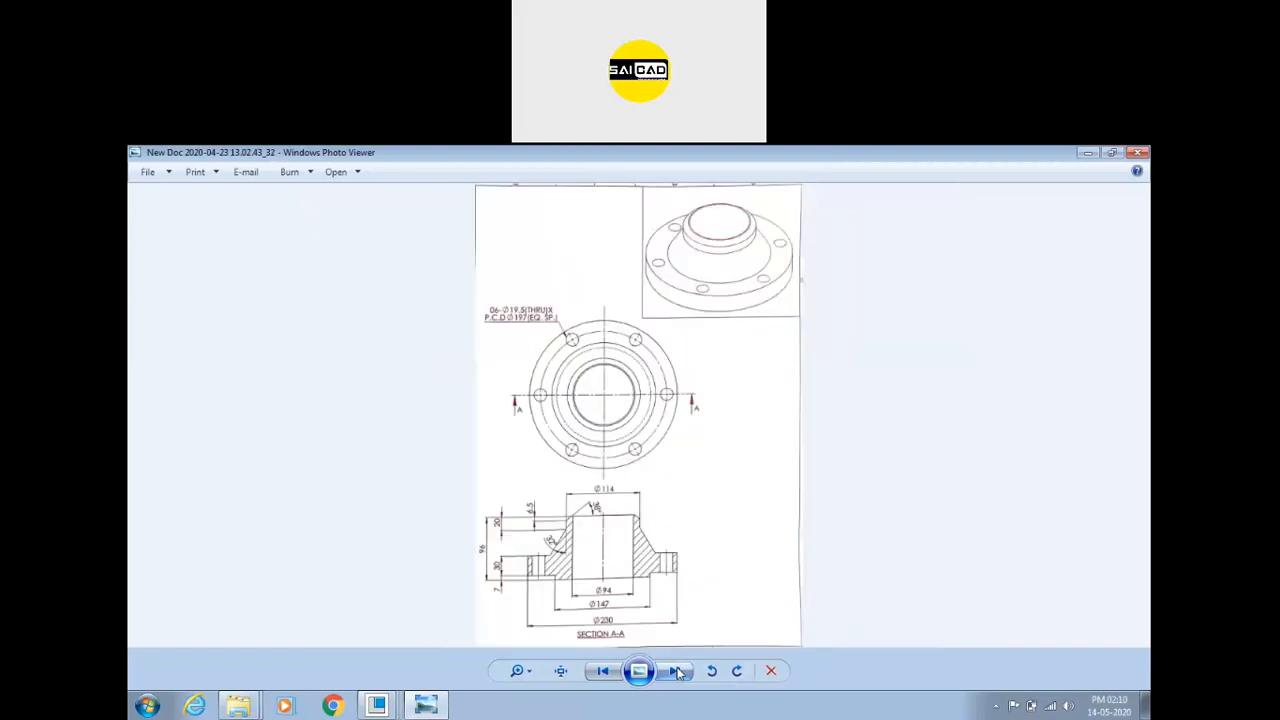
pyautogui.click(678, 671)
pyautogui.moveTo(240, 706)
pyautogui.click(238, 670)
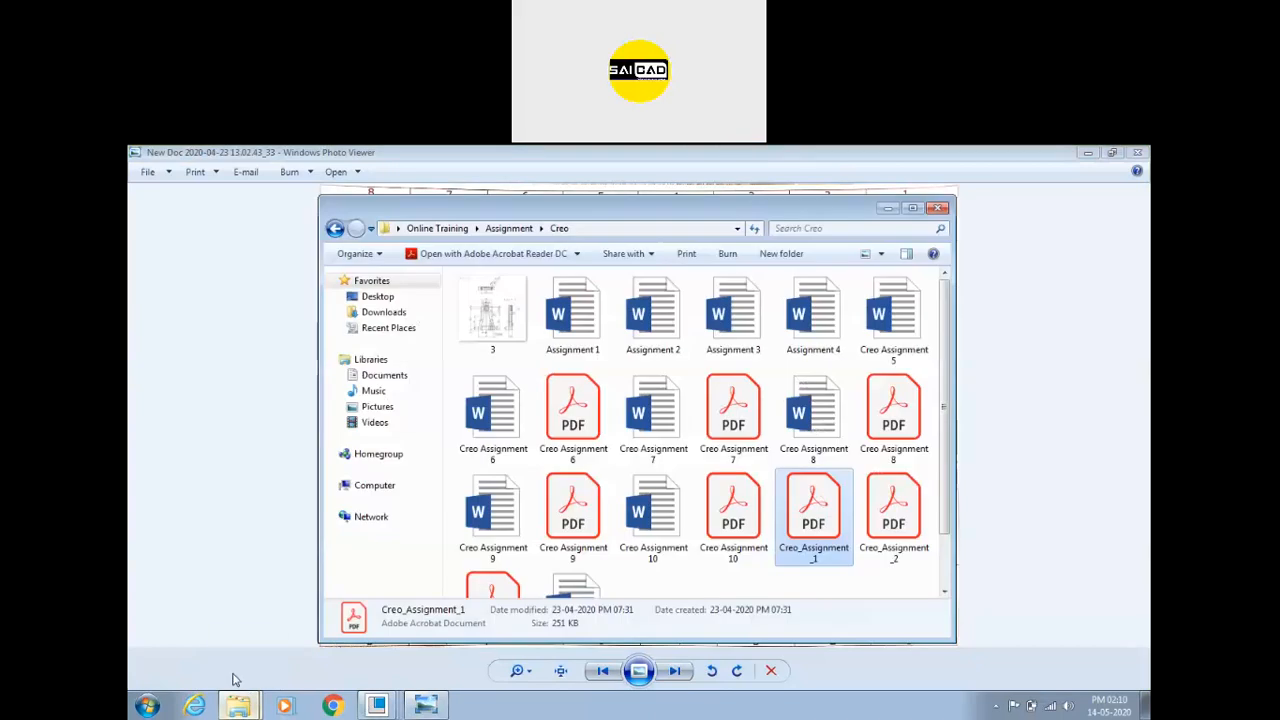
# Step: Browse Assignment > AutoCAD > Drawings, then close that folder window
pyautogui.click(509, 228)
pyautogui.doubleClick(508, 302)
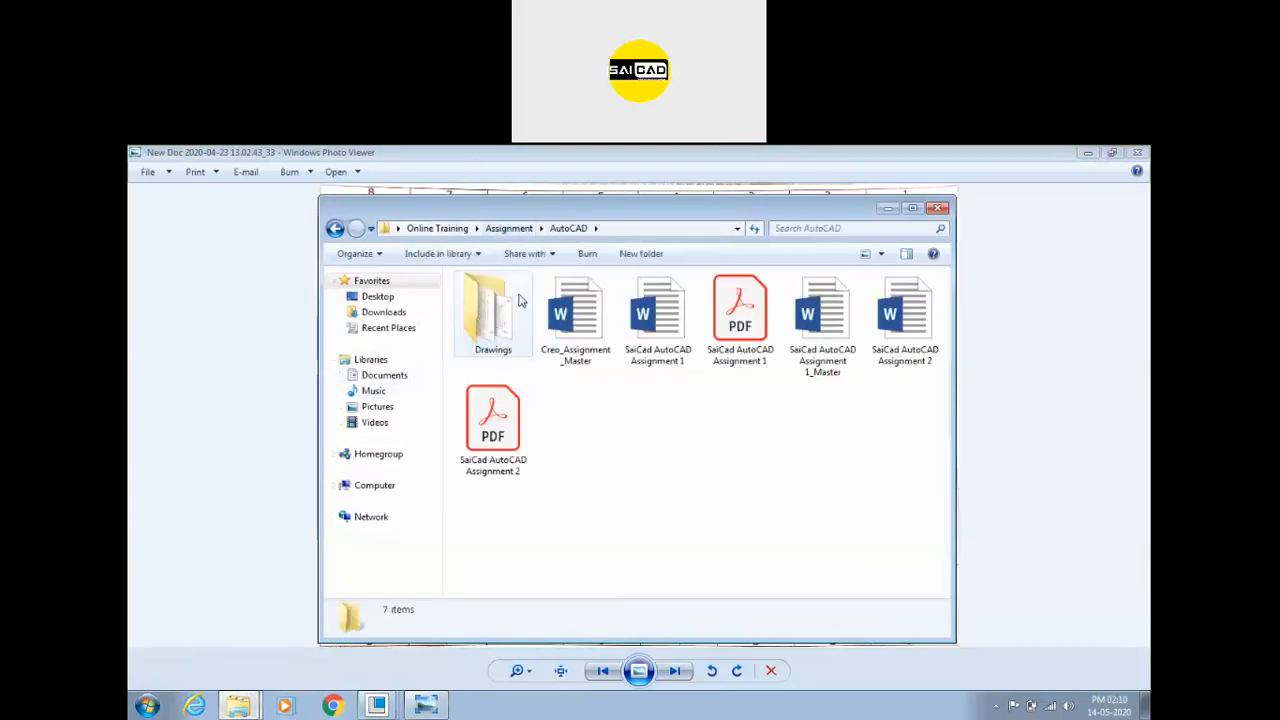
pyautogui.doubleClick(512, 350)
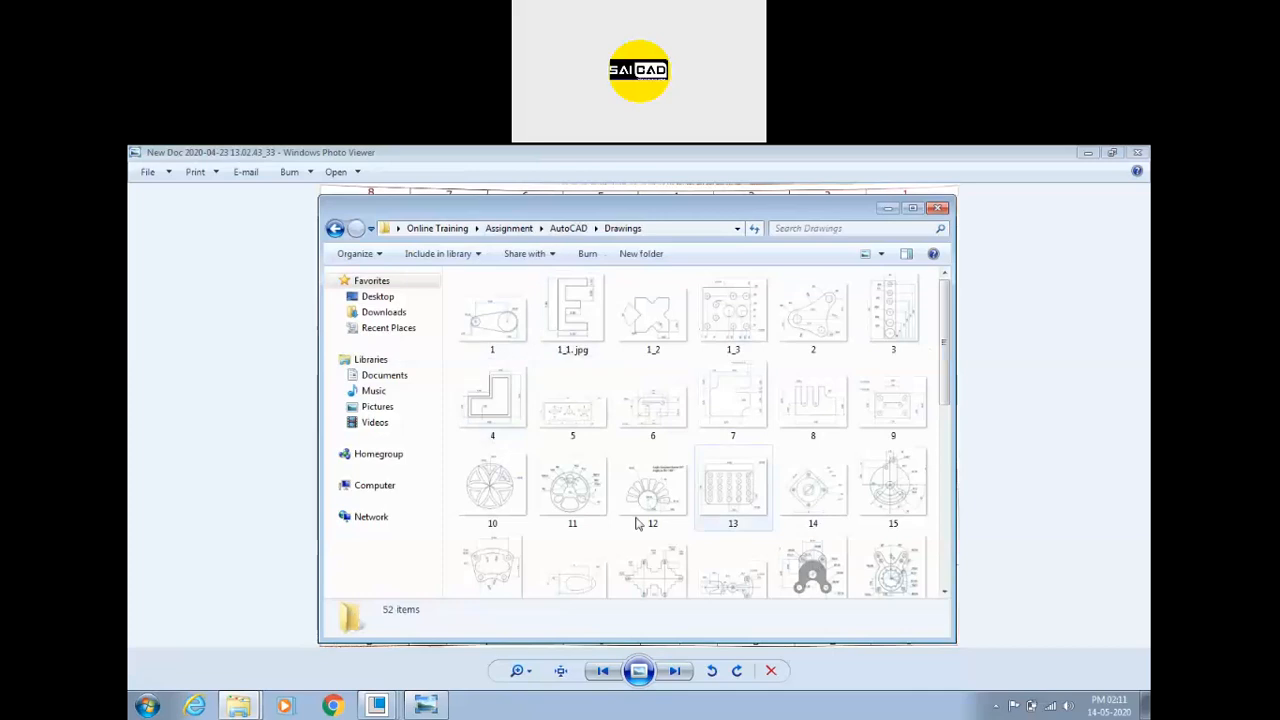
pyautogui.scroll(-5, 700, 490)
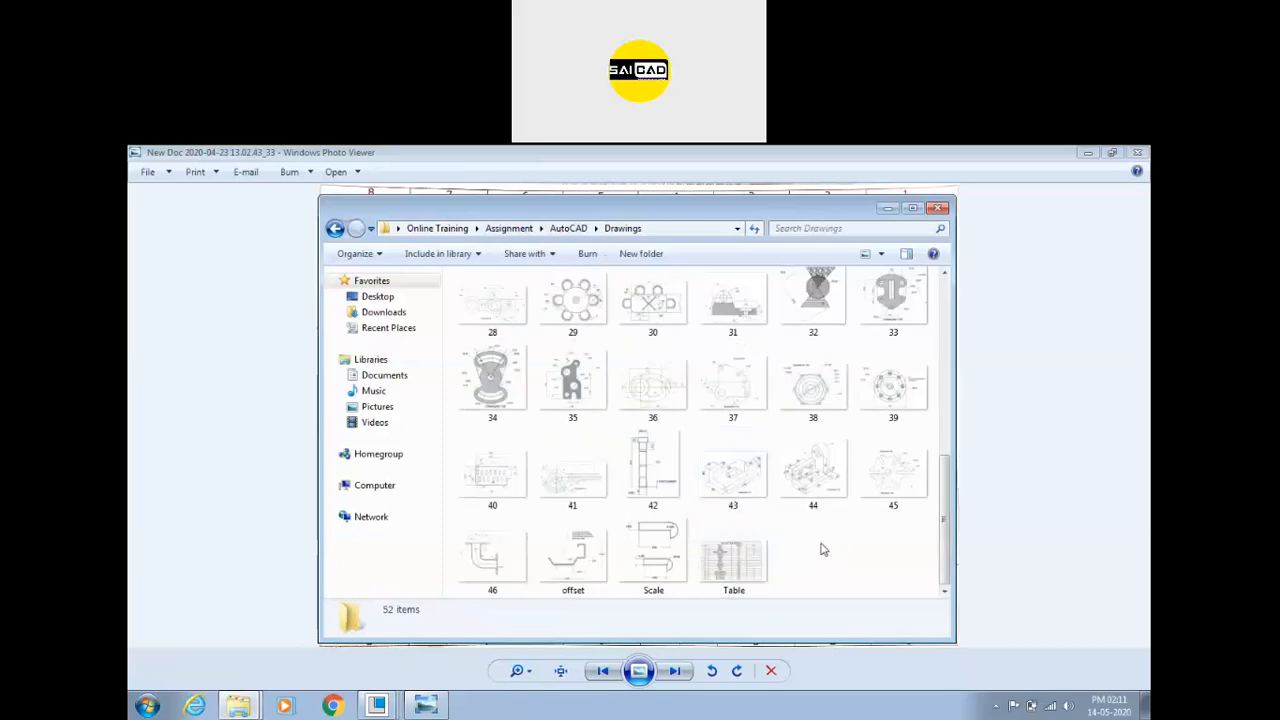
pyautogui.scroll(1, 822, 549)
pyautogui.scroll(-1, 822, 549)
pyautogui.scroll(3, 795, 545)
pyautogui.scroll(2, 791, 545)
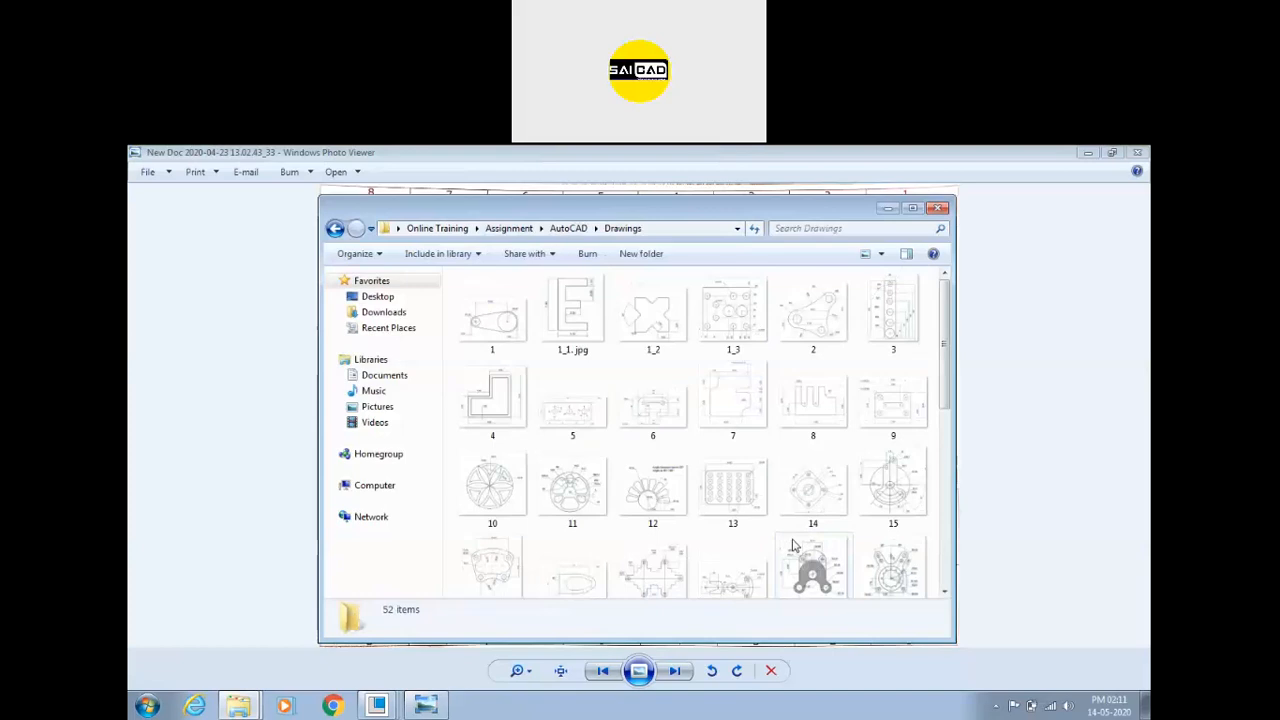
pyautogui.click(937, 208)
# Step: Open image _6 in Mech WB > Automobile and advance through _7 to the crank shaft sheet
pyautogui.click(245, 706)
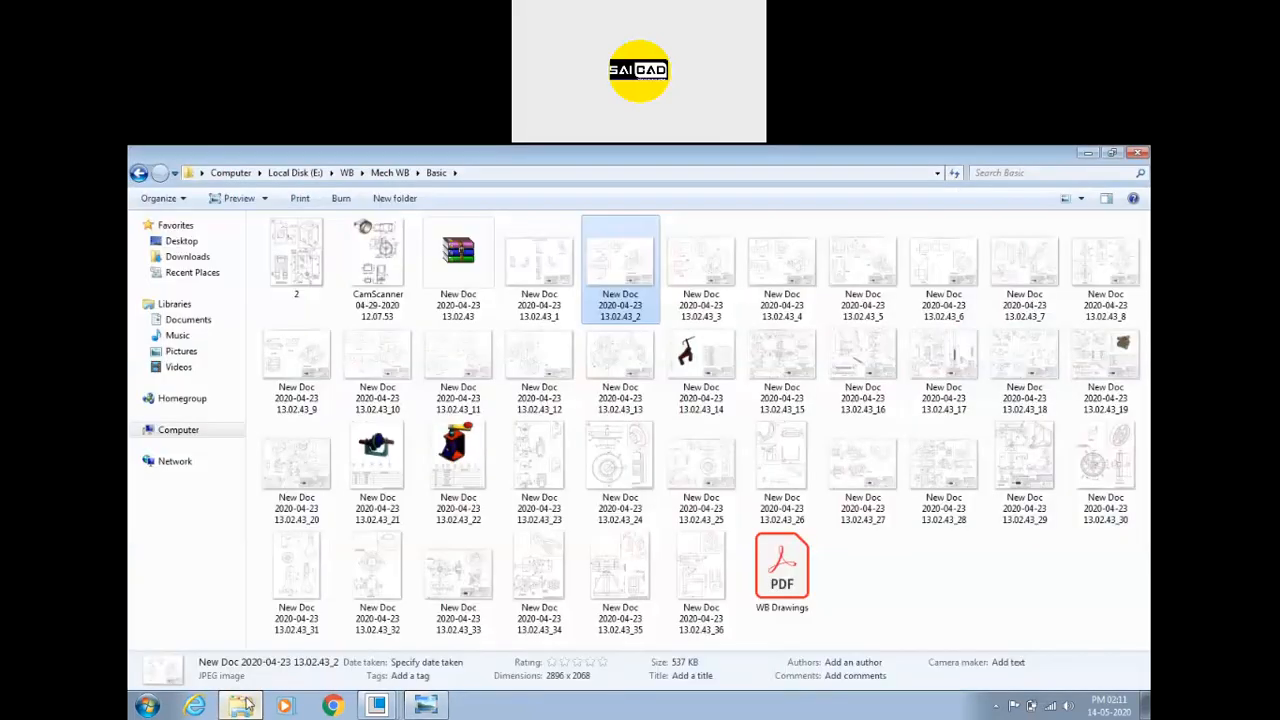
pyautogui.click(389, 172)
pyautogui.doubleClick(371, 265)
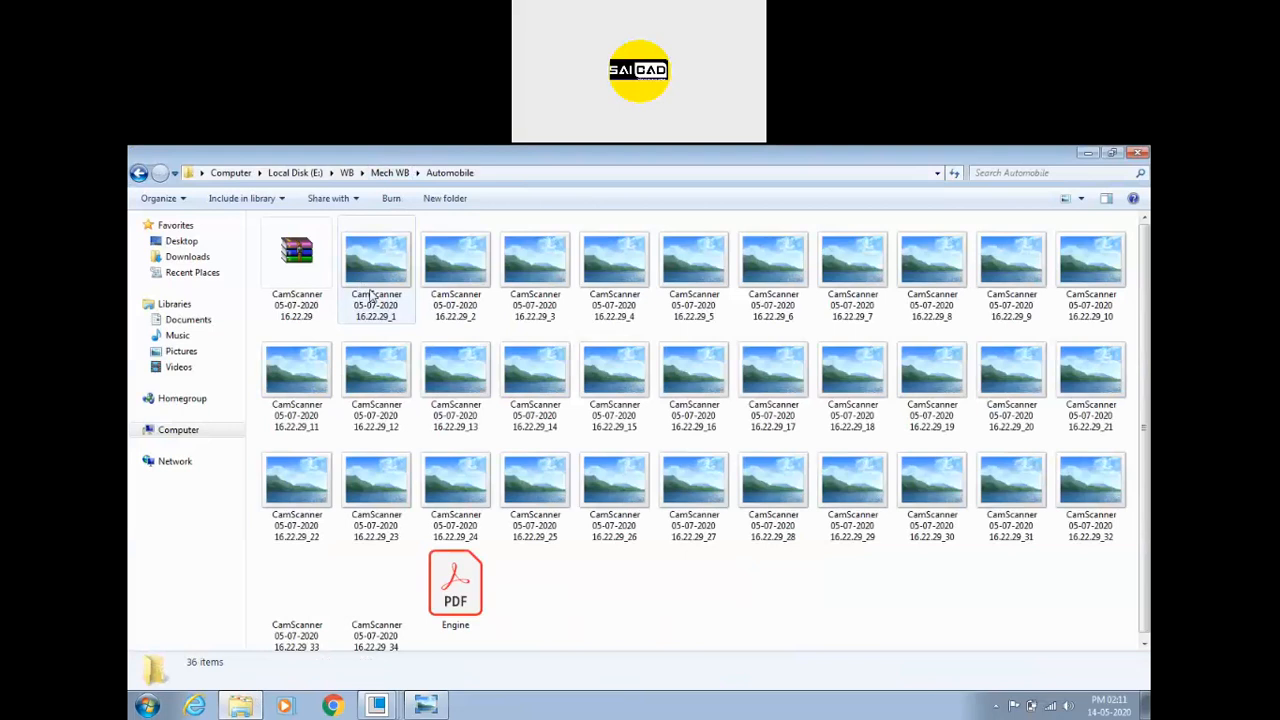
pyautogui.doubleClick(762, 287)
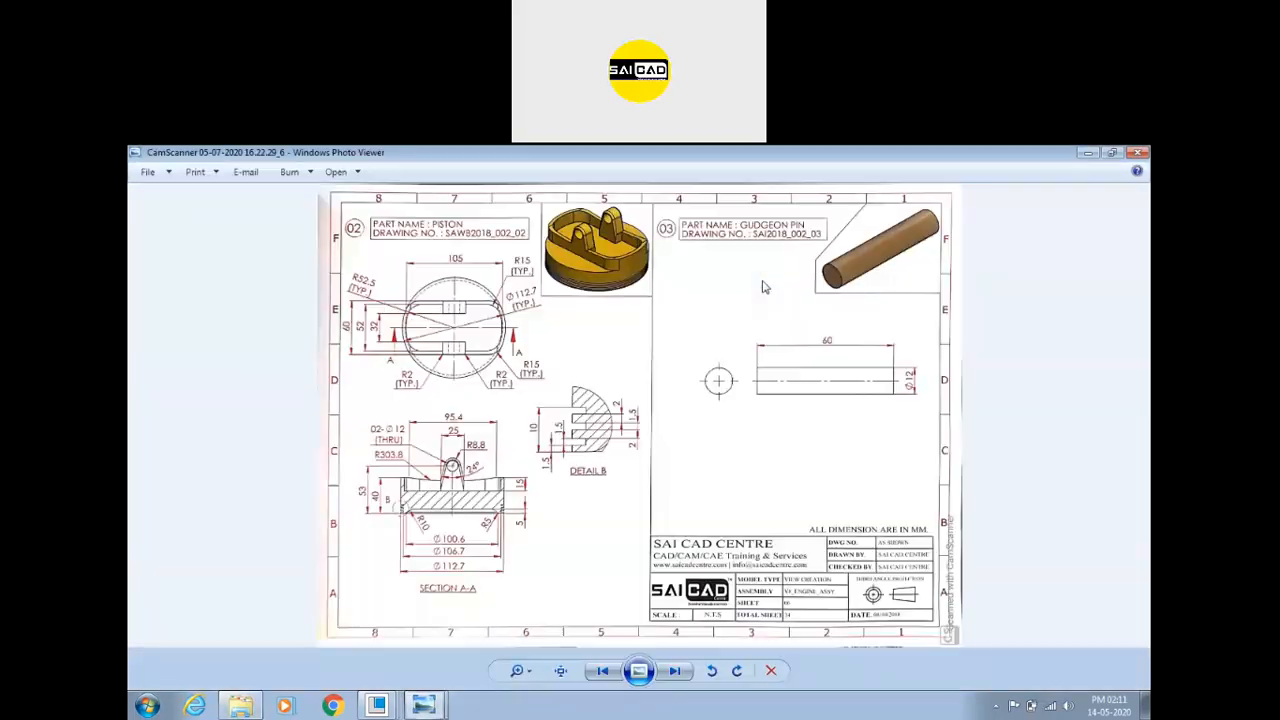
pyautogui.click(674, 671)
pyautogui.click(674, 671)
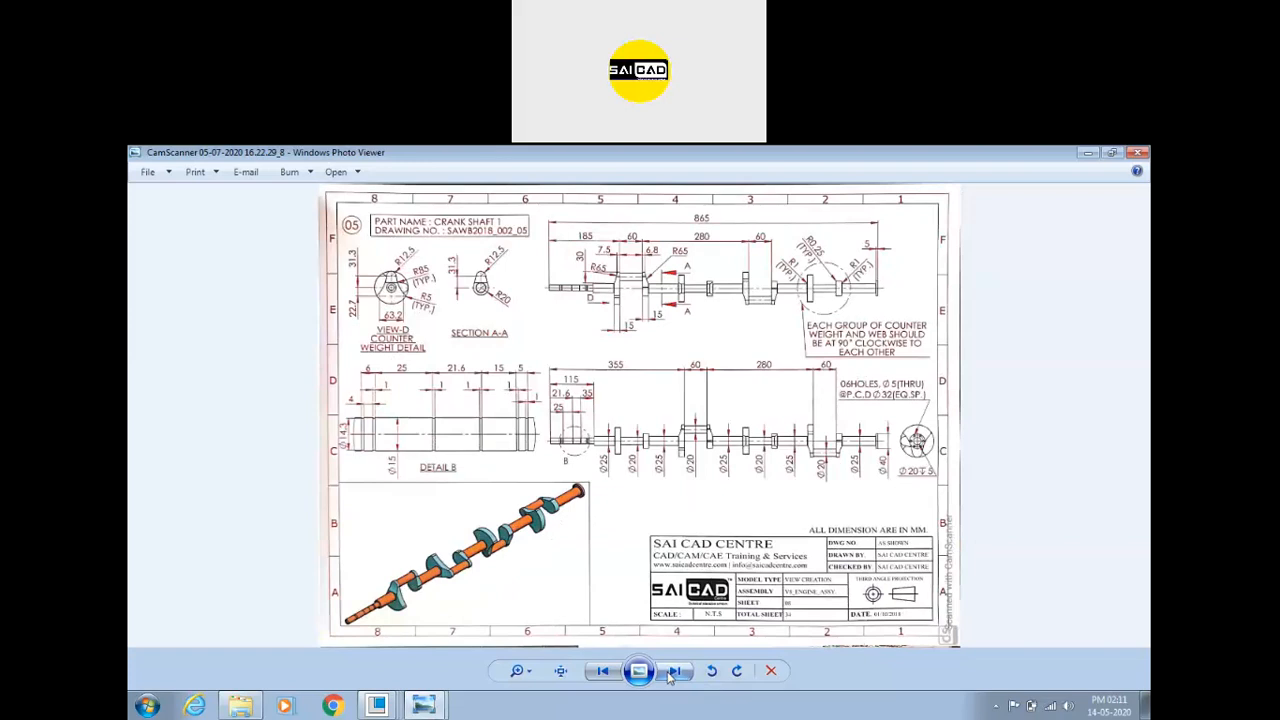
# Step: Page through the engine drawings, from alternator and cam top plate to the exploded assembly
pyautogui.click(669, 673)
pyautogui.click(669, 673)
pyautogui.click(669, 673)
pyautogui.click(669, 673)
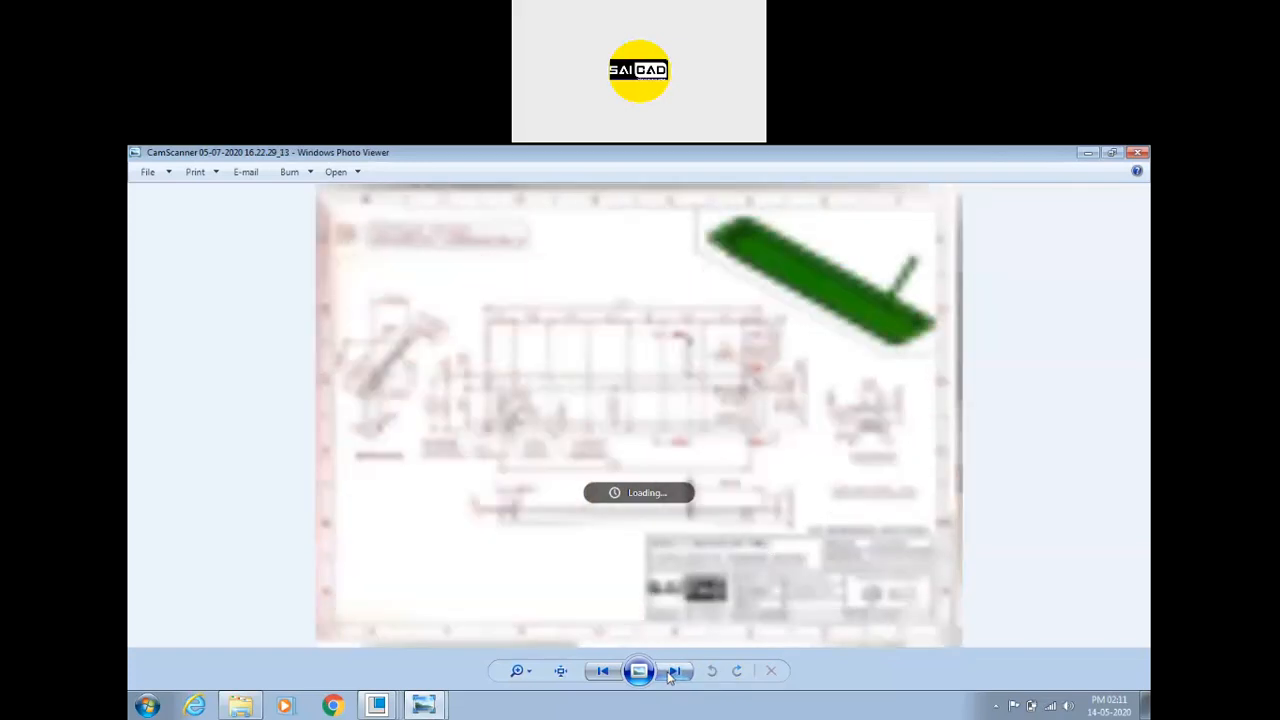
pyautogui.click(669, 673)
pyautogui.click(669, 673)
pyautogui.click(669, 673)
pyautogui.click(669, 673)
pyautogui.click(675, 671)
pyautogui.click(675, 671)
pyautogui.click(675, 671)
pyautogui.click(675, 671)
pyautogui.click(618, 672)
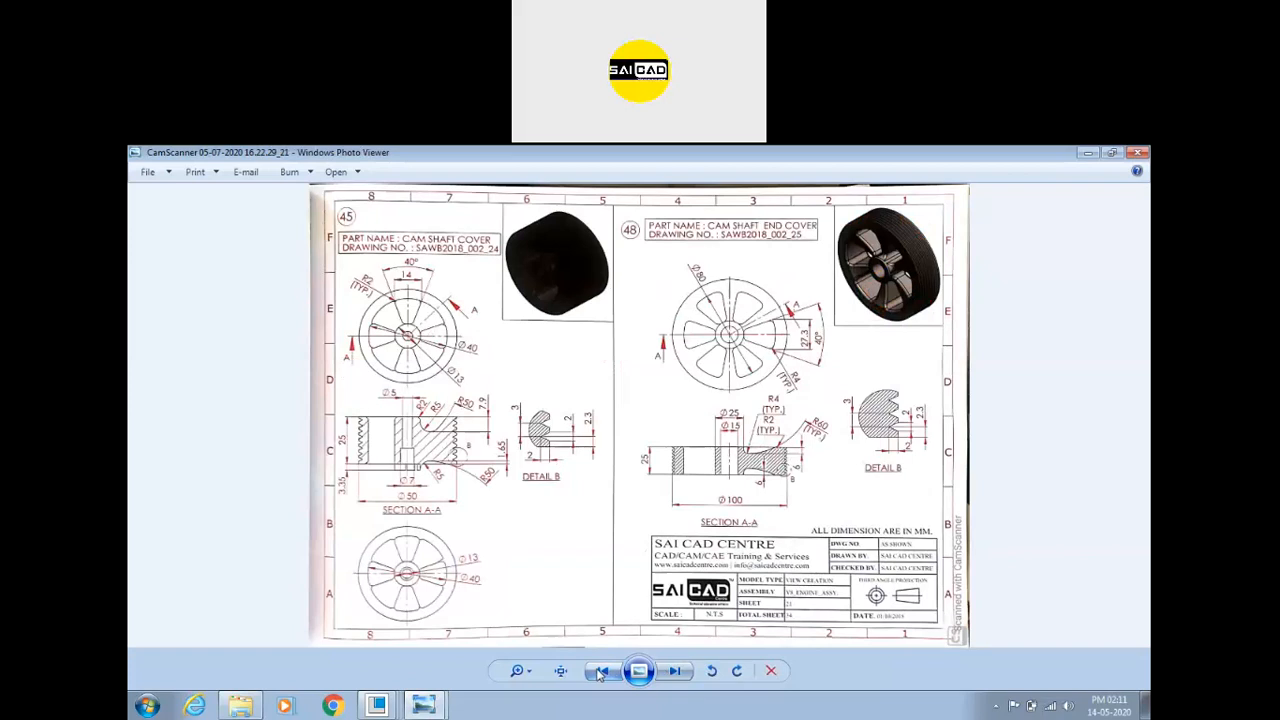
pyautogui.click(670, 672)
pyautogui.click(670, 672)
pyautogui.click(670, 672)
pyautogui.click(670, 672)
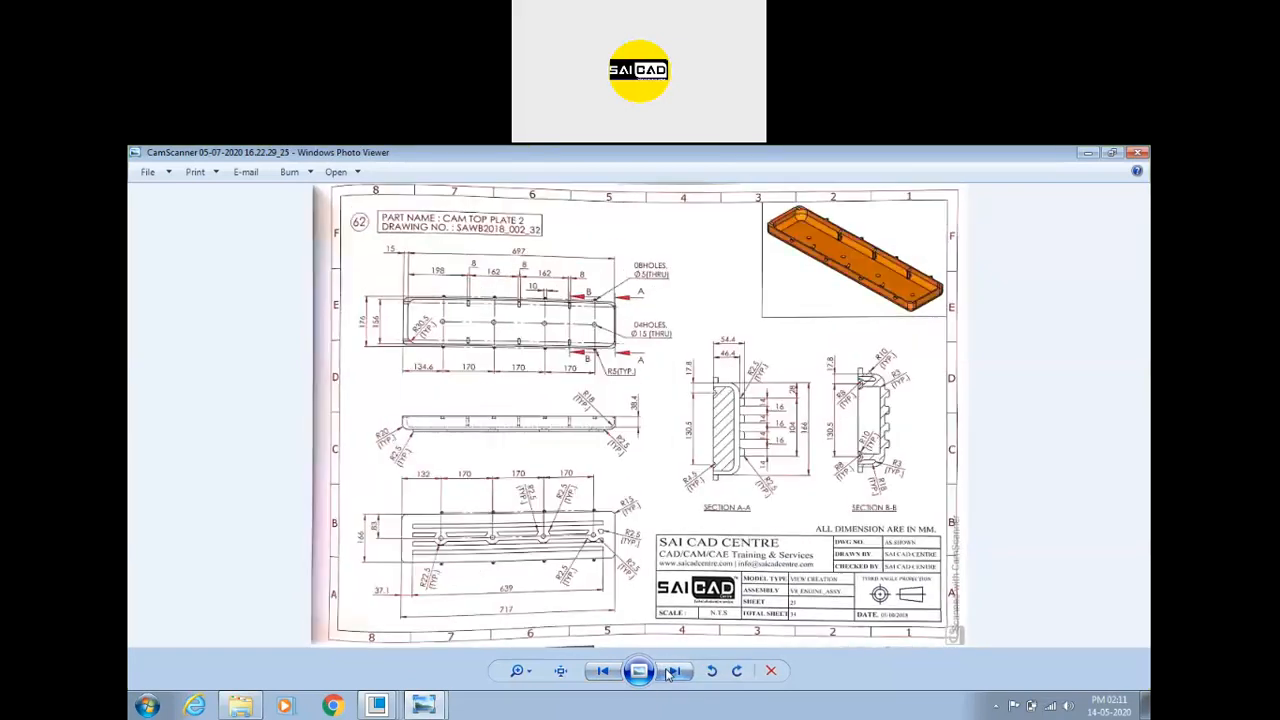
pyautogui.click(670, 672)
pyautogui.click(670, 672)
pyautogui.click(670, 672)
pyautogui.click(670, 672)
pyautogui.click(670, 672)
pyautogui.click(670, 672)
pyautogui.click(670, 672)
pyautogui.click(670, 672)
pyautogui.click(672, 672)
pyautogui.click(672, 672)
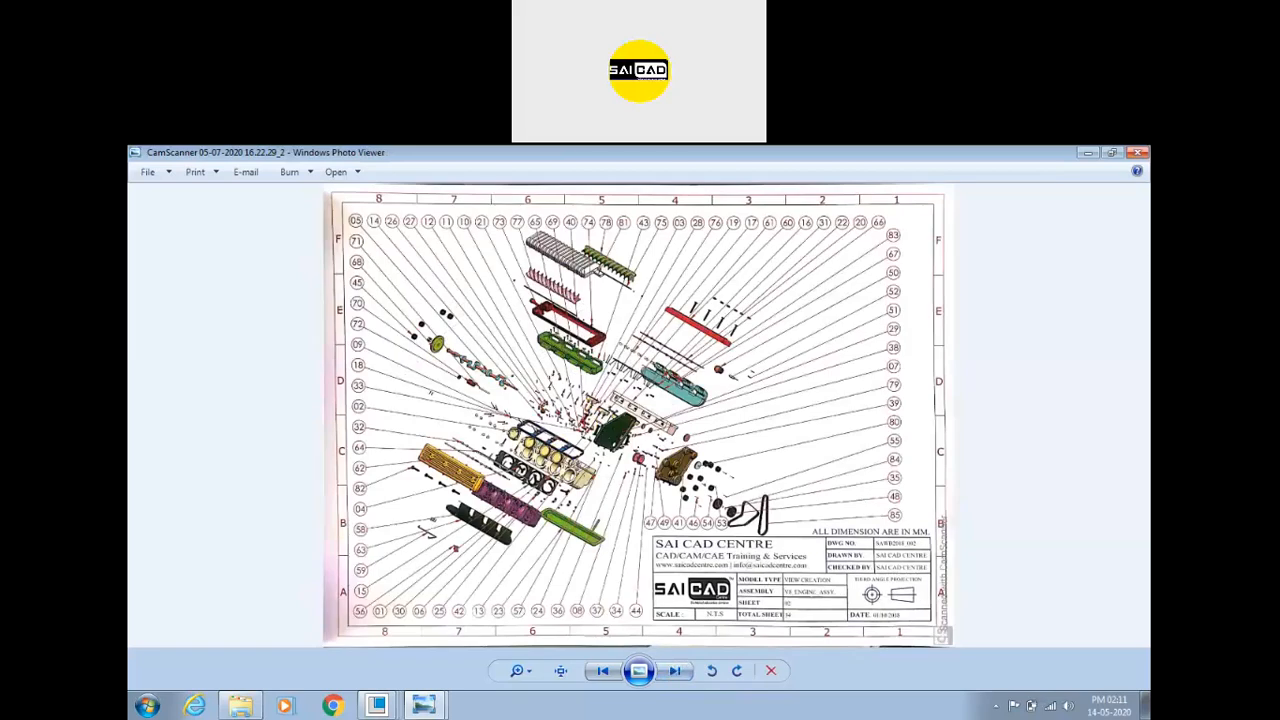
# Step: Close both Photo Viewer windows and minimize the Automobile folder to return to Creo
pyautogui.click(1138, 153)
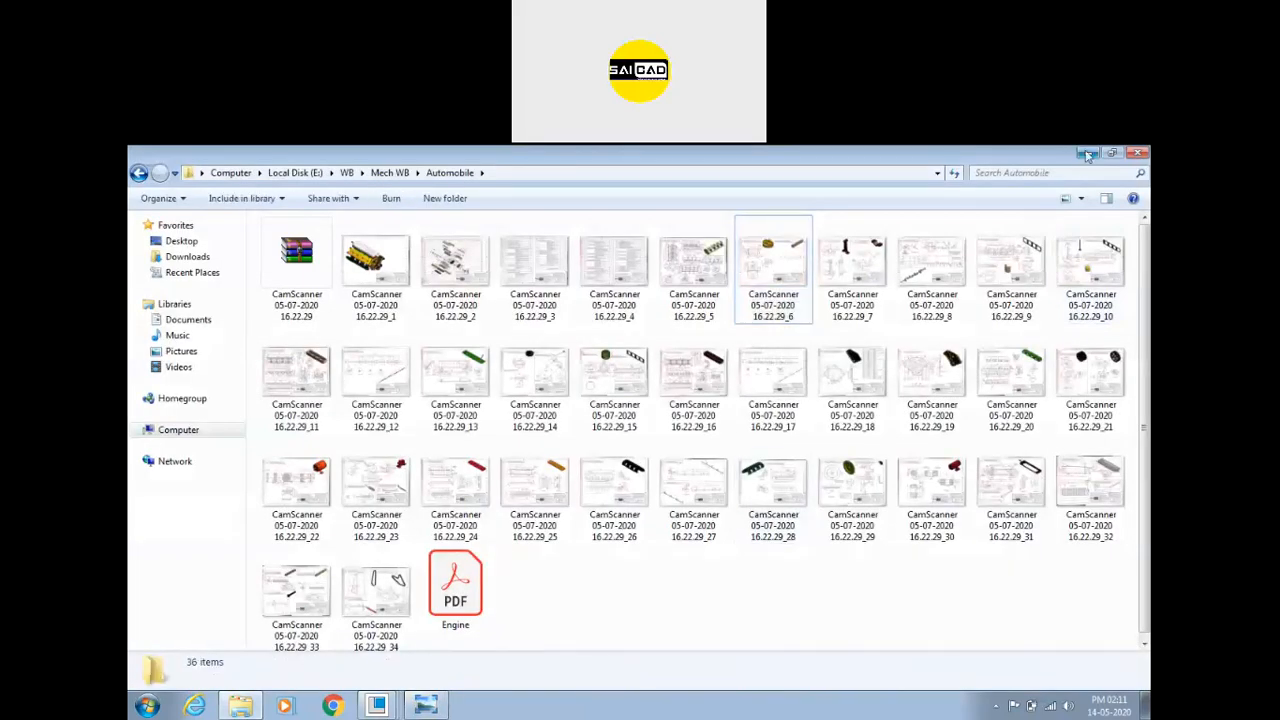
pyautogui.click(1088, 155)
pyautogui.scroll(3, 622, 396)
pyautogui.scroll(-3, 734, 447)
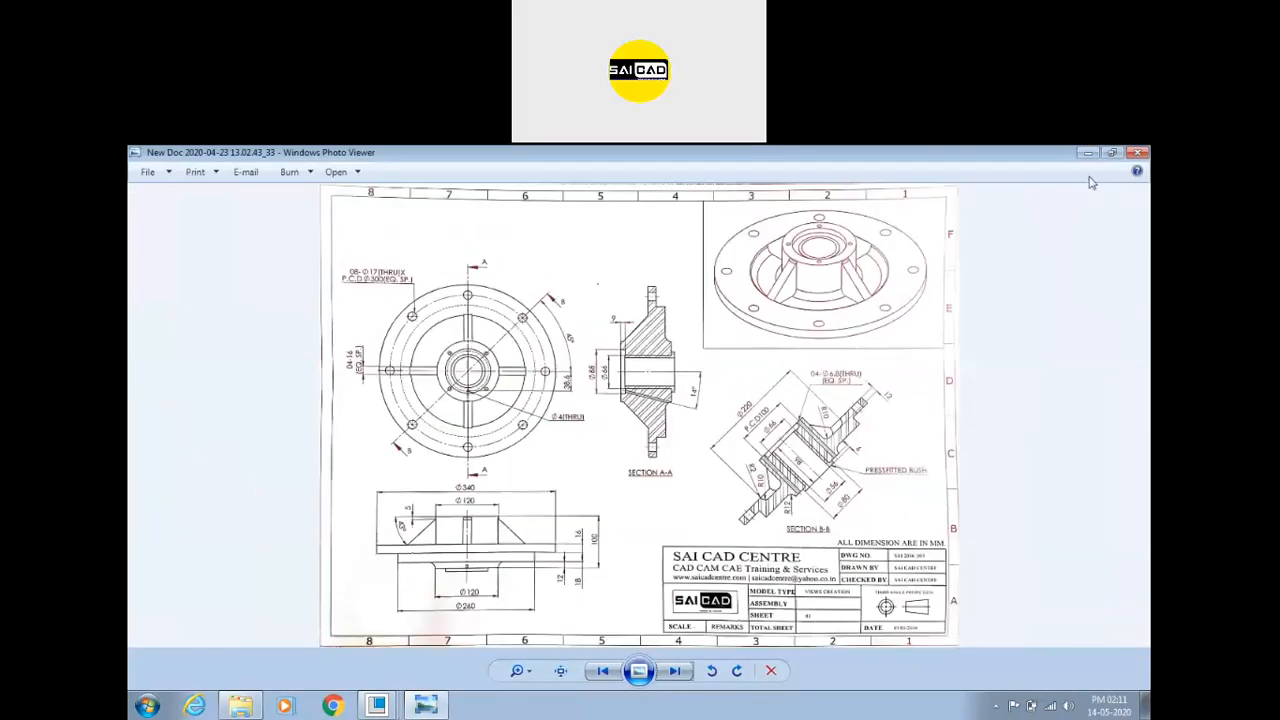
pyautogui.click(1136, 156)
pyautogui.scroll(2, 581, 502)
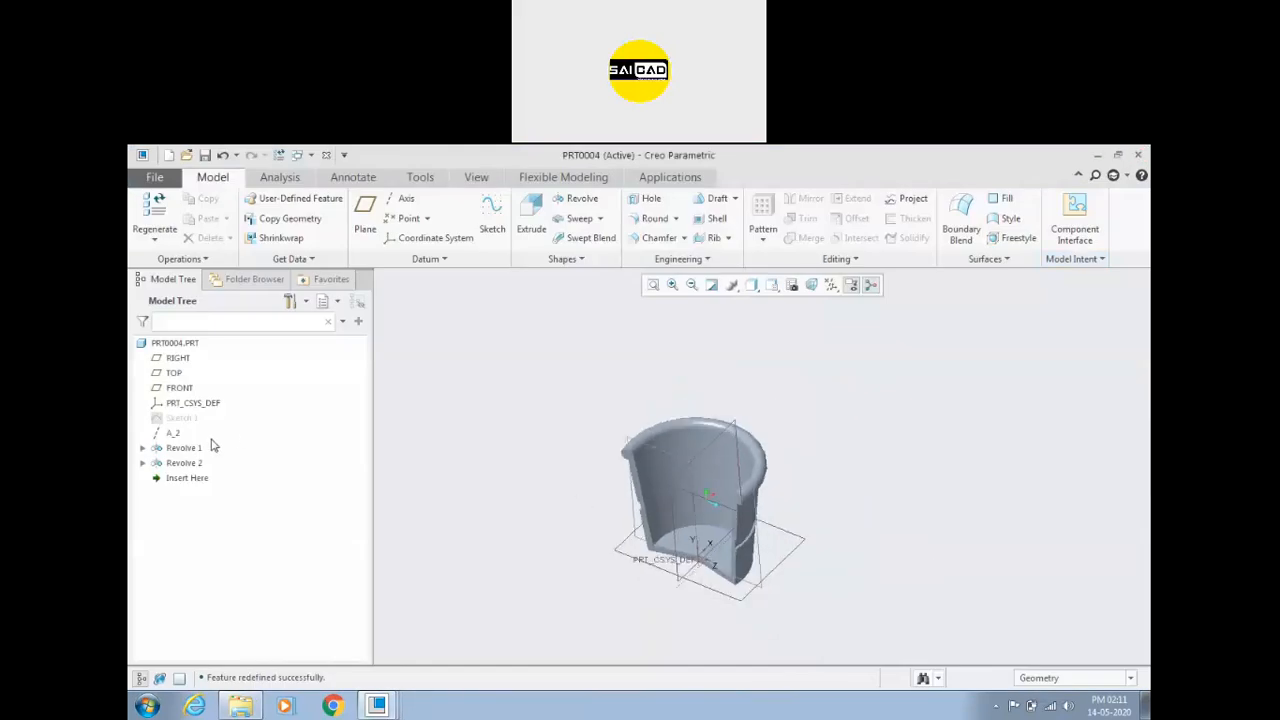
# Step: Close the PRT0004, PRT0003, PRT0002 and last part windows, backing out of a first erase attempt
pyautogui.click(328, 156)
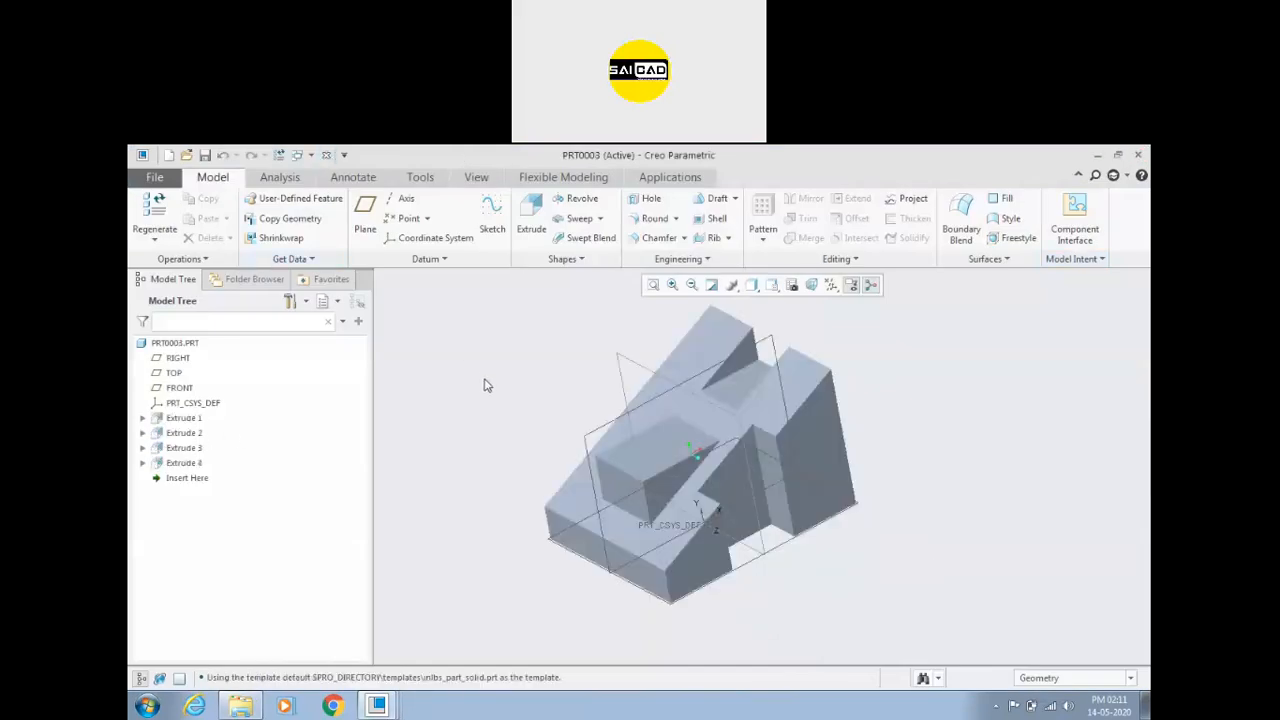
pyautogui.click(326, 155)
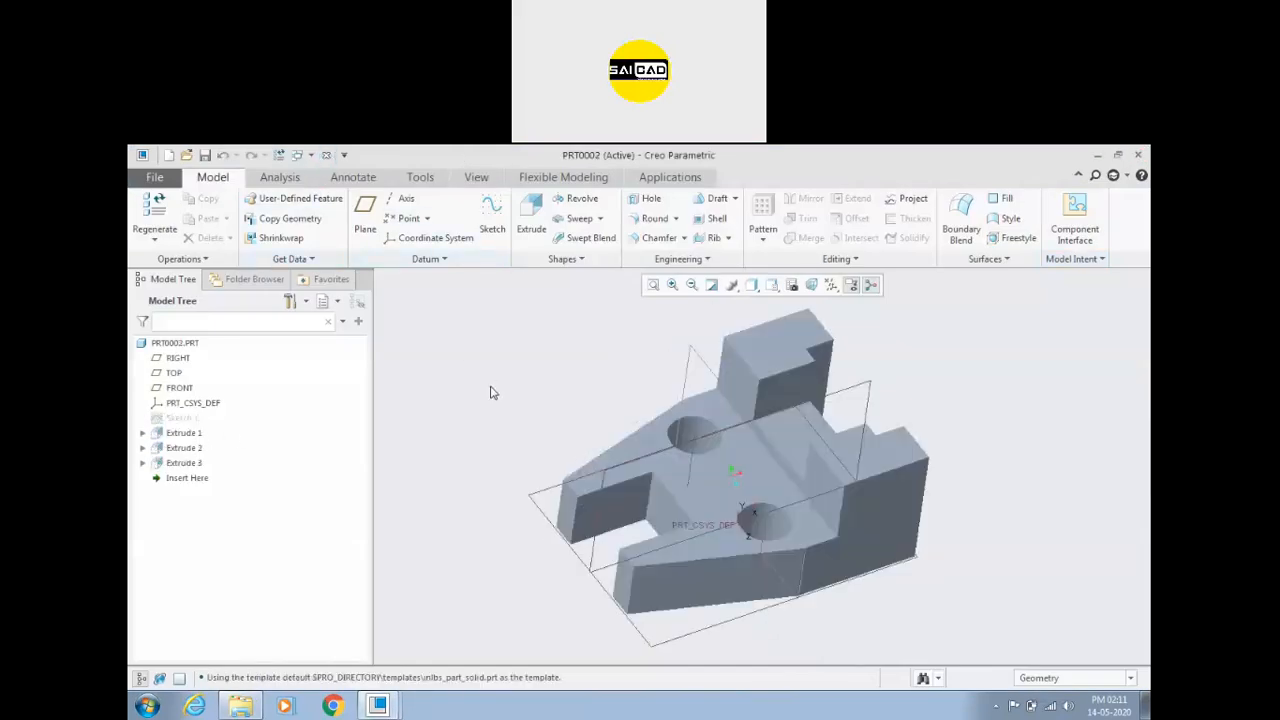
pyautogui.click(326, 155)
pyautogui.click(327, 156)
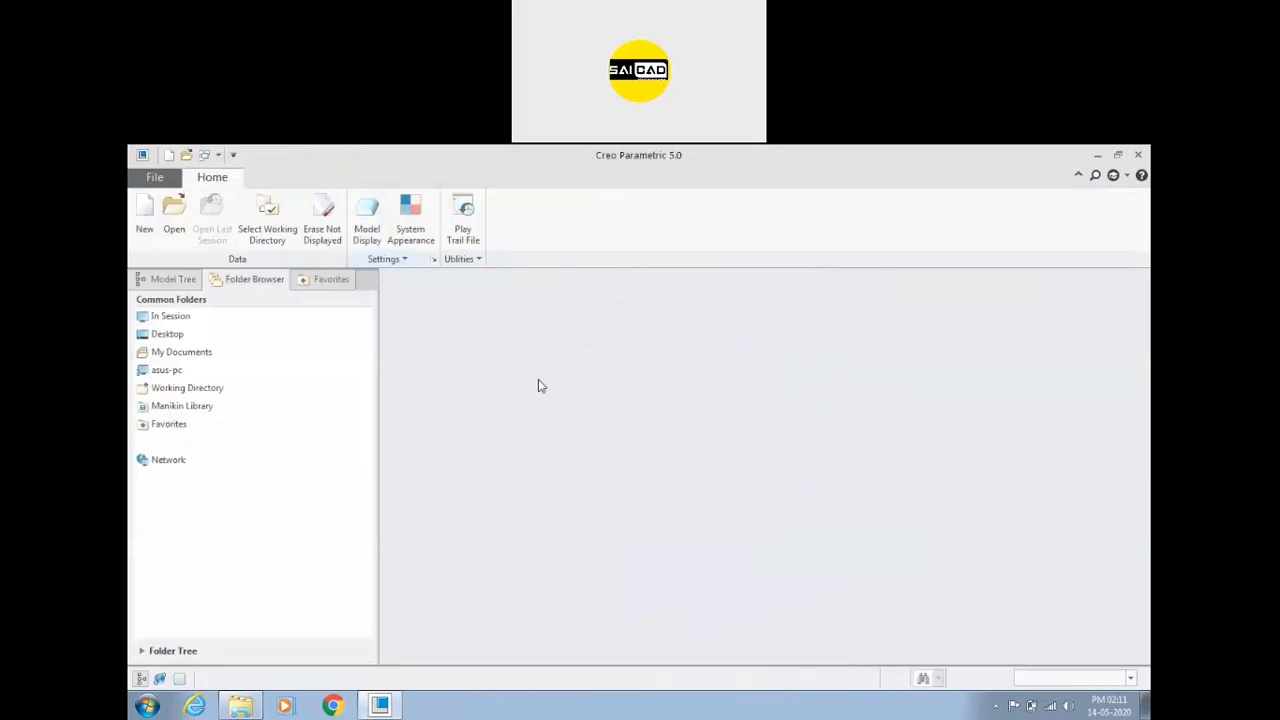
pyautogui.click(312, 215)
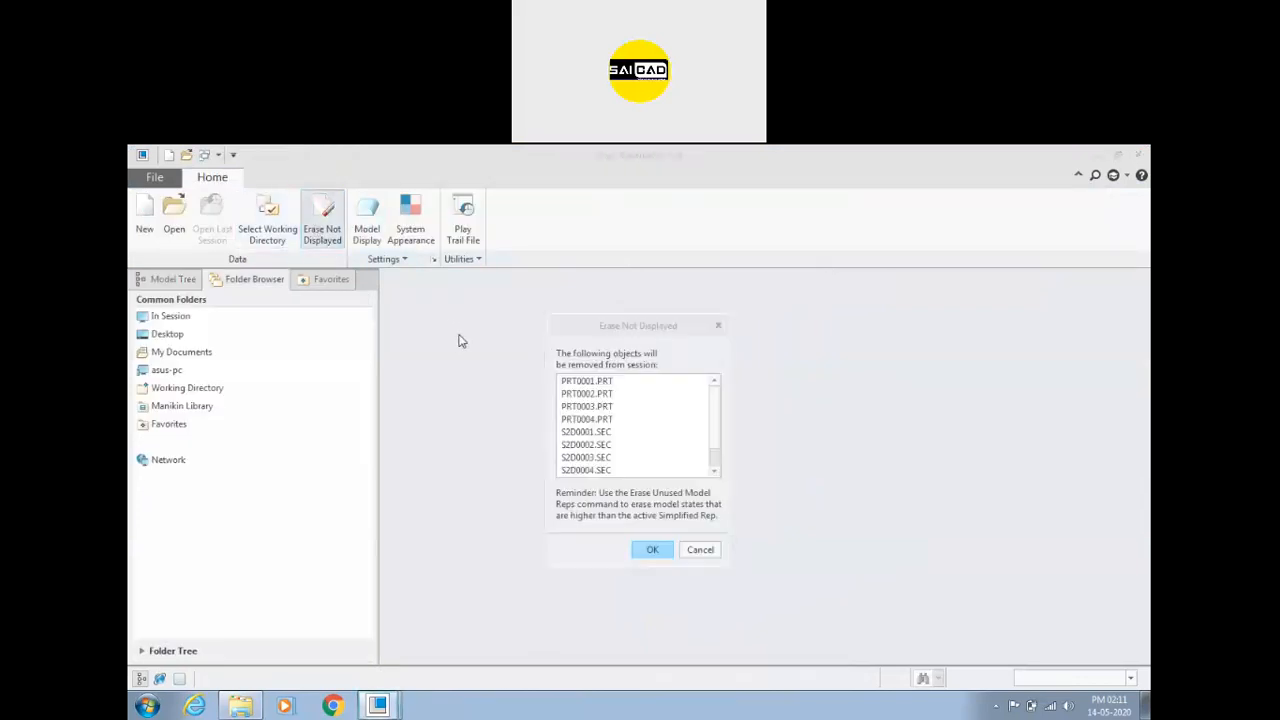
pyautogui.click(718, 327)
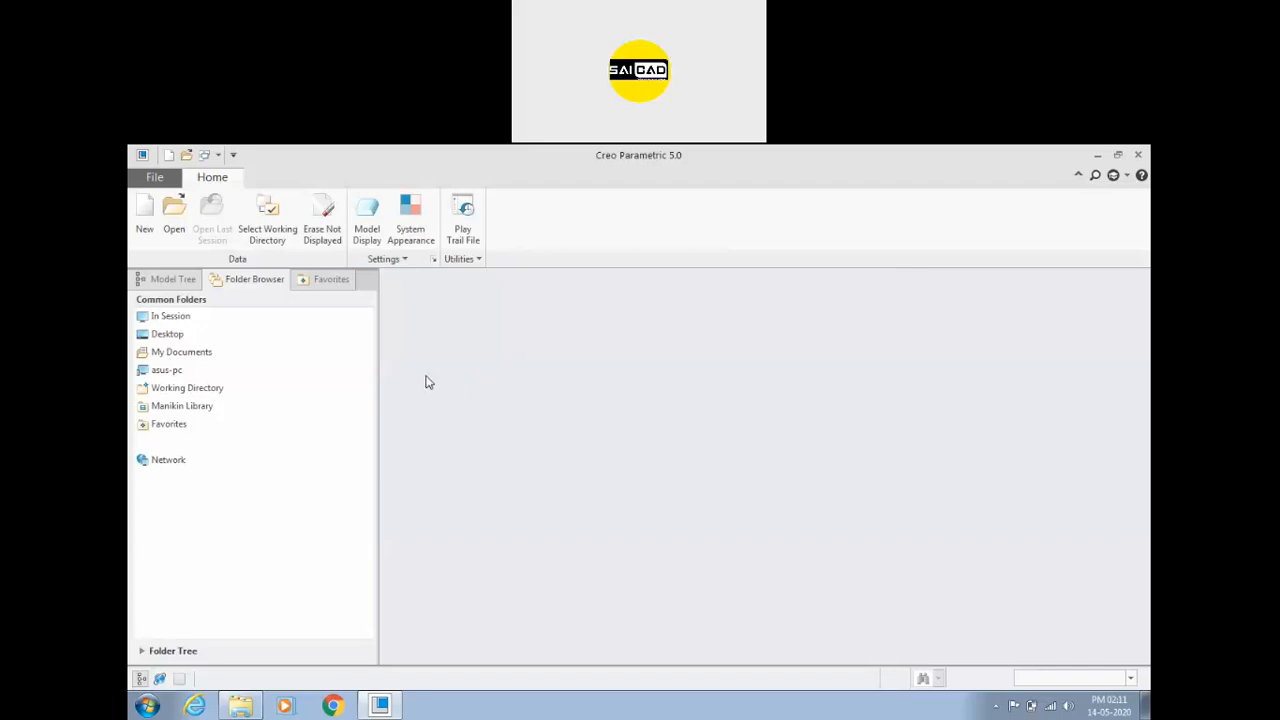
# Step: Reopen prt0004.prt from In Session, orbit to review the finished cup, and close it
pyautogui.click(162, 316)
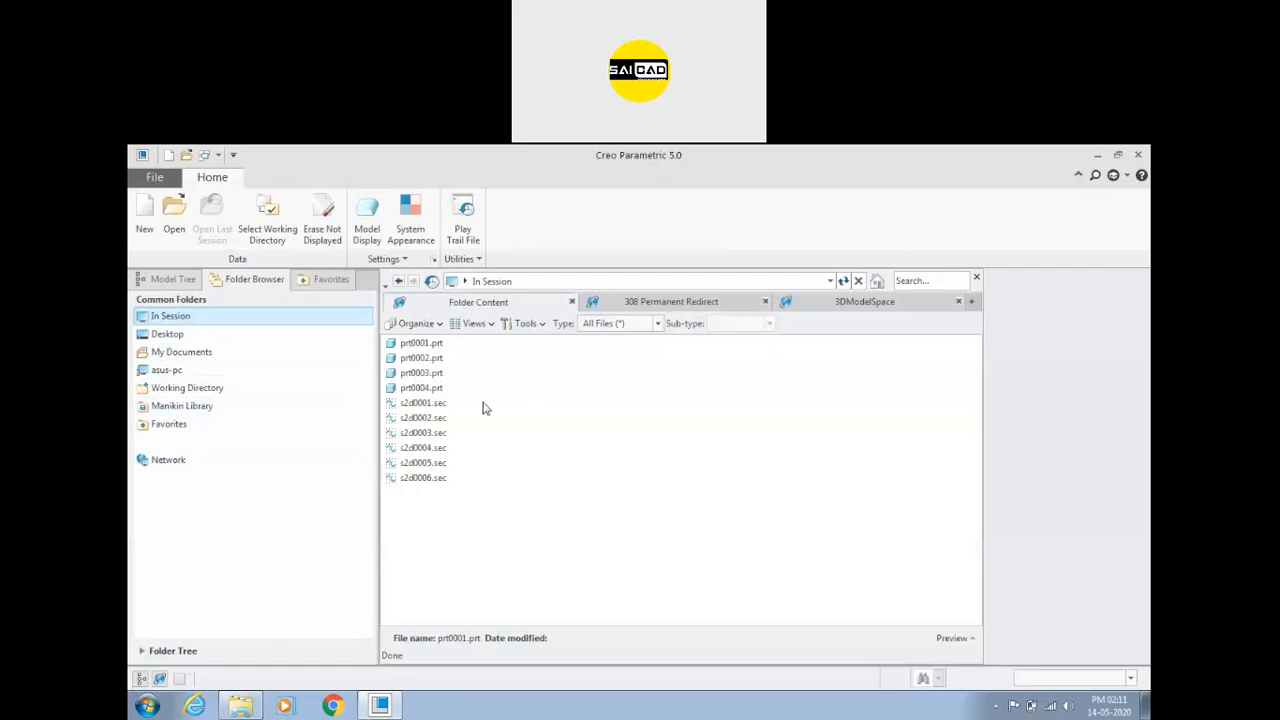
pyautogui.doubleClick(421, 388)
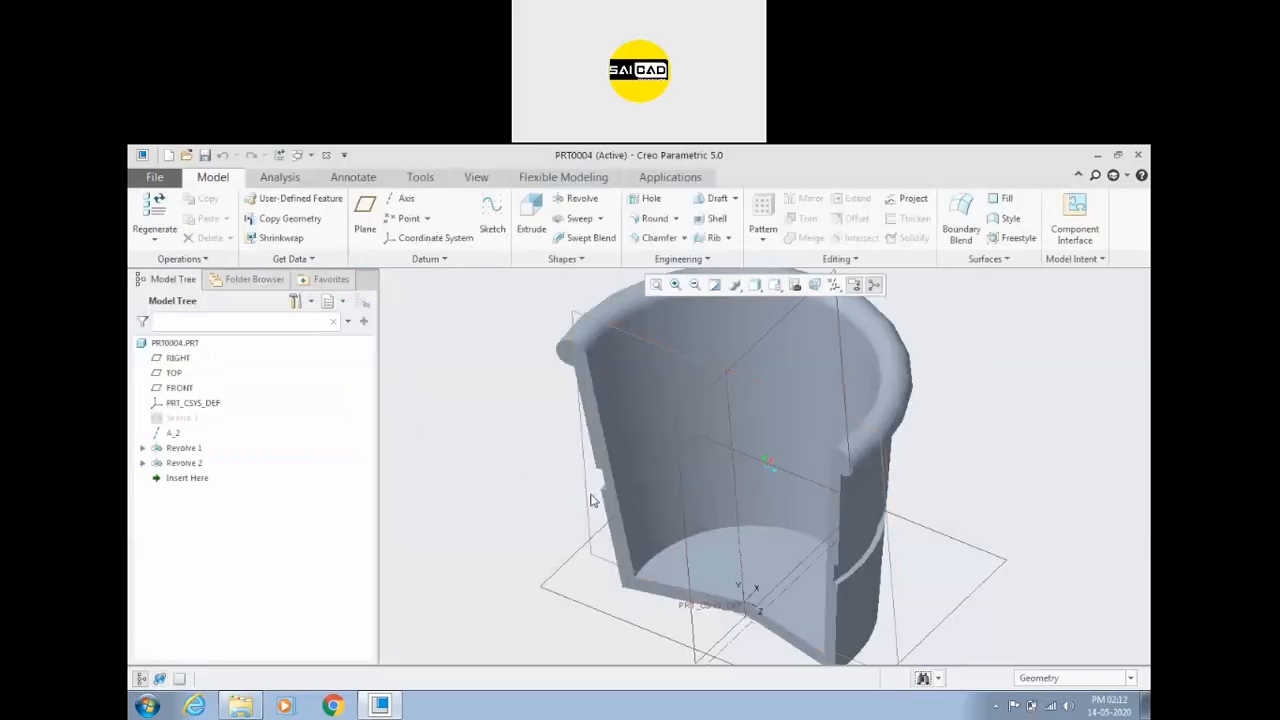
pyautogui.moveTo(553, 489); pyautogui.dragTo(540, 456, button='middle')
pyautogui.click(326, 156)
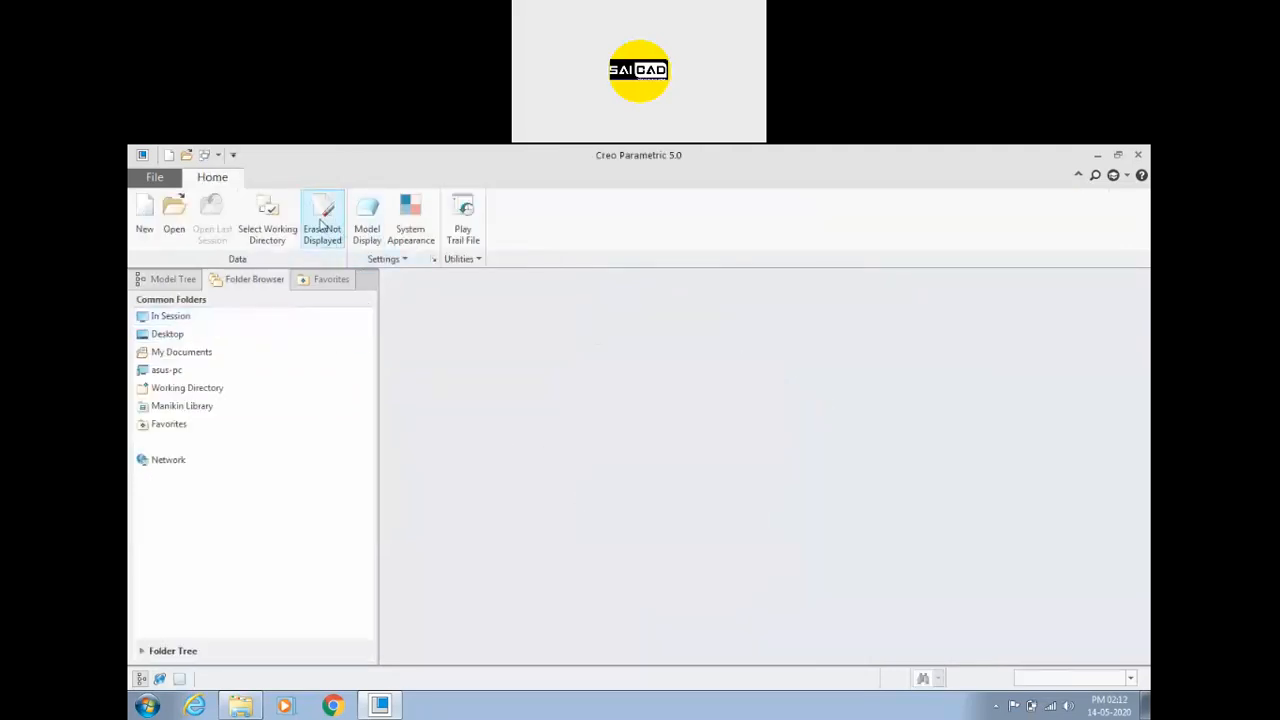
# Step: Erase all undisplayed objects from session and confirm nothing is left to erase
pyautogui.click(251, 315)
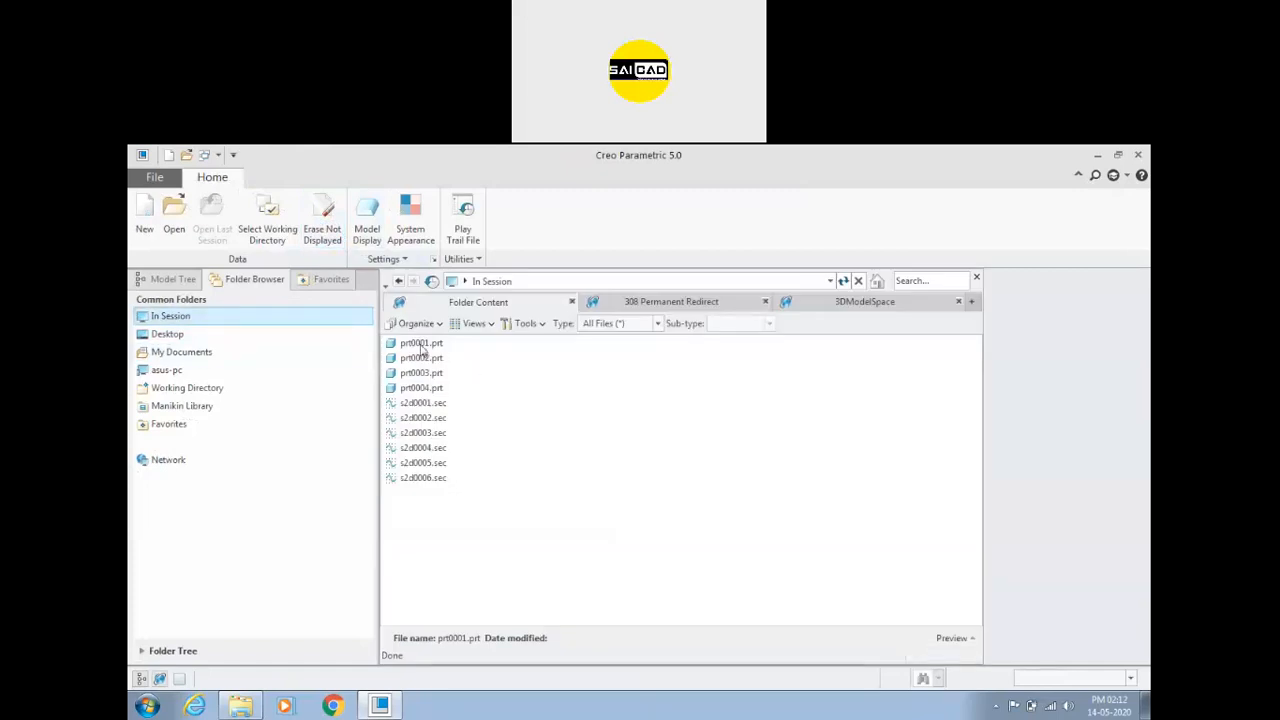
pyautogui.click(323, 222)
pyautogui.click(648, 548)
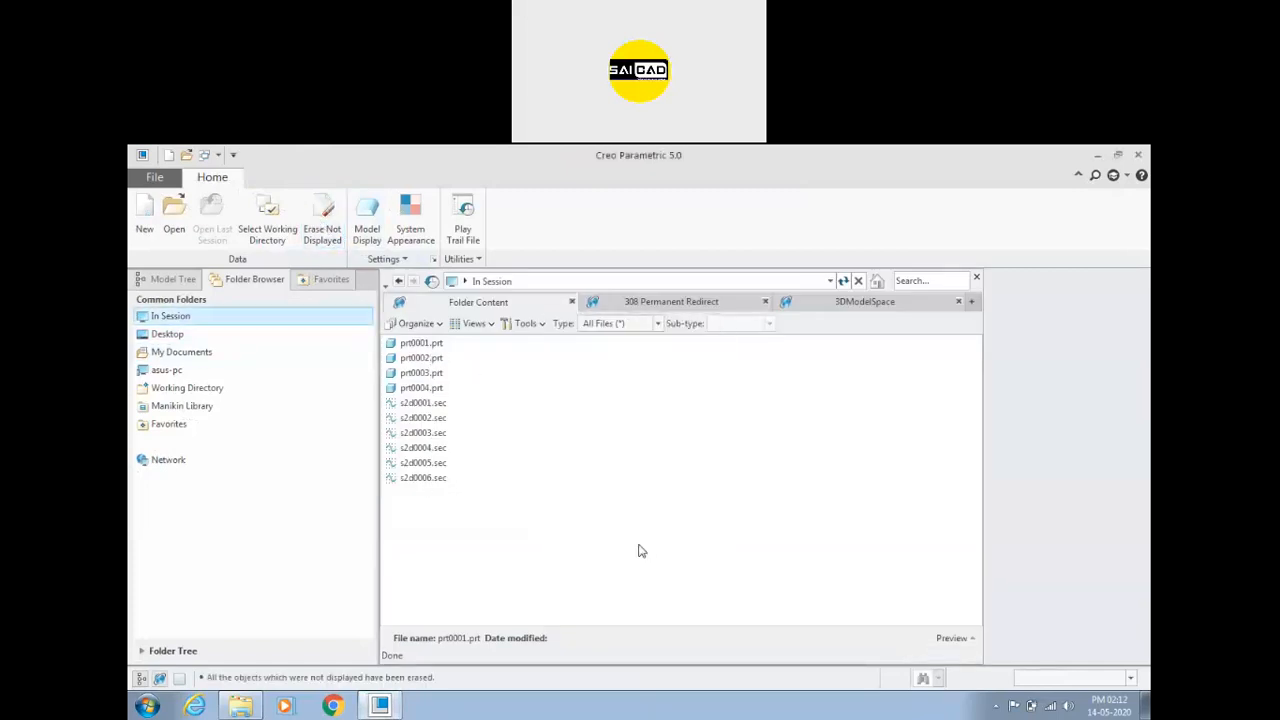
pyautogui.click(190, 316)
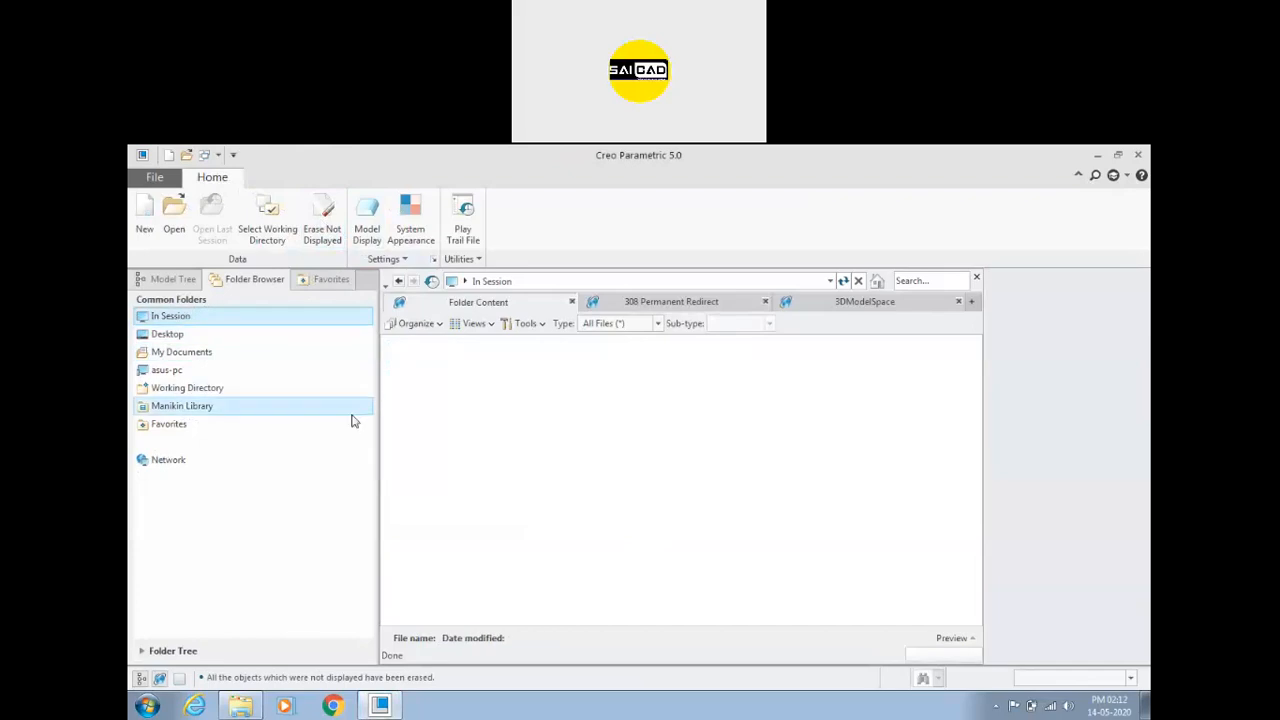
pyautogui.click(489, 486)
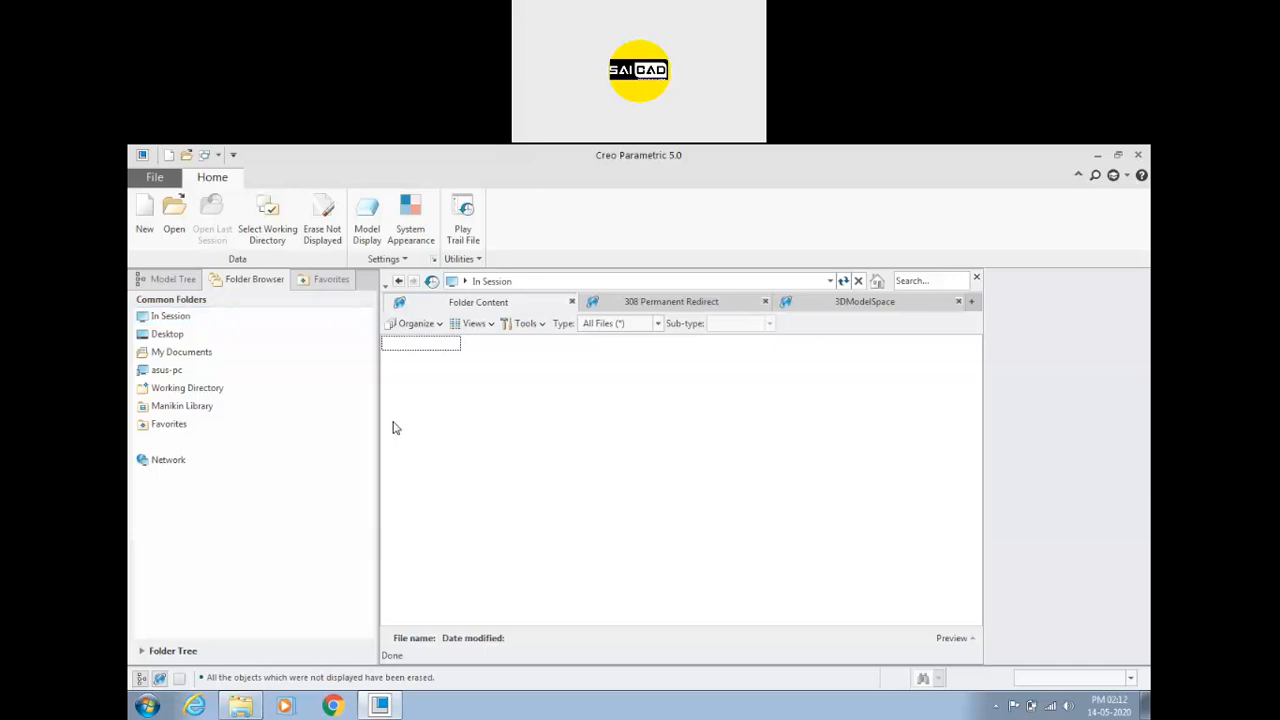
pyautogui.click(322, 230)
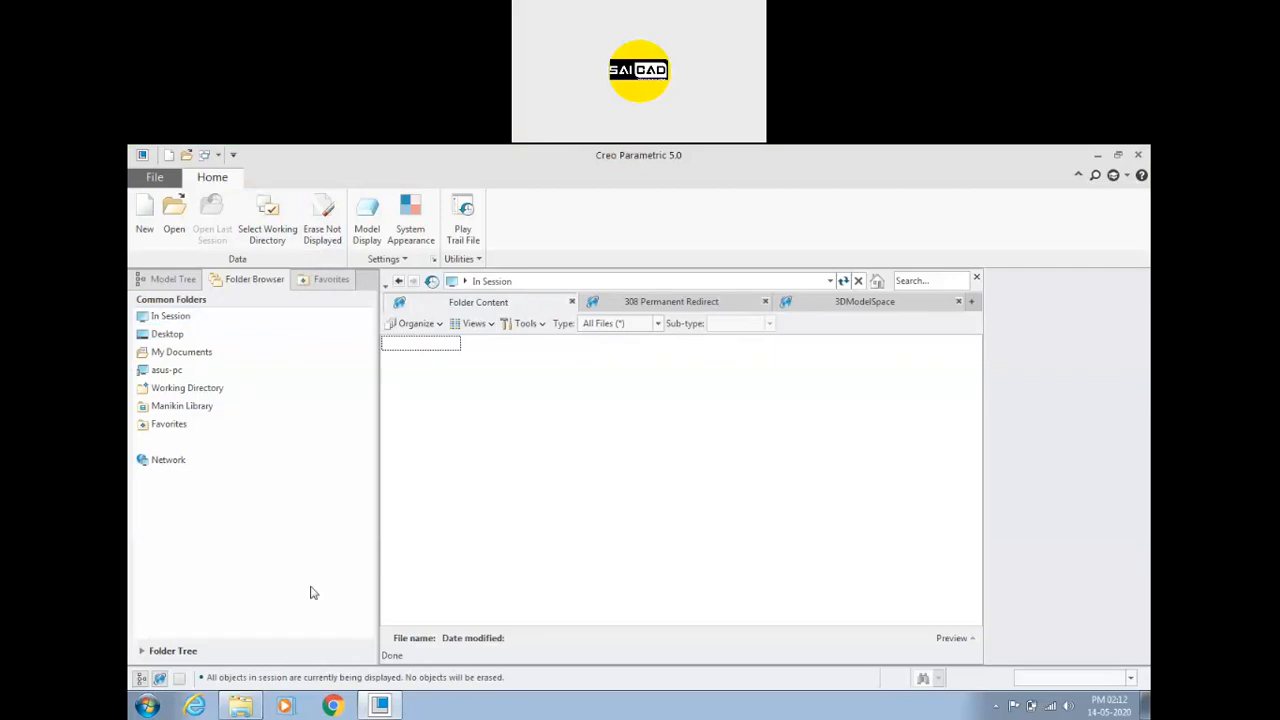
# Step: In Explorer, go up from Automobile drawings through Mech WB and WB to Local Disk (E:), then into New WB > Images
pyautogui.moveTo(373, 703)
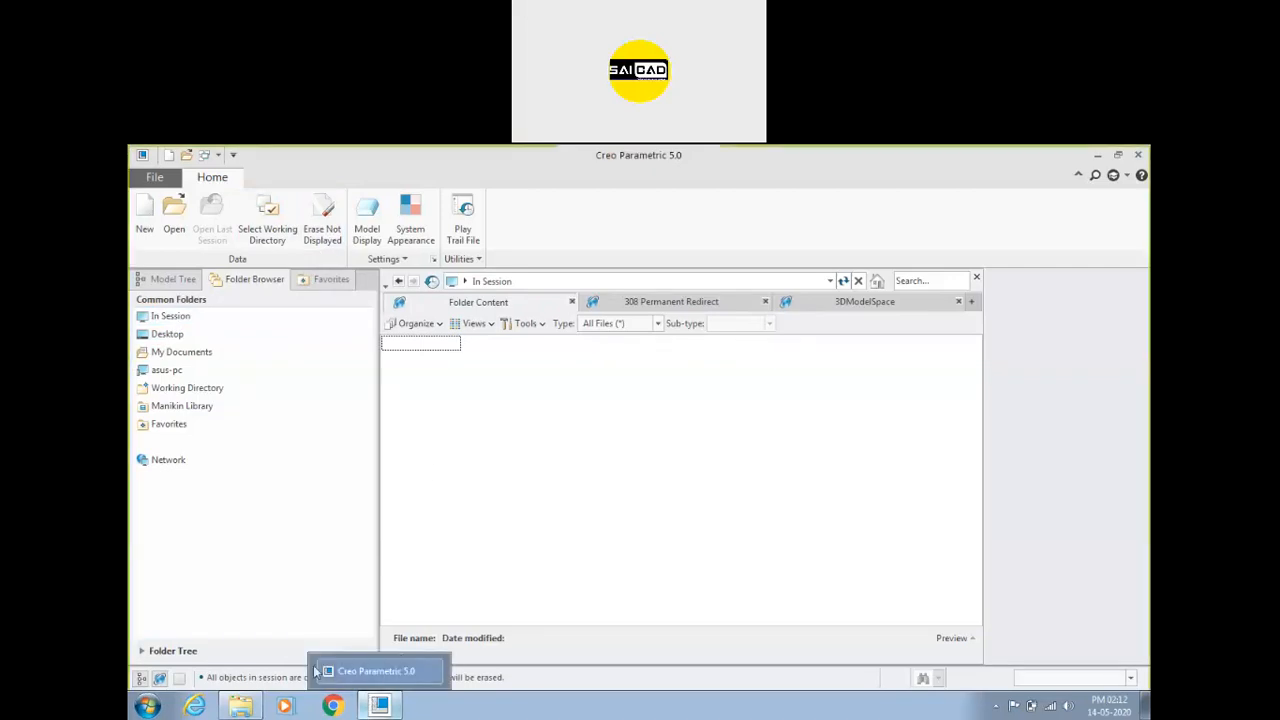
pyautogui.click(238, 707)
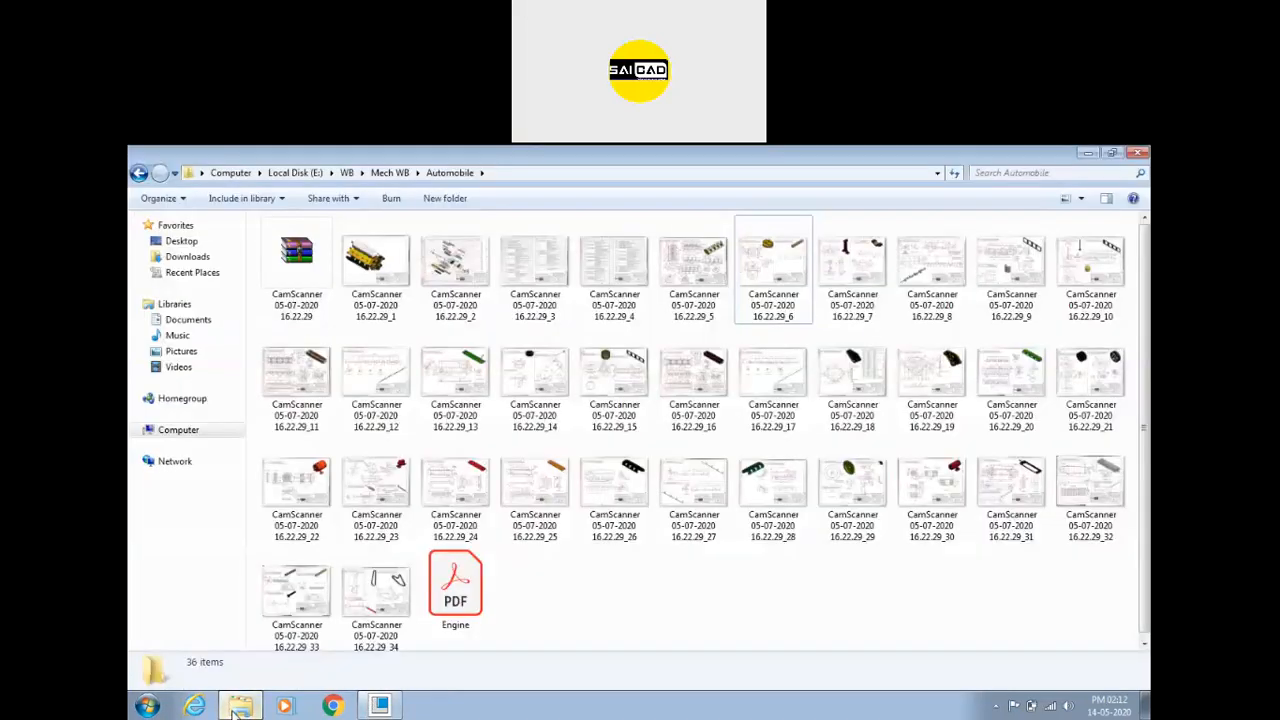
pyautogui.click(389, 173)
pyautogui.click(147, 704)
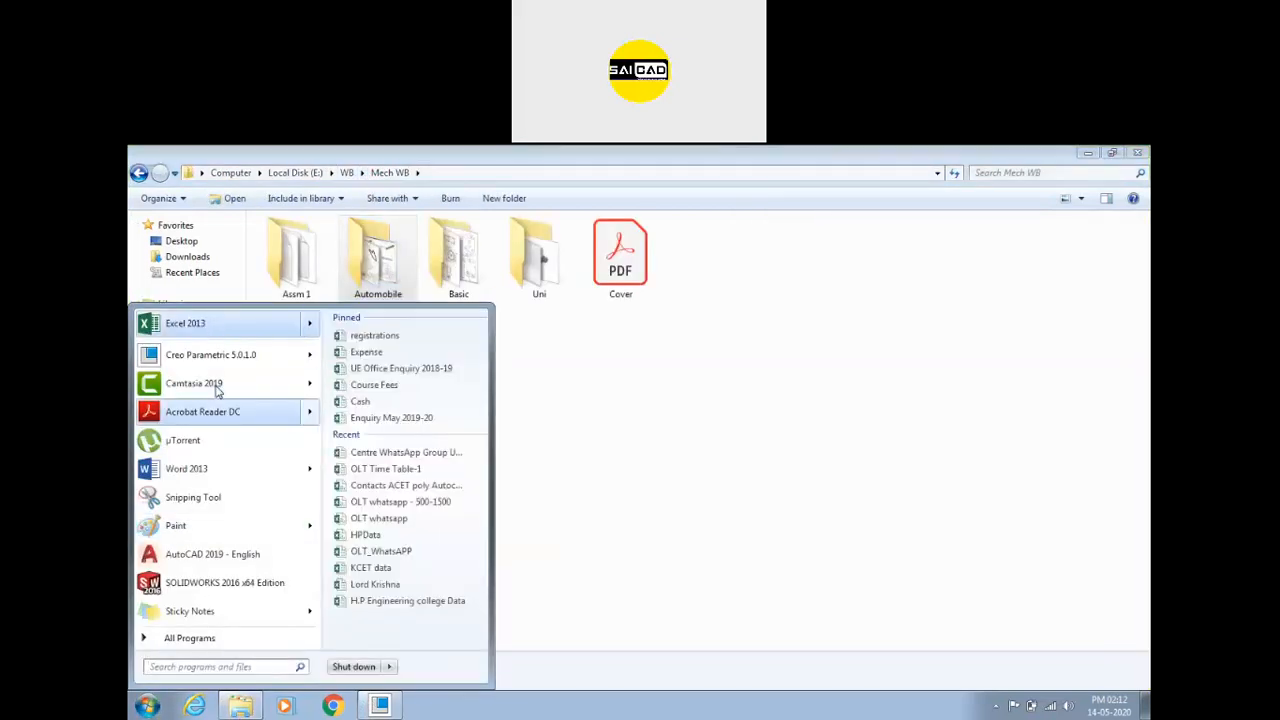
pyautogui.moveTo(220, 413)
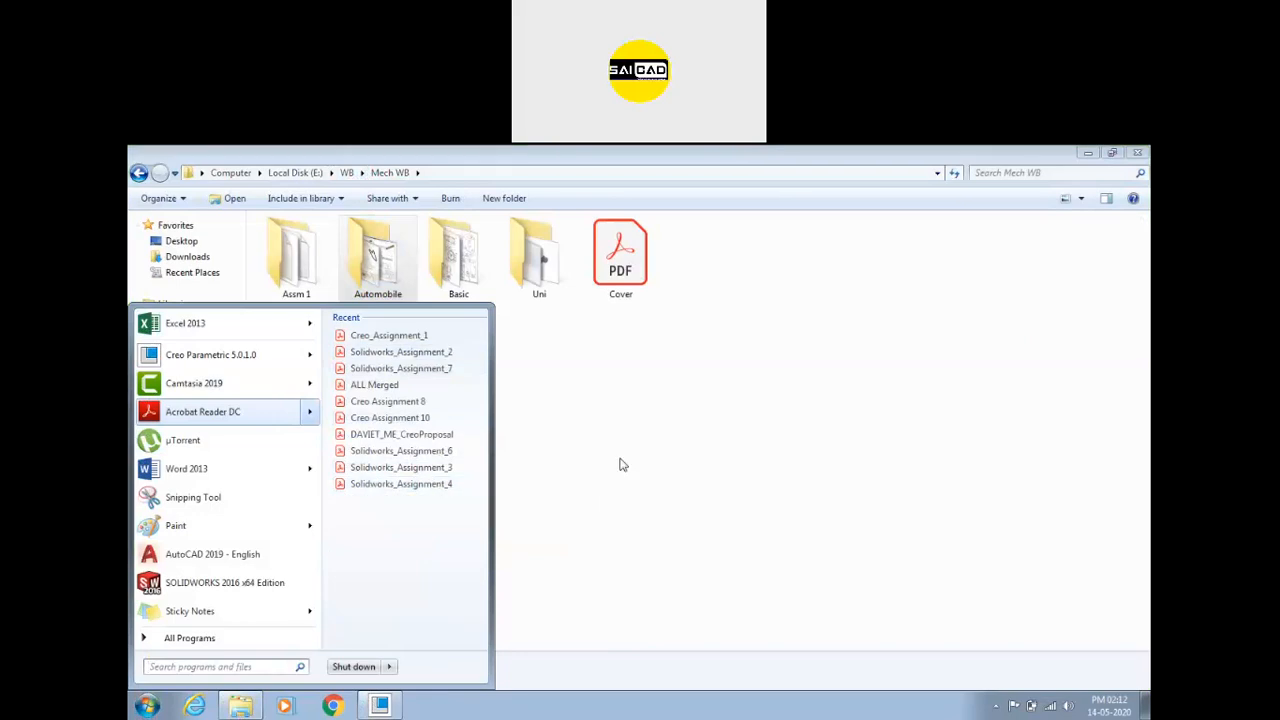
pyautogui.click(617, 463)
pyautogui.click(352, 173)
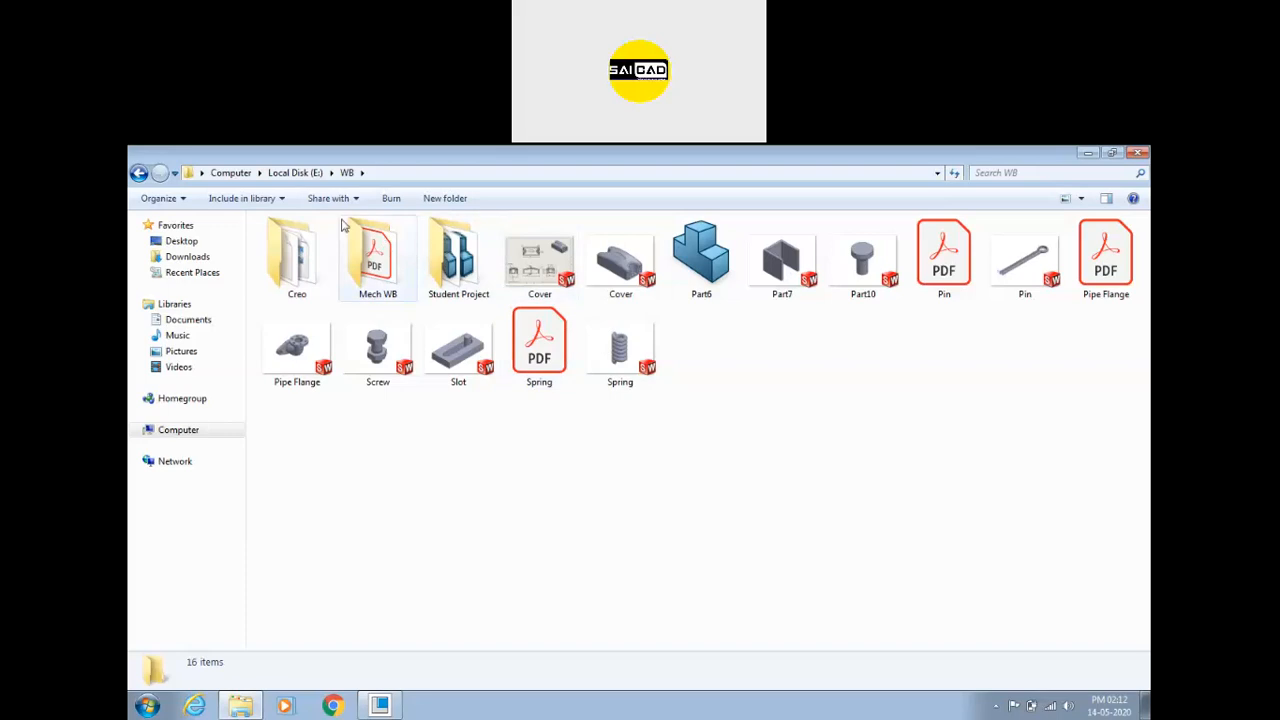
pyautogui.click(294, 173)
pyautogui.click(577, 460)
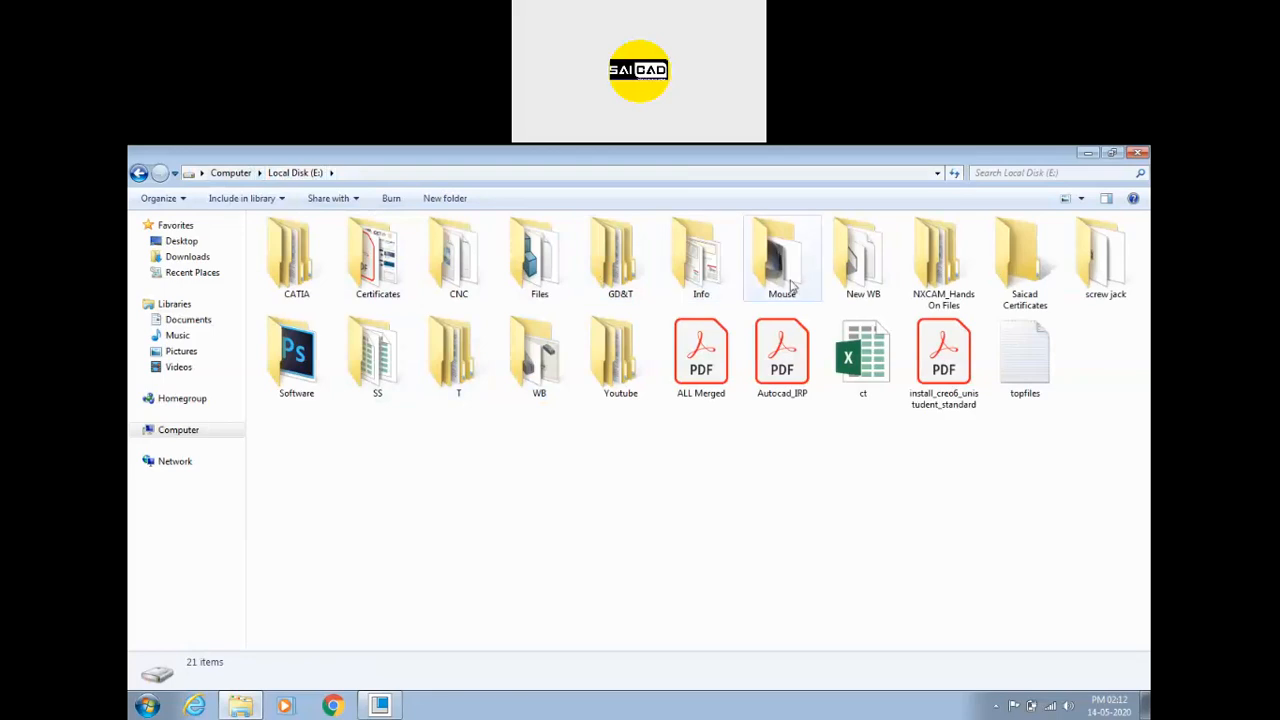
pyautogui.doubleClick(863, 258)
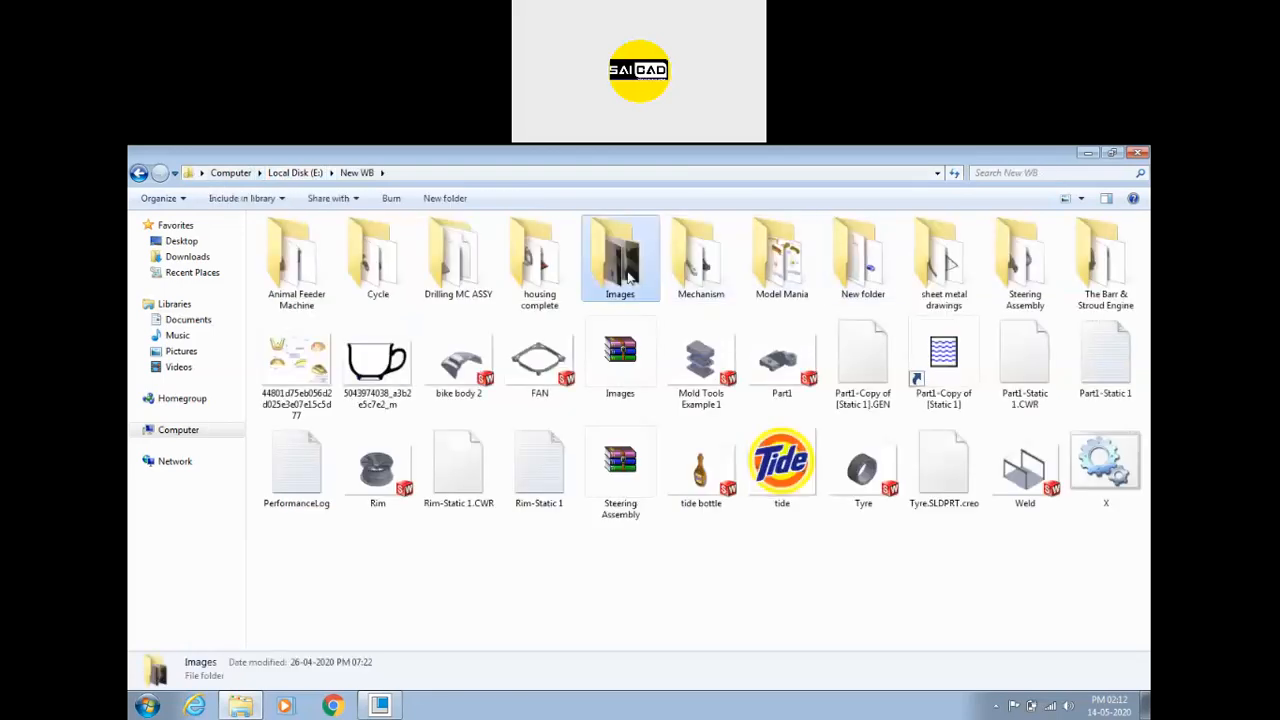
pyautogui.doubleClick(617, 255)
# Step: View IMG_20190501_160130 and page back and forth through the drawing photos, then close the viewer
pyautogui.doubleClick(296, 255)
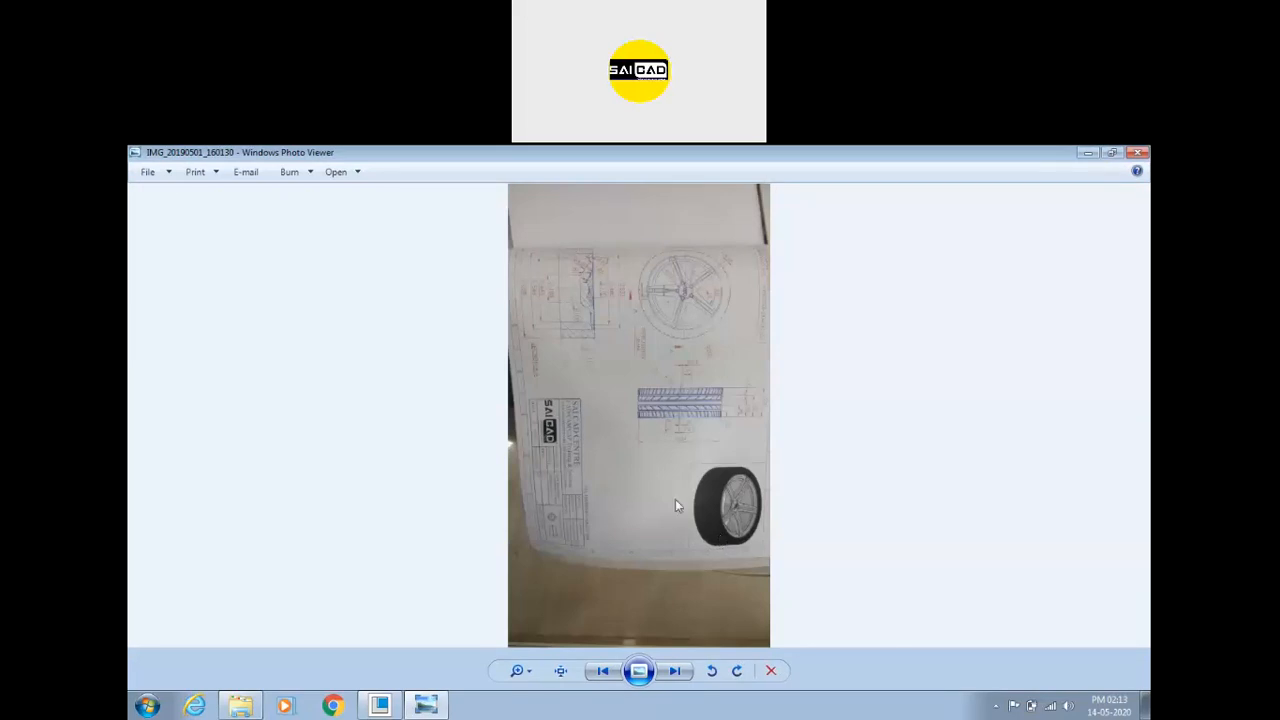
pyautogui.press('Right')
pyautogui.press('Right')
pyautogui.press('Right')
pyautogui.press('Right')
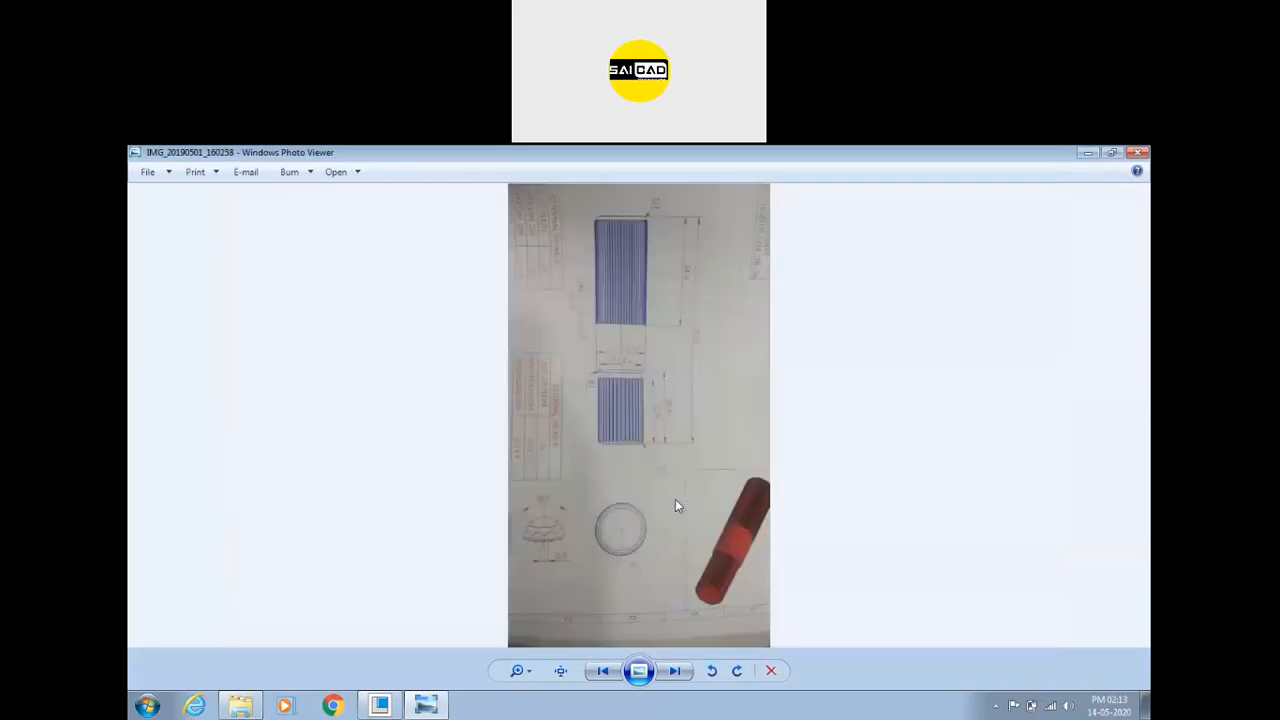
pyautogui.press('Right')
pyautogui.press('Right')
pyautogui.press('Right')
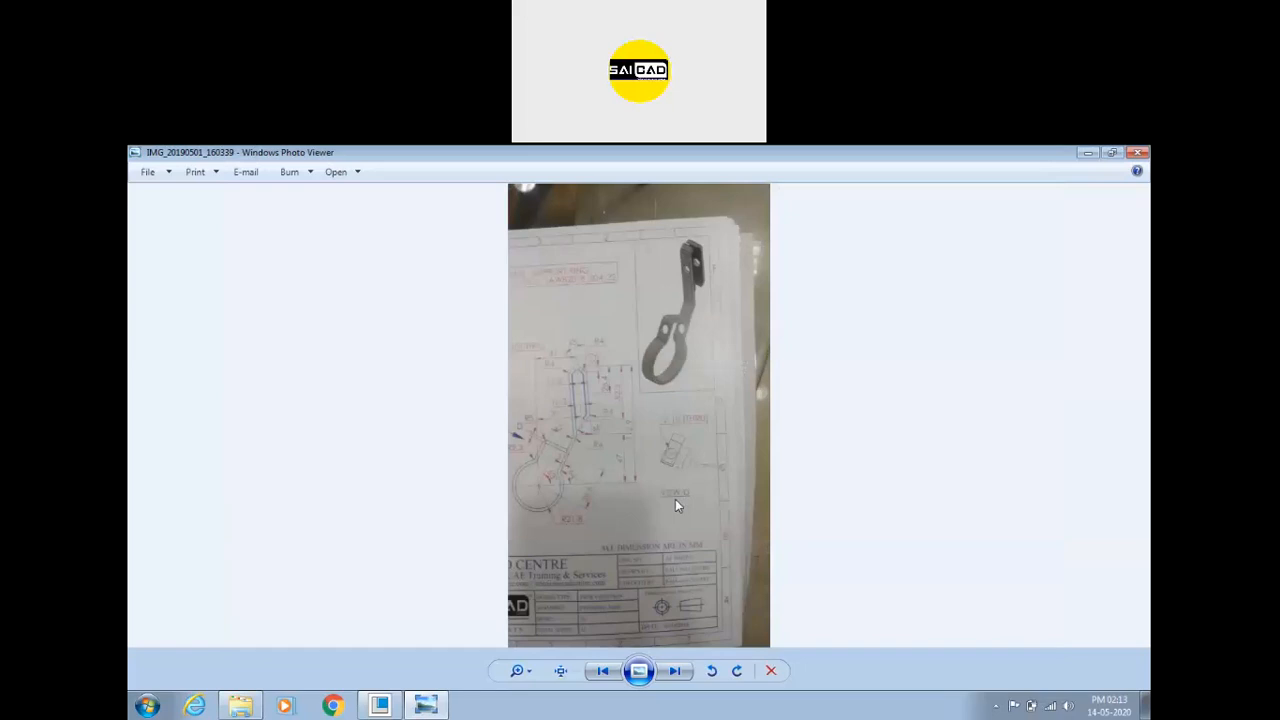
pyautogui.press('Right')
pyautogui.press('Right')
pyautogui.press('Right')
pyautogui.press('Right')
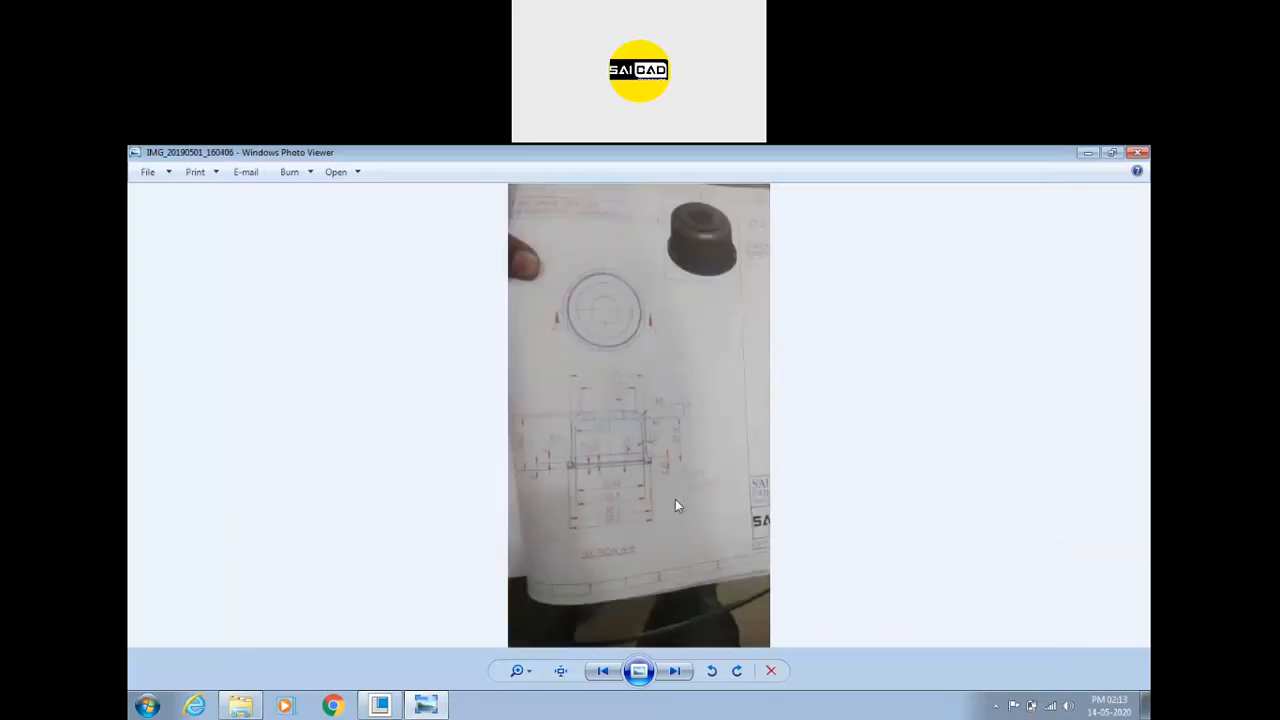
pyautogui.press('Right')
pyautogui.press('Left')
pyautogui.press('Right')
pyautogui.press('Left')
pyautogui.click(673, 679)
pyautogui.click(672, 678)
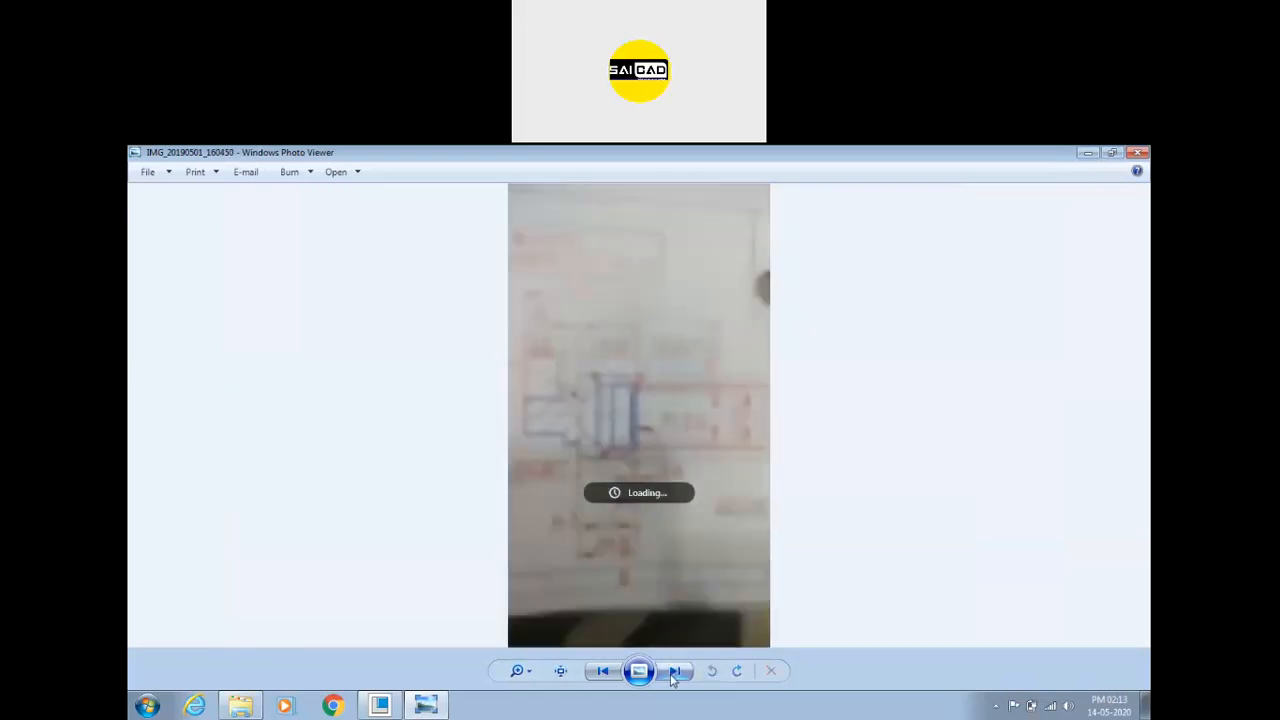
pyautogui.click(1138, 152)
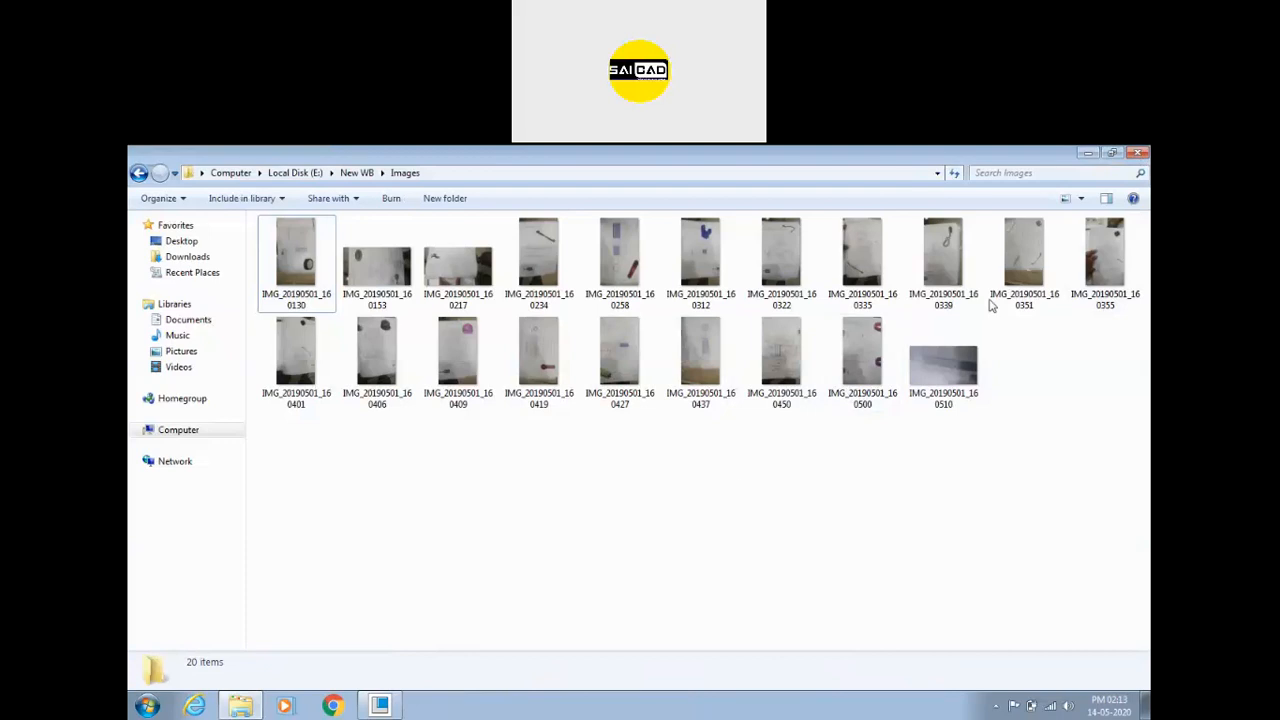
# Step: Go back up to New WB and open its Model Mania folder
pyautogui.click(357, 172)
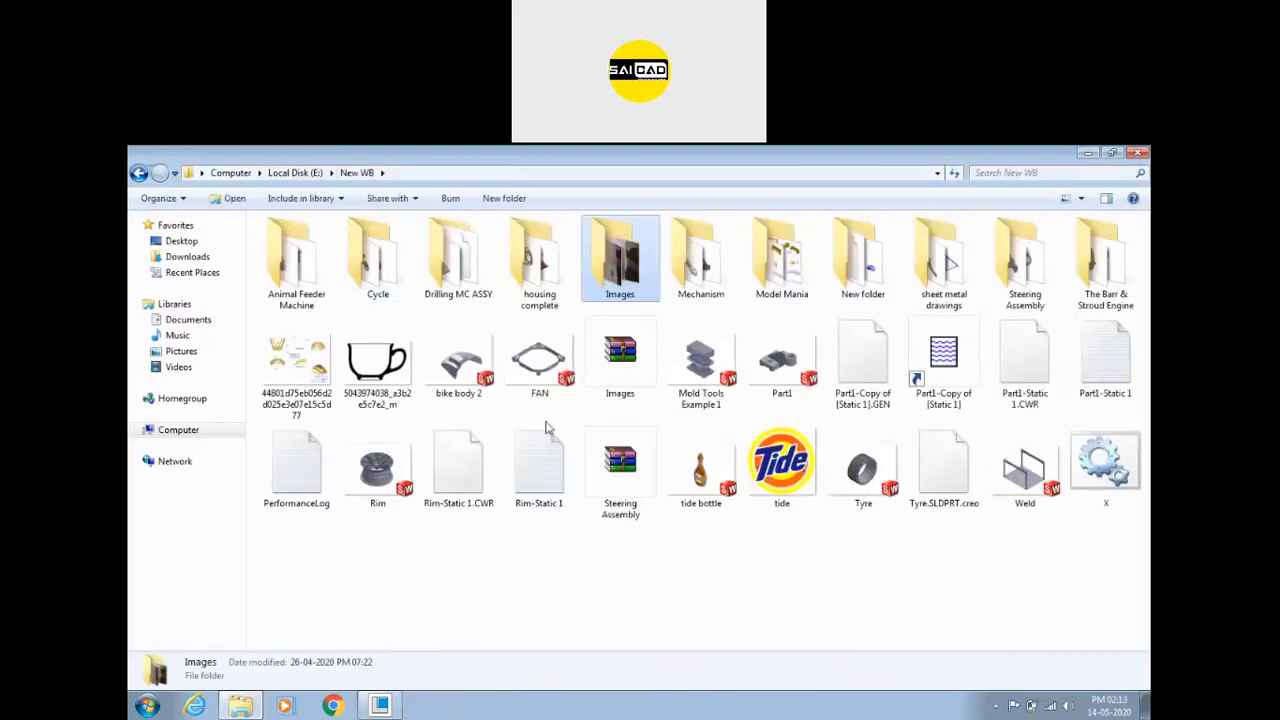
pyautogui.doubleClick(808, 270)
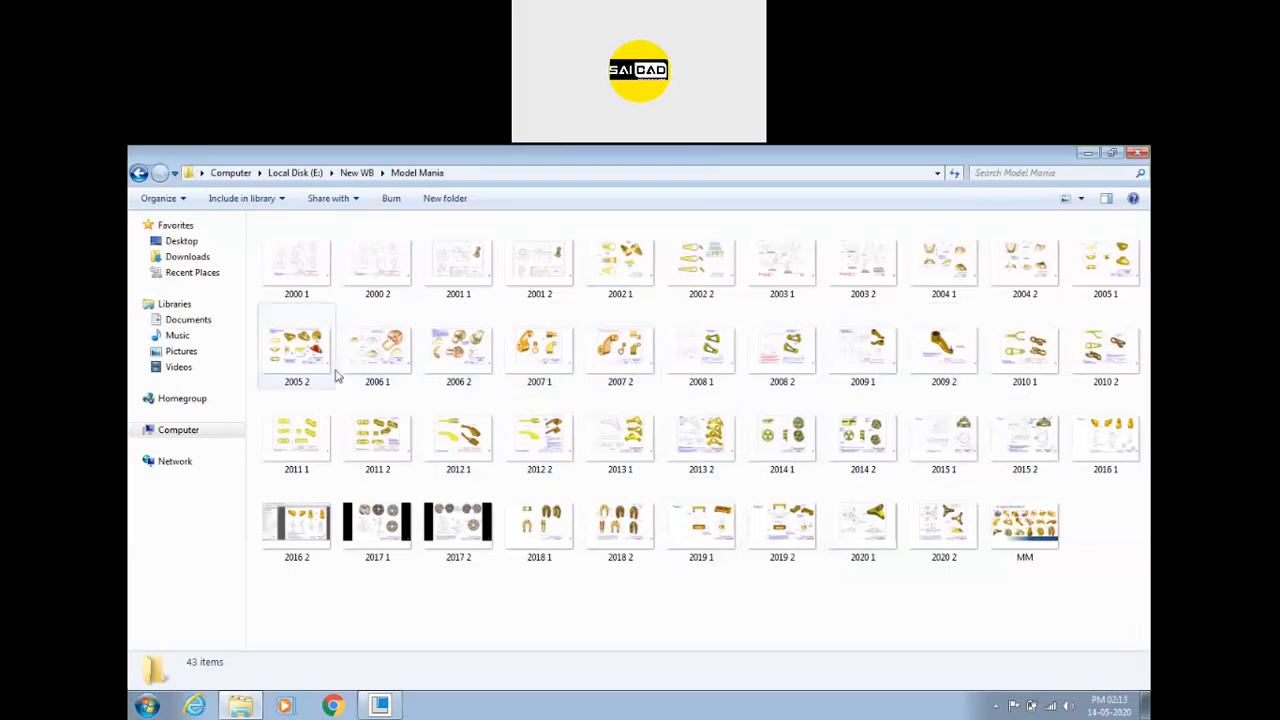
# Step: View drawing 2014 1, step through 2014 2 and 2015 2, and settle on 2015 1 Phase 1
pyautogui.doubleClick(784, 440)
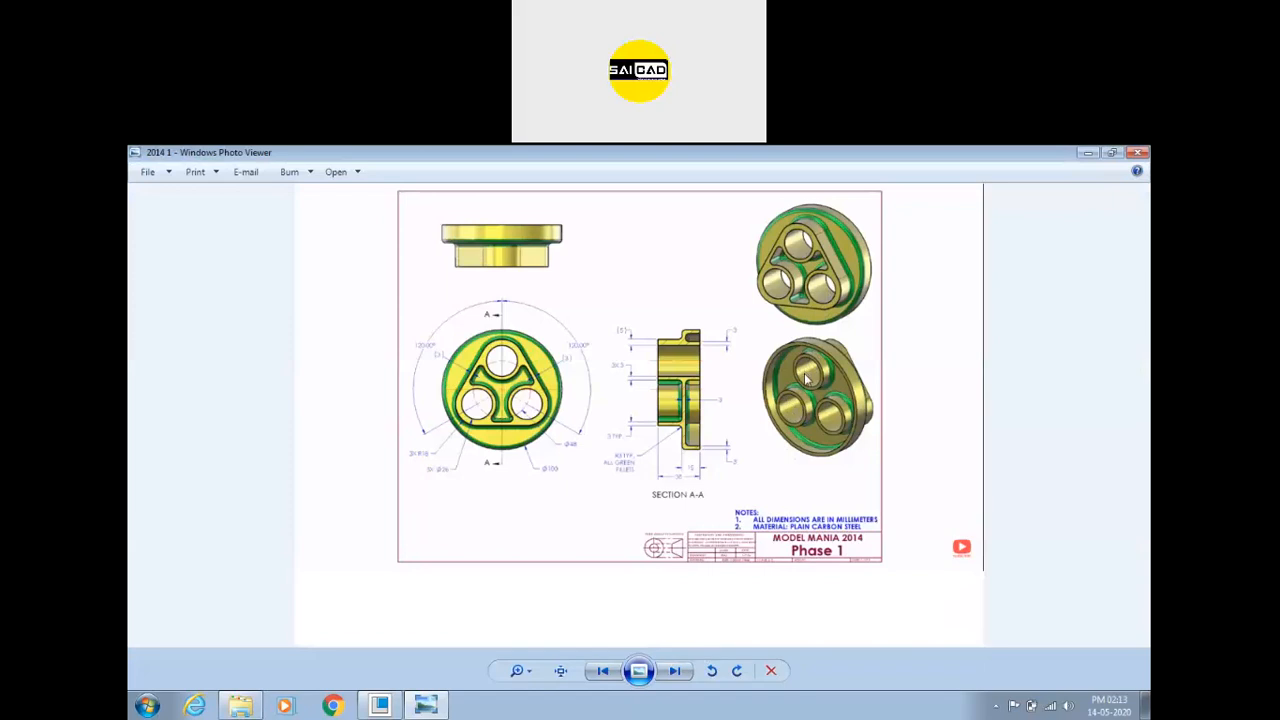
pyautogui.scroll(2, 646, 320)
pyautogui.scroll(-2, 645, 325)
pyautogui.click(672, 671)
pyautogui.click(663, 676)
pyautogui.click(601, 672)
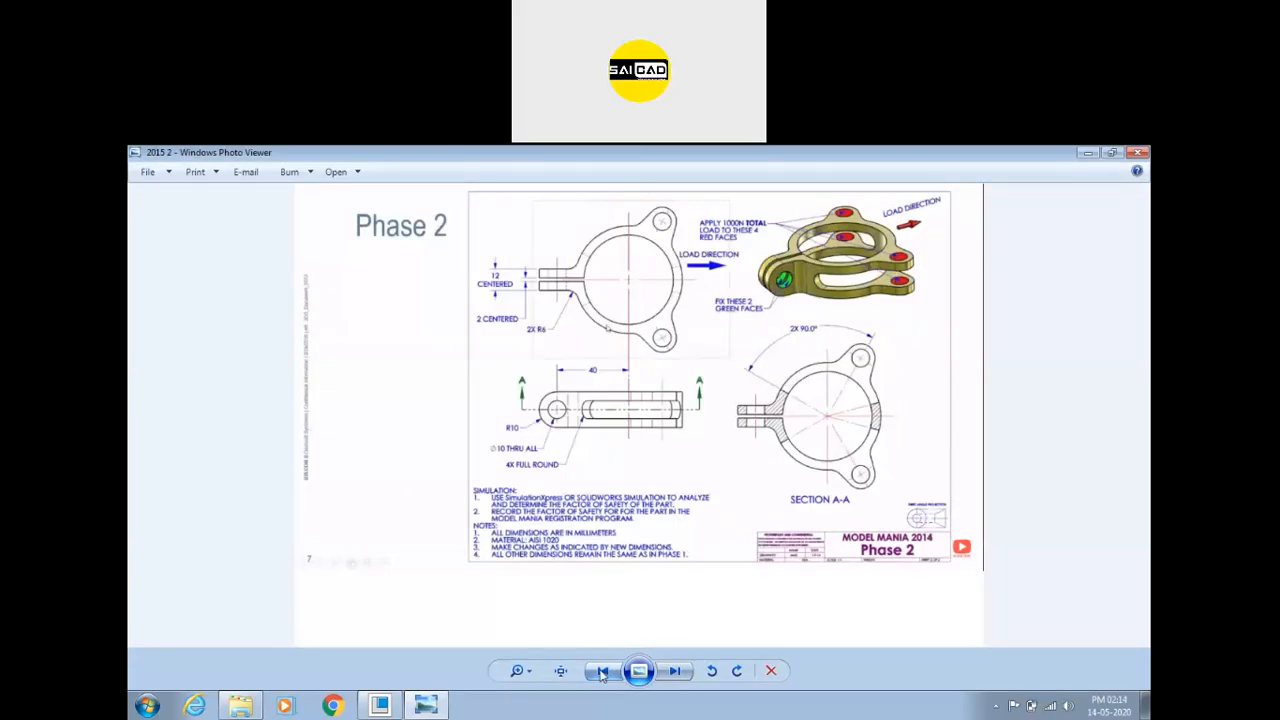
pyautogui.click(601, 672)
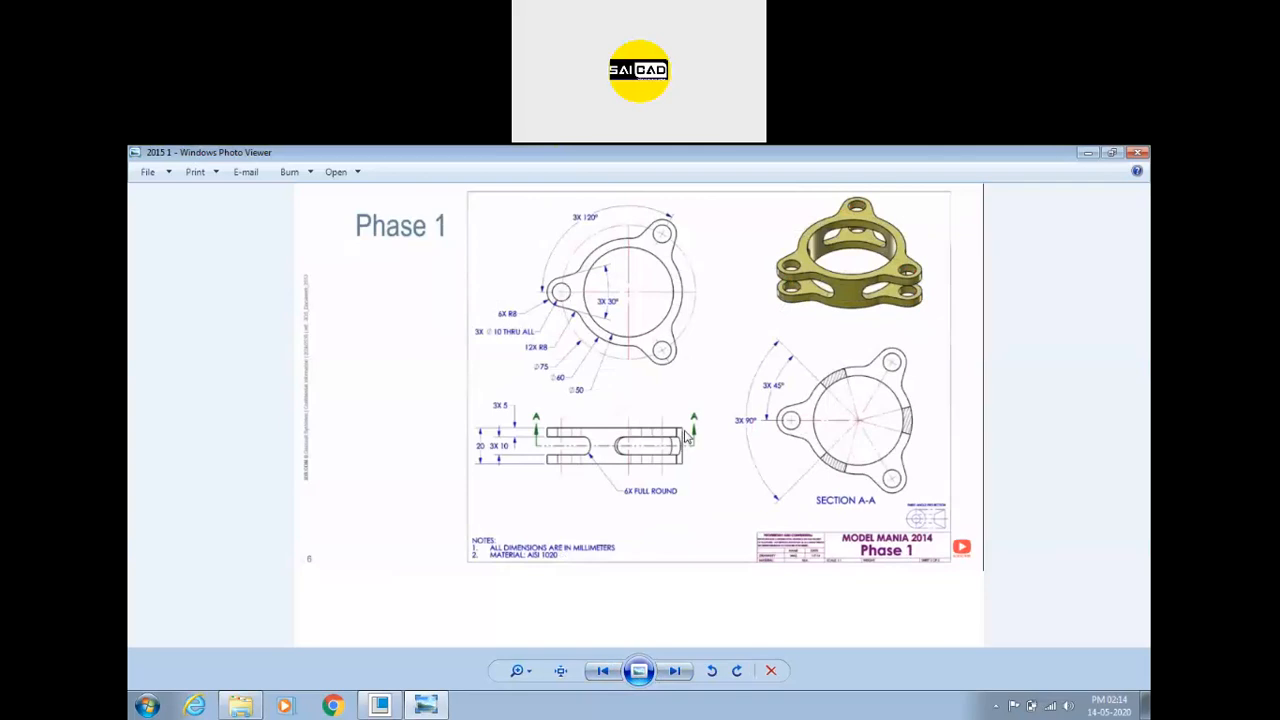
pyautogui.scroll(2, 855, 302)
pyautogui.scroll(-3, 605, 311)
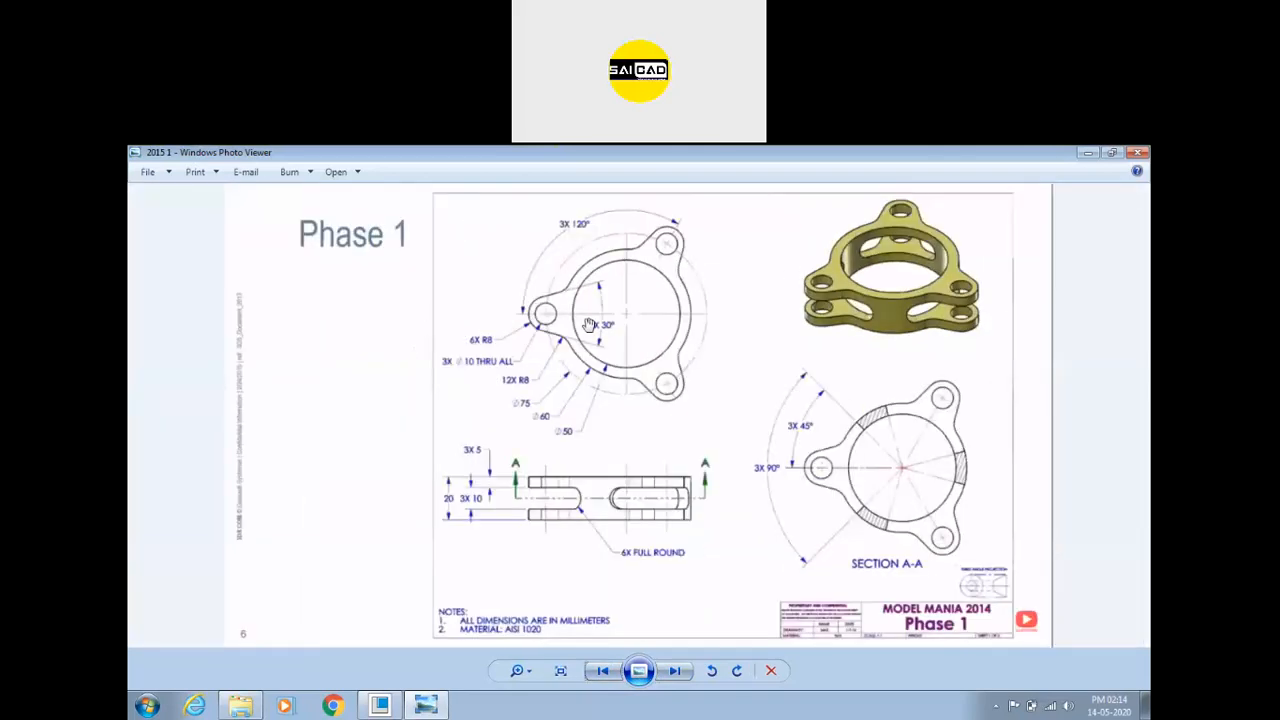
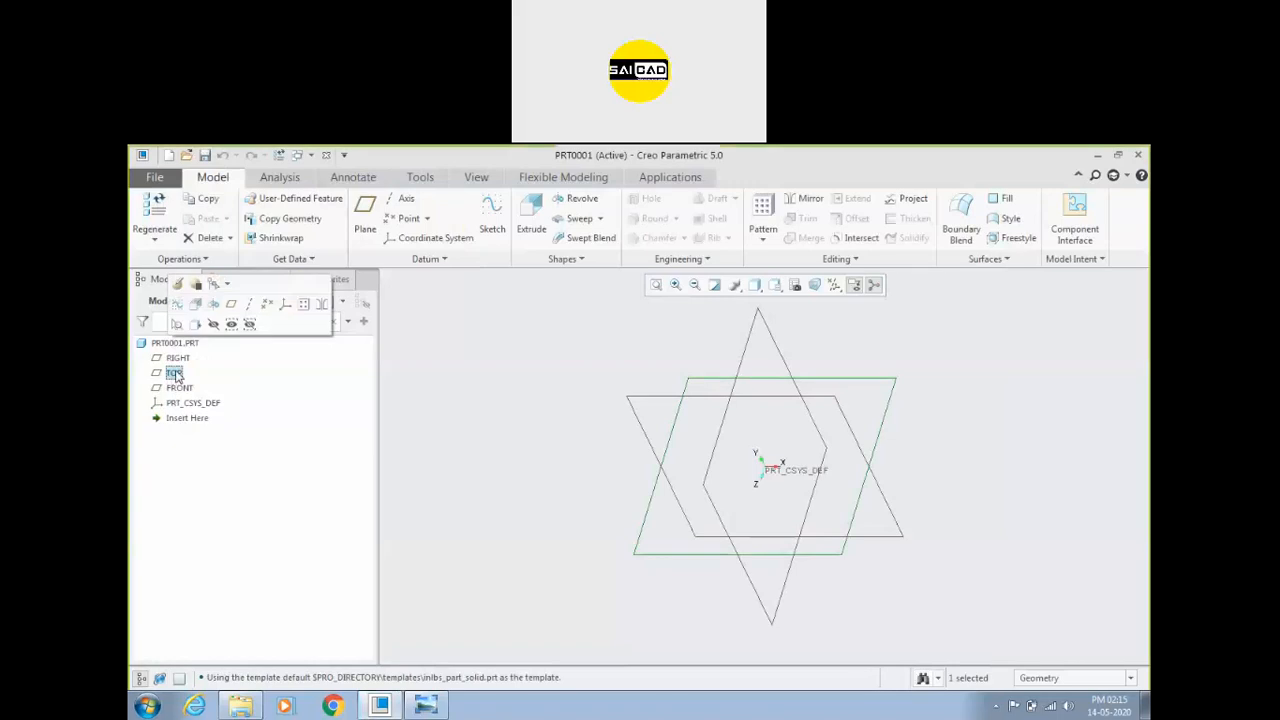
# Step: Start an extrusion sketched on TOP and draw two concentric circles at the origin
pyautogui.click(531, 212)
pyautogui.click(815, 287)
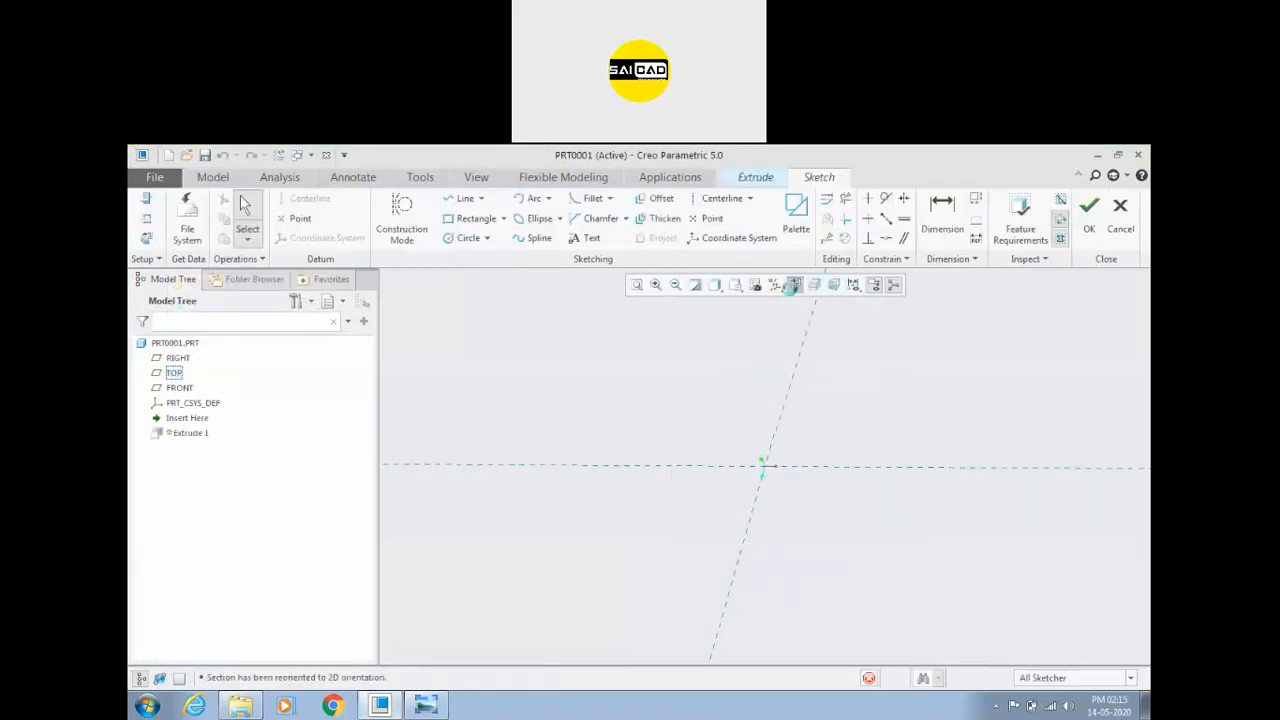
pyautogui.click(450, 240)
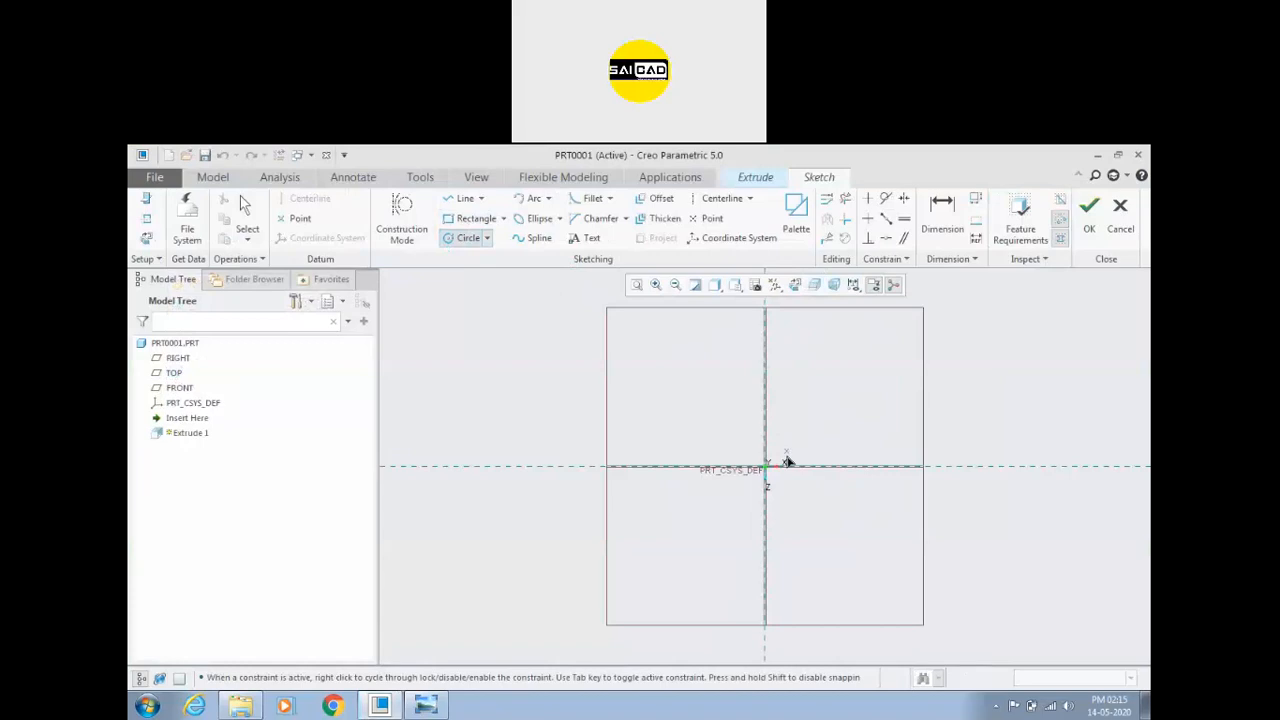
pyautogui.click(766, 467)
pyautogui.click(822, 360)
pyautogui.click(766, 467)
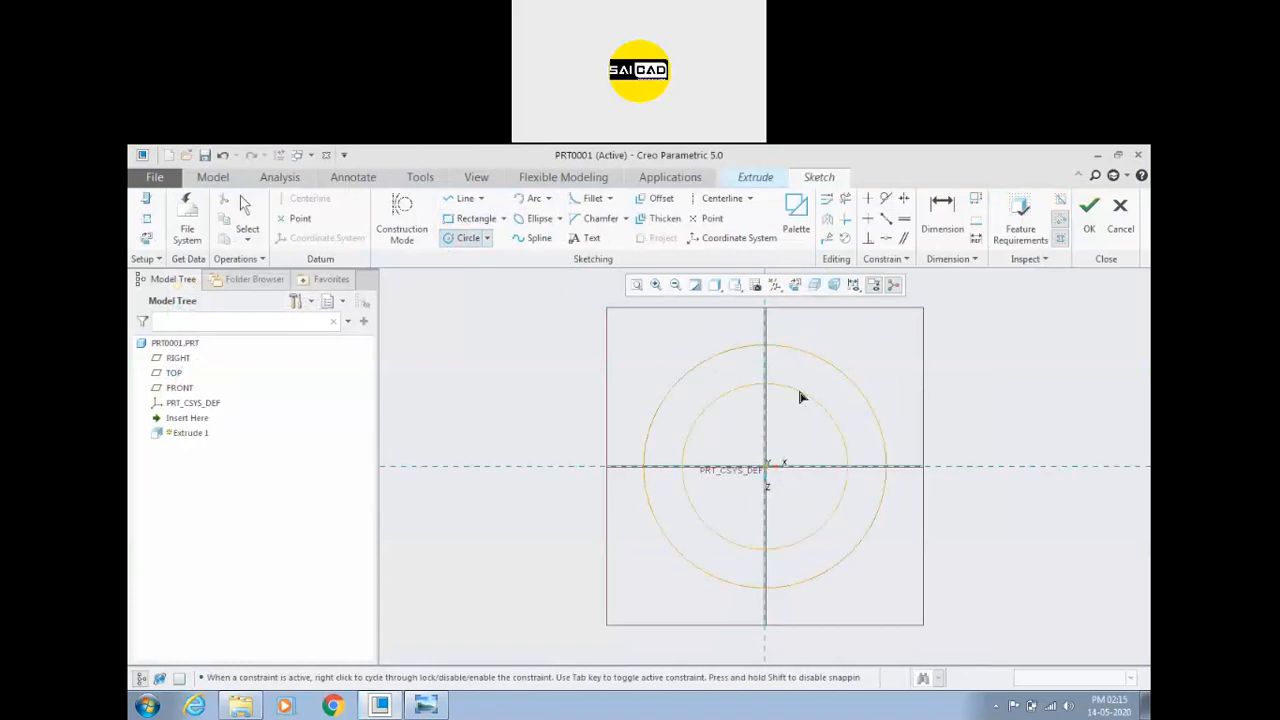
pyautogui.click(804, 396)
pyautogui.middleClick(671, 393)
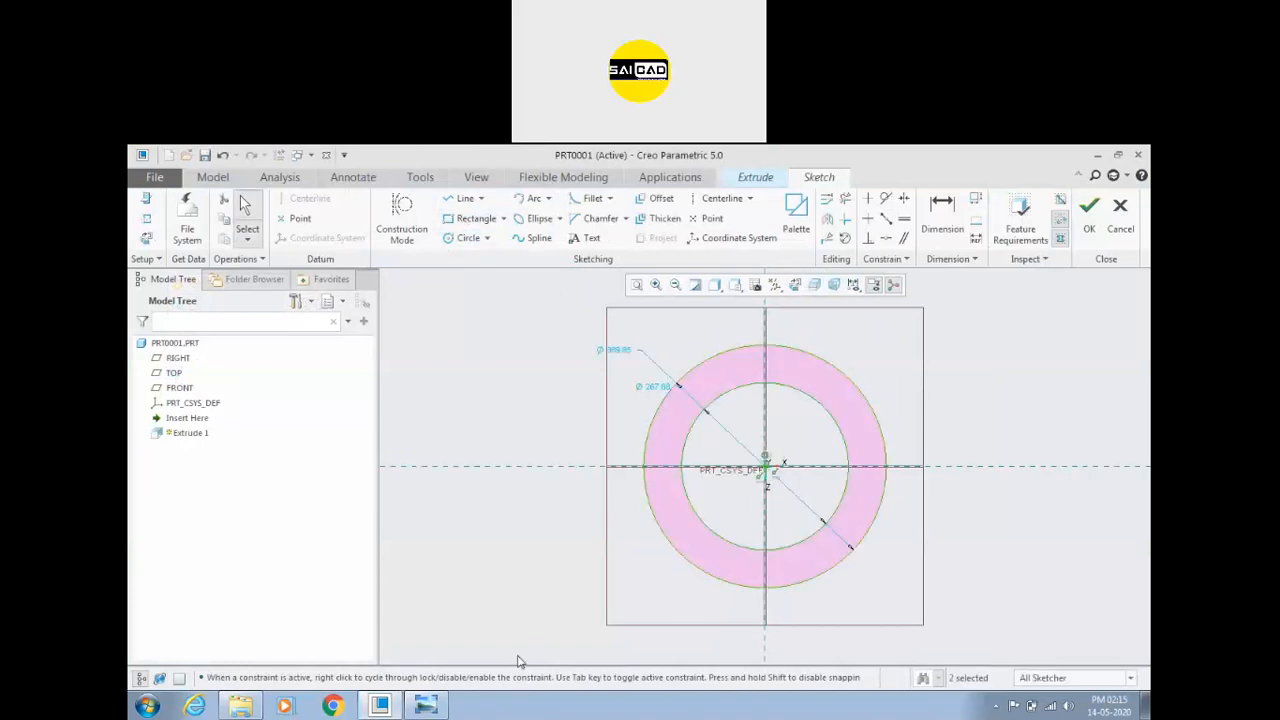
pyautogui.click(426, 706)
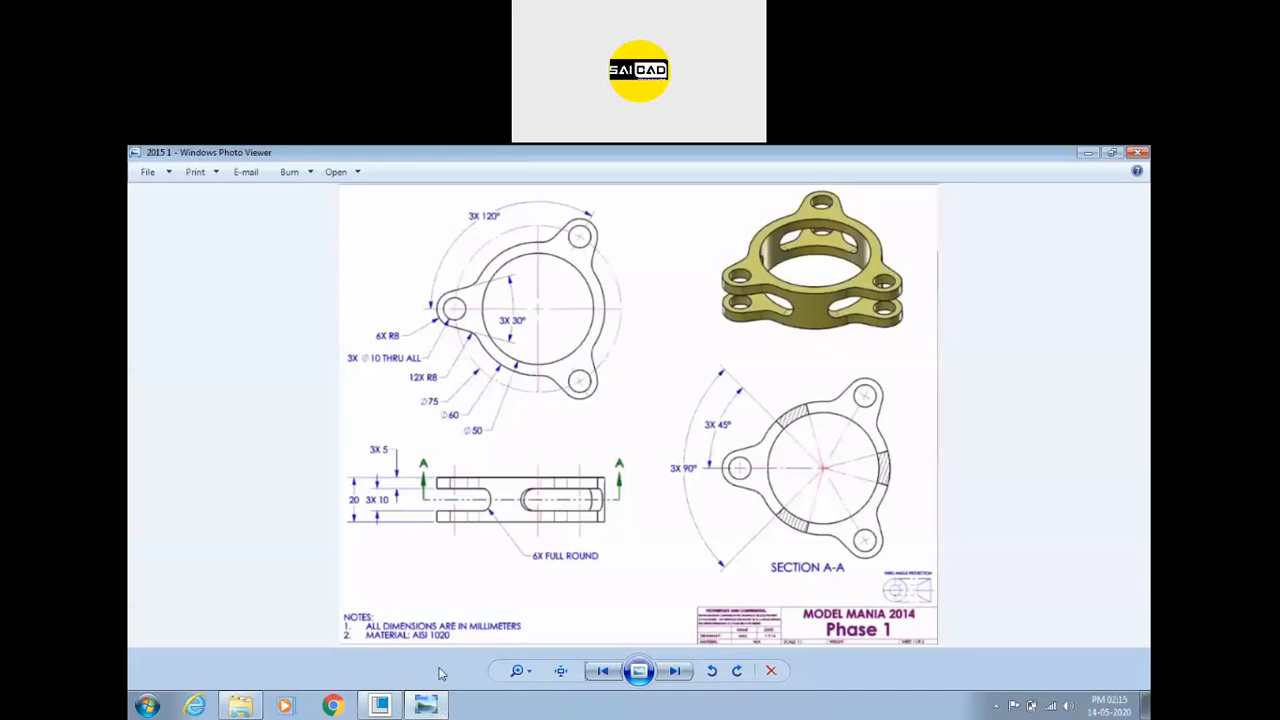
pyautogui.click(426, 706)
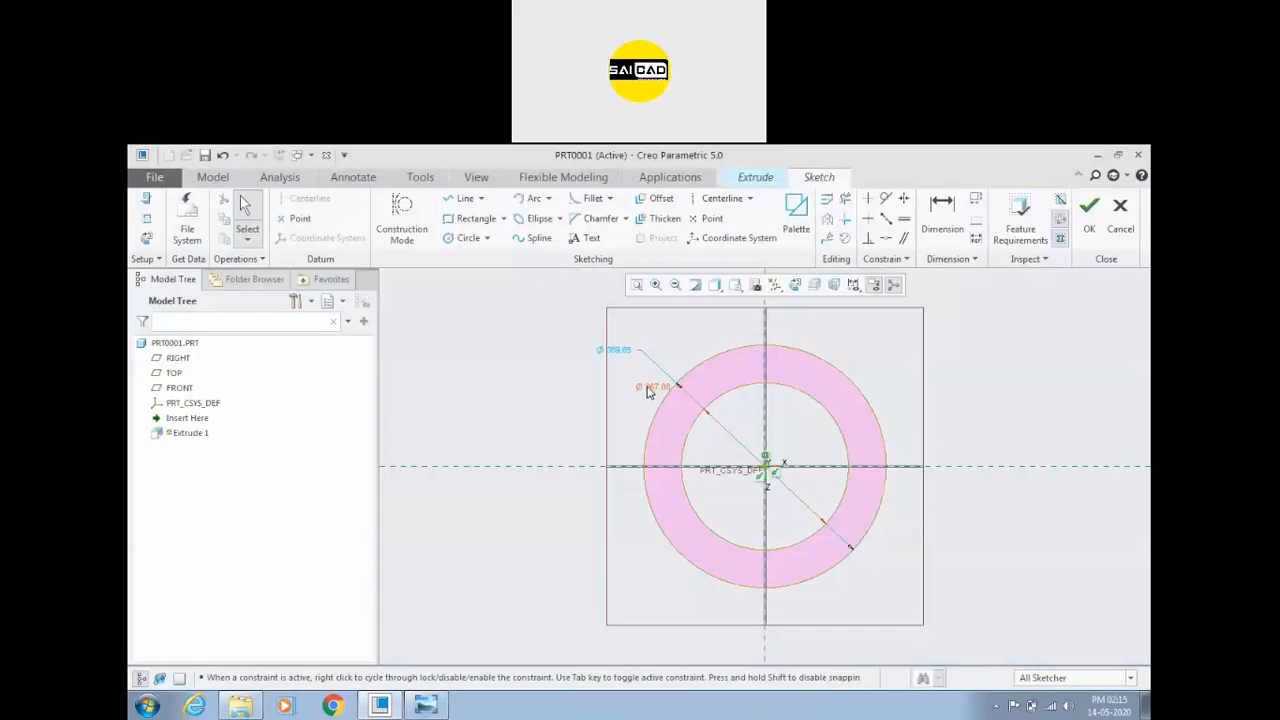
# Step: Set the two circles' diameters to 50 and 60
pyautogui.doubleClick(650, 388)
pyautogui.write('50')
pyautogui.press('Return')
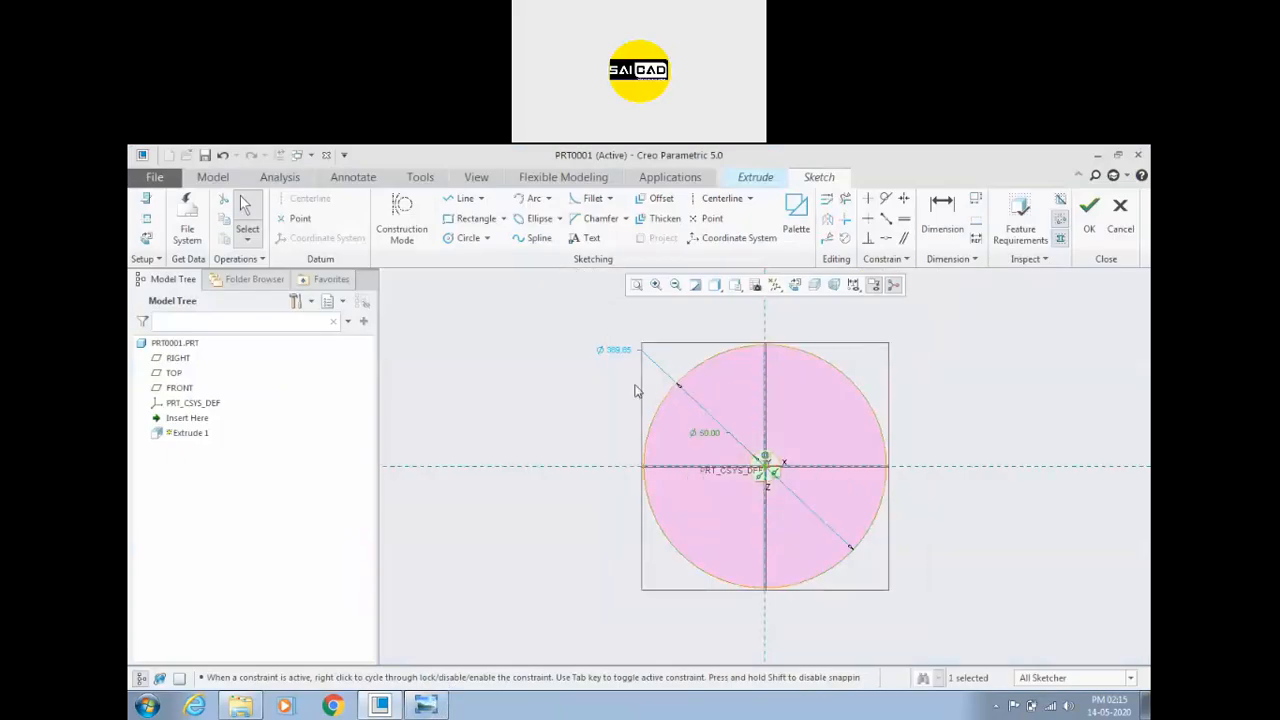
pyautogui.doubleClick(615, 352)
pyautogui.write('60')
pyautogui.press('Return')
# Step: Add a third concentric Ø75 circle, then begin a small circle on its left axis crossing
pyautogui.click(468, 238)
pyautogui.click(655, 468)
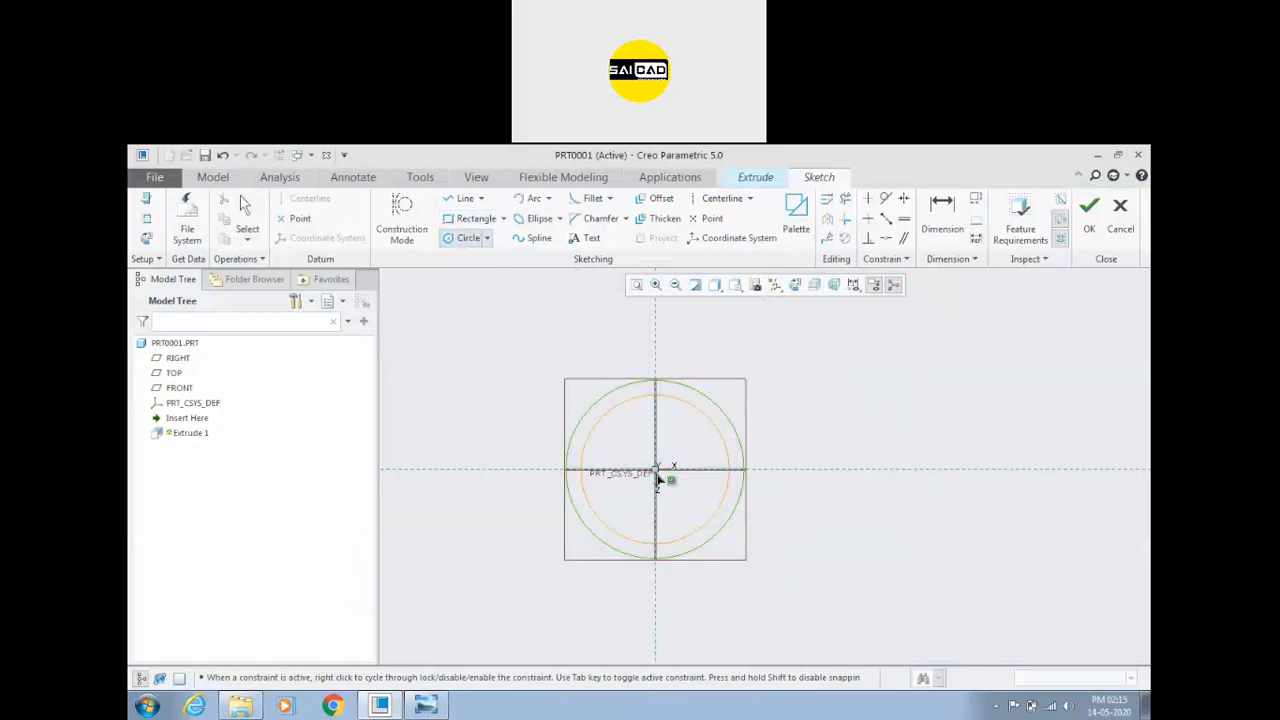
pyautogui.click(744, 362)
pyautogui.middleClick(603, 347)
pyautogui.doubleClick(493, 336)
pyautogui.write('75')
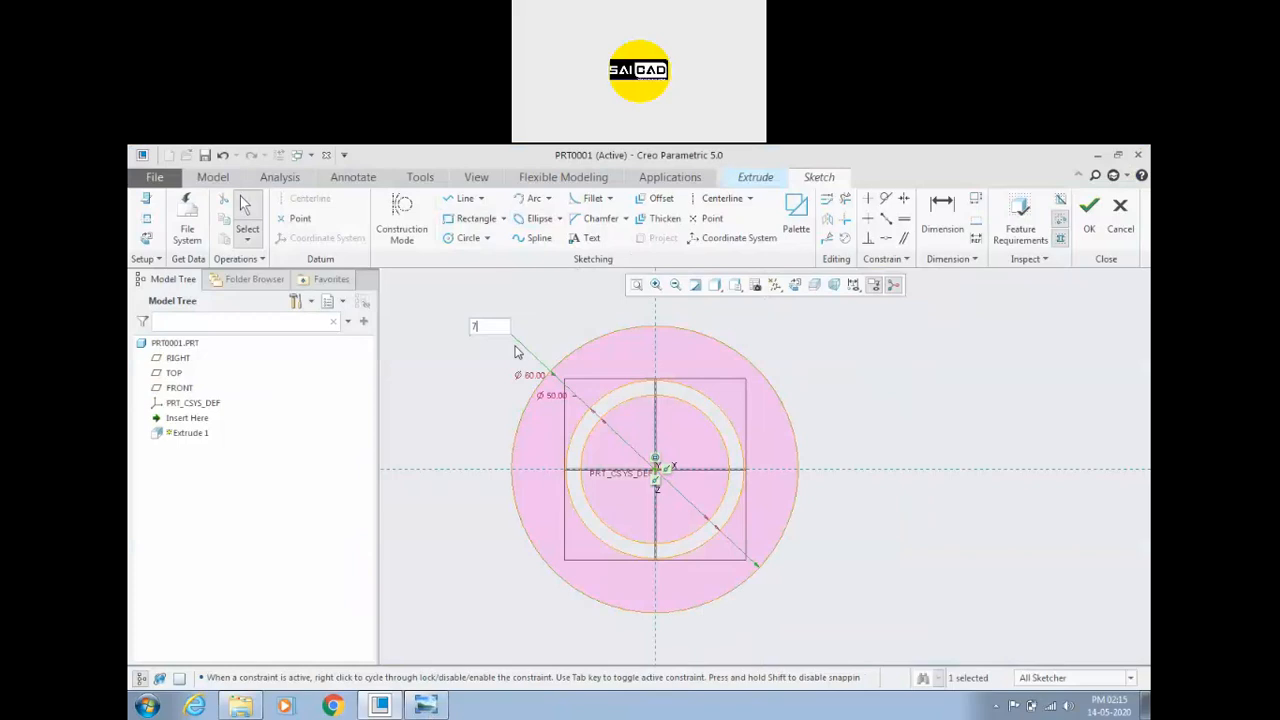
pyautogui.press('Return')
pyautogui.click(909, 378)
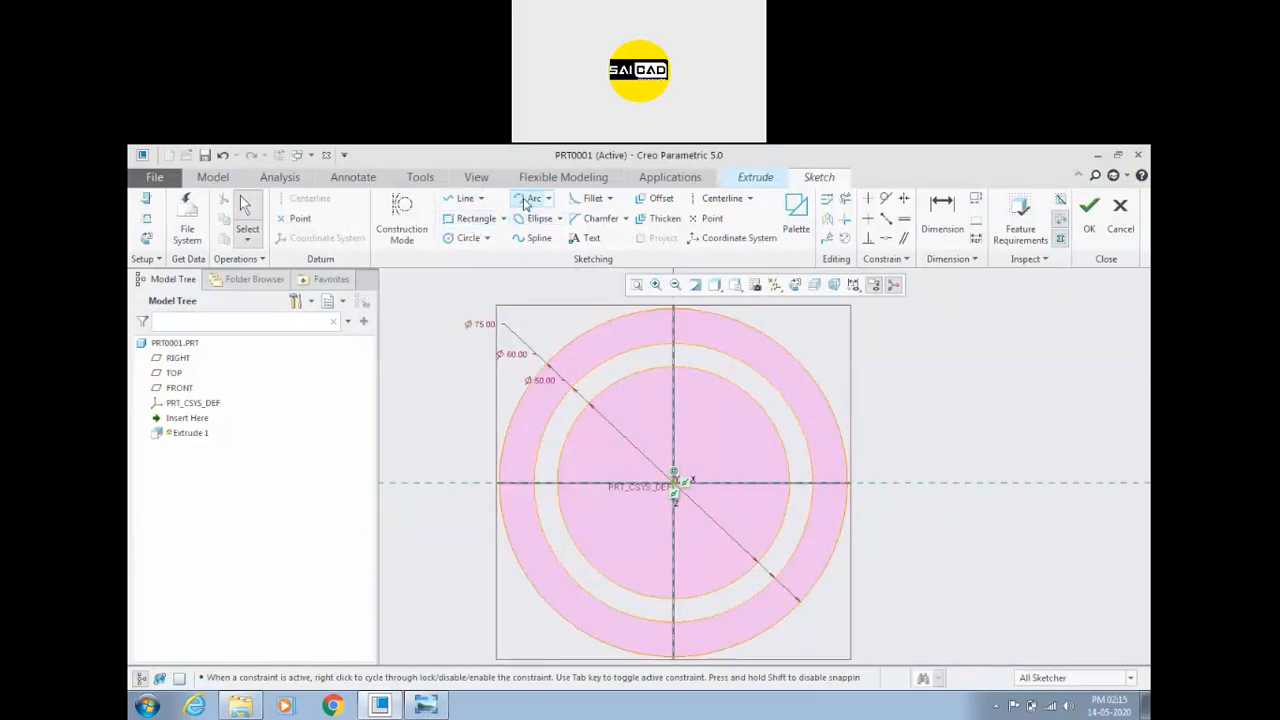
pyautogui.click(467, 238)
pyautogui.click(500, 484)
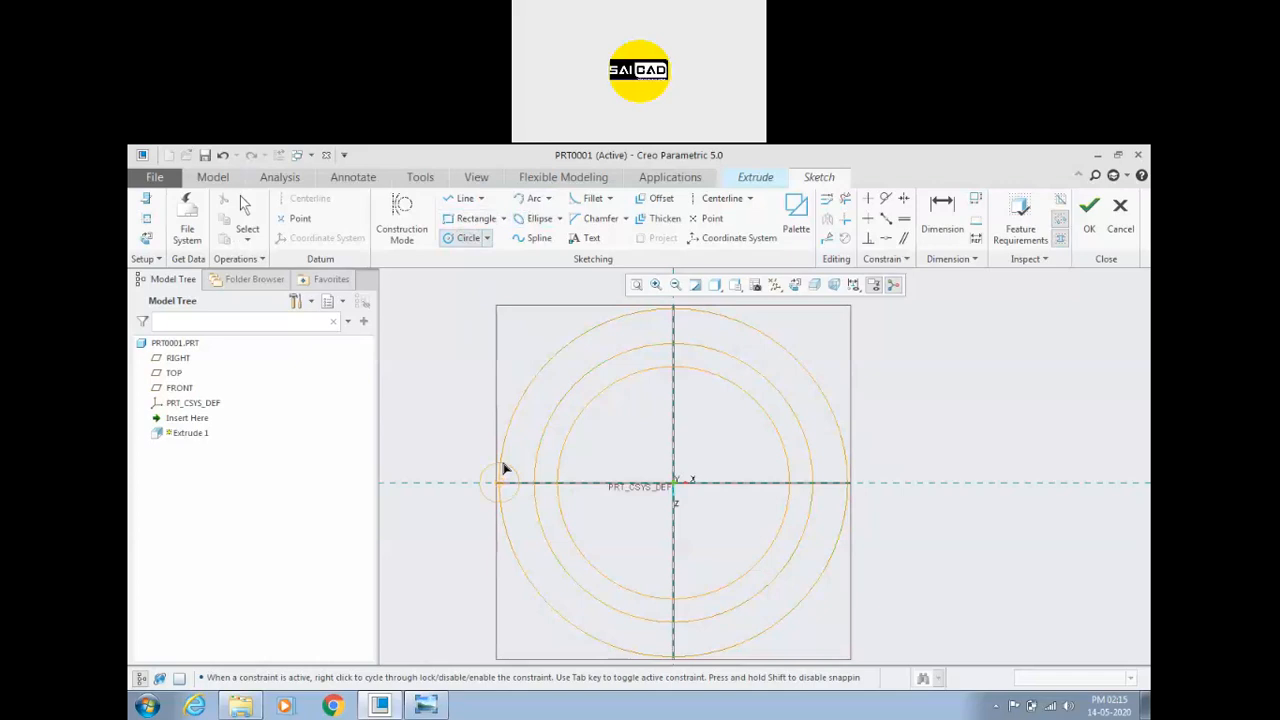
# Step: Finish the small lug circle and set its diameter to 16
pyautogui.click(506, 456)
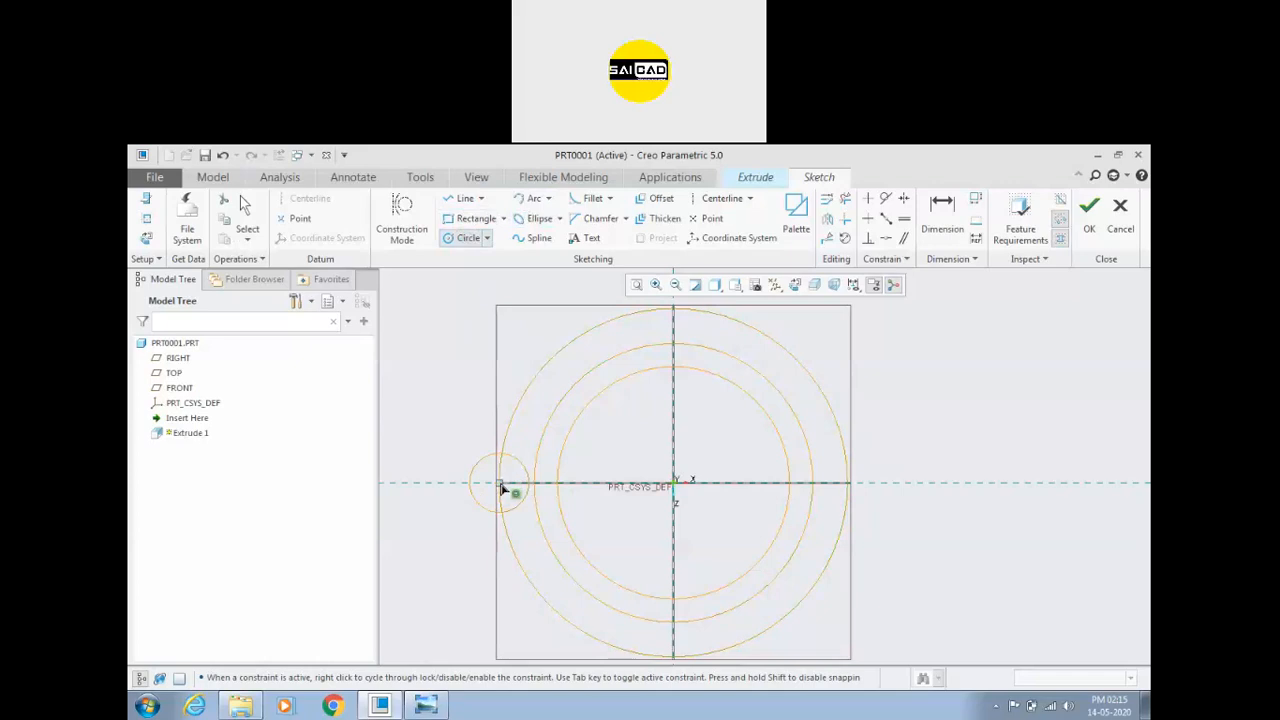
pyautogui.middleClick(466, 423)
pyautogui.scroll(3, 461, 510)
pyautogui.moveTo(462, 412); pyautogui.dragTo(445, 363)
pyautogui.doubleClick(398, 435)
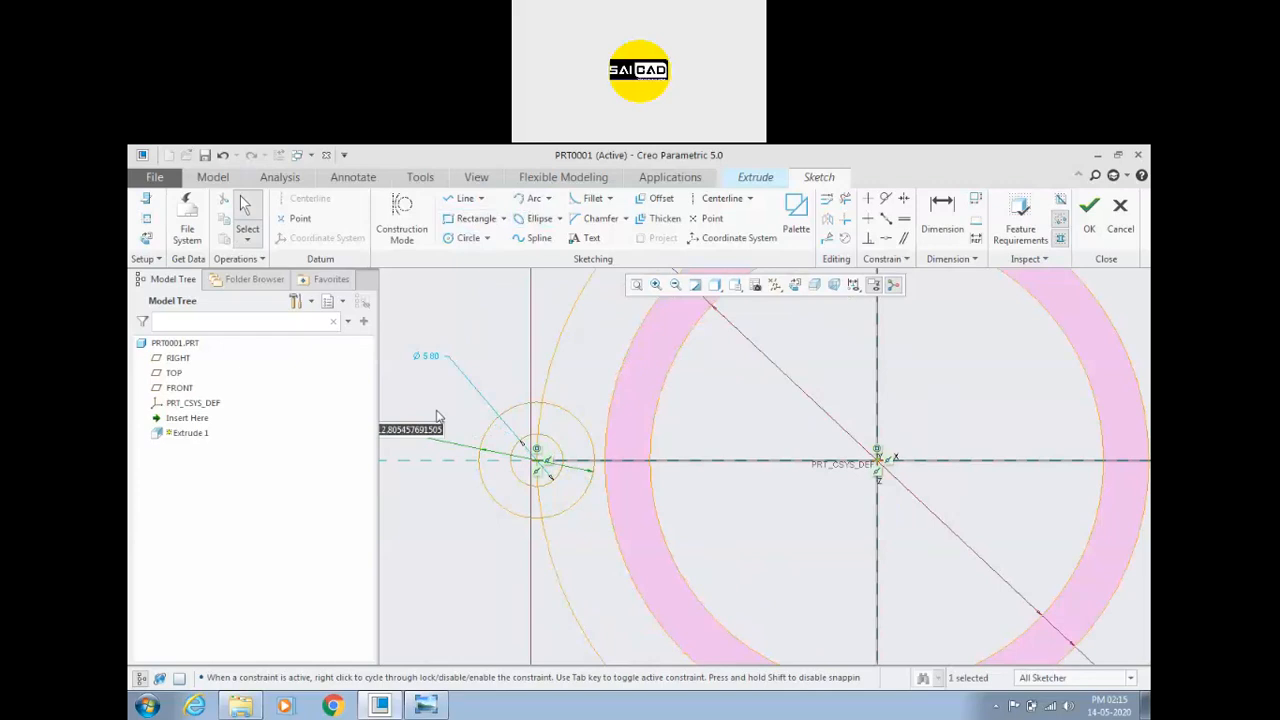
pyautogui.write('16')
pyautogui.press('Return')
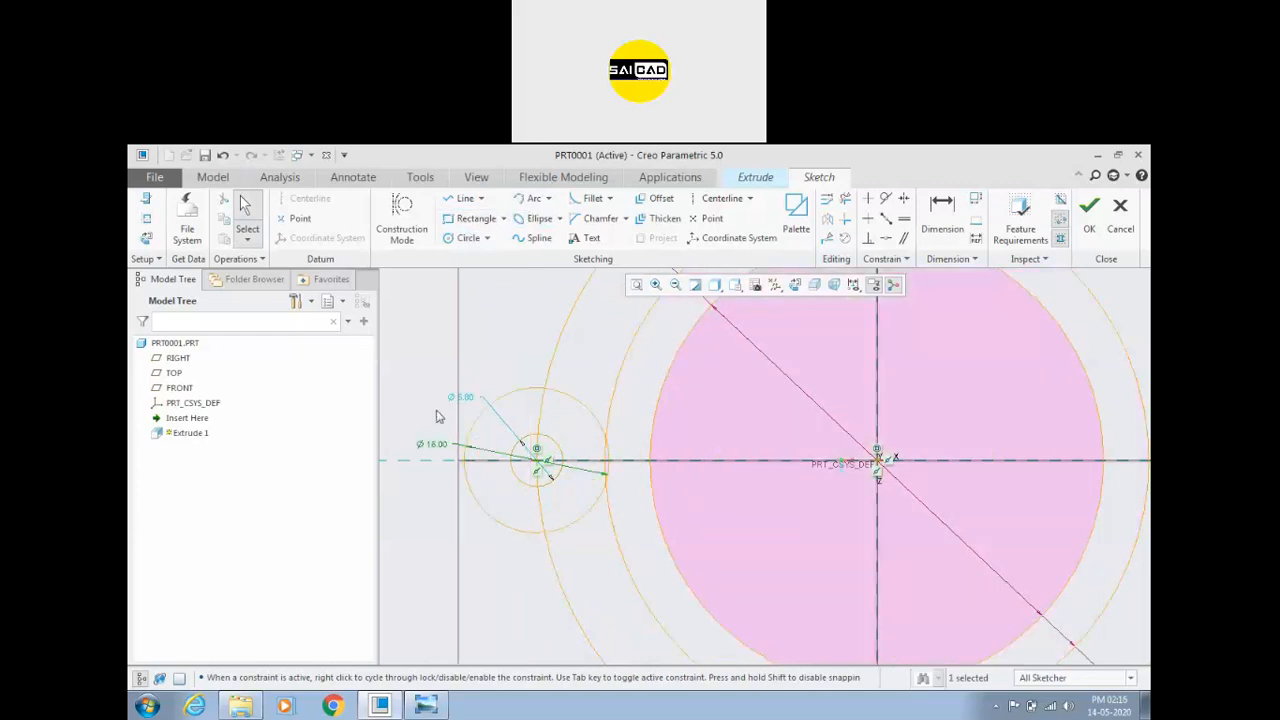
# Step: Set the concentric hole circle to Ø10, checking the reference drawing
pyautogui.doubleClick(463, 399)
pyautogui.click(427, 707)
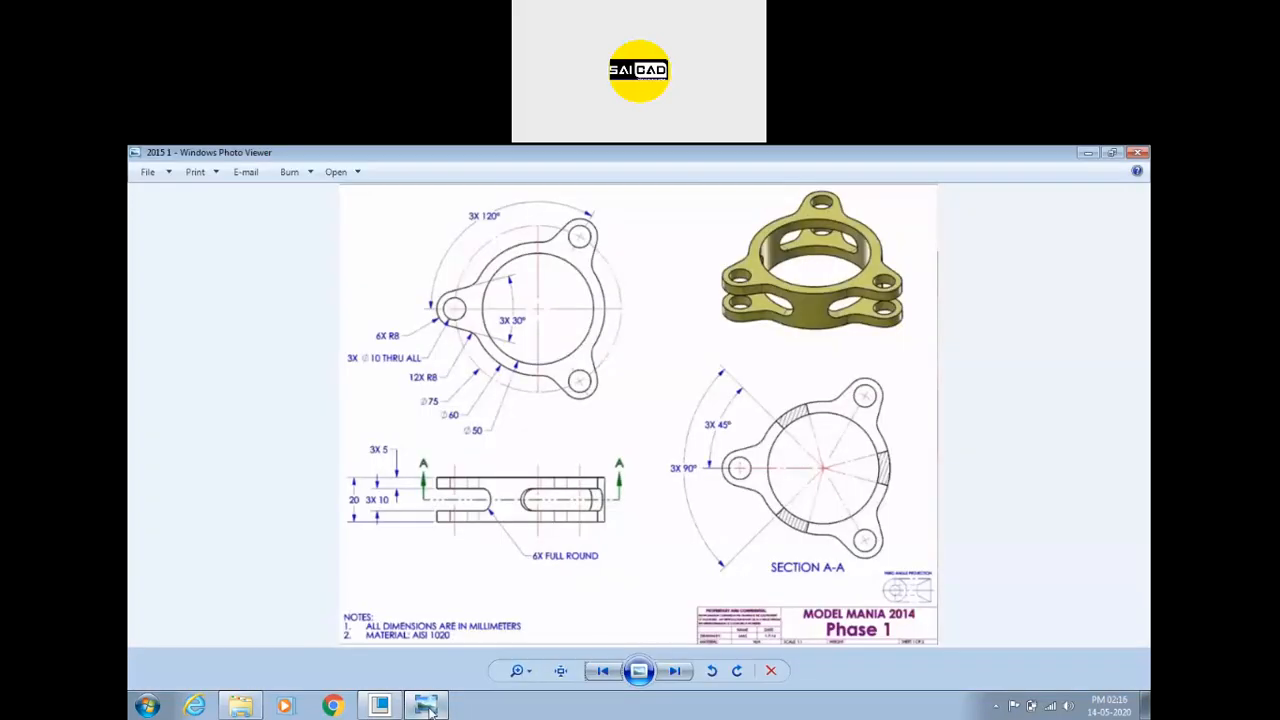
pyautogui.click(427, 707)
pyautogui.write('10')
pyautogui.press('Return')
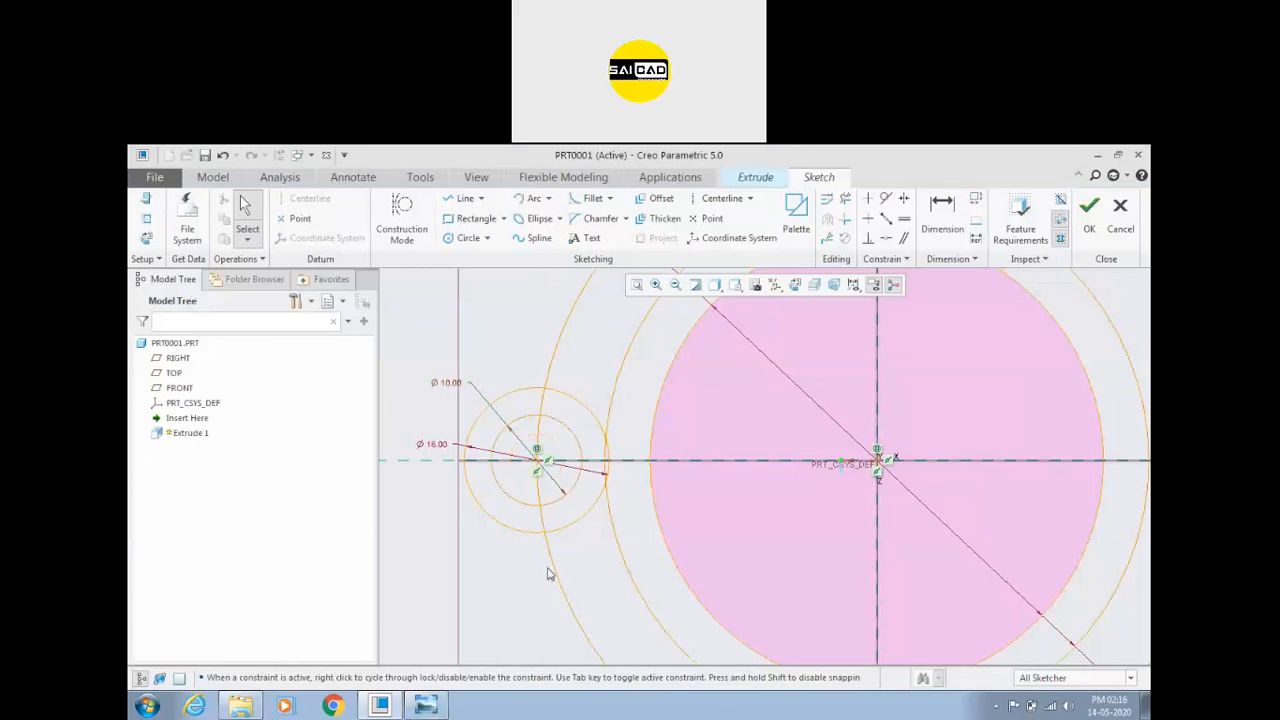
pyautogui.click(427, 707)
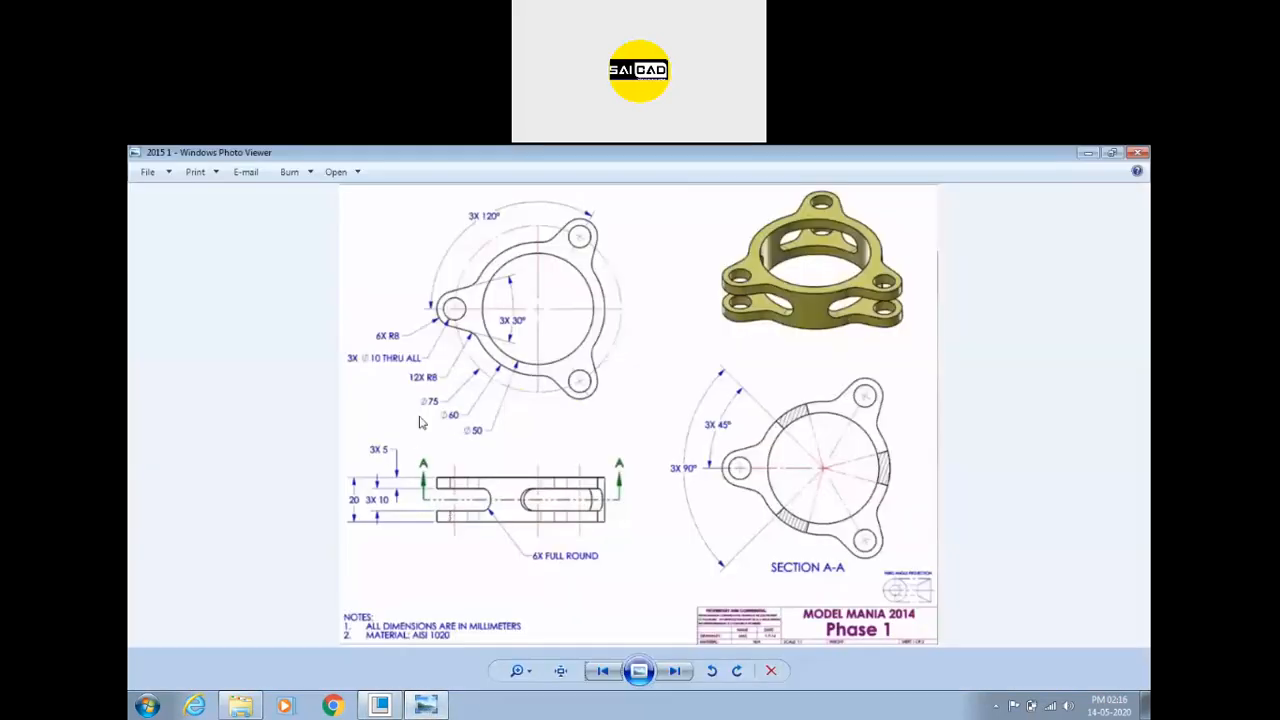
pyautogui.click(427, 707)
# Step: Draw a line from the Ø16 lug to the outer circle and dimension it 15
pyautogui.press('l')
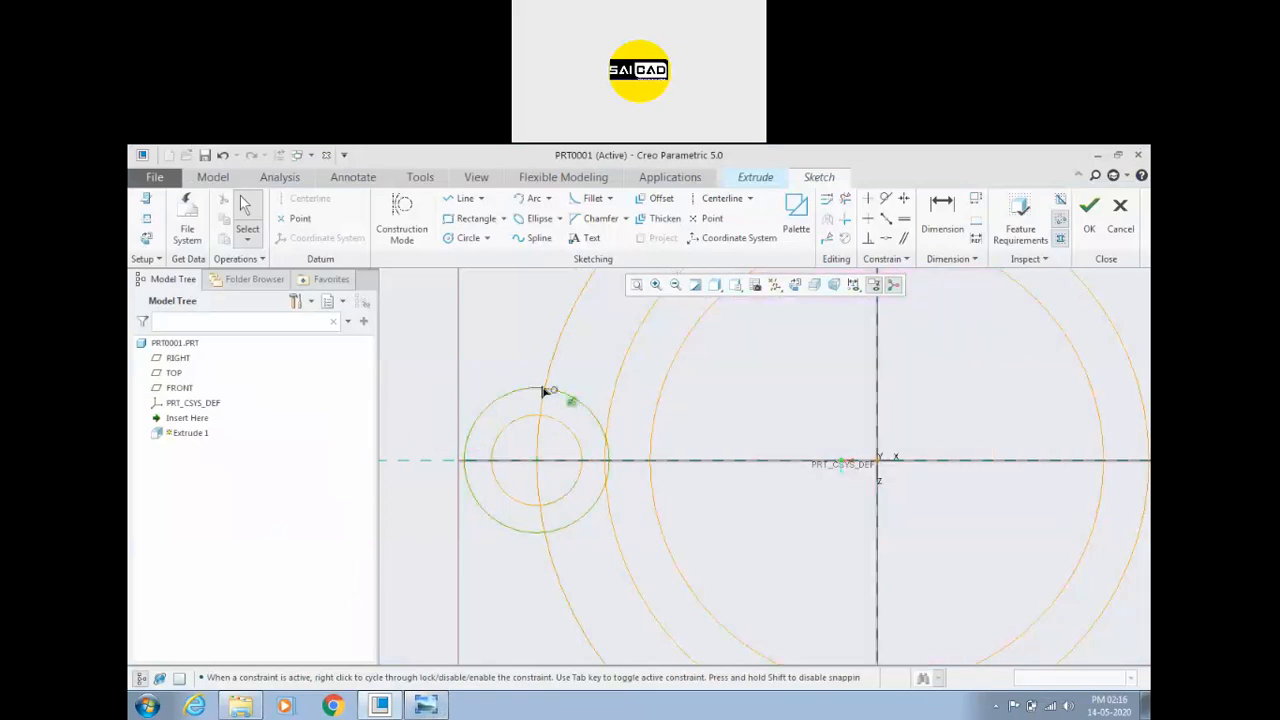
pyautogui.click(510, 390)
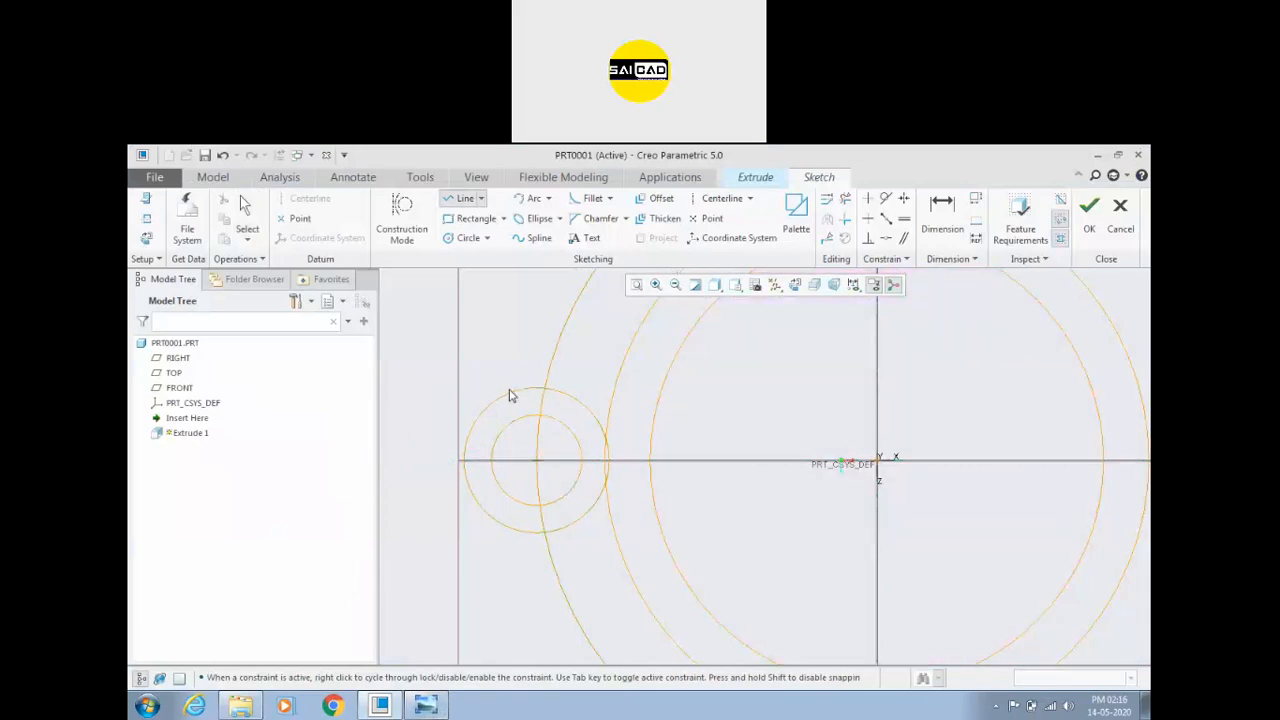
pyautogui.click(561, 363)
pyautogui.middleClick(563, 363)
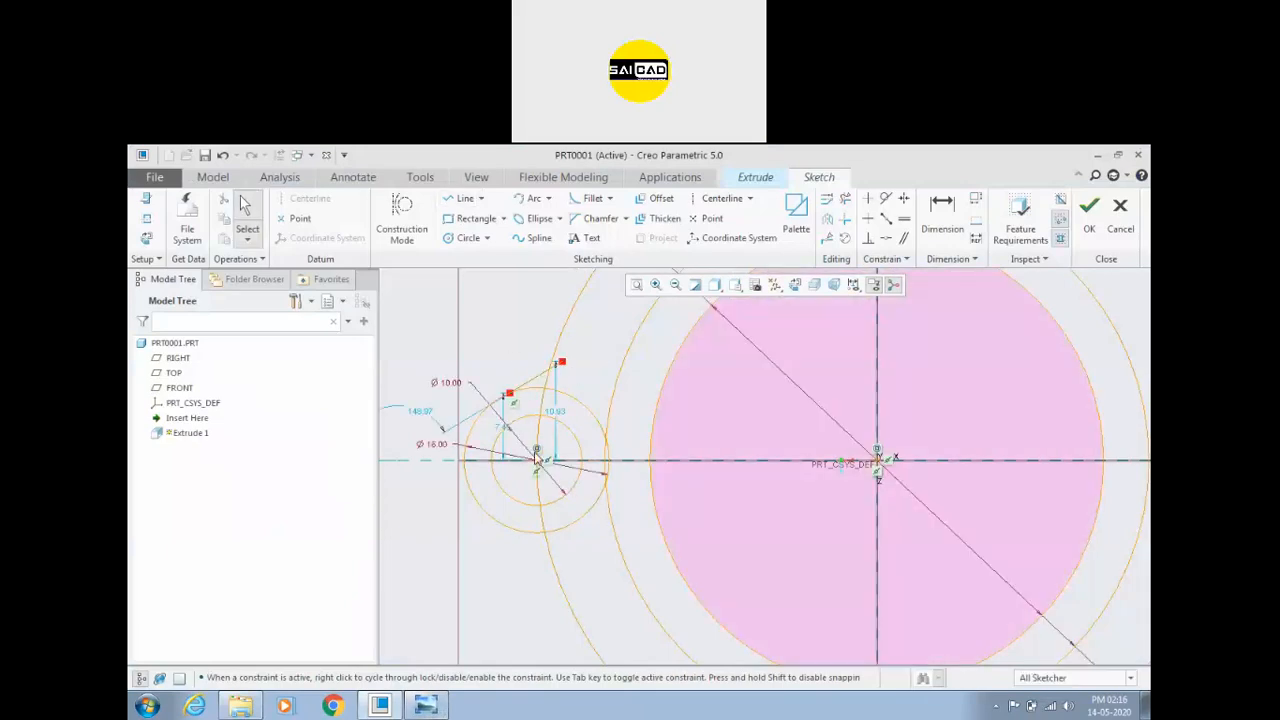
pyautogui.press('d')
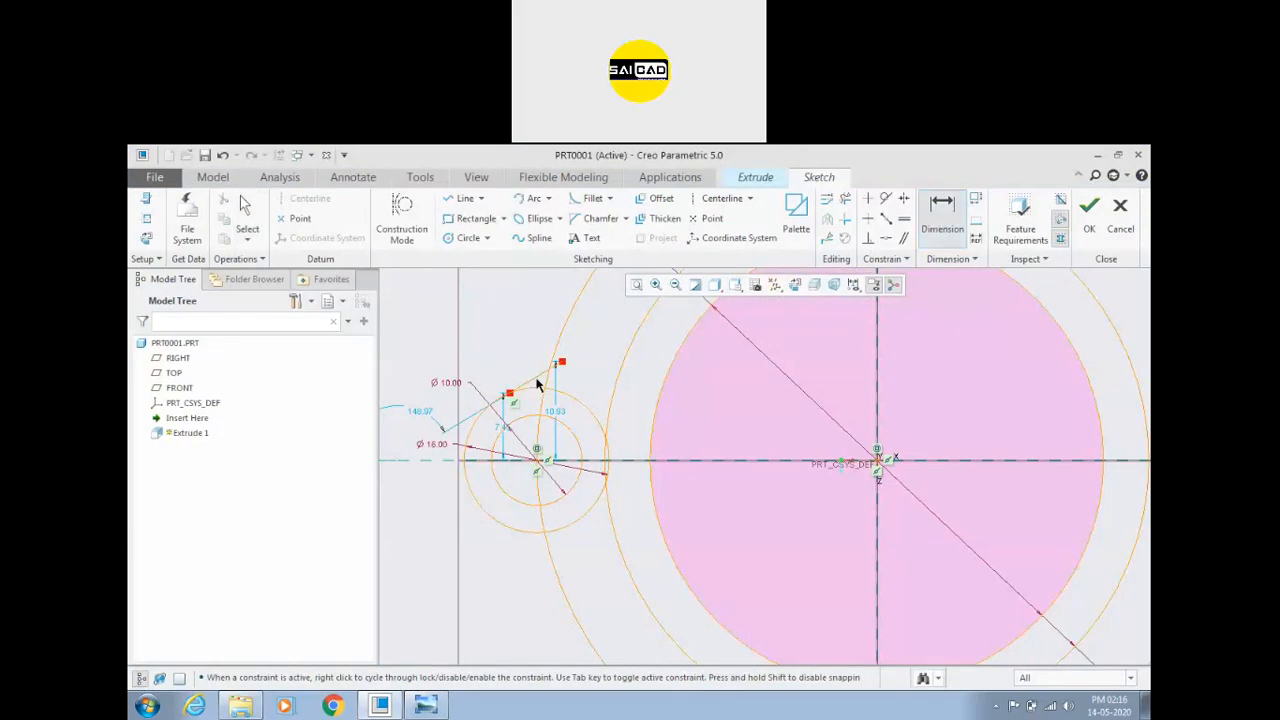
pyautogui.click(588, 449)
pyautogui.write('15')
pyautogui.press('Return')
pyautogui.scroll(-2, 503, 391)
pyautogui.scroll(2, 621, 412)
pyautogui.scroll(3, 614, 375)
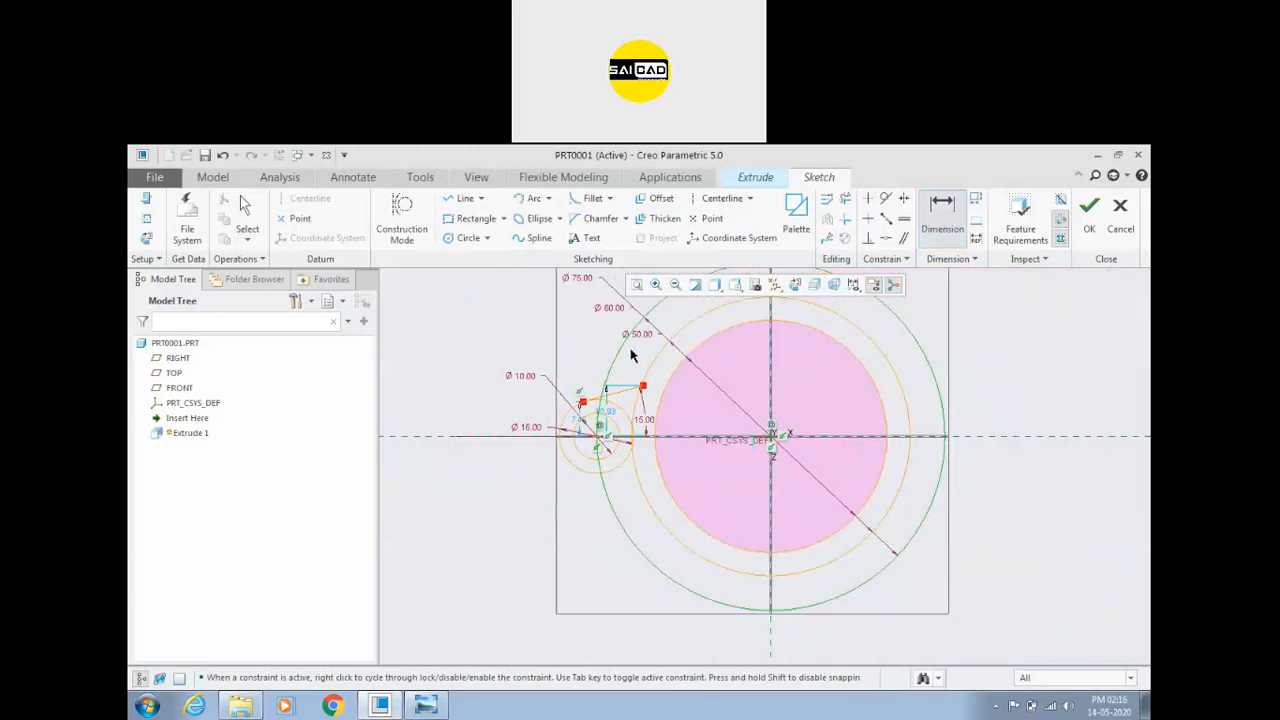
# Step: Browse the sketch shortcut menus and briefly start a centerline
pyautogui.rightClick(876, 580)
pyautogui.click(914, 570)
pyautogui.rightClick(888, 572)
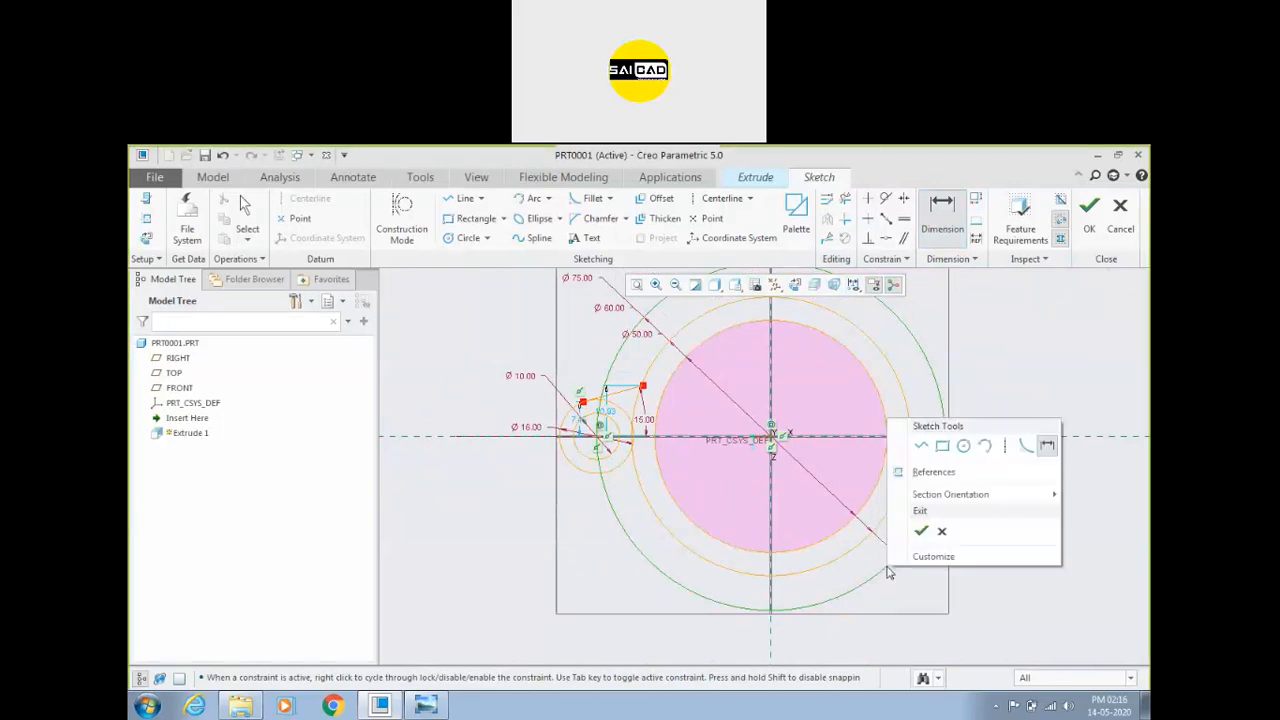
pyautogui.click(1007, 607)
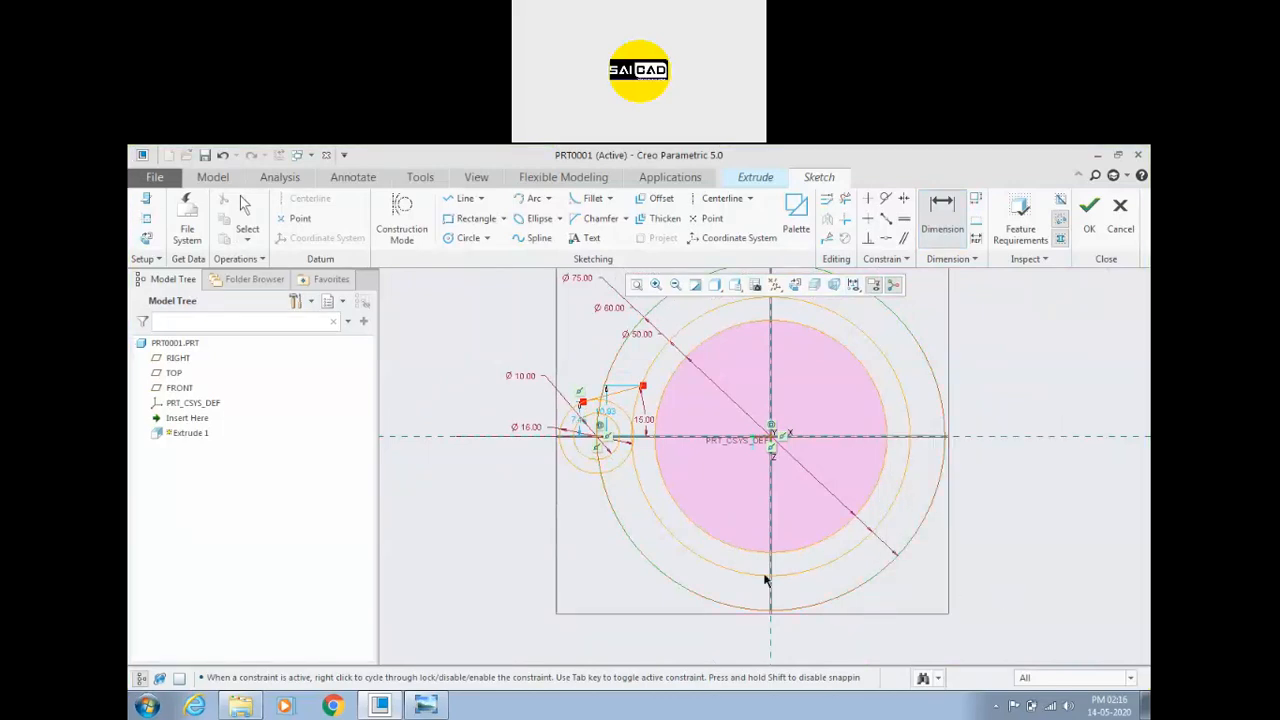
pyautogui.rightClick(644, 564)
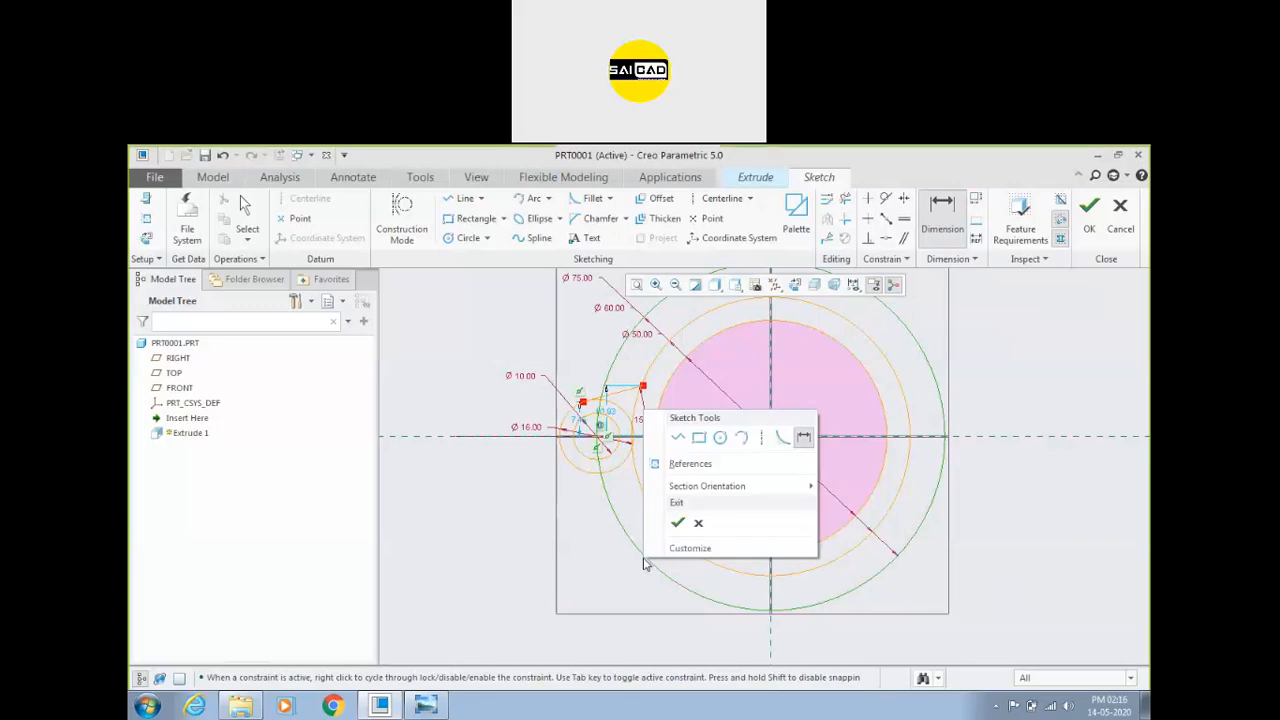
pyautogui.click(762, 438)
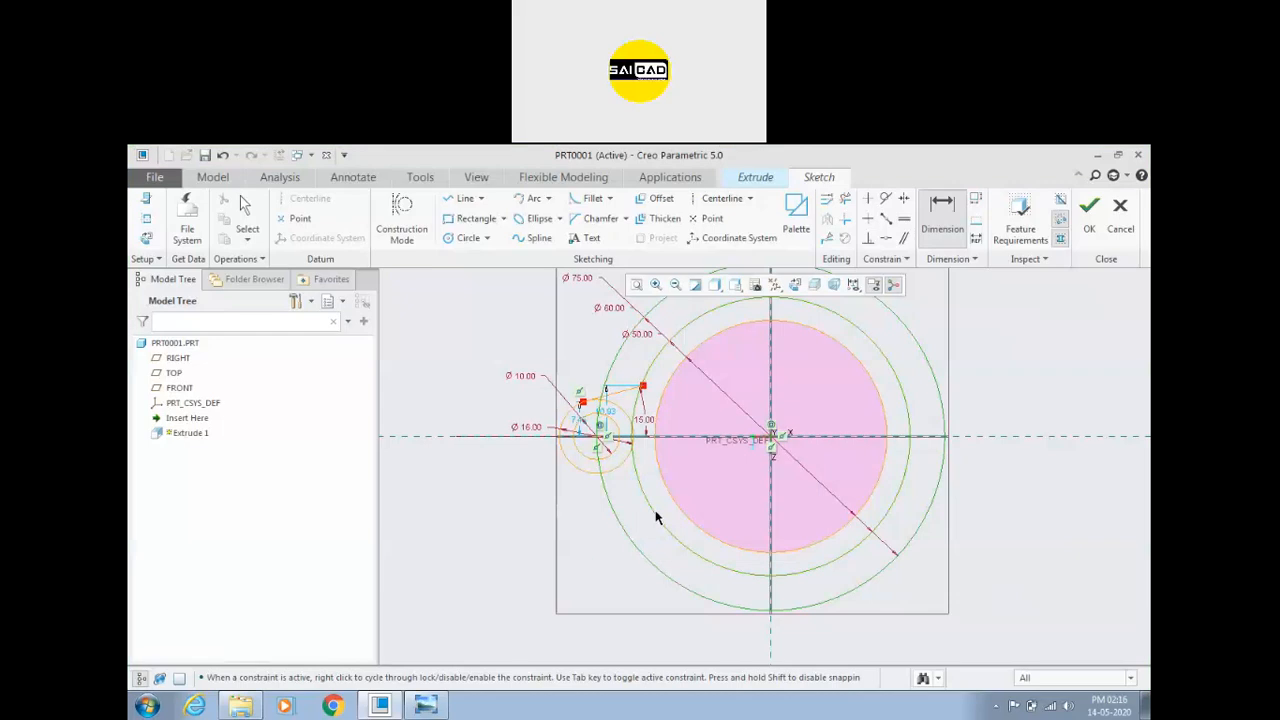
pyautogui.rightClick(657, 517)
pyautogui.middleClick(586, 578)
# Step: Select the Ø75 circle and convert it to construction geometry
pyautogui.click(608, 501)
pyautogui.rightClick(608, 501)
pyautogui.click(552, 579)
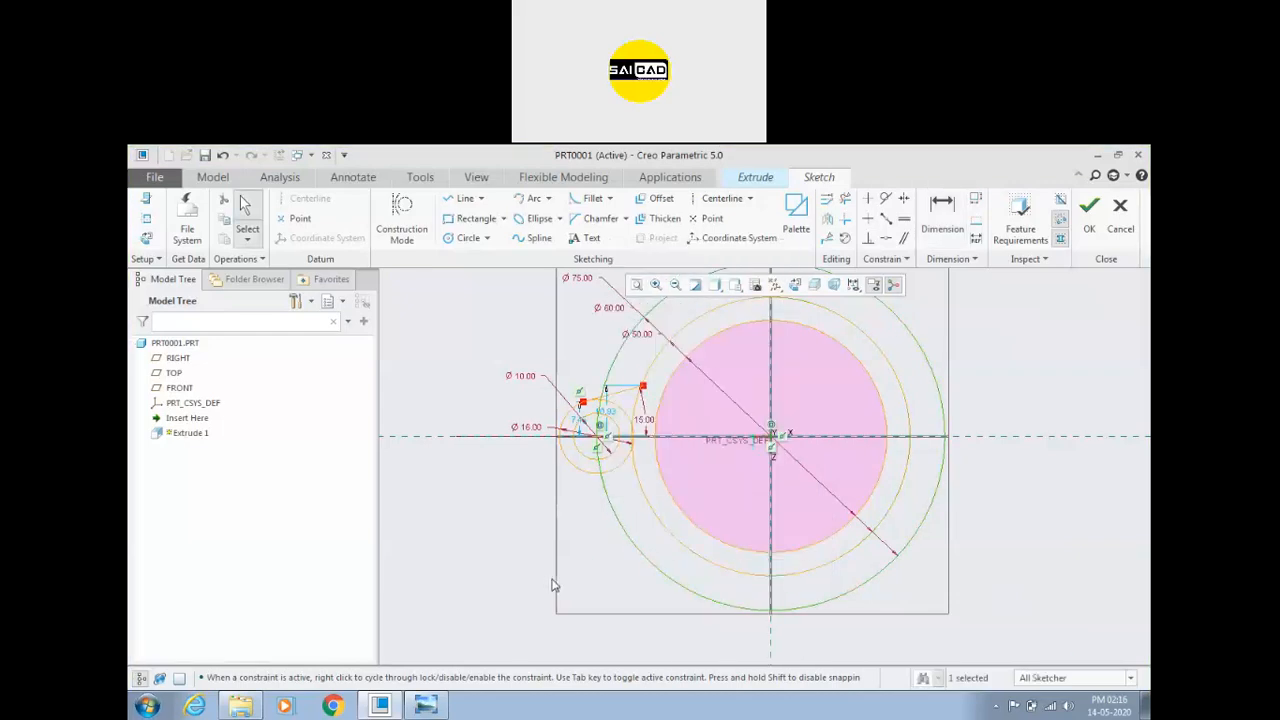
pyautogui.click(1057, 326)
pyautogui.click(628, 540)
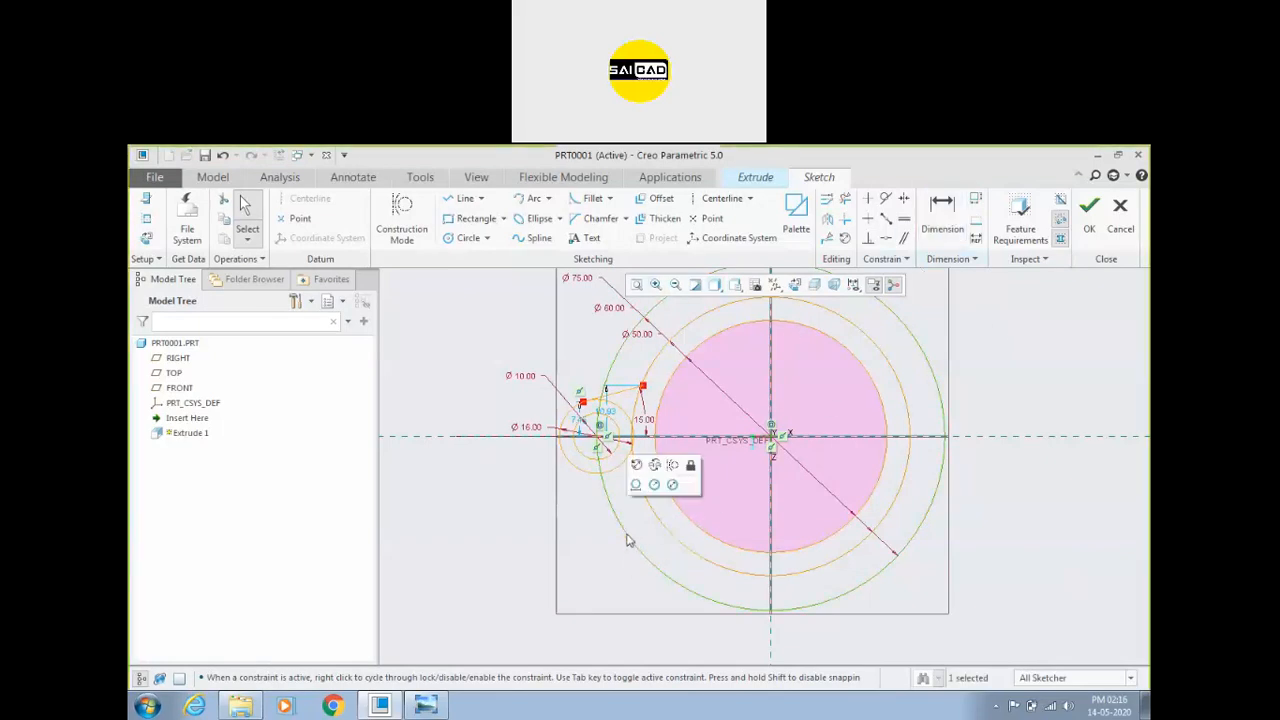
pyautogui.click(621, 562)
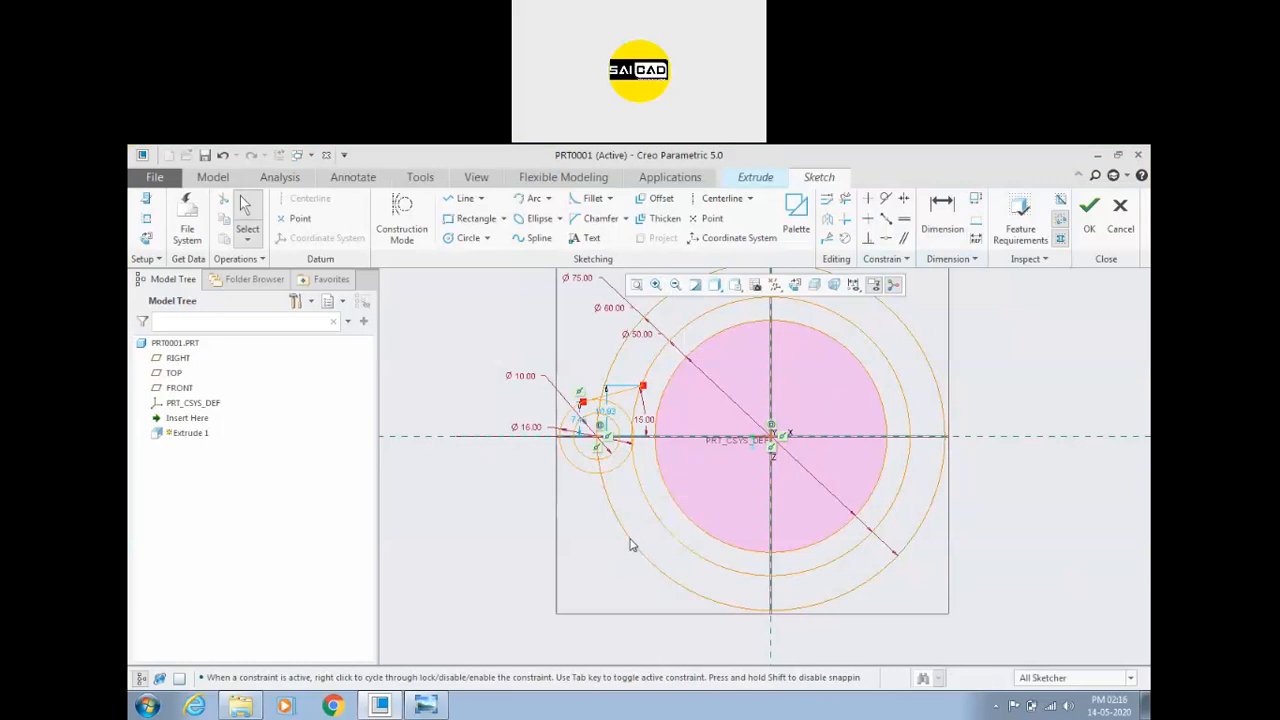
pyautogui.click(630, 540)
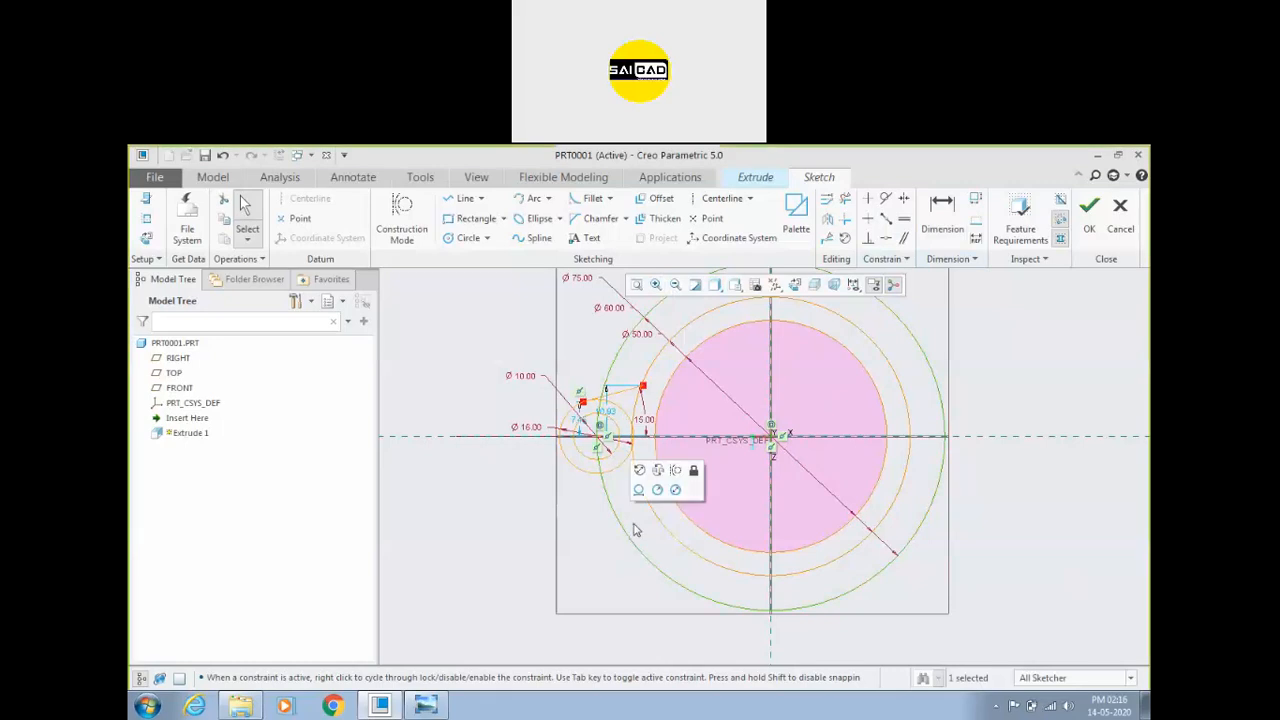
pyautogui.click(676, 472)
pyautogui.scroll(4, 574, 517)
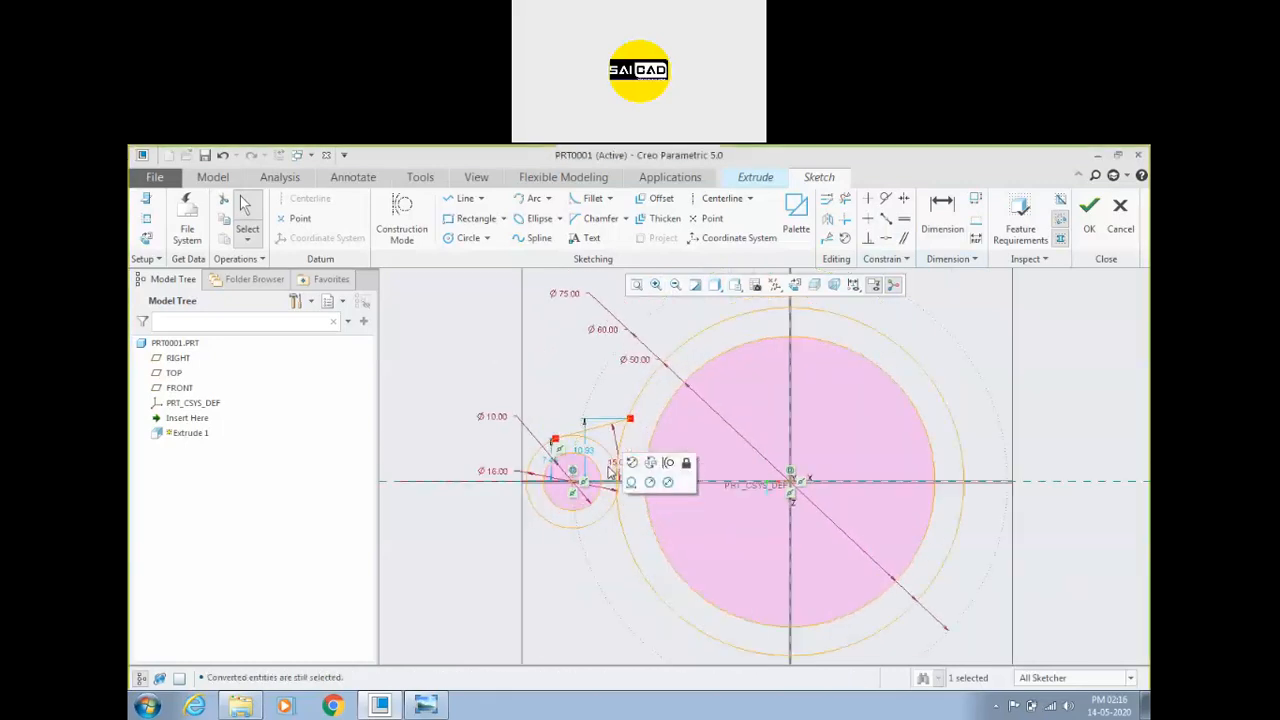
pyautogui.click(651, 440)
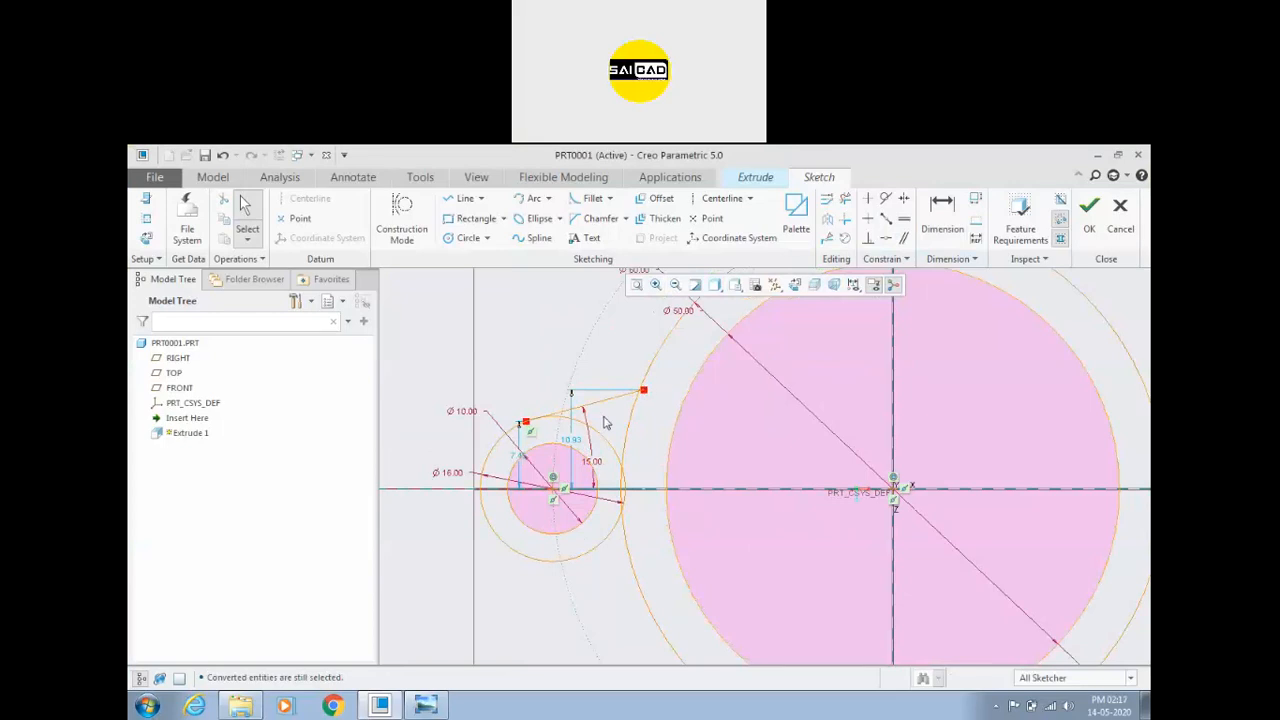
# Step: Make the lug's side line tangent and put its upper endpoint on the large circle
pyautogui.scroll(2, 604, 422)
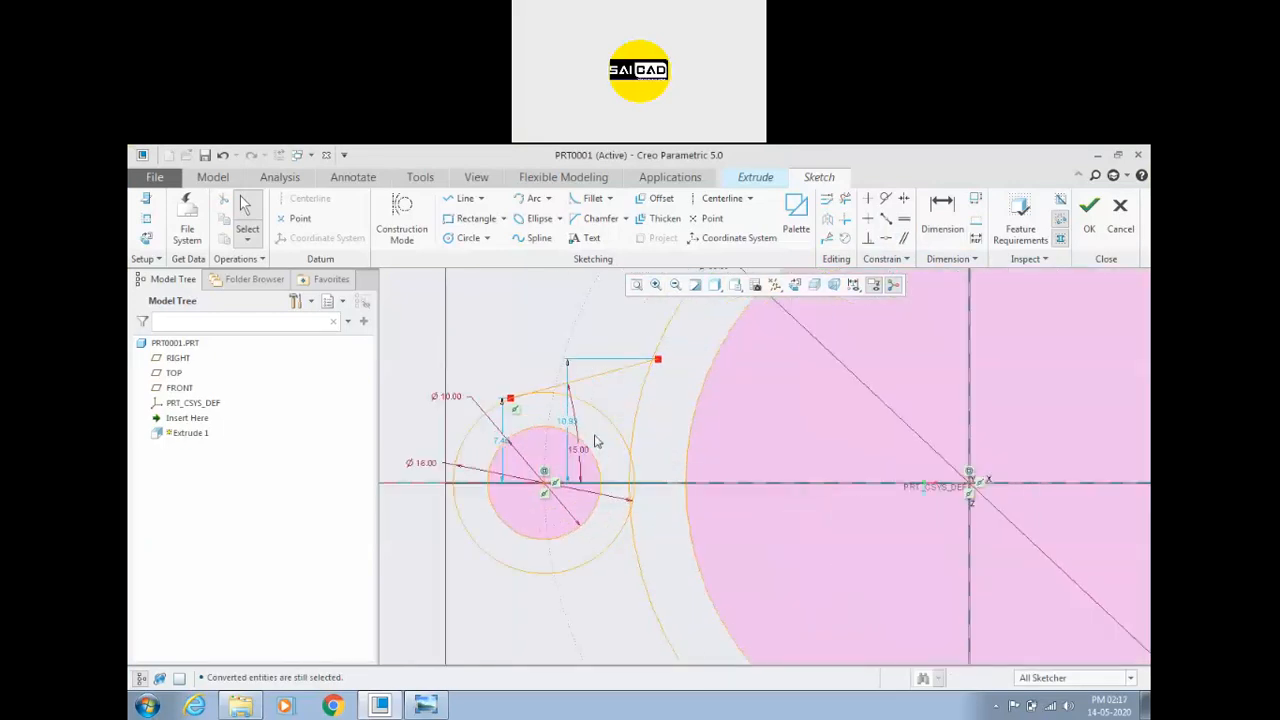
pyautogui.click(885, 198)
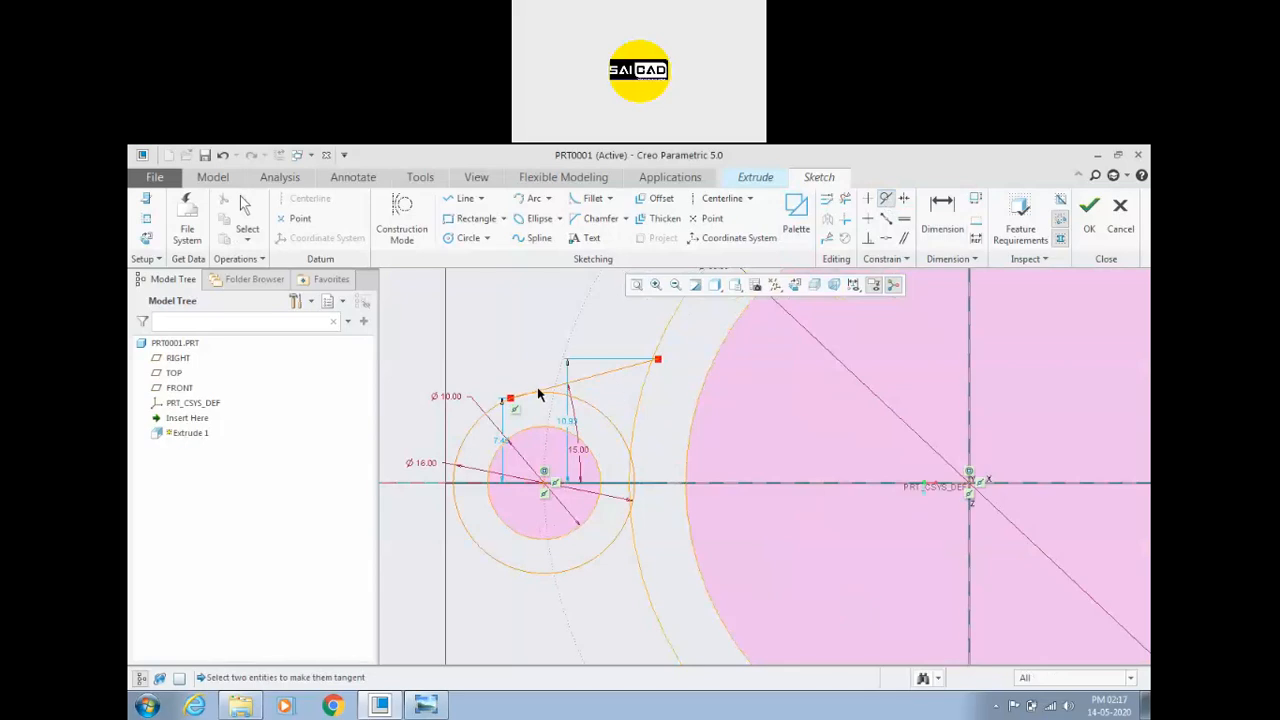
pyautogui.click(585, 383)
pyautogui.middleClick(609, 389)
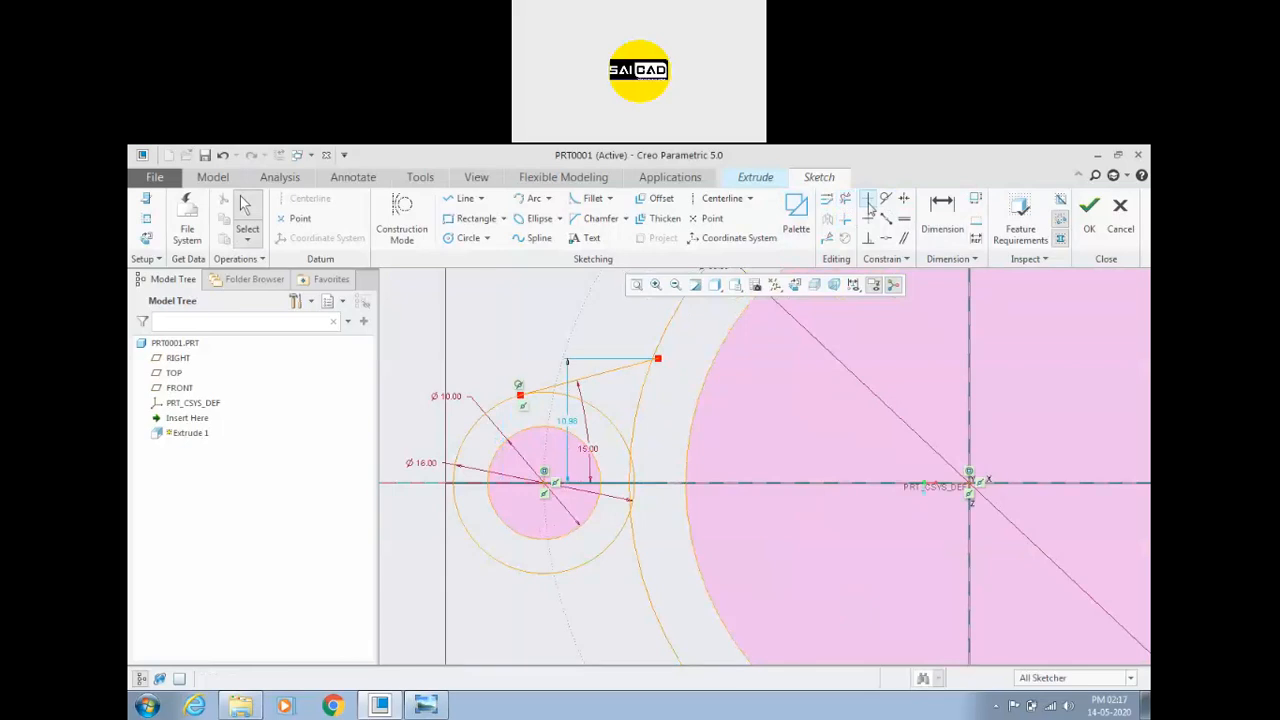
pyautogui.click(886, 238)
pyautogui.click(657, 360)
pyautogui.click(660, 354)
pyautogui.middleClick(668, 383)
pyautogui.scroll(3, 585, 405)
pyautogui.scroll(-2, 603, 462)
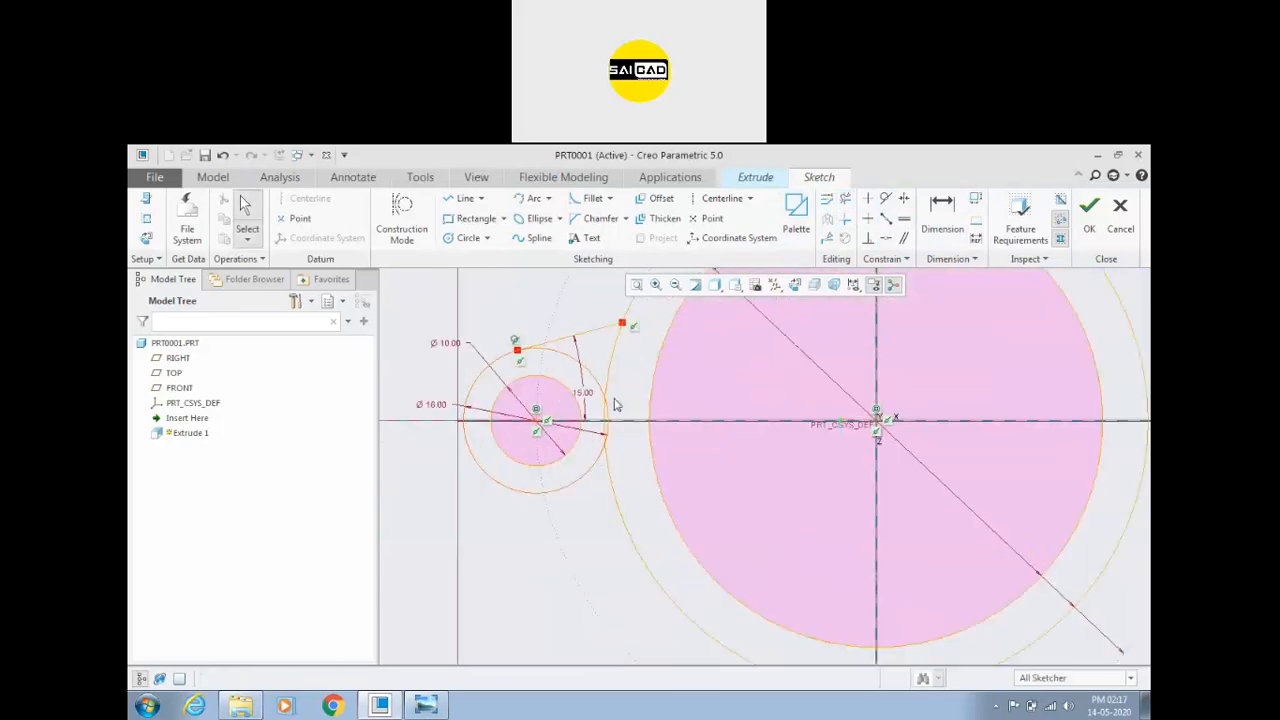
pyautogui.scroll(2, 628, 396)
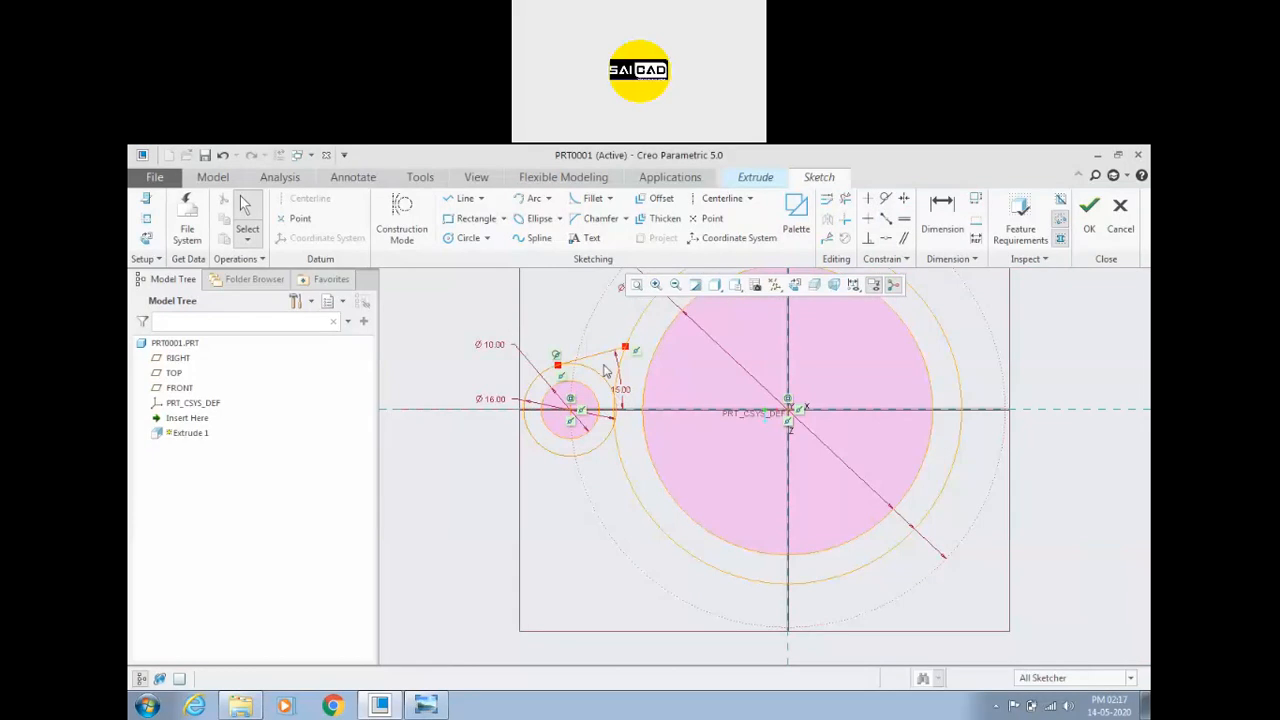
# Step: Mirror the side line below the horizontal centreline
pyautogui.click(720, 198)
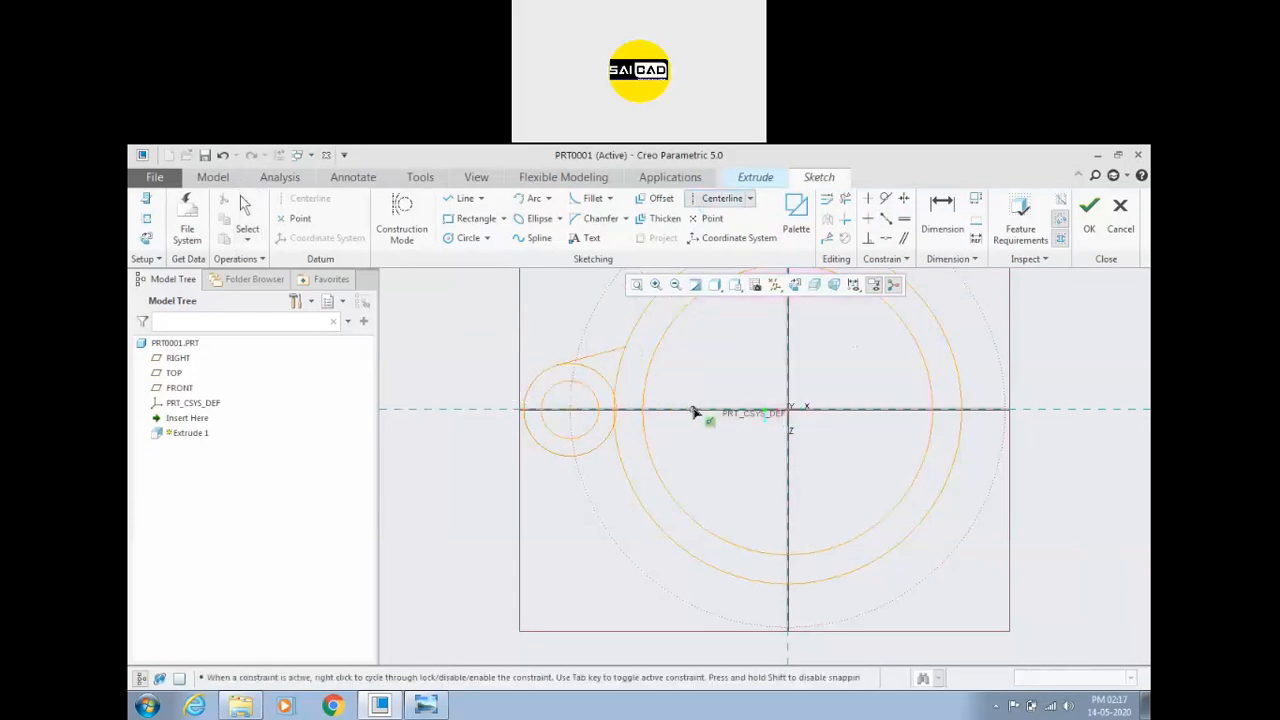
pyautogui.middleClick(675, 375)
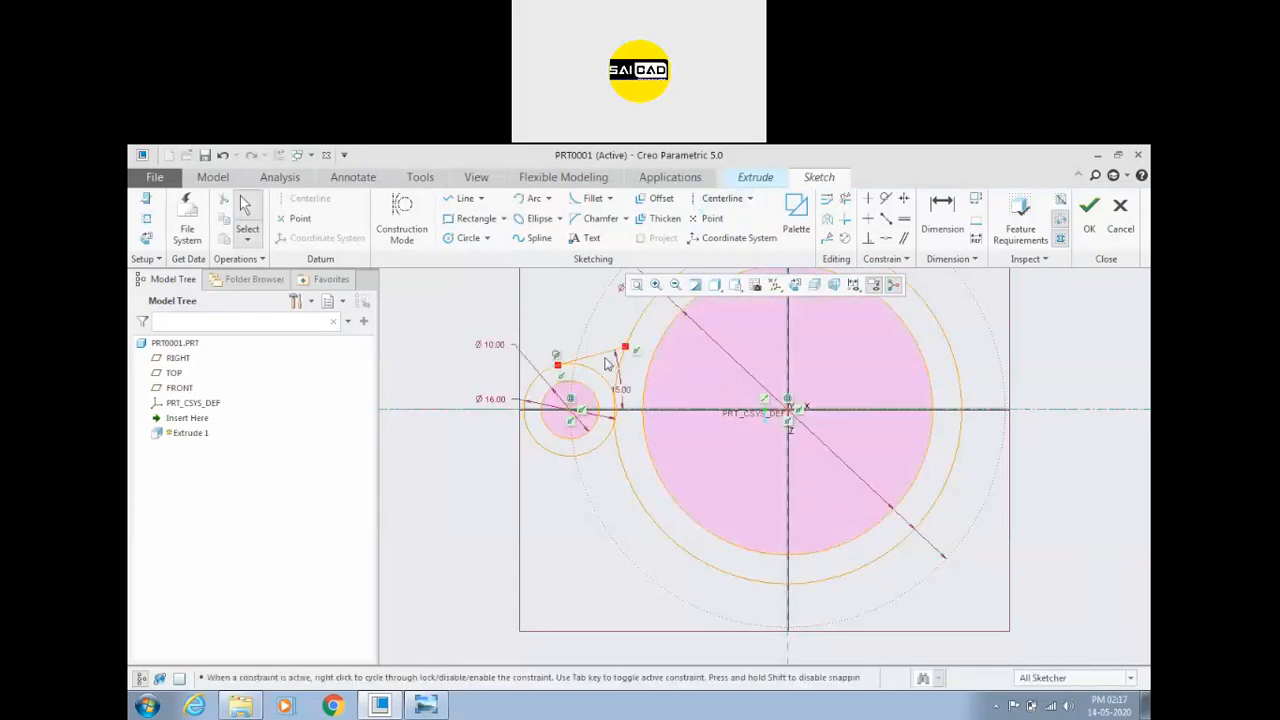
pyautogui.click(828, 220)
pyautogui.click(685, 411)
pyautogui.click(845, 198)
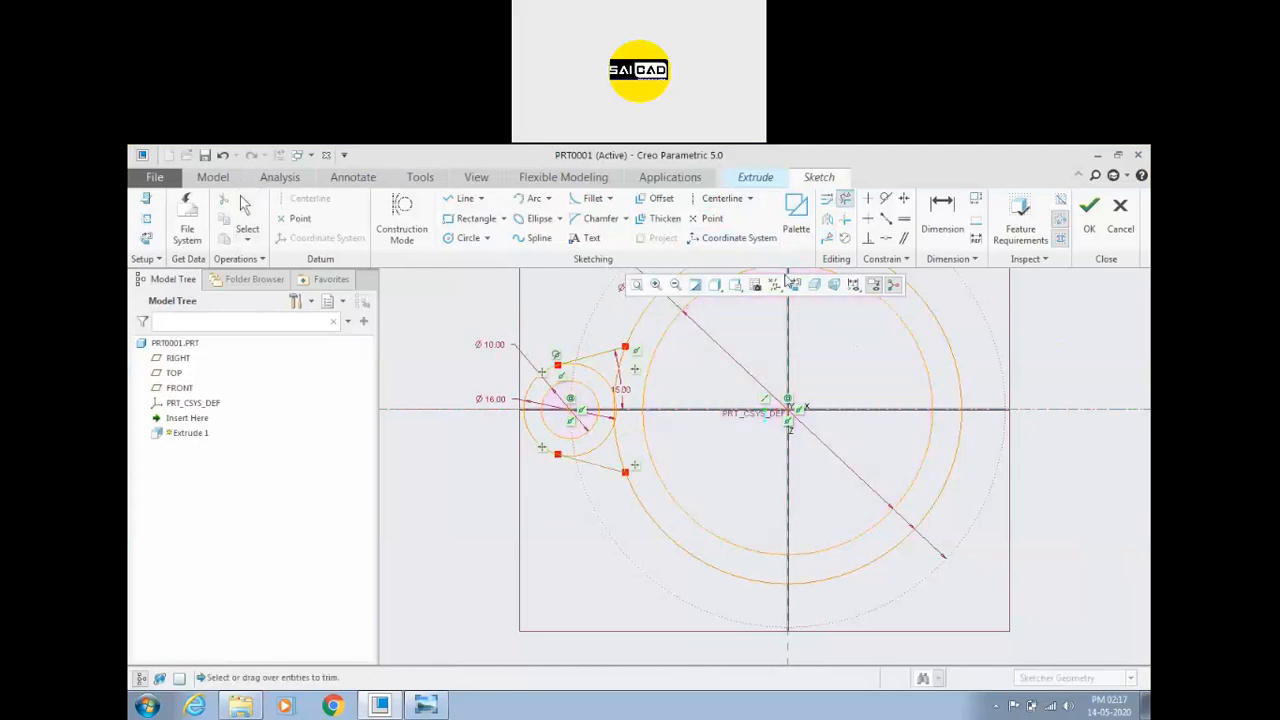
# Step: Trim away the overlapping arcs and ring segment inside the lug
pyautogui.scroll(-3, 610, 400)
pyautogui.moveTo(581, 357); pyautogui.dragTo(581, 360)
pyautogui.moveTo(588, 349); pyautogui.dragTo(611, 366)
pyautogui.moveTo(612, 382); pyautogui.dragTo(594, 384)
pyautogui.moveTo(622, 447)
pyautogui.mouseDown()
pyautogui.moveTo(580, 446)
pyautogui.moveTo(592, 415)
pyautogui.mouseUp()
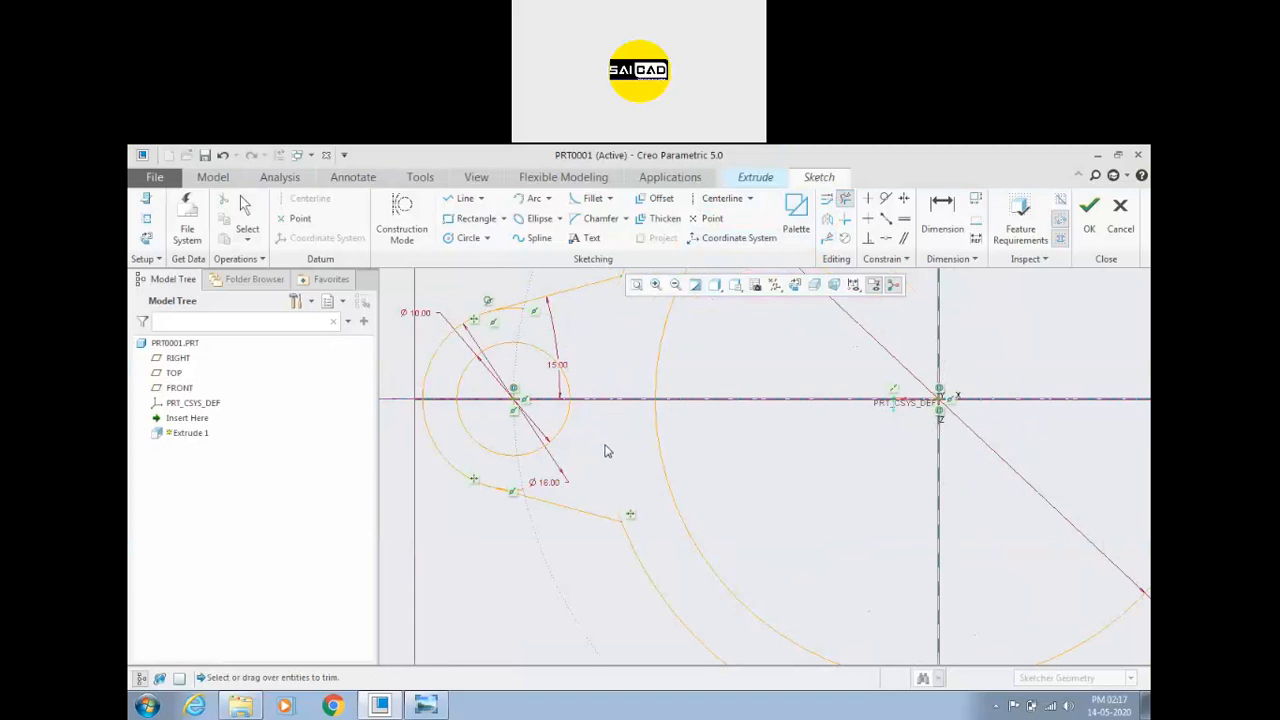
pyautogui.middleClick(600, 463)
pyautogui.scroll(-2, 505, 330)
# Step: Delete the remaining short leftover arcs at the top and bottom
pyautogui.click(845, 198)
pyautogui.scroll(-3, 508, 311)
pyautogui.click(512, 294)
pyautogui.scroll(3, 608, 304)
pyautogui.scroll(-4, 564, 512)
pyautogui.click(612, 505)
pyautogui.middleClick(690, 505)
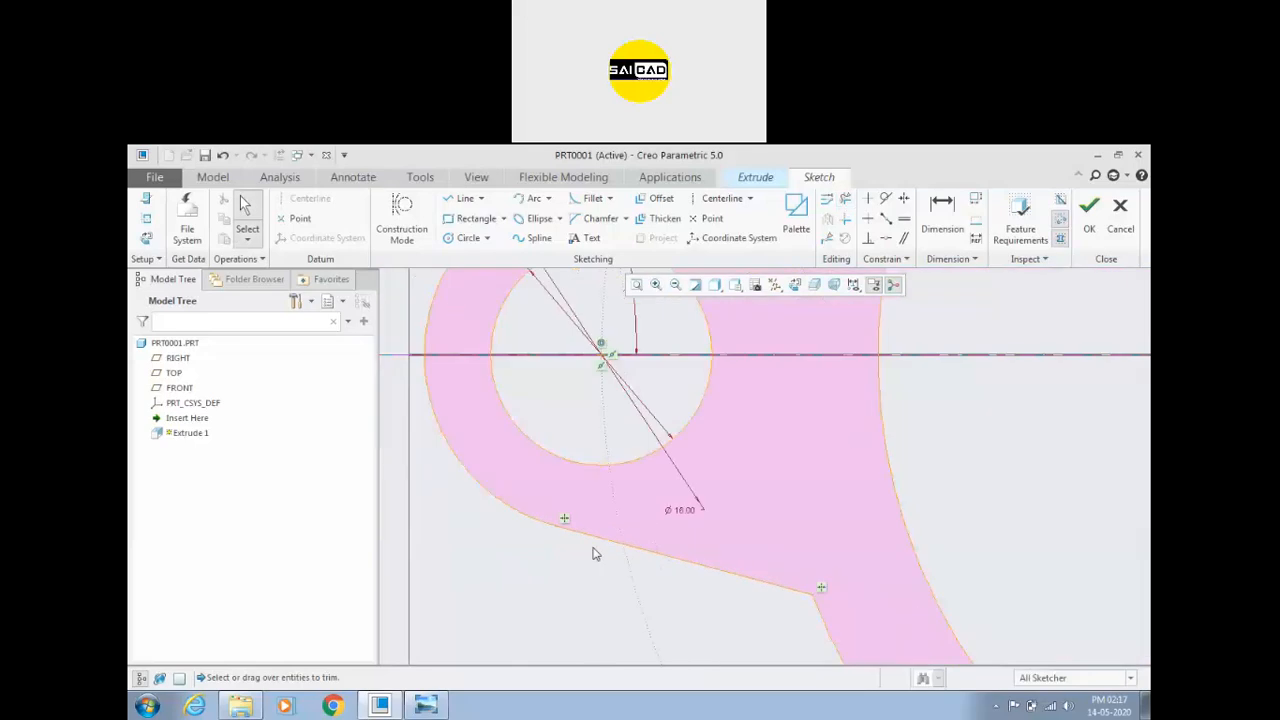
# Step: Compare with the reference drawing, then box-select the whole left lug for Rotate Resize
pyautogui.scroll(5, 610, 550)
pyautogui.scroll(-1, 640, 580)
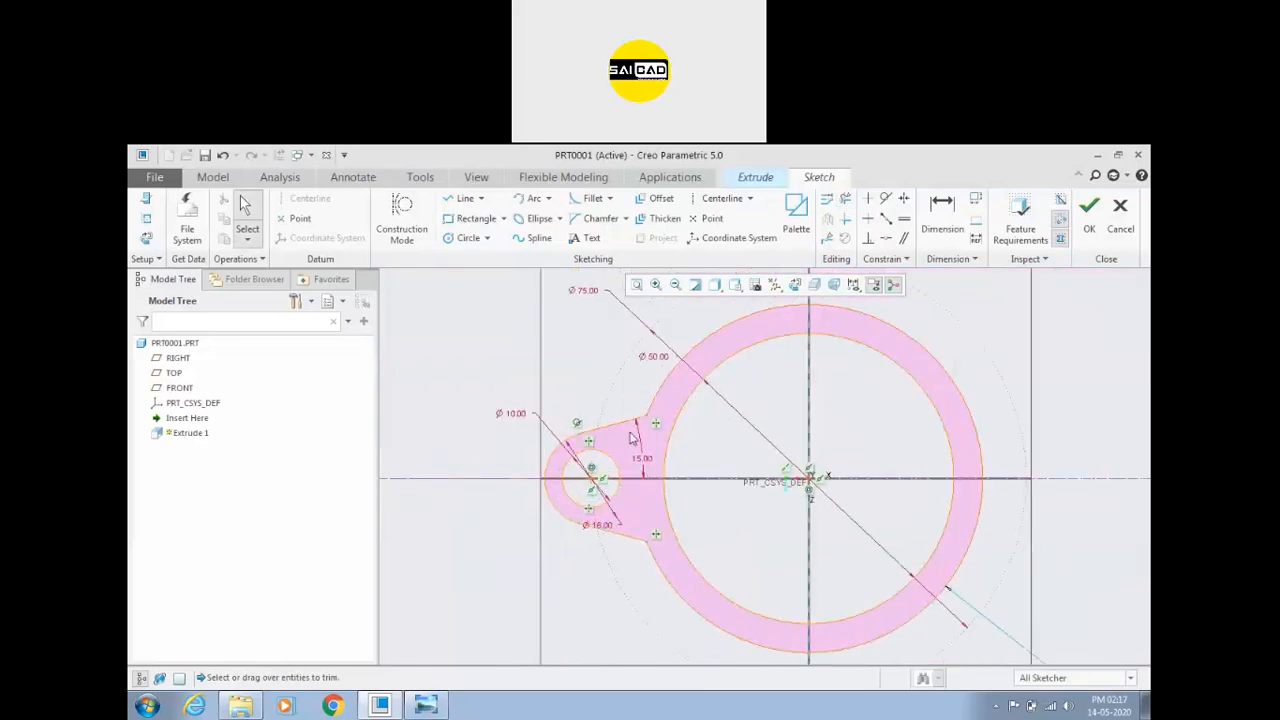
pyautogui.scroll(2, 795, 445)
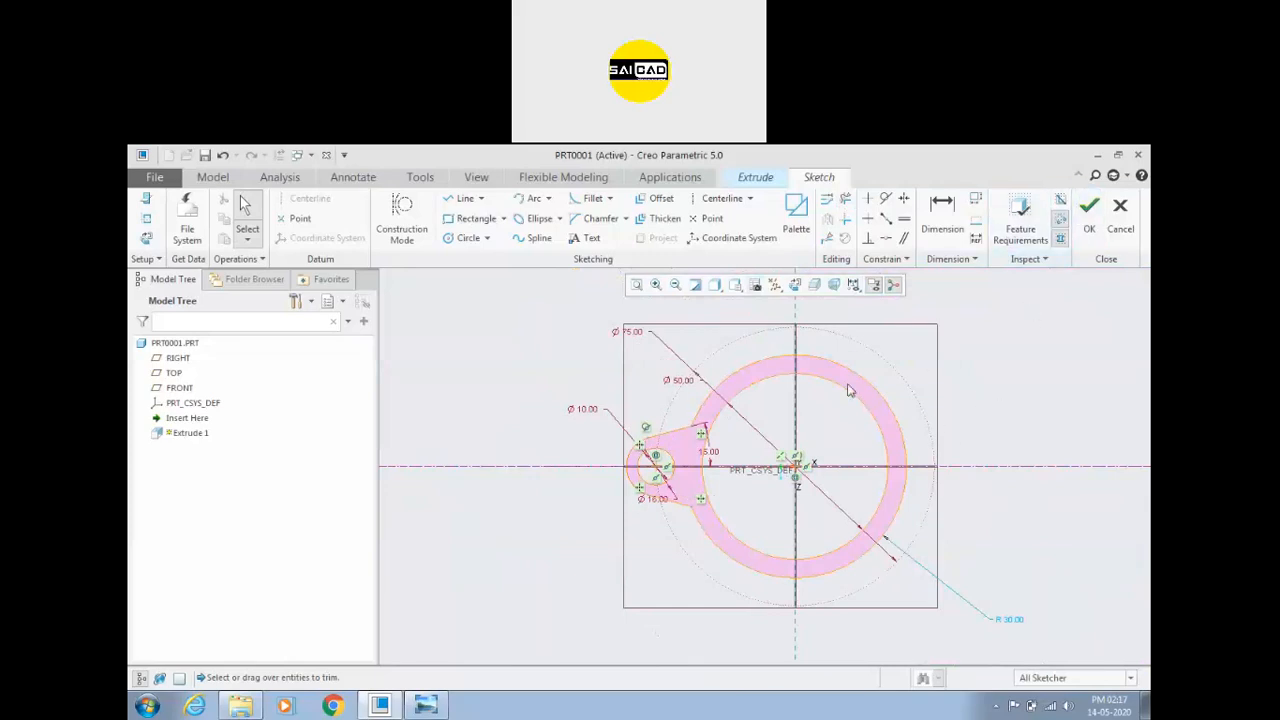
pyautogui.click(426, 706)
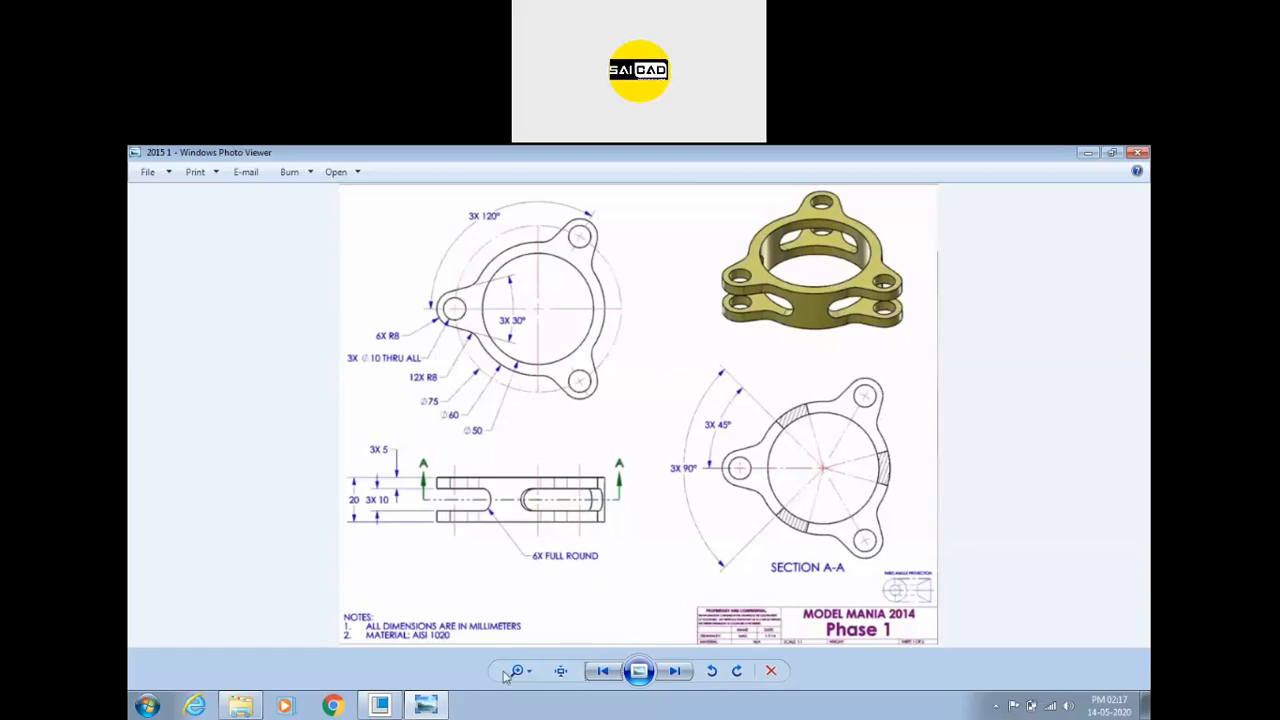
pyautogui.click(426, 706)
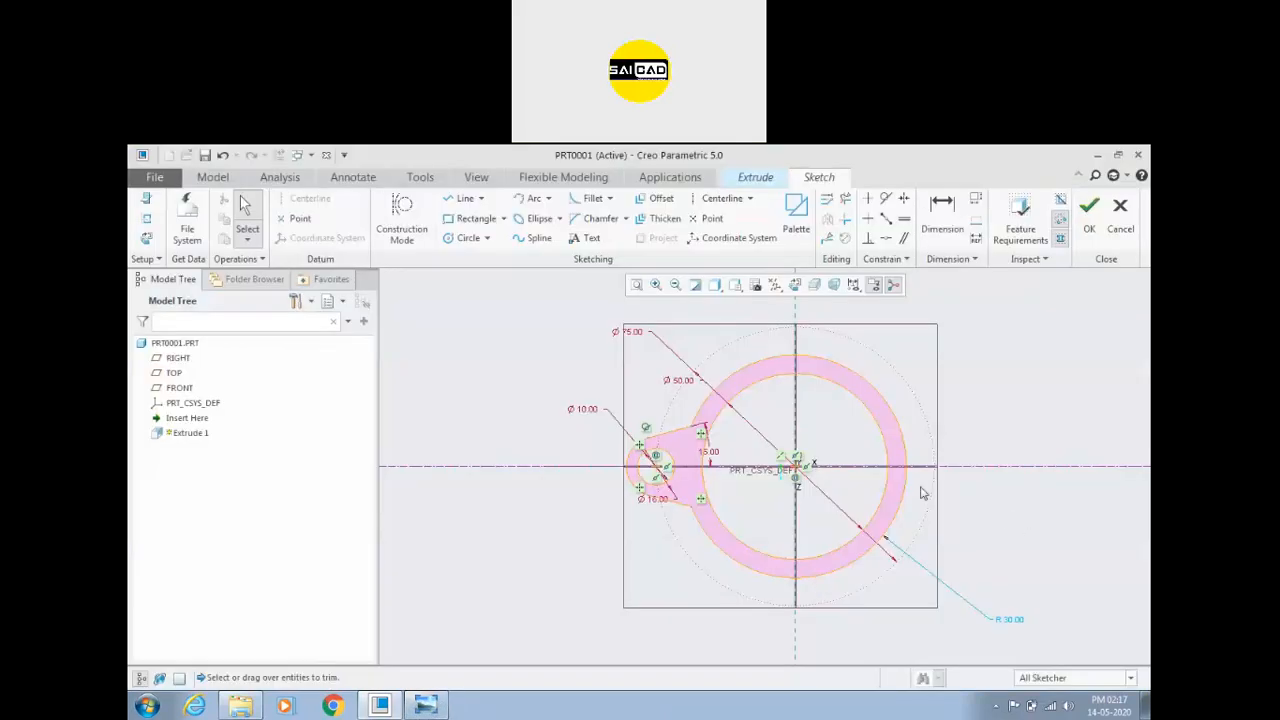
pyautogui.scroll(1, 878, 470)
pyautogui.moveTo(562, 388); pyautogui.dragTo(713, 537)
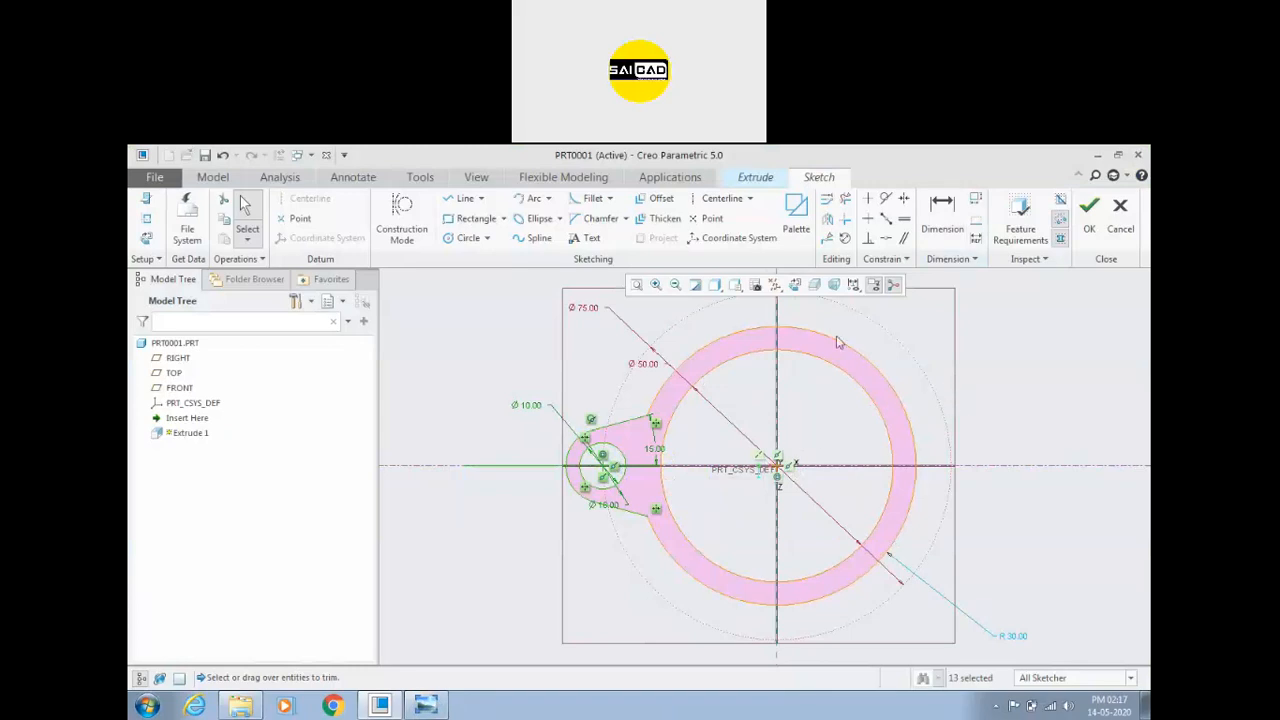
pyautogui.click(842, 240)
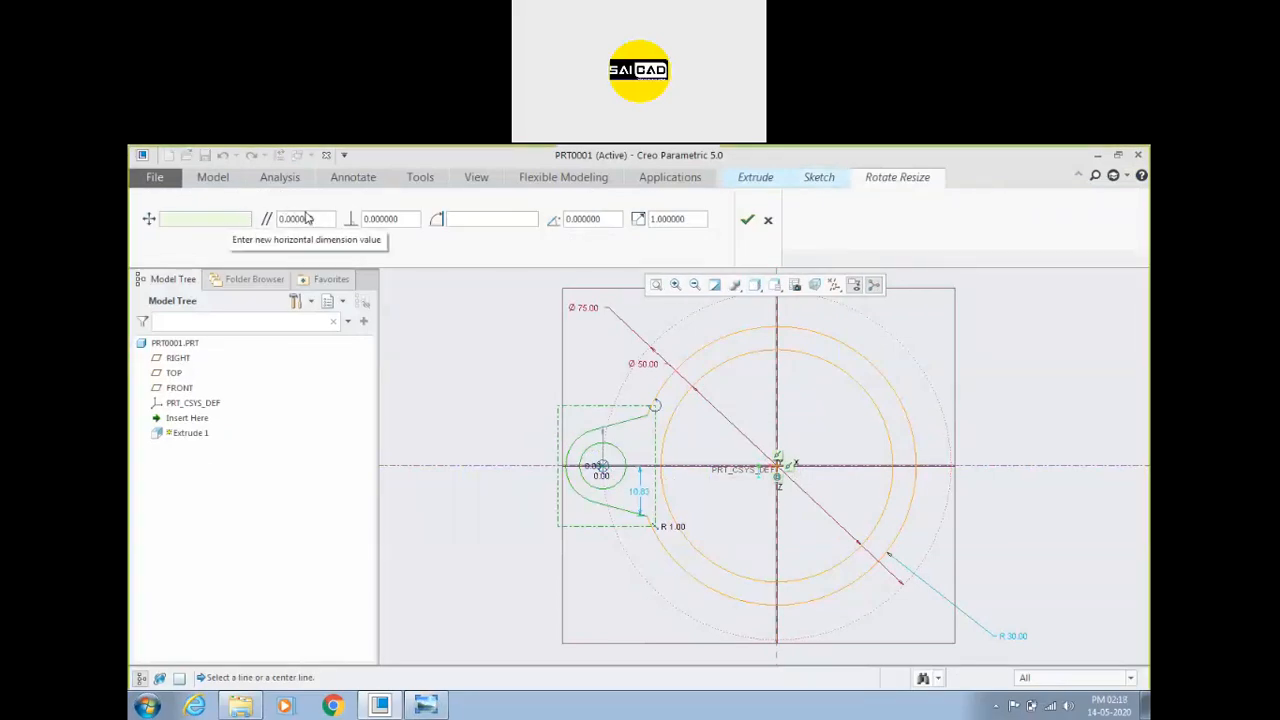
pyautogui.click(767, 220)
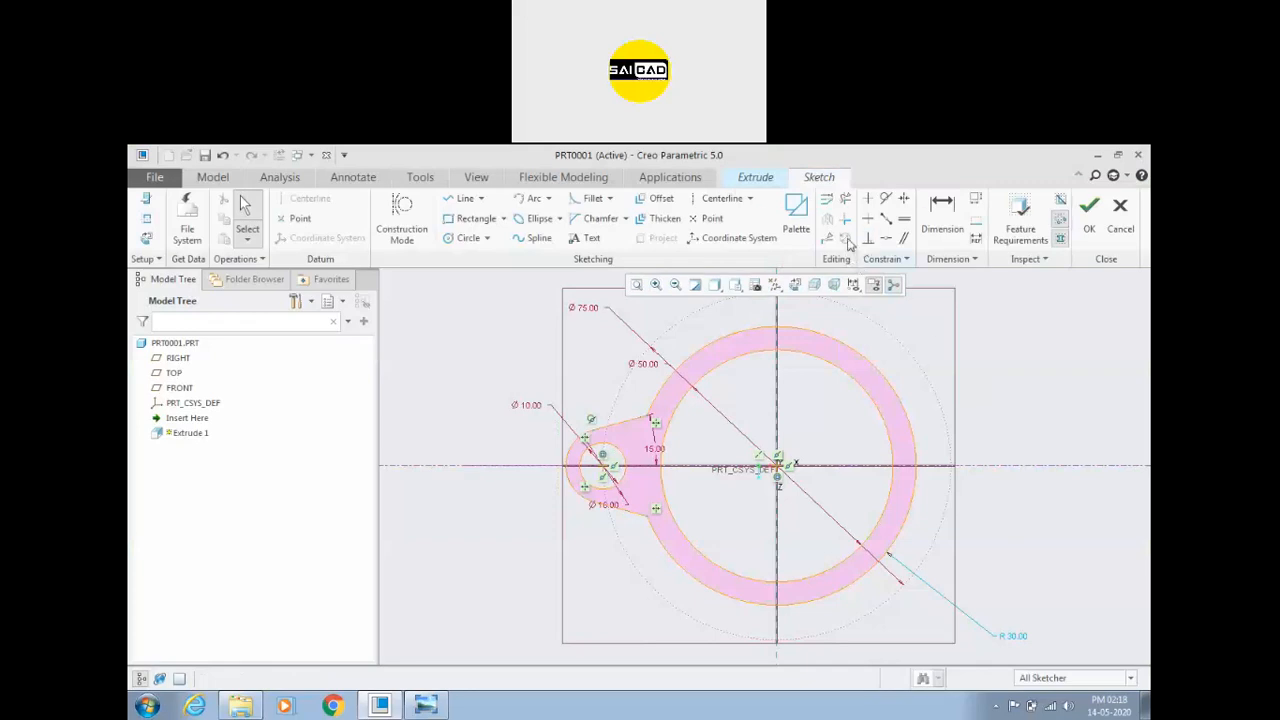
pyautogui.moveTo(464, 382); pyautogui.dragTo(724, 542)
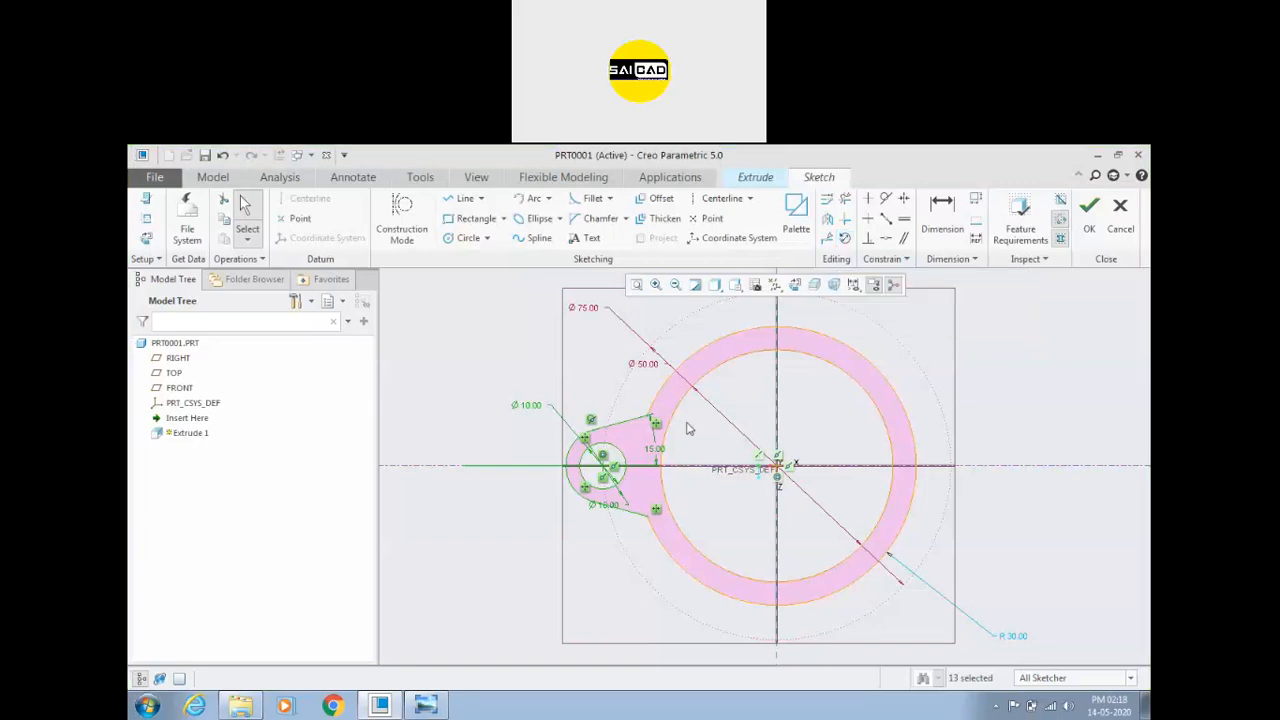
# Step: Draw a construction line from the upper left to the origin
pyautogui.click(740, 411)
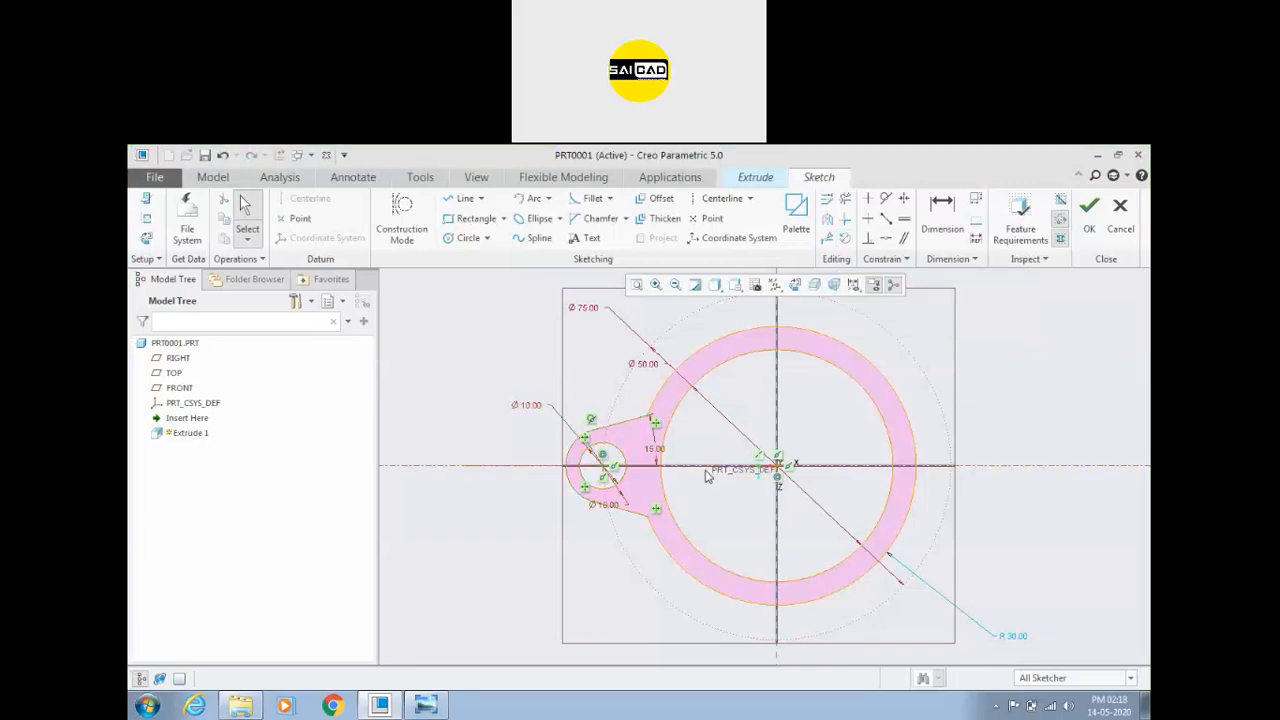
pyautogui.press('l')
pyautogui.scroll(-3, 709, 365)
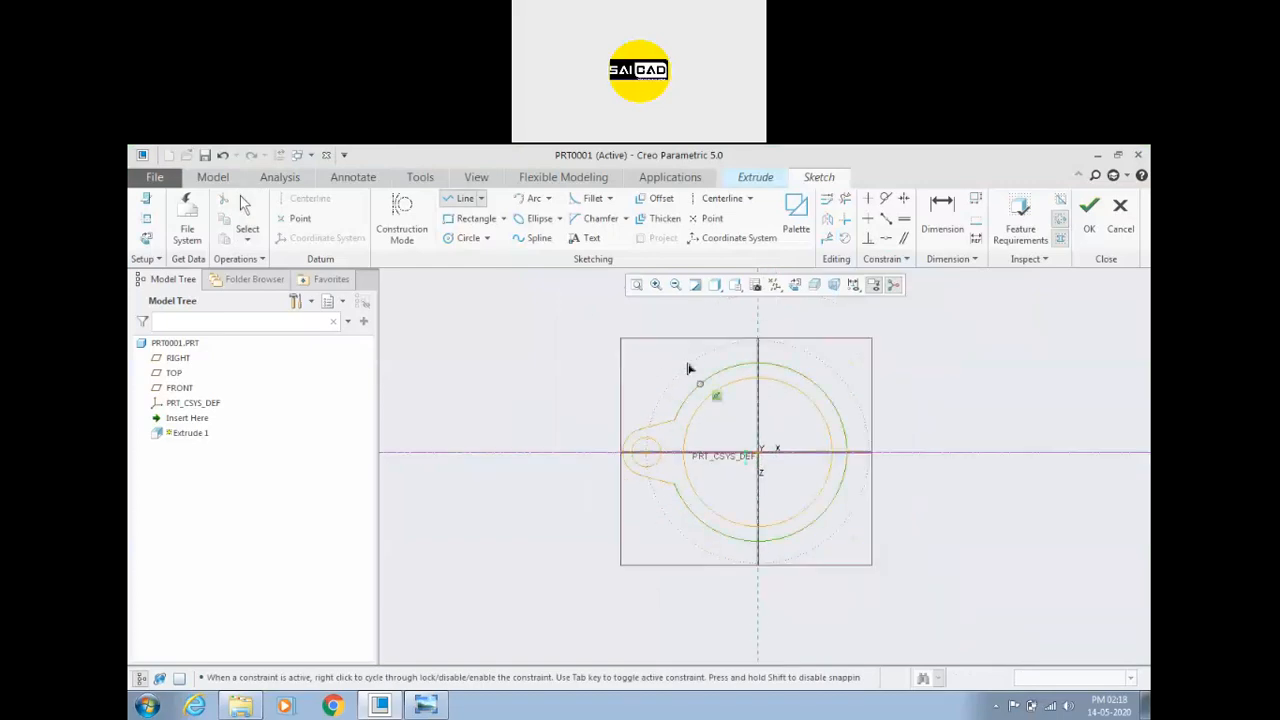
pyautogui.click(670, 321)
pyautogui.click(759, 456)
pyautogui.middleClick(759, 456)
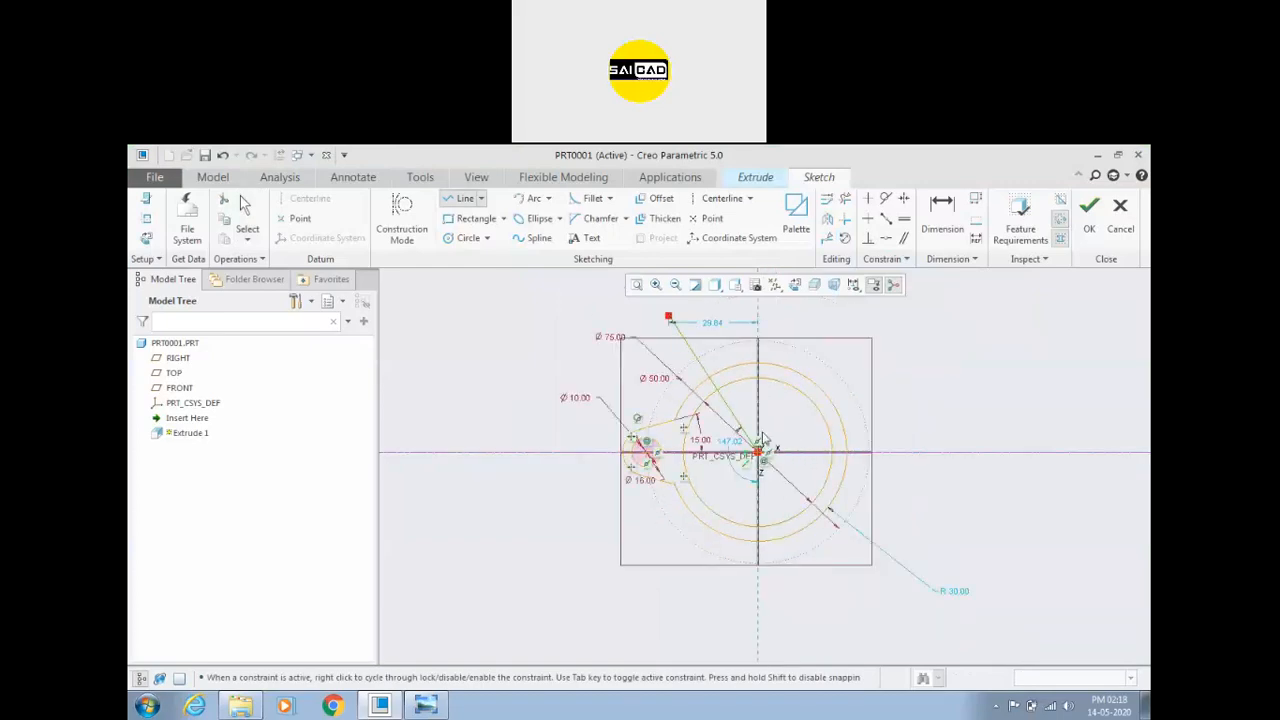
pyautogui.middleClick(757, 453)
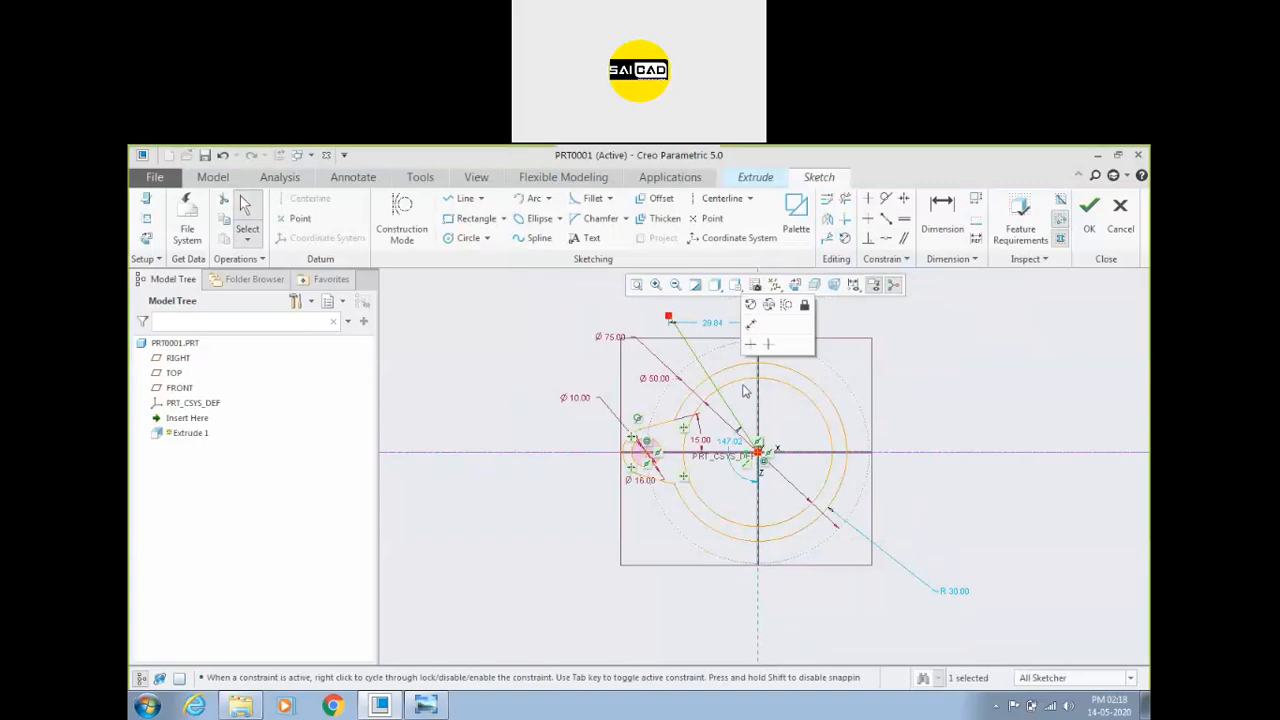
pyautogui.click(786, 305)
pyautogui.scroll(2, 770, 390)
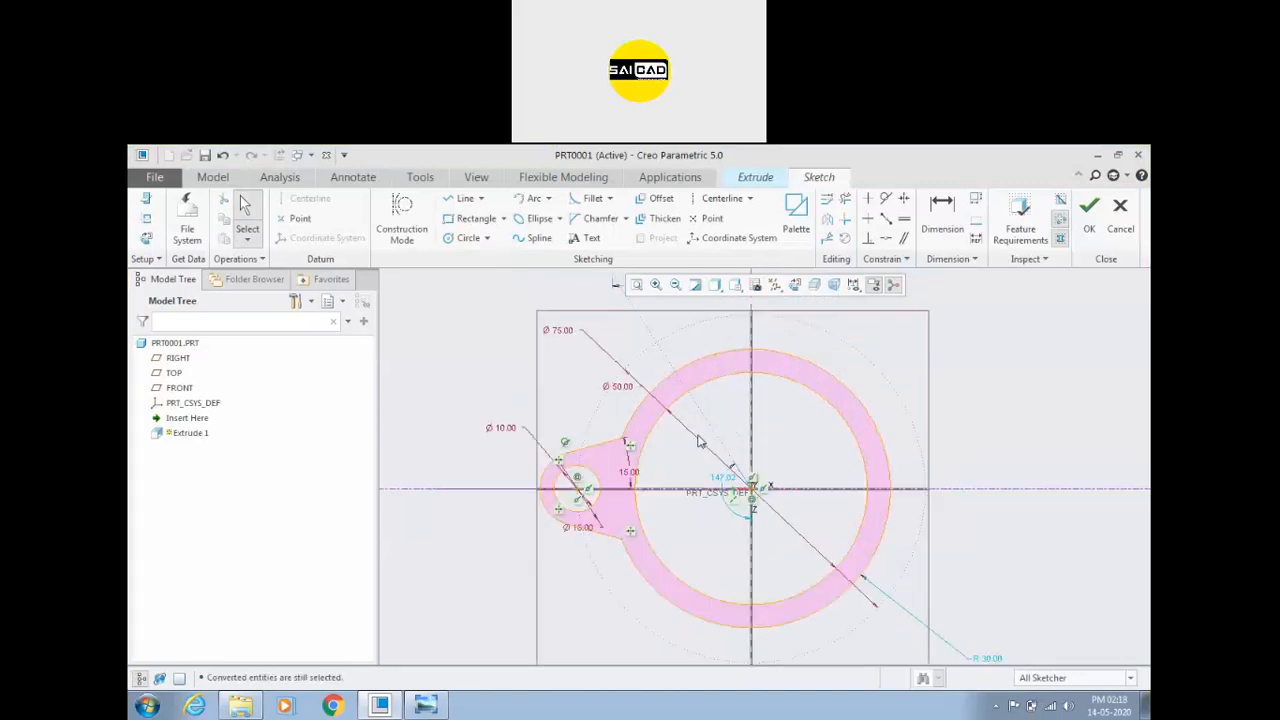
pyautogui.scroll(-1, 699, 449)
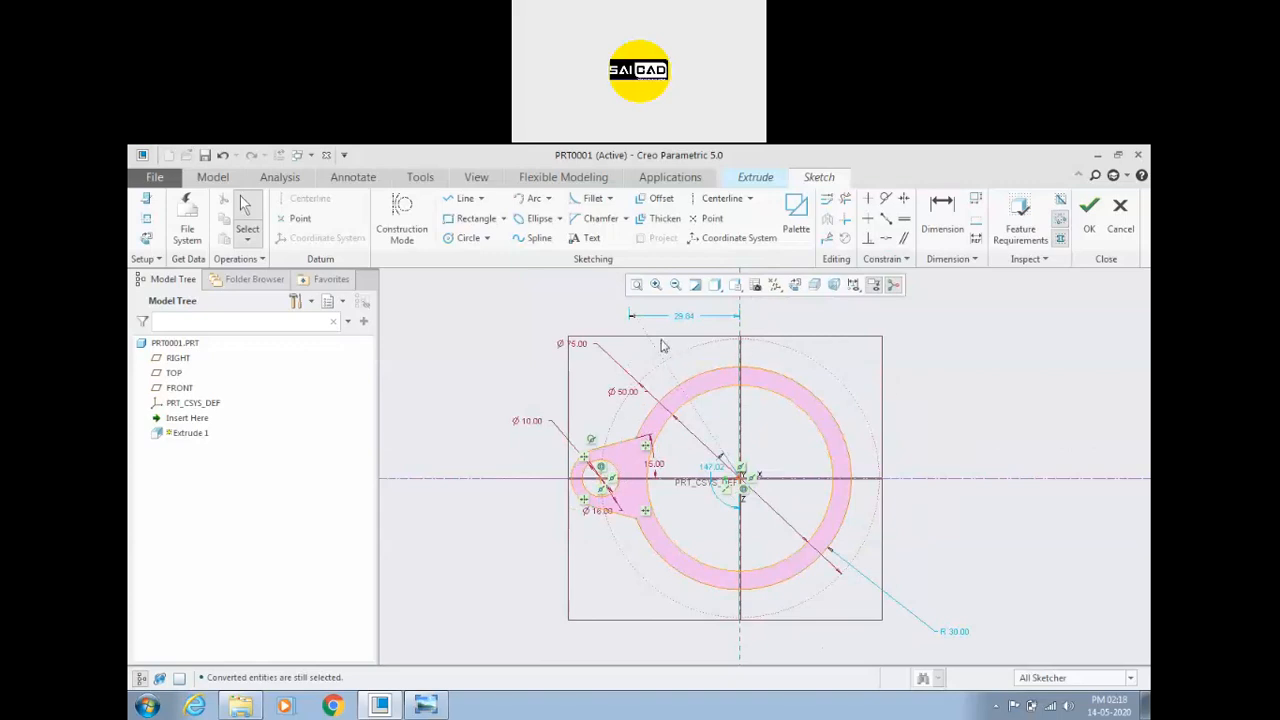
# Step: Dimension the line's angle to 60° and box-select the left lug
pyautogui.click(942, 212)
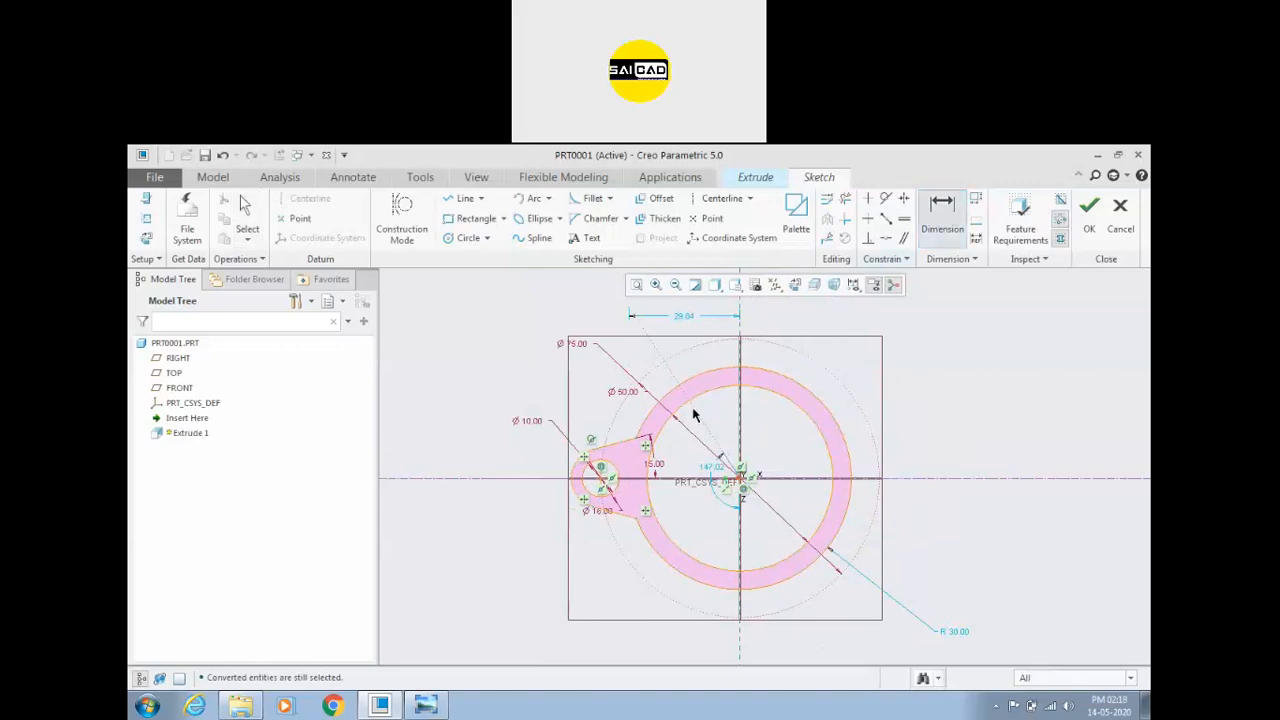
pyautogui.middleClick(677, 465)
pyautogui.write('60')
pyautogui.press('Return')
pyautogui.middleClick(653, 477)
pyautogui.moveTo(486, 411); pyautogui.dragTo(704, 542)
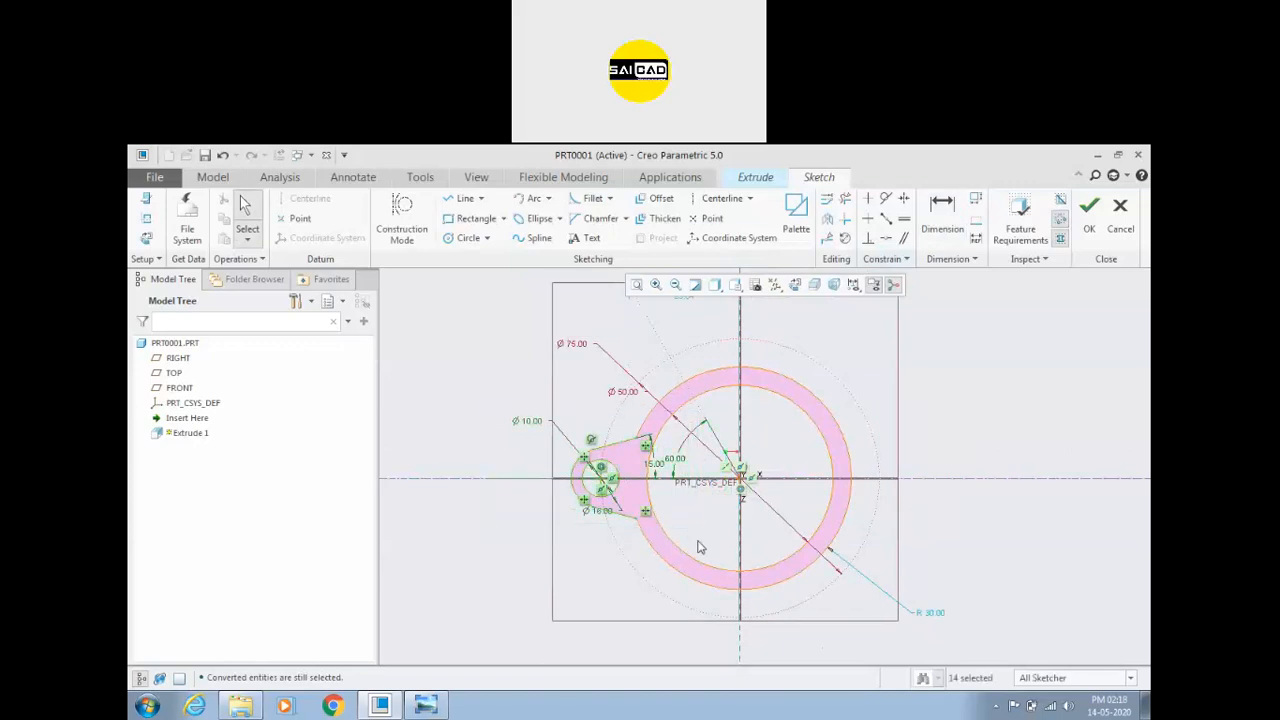
# Step: Cancel the mirror and draw a centerline through the origin at 30°
pyautogui.click(826, 218)
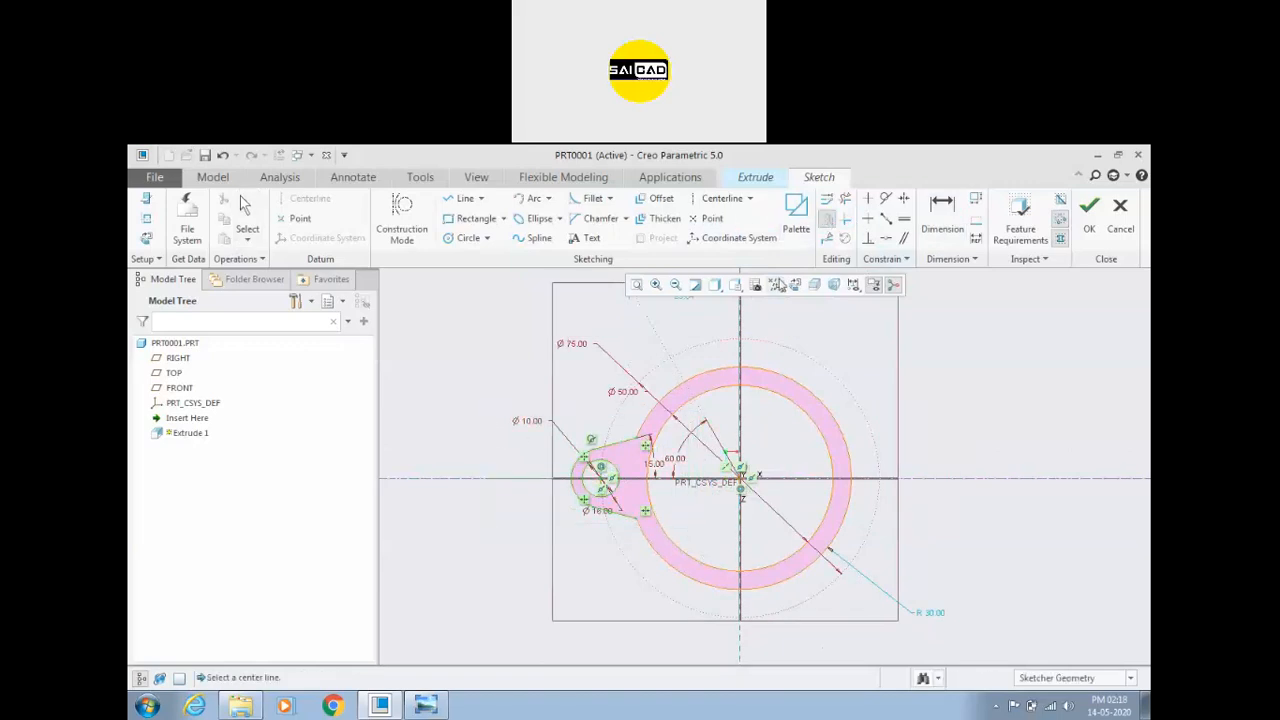
pyautogui.middleClick(677, 377)
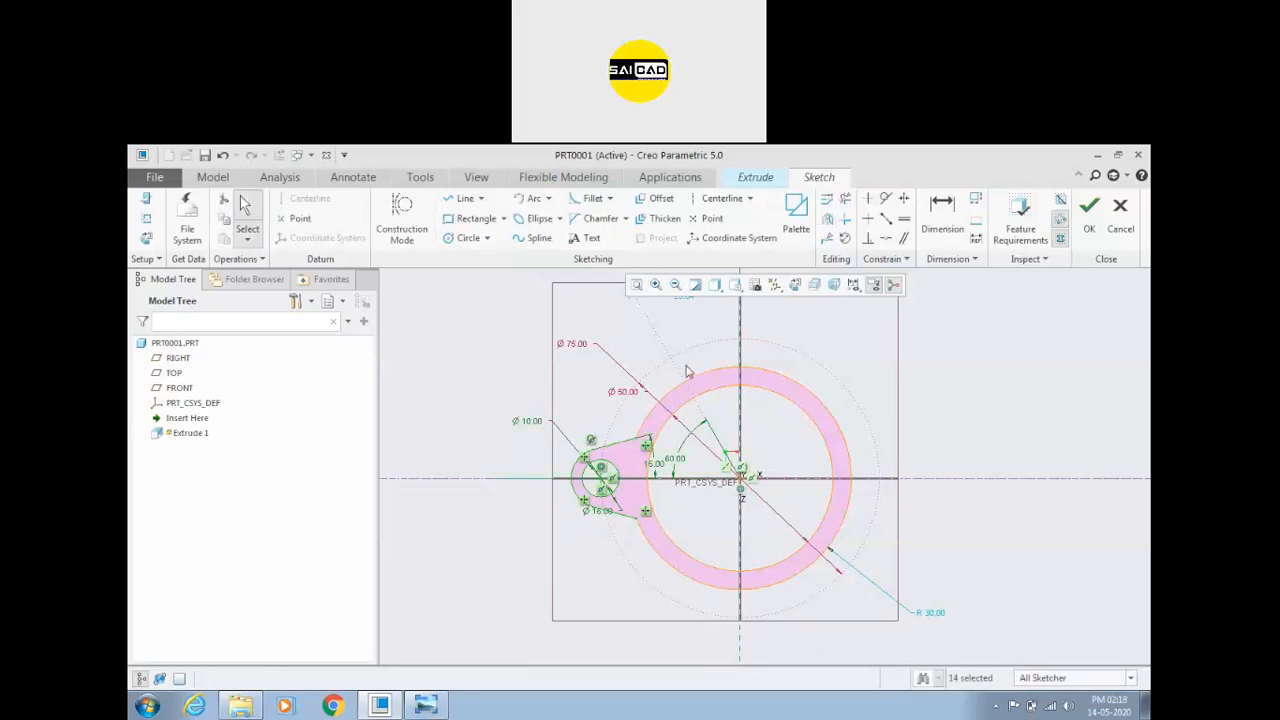
pyautogui.click(681, 378)
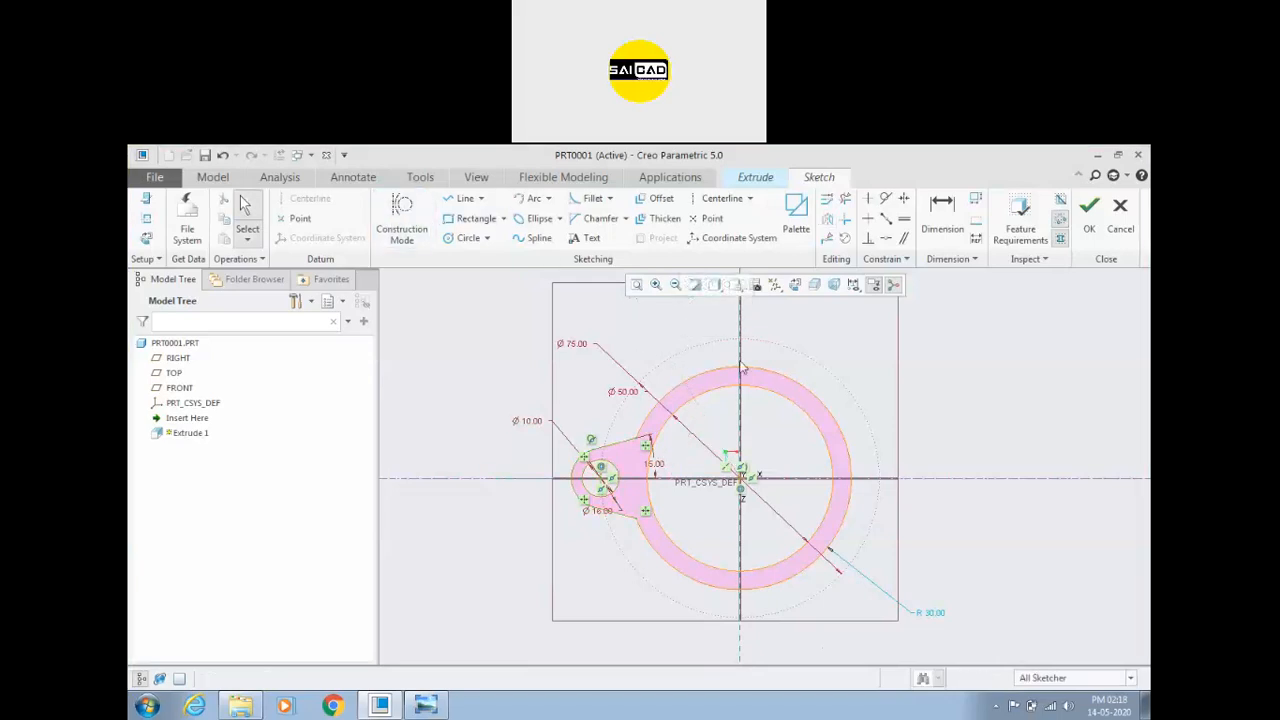
pyautogui.click(722, 198)
pyautogui.click(741, 479)
pyautogui.click(608, 376)
pyautogui.middleClick(600, 372)
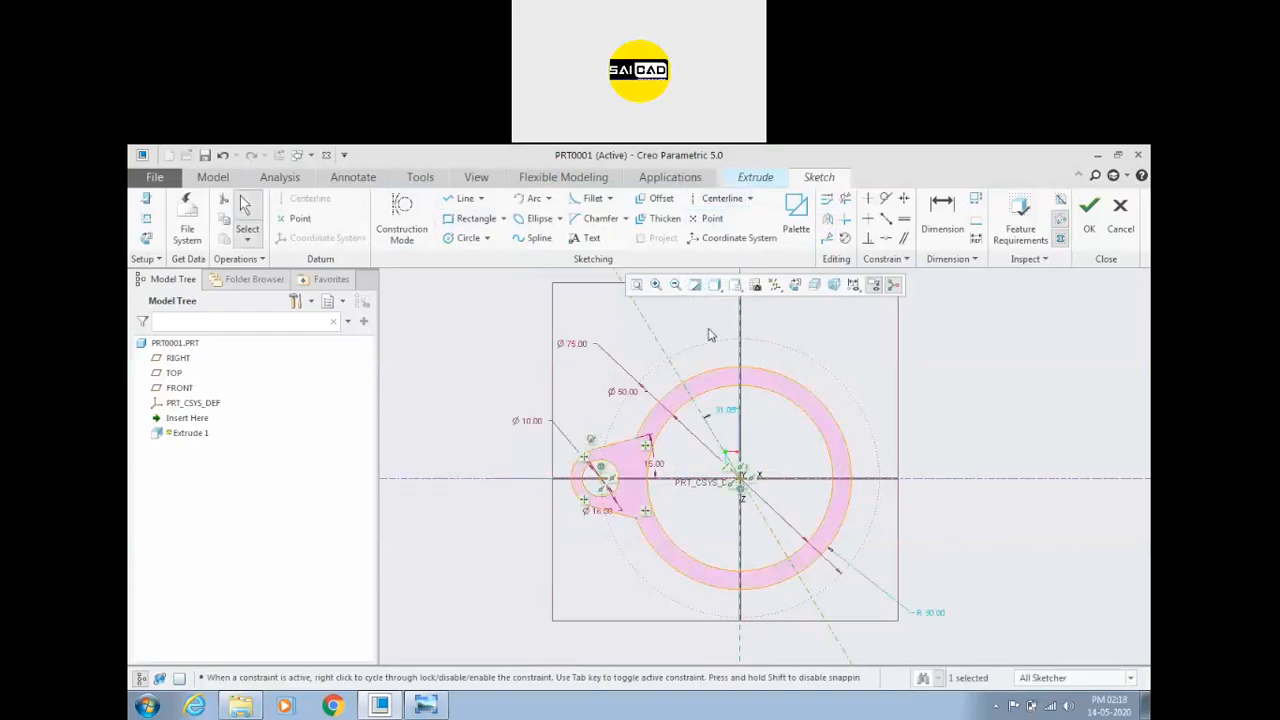
pyautogui.doubleClick(721, 414)
pyautogui.write('30')
pyautogui.press('Return')
# Step: Mirror the left lug across the 30° centerline and try to finish the sketch
pyautogui.moveTo(500, 401); pyautogui.dragTo(733, 521)
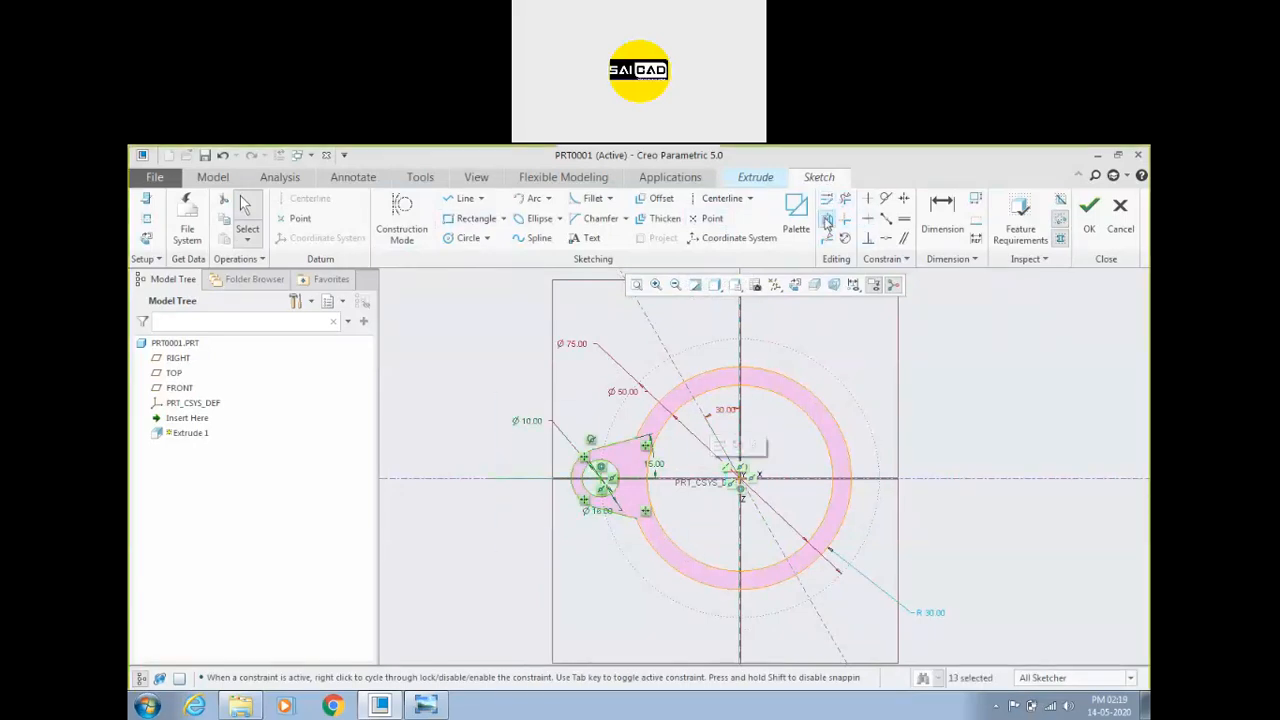
pyautogui.click(827, 221)
pyautogui.click(676, 372)
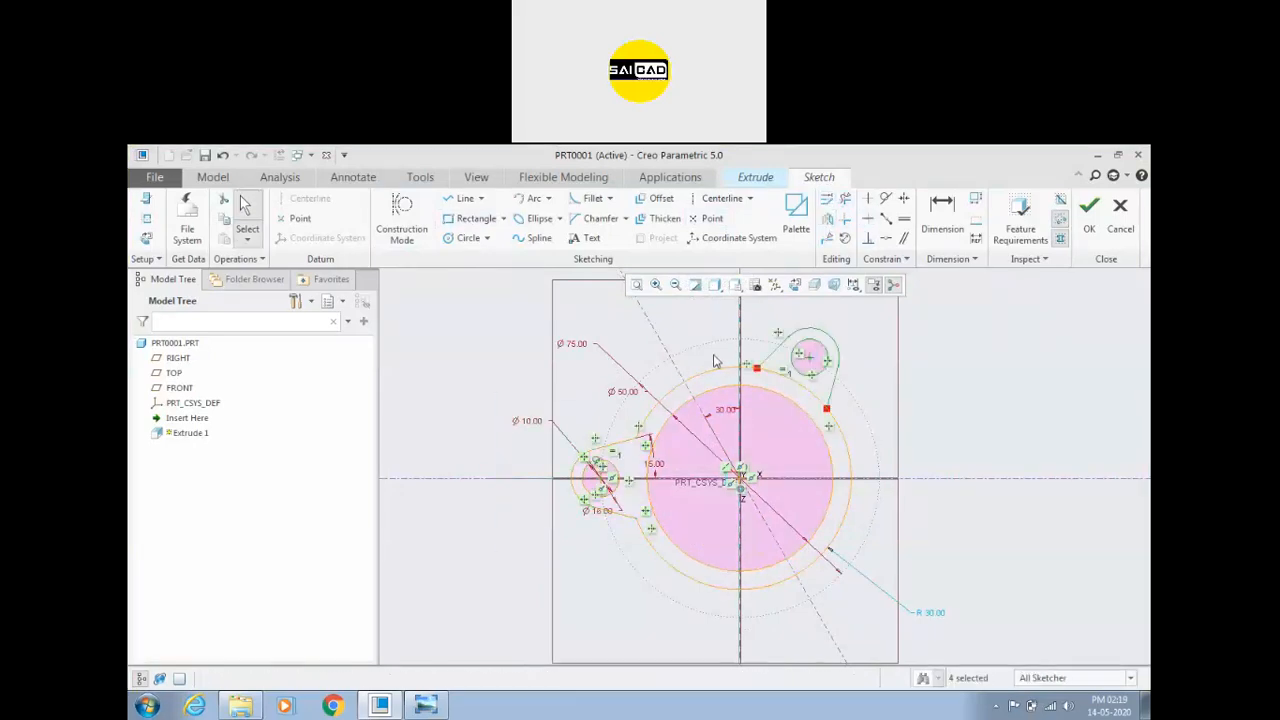
pyautogui.click(1089, 210)
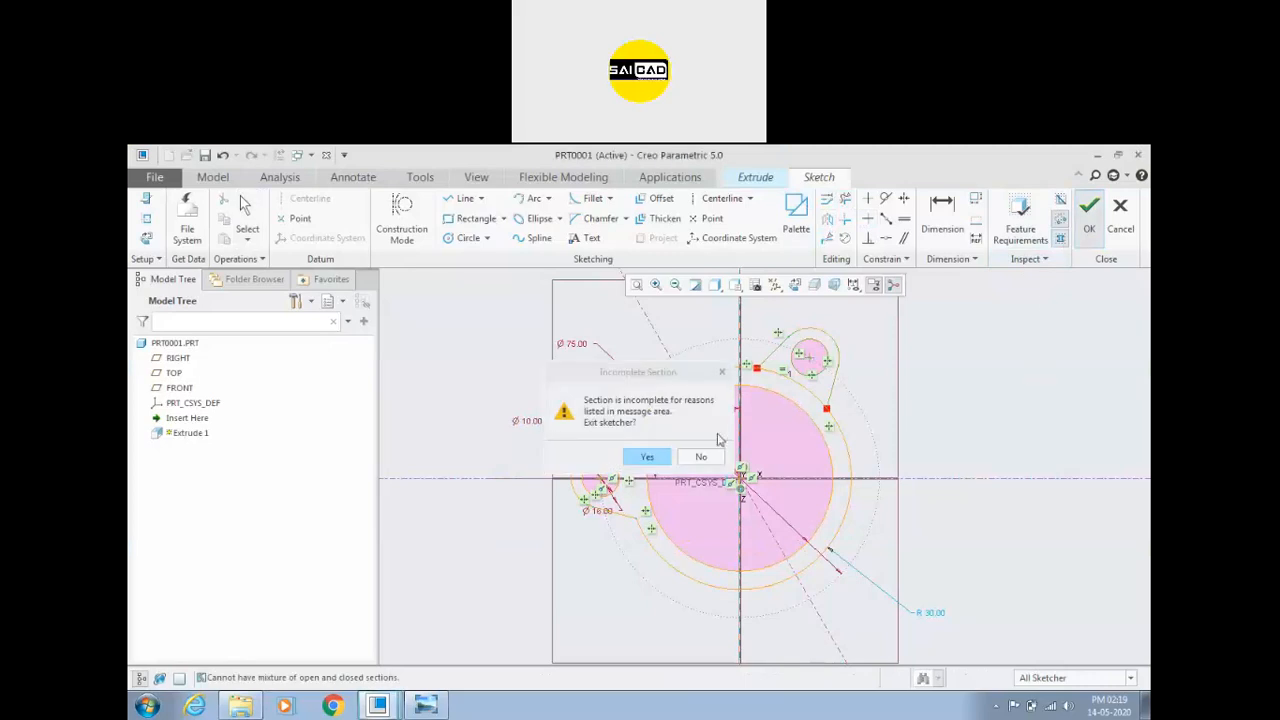
# Step: Stay in the sketch and add a centerline through the origin at a 60° angle
pyautogui.click(691, 462)
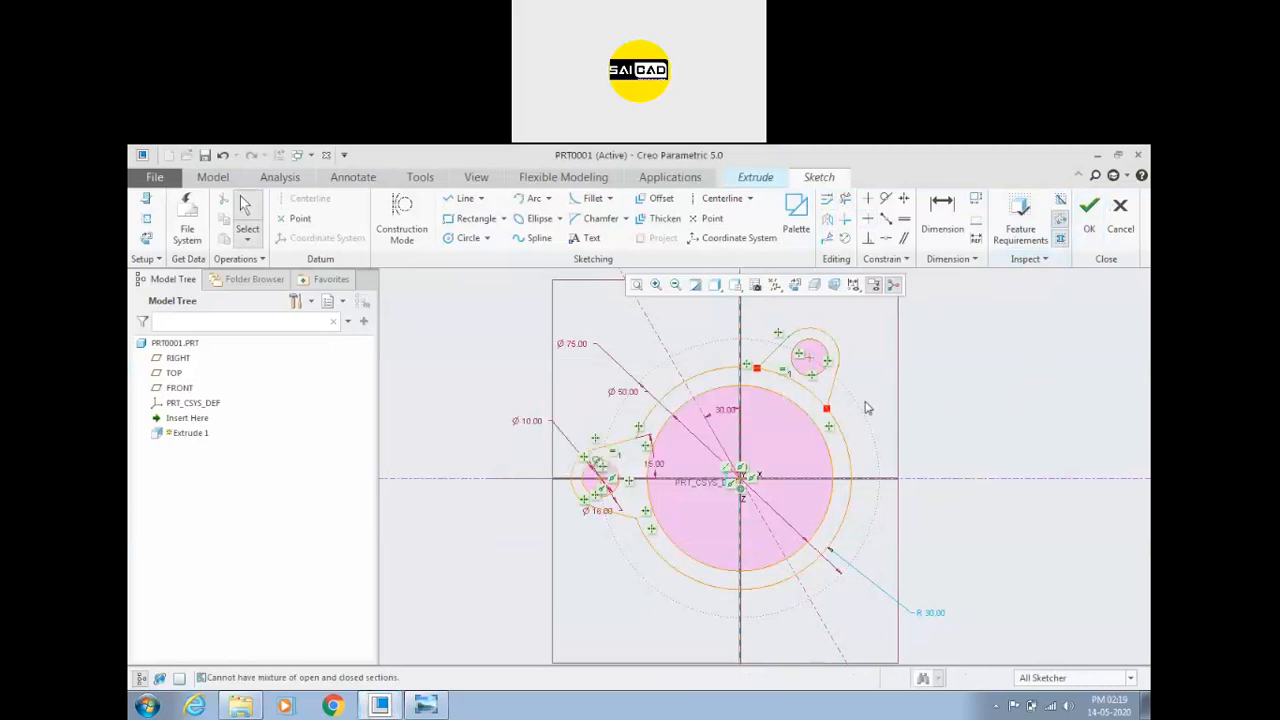
pyautogui.scroll(2, 880, 455)
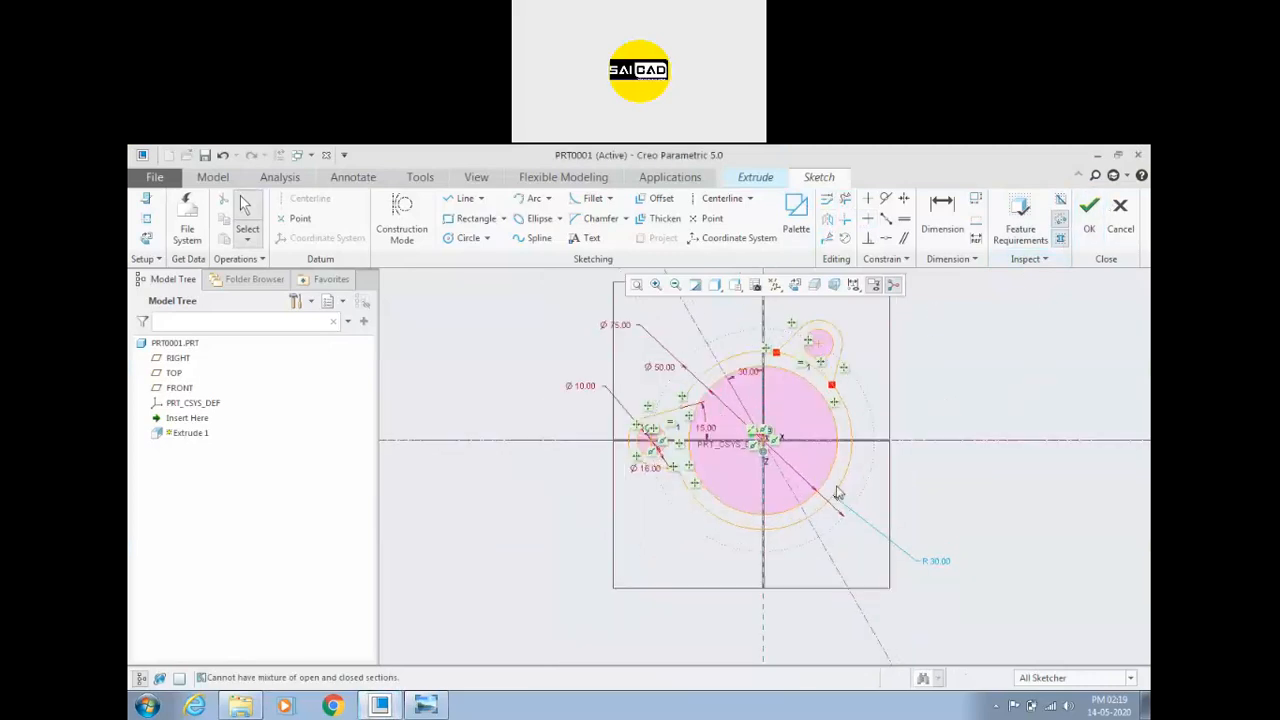
pyautogui.click(722, 198)
pyautogui.click(764, 441)
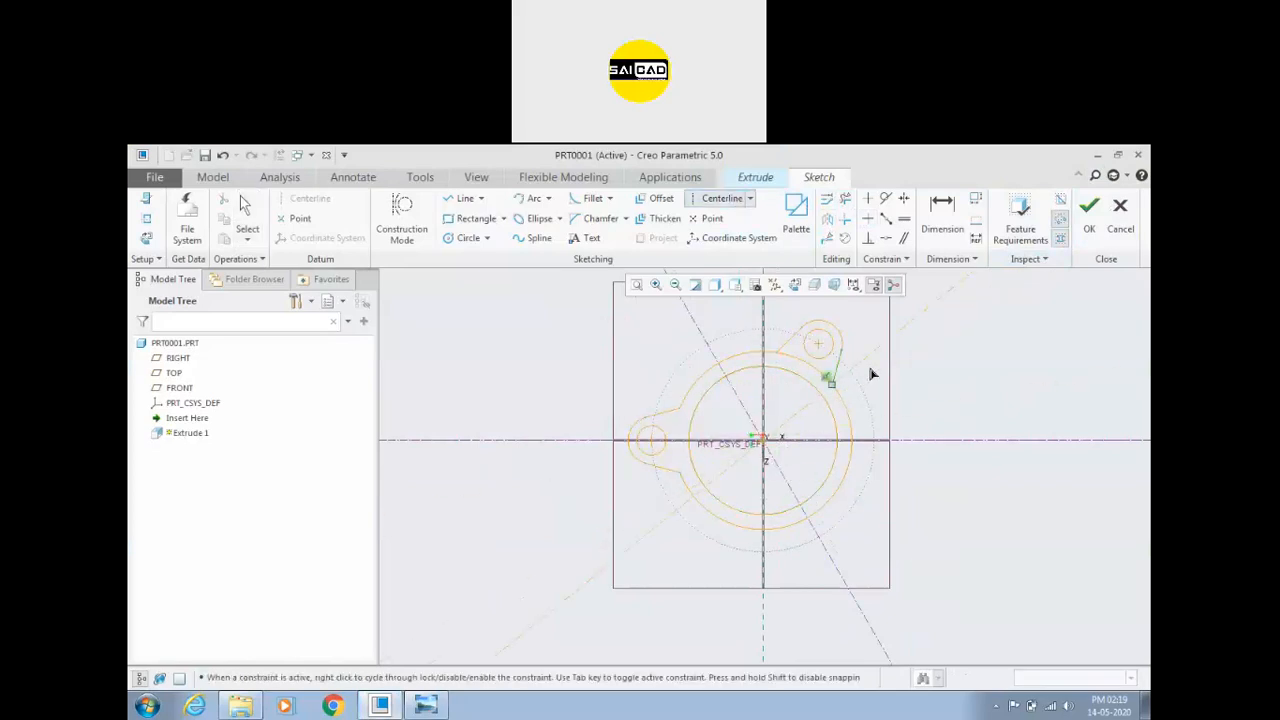
pyautogui.click(878, 385)
pyautogui.middleClick(922, 386)
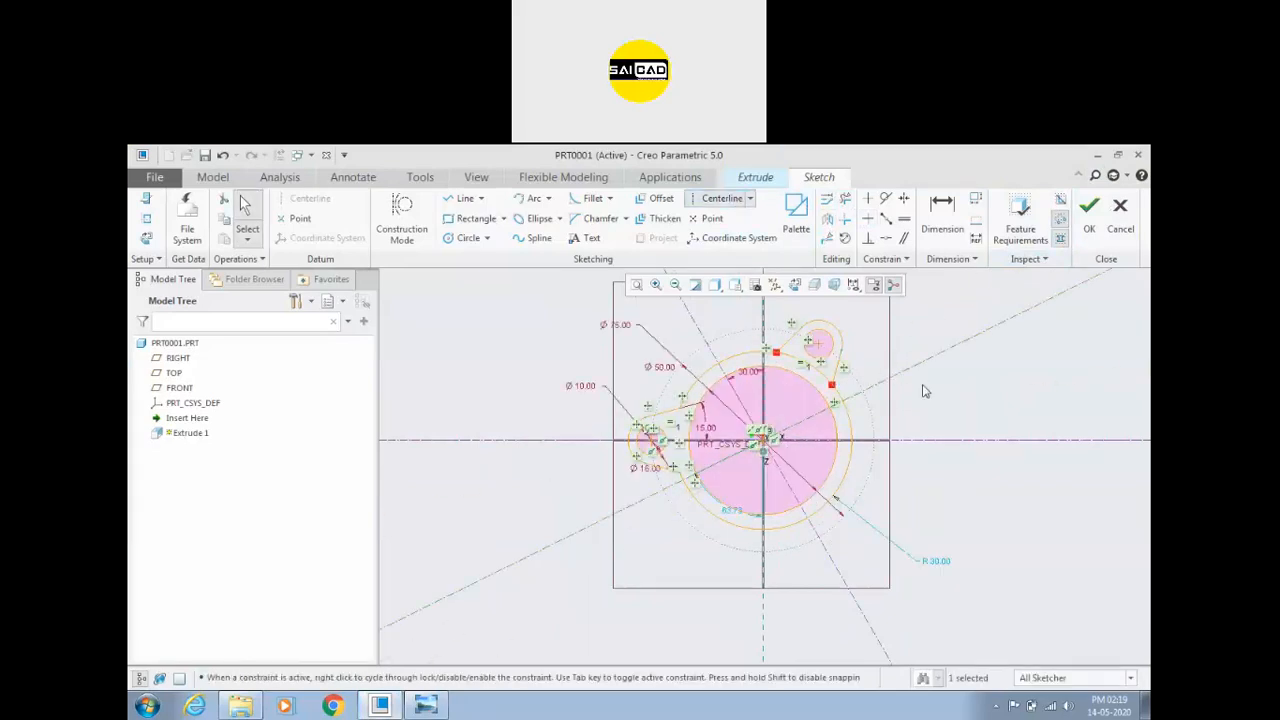
pyautogui.doubleClick(736, 510)
pyautogui.write('60')
pyautogui.press('Return')
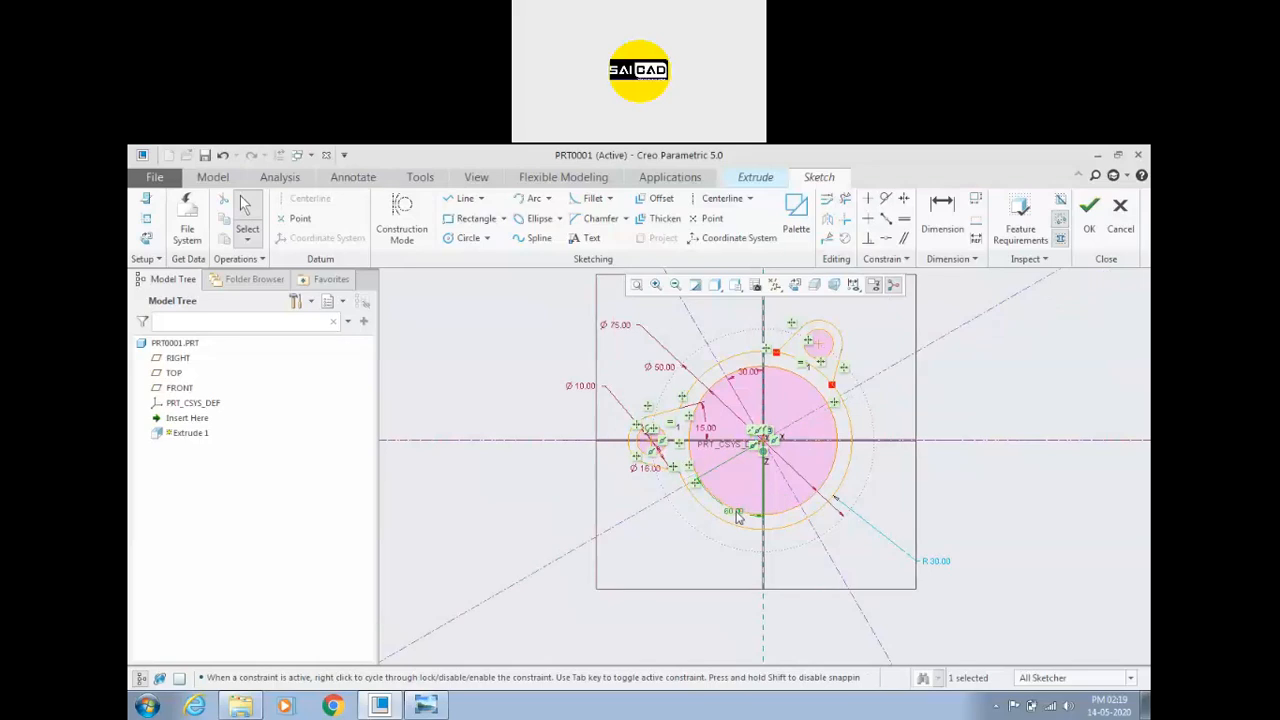
pyautogui.click(1008, 538)
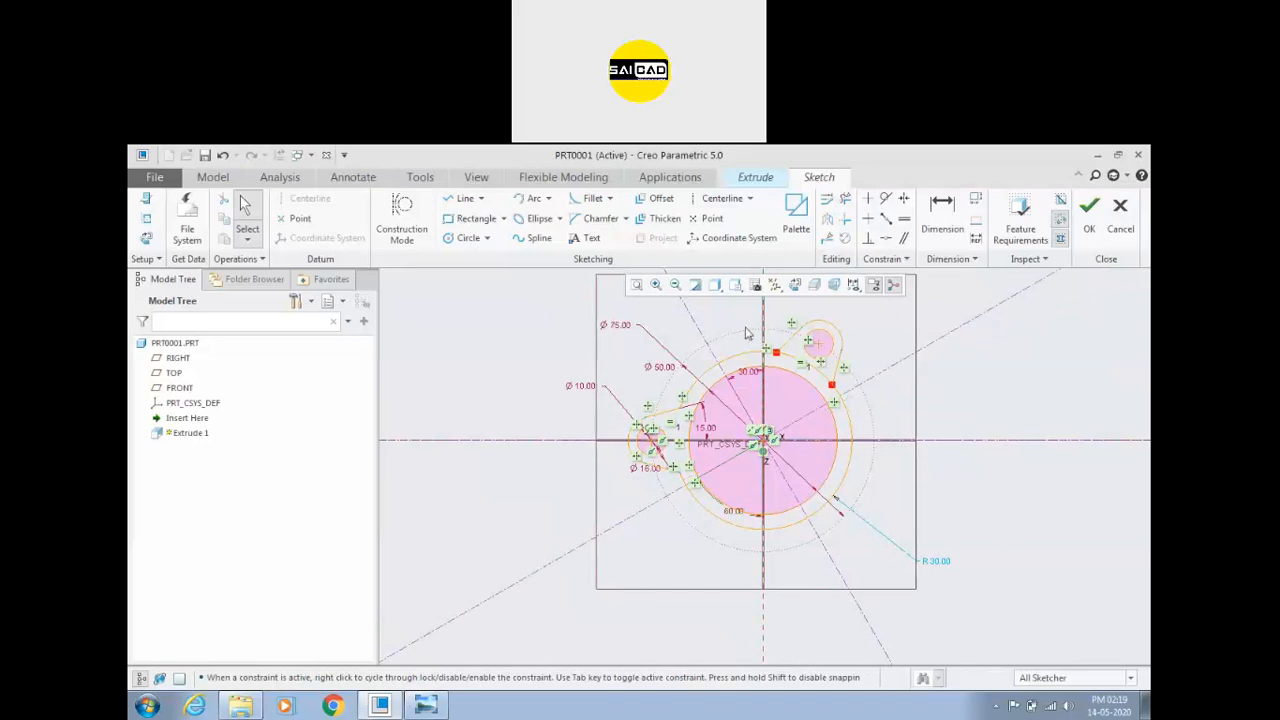
# Step: Mirror the upper-right lug across the 60° centerline, then change that angle to 90°
pyautogui.moveTo(724, 305); pyautogui.dragTo(885, 400)
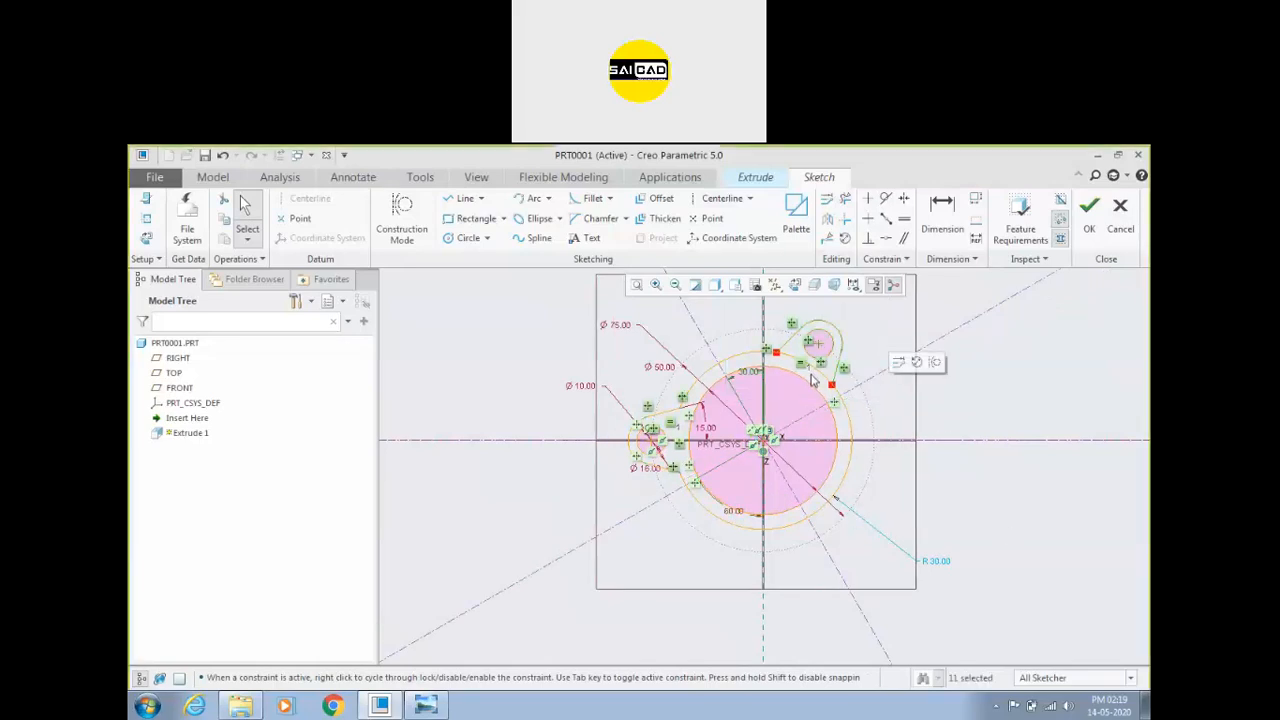
pyautogui.click(898, 362)
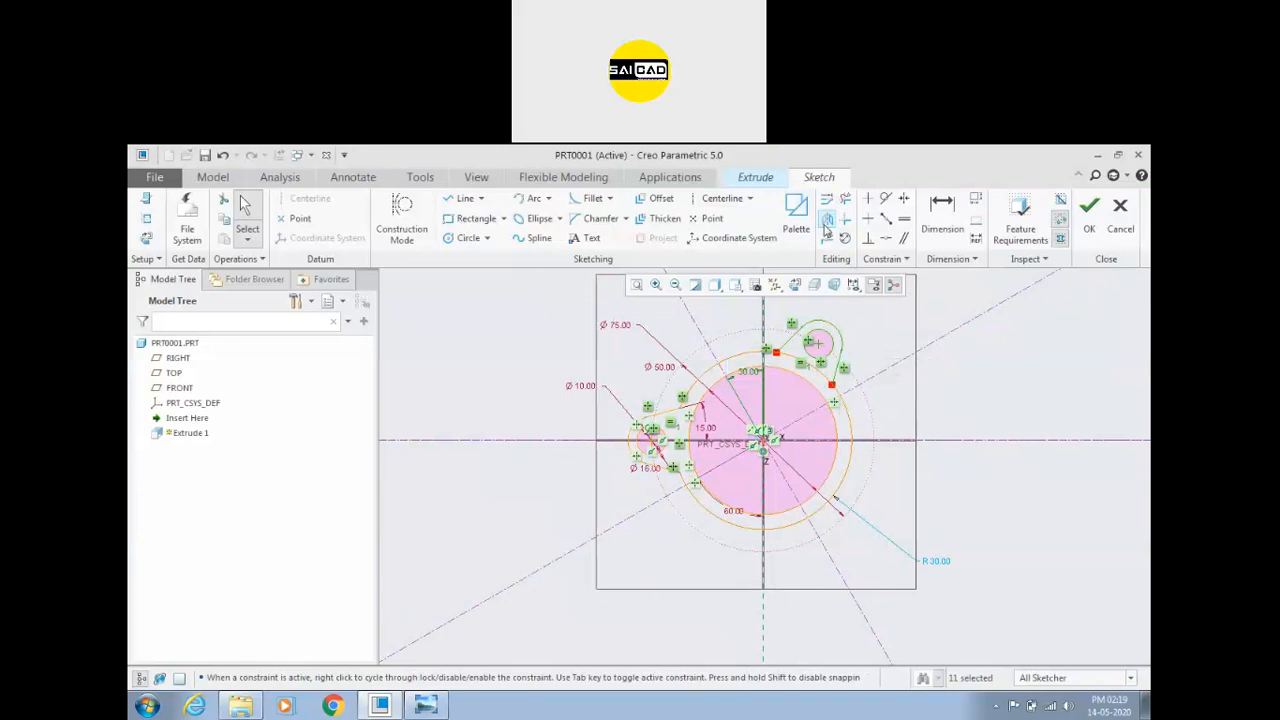
pyautogui.click(875, 378)
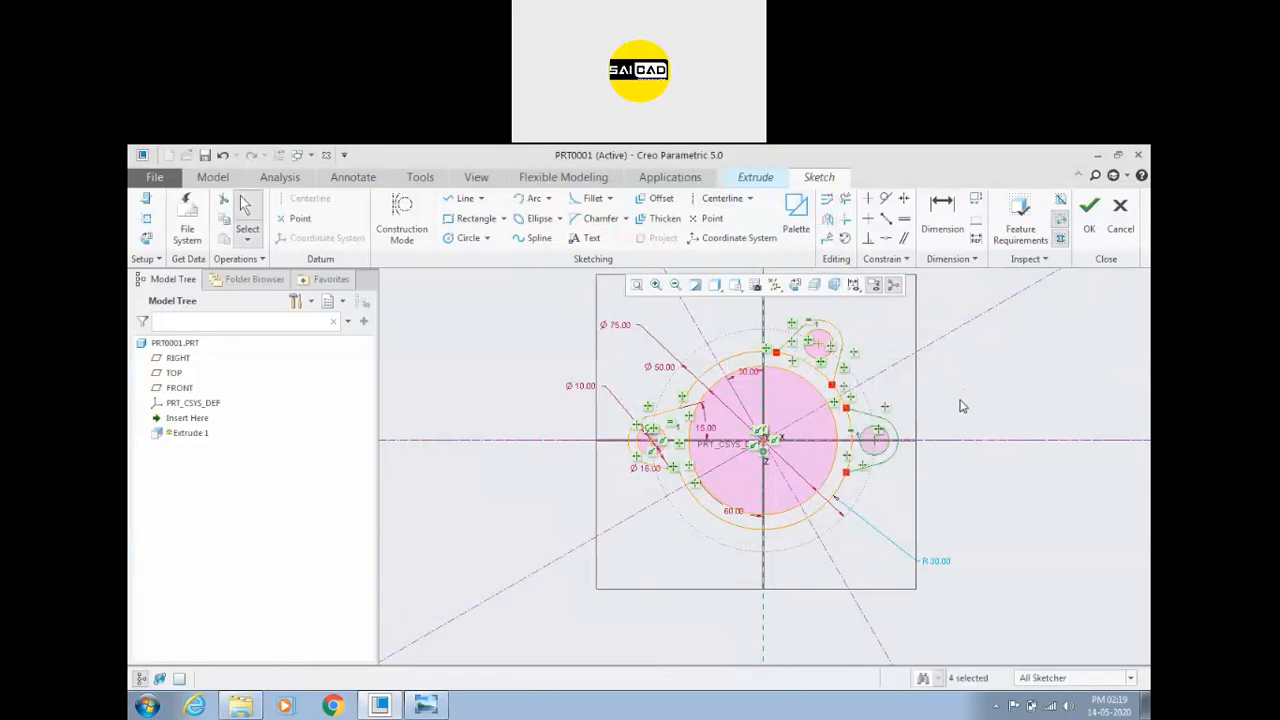
pyautogui.click(968, 406)
pyautogui.doubleClick(738, 517)
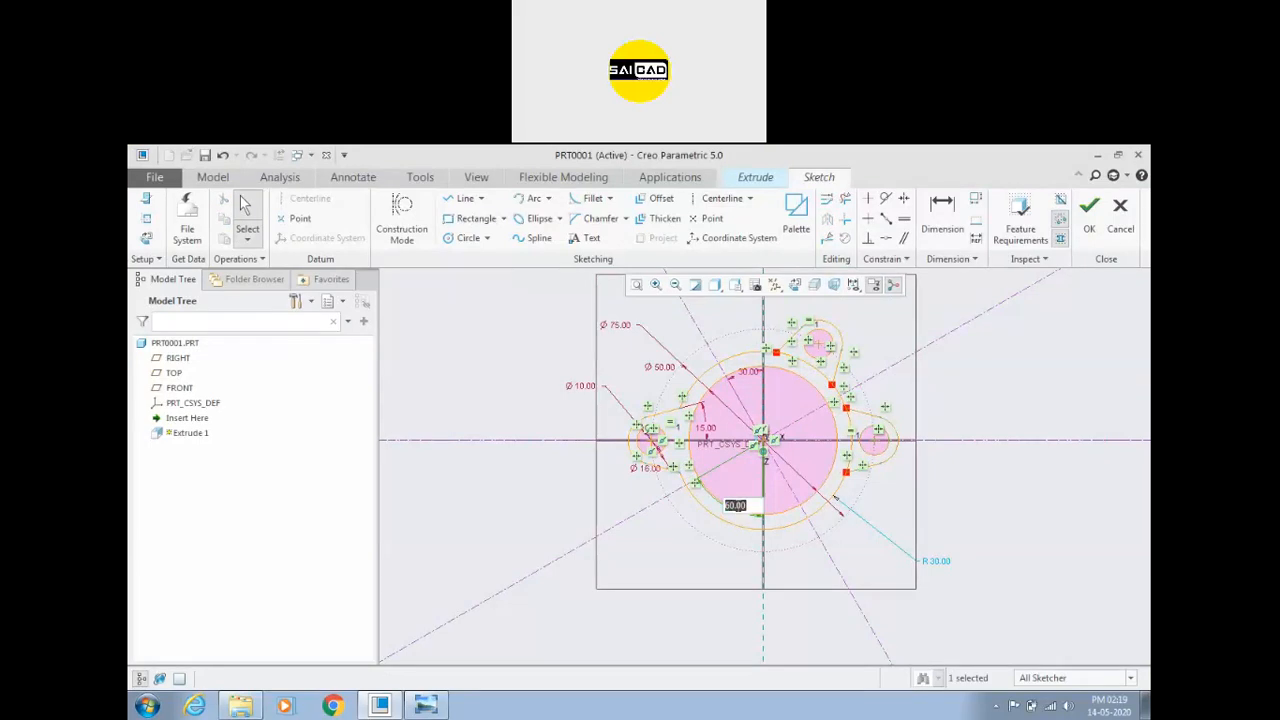
pyautogui.write('12')
pyautogui.press('Return')
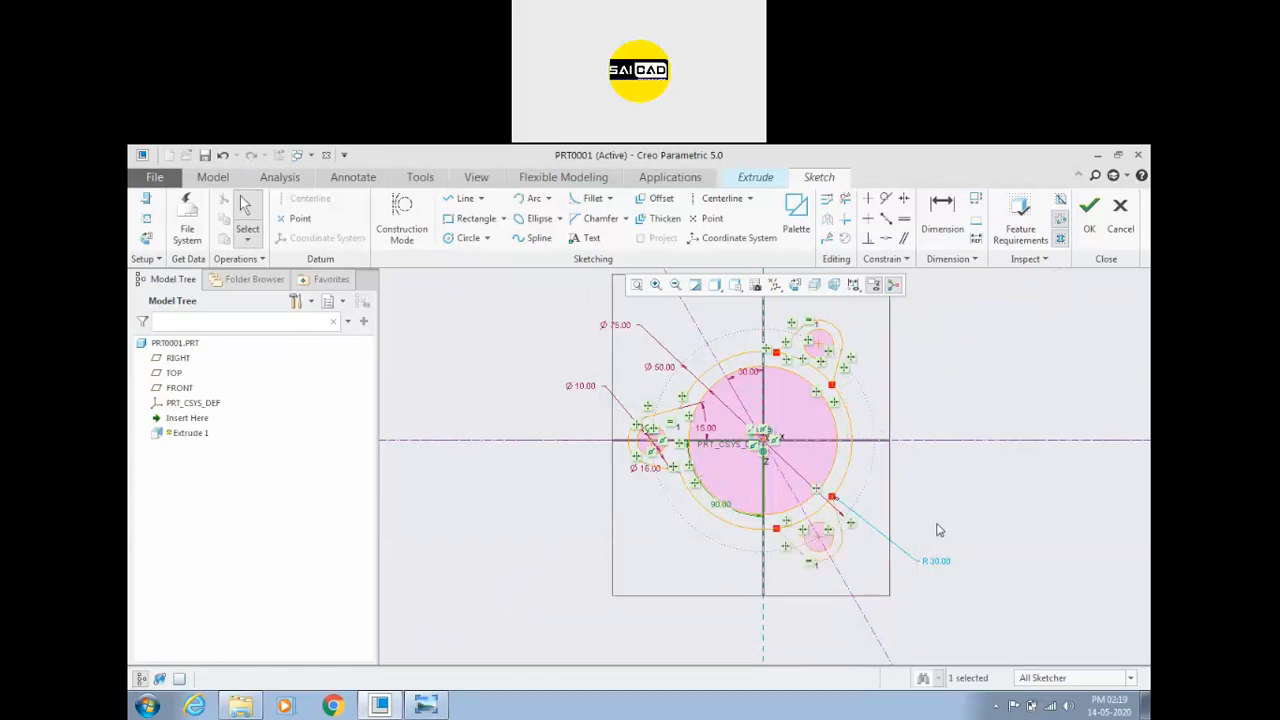
# Step: Undo the 90° angle change and mirror the upper-right lug to the lower right instead
pyautogui.scroll(-2, 903, 525)
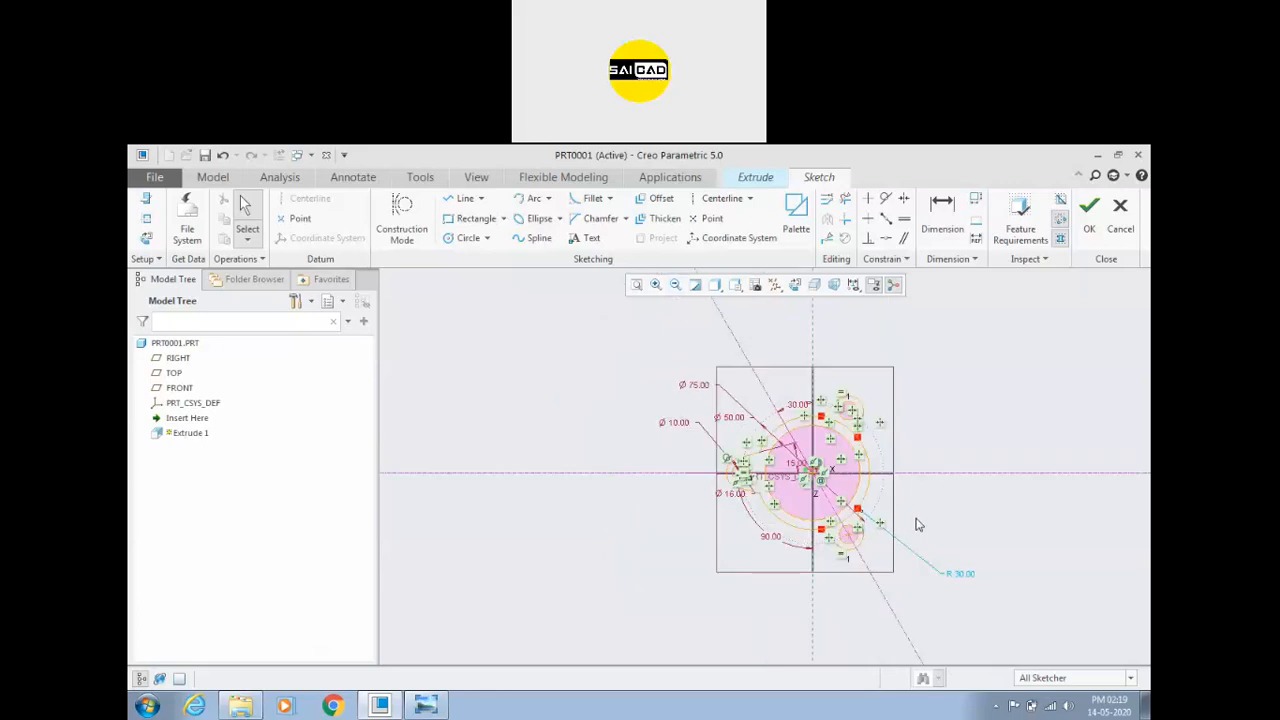
pyautogui.scroll(2, 886, 517)
pyautogui.scroll(-2, 846, 549)
pyautogui.scroll(2, 917, 551)
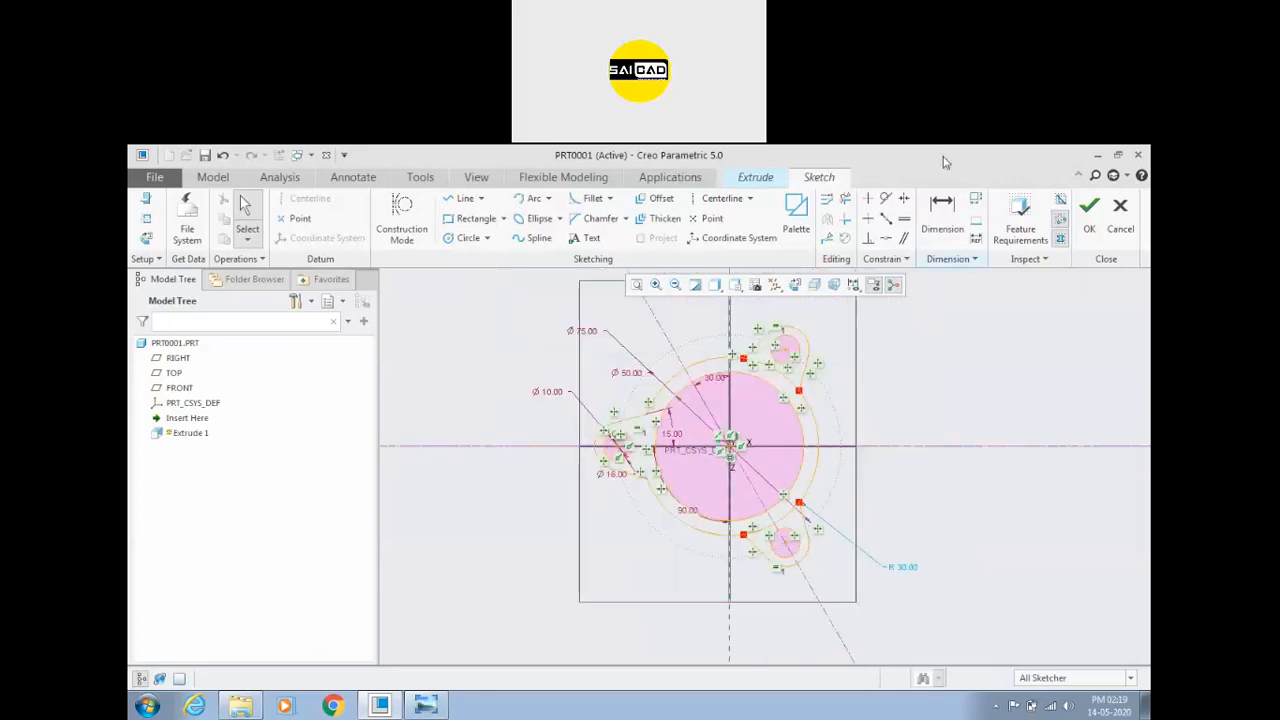
pyautogui.scroll(2, 865, 429)
pyautogui.scroll(-2, 717, 455)
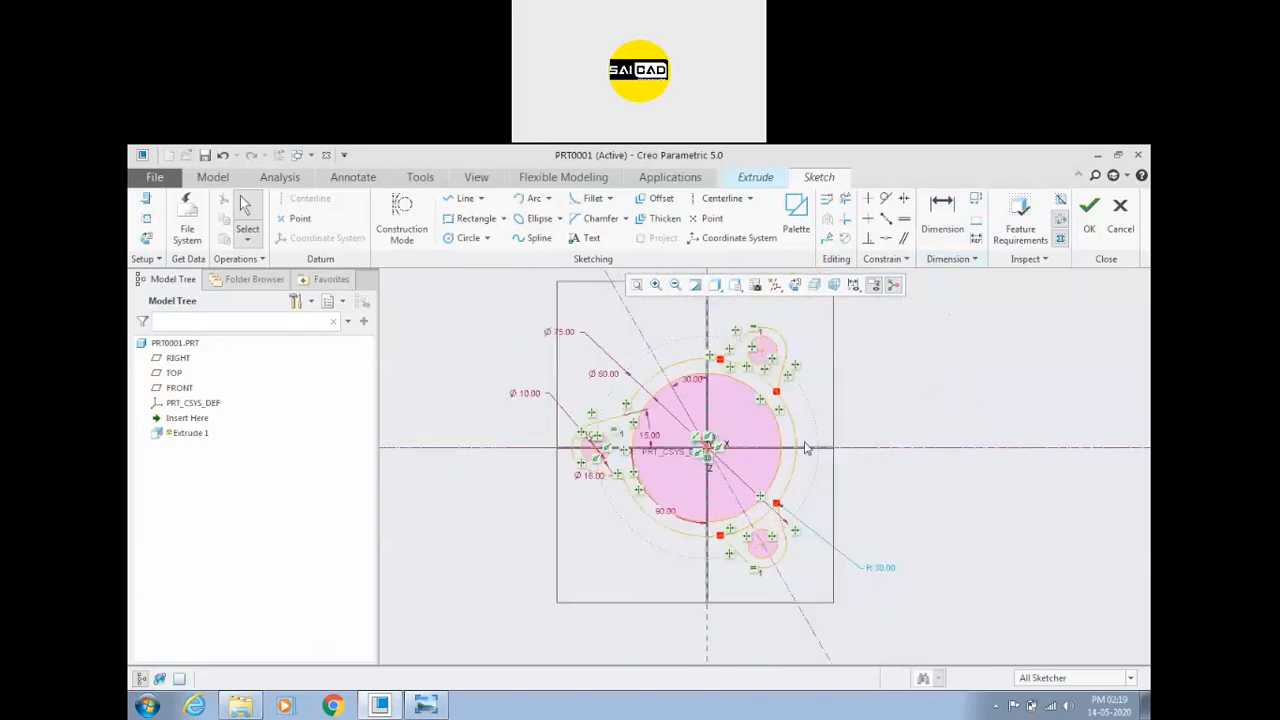
pyautogui.click(784, 576)
pyautogui.hotkey('ctrl', 'z')
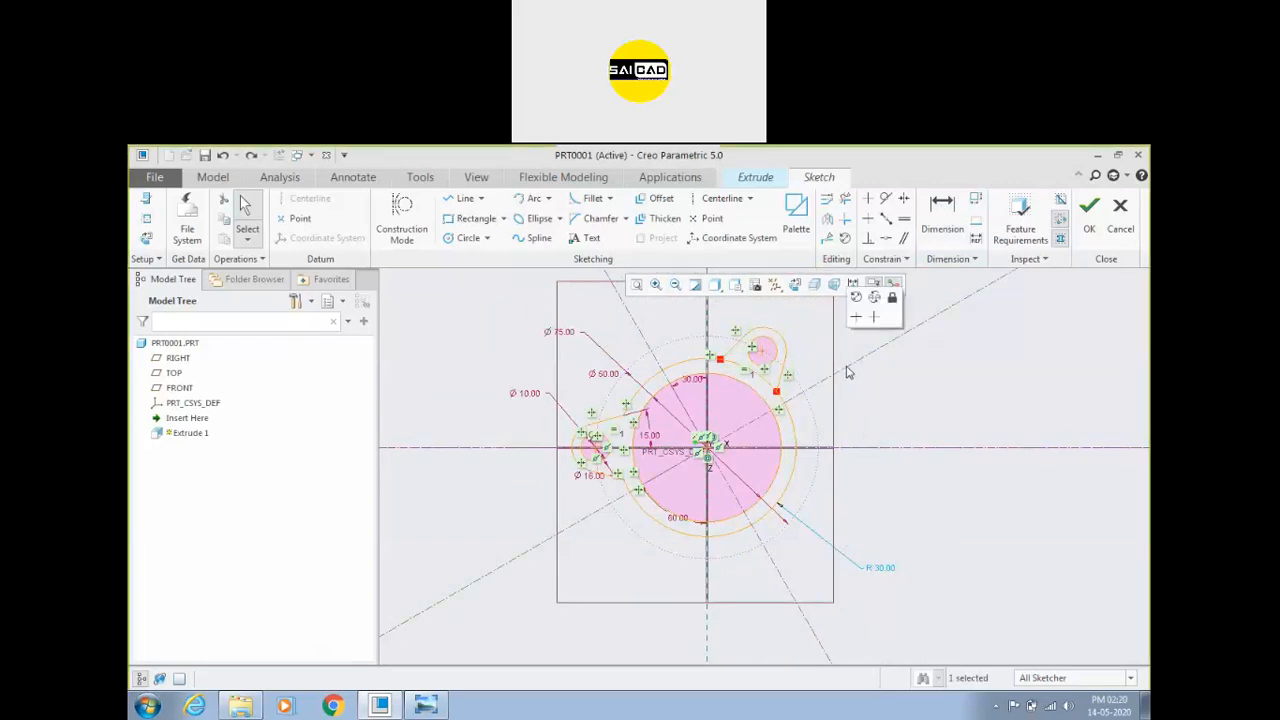
pyautogui.moveTo(684, 309); pyautogui.dragTo(814, 408)
pyautogui.click(829, 218)
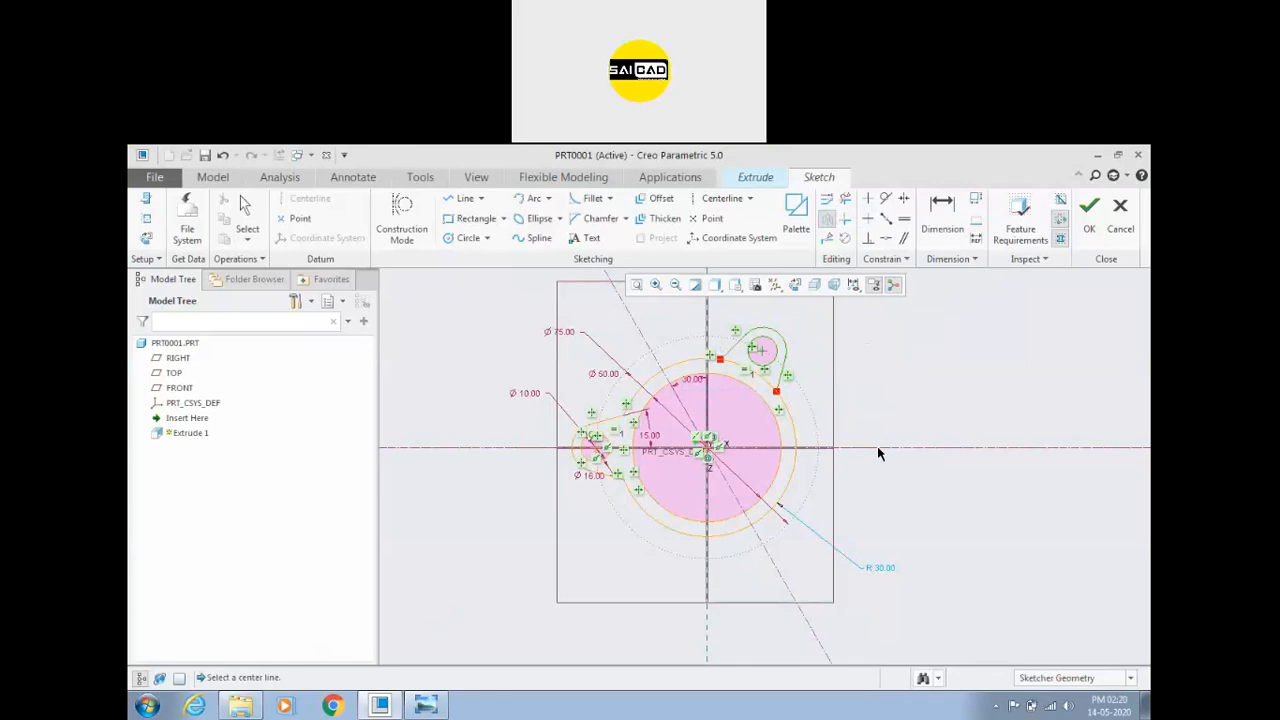
pyautogui.click(878, 449)
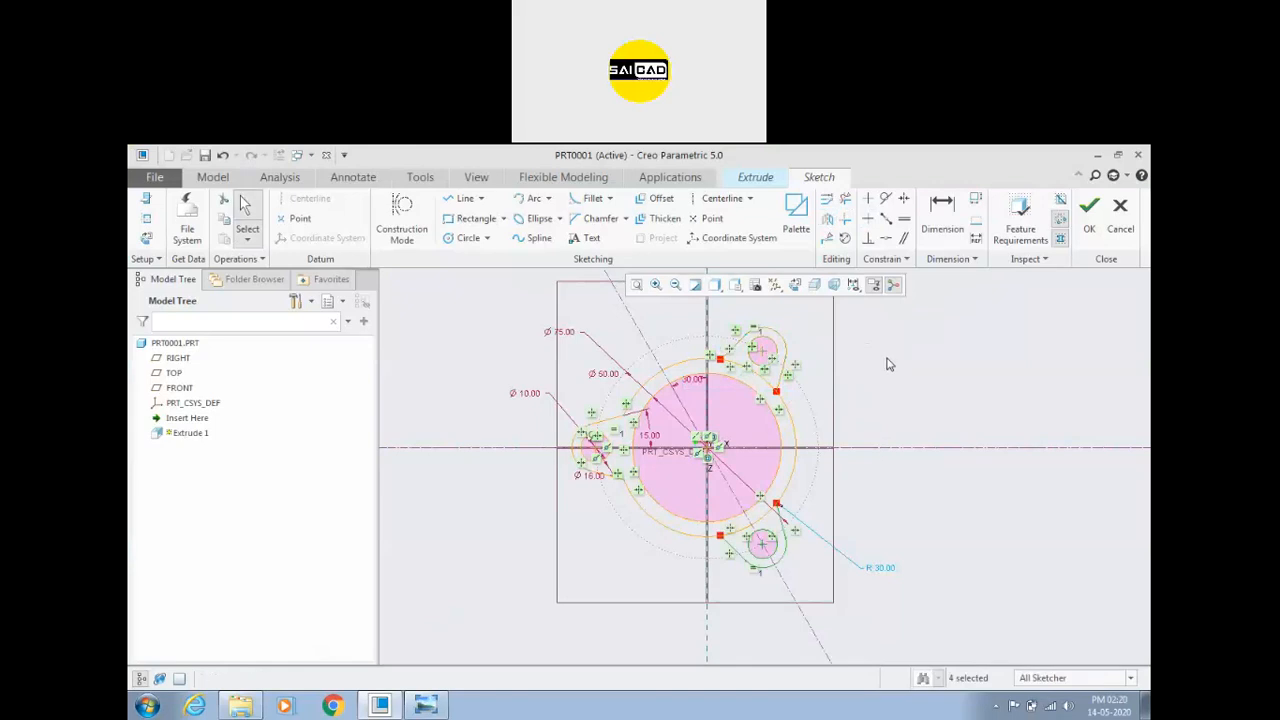
# Step: Trim away the ring arc inside the top lug with Delete Segment
pyautogui.click(845, 198)
pyautogui.scroll(4, 774, 353)
pyautogui.click(720, 387)
pyautogui.scroll(-4, 719, 384)
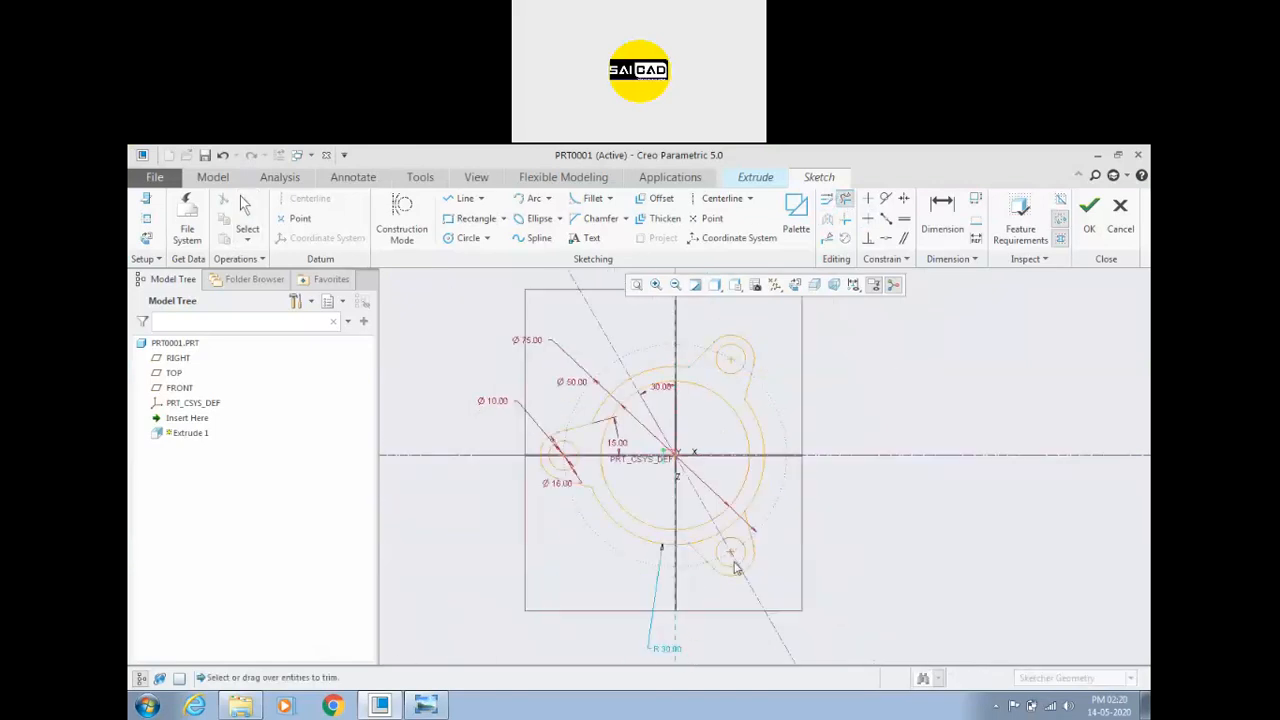
# Step: Trim the ring arc inside the lower-right lug to complete the profile
pyautogui.scroll(3, 729, 563)
pyautogui.click(741, 489)
pyautogui.middleClick(877, 491)
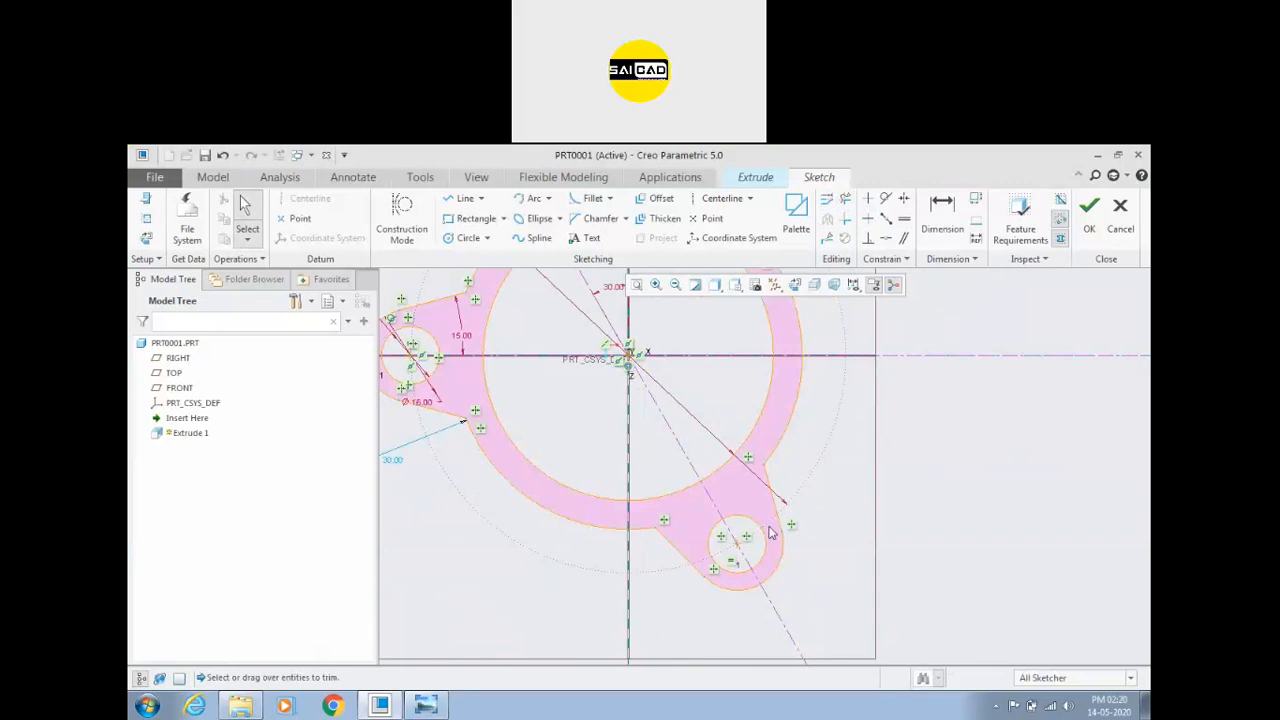
# Step: Move the R 30.00, Ø 75.00, Ø 10.00 and Ø 50.00 dimensions clear of the profile
pyautogui.scroll(-3, 766, 519)
pyautogui.scroll(2, 580, 515)
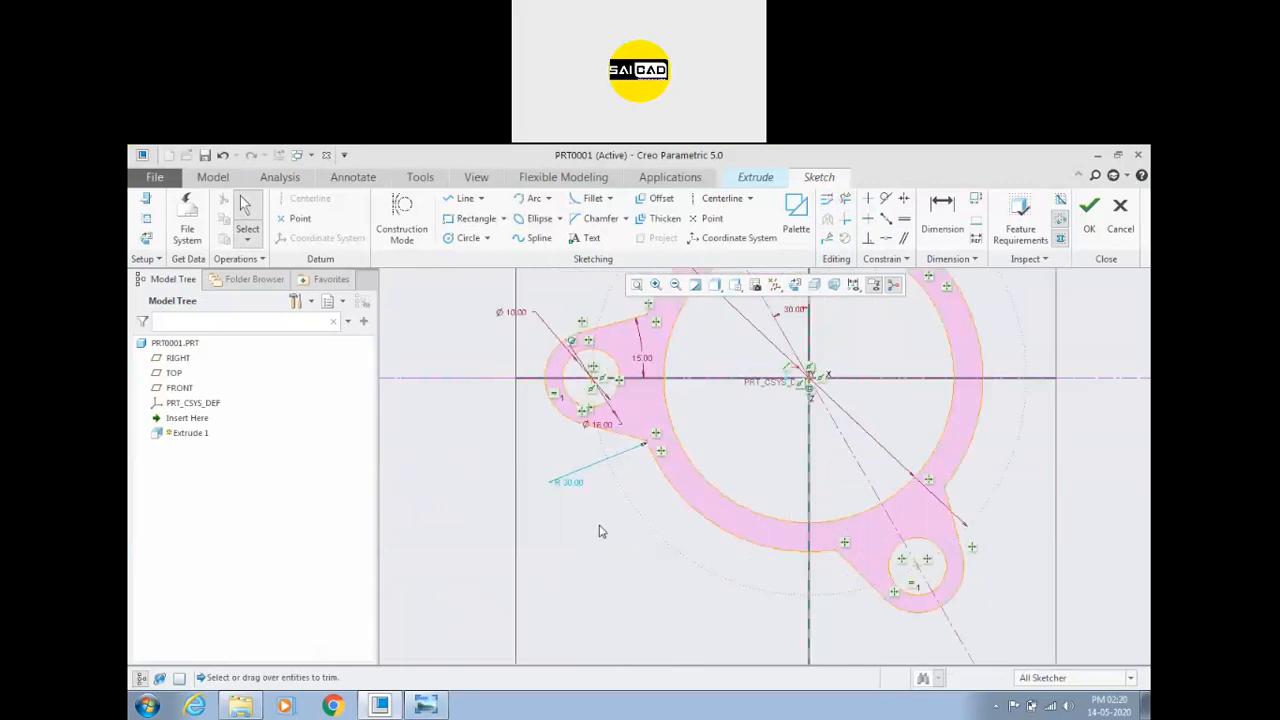
pyautogui.scroll(2, 624, 496)
pyautogui.moveTo(580, 473); pyautogui.dragTo(552, 562)
pyautogui.scroll(-2, 578, 540)
pyautogui.scroll(-2, 578, 540)
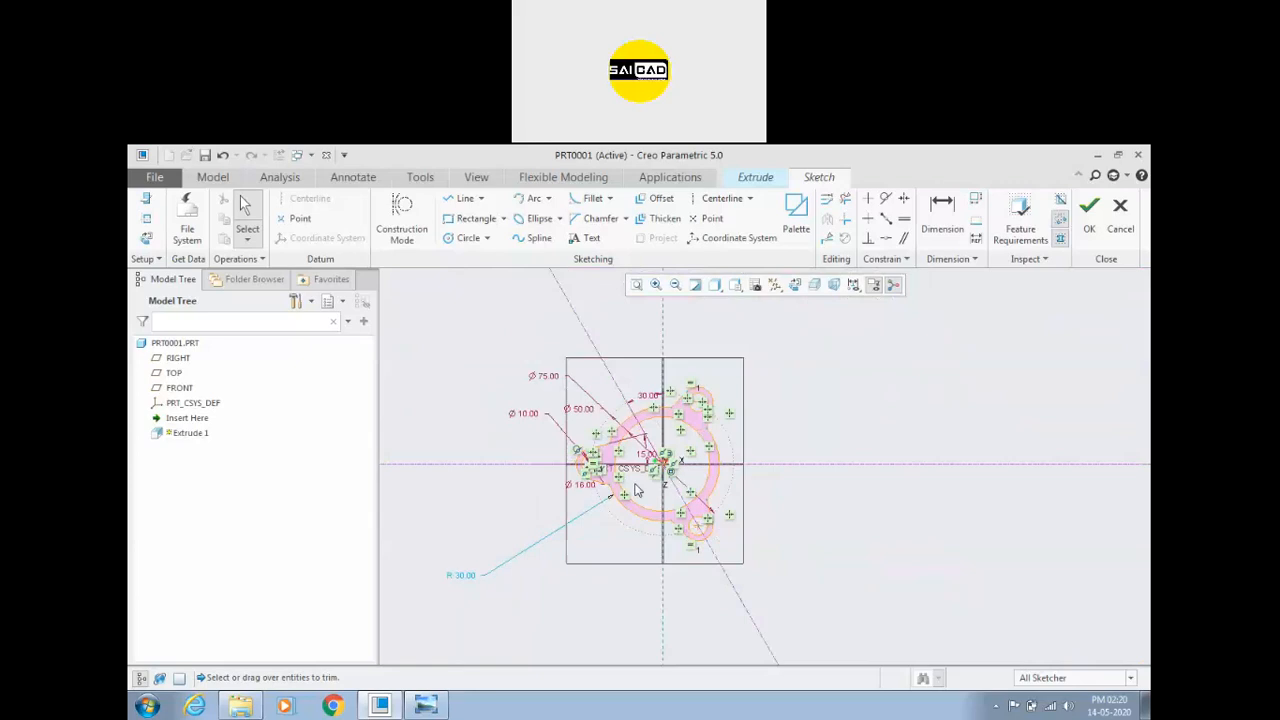
pyautogui.scroll(-1, 582, 556)
pyautogui.scroll(1, 624, 528)
pyautogui.moveTo(546, 362)
pyautogui.mouseDown()
pyautogui.moveTo(560, 490)
pyautogui.moveTo(592, 575)
pyautogui.mouseUp()
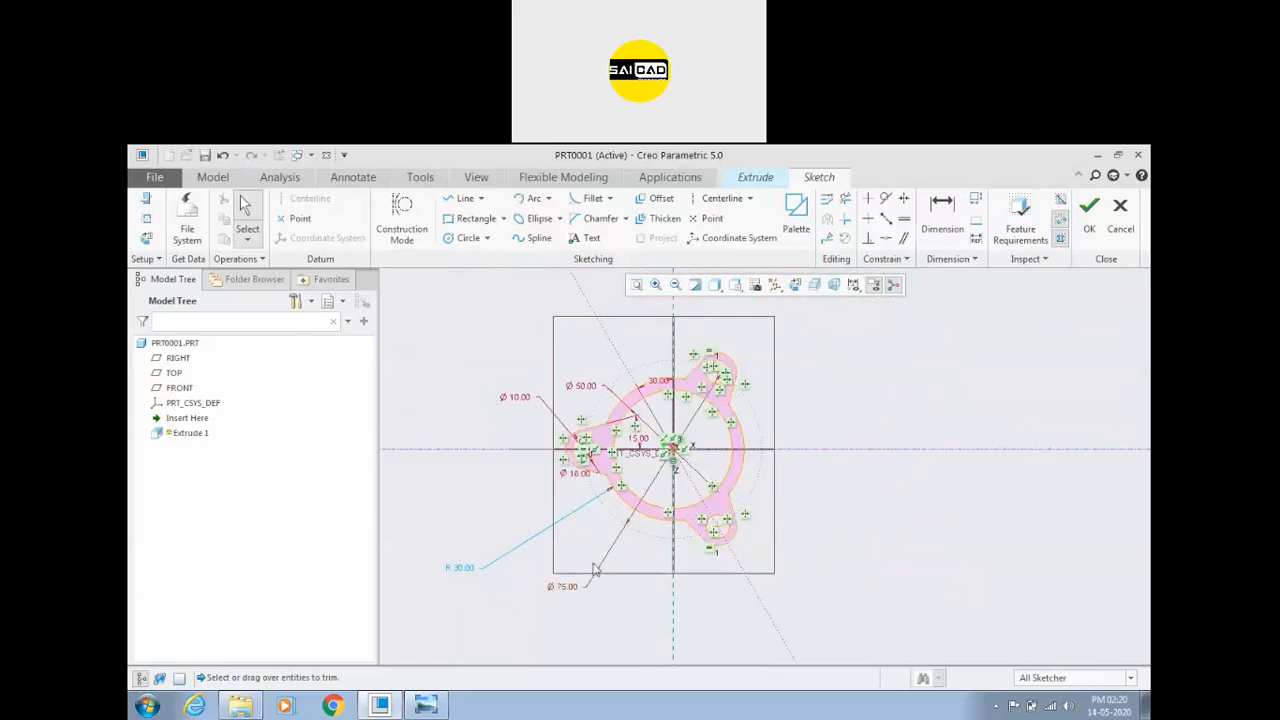
pyautogui.scroll(1, 580, 515)
pyautogui.moveTo(520, 376); pyautogui.dragTo(501, 476)
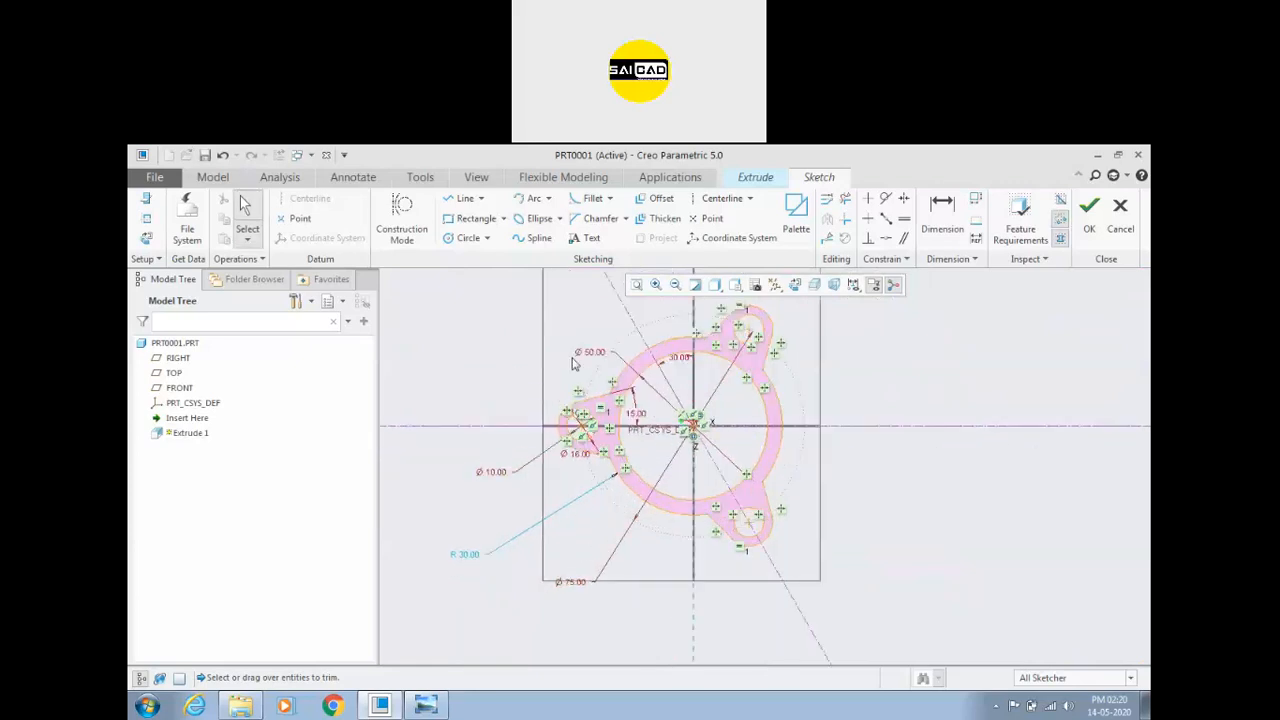
pyautogui.moveTo(588, 360); pyautogui.dragTo(614, 646)
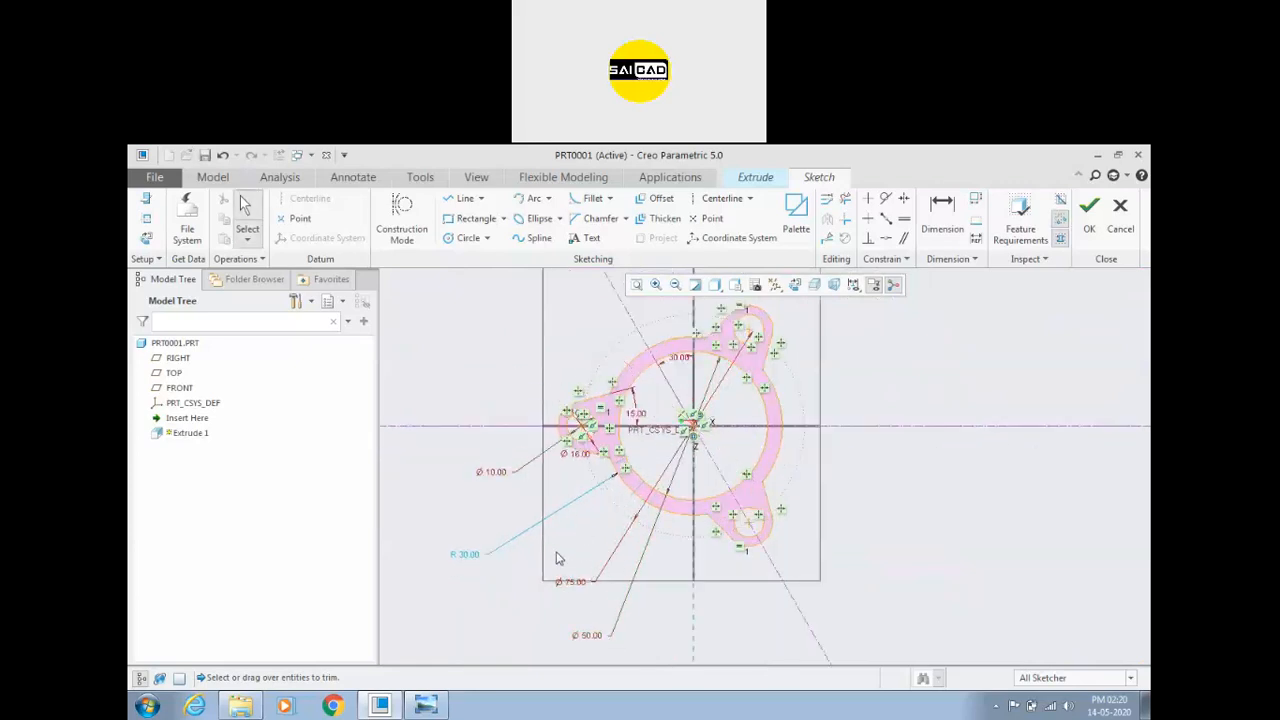
# Step: Lock the R 30.00 dimension and convert it to a Ø 60.00 diameter
pyautogui.click(470, 555)
pyautogui.click(481, 486)
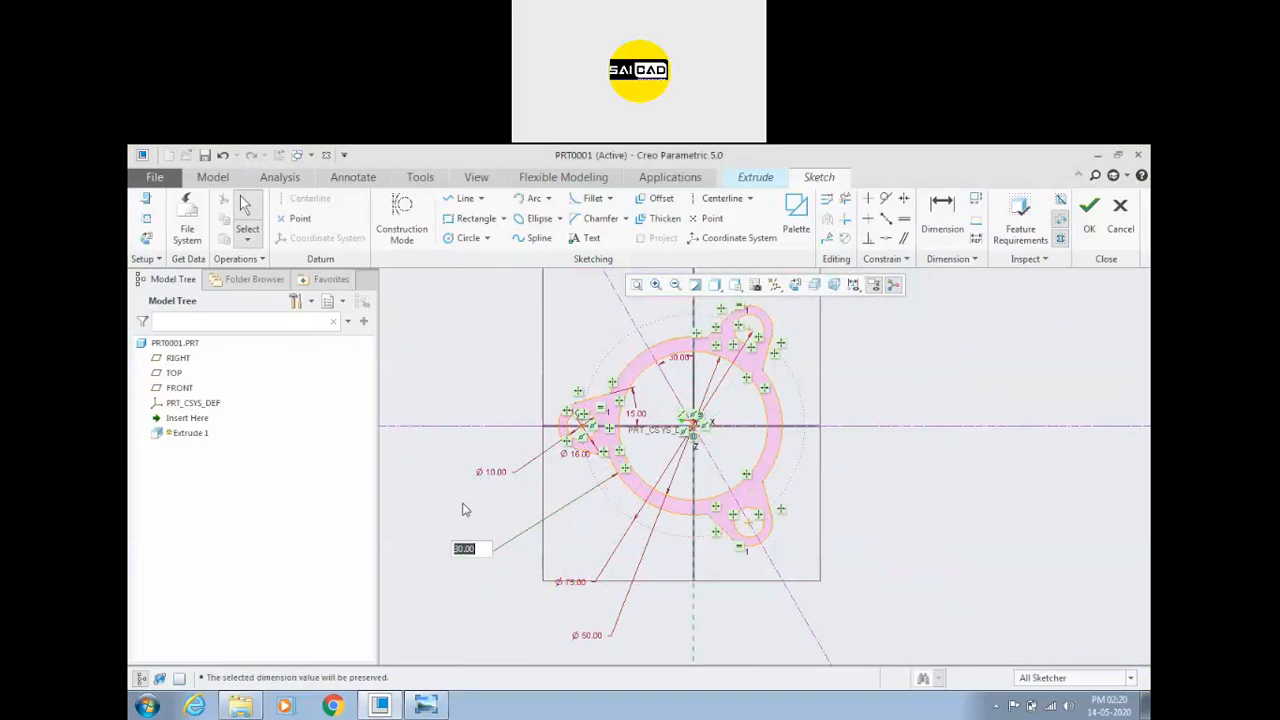
pyautogui.click(474, 516)
pyautogui.moveTo(517, 606); pyautogui.dragTo(466, 560)
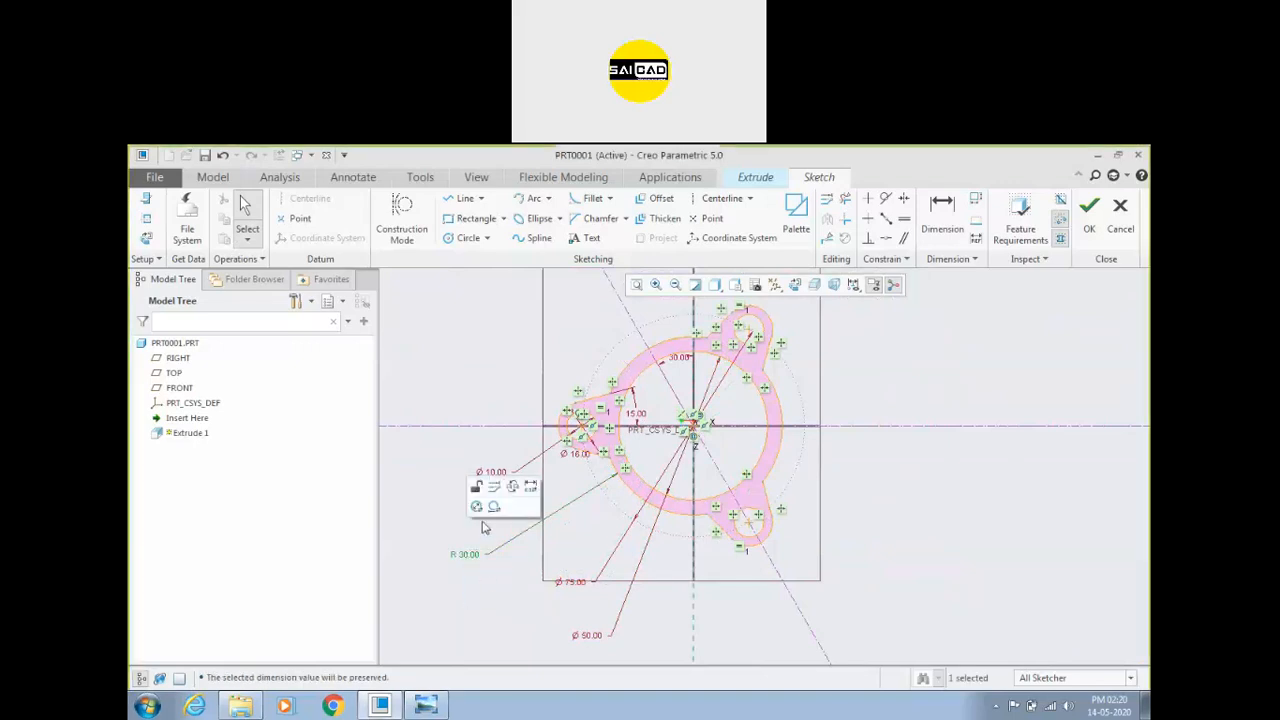
pyautogui.click(493, 507)
pyautogui.click(500, 586)
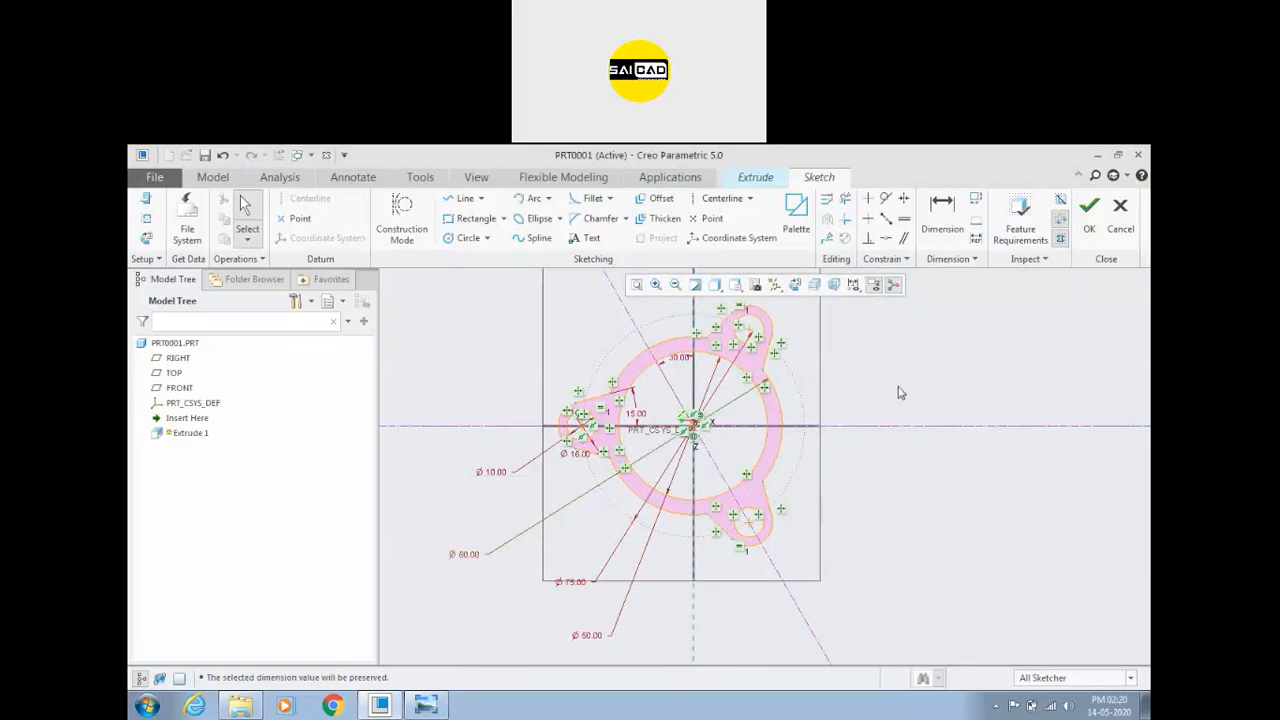
pyautogui.scroll(-2, 634, 438)
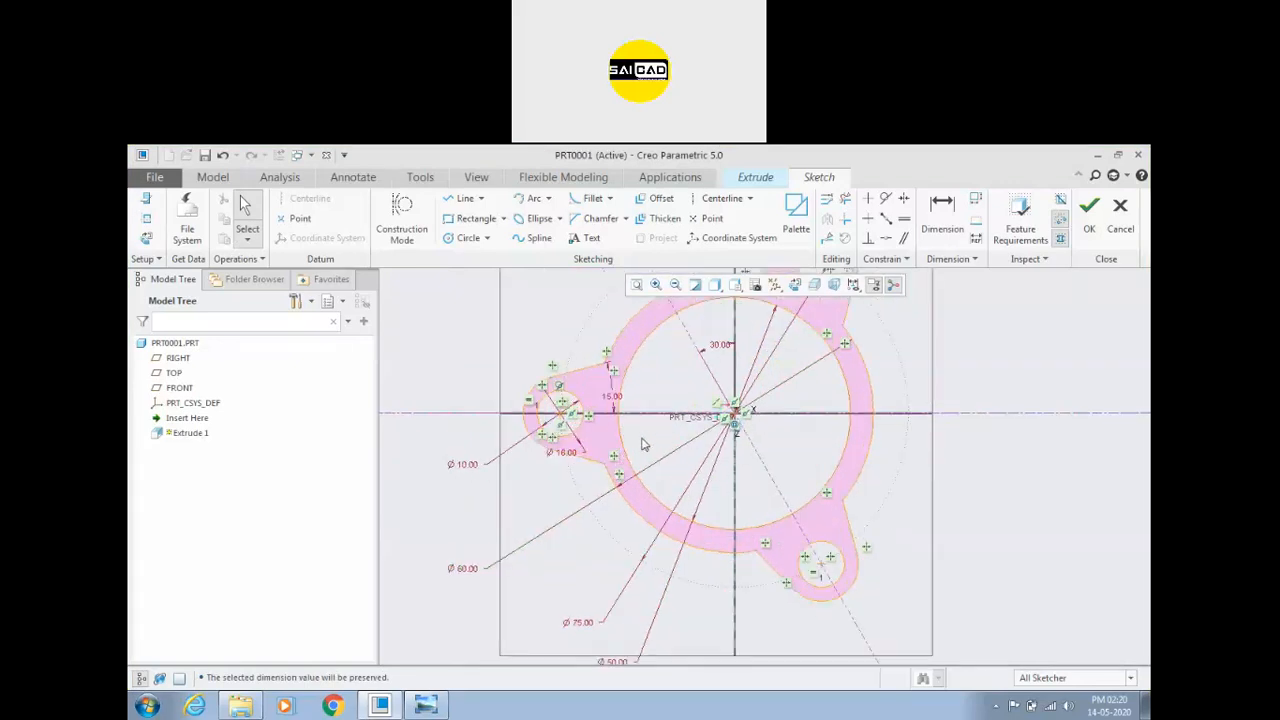
pyautogui.scroll(1, 643, 444)
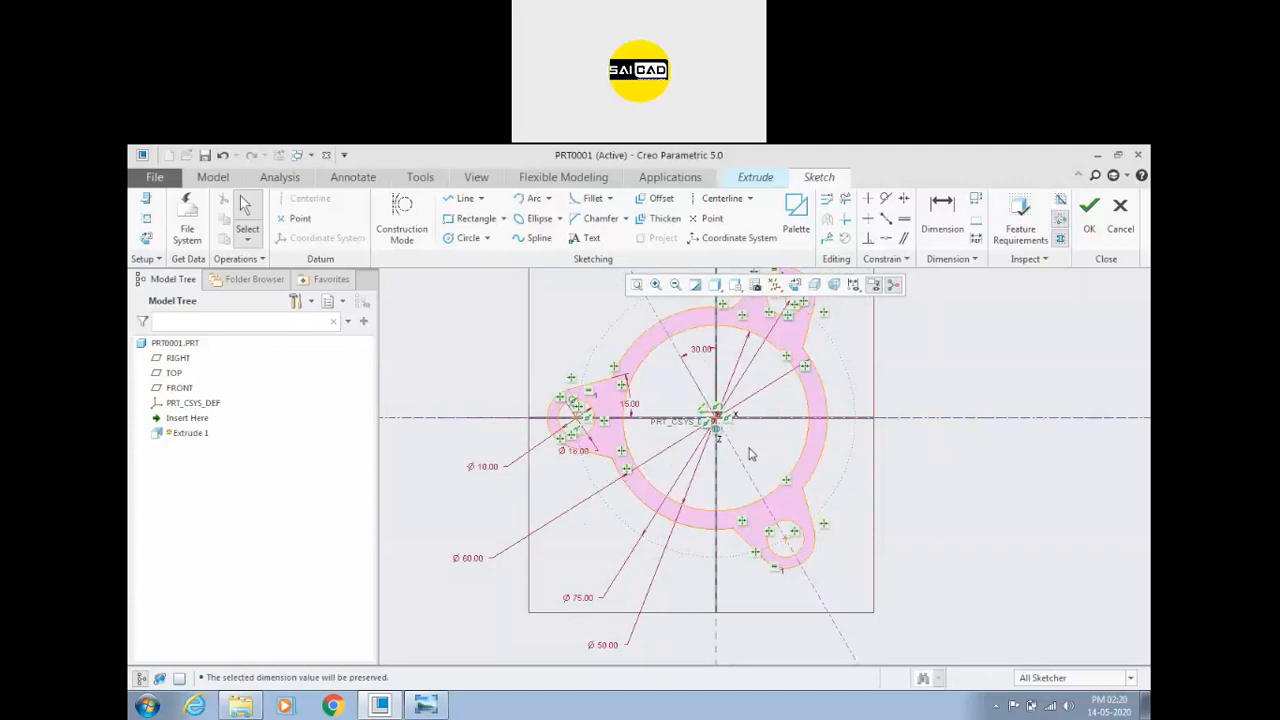
pyautogui.scroll(2, 674, 456)
# Step: Extrude the flange sketch Symmetric with depth 20, checking the reference drawing for thickness
pyautogui.click(1089, 214)
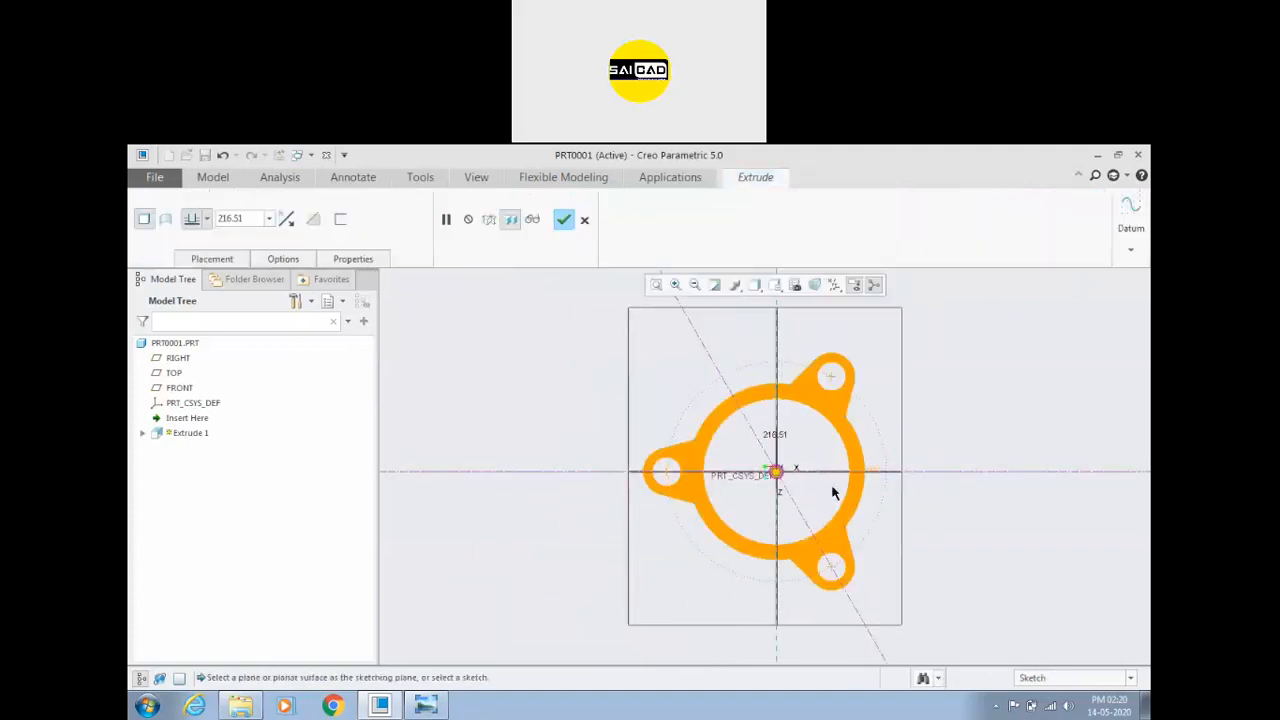
pyautogui.click(208, 224)
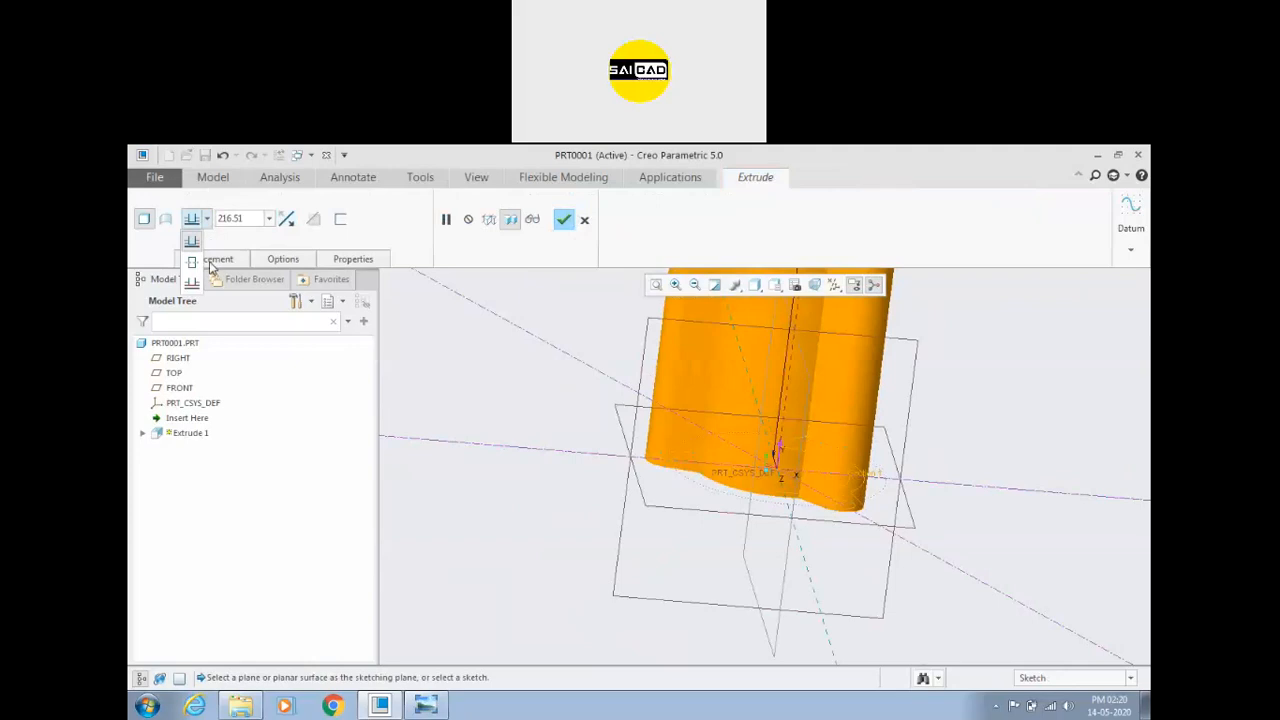
pyautogui.click(192, 262)
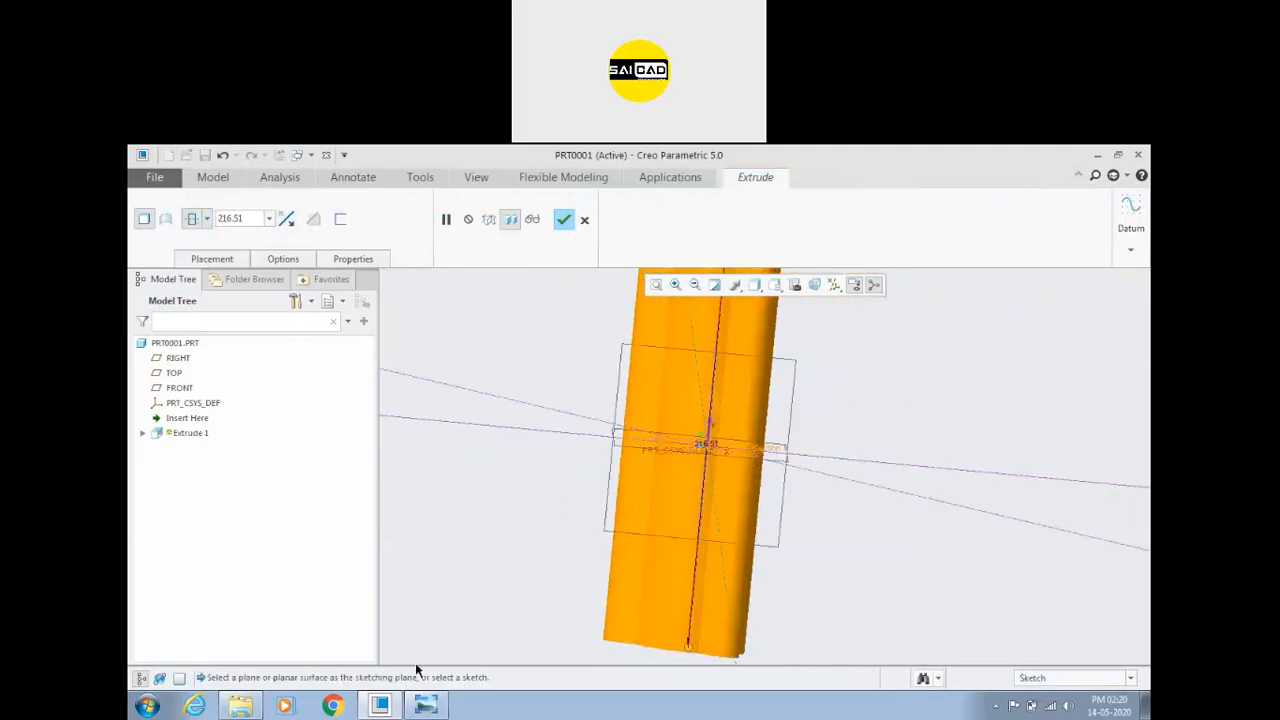
pyautogui.click(426, 706)
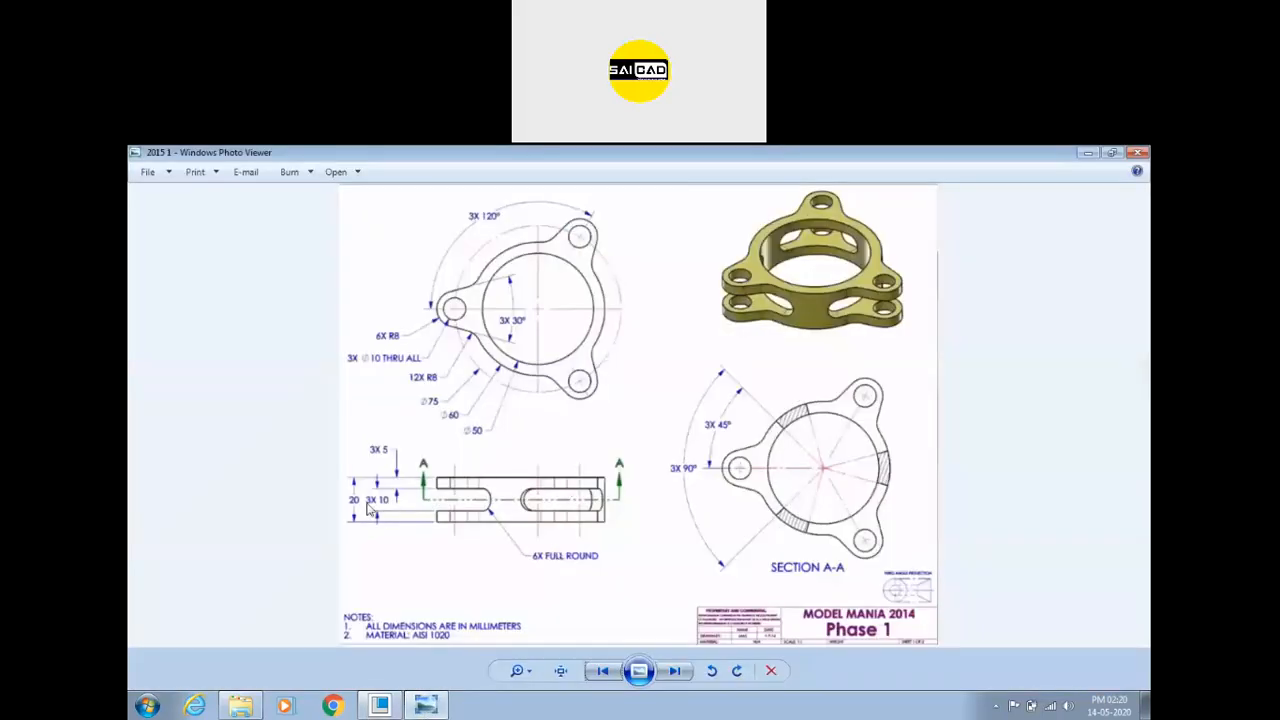
pyautogui.click(436, 703)
pyautogui.doubleClick(237, 219)
pyautogui.write('20')
pyautogui.press('Return')
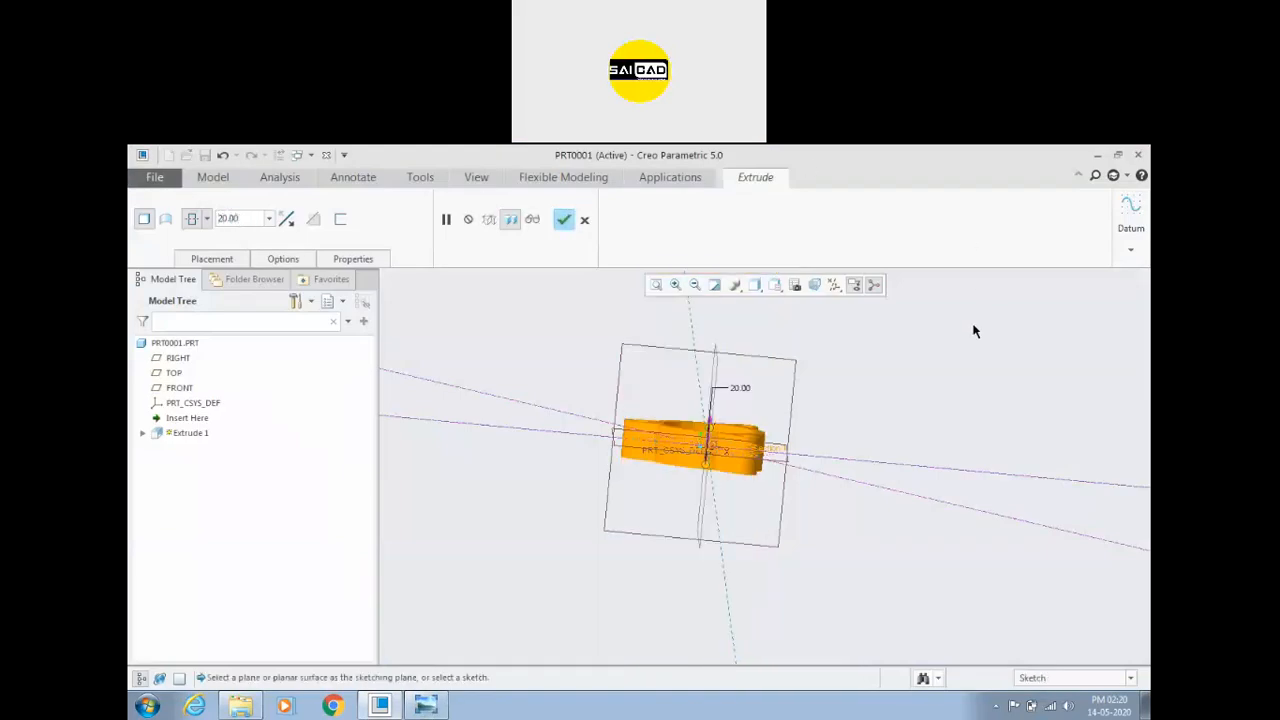
pyautogui.click(566, 220)
pyautogui.moveTo(624, 403)
pyautogui.mouseDown(button='middle')
pyautogui.moveTo(651, 434)
pyautogui.moveTo(677, 412)
pyautogui.mouseUp(button='middle')
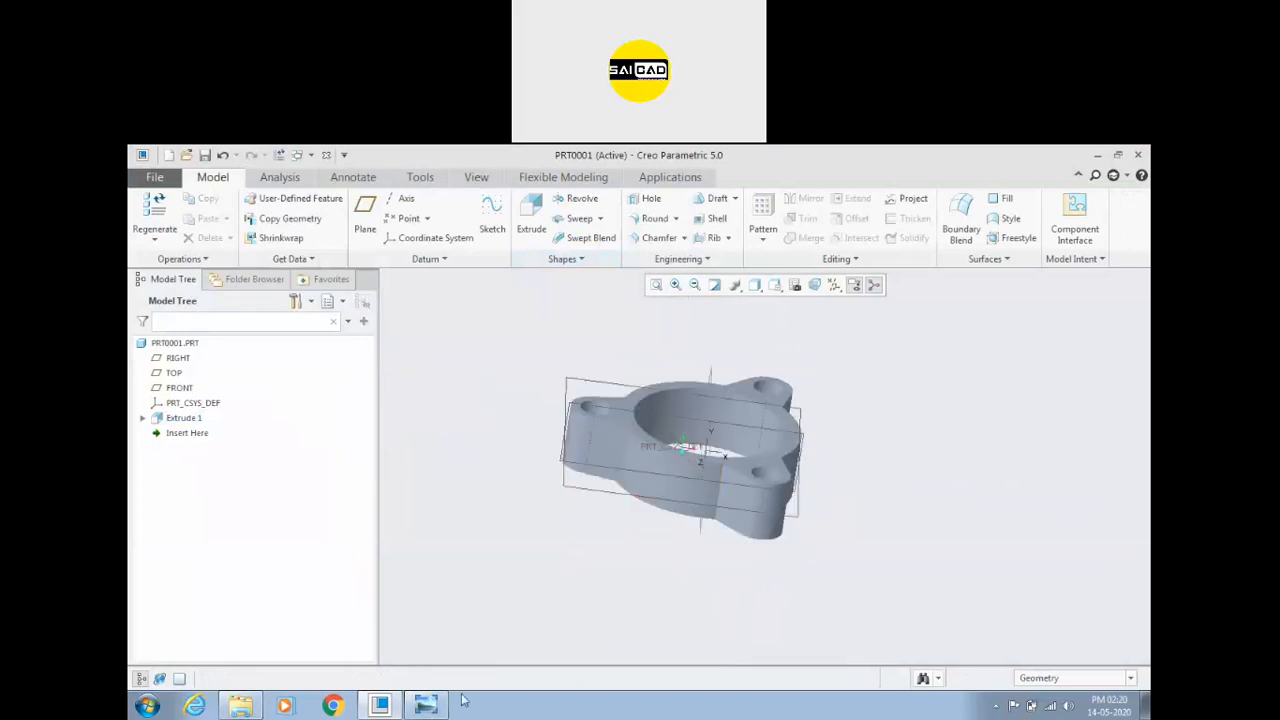
# Step: Review the reference drawing, then start a new sketch on the FRONT datum plane
pyautogui.click(427, 706)
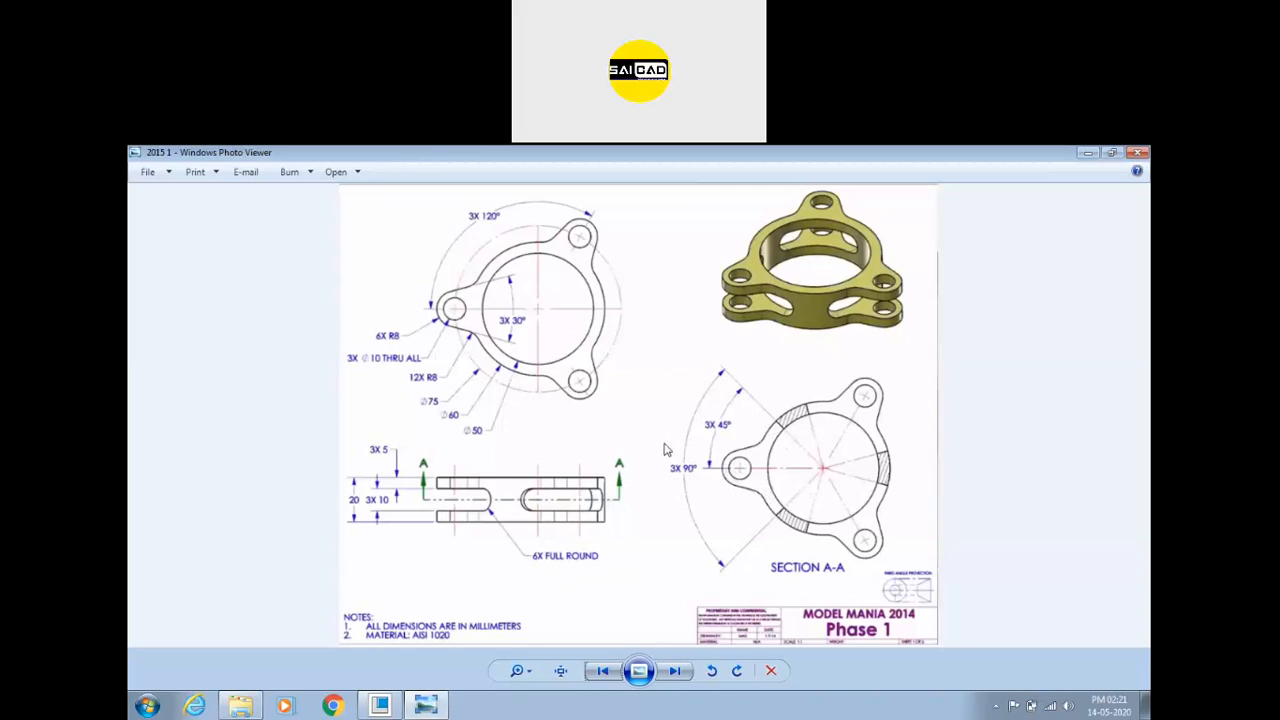
pyautogui.click(438, 702)
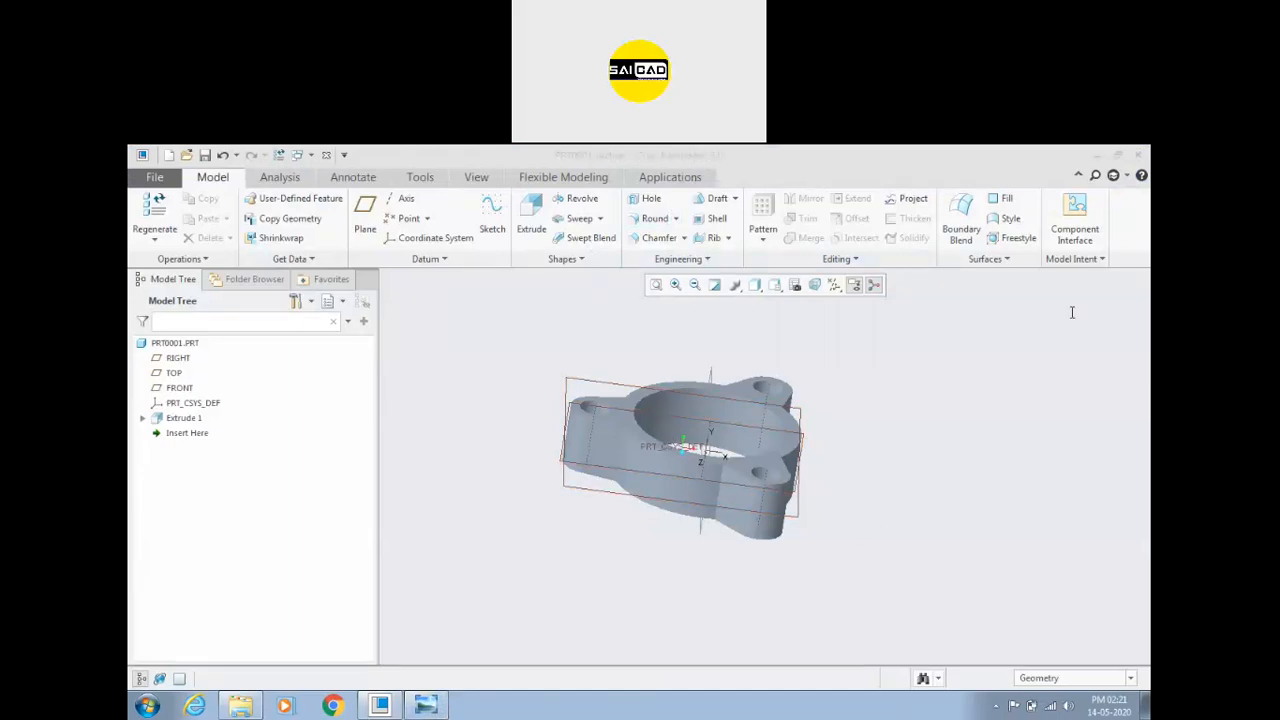
pyautogui.moveTo(843, 399); pyautogui.dragTo(885, 454, button='middle')
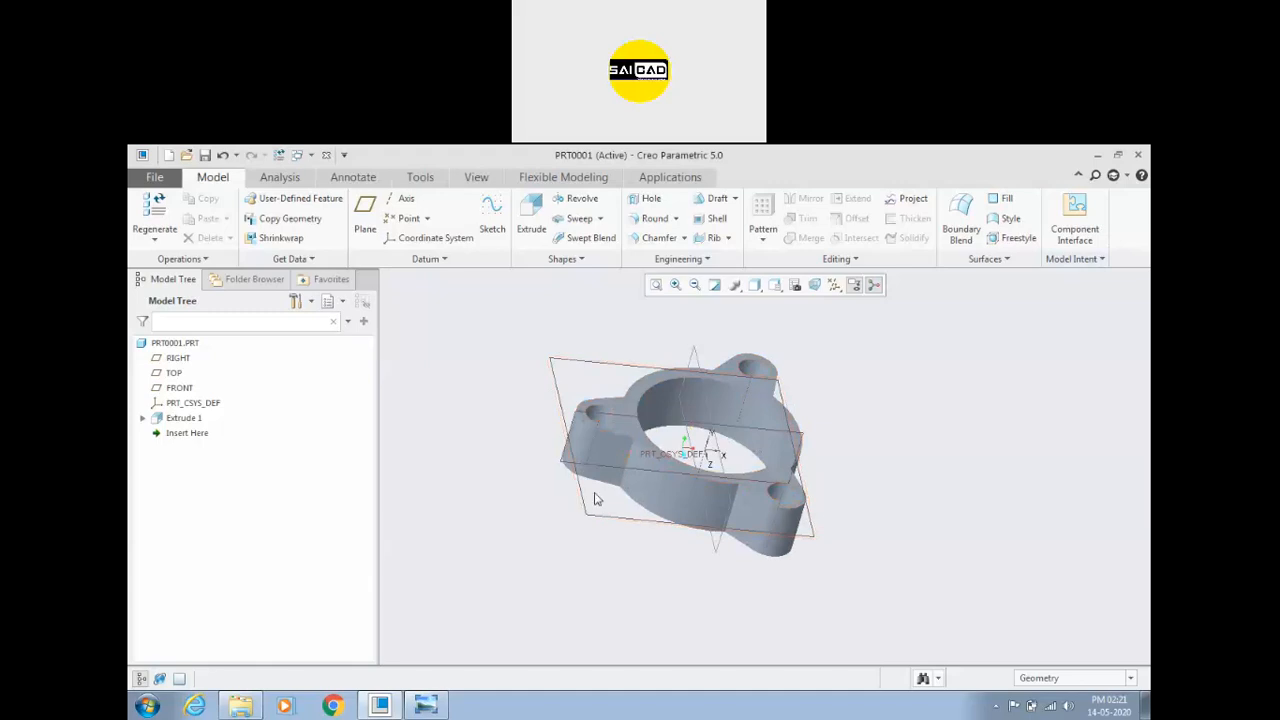
pyautogui.click(620, 421)
pyautogui.moveTo(620, 421); pyautogui.dragTo(563, 486, button='middle')
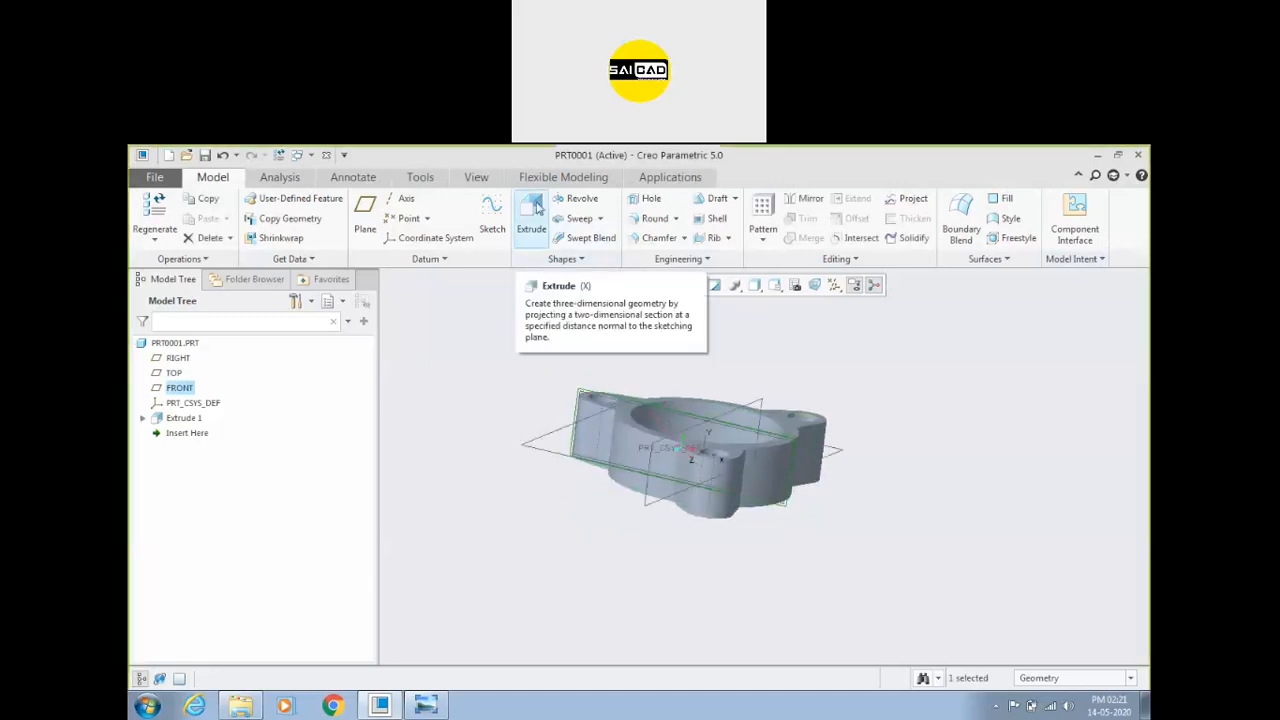
pyautogui.click(492, 212)
# Step: In sketch view, draw a horizontal centerline through the part and a rectangle across it
pyautogui.click(795, 286)
pyautogui.click(465, 220)
pyautogui.click(722, 198)
pyautogui.click(615, 469)
pyautogui.click(568, 470)
pyautogui.middleClick(531, 440)
pyautogui.click(482, 219)
pyautogui.click(547, 442)
pyautogui.click(758, 491)
pyautogui.middleClick(694, 369)
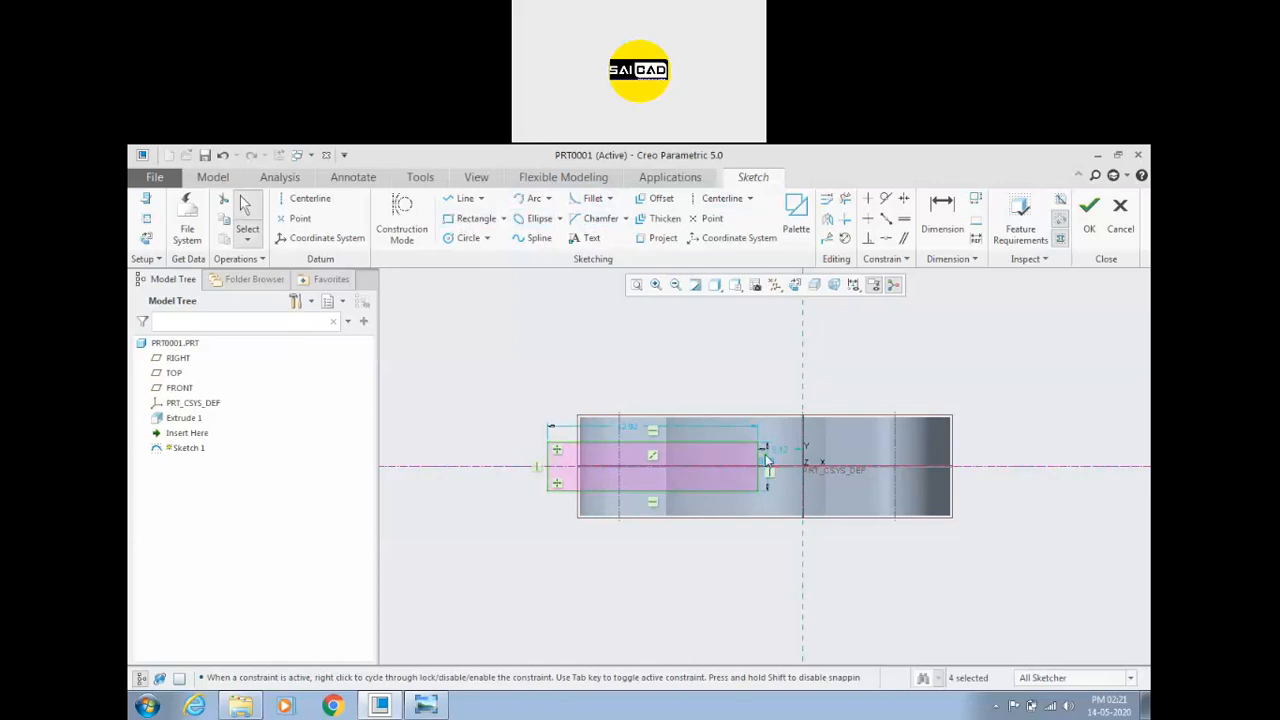
# Step: Make the rectangle's right edge coincide with the vertical reference, set its length 60, and finish Sketch 1
pyautogui.click(886, 238)
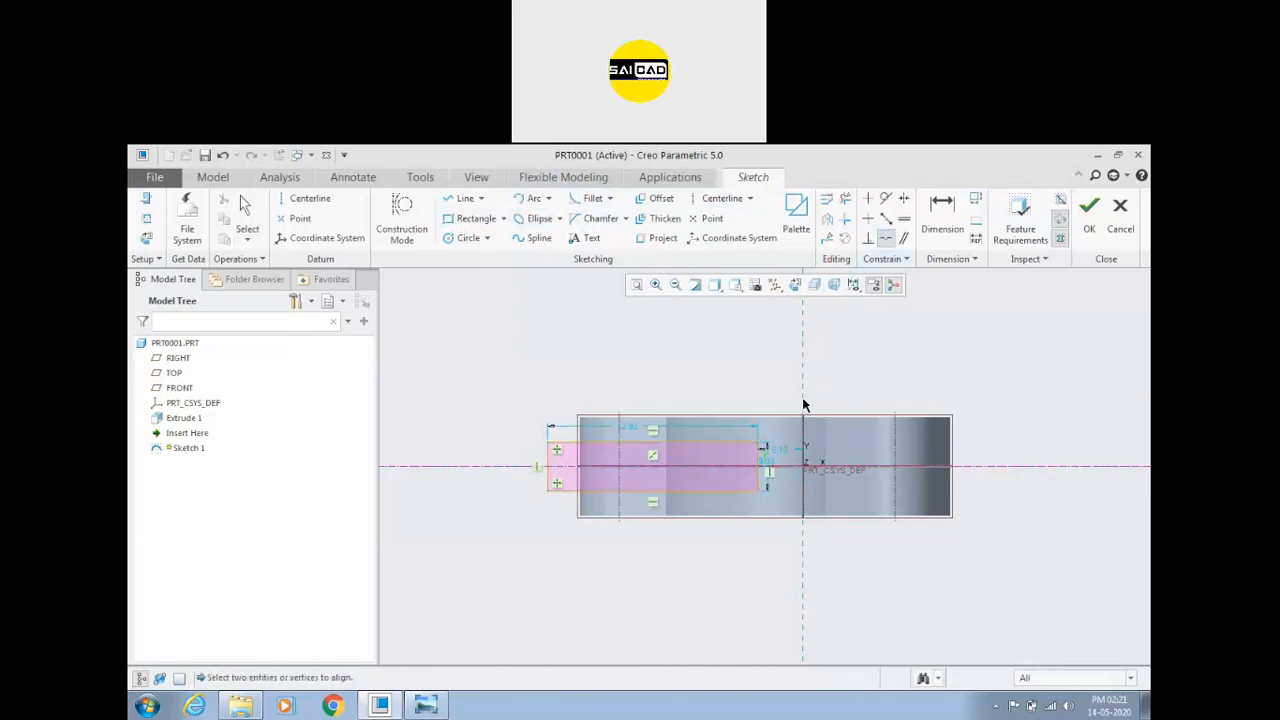
pyautogui.click(758, 464)
pyautogui.click(802, 354)
pyautogui.middleClick(758, 362)
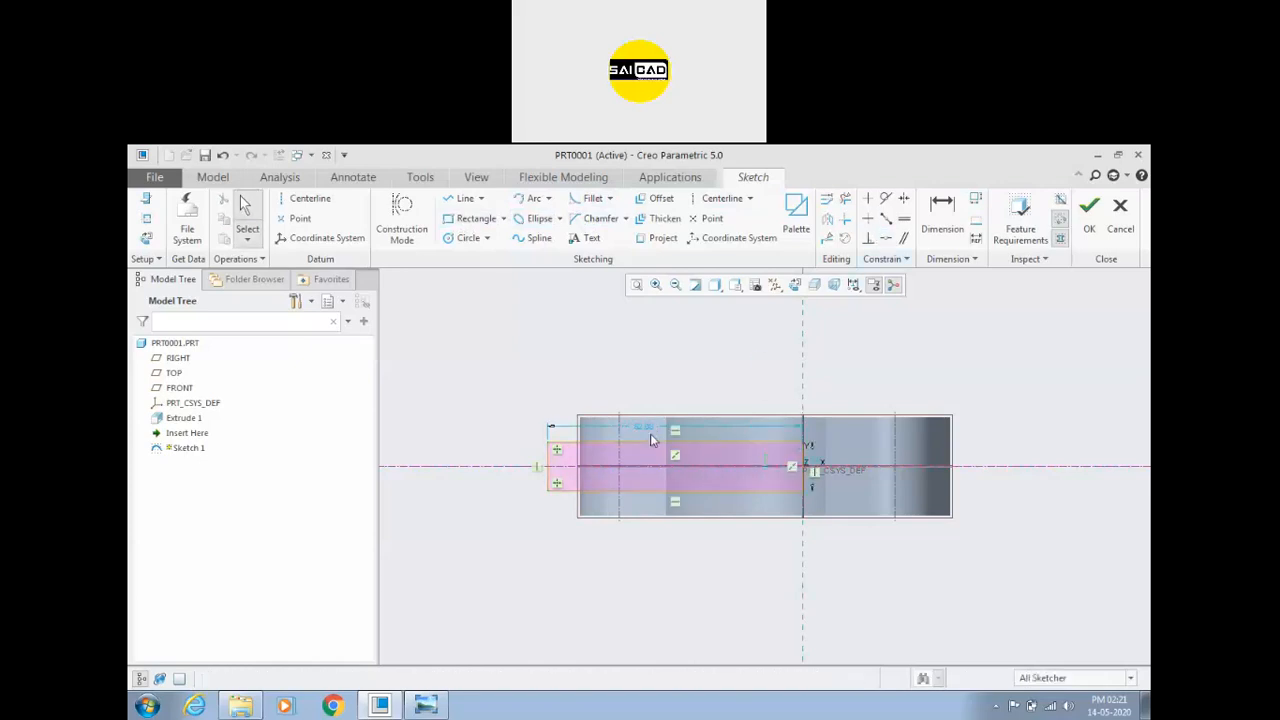
pyautogui.doubleClick(641, 428)
pyautogui.write('60')
pyautogui.press('Return')
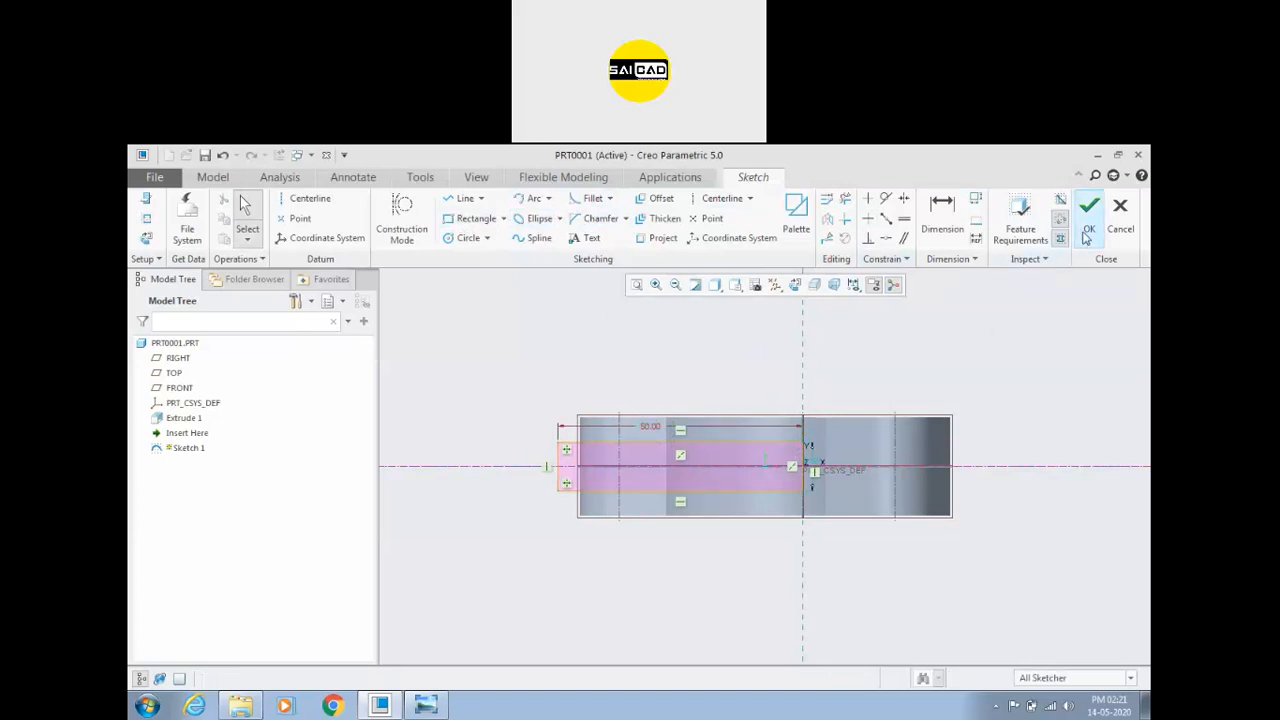
pyautogui.click(1089, 207)
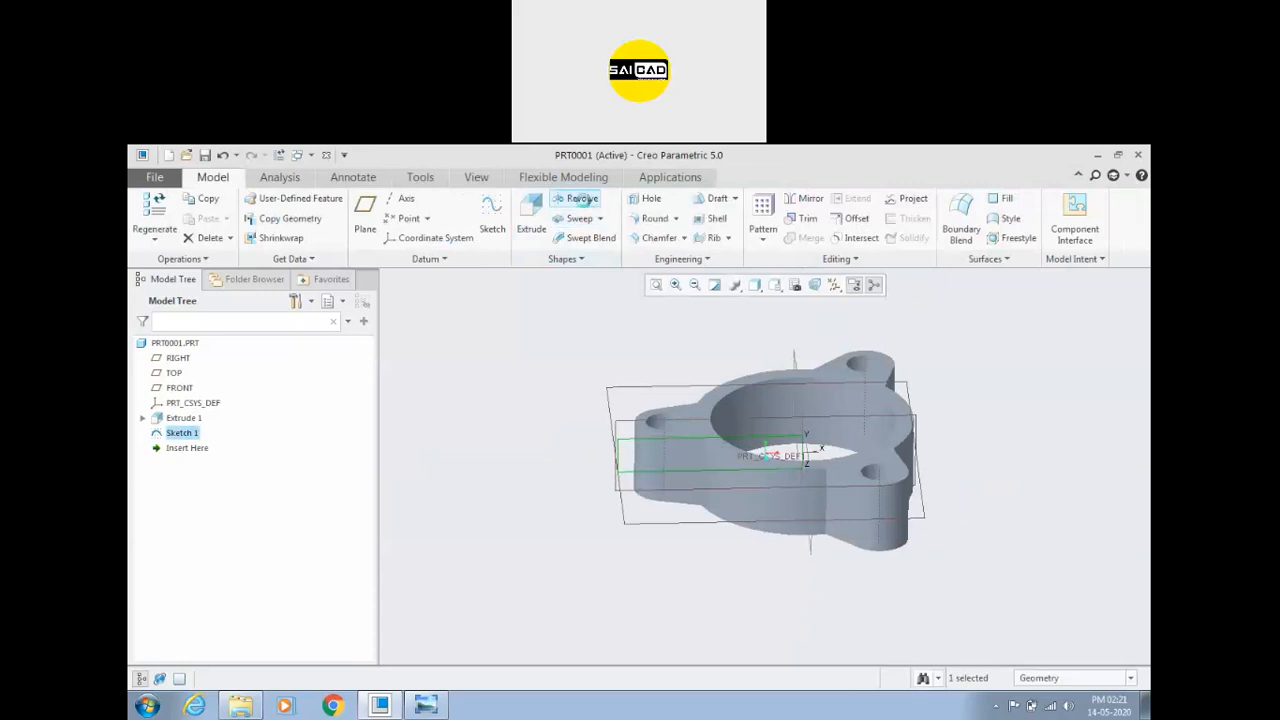
# Step: Start a Revolve, look at its placement options, then cancel it
pyautogui.click(582, 199)
pyautogui.click(230, 262)
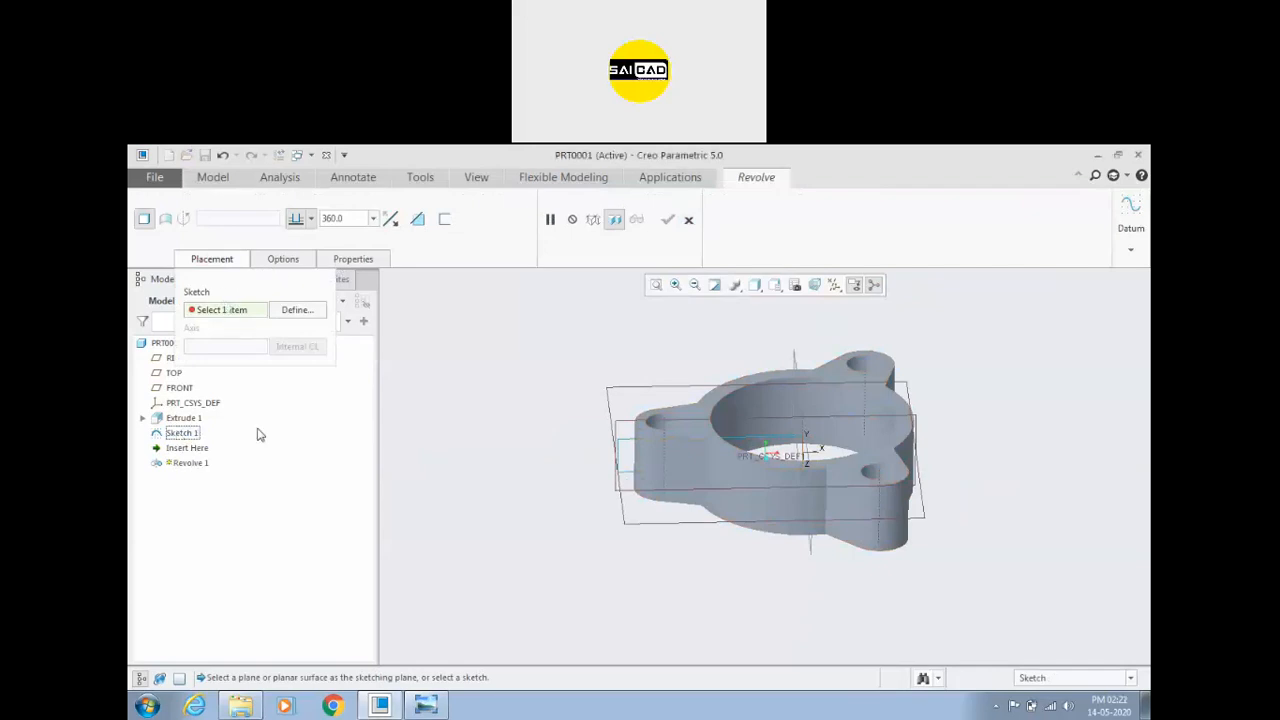
pyautogui.click(688, 219)
pyautogui.moveTo(593, 457)
pyautogui.mouseDown(button='middle')
pyautogui.moveTo(571, 497)
pyautogui.moveTo(587, 459)
pyautogui.mouseUp(button='middle')
# Step: Start a Revolve with Sketch 1 selected and place its sketch on the TOP plane
pyautogui.click(182, 433)
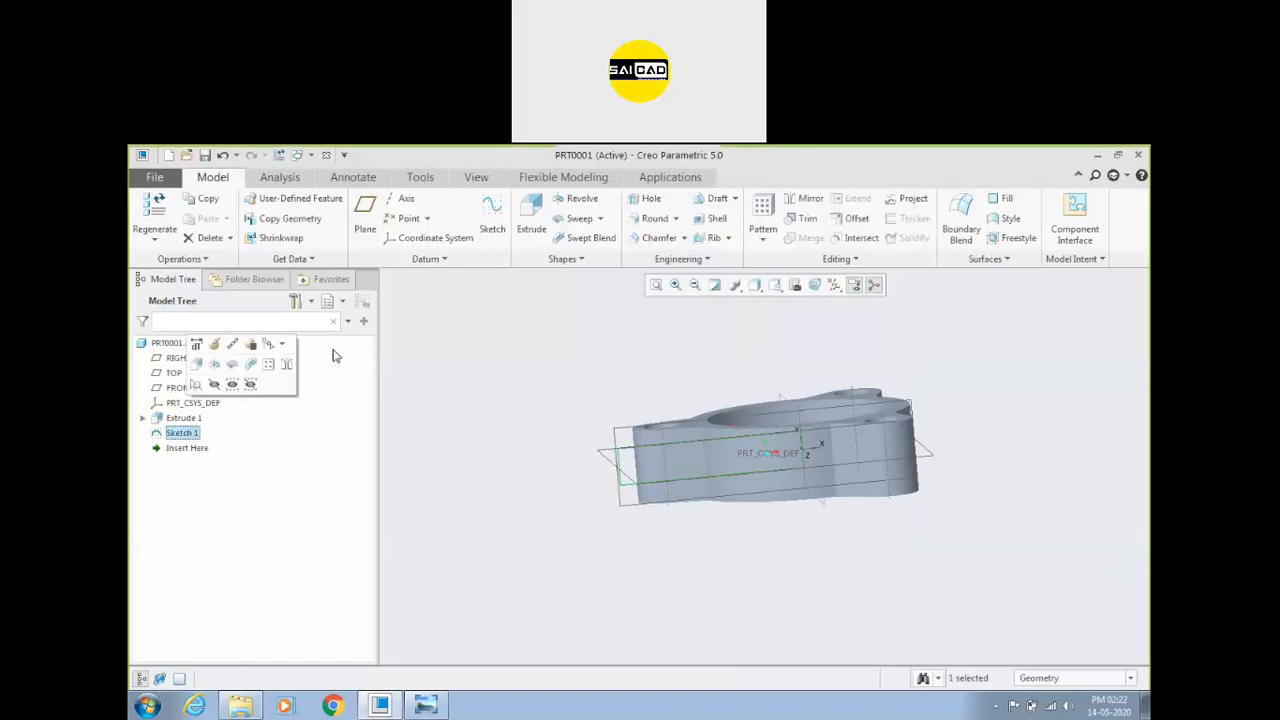
pyautogui.click(575, 200)
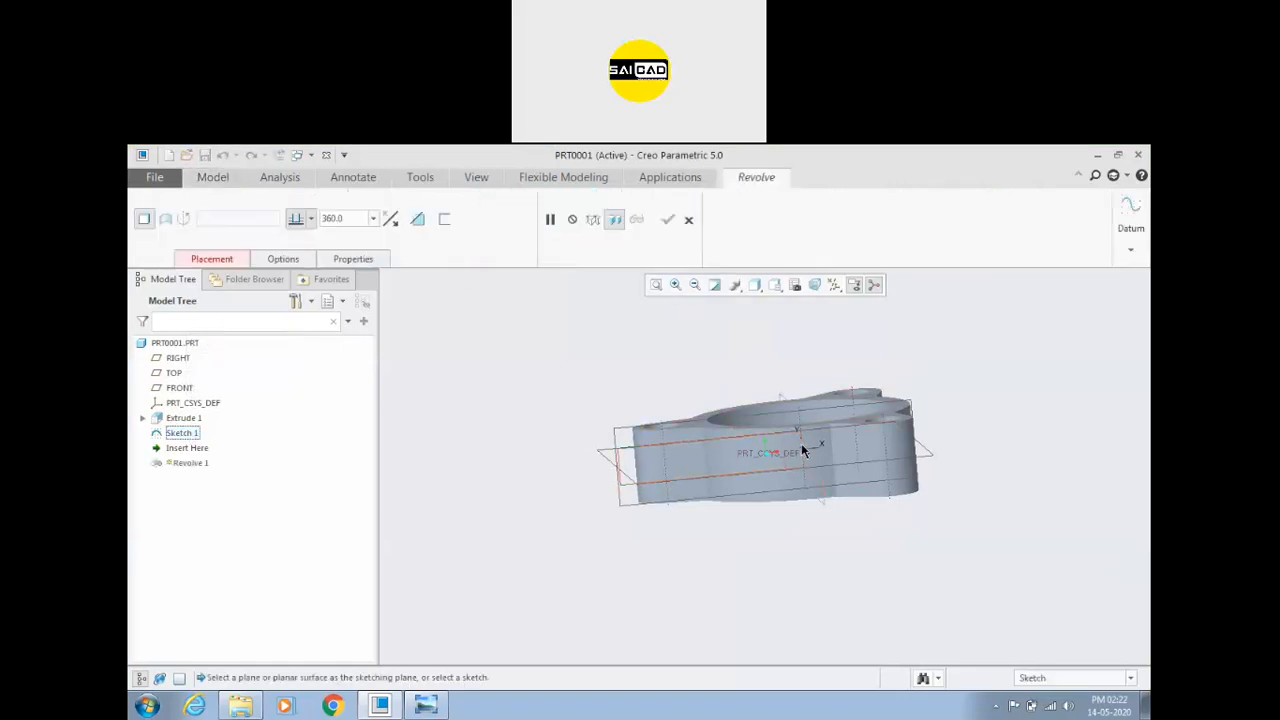
pyautogui.moveTo(667, 443); pyautogui.dragTo(612, 420, button='middle')
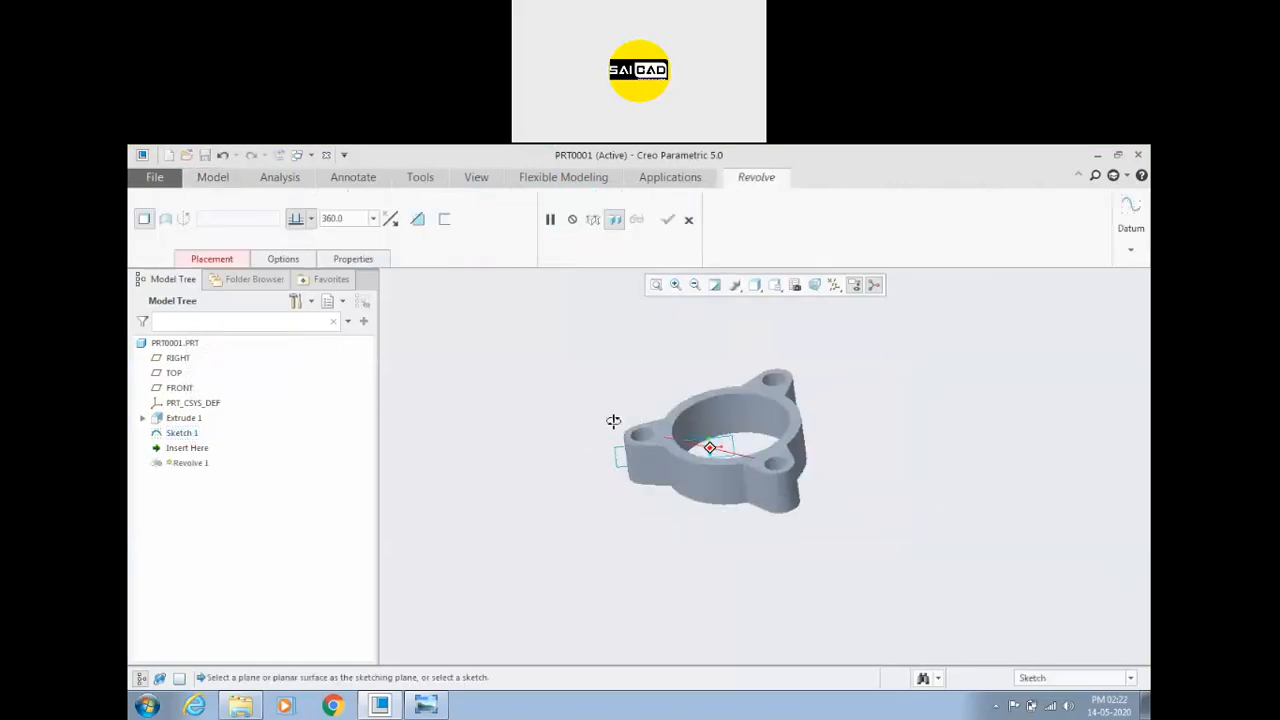
pyautogui.click(208, 259)
pyautogui.scroll(-3, 623, 418)
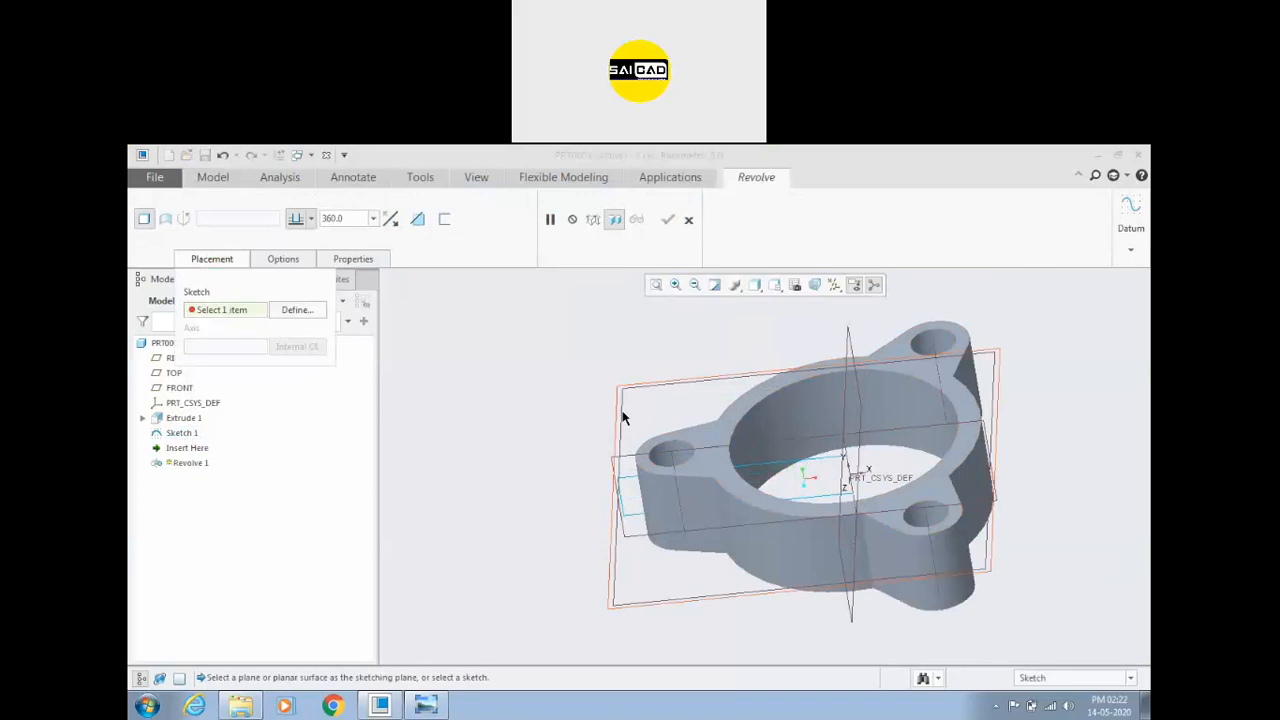
pyautogui.click(620, 416)
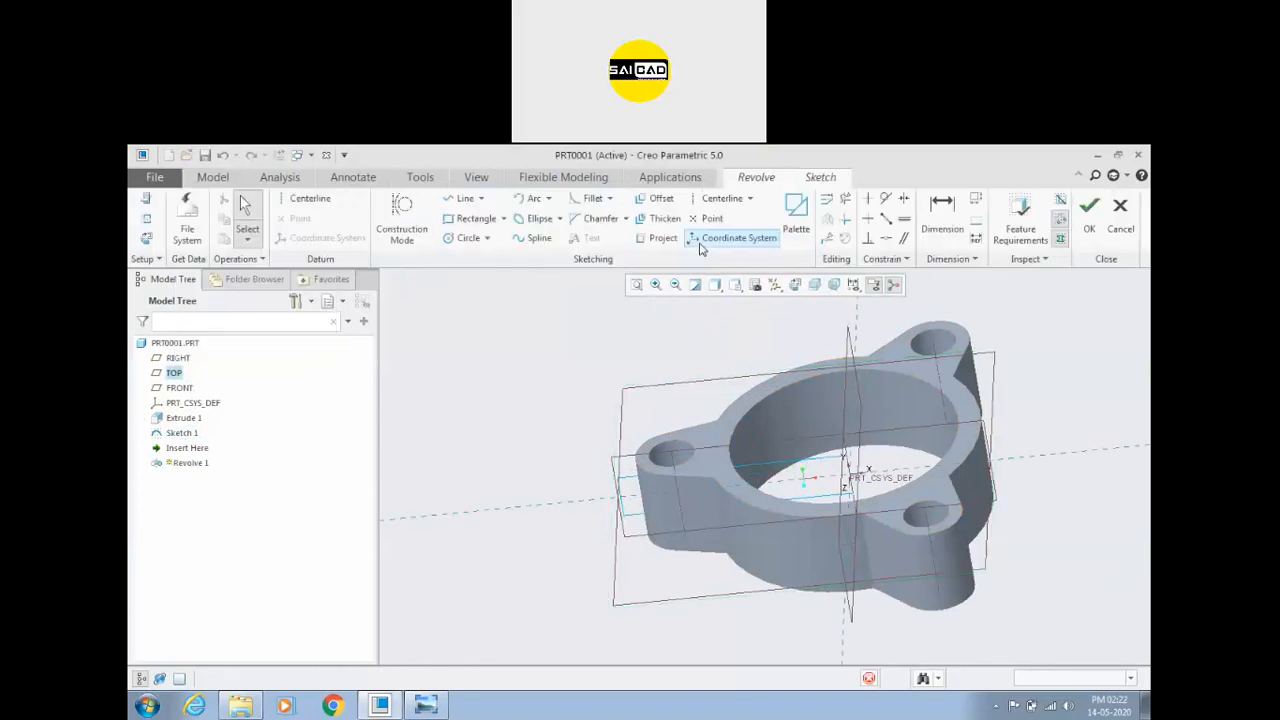
pyautogui.click(828, 461)
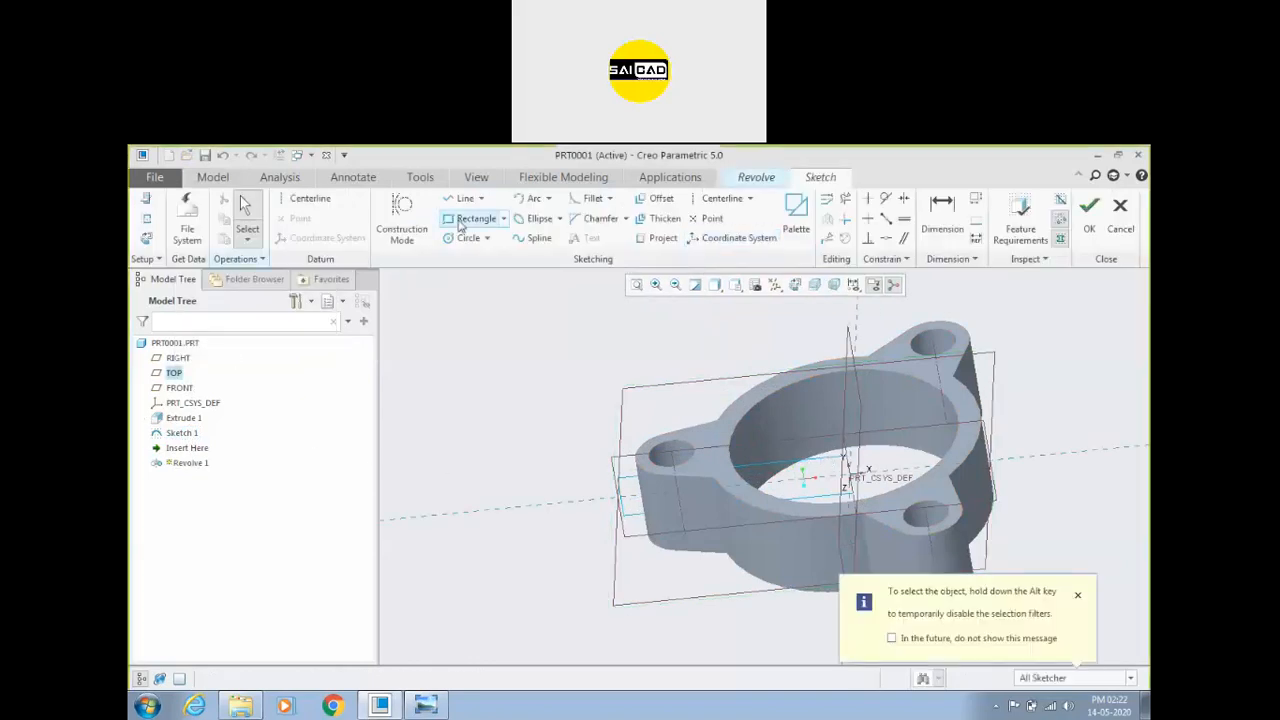
pyautogui.click(1089, 210)
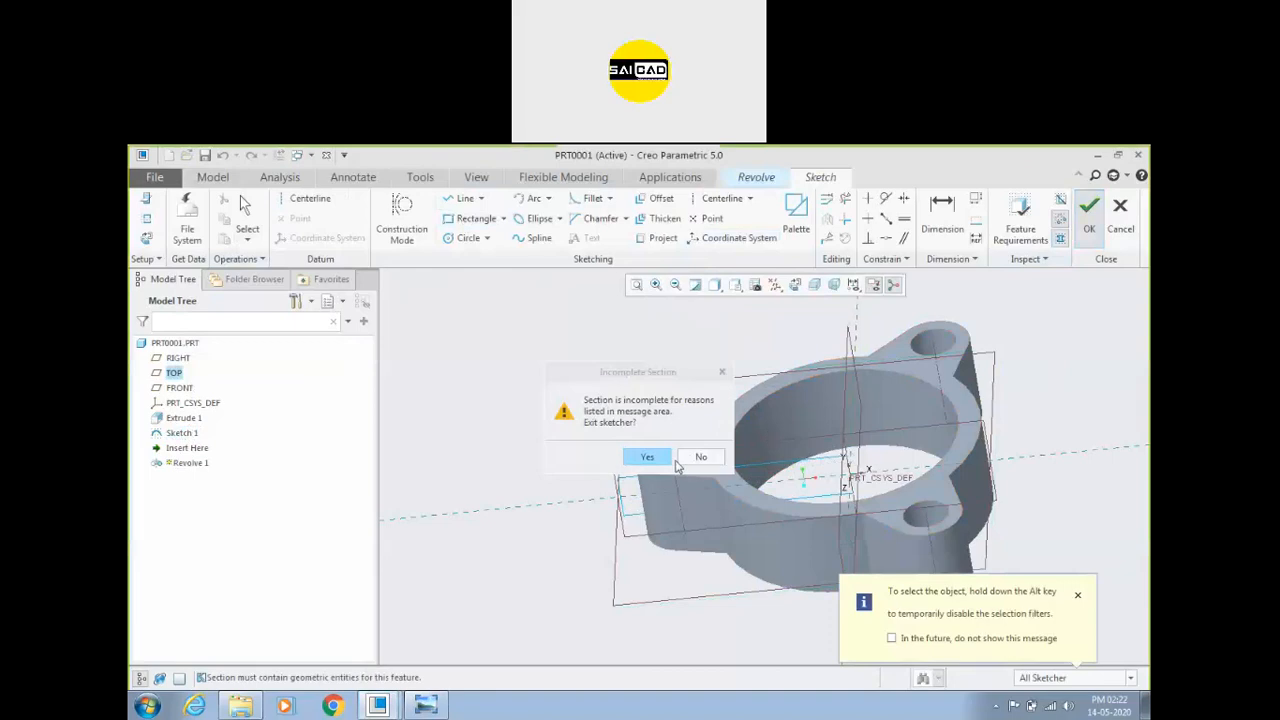
pyautogui.click(698, 460)
# Step: Quit the empty revolve sketch and cancel the Revolve feature
pyautogui.click(805, 284)
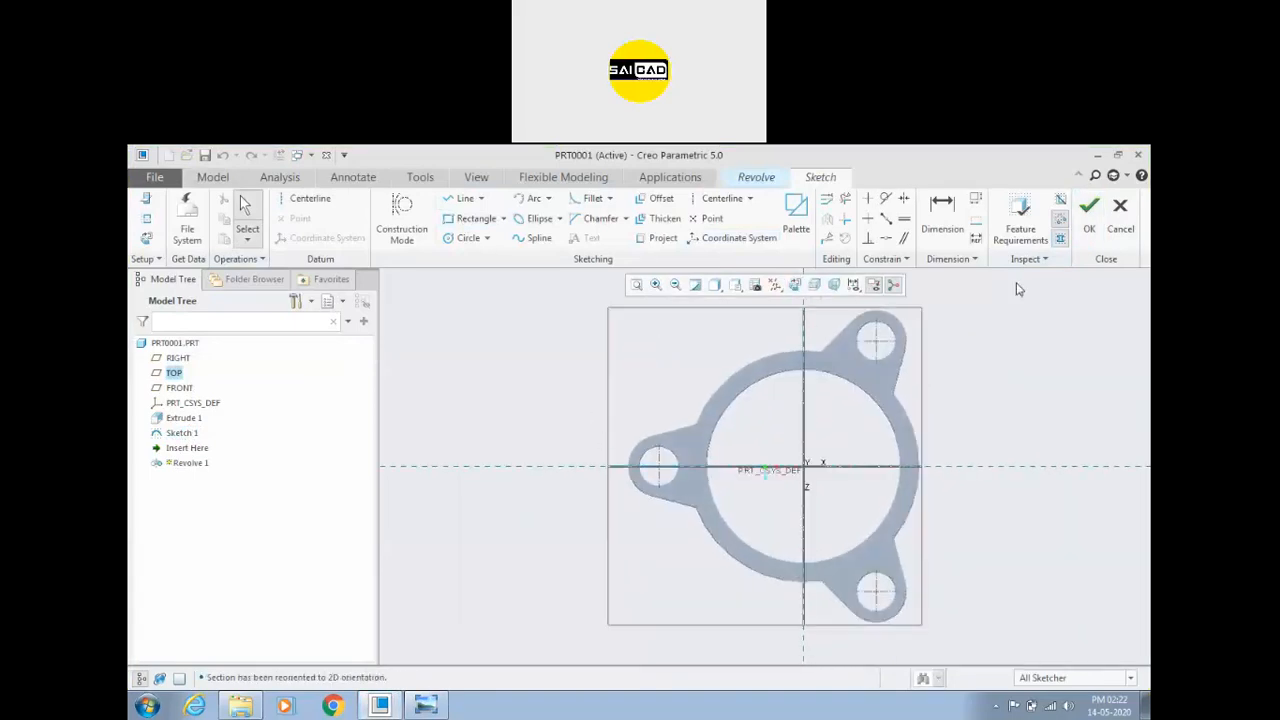
pyautogui.click(1120, 207)
pyautogui.click(686, 452)
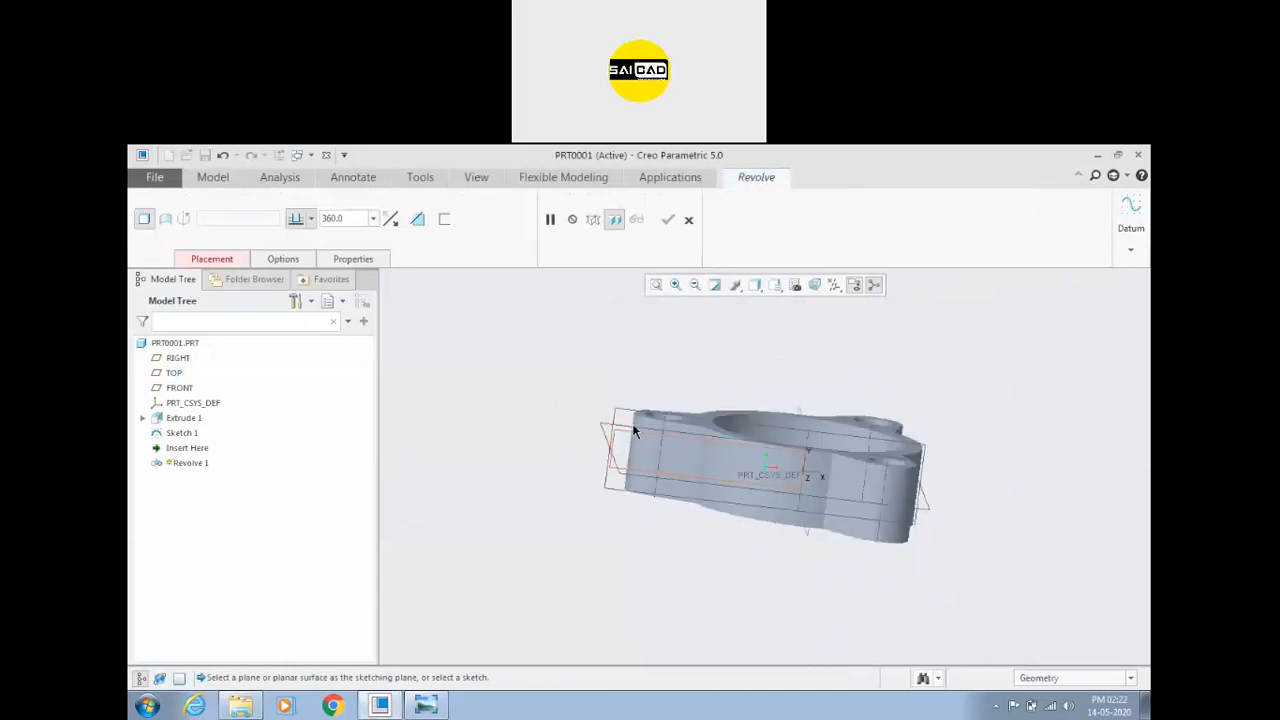
pyautogui.click(688, 219)
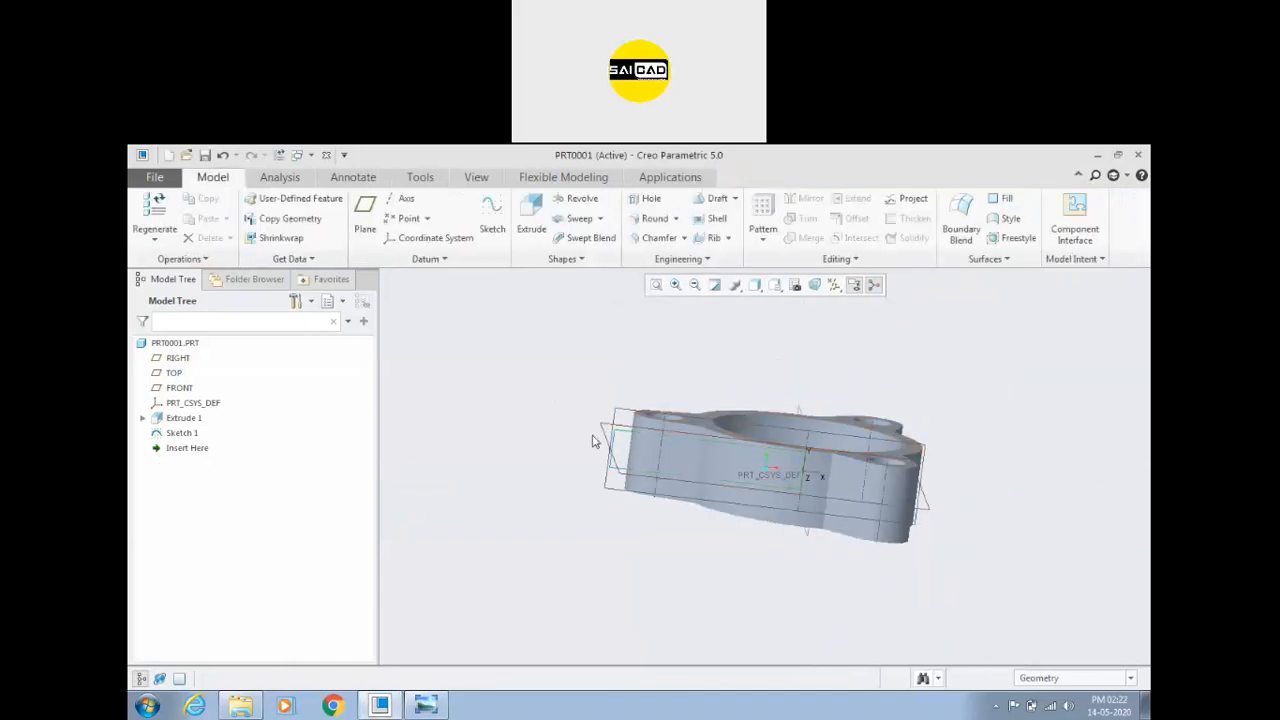
pyautogui.click(625, 438)
pyautogui.click(652, 341)
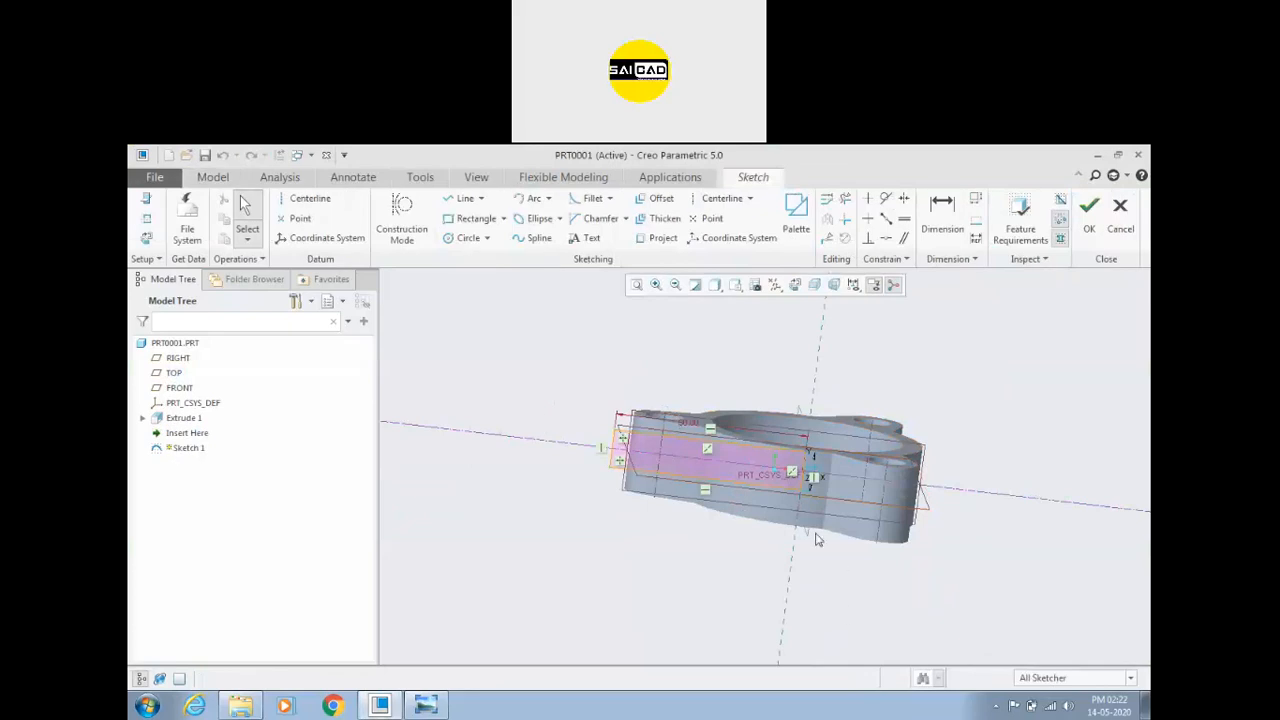
pyautogui.scroll(-3, 820, 480)
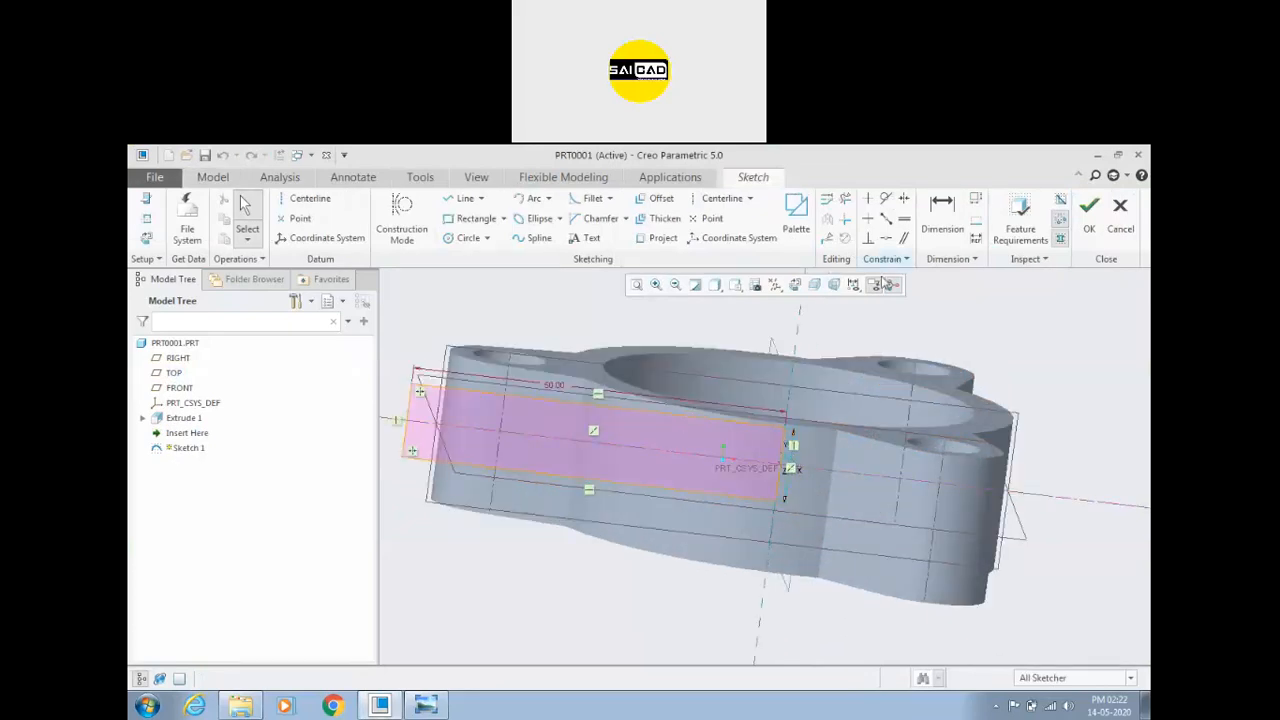
pyautogui.click(795, 285)
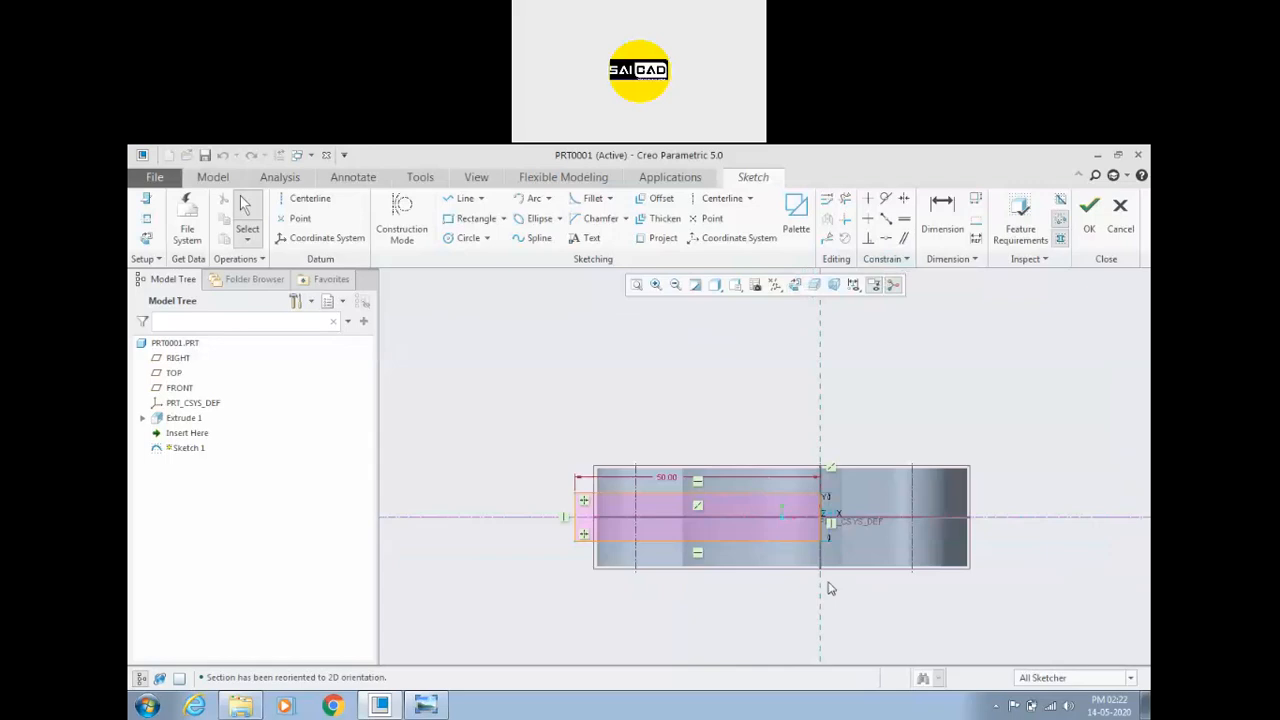
pyautogui.click(447, 706)
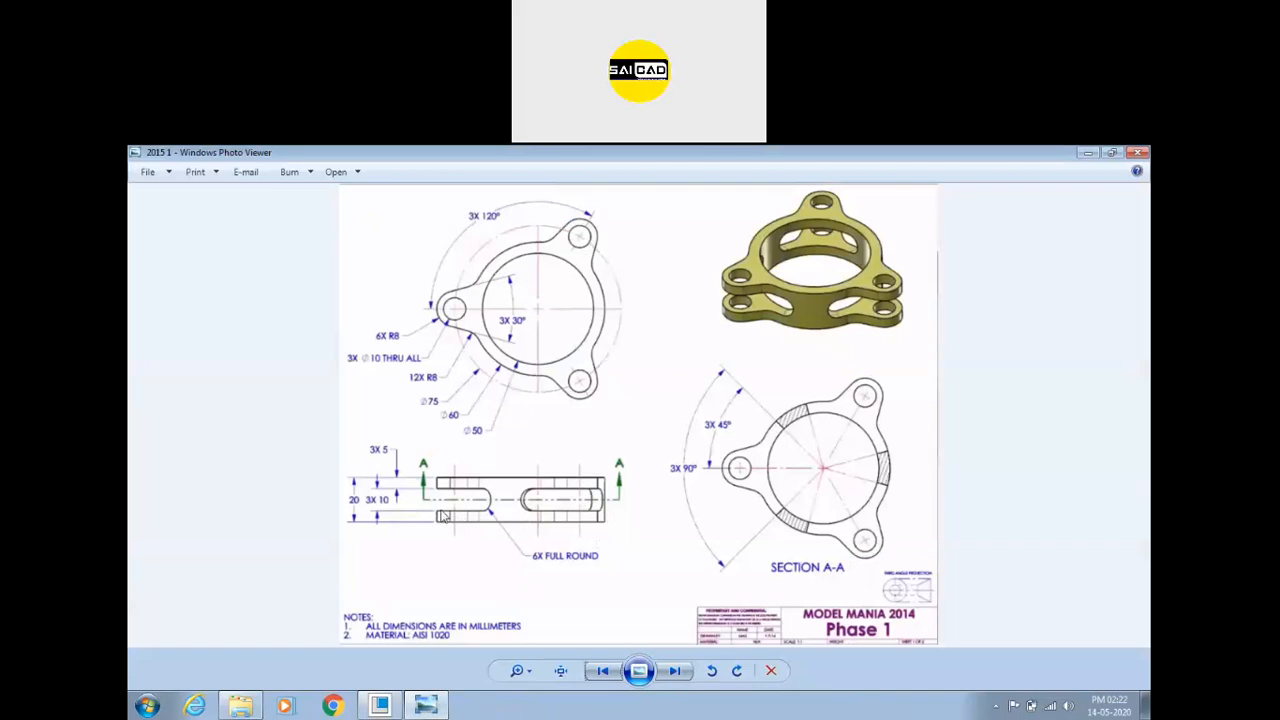
pyautogui.click(380, 706)
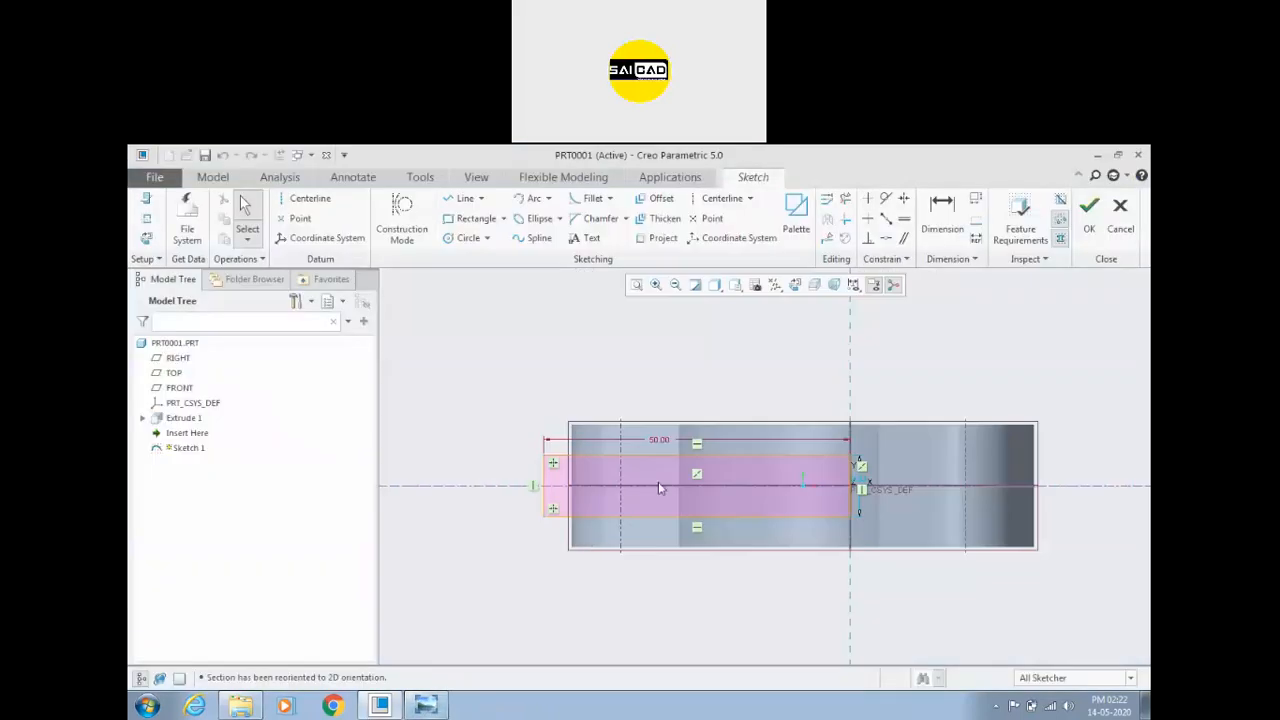
pyautogui.click(862, 464)
pyautogui.click(895, 345)
pyautogui.scroll(-3, 877, 446)
pyautogui.moveTo(882, 373); pyautogui.dragTo(886, 406, button='middle')
pyautogui.scroll(3, 886, 405)
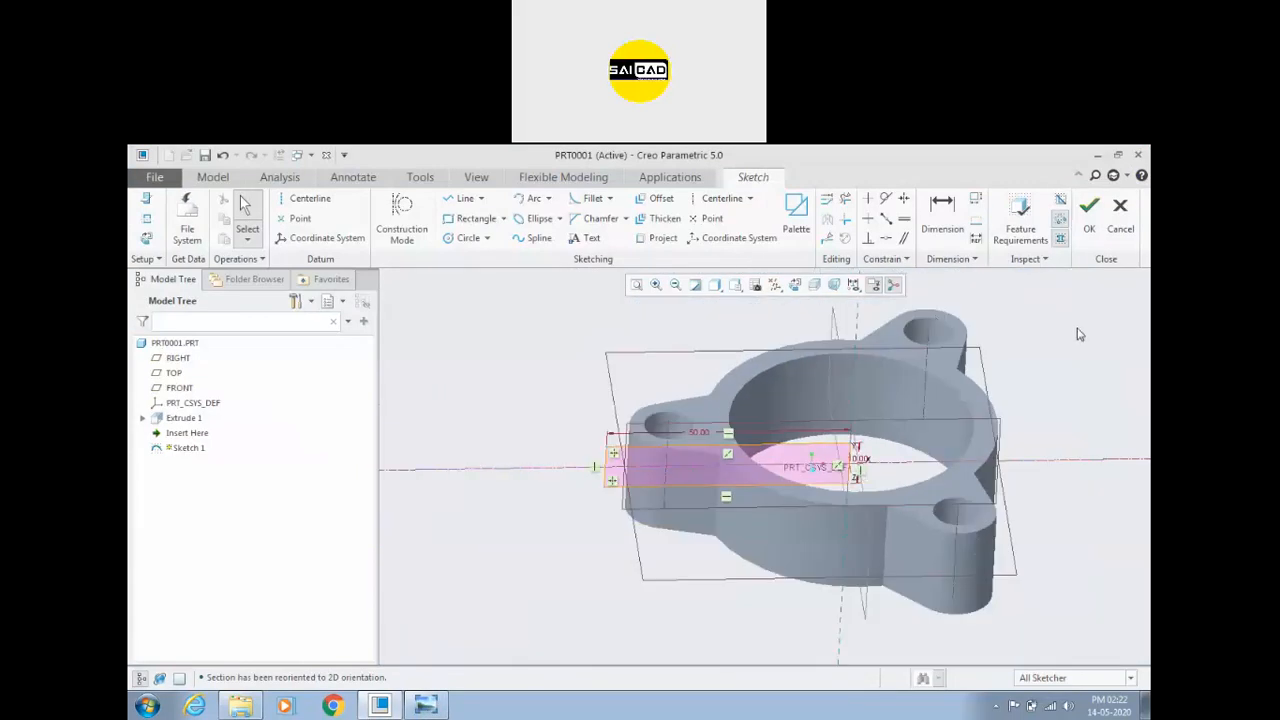
pyautogui.click(1089, 228)
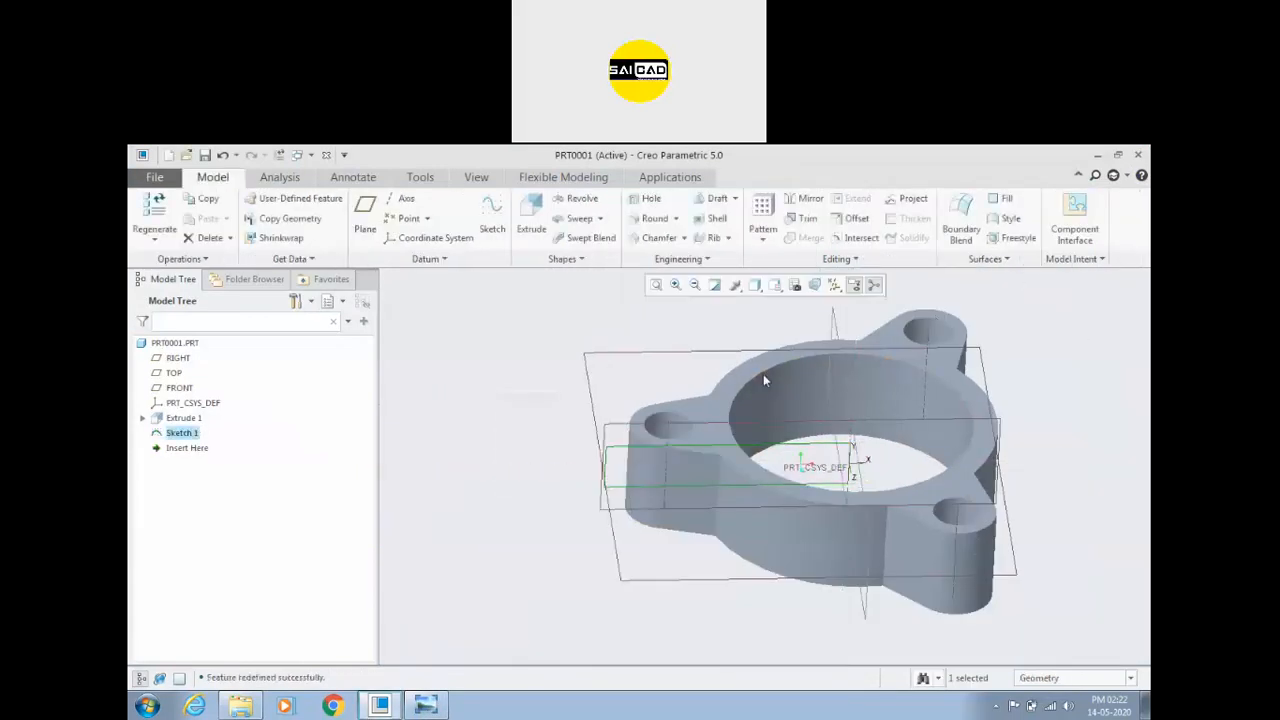
pyautogui.click(582, 199)
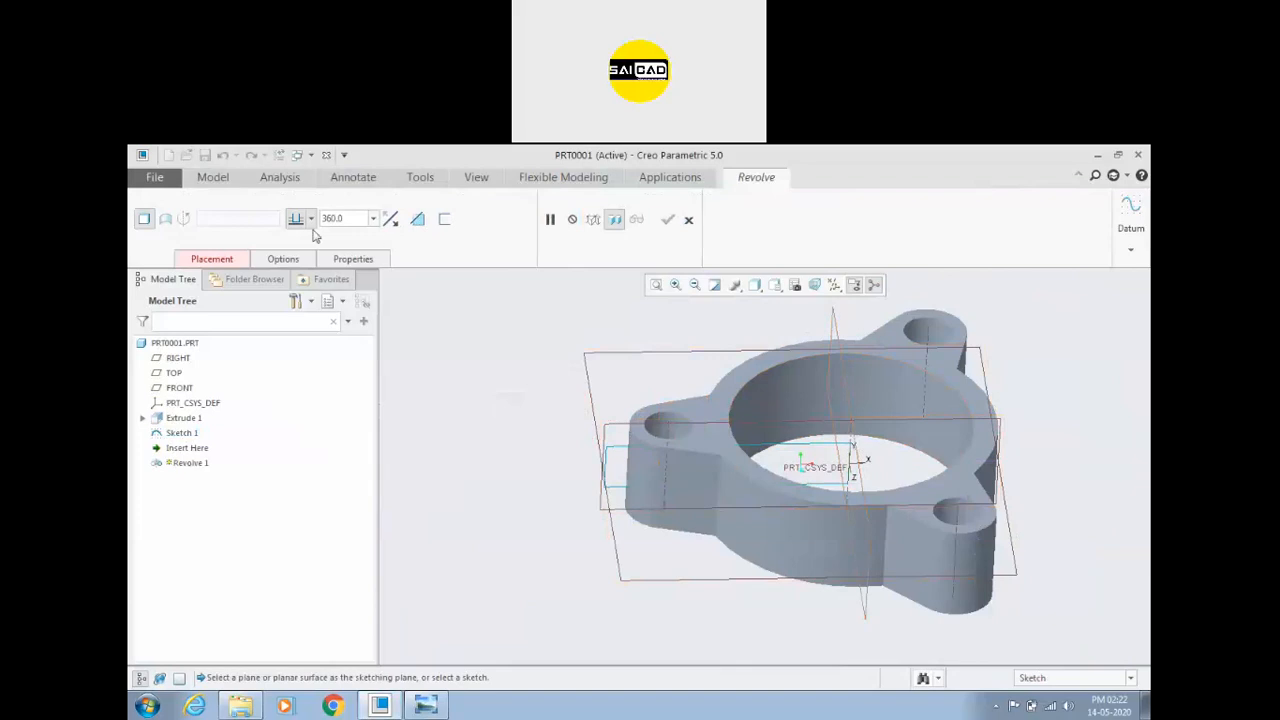
pyautogui.click(212, 260)
pyautogui.click(290, 311)
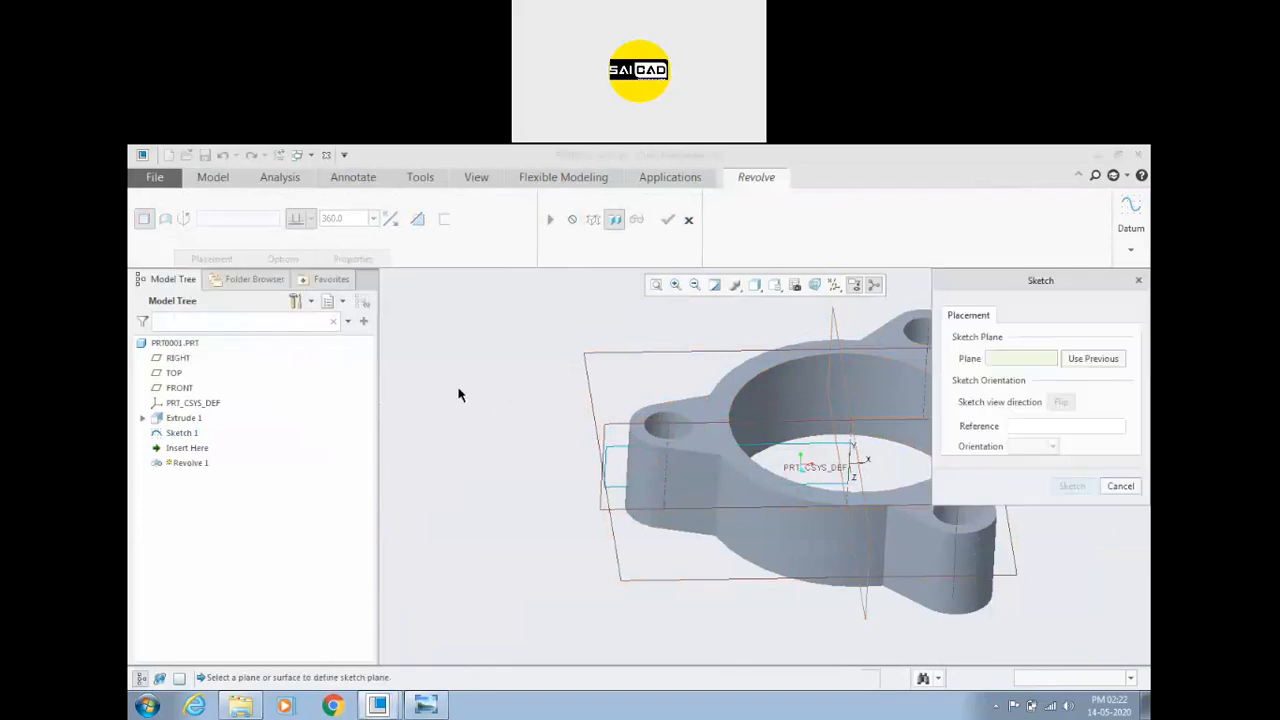
pyautogui.click(618, 430)
pyautogui.click(1071, 487)
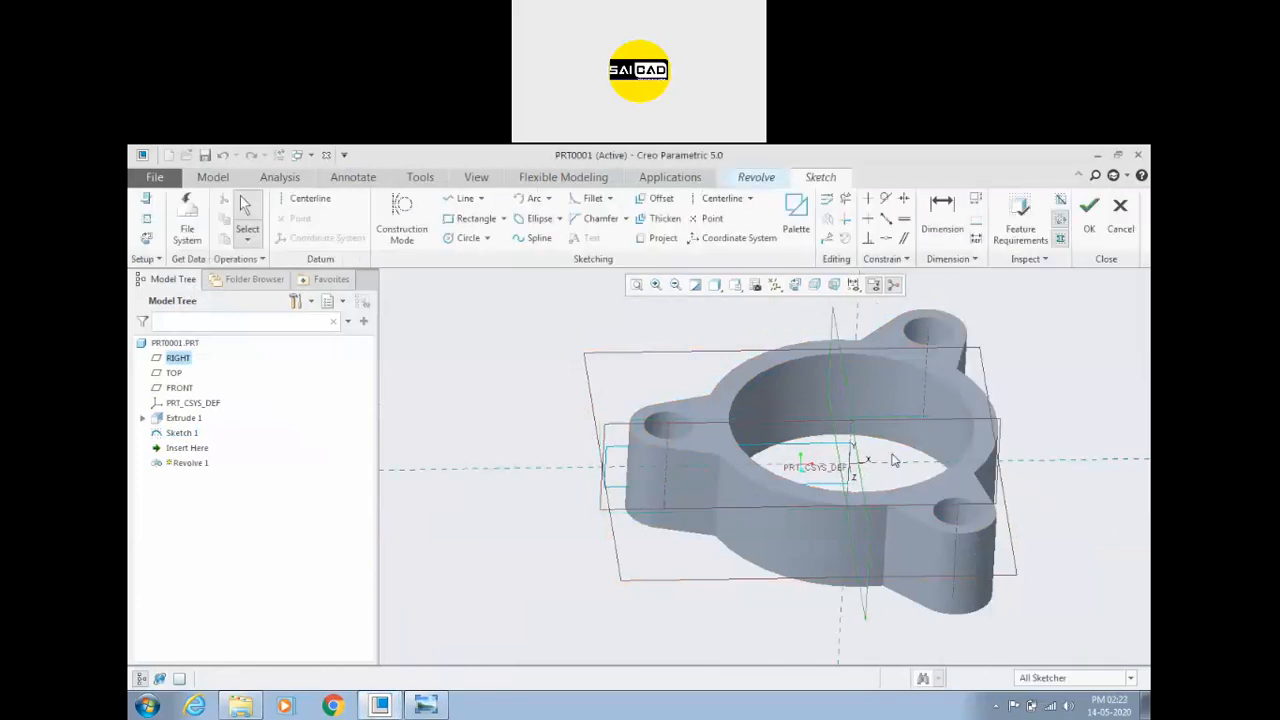
pyautogui.click(833, 285)
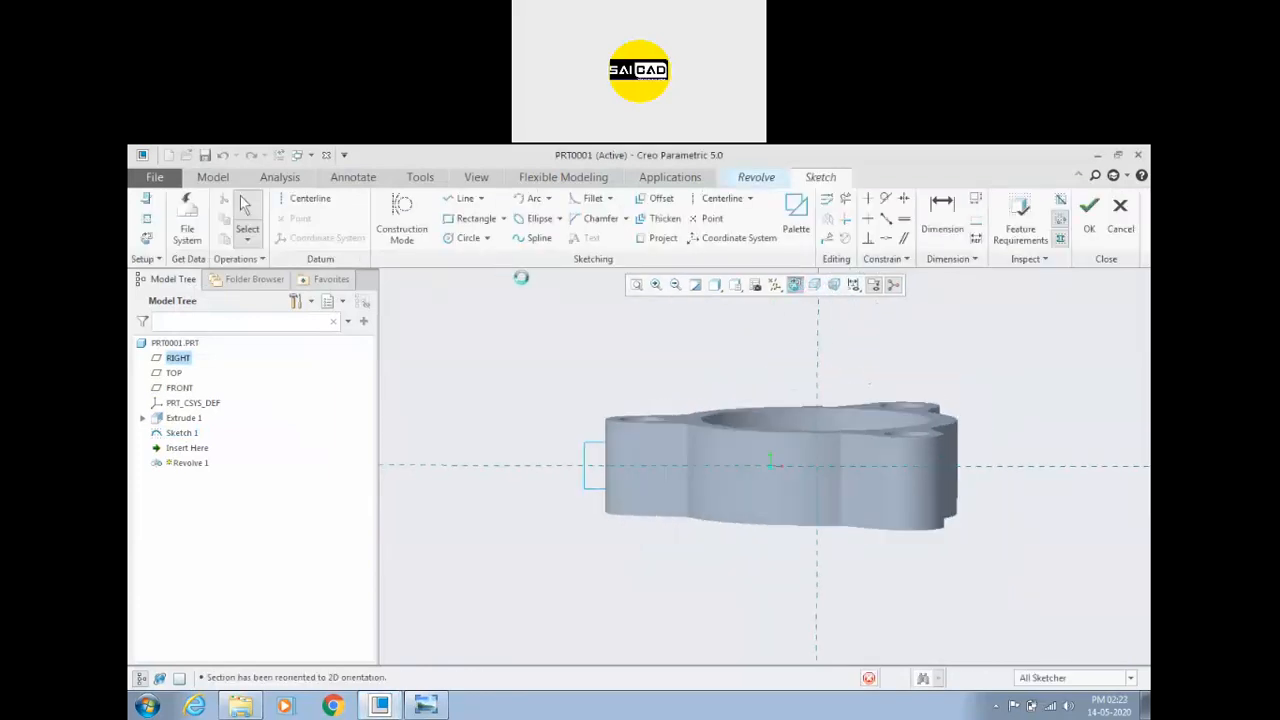
pyautogui.click(472, 218)
pyautogui.click(578, 448)
pyautogui.click(811, 490)
pyautogui.middleClick(475, 418)
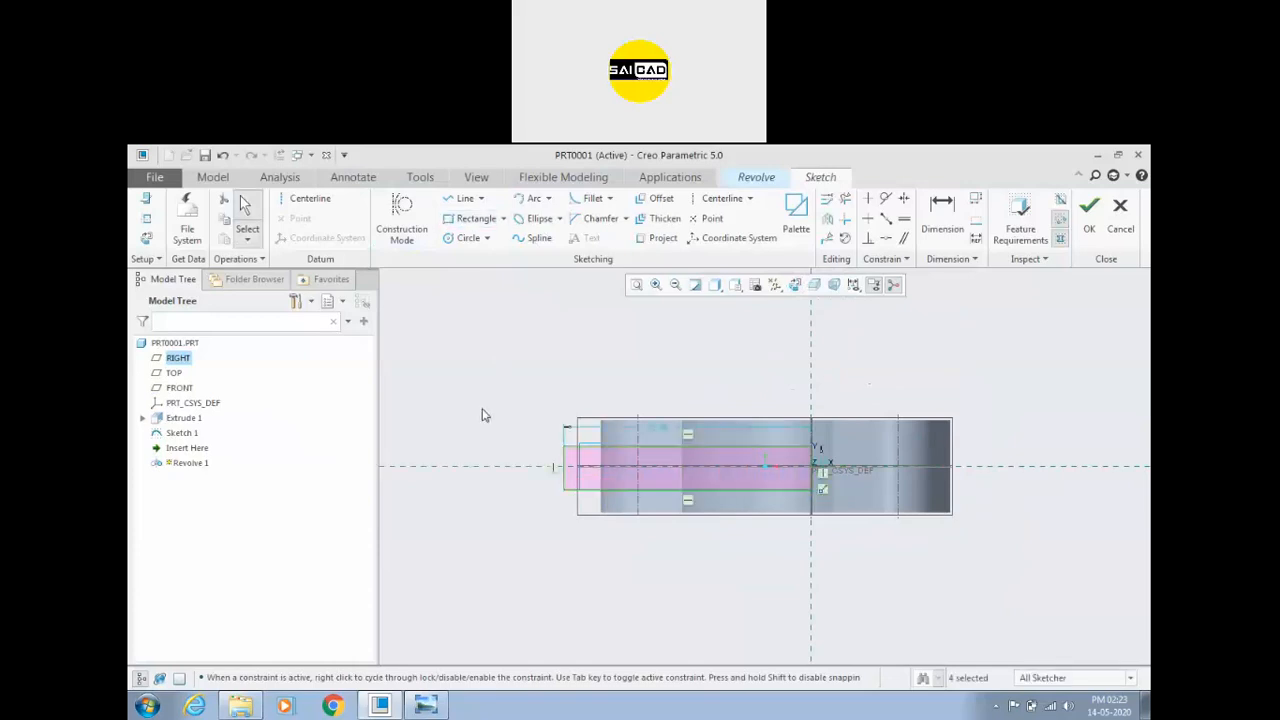
pyautogui.click(822, 460)
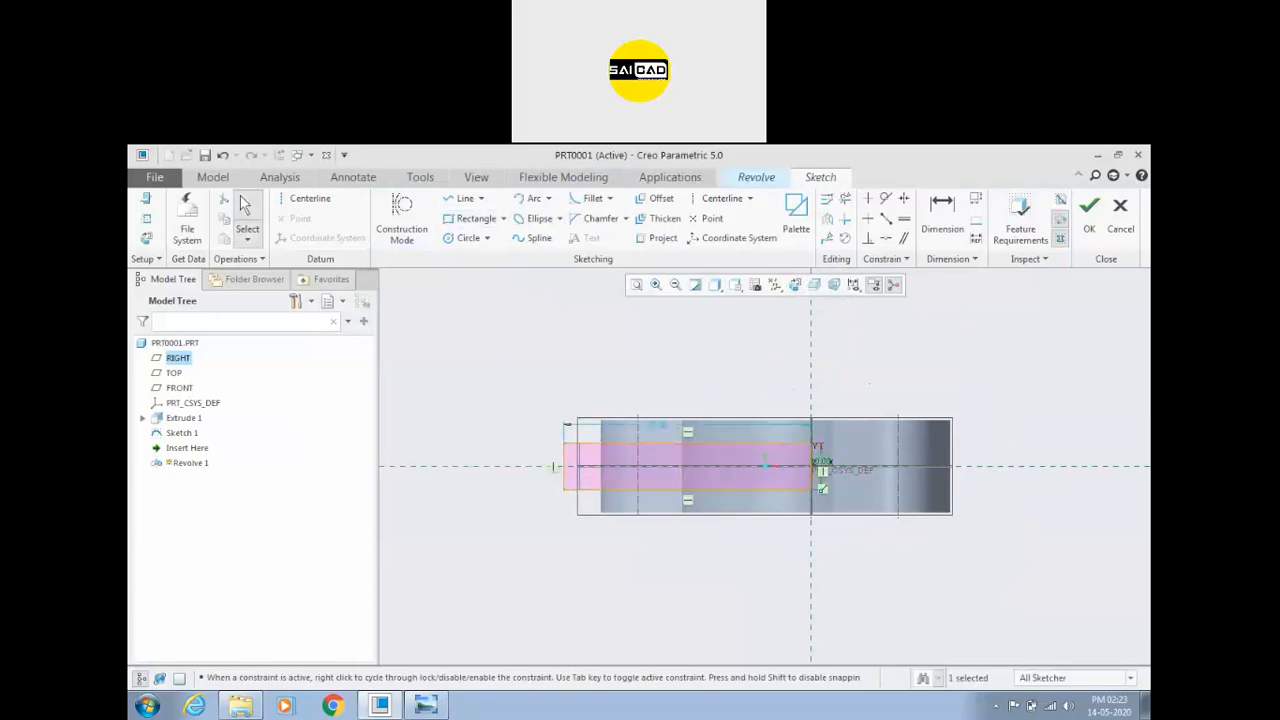
pyautogui.click(1089, 215)
pyautogui.click(812, 440)
pyautogui.moveTo(777, 386)
pyautogui.mouseDown(button='middle')
pyautogui.moveTo(771, 431)
pyautogui.moveTo(770, 378)
pyautogui.mouseUp(button='middle')
pyautogui.click(417, 219)
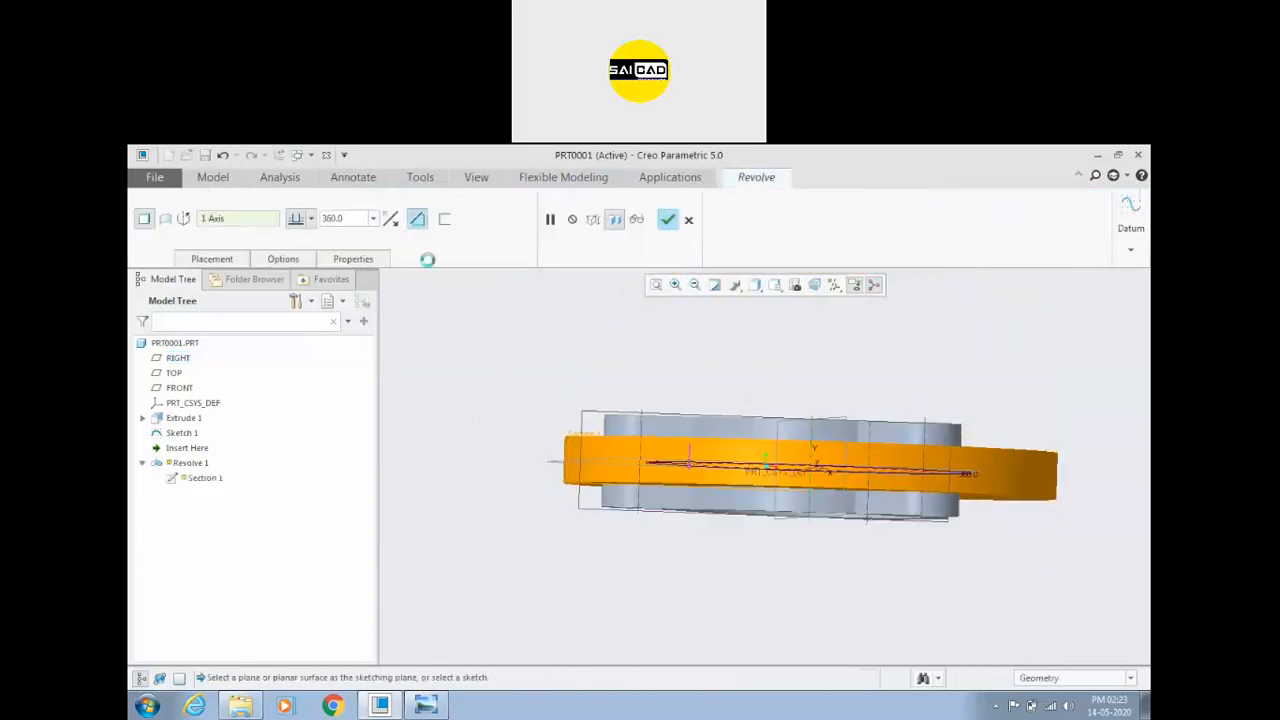
pyautogui.moveTo(500, 357); pyautogui.dragTo(570, 310, button='middle')
pyautogui.click(709, 219)
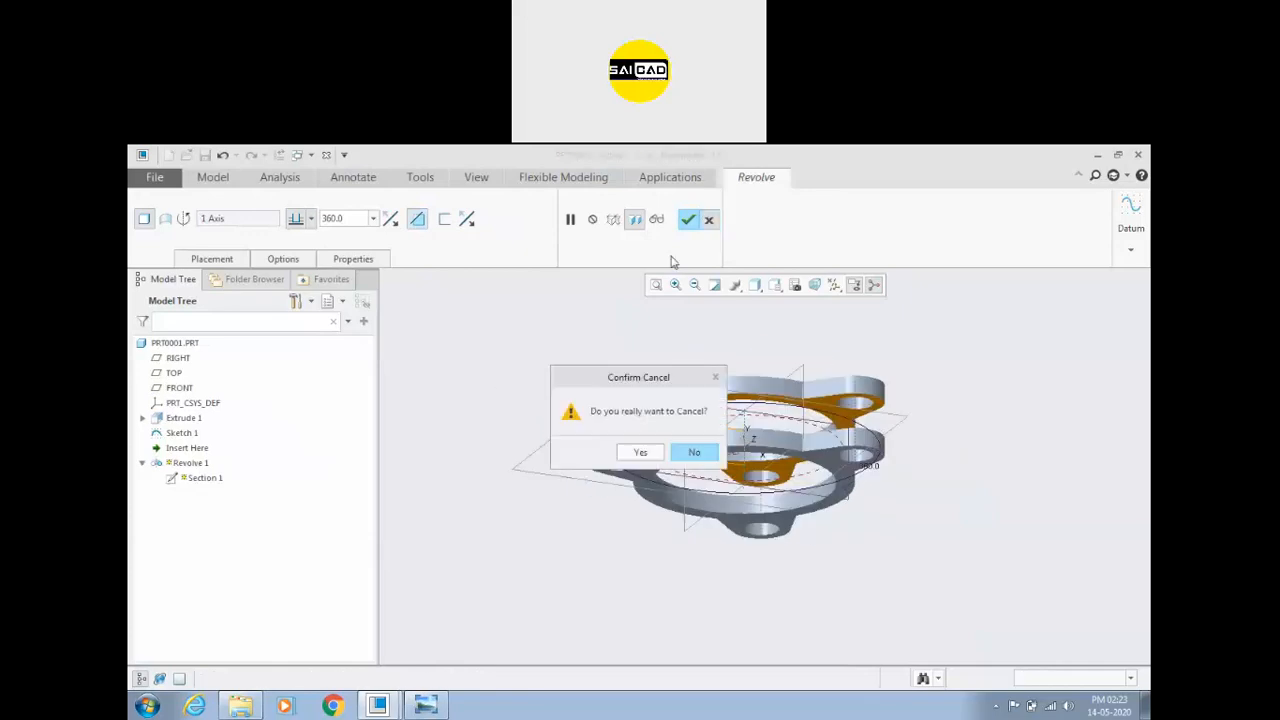
pyautogui.click(640, 451)
pyautogui.moveTo(562, 371)
pyautogui.mouseDown(button='middle')
pyautogui.moveTo(589, 442)
pyautogui.moveTo(592, 432)
pyautogui.mouseUp(button='middle')
pyautogui.click(592, 432)
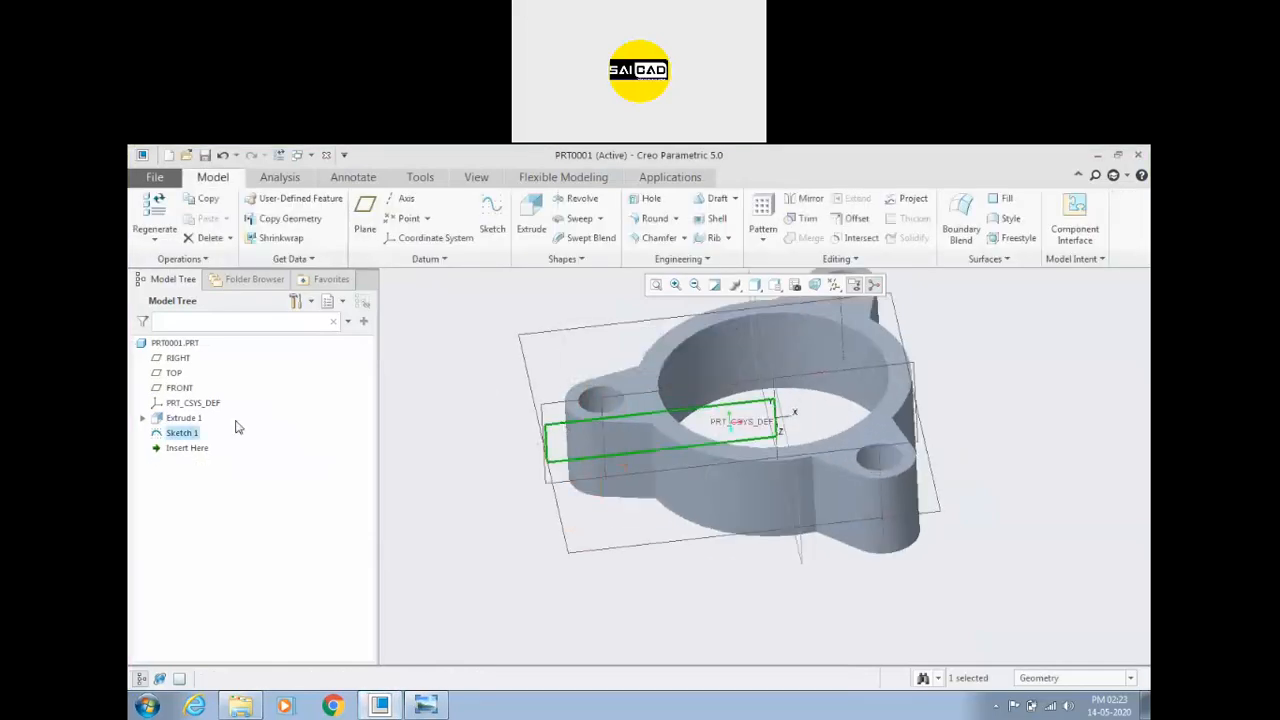
# Step: Reopen Sketch 1's definition and shift the slot rectangle to the left
pyautogui.rightClick(184, 432)
pyautogui.click(210, 362)
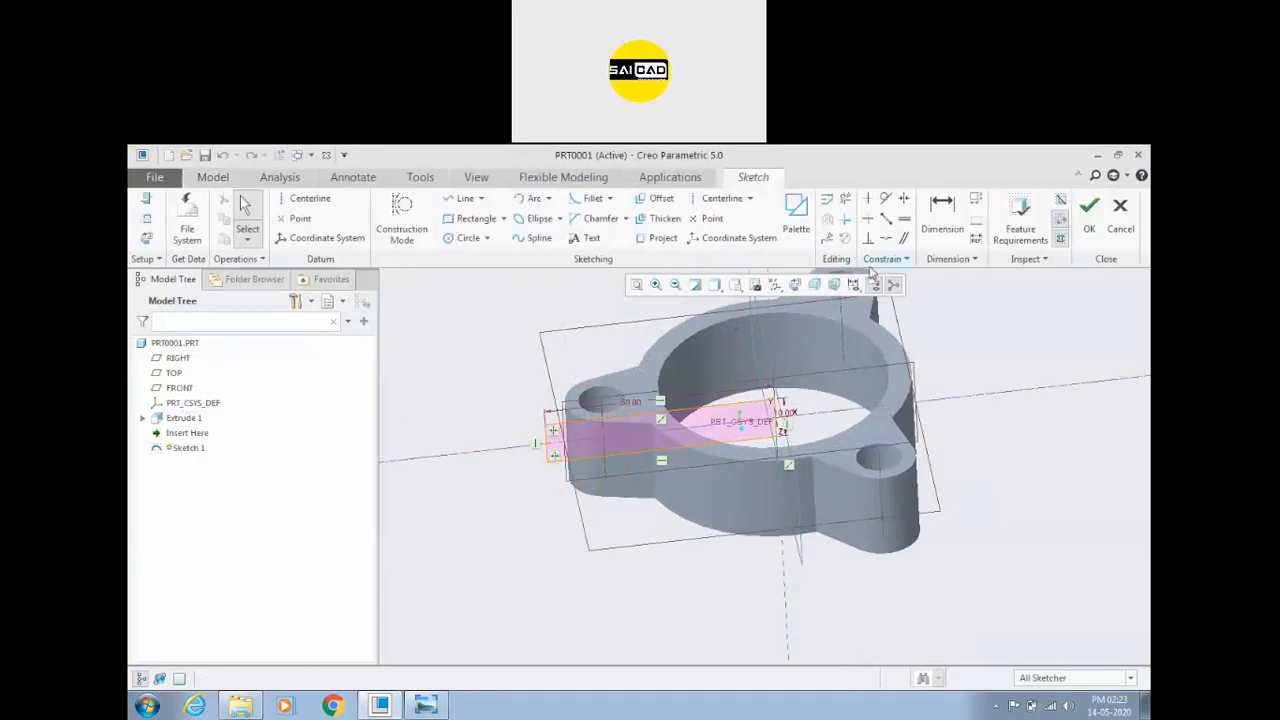
pyautogui.click(800, 286)
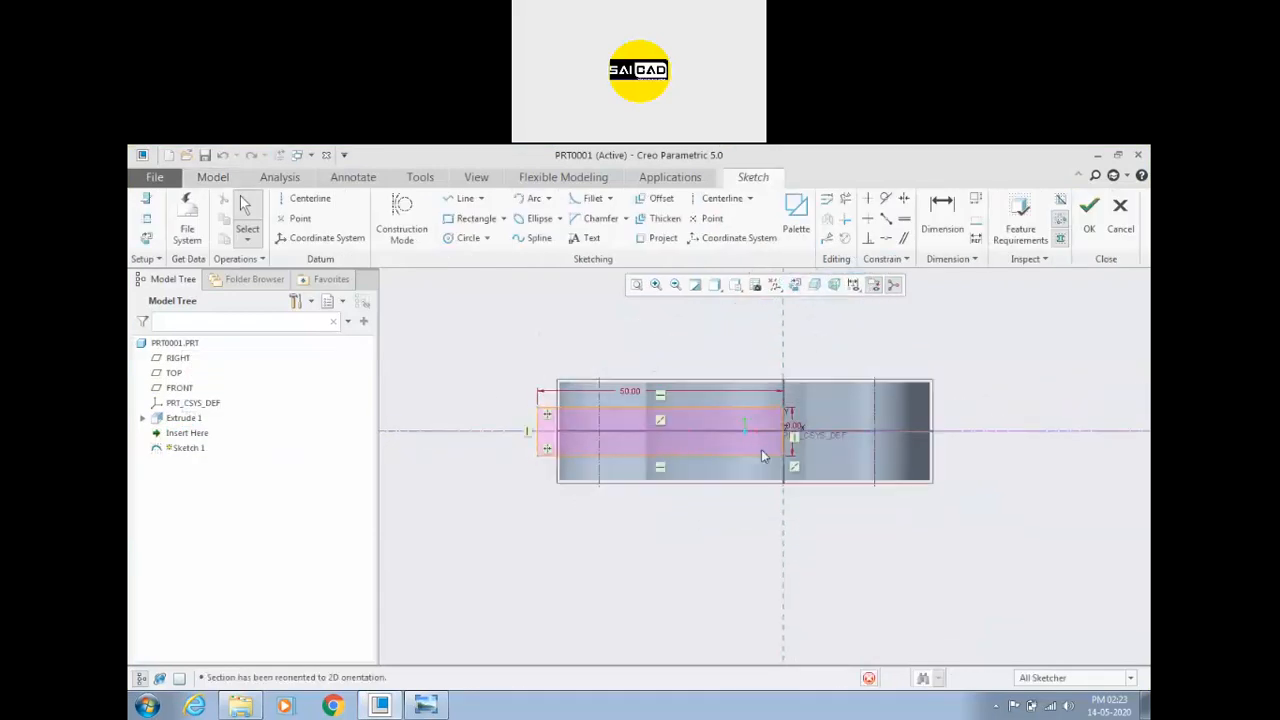
pyautogui.scroll(2, 847, 420)
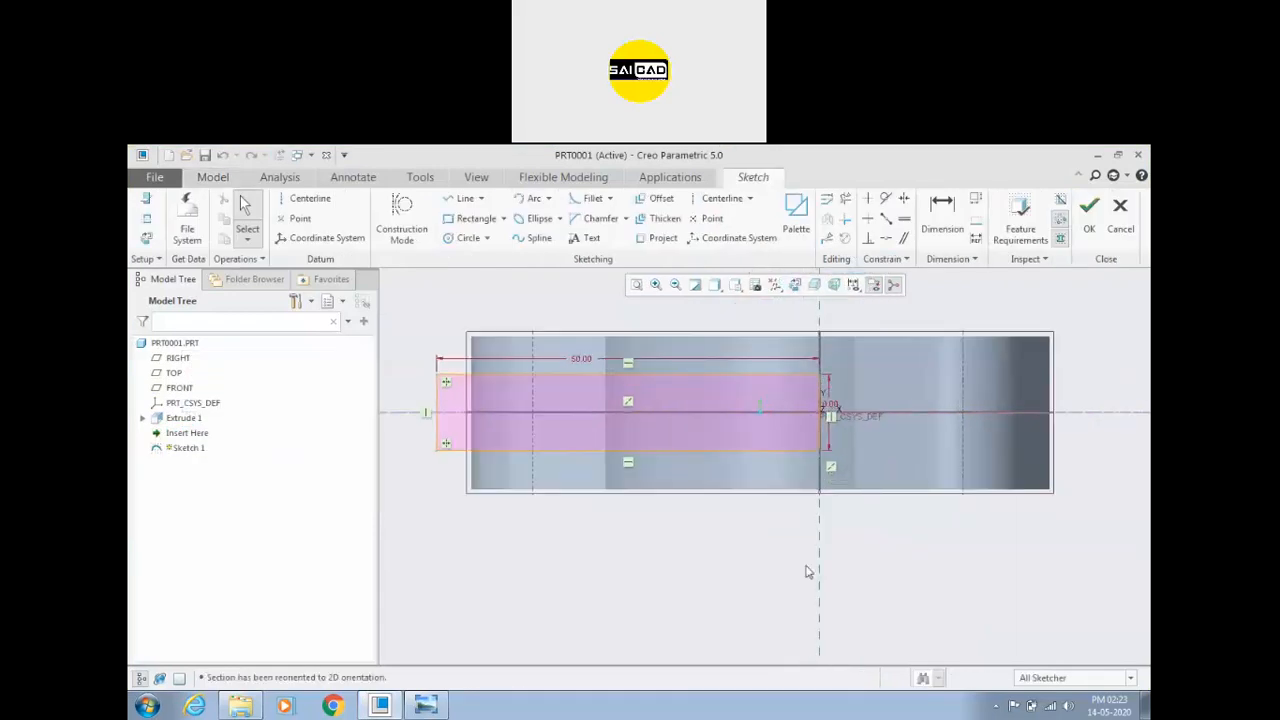
pyautogui.scroll(1, 711, 568)
pyautogui.scroll(-2, 512, 467)
pyautogui.scroll(2, 489, 404)
pyautogui.moveTo(551, 352)
pyautogui.mouseDown(button='middle')
pyautogui.moveTo(574, 421)
pyautogui.moveTo(573, 361)
pyautogui.mouseUp(button='middle')
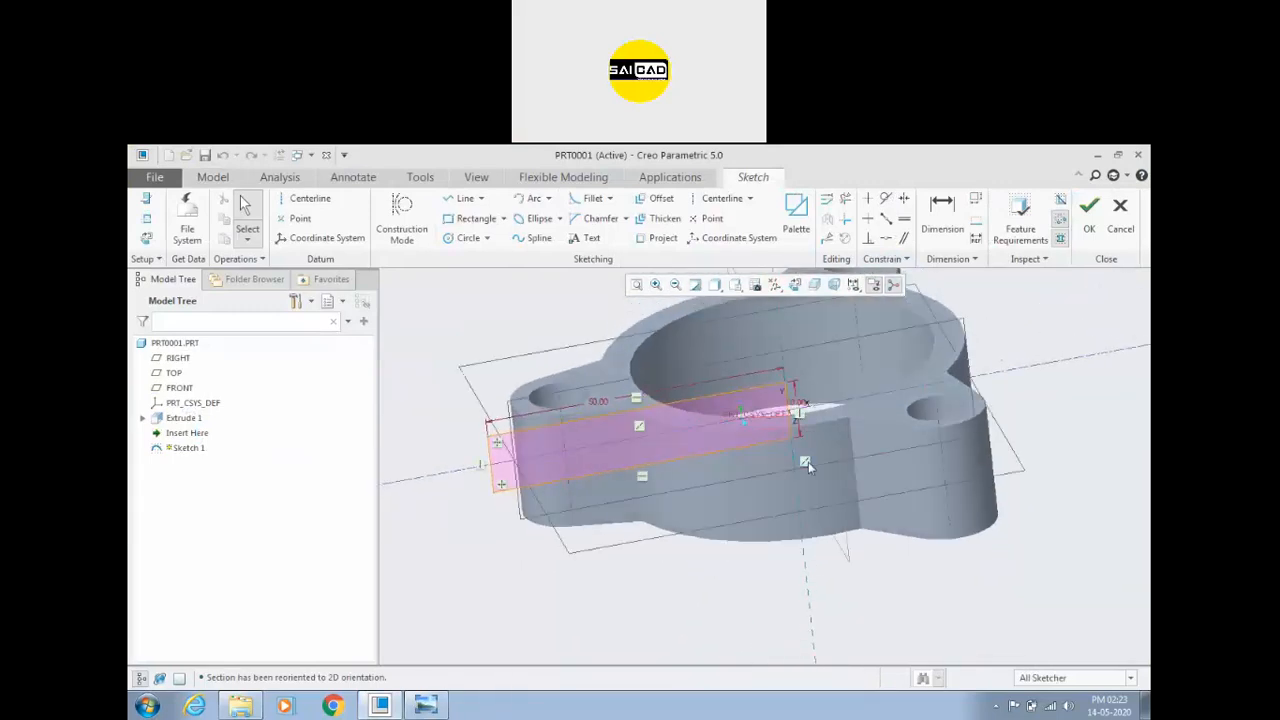
pyautogui.moveTo(797, 432); pyautogui.dragTo(704, 425)
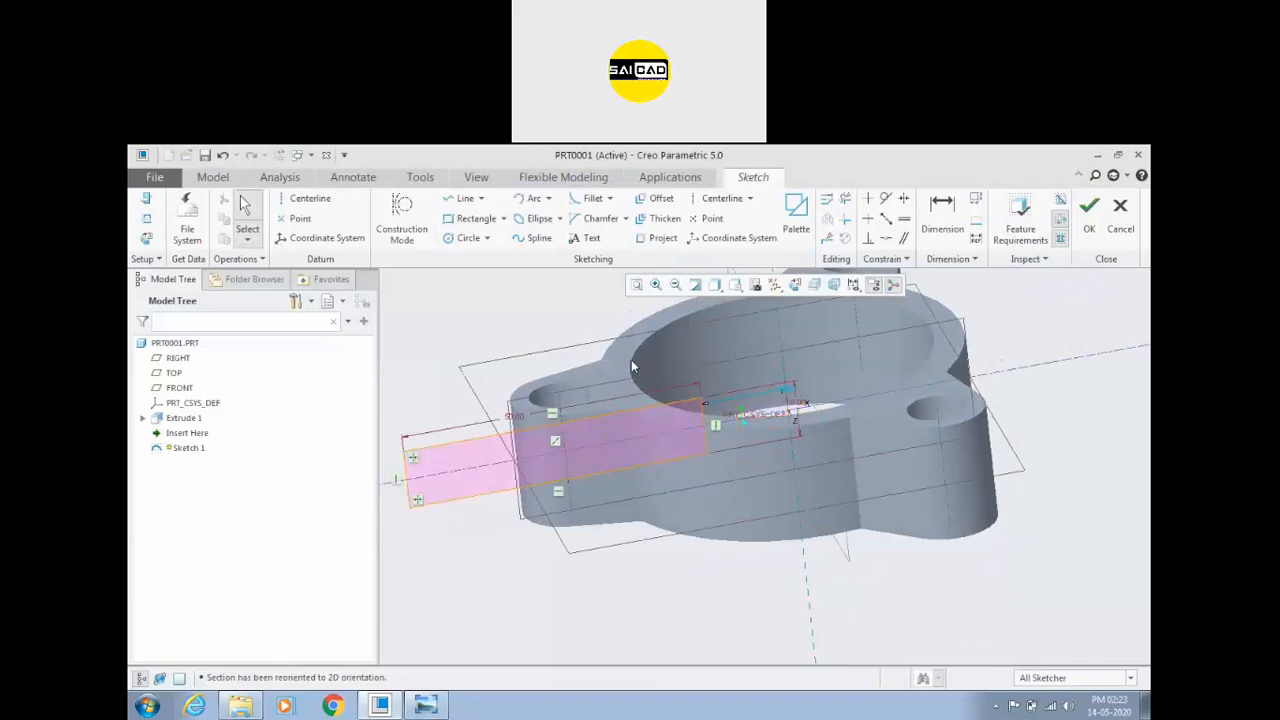
pyautogui.click(798, 286)
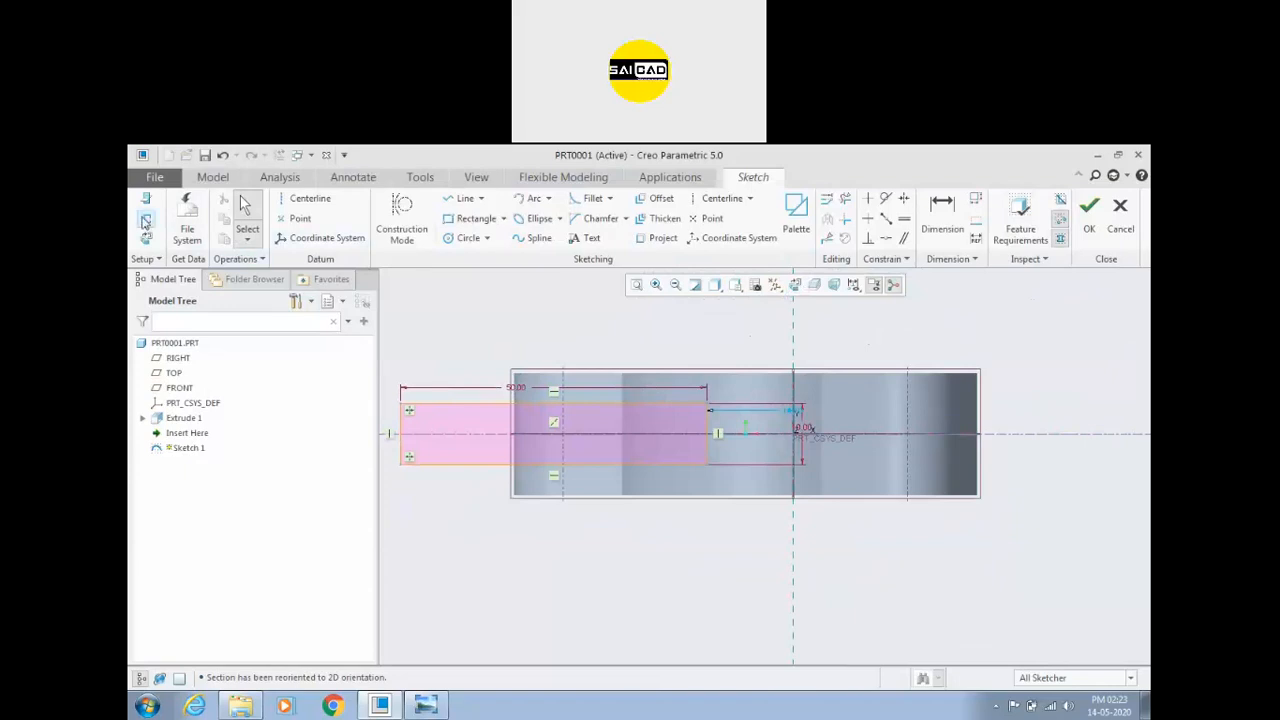
# Step: Add two of the part's surfaces as sketch references
pyautogui.rightClick(574, 321)
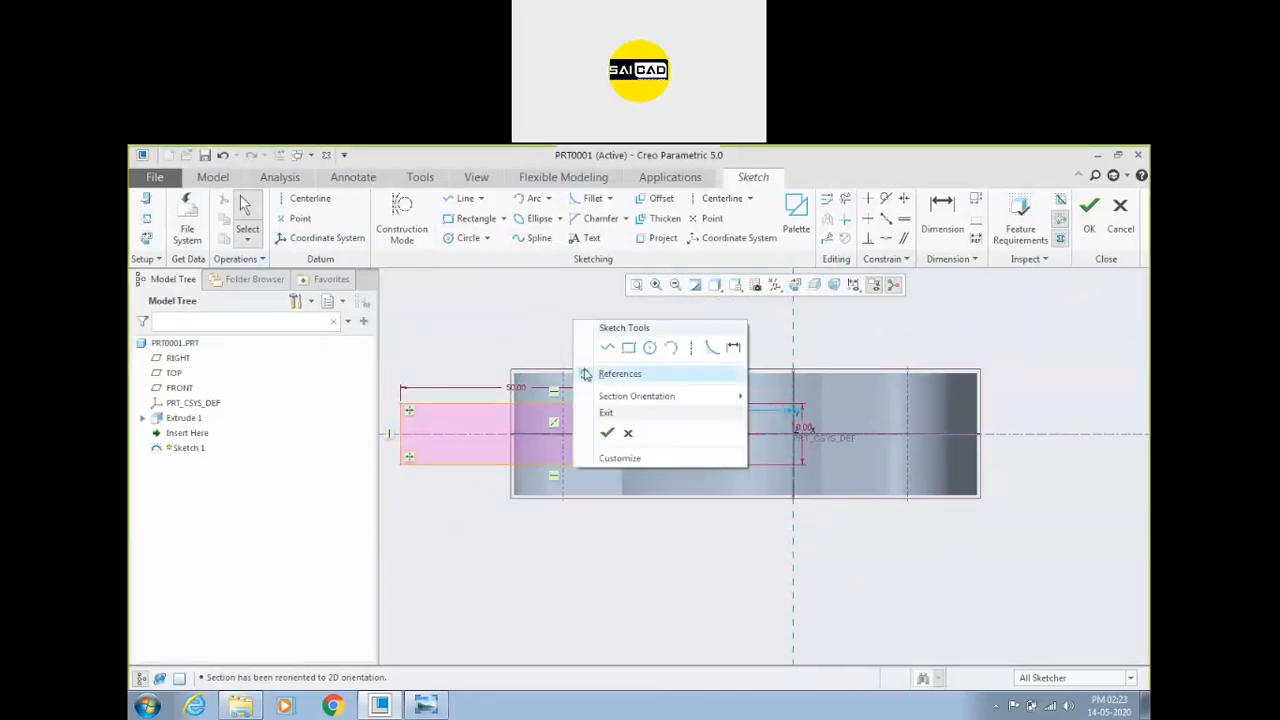
pyautogui.click(619, 374)
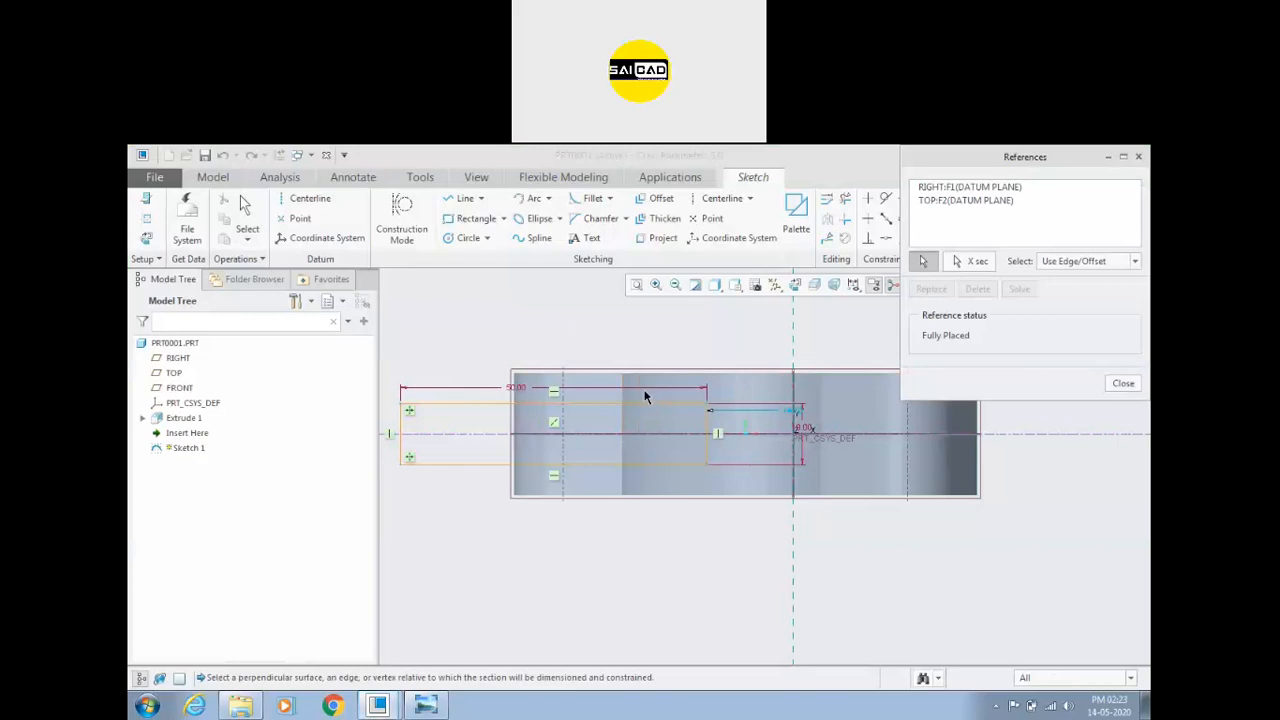
pyautogui.click(652, 446)
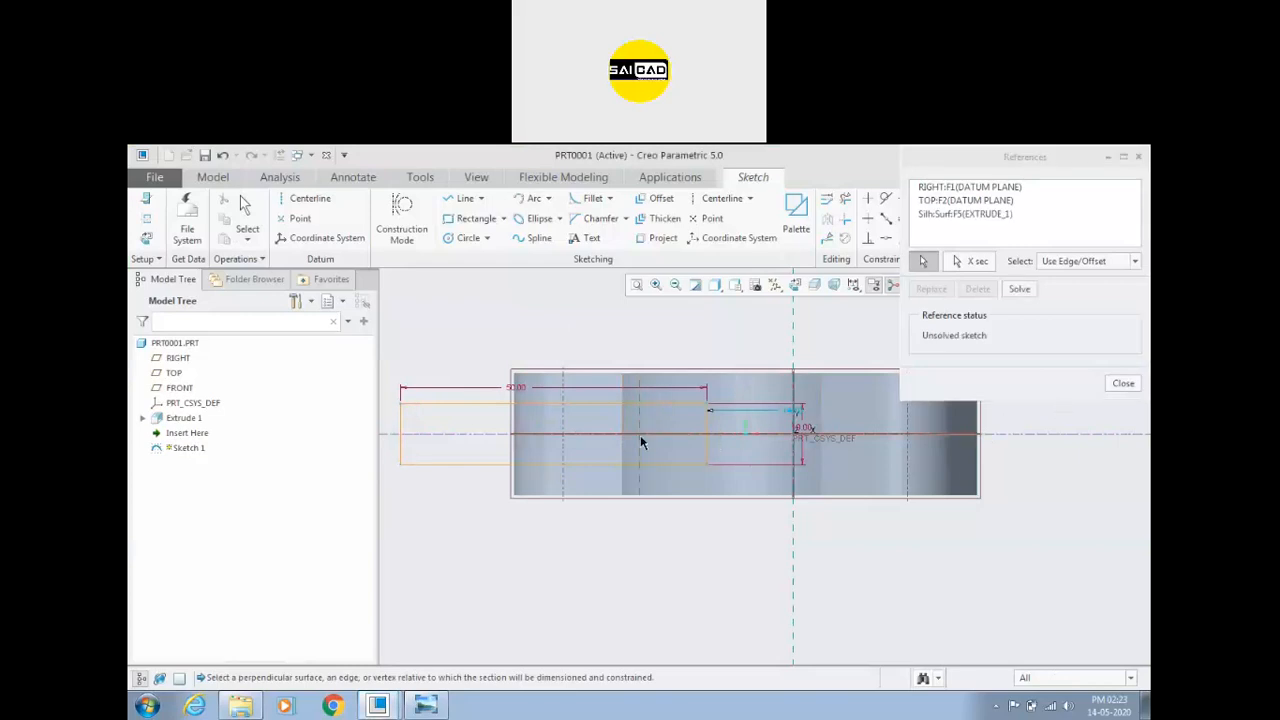
pyautogui.click(512, 418)
pyautogui.click(1116, 386)
# Step: Make the rectangle's end coincide with the part's outer edge, delete the 50.00 dimension, and finish the sketch
pyautogui.scroll(-2, 603, 426)
pyautogui.moveTo(764, 408); pyautogui.dragTo(645, 417)
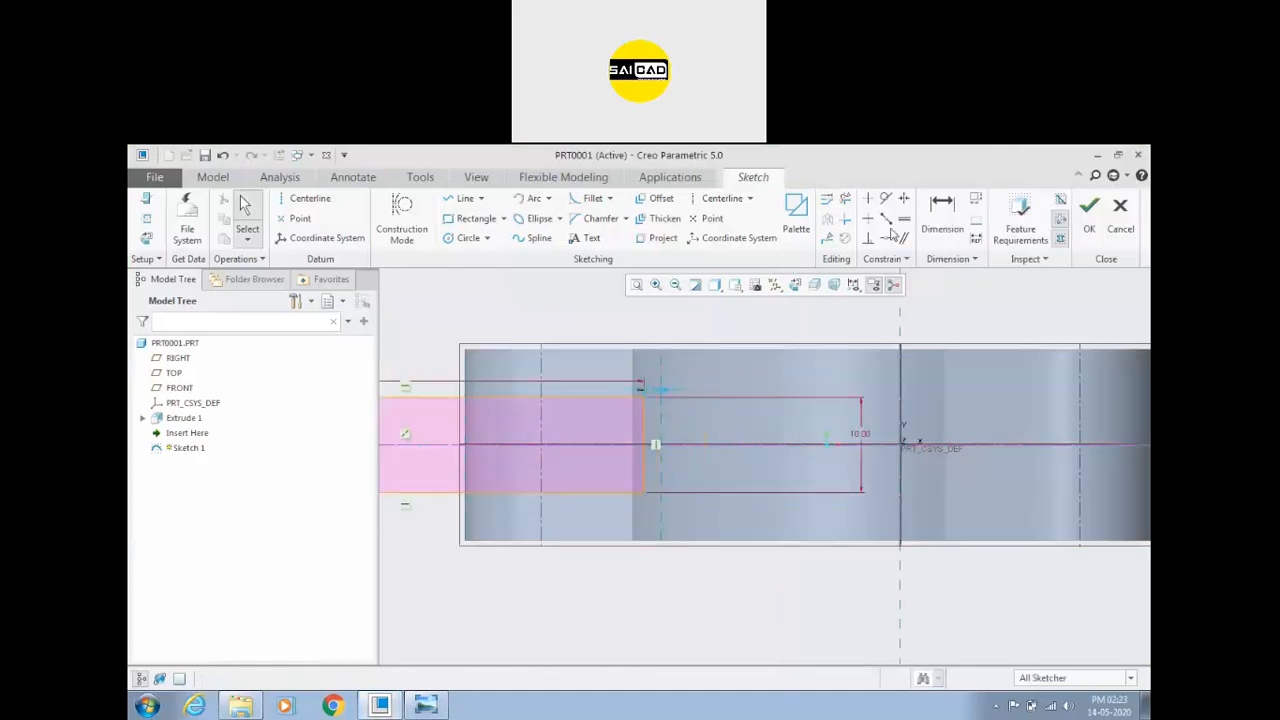
pyautogui.click(886, 238)
pyautogui.click(660, 418)
pyautogui.click(644, 428)
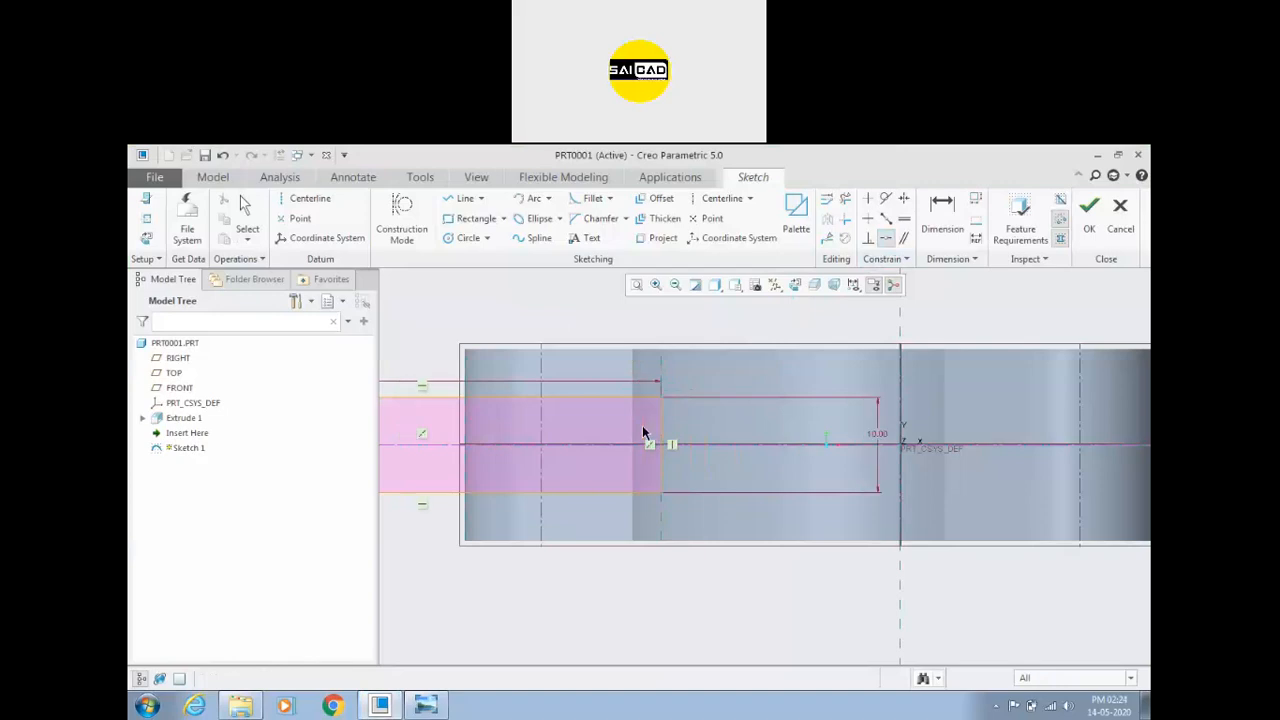
pyautogui.scroll(2, 728, 380)
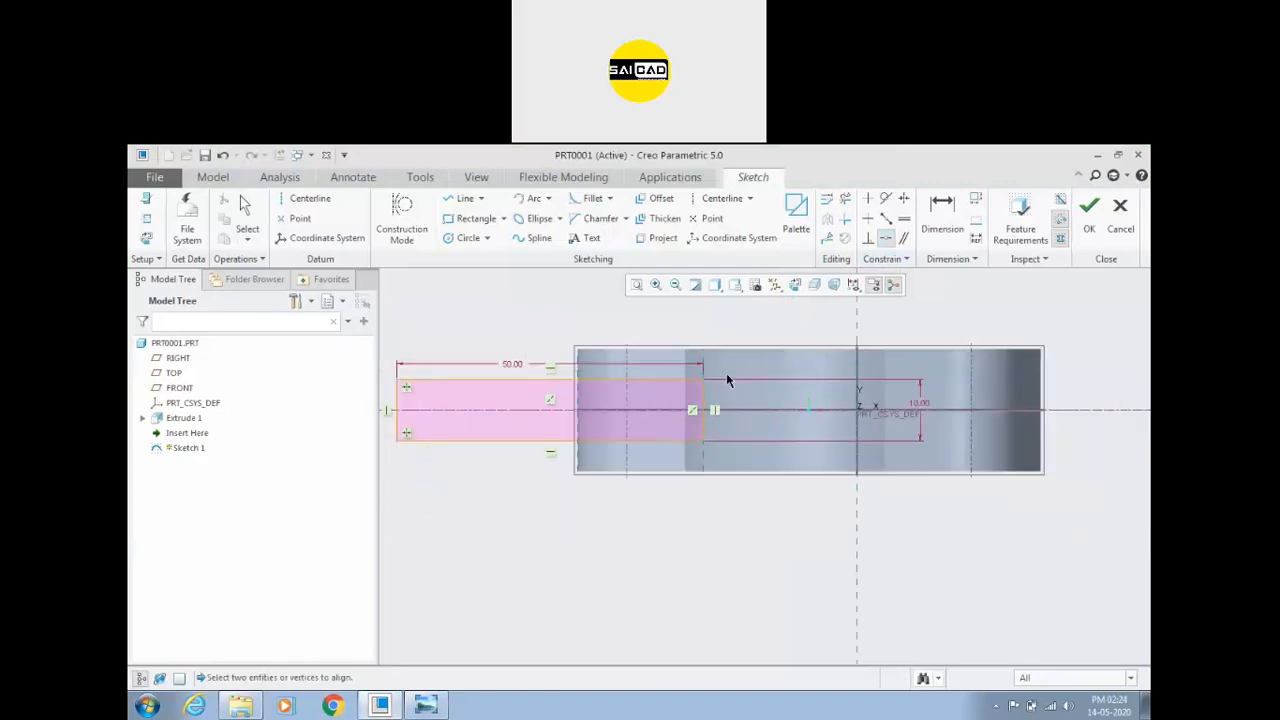
pyautogui.click(581, 396)
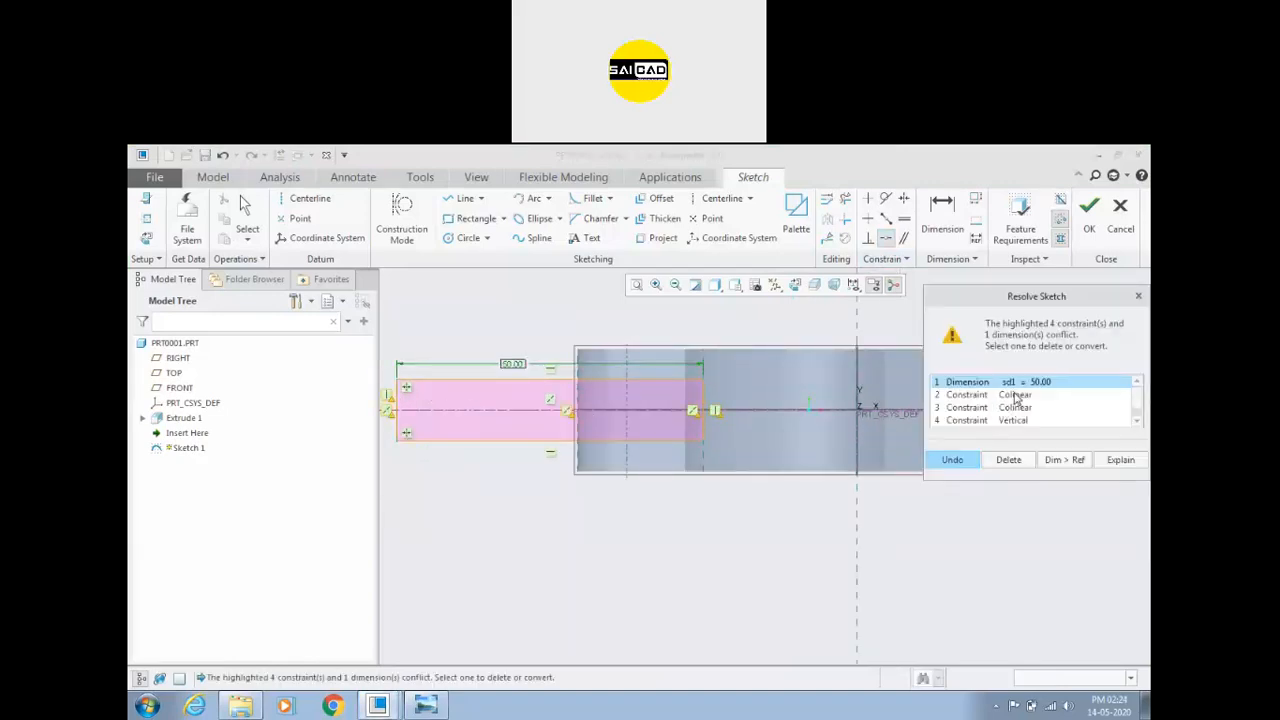
pyautogui.click(1008, 459)
pyautogui.moveTo(643, 523)
pyautogui.mouseDown(button='middle')
pyautogui.moveTo(637, 613)
pyautogui.moveTo(637, 529)
pyautogui.moveTo(641, 545)
pyautogui.mouseUp(button='middle')
pyautogui.keyDown('shift'); pyautogui.moveTo(854, 407); pyautogui.dragTo(907, 392, button='middle'); pyautogui.keyUp('shift')
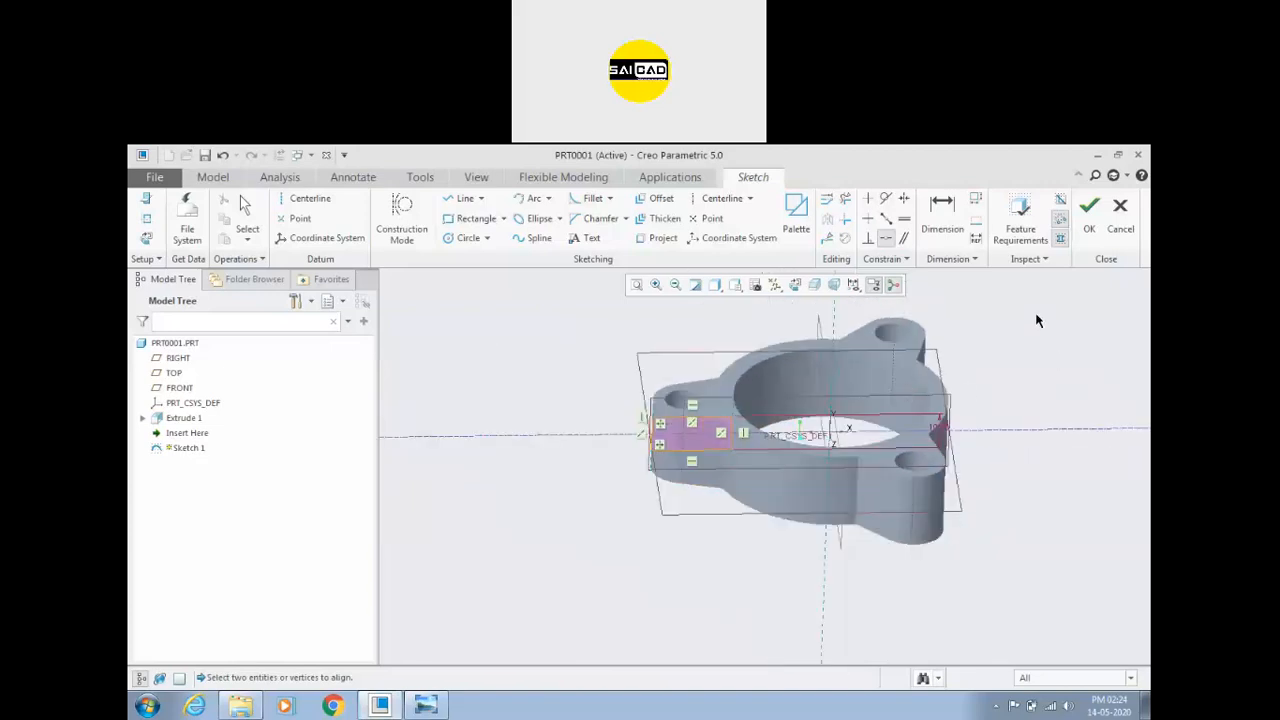
pyautogui.click(1089, 212)
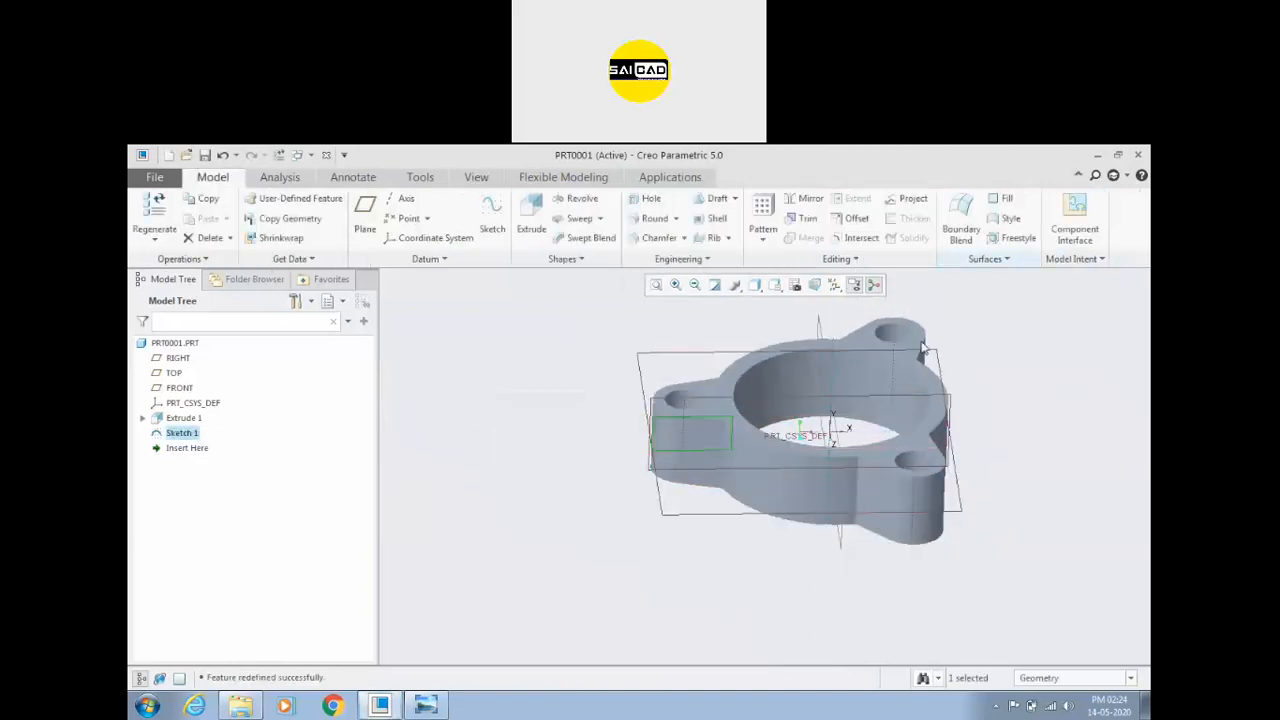
# Step: Start and cancel the Revolve feature twice, selecting Sketch 1 in between
pyautogui.click(580, 200)
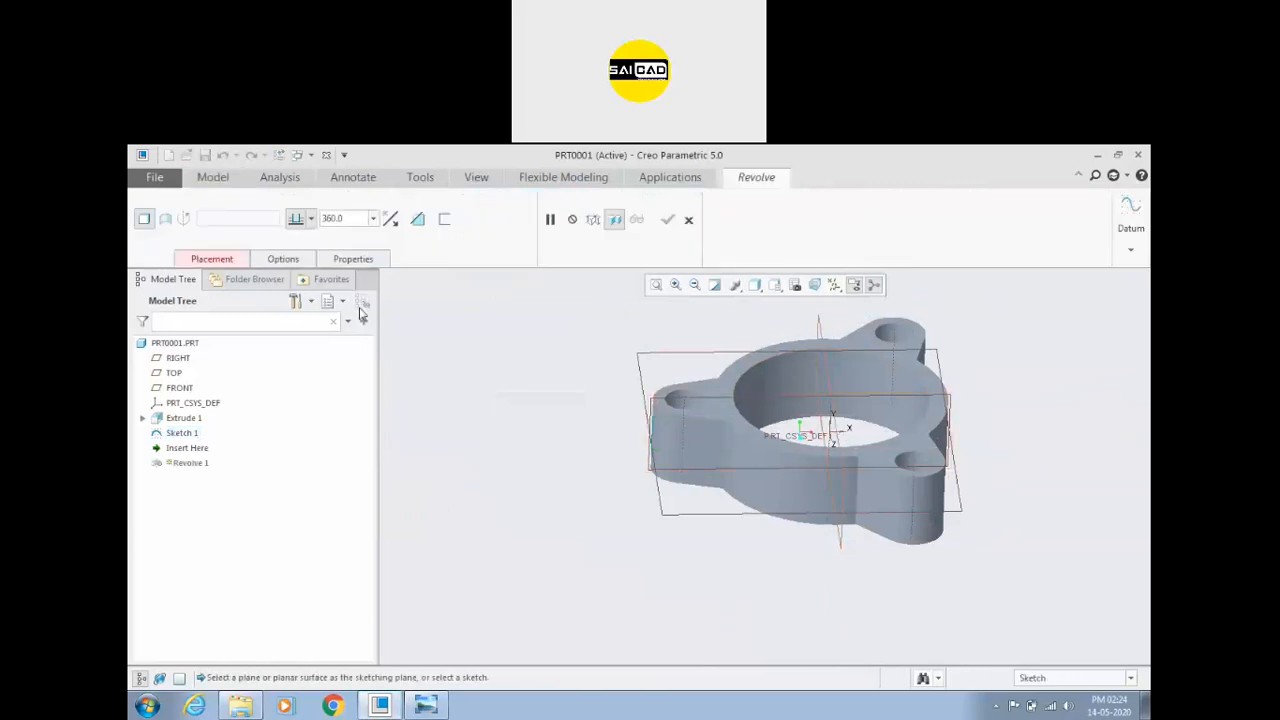
pyautogui.click(216, 262)
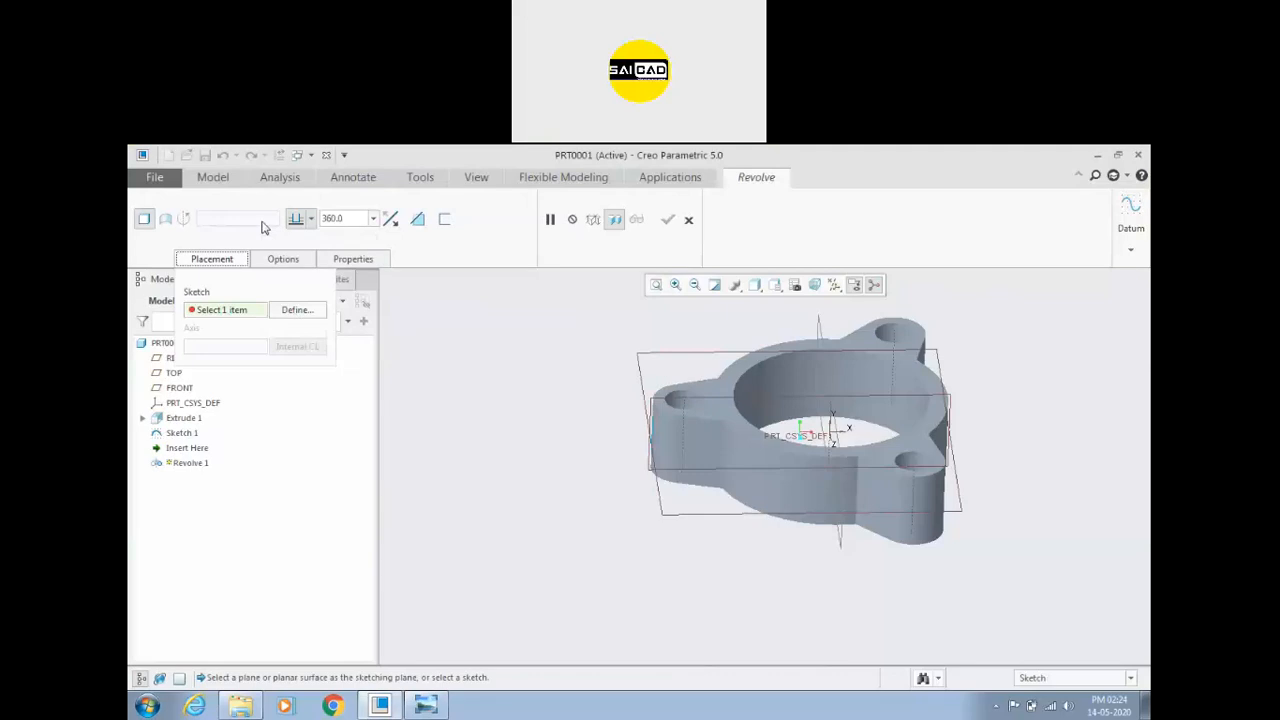
pyautogui.click(695, 228)
pyautogui.click(182, 432)
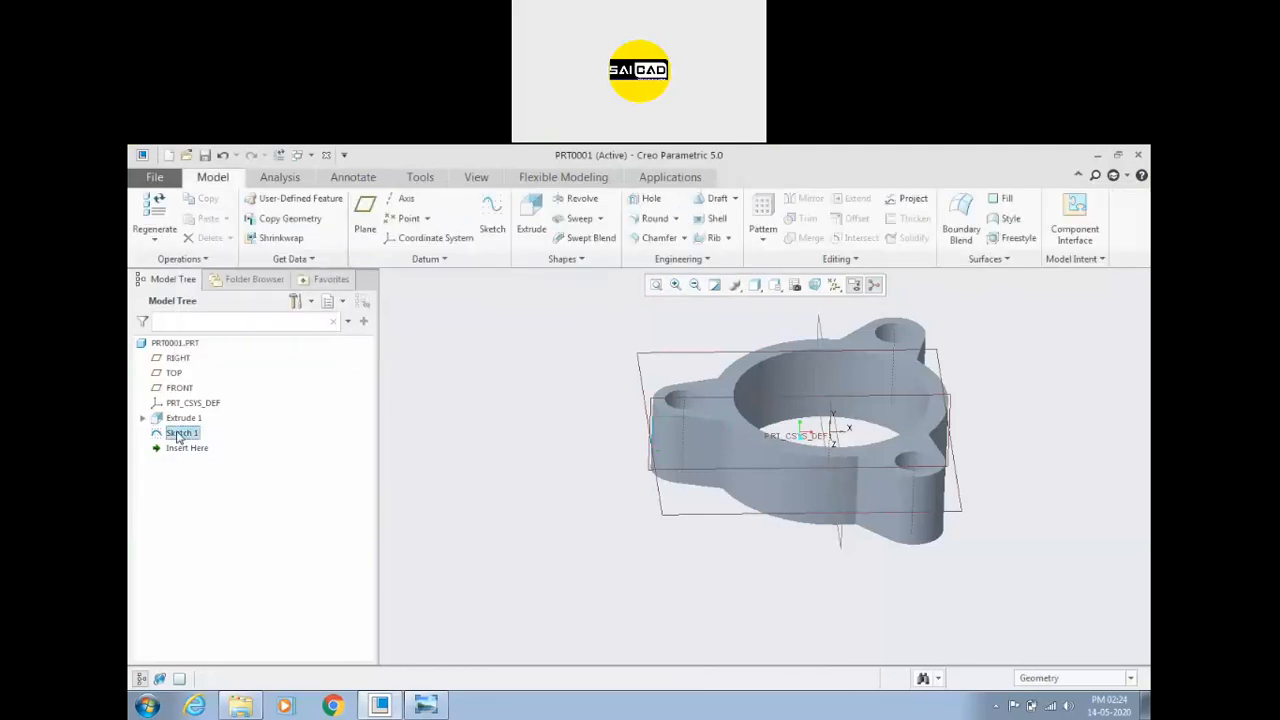
pyautogui.click(572, 203)
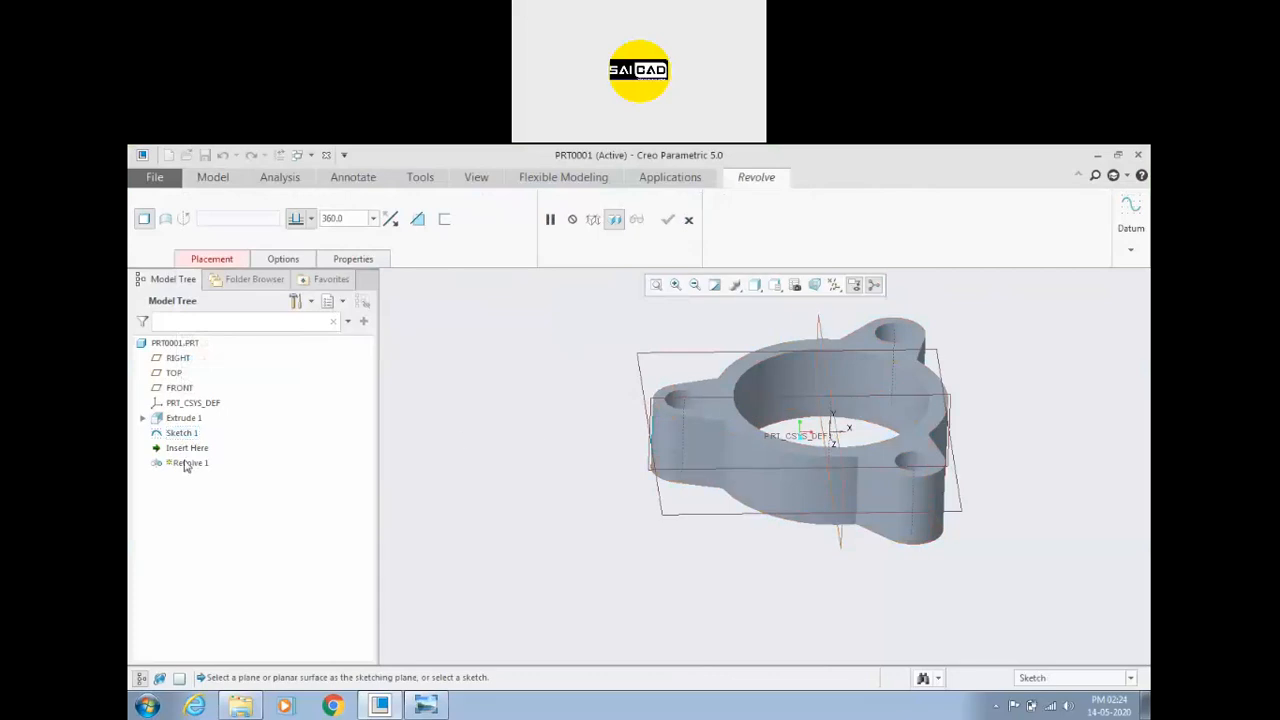
pyautogui.click(688, 220)
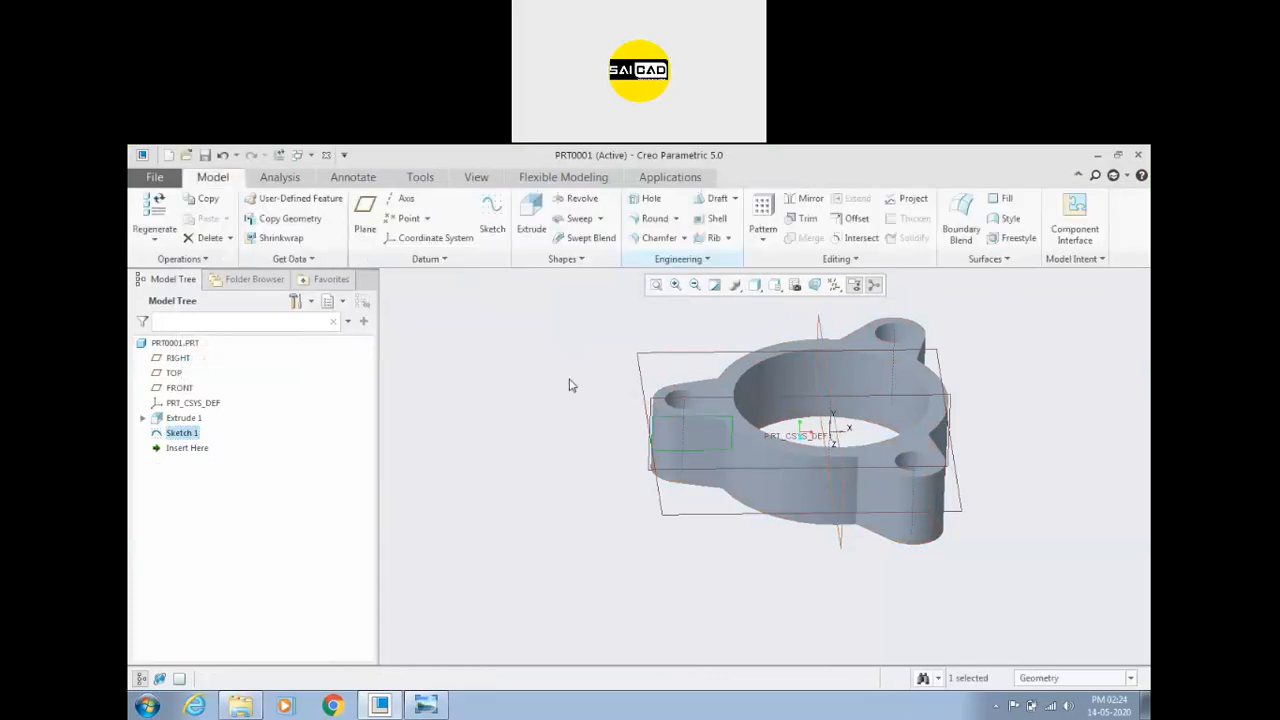
pyautogui.click(190, 438)
# Step: Re-open Sketch 1 for editing, accept it unchanged, then delete Sketch 1
pyautogui.click(218, 360)
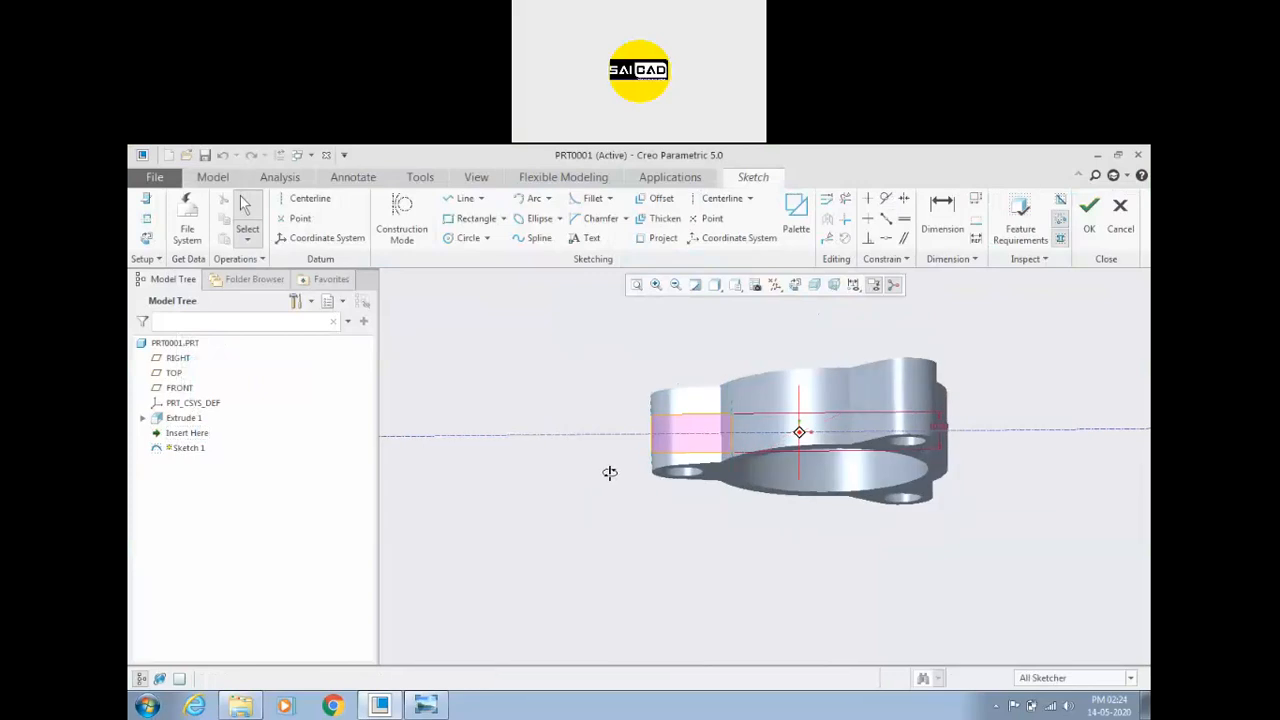
pyautogui.moveTo(612, 513); pyautogui.dragTo(505, 403, button='middle')
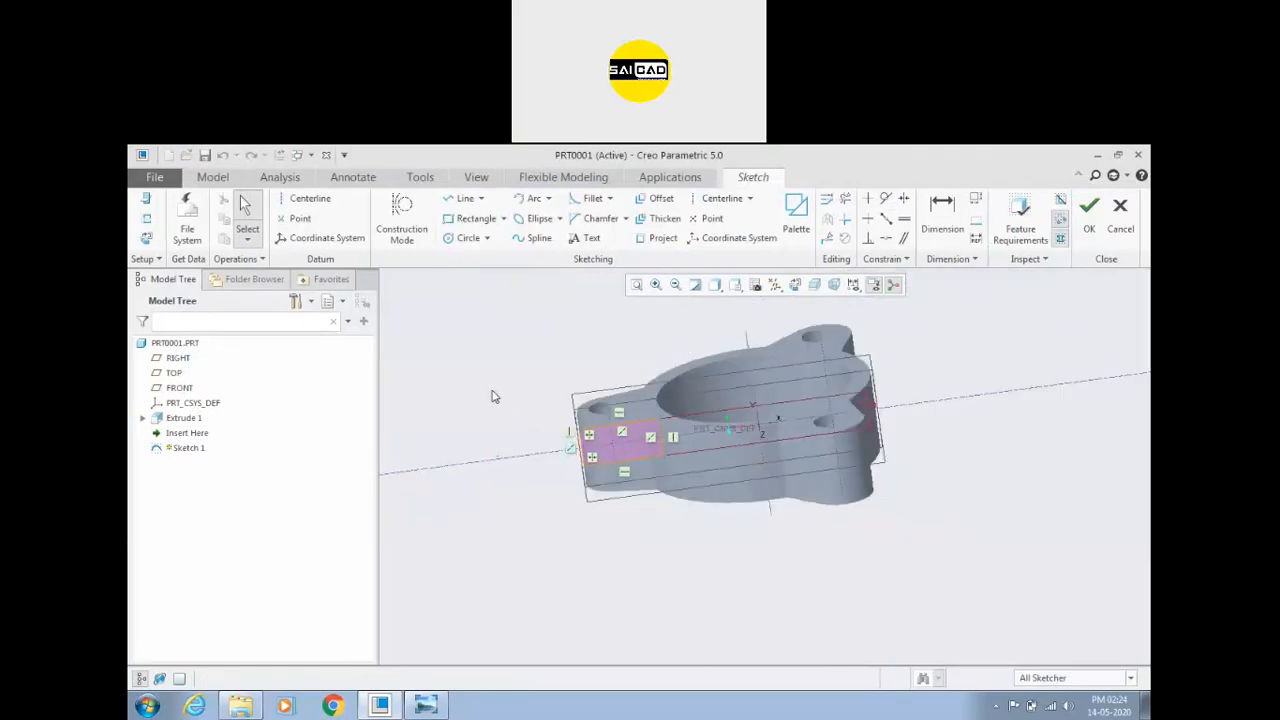
pyautogui.click(1089, 210)
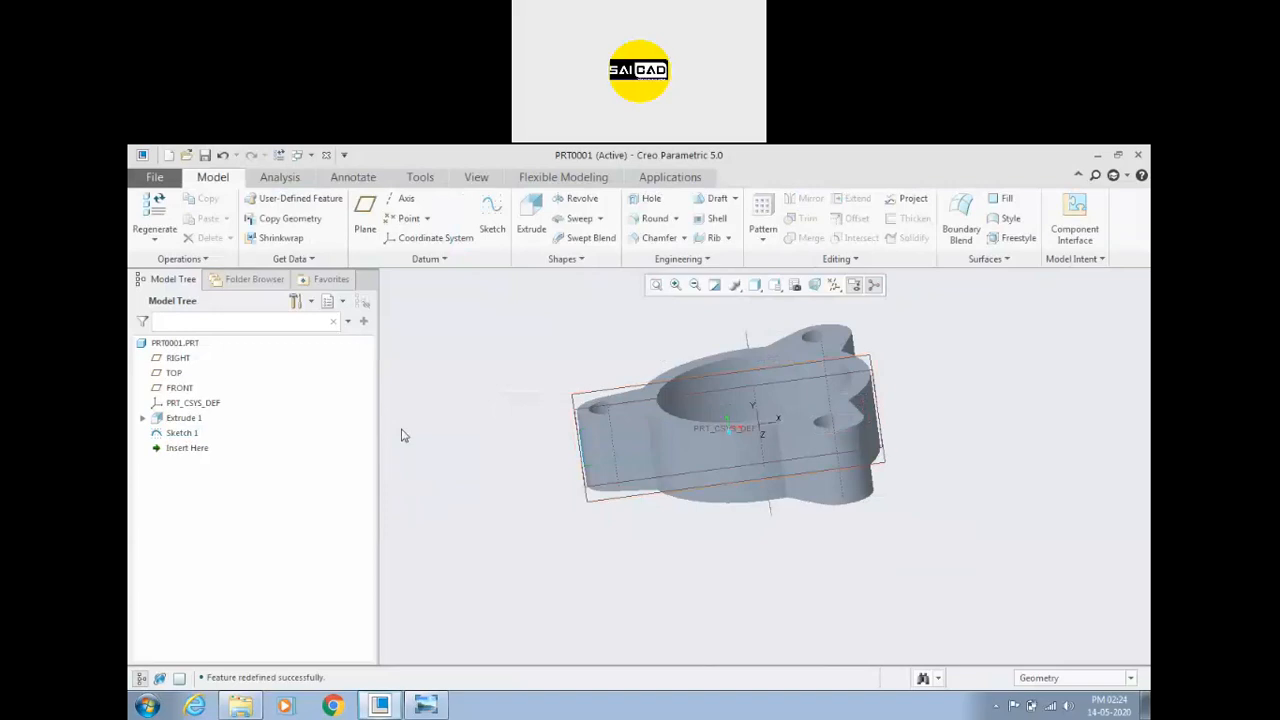
pyautogui.click(180, 433)
pyautogui.press('Delete')
pyautogui.click(603, 443)
# Step: Start a new revolve with its sketch placed on the FRONT datum plane
pyautogui.scroll(2, 523, 513)
pyautogui.moveTo(601, 394); pyautogui.dragTo(624, 400, button='middle')
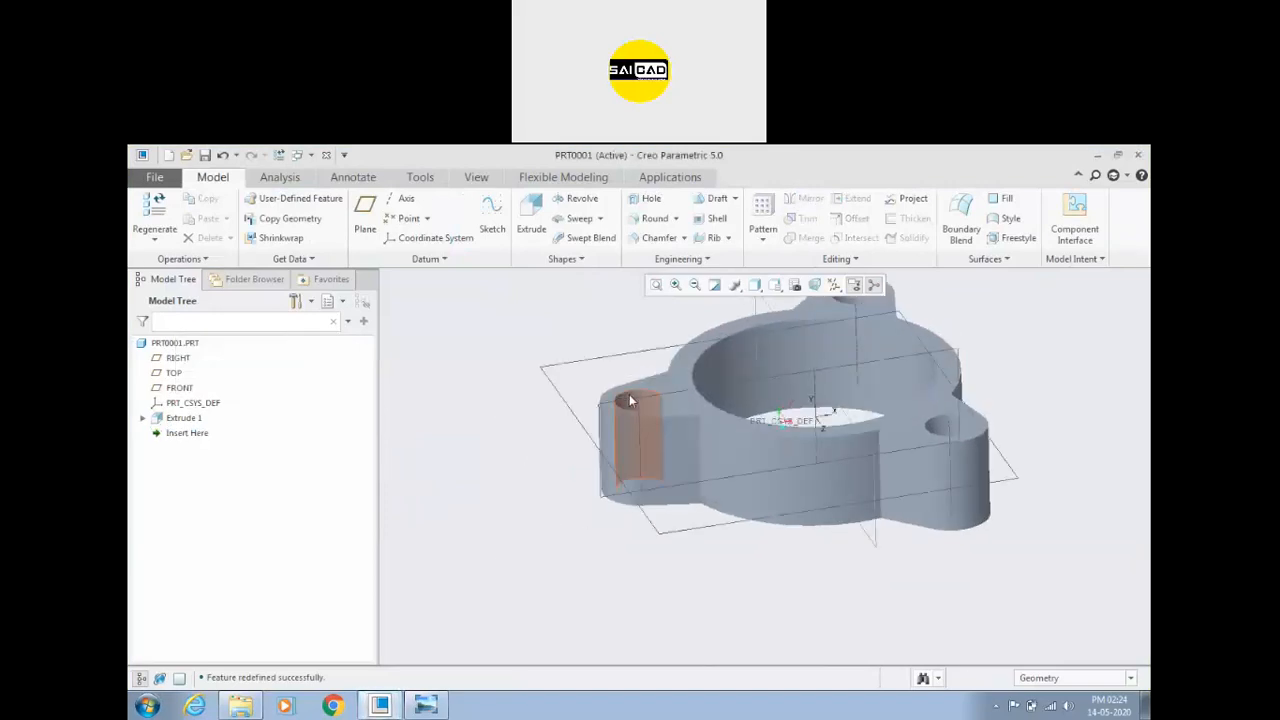
pyautogui.click(661, 398)
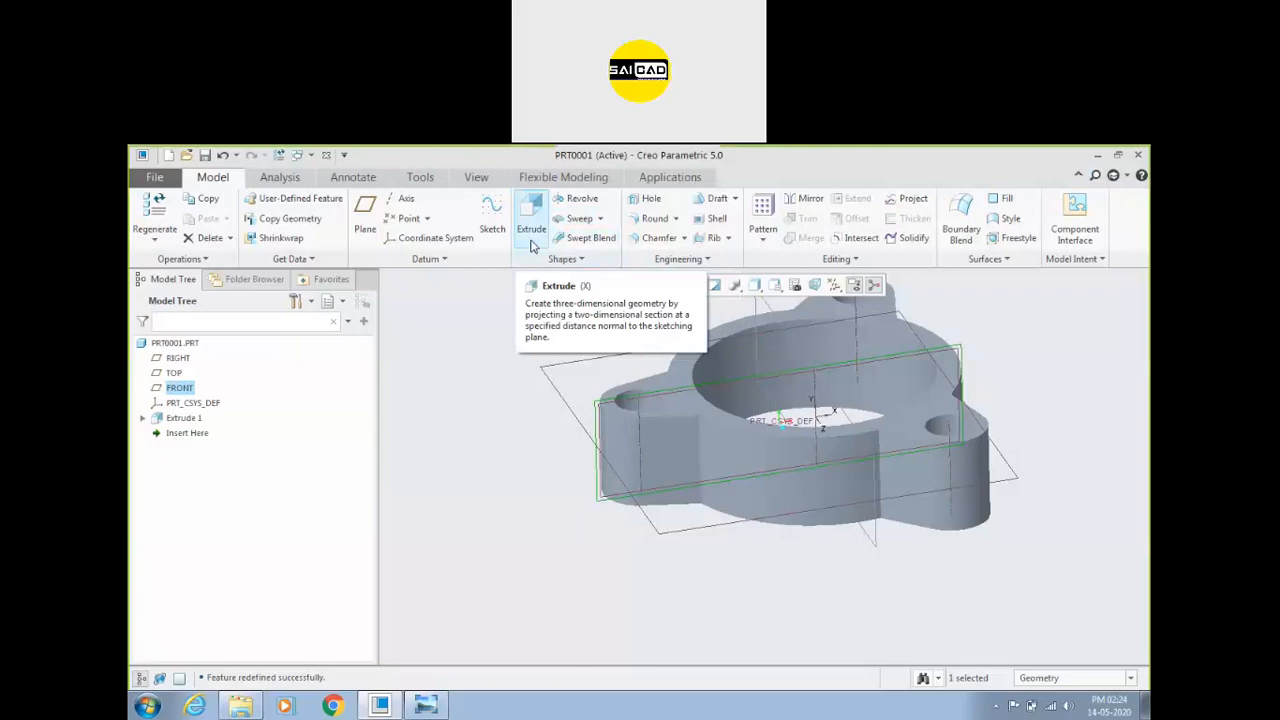
pyautogui.click(502, 434)
pyautogui.moveTo(702, 416); pyautogui.dragTo(562, 431, button='middle')
pyautogui.scroll(1, 471, 449)
pyautogui.scroll(-2, 637, 412)
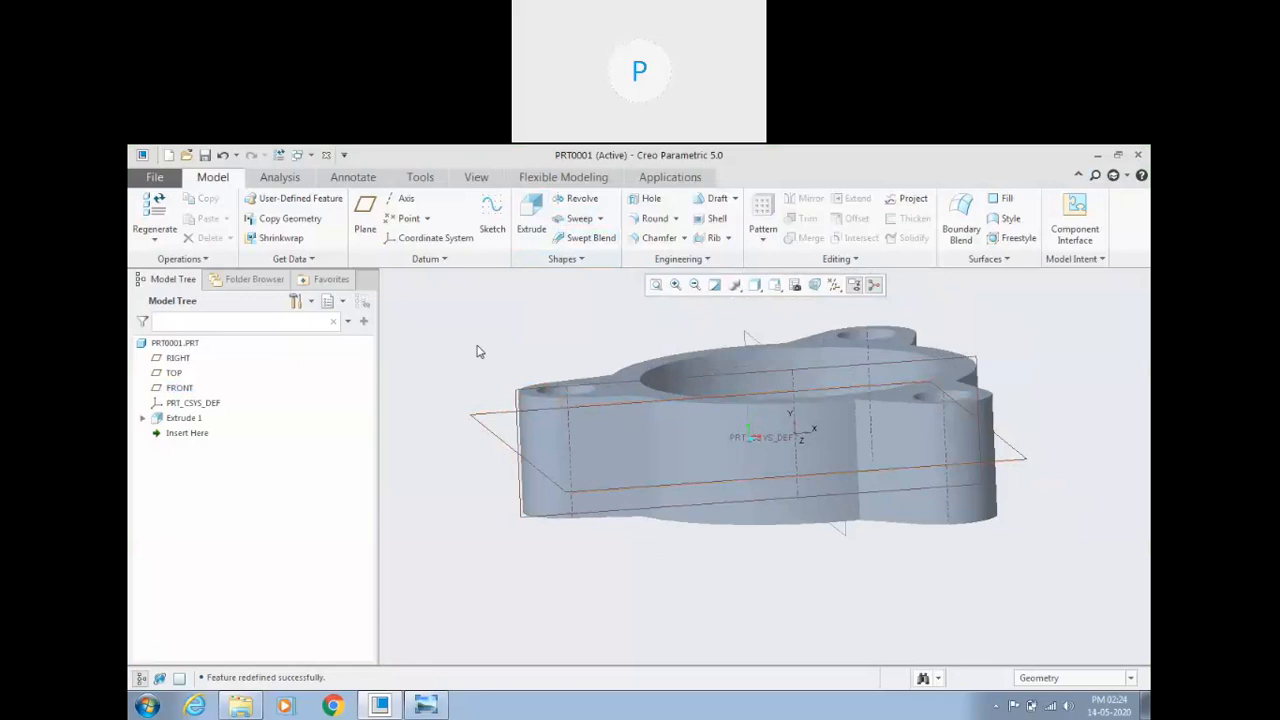
pyautogui.click(517, 440)
pyautogui.click(575, 198)
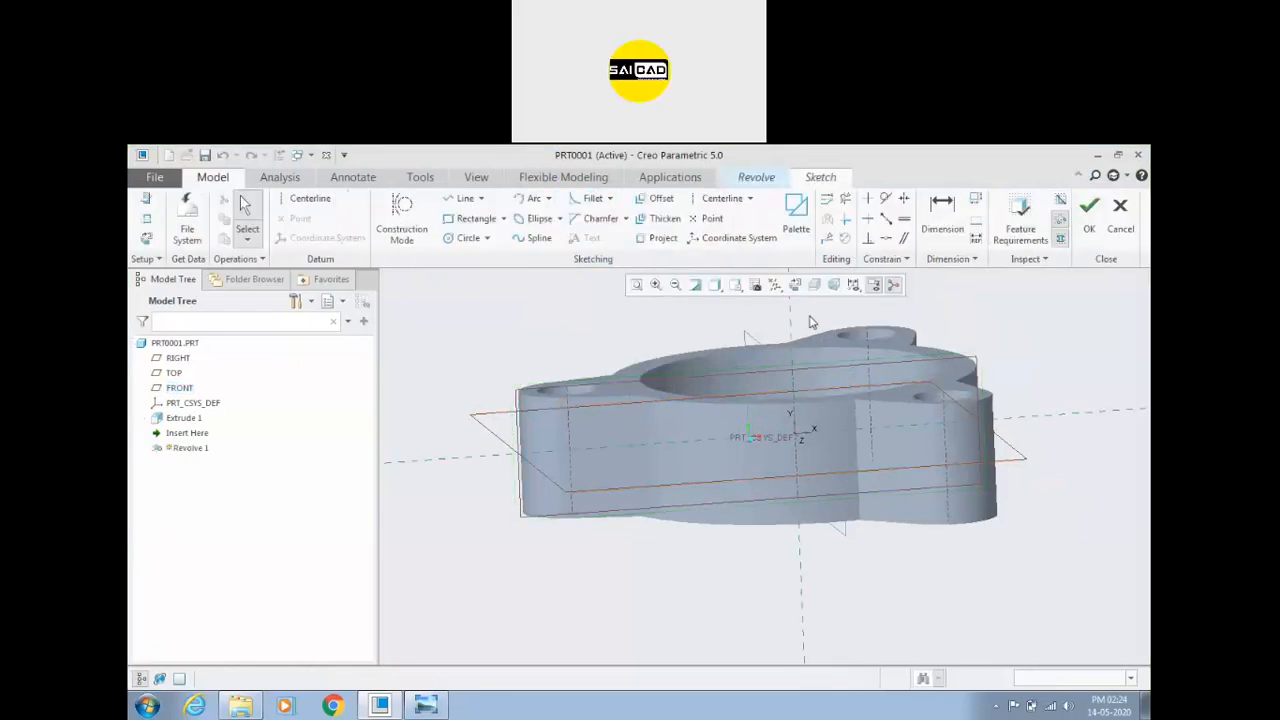
# Step: Draw a horizontal centerline through the sketch origin
pyautogui.click(466, 219)
pyautogui.scroll(2, 697, 486)
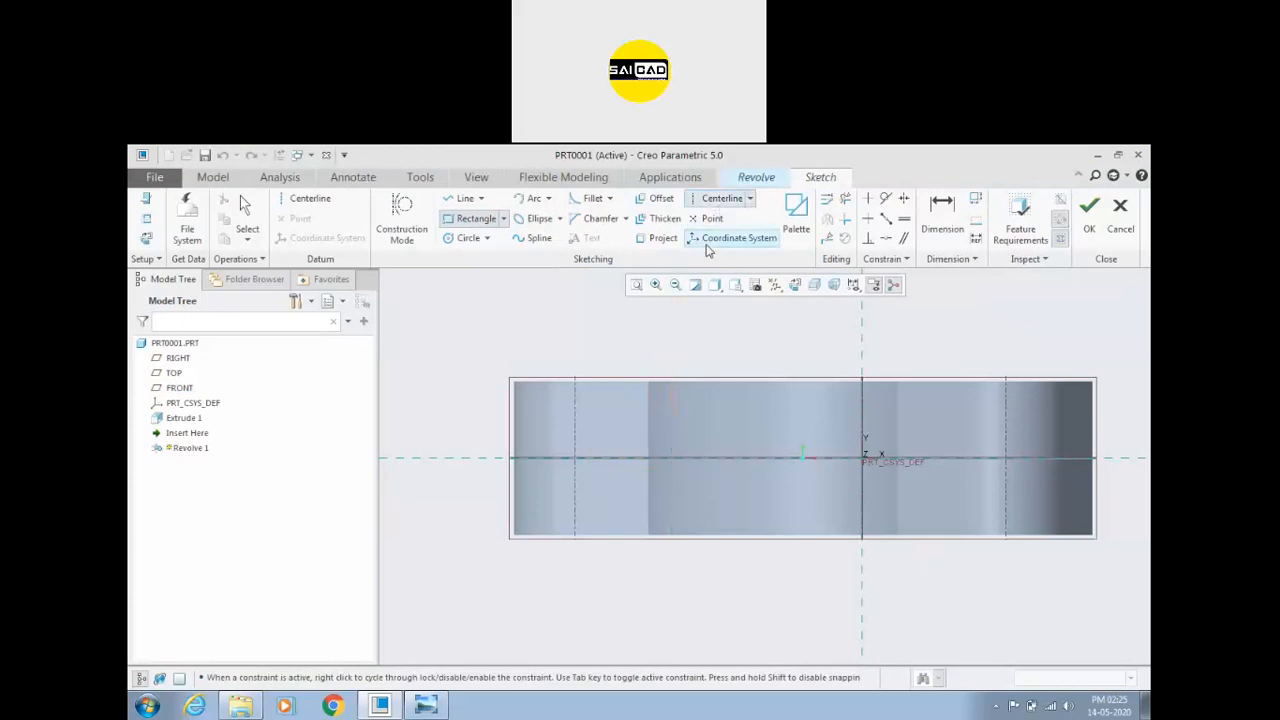
pyautogui.click(696, 459)
pyautogui.middleClick(708, 366)
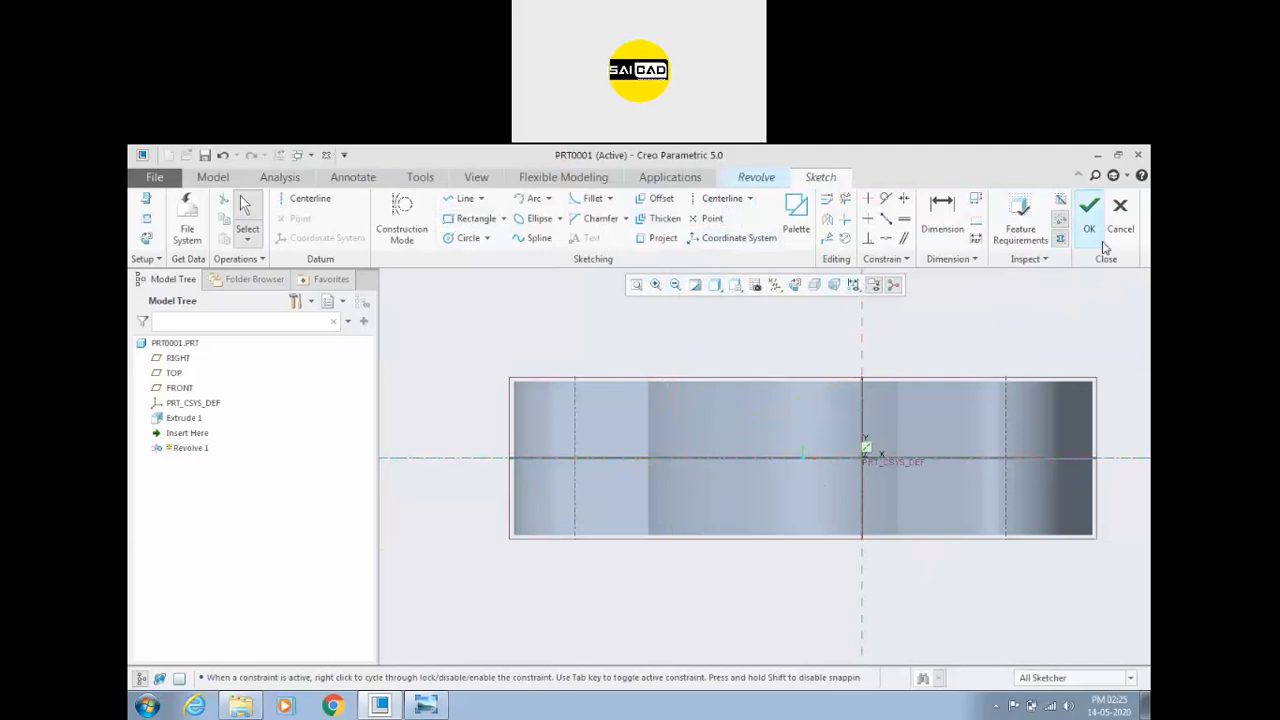
# Step: Quit the sketch without saving and cancel the Revolve feature
pyautogui.click(1120, 212)
pyautogui.click(686, 452)
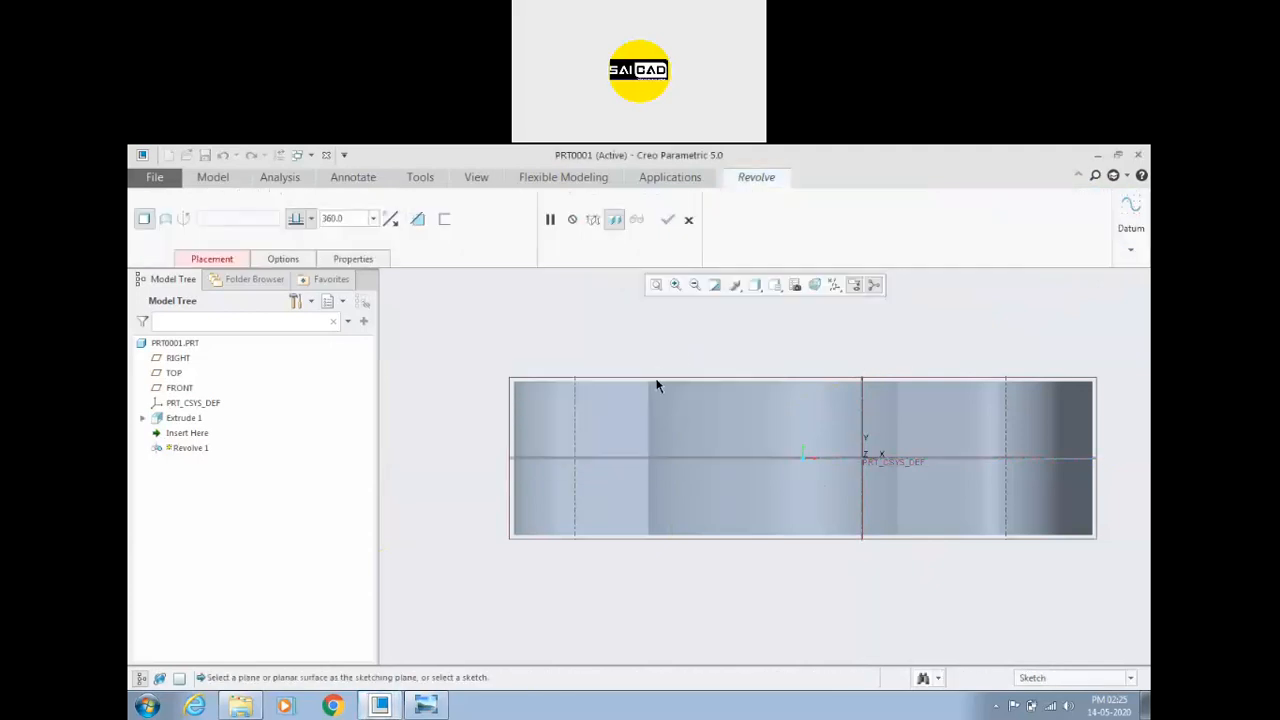
pyautogui.click(688, 219)
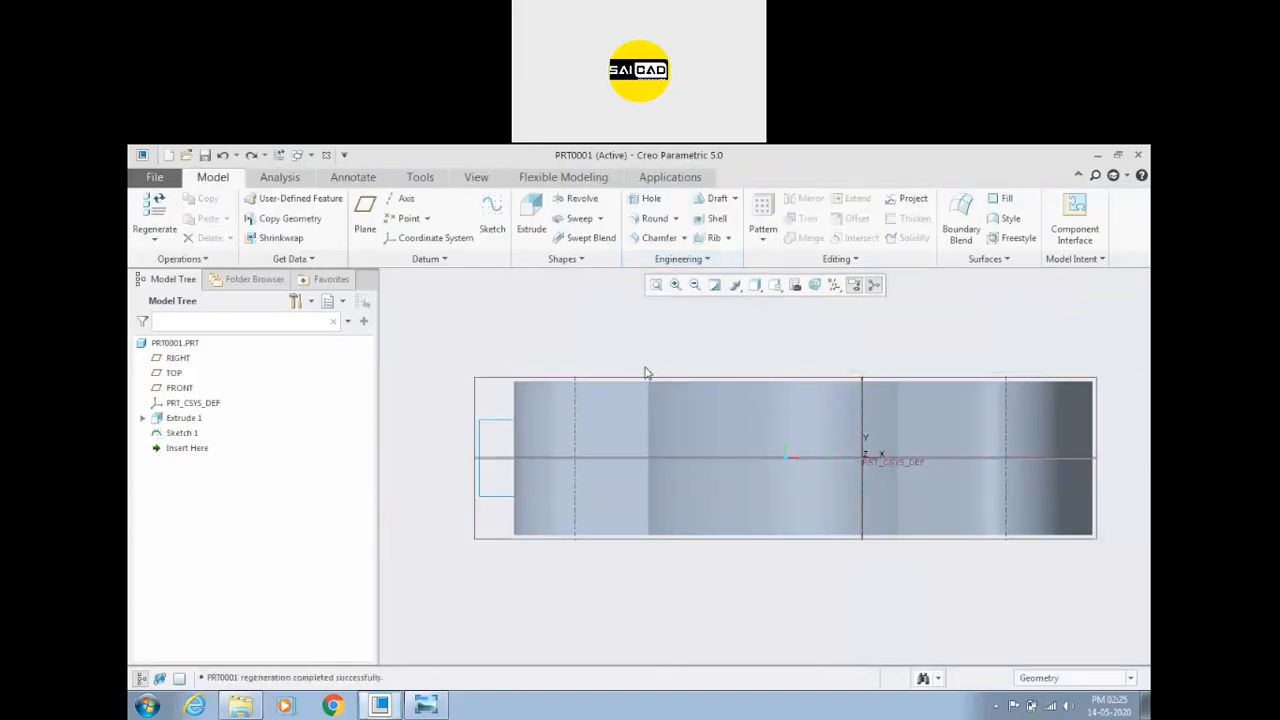
# Step: Edit Sketch 1's definition and accept it again unchanged
pyautogui.doubleClick(492, 422)
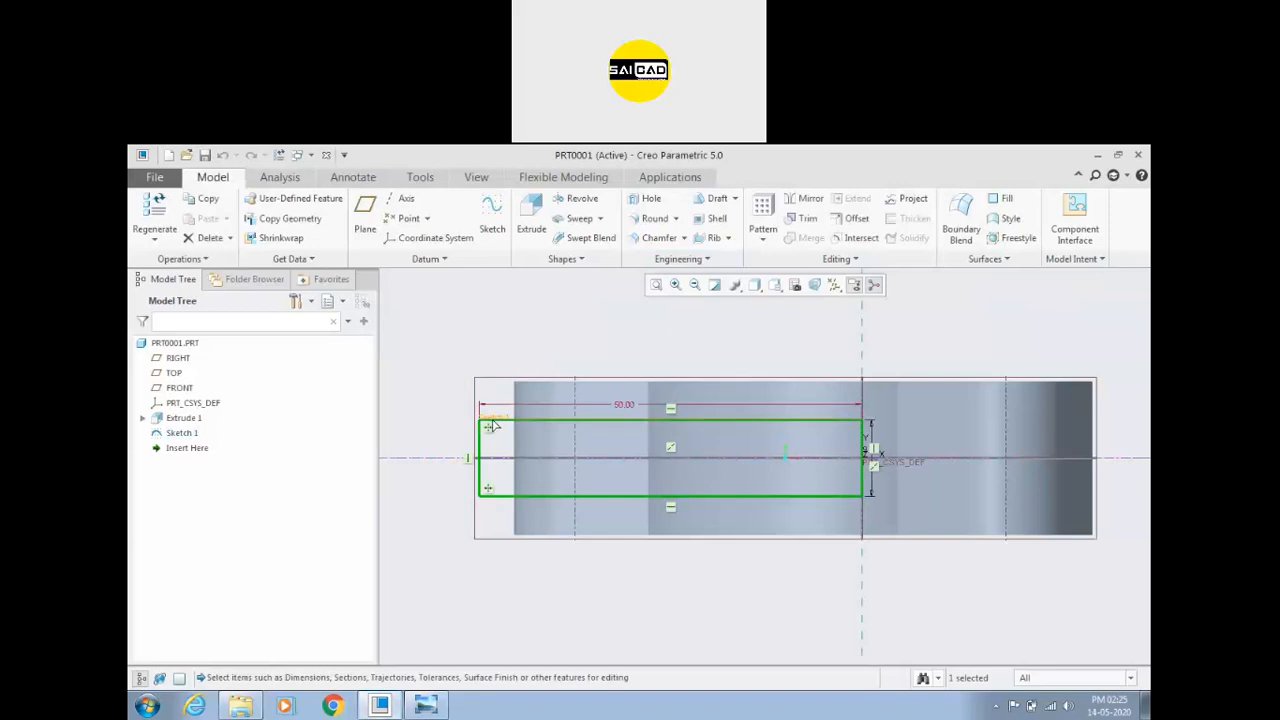
pyautogui.click(182, 433)
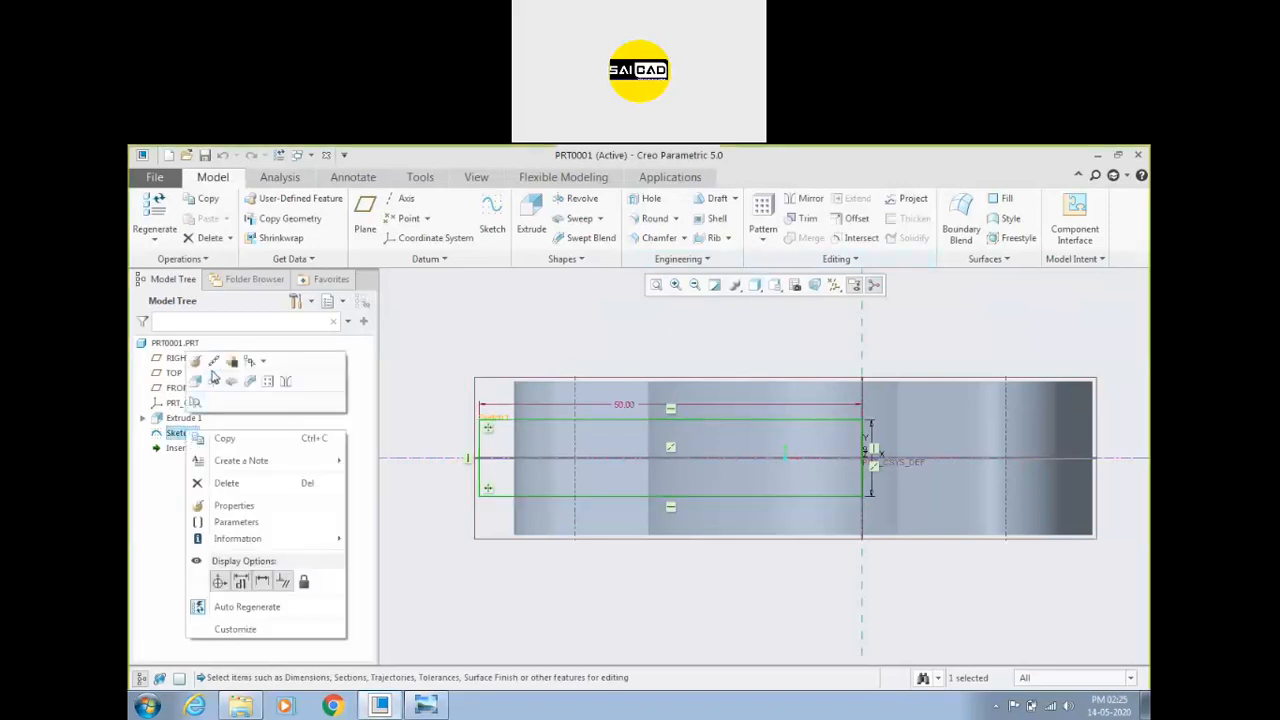
pyautogui.click(199, 364)
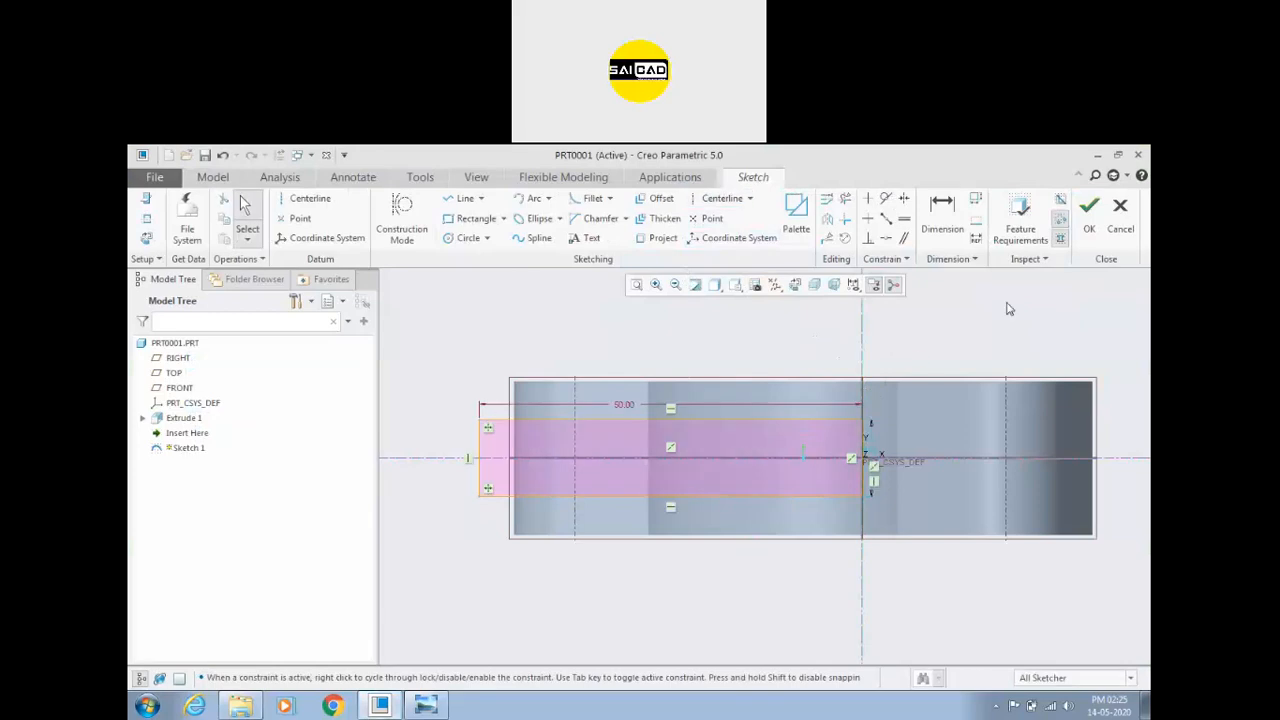
pyautogui.click(1089, 208)
# Step: Start a revolve on the RIGHT plane, then quit its sketch and confirm leaving
pyautogui.click(580, 200)
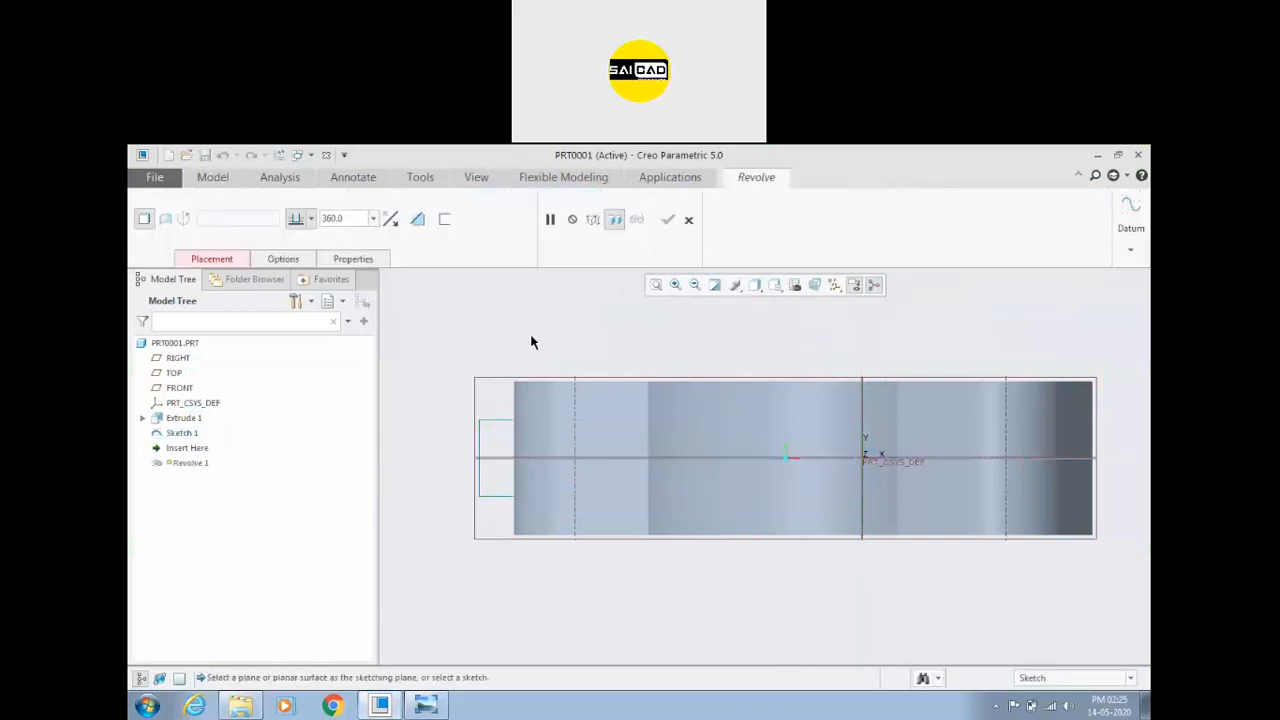
pyautogui.click(862, 407)
pyautogui.moveTo(766, 358)
pyautogui.mouseDown(button='middle')
pyautogui.moveTo(764, 392)
pyautogui.moveTo(759, 349)
pyautogui.mouseUp(button='middle')
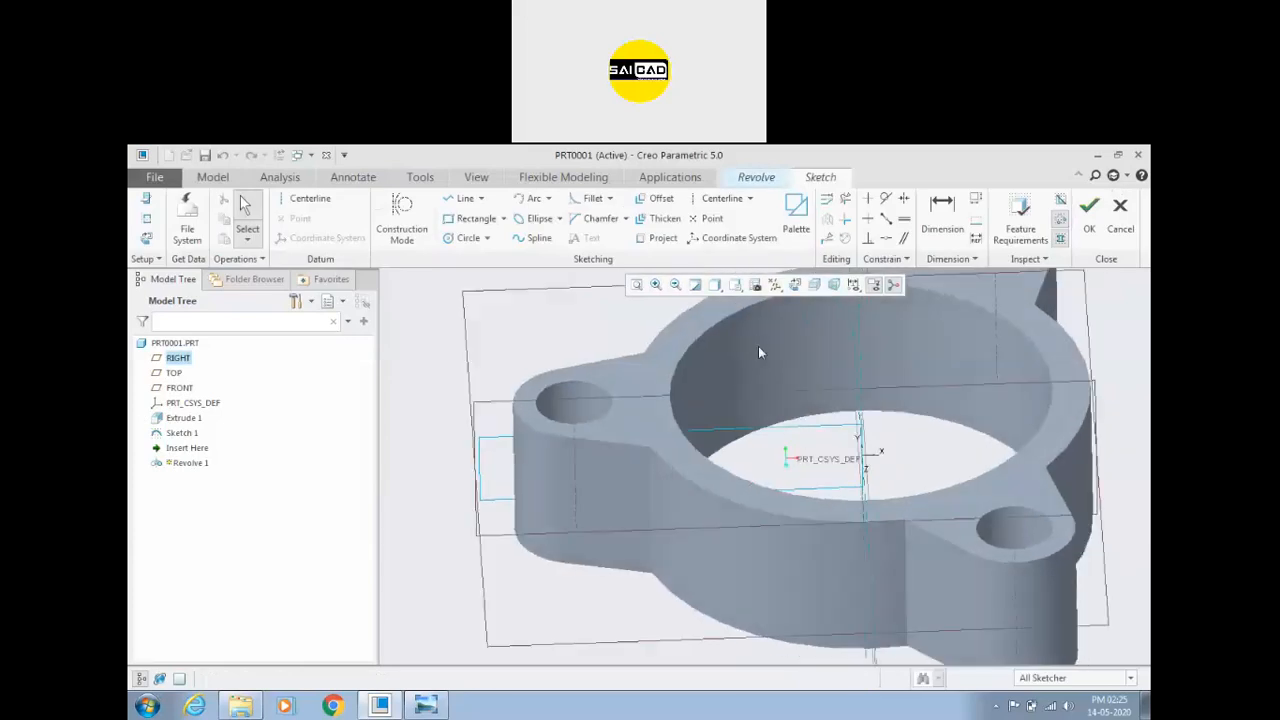
pyautogui.scroll(3, 760, 350)
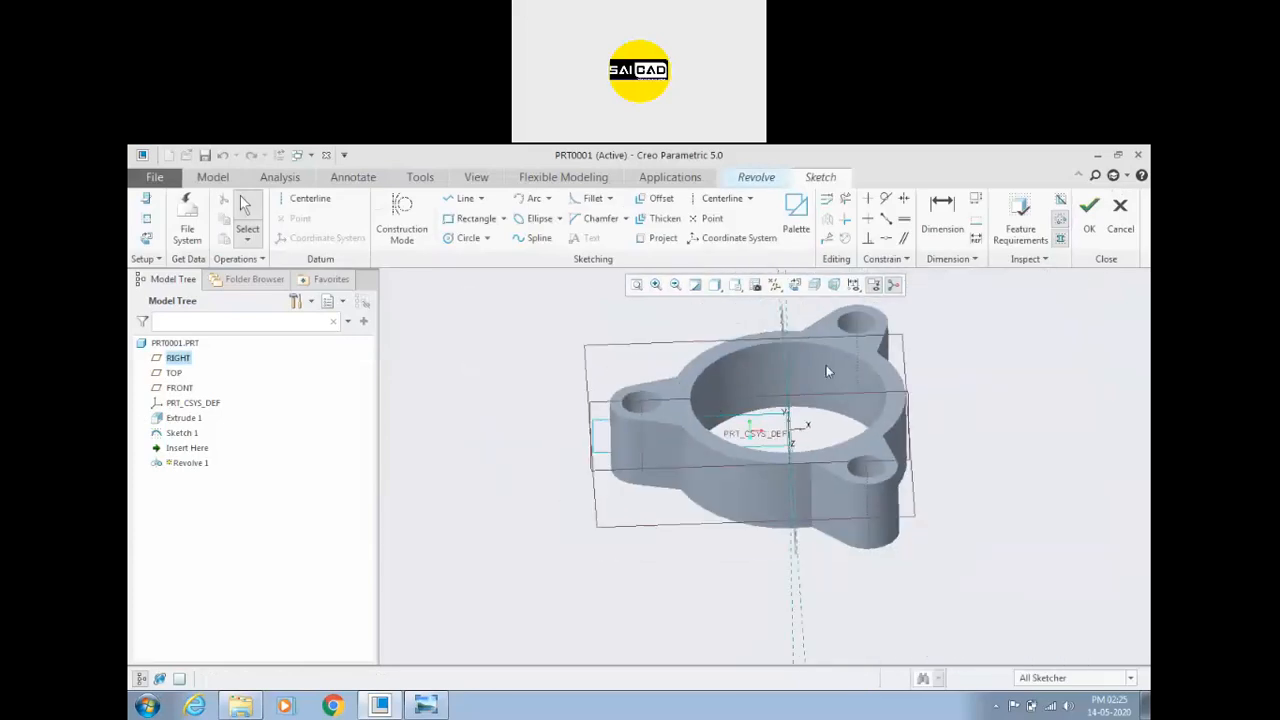
pyautogui.click(1110, 230)
pyautogui.click(688, 453)
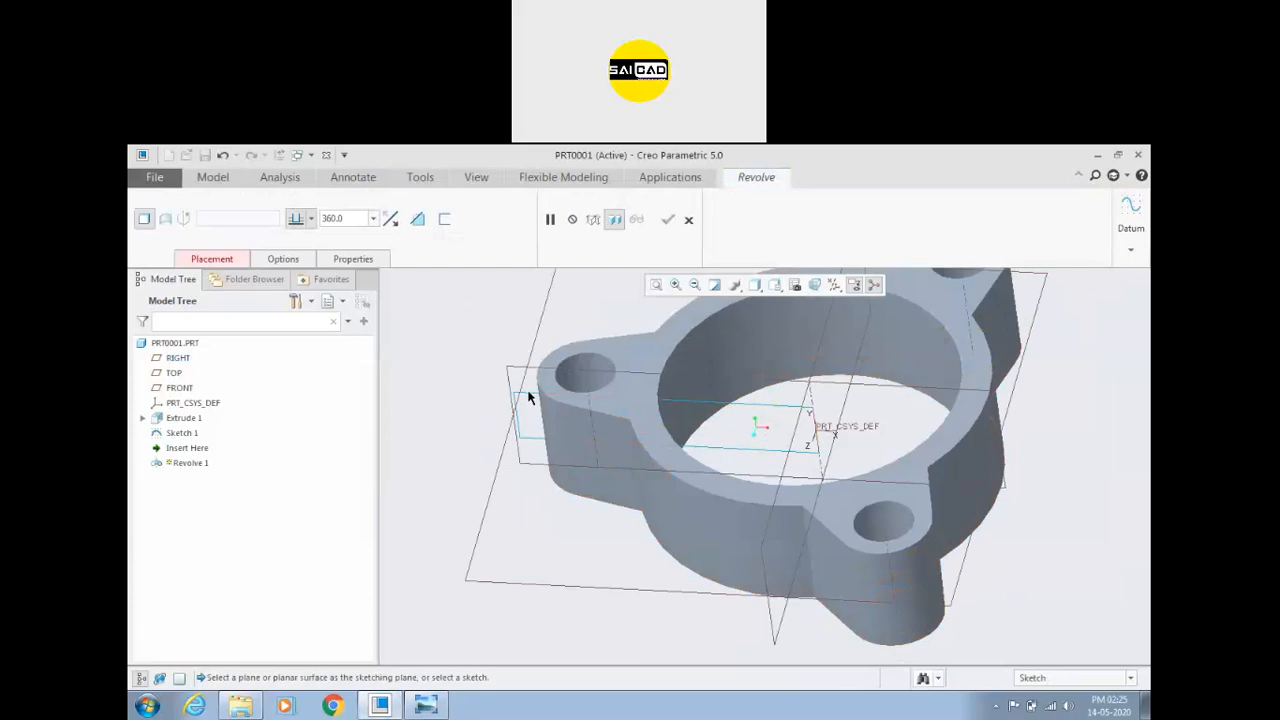
# Step: Restart the revolve on the FRONT plane and orient the sketch straight on
pyautogui.click(686, 226)
pyautogui.click(460, 346)
pyautogui.click(514, 374)
pyautogui.click(578, 198)
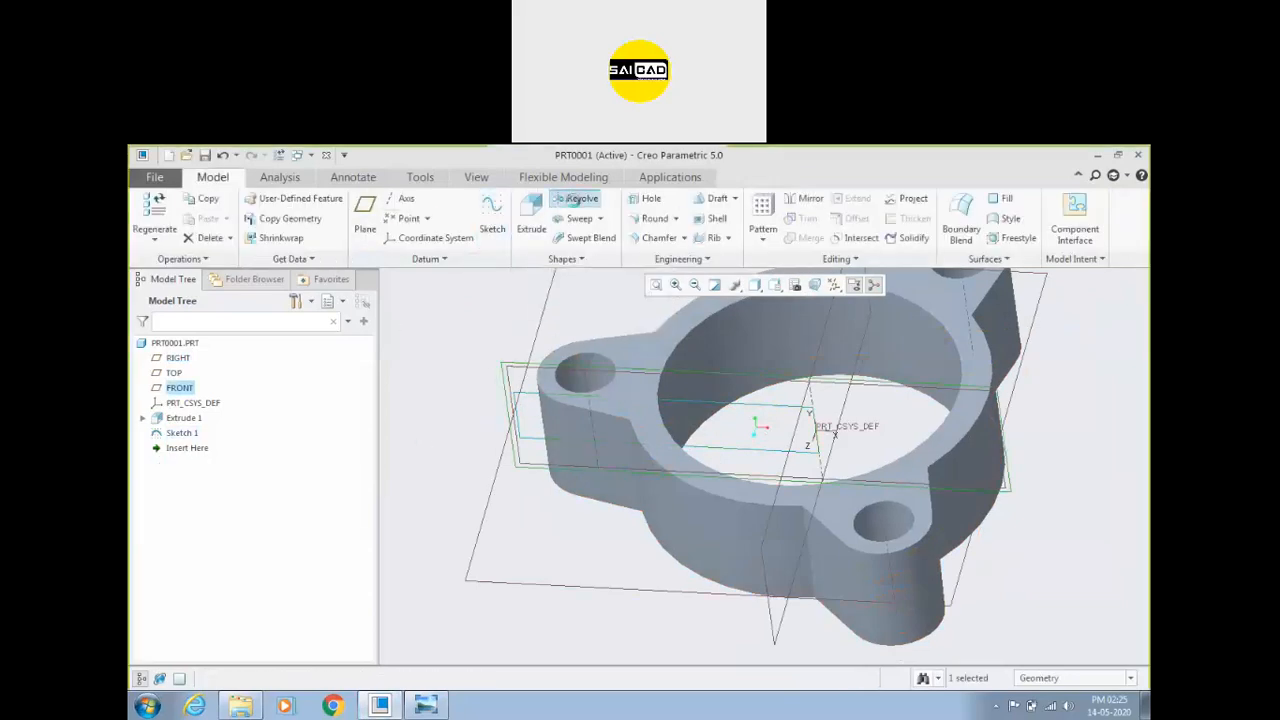
pyautogui.click(795, 286)
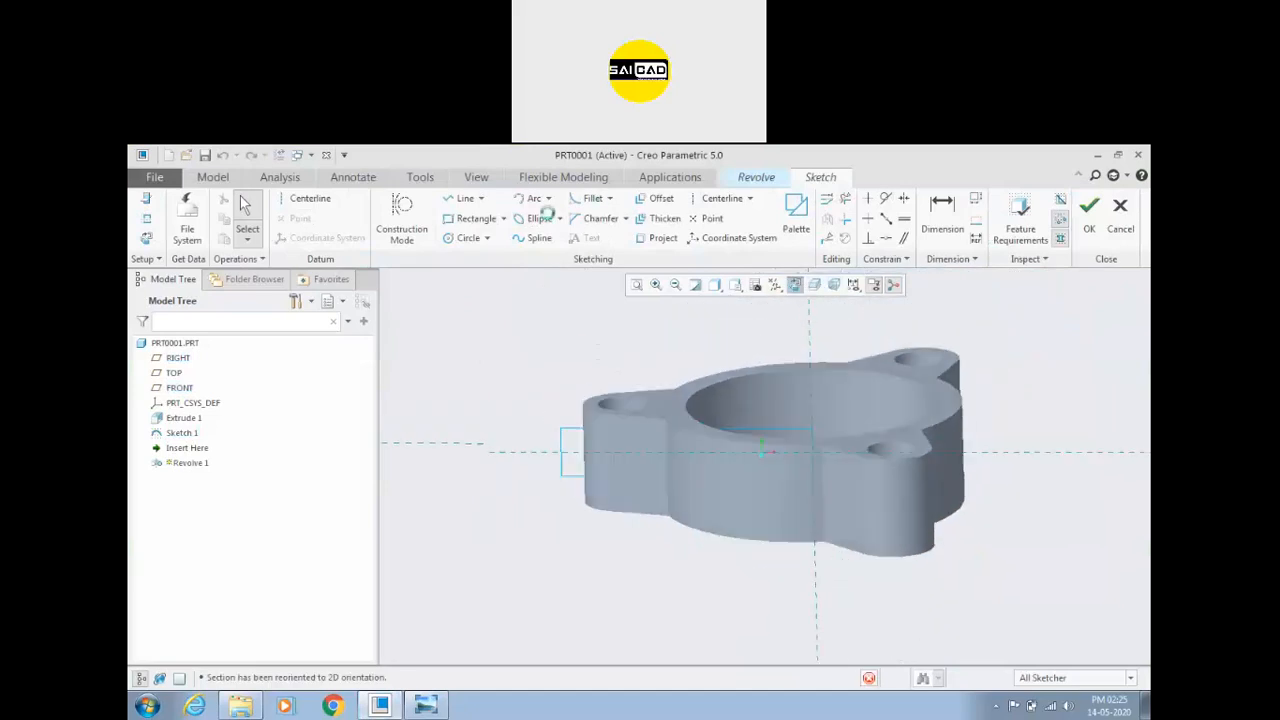
# Step: Draw a rectangle, make it coincident with the part's left edge, and accept the sketch
pyautogui.click(472, 218)
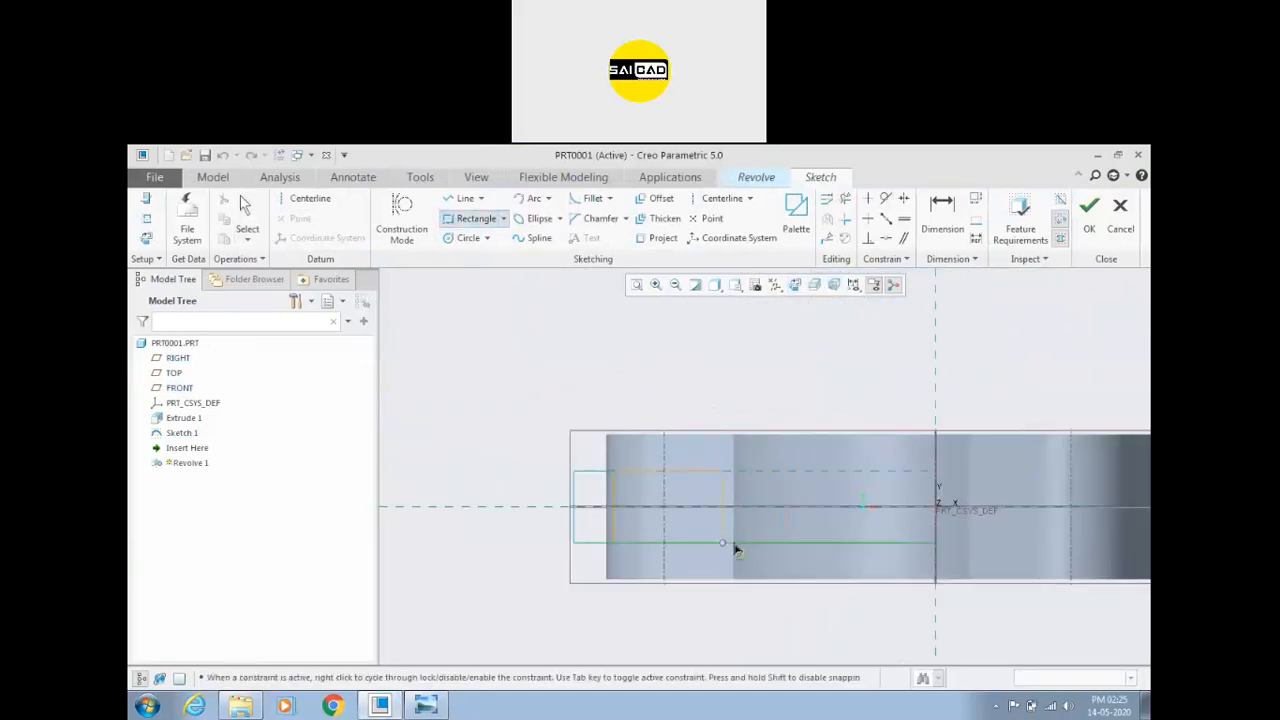
pyautogui.click(756, 546)
pyautogui.middleClick(756, 546)
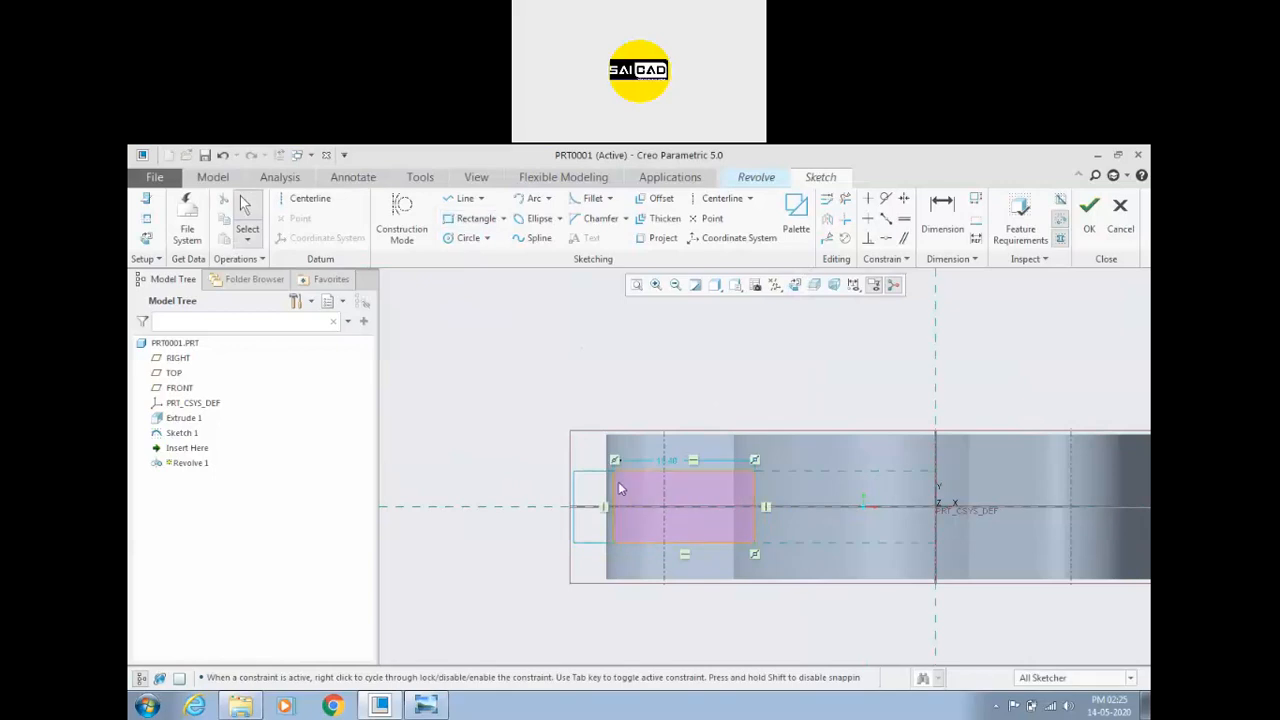
pyautogui.click(886, 239)
pyautogui.click(607, 455)
pyautogui.click(1089, 207)
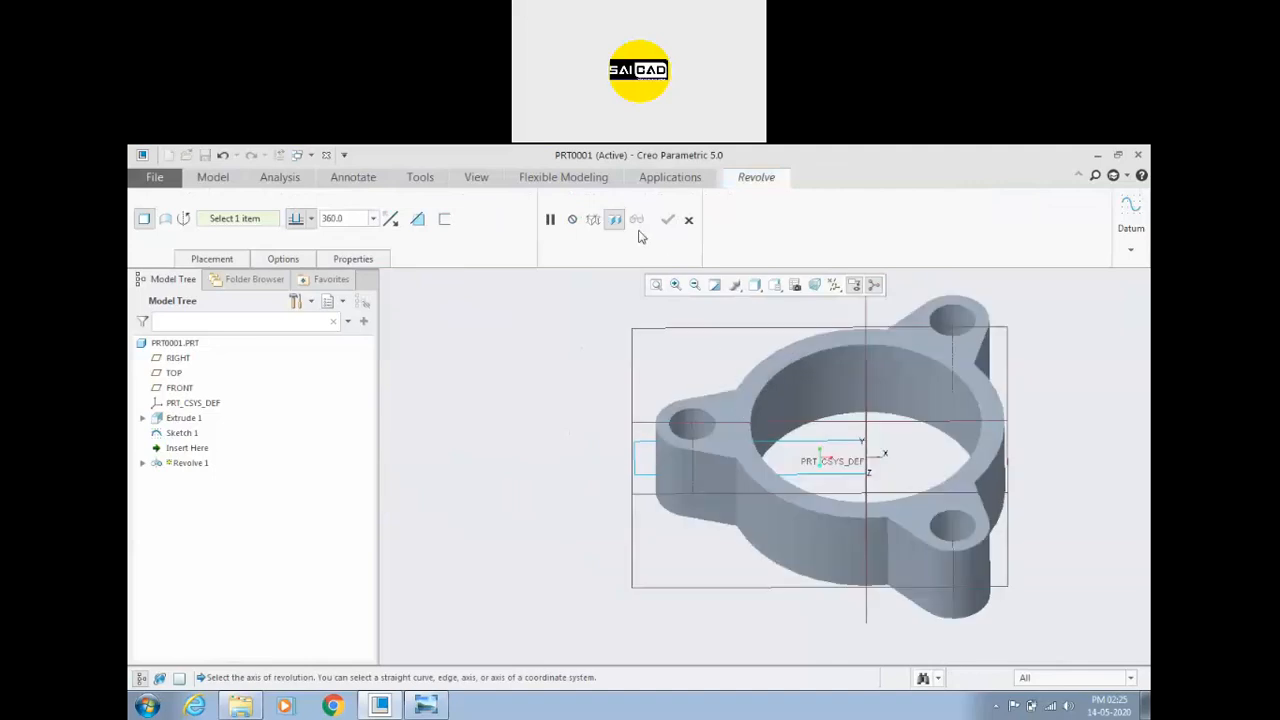
# Step: Use the vertical centre line as the revolve axis and set the revolve to remove material
pyautogui.click(867, 462)
pyautogui.click(391, 219)
pyautogui.moveTo(556, 506)
pyautogui.mouseDown(button='middle')
pyautogui.moveTo(538, 466)
pyautogui.moveTo(535, 500)
pyautogui.mouseUp(button='middle')
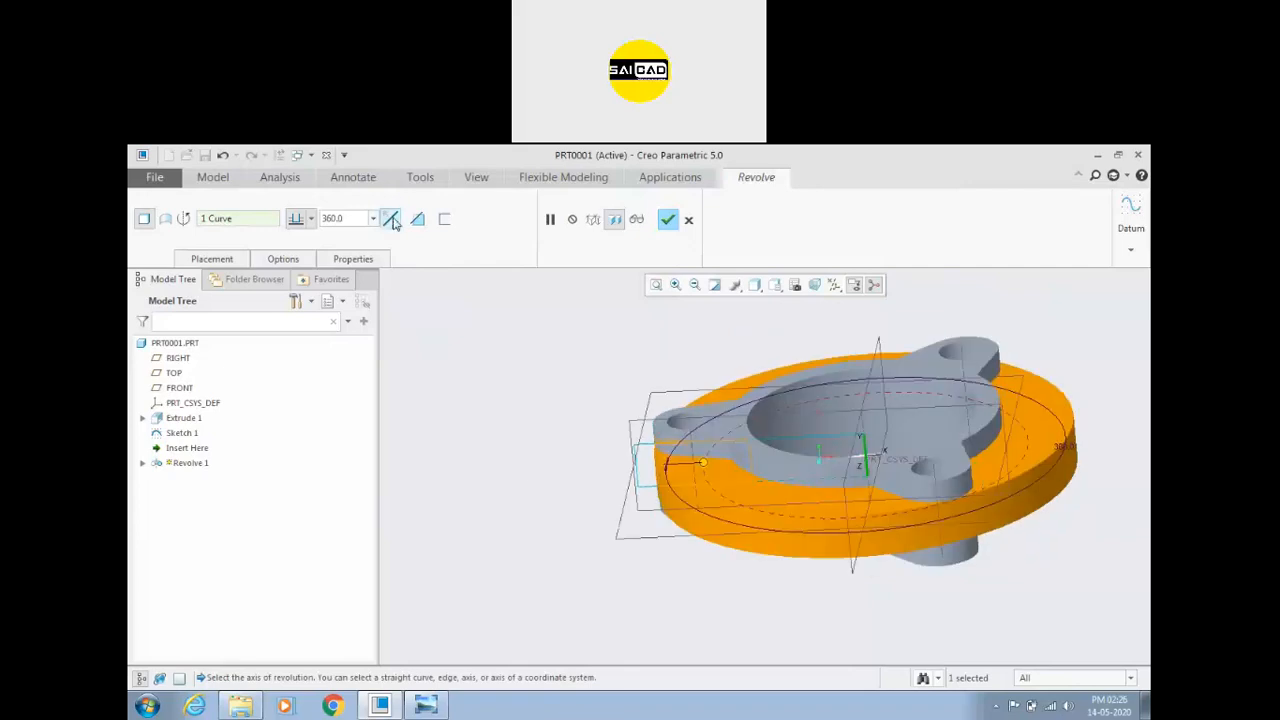
pyautogui.click(417, 219)
pyautogui.moveTo(549, 403); pyautogui.dragTo(556, 399, button='middle')
pyautogui.scroll(-2, 788, 538)
pyautogui.moveTo(733, 537); pyautogui.dragTo(751, 531, button='middle')
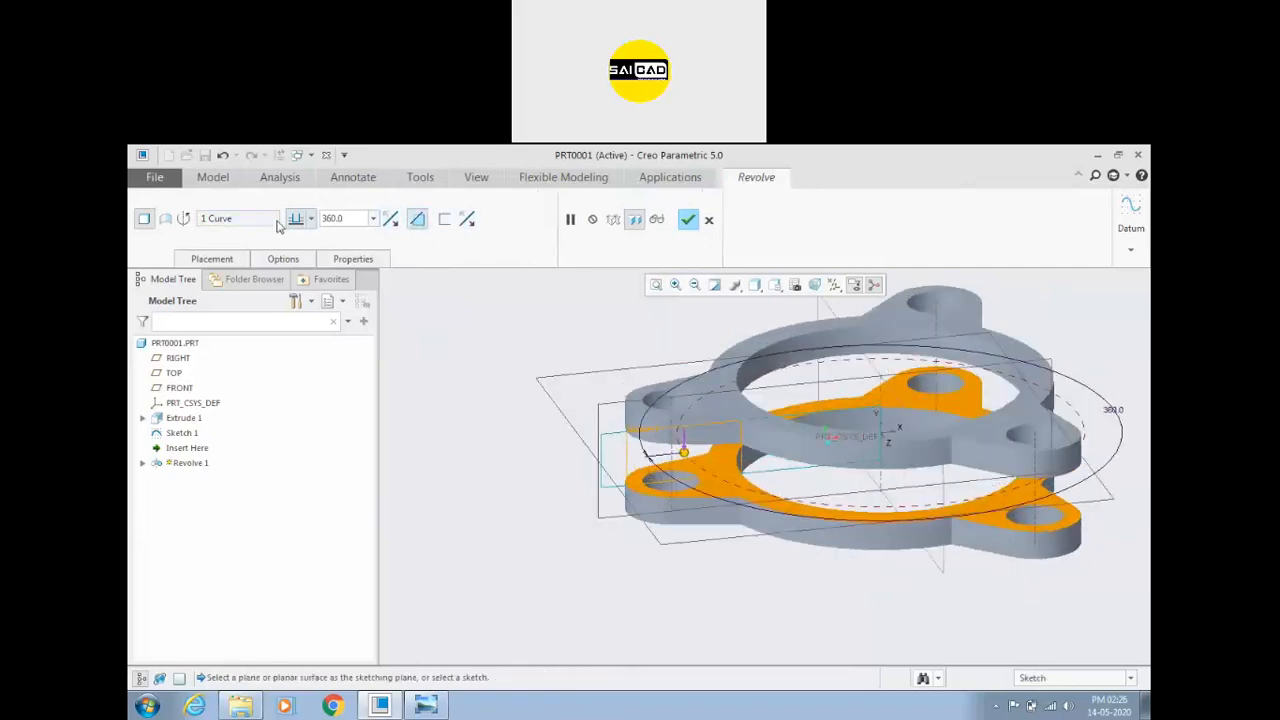
# Step: Make the revolve angle symmetric at 90° and finish the cut
pyautogui.click(311, 219)
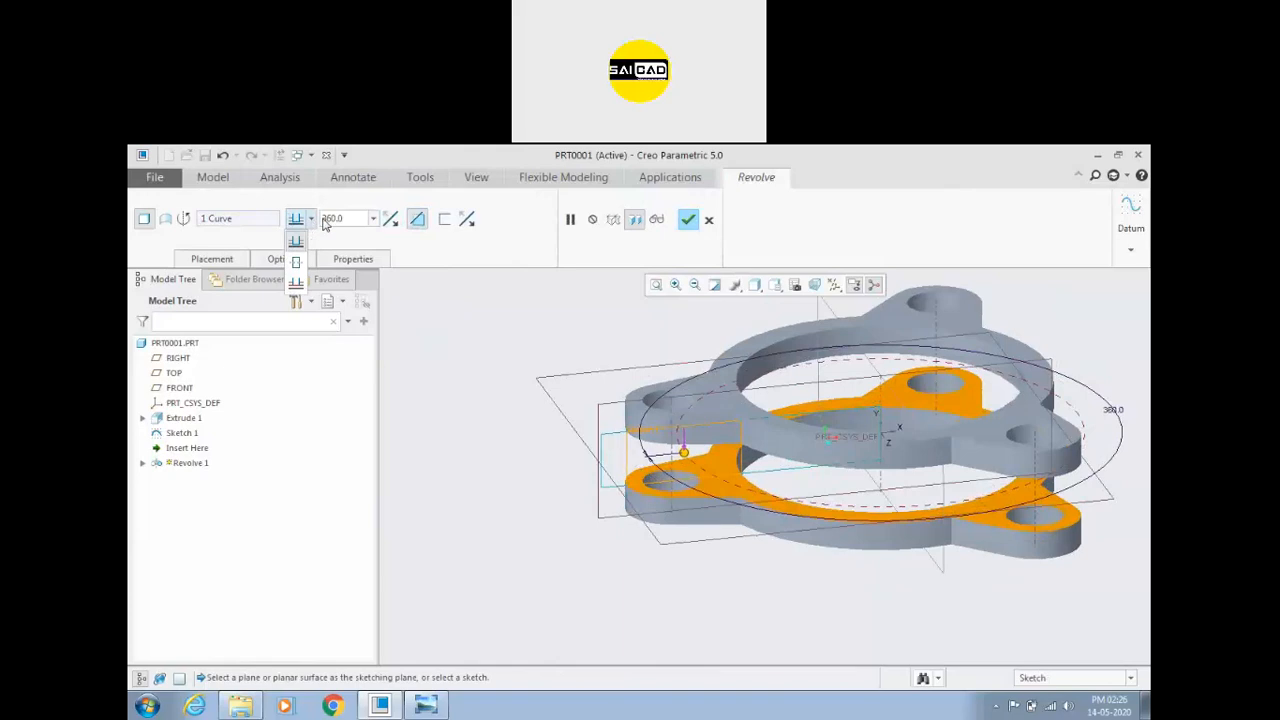
pyautogui.click(297, 262)
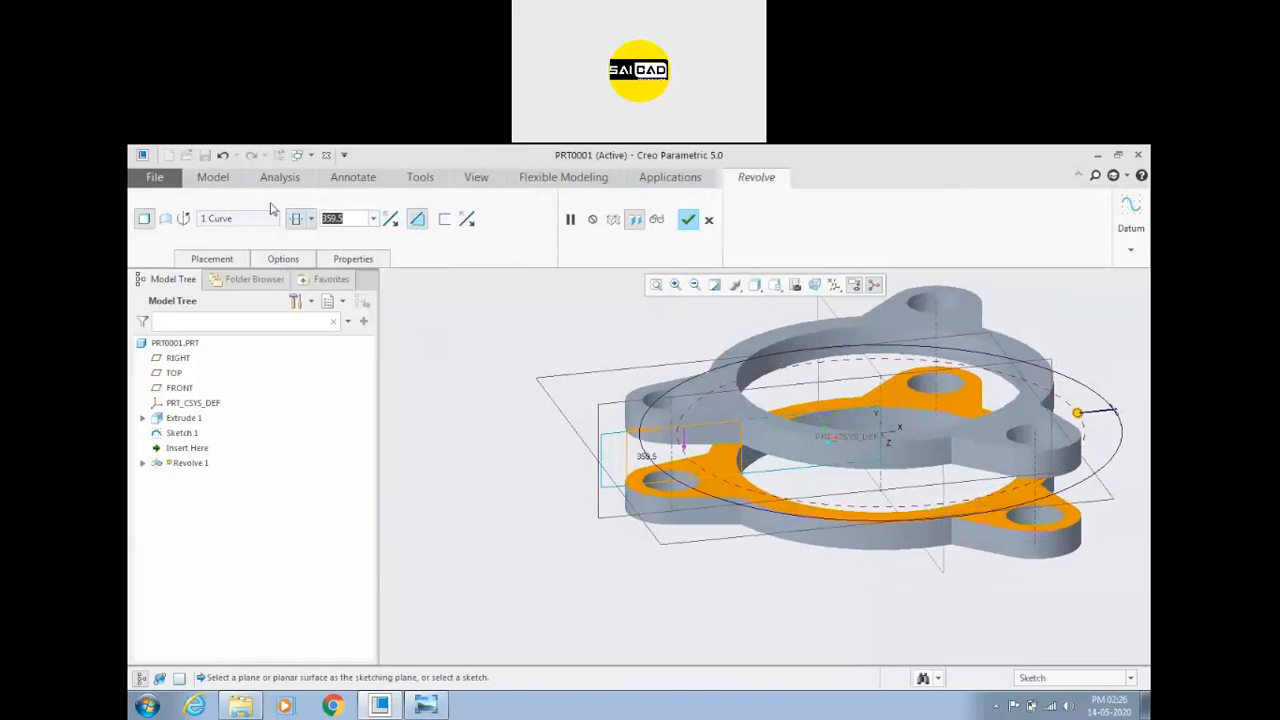
pyautogui.write('90')
pyautogui.press('Return')
pyautogui.moveTo(564, 476); pyautogui.dragTo(590, 536, button='middle')
pyautogui.click(688, 219)
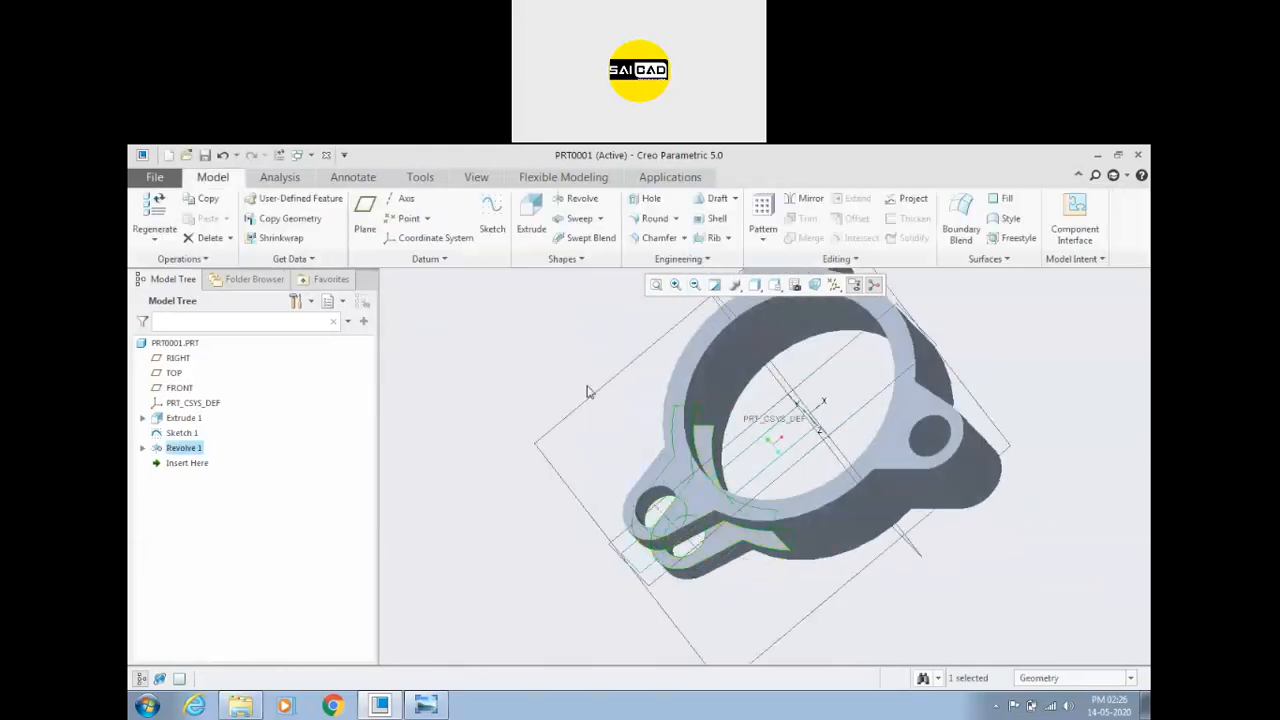
# Step: Hide Sketch 1 so only the cut part is visible
pyautogui.moveTo(531, 489); pyautogui.dragTo(598, 452, button='middle')
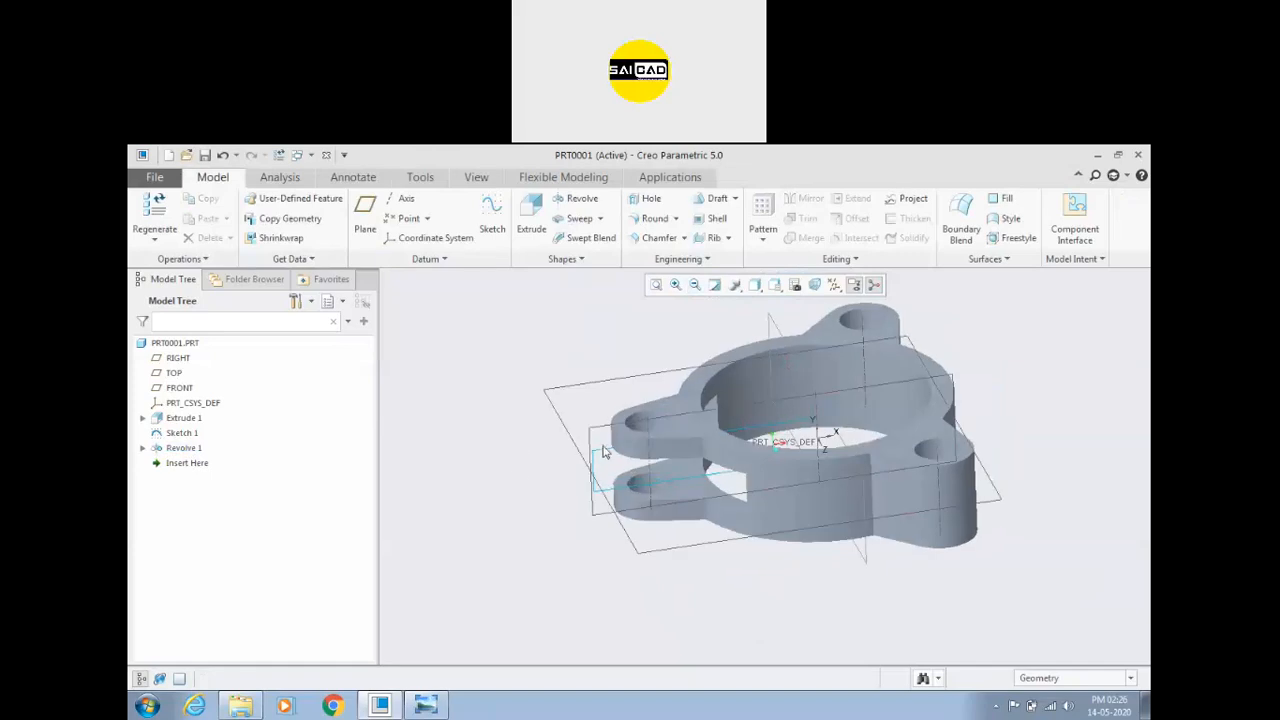
pyautogui.click(602, 458)
pyautogui.rightClick(181, 433)
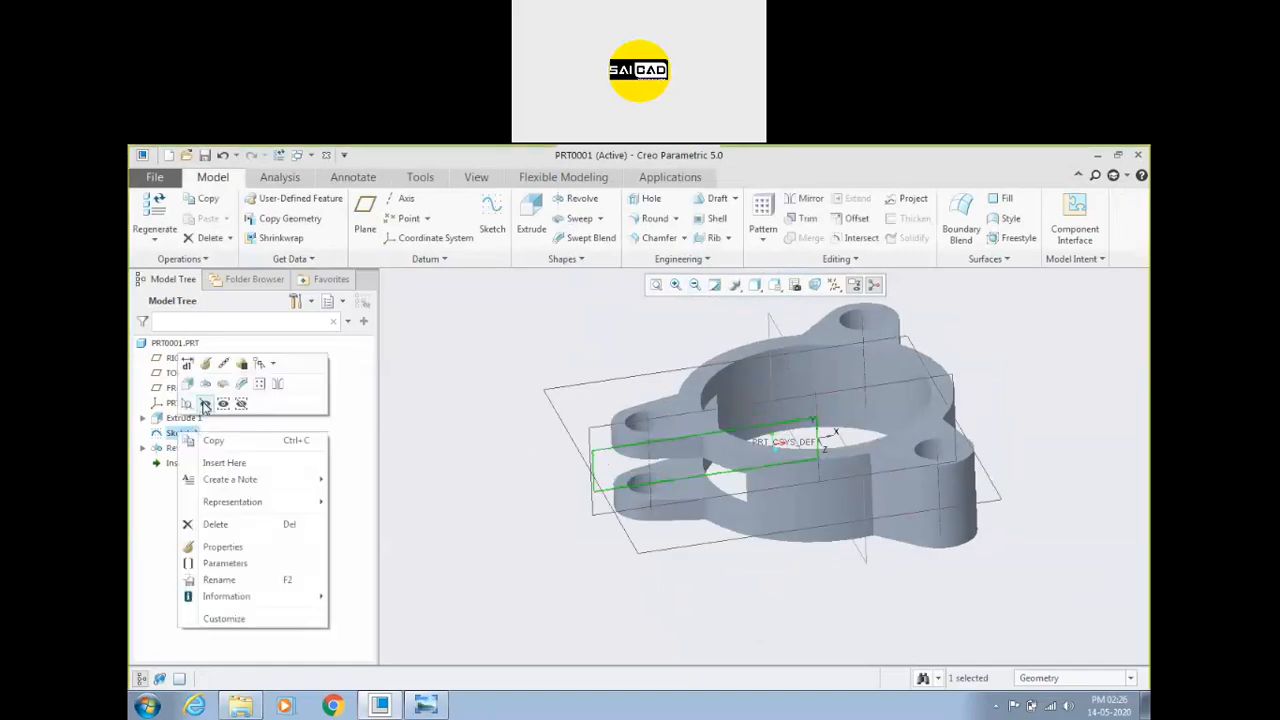
pyautogui.click(204, 404)
pyautogui.moveTo(500, 480)
pyautogui.mouseDown(button='middle')
pyautogui.moveTo(531, 451)
pyautogui.moveTo(532, 485)
pyautogui.mouseUp(button='middle')
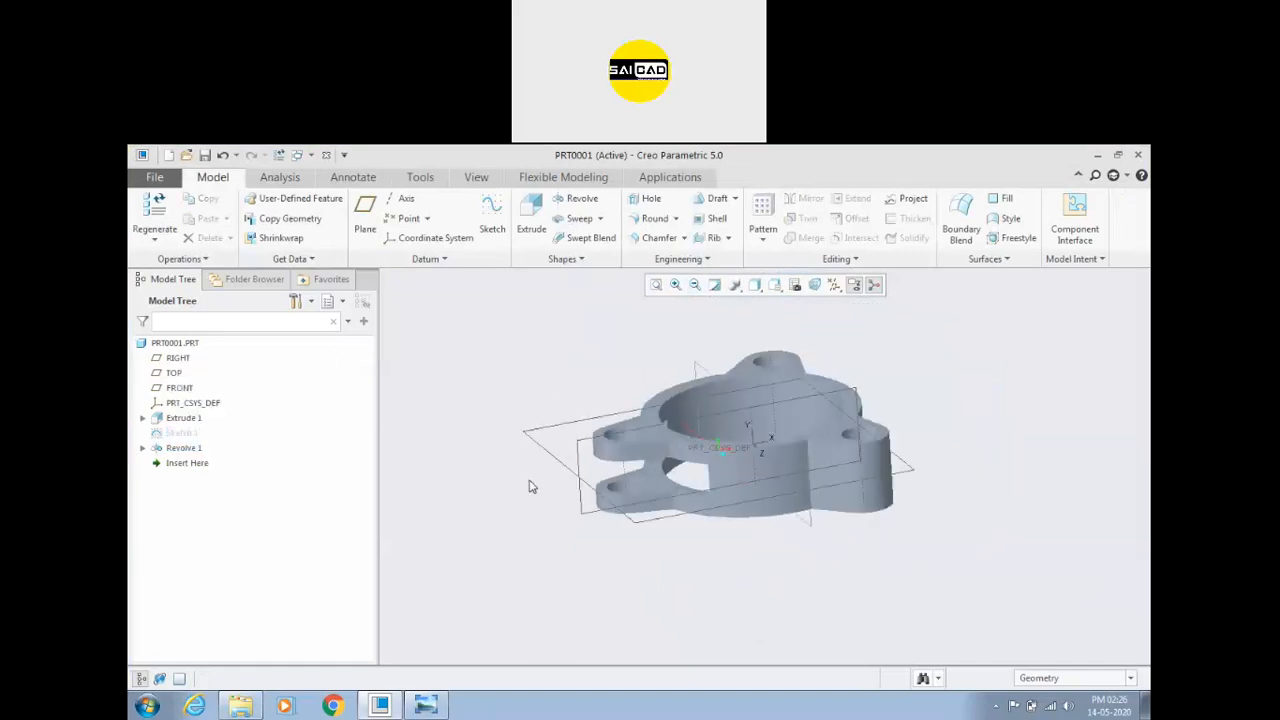
# Step: Check the reference drawing in Photo Viewer, then return to the model's slot
pyautogui.click(426, 705)
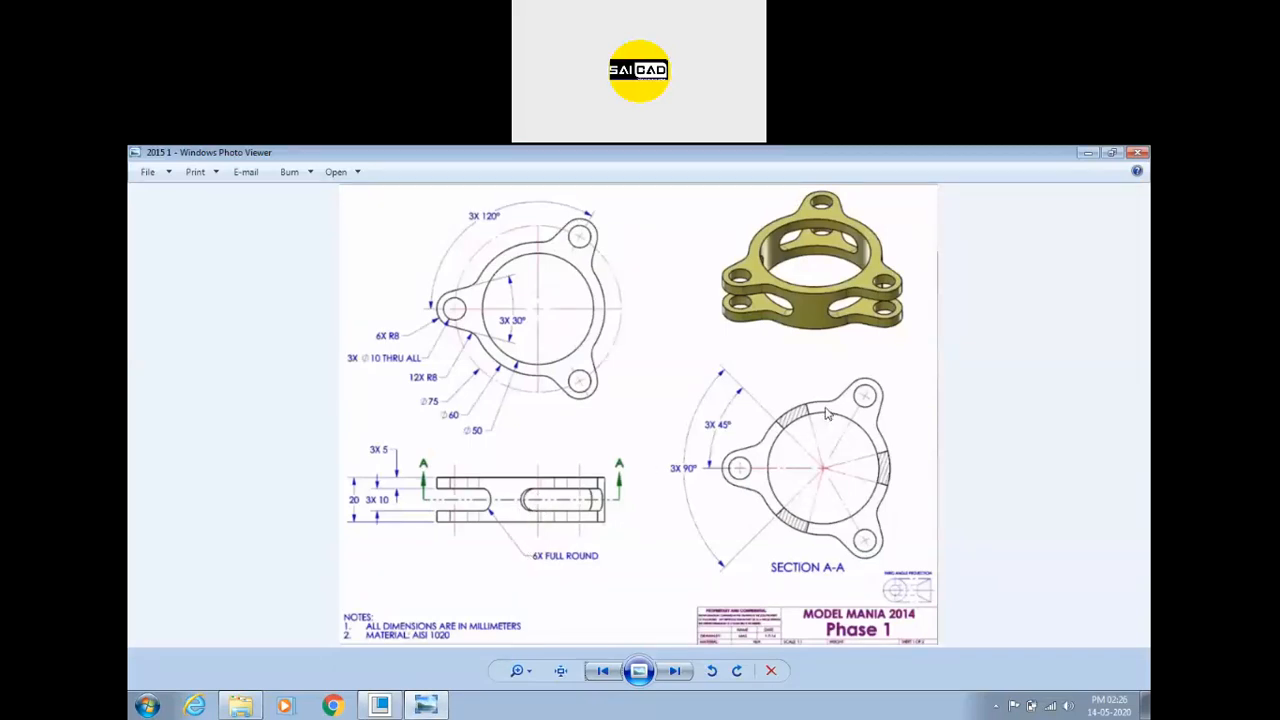
pyautogui.click(426, 705)
pyautogui.moveTo(486, 557); pyautogui.dragTo(645, 491, button='middle')
pyautogui.scroll(3, 613, 443)
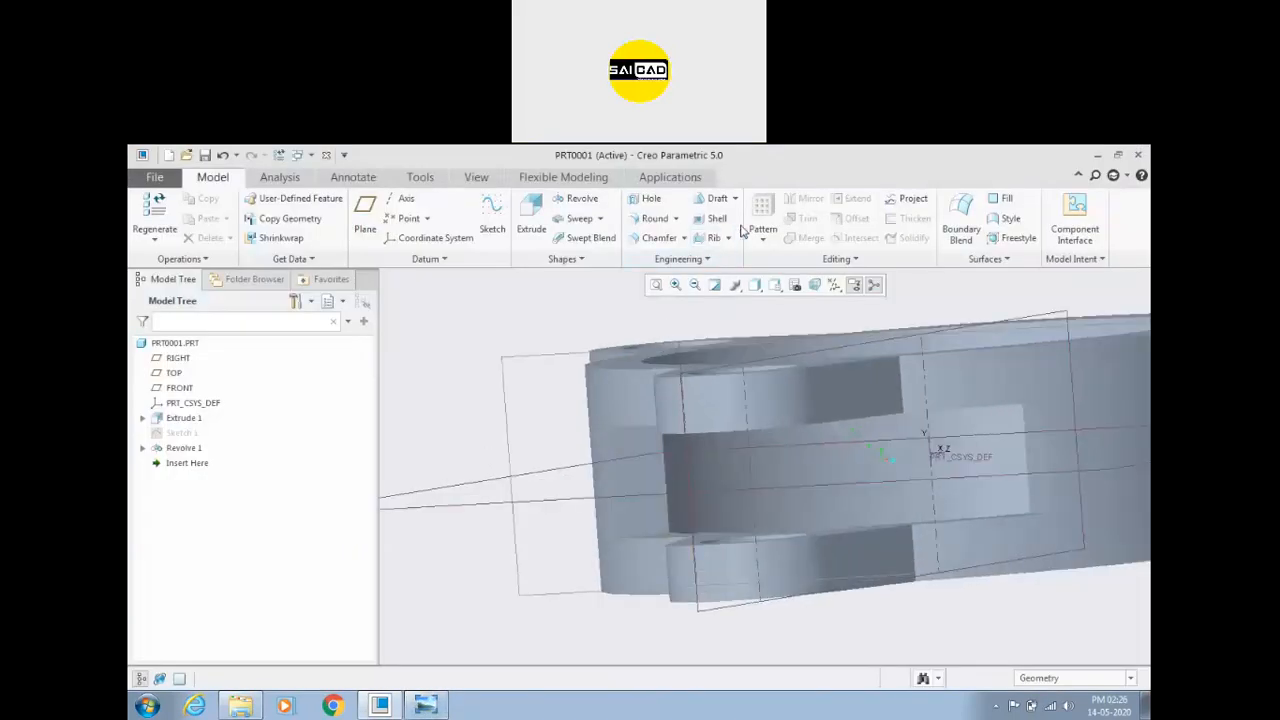
# Step: Start a Round feature and open its Sets panel
pyautogui.click(676, 220)
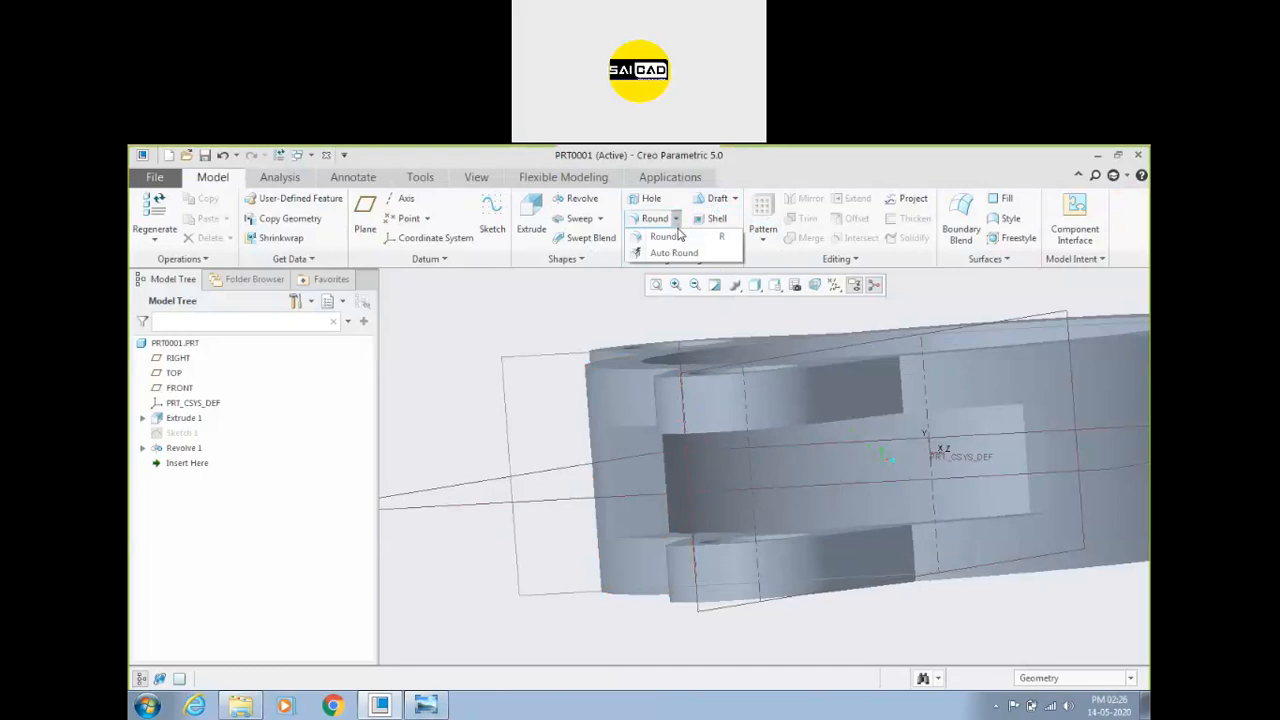
pyautogui.click(678, 235)
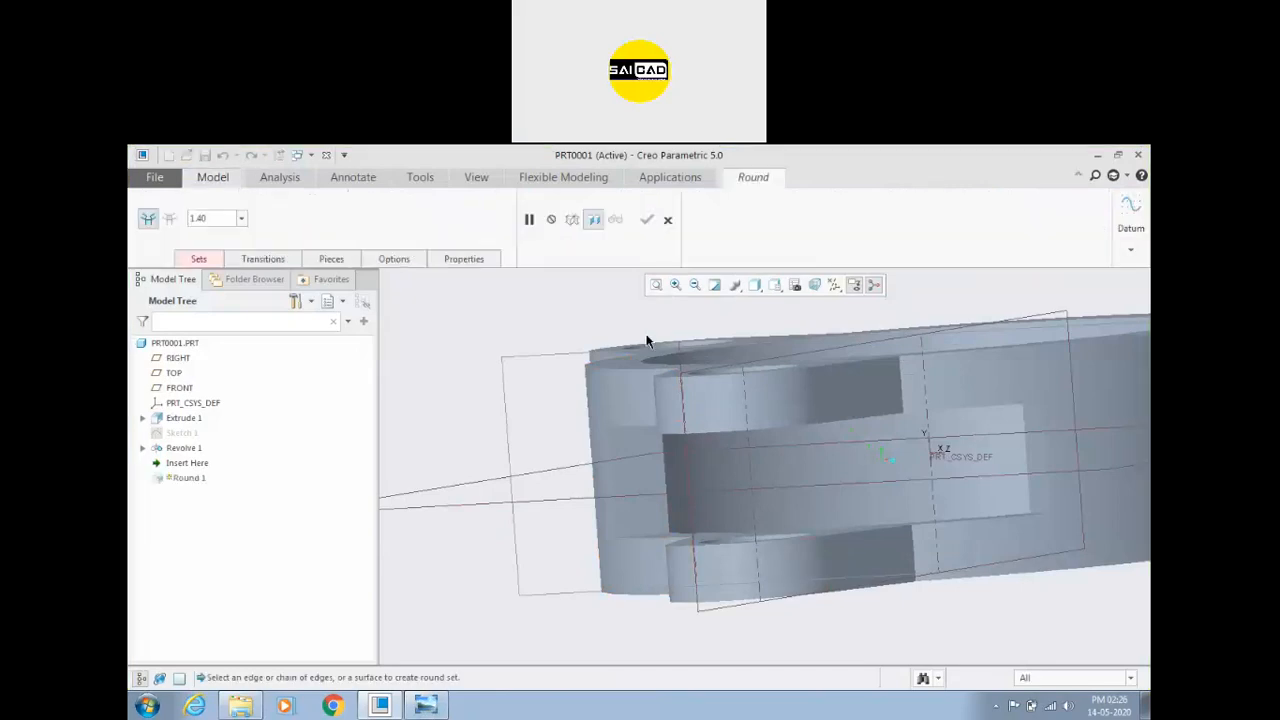
pyautogui.click(668, 220)
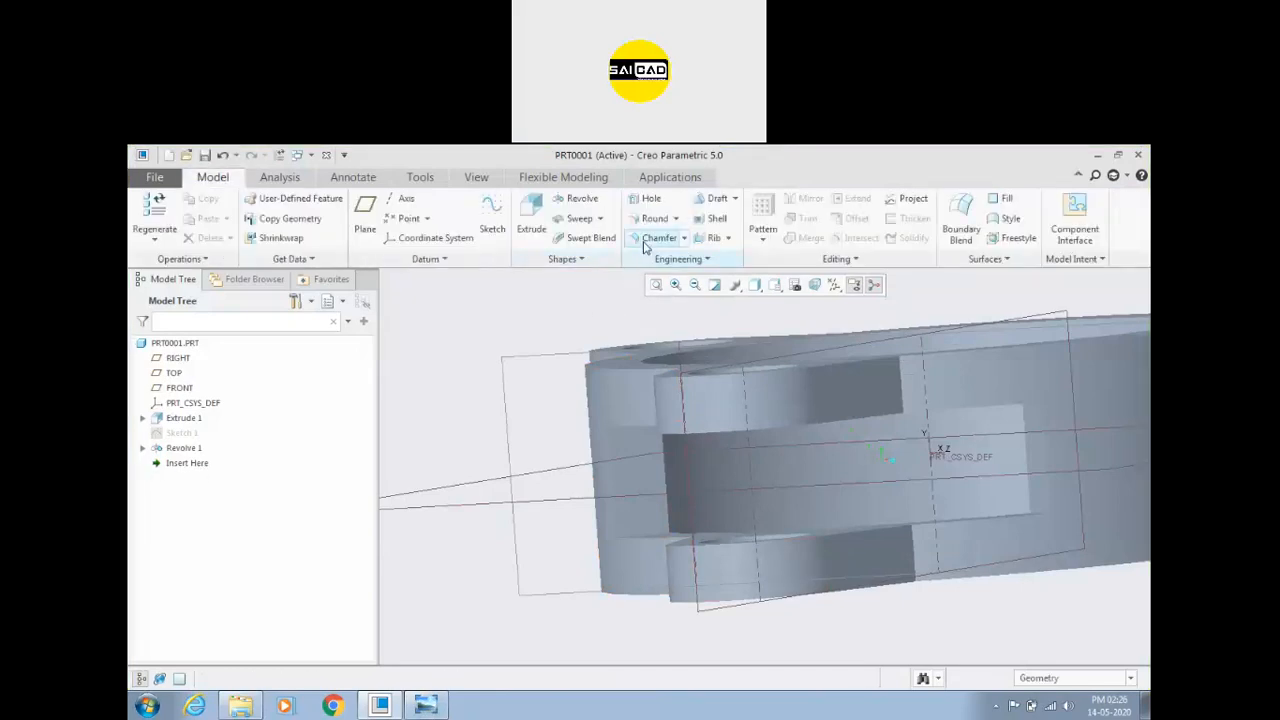
pyautogui.click(676, 219)
pyautogui.click(549, 314)
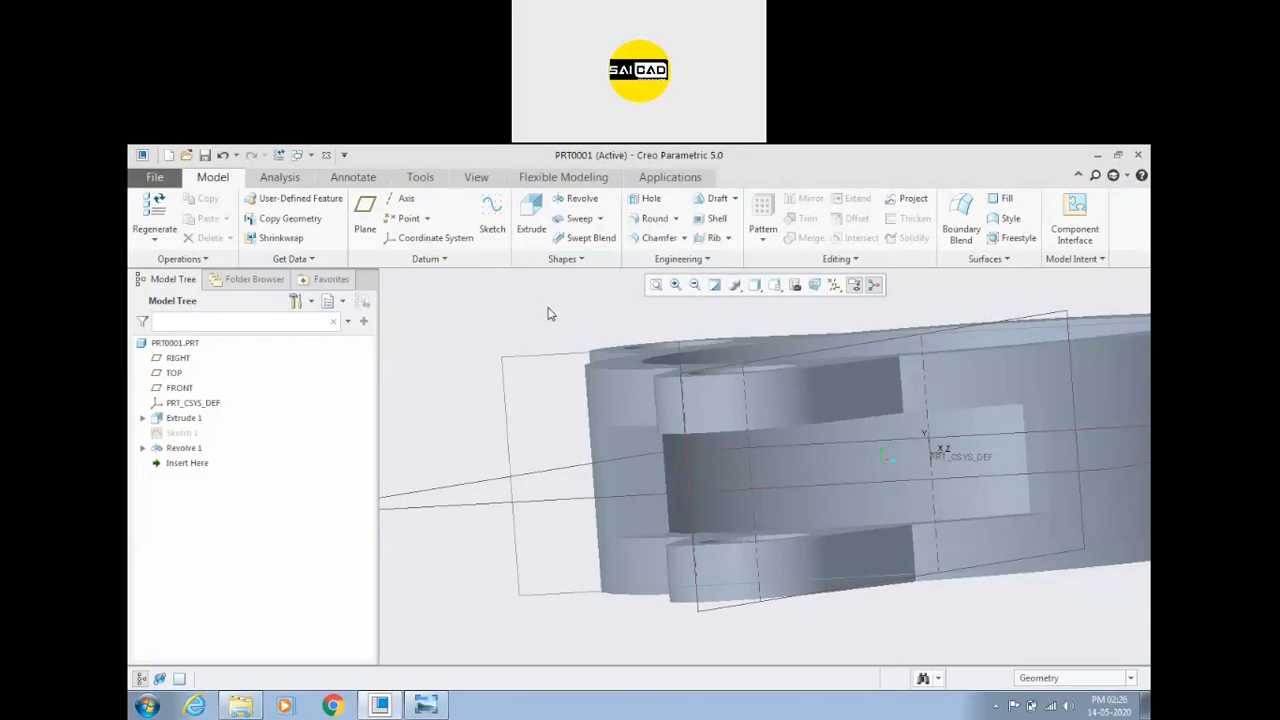
pyautogui.click(652, 219)
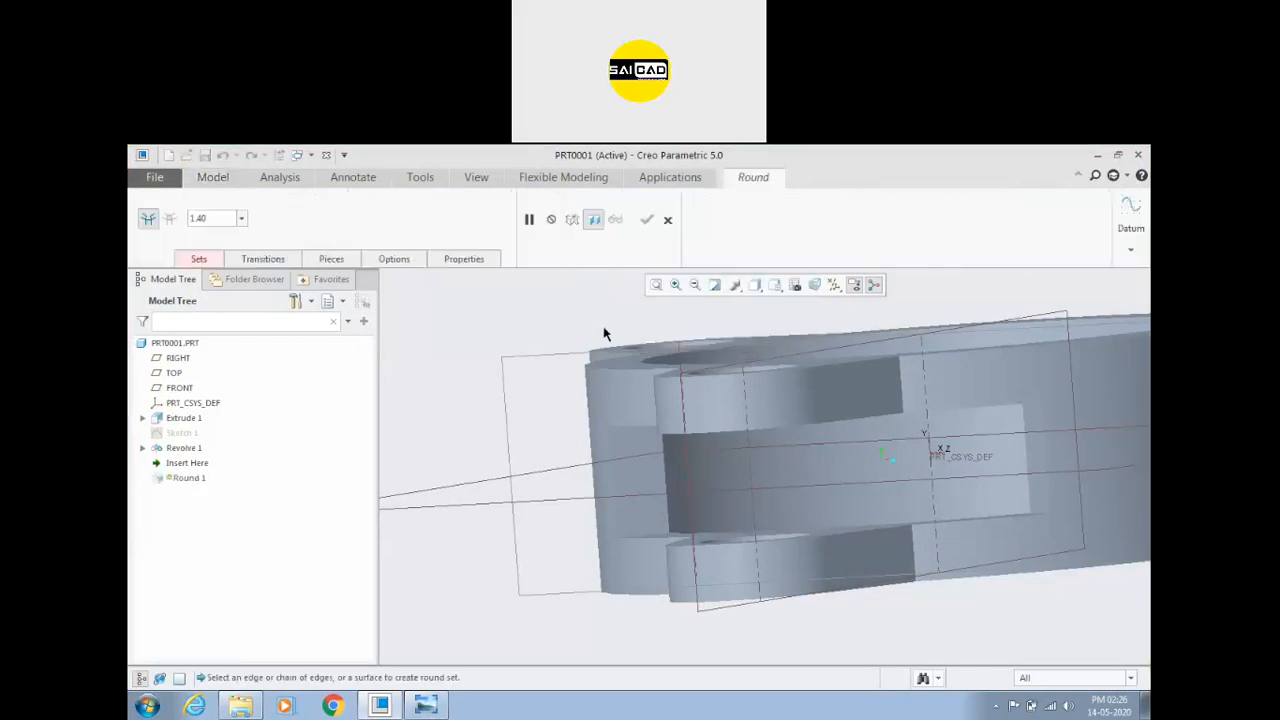
pyautogui.click(199, 259)
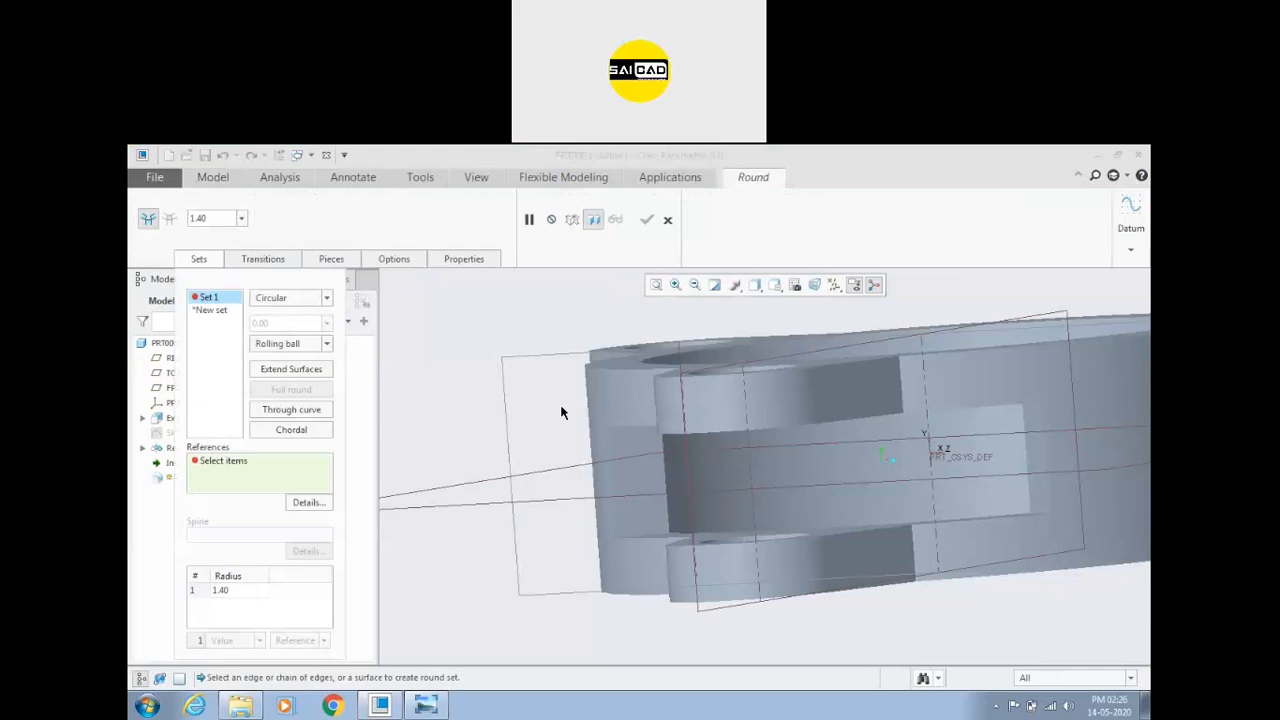
# Step: Pick the slot's top end edge and try radius values 10, then 5
pyautogui.scroll(-1, 622, 473)
pyautogui.moveTo(622, 473); pyautogui.dragTo(617, 434, button='middle')
pyautogui.click(627, 410)
pyautogui.moveTo(462, 505); pyautogui.dragTo(560, 443, button='middle')
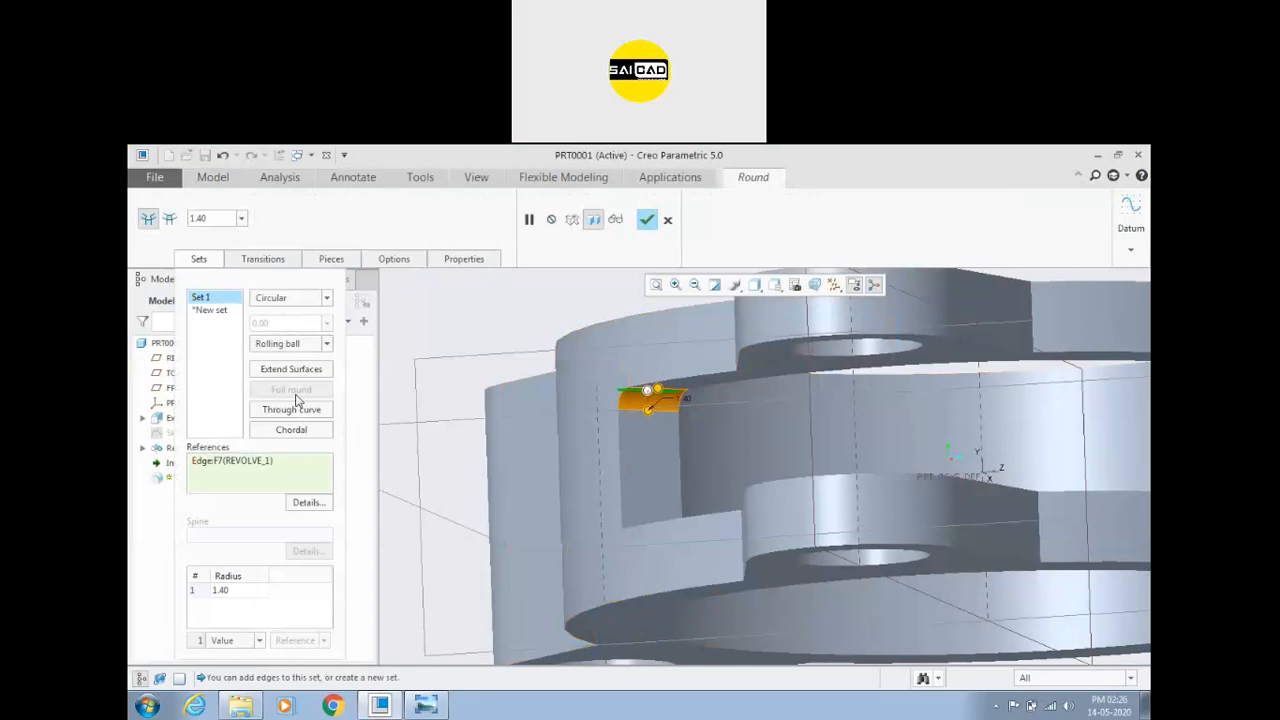
pyautogui.click(241, 590)
pyautogui.write('10')
pyautogui.press('Return')
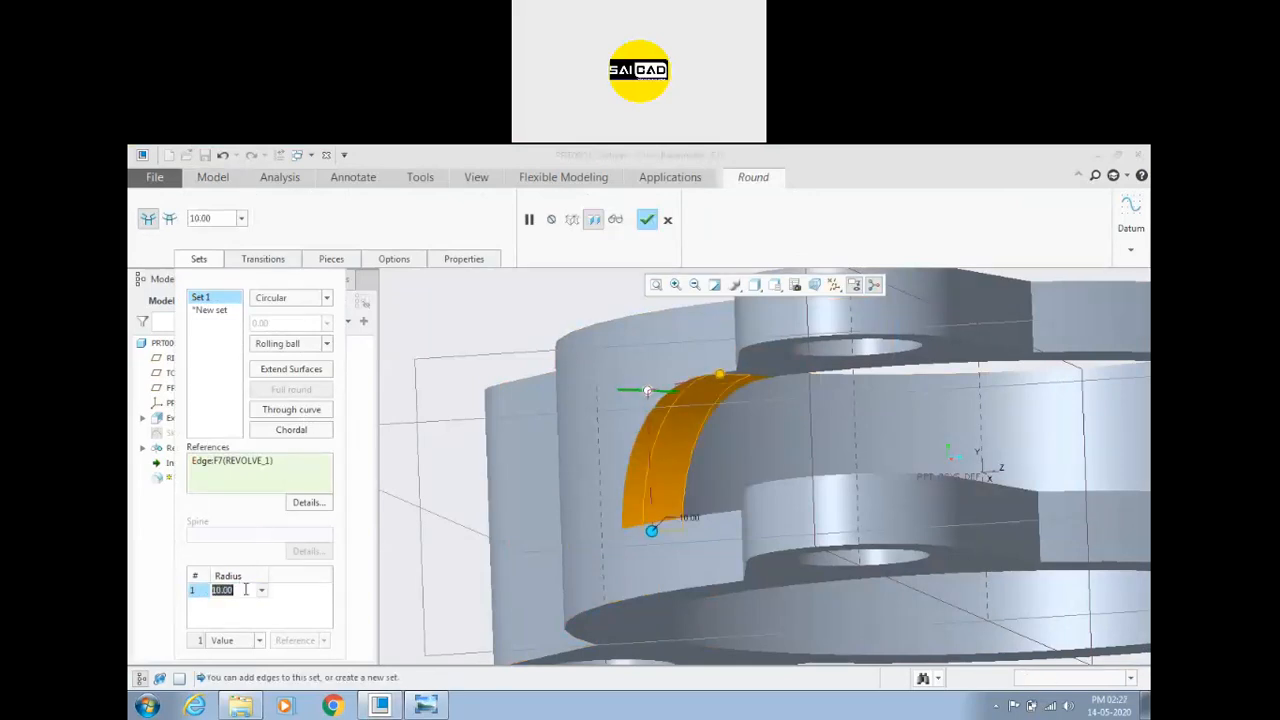
pyautogui.write('5')
pyautogui.press('Return')
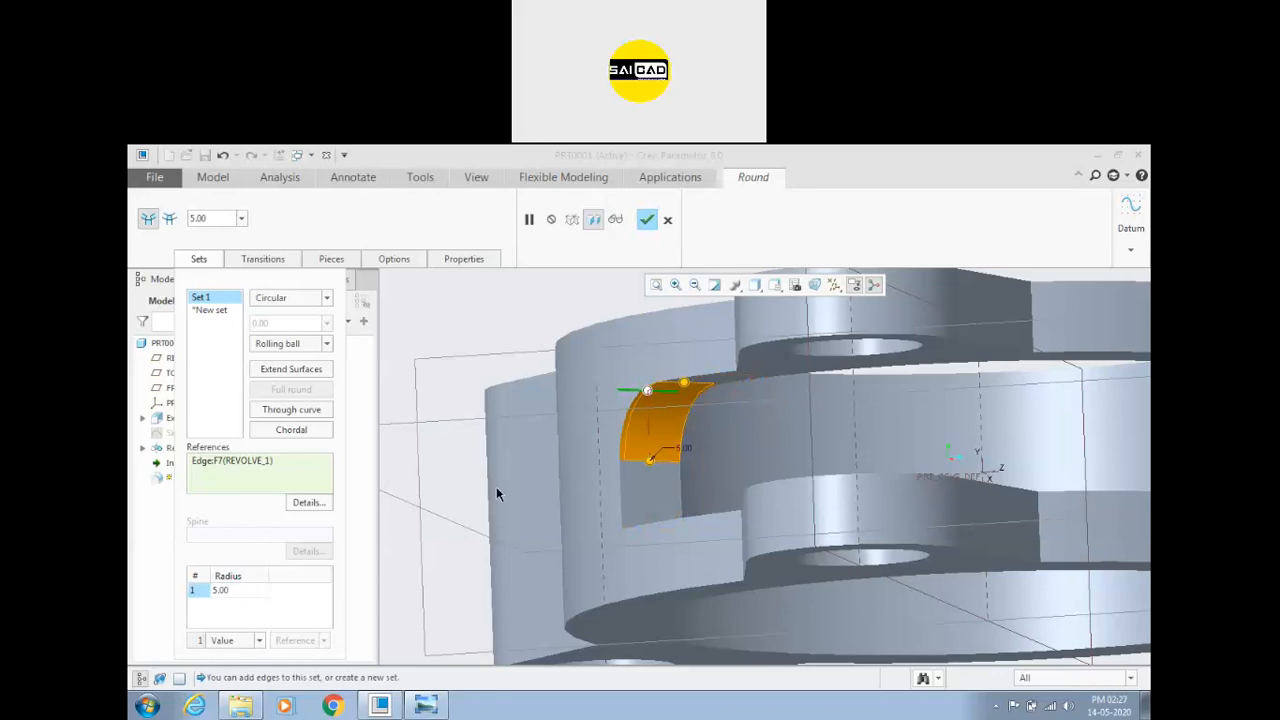
# Step: Add the slot's lower end edge to the round and set the radius to 4.99
pyautogui.scroll(1, 655, 486)
pyautogui.moveTo(507, 370); pyautogui.dragTo(510, 386, button='middle')
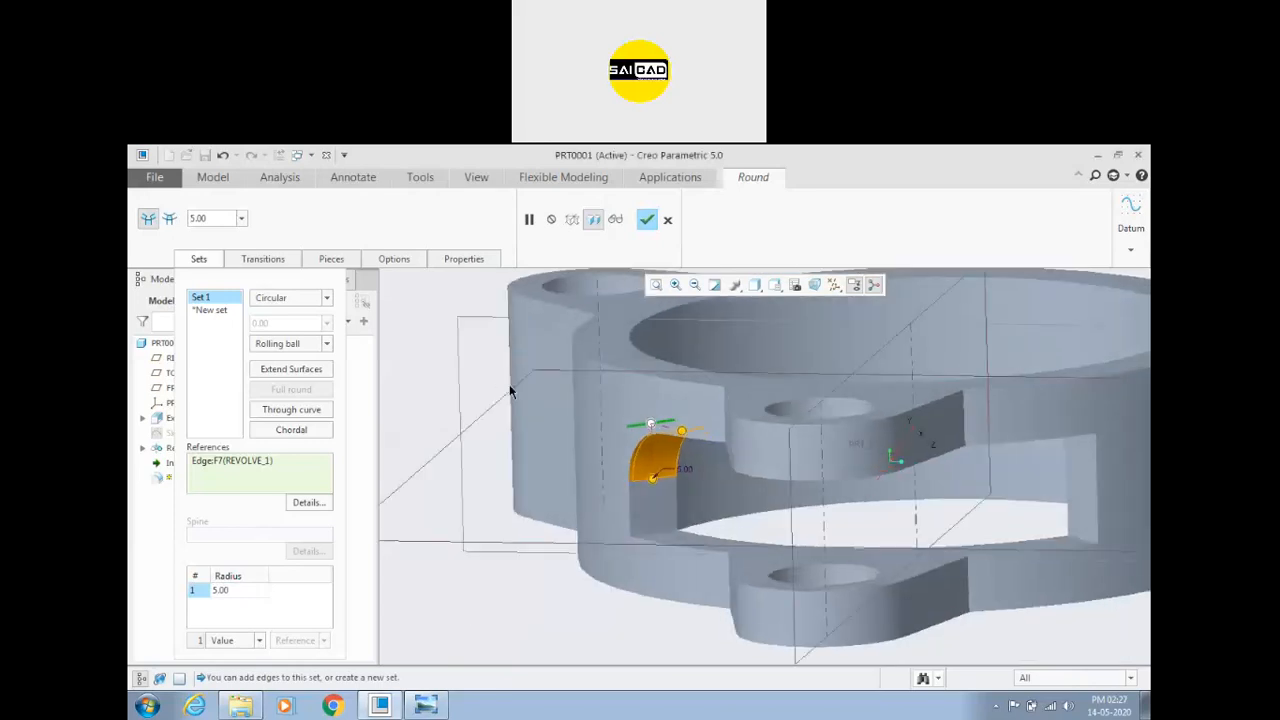
pyautogui.keyDown('ctrl'); pyautogui.click(668, 531); pyautogui.keyUp('ctrl')
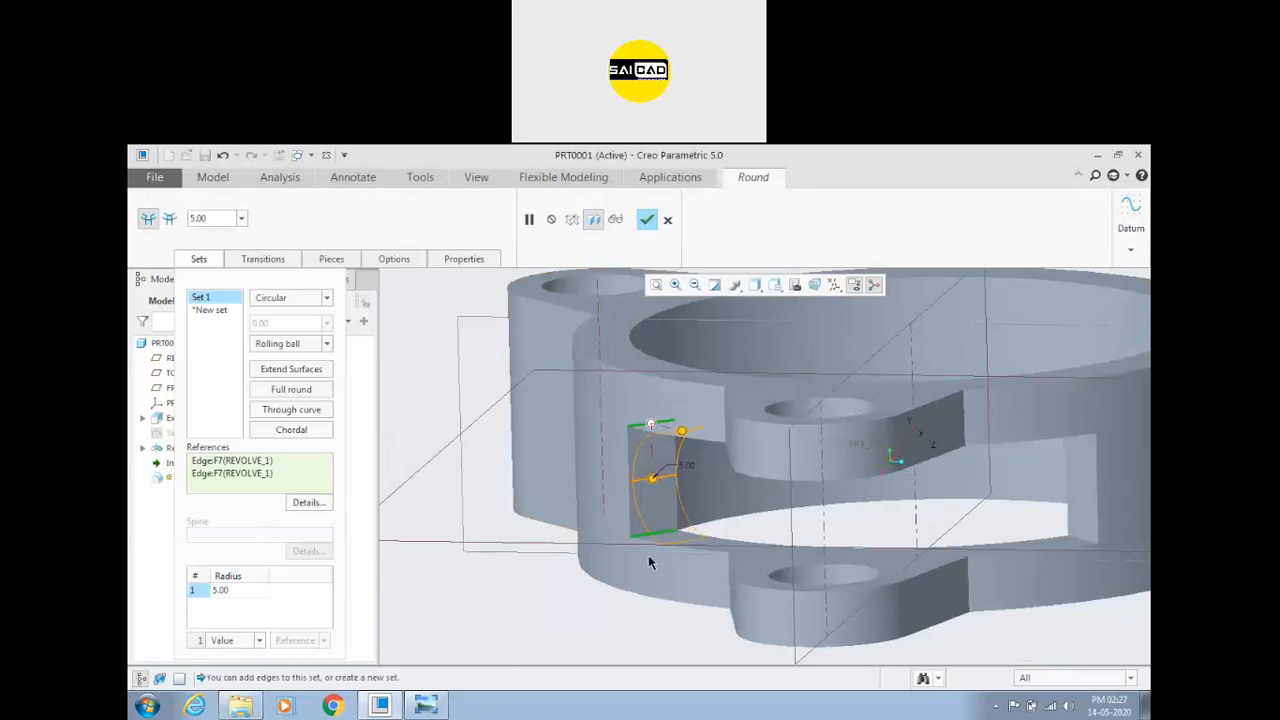
pyautogui.scroll(2, 657, 519)
pyautogui.moveTo(629, 558)
pyautogui.mouseDown(button='middle')
pyautogui.moveTo(642, 541)
pyautogui.moveTo(616, 540)
pyautogui.mouseUp(button='middle')
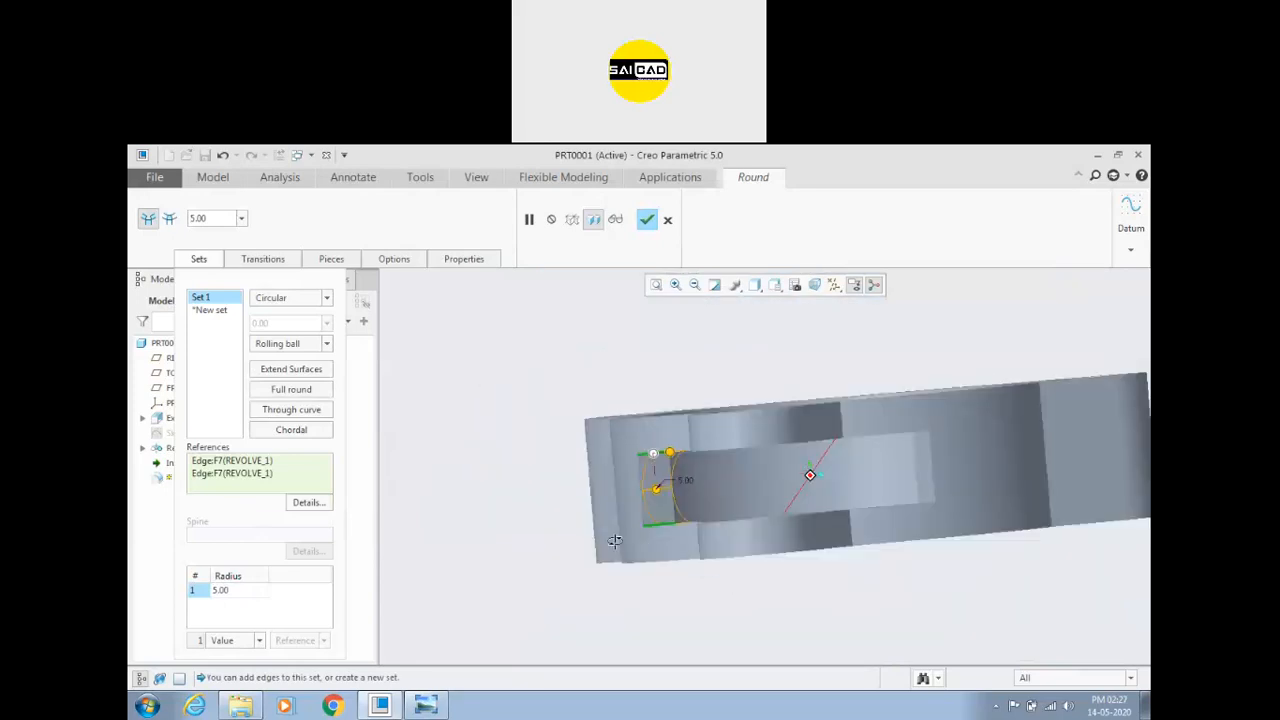
pyautogui.scroll(-5, 668, 505)
pyautogui.click(222, 590)
pyautogui.click(222, 590)
pyautogui.write('4.99')
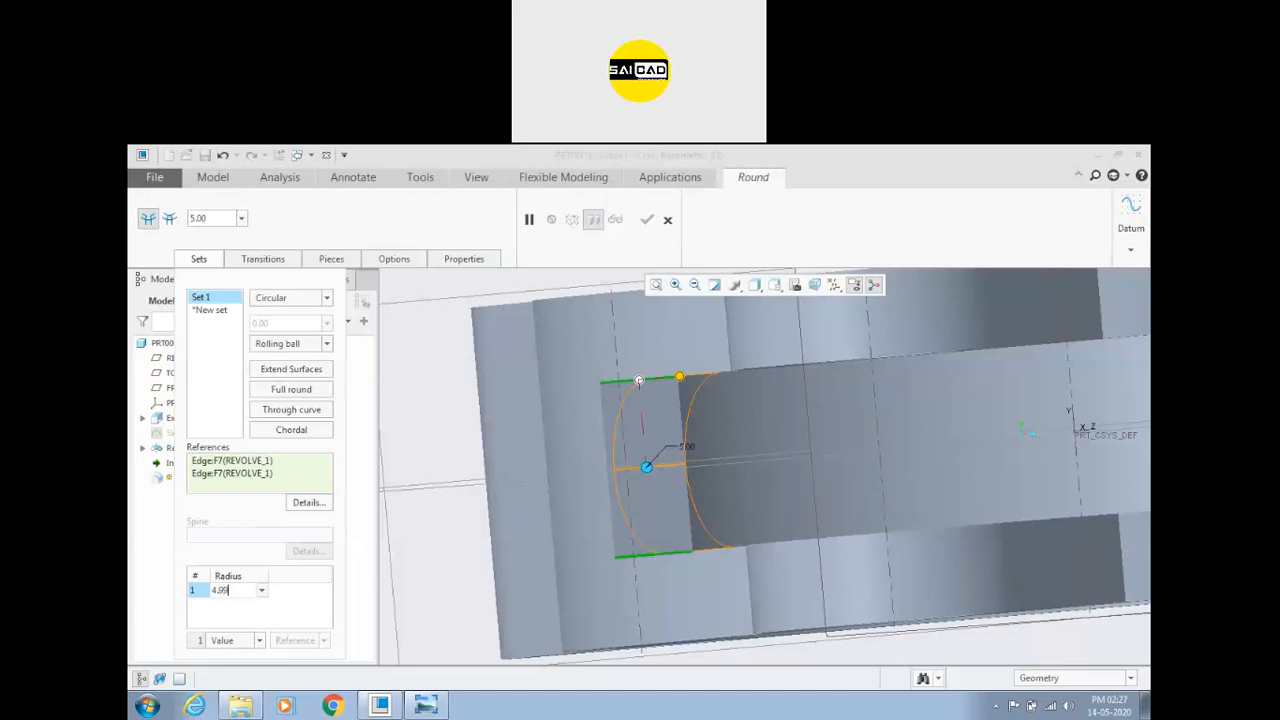
pyautogui.press('Return')
pyautogui.click(233, 589)
pyautogui.scroll(2, 497, 457)
pyautogui.moveTo(497, 457); pyautogui.dragTo(516, 426, button='middle')
# Step: Swap the round's edge references for slot surfaces, then discard that unfinished round
pyautogui.rightClick(258, 465)
pyautogui.click(290, 468)
pyautogui.rightClick(265, 466)
pyautogui.click(292, 478)
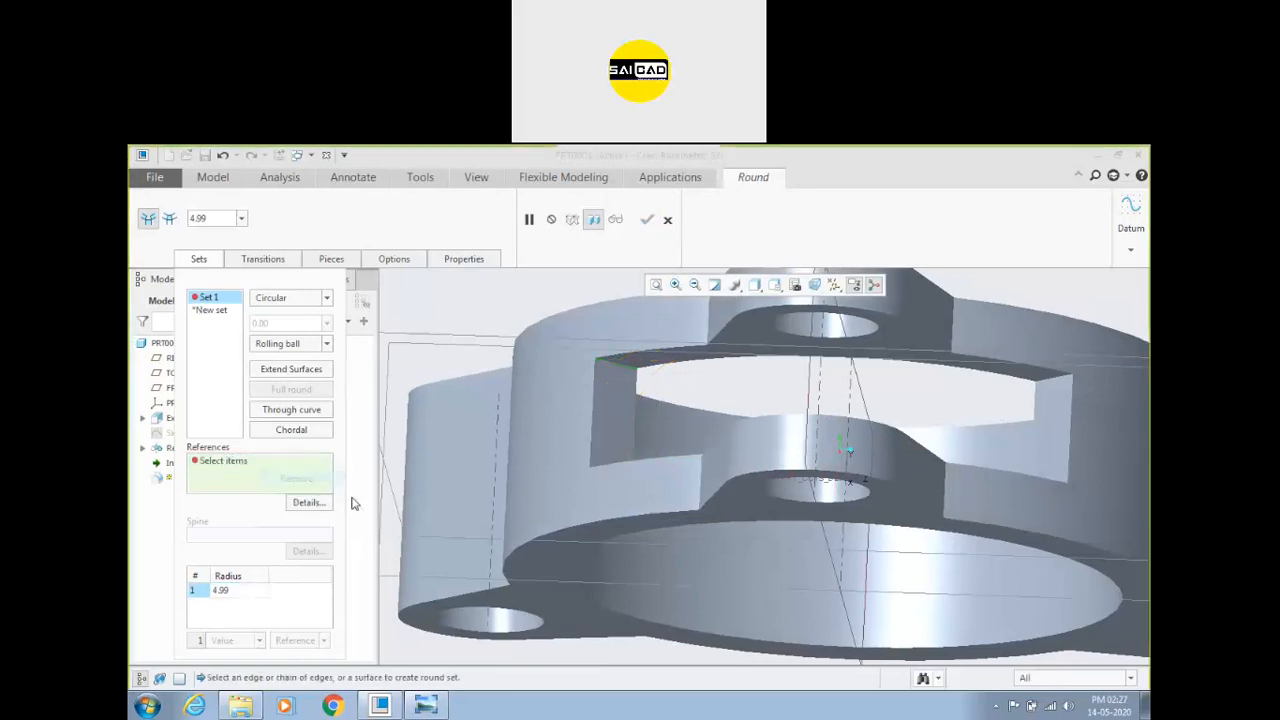
pyautogui.moveTo(500, 423); pyautogui.dragTo(609, 446, button='middle')
pyautogui.click(629, 368)
pyautogui.keyDown('ctrl'); pyautogui.click(603, 521); pyautogui.keyUp('ctrl')
pyautogui.moveTo(518, 542); pyautogui.dragTo(453, 524, button='middle')
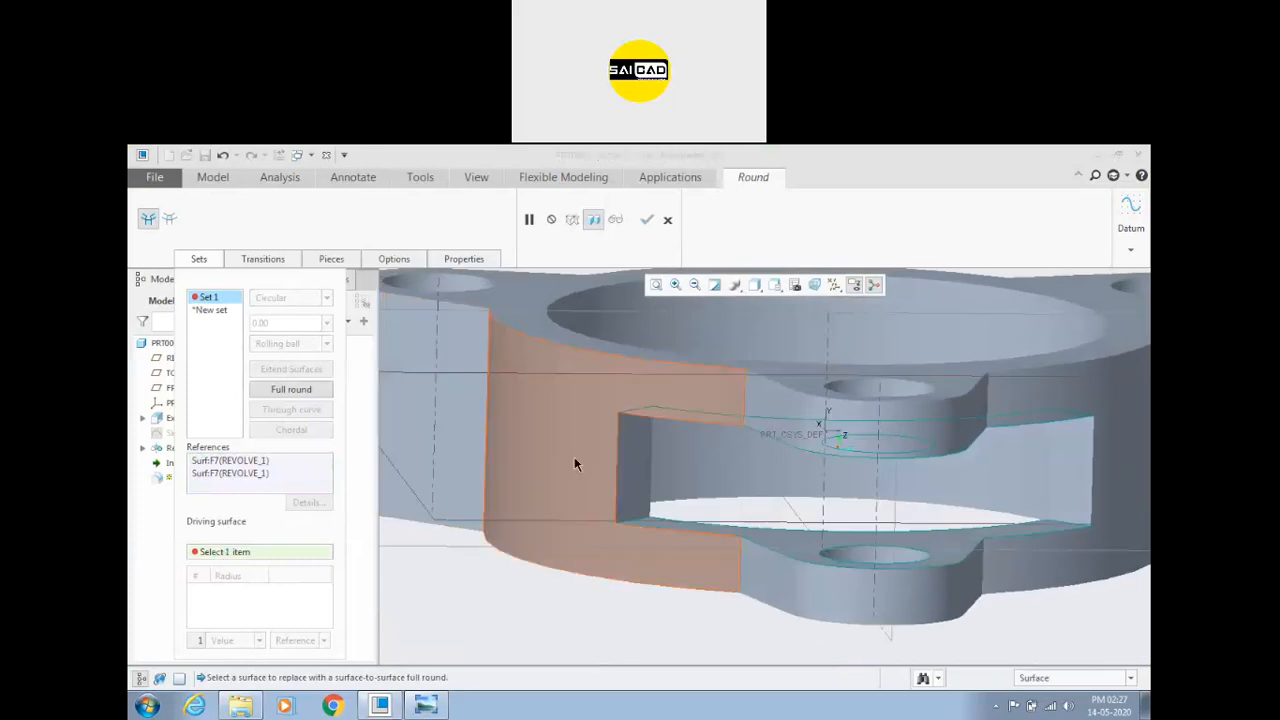
pyautogui.click(636, 455)
pyautogui.moveTo(545, 534); pyautogui.dragTo(642, 504, button='middle')
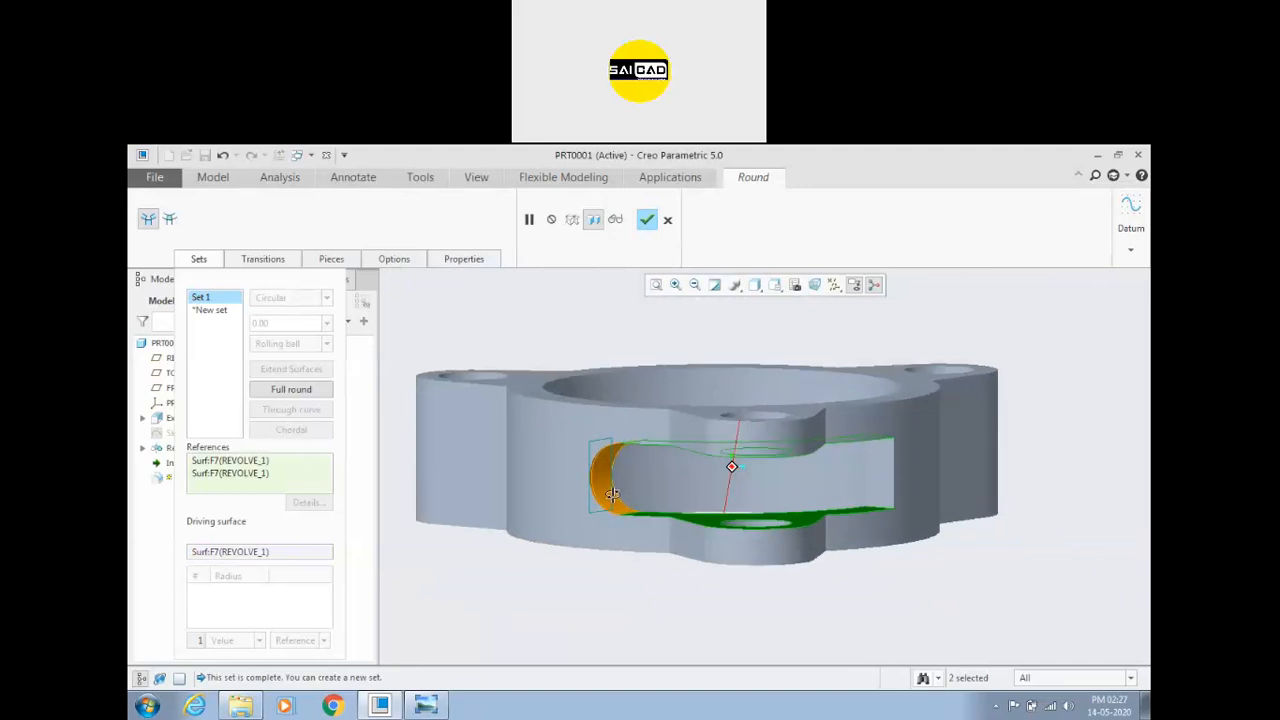
pyautogui.click(669, 221)
pyautogui.click(640, 451)
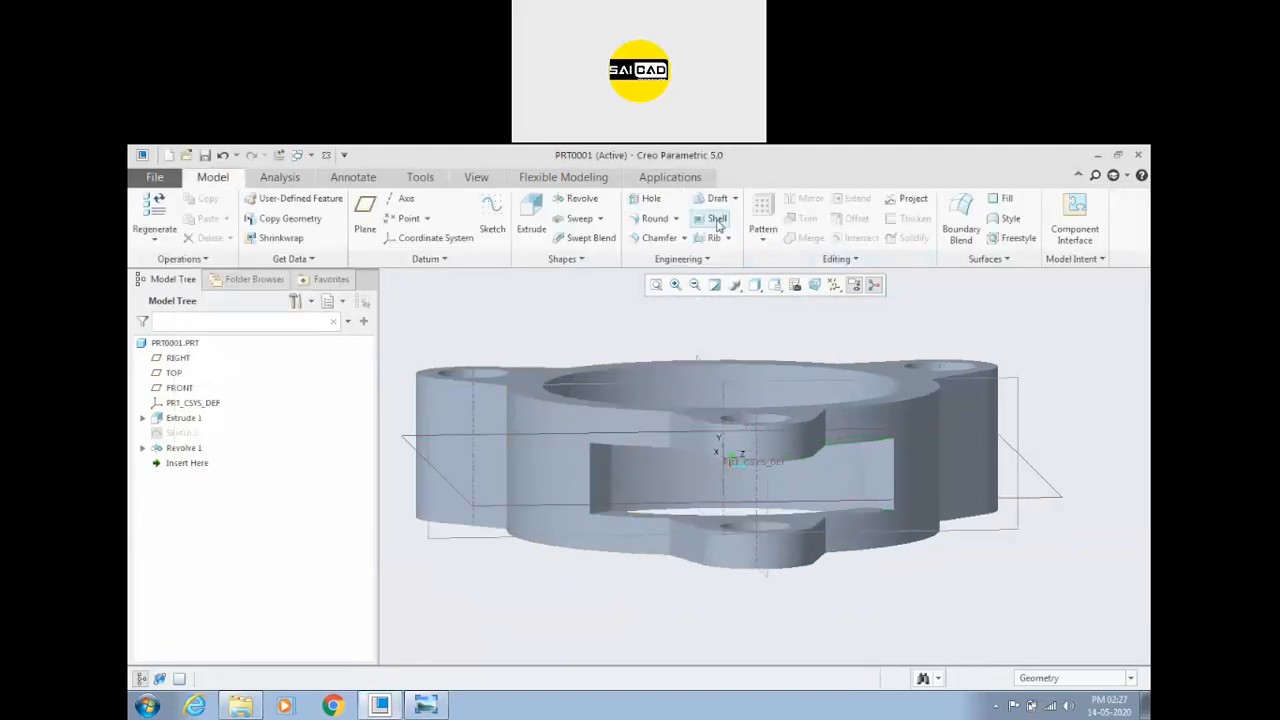
# Step: Start a new round in the Sets panel and remove a wrongly picked lug surface
pyautogui.click(655, 218)
pyautogui.click(200, 258)
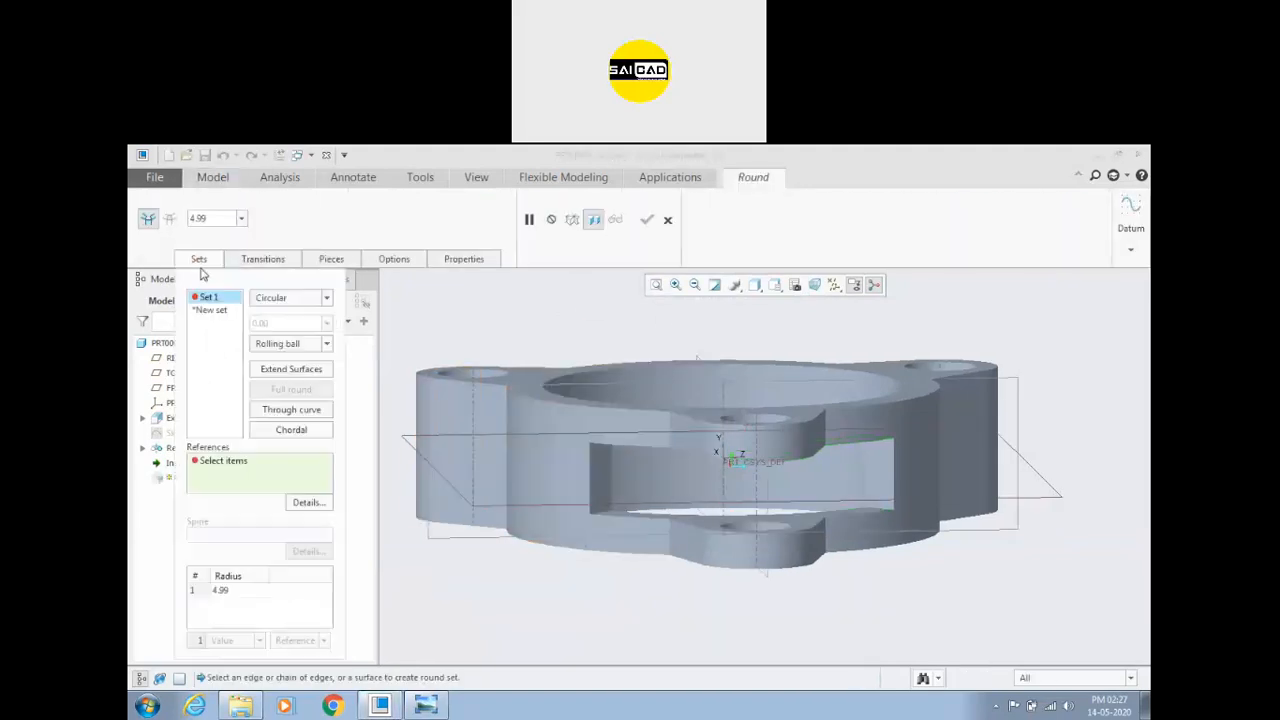
pyautogui.moveTo(457, 500); pyautogui.dragTo(584, 431, button='middle')
pyautogui.click(588, 440)
pyautogui.rightClick(245, 460)
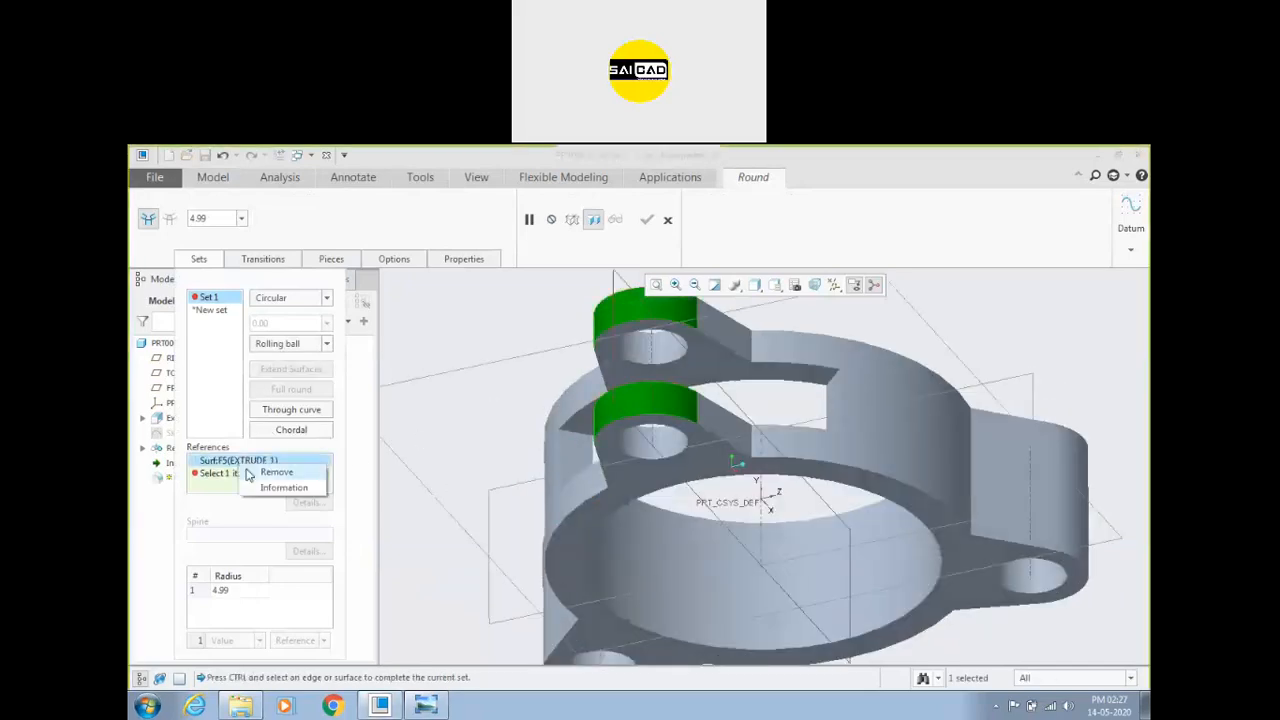
pyautogui.click(270, 470)
# Step: Define Set 1 as a full round between both slot walls, driven by the slot end face
pyautogui.click(579, 425)
pyautogui.moveTo(579, 425); pyautogui.dragTo(532, 451, button='middle')
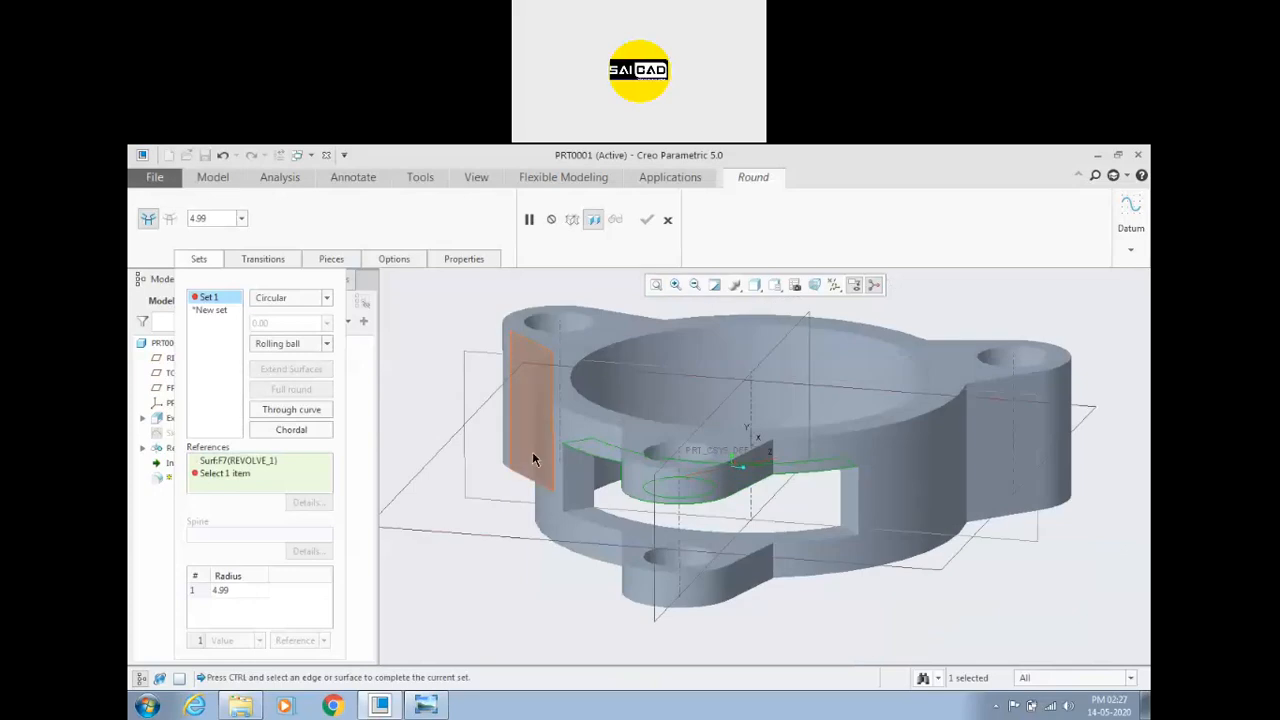
pyautogui.keyDown('ctrl'); pyautogui.click(591, 515); pyautogui.keyUp('ctrl')
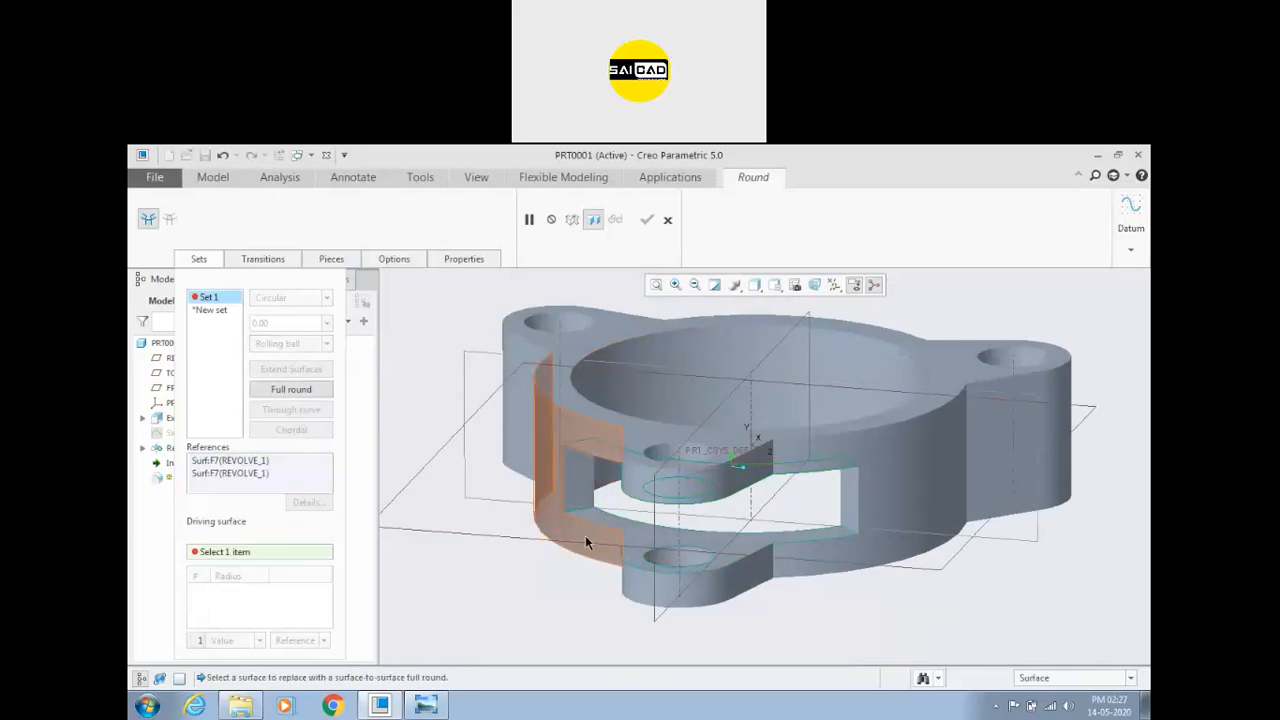
pyautogui.moveTo(551, 566); pyautogui.dragTo(509, 591, button='middle')
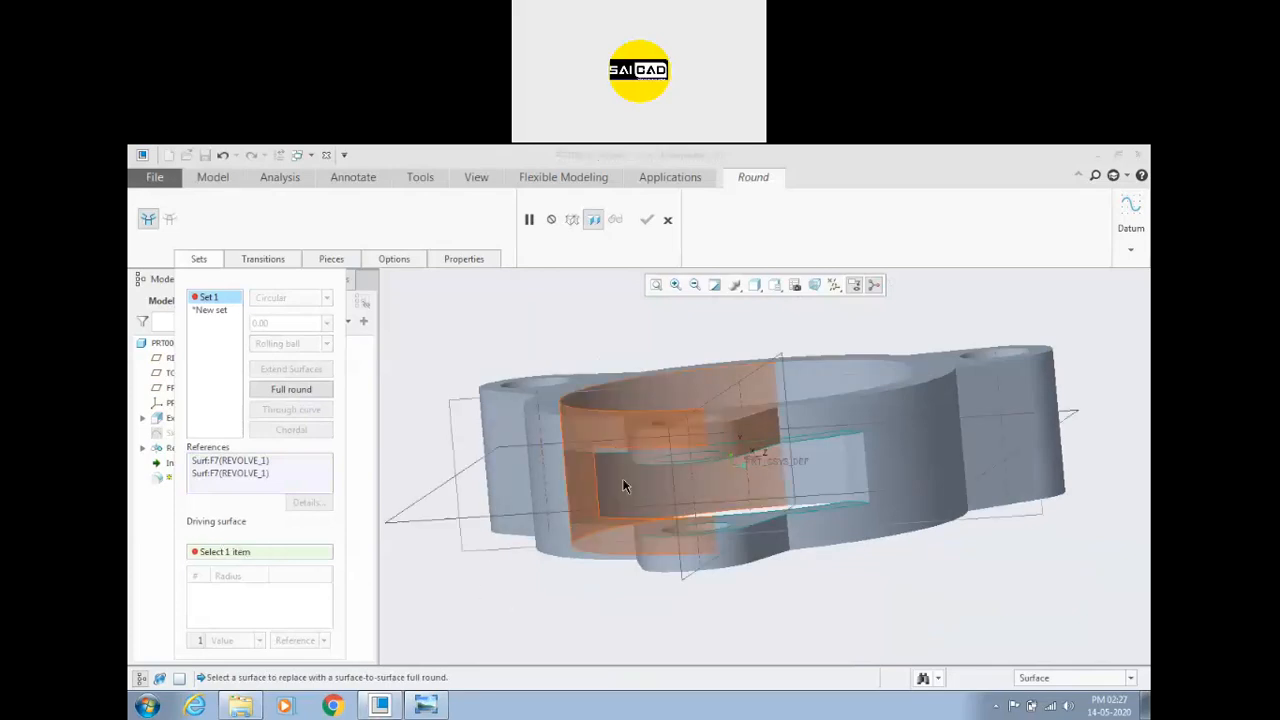
pyautogui.click(564, 518)
pyautogui.moveTo(503, 623); pyautogui.dragTo(508, 609, button='middle')
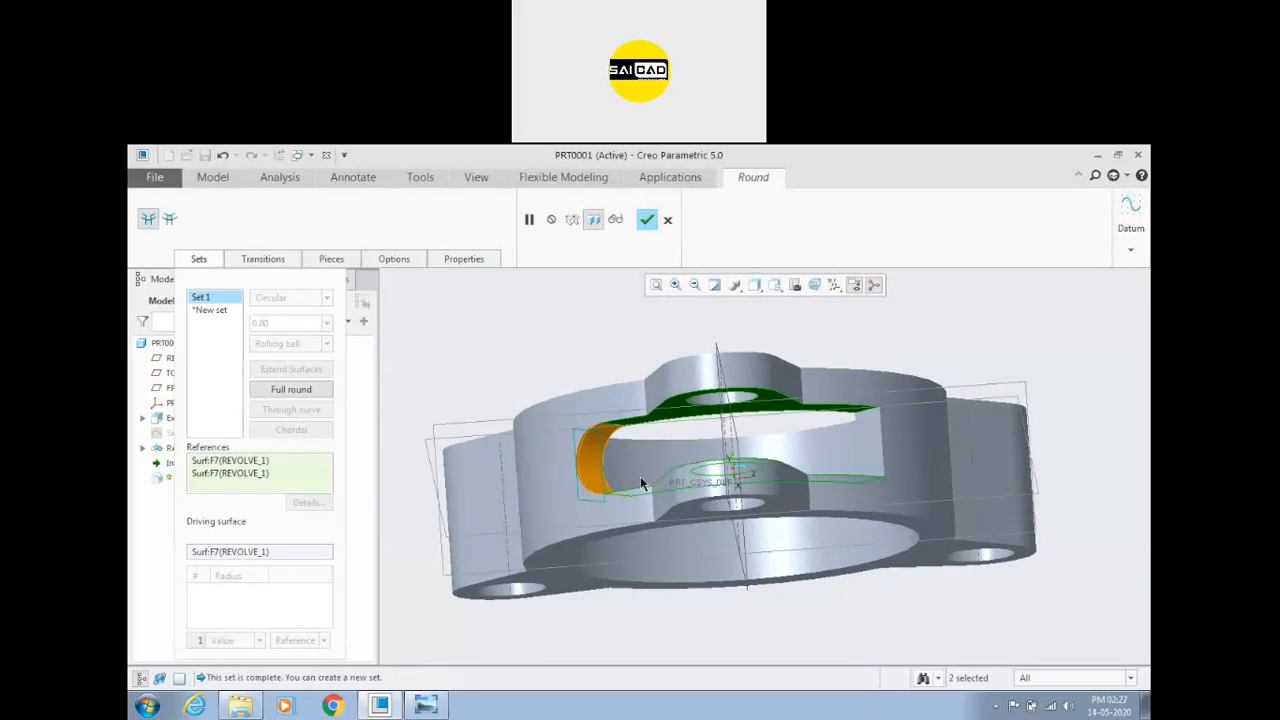
pyautogui.scroll(2, 592, 445)
pyautogui.moveTo(540, 400); pyautogui.dragTo(623, 349, button='middle')
pyautogui.scroll(-4, 623, 349)
# Step: Add Set 2 as a full round on the other slot end, using both walls and the end face
pyautogui.click(224, 312)
pyautogui.click(773, 443)
pyautogui.moveTo(773, 443); pyautogui.dragTo(744, 519, button='middle')
pyautogui.keyDown('ctrl'); pyautogui.click(754, 543); pyautogui.keyUp('ctrl')
pyautogui.click(291, 389)
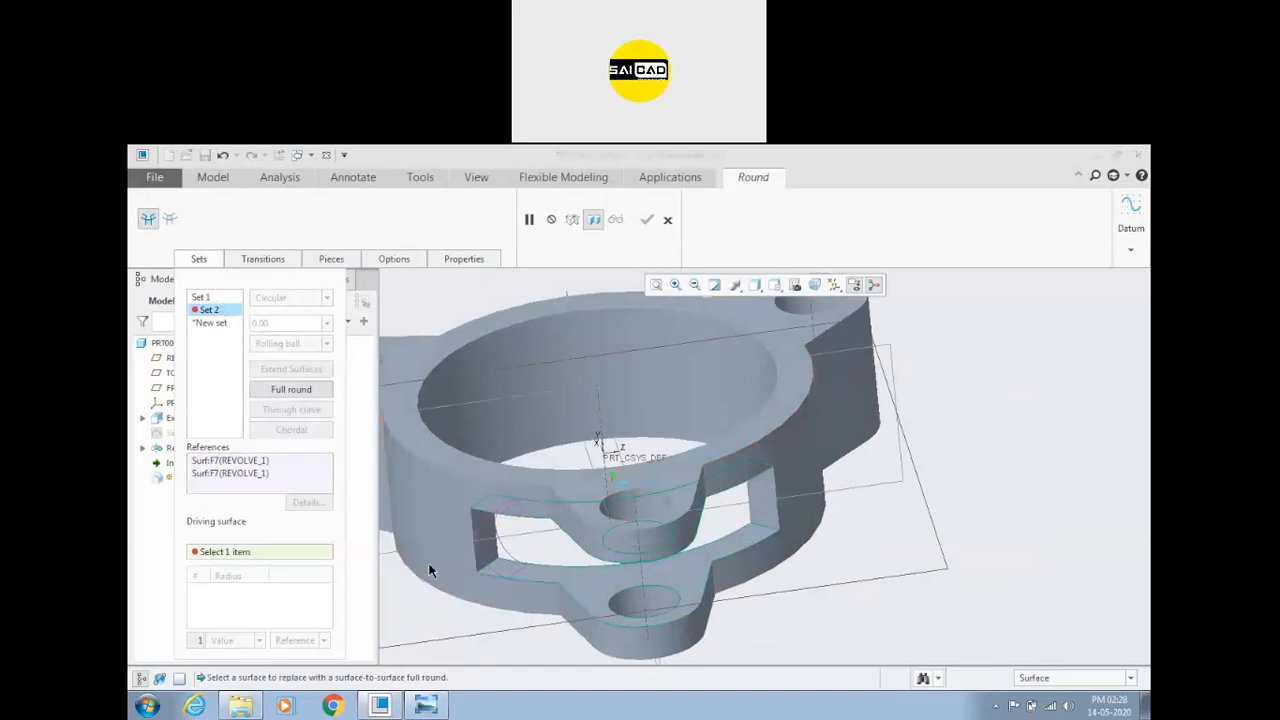
pyautogui.click(809, 540)
pyautogui.moveTo(809, 540)
pyautogui.mouseDown(button='middle')
pyautogui.moveTo(829, 531)
pyautogui.moveTo(791, 529)
pyautogui.moveTo(815, 535)
pyautogui.mouseUp(button='middle')
pyautogui.hotkey('ctrl', 'd')
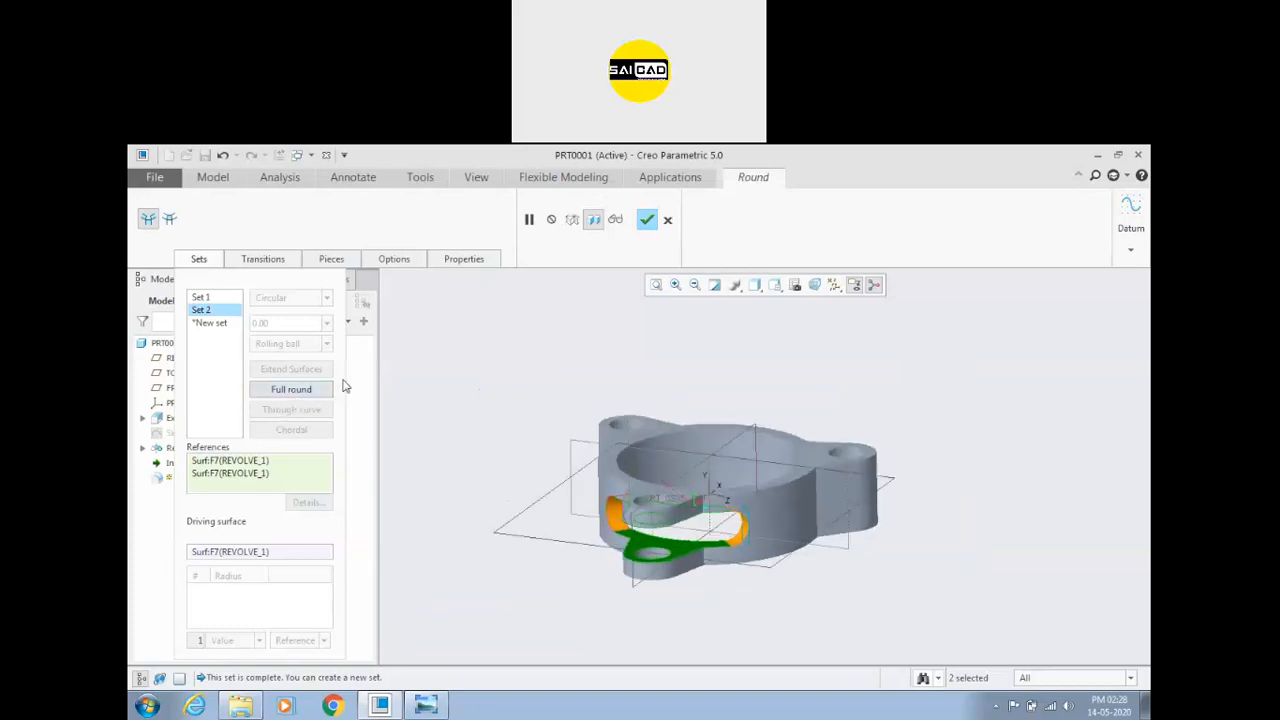
# Step: Complete Round 1, inspect the rounded slot, and select Revolve 1 and Round 1 in the tree
pyautogui.click(646, 226)
pyautogui.moveTo(541, 488); pyautogui.dragTo(503, 439, button='middle')
pyautogui.moveTo(632, 404); pyautogui.dragTo(548, 414, button='middle')
pyautogui.scroll(-1, 727, 545)
pyautogui.scroll(1, 692, 552)
pyautogui.hotkey('ctrl', 'd')
pyautogui.click(184, 448)
pyautogui.keyDown('ctrl'); pyautogui.click(182, 463); pyautogui.keyUp('ctrl')
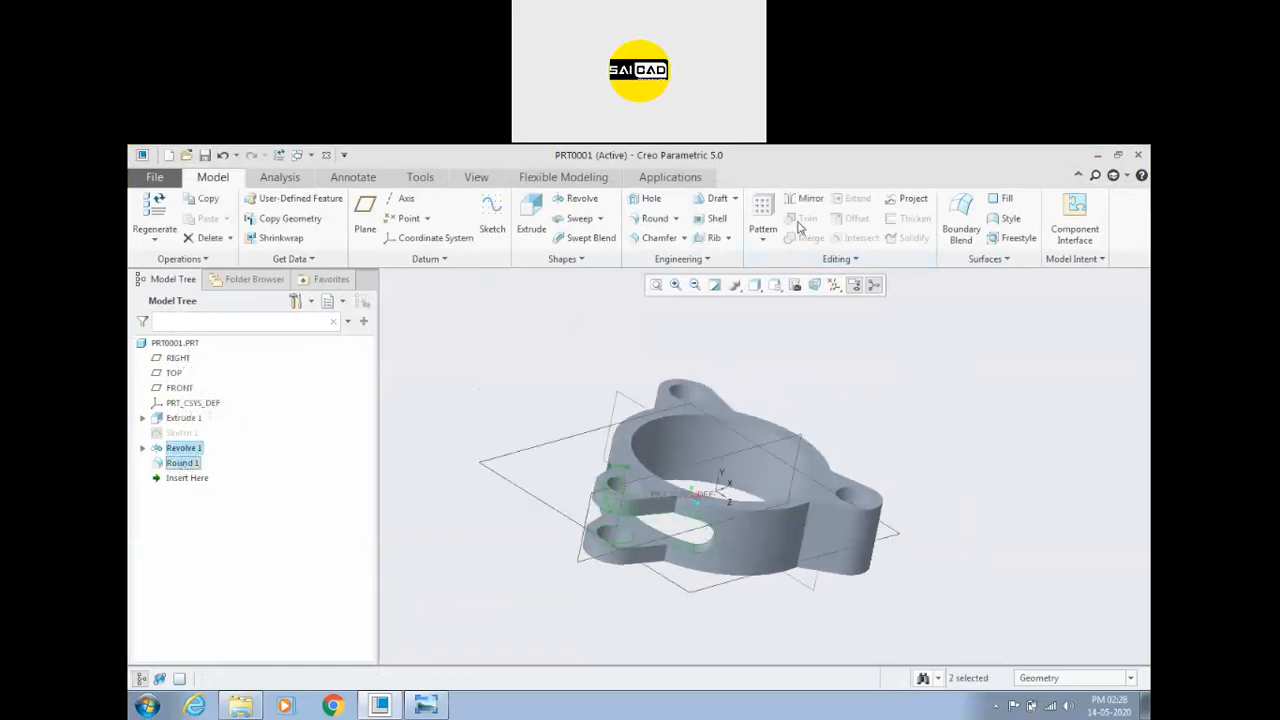
# Step: Start a pattern of the Revolve 1 slot cut with the Axis pattern type
pyautogui.click(616, 309)
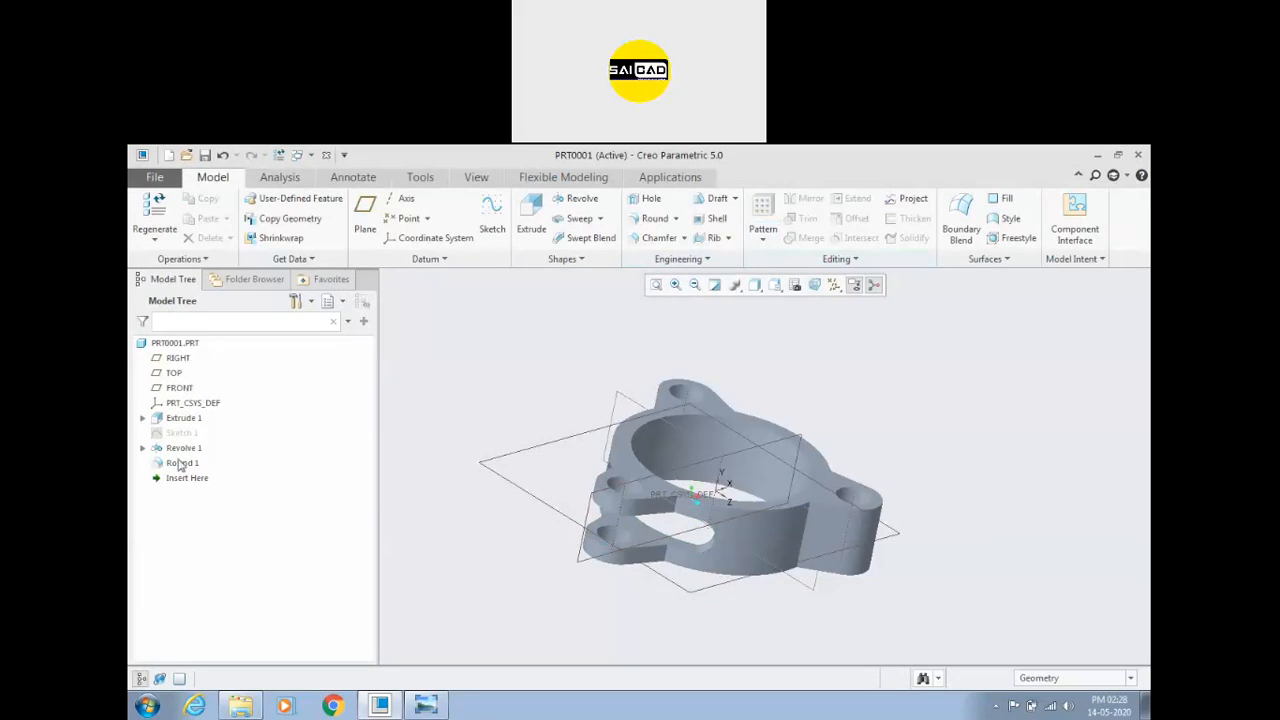
pyautogui.click(182, 448)
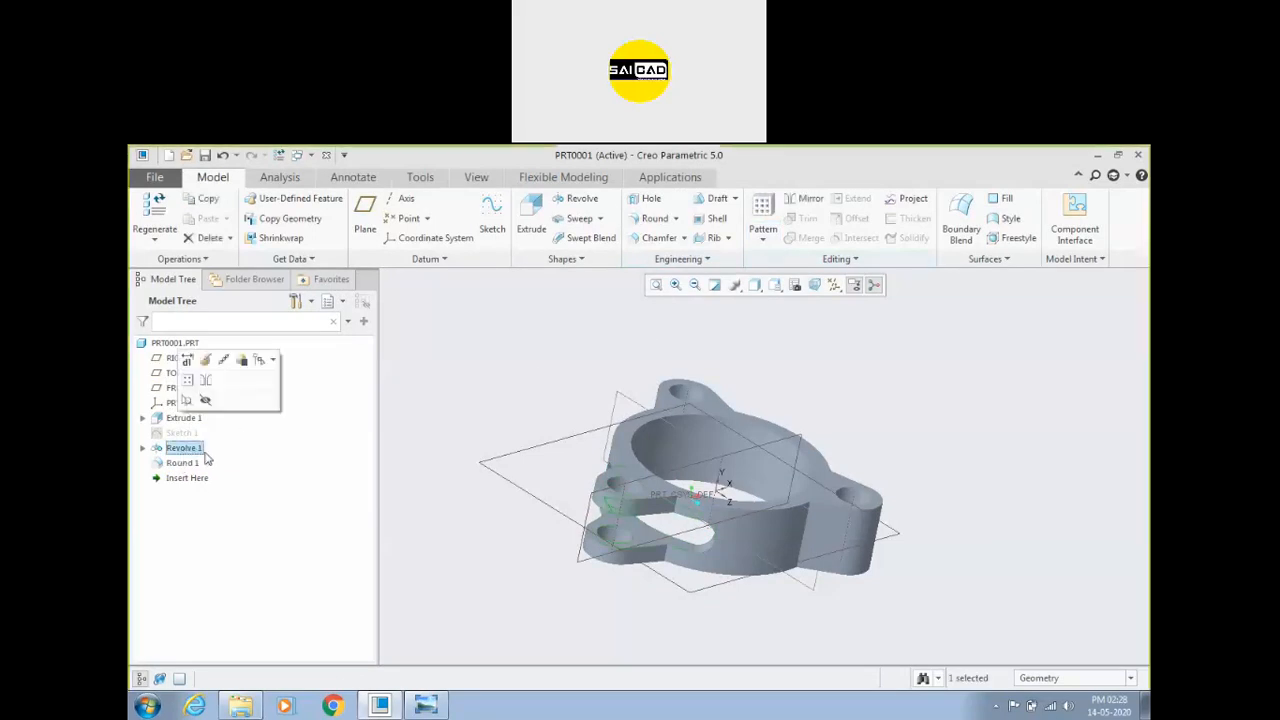
pyautogui.click(763, 237)
pyautogui.click(782, 258)
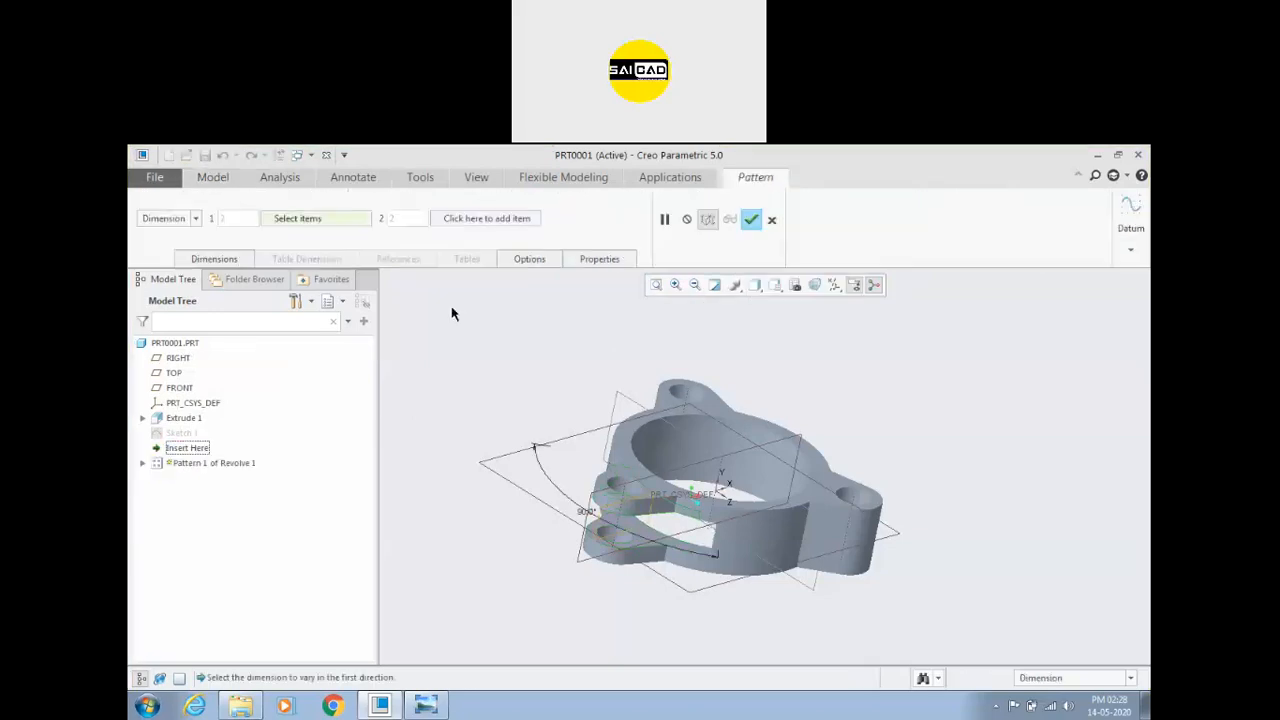
pyautogui.click(189, 220)
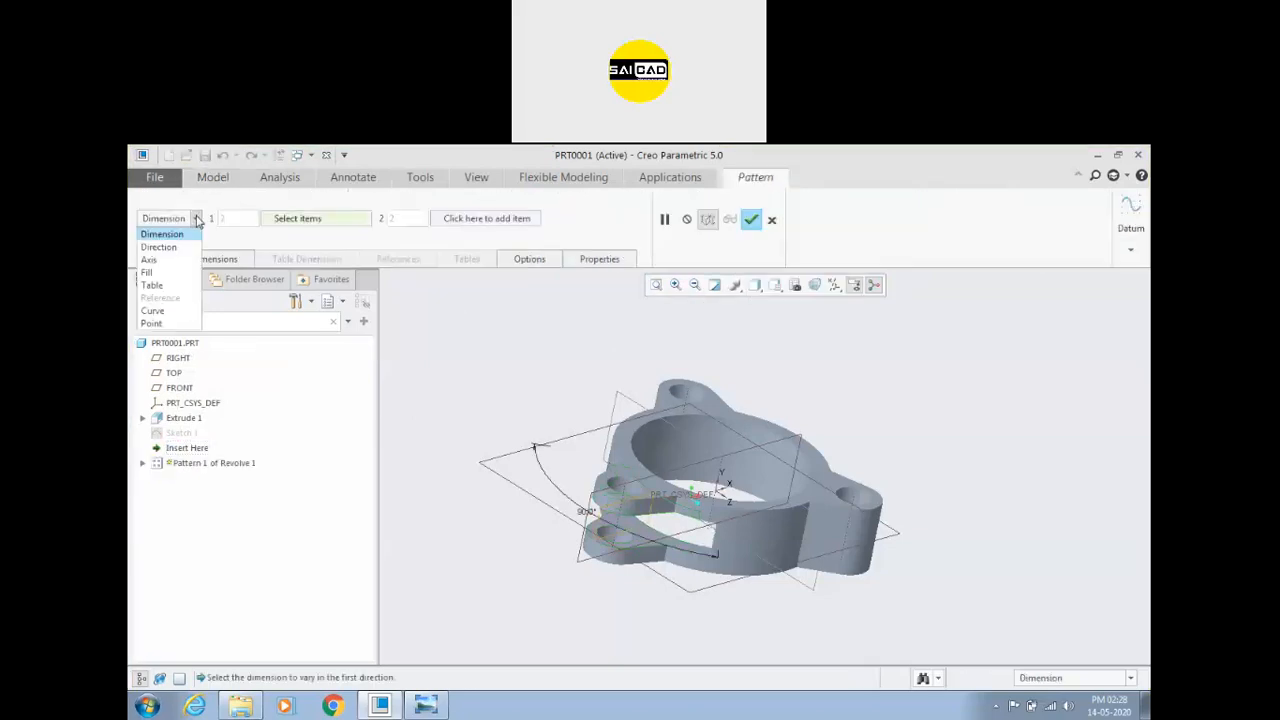
pyautogui.click(150, 260)
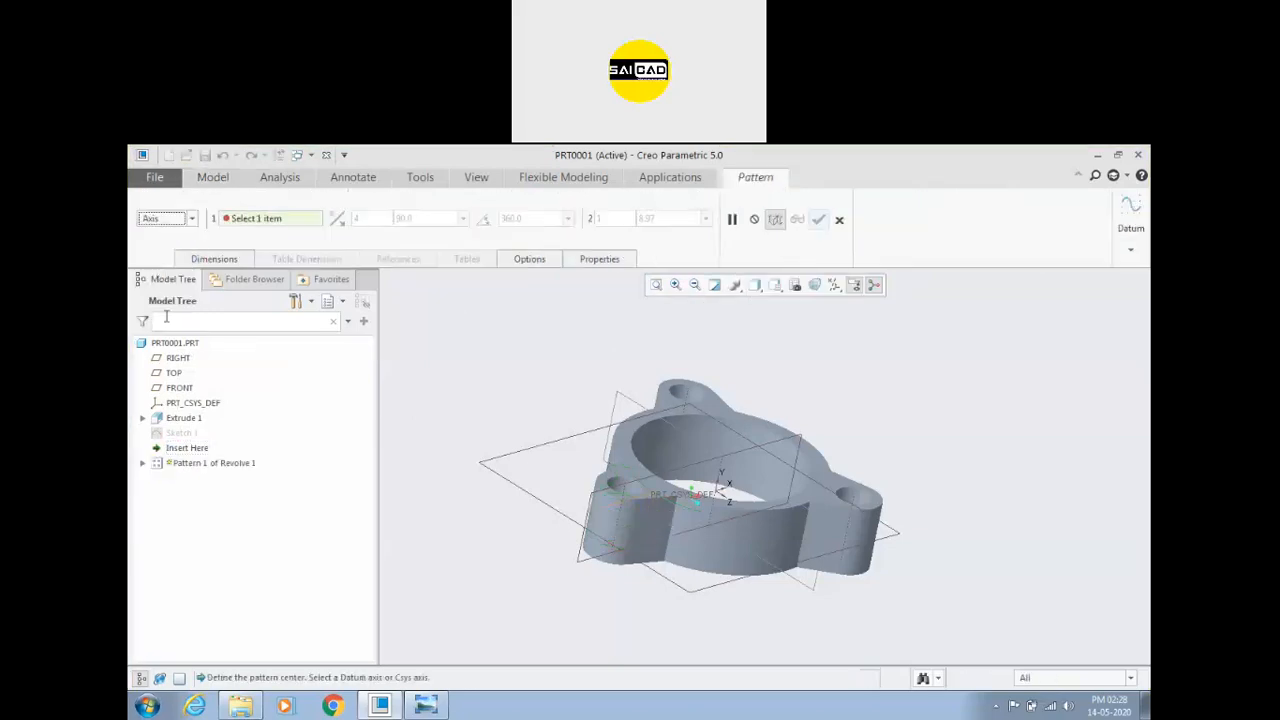
# Step: Use the central axis with 3 members spread over 360° and confirm the pattern
pyautogui.click(720, 473)
pyautogui.moveTo(573, 358); pyautogui.dragTo(505, 320, button='middle')
pyautogui.write('3')
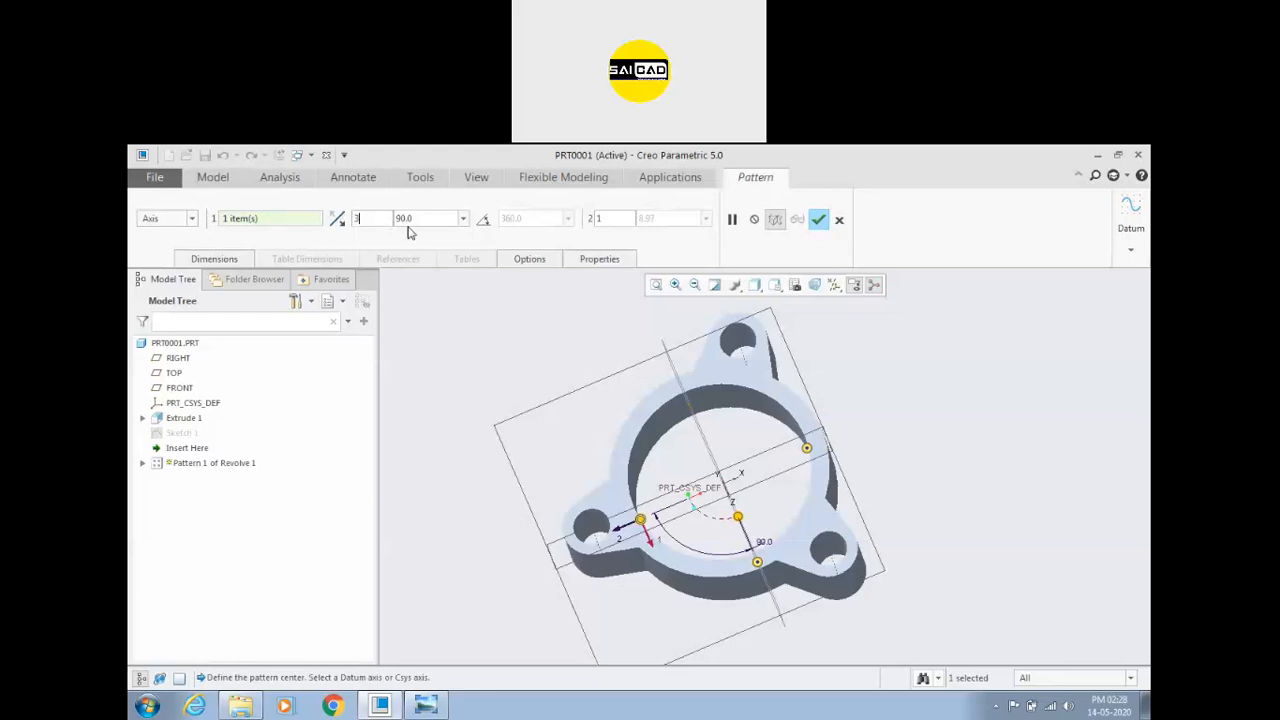
pyautogui.click(483, 218)
pyautogui.doubleClick(505, 218)
pyautogui.moveTo(493, 321)
pyautogui.mouseDown(button='middle')
pyautogui.moveTo(486, 291)
pyautogui.moveTo(505, 297)
pyautogui.moveTo(502, 311)
pyautogui.mouseUp(button='middle')
pyautogui.click(818, 220)
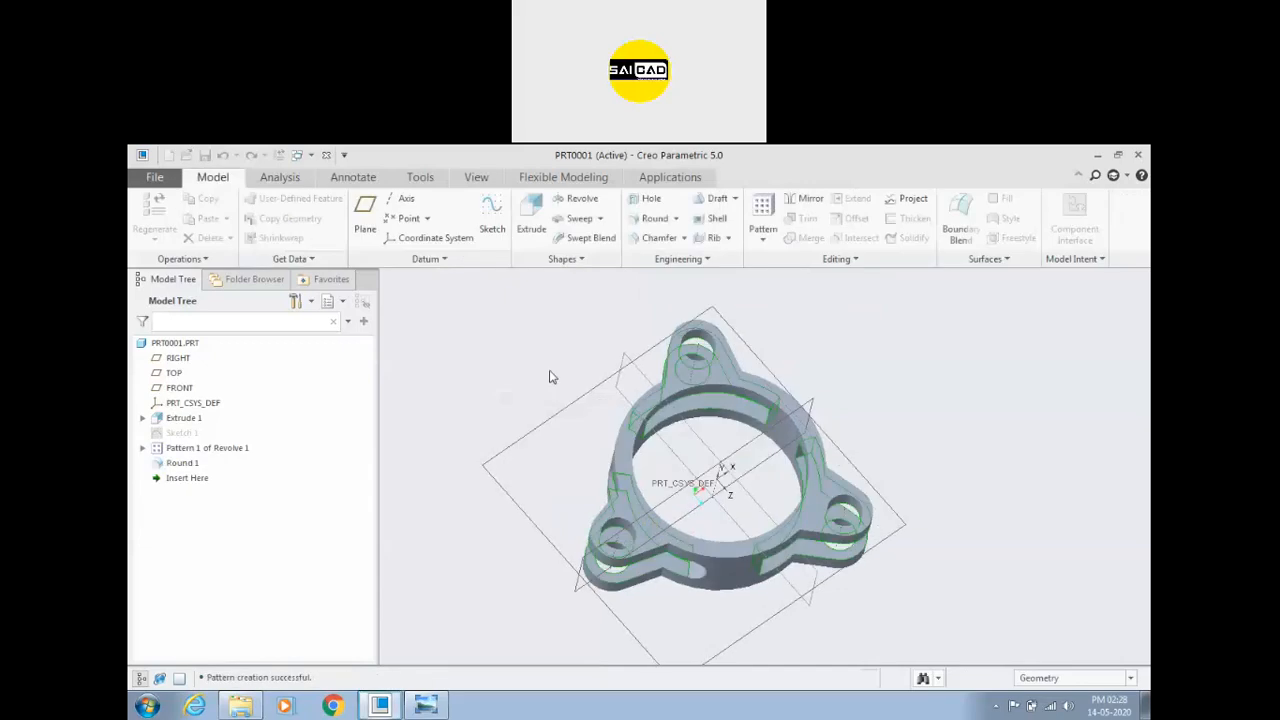
# Step: Clear the previous selection and select the Round 1 feature in the model tree
pyautogui.moveTo(610, 440); pyautogui.dragTo(583, 506, button='middle')
pyautogui.click(531, 460)
pyautogui.scroll(-2, 615, 522)
pyautogui.click(616, 520)
pyautogui.scroll(3, 571, 561)
pyautogui.moveTo(534, 563); pyautogui.dragTo(745, 508, button='middle')
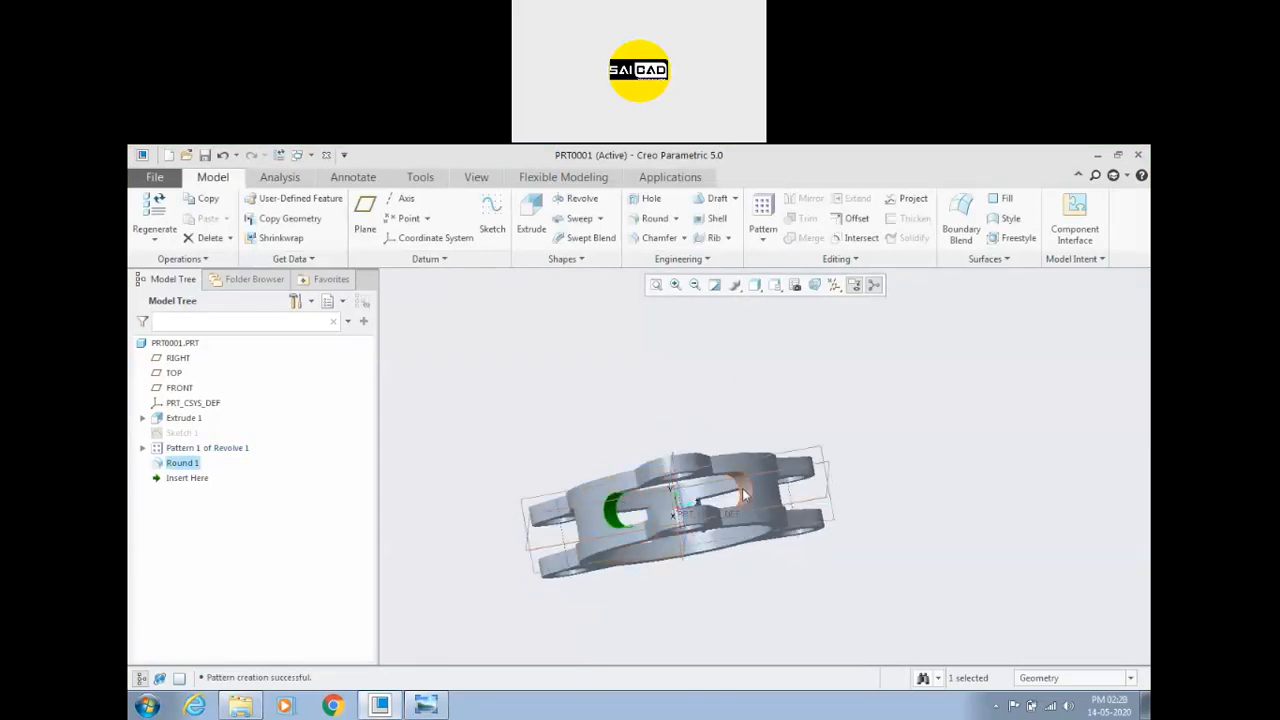
pyautogui.click(172, 463)
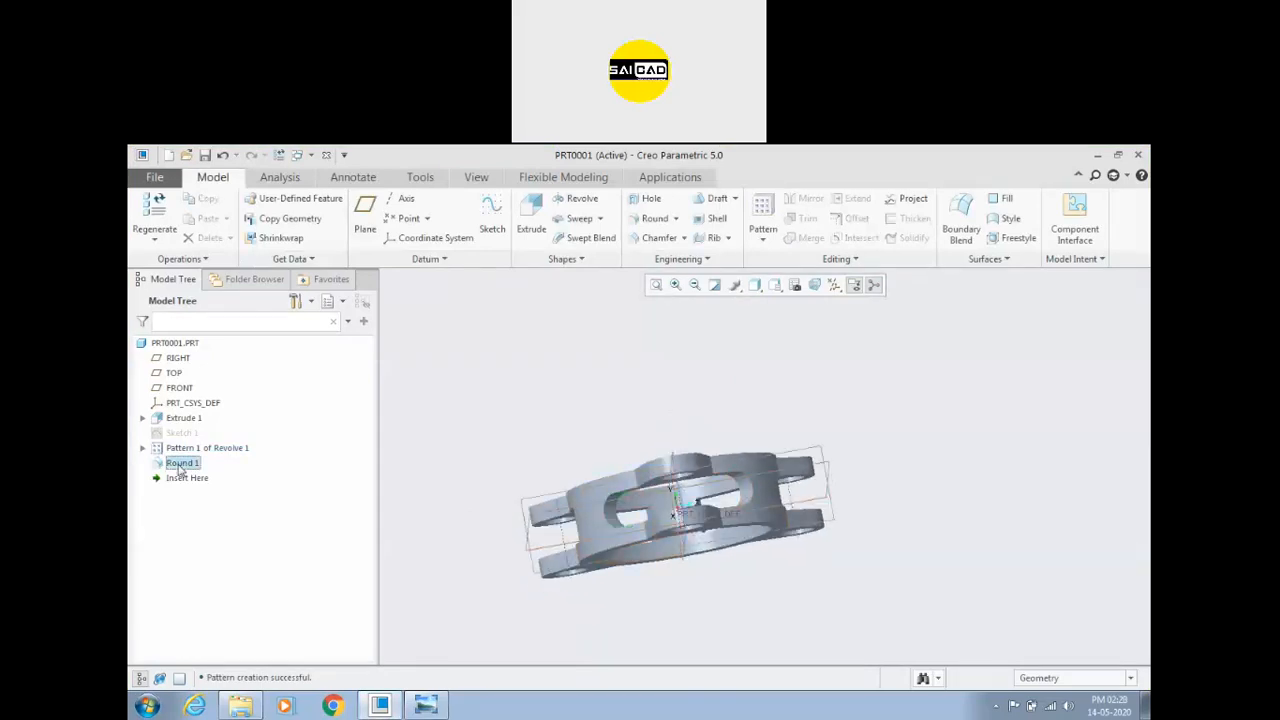
# Step: Pattern Round 1 using the Reference pattern type and confirm it
pyautogui.click(764, 207)
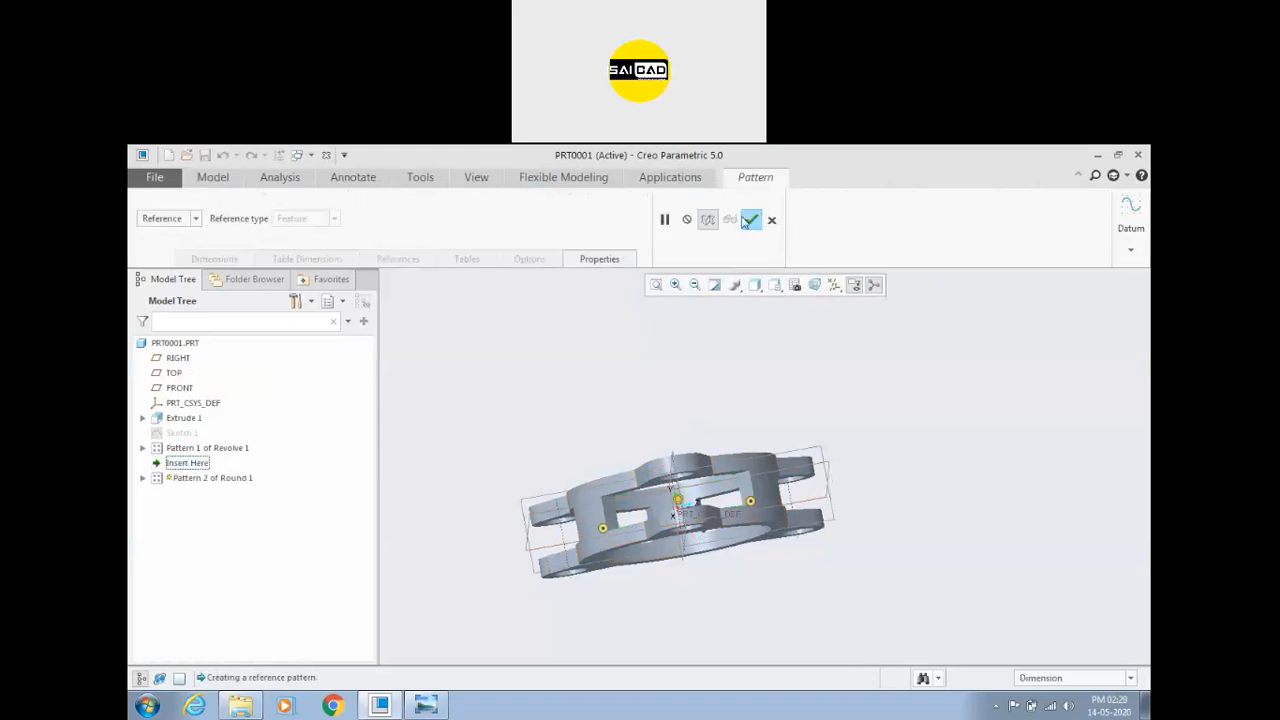
pyautogui.click(195, 218)
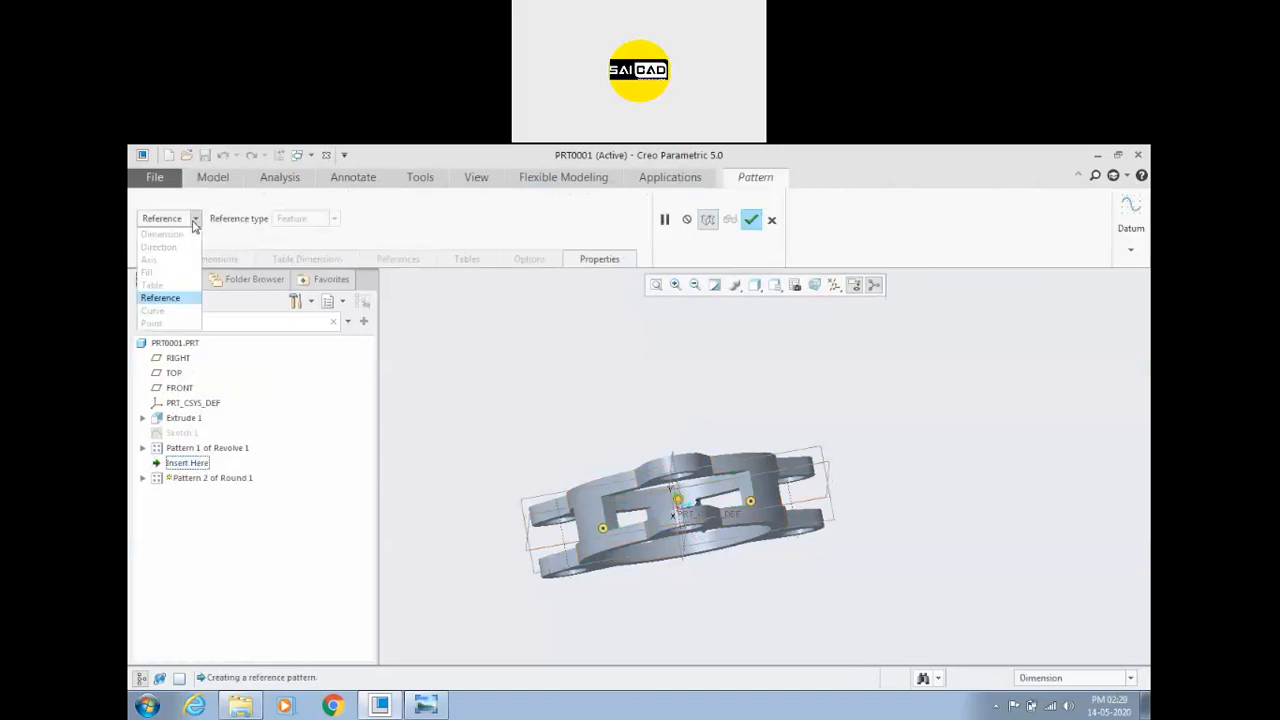
pyautogui.click(161, 299)
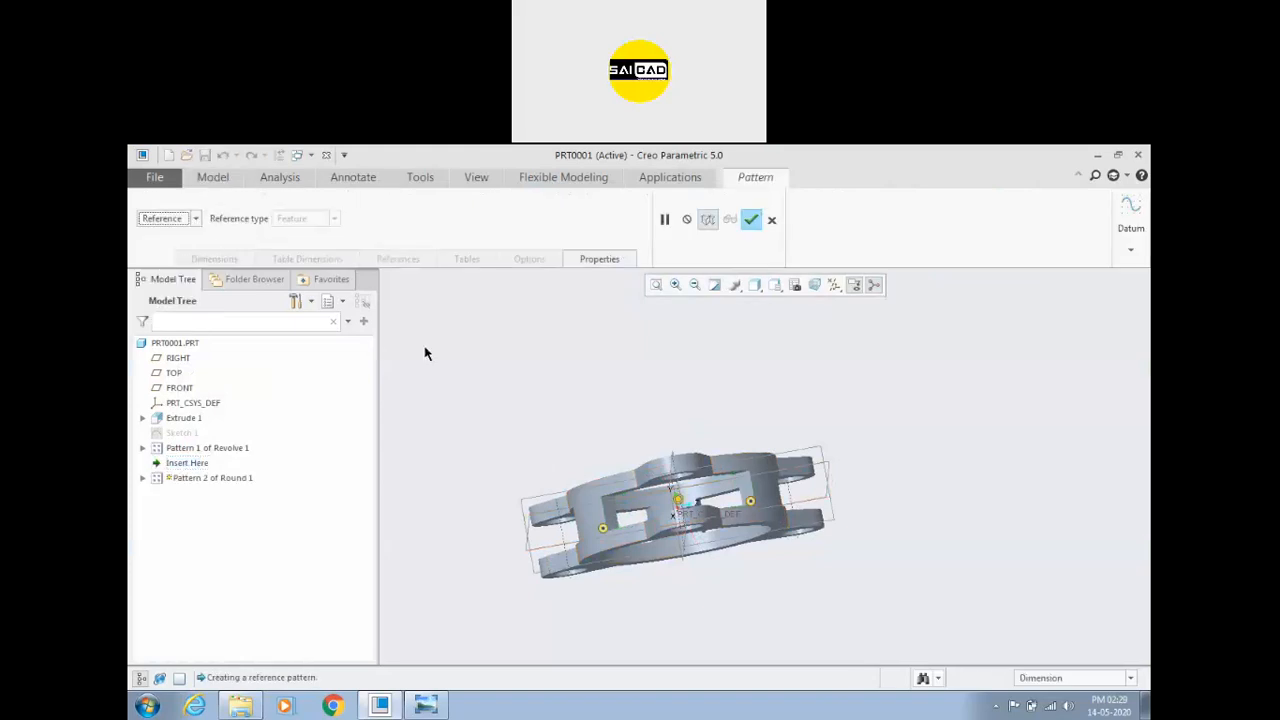
pyautogui.click(196, 219)
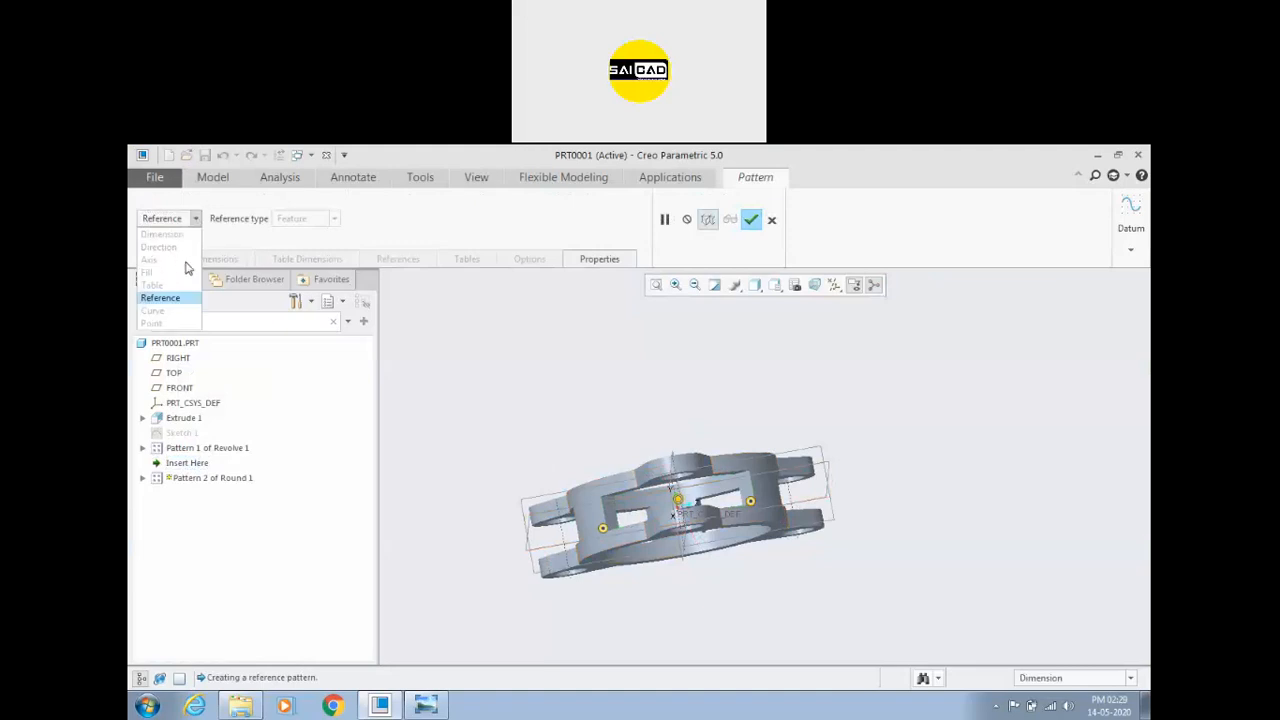
pyautogui.click(554, 360)
pyautogui.moveTo(554, 360); pyautogui.dragTo(606, 391, button='middle')
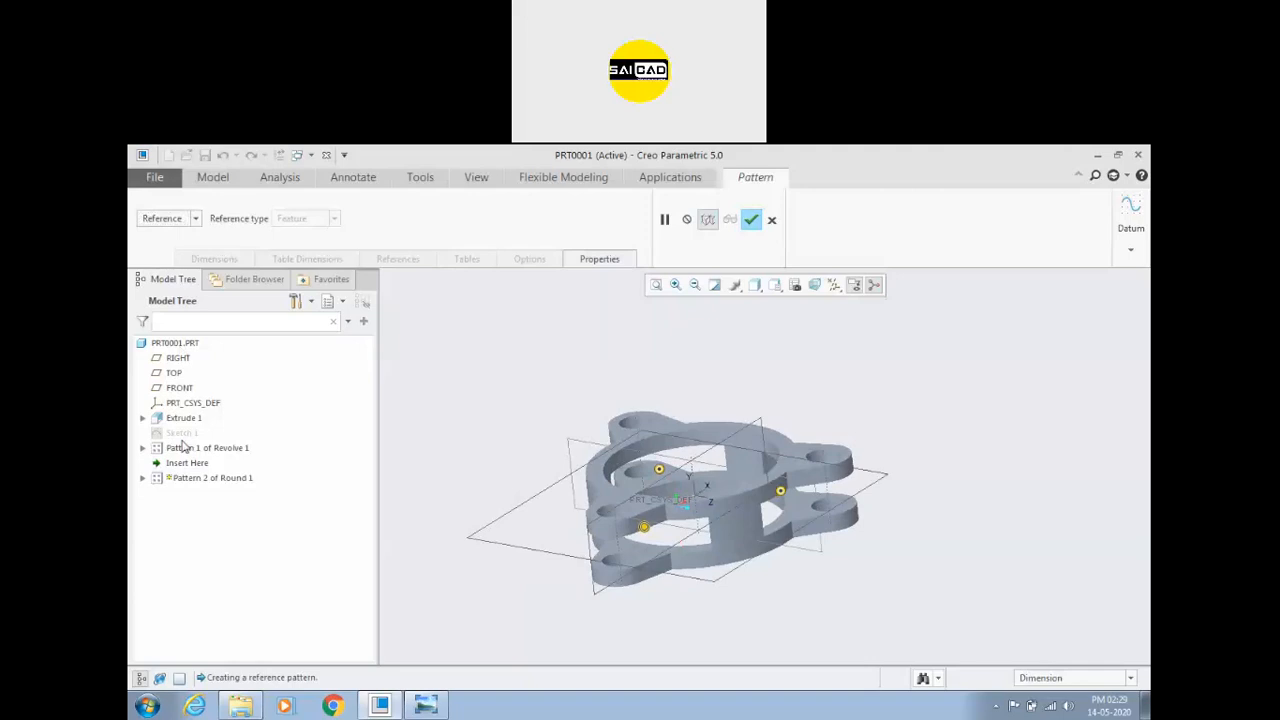
pyautogui.click(751, 218)
pyautogui.moveTo(486, 409); pyautogui.dragTo(450, 403, button='middle')
pyautogui.moveTo(683, 513); pyautogui.dragTo(677, 486, button='middle')
pyautogui.moveTo(665, 418); pyautogui.dragTo(711, 430, button='middle')
pyautogui.scroll(-3, 656, 549)
pyautogui.moveTo(683, 549); pyautogui.dragTo(655, 526, button='middle')
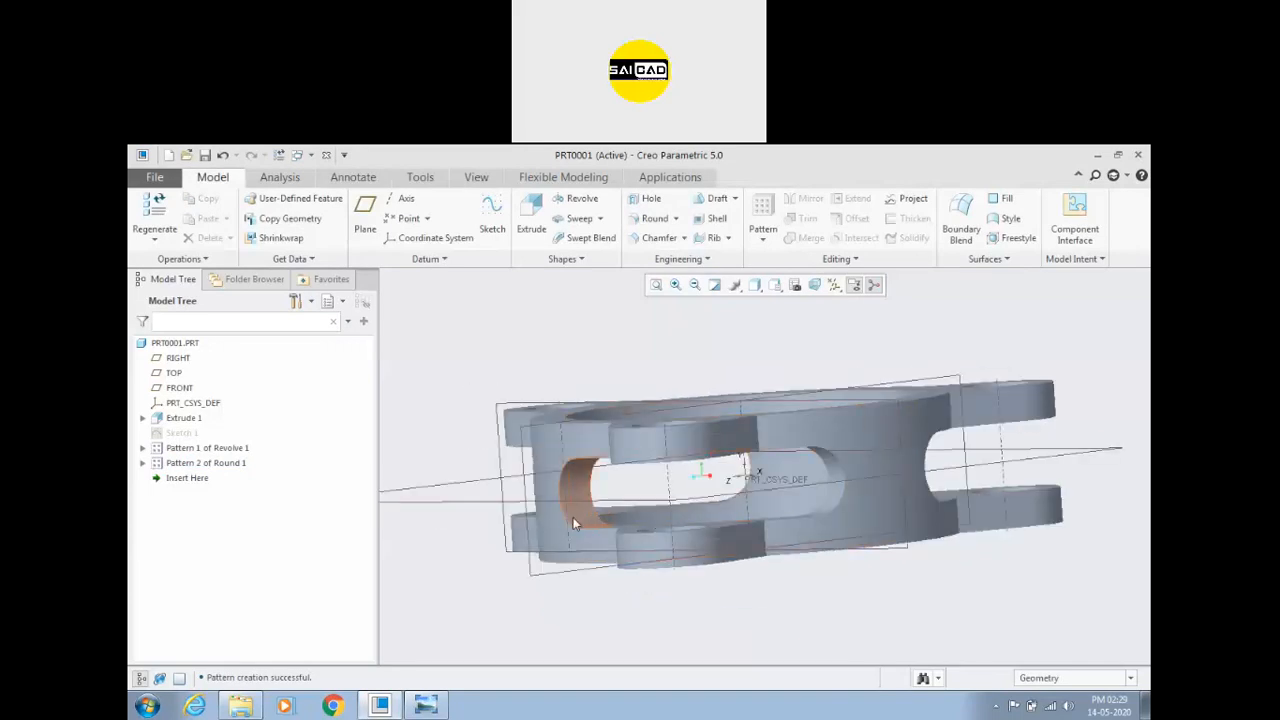
pyautogui.click(583, 514)
pyautogui.scroll(2, 554, 508)
pyautogui.click(538, 571)
pyautogui.moveTo(538, 577)
pyautogui.mouseDown(button='middle')
pyautogui.moveTo(548, 541)
pyautogui.moveTo(546, 574)
pyautogui.moveTo(520, 517)
pyautogui.moveTo(461, 621)
pyautogui.moveTo(451, 574)
pyautogui.moveTo(503, 575)
pyautogui.mouseUp(button='middle')
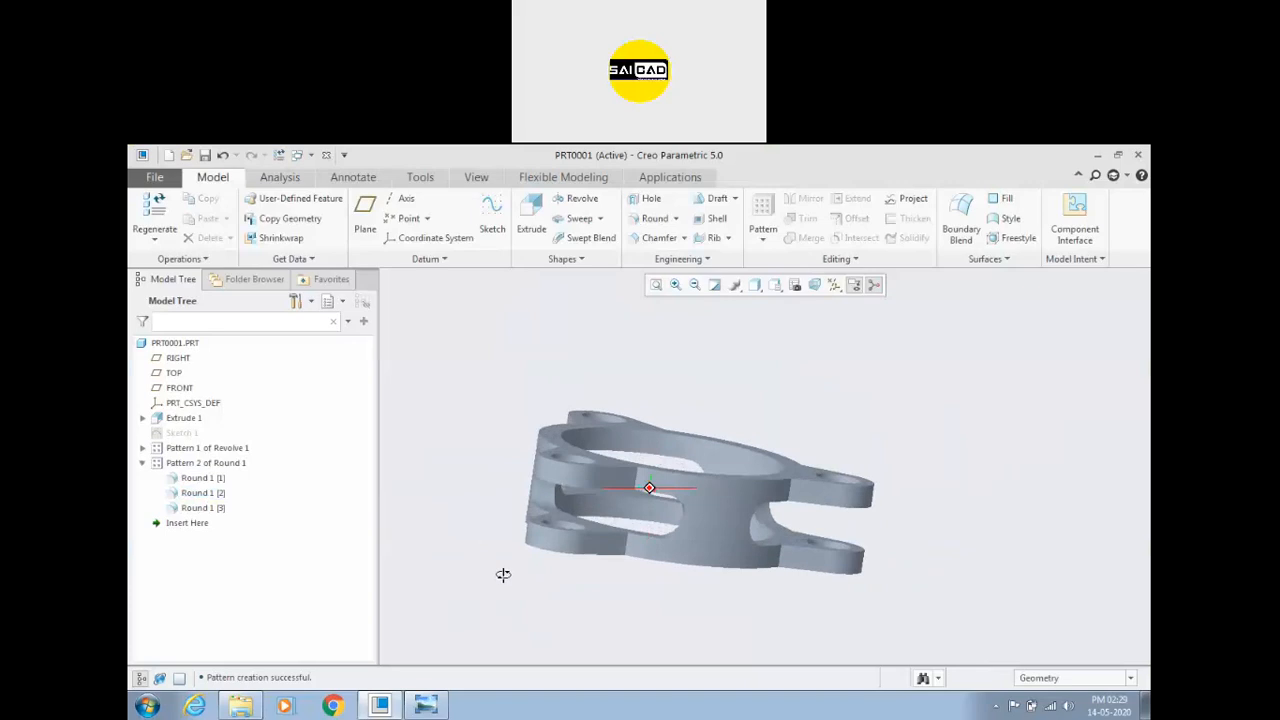
pyautogui.moveTo(503, 575); pyautogui.dragTo(506, 580, button='middle')
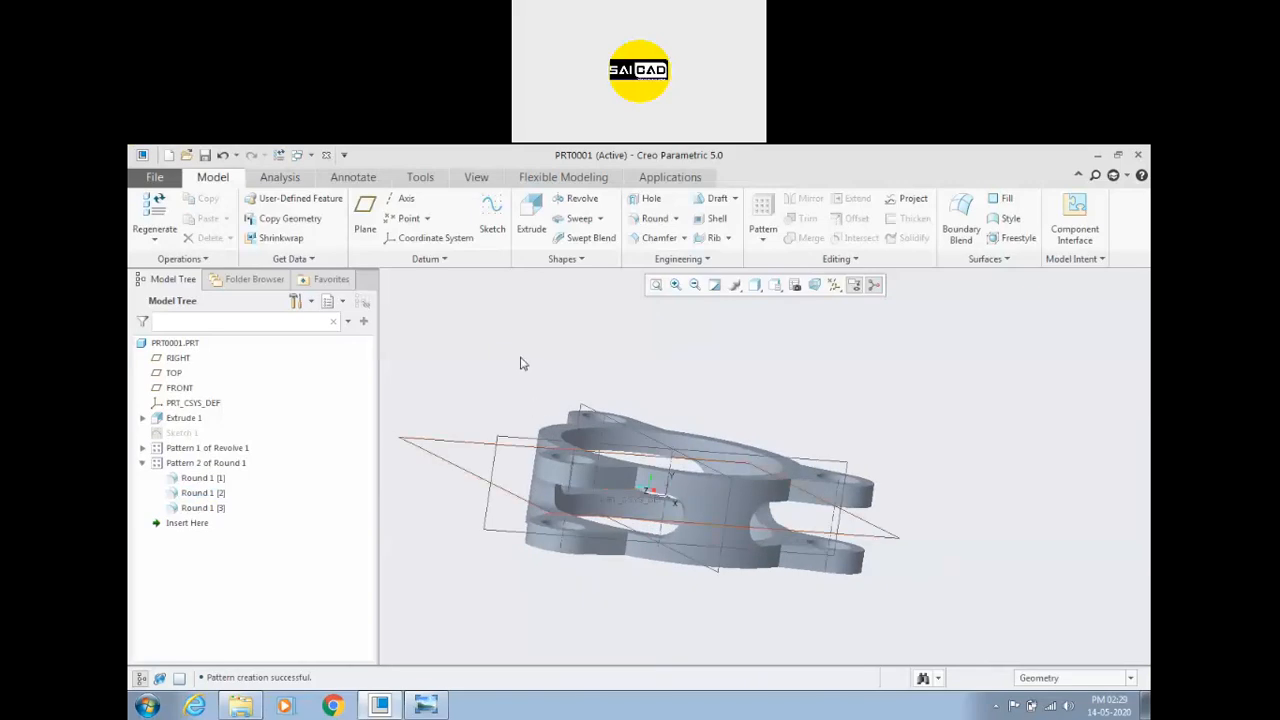
pyautogui.click(600, 218)
pyautogui.click(541, 307)
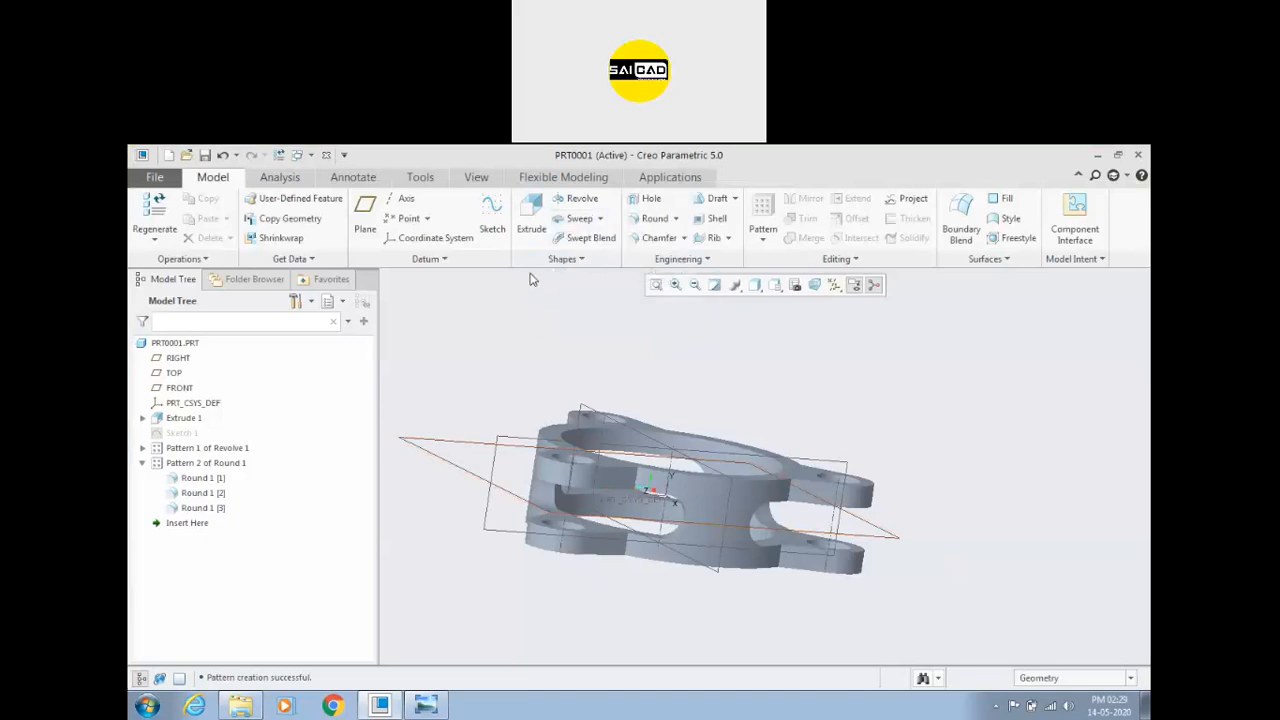
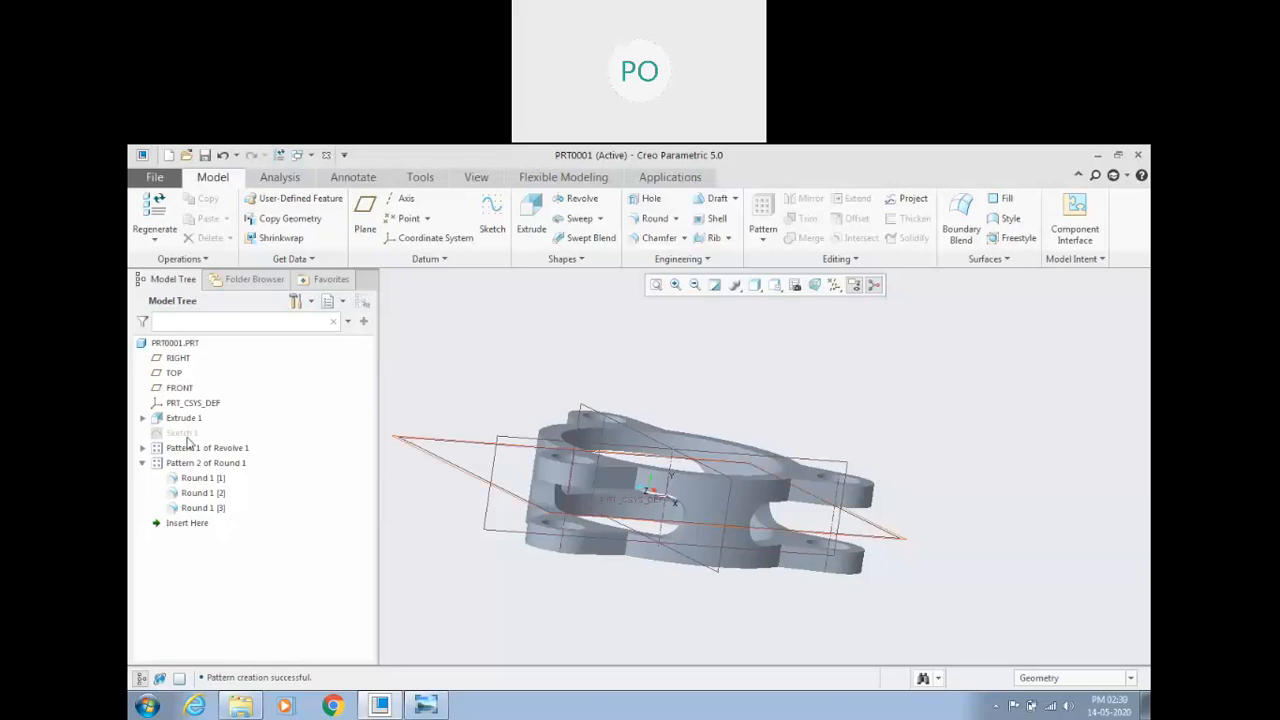
# Step: Open the first Revolve 1 pattern instance's definition and close it without changes
pyautogui.click(142, 447)
pyautogui.click(198, 463)
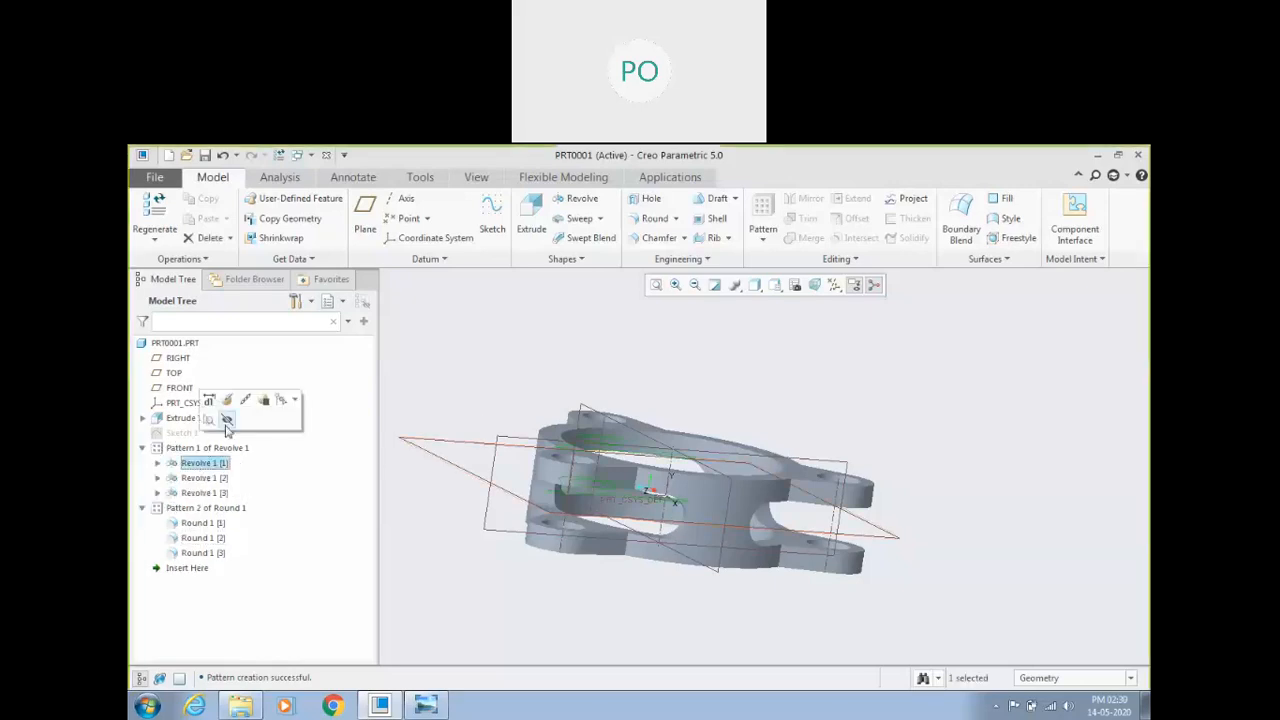
pyautogui.click(227, 419)
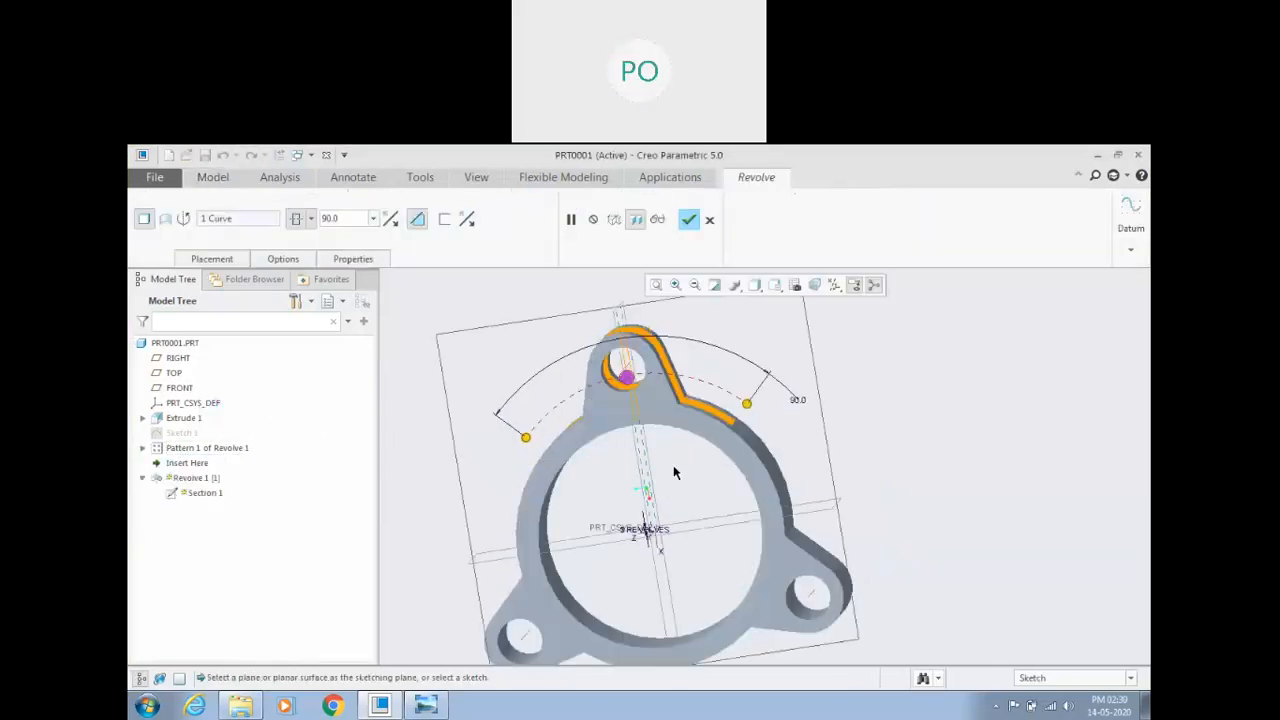
pyautogui.scroll(-3, 455, 333)
pyautogui.moveTo(476, 432); pyautogui.dragTo(560, 412, button='middle')
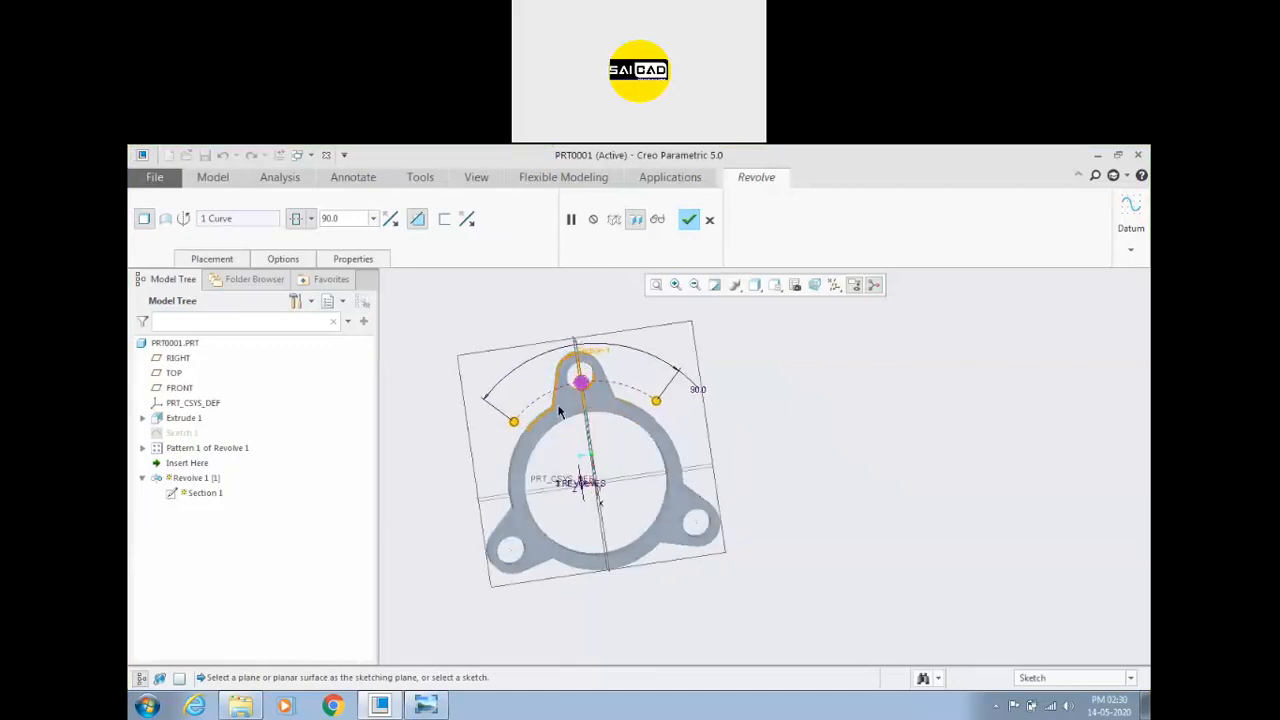
pyautogui.click(689, 219)
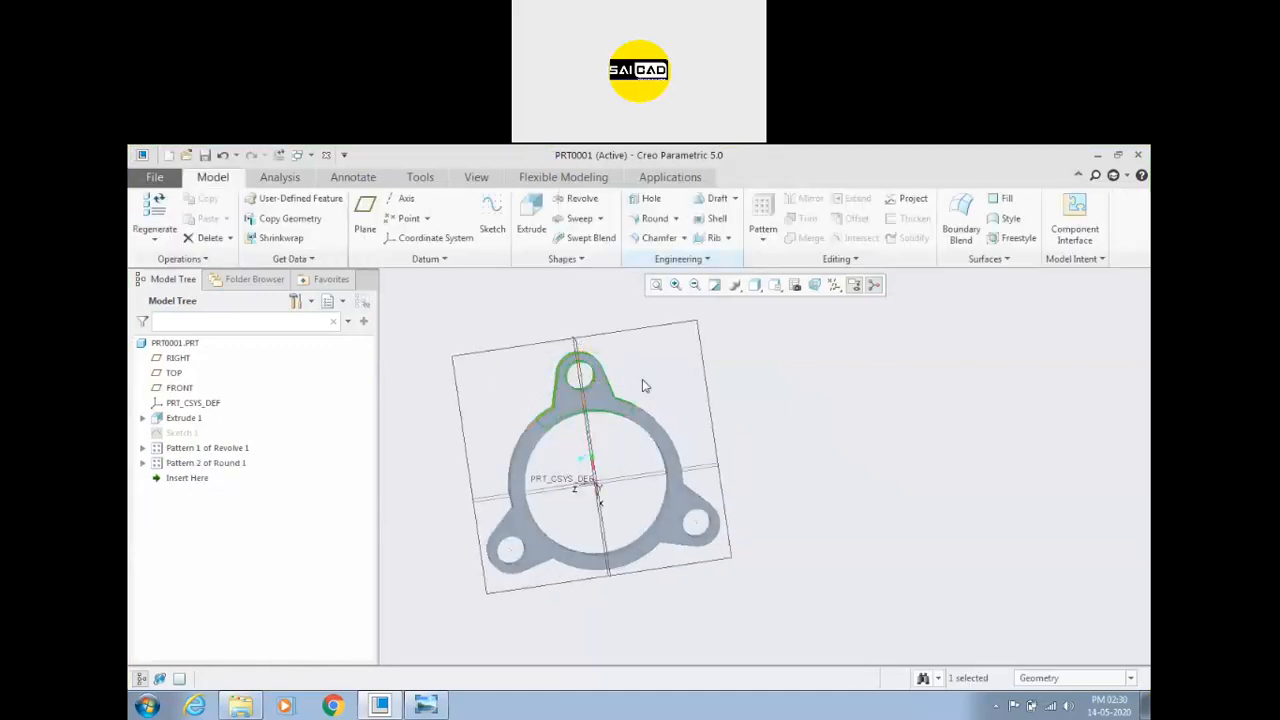
pyautogui.moveTo(675, 508); pyautogui.dragTo(562, 480, button='middle')
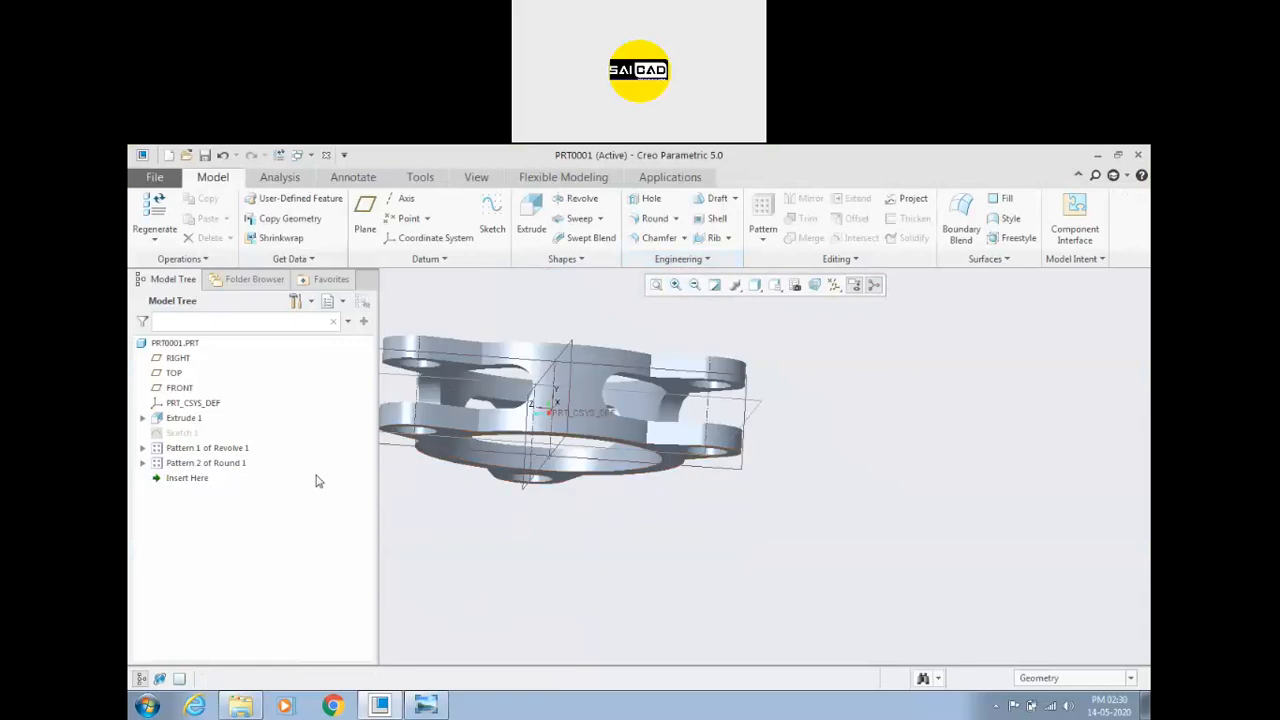
# Step: Drag Insert Here above Pattern 1 to roll the model back before the patterns
pyautogui.click(188, 480)
pyautogui.moveTo(176, 484); pyautogui.dragTo(193, 446)
pyautogui.scroll(1, 563, 490)
pyautogui.moveTo(531, 504); pyautogui.dragTo(505, 515, button='middle')
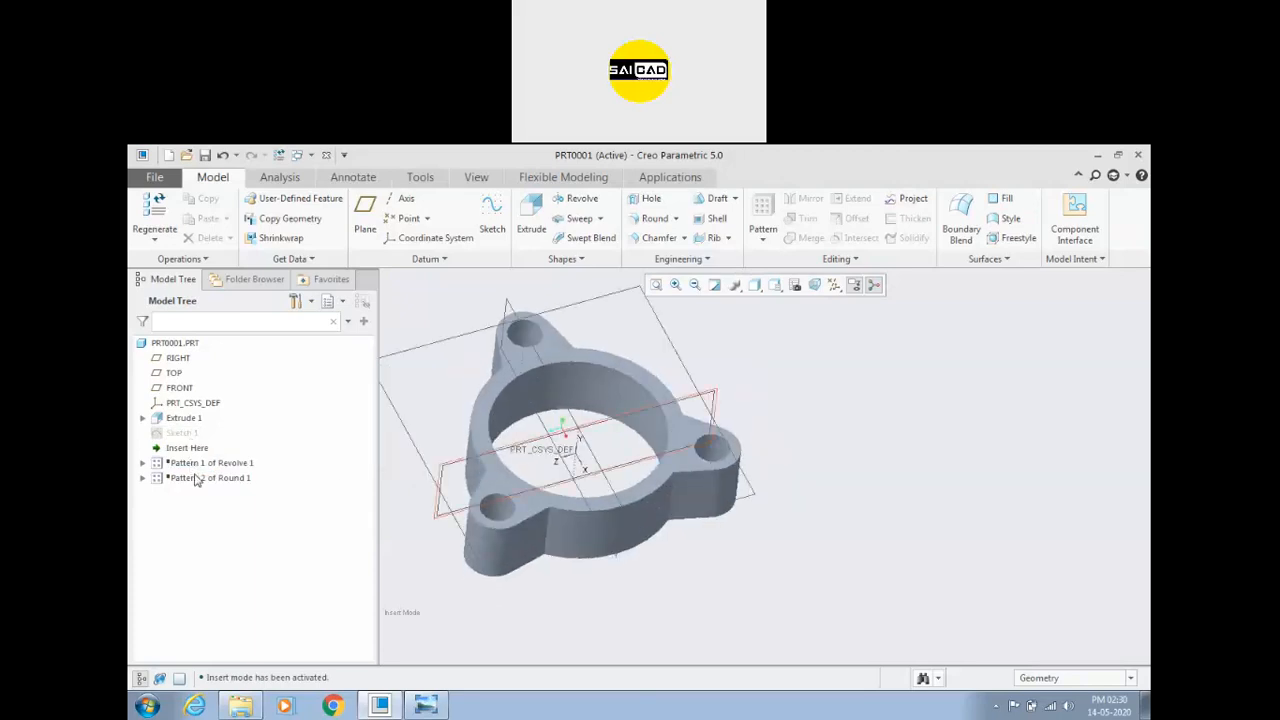
pyautogui.moveTo(195, 452)
pyautogui.mouseDown()
pyautogui.moveTo(191, 500)
pyautogui.moveTo(190, 446)
pyautogui.mouseUp()
pyautogui.moveTo(500, 515)
pyautogui.mouseDown(button='middle')
pyautogui.moveTo(502, 470)
pyautogui.moveTo(505, 490)
pyautogui.mouseUp(button='middle')
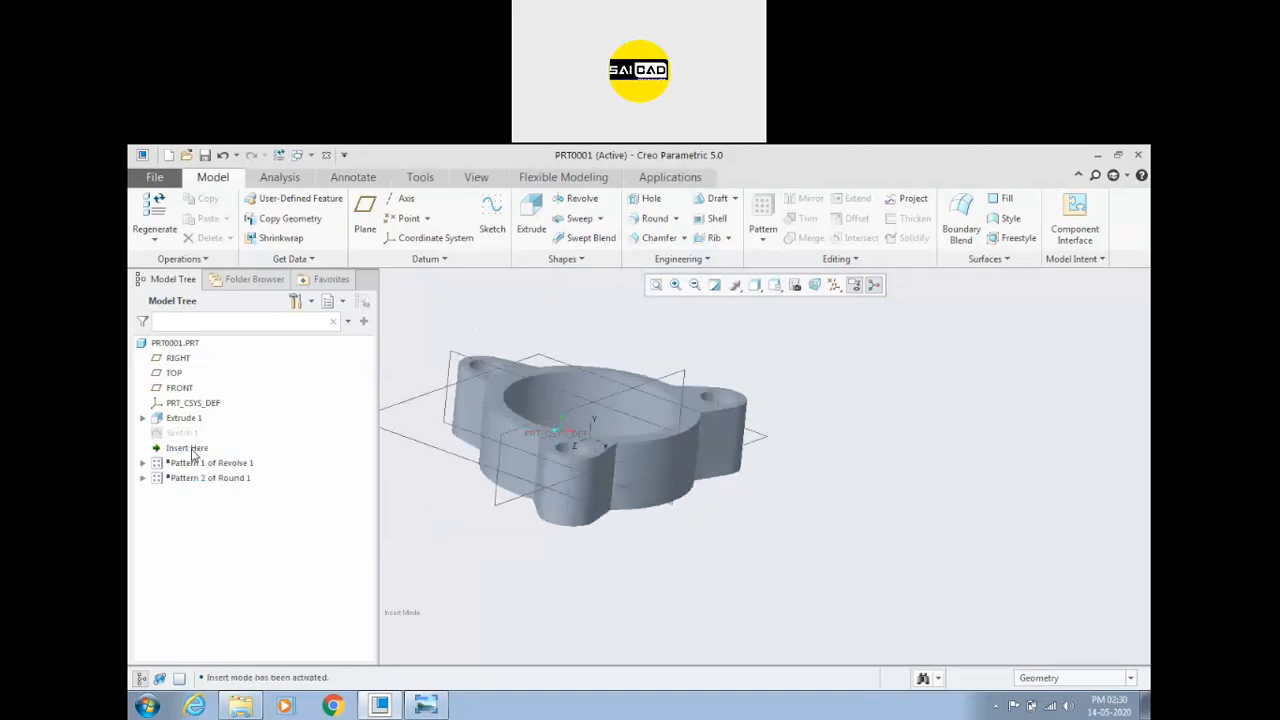
# Step: Select the TOP datum plane as the sketching plane for the new extrusion
pyautogui.click(423, 396)
pyautogui.click(773, 376)
pyautogui.scroll(1, 773, 376)
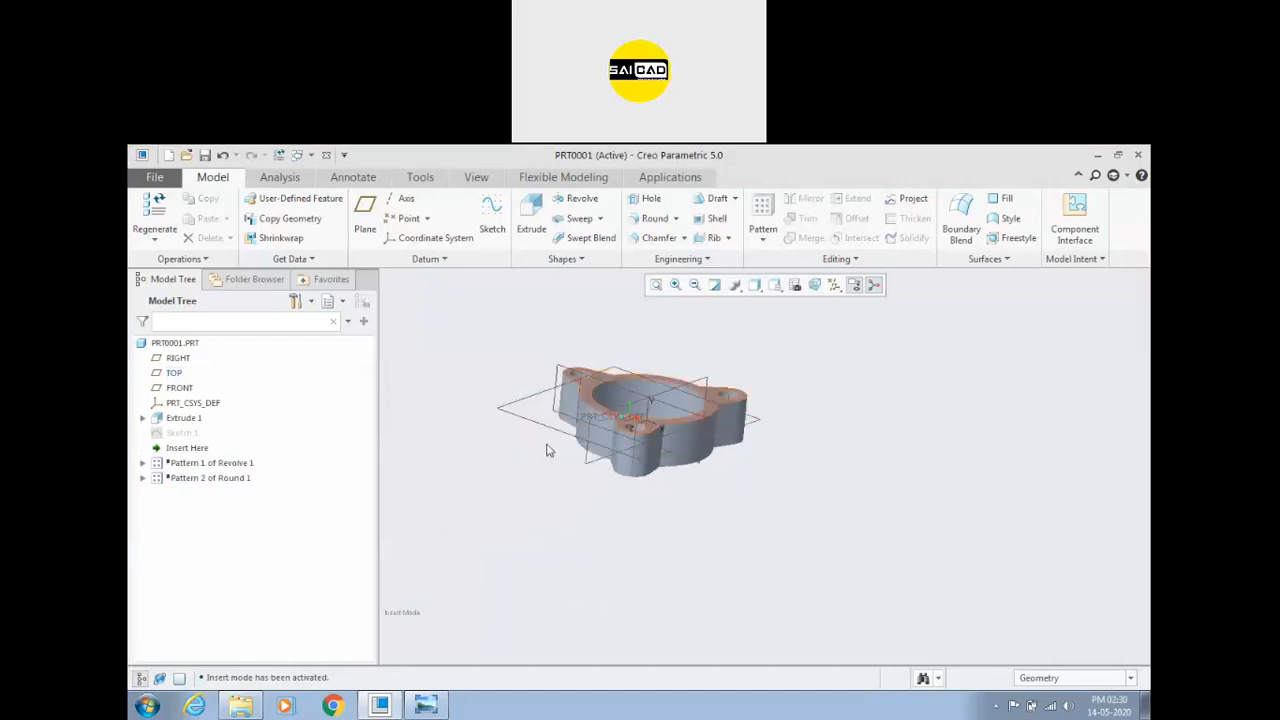
pyautogui.scroll(-1, 506, 431)
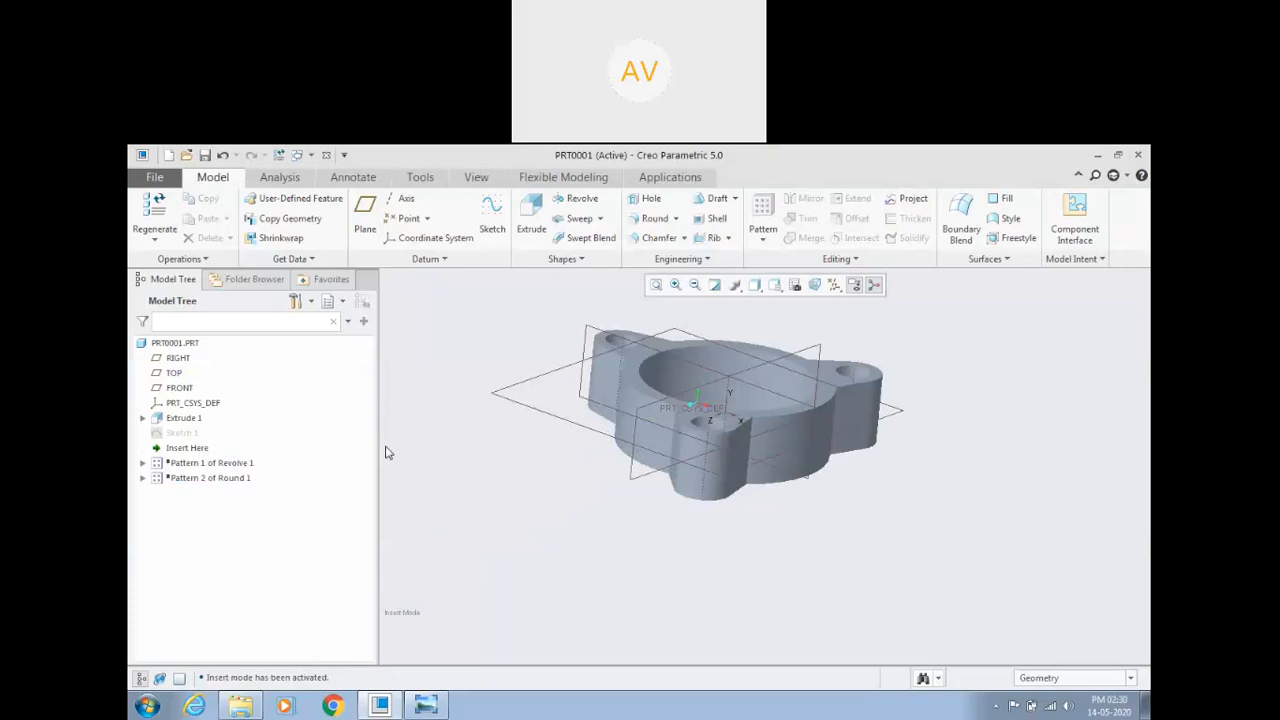
pyautogui.moveTo(464, 427); pyautogui.dragTo(502, 408, button='middle')
pyautogui.click(545, 355)
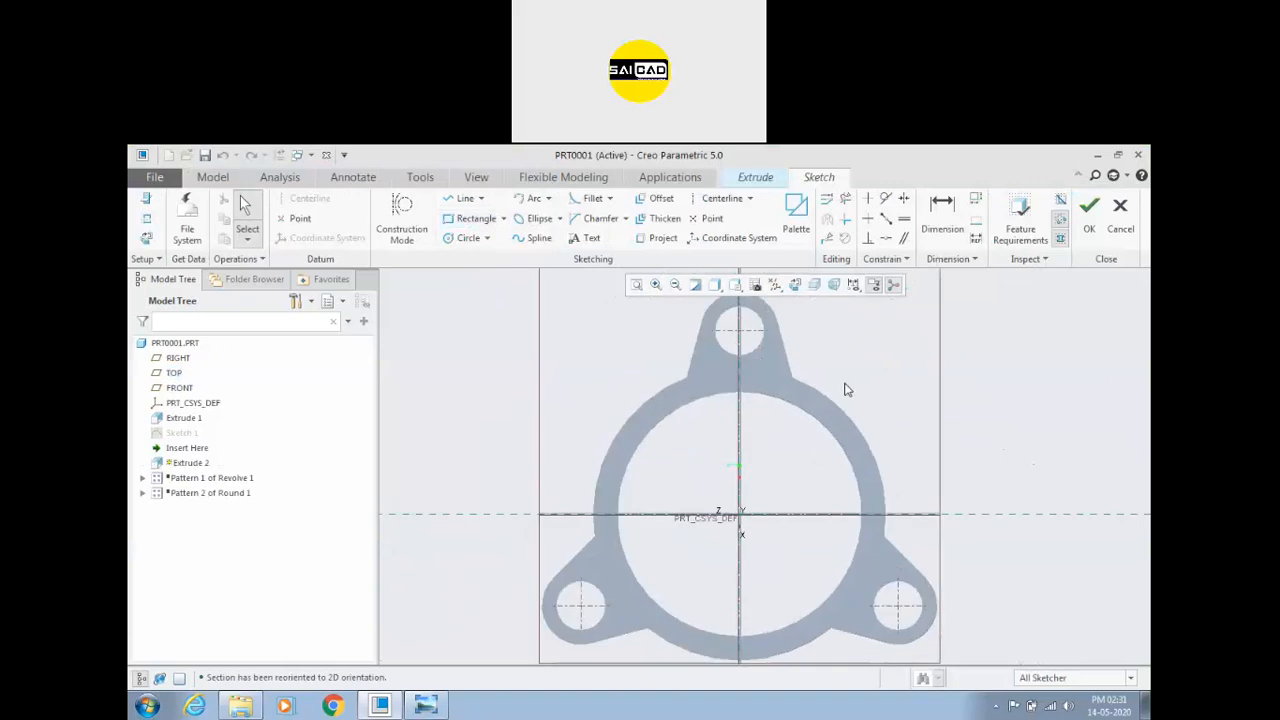
# Step: Project the top lobe's two side edges, its end arc and both outer ring arcs
pyautogui.click(655, 238)
pyautogui.click(698, 336)
pyautogui.click(760, 305)
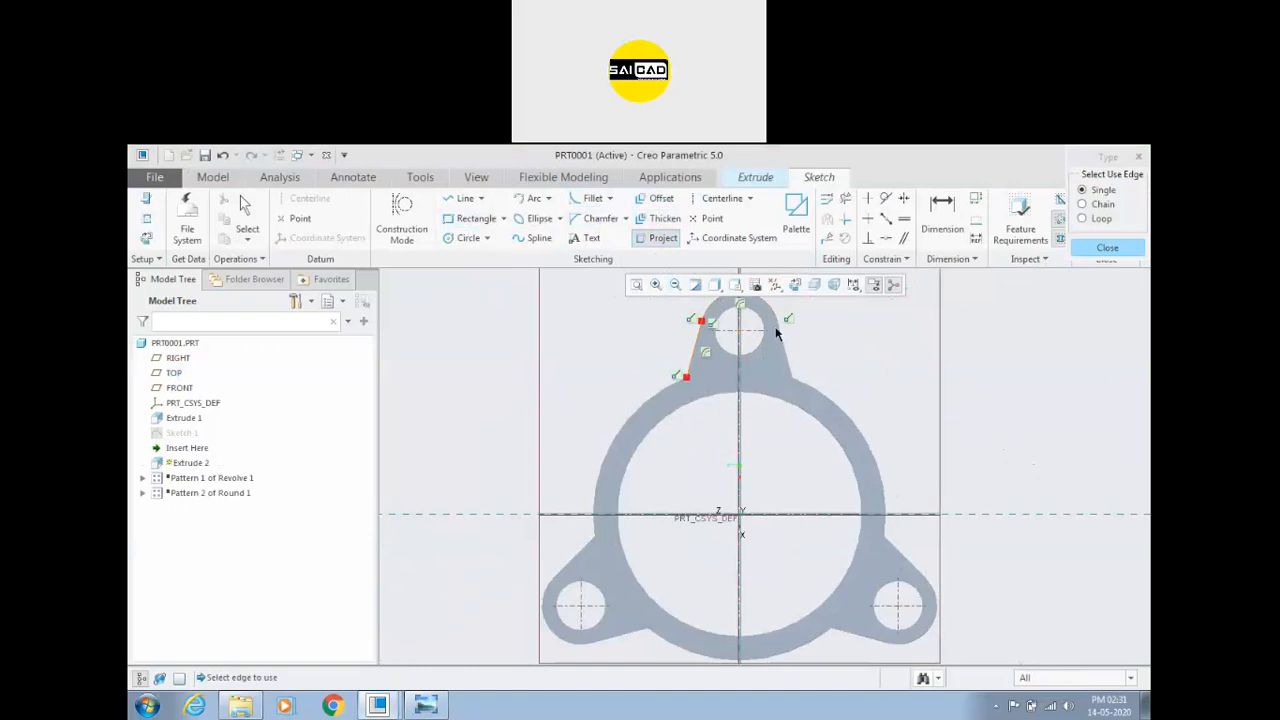
pyautogui.click(787, 345)
pyautogui.click(818, 397)
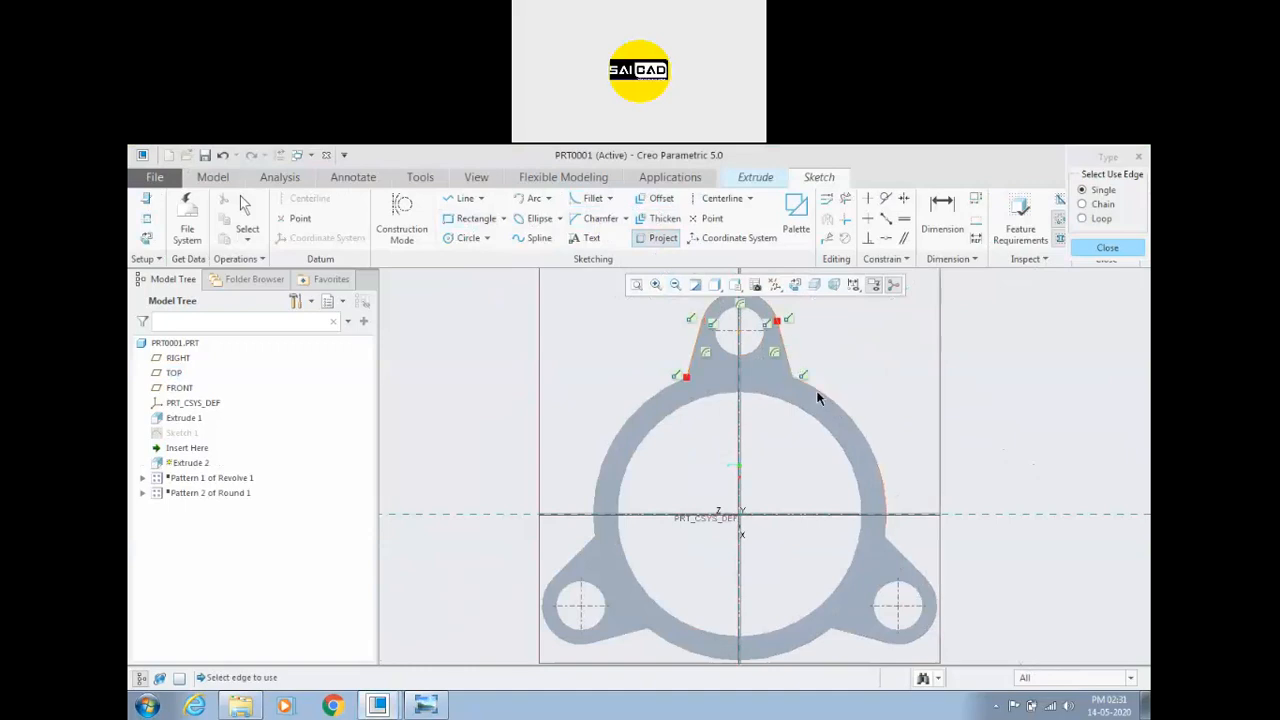
pyautogui.click(668, 398)
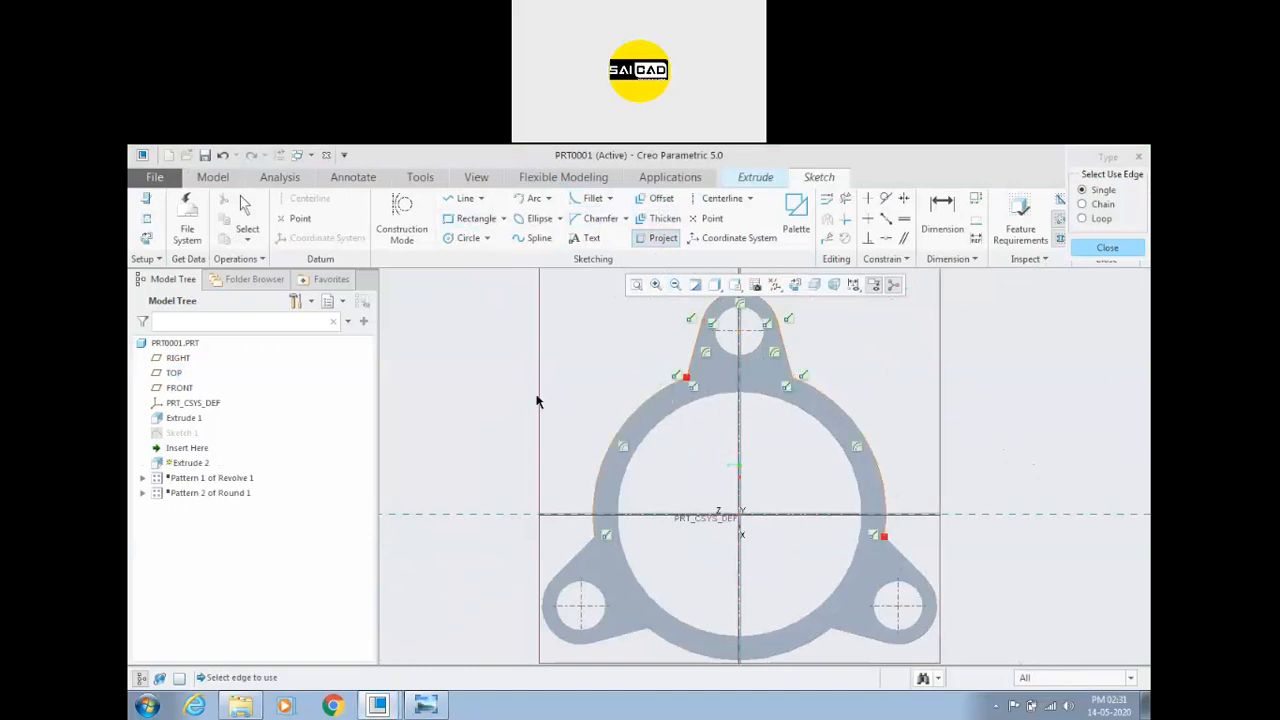
# Step: Draw two radial lines from the centre and dimension the angle between them to 90°
pyautogui.click(462, 198)
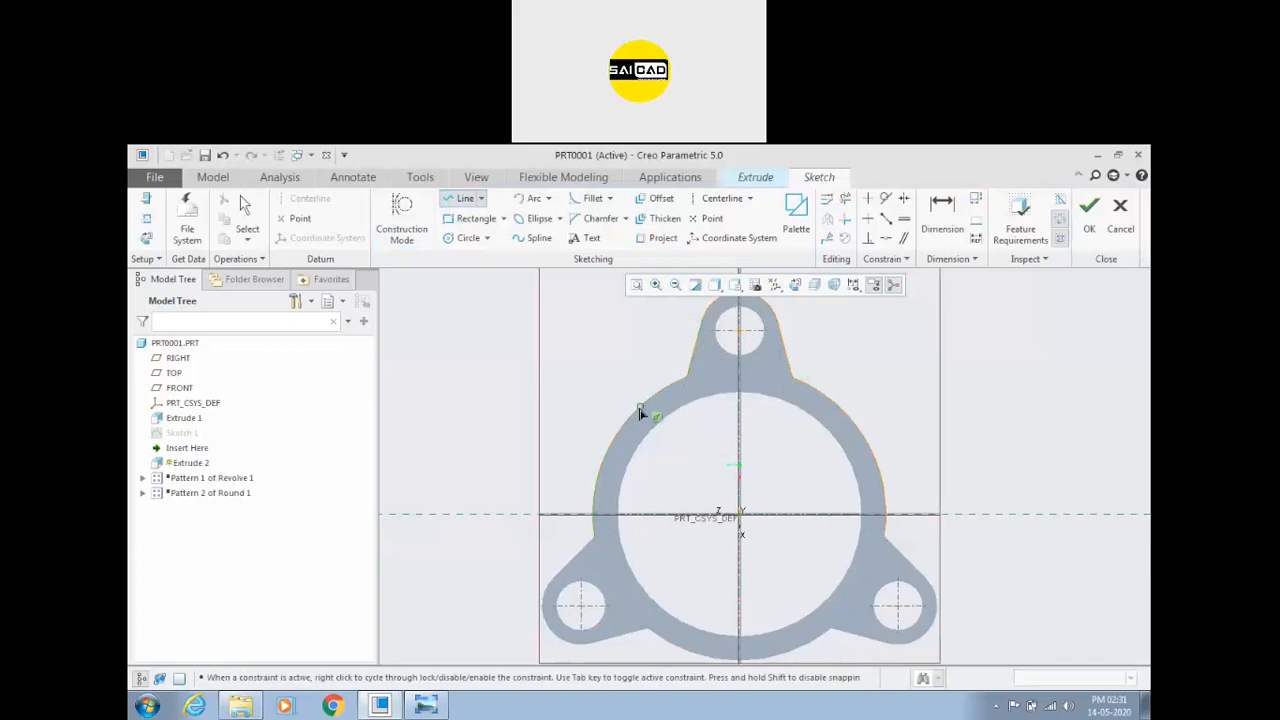
pyautogui.click(658, 427)
pyautogui.click(740, 512)
pyautogui.click(840, 408)
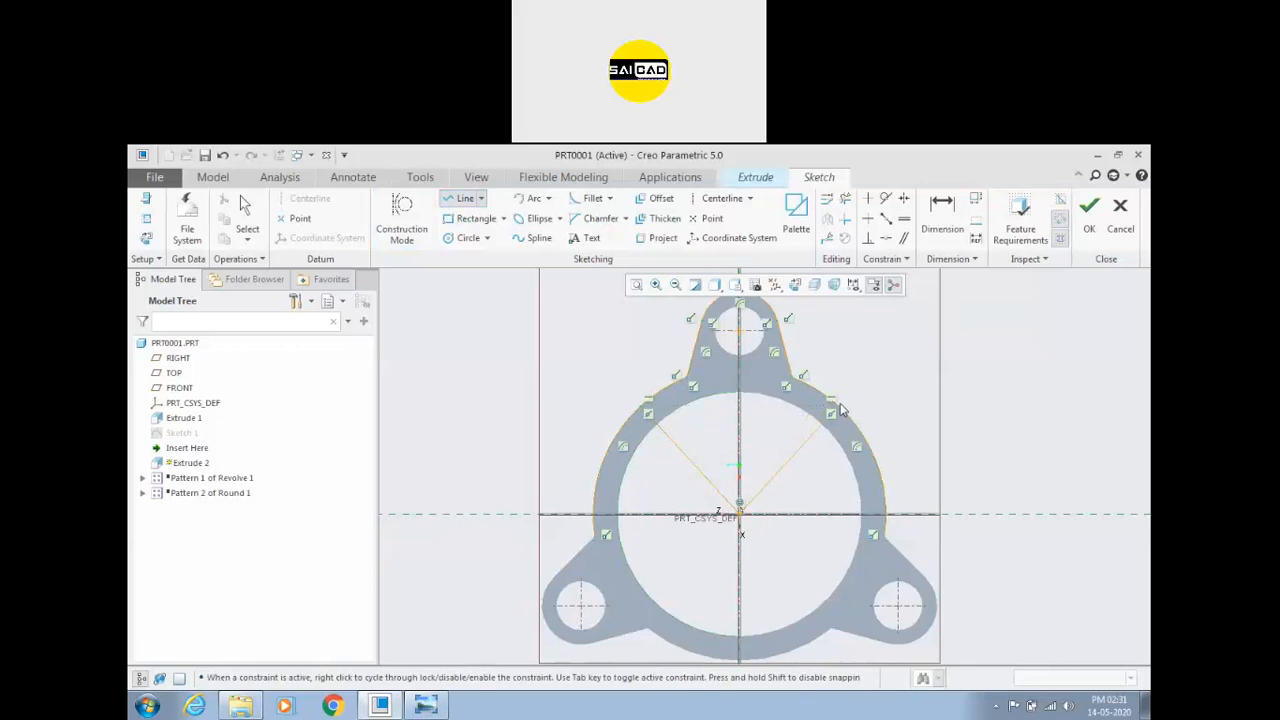
pyautogui.middleClick(880, 363)
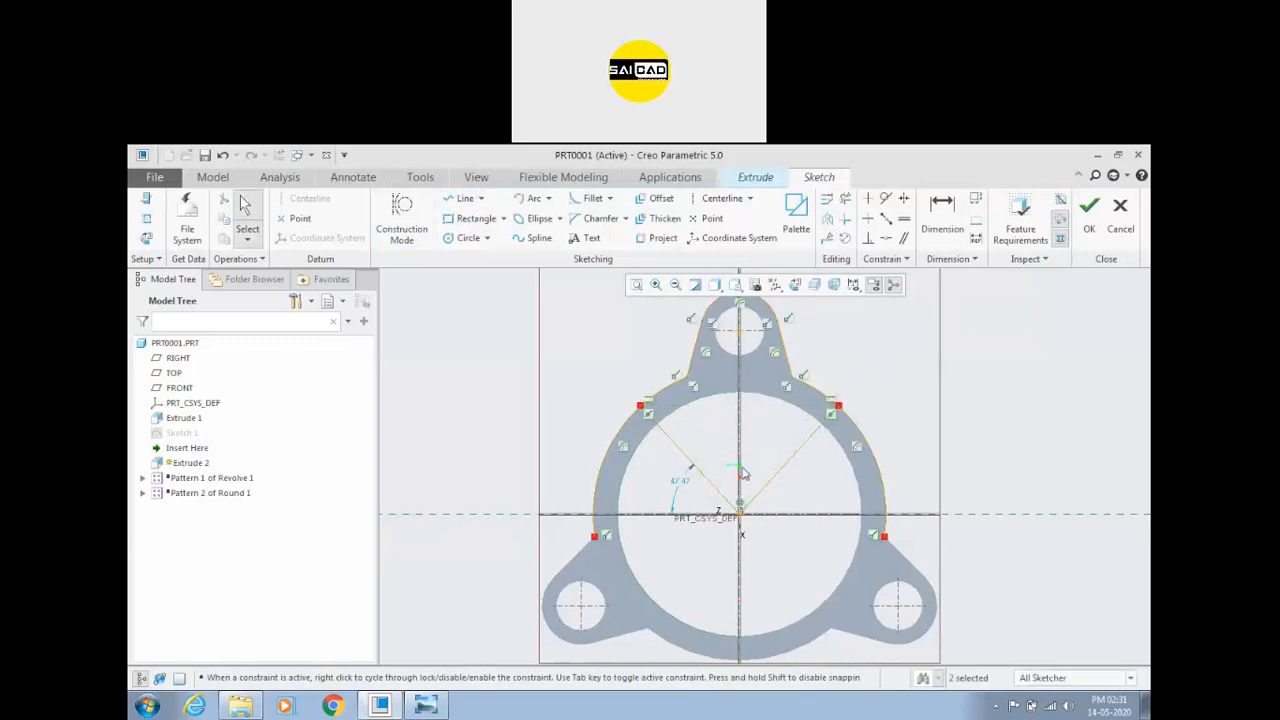
pyautogui.press('d')
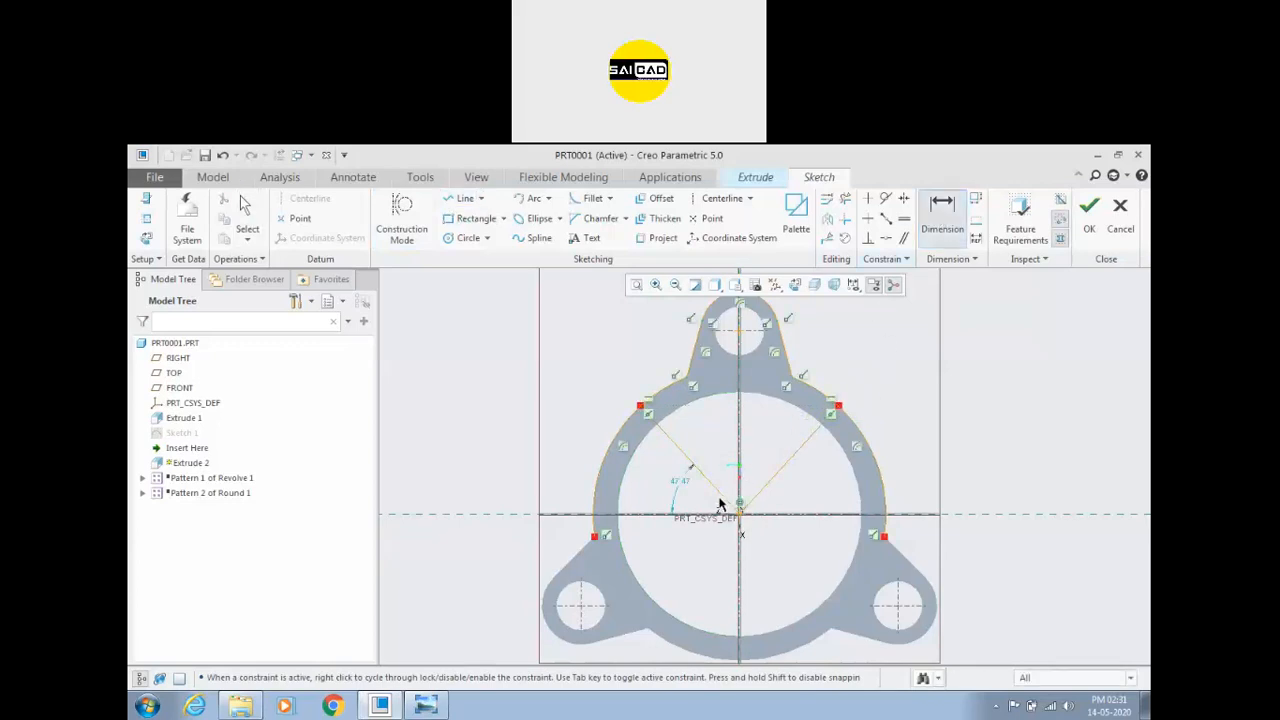
pyautogui.middleClick(759, 462)
pyautogui.write('90')
pyautogui.press('Return')
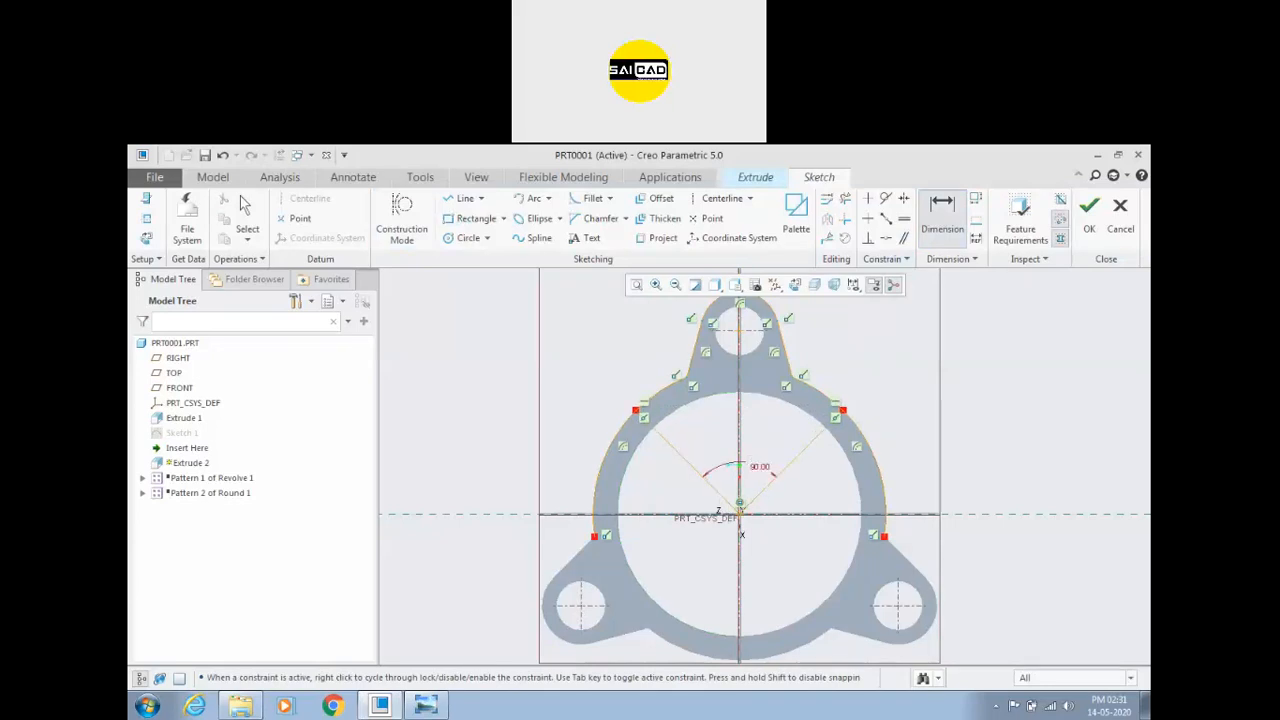
pyautogui.press('Escape')
# Step: Trim the excess arc pieces into a closed section and finish the sketch
pyautogui.scroll(-3, 759, 465)
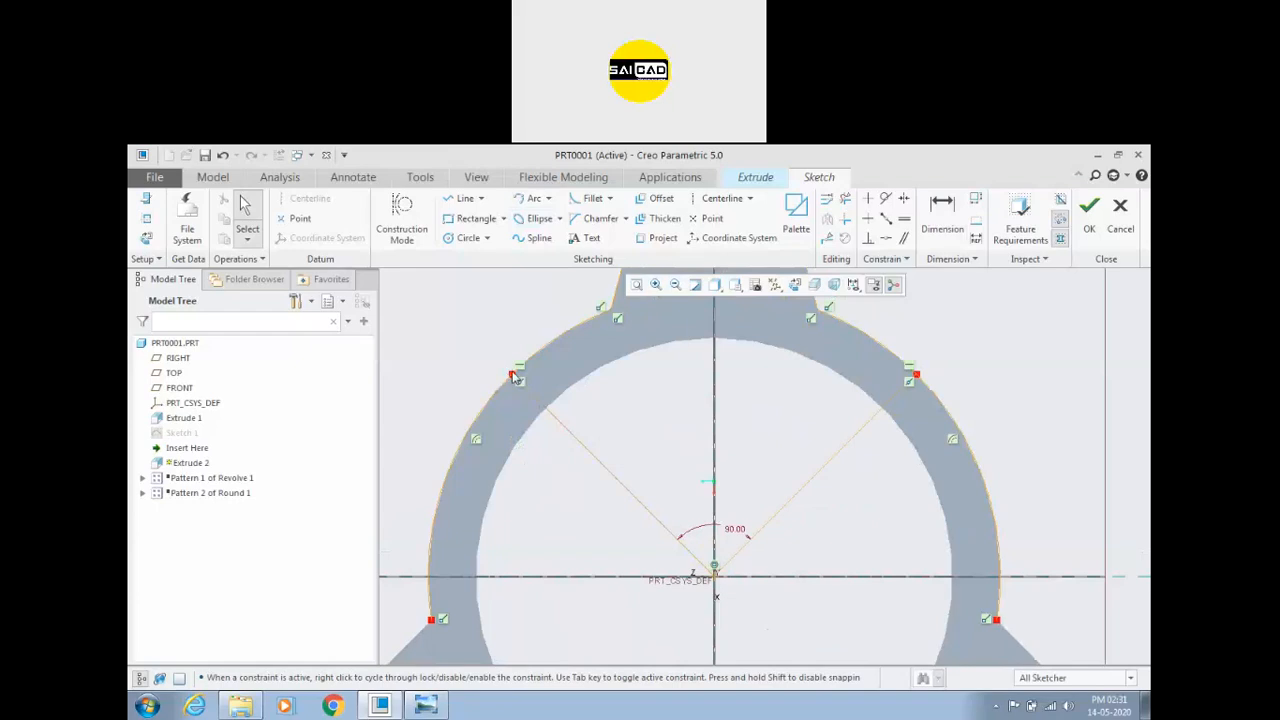
pyautogui.scroll(3, 742, 422)
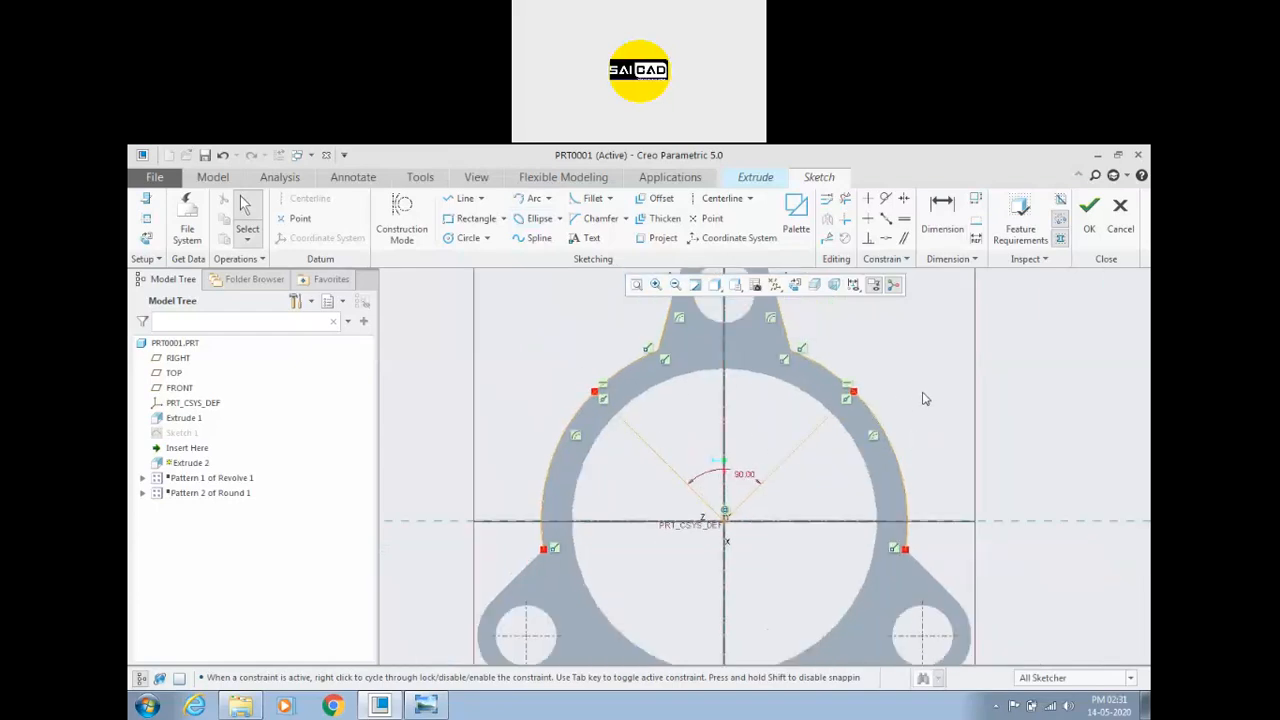
pyautogui.click(845, 199)
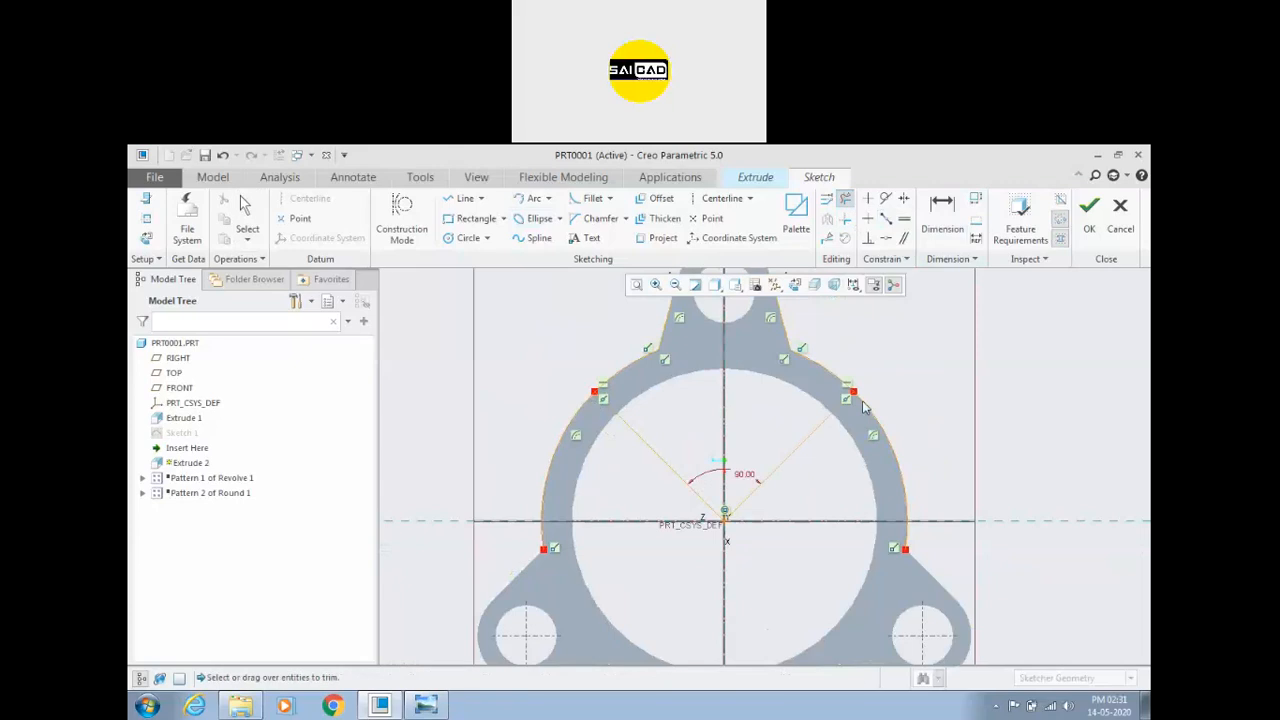
pyautogui.moveTo(907, 548); pyautogui.dragTo(889, 553)
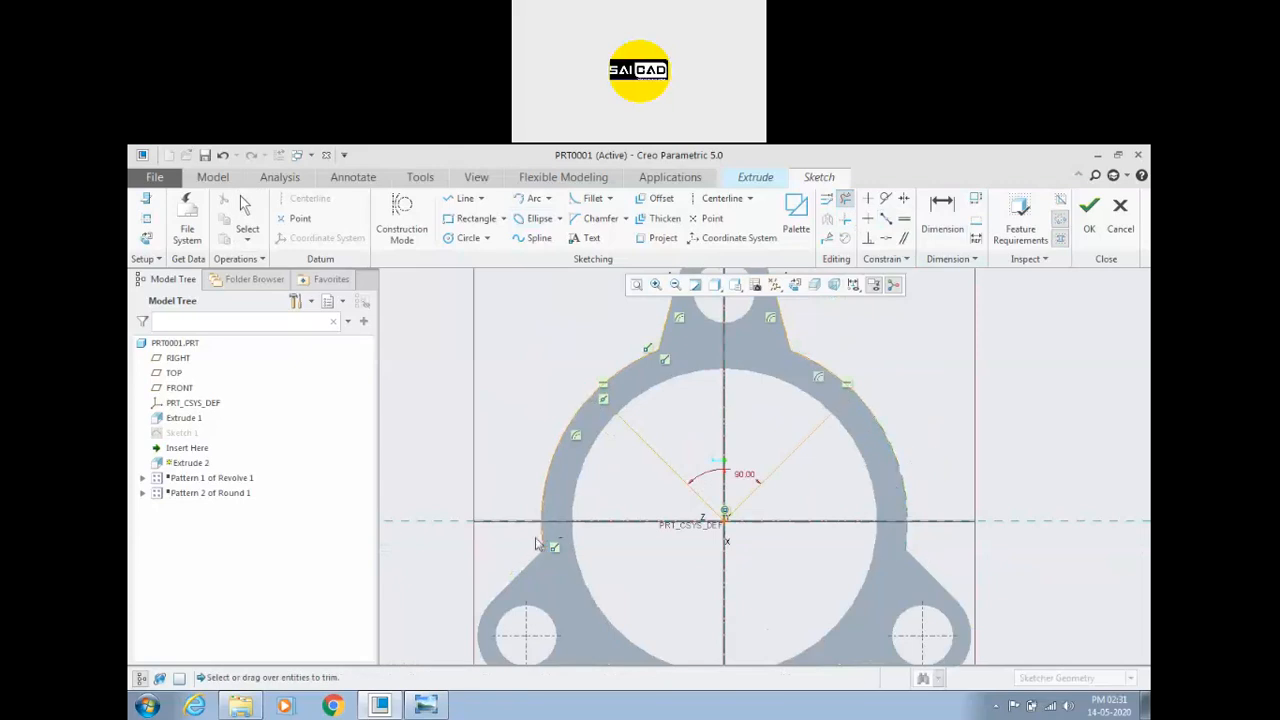
pyautogui.moveTo(592, 494); pyautogui.dragTo(526, 459)
pyautogui.middleClick(523, 378)
pyautogui.scroll(2, 606, 400)
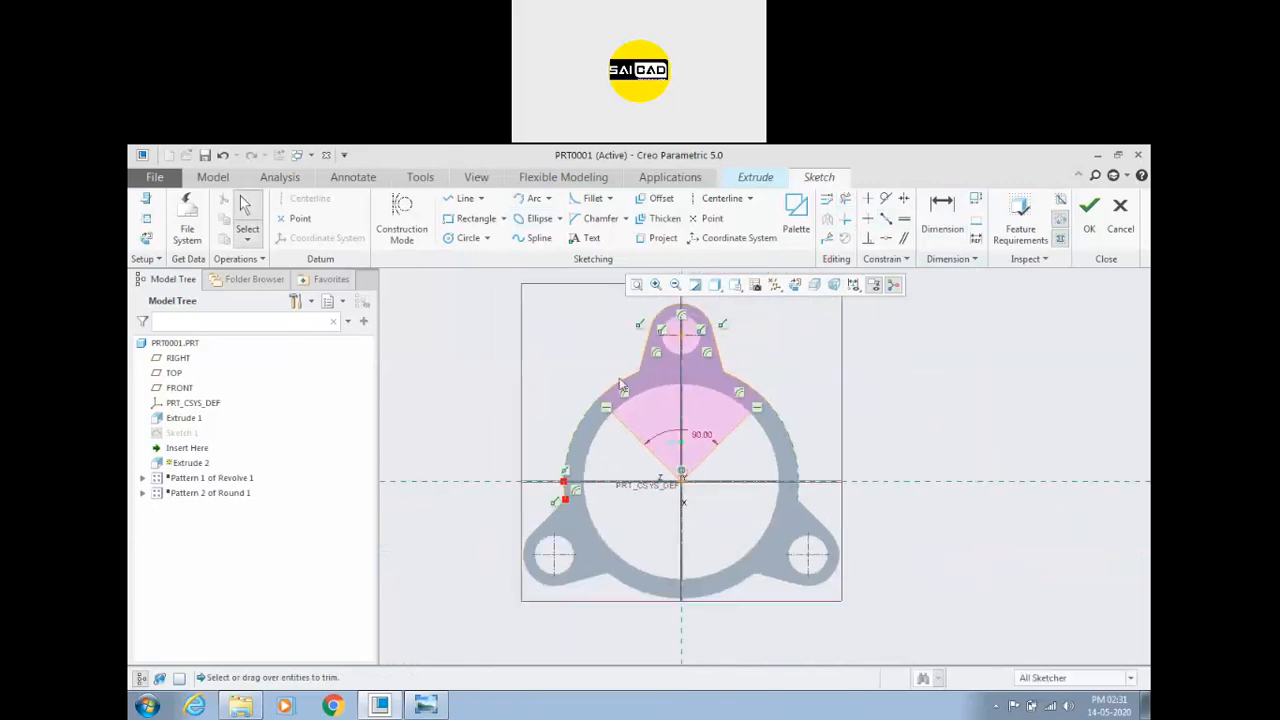
pyautogui.scroll(-1, 625, 378)
pyautogui.click(552, 527)
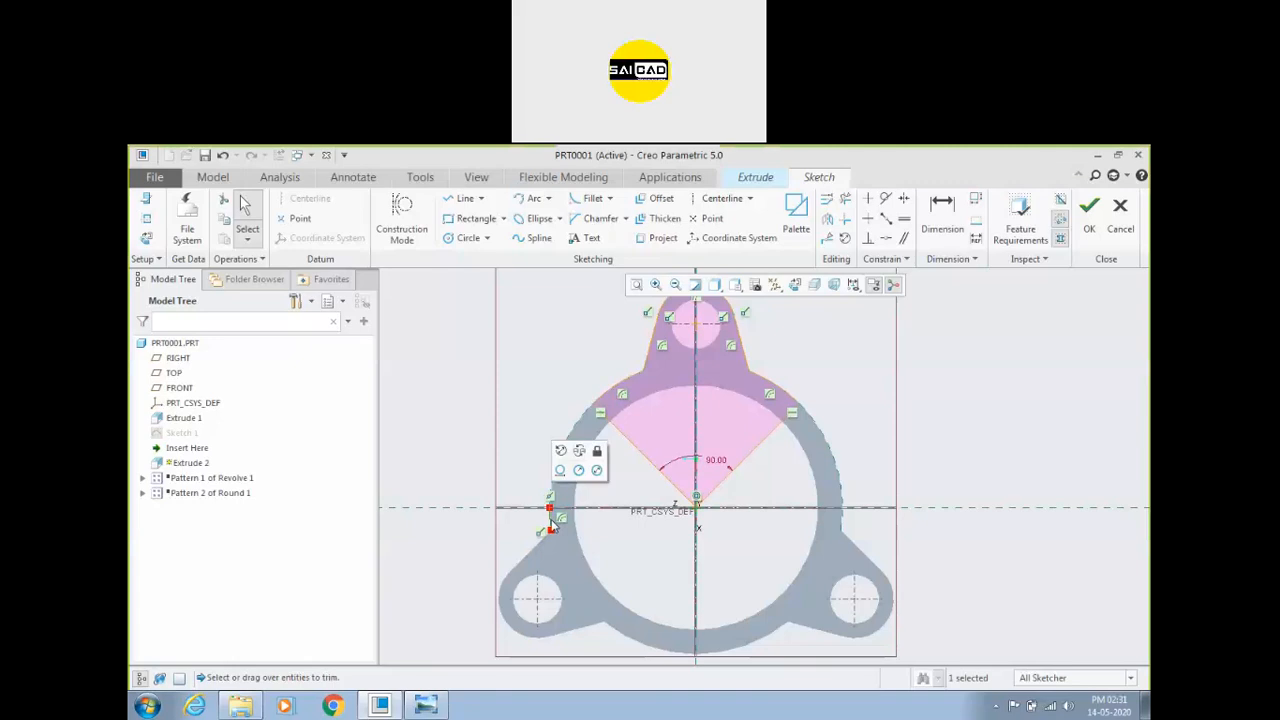
pyautogui.hotkey('ctrl', 'd')
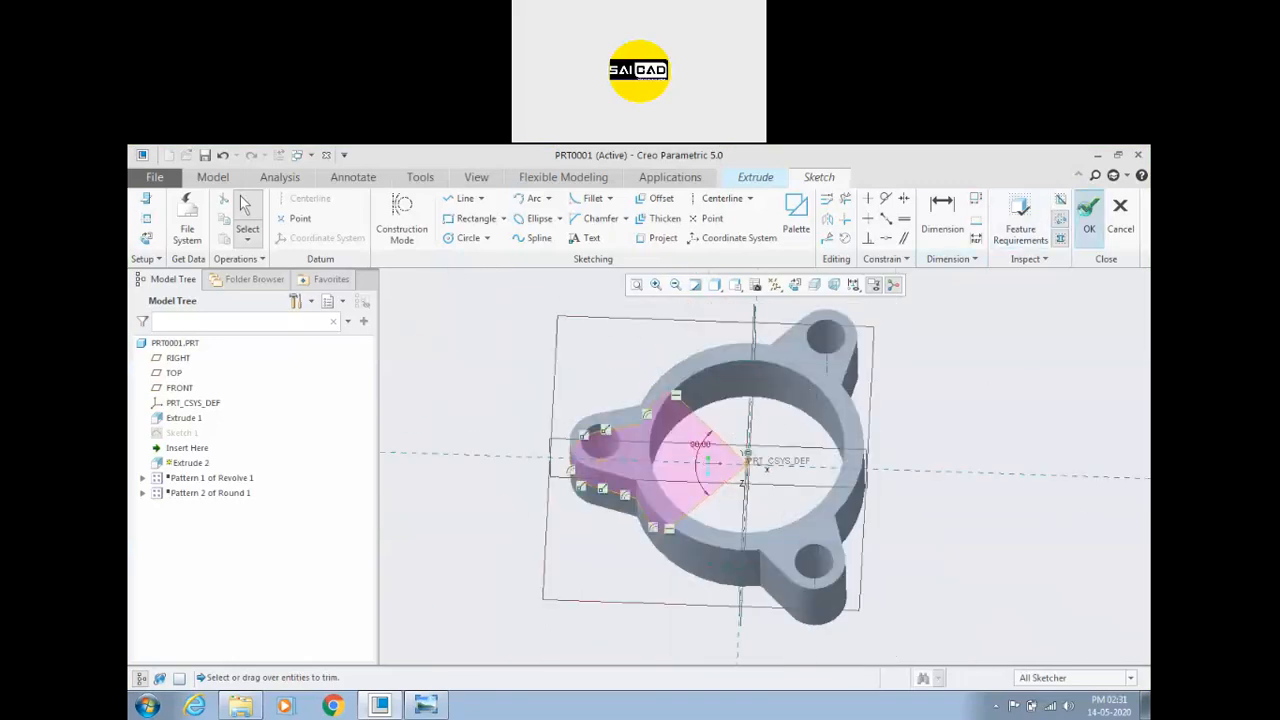
pyautogui.click(1089, 214)
# Step: Switch the extrusion to Remove Material and set its depth to 10
pyautogui.moveTo(488, 398); pyautogui.dragTo(504, 373, button='middle')
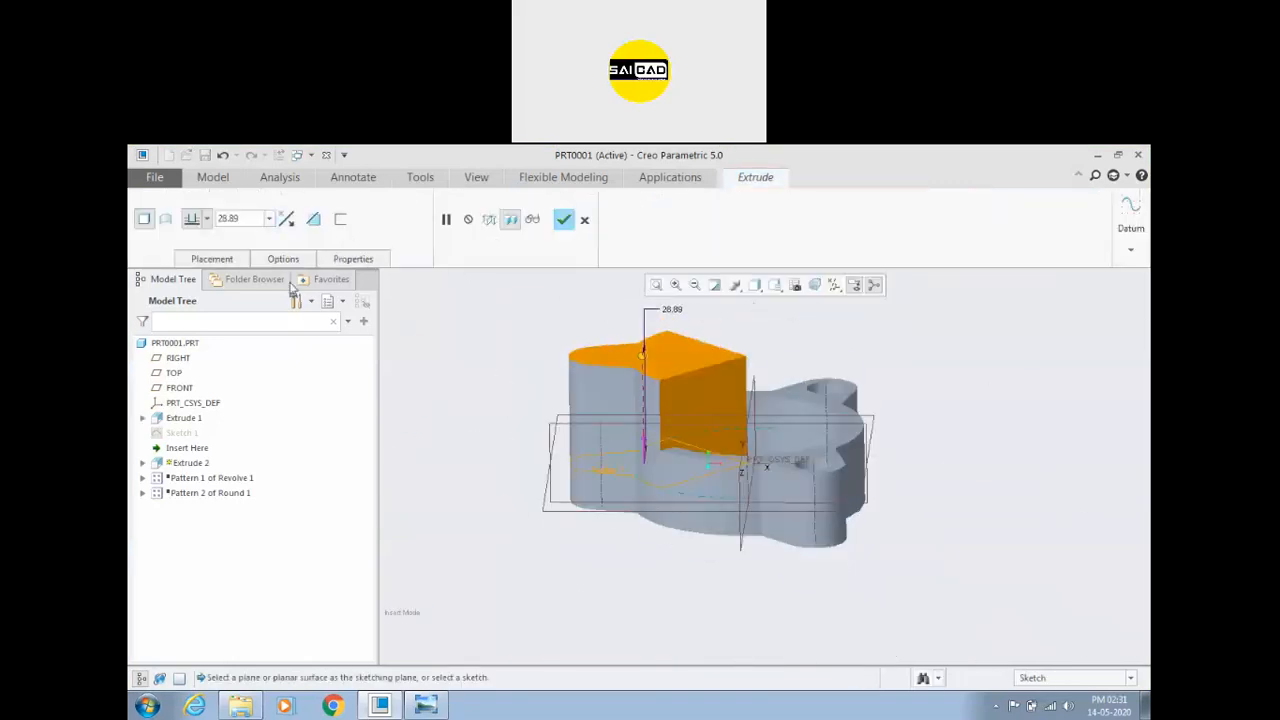
pyautogui.click(313, 218)
pyautogui.doubleClick(240, 219)
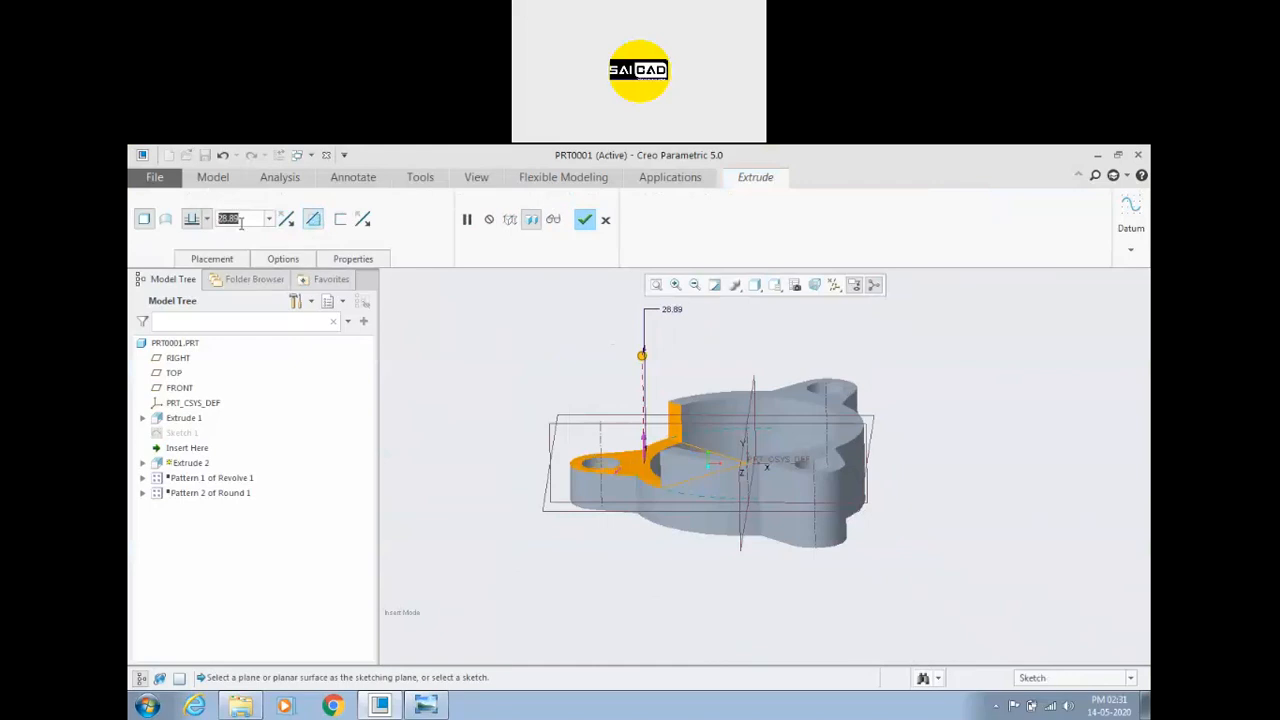
pyautogui.write('20')
pyautogui.press('Return')
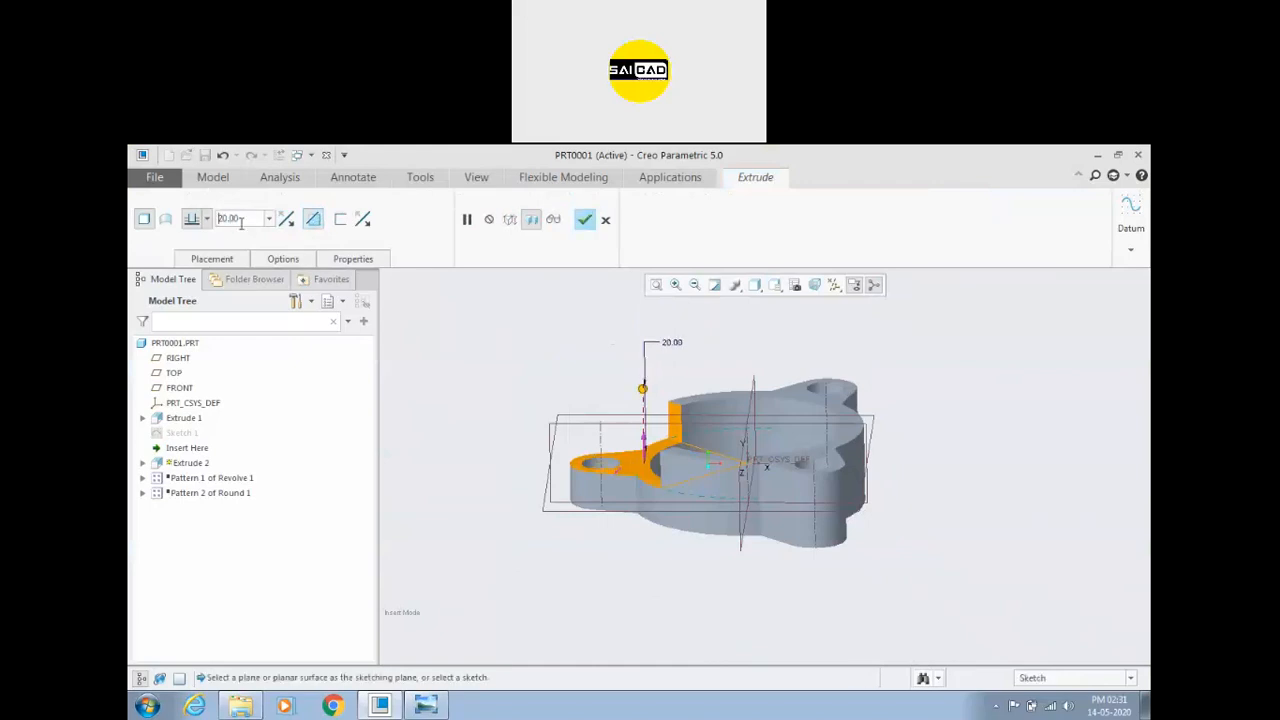
pyautogui.doubleClick(240, 219)
pyautogui.write('10')
pyautogui.press('Return')
# Step: Make the 10.00 depth symmetric about TOP, finish the cut, and select Extrude 2
pyautogui.click(207, 222)
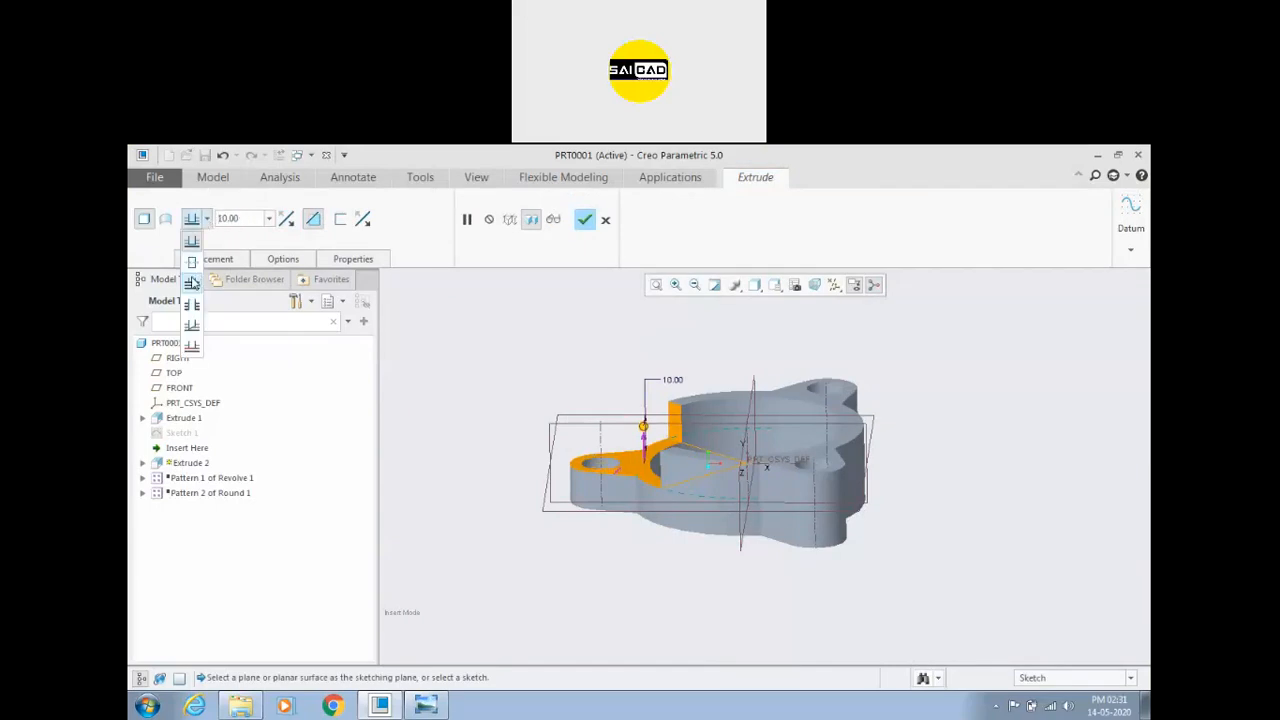
pyautogui.moveTo(480, 380); pyautogui.dragTo(585, 240, button='middle')
pyautogui.click(584, 219)
pyautogui.moveTo(481, 376); pyautogui.dragTo(500, 404, button='middle')
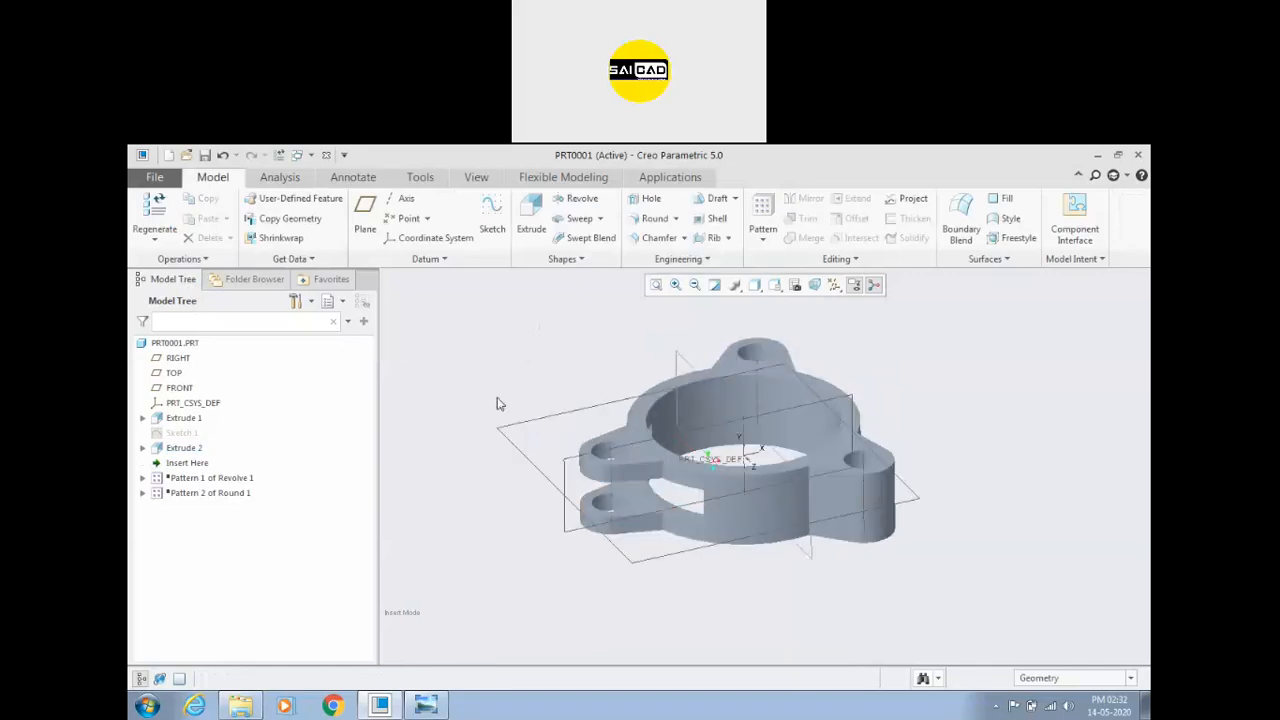
pyautogui.click(184, 448)
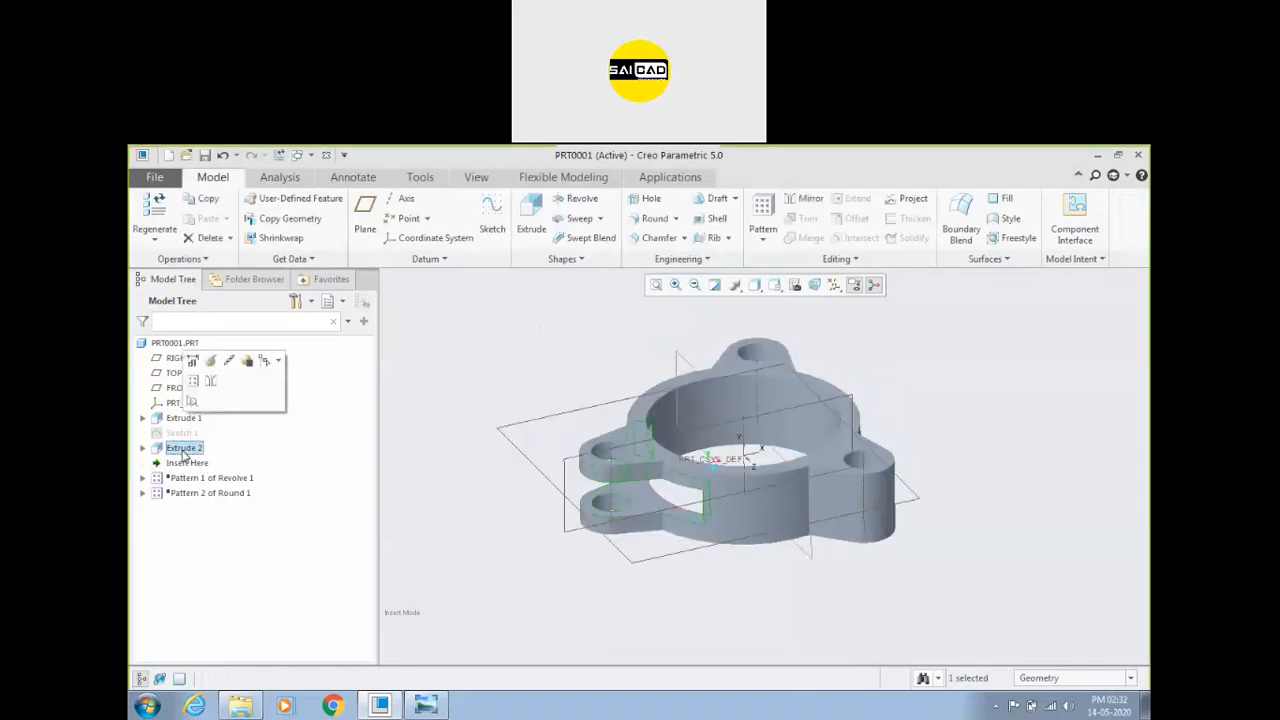
# Step: Pattern Extrude 2 with the Axis type around the part's central axis
pyautogui.click(763, 212)
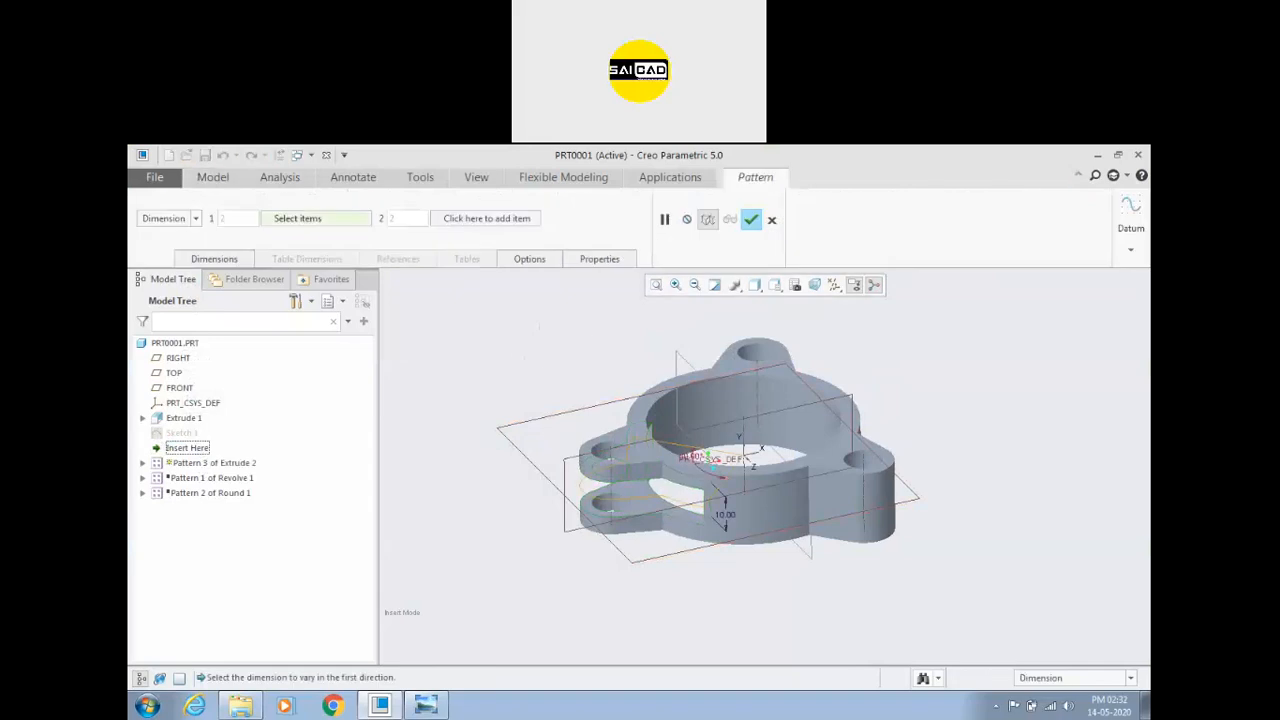
pyautogui.moveTo(740, 398); pyautogui.dragTo(708, 410, button='middle')
pyautogui.click(196, 218)
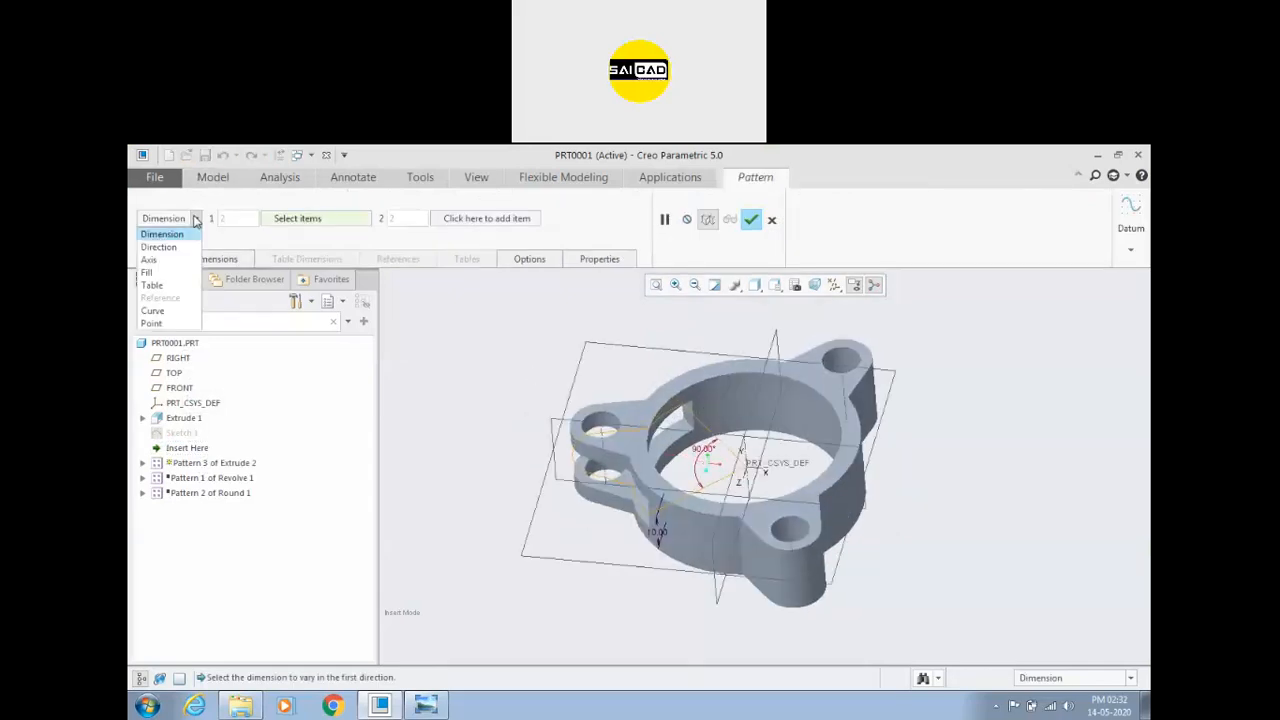
pyautogui.click(171, 261)
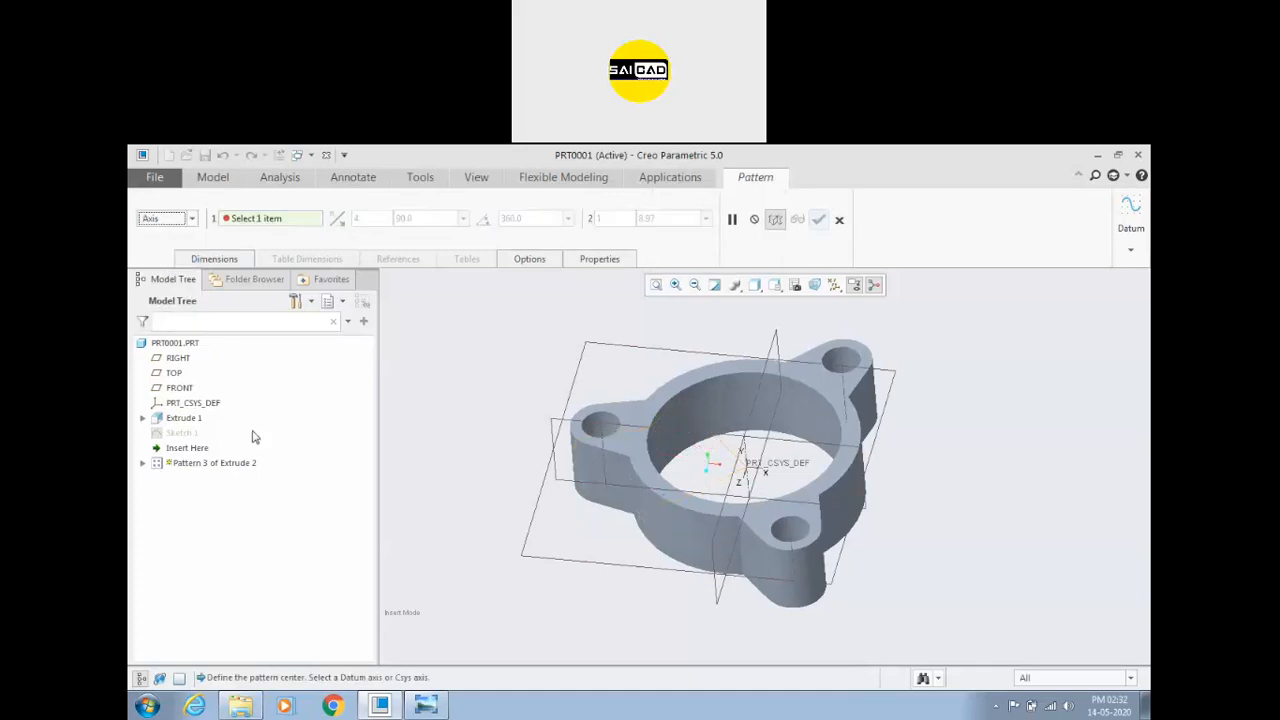
pyautogui.click(257, 224)
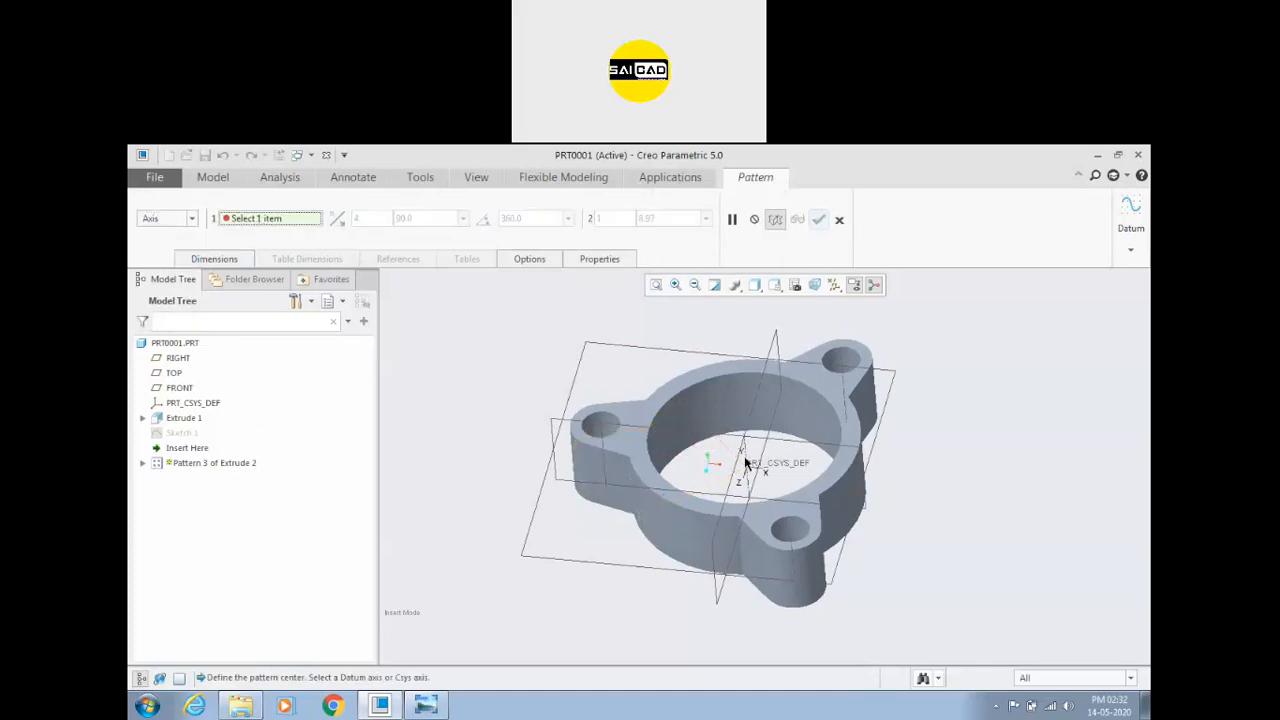
pyautogui.click(748, 462)
pyautogui.moveTo(639, 504); pyautogui.dragTo(534, 546, button='middle')
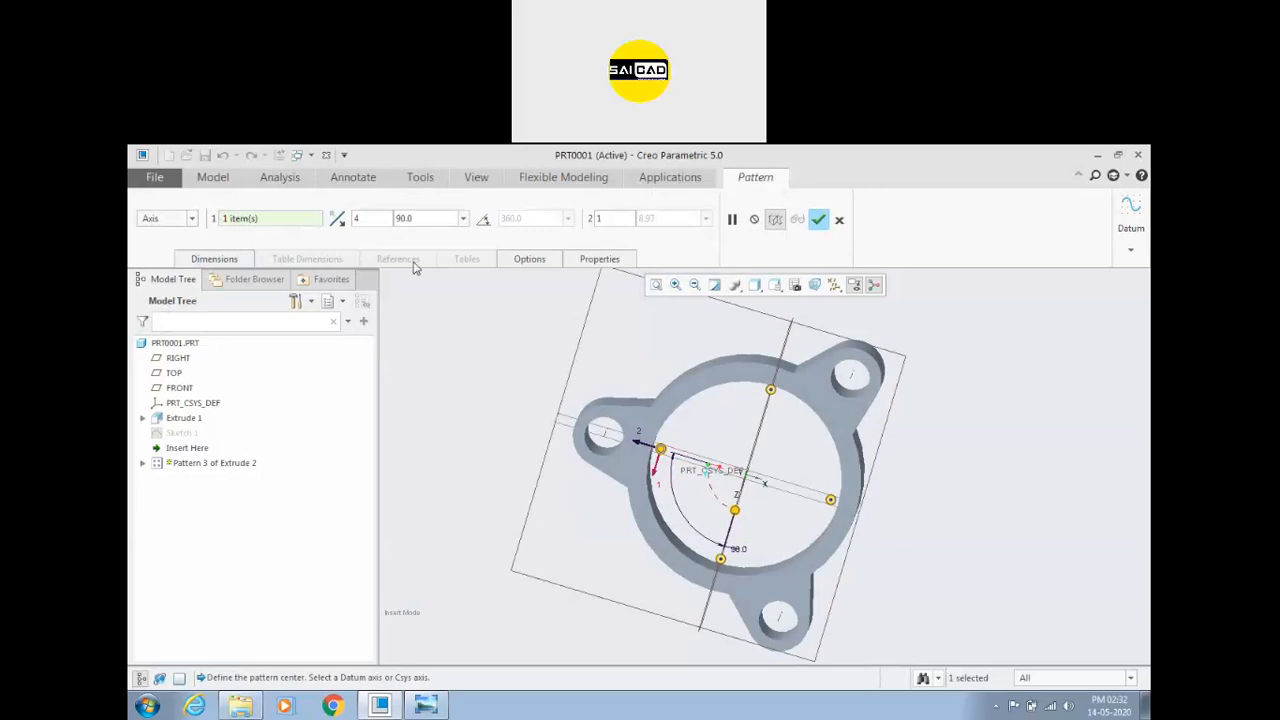
# Step: Set the pattern to 3 members spaced 120° apart
pyautogui.doubleClick(379, 219)
pyautogui.press('Tab')
pyautogui.moveTo(487, 386); pyautogui.dragTo(478, 363, button='middle')
pyautogui.moveTo(440, 217); pyautogui.dragTo(391, 217)
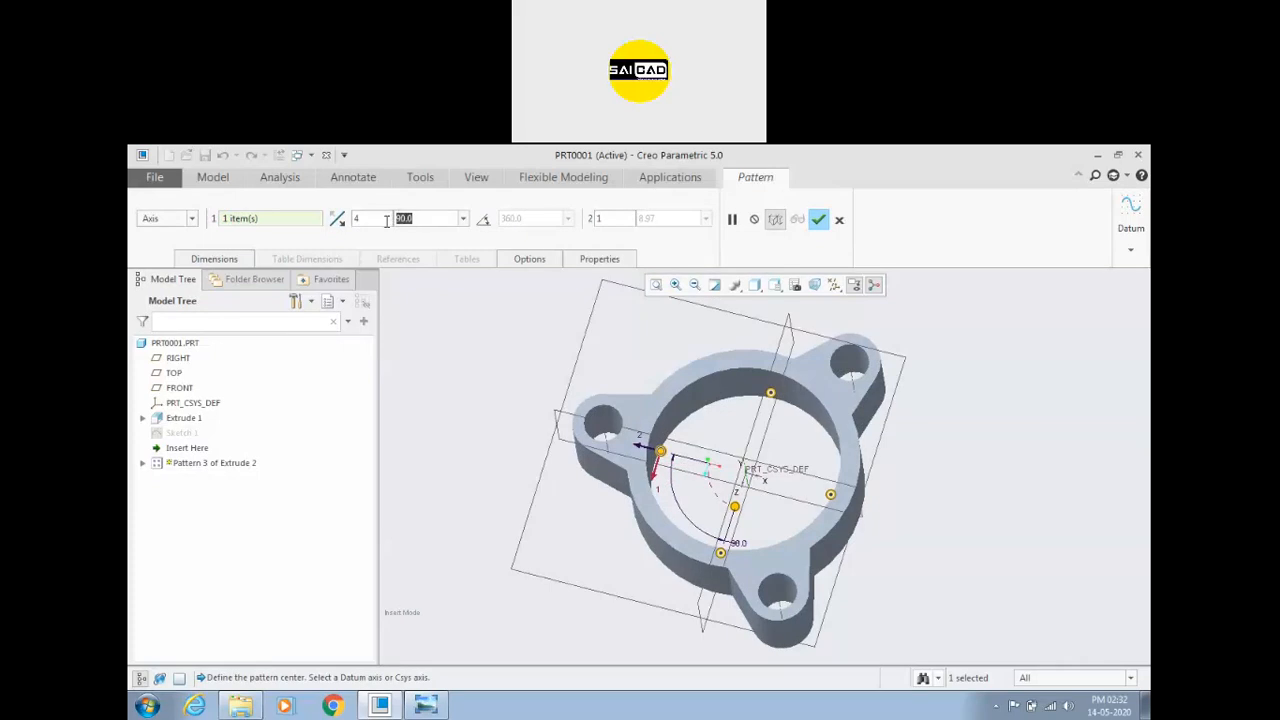
pyautogui.moveTo(553, 355); pyautogui.dragTo(549, 380, button='middle')
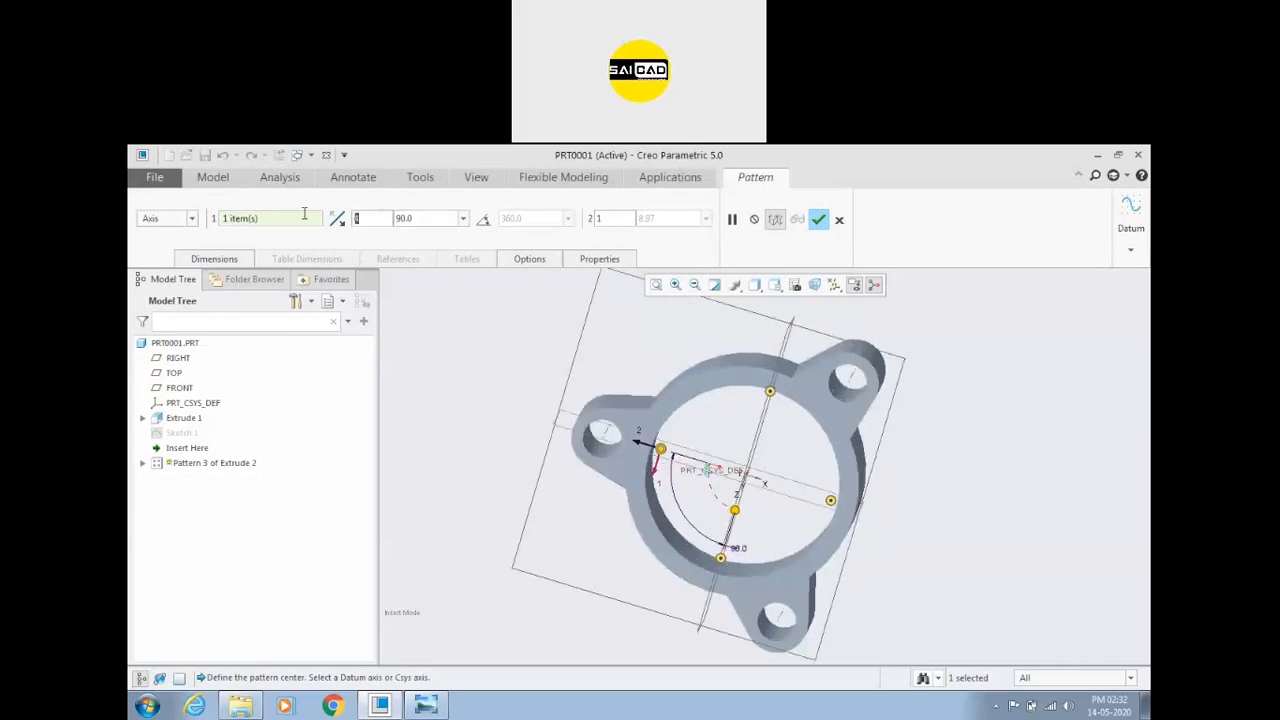
pyautogui.write('3')
pyautogui.doubleClick(431, 217)
pyautogui.write('120')
pyautogui.press('Return')
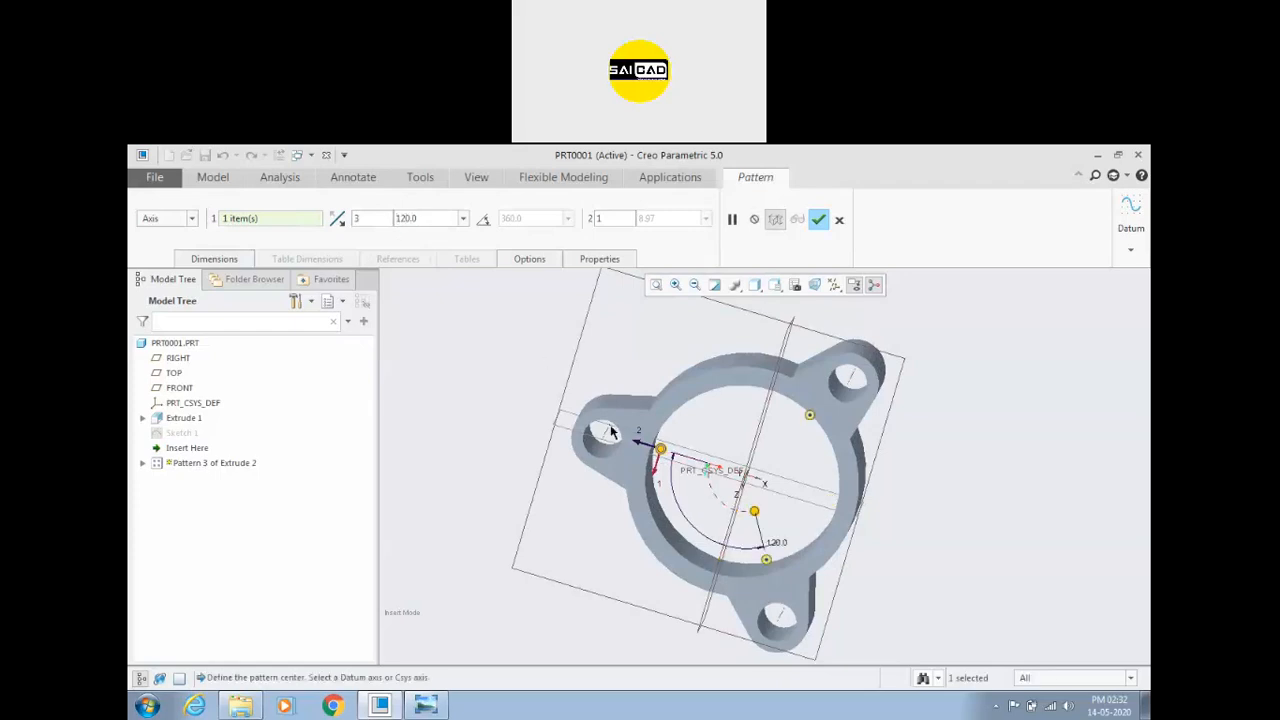
# Step: Spread the 3 members evenly over a 360° extent and accept the pattern
pyautogui.moveTo(545, 454); pyautogui.dragTo(533, 390, button='middle')
pyautogui.moveTo(432, 218); pyautogui.dragTo(398, 217)
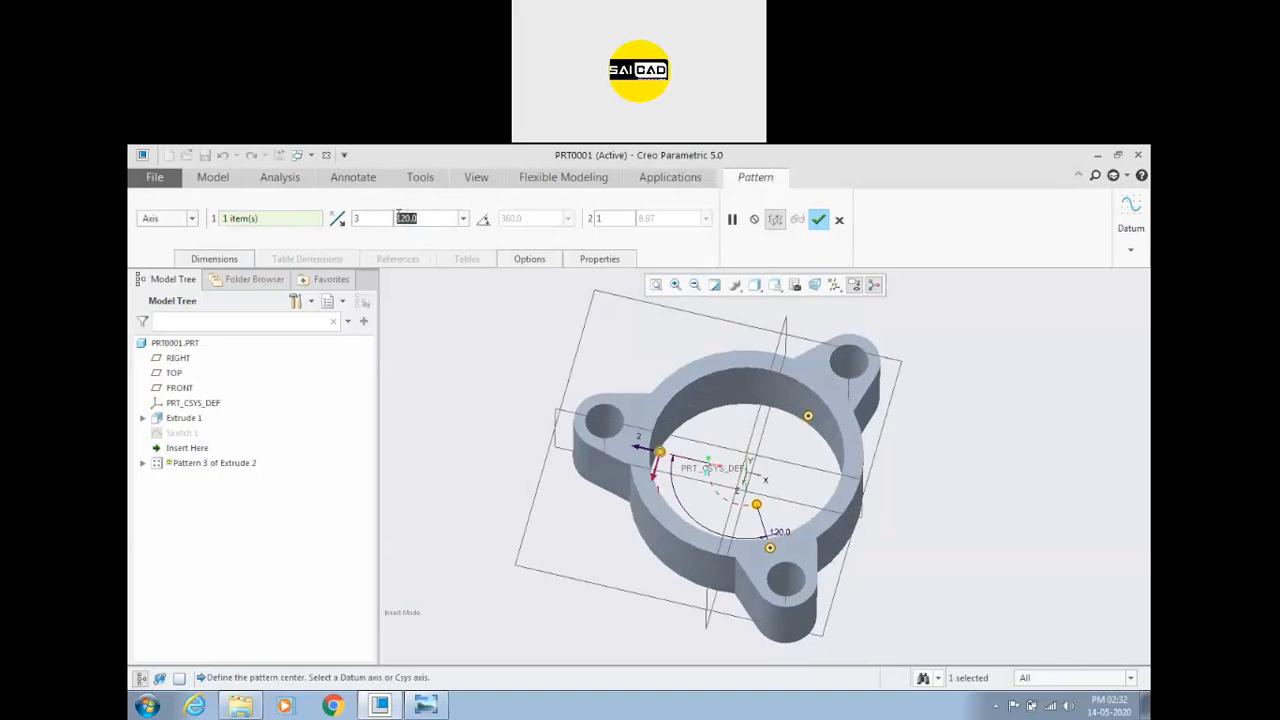
pyautogui.click(485, 219)
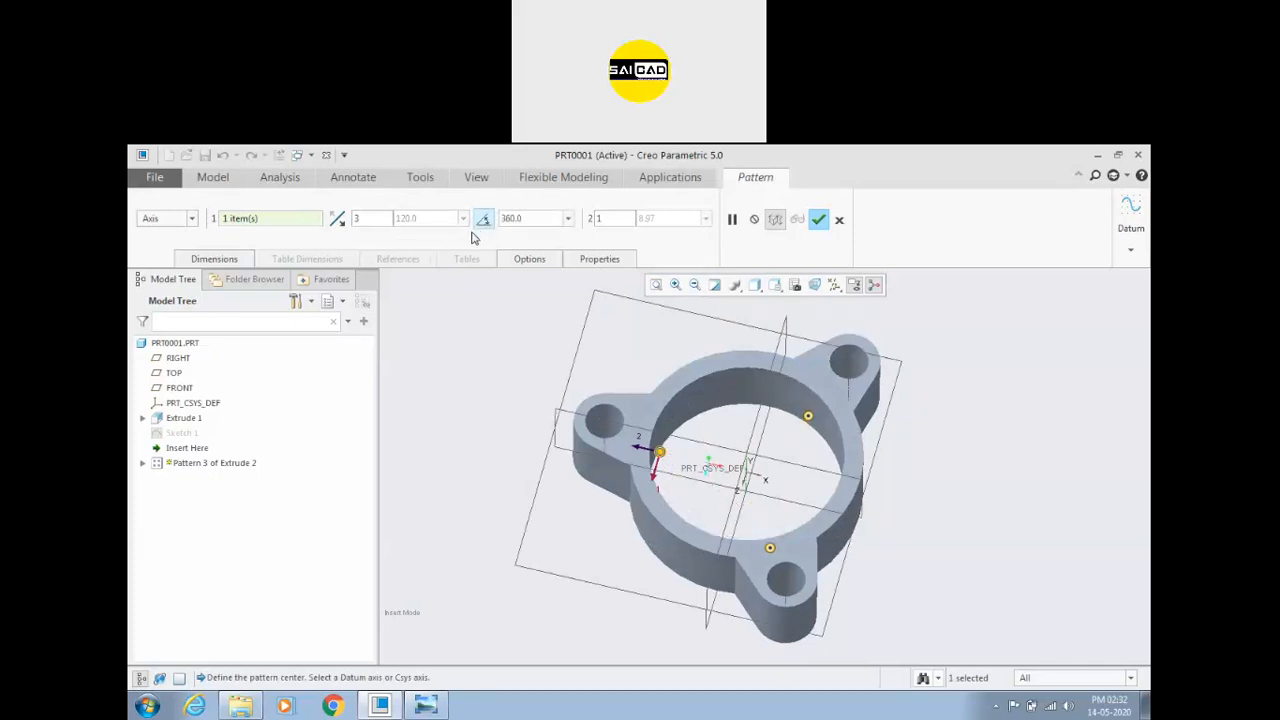
pyautogui.doubleClick(518, 218)
pyautogui.click(373, 218)
pyautogui.moveTo(466, 343); pyautogui.dragTo(472, 369, button='middle')
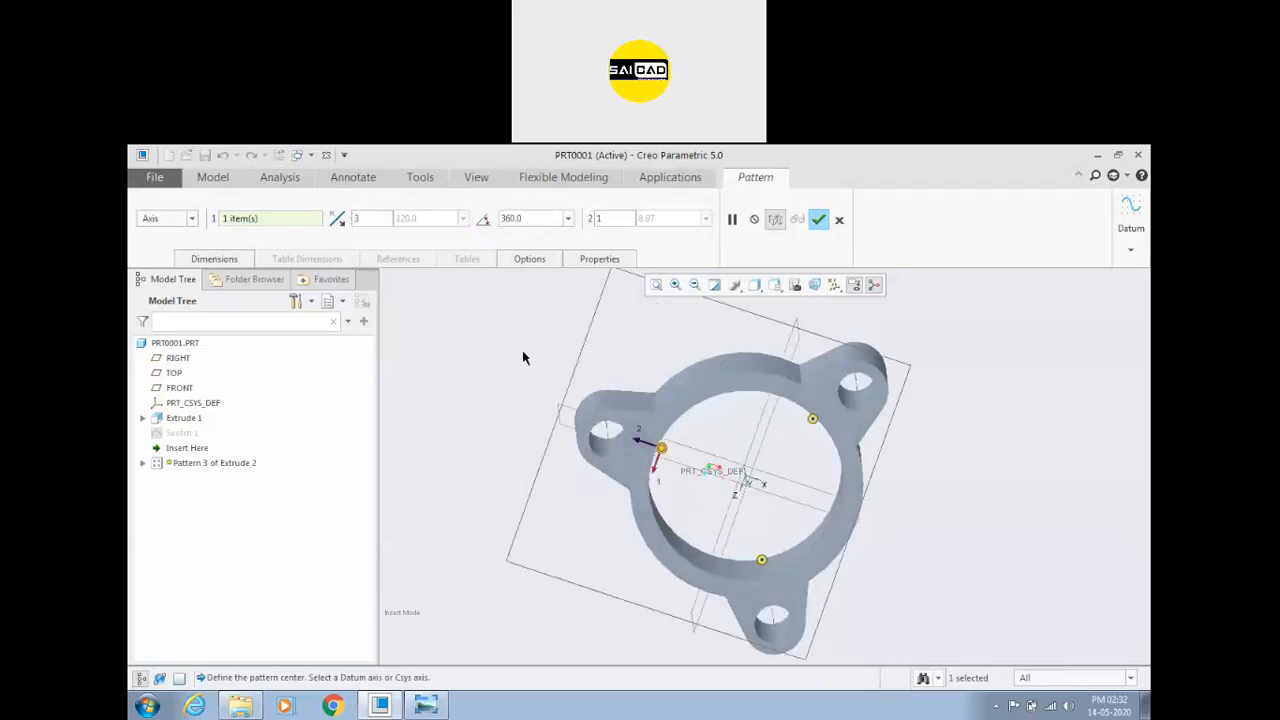
pyautogui.click(818, 219)
pyautogui.moveTo(545, 465); pyautogui.dragTo(628, 456, button='middle')
pyautogui.click(600, 434)
# Step: Start Round 2 with a full-round set from the slot's two side faces and end face
pyautogui.click(655, 218)
pyautogui.scroll(3, 700, 455)
pyautogui.scroll(2, 700, 455)
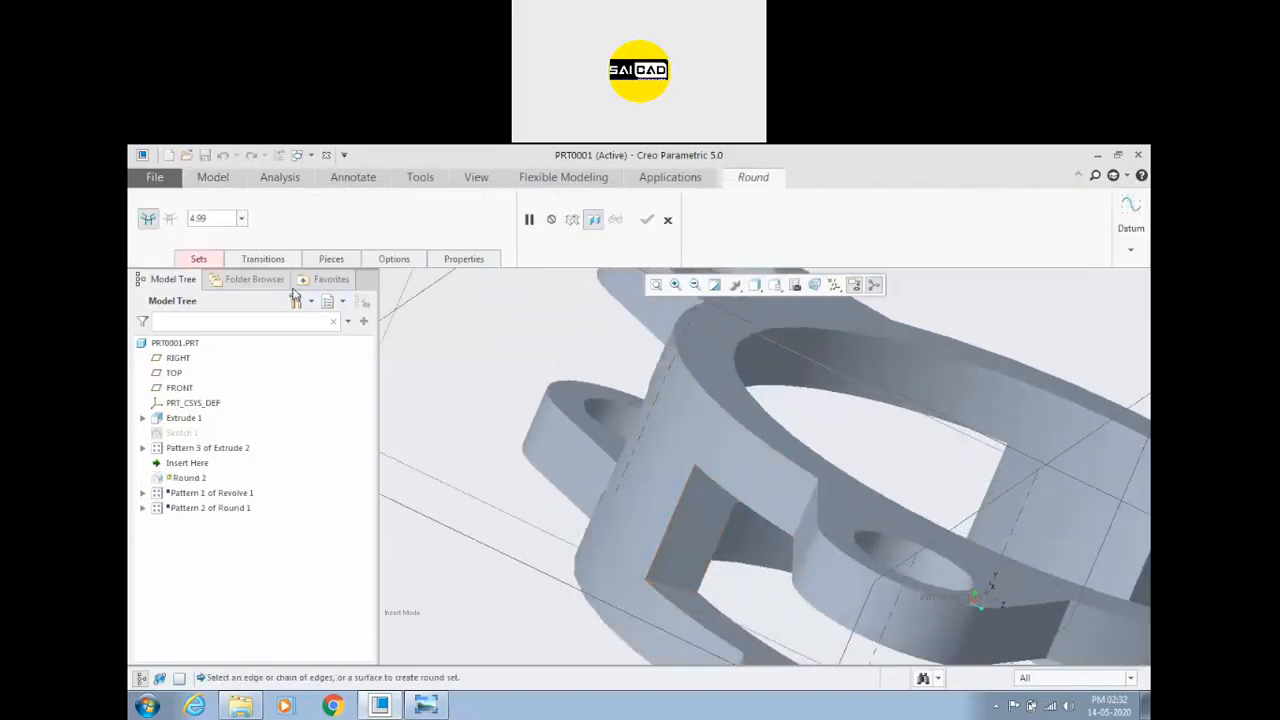
pyautogui.click(200, 259)
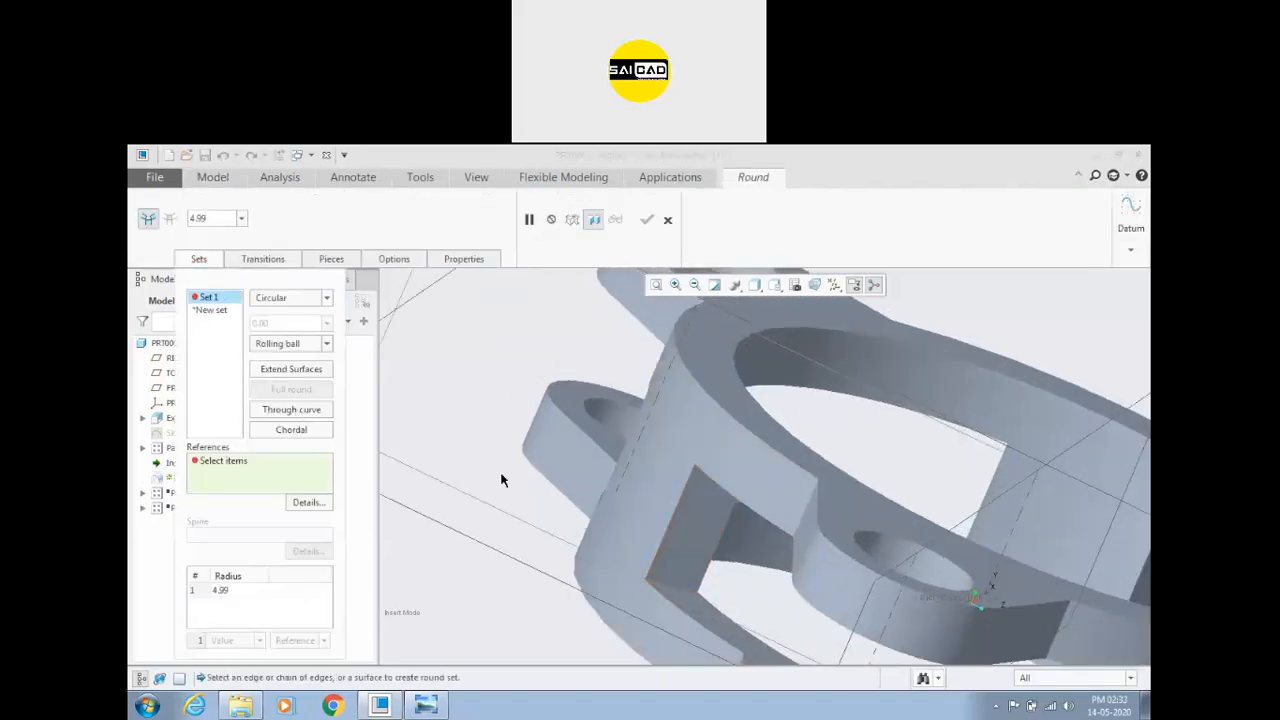
pyautogui.click(694, 610)
pyautogui.moveTo(694, 610); pyautogui.dragTo(740, 500, button='middle')
pyautogui.keyDown('ctrl'); pyautogui.click(816, 369); pyautogui.keyUp('ctrl')
pyautogui.scroll(3, 571, 368)
pyautogui.moveTo(562, 382); pyautogui.dragTo(550, 410, button='middle')
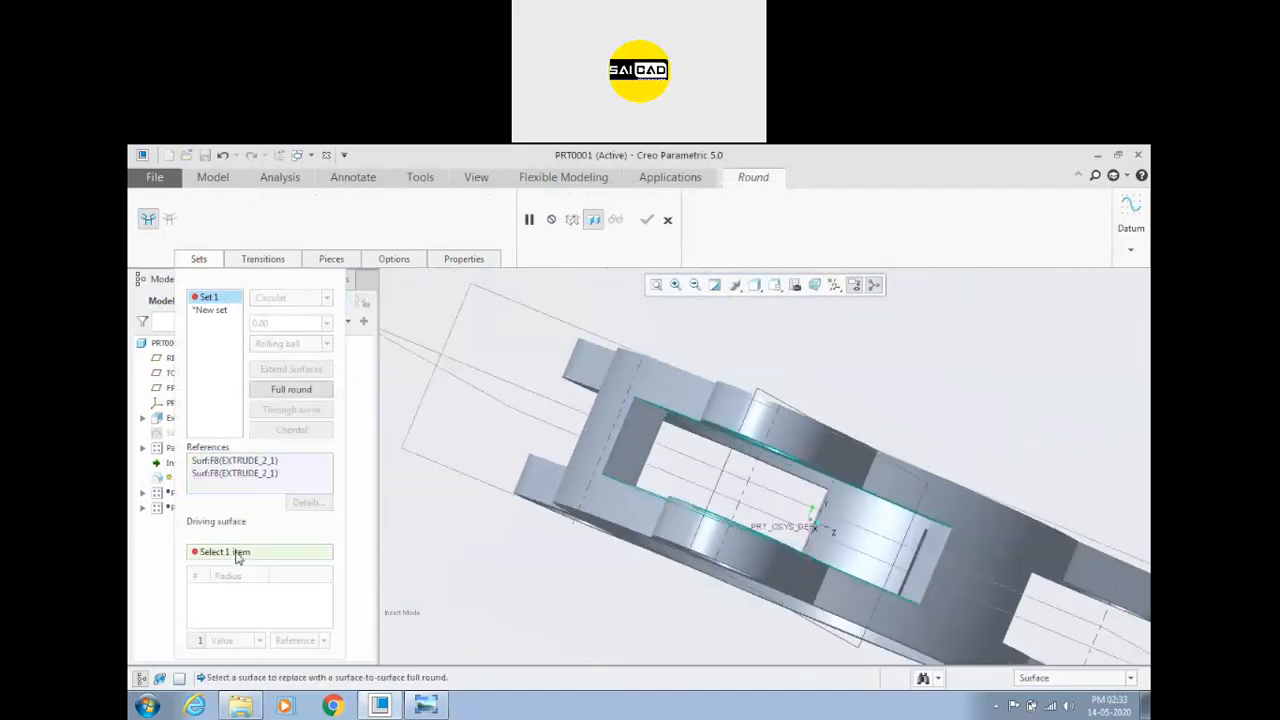
pyautogui.click(628, 436)
pyautogui.moveTo(628, 436); pyautogui.dragTo(391, 392, button='middle')
# Step: Add a second full-round set at the slot's other end and accept Round 2
pyautogui.click(212, 311)
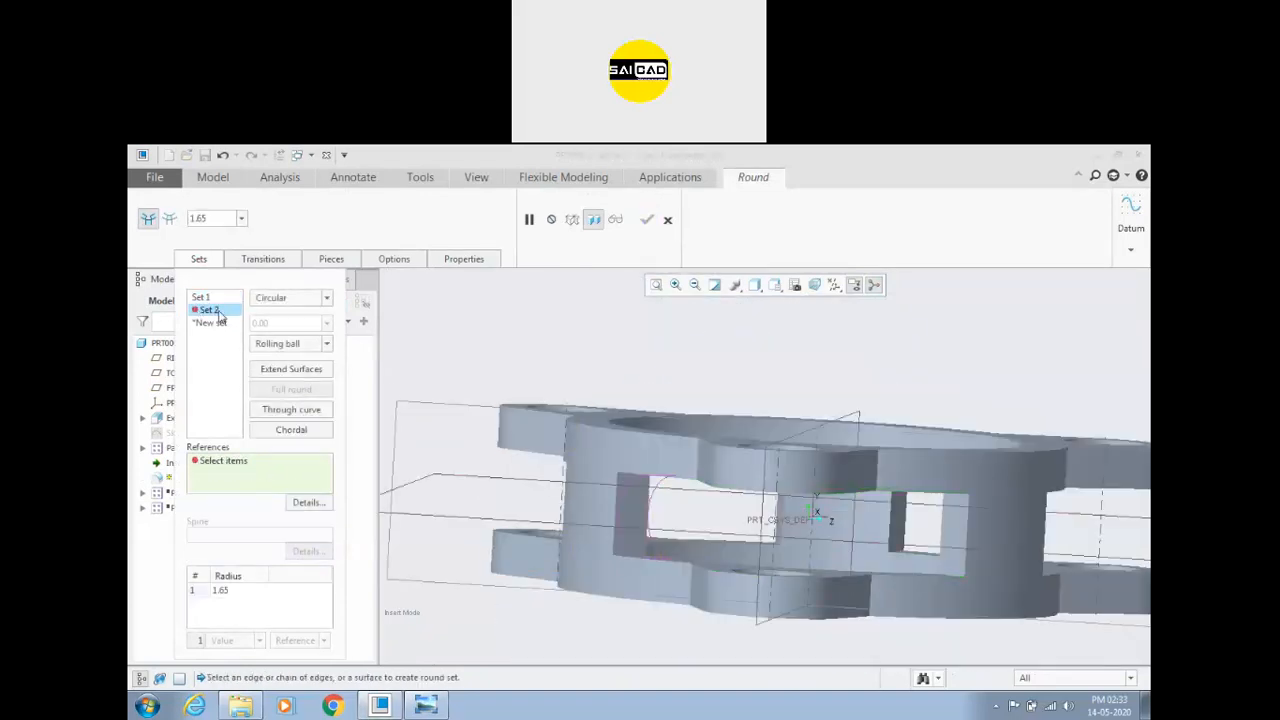
pyautogui.scroll(-2, 852, 573)
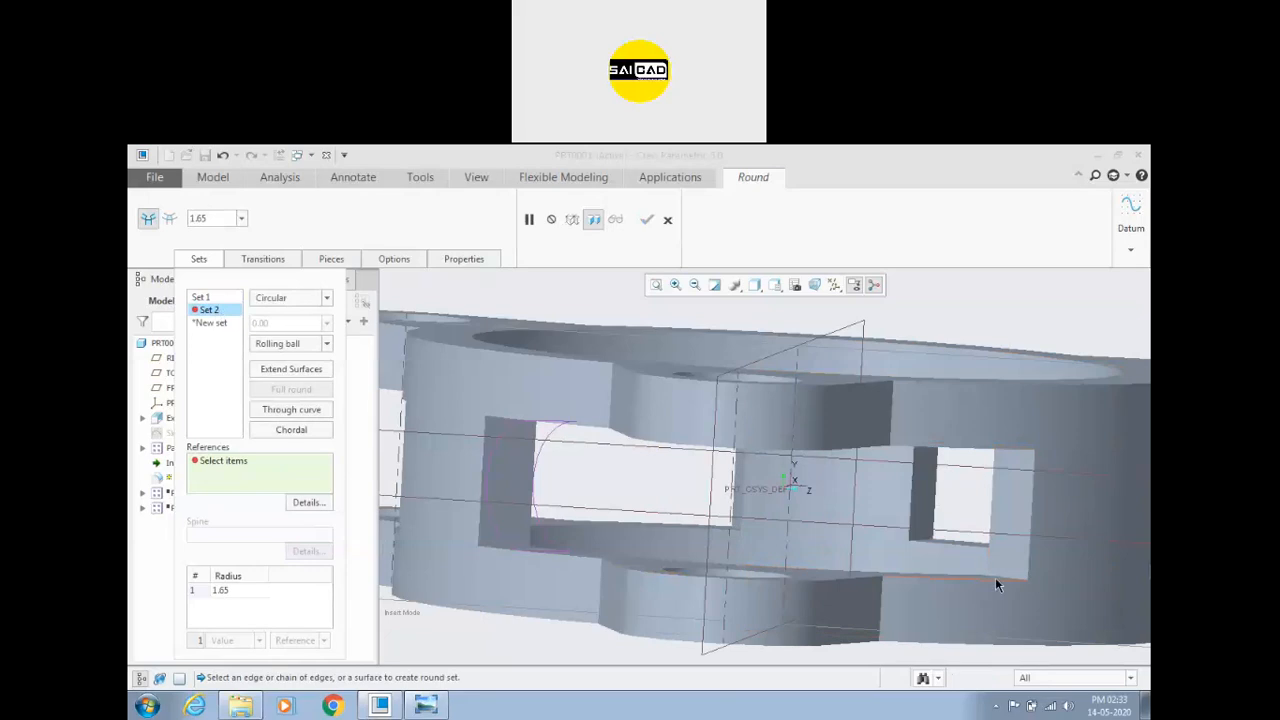
pyautogui.moveTo(982, 567); pyautogui.dragTo(965, 382, button='middle')
pyautogui.click(983, 562)
pyautogui.keyDown('ctrl'); pyautogui.click(960, 305); pyautogui.keyUp('ctrl')
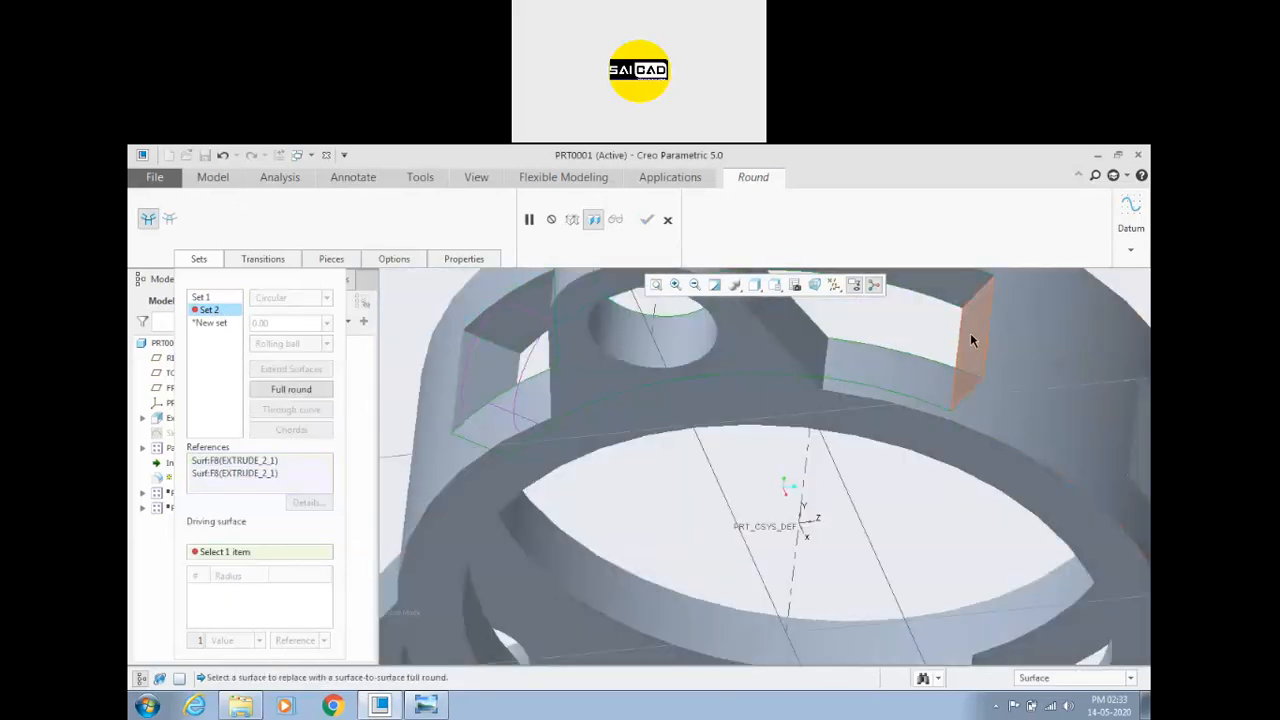
pyautogui.click(970, 335)
pyautogui.moveTo(848, 402); pyautogui.dragTo(698, 250, button='middle')
pyautogui.scroll(3, 796, 434)
pyautogui.click(648, 221)
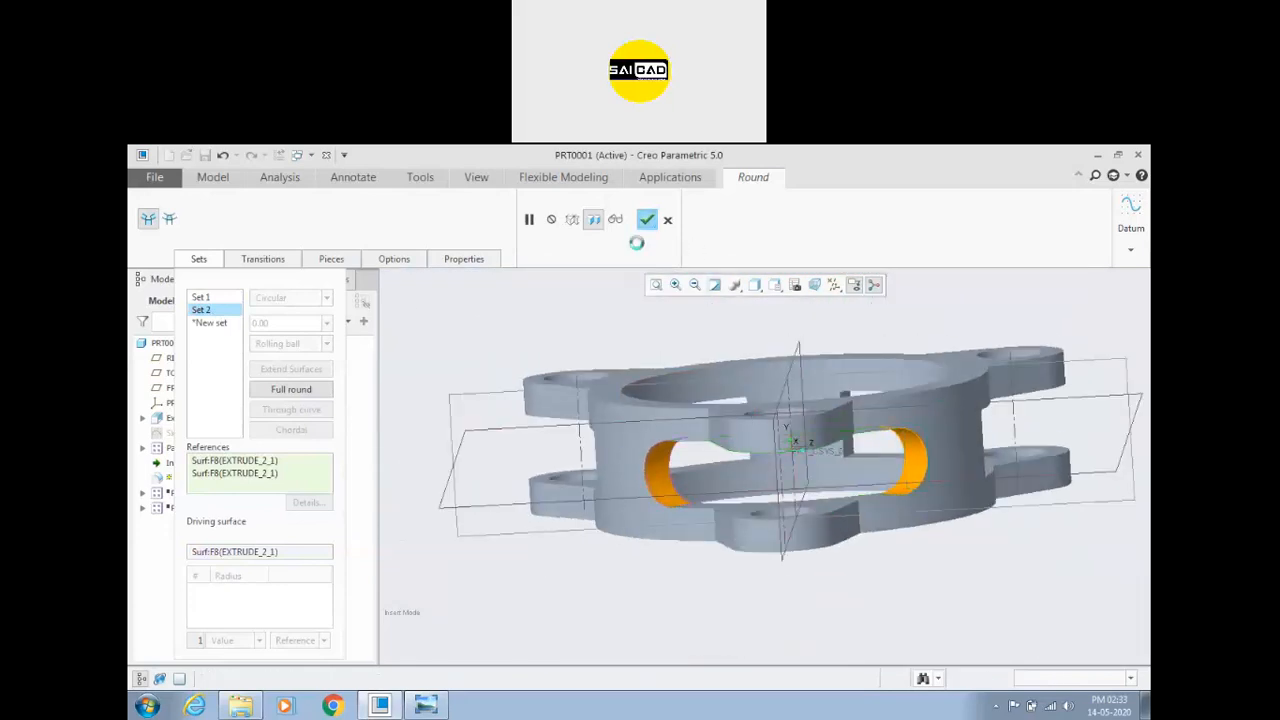
# Step: Pattern Round 2 with the Reference type so its full rounds repeat on all three slots
pyautogui.click(183, 463)
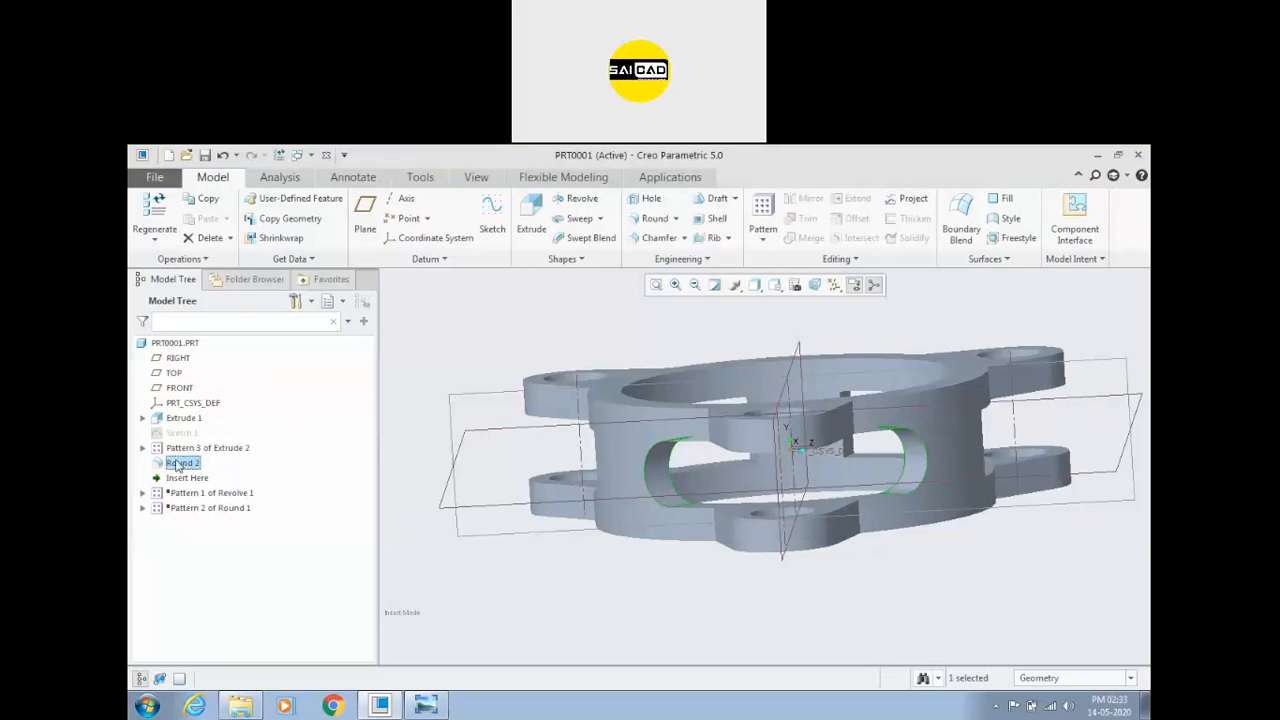
pyautogui.click(762, 210)
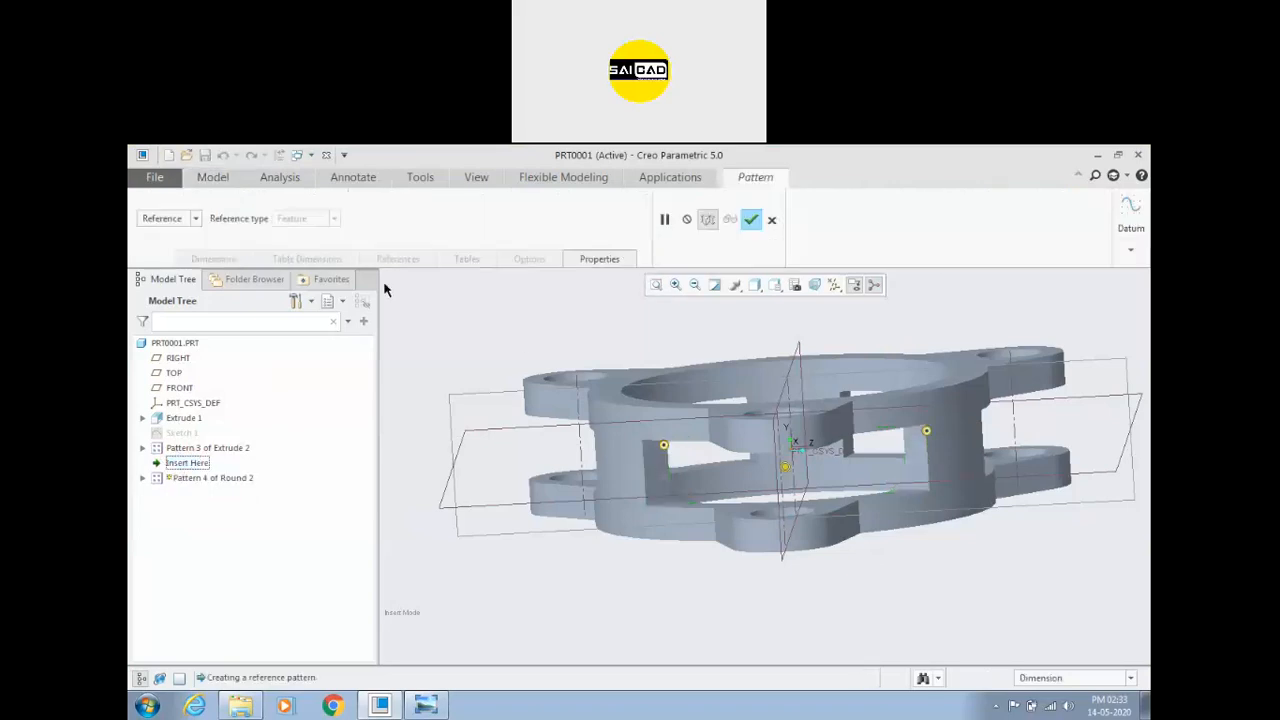
pyautogui.click(197, 220)
pyautogui.click(198, 225)
pyautogui.click(198, 220)
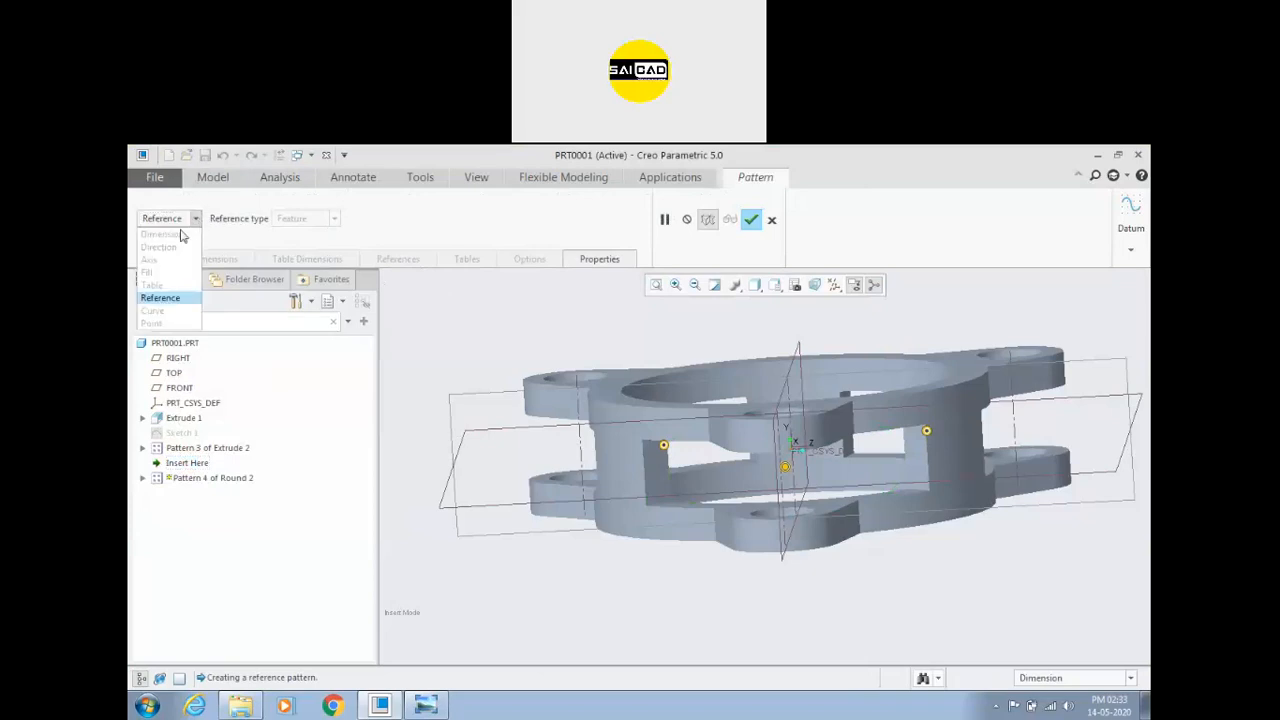
pyautogui.click(377, 247)
pyautogui.click(746, 222)
pyautogui.moveTo(677, 337); pyautogui.dragTo(632, 508, button='middle')
pyautogui.scroll(-2, 632, 508)
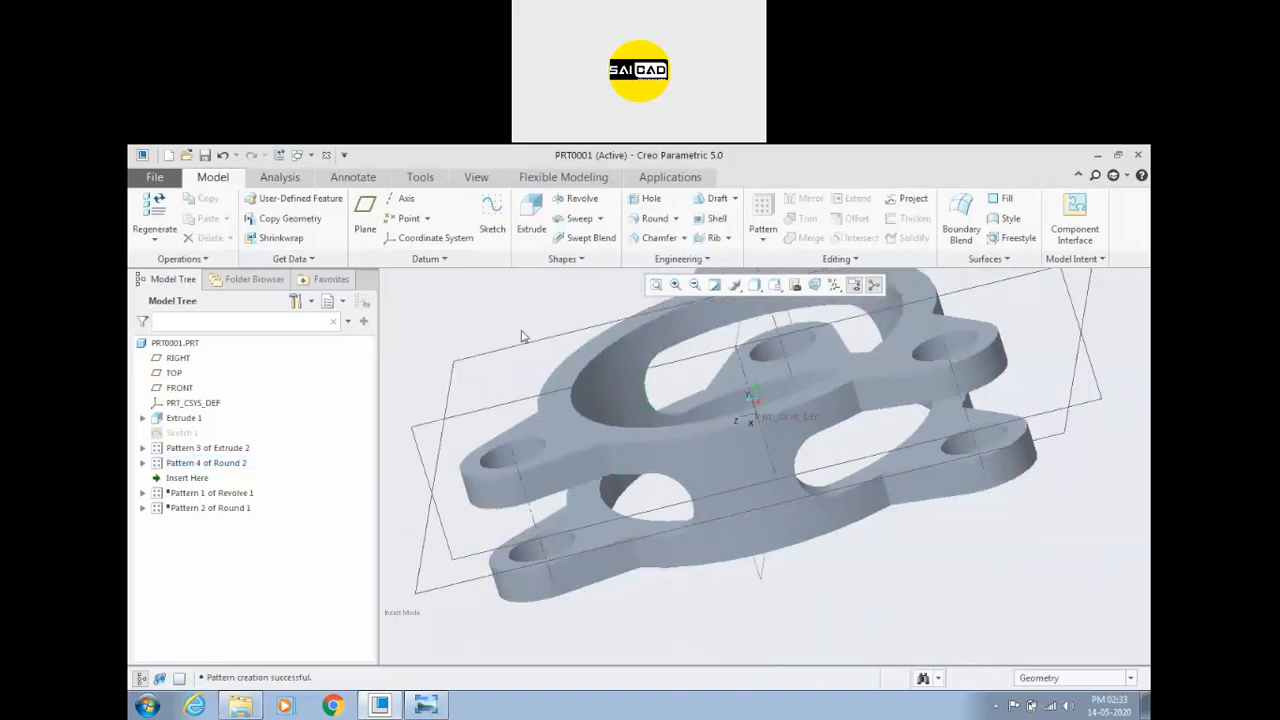
# Step: Start Round 3 and delete the unwanted edge set and the extra empty set
pyautogui.click(640, 218)
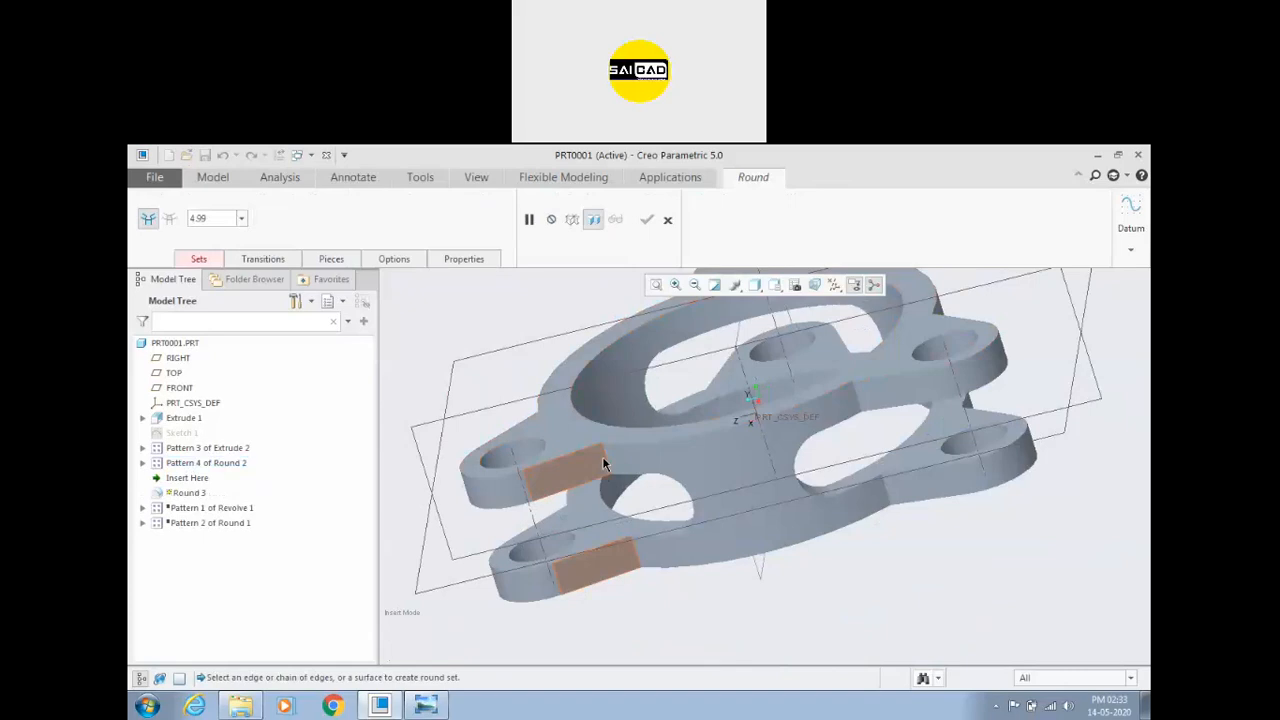
pyautogui.click(606, 462)
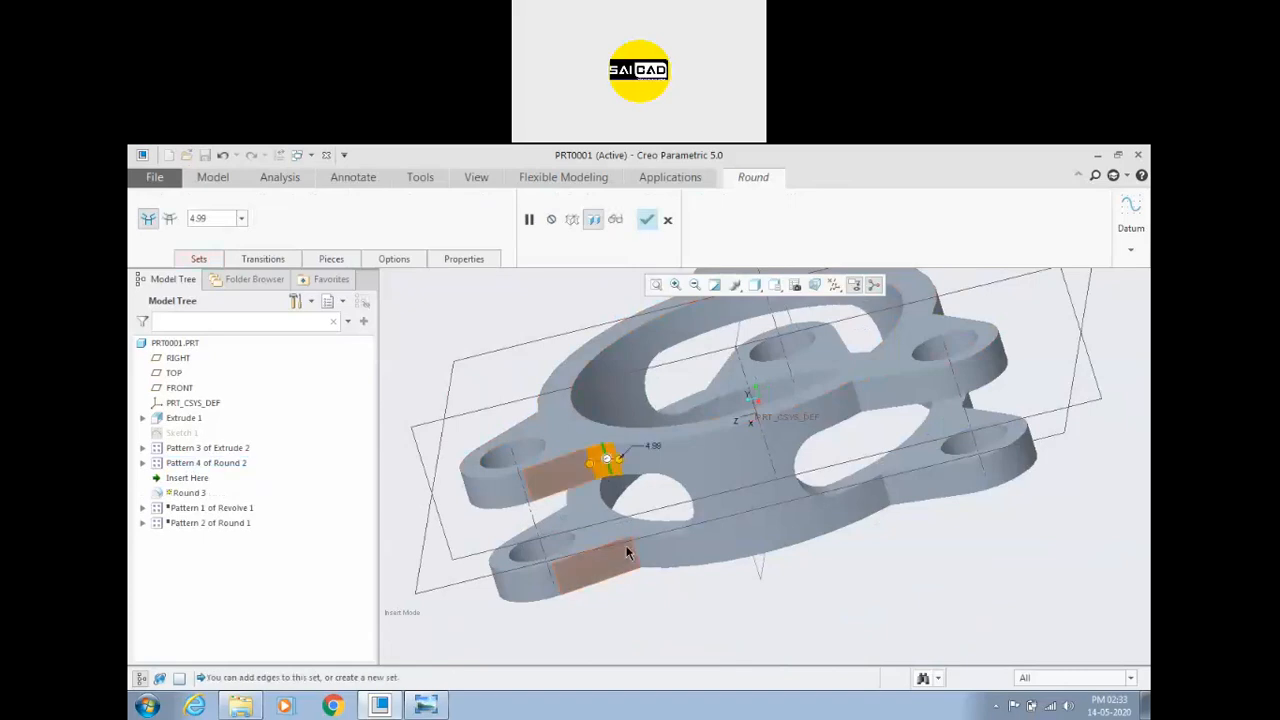
pyautogui.click(192, 262)
pyautogui.click(200, 297)
pyautogui.rightClick(224, 300)
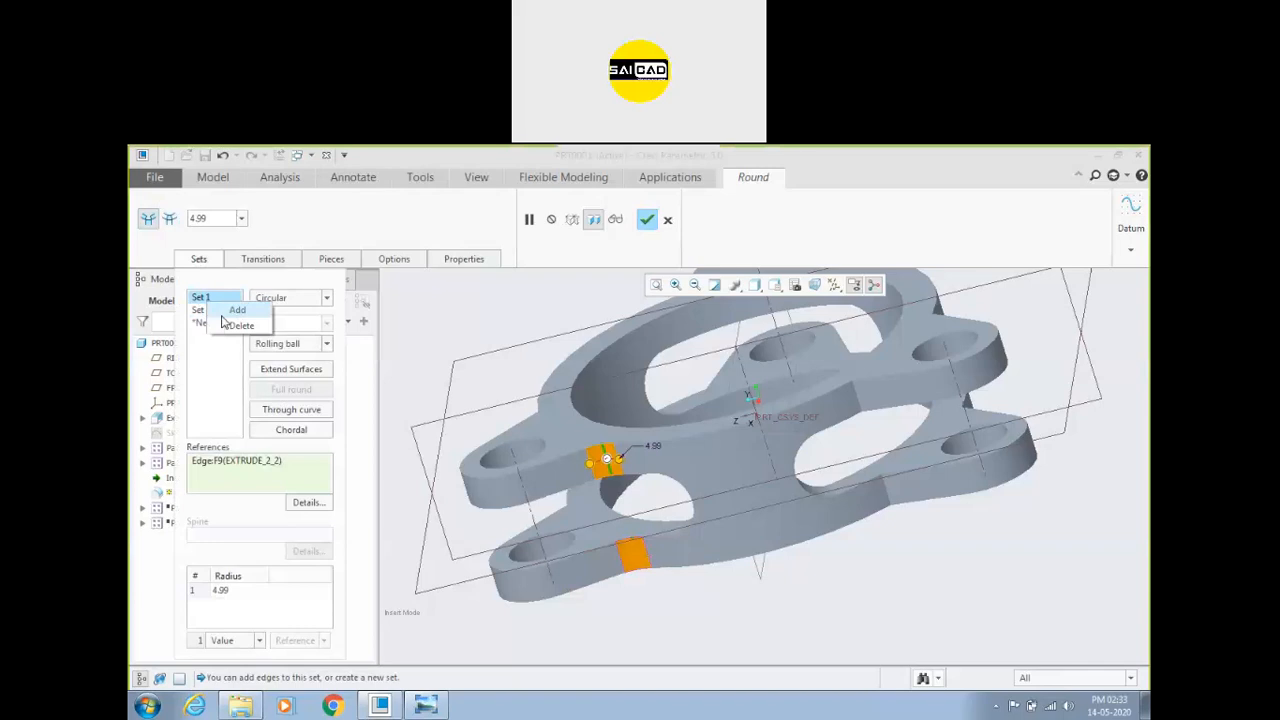
pyautogui.click(226, 324)
pyautogui.rightClick(208, 299)
pyautogui.click(217, 309)
pyautogui.rightClick(213, 310)
pyautogui.click(226, 322)
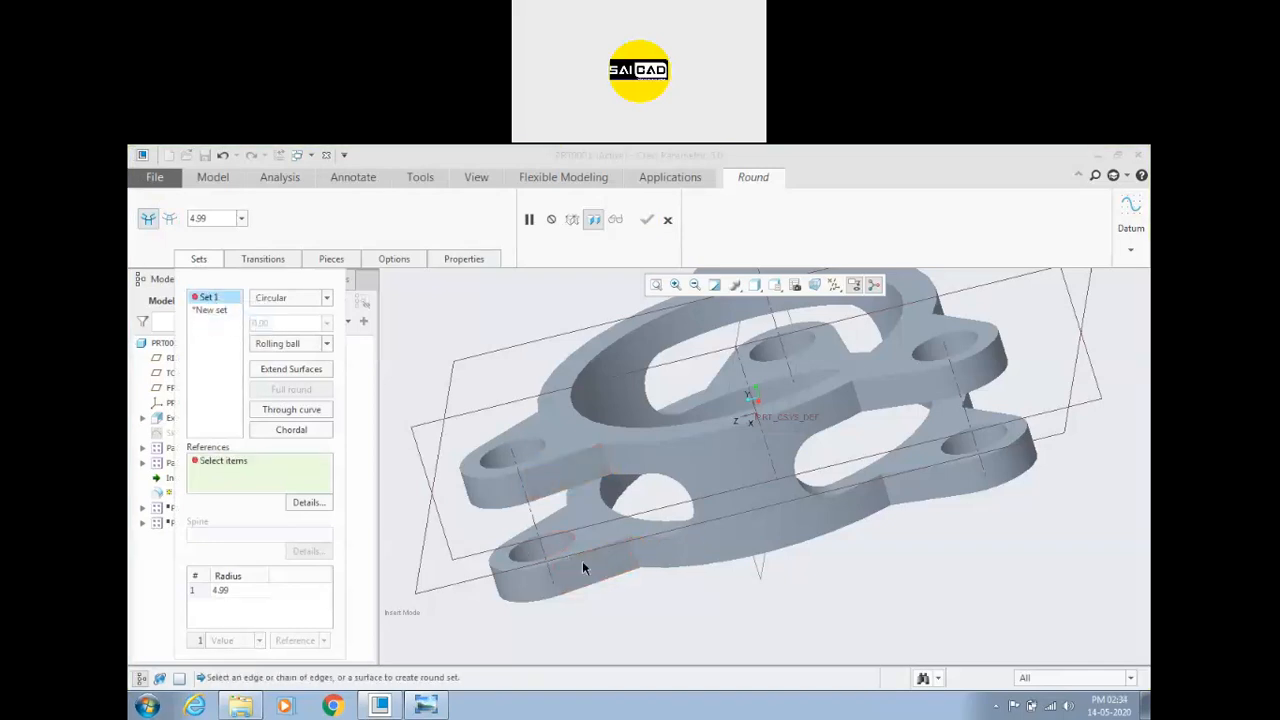
# Step: Round the two Extrude 1 flange faces with a 12.38 radius and finish Round 3
pyautogui.click(590, 580)
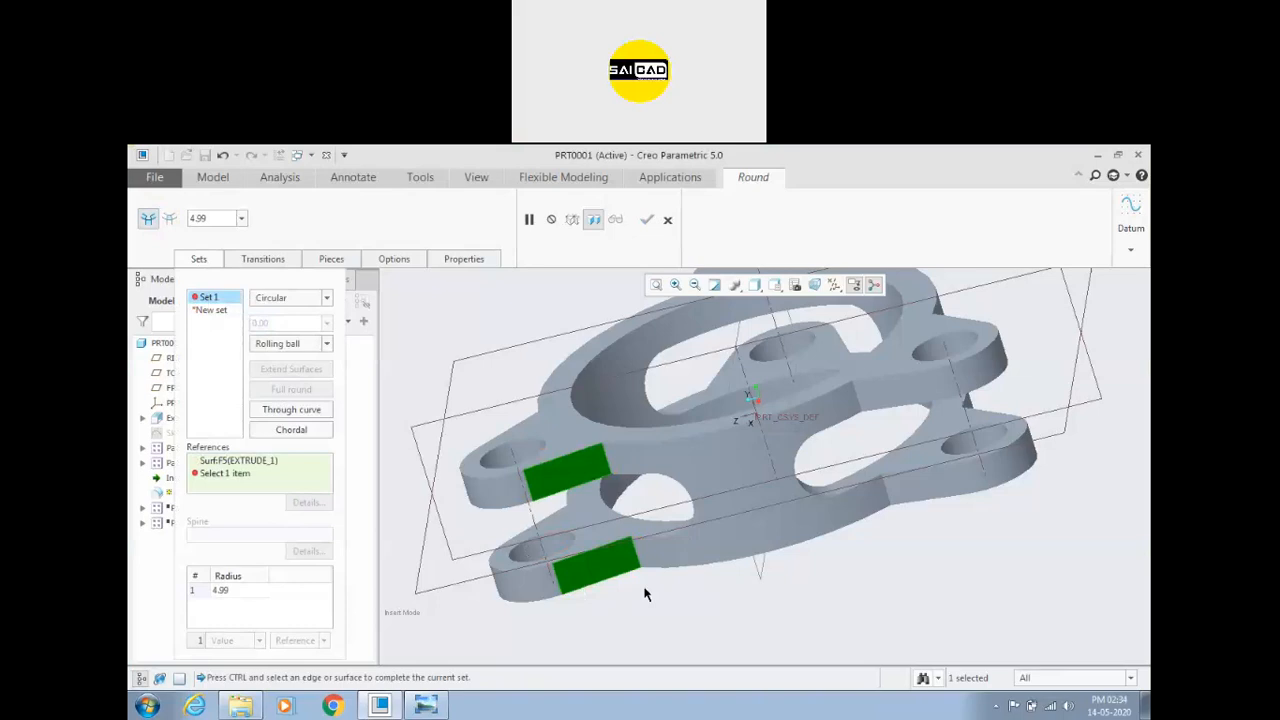
pyautogui.keyDown('ctrl'); pyautogui.click(668, 562); pyautogui.keyUp('ctrl')
pyautogui.moveTo(634, 594); pyautogui.dragTo(615, 575, button='middle')
pyautogui.scroll(2, 615, 575)
pyautogui.scroll(-3, 625, 442)
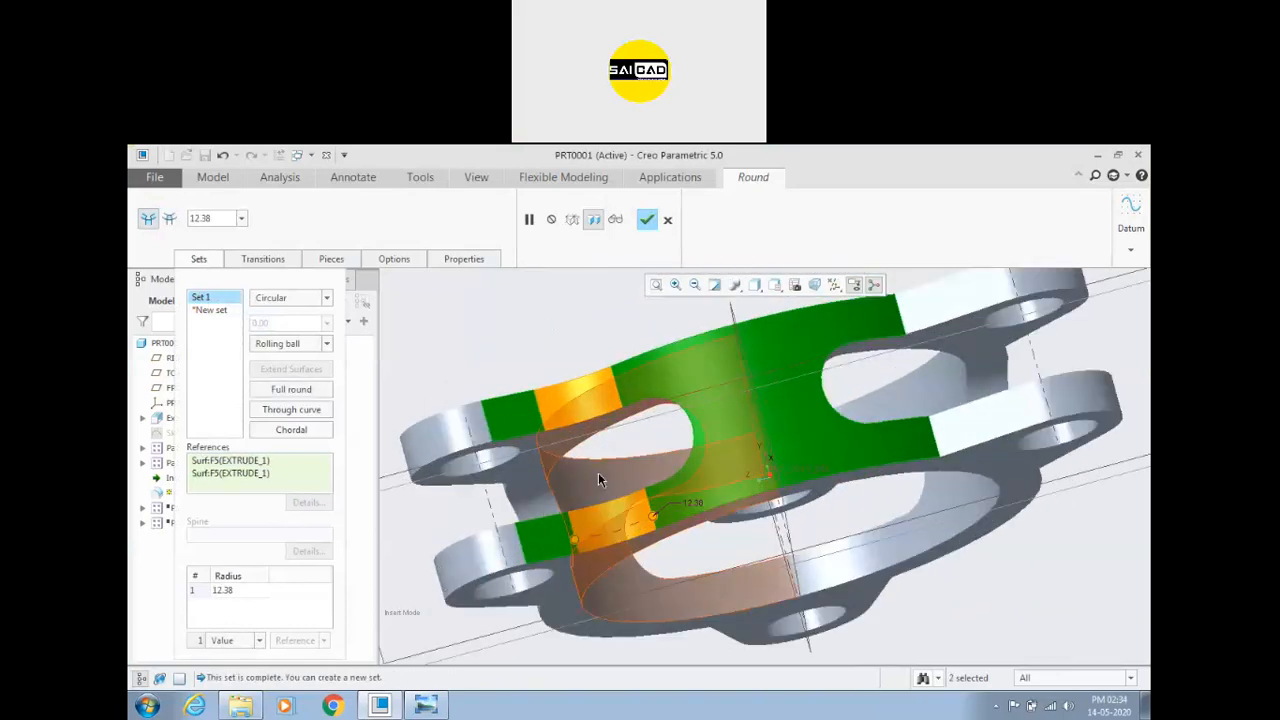
pyautogui.moveTo(586, 492); pyautogui.dragTo(646, 393, button='middle')
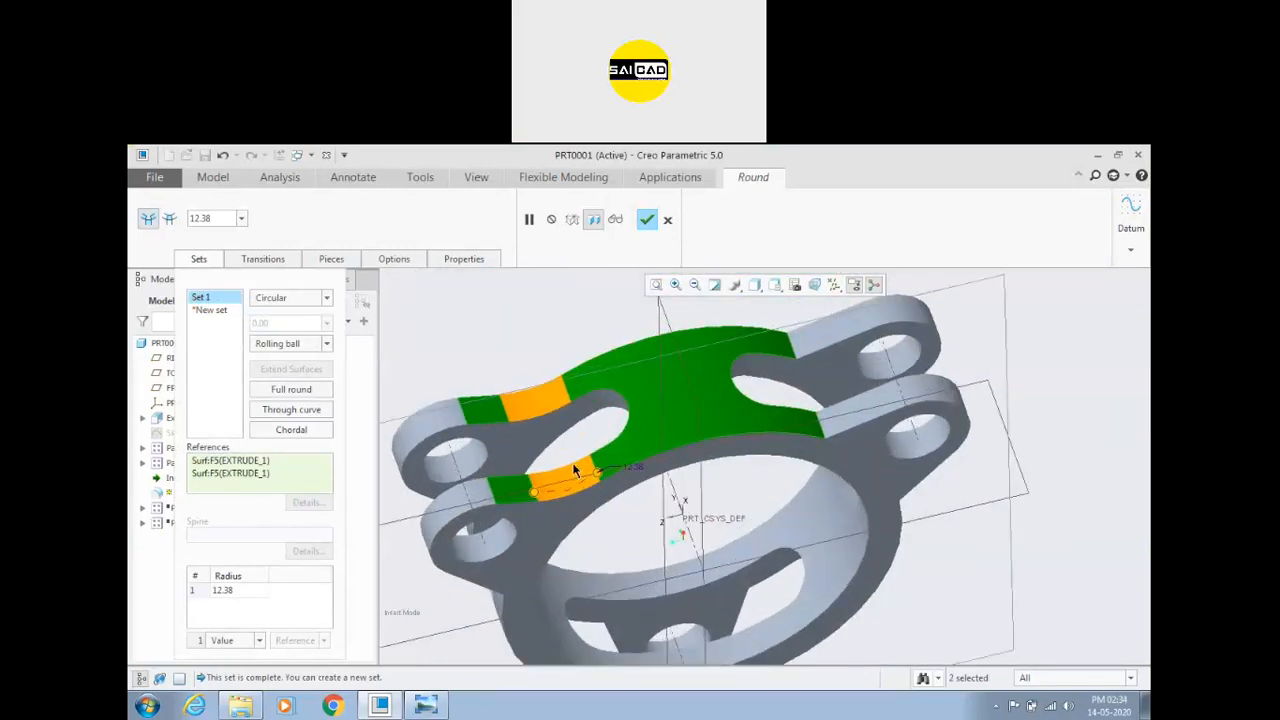
pyautogui.moveTo(557, 418); pyautogui.dragTo(569, 298, button='middle')
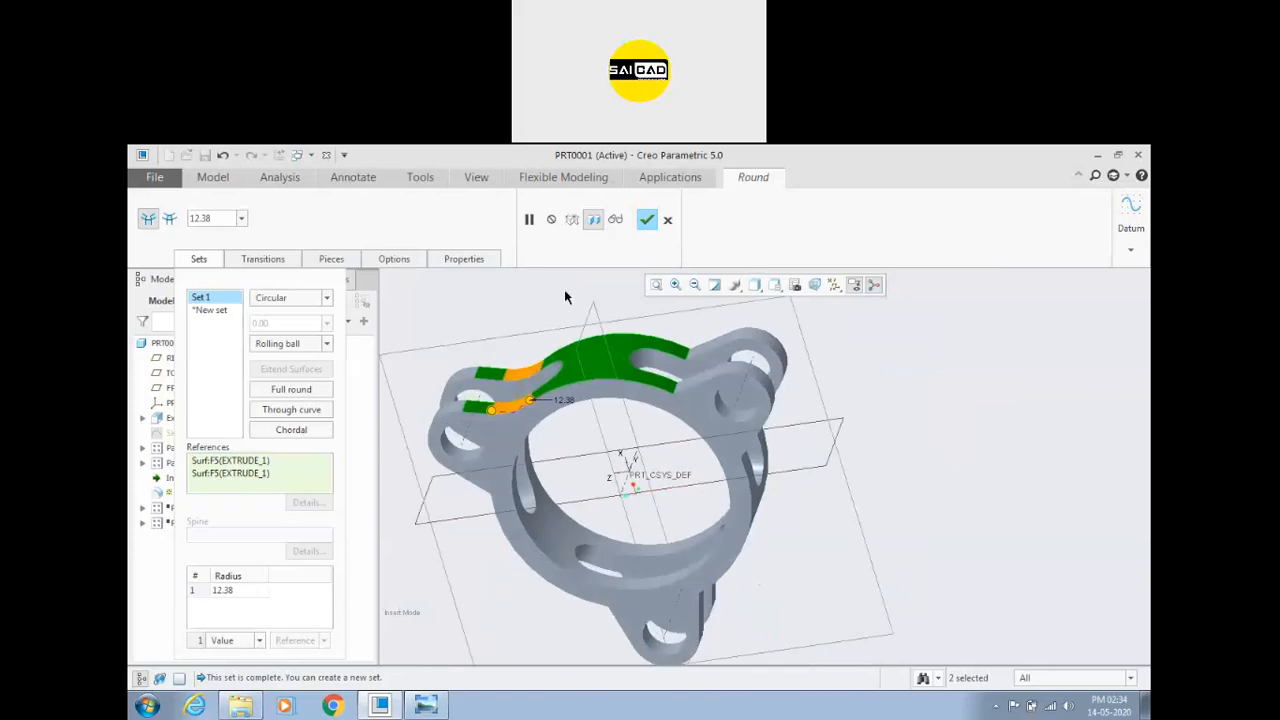
pyautogui.click(647, 222)
pyautogui.moveTo(526, 334); pyautogui.dragTo(536, 351, button='middle')
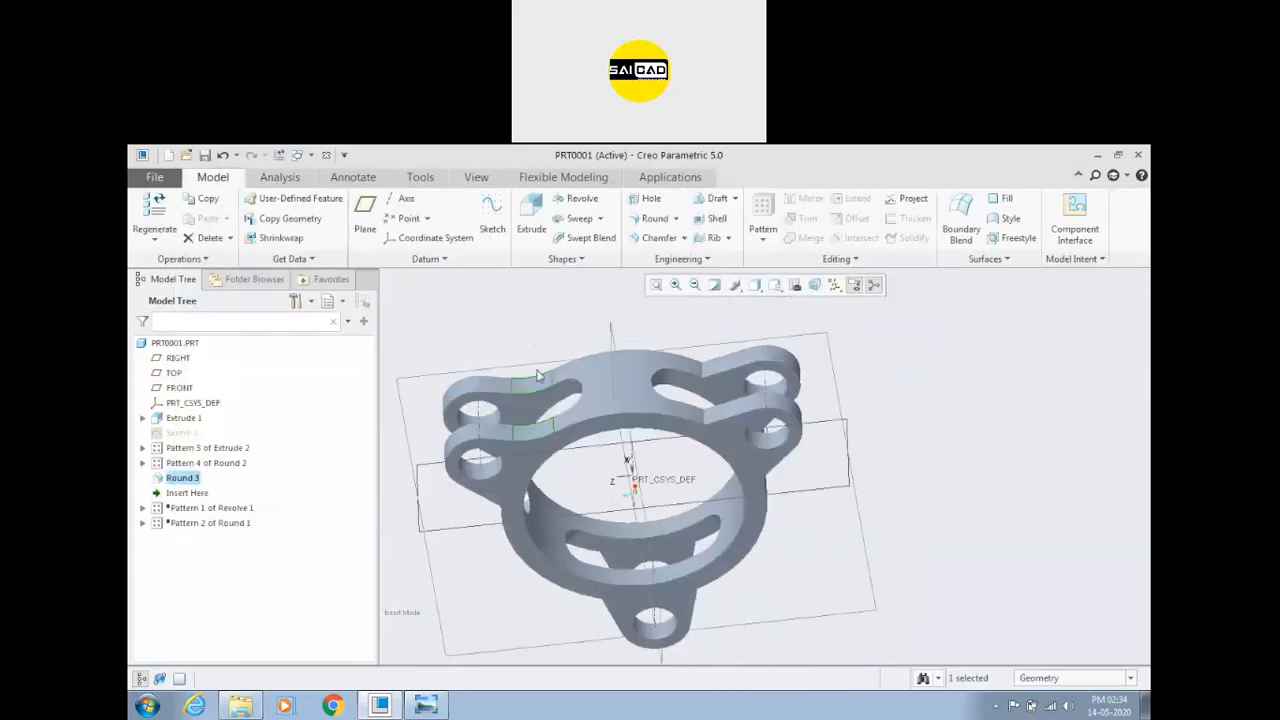
# Step: Pick round surfaces and Pattern 3 of Extrude 2 to identify which feature each round belongs to
pyautogui.click(531, 389)
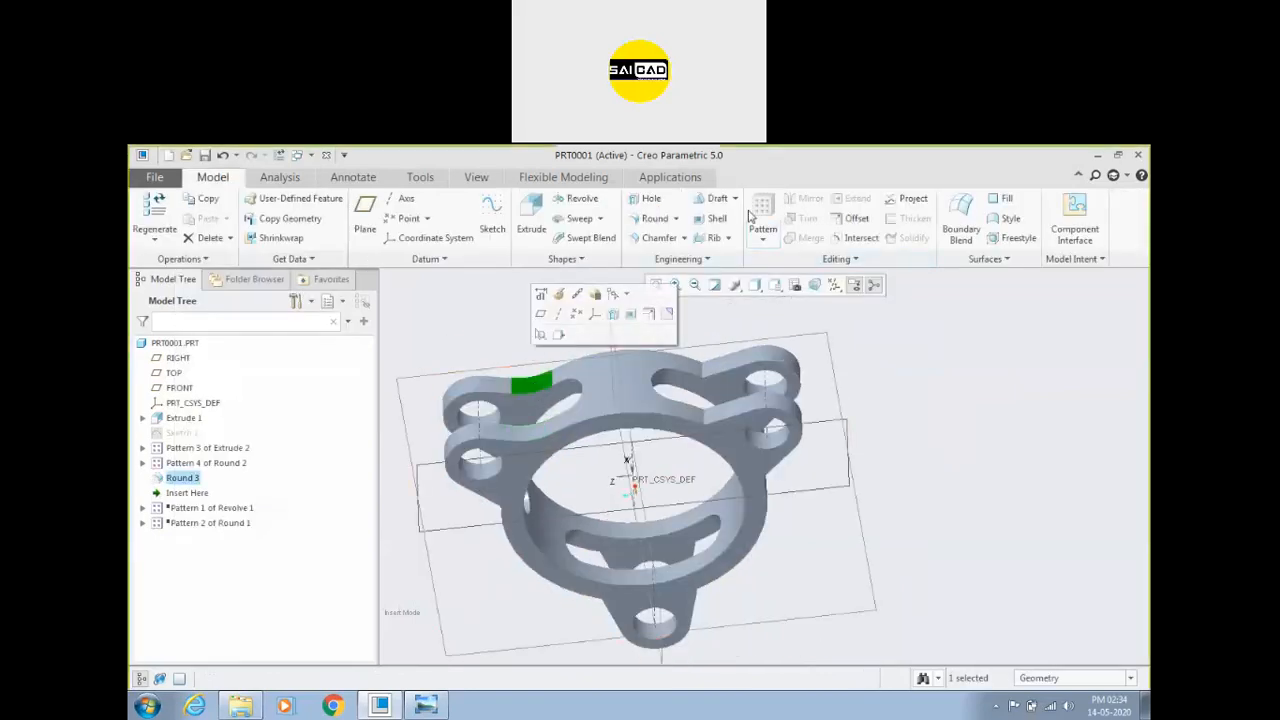
pyautogui.click(421, 418)
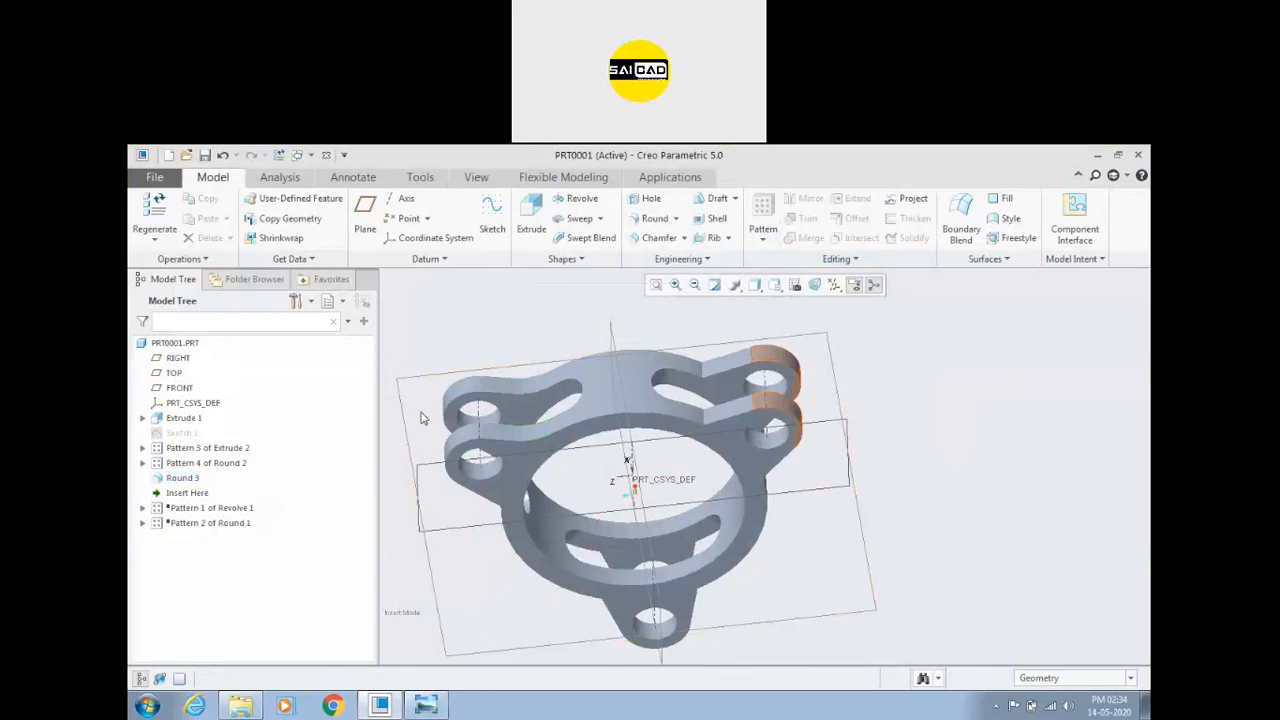
pyautogui.click(182, 479)
pyautogui.moveTo(580, 483); pyautogui.dragTo(497, 356, button='middle')
pyautogui.click(669, 380)
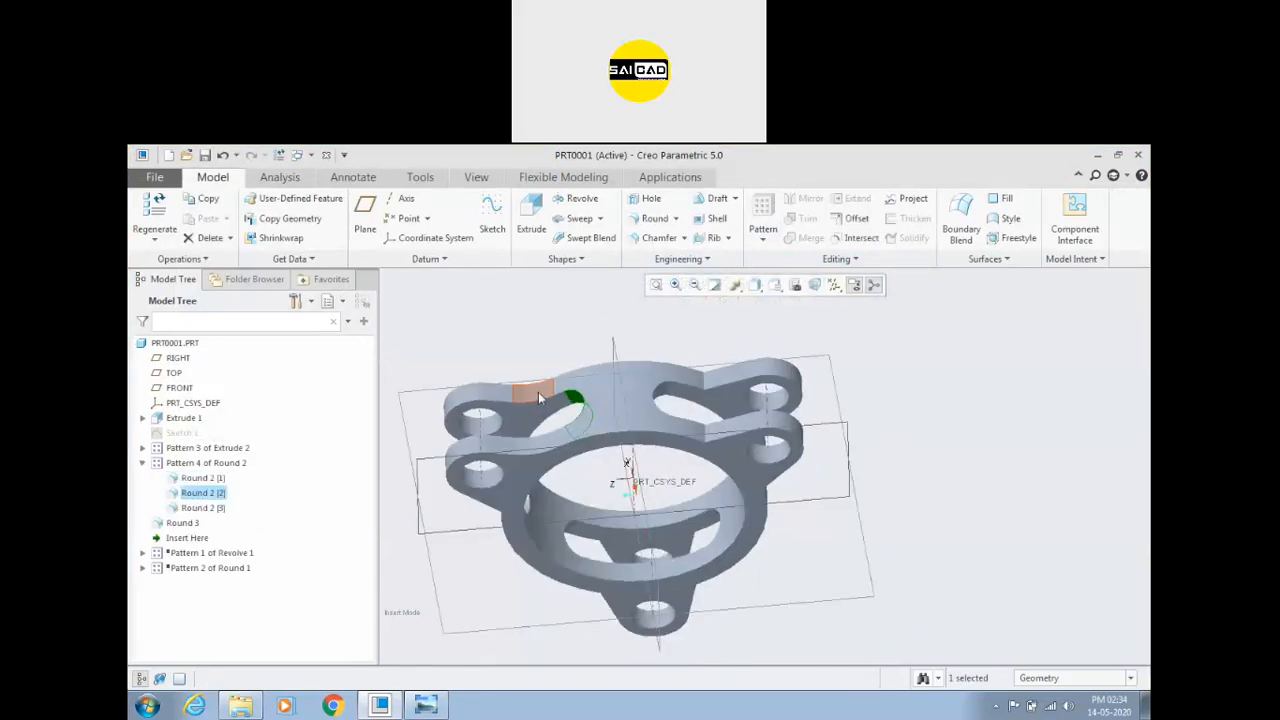
pyautogui.click(539, 392)
pyautogui.click(523, 360)
pyautogui.moveTo(506, 400); pyautogui.dragTo(686, 366, button='middle')
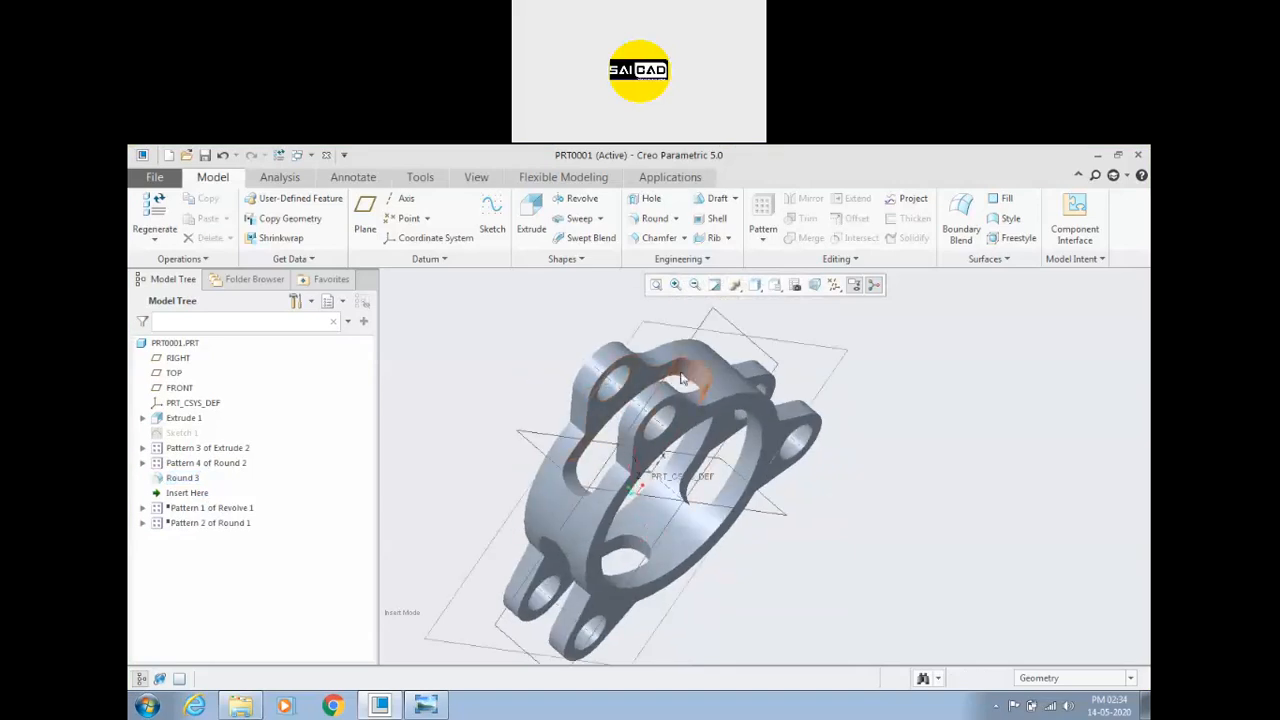
pyautogui.click(688, 366)
pyautogui.moveTo(479, 372); pyautogui.dragTo(452, 394, button='middle')
pyautogui.click(208, 448)
pyautogui.click(420, 432)
pyautogui.click(652, 414)
pyautogui.click(526, 380)
pyautogui.moveTo(526, 380); pyautogui.dragTo(525, 409, button='middle')
pyautogui.click(526, 409)
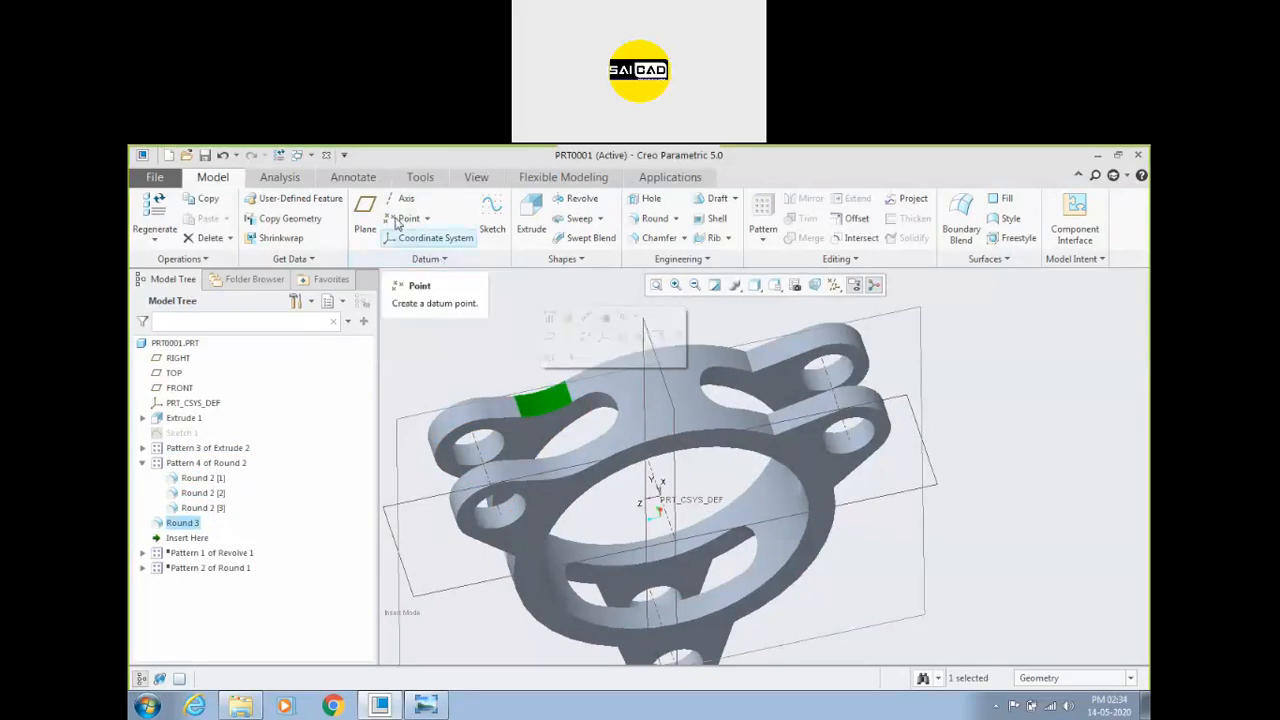
# Step: Turn the part to a frontal view and select the front and rear Round 3 faces
pyautogui.click(505, 346)
pyautogui.scroll(3, 510, 361)
pyautogui.scroll(-3, 537, 381)
pyautogui.moveTo(535, 386); pyautogui.dragTo(497, 309, button='middle')
pyautogui.scroll(-4, 510, 350)
pyautogui.scroll(3, 677, 394)
pyautogui.moveTo(513, 405); pyautogui.dragTo(548, 400, button='middle')
pyautogui.click(548, 377)
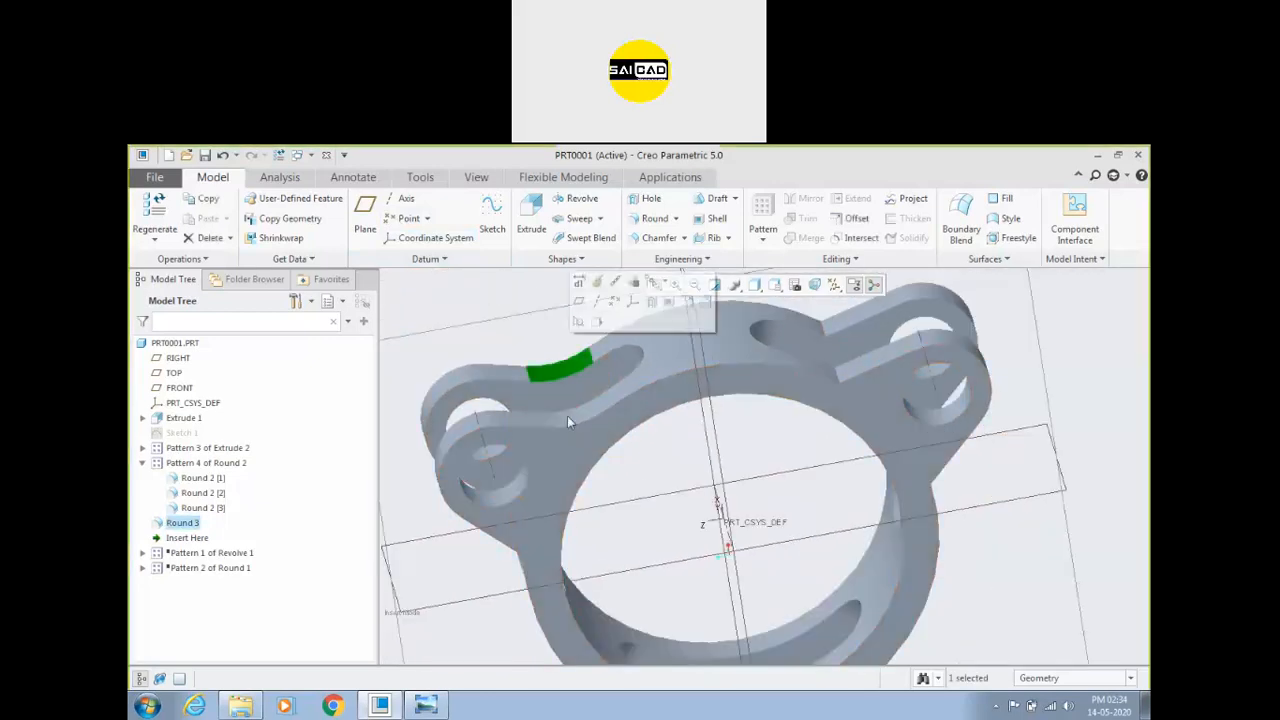
pyautogui.click(575, 417)
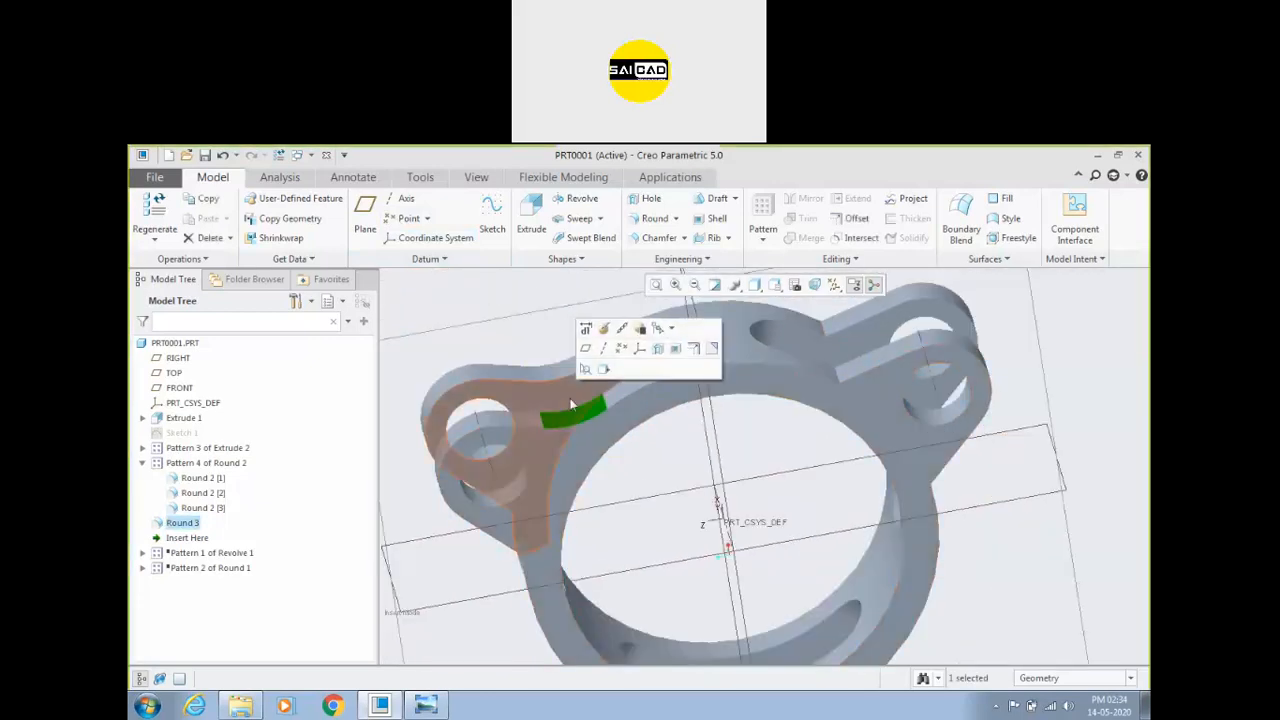
pyautogui.click(558, 366)
# Step: Open Round 3's definition, review its sets and radius, and cancel without changes
pyautogui.rightClick(180, 526)
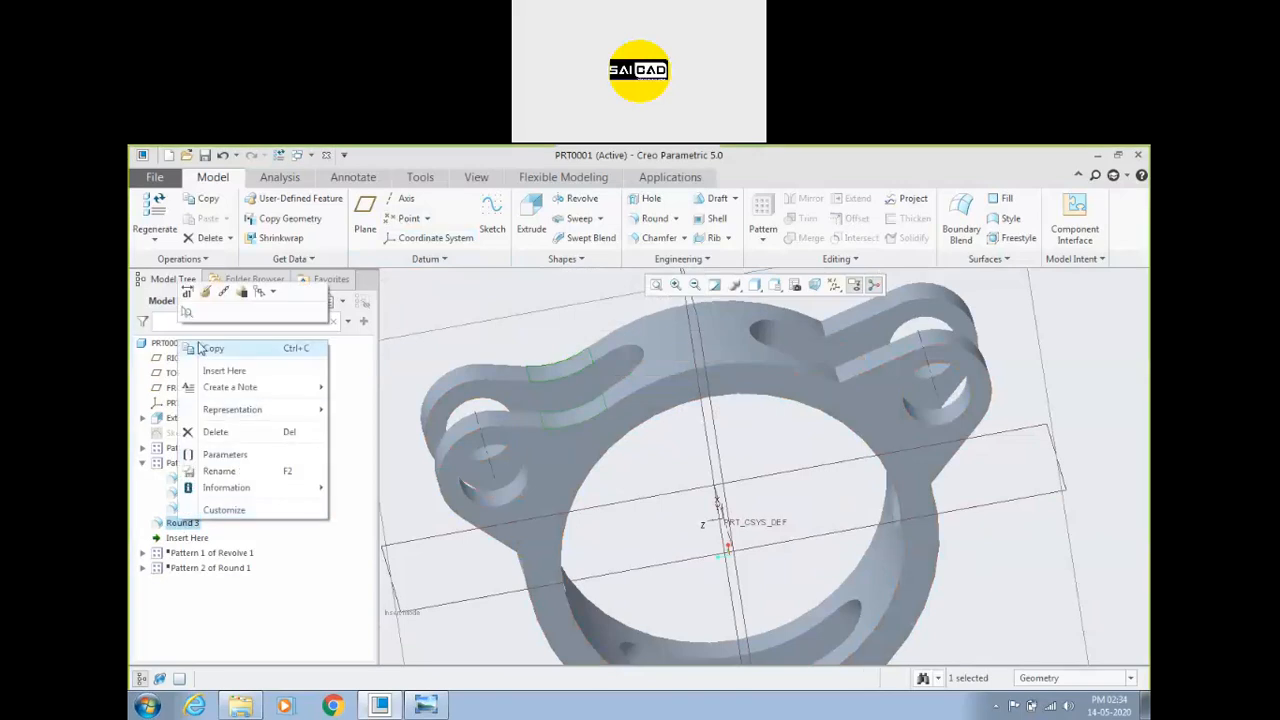
pyautogui.click(206, 292)
pyautogui.click(199, 259)
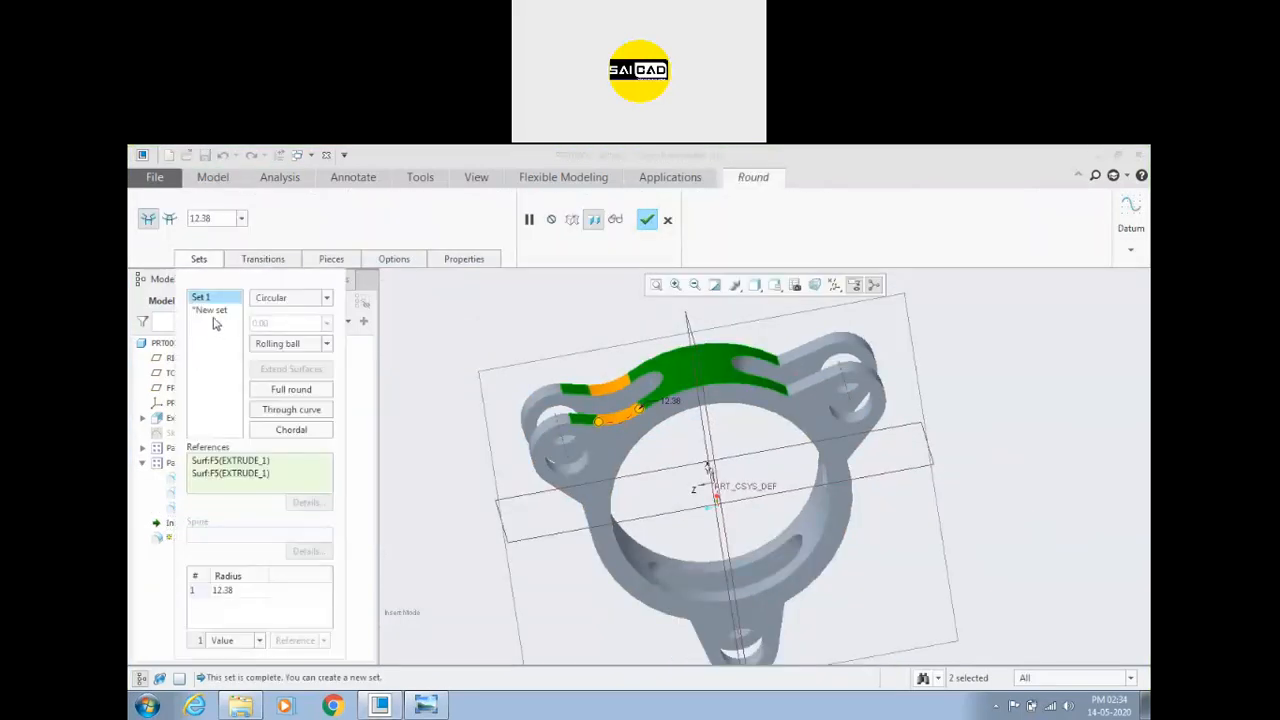
pyautogui.rightClick(204, 300)
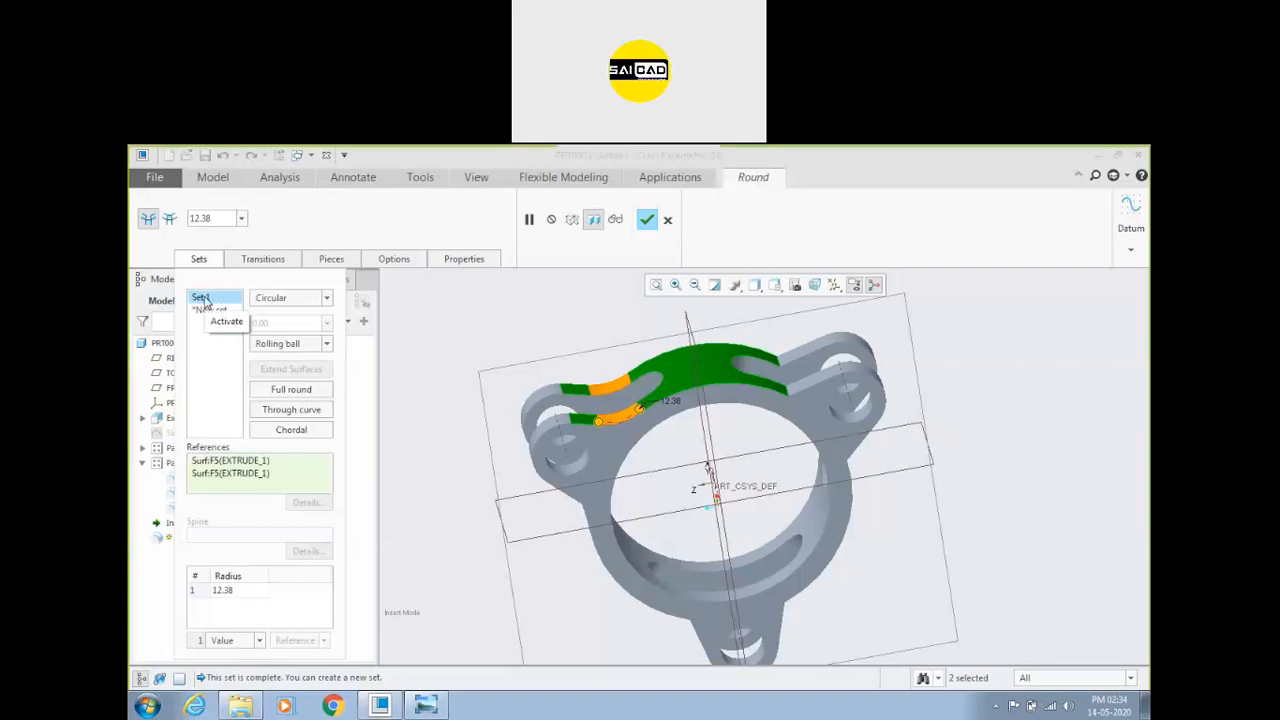
pyautogui.click(226, 321)
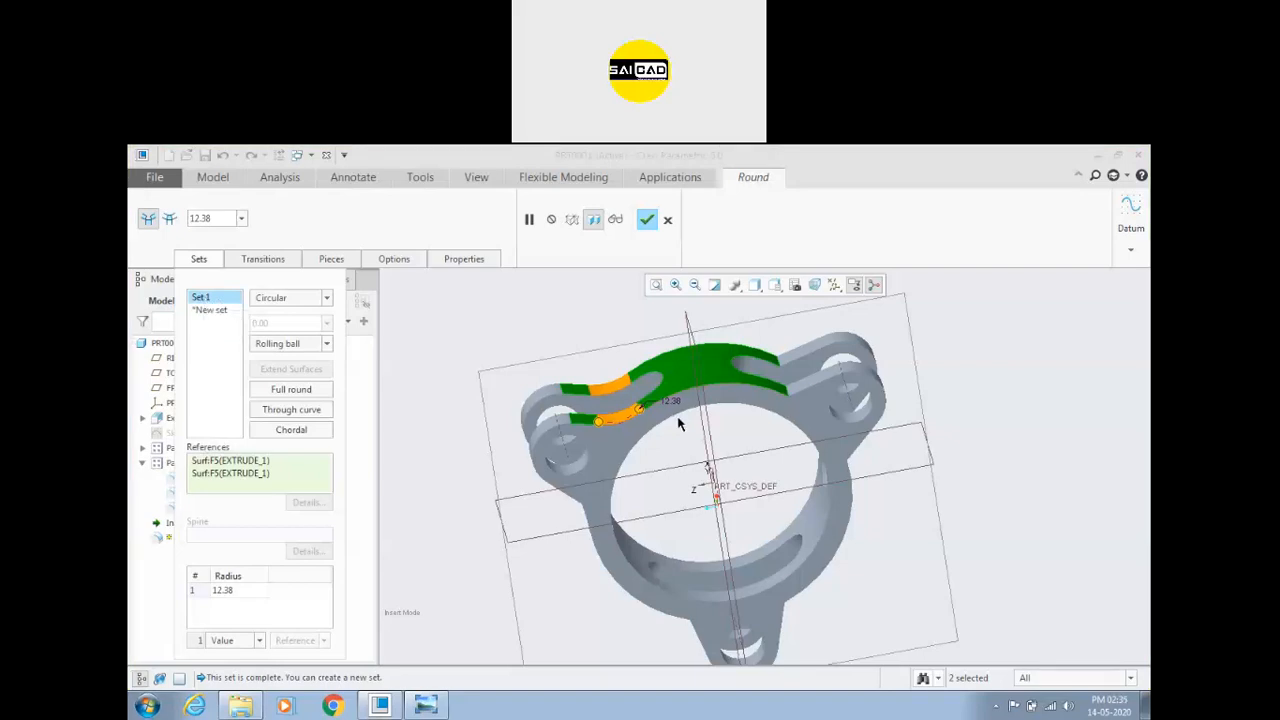
pyautogui.click(668, 219)
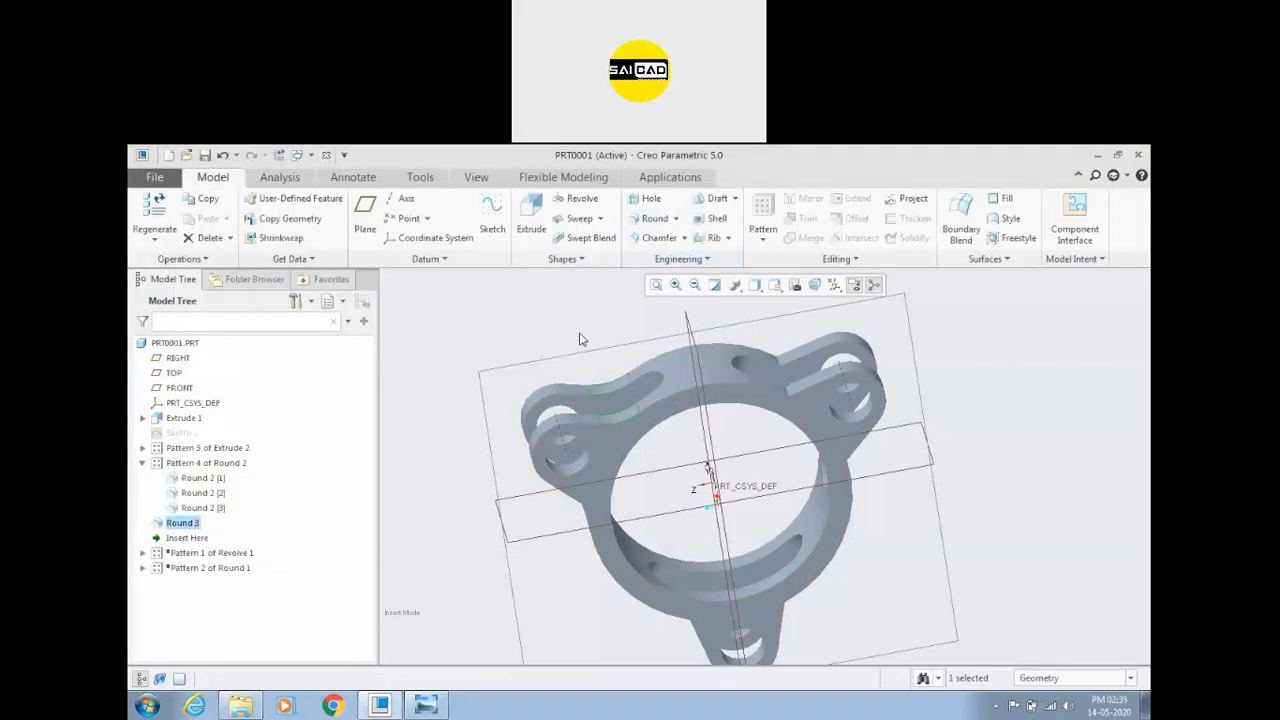
# Step: Delete Round 3 from the Model Tree and confirm the deletion
pyautogui.click(183, 523)
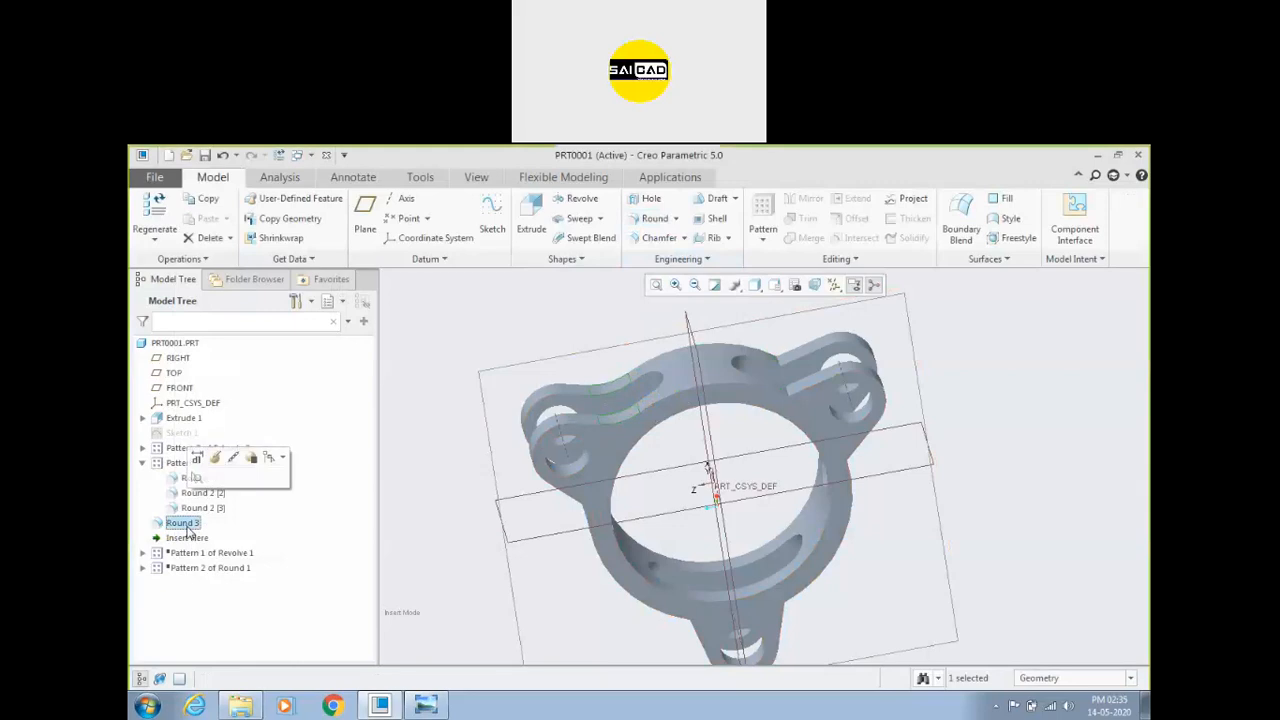
pyautogui.press('Delete')
pyautogui.click(601, 444)
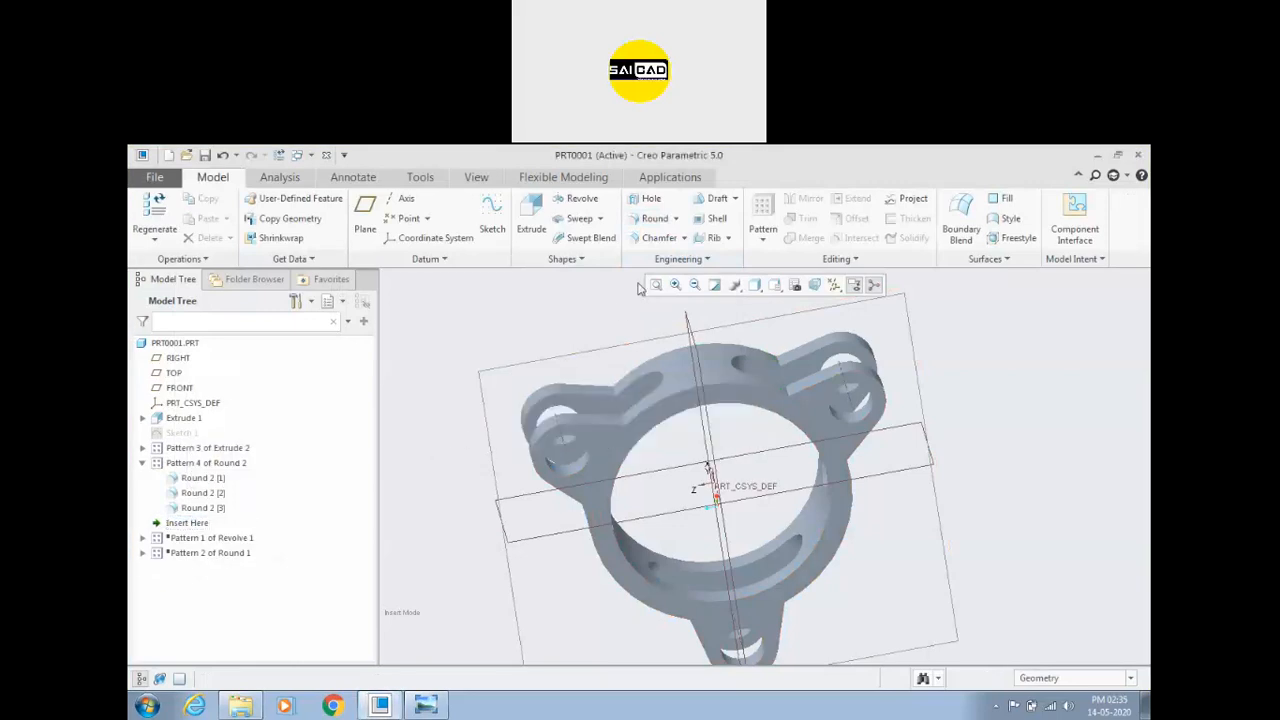
# Step: Start a round on the lower curved lug edge, with the upper edge picked as a second set
pyautogui.click(652, 218)
pyautogui.moveTo(591, 444); pyautogui.dragTo(616, 386, button='middle')
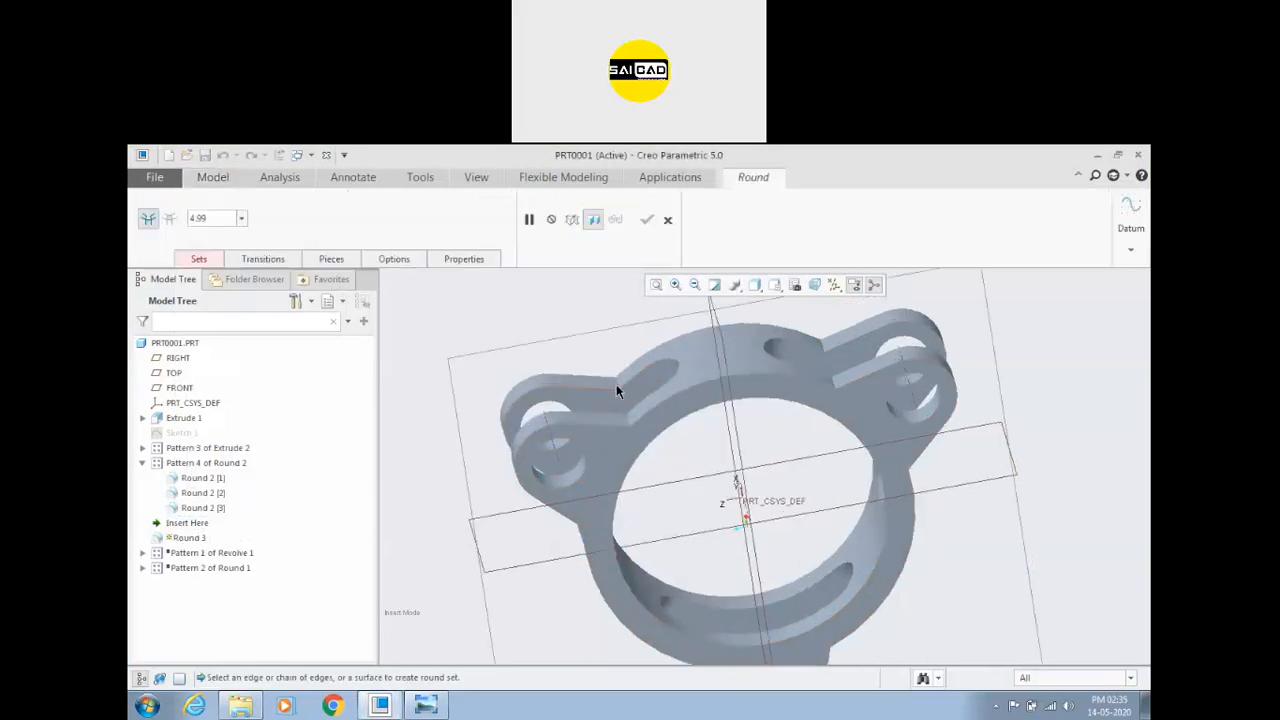
pyautogui.click(622, 435)
pyautogui.scroll(-4, 690, 400)
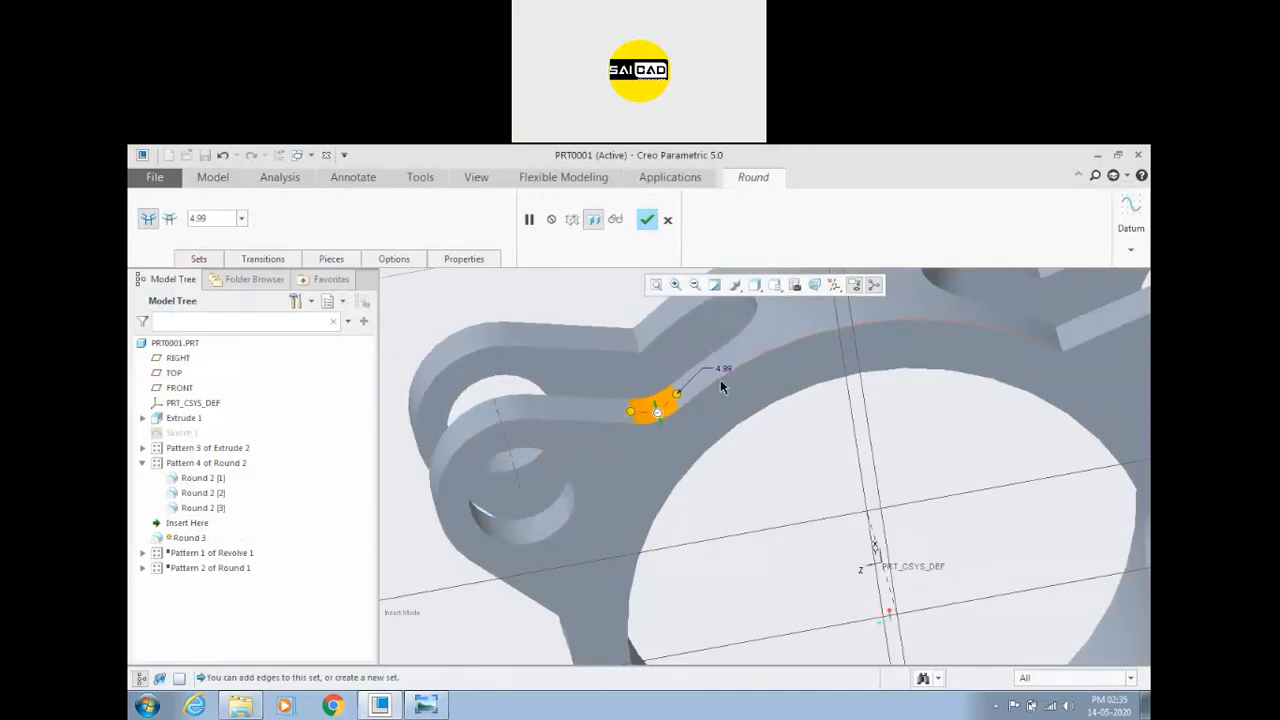
pyautogui.click(199, 260)
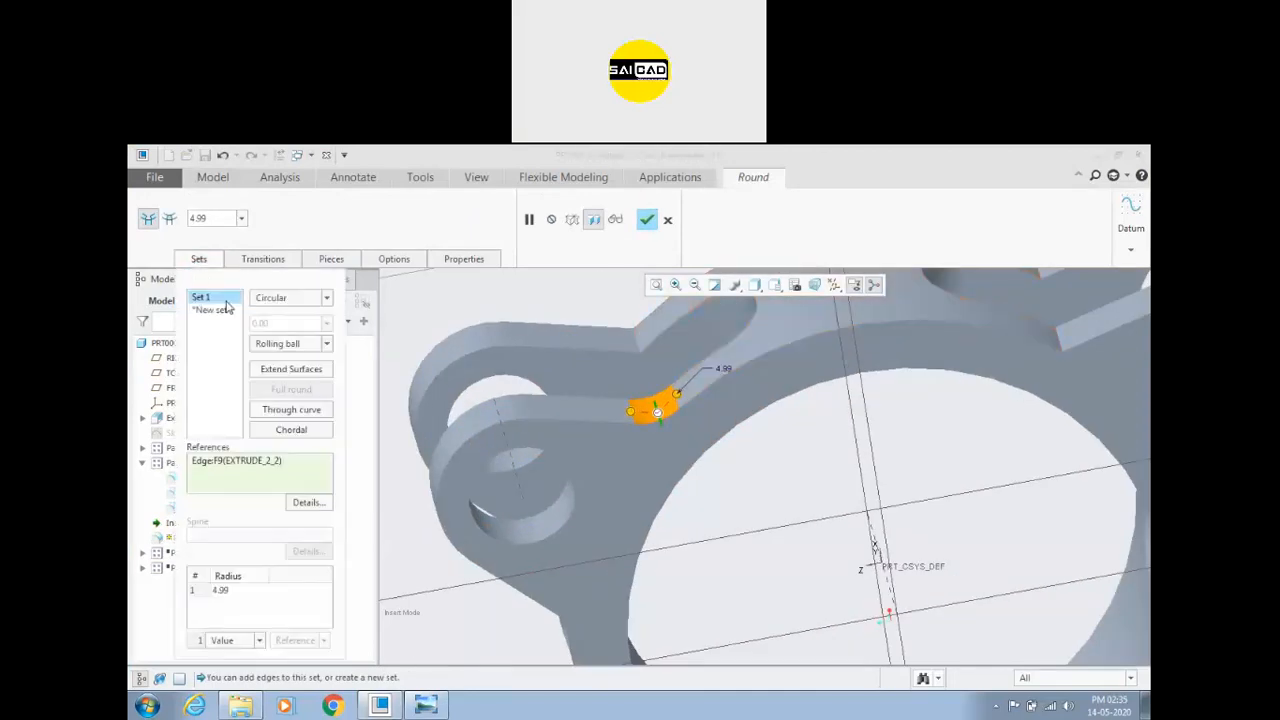
pyautogui.click(622, 345)
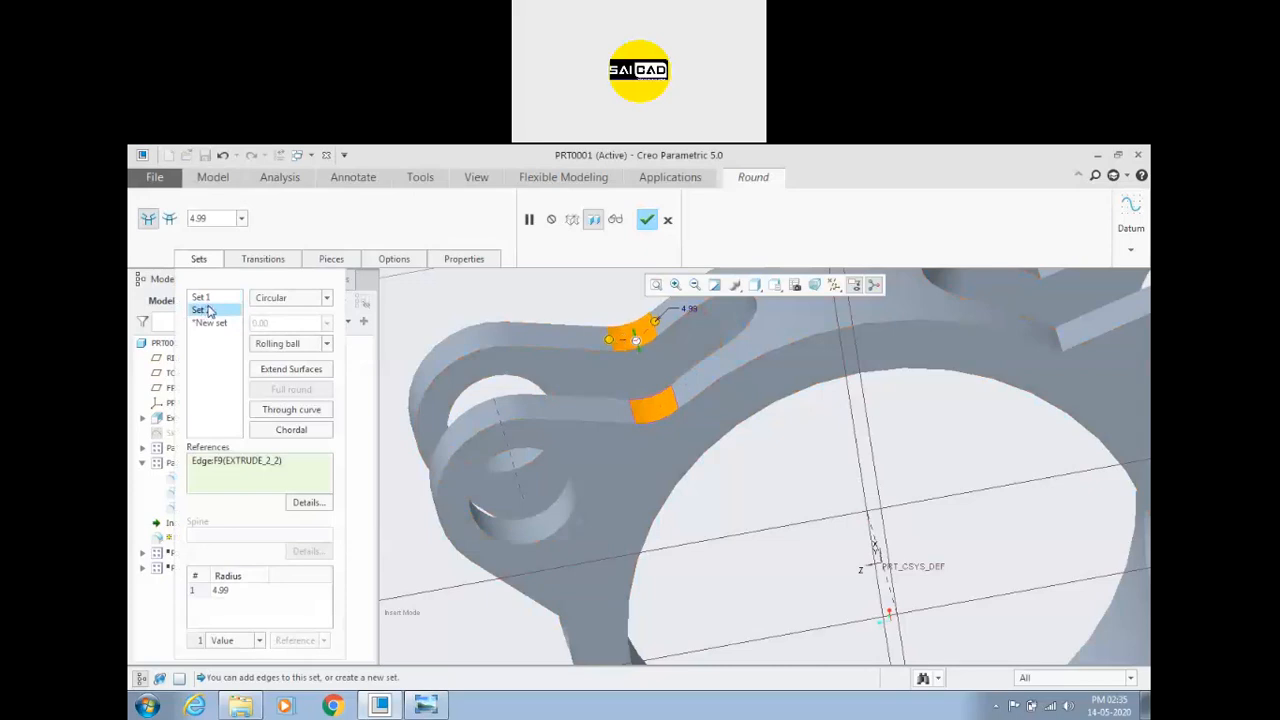
pyautogui.moveTo(645, 345); pyautogui.dragTo(692, 314)
pyautogui.scroll(3, 658, 420)
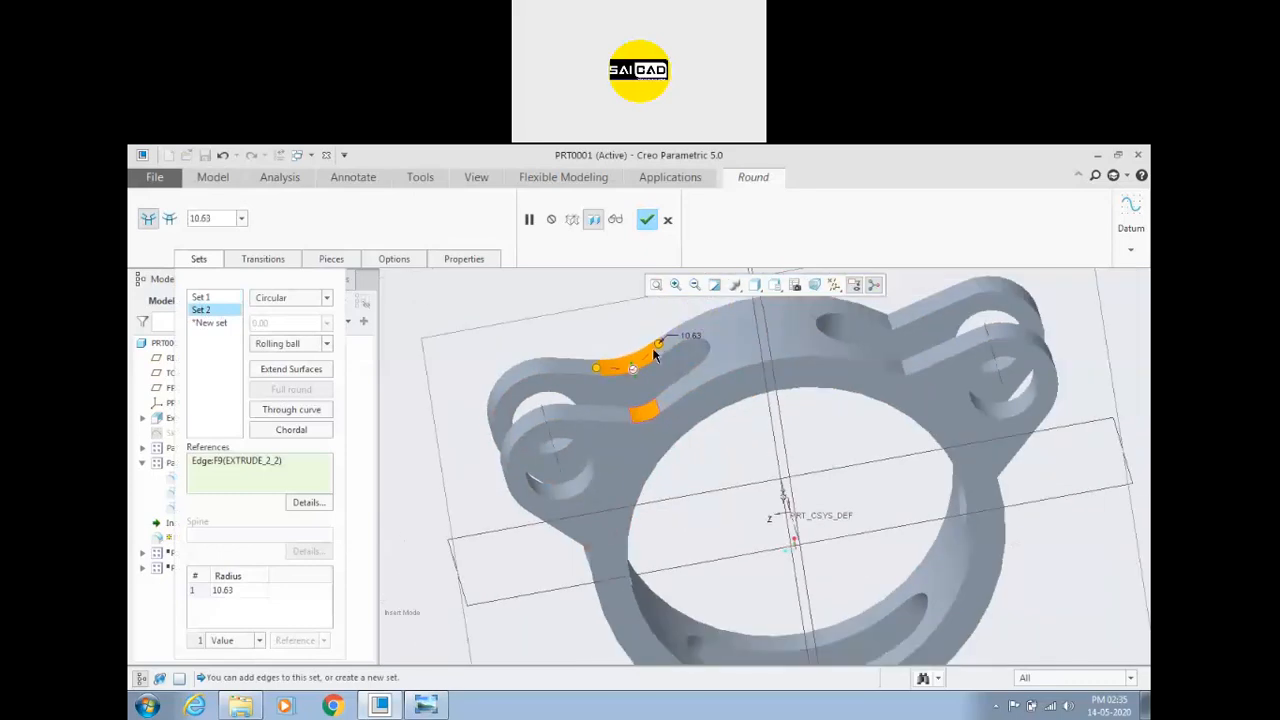
pyautogui.moveTo(648, 368); pyautogui.dragTo(676, 328)
# Step: Delete Set 2, add the upper edge to Set 1 at radius 15.47, and check the reference drawing
pyautogui.click(200, 298)
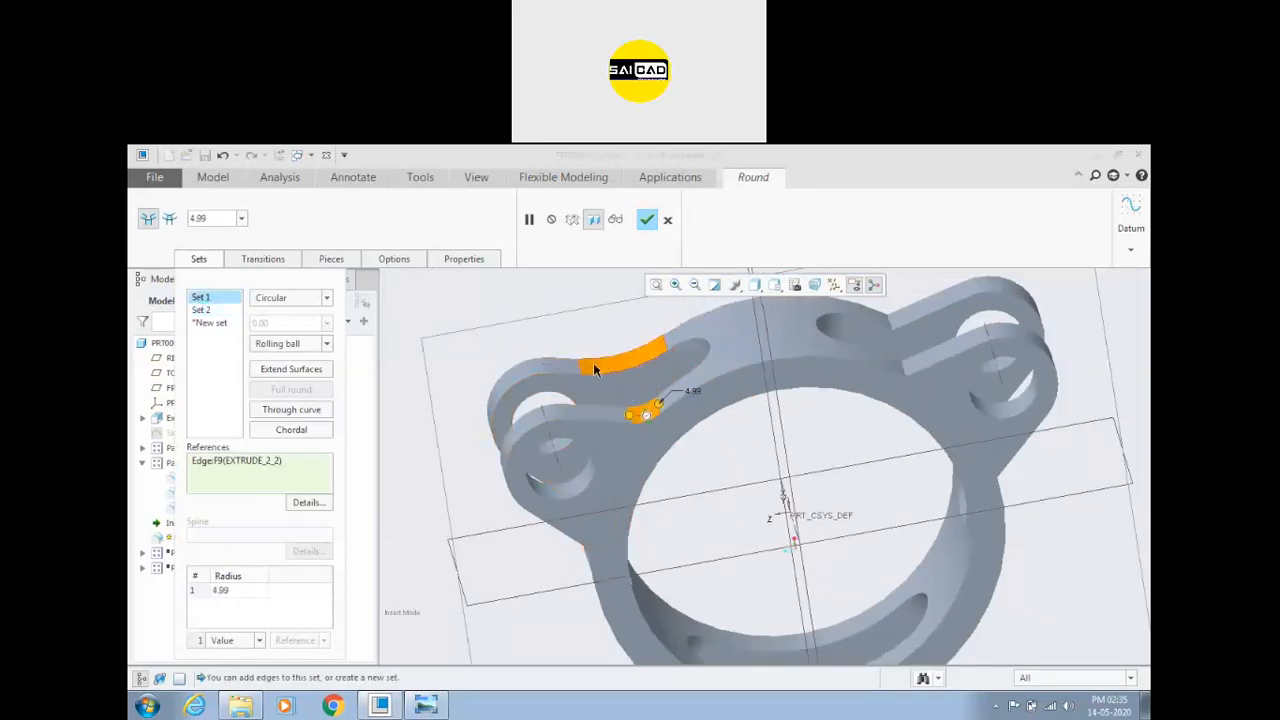
pyautogui.click(202, 310)
pyautogui.rightClick(202, 310)
pyautogui.click(215, 320)
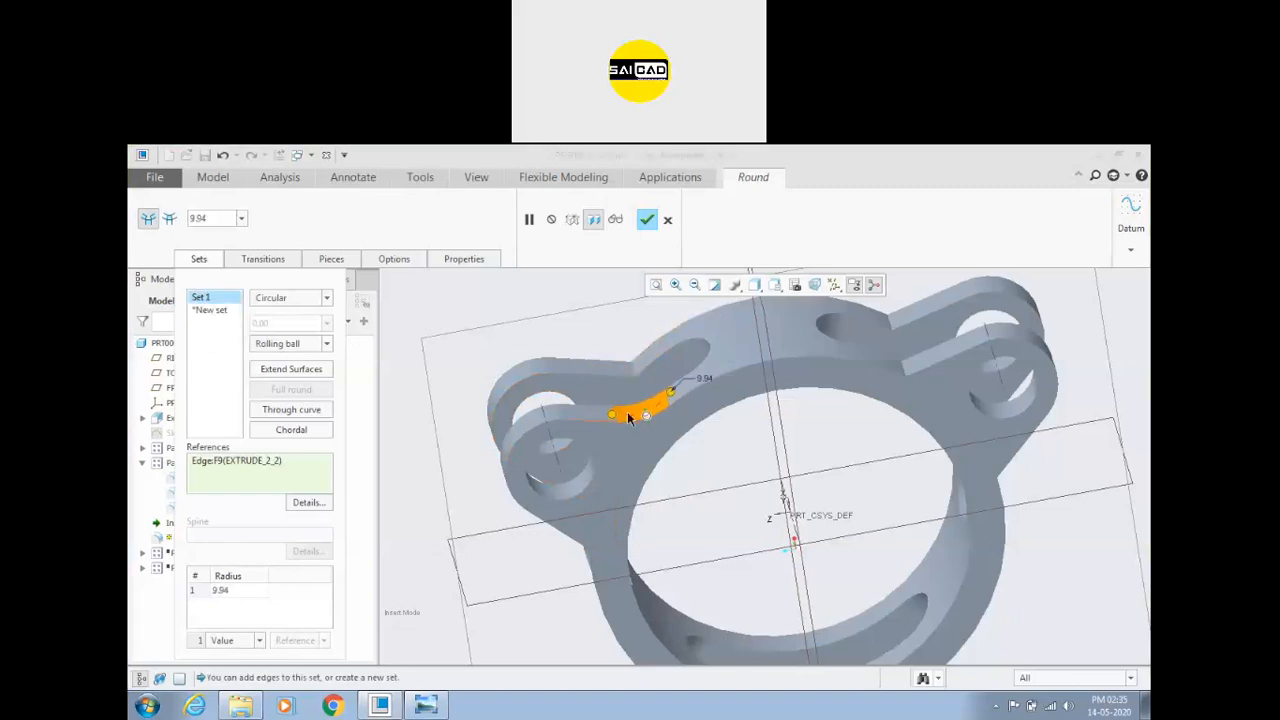
pyautogui.keyDown('ctrl'); pyautogui.click(634, 376); pyautogui.keyUp('ctrl')
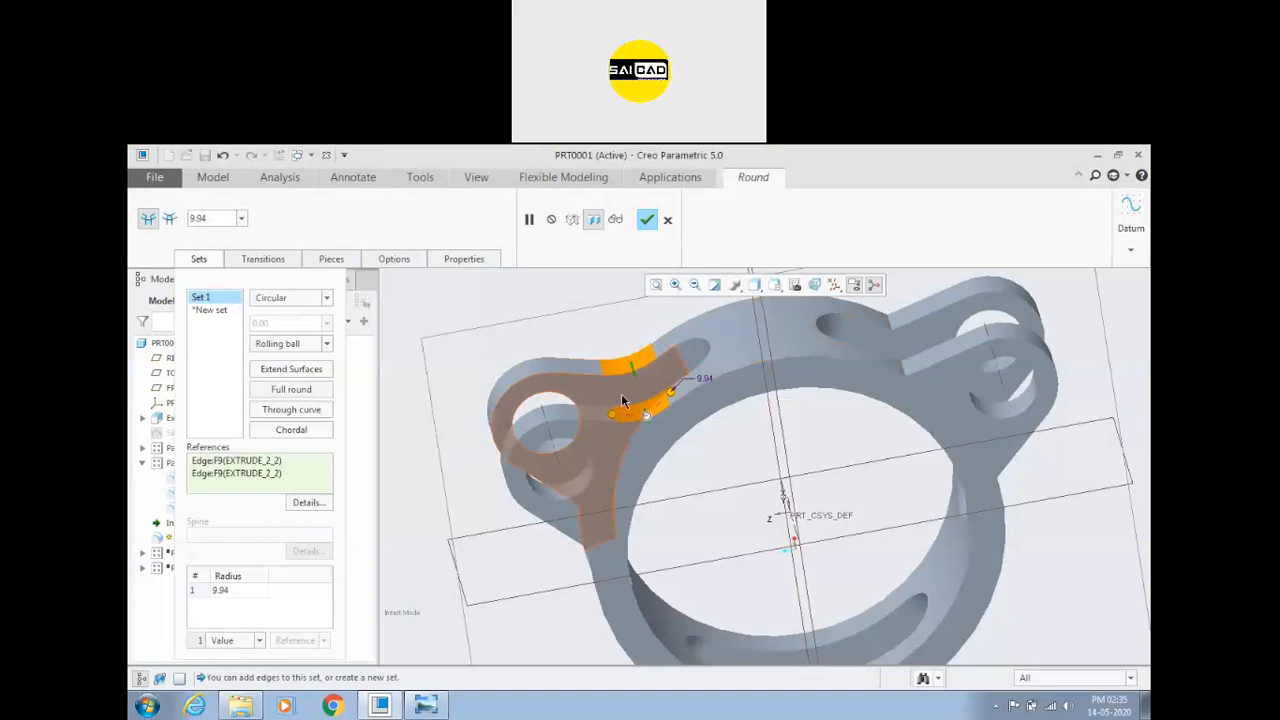
pyautogui.scroll(-1, 623, 396)
pyautogui.scroll(1, 647, 424)
pyautogui.moveTo(746, 440); pyautogui.dragTo(686, 480, button='middle')
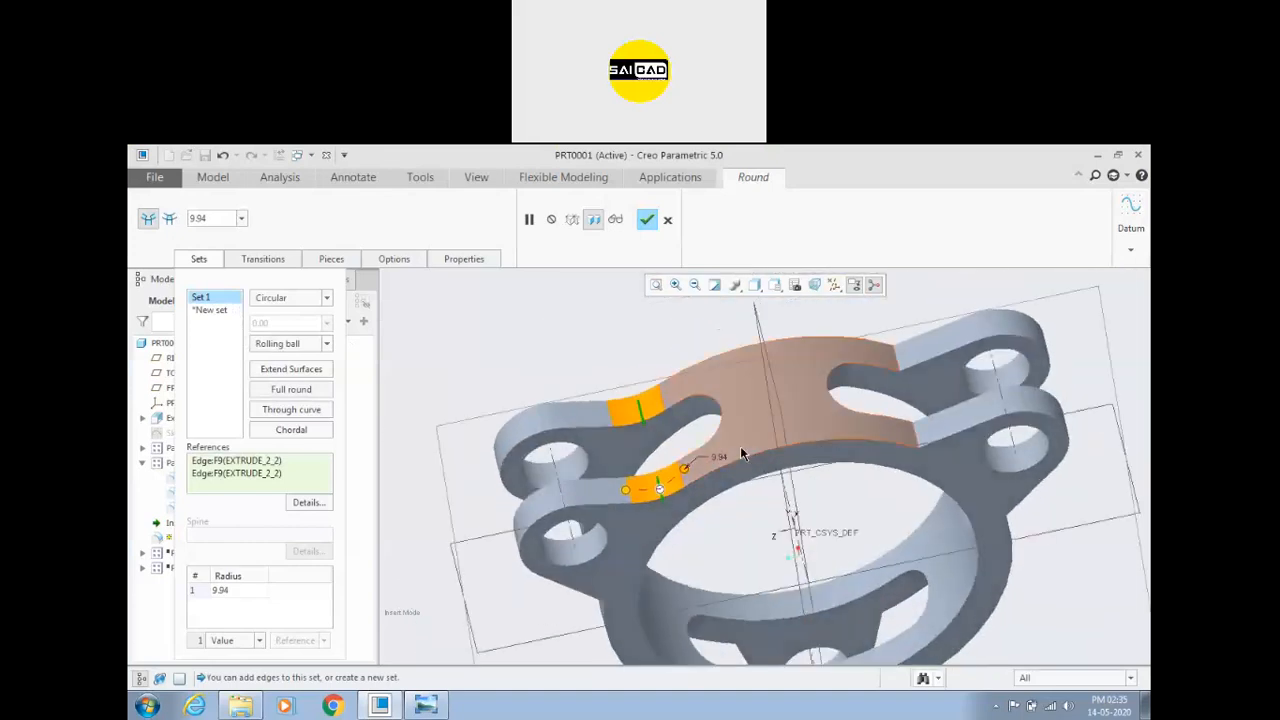
pyautogui.moveTo(683, 470)
pyautogui.mouseDown()
pyautogui.moveTo(705, 450)
pyautogui.moveTo(657, 485)
pyautogui.moveTo(698, 457)
pyautogui.mouseUp()
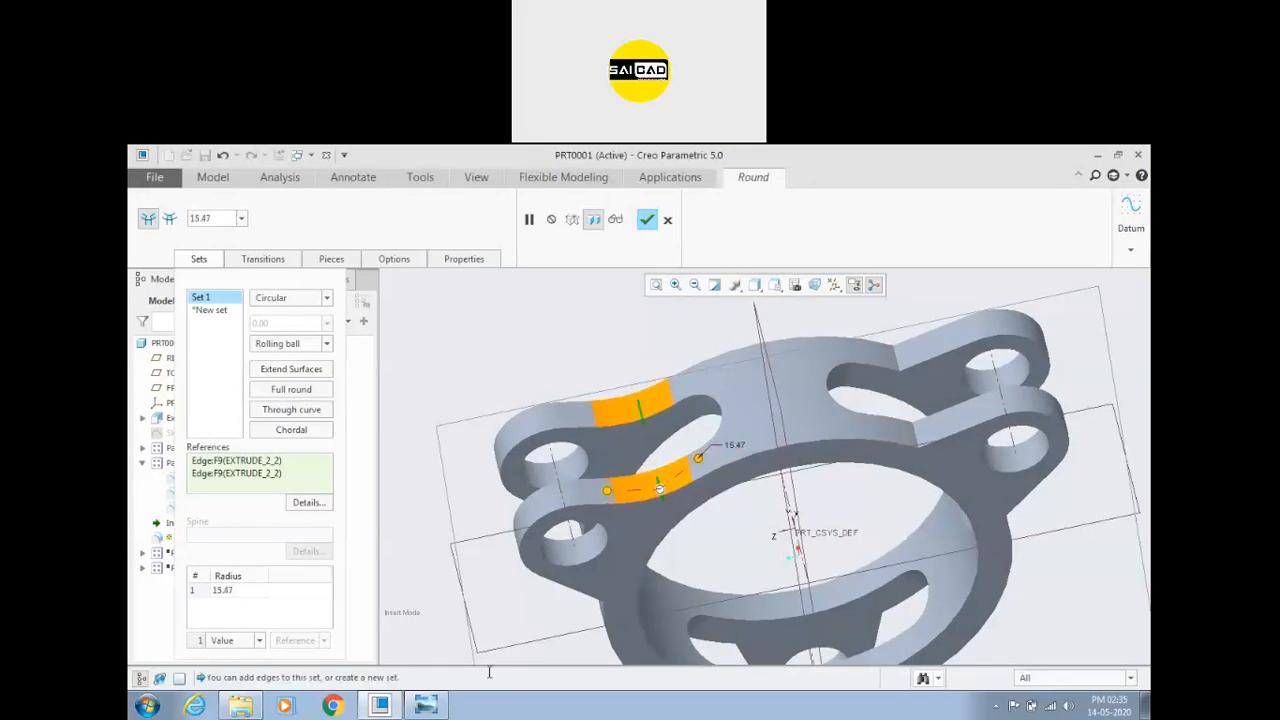
pyautogui.click(438, 705)
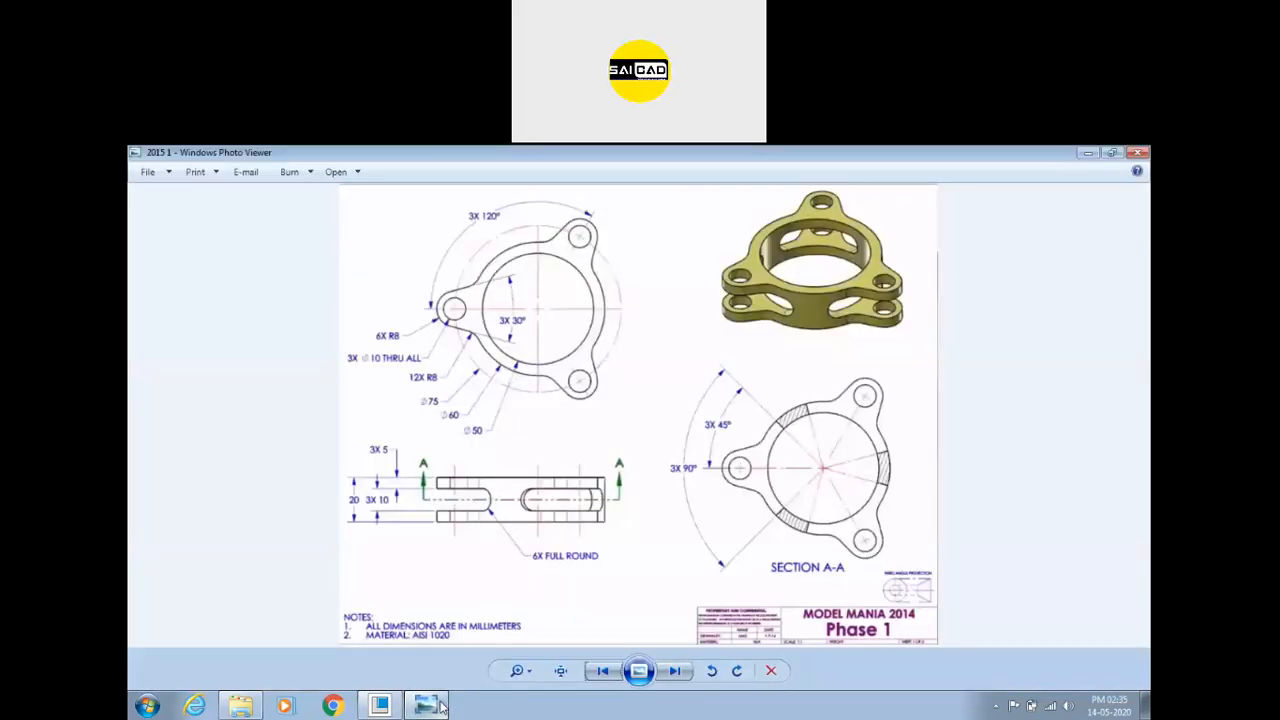
pyautogui.click(438, 705)
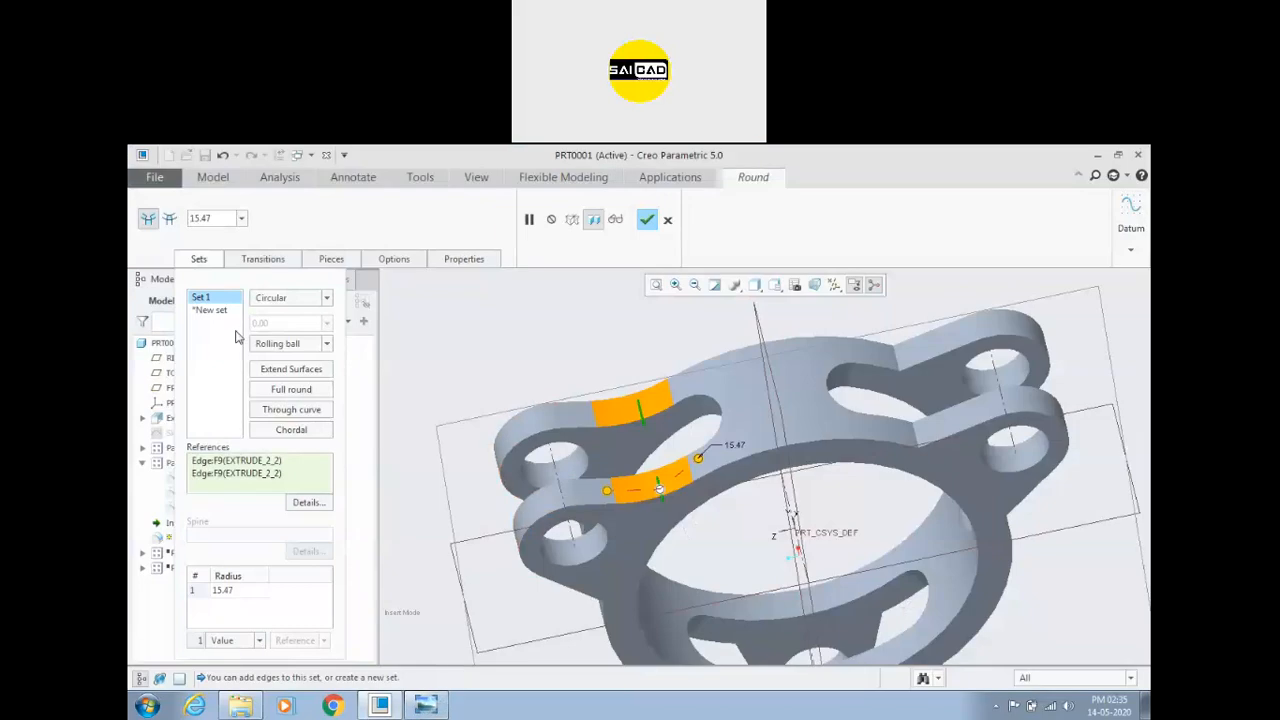
# Step: Set the round's radius to 8 in the Sets panel
pyautogui.click(240, 590)
pyautogui.doubleClick(240, 592)
pyautogui.write('/')
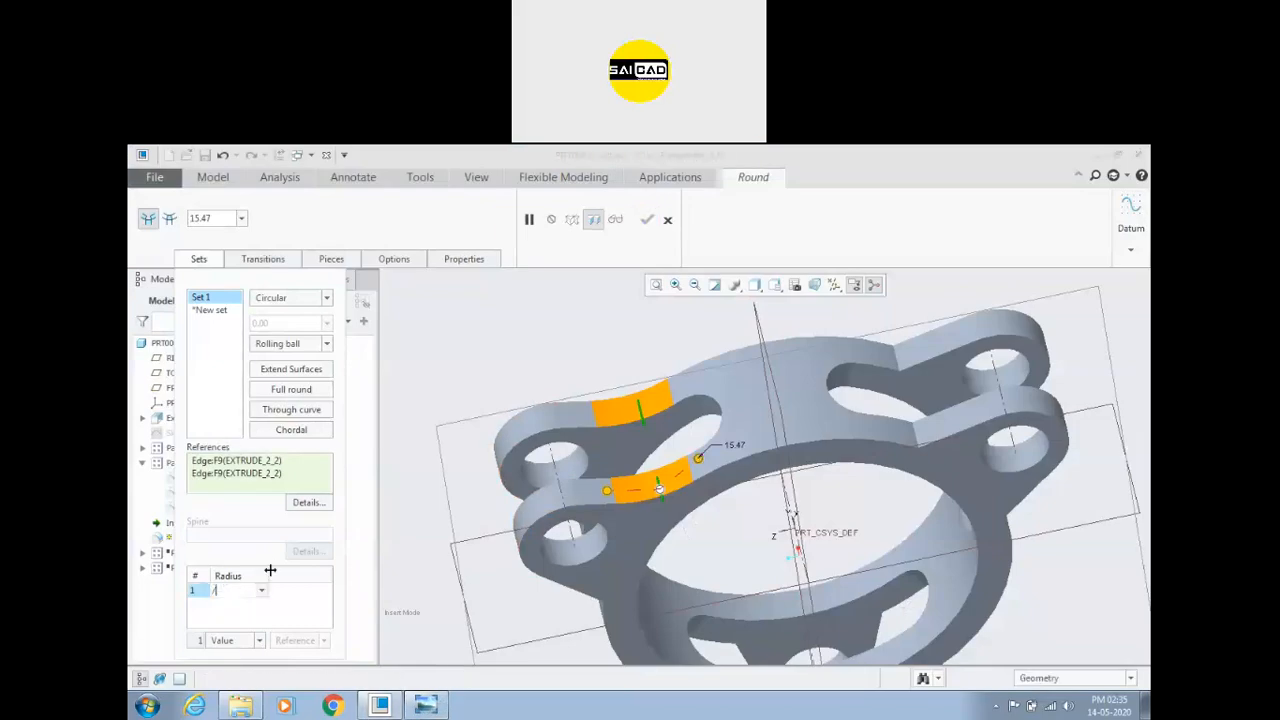
pyautogui.write('8')
pyautogui.press('Return')
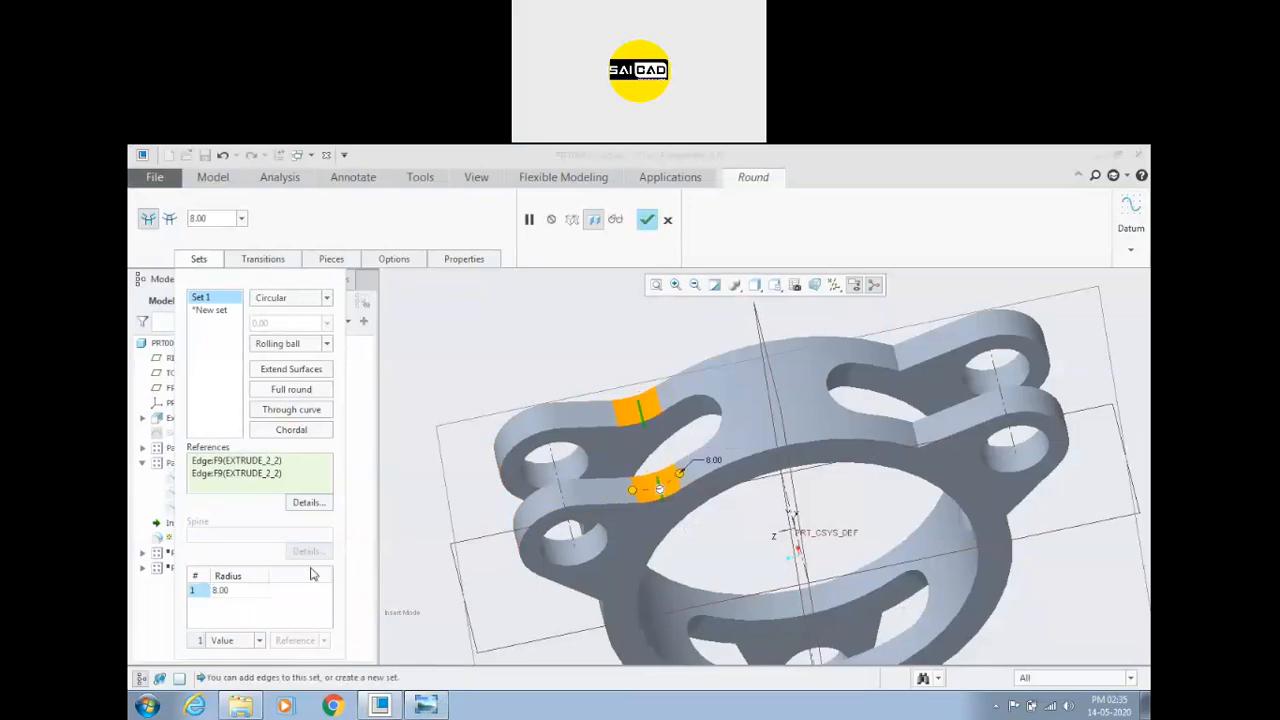
pyautogui.scroll(3, 580, 488)
pyautogui.scroll(-2, 760, 515)
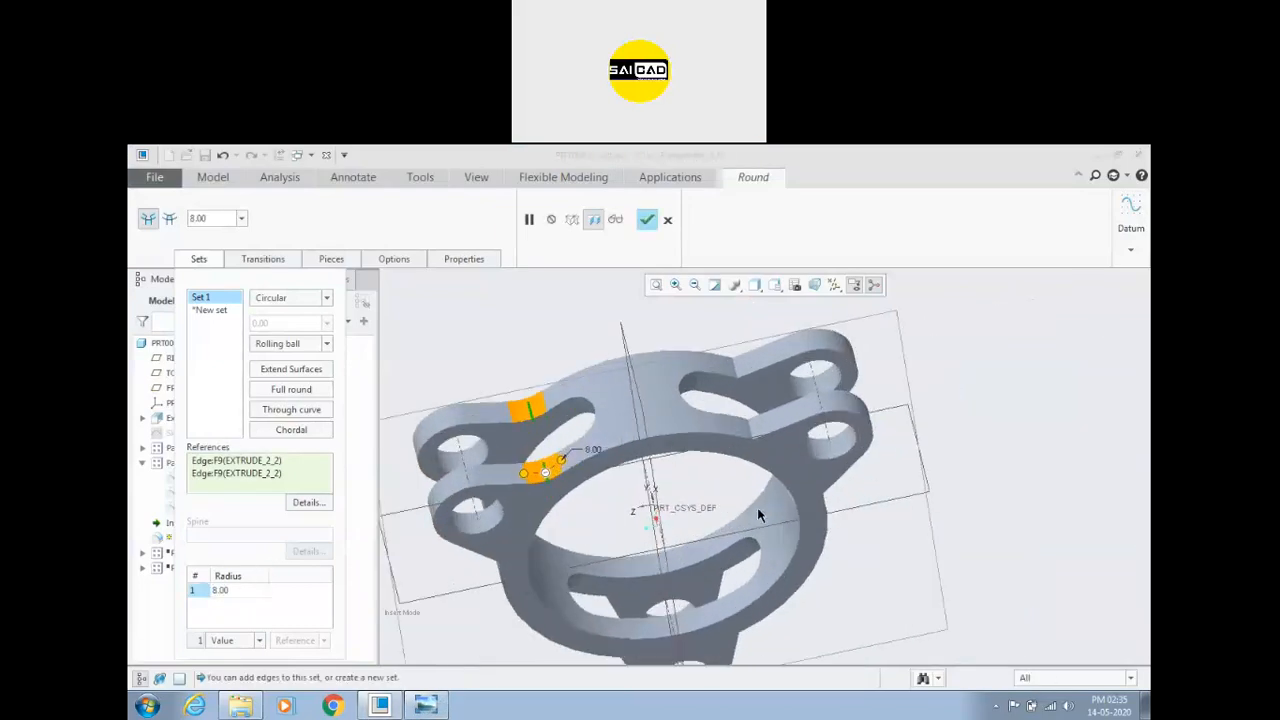
# Step: Add the matching curved edges on the right and lower-left lugs to the round
pyautogui.keyDown('ctrl'); pyautogui.click(750, 437); pyautogui.keyUp('ctrl')
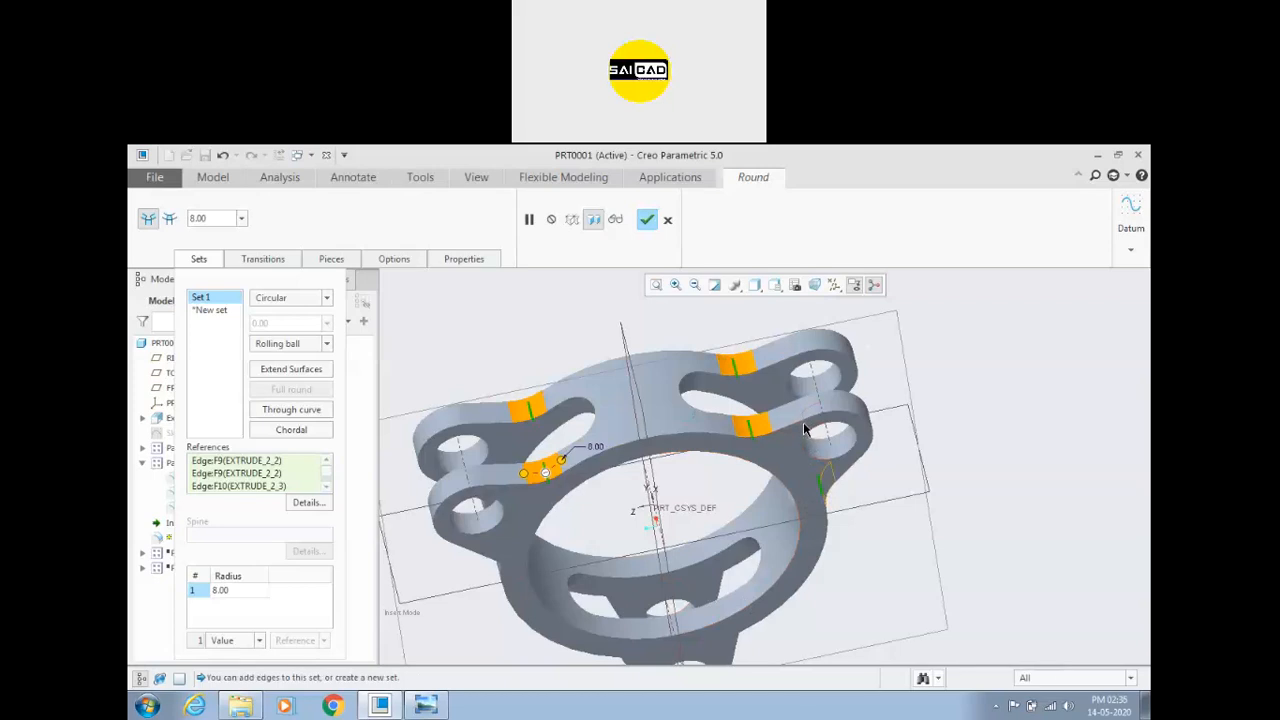
pyautogui.keyDown('ctrl'); pyautogui.click(803, 422); pyautogui.keyUp('ctrl')
pyautogui.keyDown('ctrl'); pyautogui.click(499, 552); pyautogui.keyUp('ctrl')
pyautogui.moveTo(496, 622); pyautogui.dragTo(513, 509, button='middle')
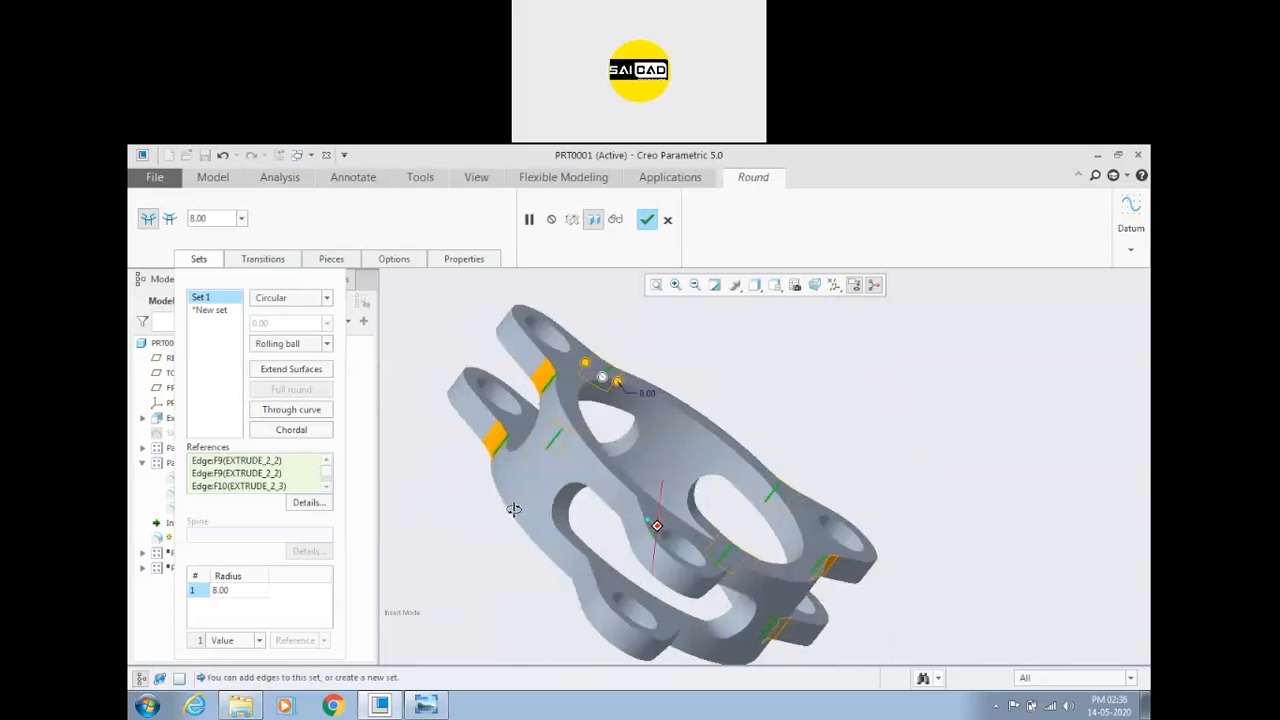
pyautogui.keyDown('ctrl'); pyautogui.click(622, 500); pyautogui.keyUp('ctrl')
pyautogui.keyDown('ctrl'); pyautogui.click(583, 564); pyautogui.keyUp('ctrl')
# Step: Add the left-hand lug edges and finish the 8.00 round on all three lugs
pyautogui.scroll(6, 667, 558)
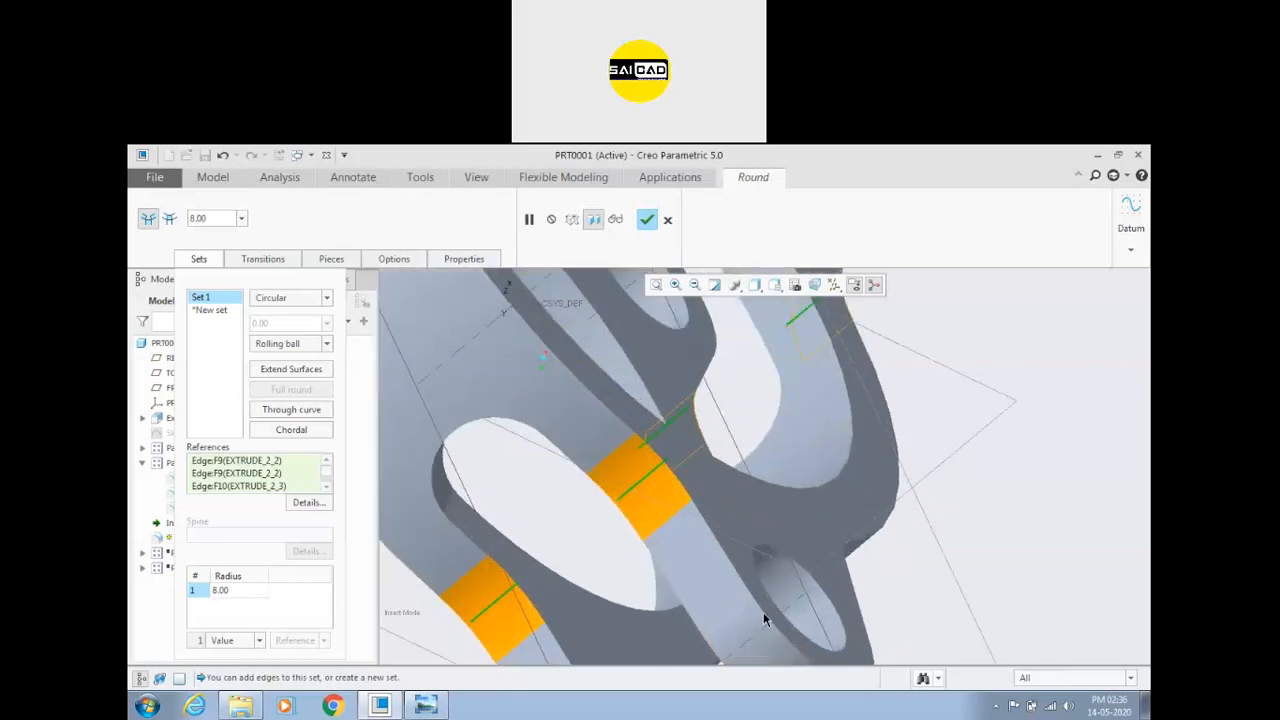
pyautogui.moveTo(871, 566); pyautogui.dragTo(546, 408, button='middle')
pyautogui.keyDown('ctrl'); pyautogui.click(481, 333); pyautogui.keyUp('ctrl')
pyautogui.keyDown('ctrl'); pyautogui.click(451, 499); pyautogui.keyUp('ctrl')
pyautogui.scroll(-6, 646, 555)
pyautogui.moveTo(644, 449); pyautogui.dragTo(646, 314, button='middle')
pyautogui.click(647, 220)
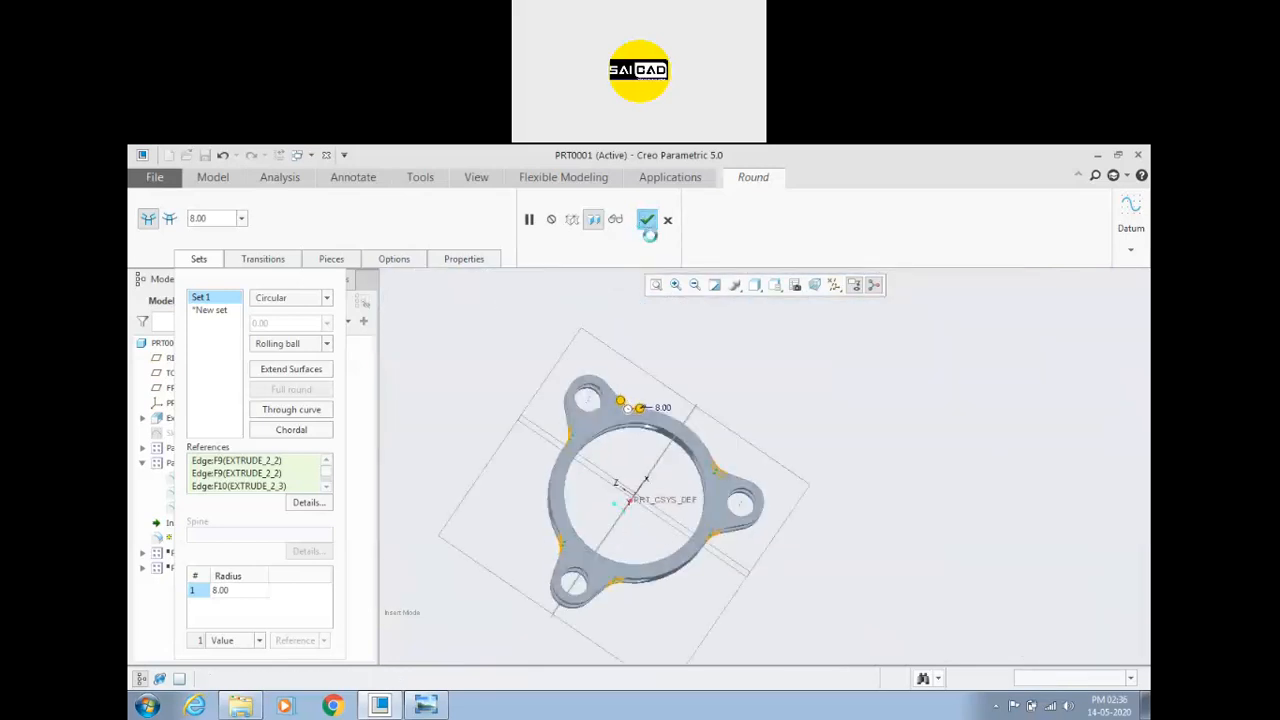
pyautogui.moveTo(757, 434); pyautogui.dragTo(701, 506, button='middle')
pyautogui.scroll(-2, 604, 510)
pyautogui.moveTo(596, 500); pyautogui.dragTo(588, 436, button='middle')
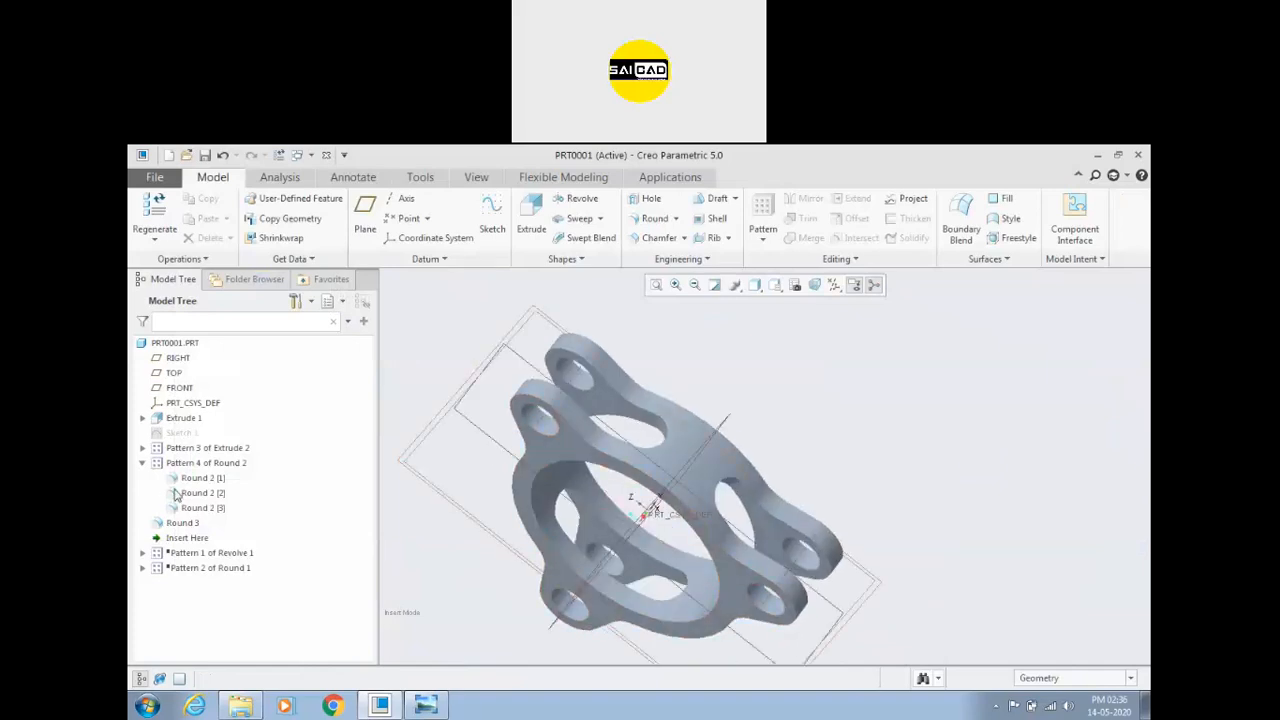
# Step: Redefine Round 3, change its radius dimension to 8.00, and confirm the feature
pyautogui.click(183, 523)
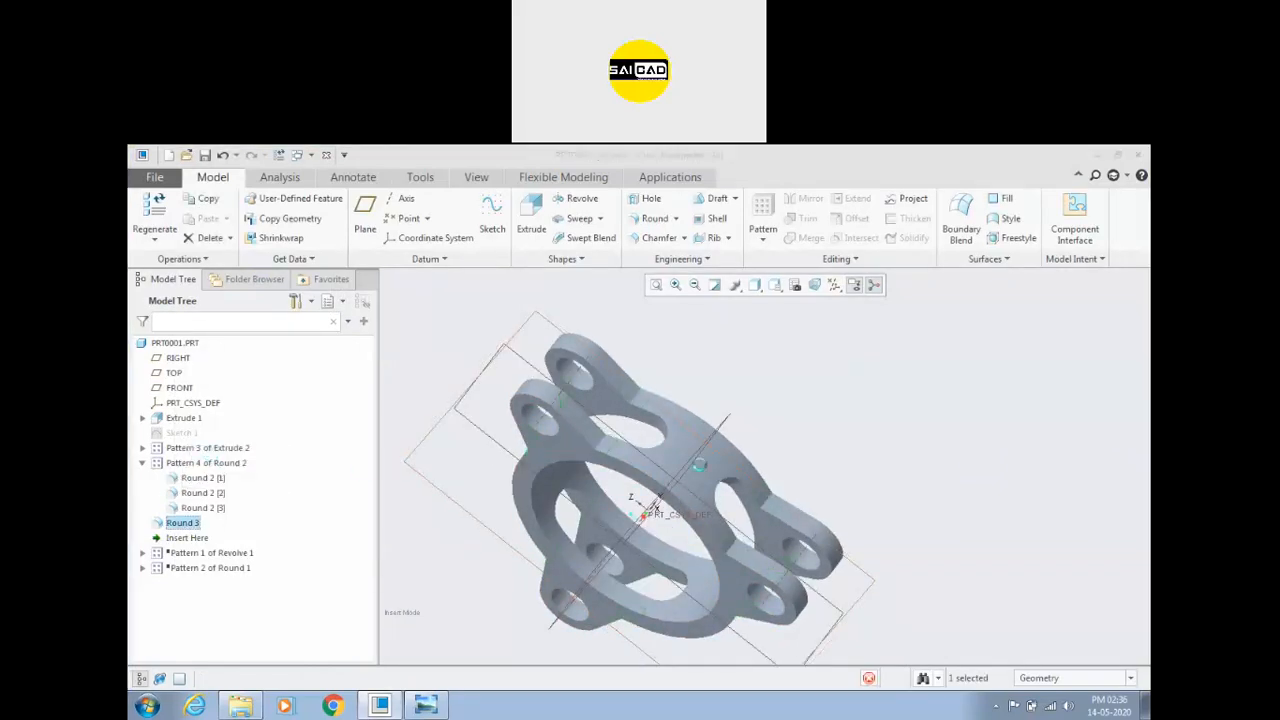
pyautogui.moveTo(618, 448)
pyautogui.mouseDown()
pyautogui.moveTo(656, 469)
pyautogui.moveTo(606, 444)
pyautogui.moveTo(619, 468)
pyautogui.mouseUp()
pyautogui.moveTo(595, 550); pyautogui.dragTo(622, 500, button='middle')
pyautogui.doubleClick(658, 355)
pyautogui.write('8')
pyautogui.press('Return')
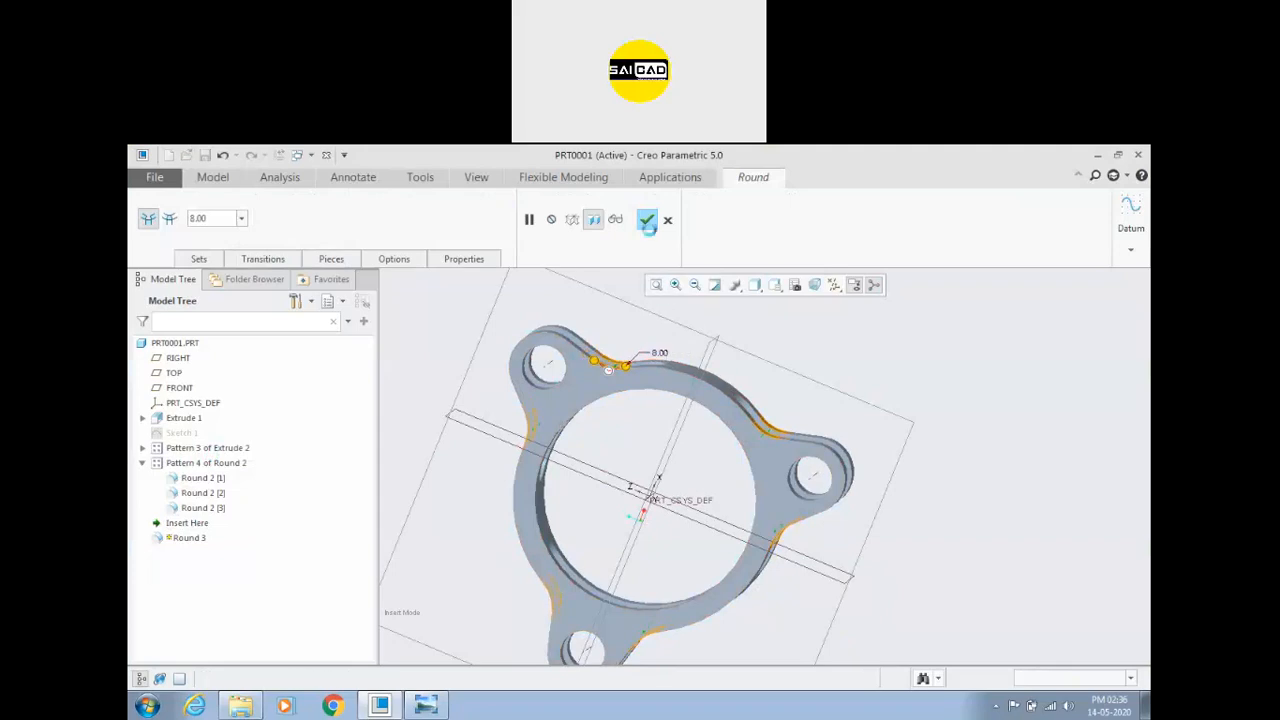
pyautogui.click(647, 221)
pyautogui.moveTo(876, 440); pyautogui.dragTo(691, 543, button='middle')
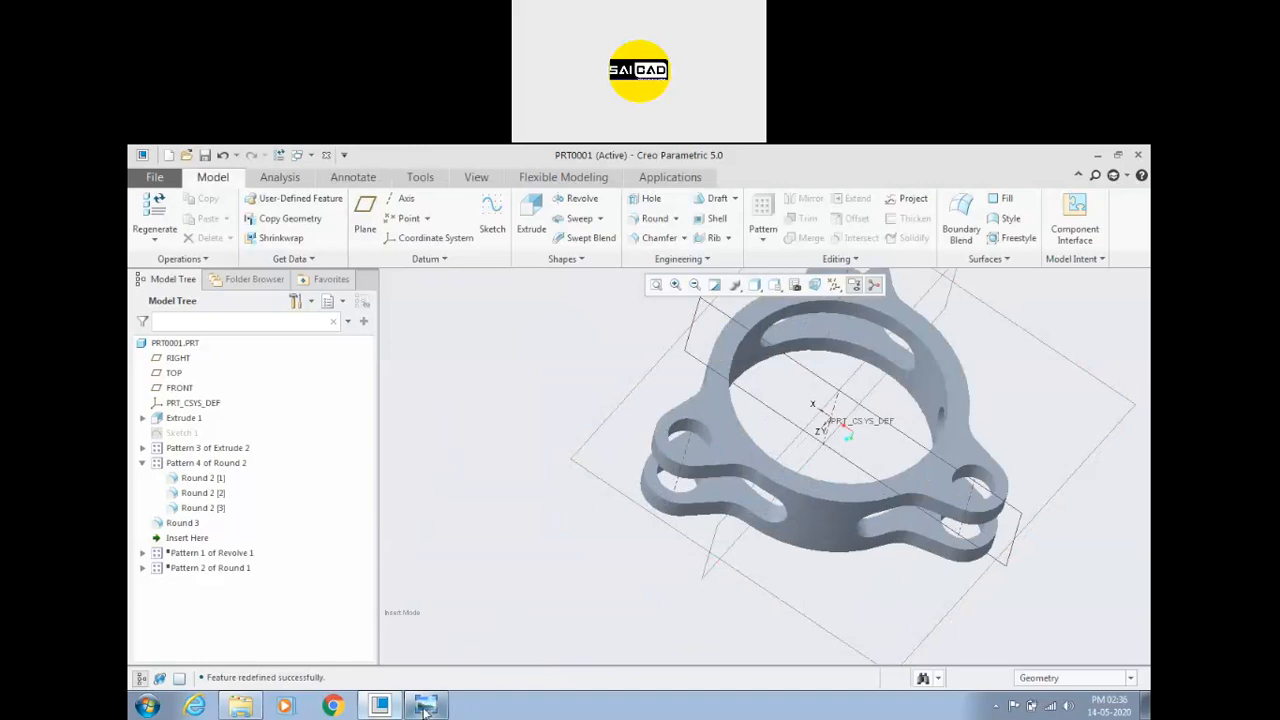
pyautogui.click(147, 706)
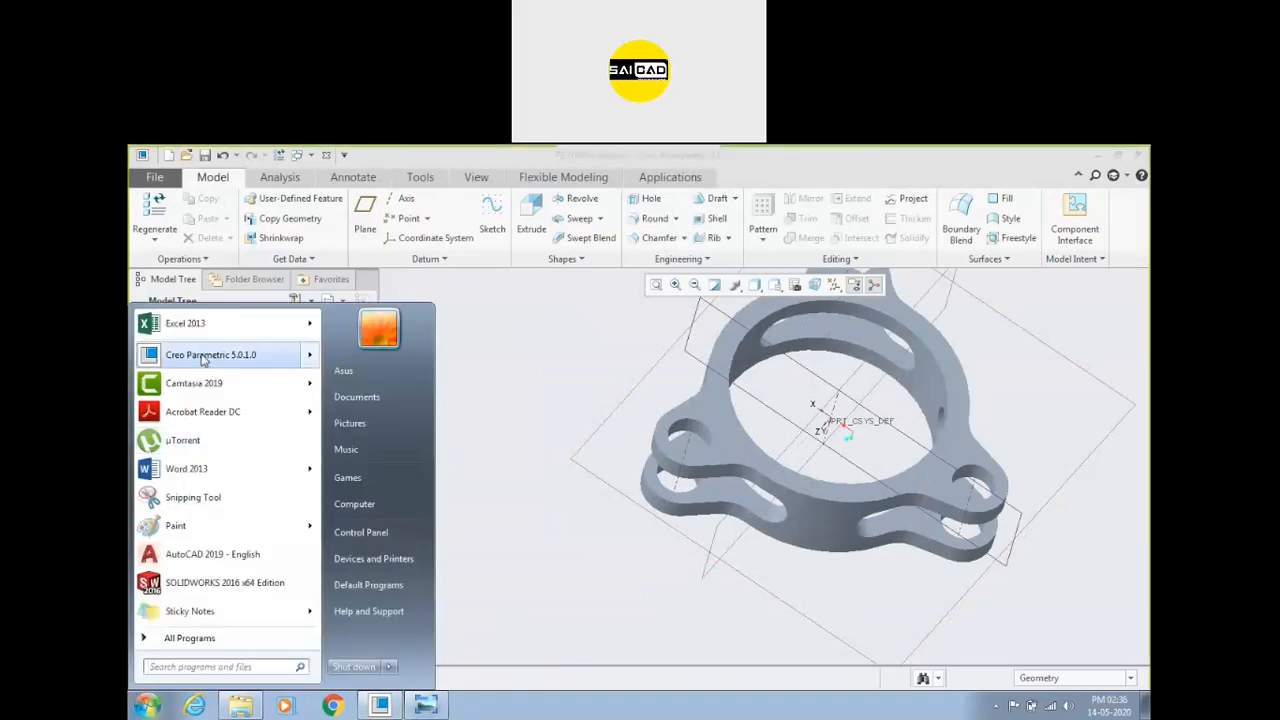
pyautogui.click(549, 389)
pyautogui.scroll(4, 670, 465)
pyautogui.scroll(-3, 742, 458)
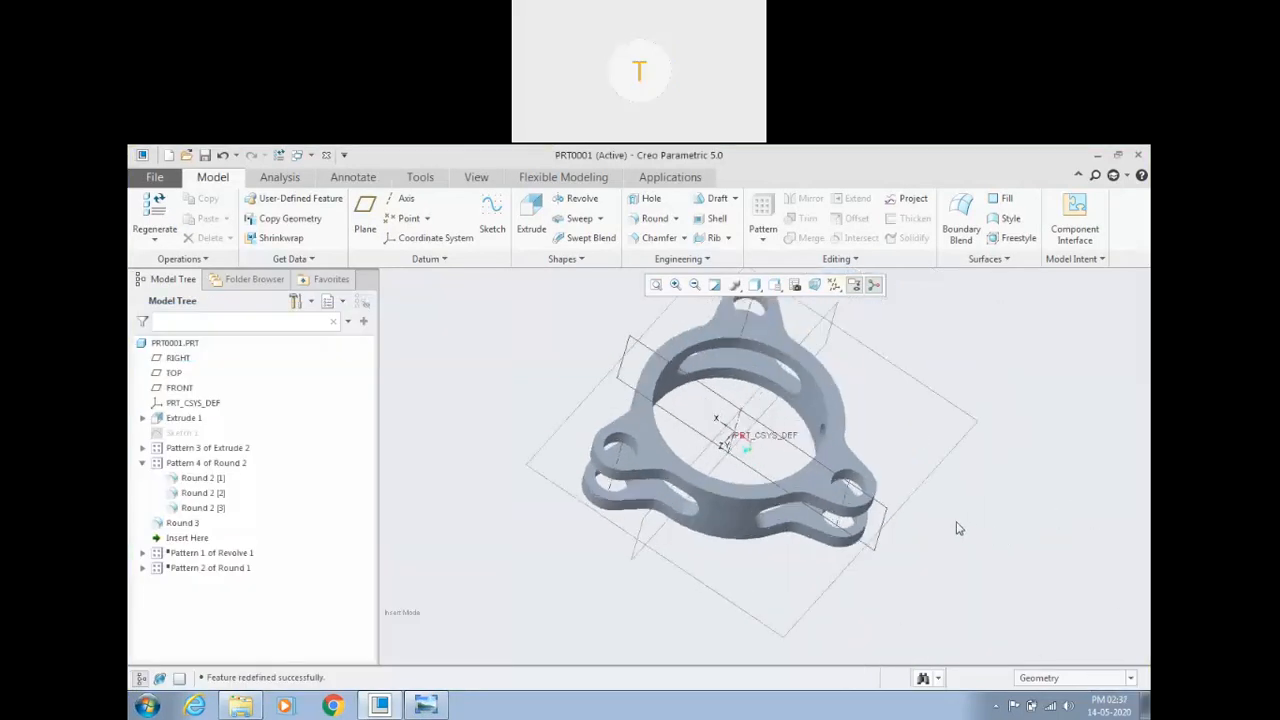
pyautogui.moveTo(897, 479); pyautogui.dragTo(857, 444, button='middle')
pyautogui.scroll(-1, 857, 444)
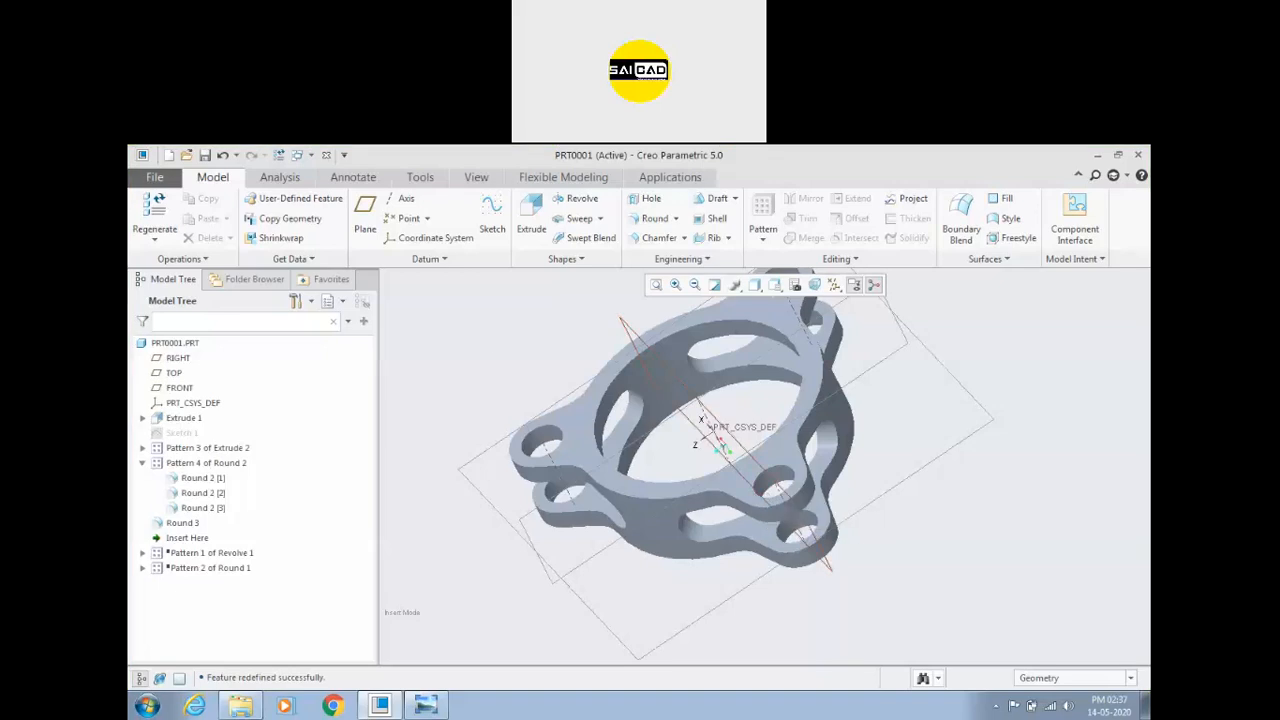
# Step: Return to Creo and select the Round 3 face to inspect it on the part
pyautogui.click(800, 161)
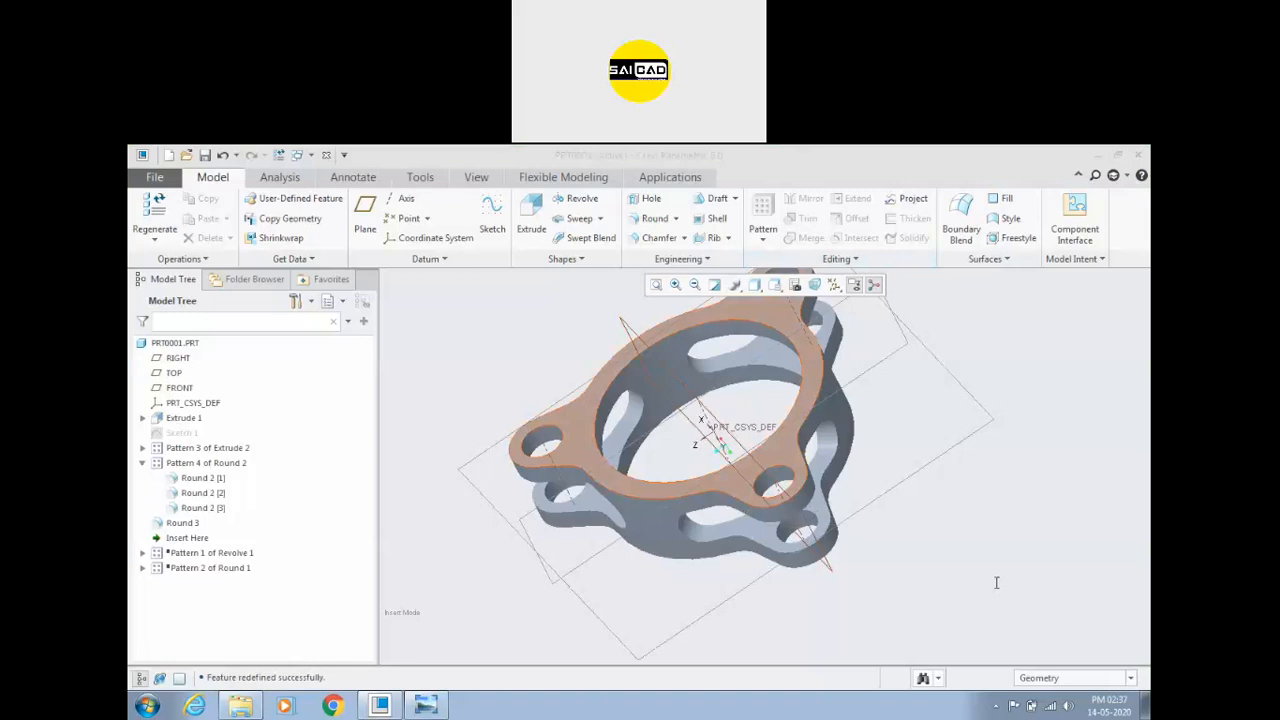
pyautogui.click(789, 650)
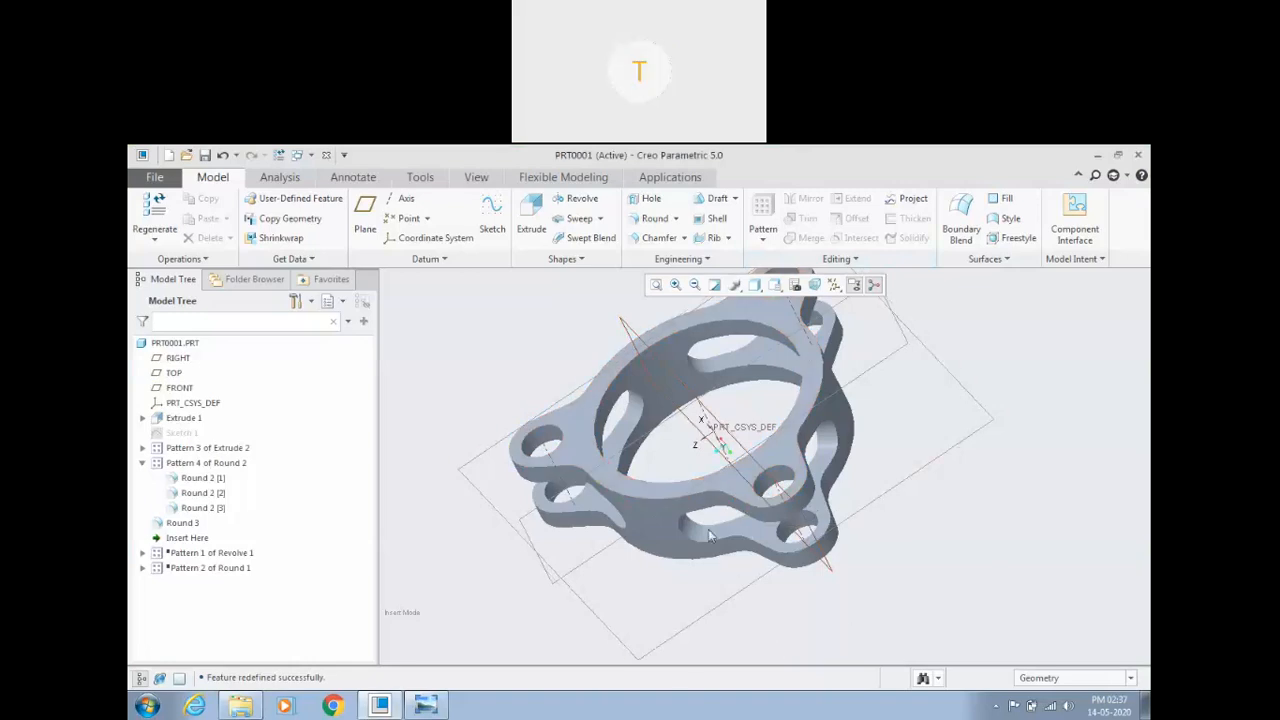
pyautogui.click(716, 497)
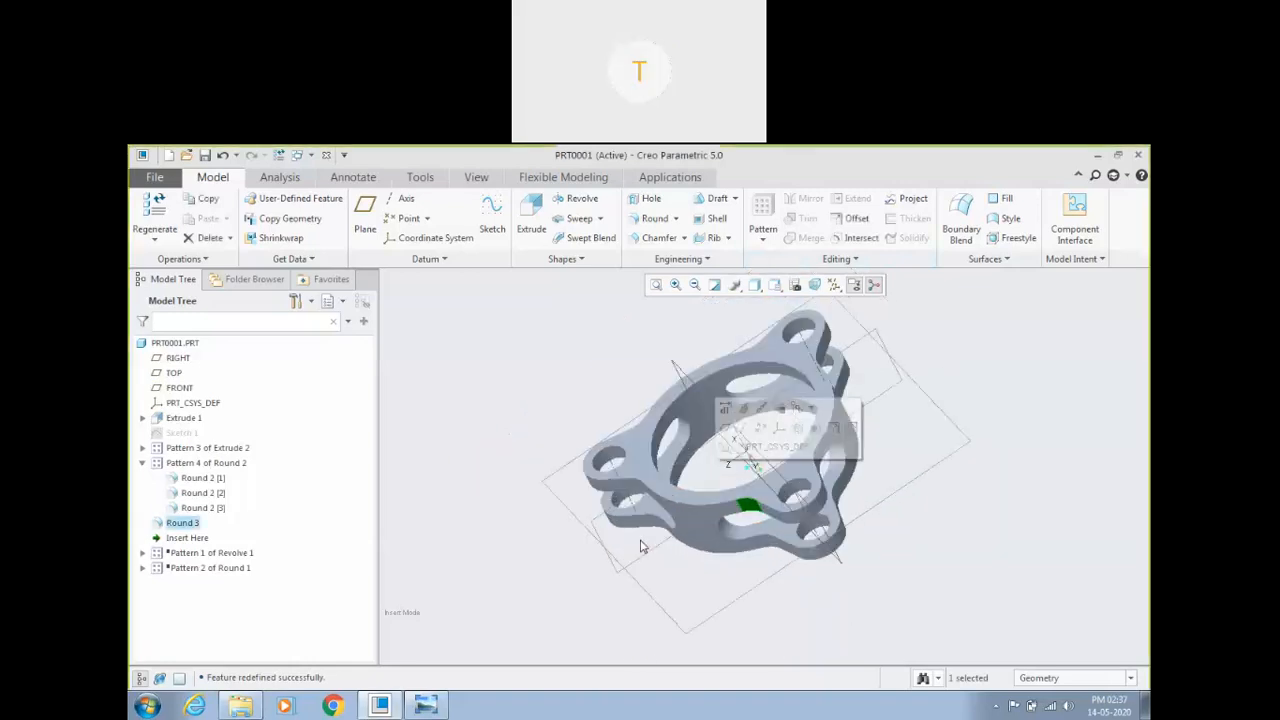
pyautogui.moveTo(695, 587); pyautogui.dragTo(692, 498, button='middle')
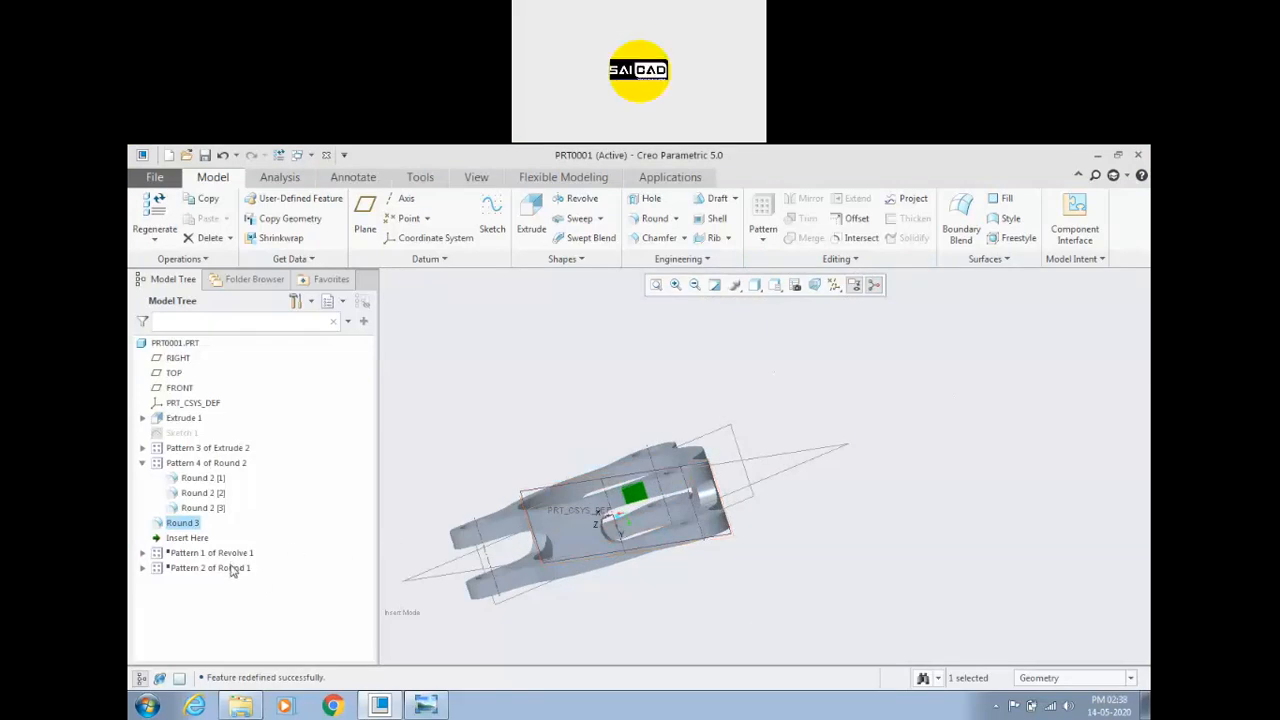
pyautogui.click(405, 414)
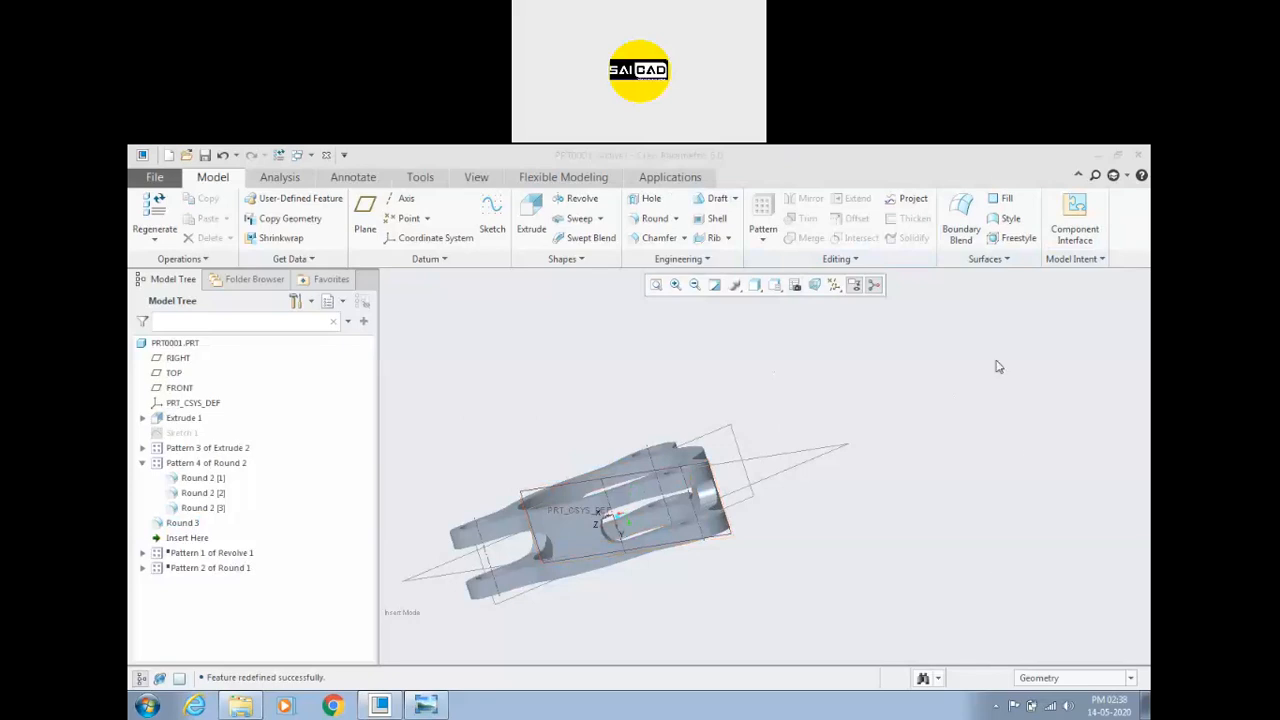
pyautogui.scroll(4, 620, 462)
# Step: Delete Round 3 from the Model Tree and confirm the deletion
pyautogui.click(181, 524)
pyautogui.press('Delete')
pyautogui.click(602, 443)
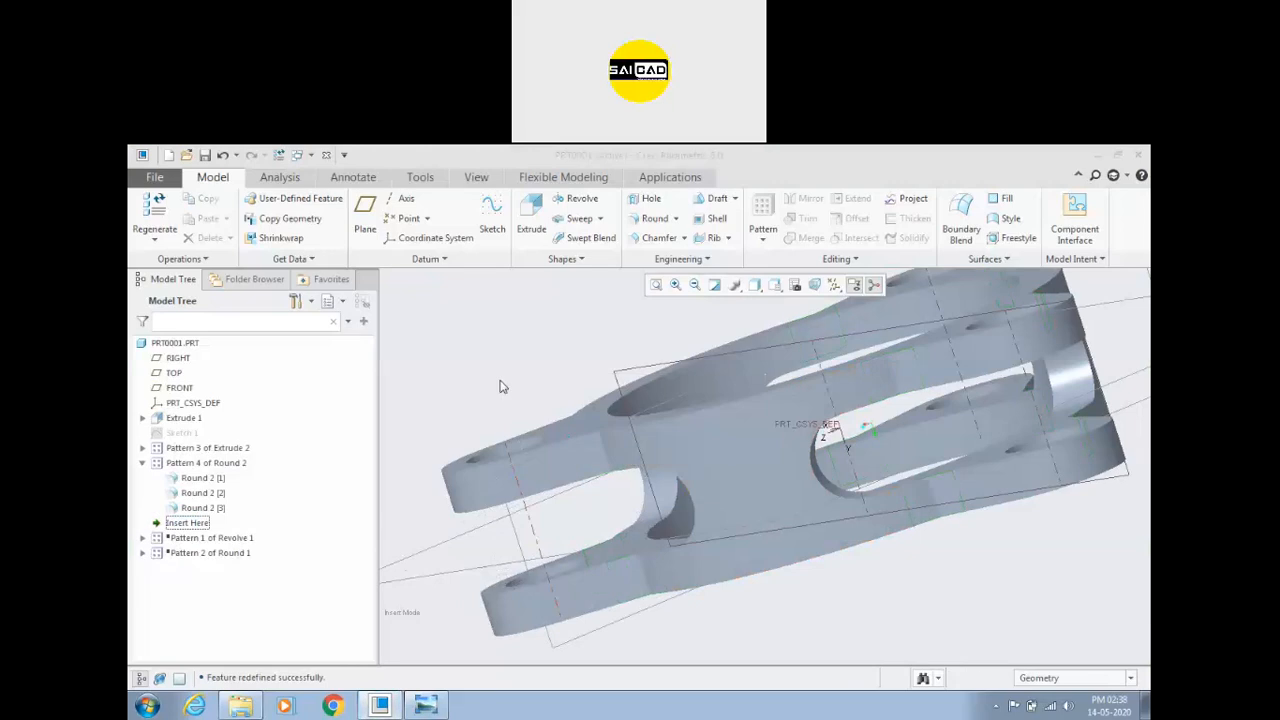
# Step: Restore the default orientation and hide all datum planes, axes and coordinate systems
pyautogui.hotkey('ctrl', 'd')
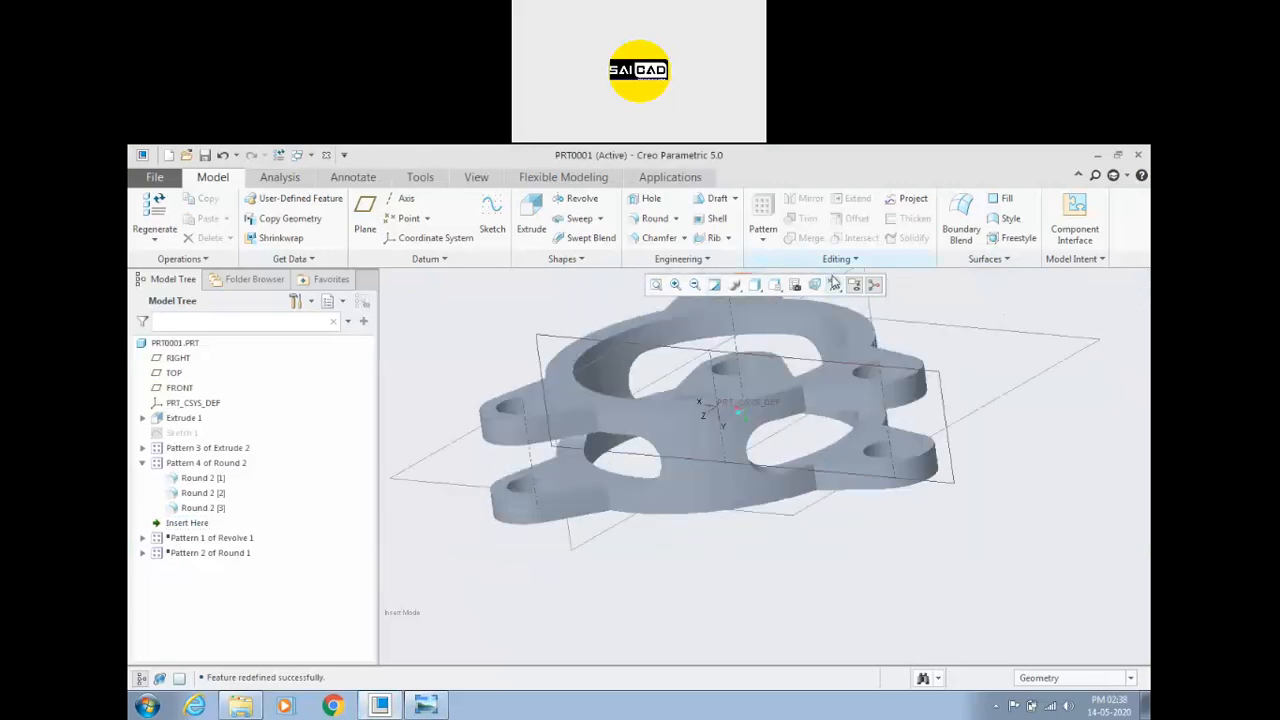
pyautogui.click(834, 285)
pyautogui.click(836, 304)
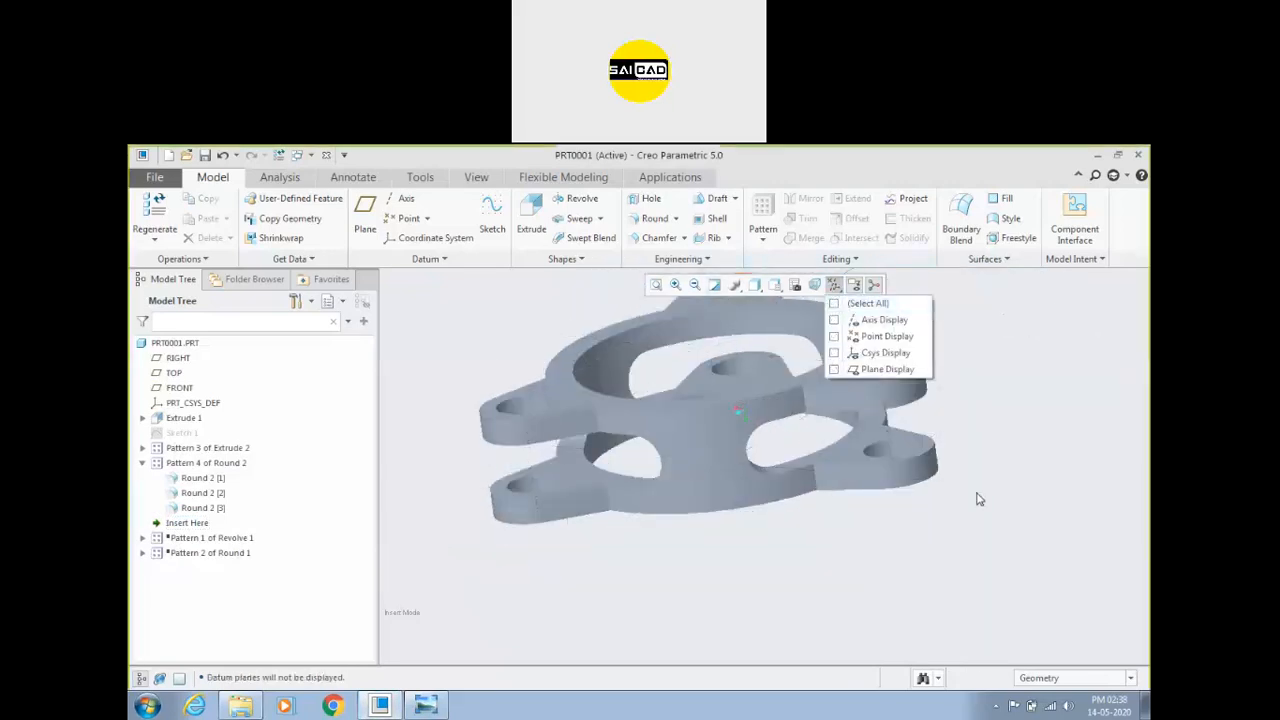
pyautogui.moveTo(843, 401); pyautogui.dragTo(770, 402, button='middle')
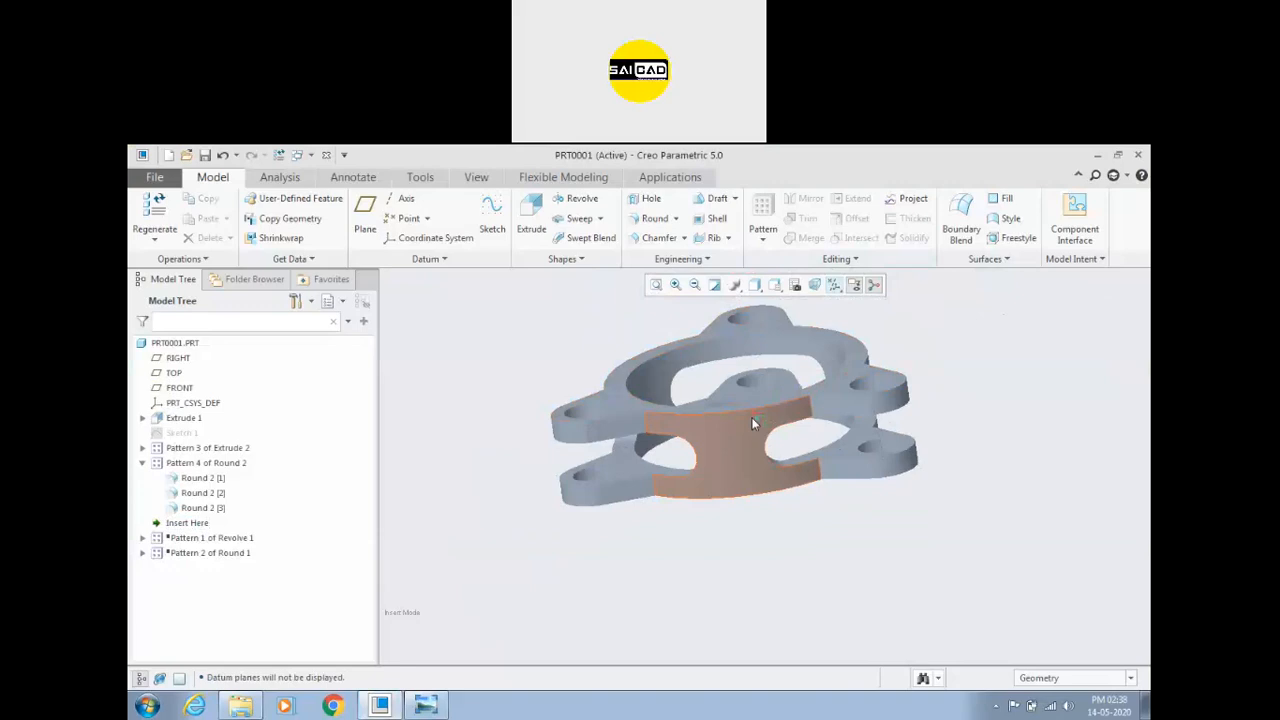
pyautogui.moveTo(686, 418); pyautogui.dragTo(608, 372, button='middle')
pyautogui.scroll(-3, 603, 493)
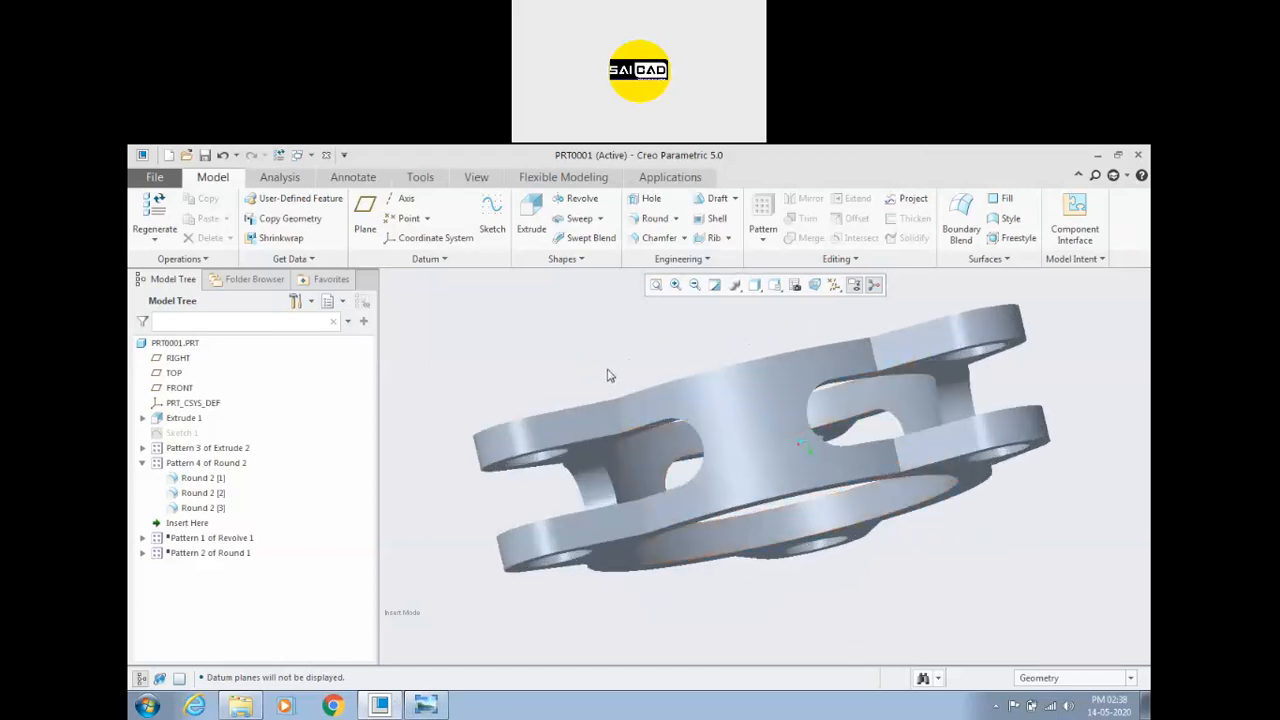
pyautogui.scroll(-3, 628, 306)
pyautogui.click(650, 218)
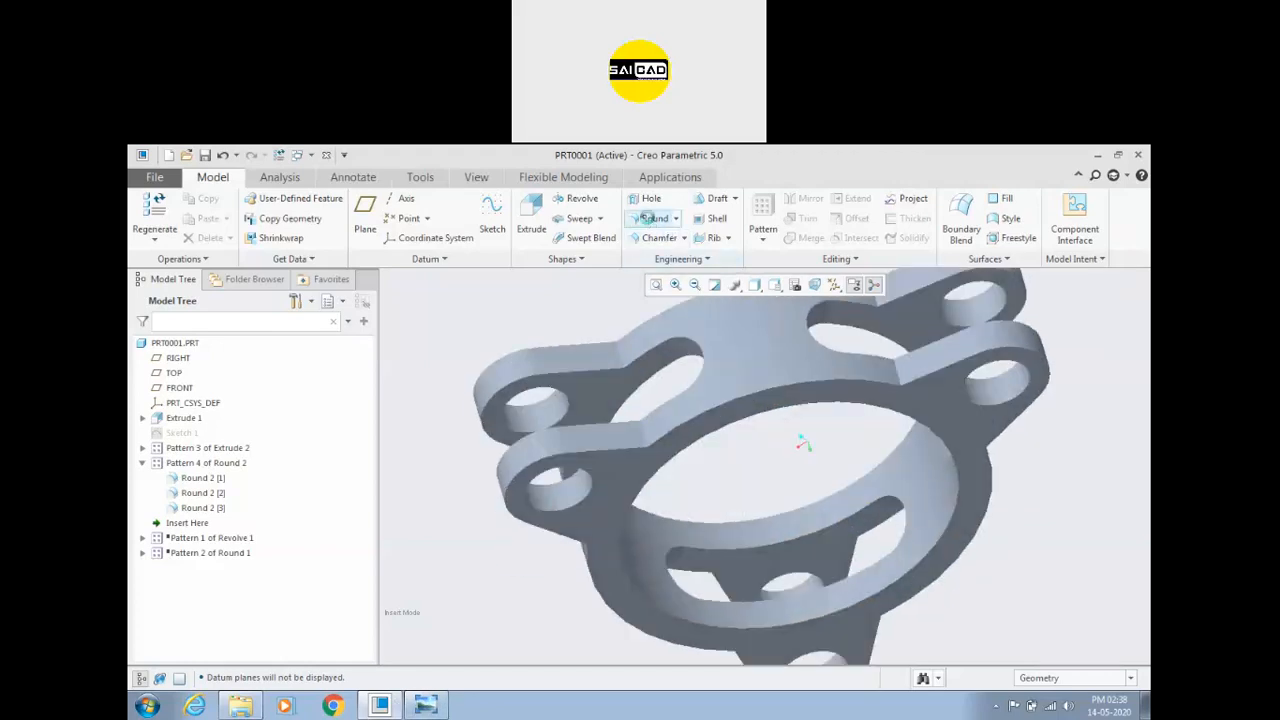
# Step: Round an upper lug edge and a second edge together in Set 1 at 8.00, removing the extra Set 2
pyautogui.click(614, 354)
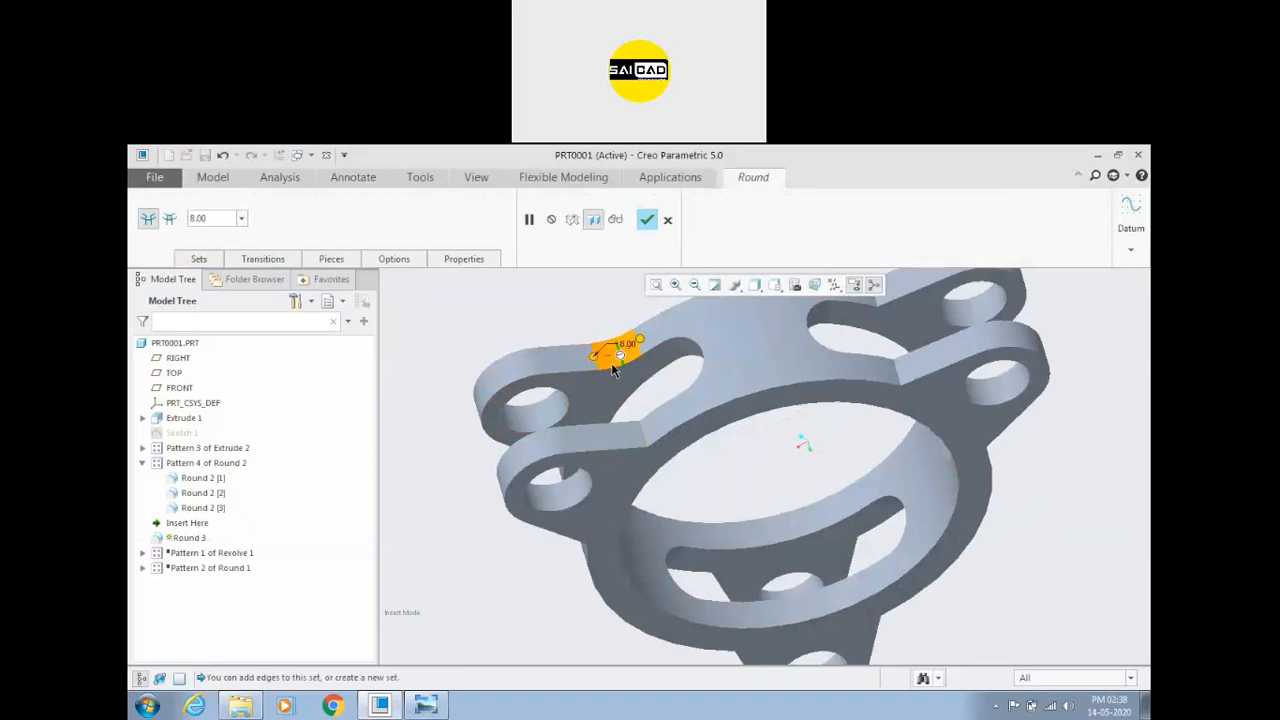
pyautogui.click(199, 259)
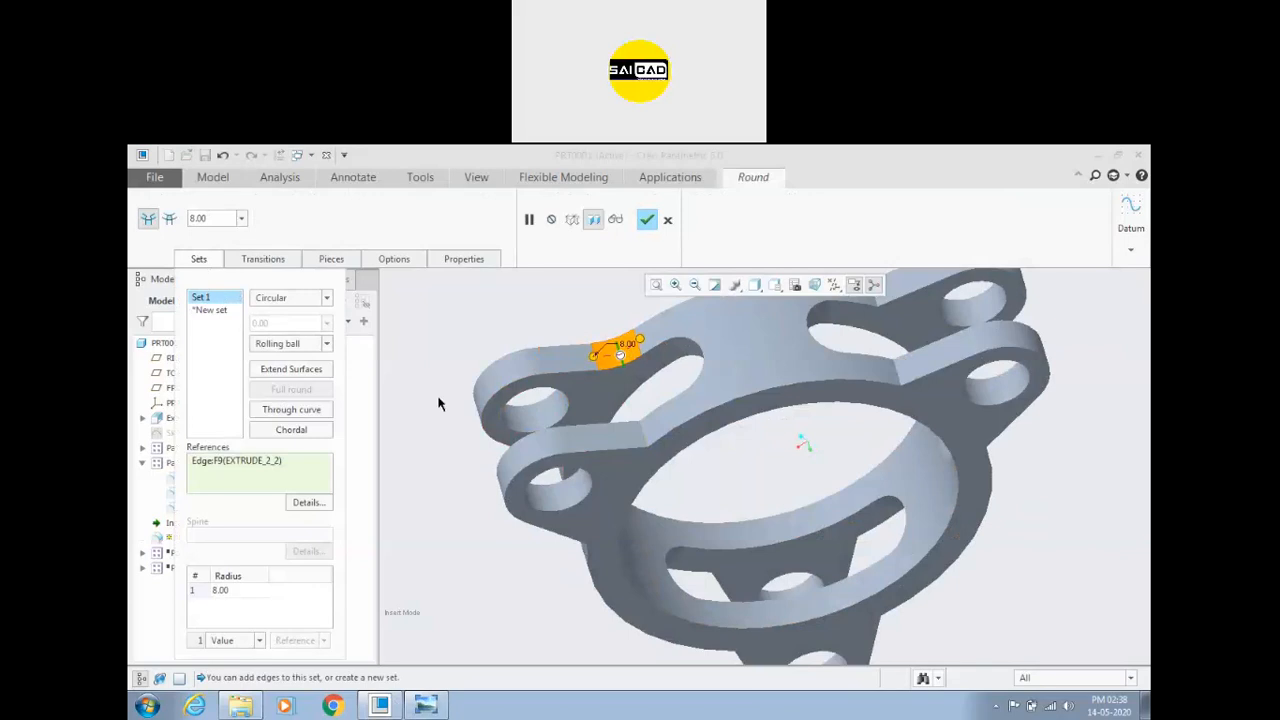
pyautogui.click(642, 430)
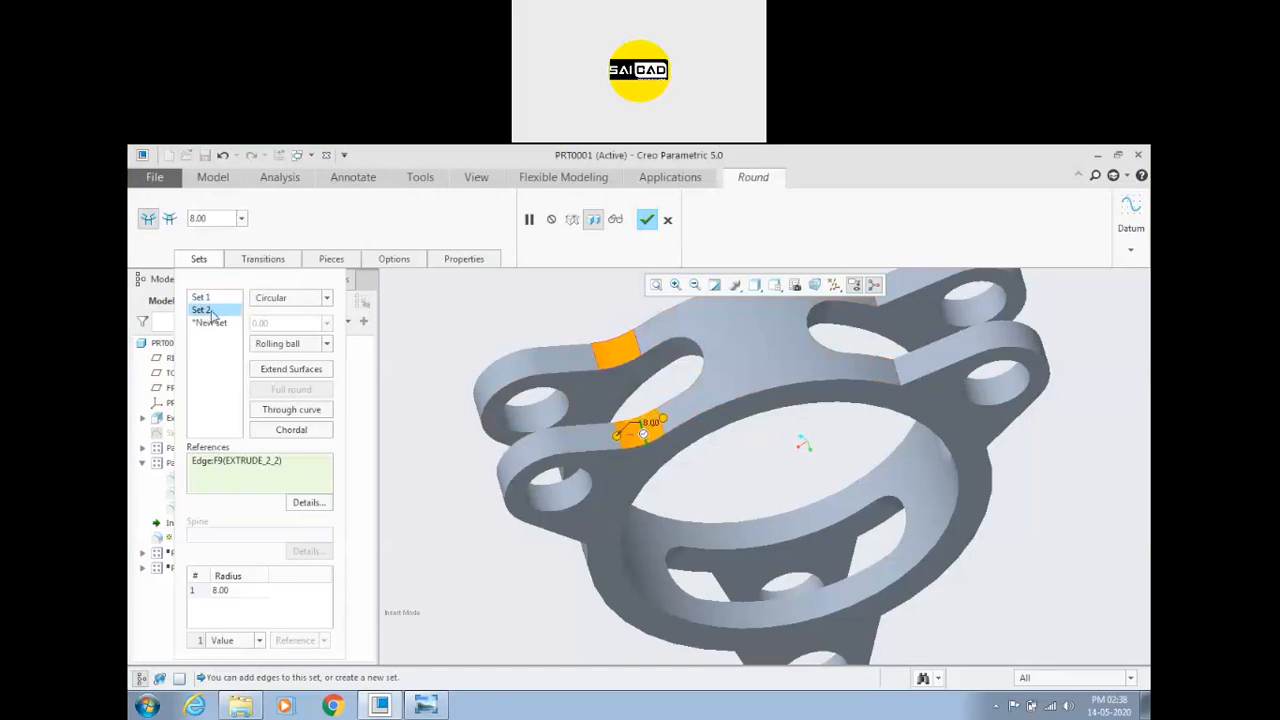
pyautogui.moveTo(664, 419)
pyautogui.mouseDown()
pyautogui.moveTo(703, 400)
pyautogui.moveTo(655, 418)
pyautogui.moveTo(680, 403)
pyautogui.mouseUp()
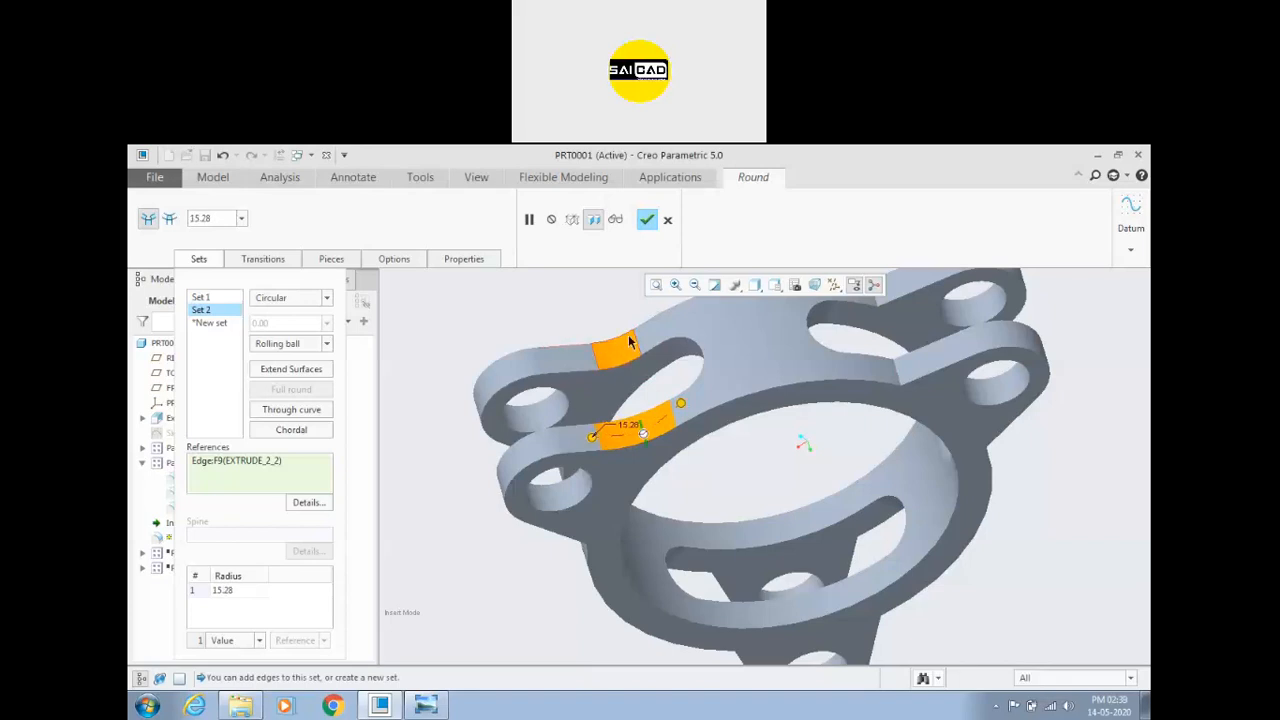
pyautogui.rightClick(222, 316)
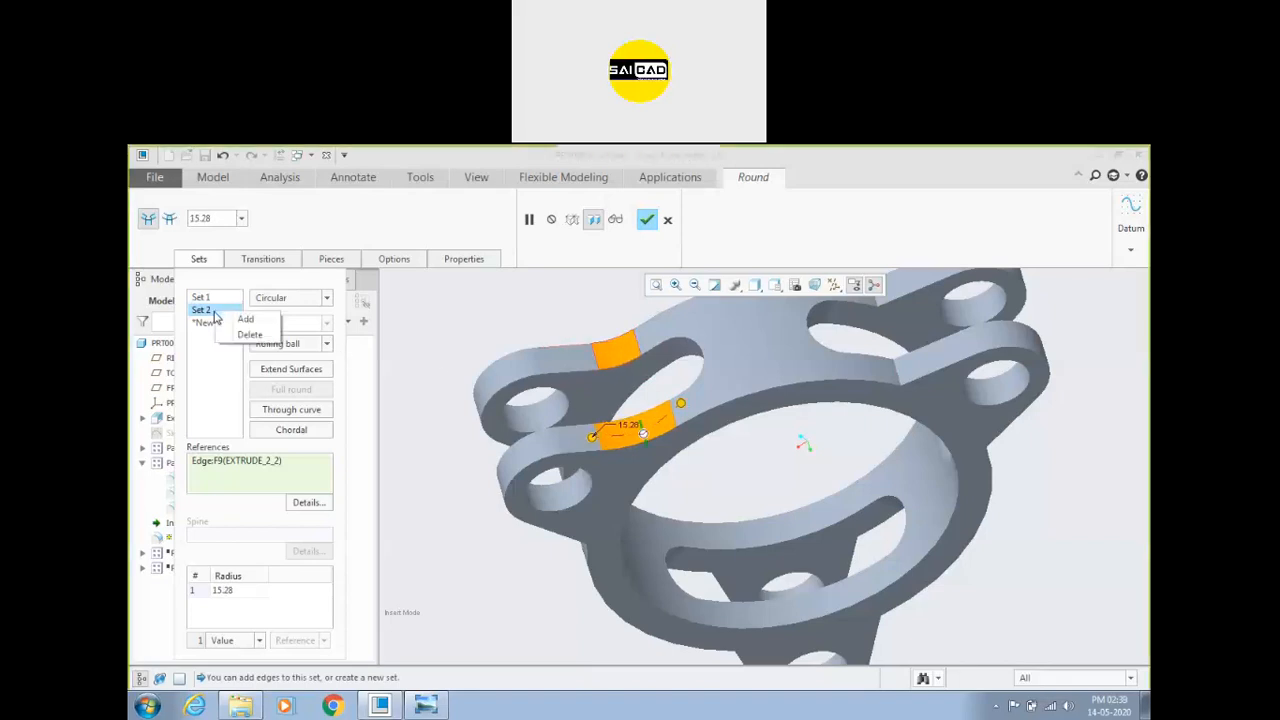
pyautogui.click(248, 334)
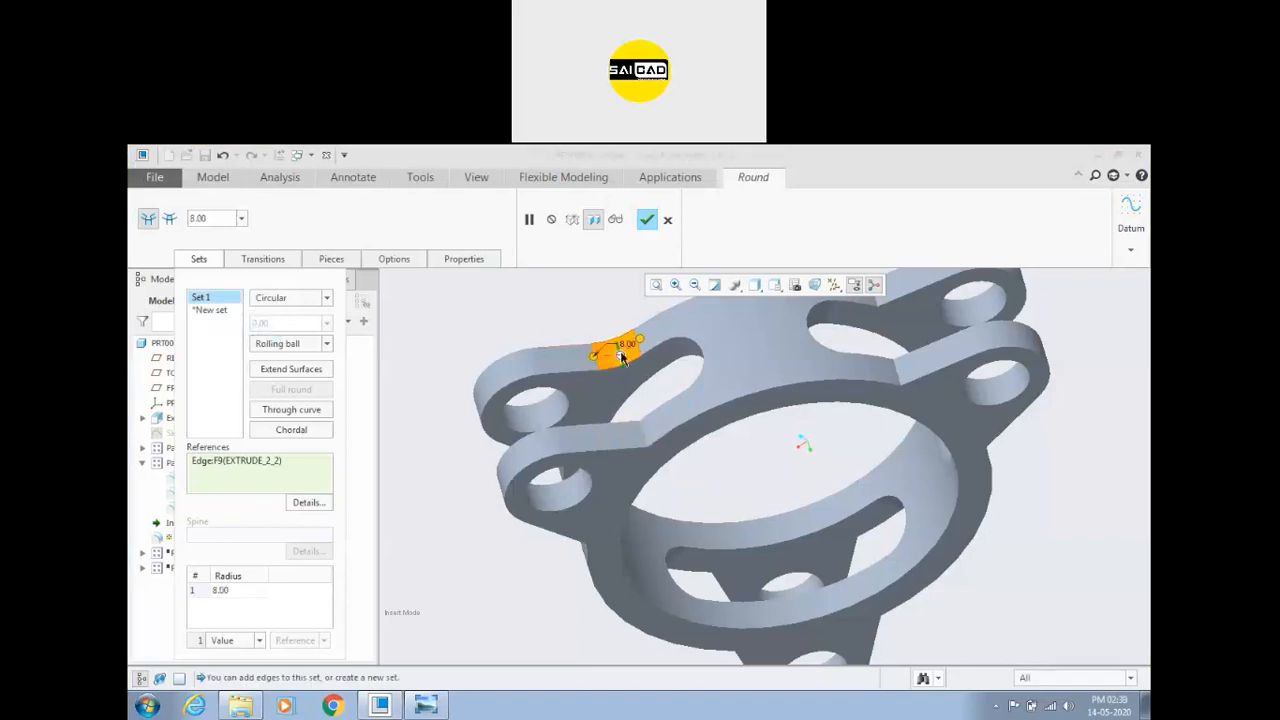
pyautogui.keyDown('ctrl'); pyautogui.click(646, 444); pyautogui.keyUp('ctrl')
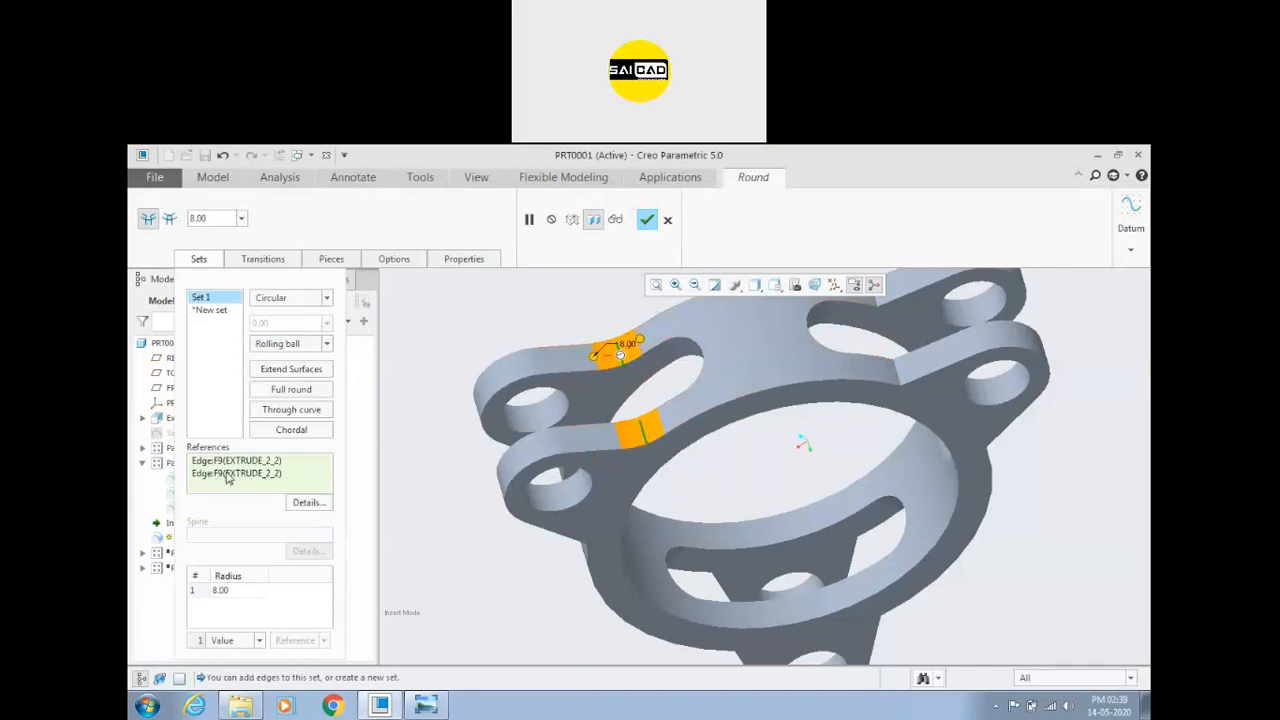
pyautogui.scroll(3, 510, 493)
pyautogui.moveTo(692, 412); pyautogui.dragTo(675, 418, button='middle')
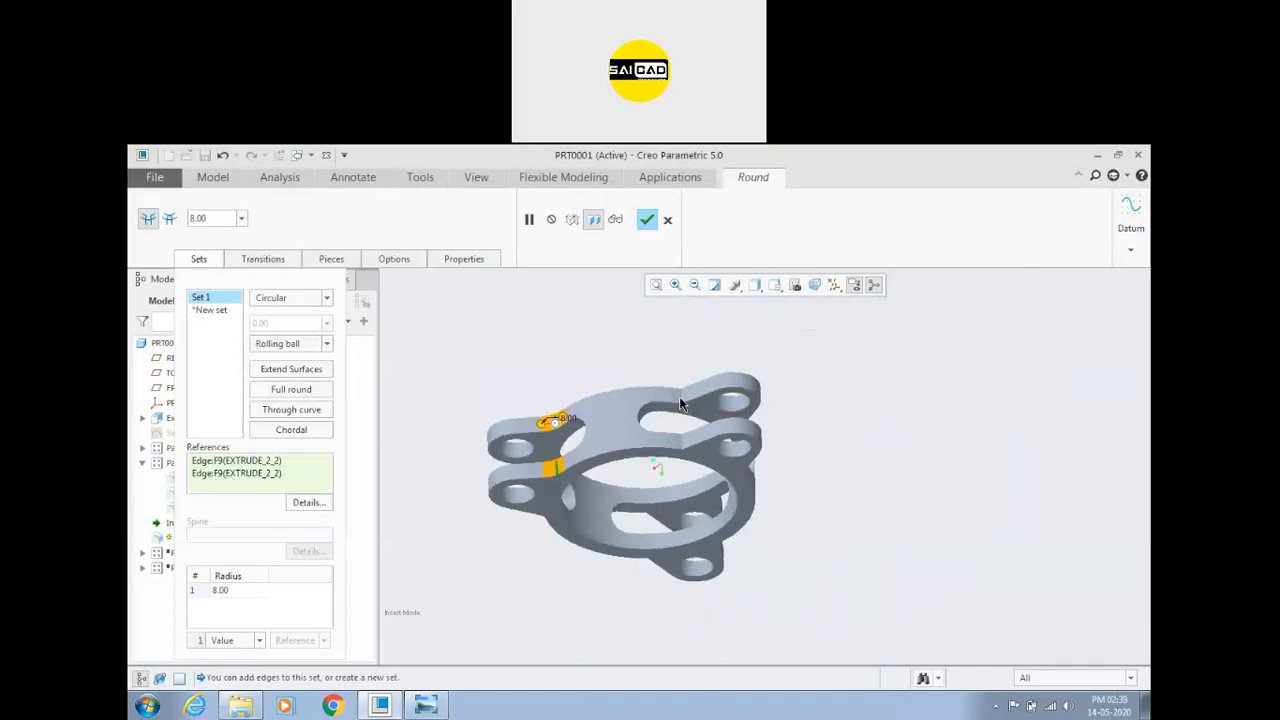
# Step: Add a third and fourth edge to Set 1 of the round
pyautogui.keyDown('ctrl'); pyautogui.click(680, 404); pyautogui.keyUp('ctrl')
pyautogui.keyDown('ctrl'); pyautogui.click(683, 446); pyautogui.keyUp('ctrl')
pyautogui.moveTo(680, 472); pyautogui.dragTo(678, 393, button='middle')
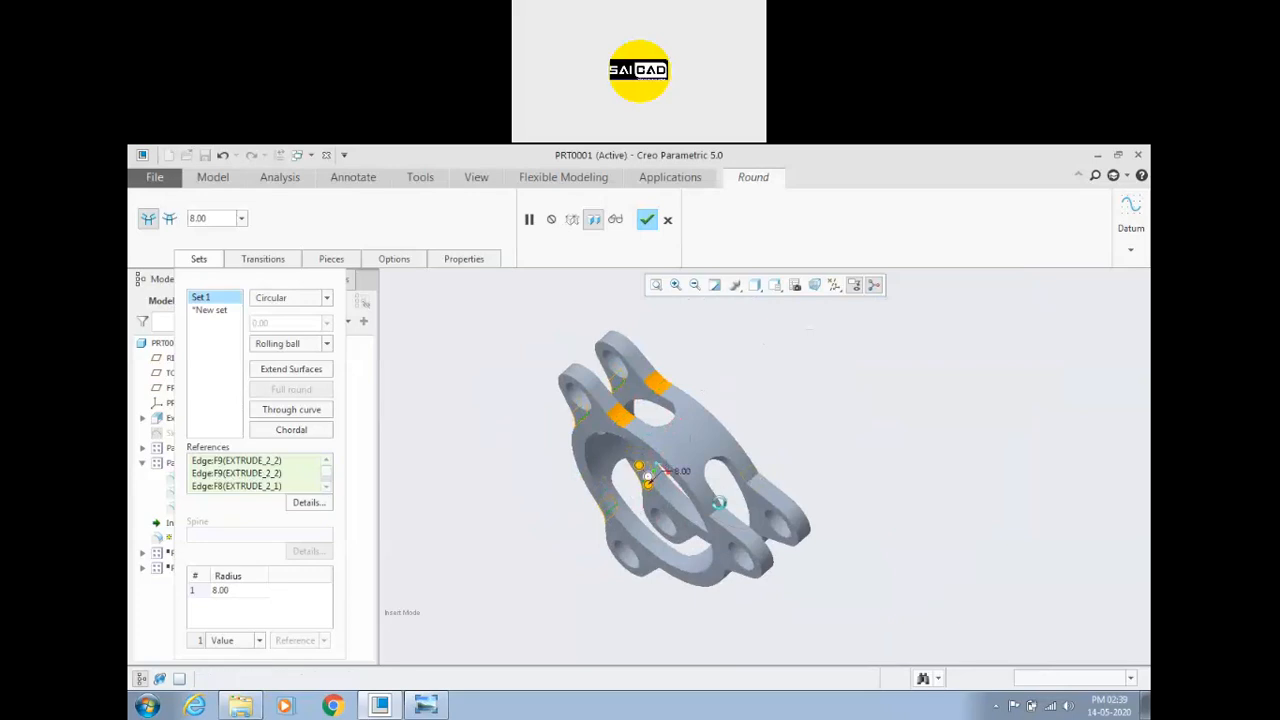
pyautogui.moveTo(730, 518); pyautogui.dragTo(697, 459, button='middle')
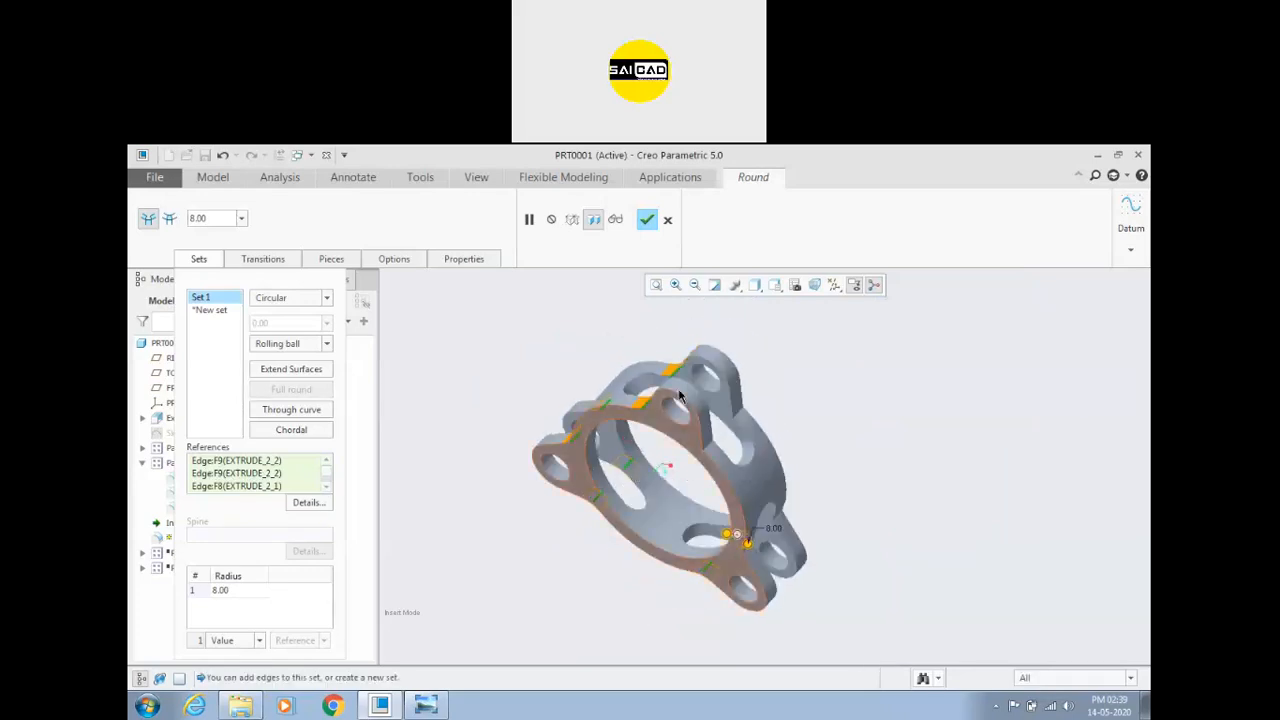
# Step: Create Set 2 on three more Extrude 2 edges at radius 25.31 and finish Round 3
pyautogui.click(708, 446)
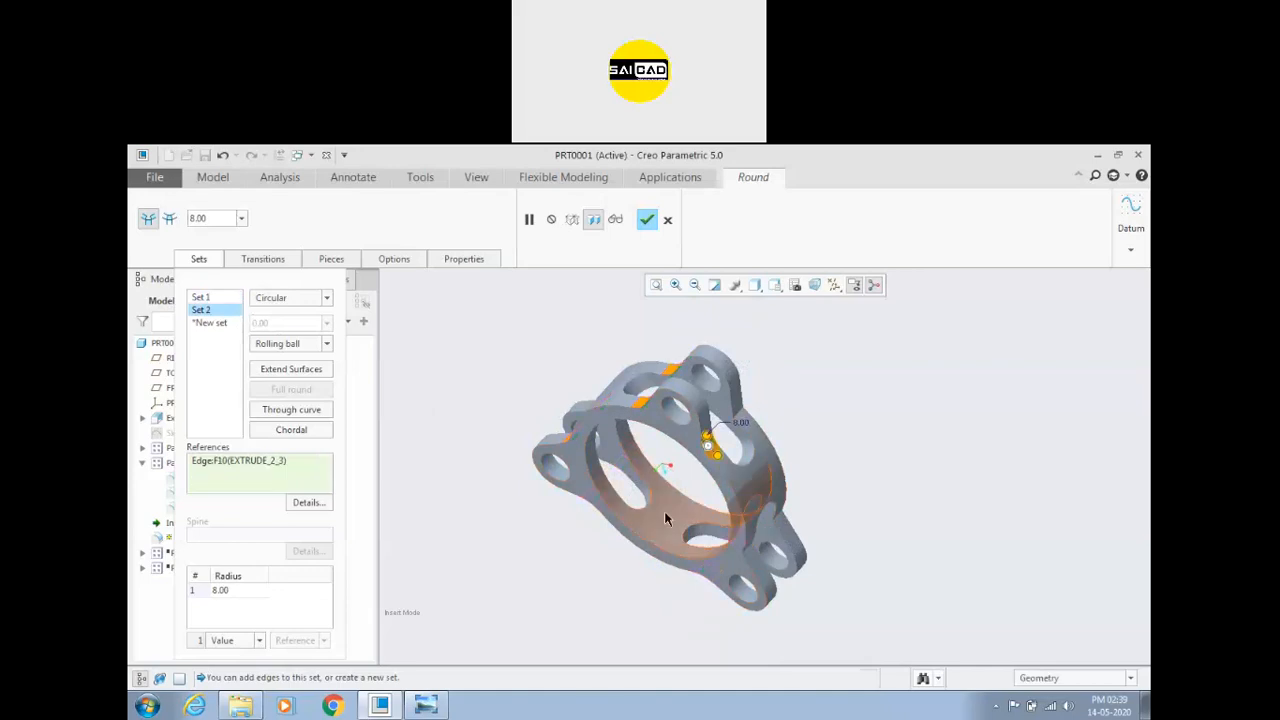
pyautogui.keyDown('ctrl'); pyautogui.click(741, 414); pyautogui.keyUp('ctrl')
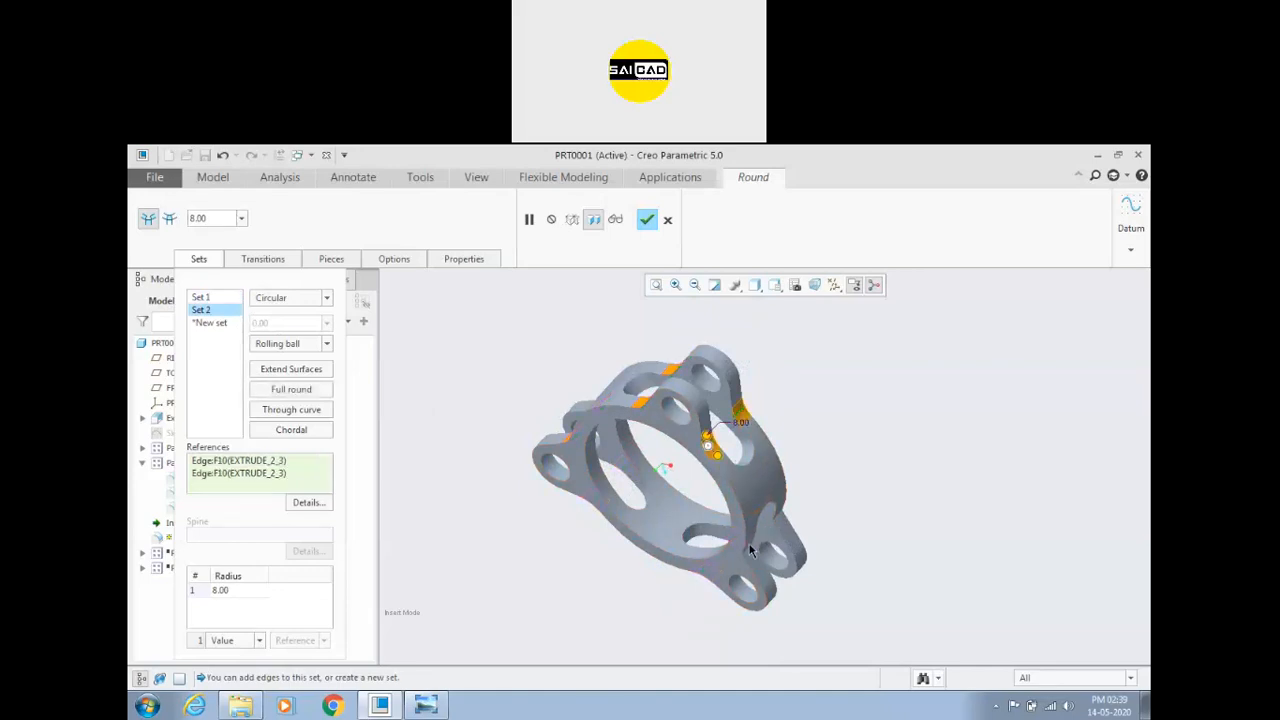
pyautogui.keyDown('ctrl'); pyautogui.click(749, 550); pyautogui.keyUp('ctrl')
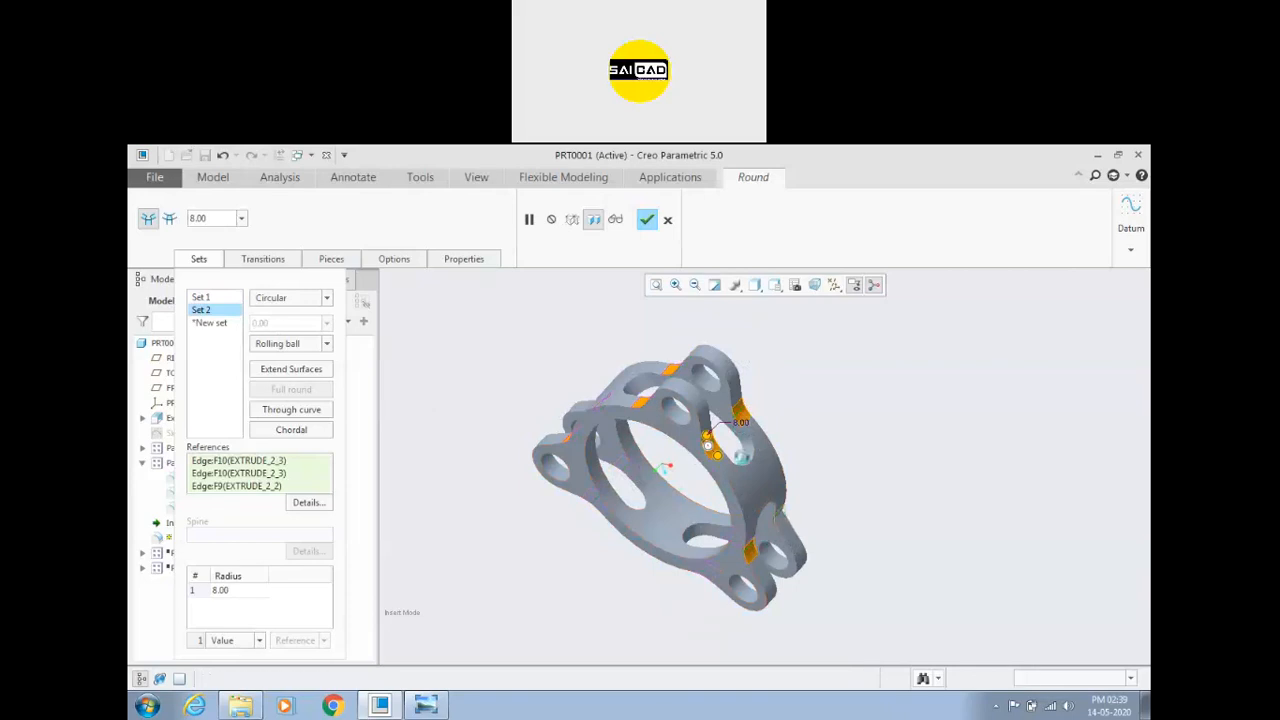
pyautogui.moveTo(712, 445); pyautogui.dragTo(778, 446)
pyautogui.moveTo(820, 457); pyautogui.dragTo(843, 408, button='middle')
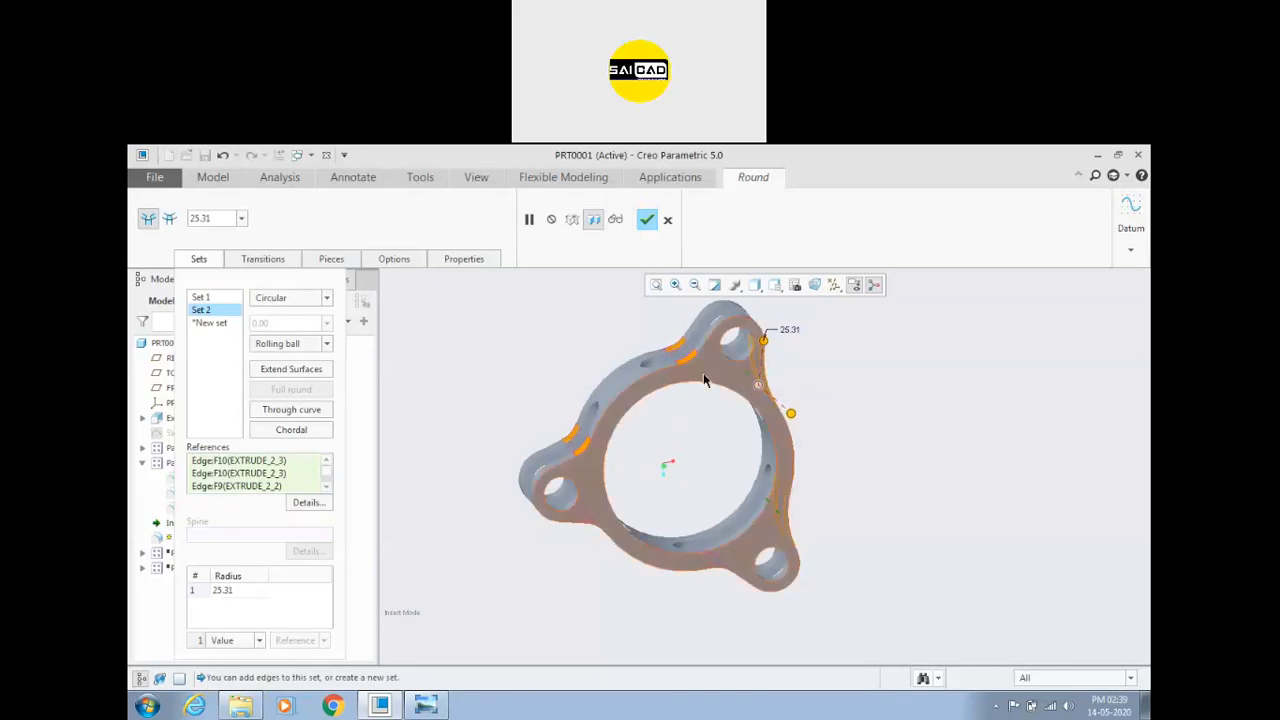
pyautogui.moveTo(677, 477)
pyautogui.mouseDown(button='middle')
pyautogui.moveTo(666, 449)
pyautogui.moveTo(663, 482)
pyautogui.mouseUp(button='middle')
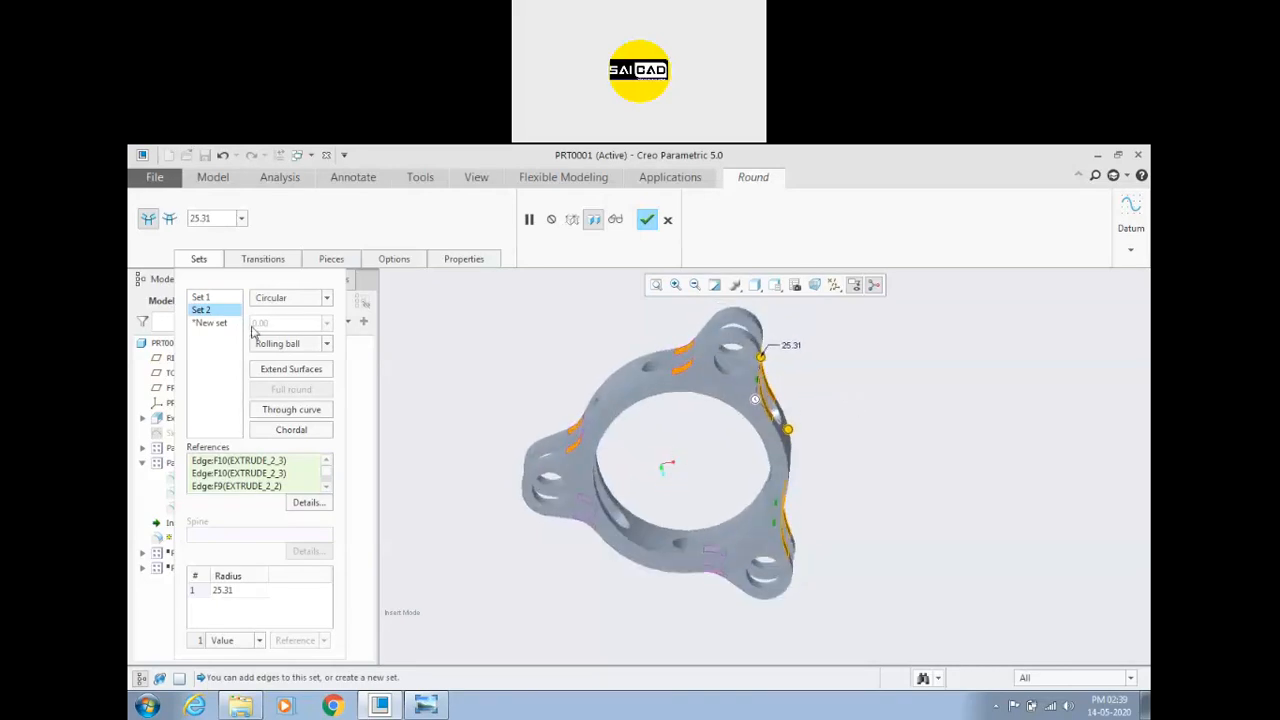
pyautogui.click(647, 220)
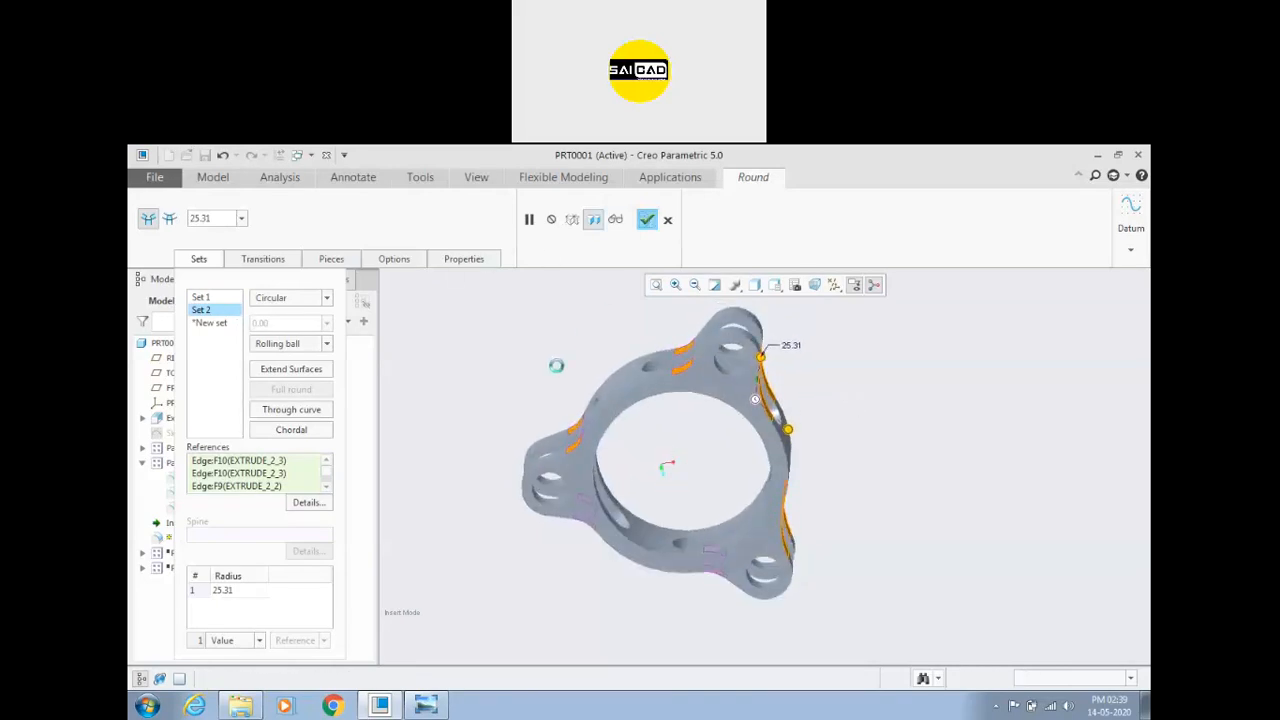
pyautogui.moveTo(622, 375); pyautogui.dragTo(752, 416, button='middle')
pyautogui.scroll(-2, 619, 448)
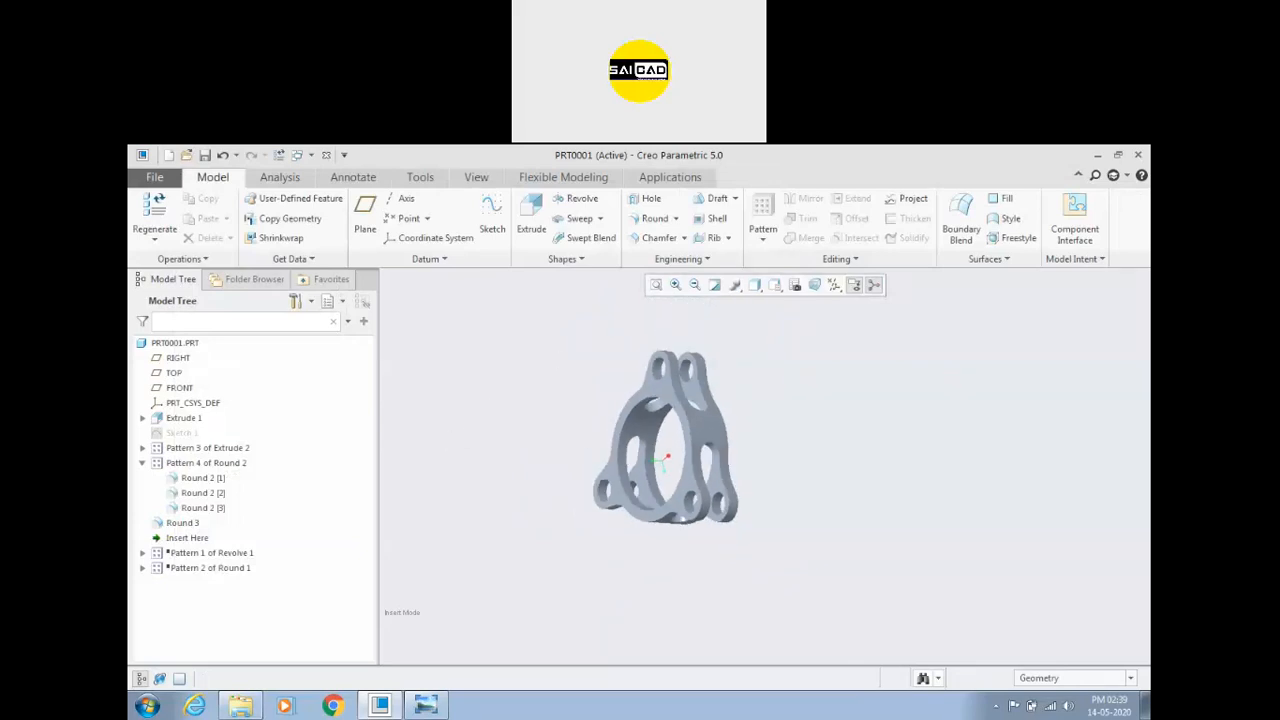
# Step: Create a new solid part named prt0002 using the default template
pyautogui.click(795, 166)
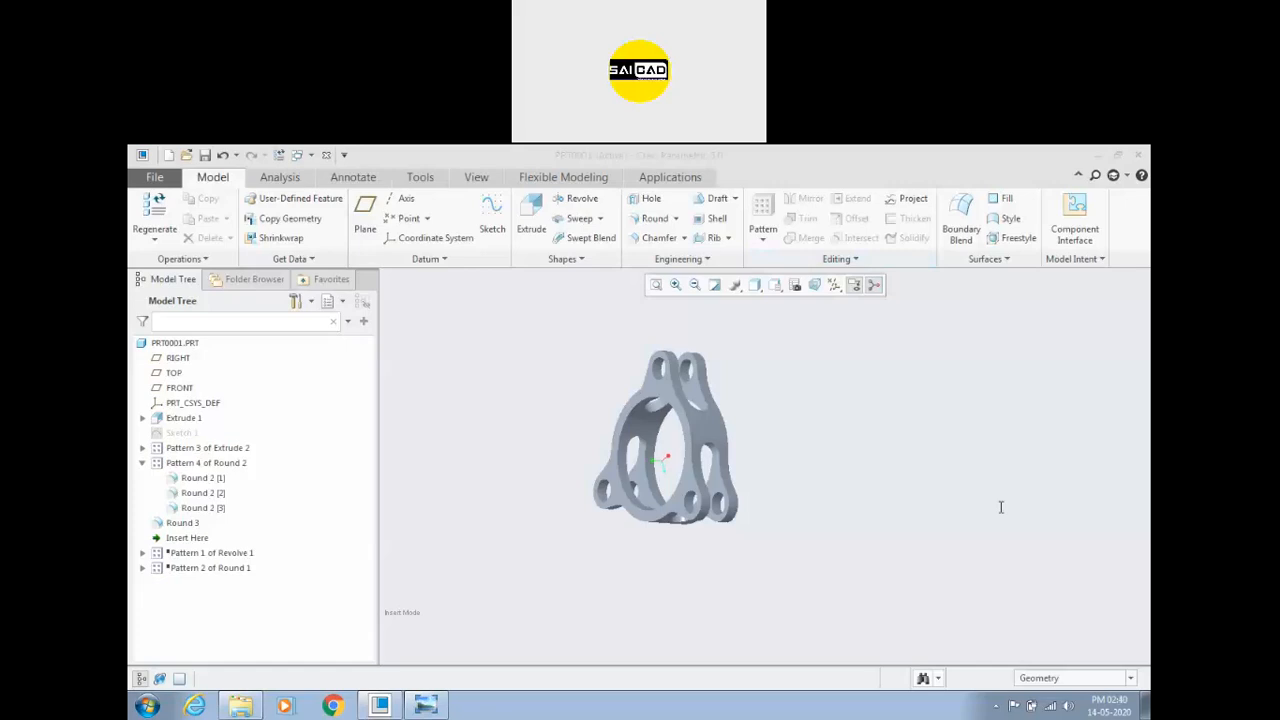
pyautogui.scroll(-2, 664, 566)
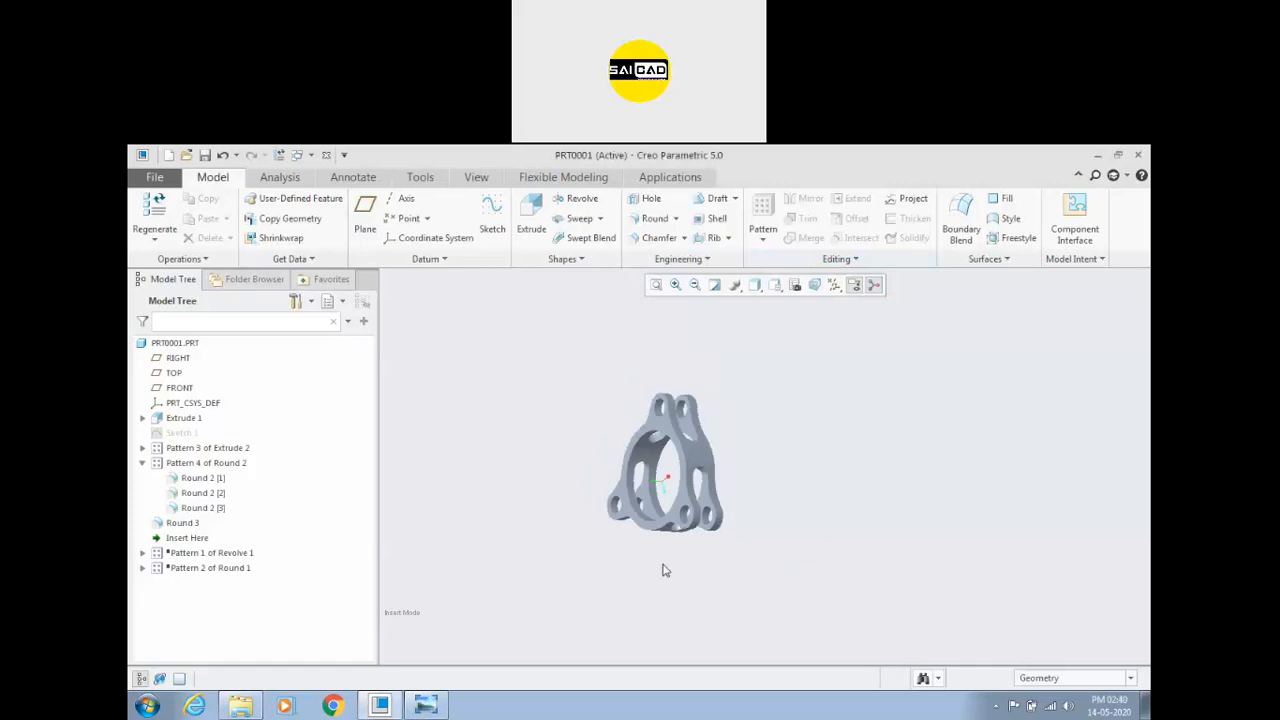
pyautogui.scroll(1, 715, 521)
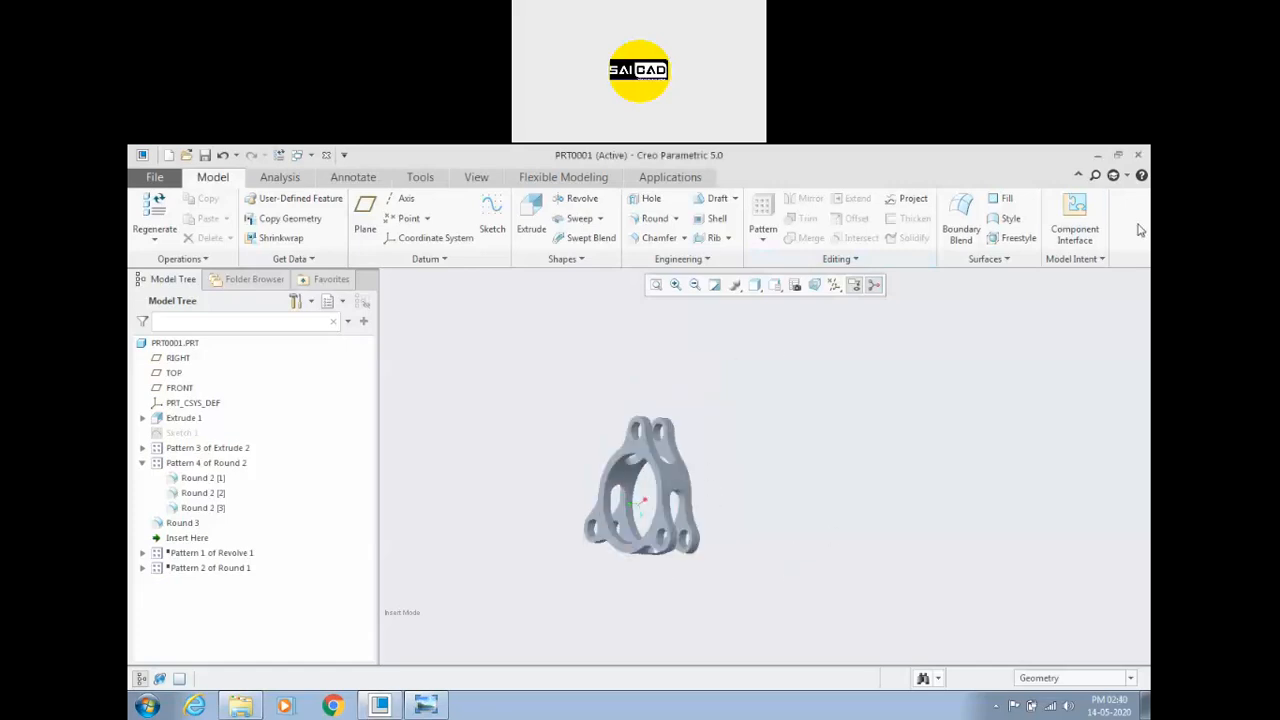
pyautogui.hotkey('ctrl', 'n')
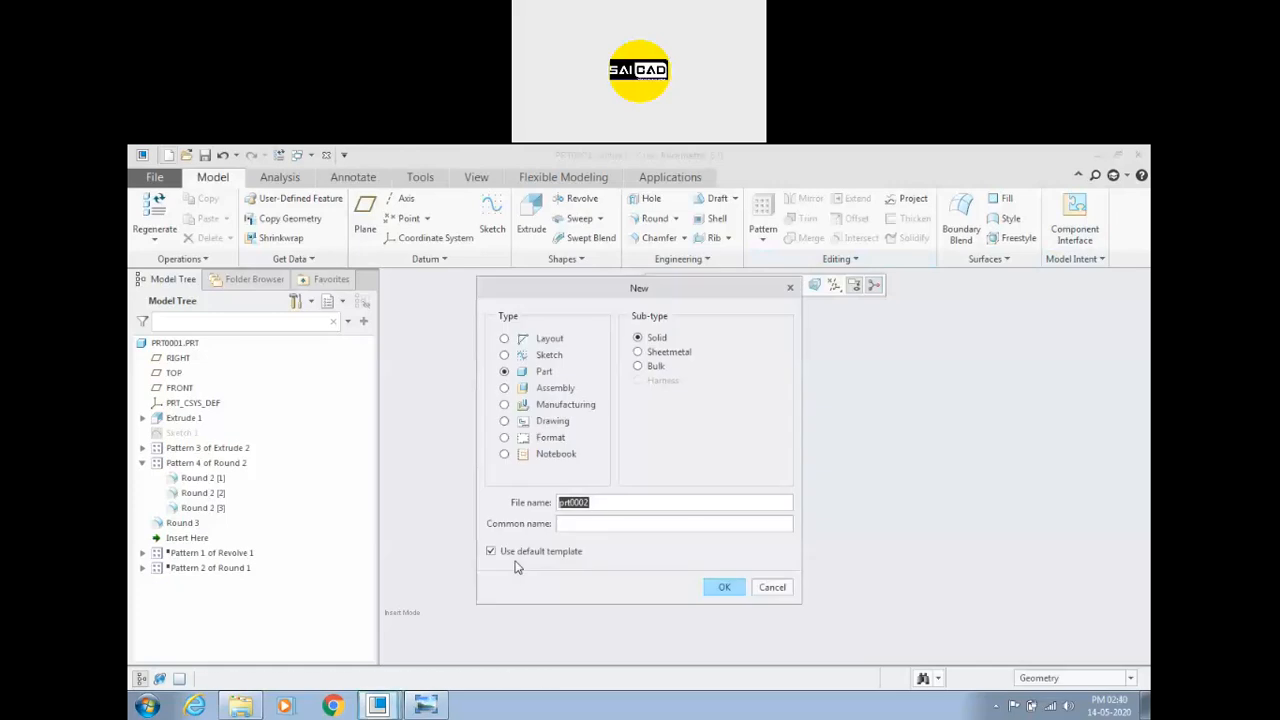
# Step: Create the new part PRT0002, start an Extrude, and turn on datum plane display
pyautogui.press('Return')
pyautogui.click(530, 205)
pyautogui.press('Escape')
pyautogui.click(517, 229)
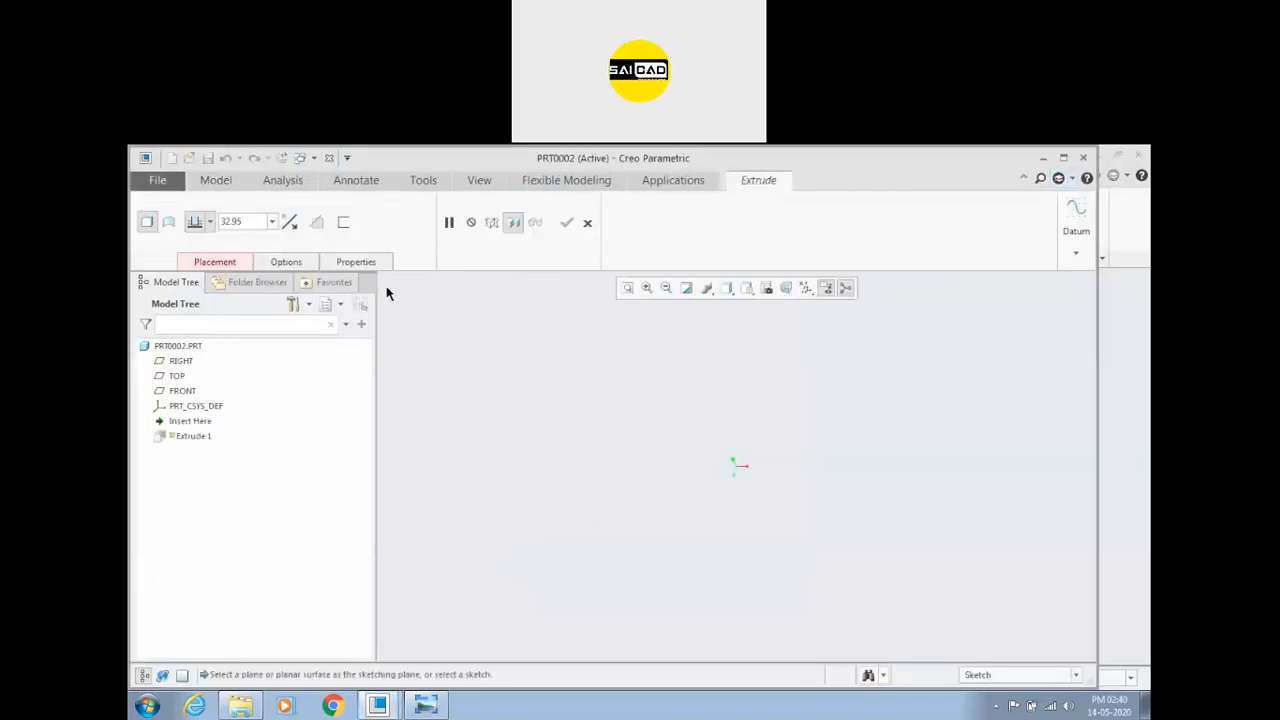
pyautogui.click(236, 256)
pyautogui.click(806, 288)
pyautogui.click(806, 307)
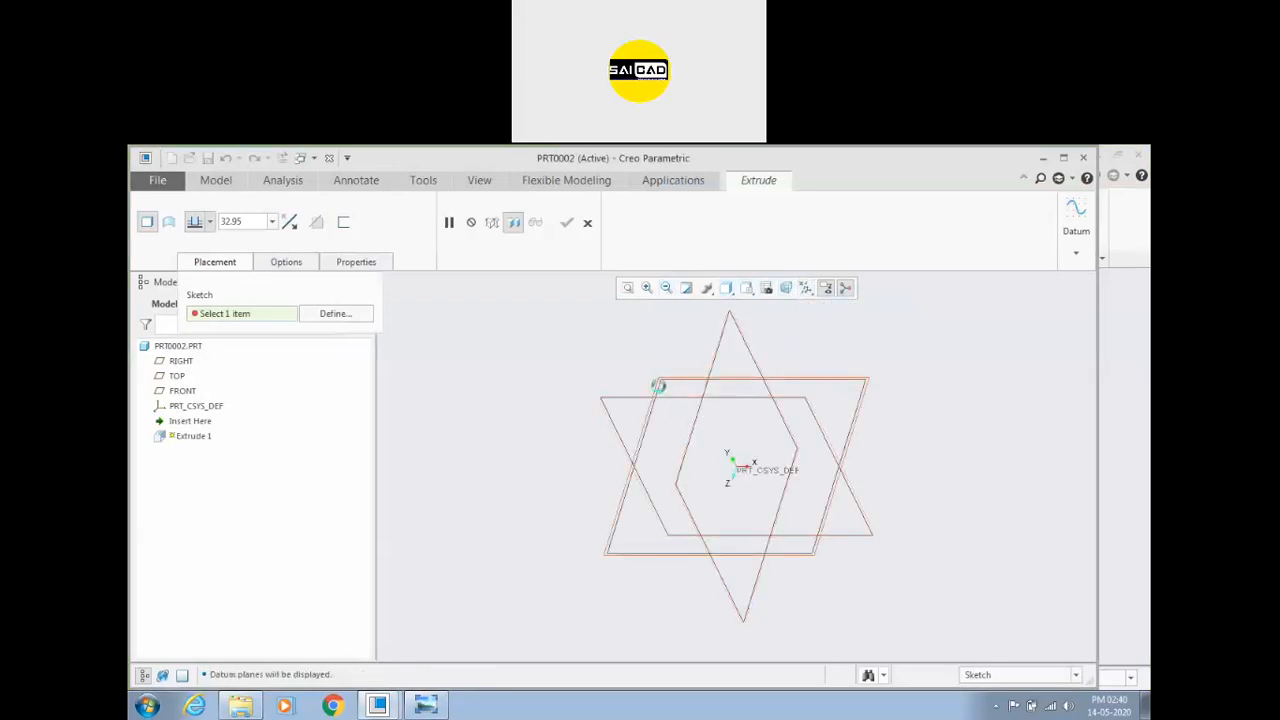
# Step: Sketch a rectangle on the TOP datum plane and accept the sketch
pyautogui.click(657, 383)
pyautogui.click(414, 221)
pyautogui.click(710, 430)
pyautogui.click(772, 510)
pyautogui.middleClick(775, 505)
pyautogui.click(1028, 212)
# Step: Extrude the rectangle symmetrically to a greater depth and confirm the block
pyautogui.click(210, 222)
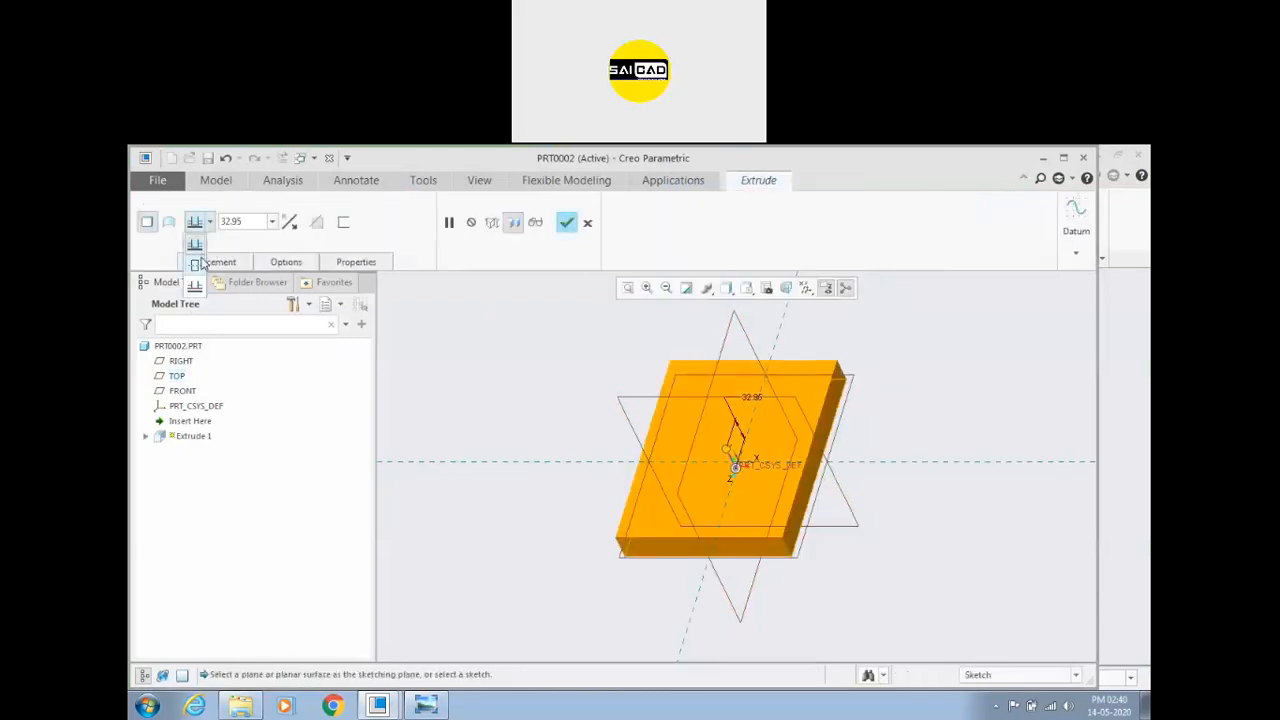
pyautogui.click(199, 264)
pyautogui.moveTo(731, 461); pyautogui.dragTo(699, 427)
pyautogui.click(566, 223)
pyautogui.moveTo(606, 396); pyautogui.dragTo(490, 407, button='middle')
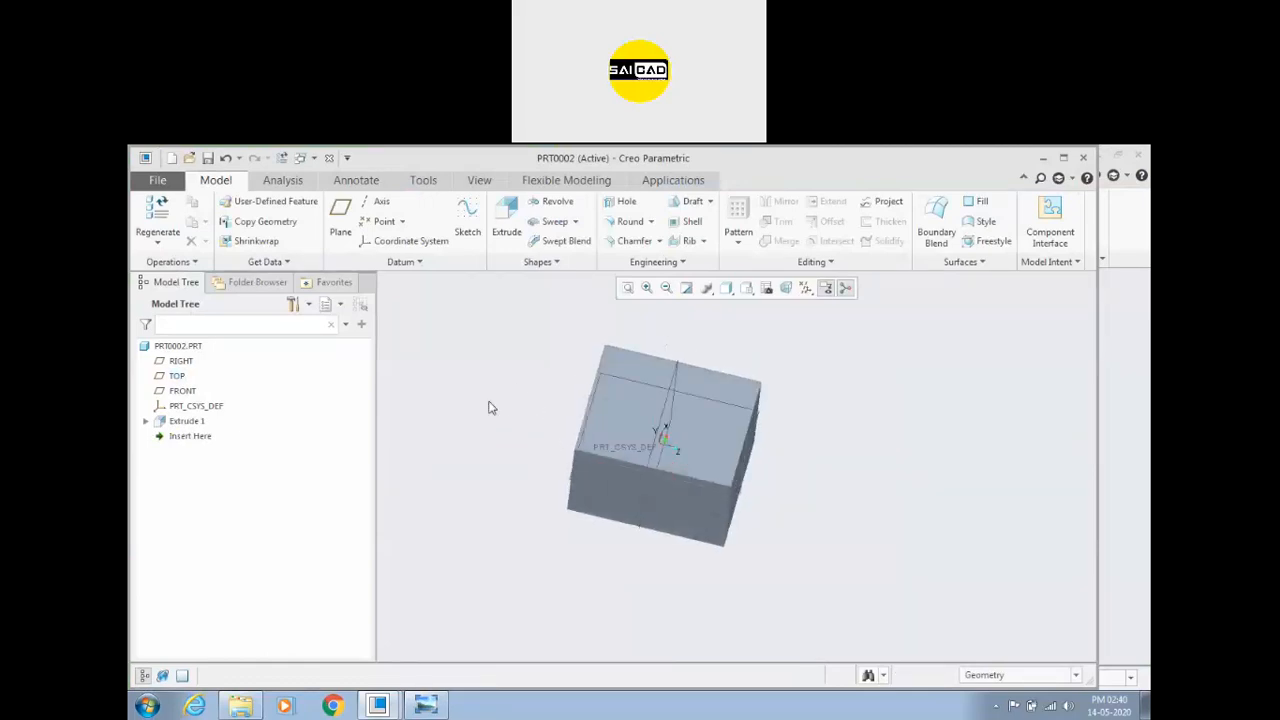
pyautogui.moveTo(837, 401); pyautogui.dragTo(802, 412, button='middle')
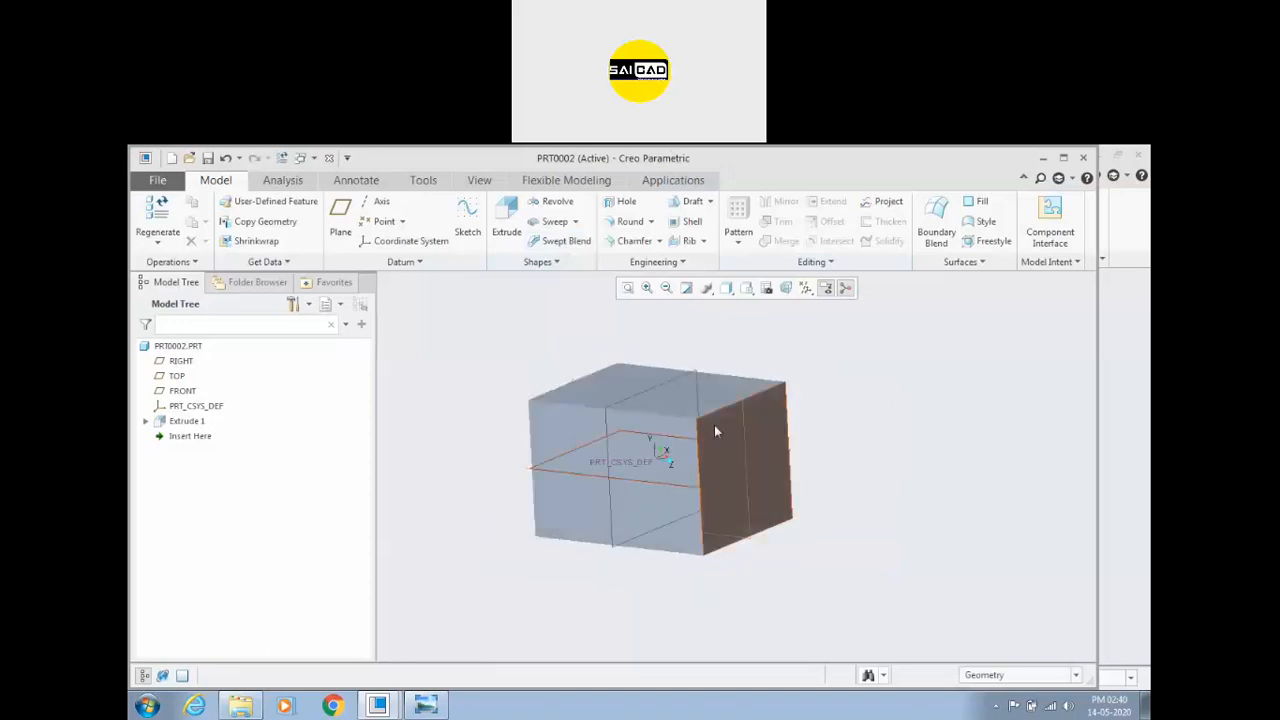
pyautogui.click(630, 221)
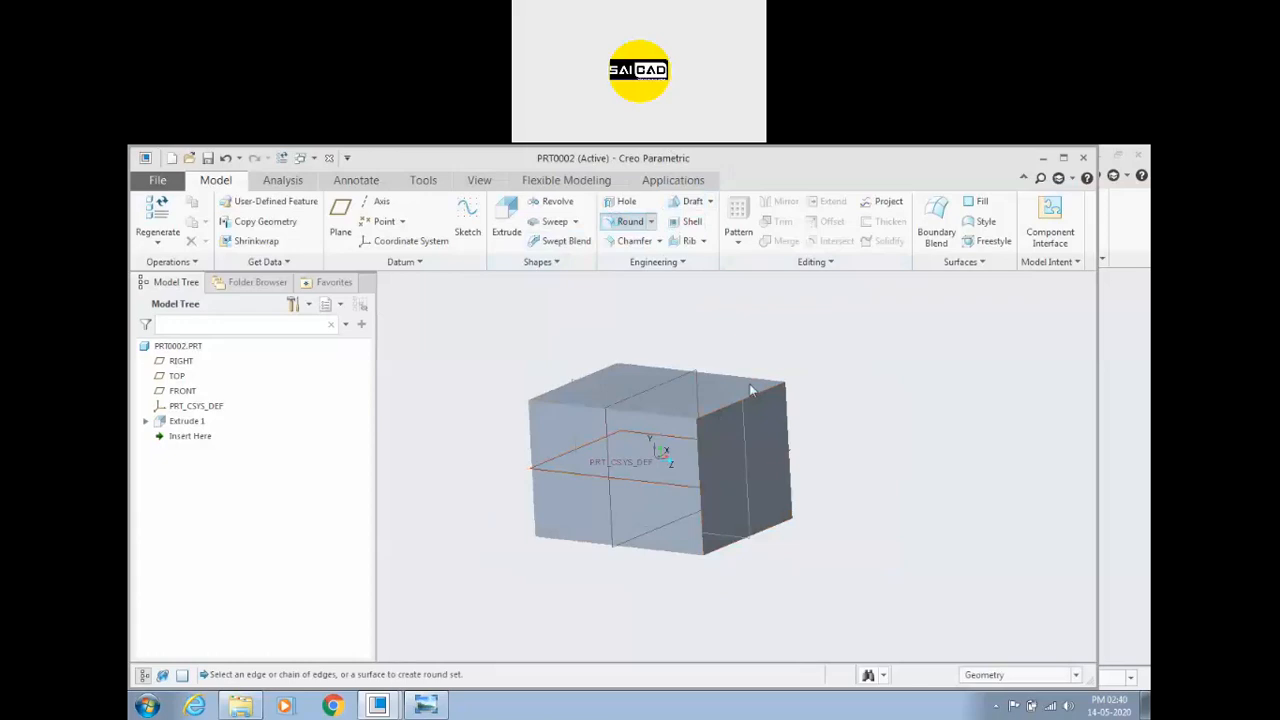
# Step: Replace the top-face round reference with the block's top-right and top-left edges
pyautogui.click(720, 387)
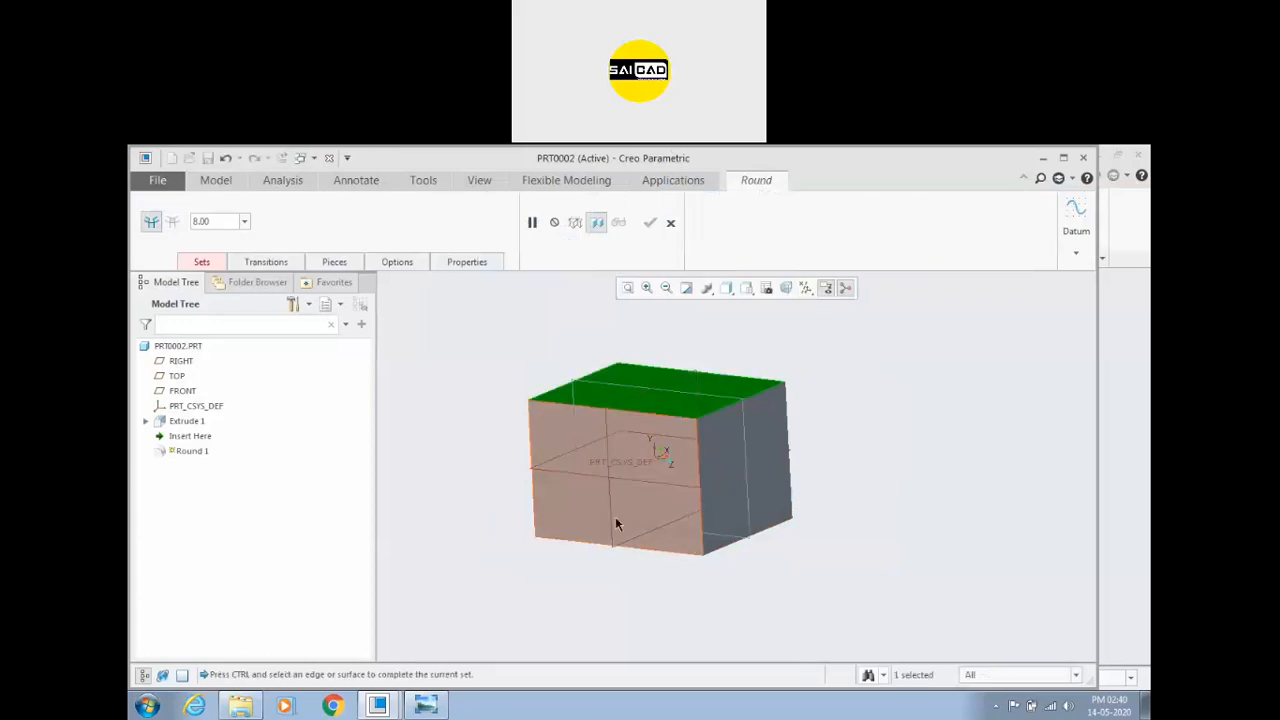
pyautogui.click(195, 262)
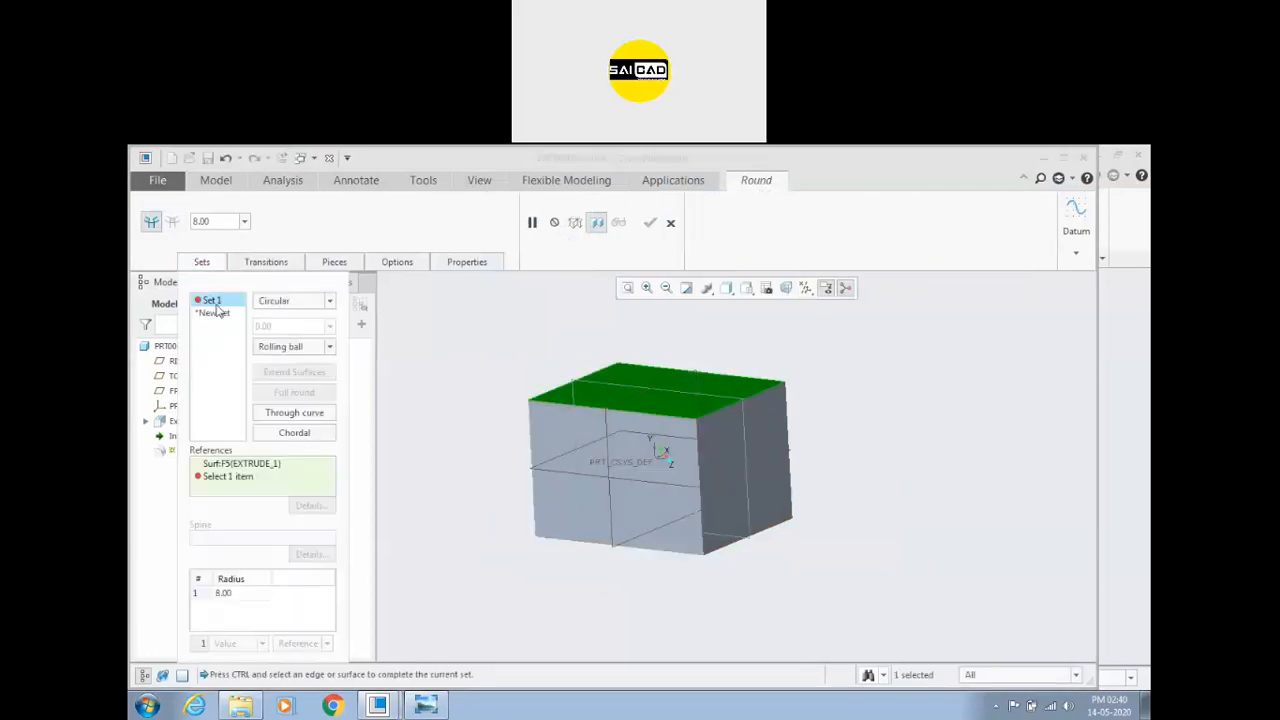
pyautogui.rightClick(260, 463)
pyautogui.click(295, 467)
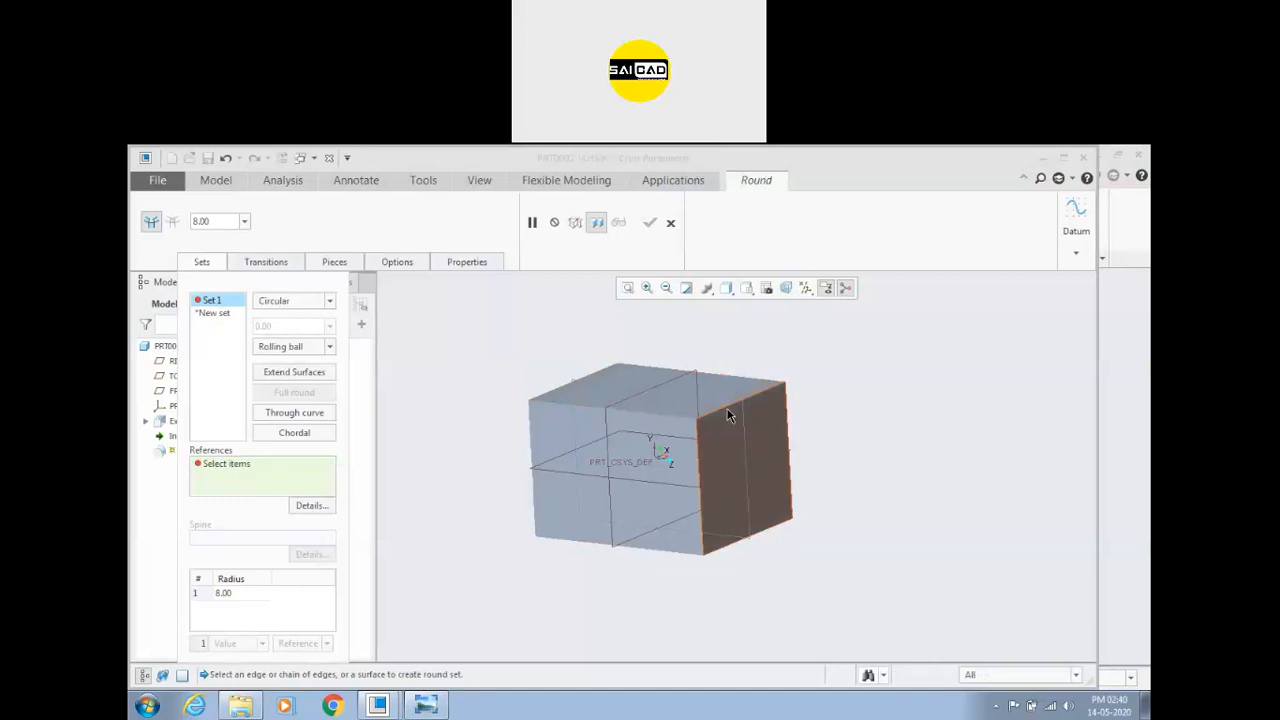
pyautogui.click(725, 407)
pyautogui.scroll(-2, 594, 440)
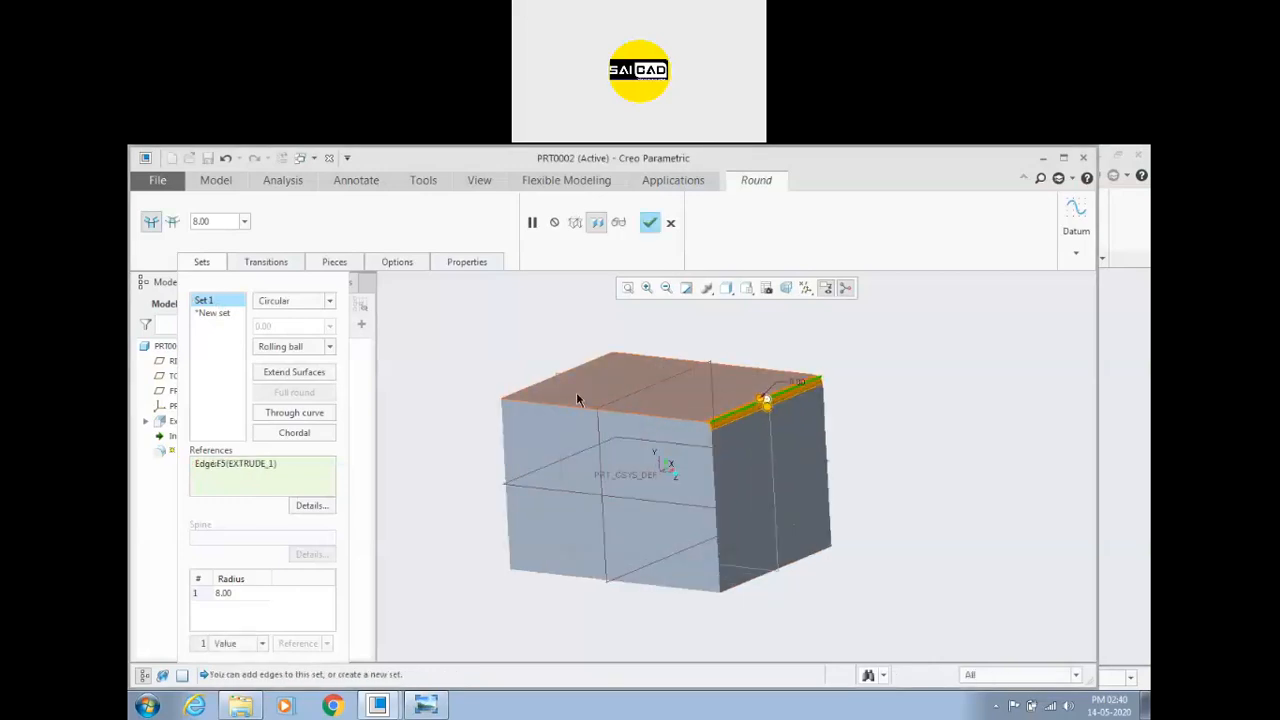
pyautogui.click(542, 384)
pyautogui.moveTo(543, 419); pyautogui.dragTo(566, 453, button='middle')
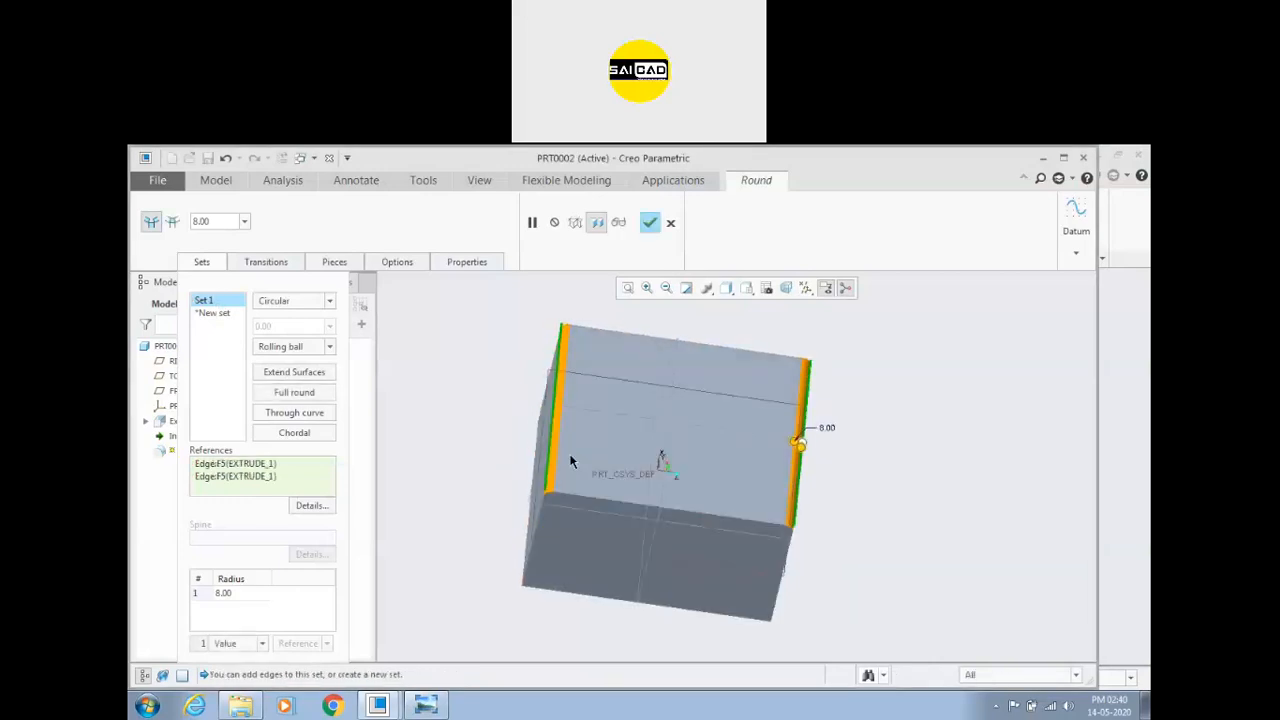
# Step: Drag the round radius up to 89.91, then reduce it to 20.00
pyautogui.moveTo(797, 442); pyautogui.dragTo(713, 427)
pyautogui.moveTo(863, 457); pyautogui.dragTo(852, 432, button='middle')
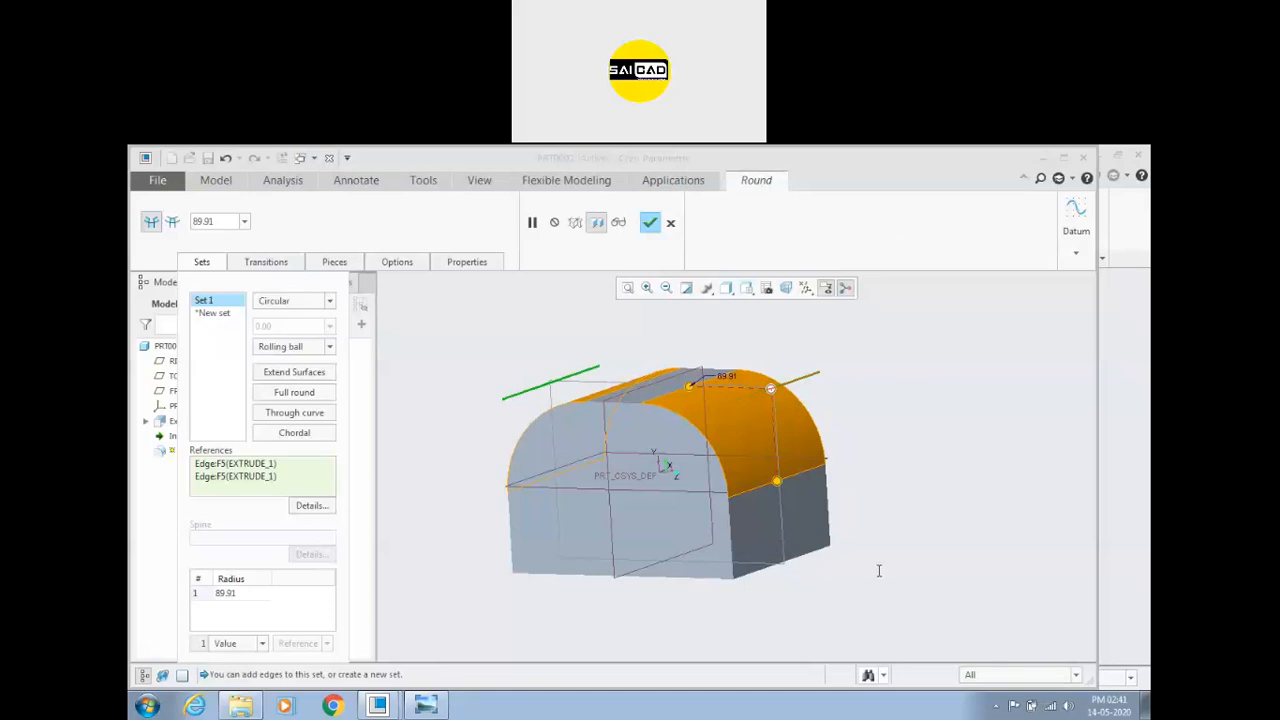
pyautogui.moveTo(710, 598); pyautogui.dragTo(724, 497, button='middle')
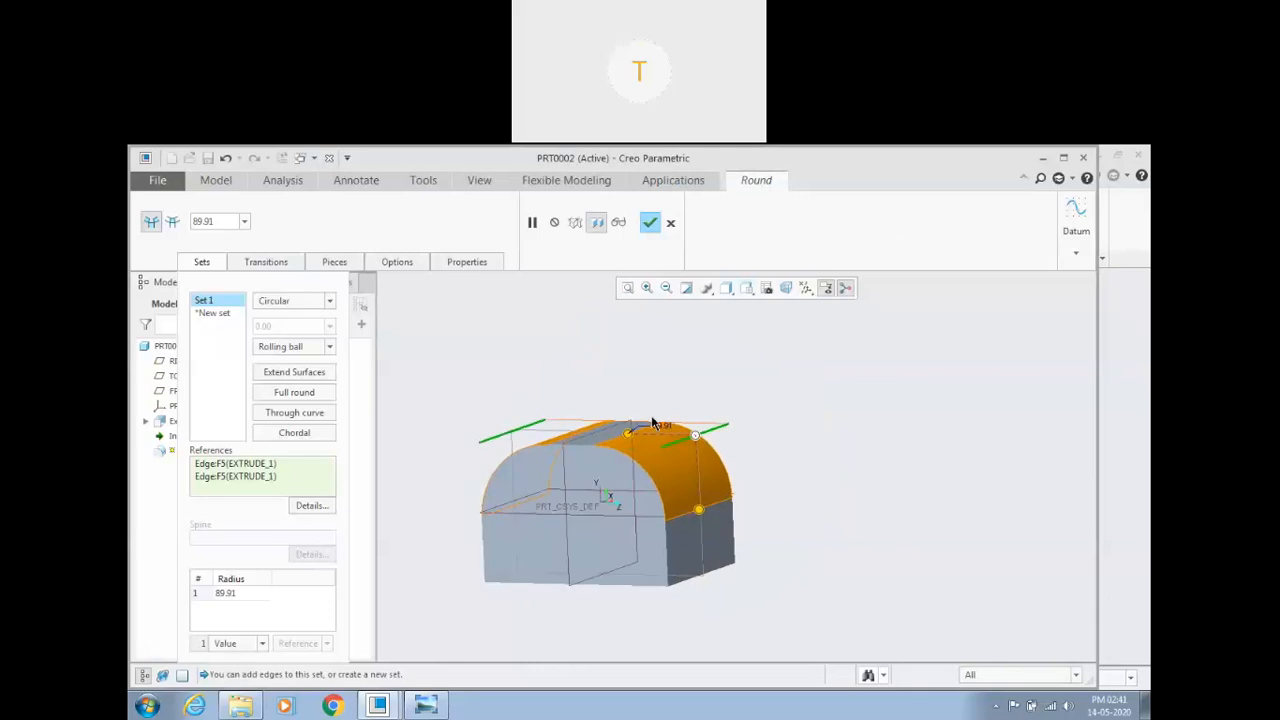
pyautogui.moveTo(626, 440); pyautogui.dragTo(686, 433)
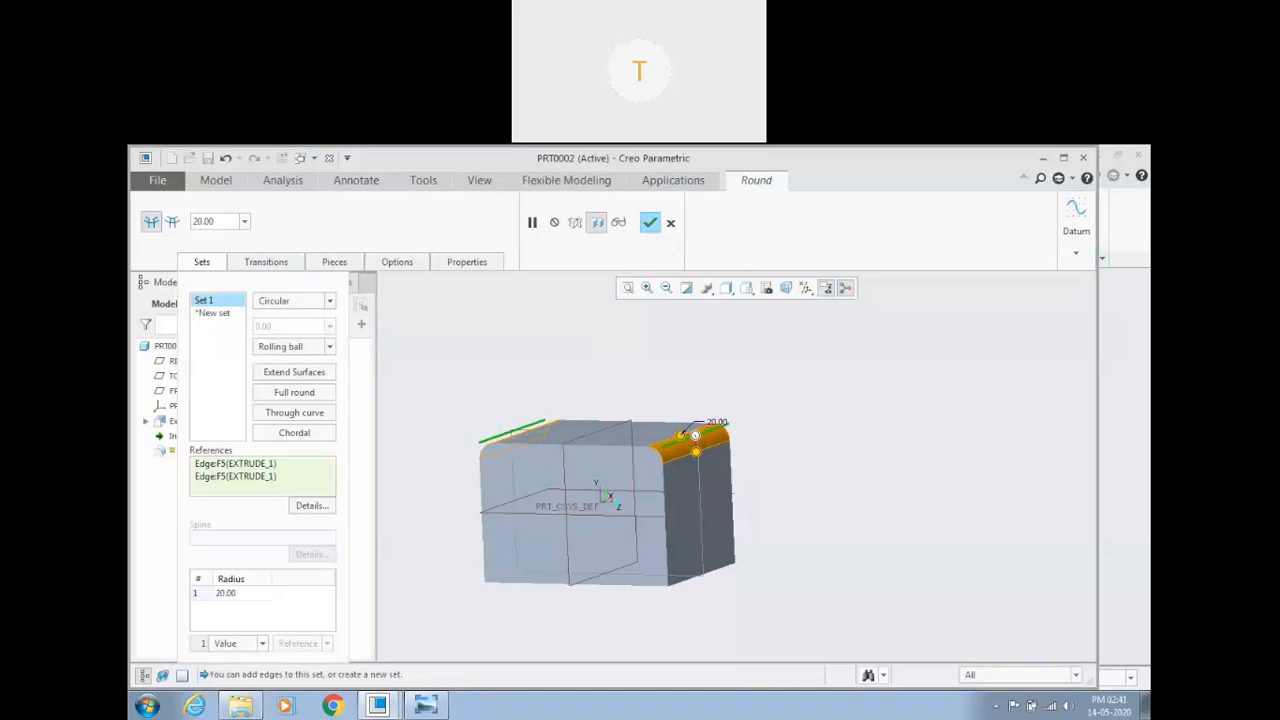
# Step: Maximize the Creo window, discard the round, and show the Windows desktop
pyautogui.click(1062, 159)
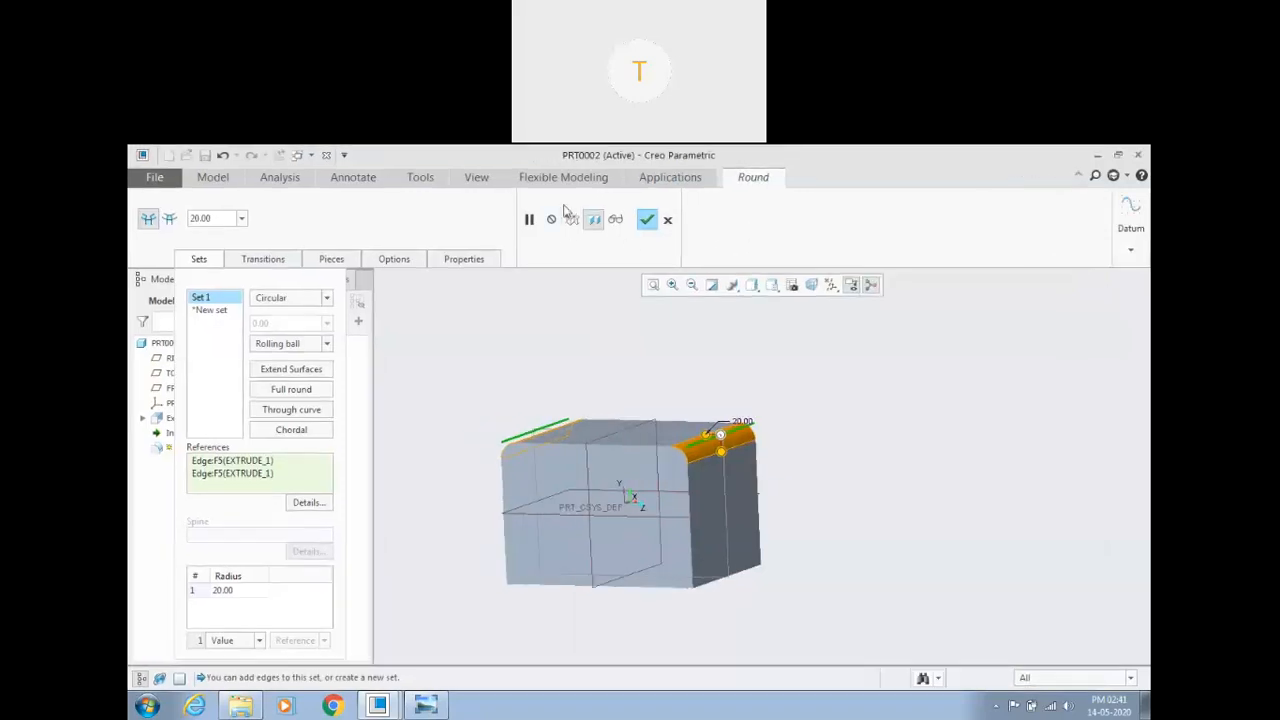
pyautogui.click(668, 219)
pyautogui.click(640, 451)
pyautogui.click(1145, 706)
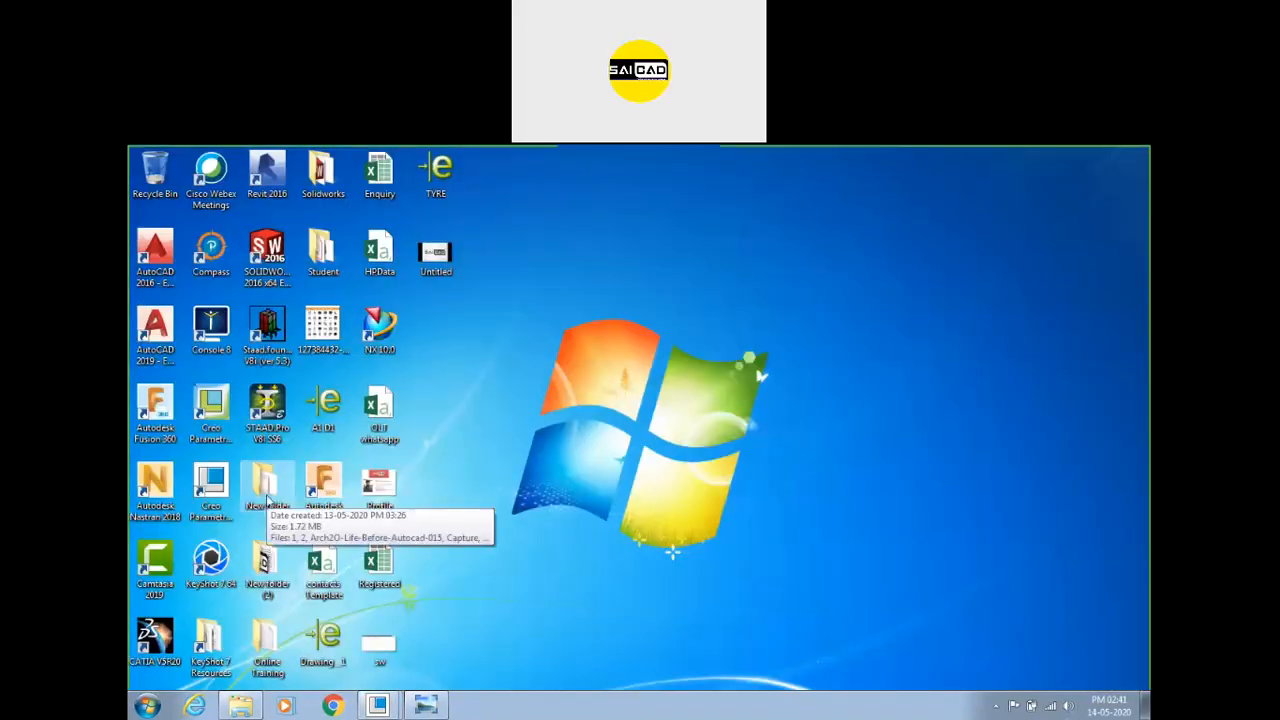
# Step: Browse to Online Training › Assignment › Creo and open Creo_Assignment_2.pdf
pyautogui.doubleClick(268, 645)
pyautogui.doubleClick(520, 335)
pyautogui.doubleClick(527, 335)
pyautogui.click(527, 247)
pyautogui.doubleClick(575, 358)
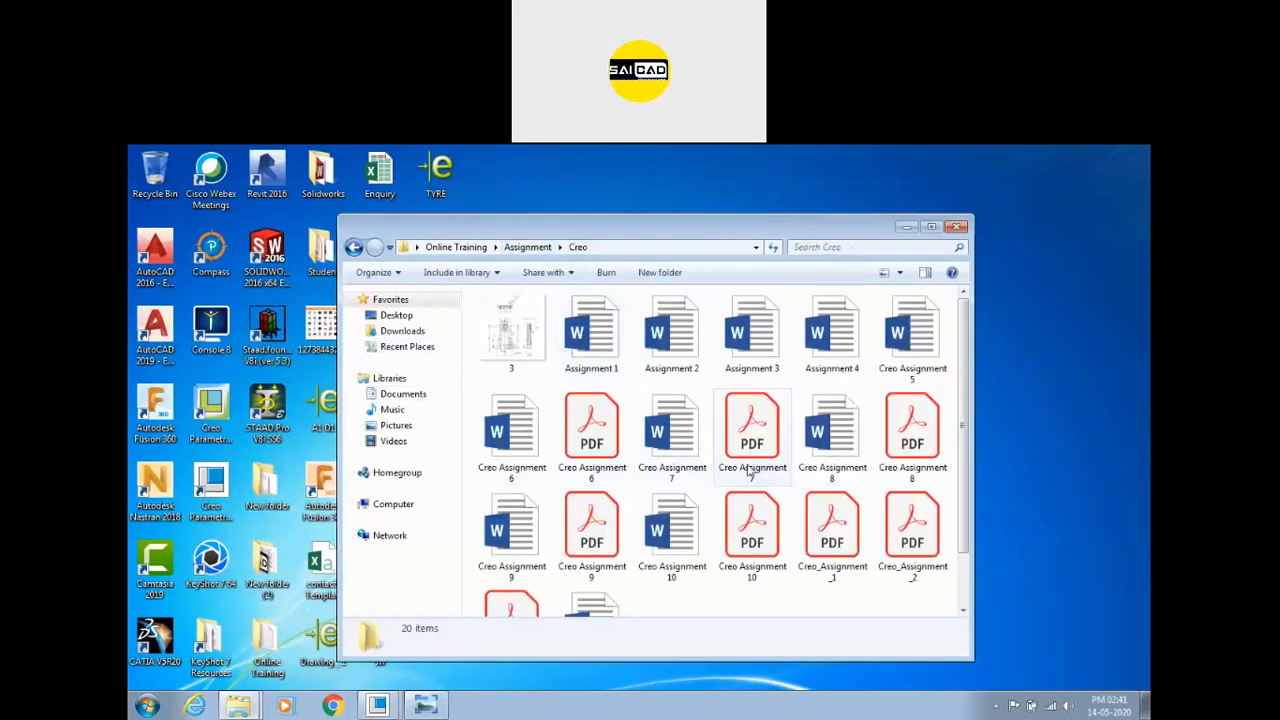
pyautogui.doubleClick(910, 530)
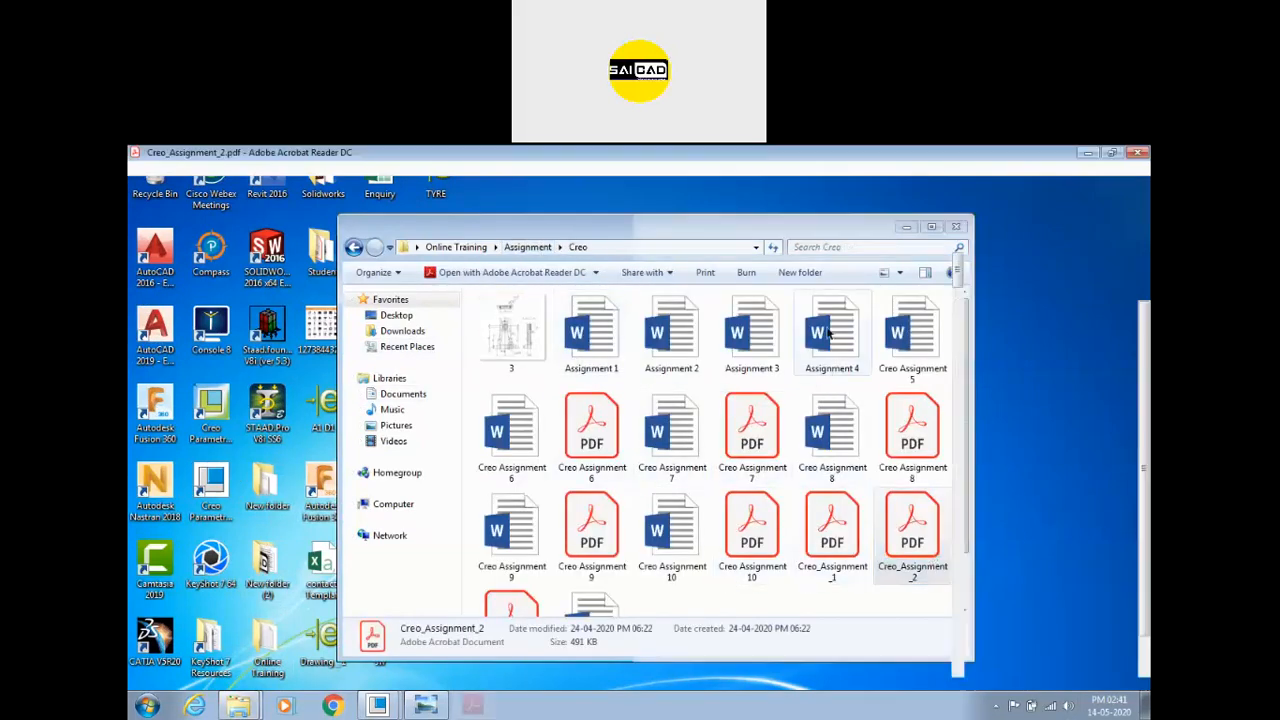
# Step: Scroll to page 2, highlight the MM units note, and frame the first bracket drawing
pyautogui.scroll(-3, 731, 473)
pyautogui.scroll(-10, 731, 473)
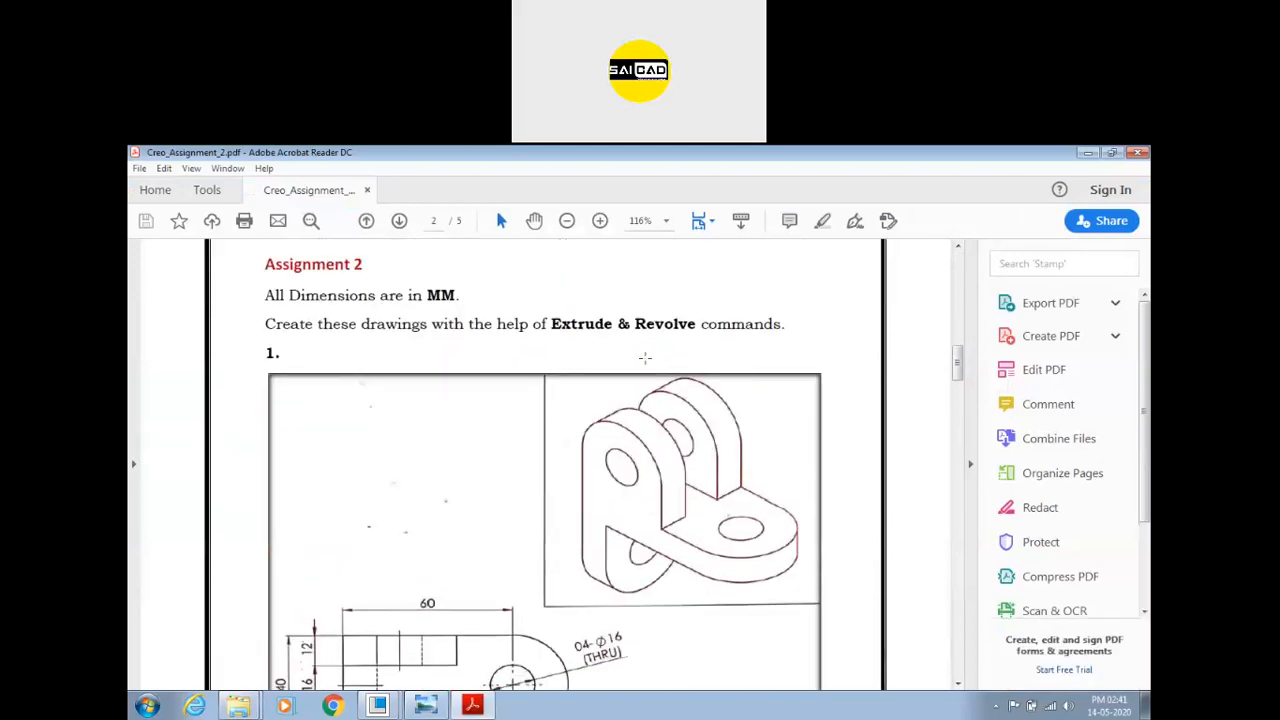
pyautogui.moveTo(428, 296); pyautogui.dragTo(458, 298)
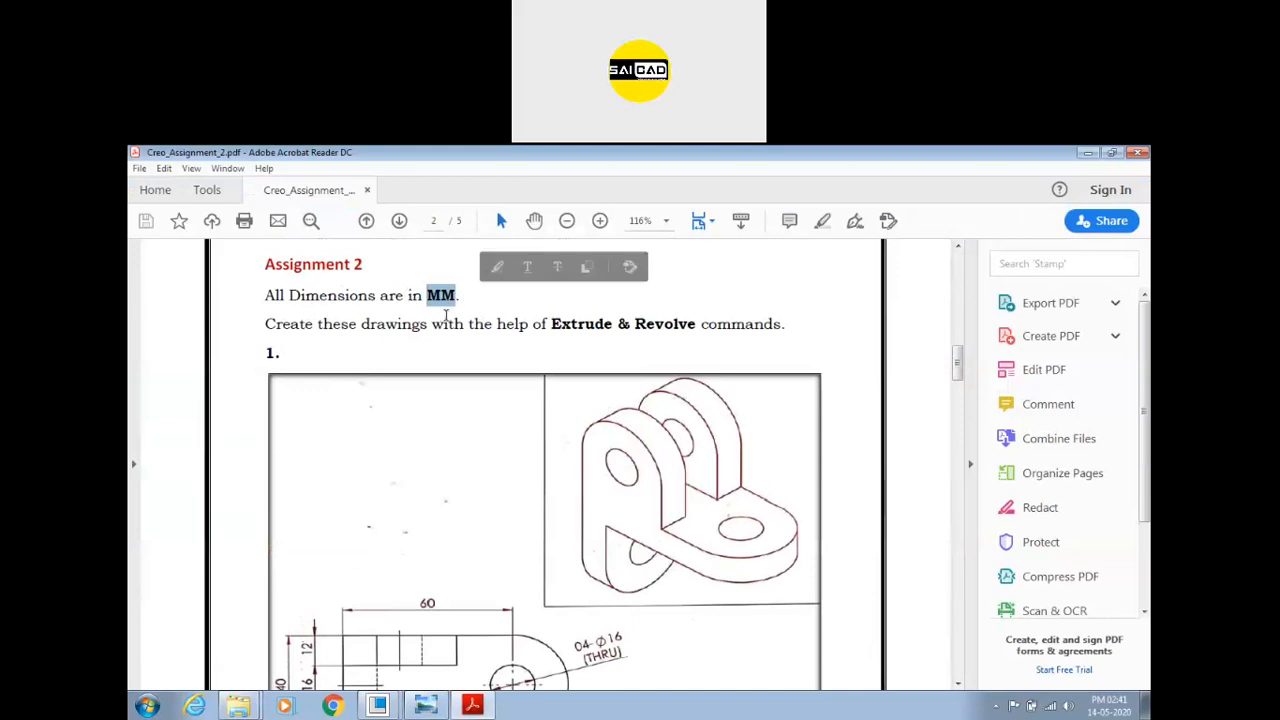
pyautogui.click(504, 308)
pyautogui.scroll(-2, 517, 346)
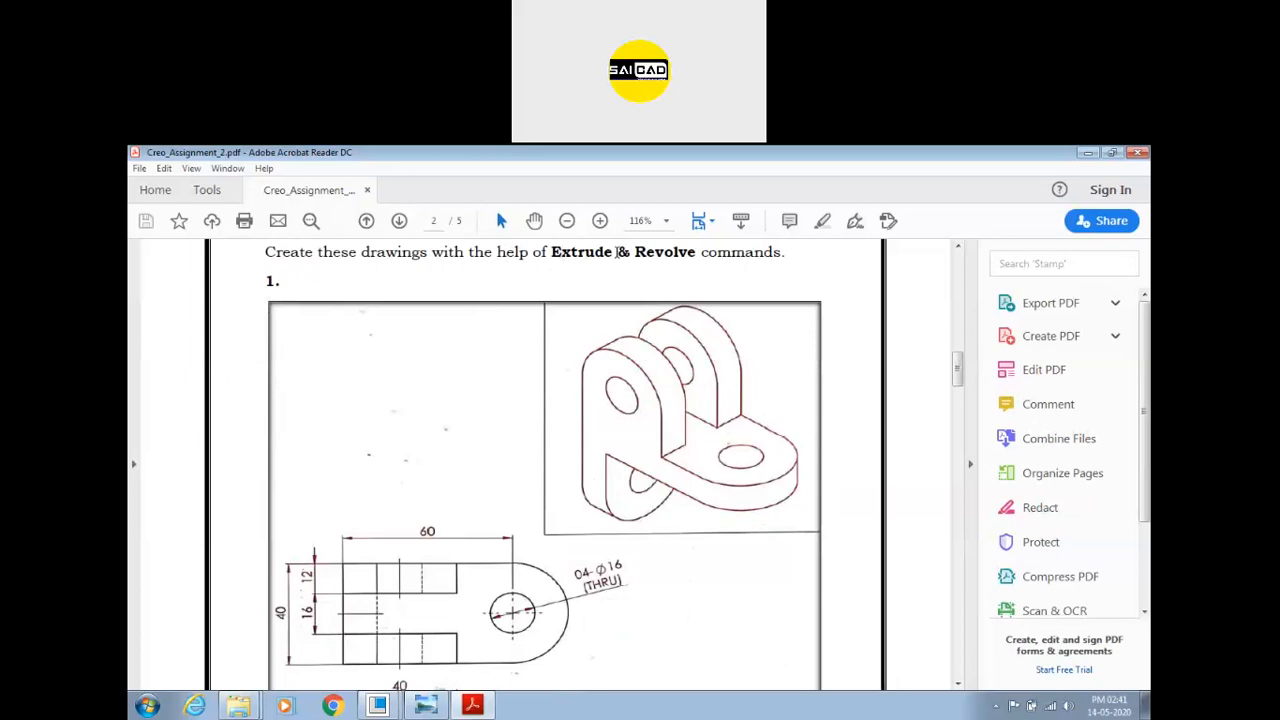
pyautogui.scroll(-1, 572, 355)
pyautogui.scroll(-2, 538, 368)
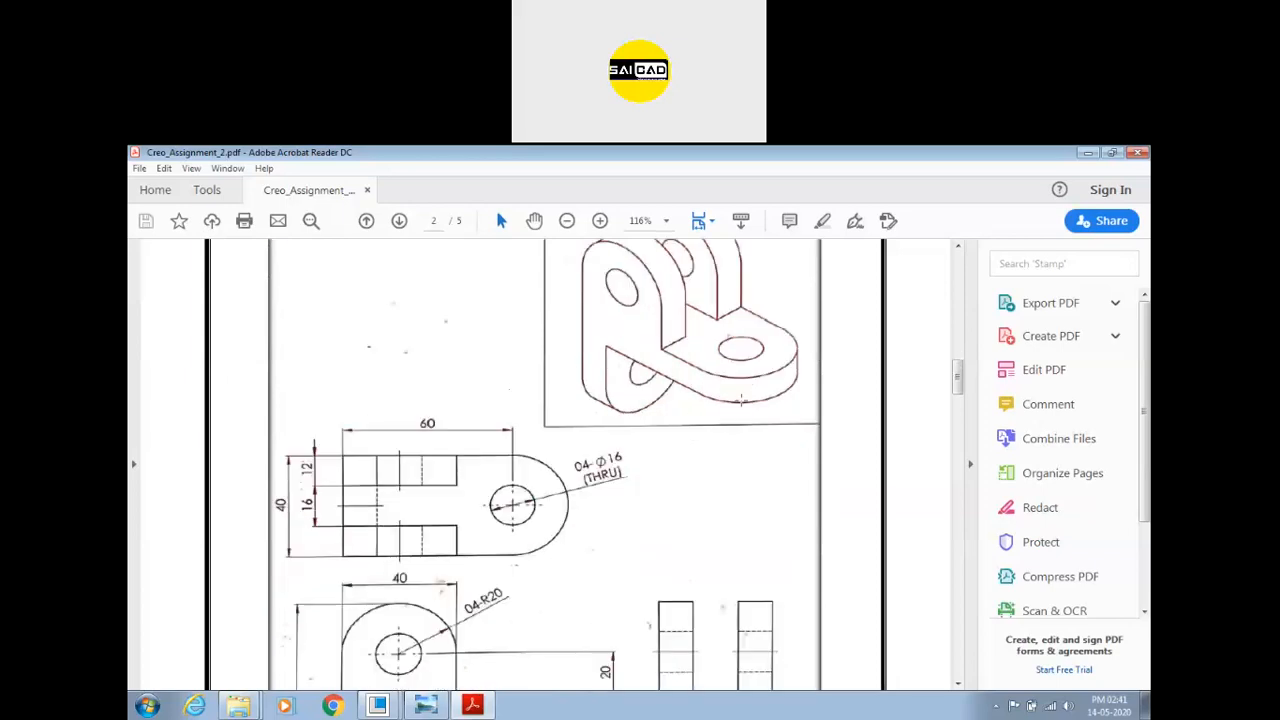
pyautogui.scroll(2, 540, 410)
pyautogui.keyDown('ctrl'); pyautogui.scroll(-1, 541, 421); pyautogui.keyUp('ctrl')
pyautogui.keyDown('ctrl'); pyautogui.scroll(-1, 541, 421); pyautogui.keyUp('ctrl')
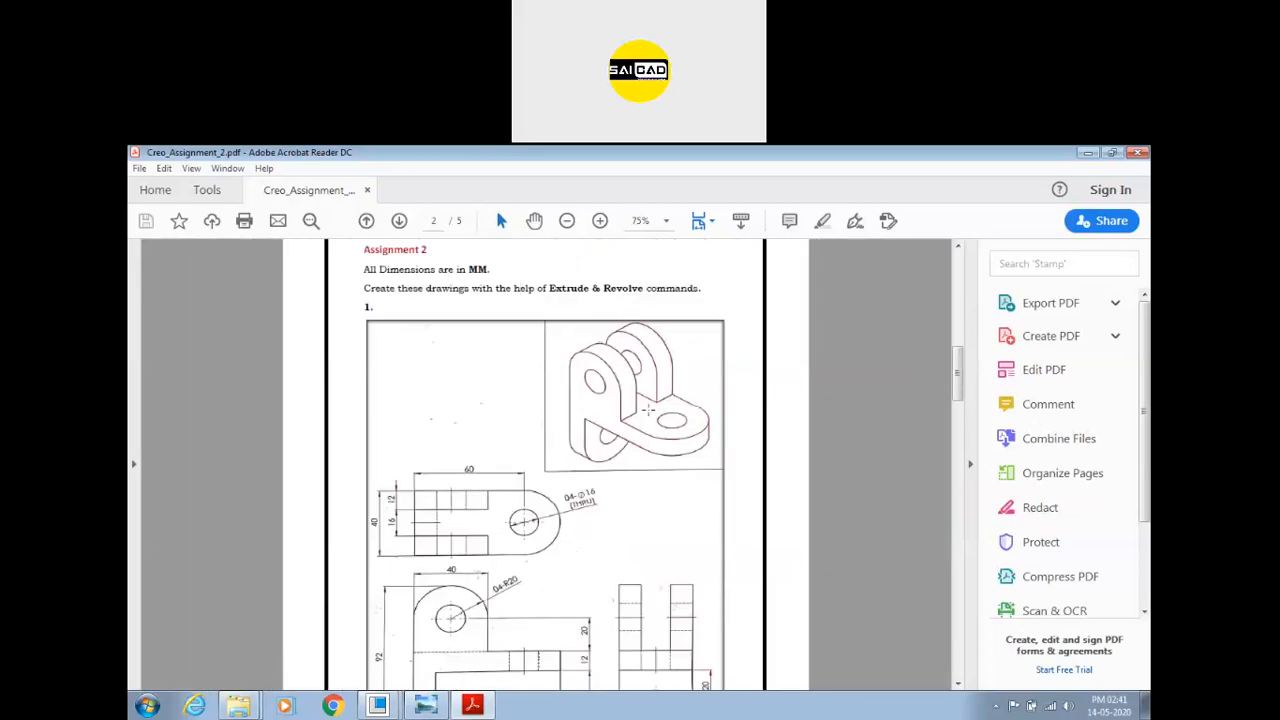
pyautogui.scroll(-2, 645, 402)
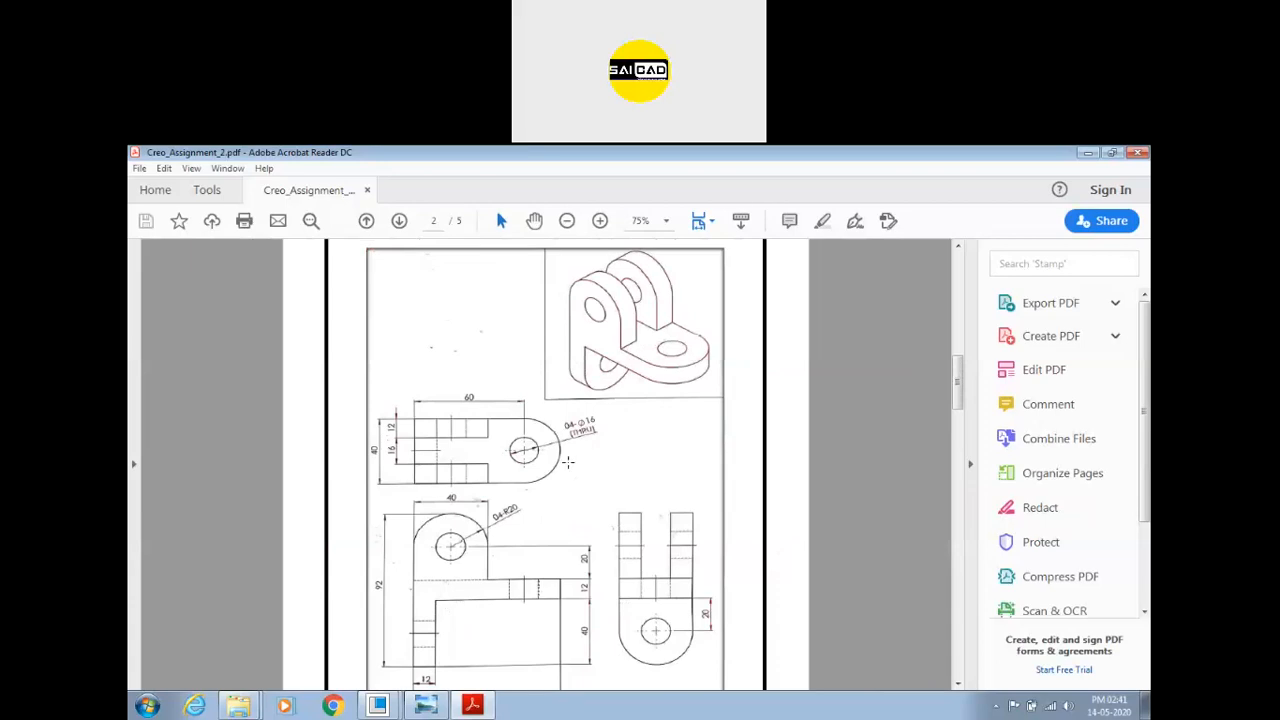
pyautogui.scroll(-4, 565, 445)
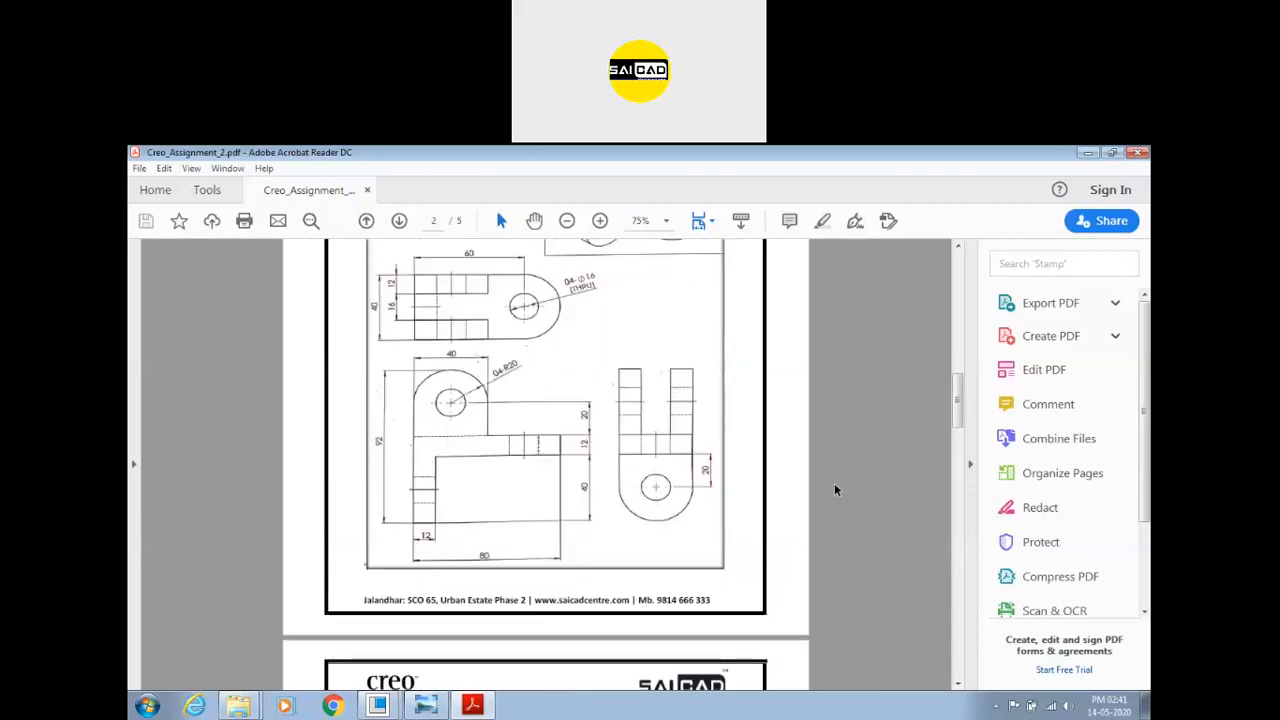
pyautogui.scroll(4, 609, 431)
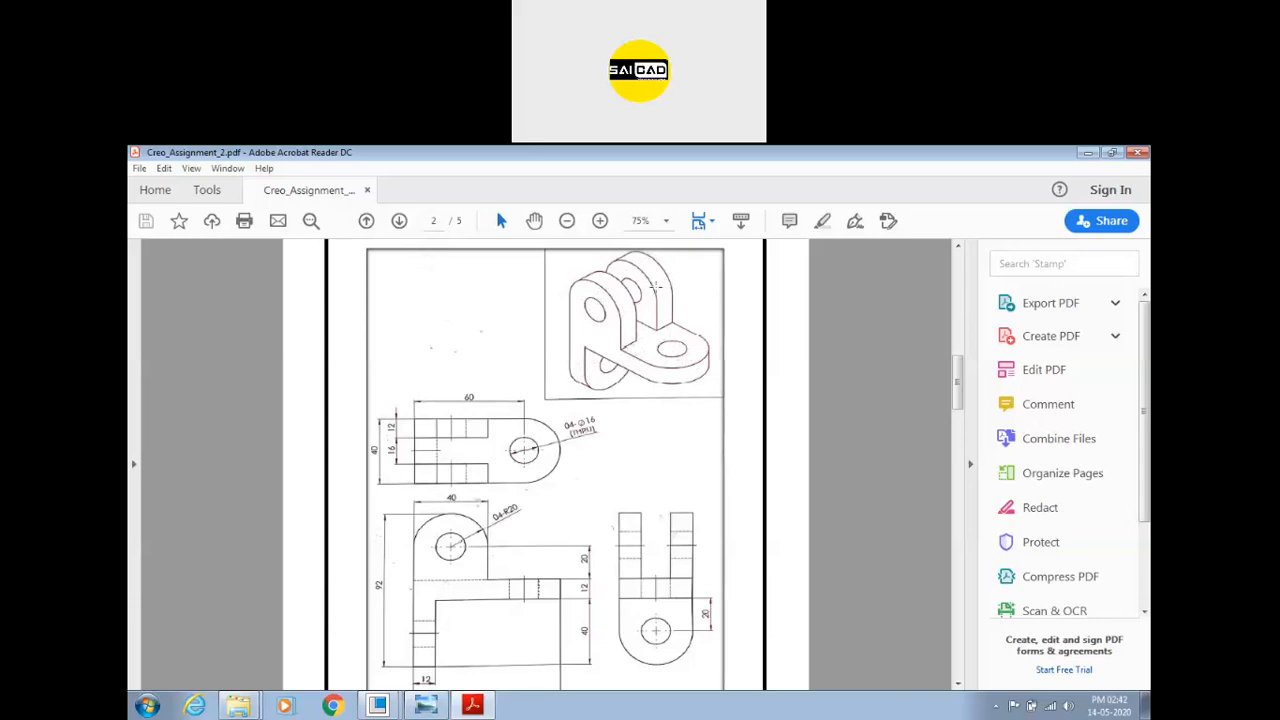
# Step: Scroll and zoom through drawings 2, 3 and 4 down to the page 5 flange
pyautogui.scroll(-3, 572, 398)
pyautogui.scroll(-9, 572, 398)
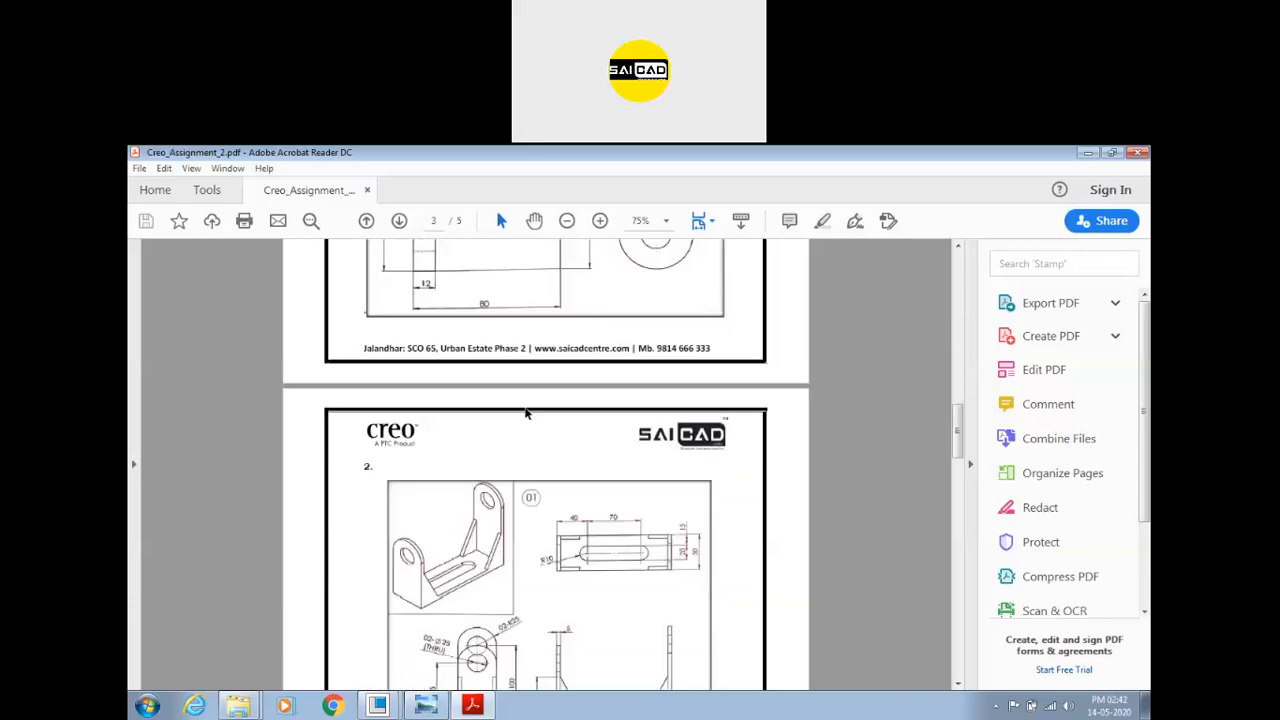
pyautogui.keyDown('ctrl'); pyautogui.scroll(1, 450, 430); pyautogui.keyUp('ctrl')
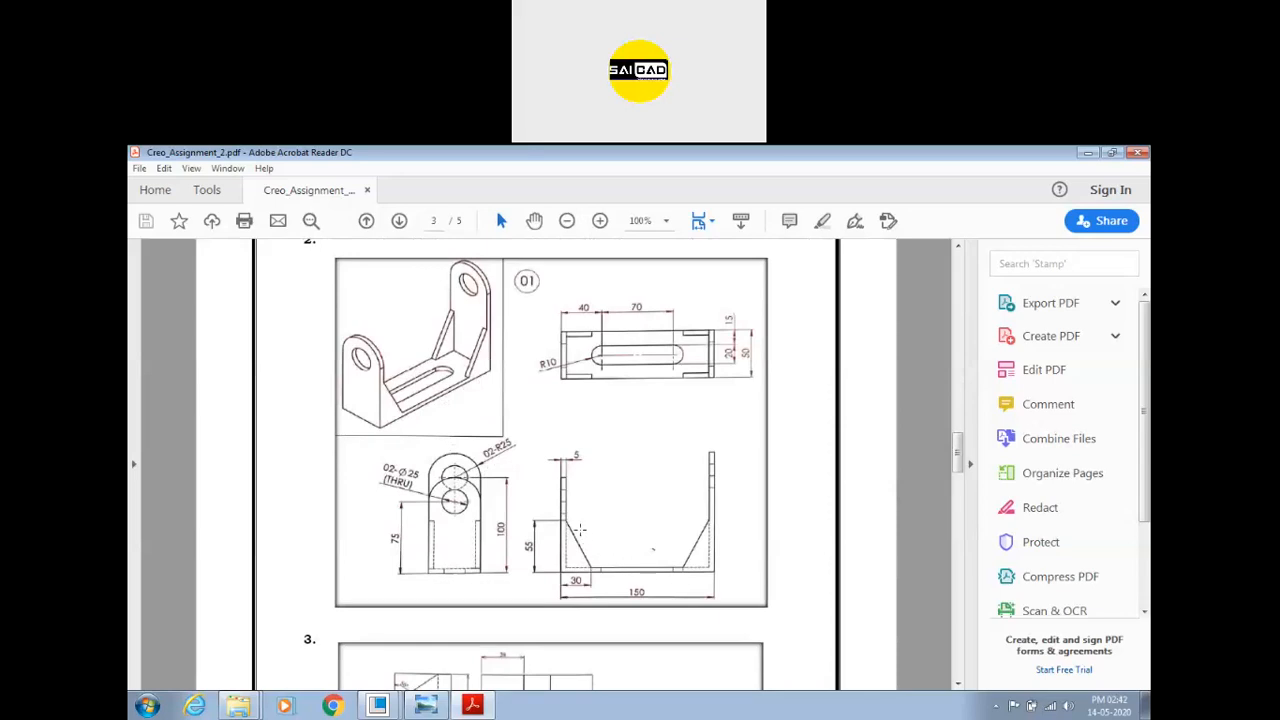
pyautogui.scroll(-7, 556, 446)
pyautogui.keyDown('ctrl'); pyautogui.scroll(-1, 550, 447); pyautogui.keyUp('ctrl')
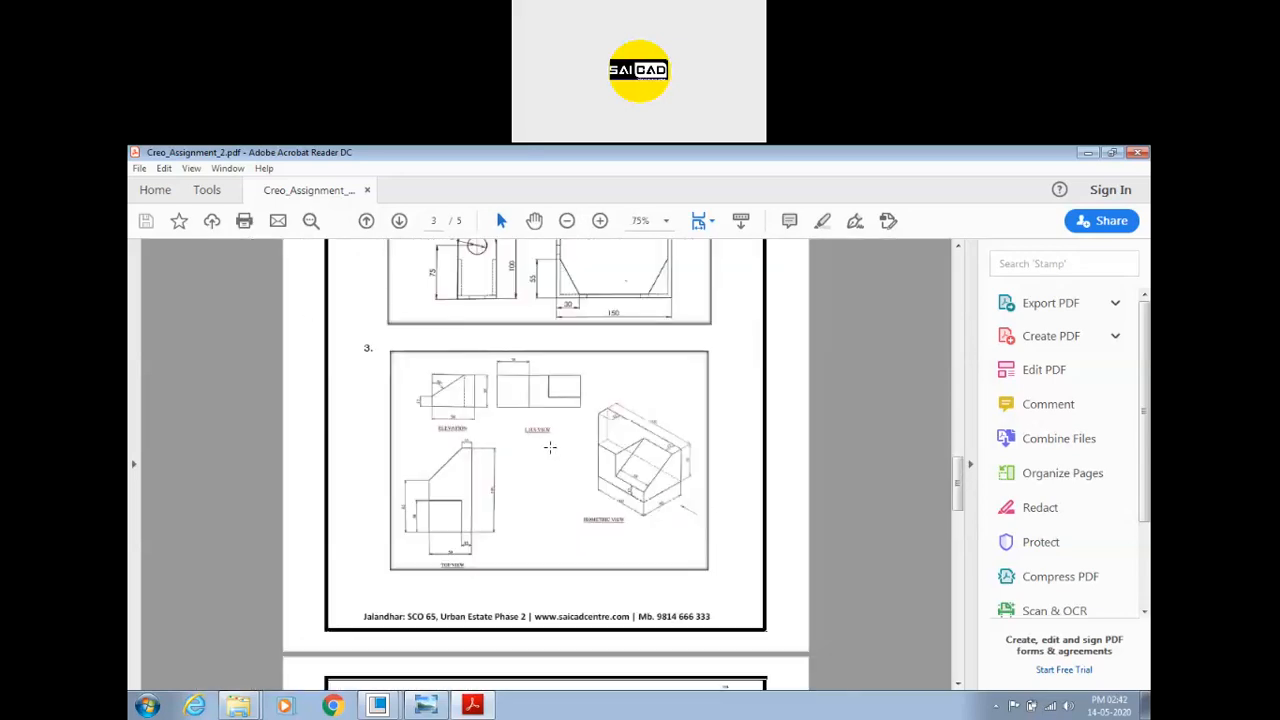
pyautogui.scroll(5, 546, 443)
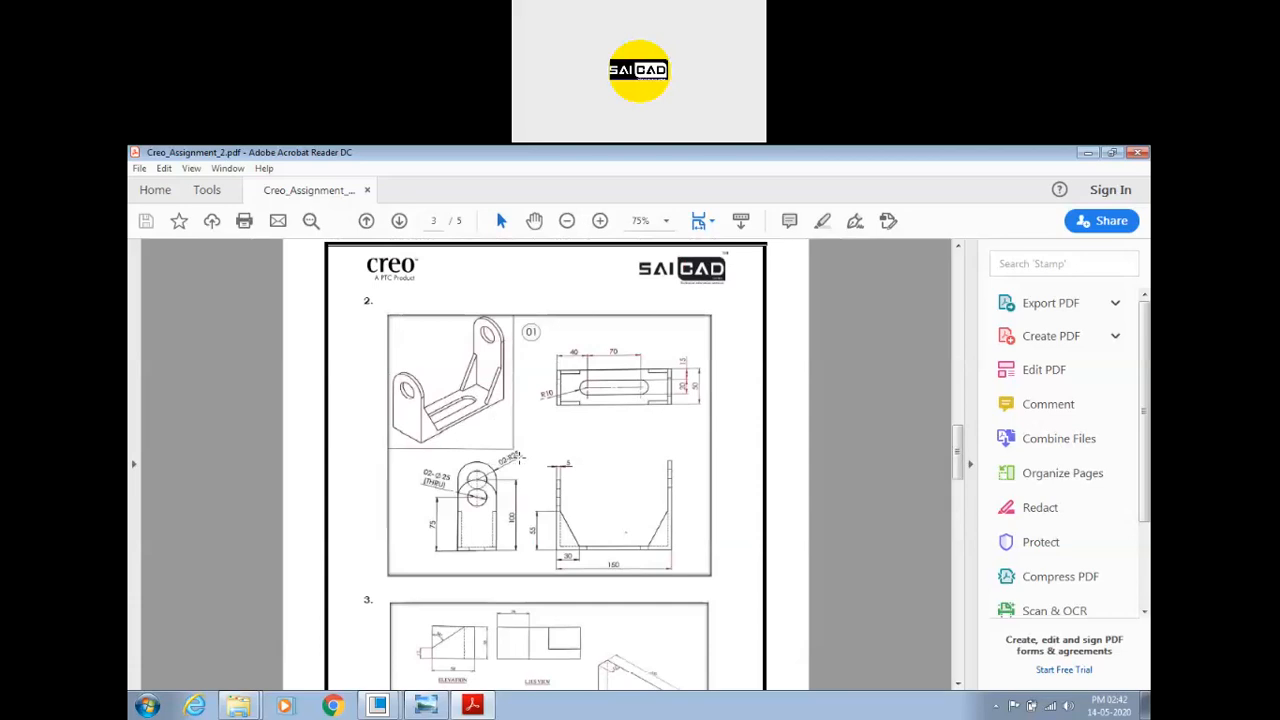
pyautogui.scroll(-6, 540, 452)
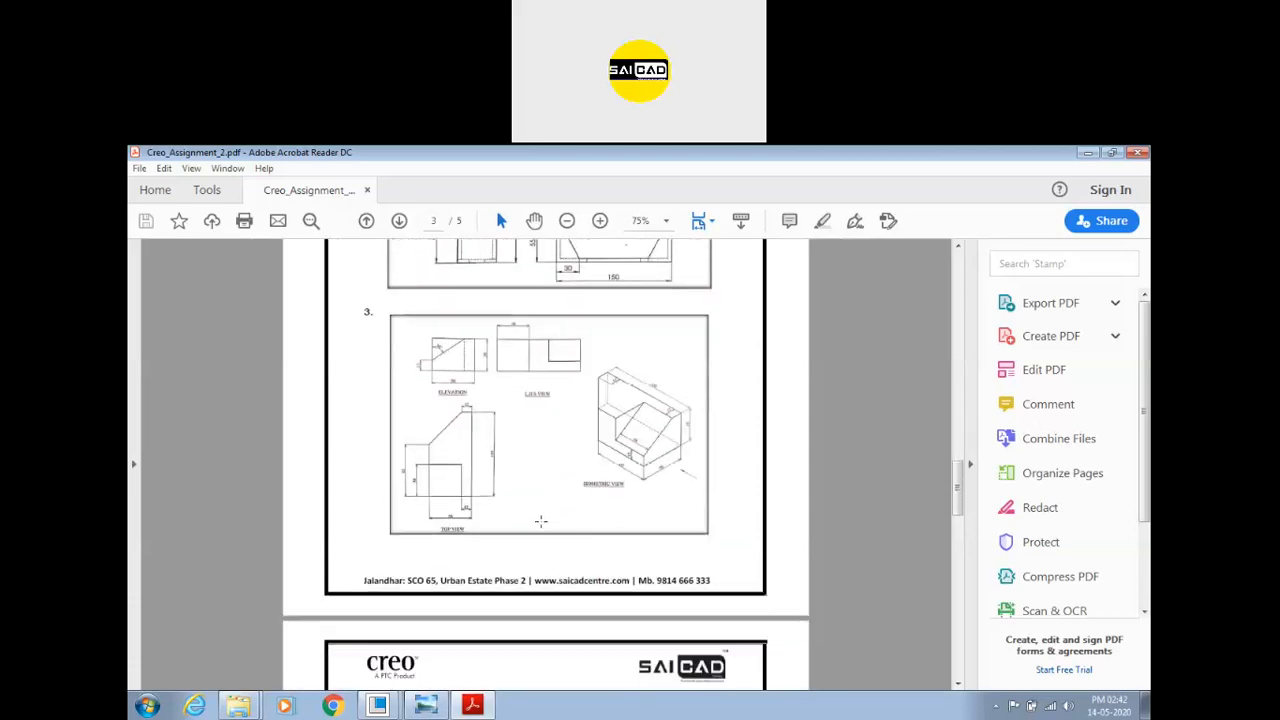
pyautogui.scroll(-1, 540, 521)
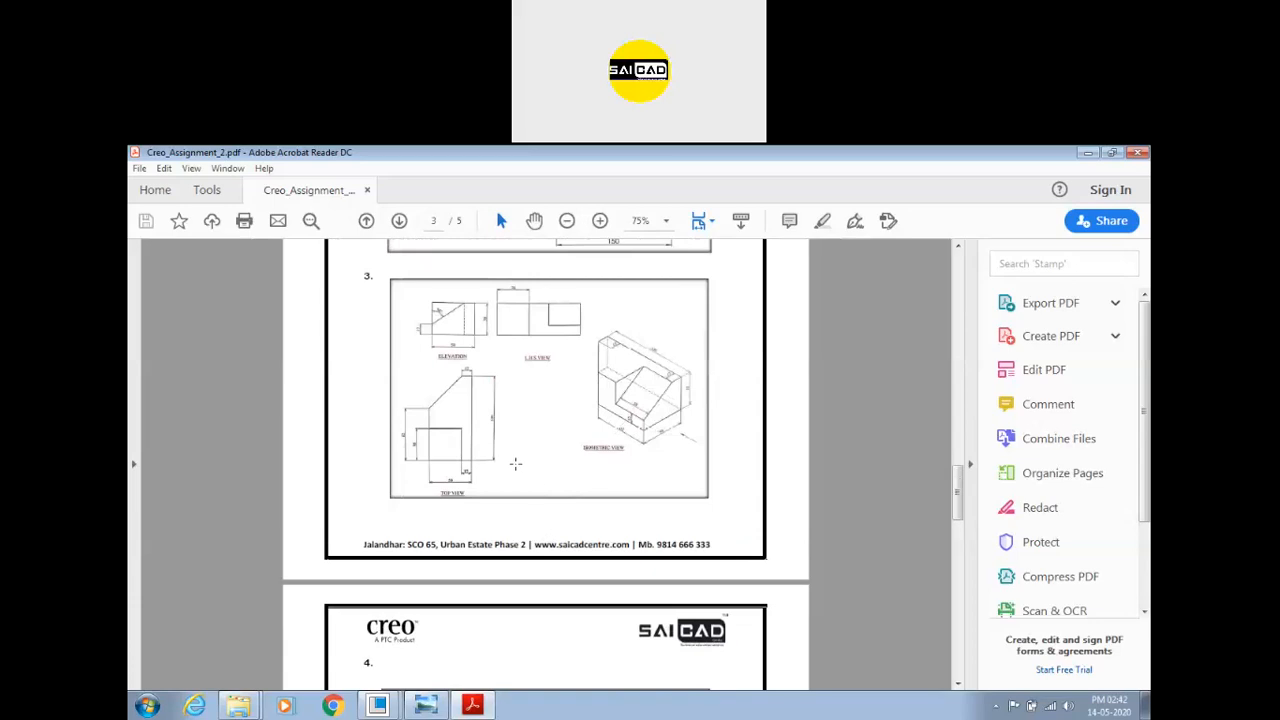
pyautogui.keyDown('ctrl'); pyautogui.scroll(2, 515, 460); pyautogui.keyUp('ctrl')
pyautogui.scroll(-8, 528, 455)
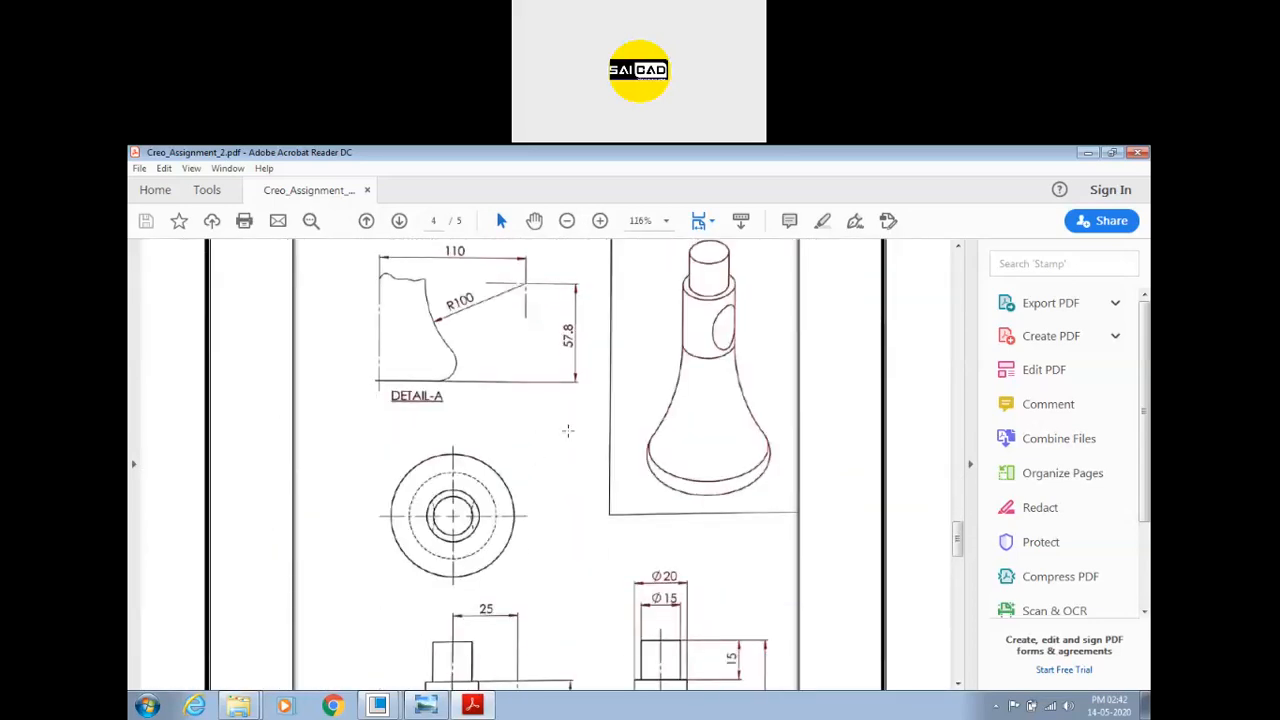
pyautogui.keyDown('ctrl'); pyautogui.scroll(-2, 567, 430); pyautogui.keyUp('ctrl')
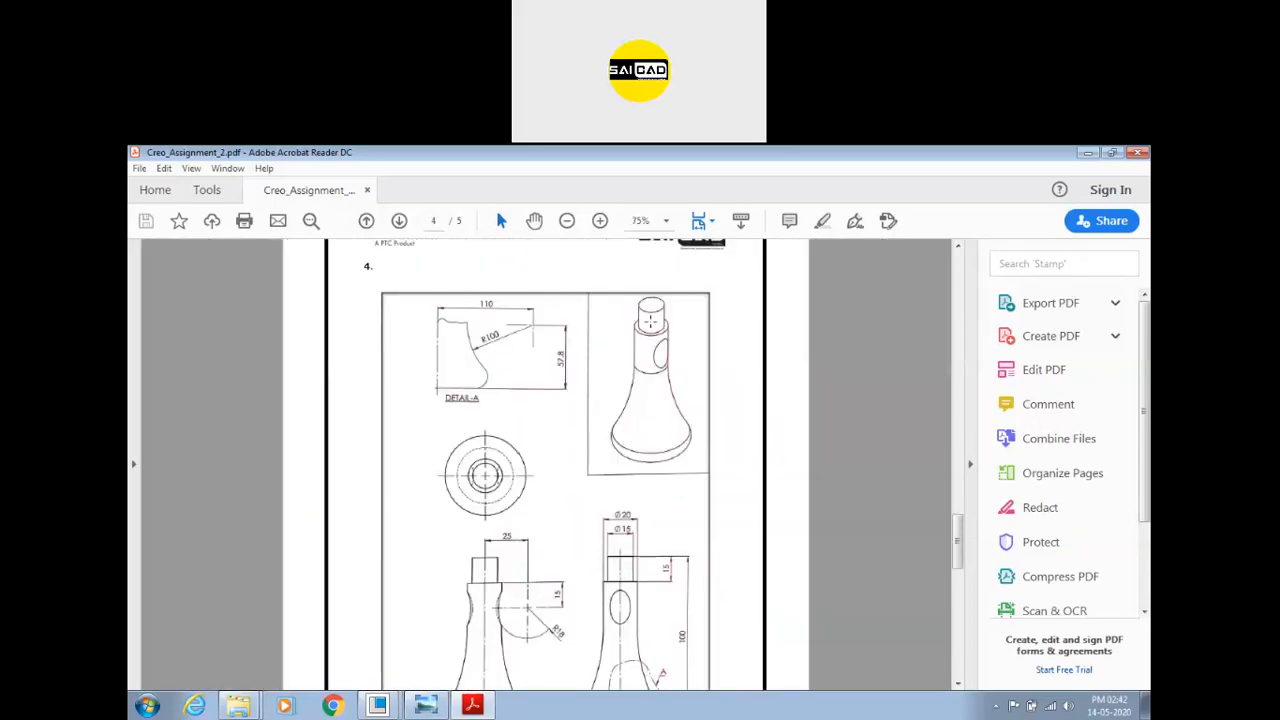
pyautogui.scroll(-2, 648, 325)
pyautogui.scroll(1, 638, 360)
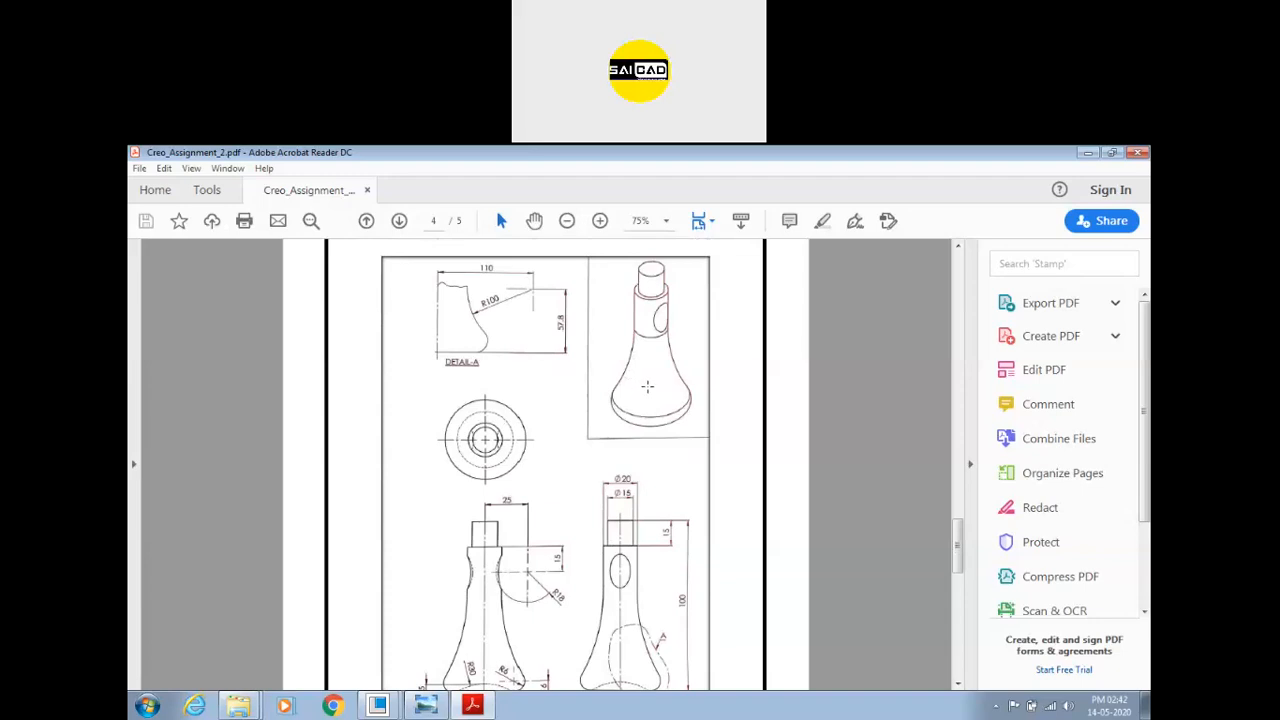
pyautogui.scroll(-15, 647, 386)
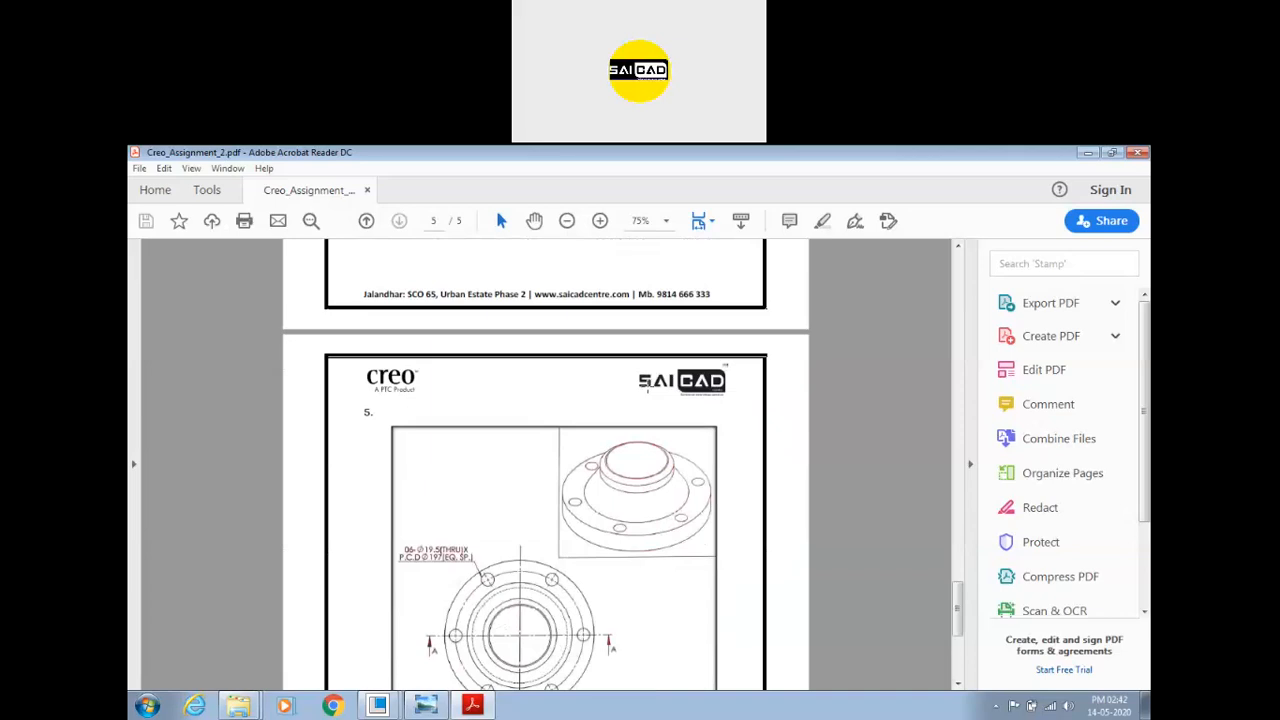
# Step: Marquee-zoom the 06-Ø19.5 THRU P.C.D Ø197 hole note and snapshot that region
pyautogui.scroll(-8, 647, 385)
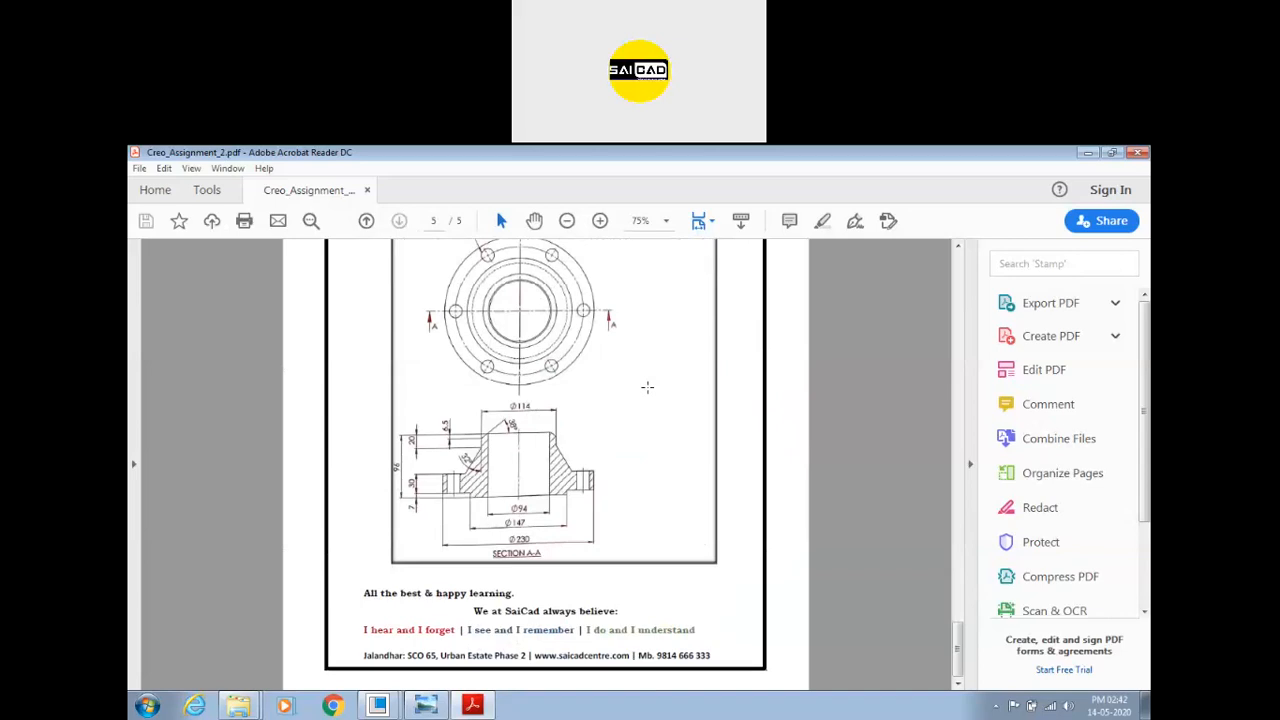
pyautogui.scroll(3, 619, 403)
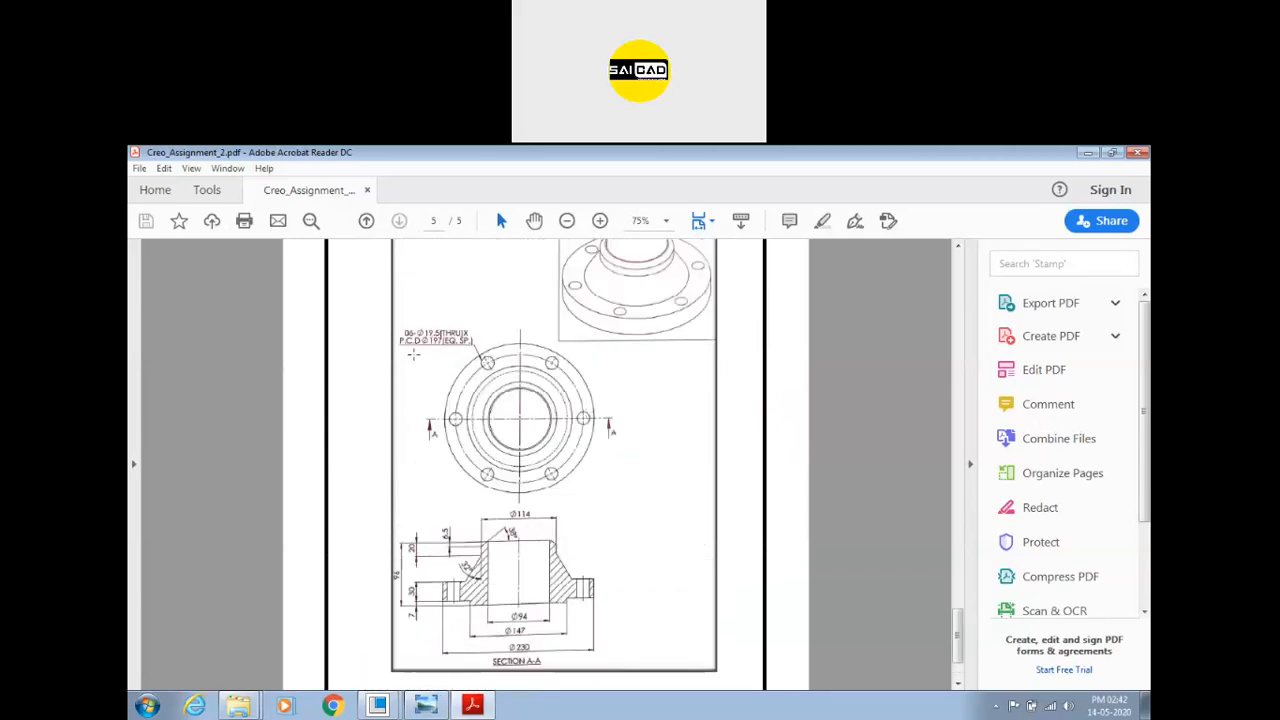
pyautogui.moveTo(374, 310); pyautogui.dragTo(470, 394)
pyautogui.keyDown('ctrl'); pyautogui.scroll(-2, 618, 442); pyautogui.keyUp('ctrl')
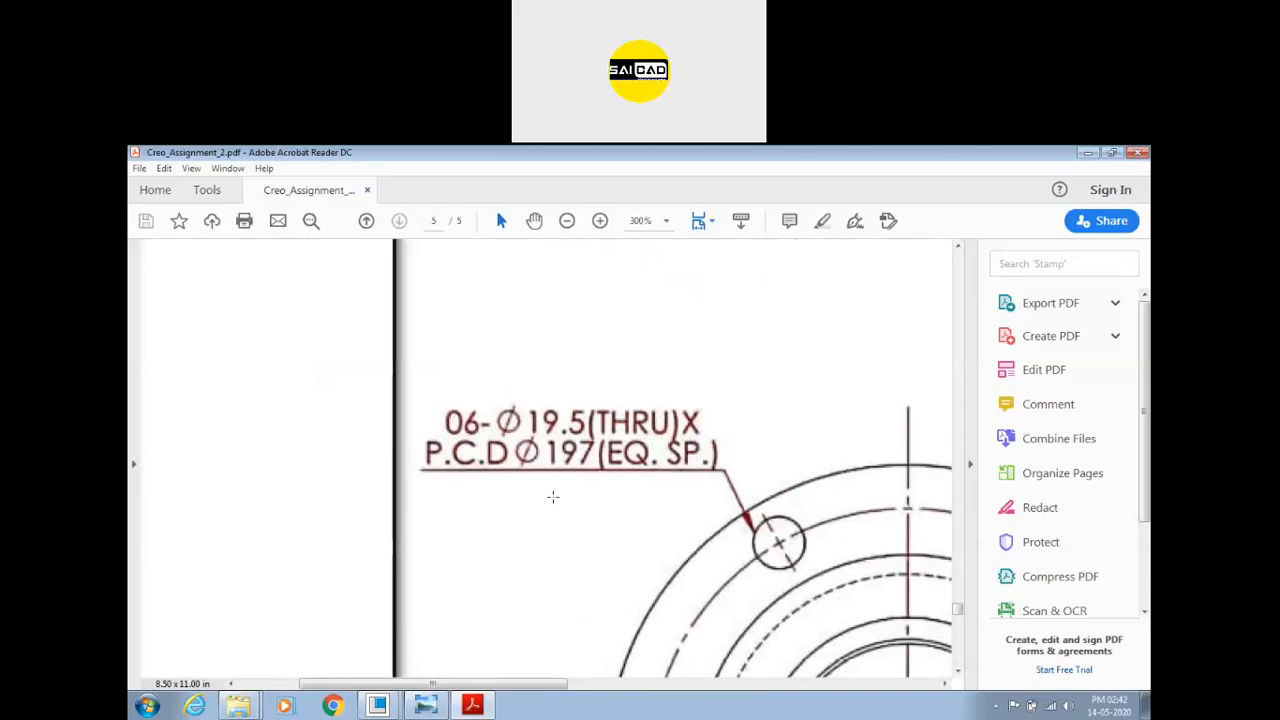
pyautogui.moveTo(407, 390); pyautogui.dragTo(752, 514)
pyautogui.click(790, 364)
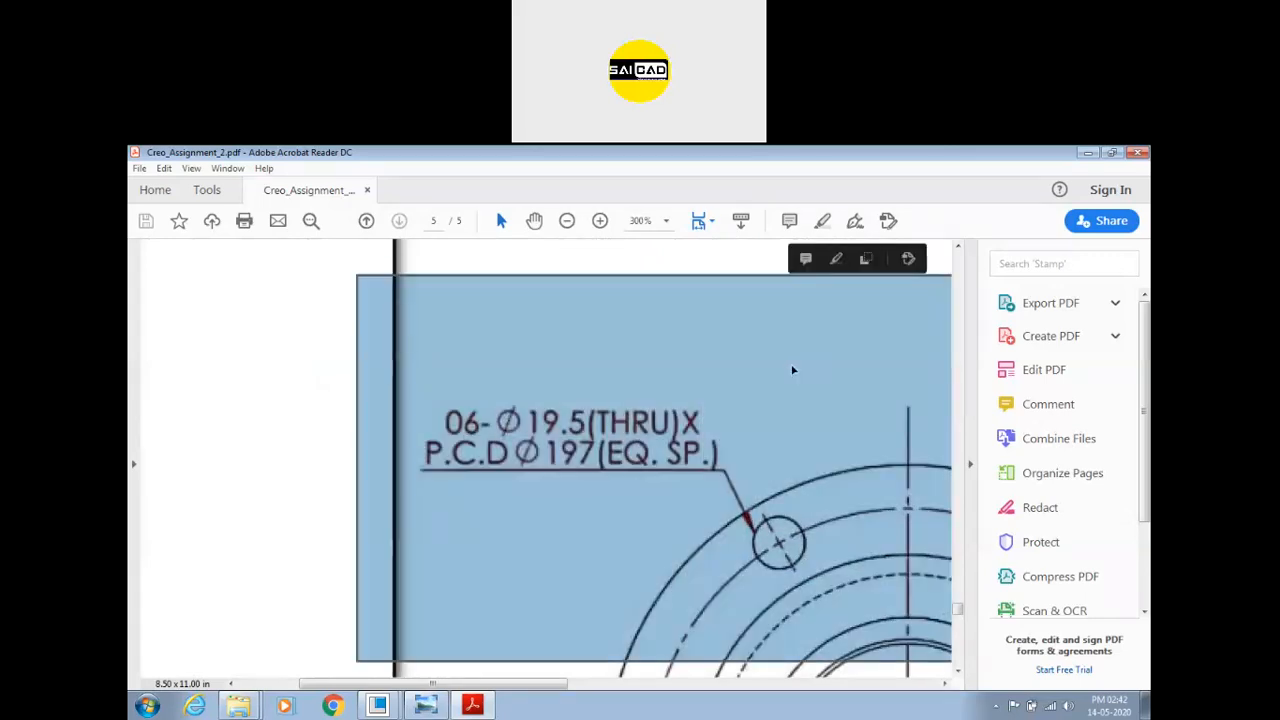
pyautogui.click(622, 254)
pyautogui.click(276, 359)
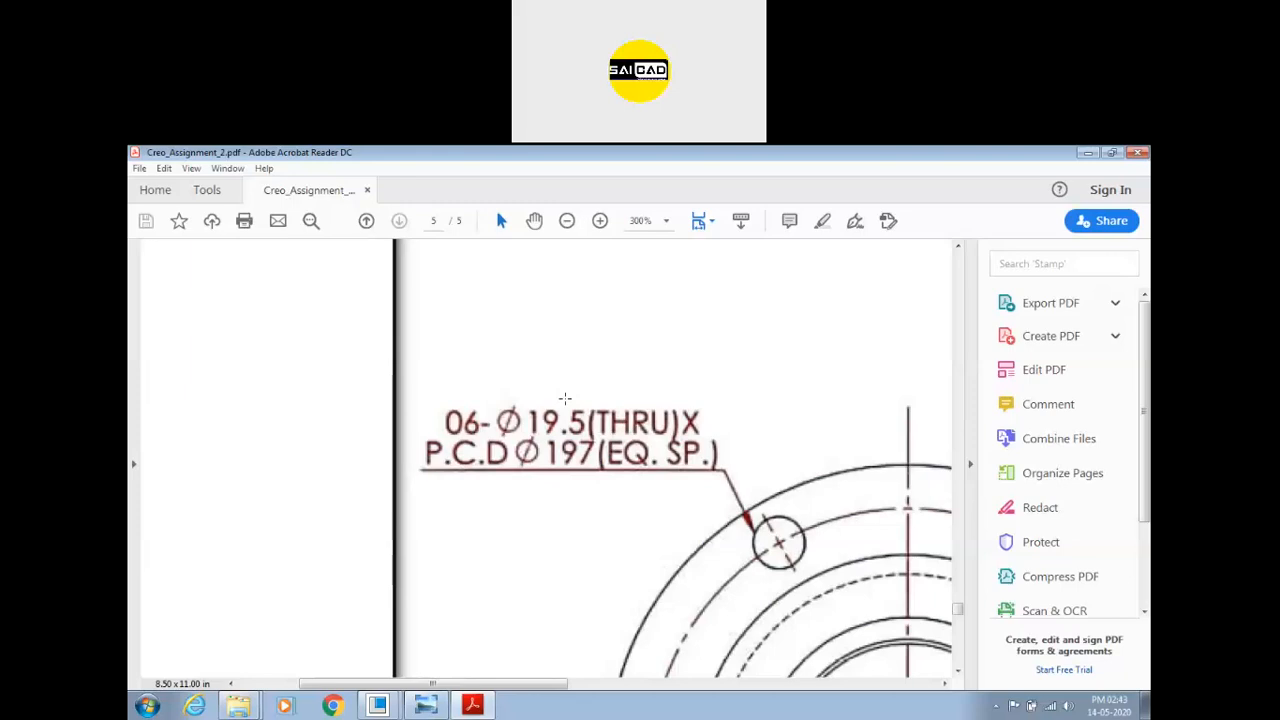
# Step: Zoom around SECTION A-A dimensions, then scroll back up to drawing 3 on page 3
pyautogui.keyDown('ctrl'); pyautogui.scroll(-5, 500, 397); pyautogui.keyUp('ctrl')
pyautogui.scroll(-5, 500, 500)
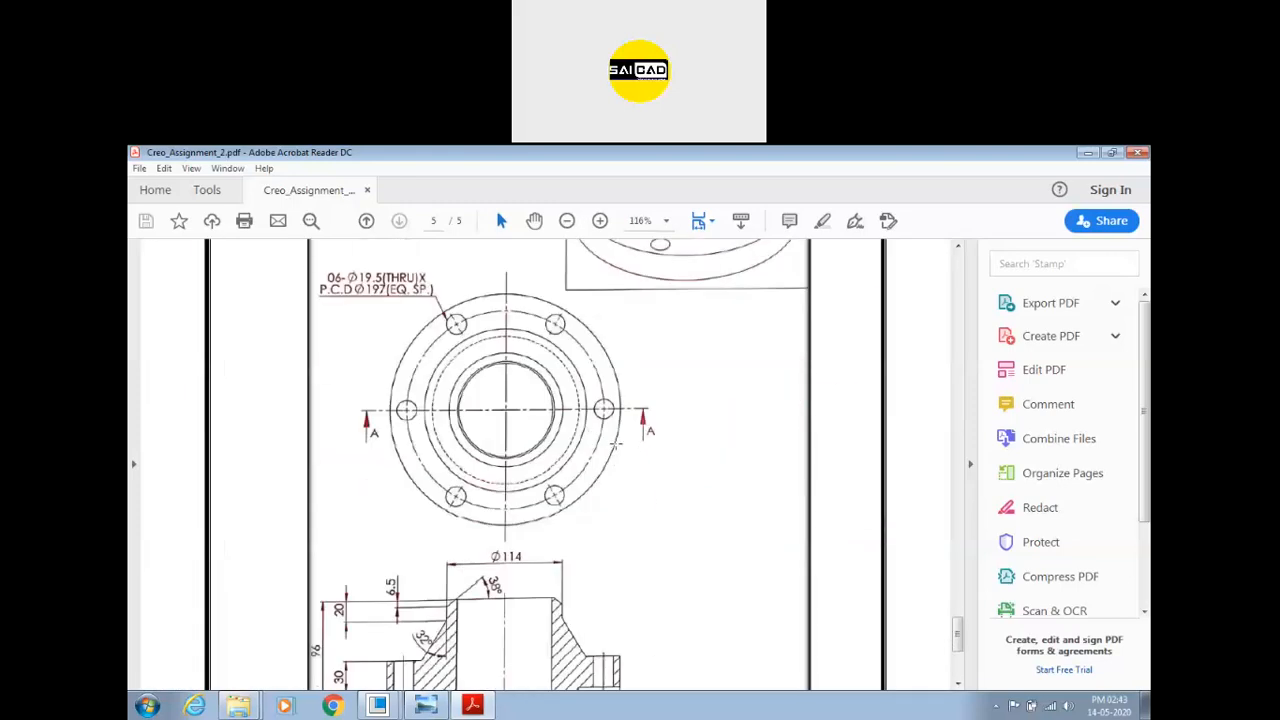
pyautogui.scroll(-1, 503, 497)
pyautogui.keyDown('ctrl'); pyautogui.scroll(4, 499, 530); pyautogui.keyUp('ctrl')
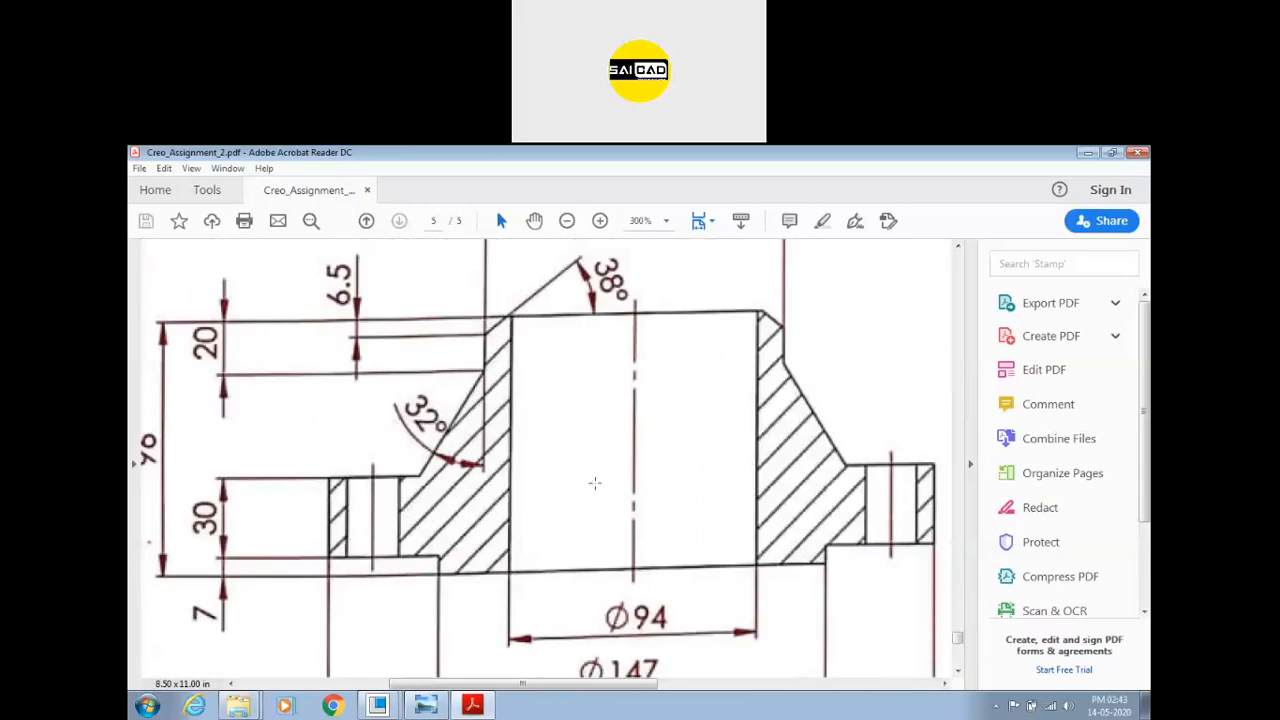
pyautogui.keyDown('ctrl'); pyautogui.scroll(-5, 634, 305); pyautogui.keyUp('ctrl')
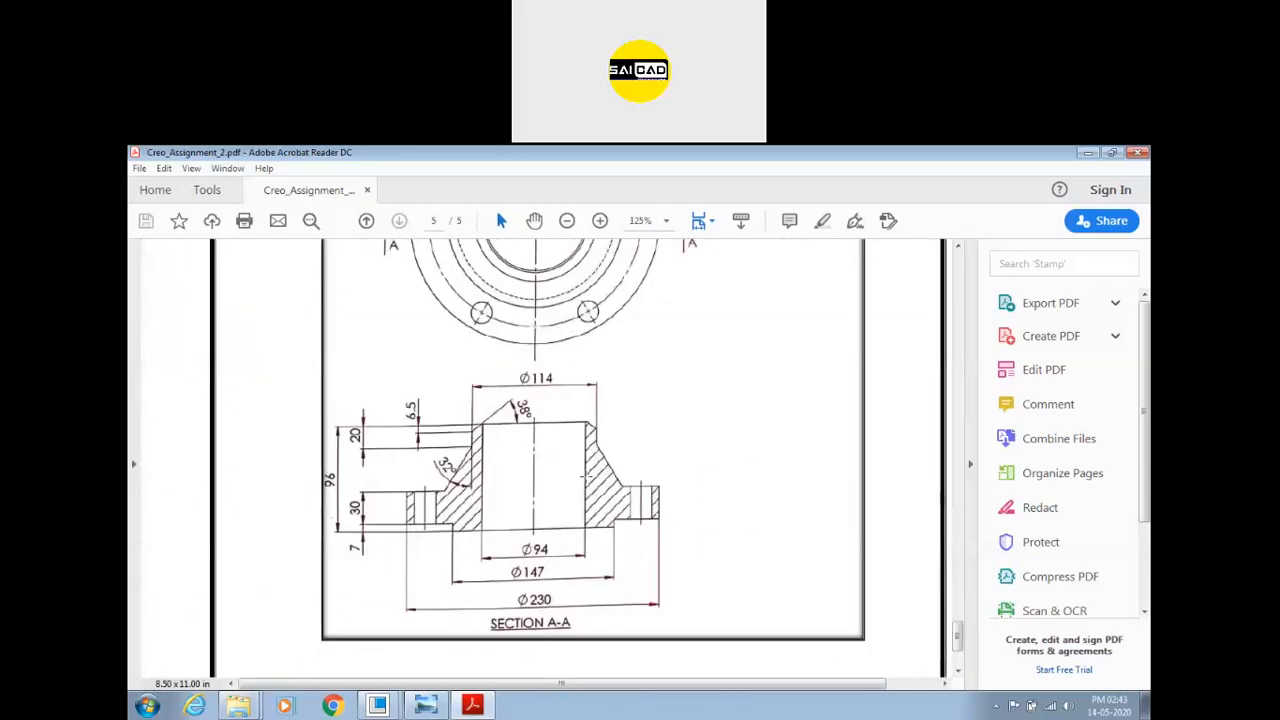
pyautogui.scroll(-1, 575, 477)
pyautogui.scroll(2, 517, 370)
pyautogui.keyDown('ctrl'); pyautogui.scroll(1, 517, 370); pyautogui.keyUp('ctrl')
pyautogui.scroll(1, 517, 370)
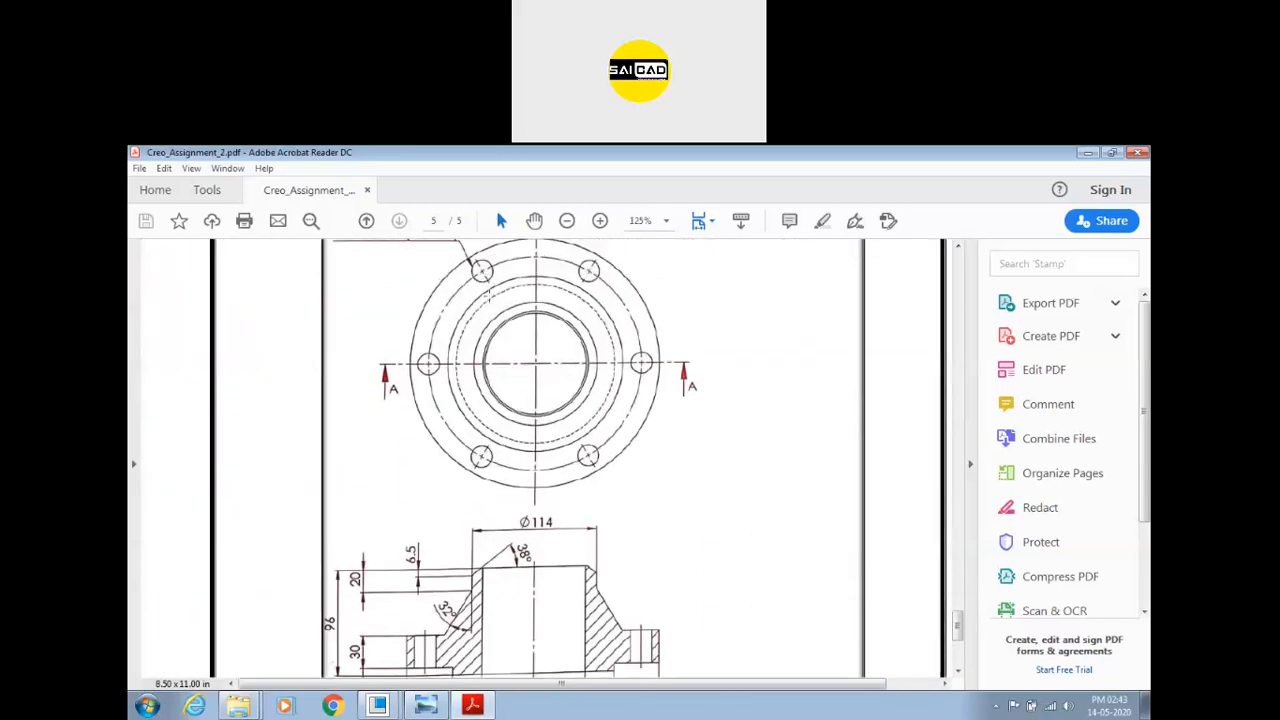
pyautogui.scroll(1, 516, 401)
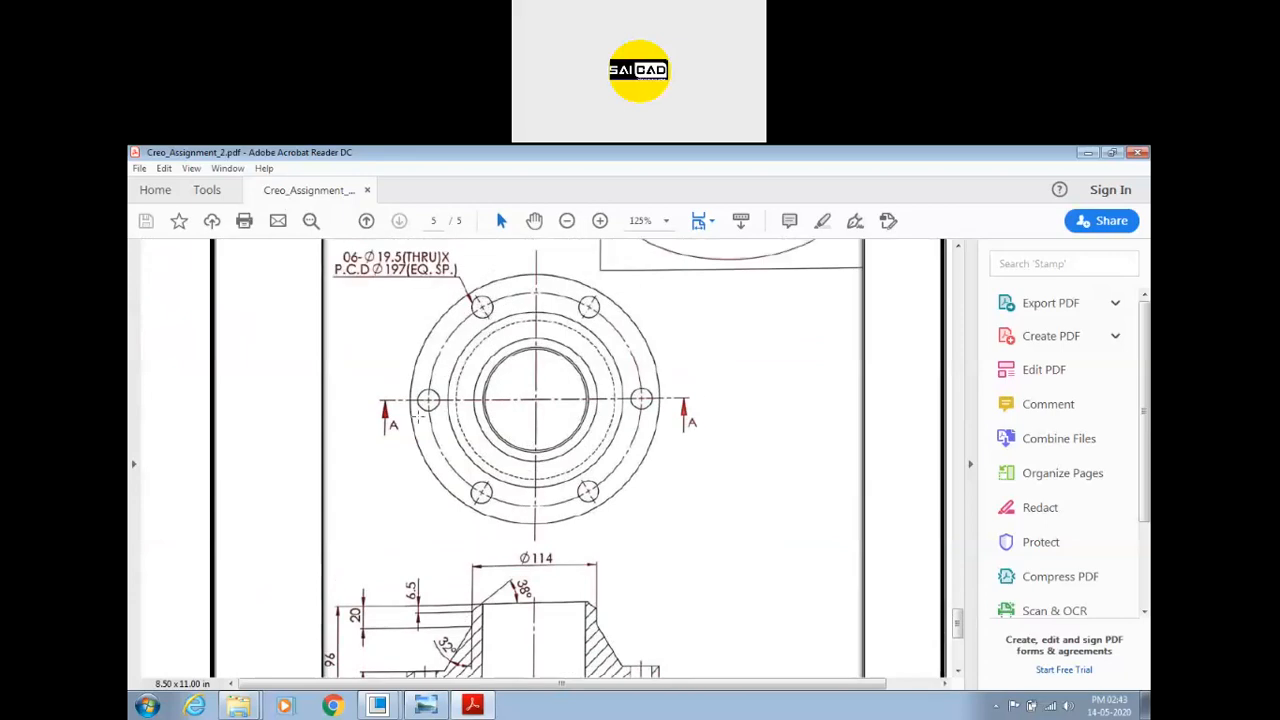
pyautogui.scroll(8, 585, 473)
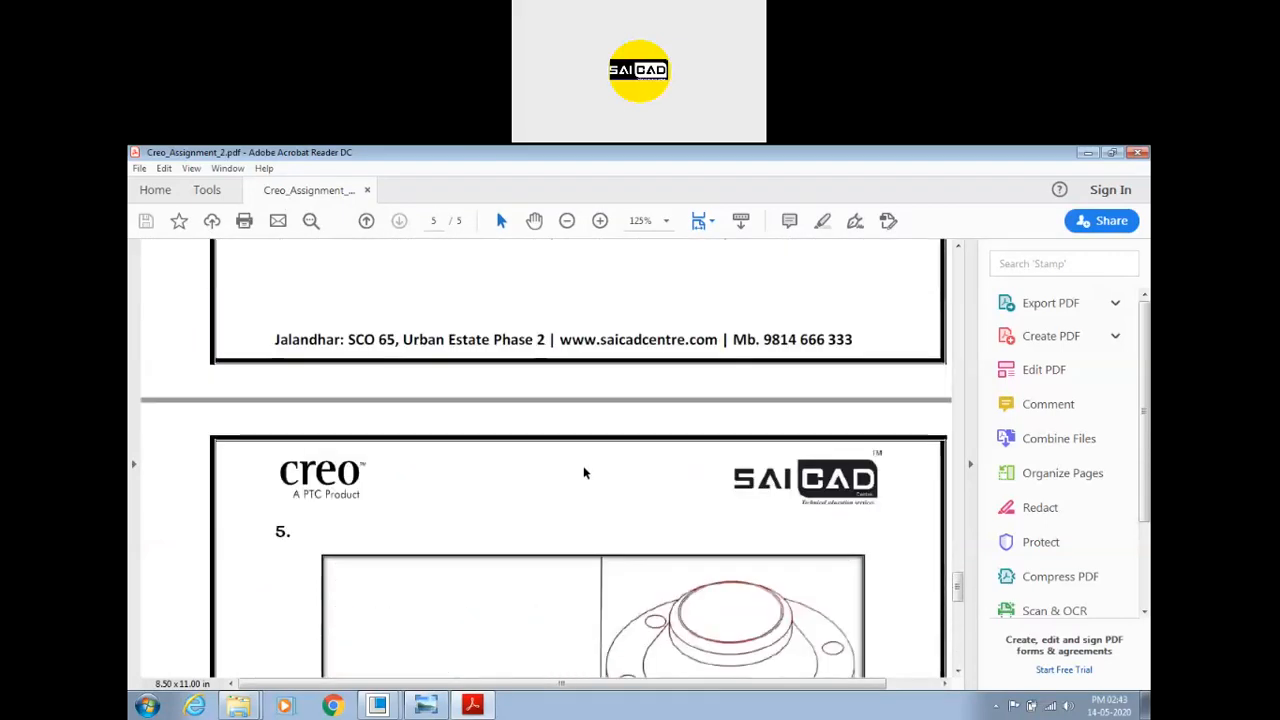
pyautogui.scroll(15, 585, 473)
pyautogui.keyDown('ctrl'); pyautogui.scroll(-5, 600, 470); pyautogui.keyUp('ctrl')
# Step: Scroll back up to the cover page and close Creo_Assignment_2.pdf in Acrobat Reader
pyautogui.scroll(8, 590, 475)
pyautogui.keyDown('ctrl'); pyautogui.scroll(3, 557, 450); pyautogui.keyUp('ctrl')
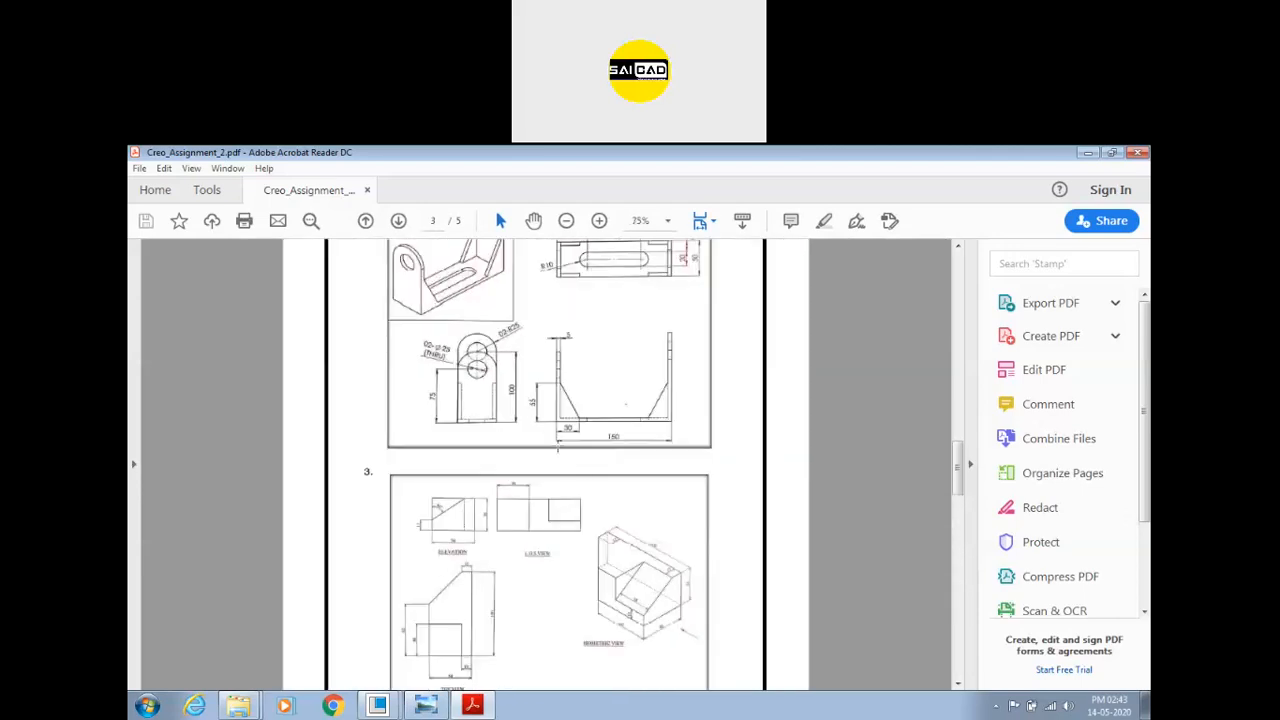
pyautogui.scroll(-10, 575, 462)
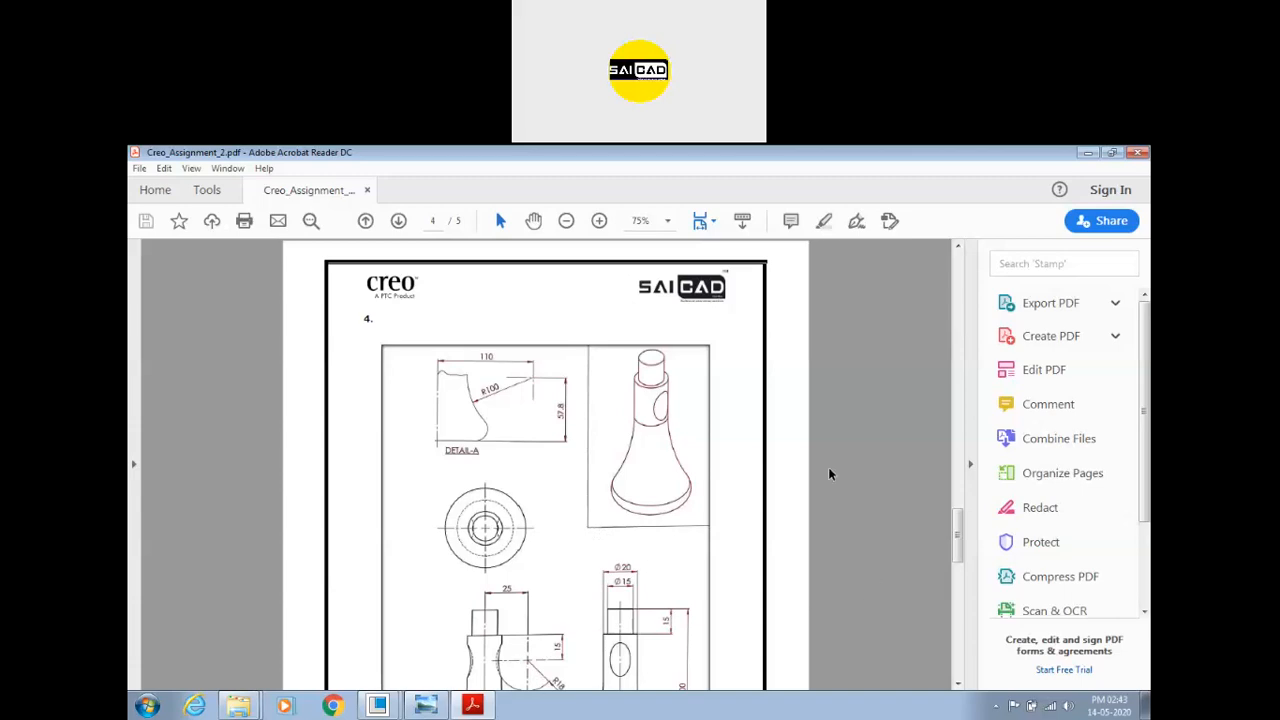
pyautogui.scroll(15, 828, 474)
pyautogui.scroll(4, 553, 468)
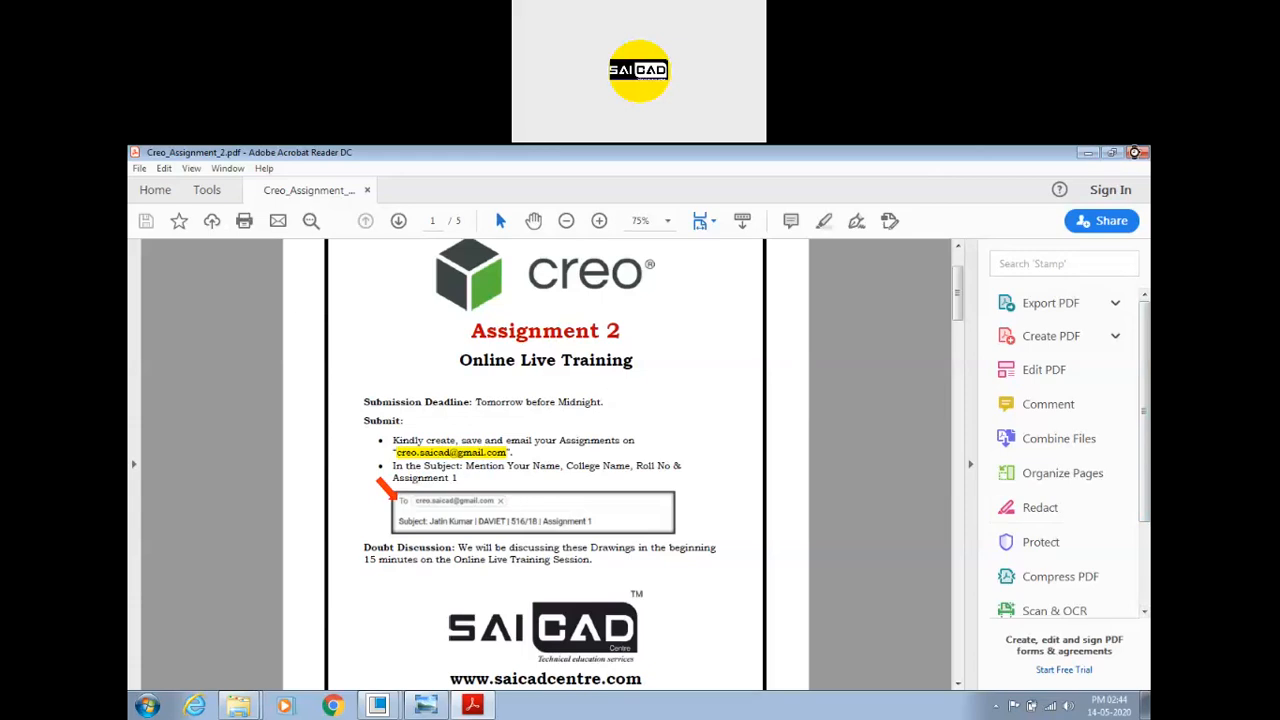
pyautogui.click(1137, 152)
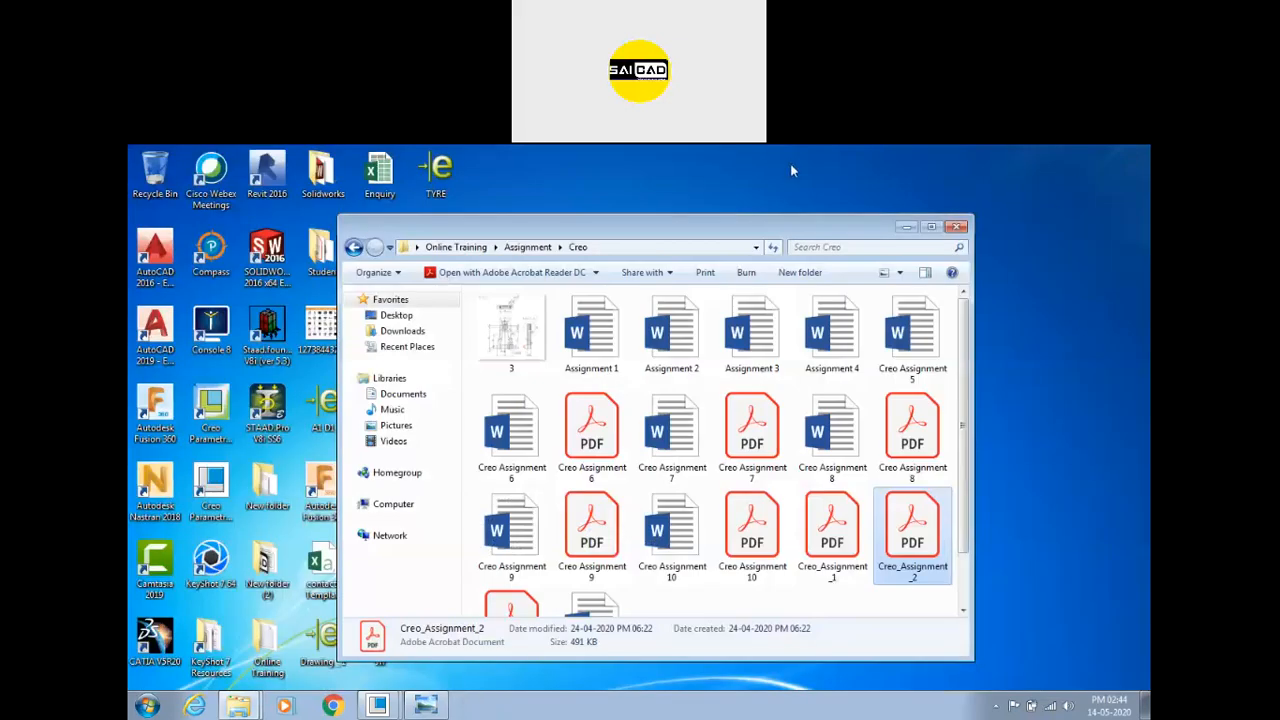
pyautogui.click(911, 160)
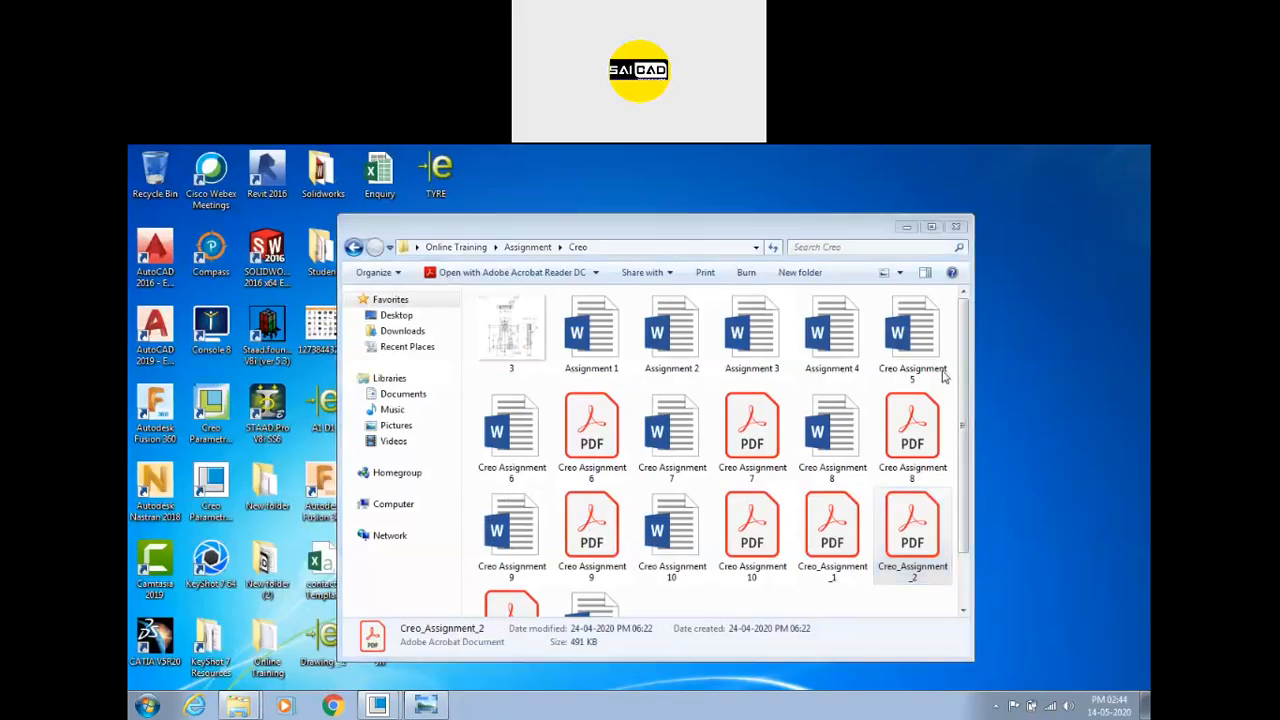